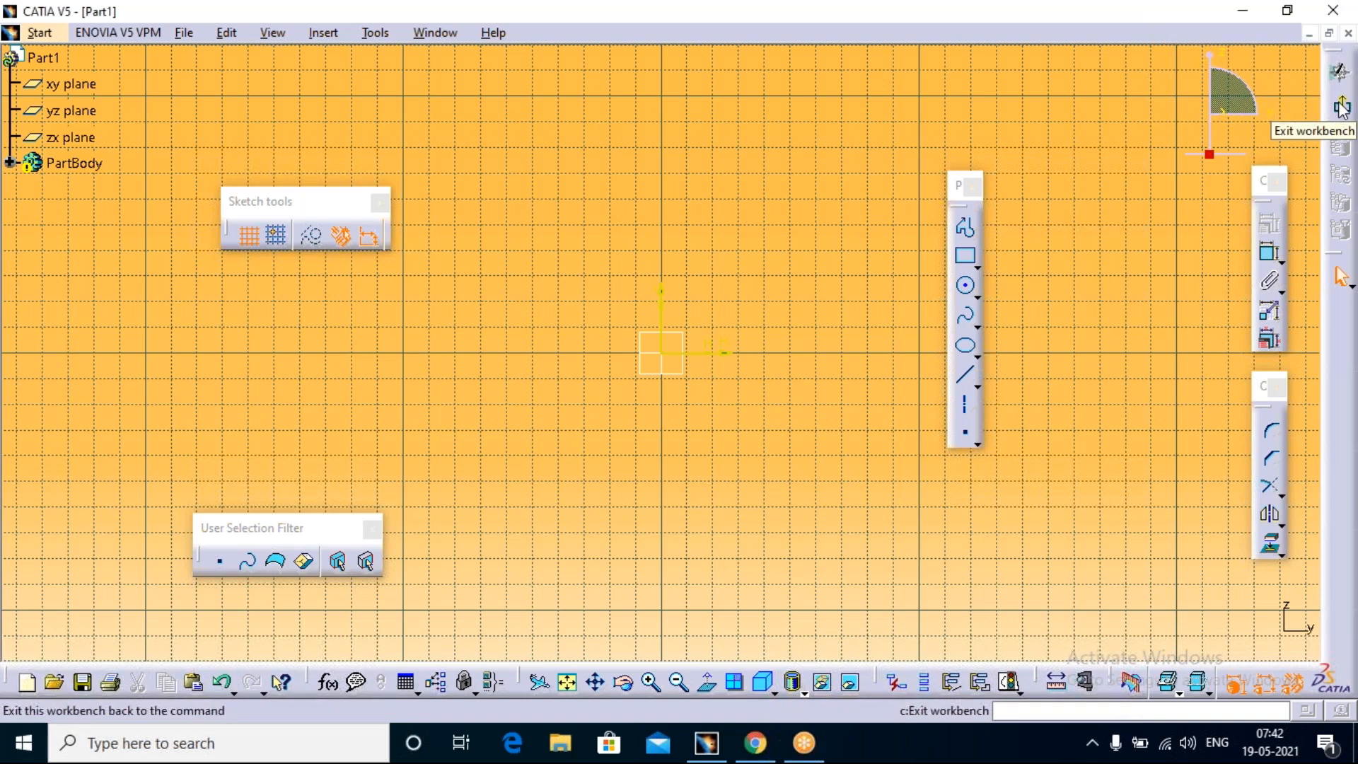
Step: Close the current part without saving its changes and create a new part named Part1 in Part Design
{"action": "left_click", "coordinate": [1339, 72]}
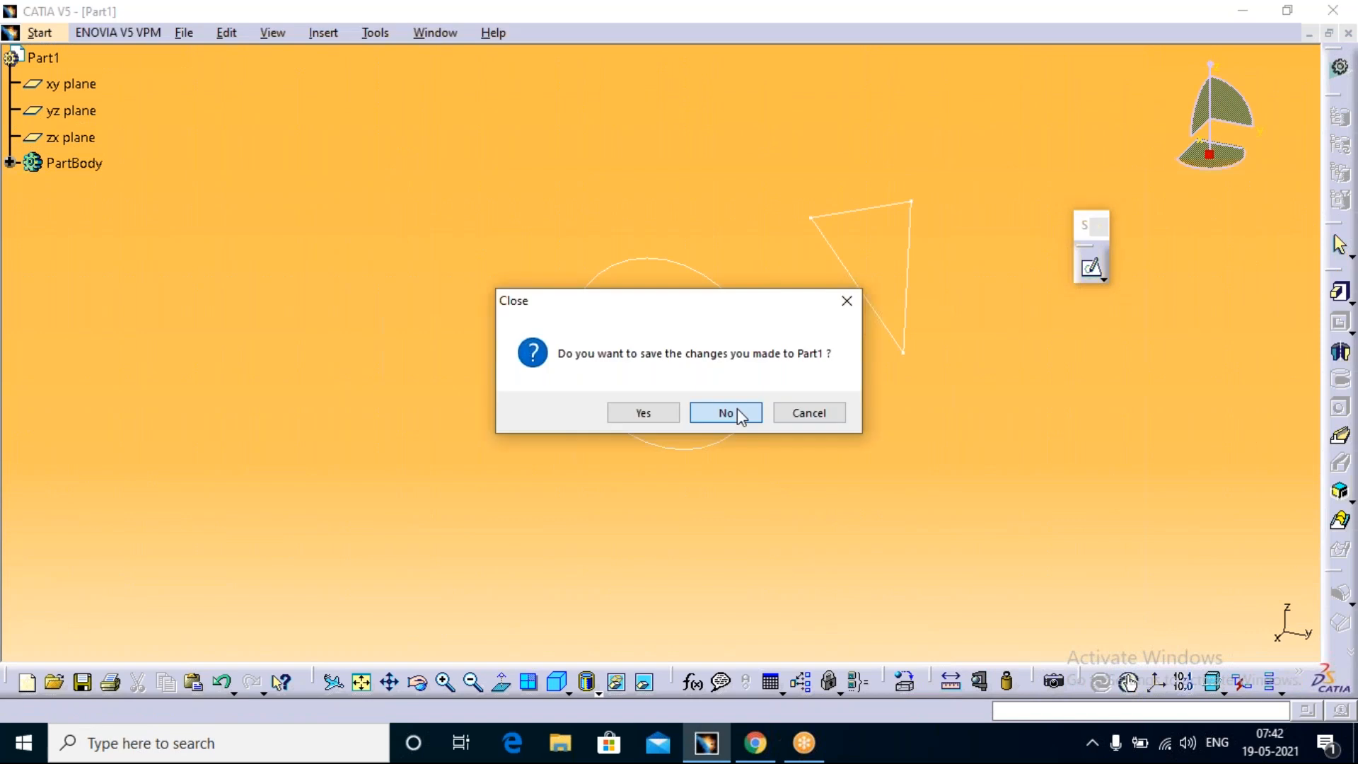
{"action": "left_click", "coordinate": [740, 415]}
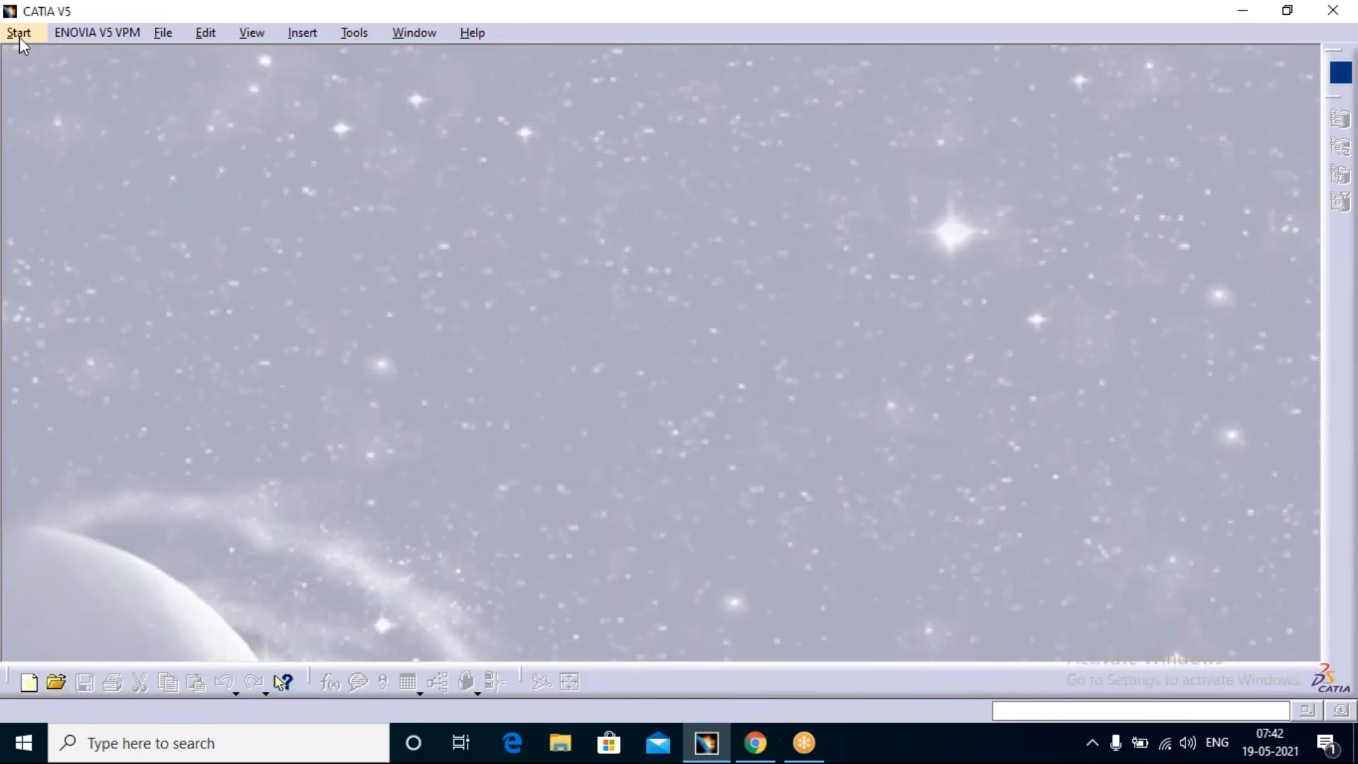
{"action": "left_click", "coordinate": [19, 32]}
{"action": "mouse_move", "coordinate": [106, 80]}
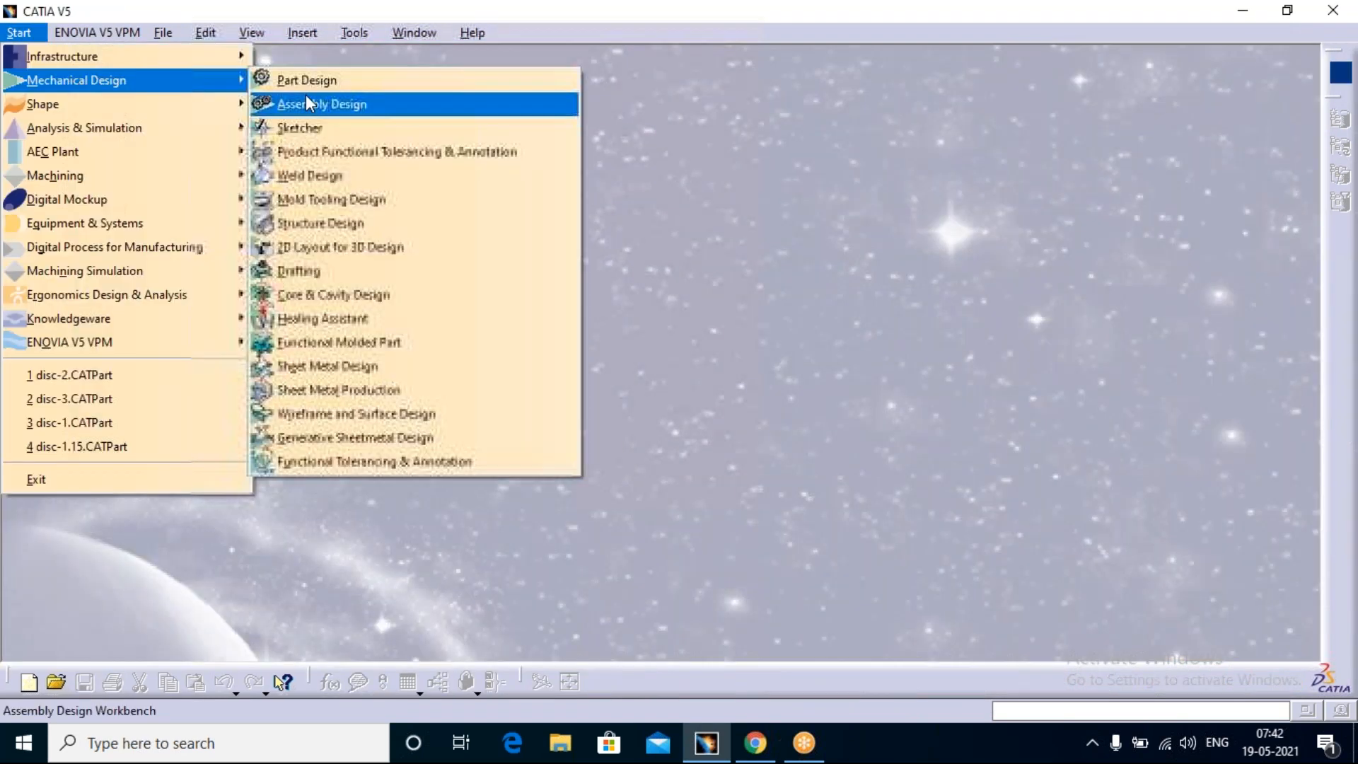
{"action": "left_click", "coordinate": [333, 80]}
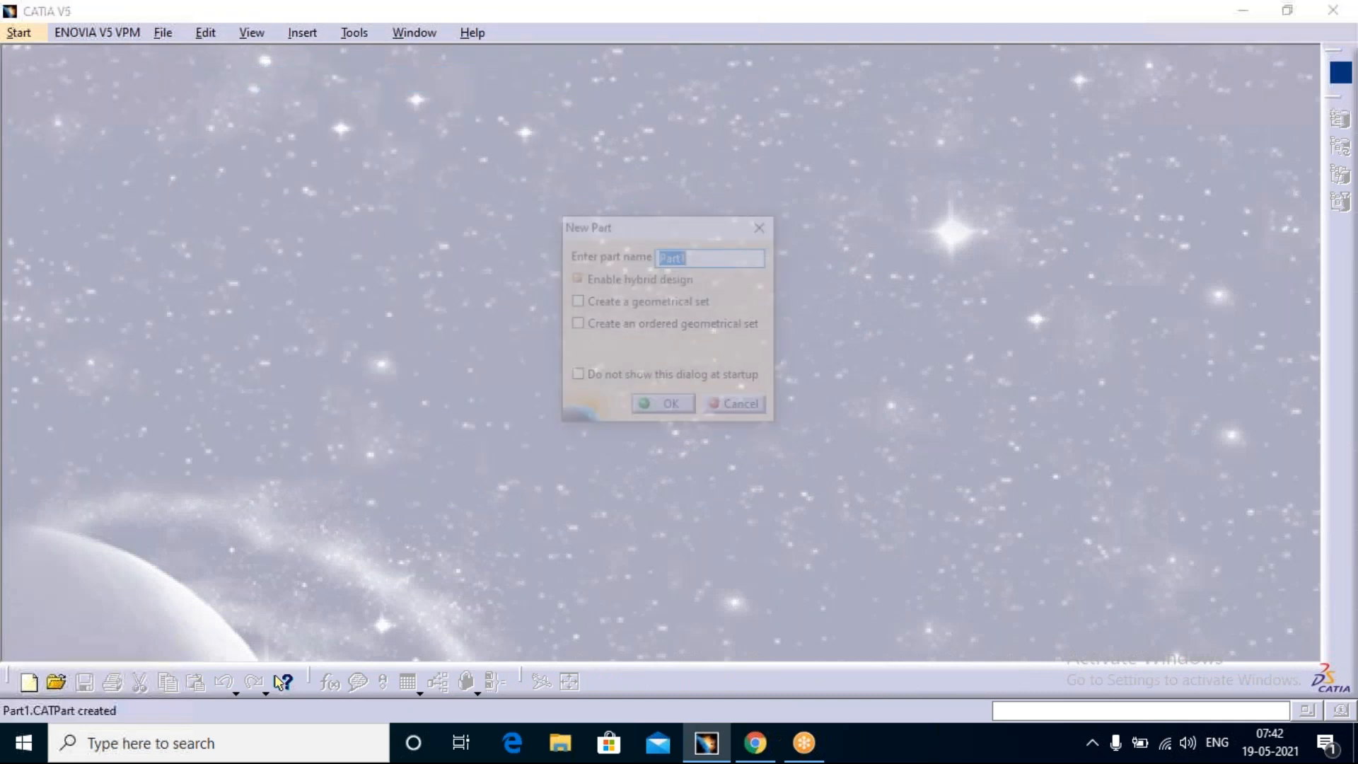
{"action": "left_click", "coordinate": [663, 408]}
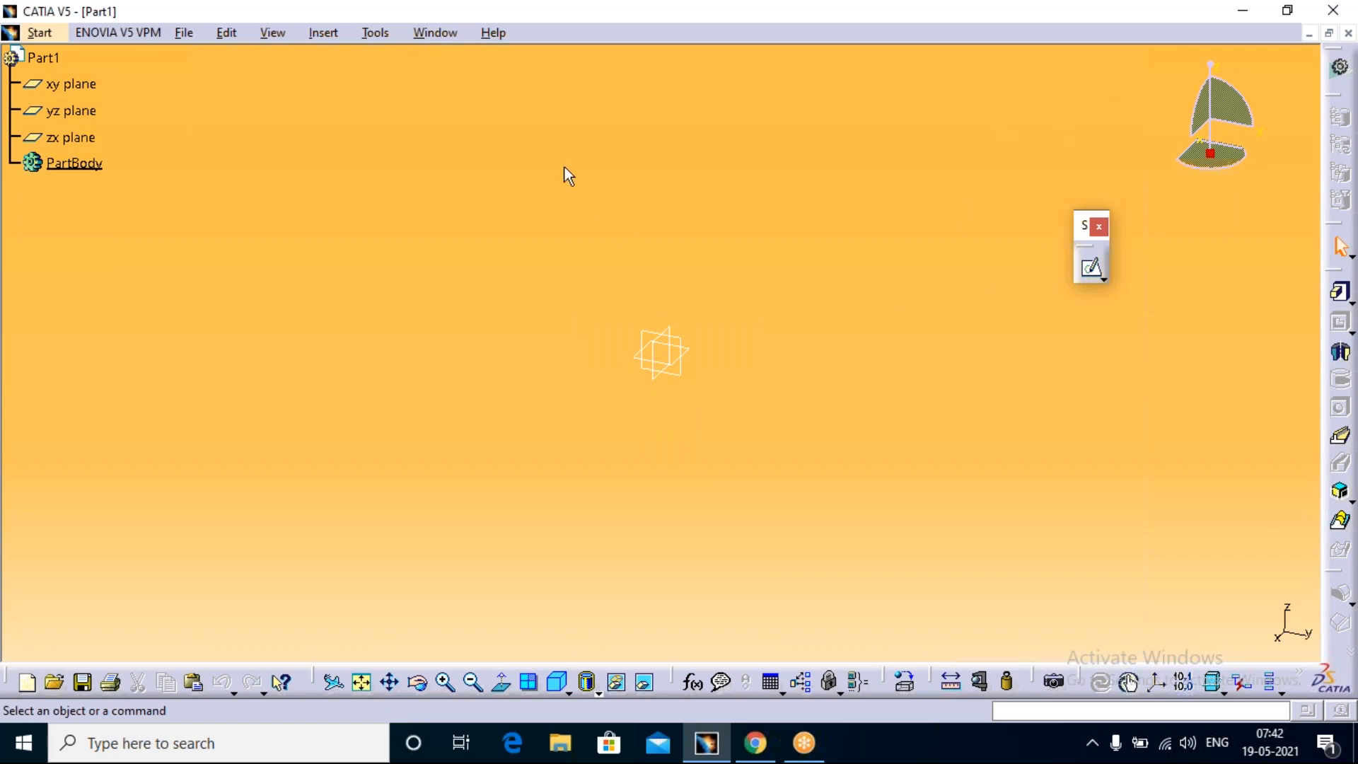
Step: Open the program options and examine the Units settings under Parameters and Measure
{"action": "left_click", "coordinate": [371, 32]}
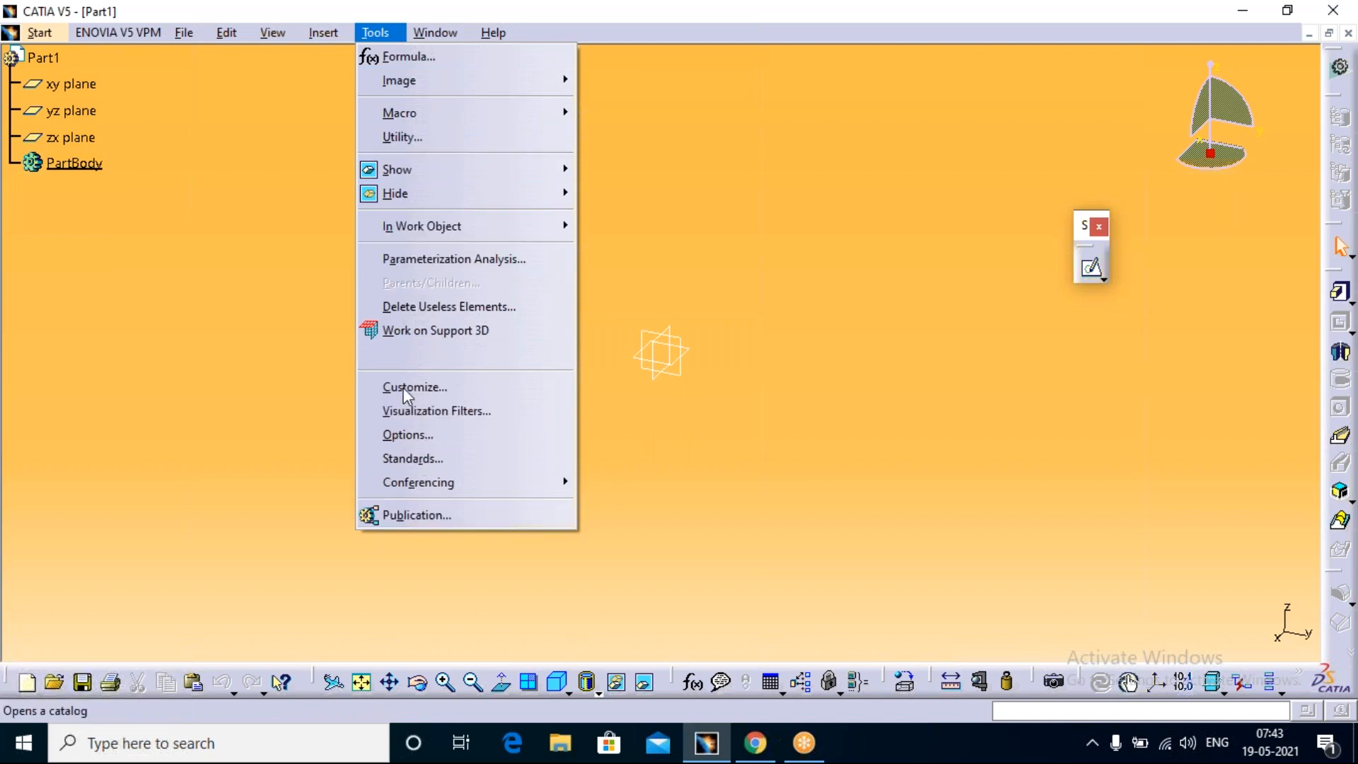
{"action": "left_click", "coordinate": [412, 438]}
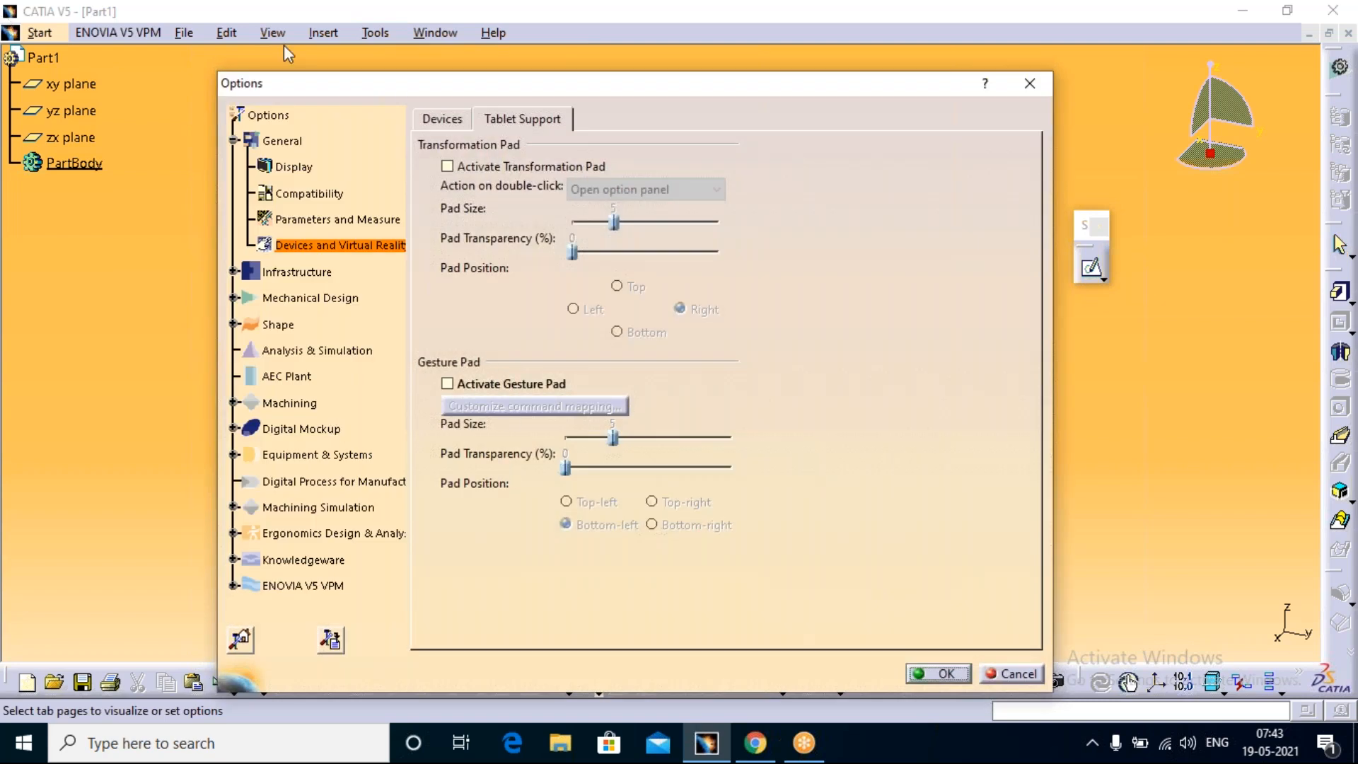
{"action": "left_click", "coordinate": [310, 221]}
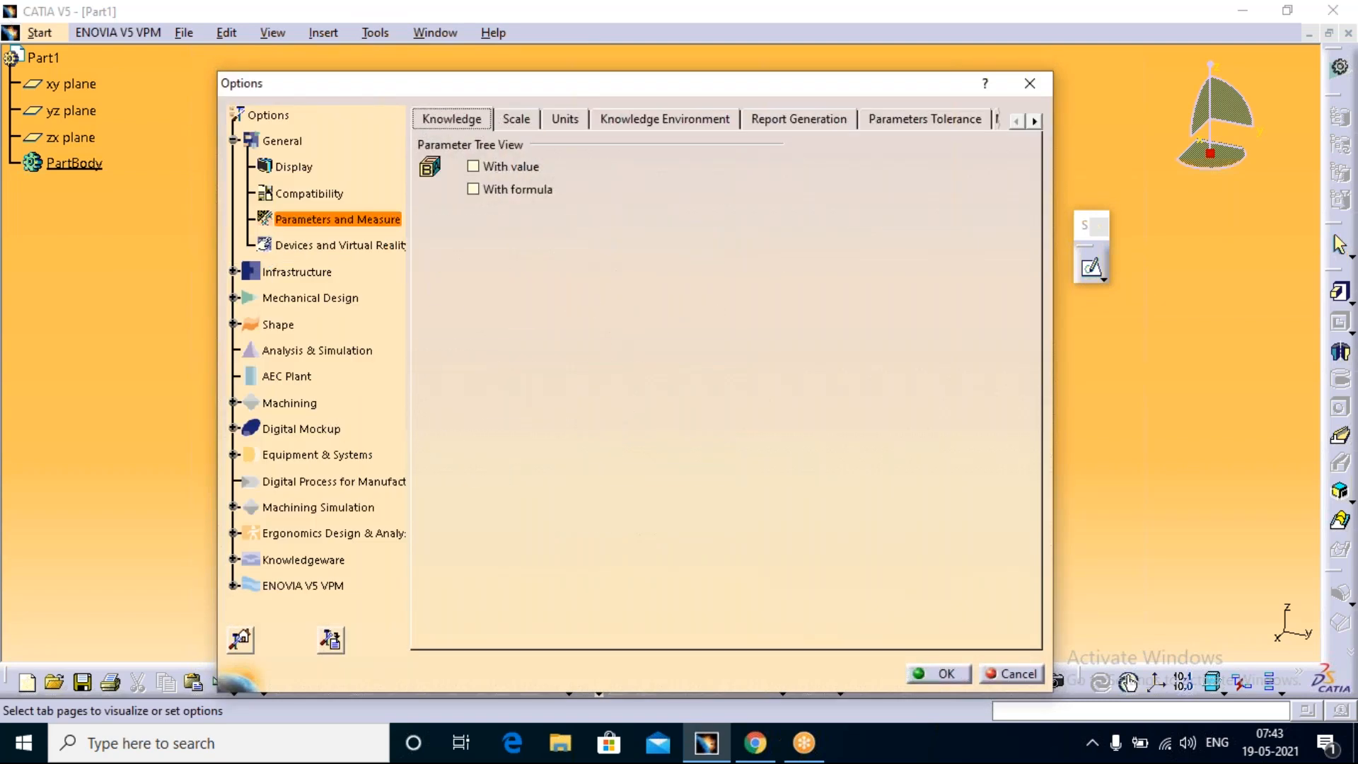
{"action": "left_click", "coordinate": [565, 120]}
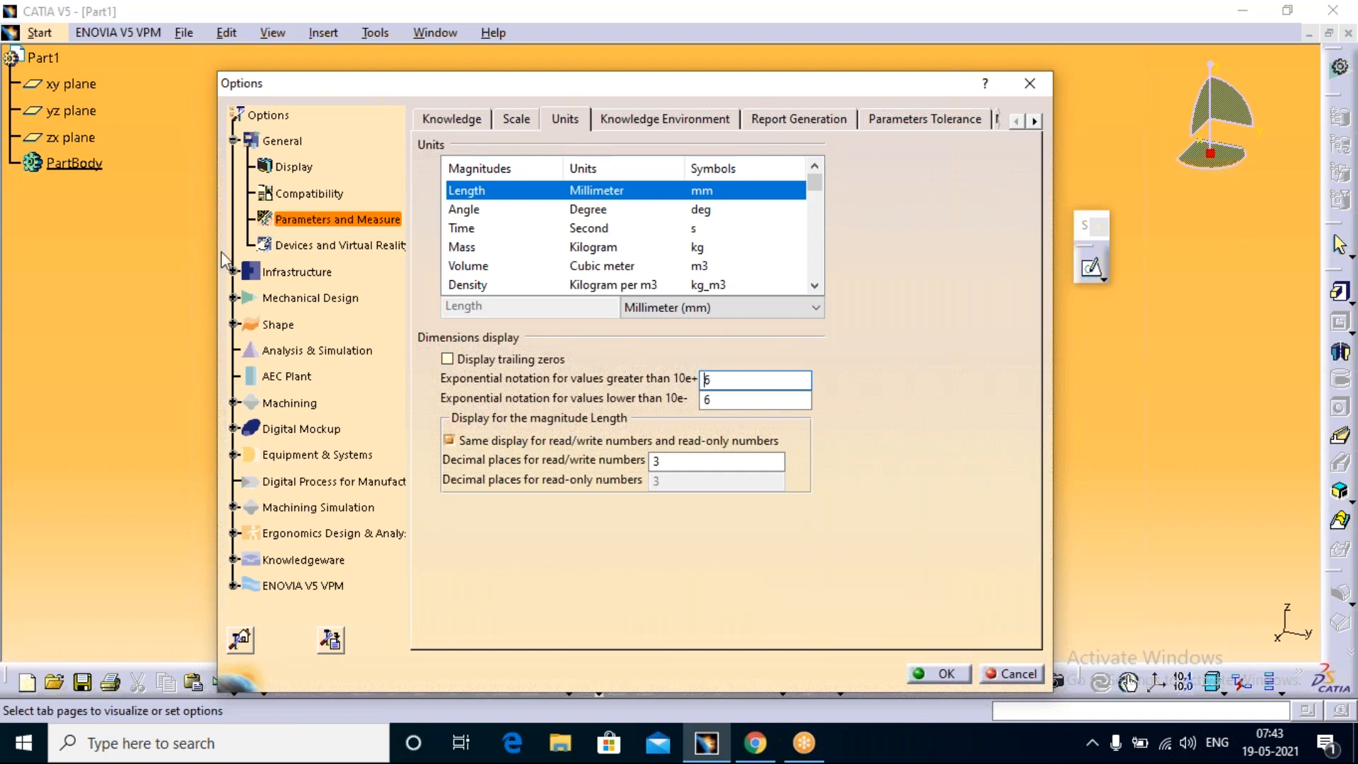
Step: Examine the Display options for Tree Appearance, Tree Manipulation, Navigation and Visualization
{"action": "left_click", "coordinate": [293, 170]}
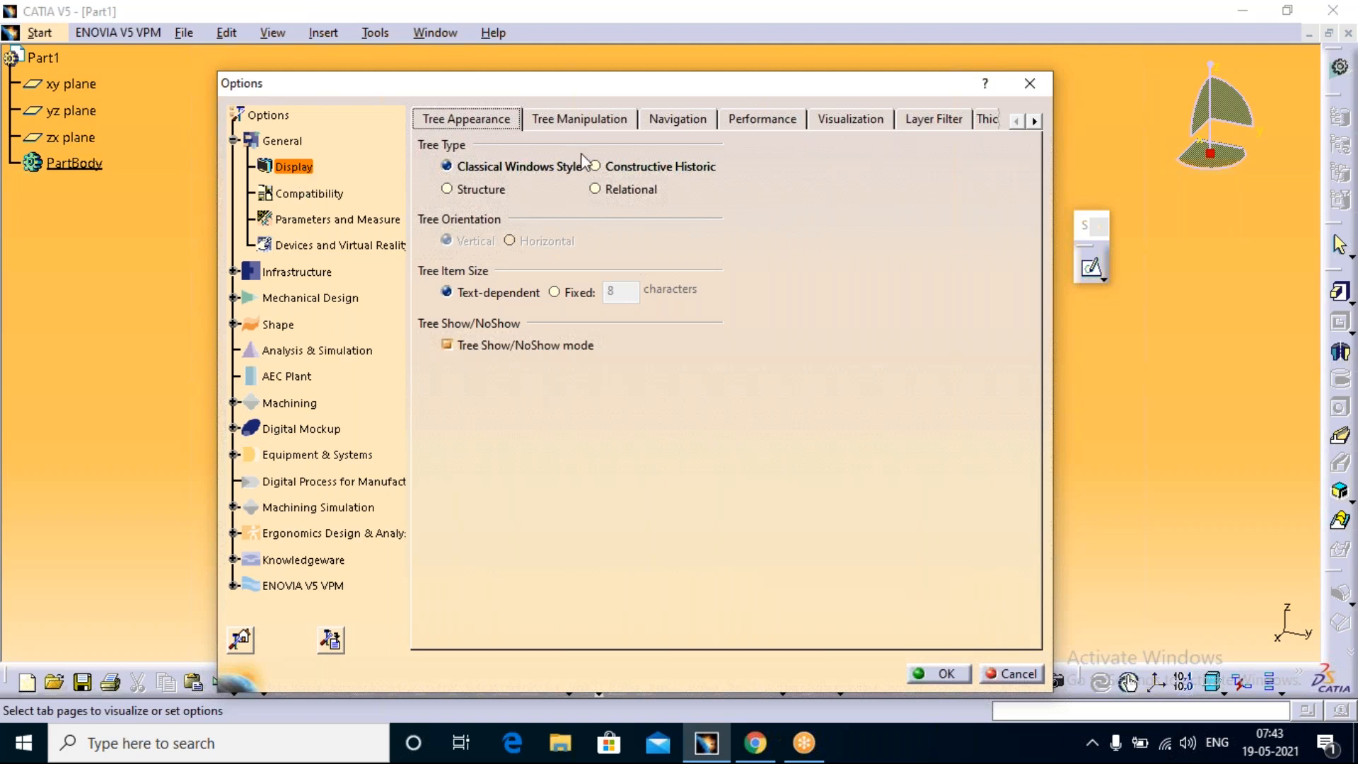
{"action": "left_click", "coordinate": [597, 121]}
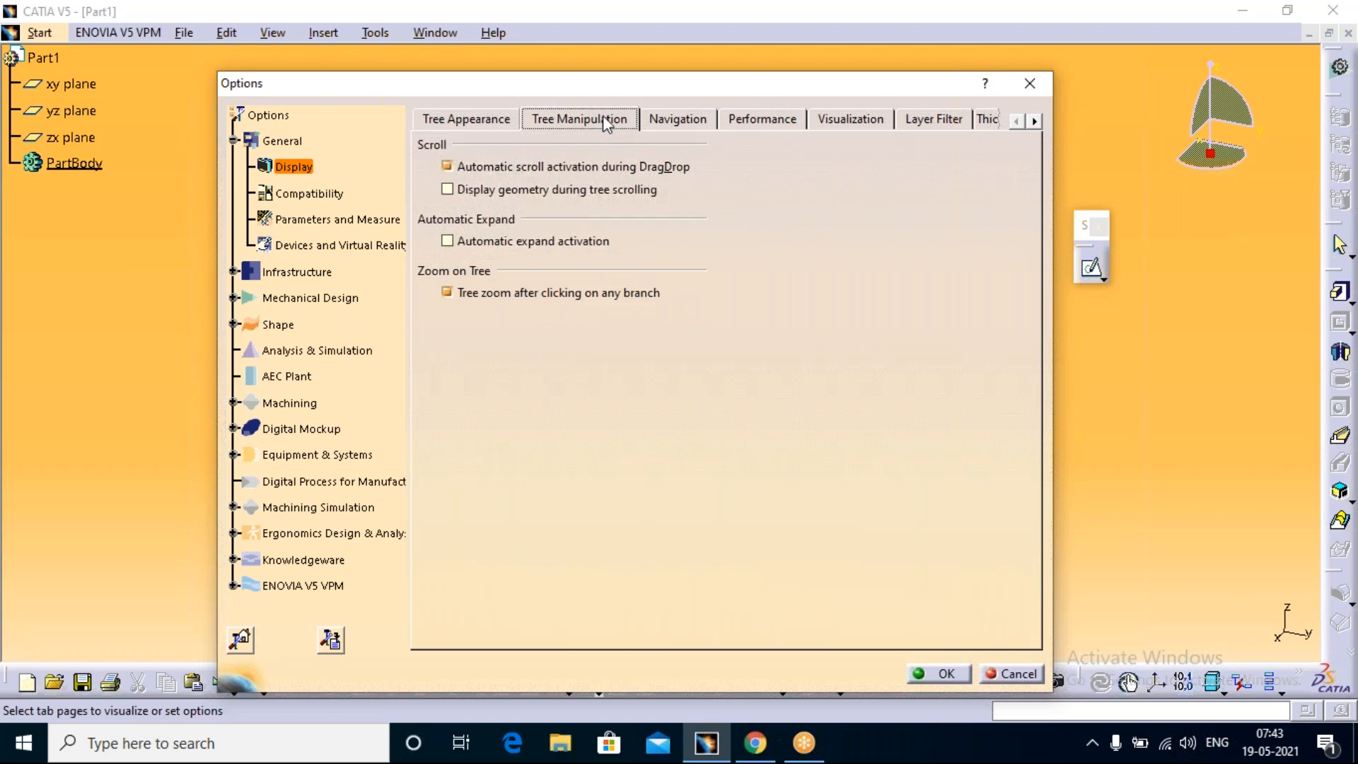
{"action": "left_click", "coordinate": [686, 123]}
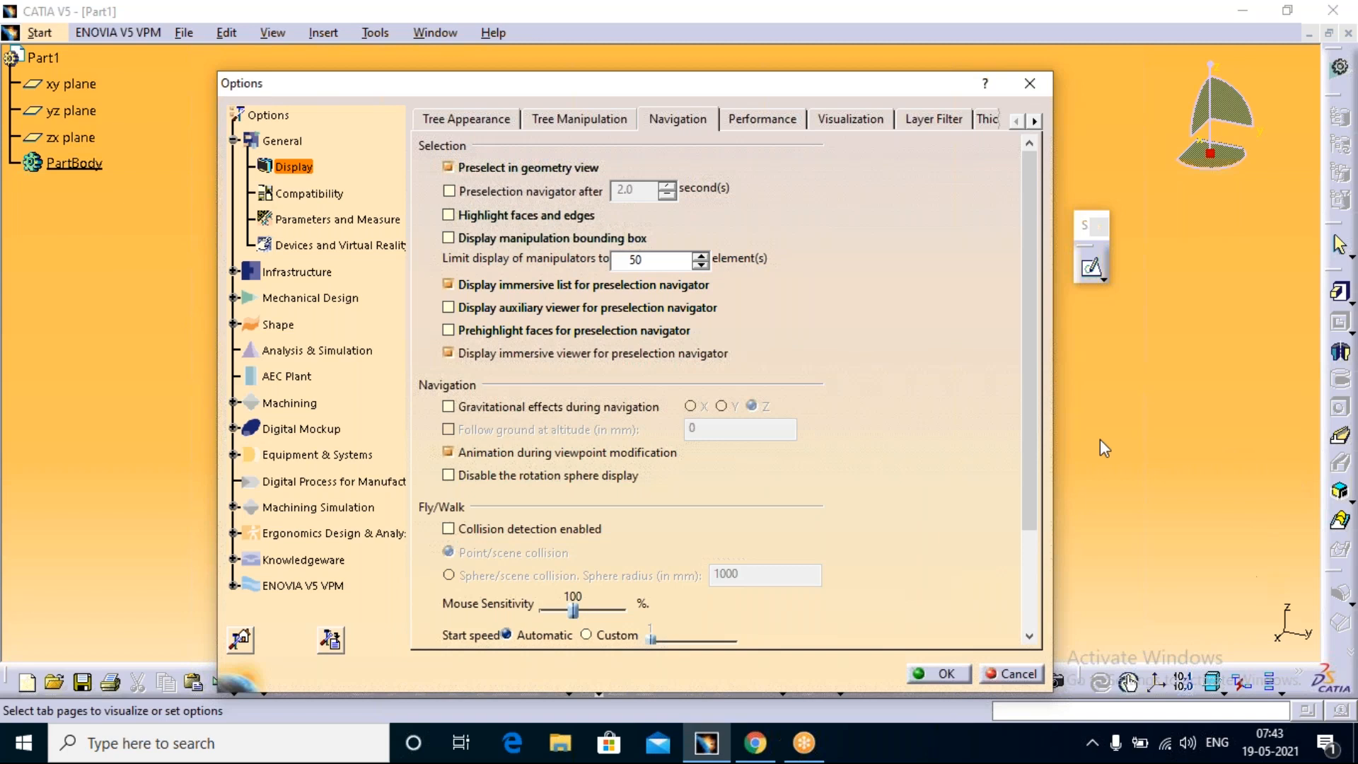
{"action": "left_click", "coordinate": [850, 120]}
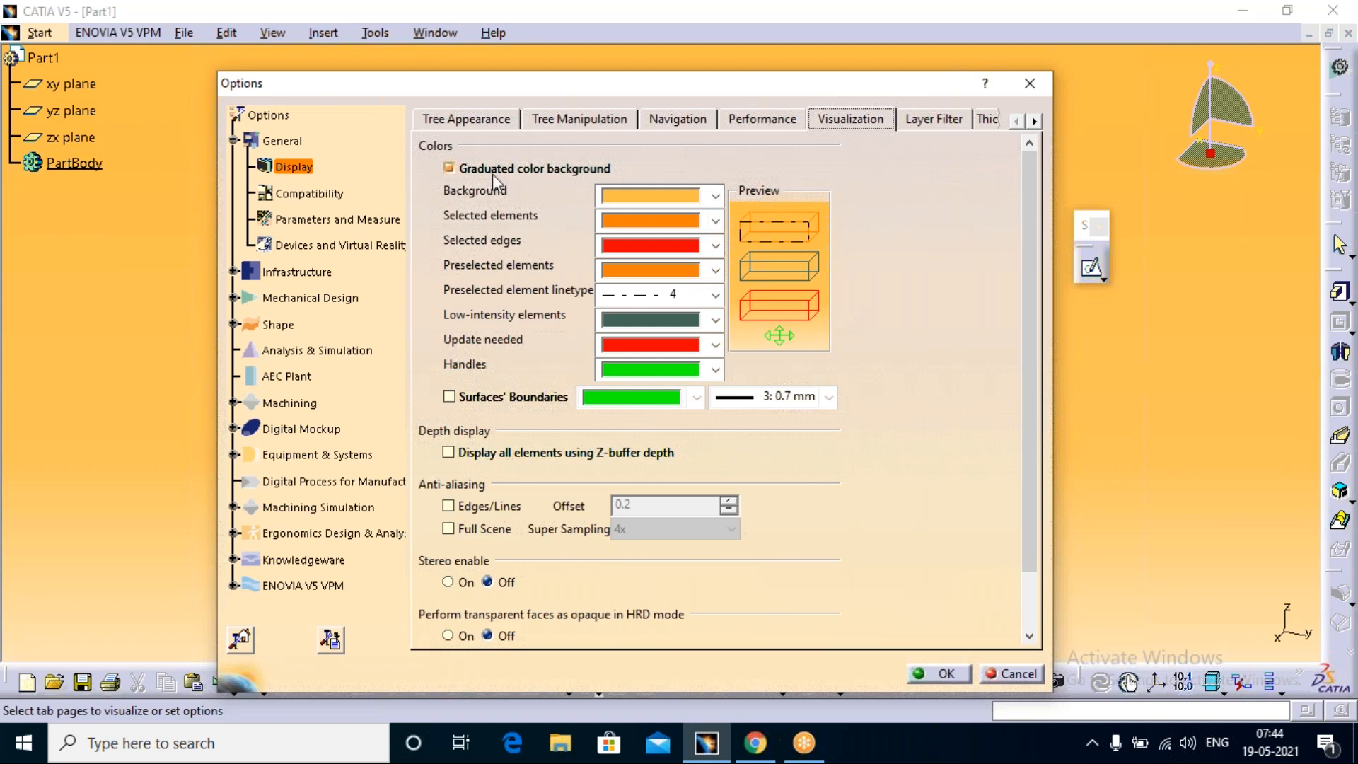
Step: Try dark blue and light blue as the graduated background colour, returning to dark blue
{"action": "left_click", "coordinate": [715, 196]}
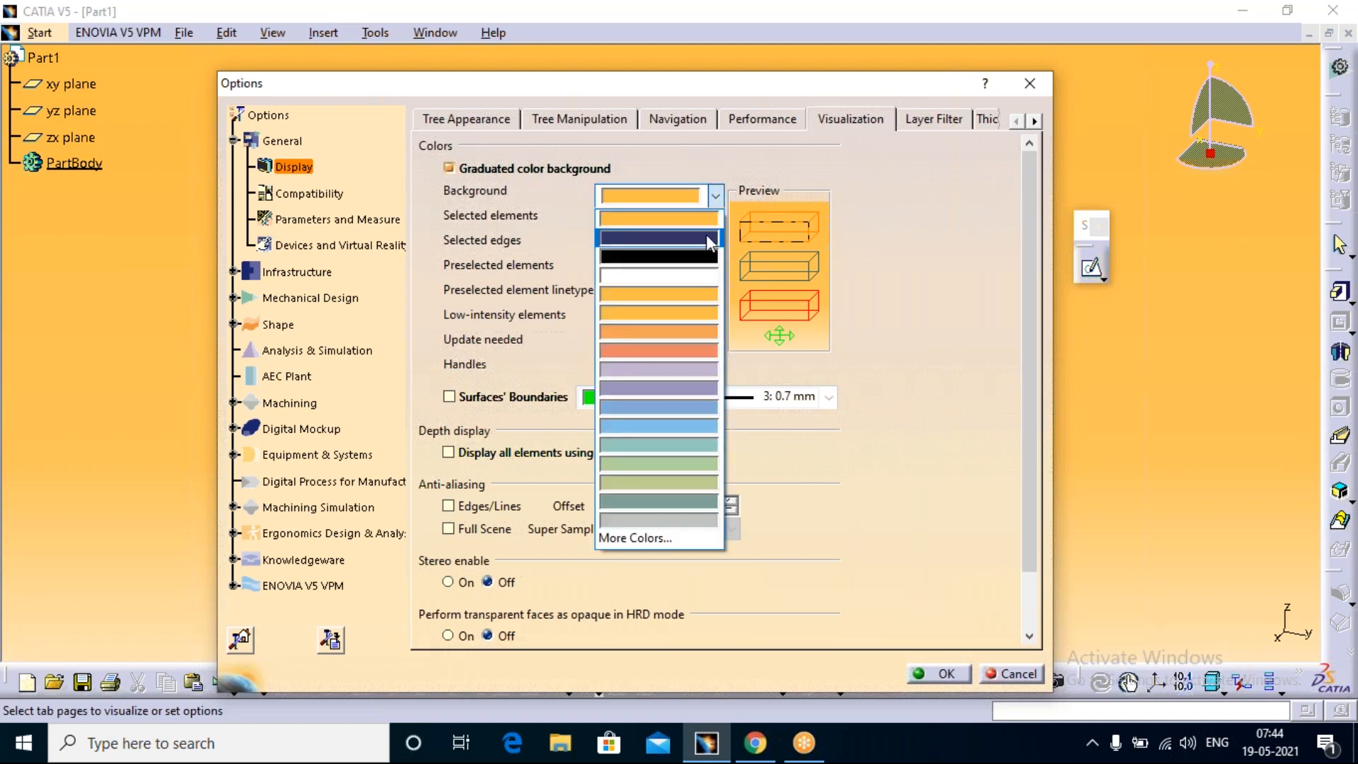
{"action": "left_click", "coordinate": [709, 242]}
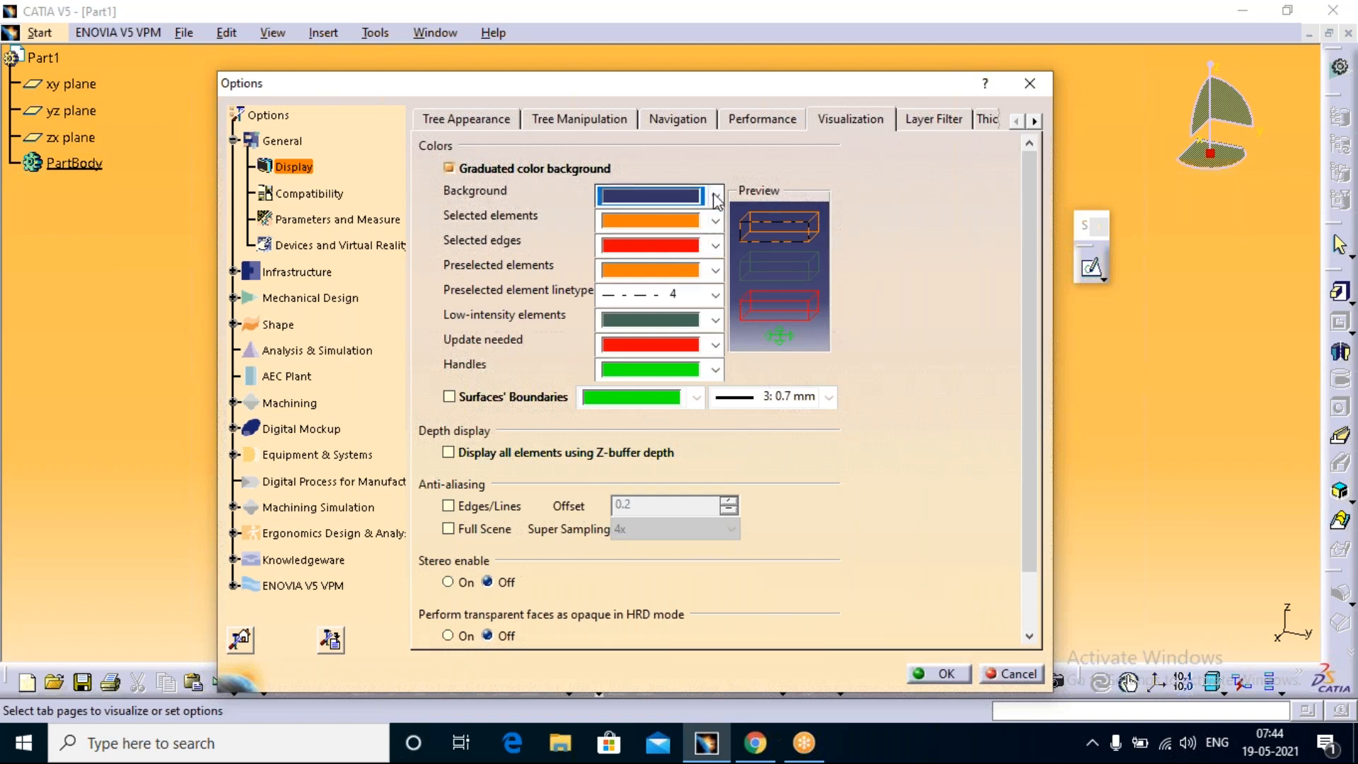
{"action": "left_click", "coordinate": [687, 196]}
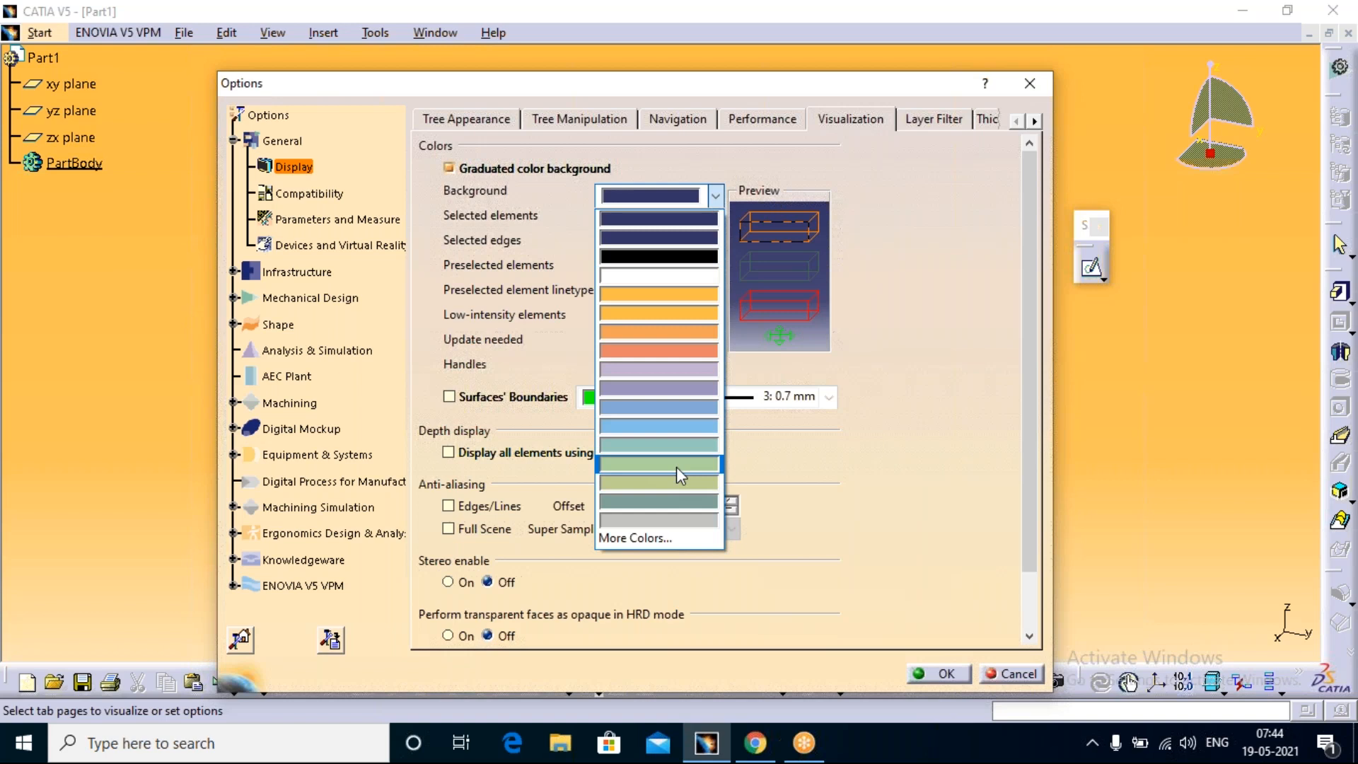
{"action": "left_click", "coordinate": [681, 426]}
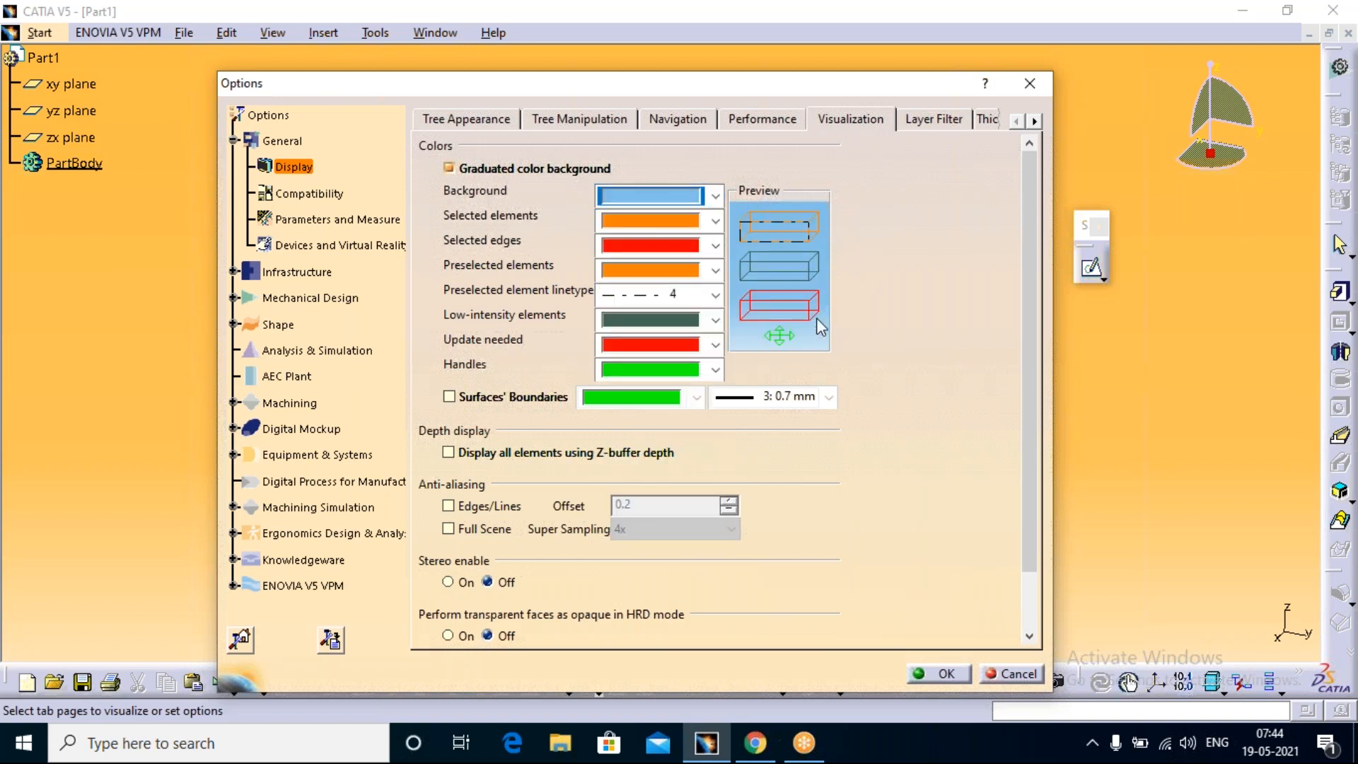
{"action": "left_click", "coordinate": [681, 196]}
{"action": "left_click", "coordinate": [680, 239]}
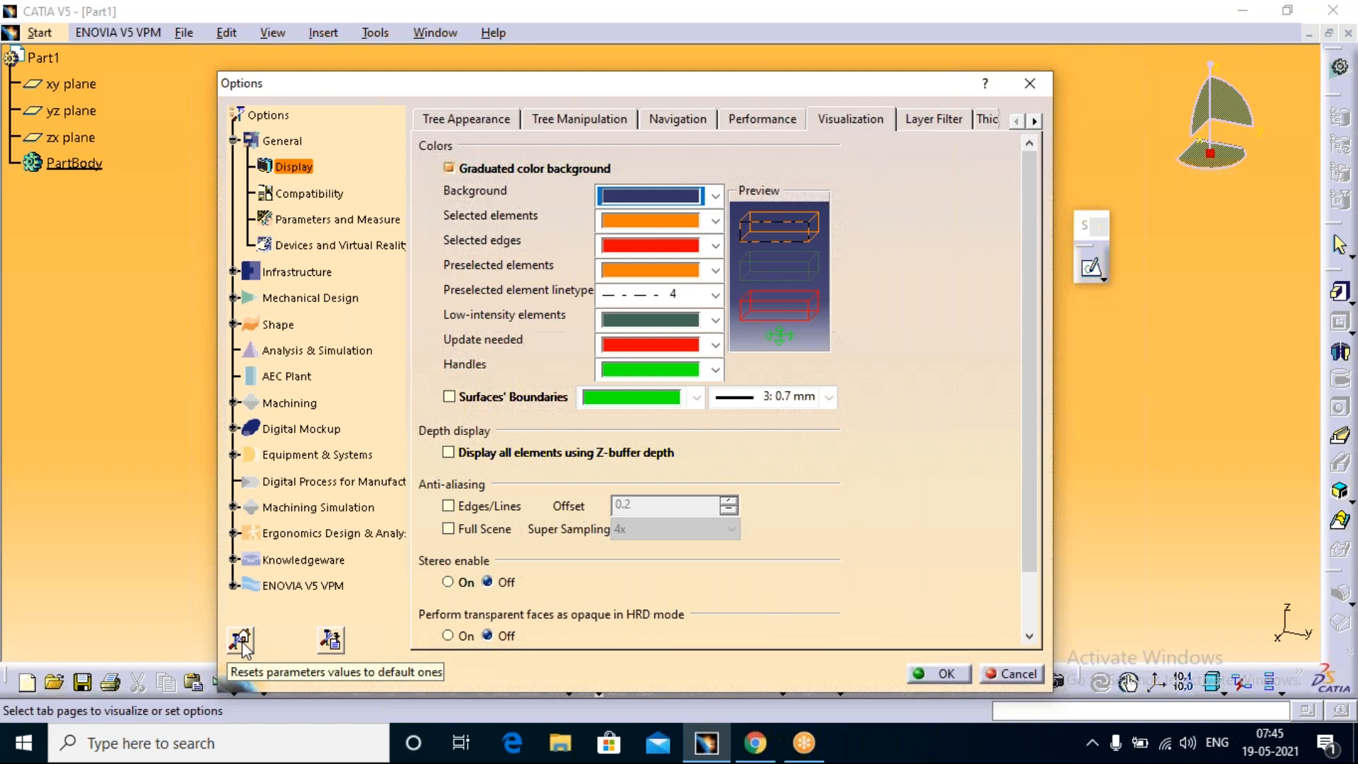
Step: Change the background colour to salmon and reset all options of the Visualization tabpage to their defaults
{"action": "left_click", "coordinate": [715, 196]}
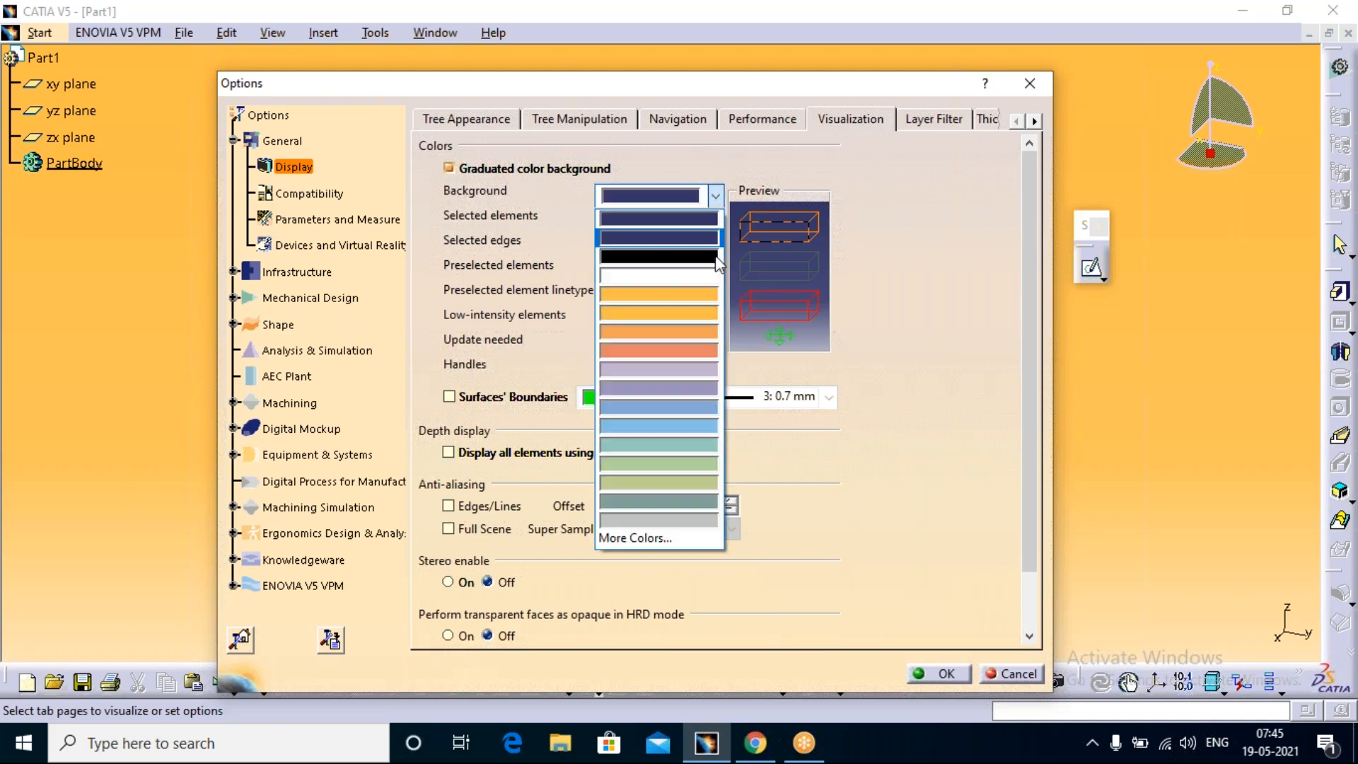
{"action": "left_click", "coordinate": [658, 310]}
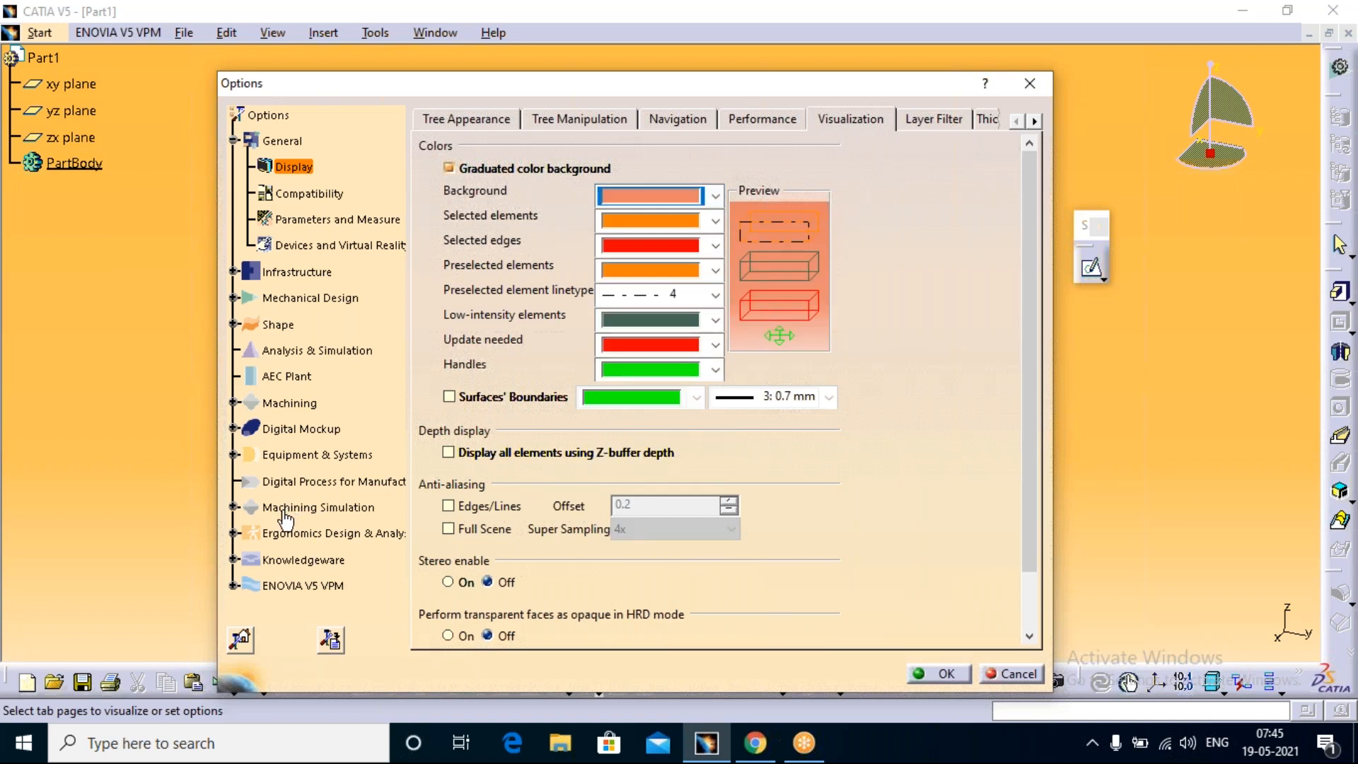
{"action": "left_click", "coordinate": [241, 640]}
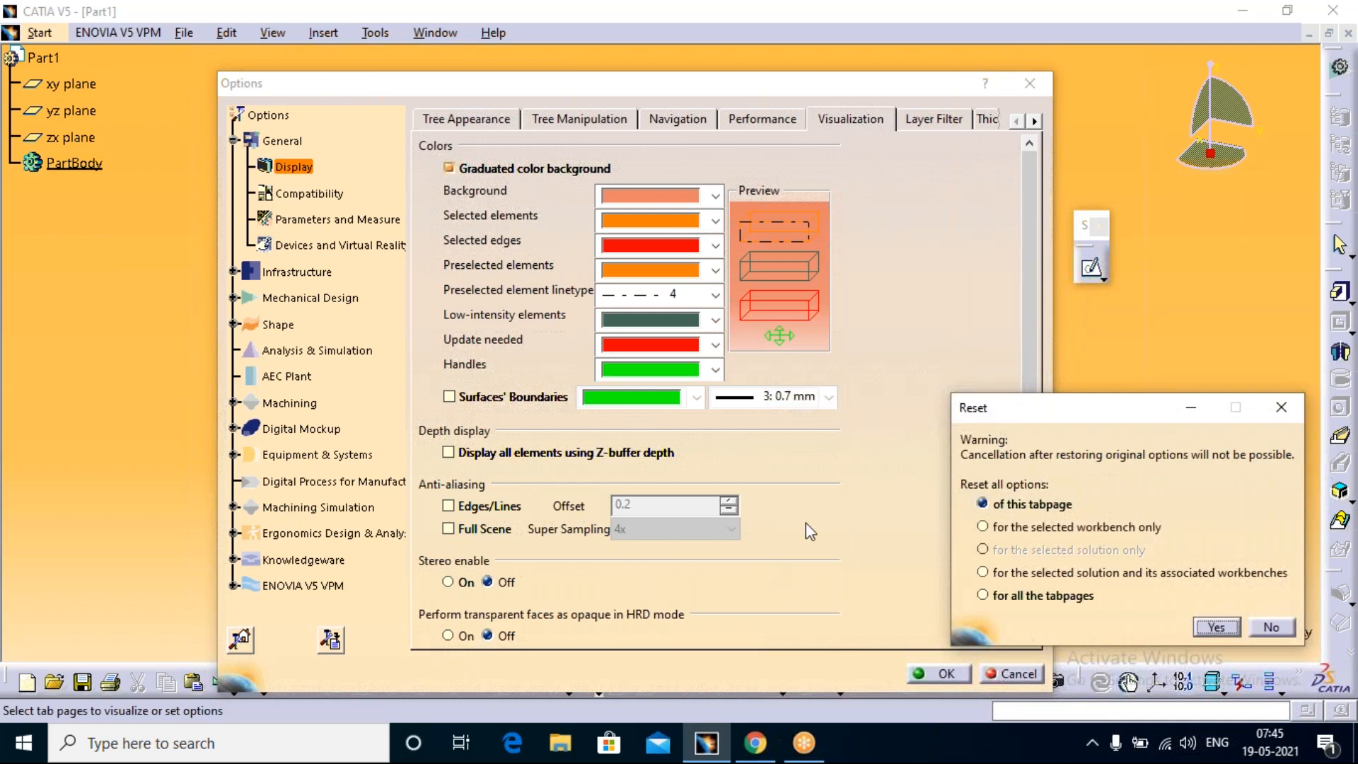
{"action": "left_click", "coordinate": [1218, 628]}
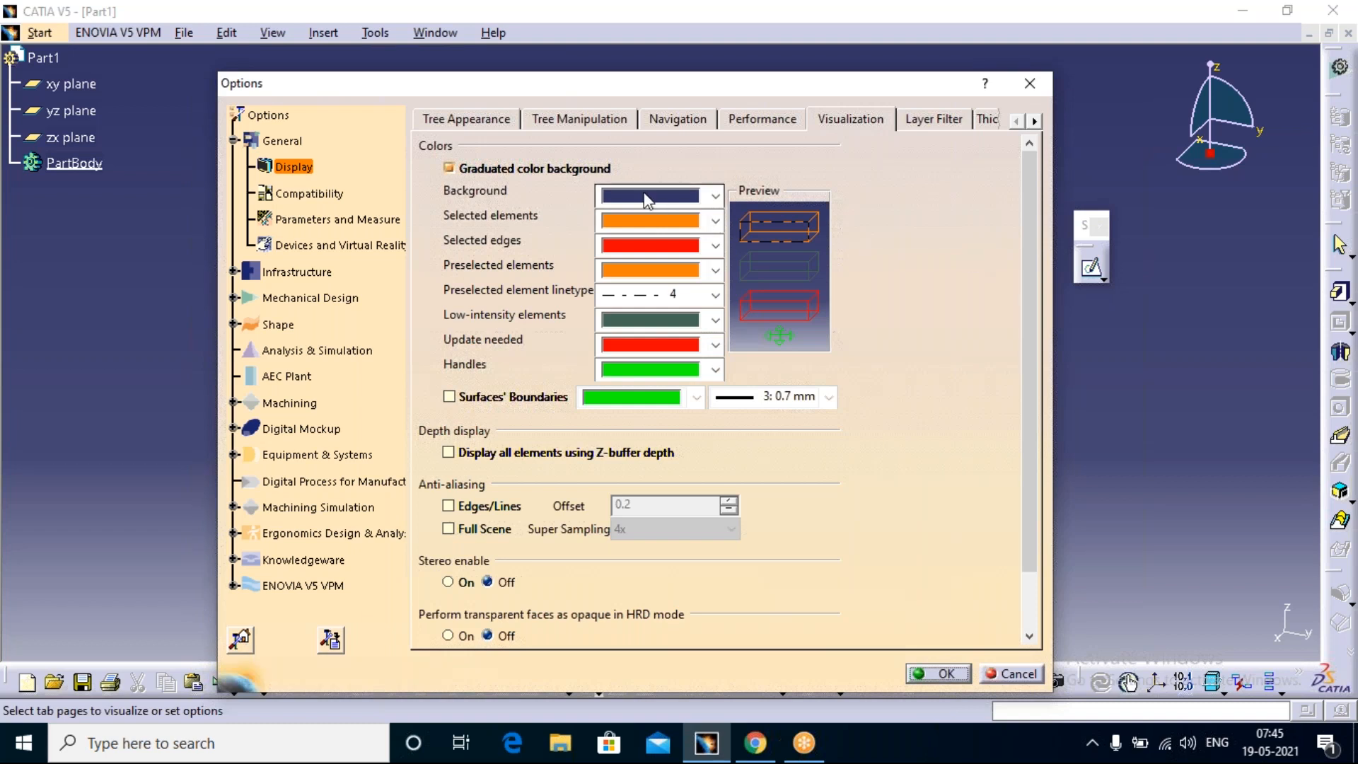
Step: Try proportional 2D accuracy in the Performance options at 0.96 and 0.01, and switch back to fixed accuracy
{"action": "left_click", "coordinate": [757, 121]}
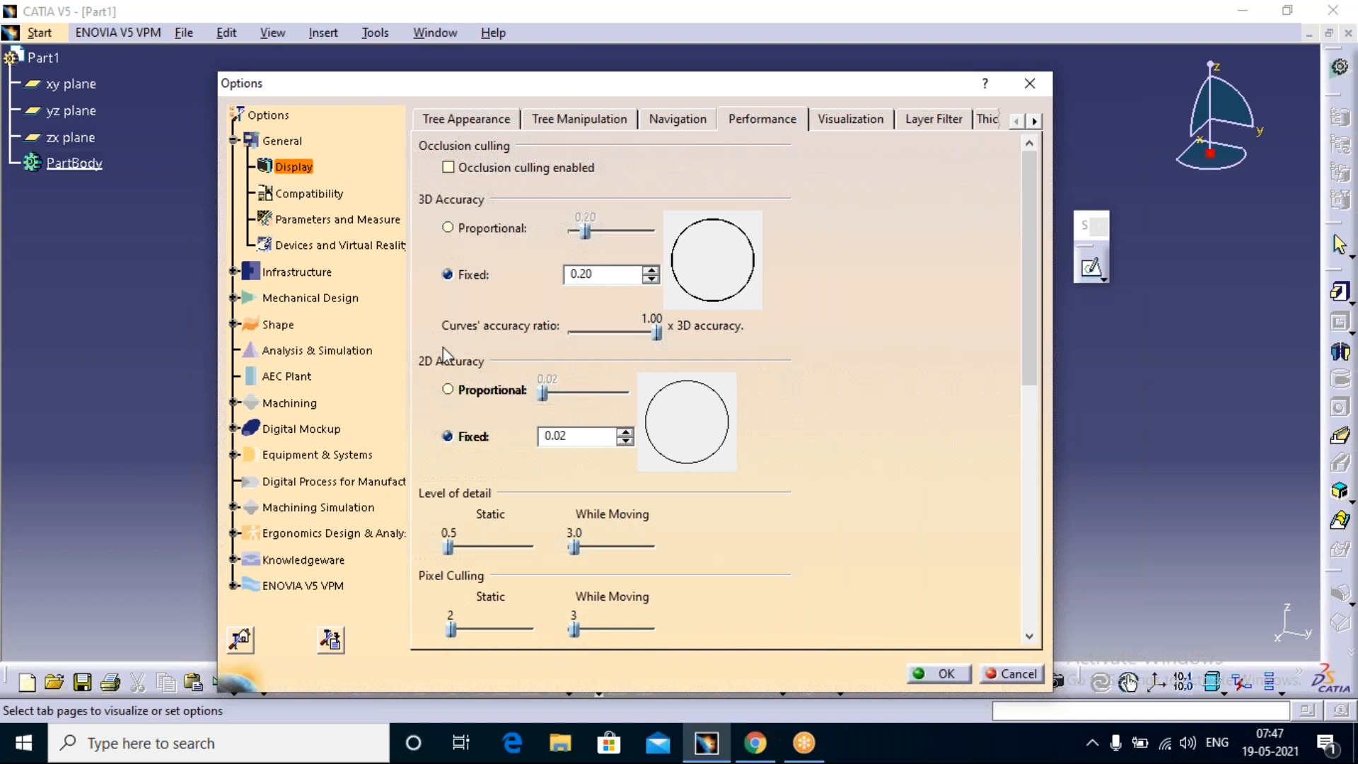
{"action": "left_click", "coordinate": [448, 389]}
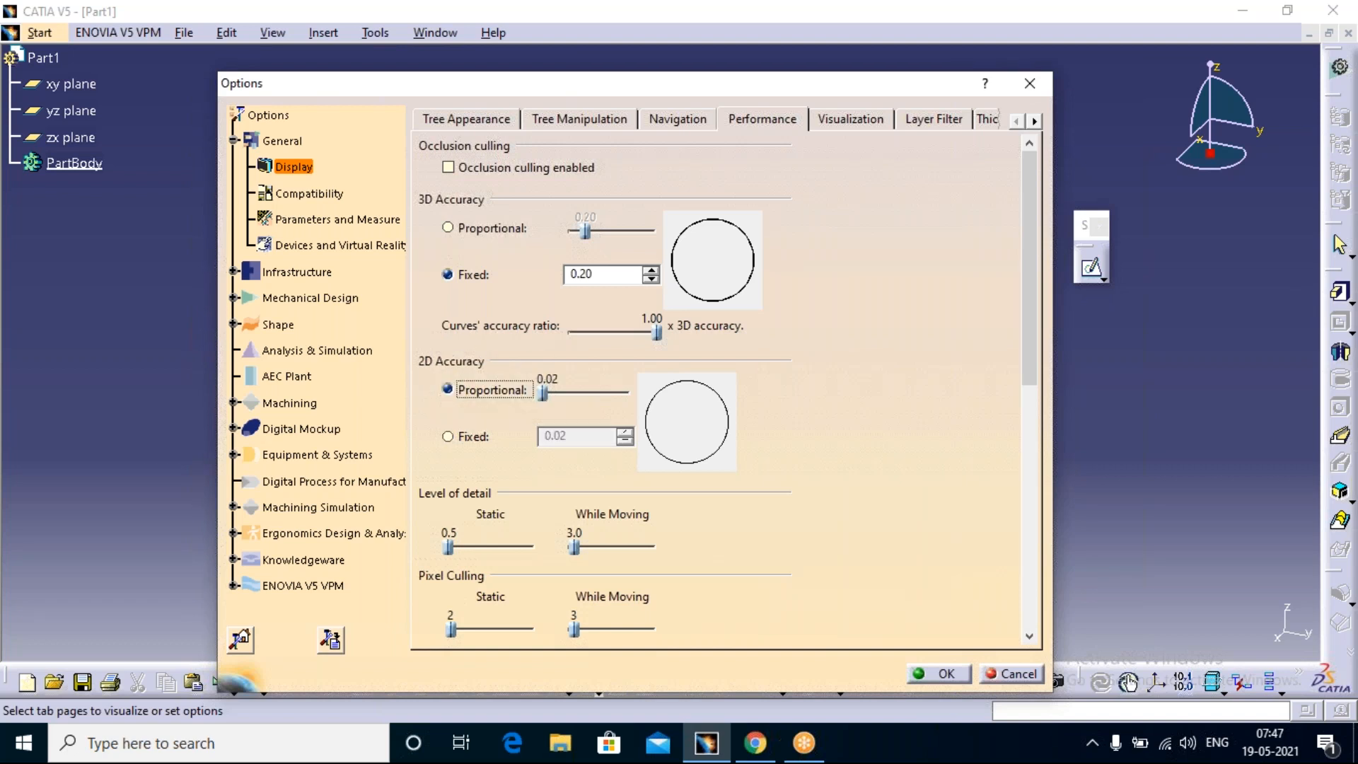
{"action": "left_click", "coordinate": [544, 390]}
{"action": "left_click_drag", "start_coordinate": [544, 390], "coordinate": [625, 396]}
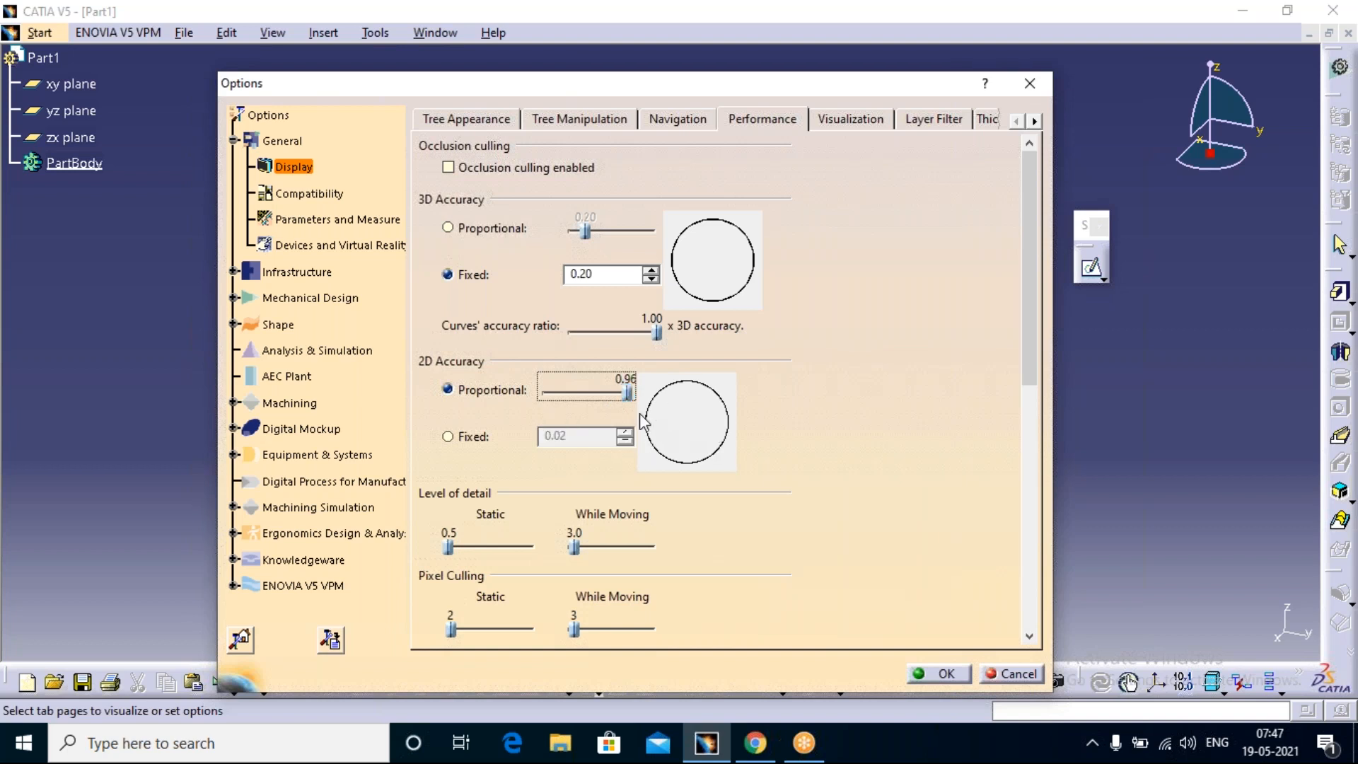
{"action": "left_click_drag", "start_coordinate": [628, 393], "coordinate": [549, 416]}
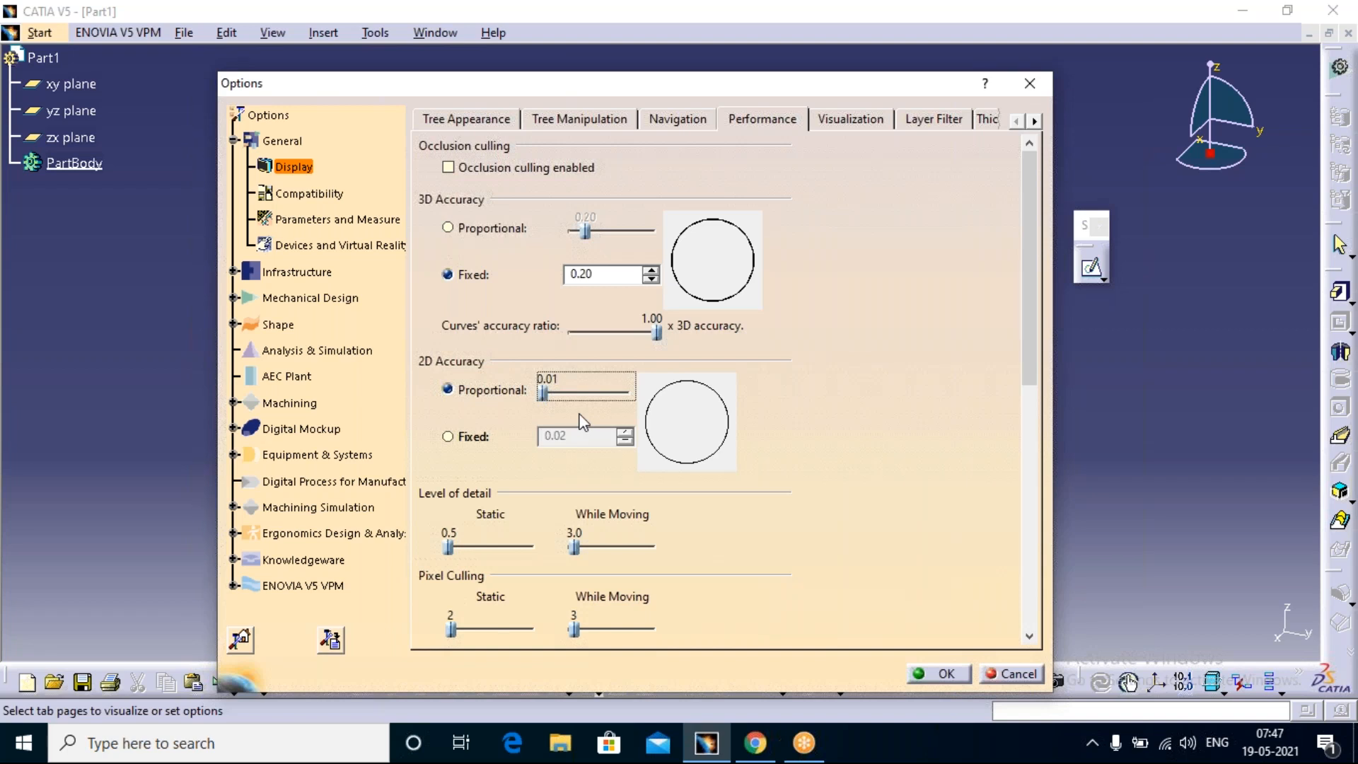
{"action": "left_click", "coordinate": [448, 436]}
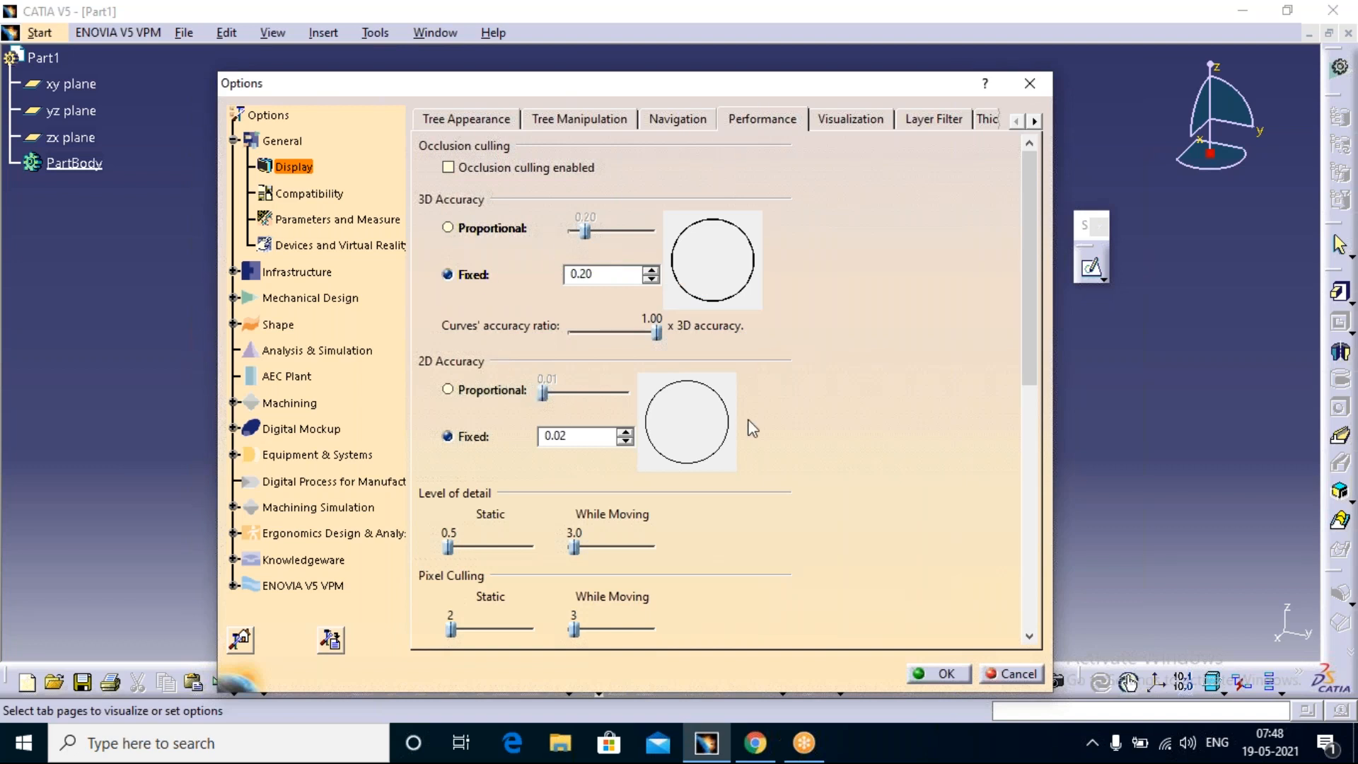
Step: Examine the remaining Performance options and the Sketcher options under Mechanical Design, and close the options dialog
{"action": "left_click_drag", "start_coordinate": [1031, 244], "coordinate": [1025, 519]}
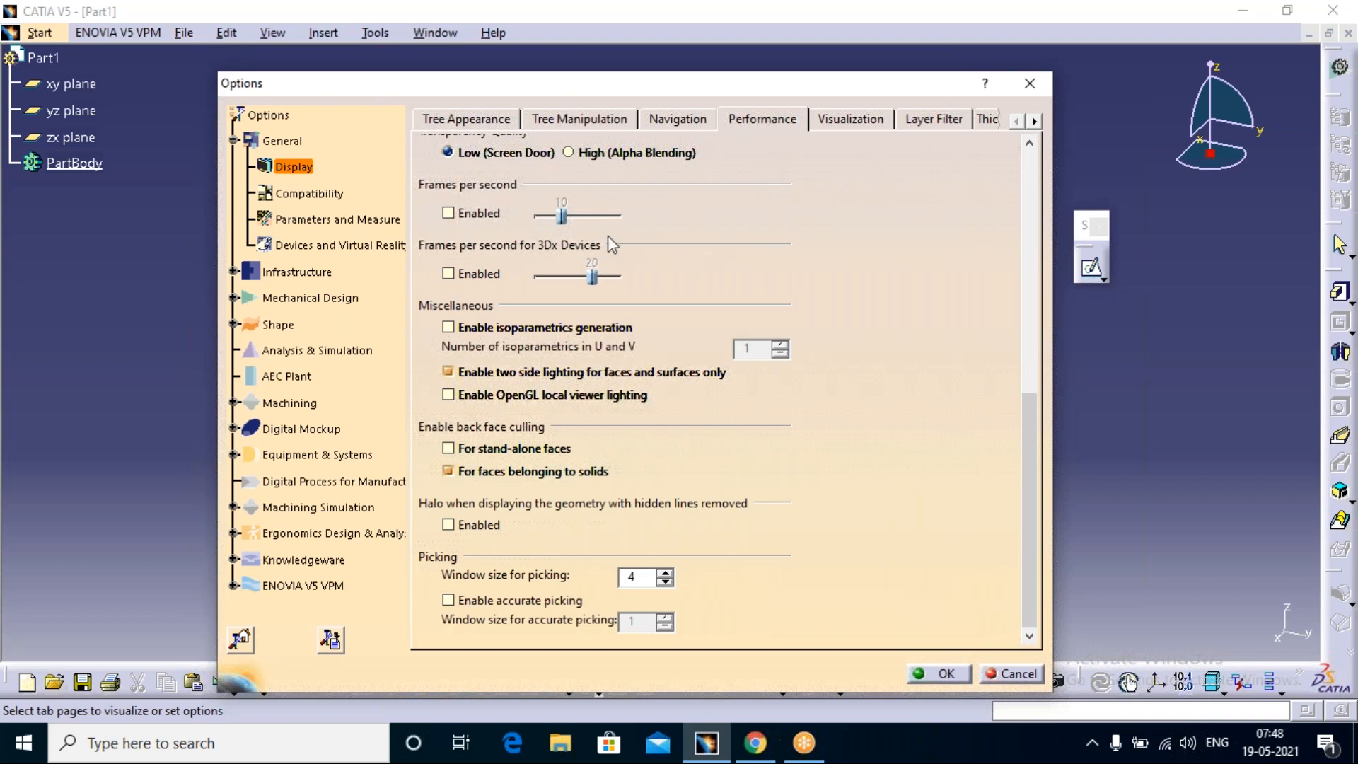
{"action": "left_click", "coordinate": [234, 297]}
{"action": "middle_click_drag", "start_coordinate": [235, 298], "coordinate": [240, 297]}
{"action": "mouse_move", "coordinate": [228, 247]}
{"action": "middle_mouse_down"}
{"action": "mouse_move", "coordinate": [249, 200]}
{"action": "mouse_move", "coordinate": [250, 236]}
{"action": "middle_mouse_up"}
{"action": "middle_click_drag", "start_coordinate": [252, 282], "coordinate": [252, 226], "text": "ctrl"}
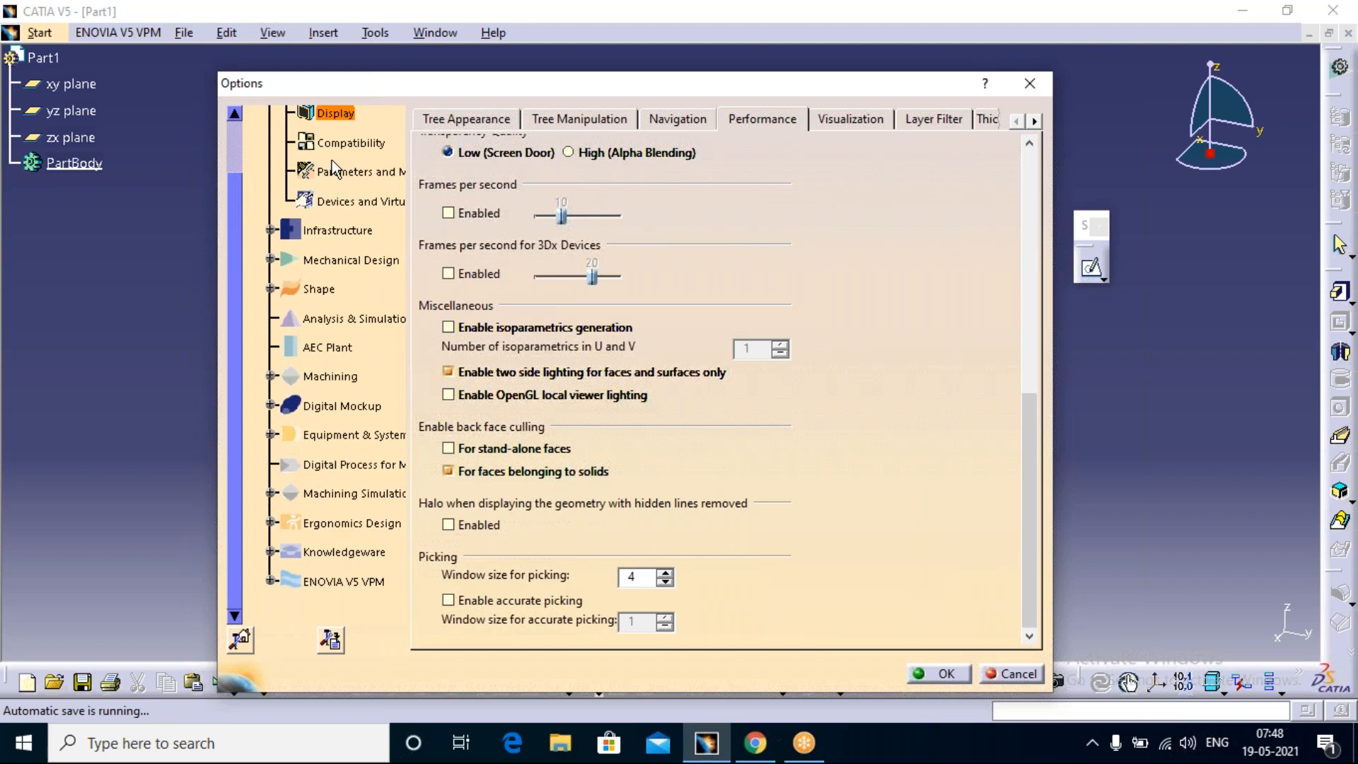
{"action": "left_click", "coordinate": [269, 260]}
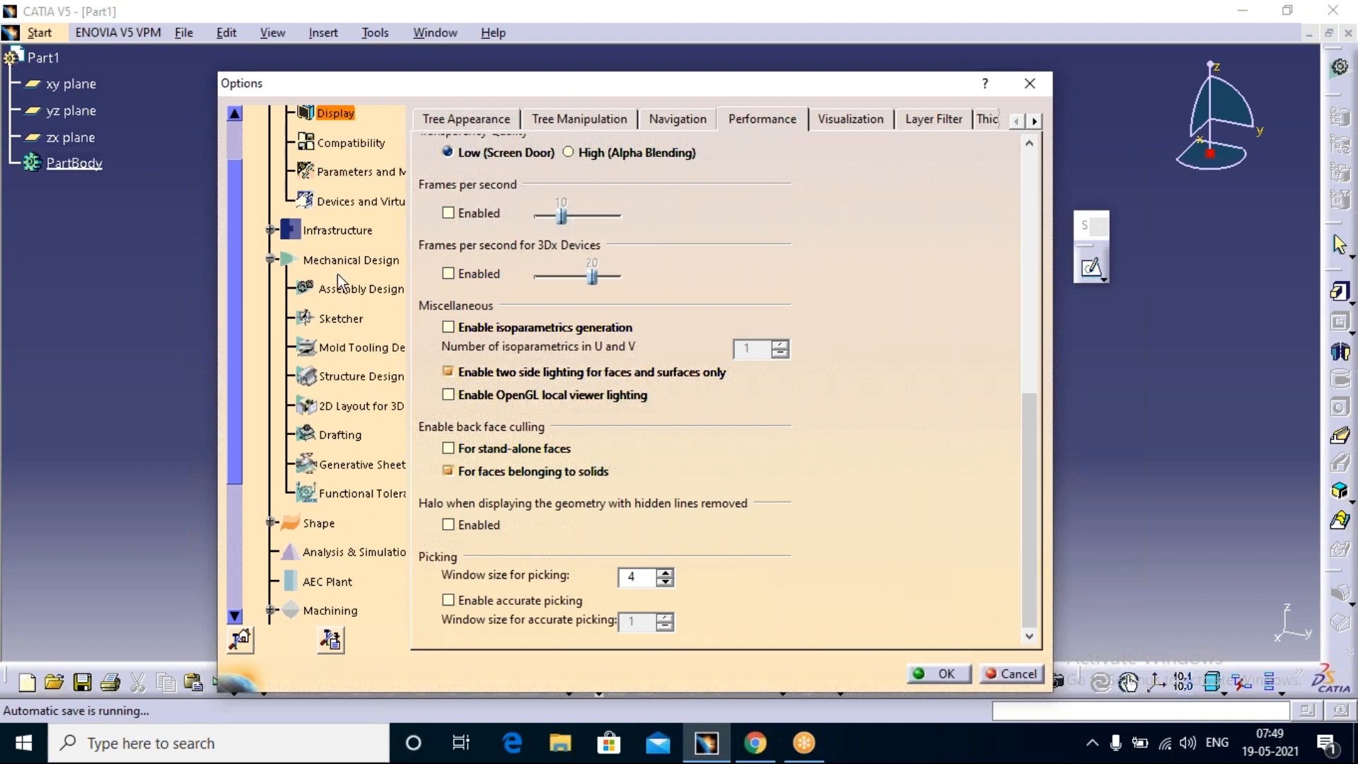
{"action": "left_click", "coordinate": [332, 320]}
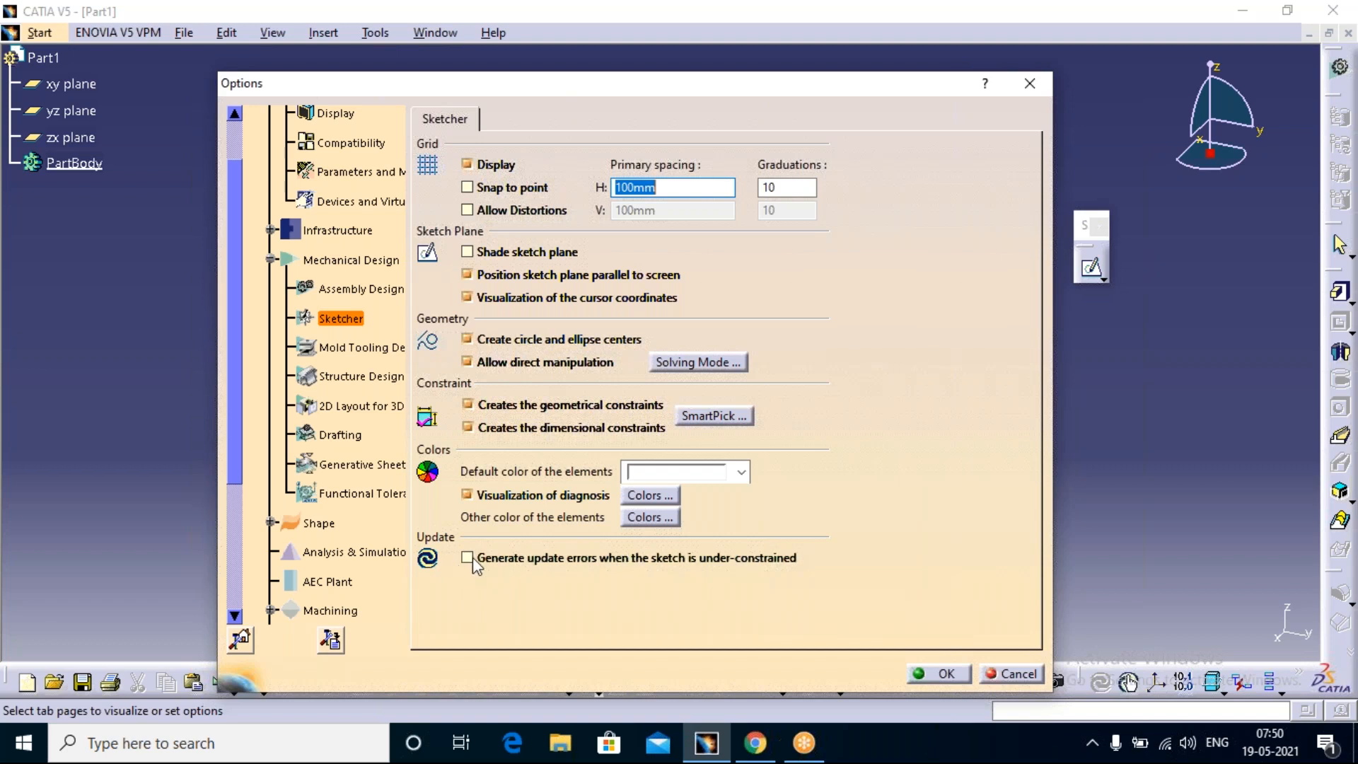
{"action": "left_click", "coordinate": [1028, 87]}
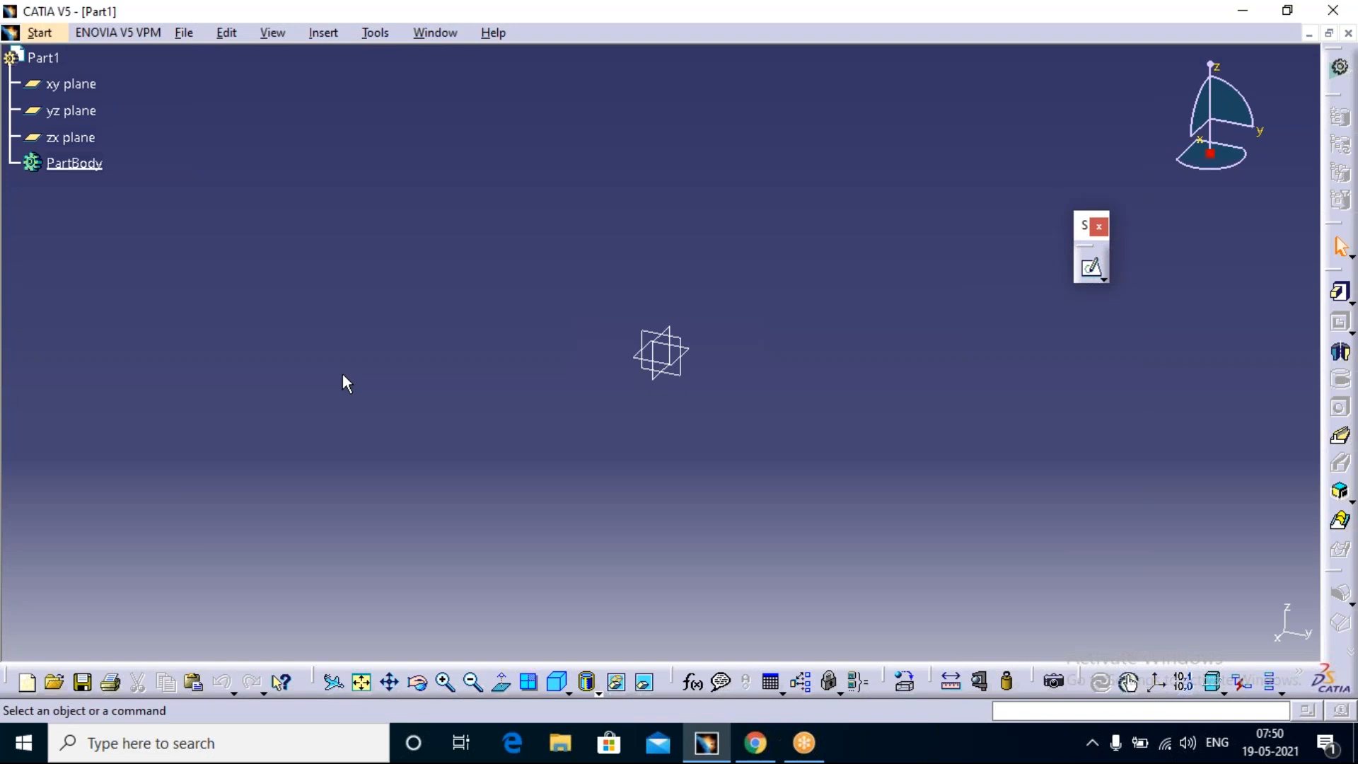
Step: Start a sketch on the zx plane and draw a circle above the origin, offset along the positive H axis
{"action": "left_click", "coordinate": [1093, 269]}
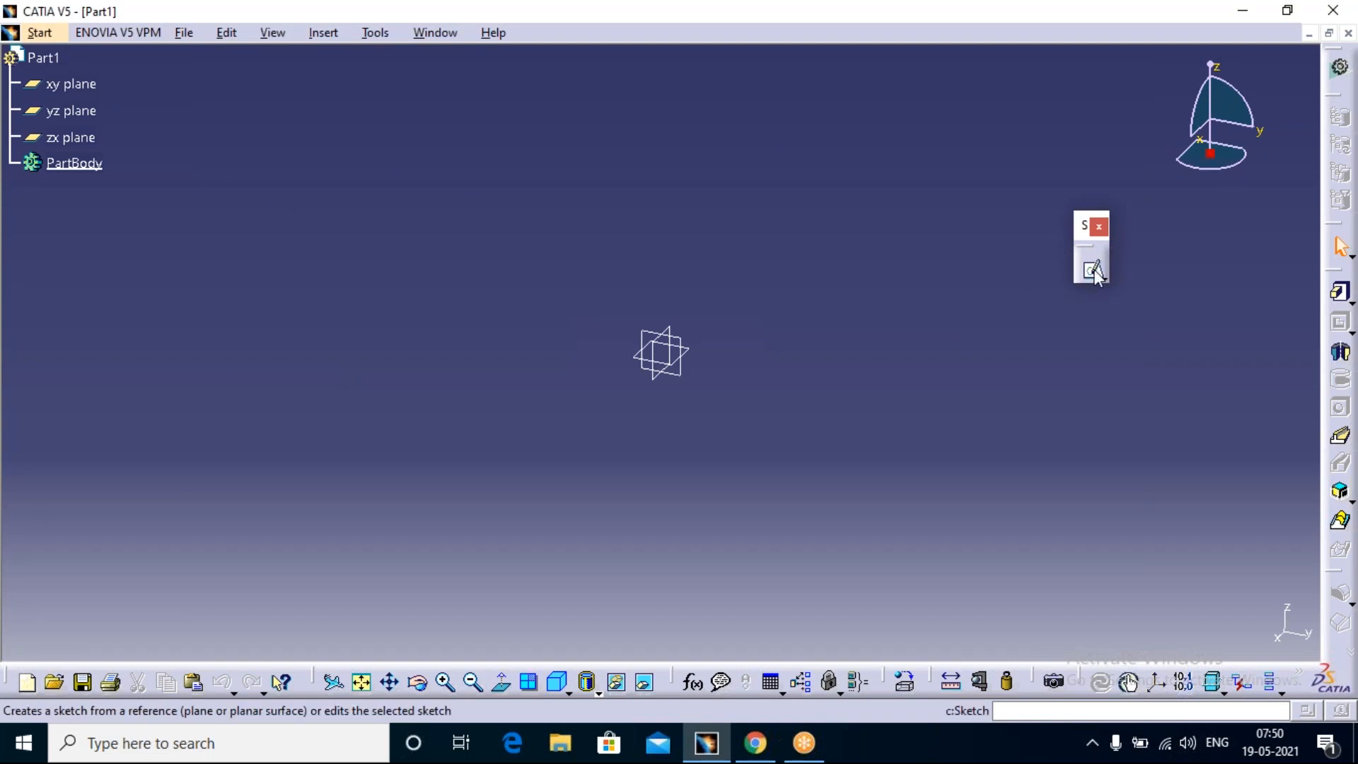
{"action": "left_click", "coordinate": [684, 340]}
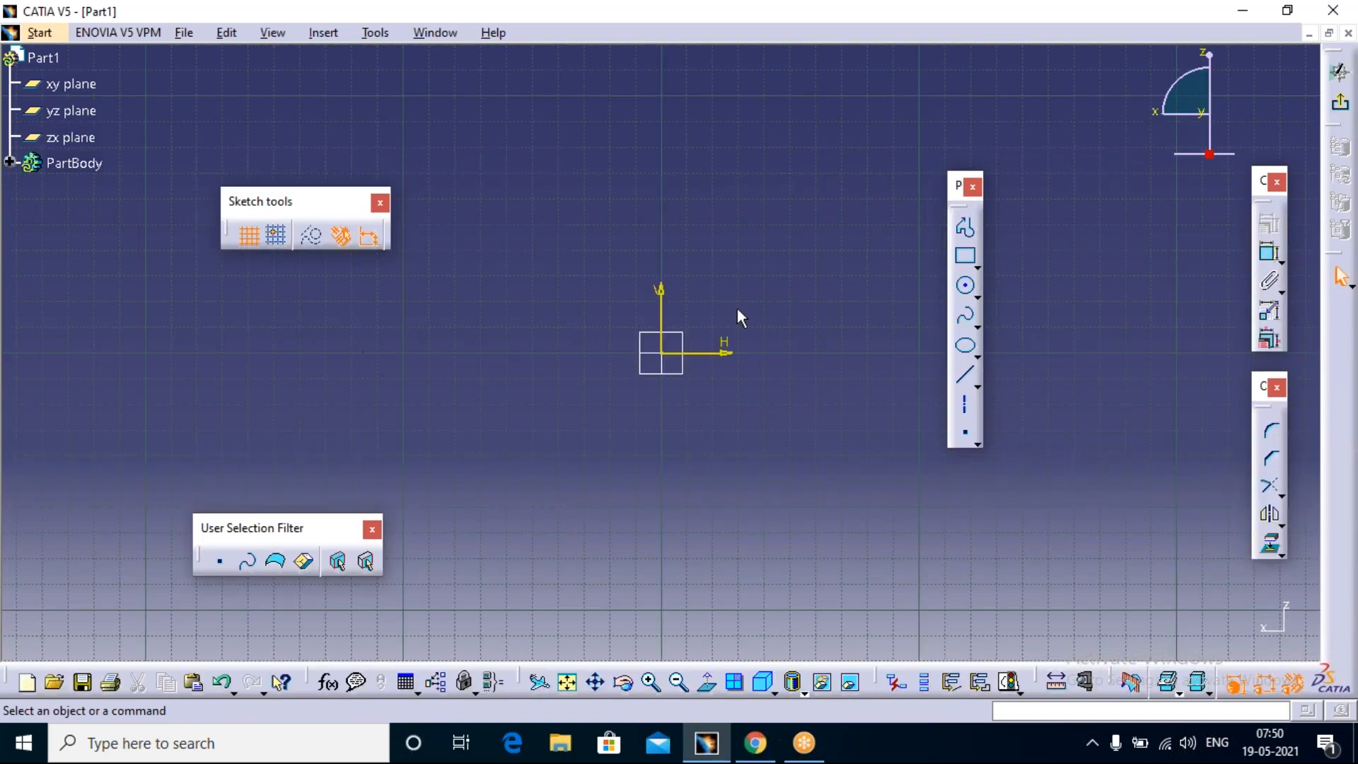
{"action": "left_click", "coordinate": [966, 287]}
{"action": "left_click", "coordinate": [900, 134]}
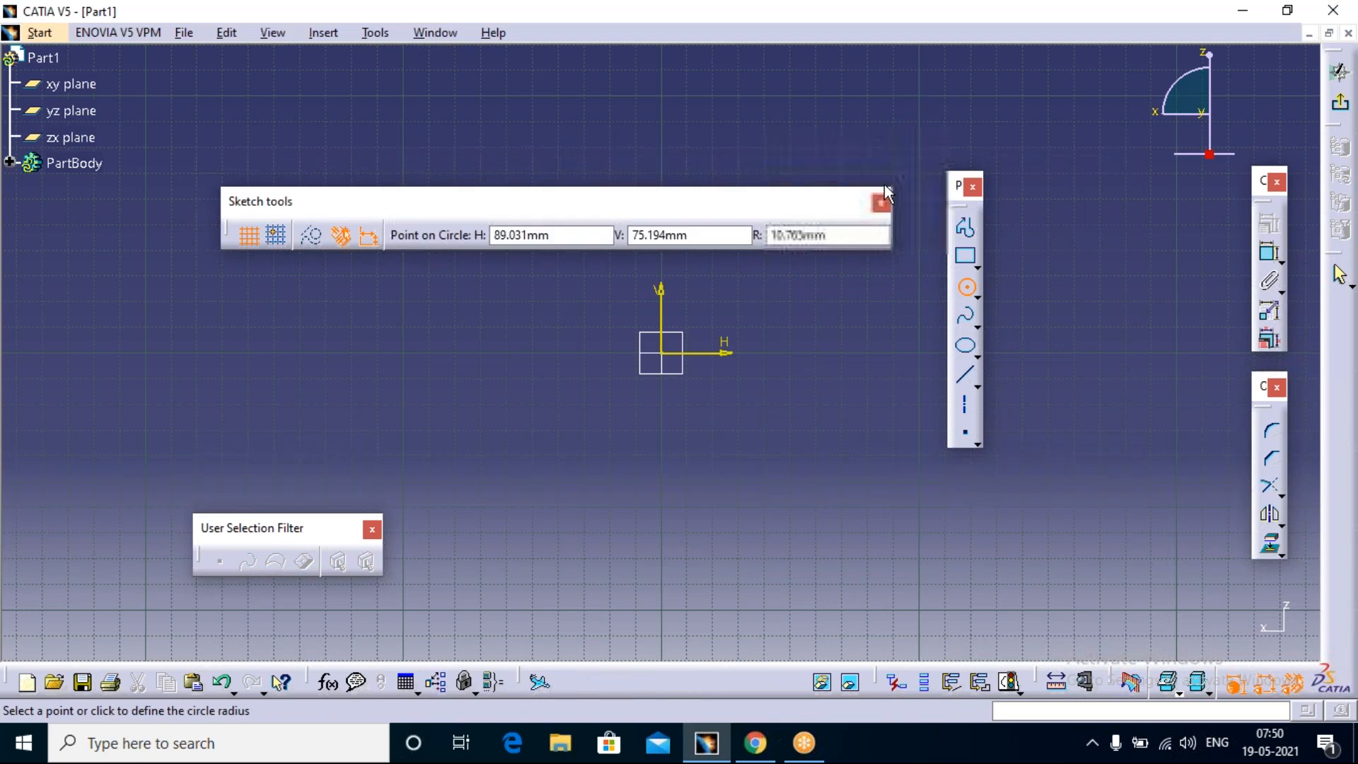
{"action": "left_click", "coordinate": [919, 224]}
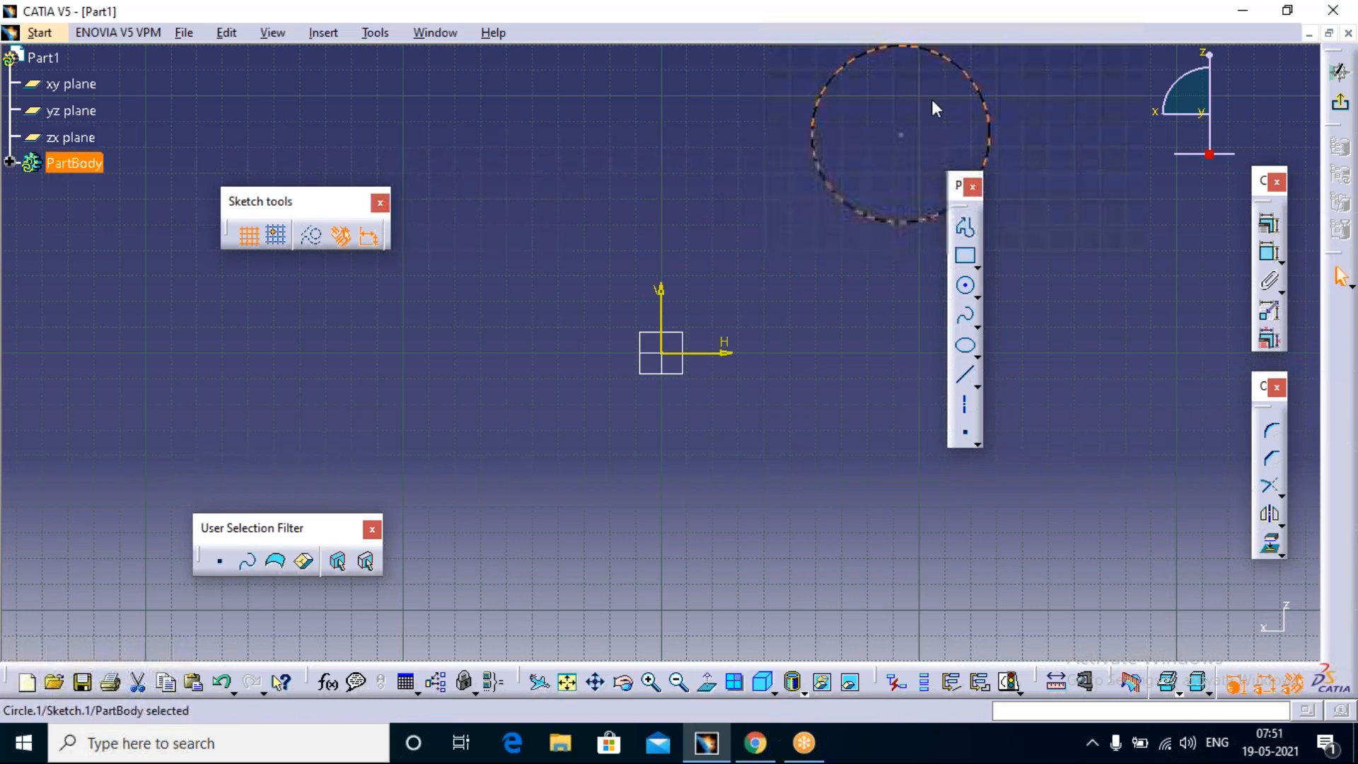
Step: Move the unconstrained circle nearer to the sketch origin, enlarge it slightly, and exit the sketch
{"action": "left_click", "coordinate": [925, 136]}
{"action": "mouse_move", "coordinate": [926, 136]}
{"action": "middle_mouse_down"}
{"action": "mouse_move", "coordinate": [920, 163]}
{"action": "mouse_move", "coordinate": [781, 294]}
{"action": "middle_mouse_up"}
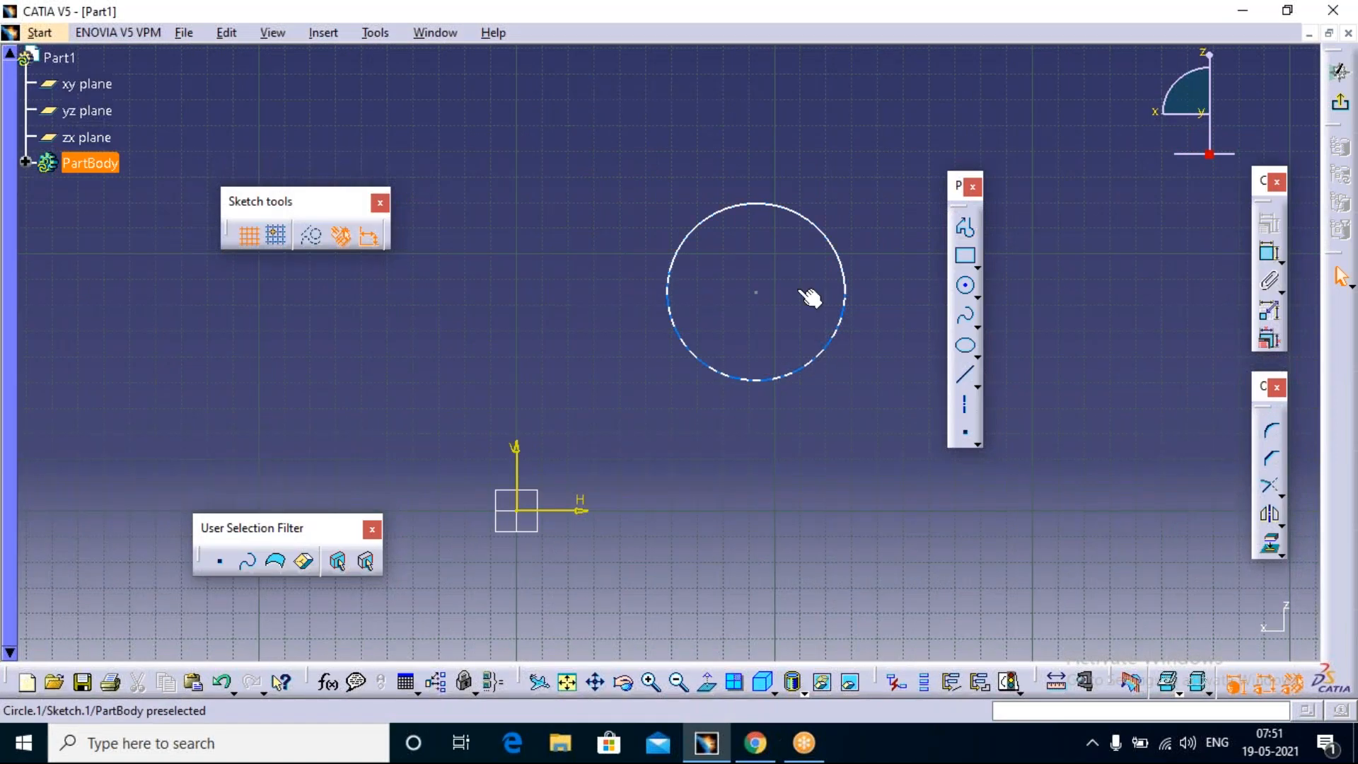
{"action": "left_click", "coordinate": [765, 29]}
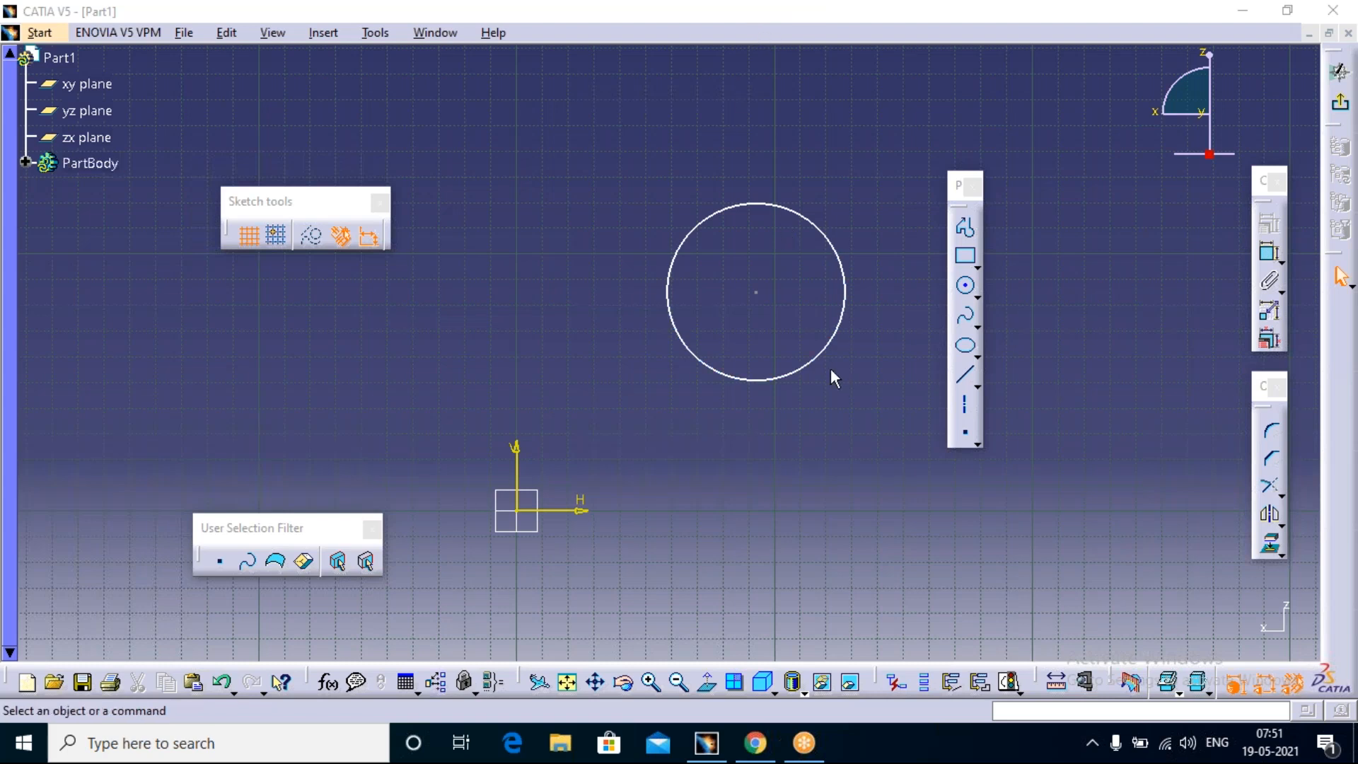
{"action": "left_click_drag", "start_coordinate": [833, 358], "coordinate": [712, 355]}
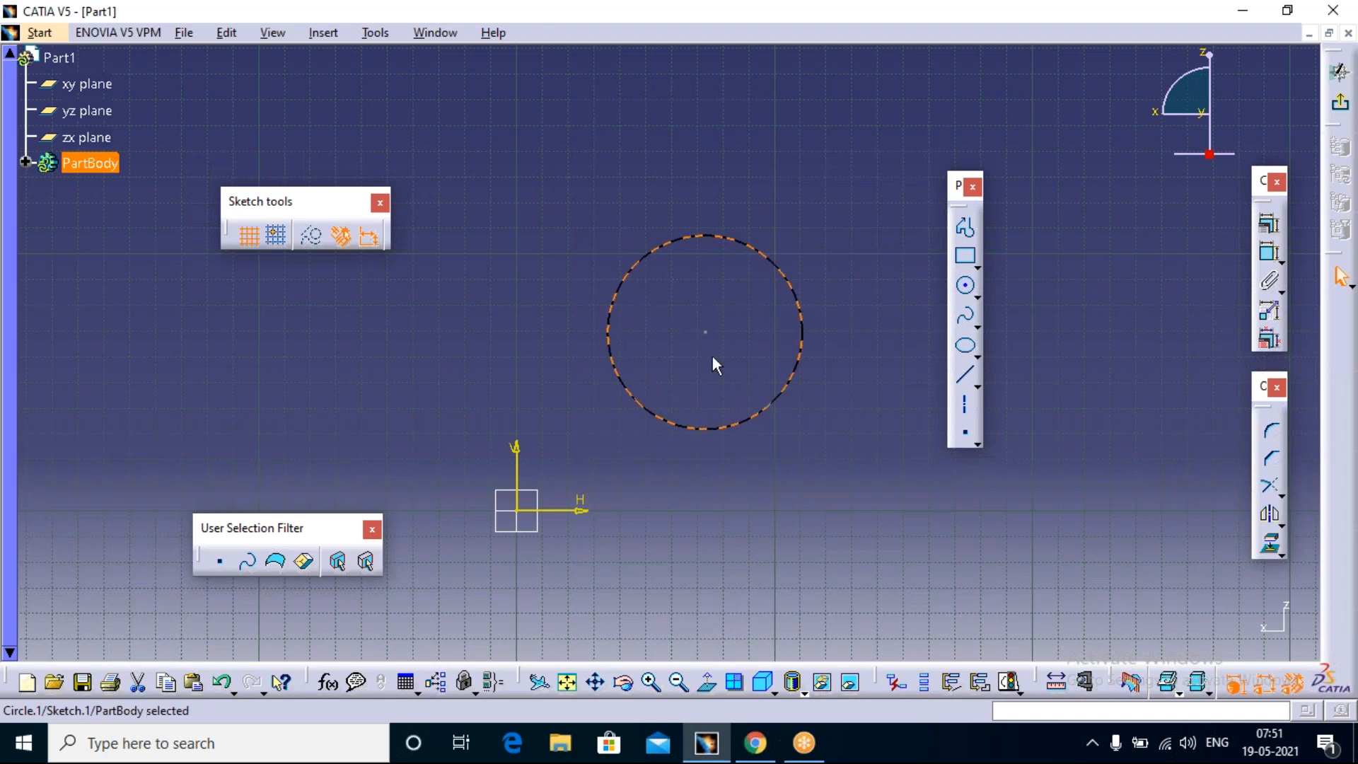
{"action": "left_click", "coordinate": [465, 205]}
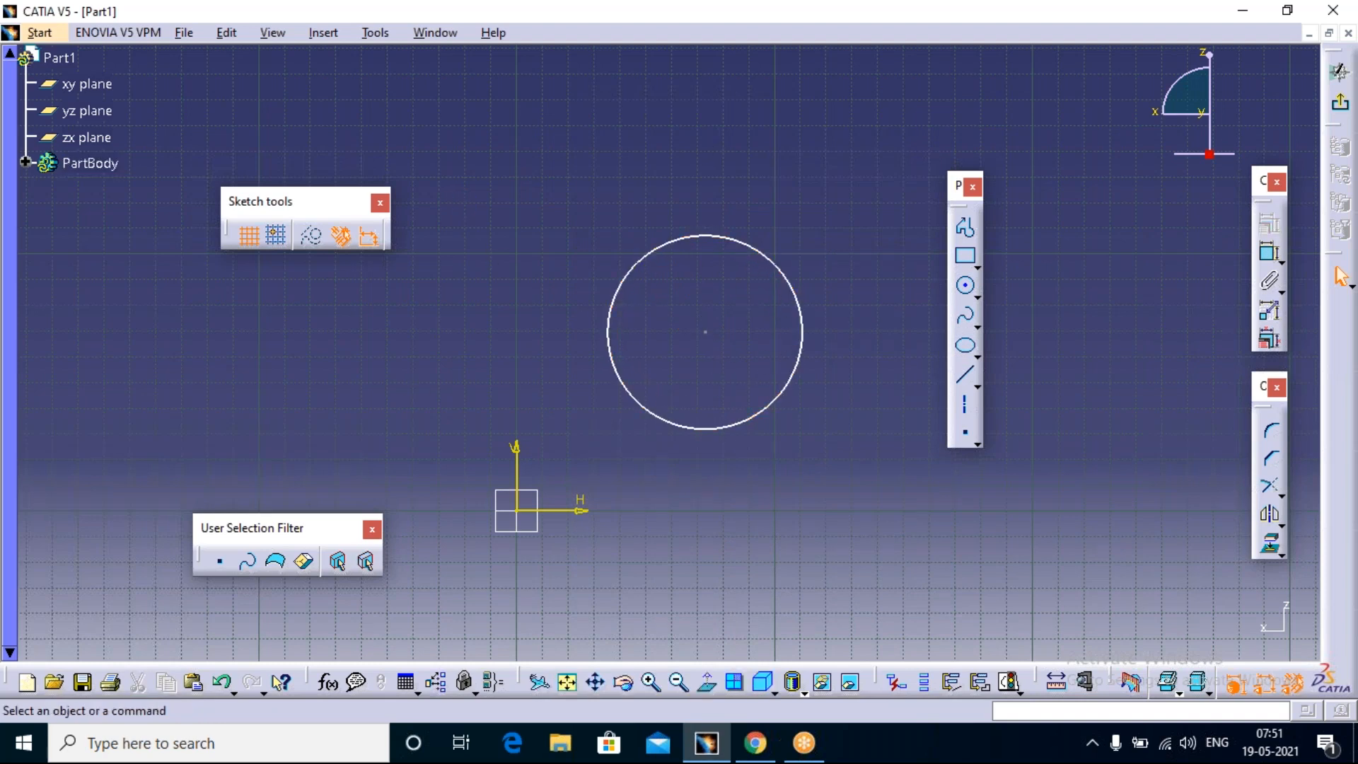
{"action": "scroll", "coordinate": [1131, 205], "scroll_direction": "down", "scroll_amount": 1}
{"action": "left_click", "coordinate": [1342, 104]}
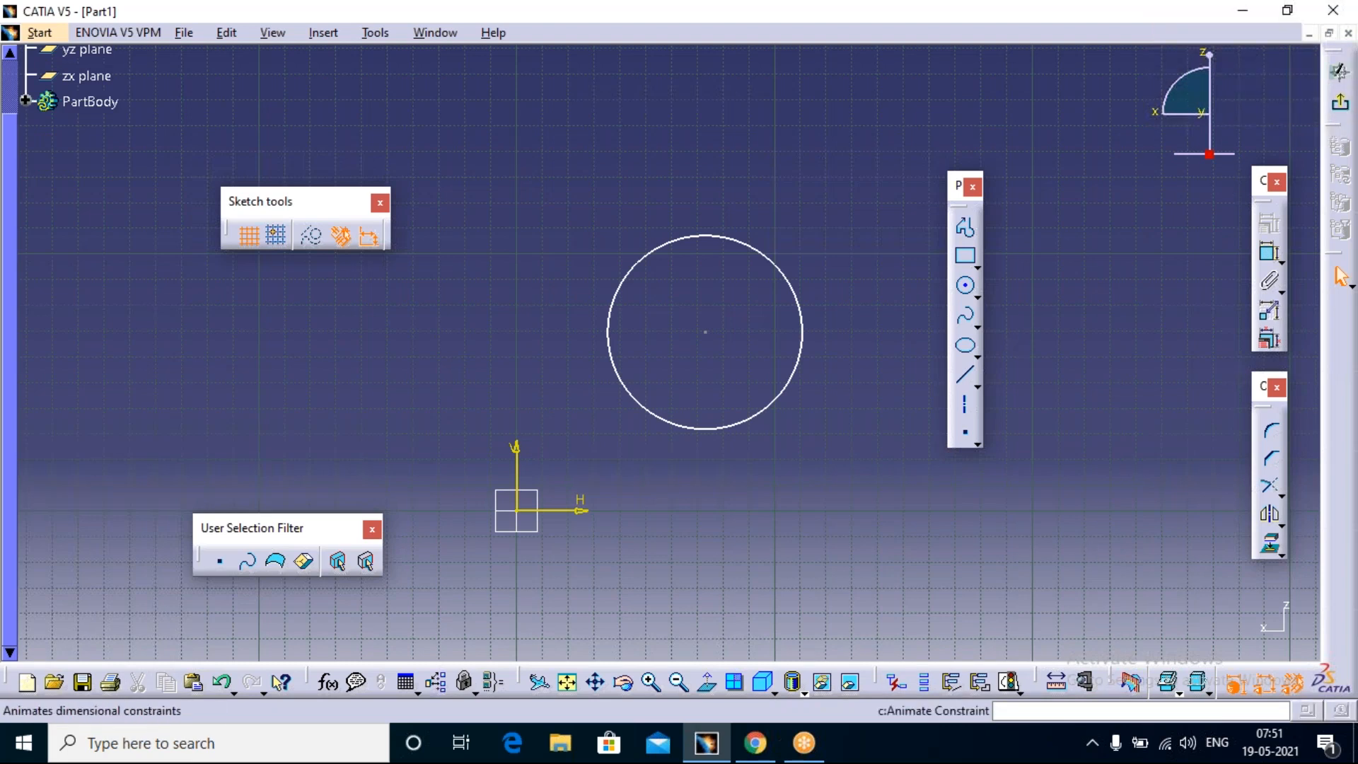
{"action": "left_click", "coordinate": [1341, 108]}
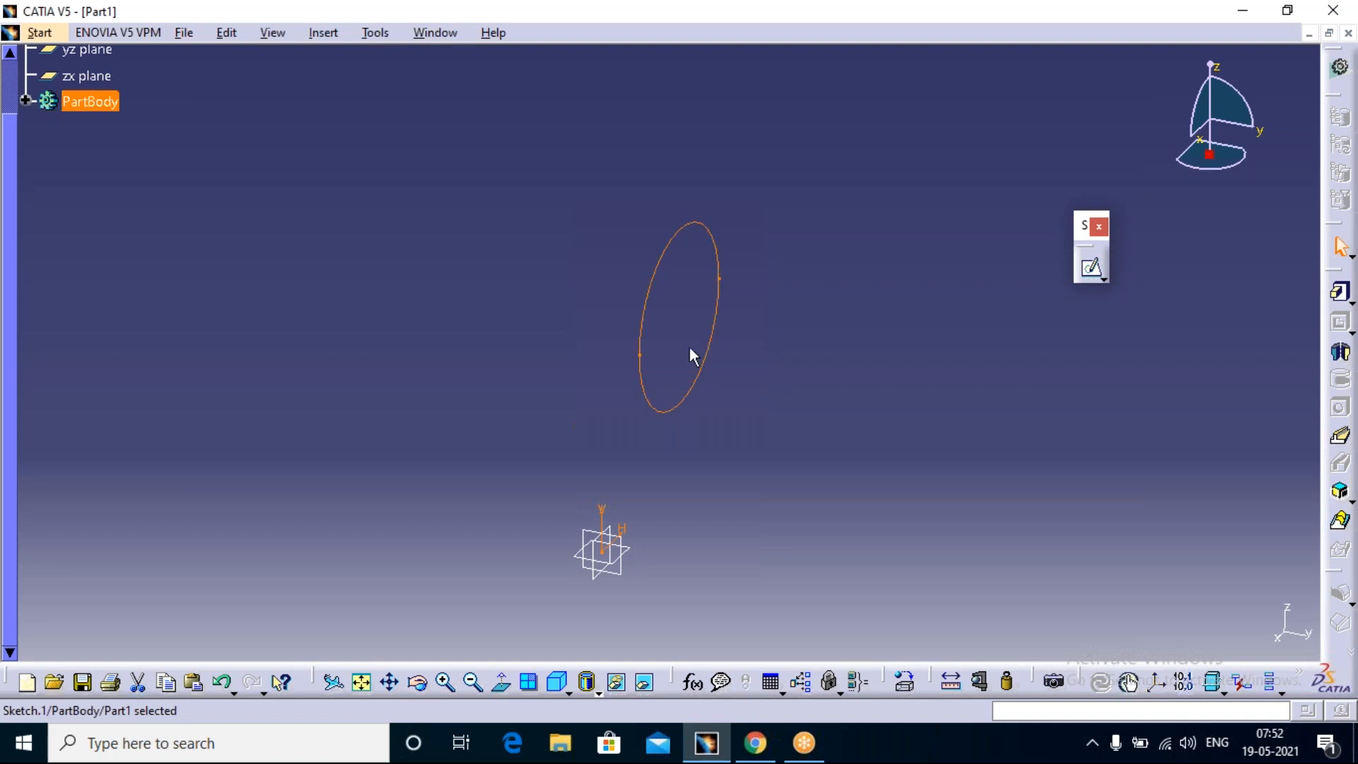
Step: Enable generating update errors when the sketch is under-constrained in the Sketcher options and apply the change
{"action": "left_click", "coordinate": [371, 31]}
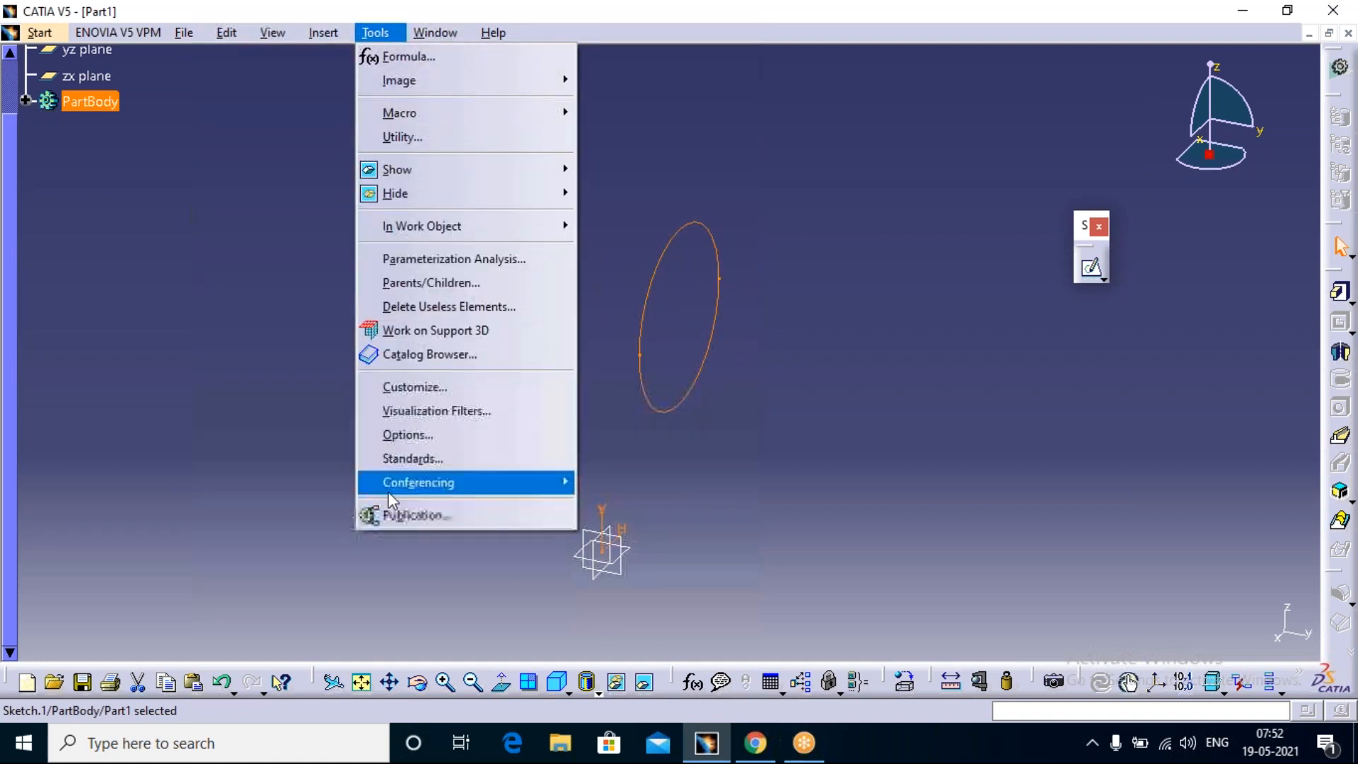
{"action": "left_click", "coordinate": [425, 435]}
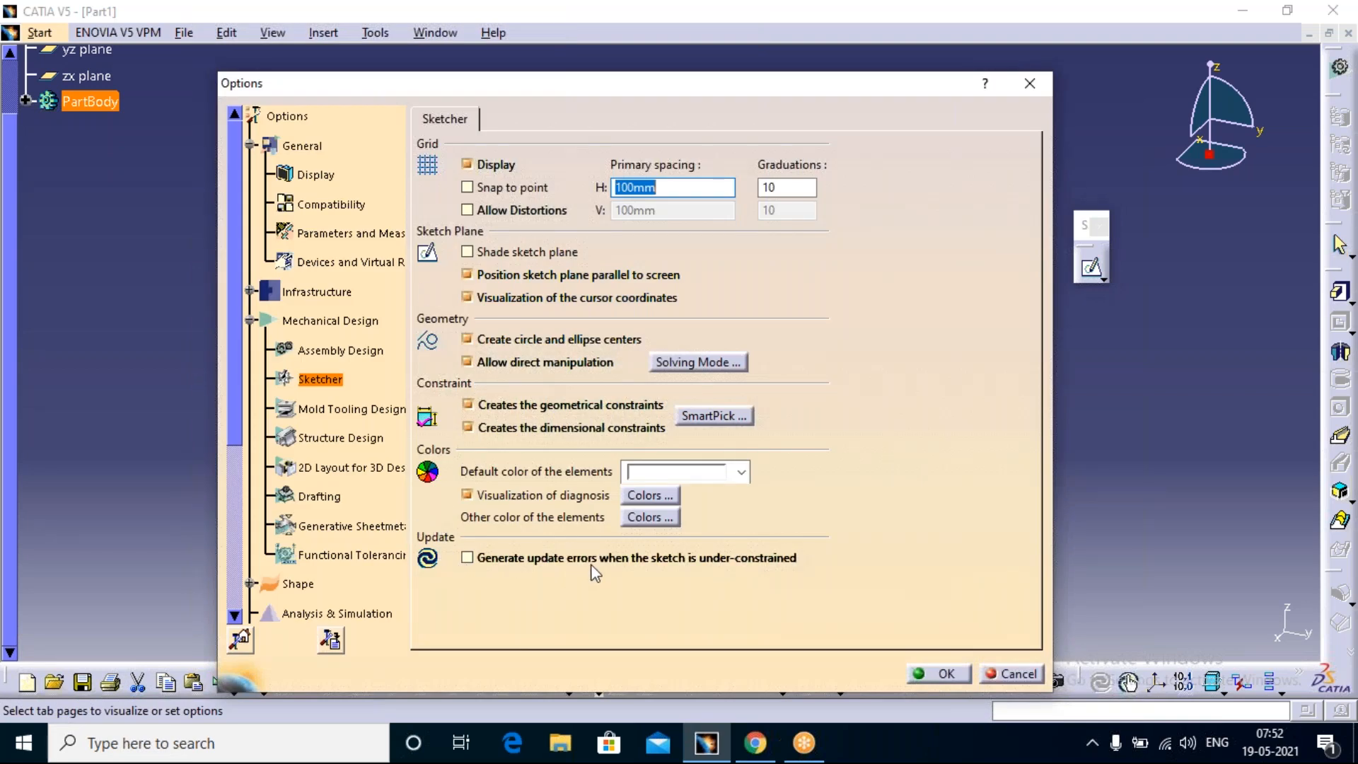
{"action": "left_click", "coordinate": [468, 558]}
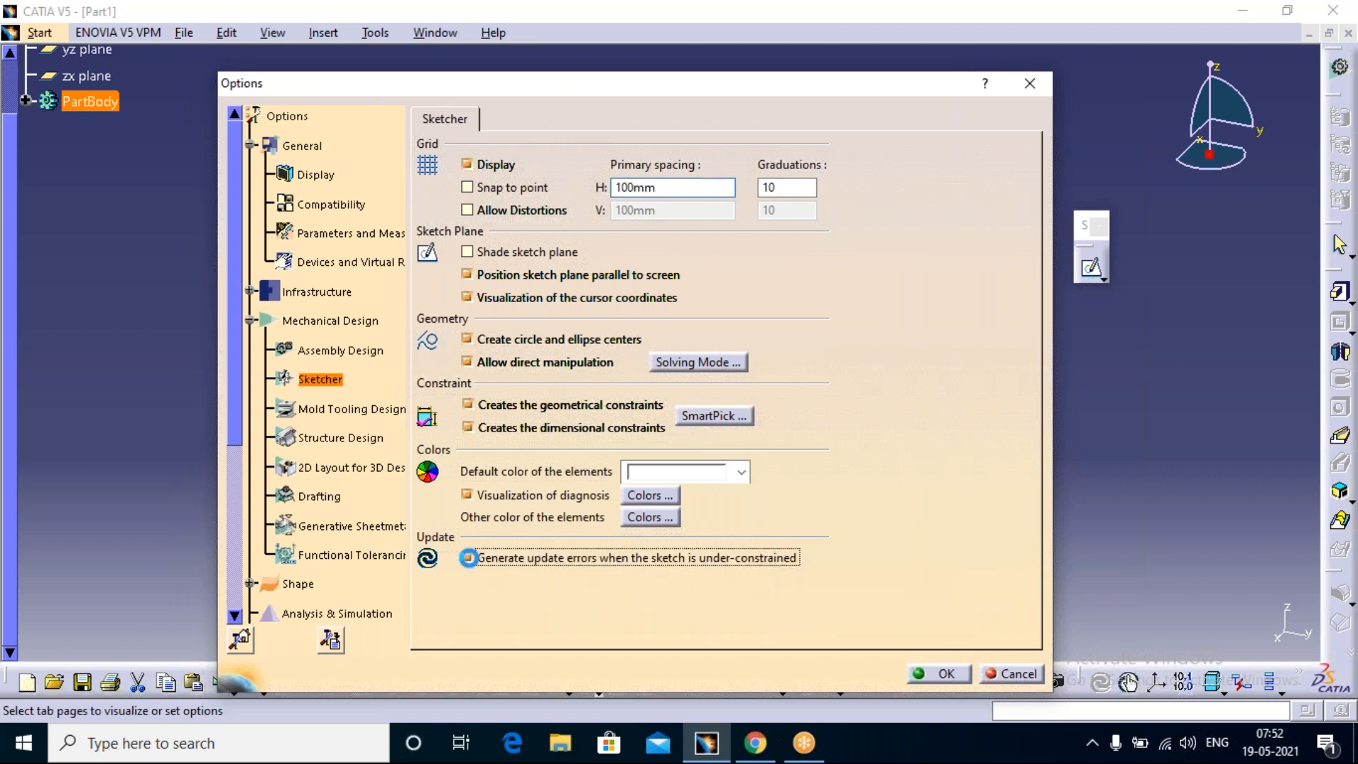
{"action": "left_click", "coordinate": [946, 673]}
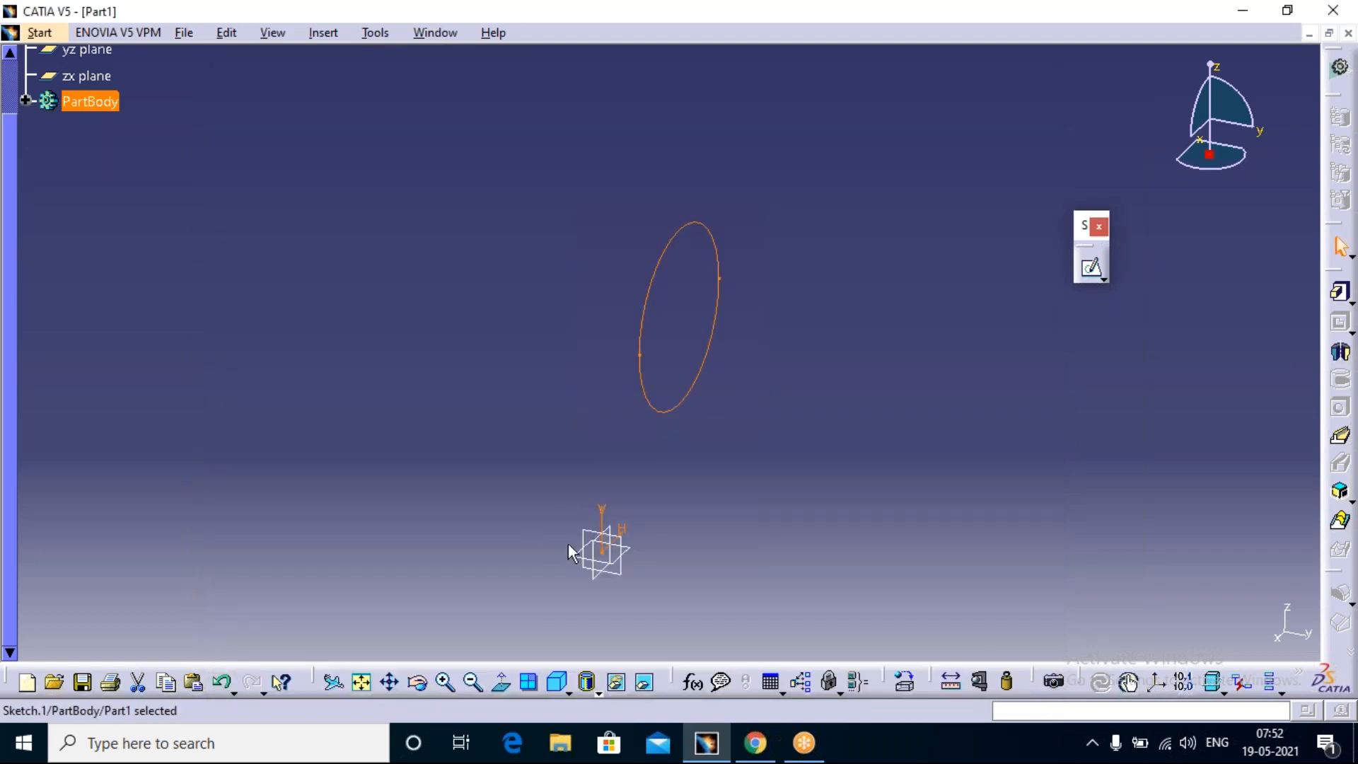
Step: Sketch a circle about 67 mm in diameter on the yz plane, centred at about H 110 mm, V 141 mm, and exit the sketch
{"action": "left_click", "coordinate": [507, 413]}
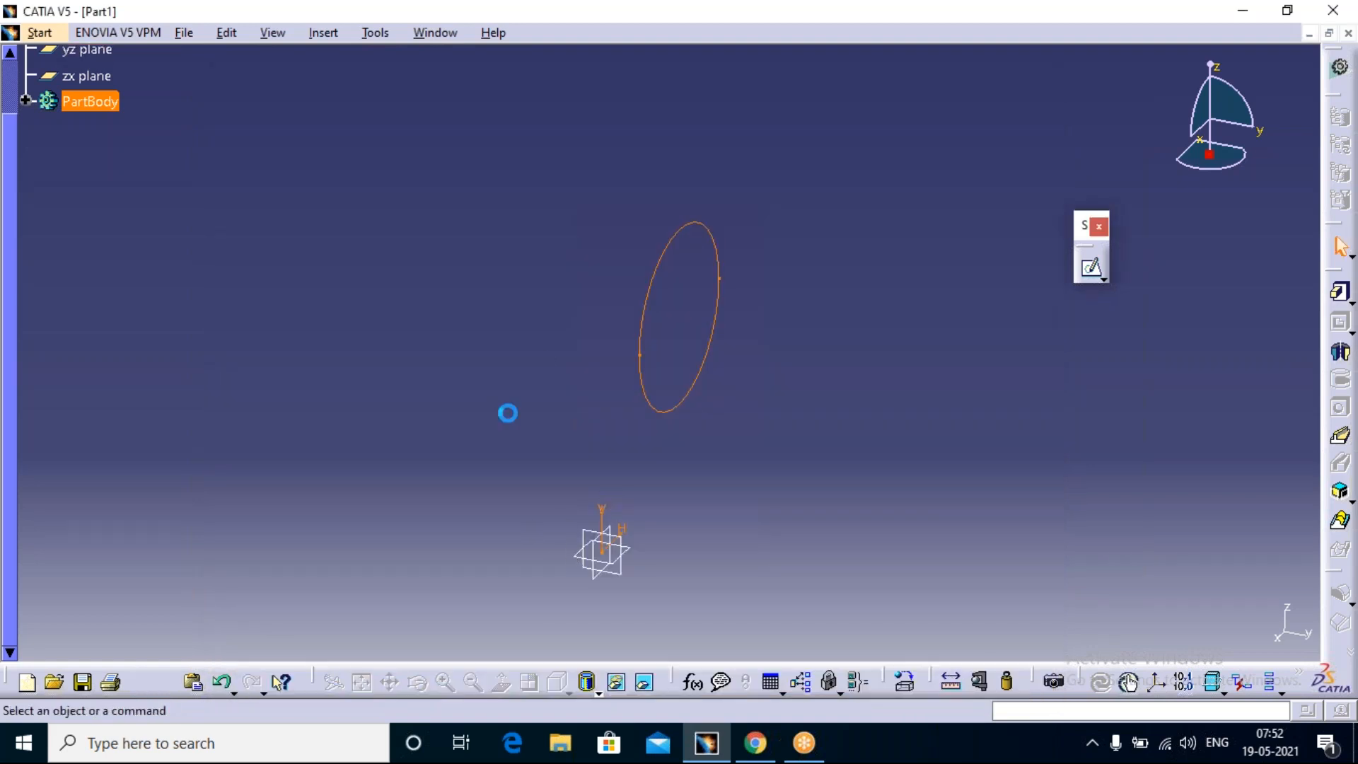
{"action": "left_click", "coordinate": [634, 552]}
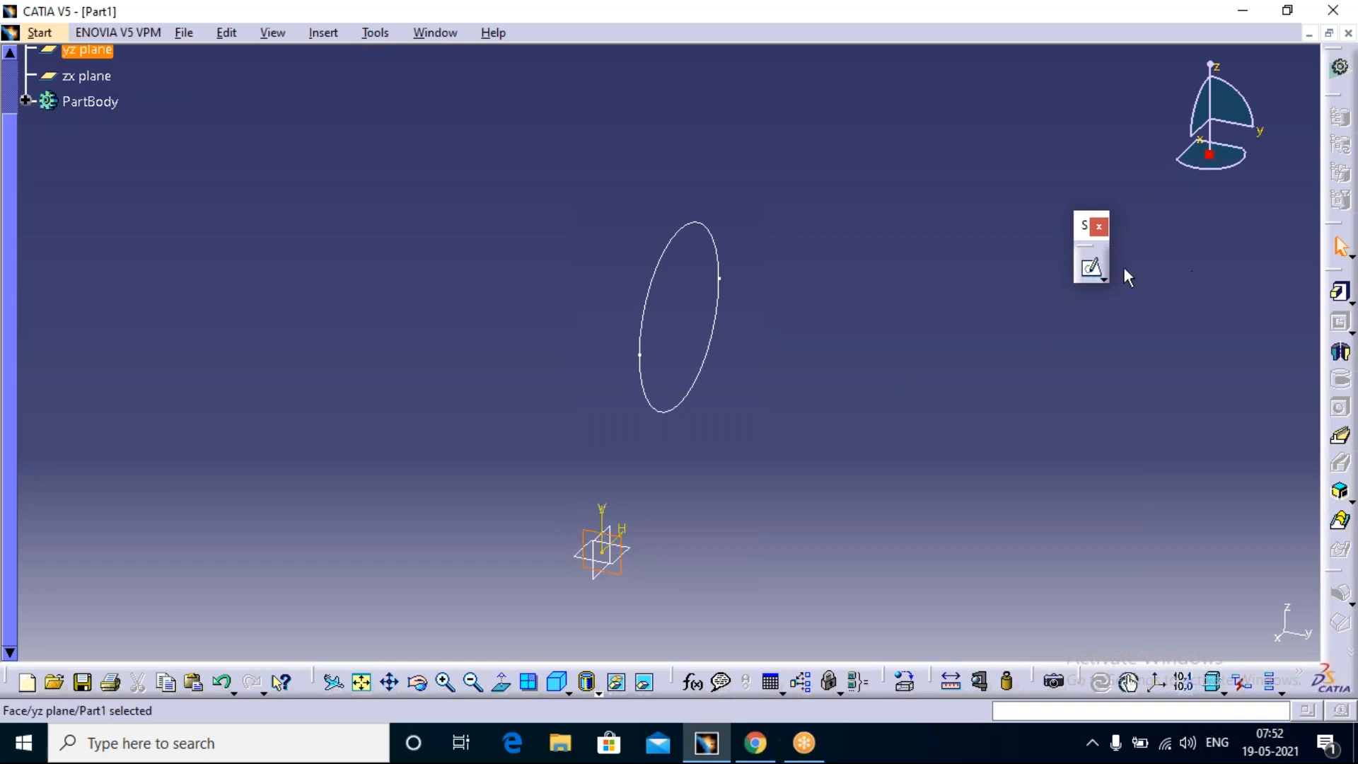
{"action": "left_click", "coordinate": [1091, 267]}
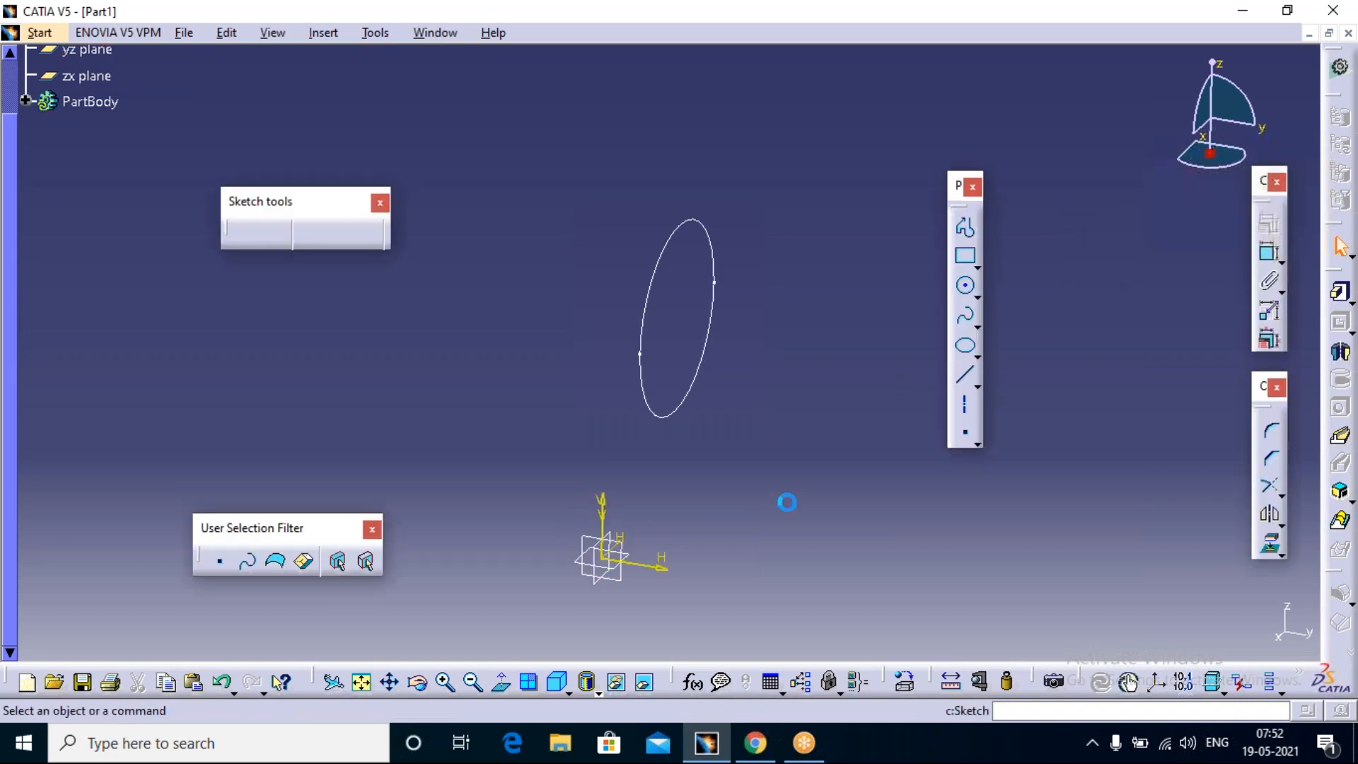
{"action": "left_click", "coordinate": [965, 285]}
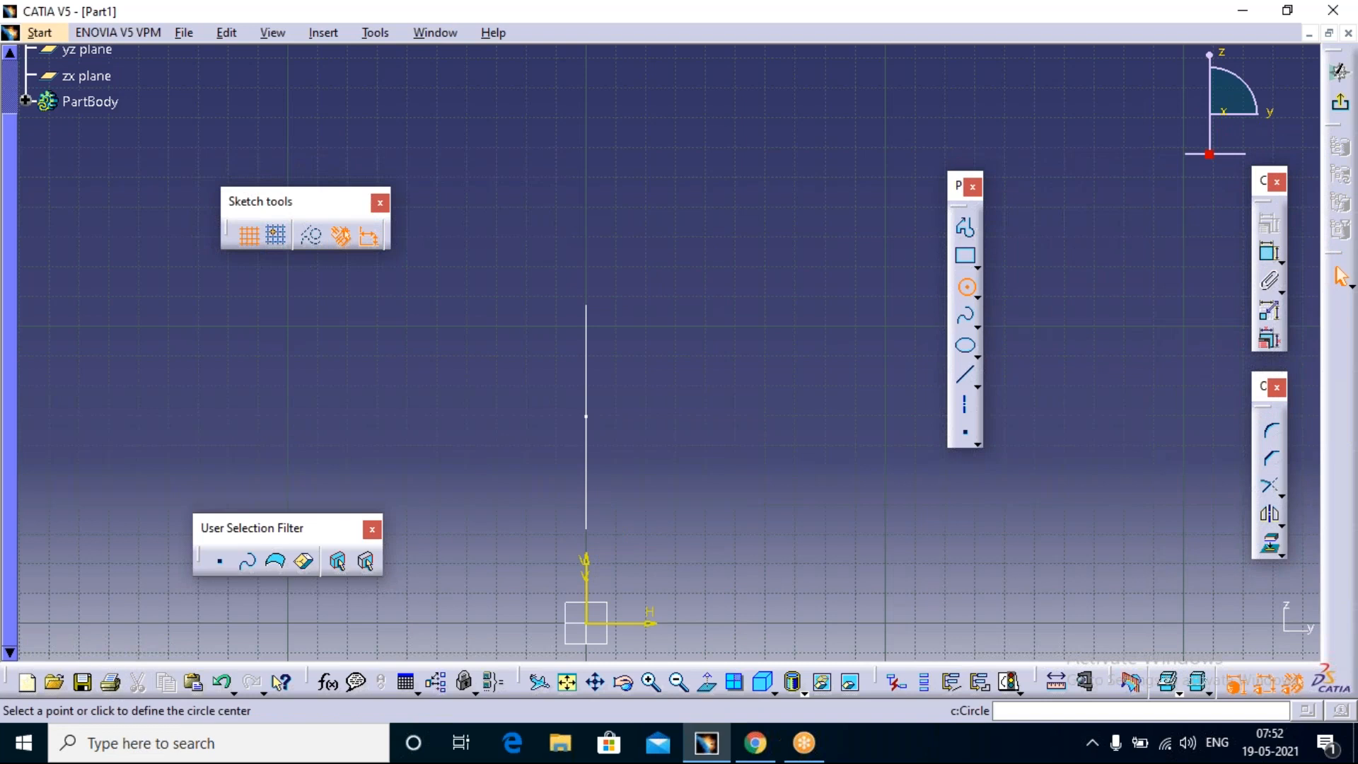
{"action": "left_click", "coordinate": [915, 204]}
{"action": "left_click", "coordinate": [886, 297]}
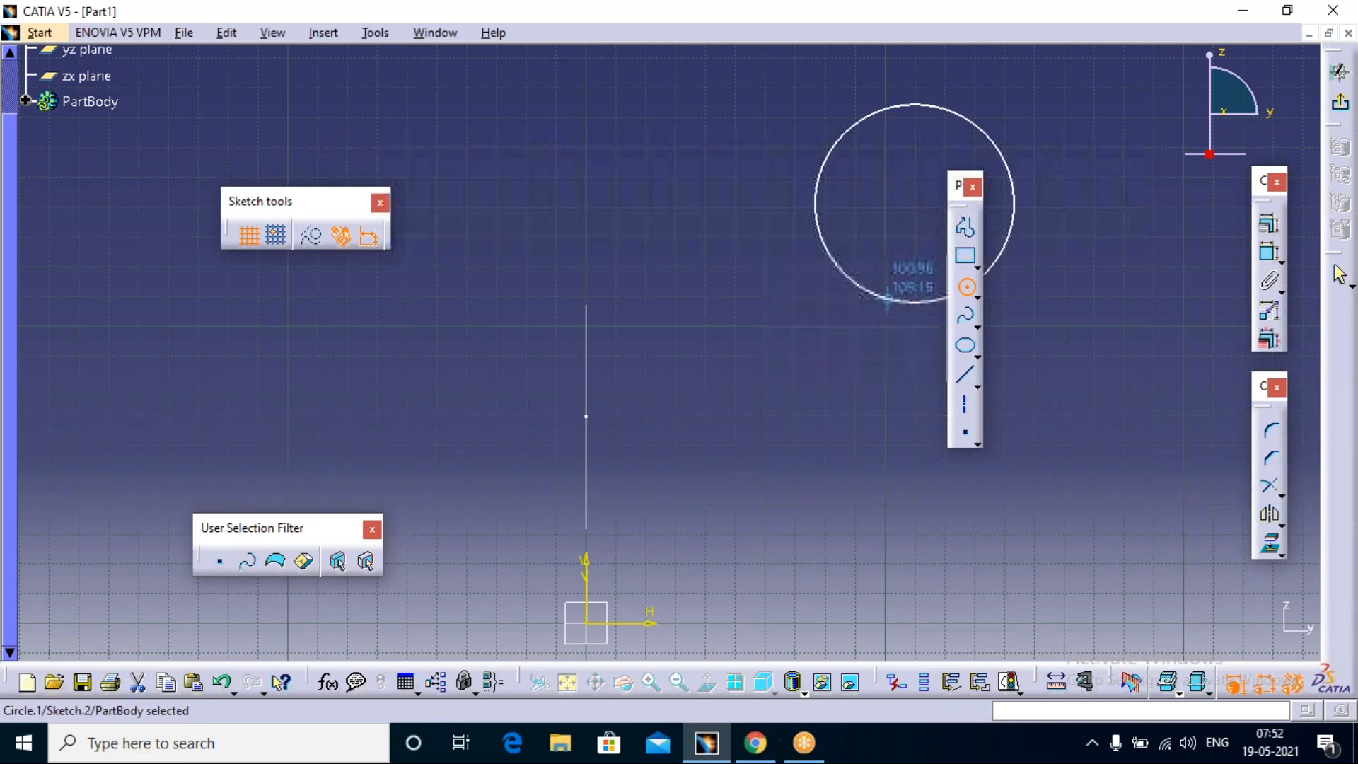
{"action": "left_click", "coordinate": [1341, 106]}
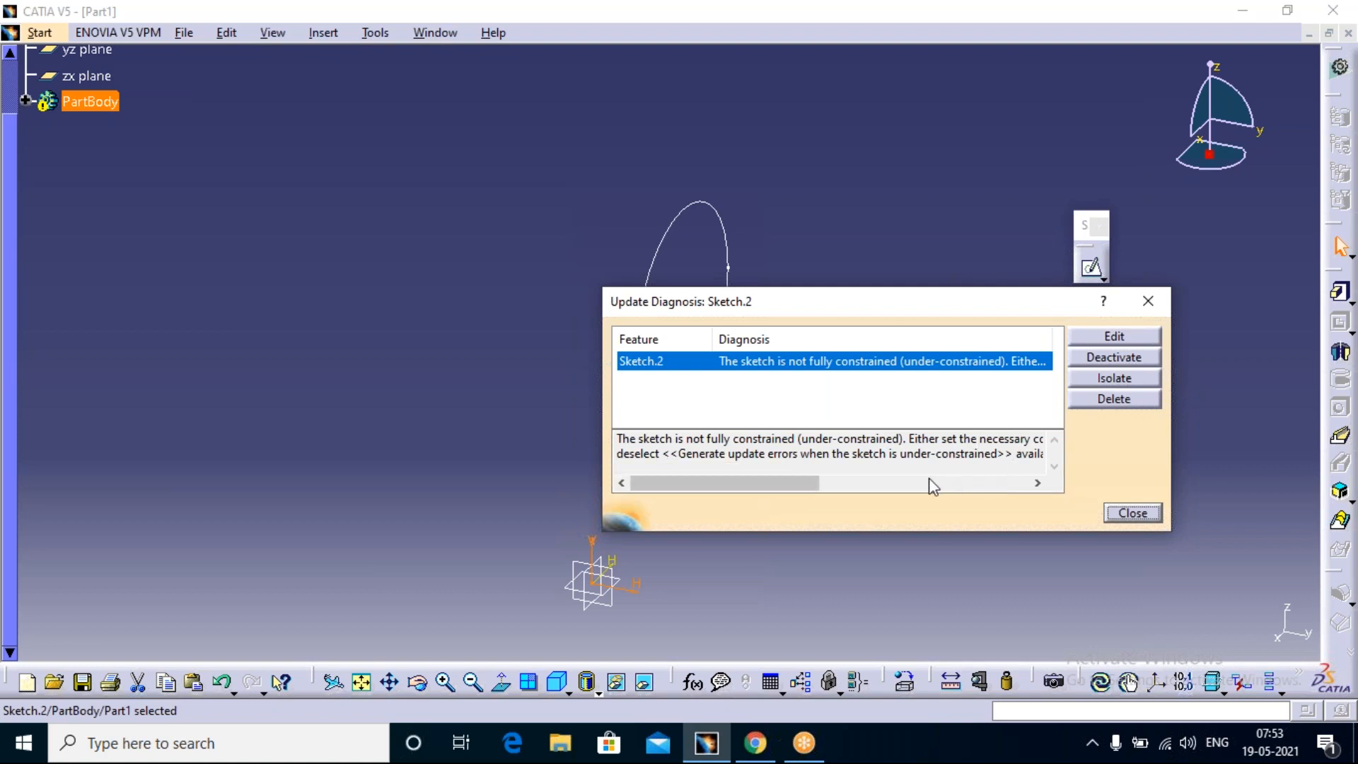
Step: Read the full update diagnosis for the yz-plane sketch, reopen that sketch for editing, and dismiss the diagnosis dialog
{"action": "left_click_drag", "start_coordinate": [807, 488], "coordinate": [1029, 564]}
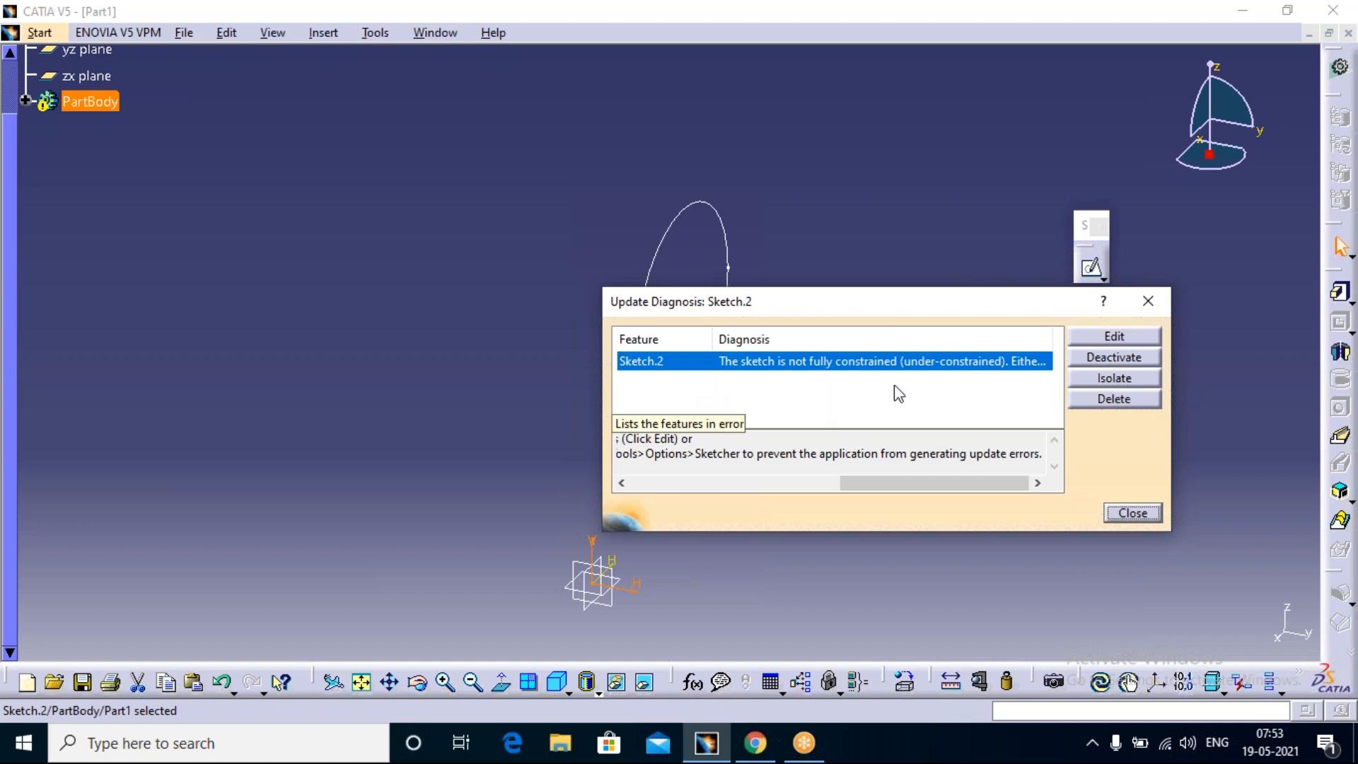
{"action": "left_click", "coordinate": [1115, 337]}
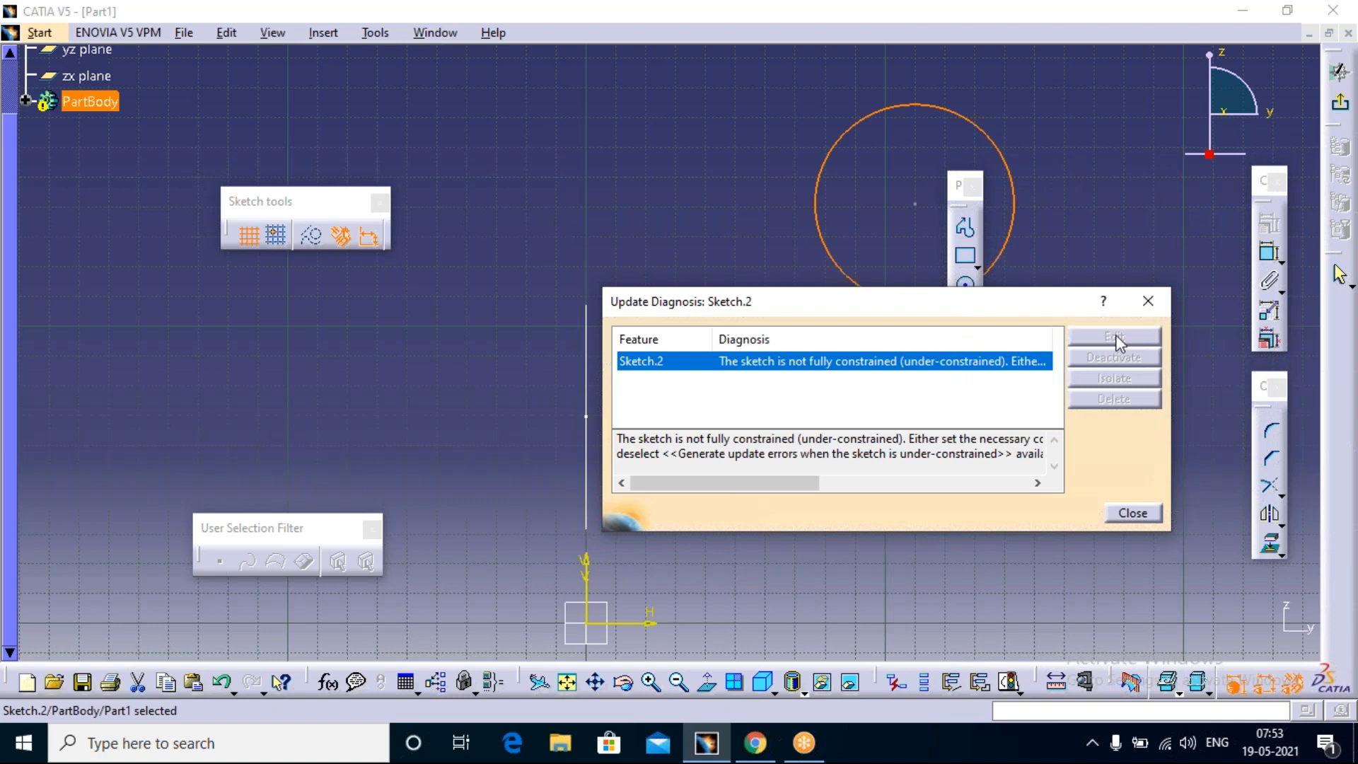
{"action": "left_click", "coordinate": [1165, 311]}
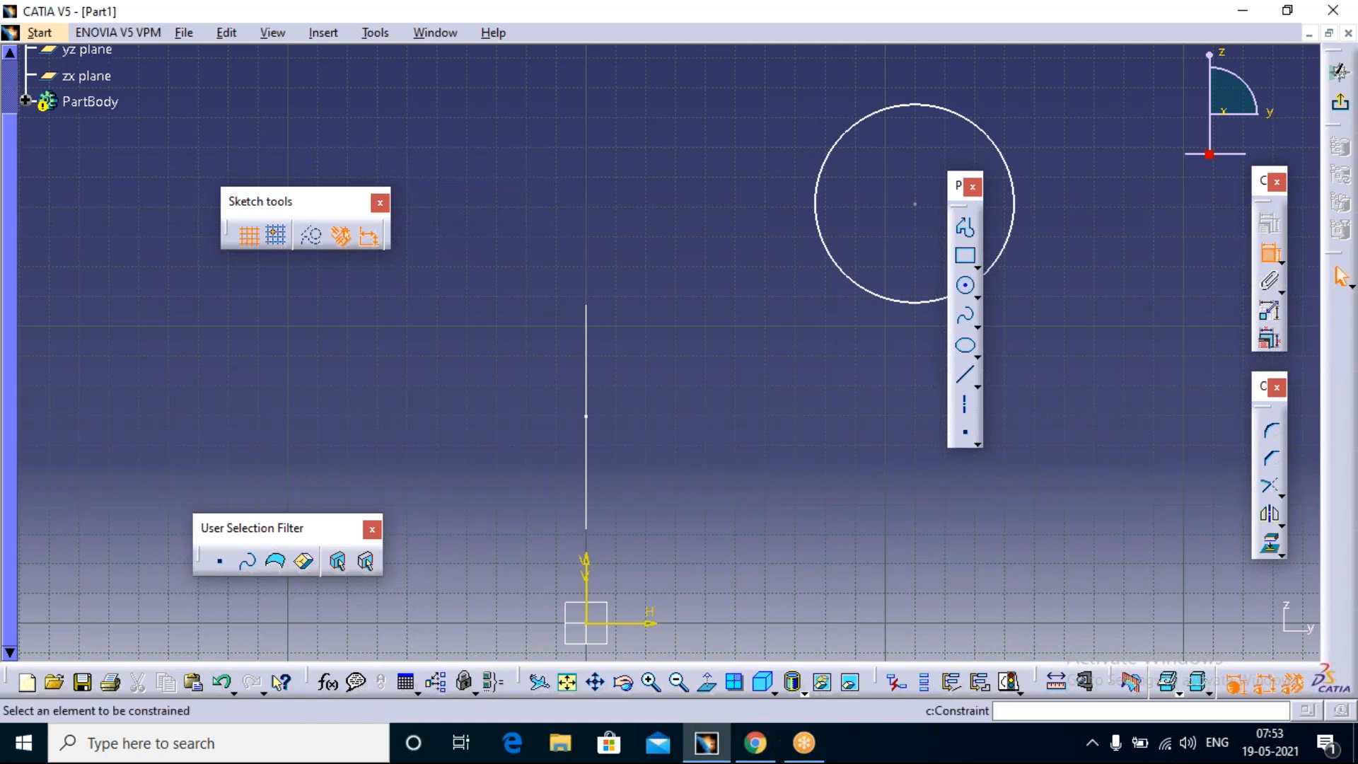
Step: Dimension the diameter of the circle in the yz-plane sketch
{"action": "left_click", "coordinate": [1262, 252]}
{"action": "left_click", "coordinate": [1008, 158]}
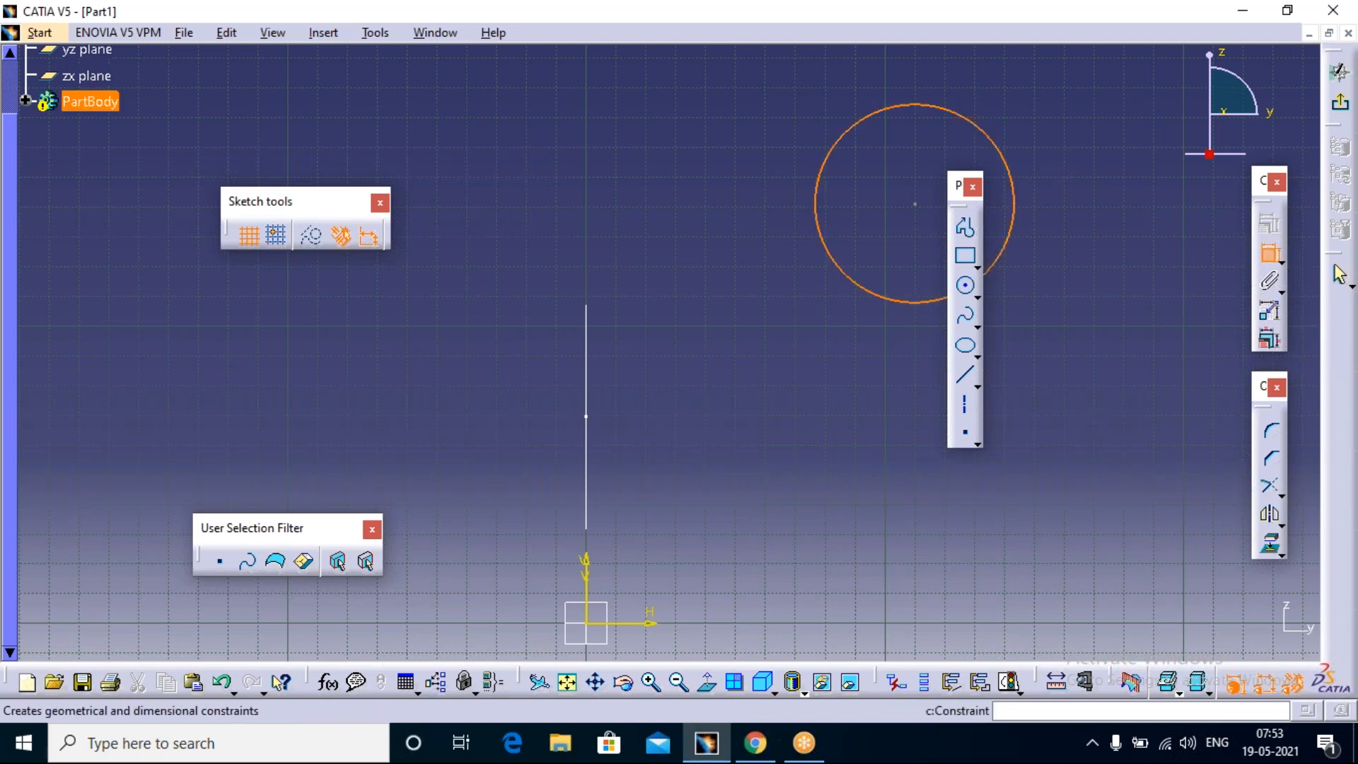
{"action": "left_click", "coordinate": [1083, 156]}
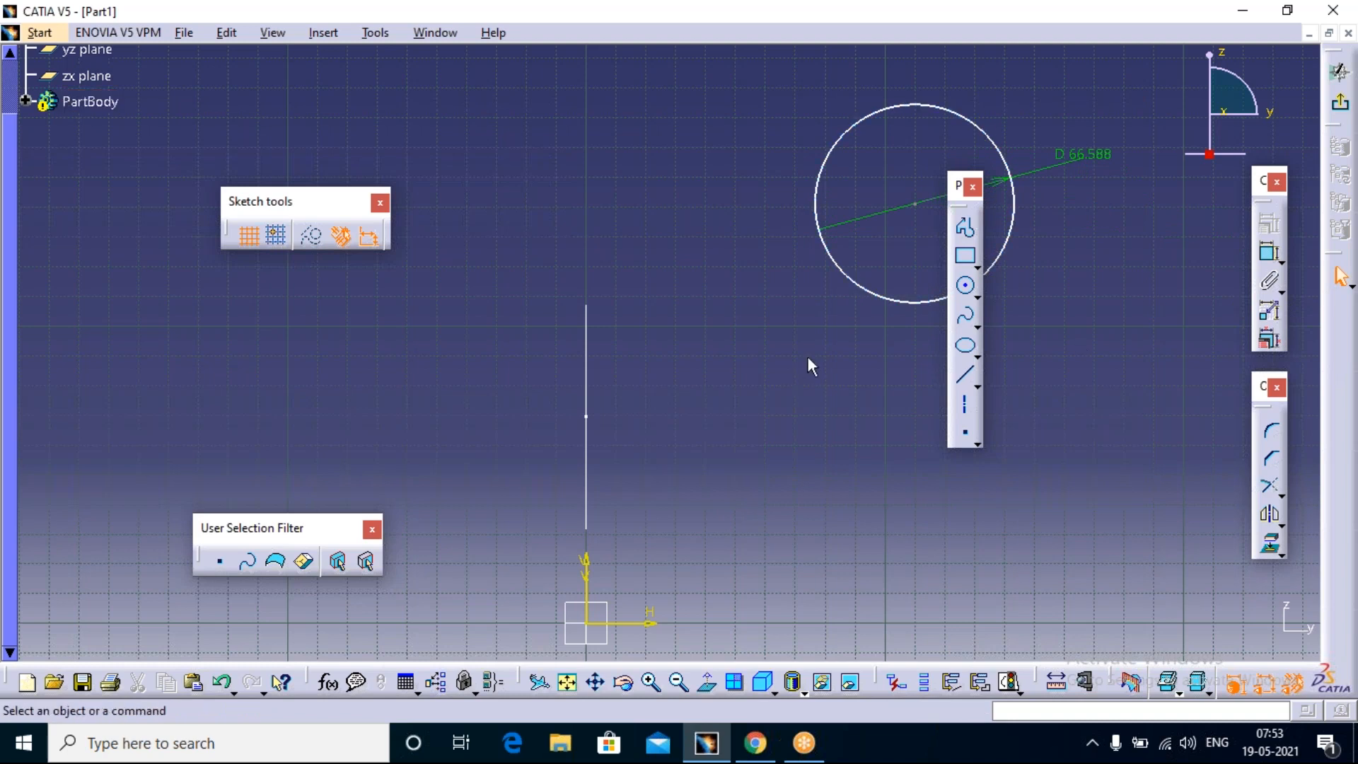
Step: Dimension the circle centre's distances from the H and V axes, and exit the fully constrained sketch
{"action": "left_click", "coordinate": [640, 622]}
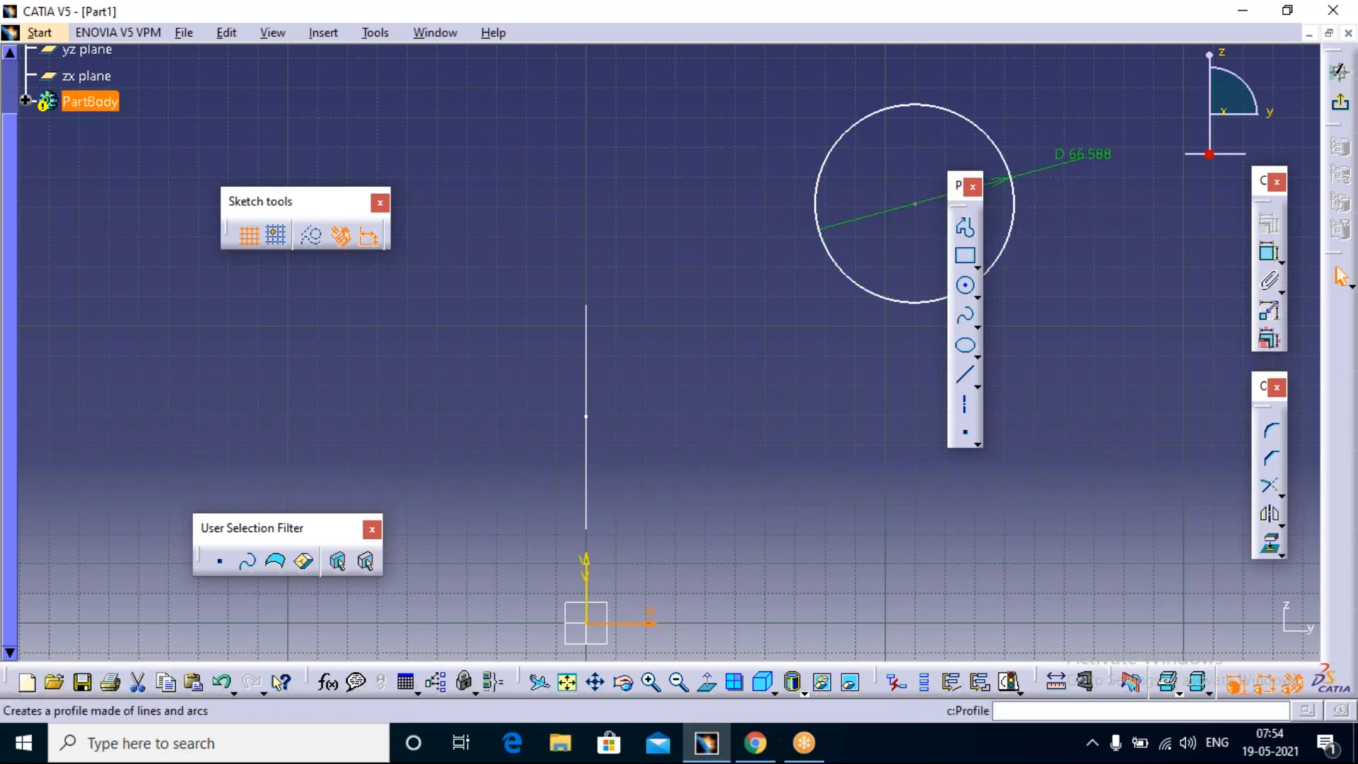
{"action": "left_click", "coordinate": [1260, 253]}
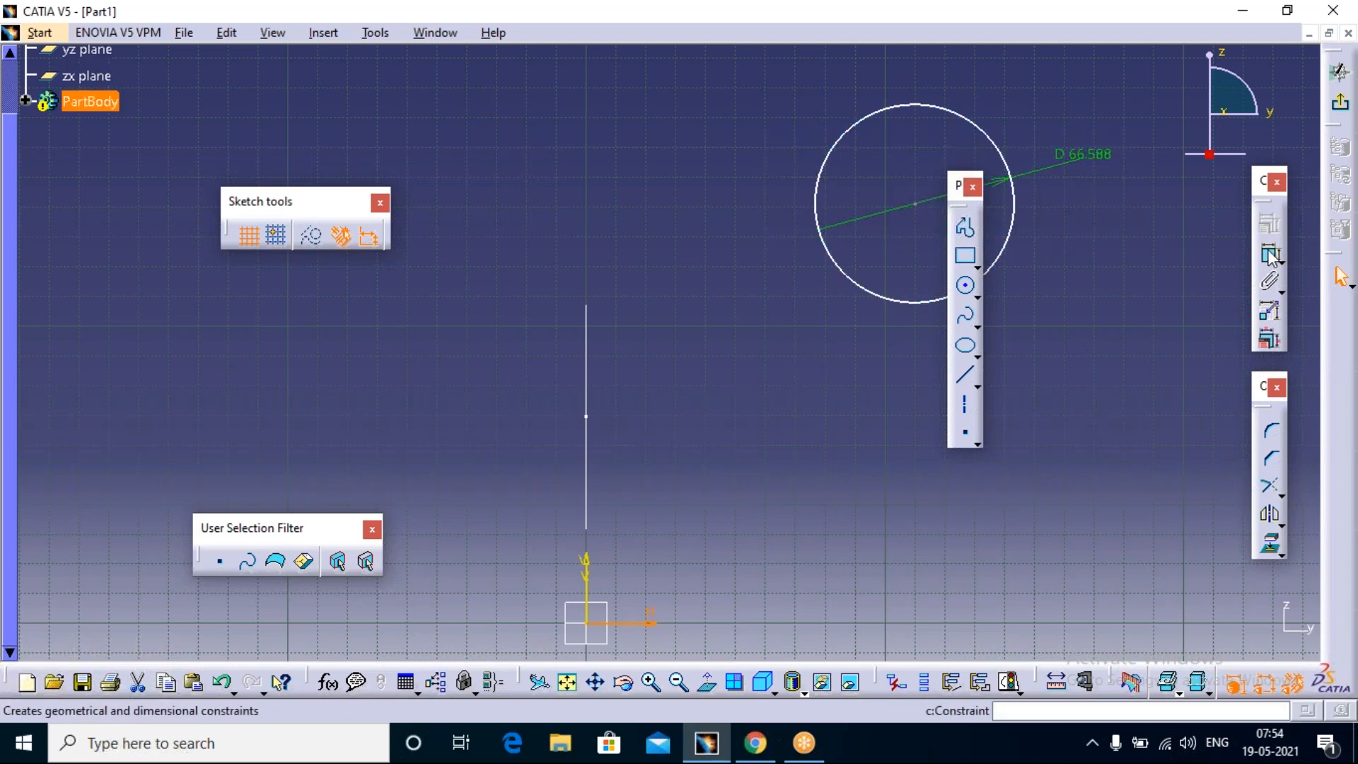
{"action": "left_click", "coordinate": [916, 205]}
{"action": "left_click", "coordinate": [795, 434]}
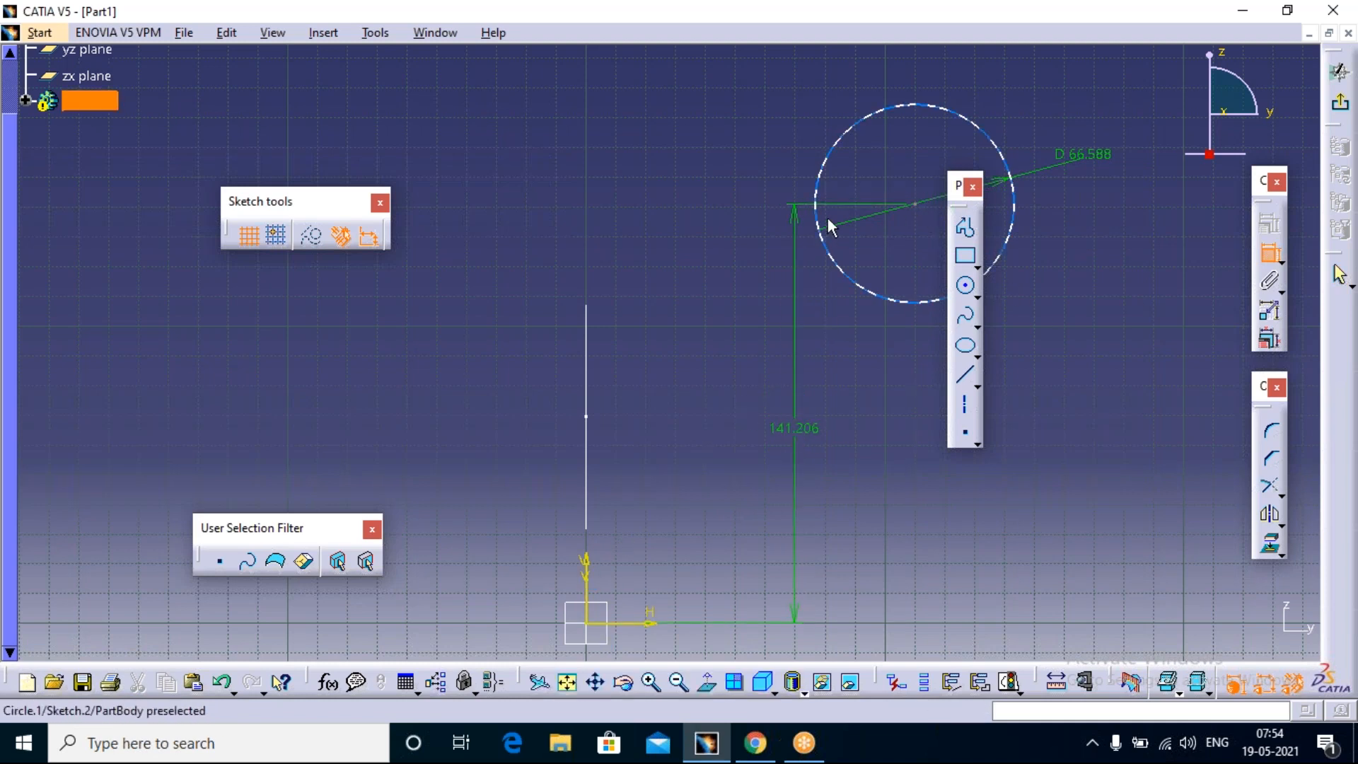
{"action": "left_click", "coordinate": [915, 204]}
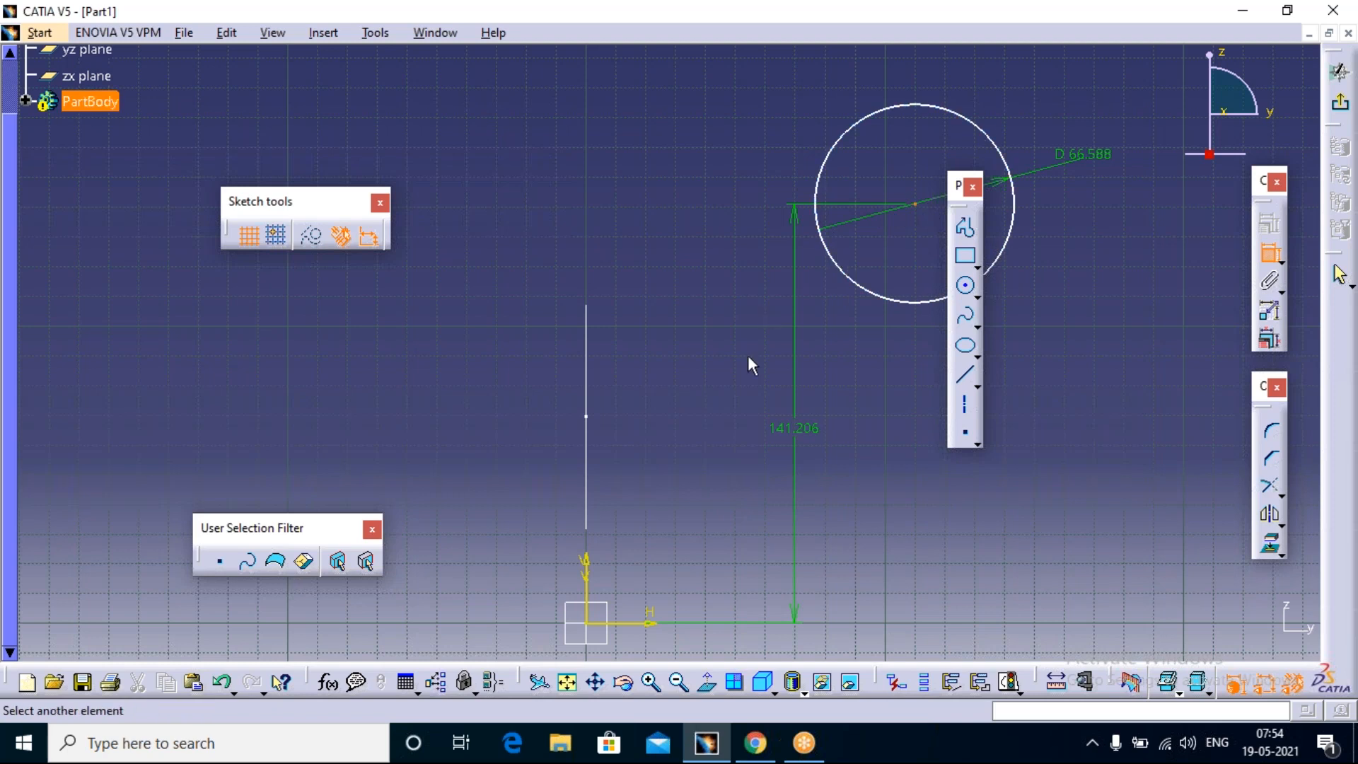
{"action": "left_click", "coordinate": [586, 578]}
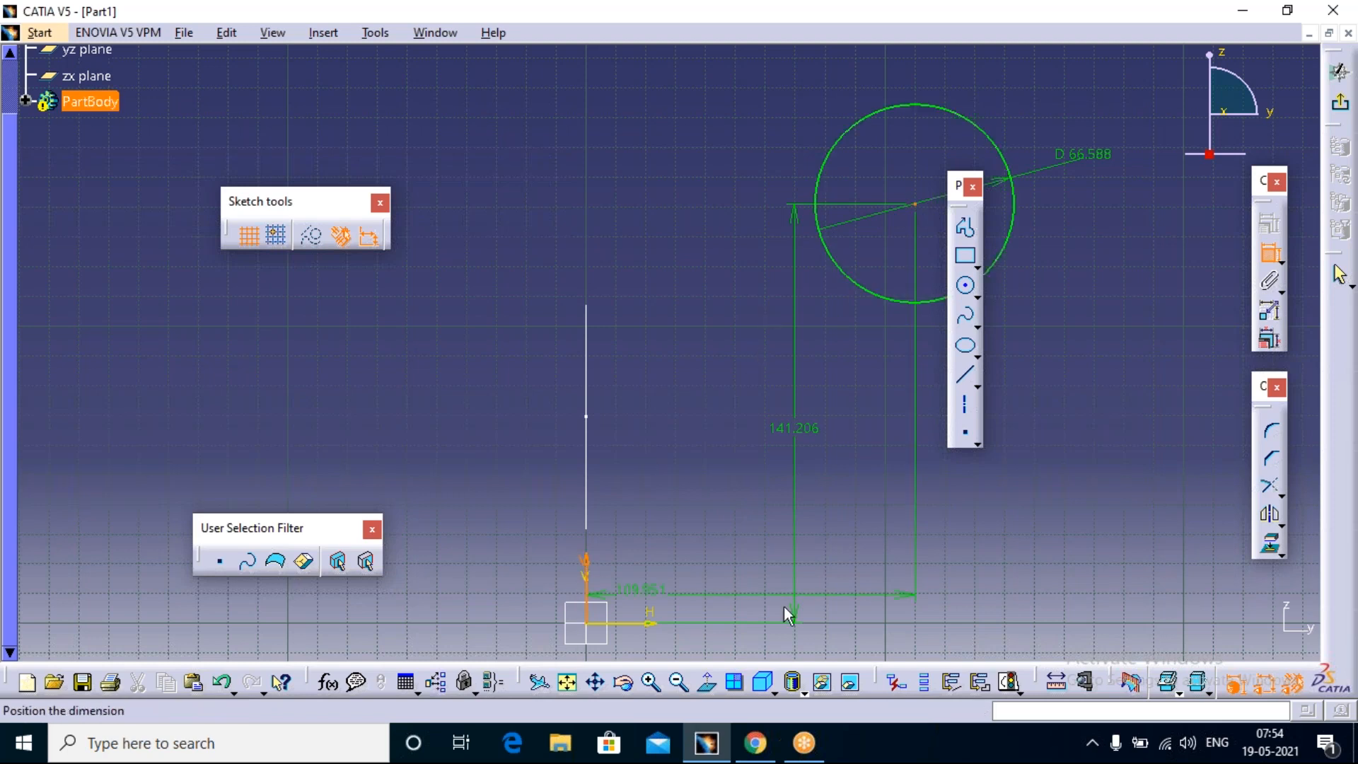
{"action": "left_click", "coordinate": [857, 552]}
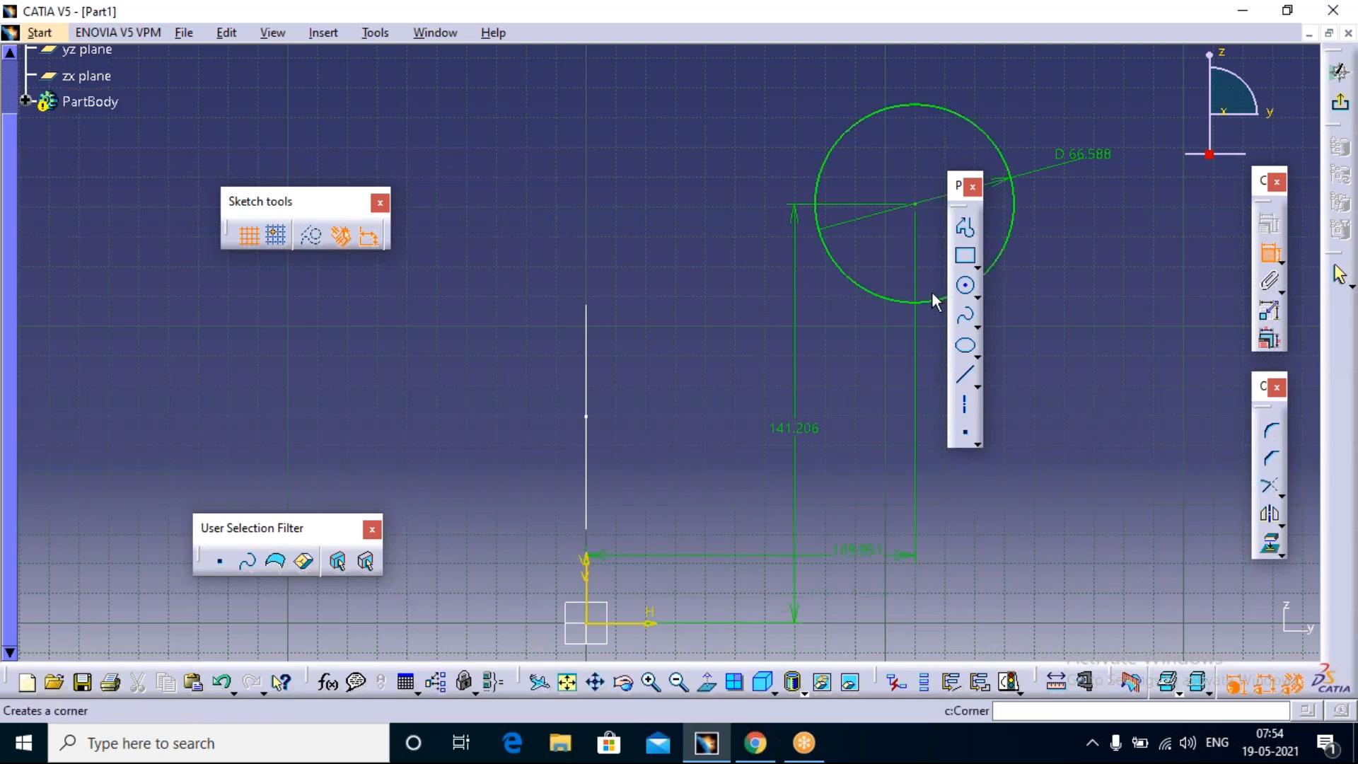
{"action": "left_click", "coordinate": [1341, 107]}
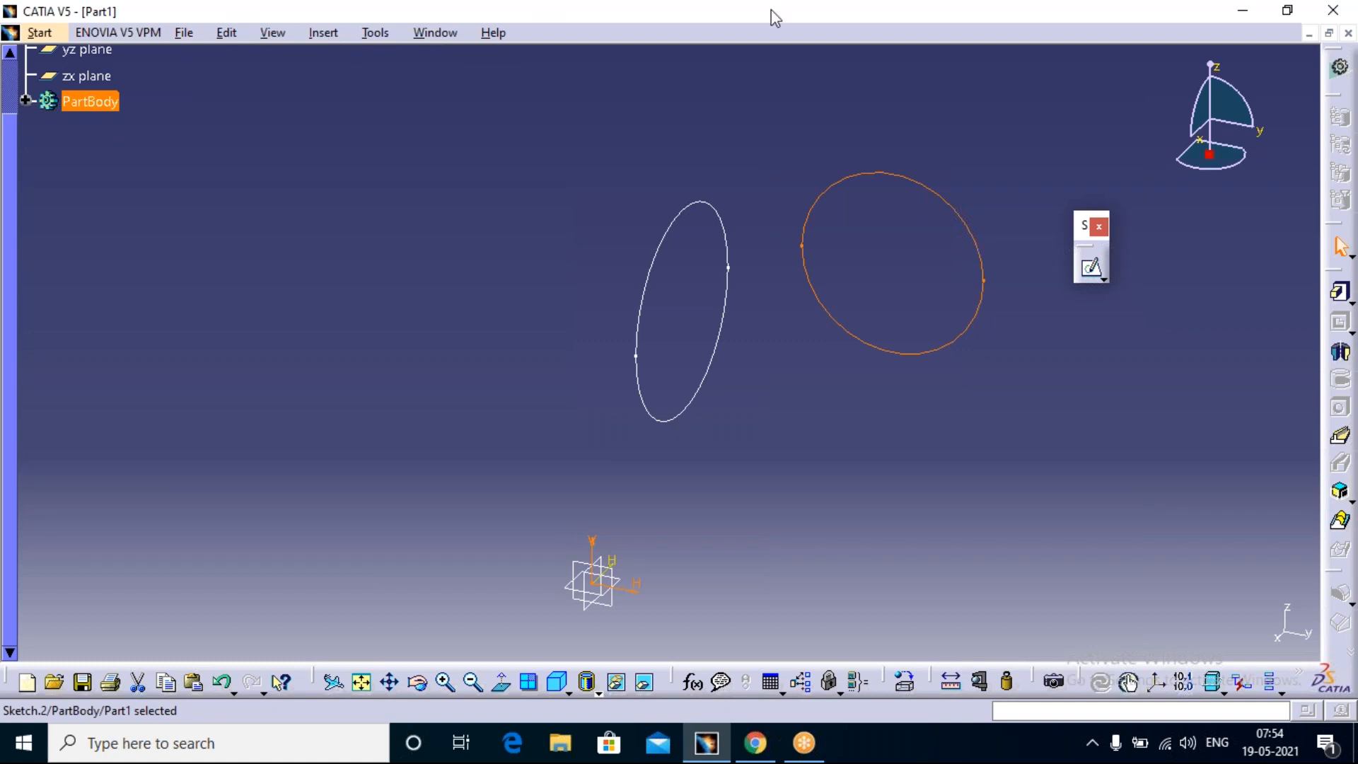
Step: Set the icon size ratio to 1.2 in the Customize options and dismiss the restart warning
{"action": "left_click", "coordinate": [714, 31]}
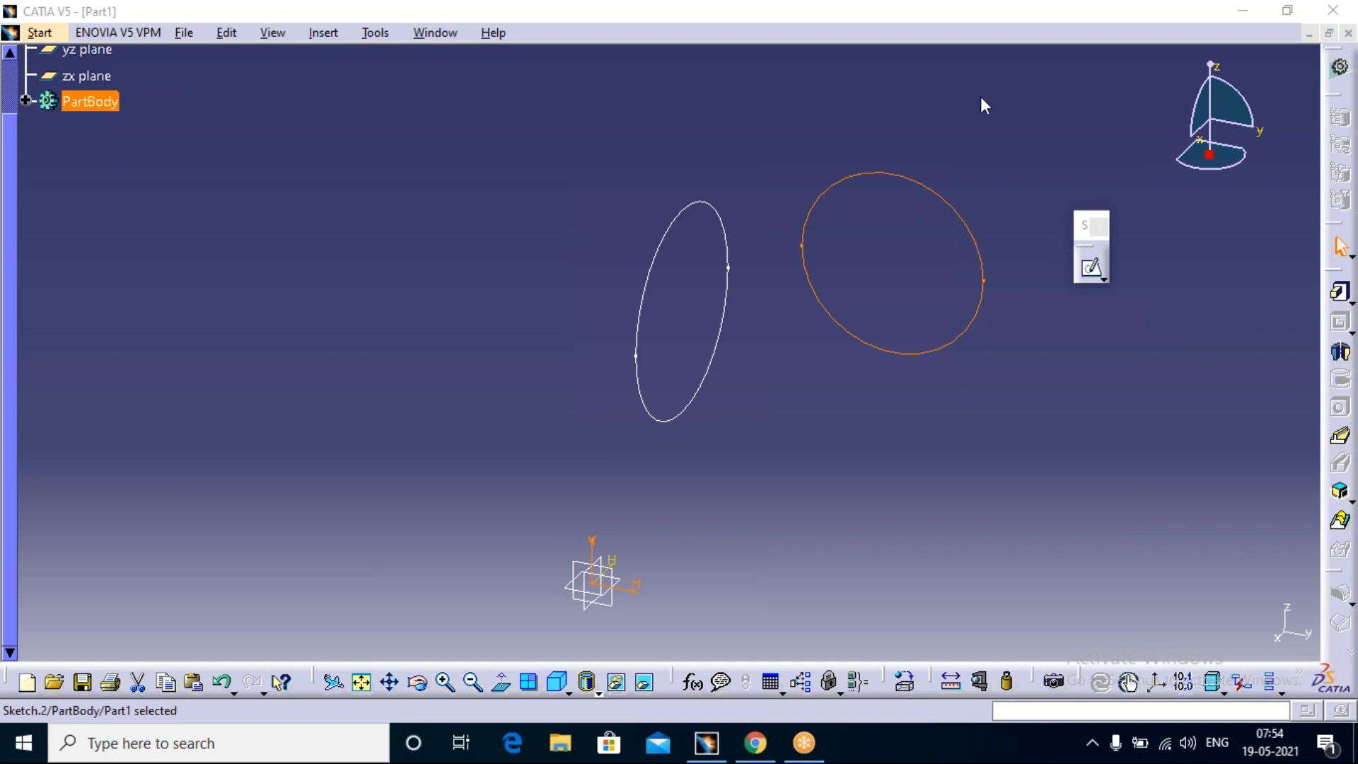
{"action": "left_click", "coordinate": [379, 36]}
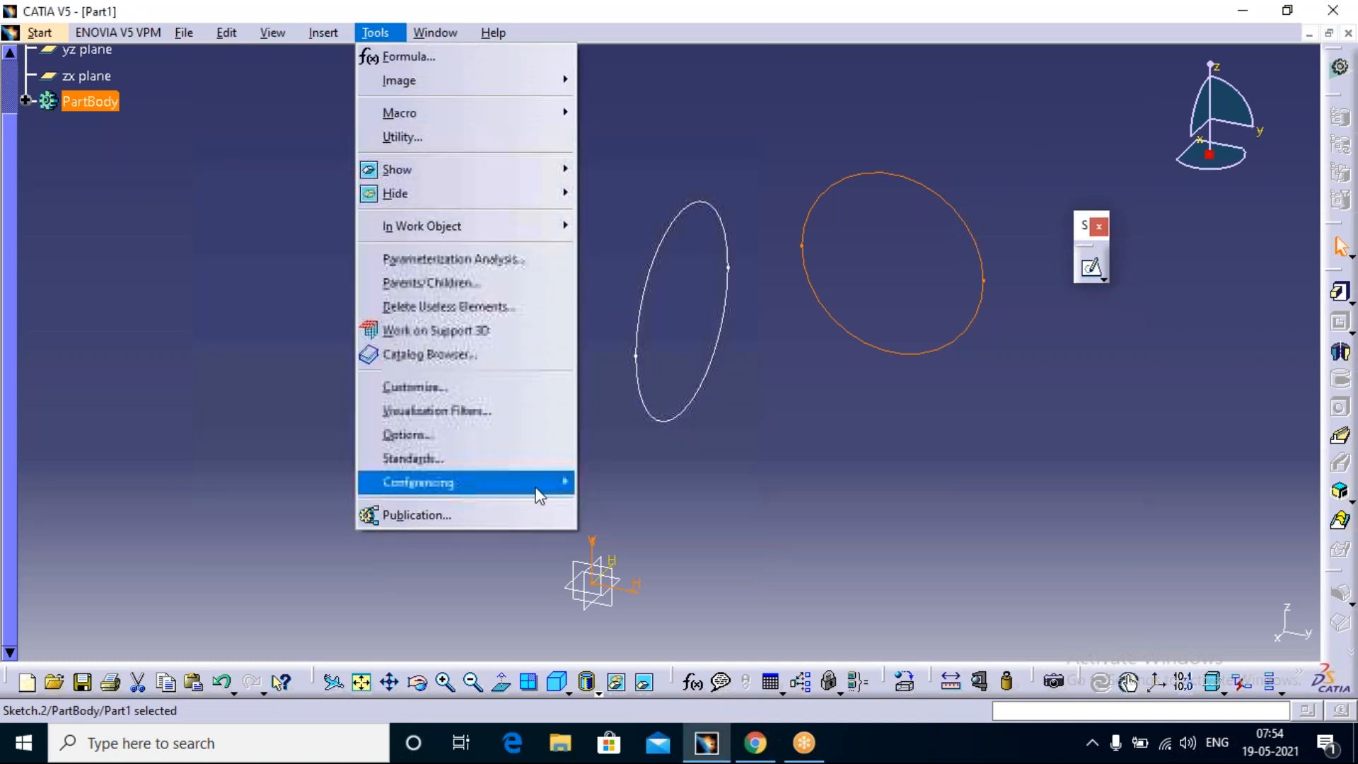
{"action": "left_click", "coordinate": [453, 393]}
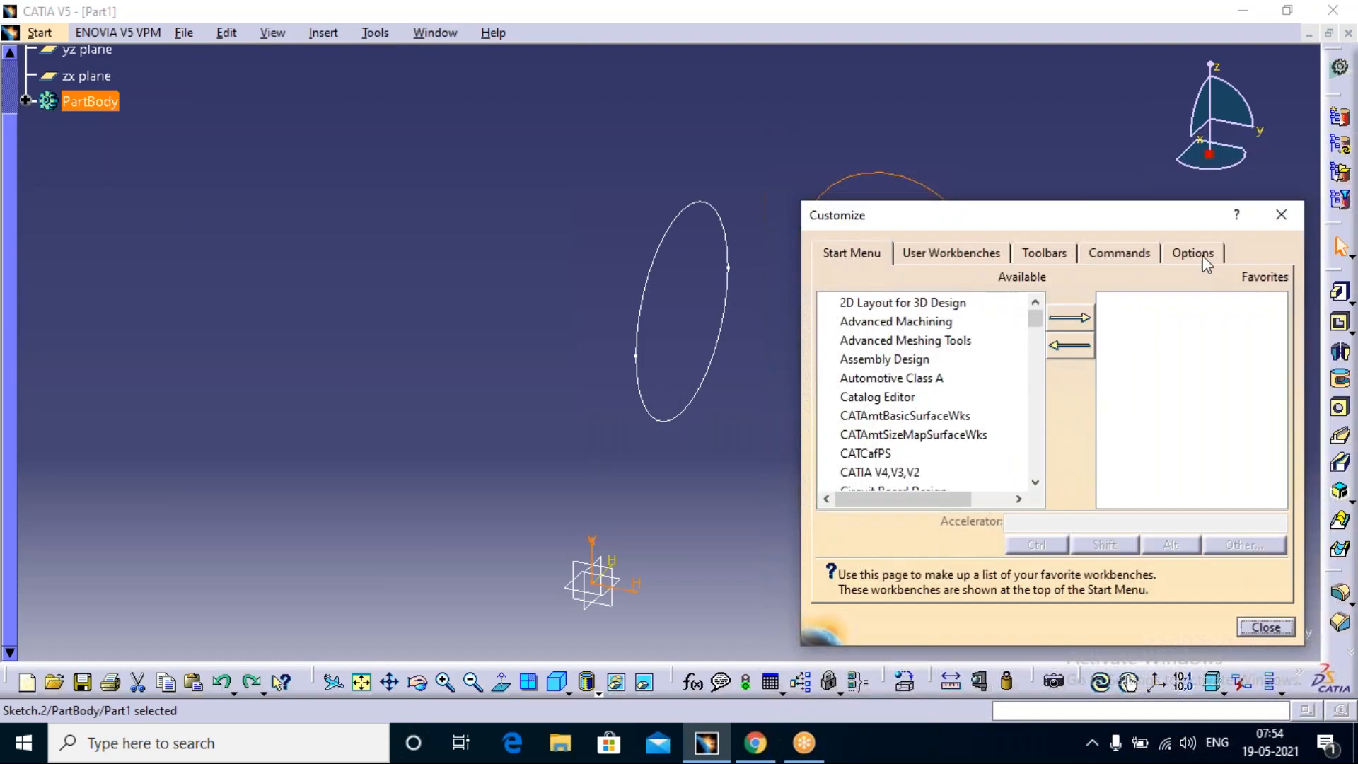
{"action": "left_click", "coordinate": [1195, 253]}
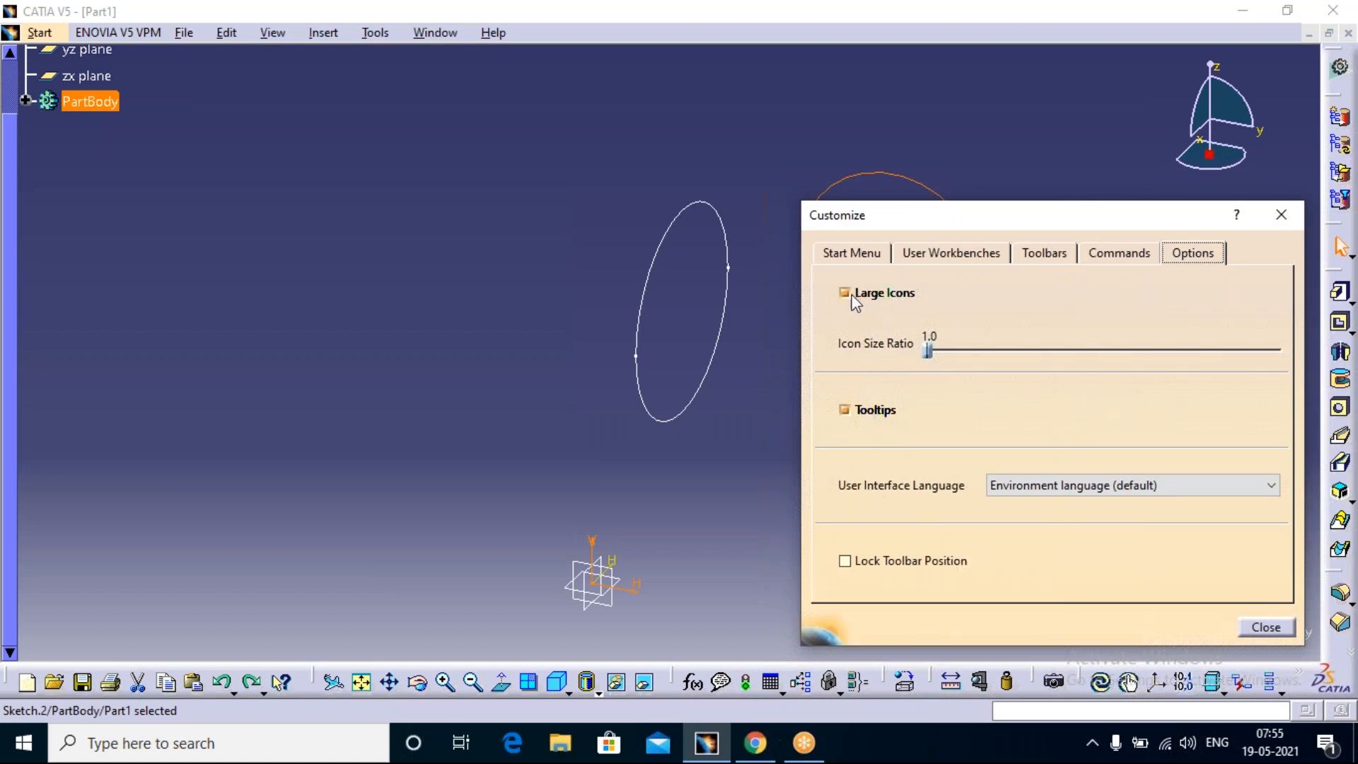
{"action": "left_click", "coordinate": [931, 351]}
{"action": "left_click_drag", "start_coordinate": [933, 352], "coordinate": [942, 350]}
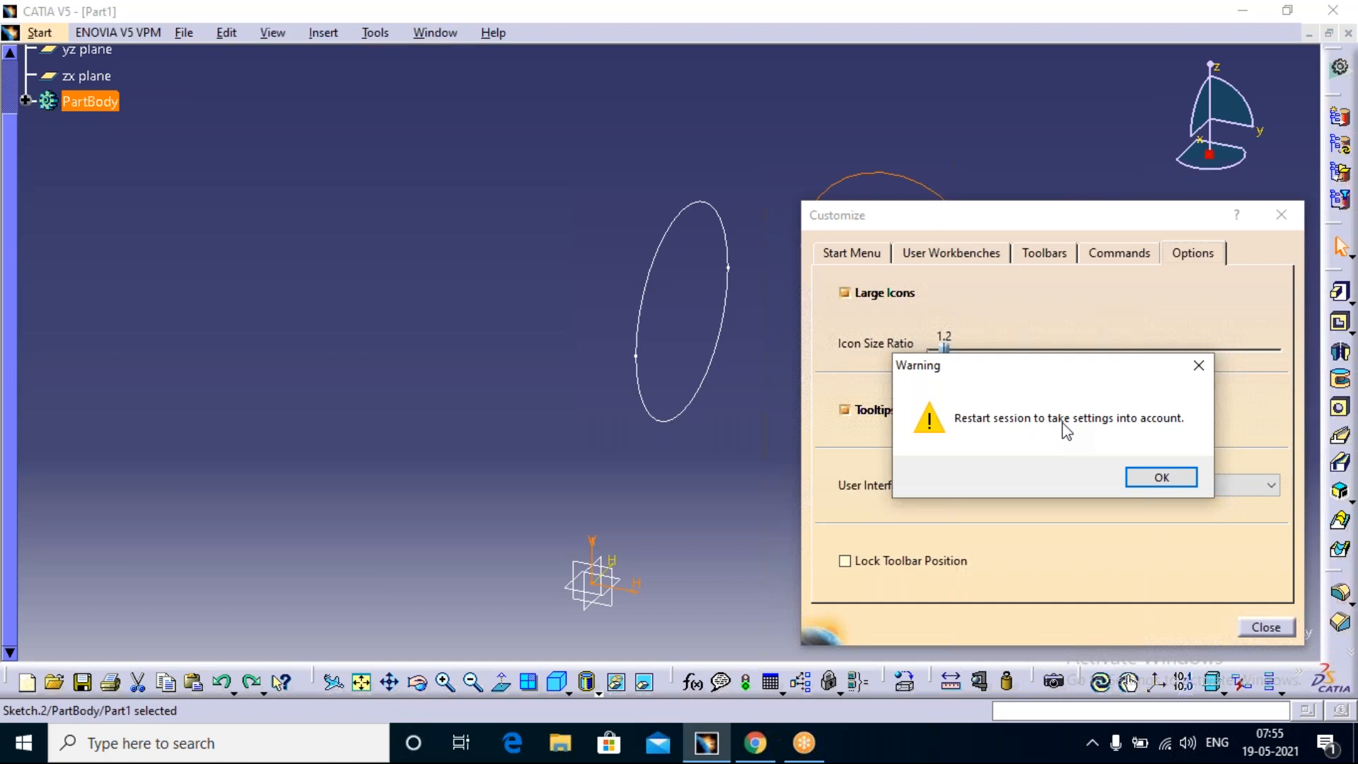
{"action": "left_click", "coordinate": [1200, 370]}
Step: Restore the icon size ratio to 1.0, dismiss the restart warning, and leave the Customize dialog
{"action": "left_click_drag", "start_coordinate": [935, 351], "coordinate": [926, 349]}
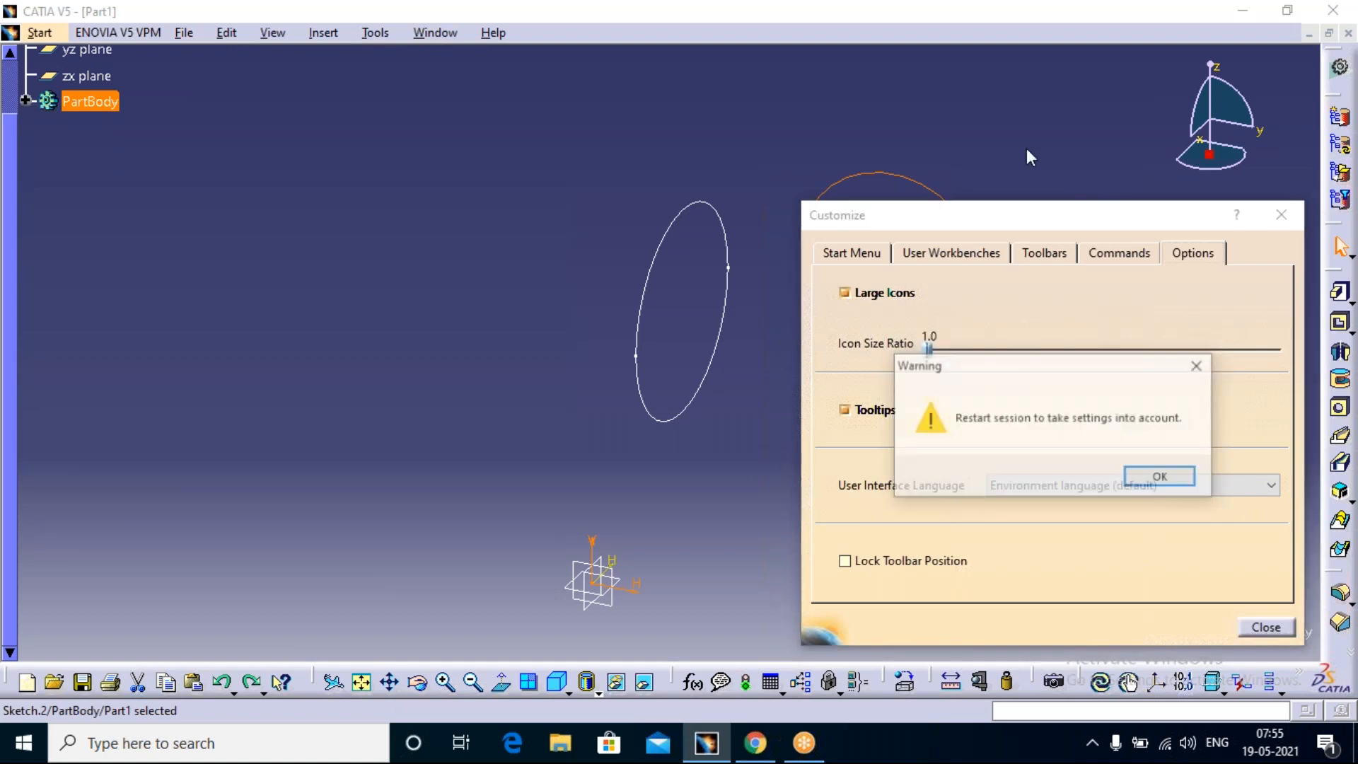
{"action": "left_click", "coordinate": [1200, 368]}
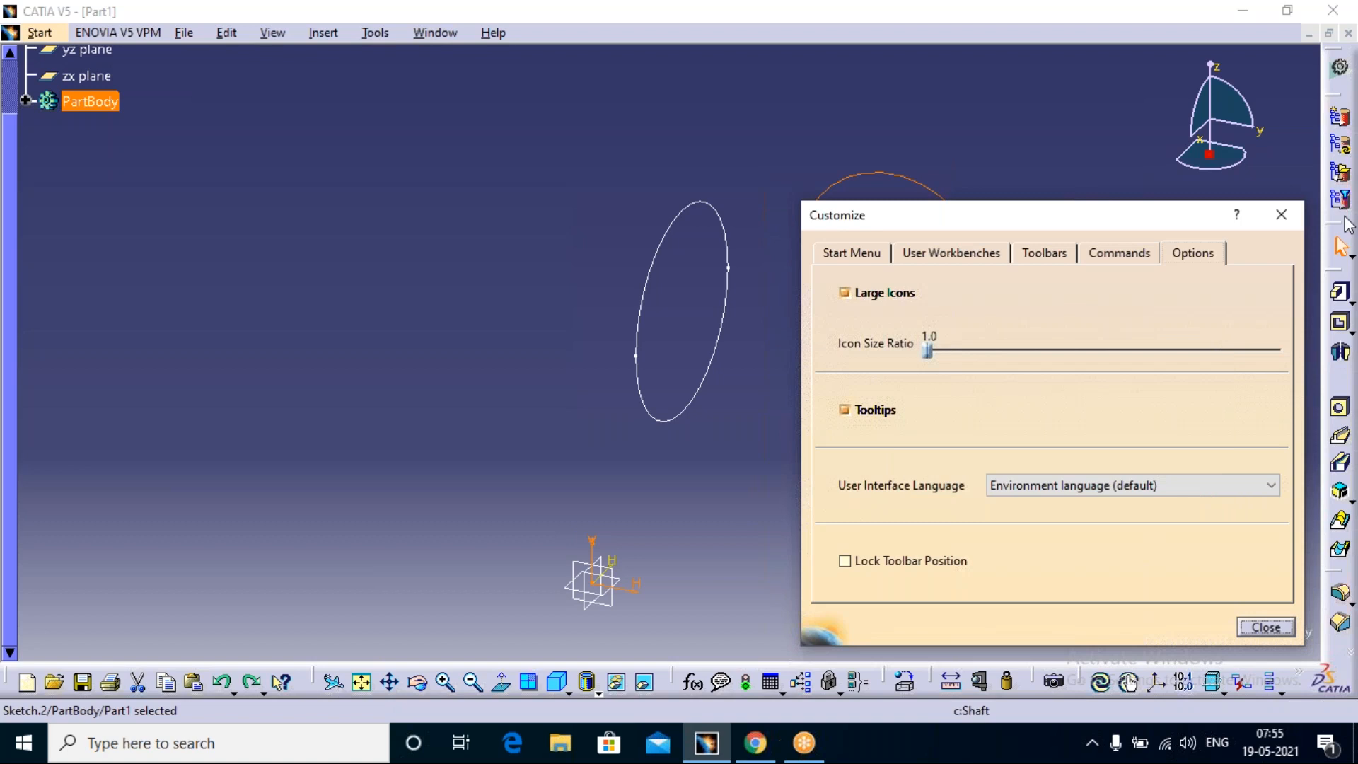
{"action": "left_click", "coordinate": [1340, 292]}
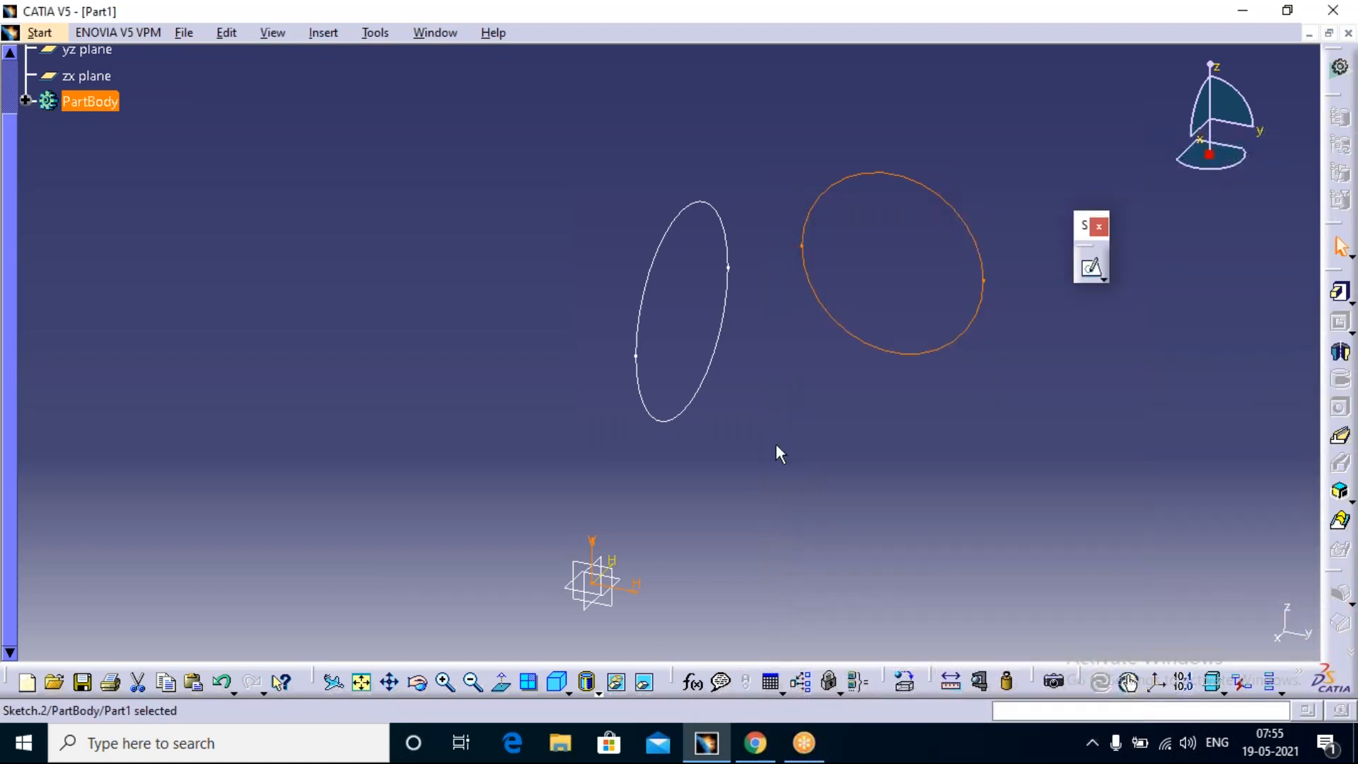
Step: Reopen the Customize dialog and add the Drafting workbench to the Start Menu favorites
{"action": "left_click", "coordinate": [375, 34]}
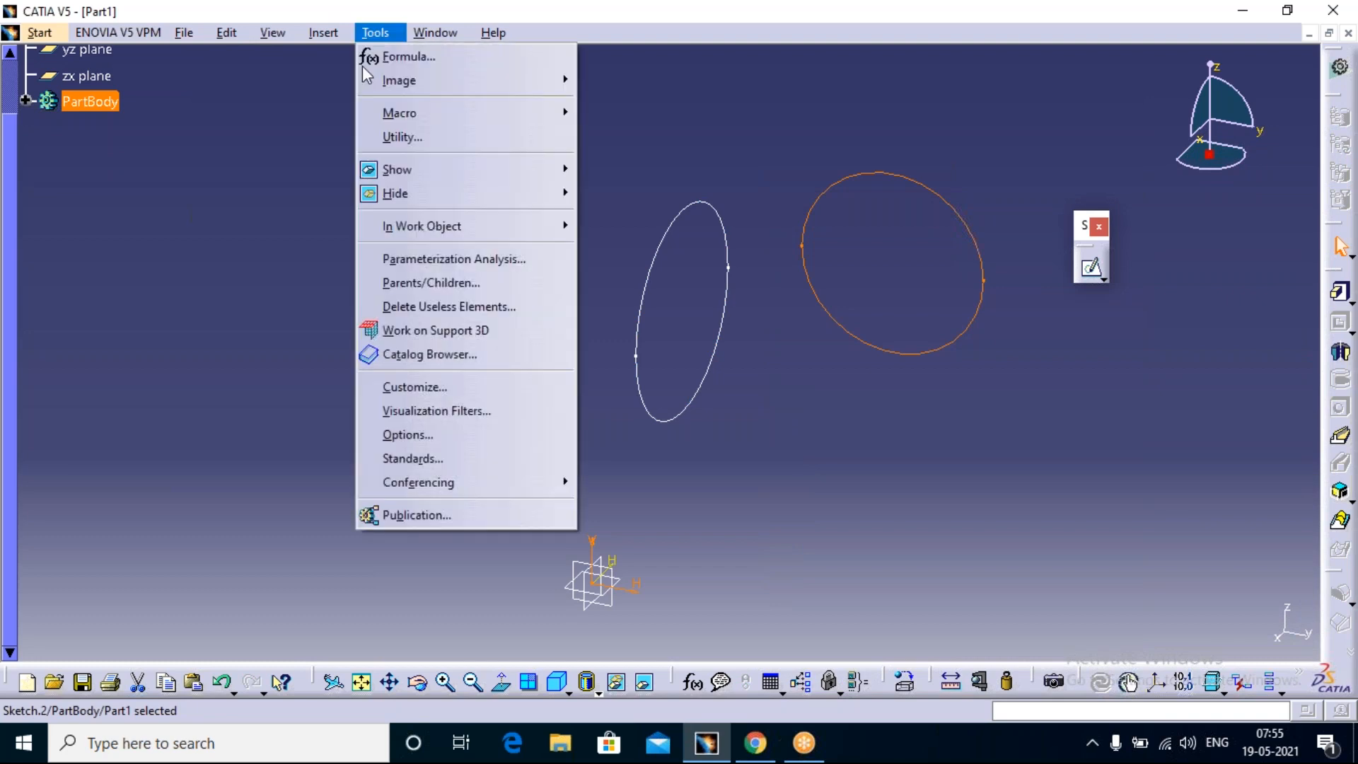
{"action": "left_click", "coordinate": [429, 387]}
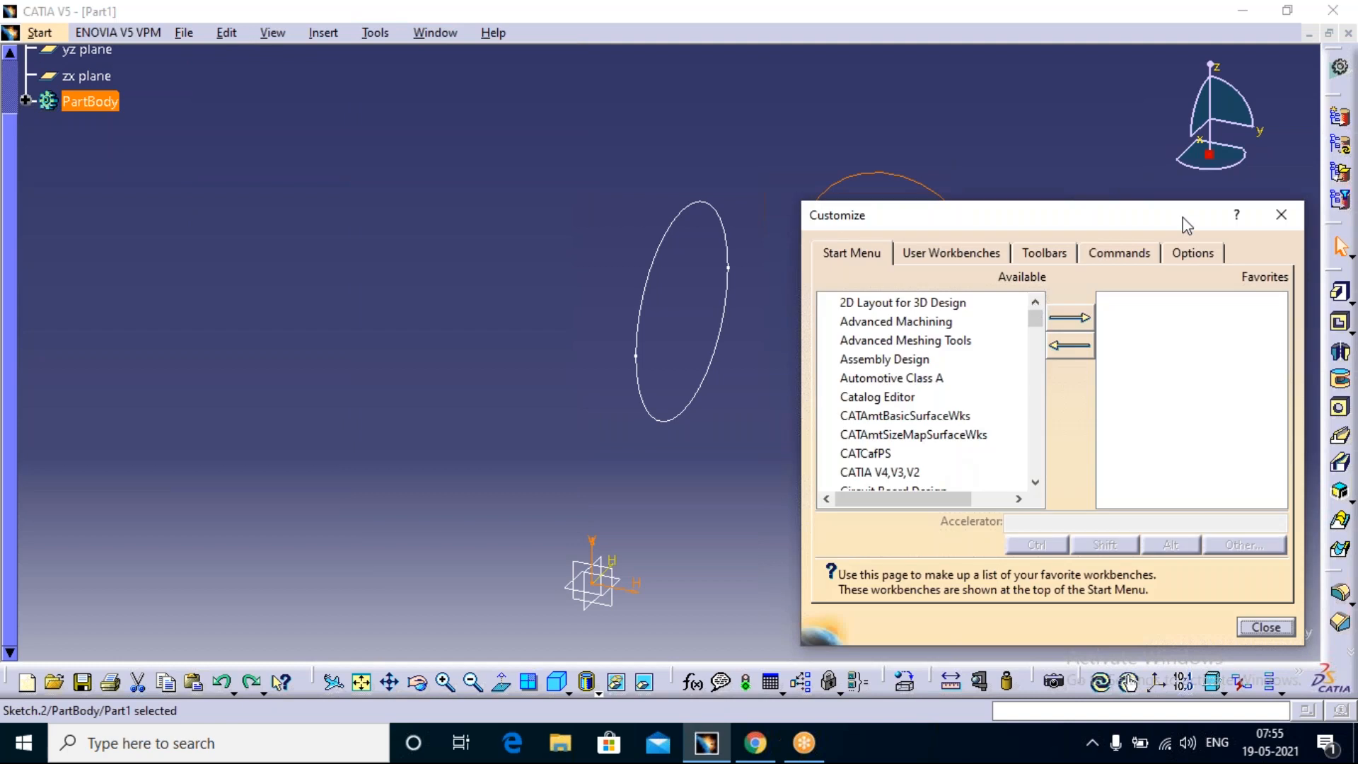
{"action": "left_click", "coordinate": [1194, 254]}
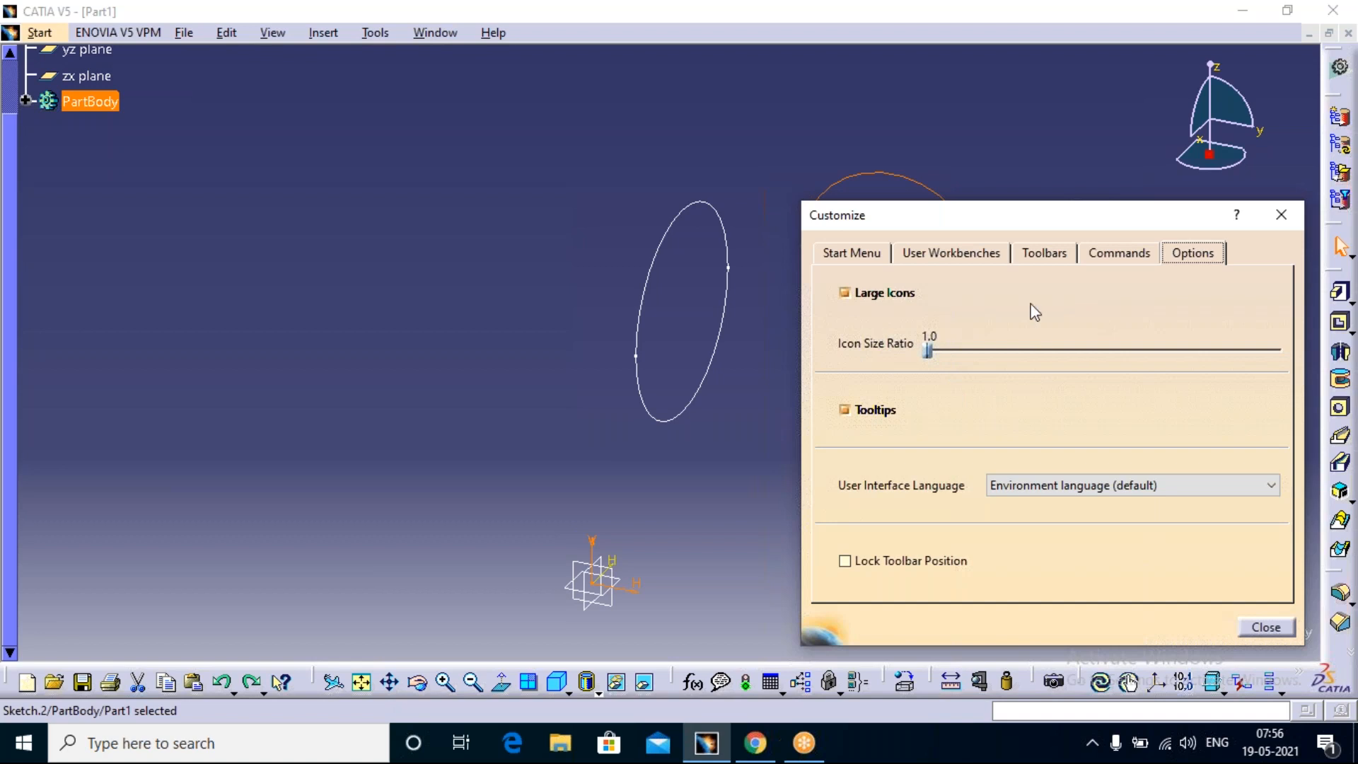
{"action": "left_click", "coordinate": [1050, 263]}
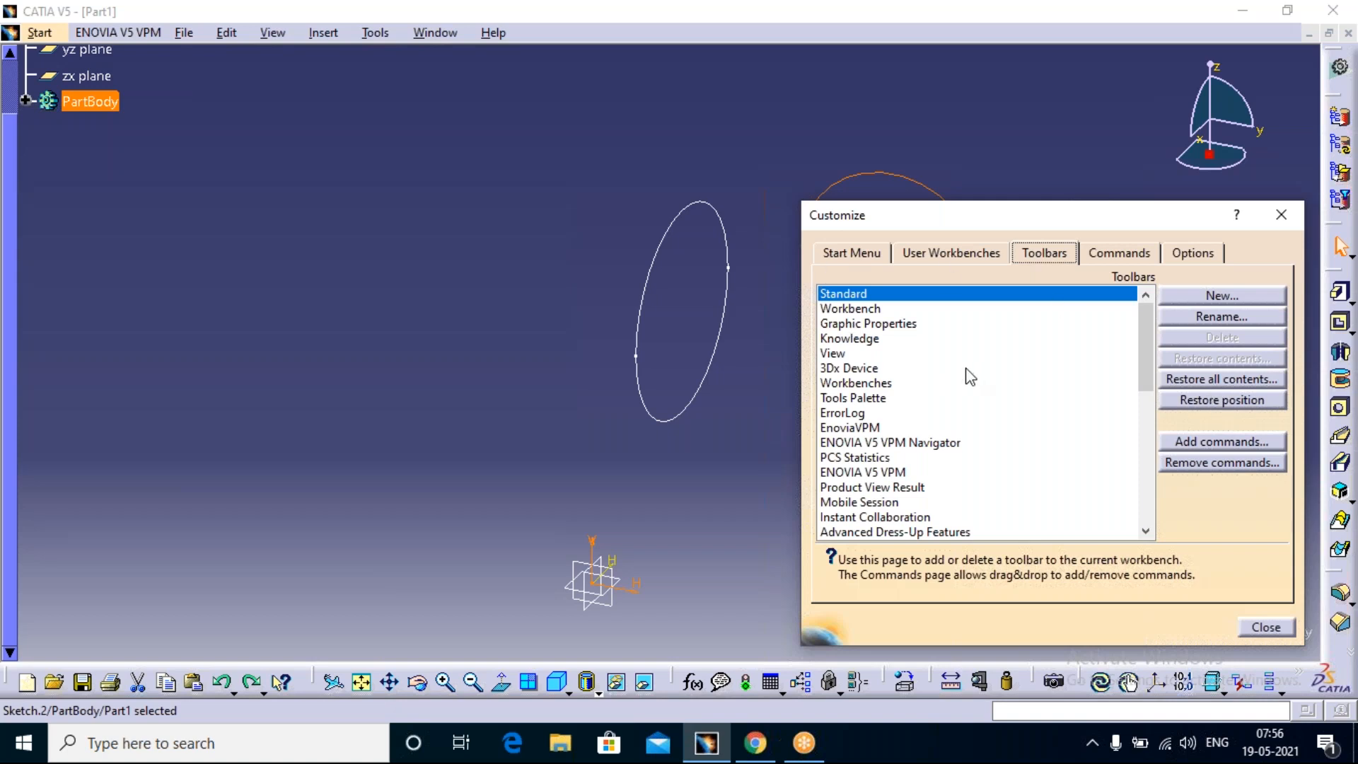
{"action": "left_click", "coordinate": [840, 254]}
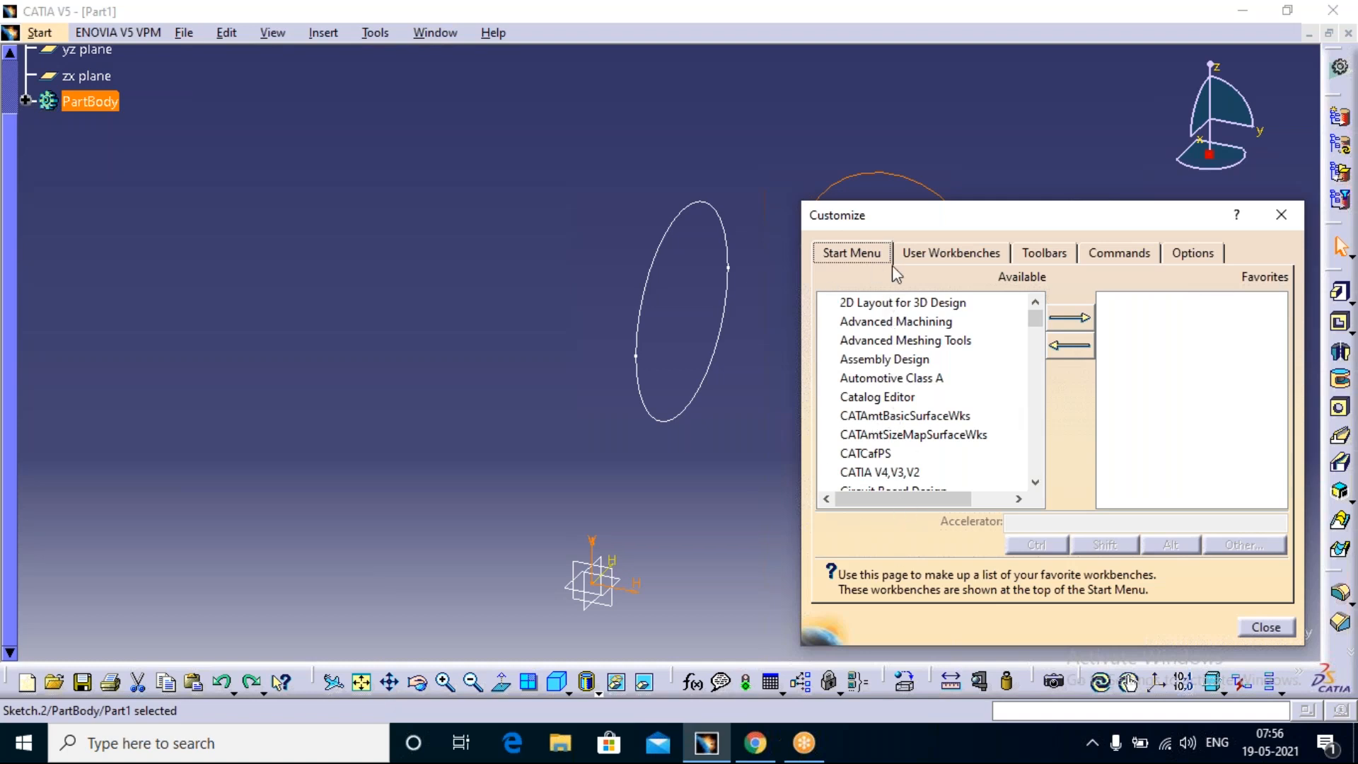
{"action": "scroll", "coordinate": [967, 394], "scroll_direction": "down", "scroll_amount": 4}
{"action": "scroll", "coordinate": [876, 423], "scroll_direction": "down", "scroll_amount": 3}
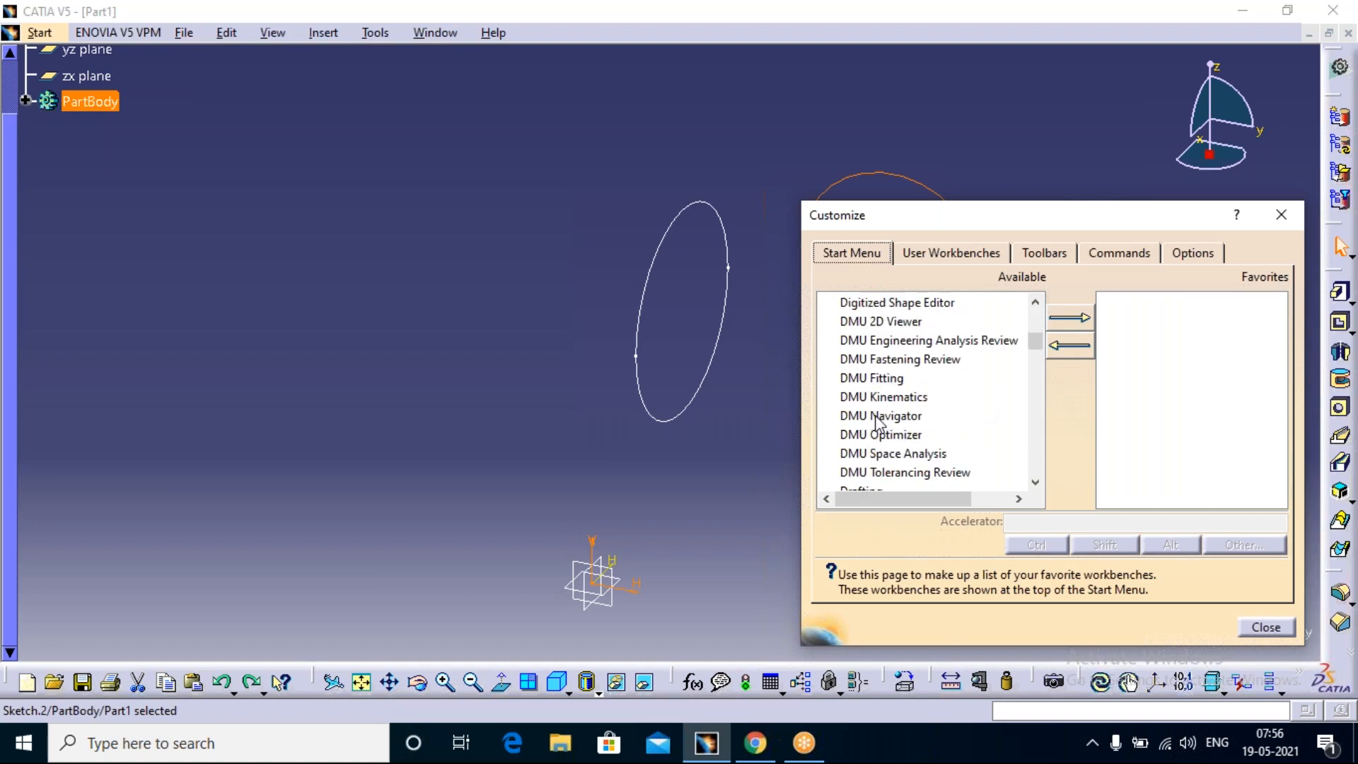
{"action": "left_click", "coordinate": [864, 380]}
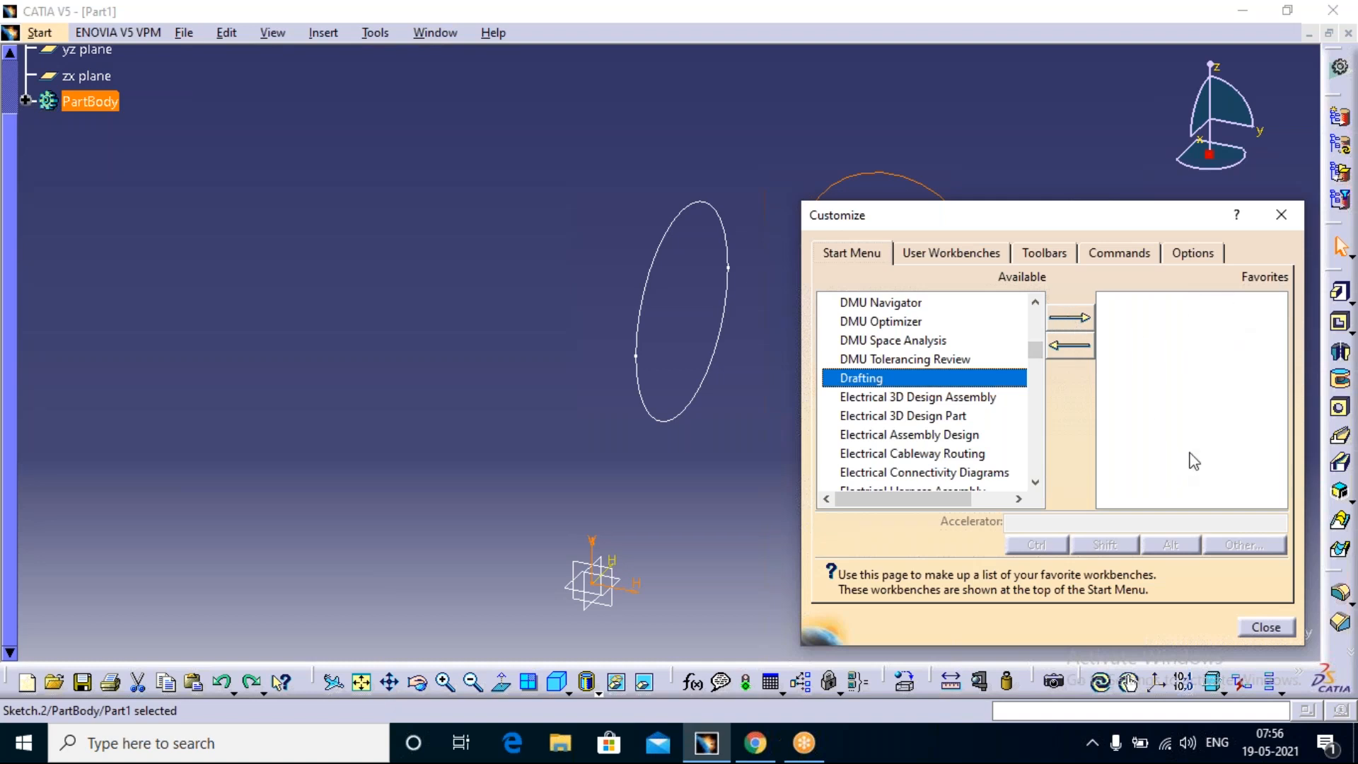
{"action": "left_click", "coordinate": [1070, 319]}
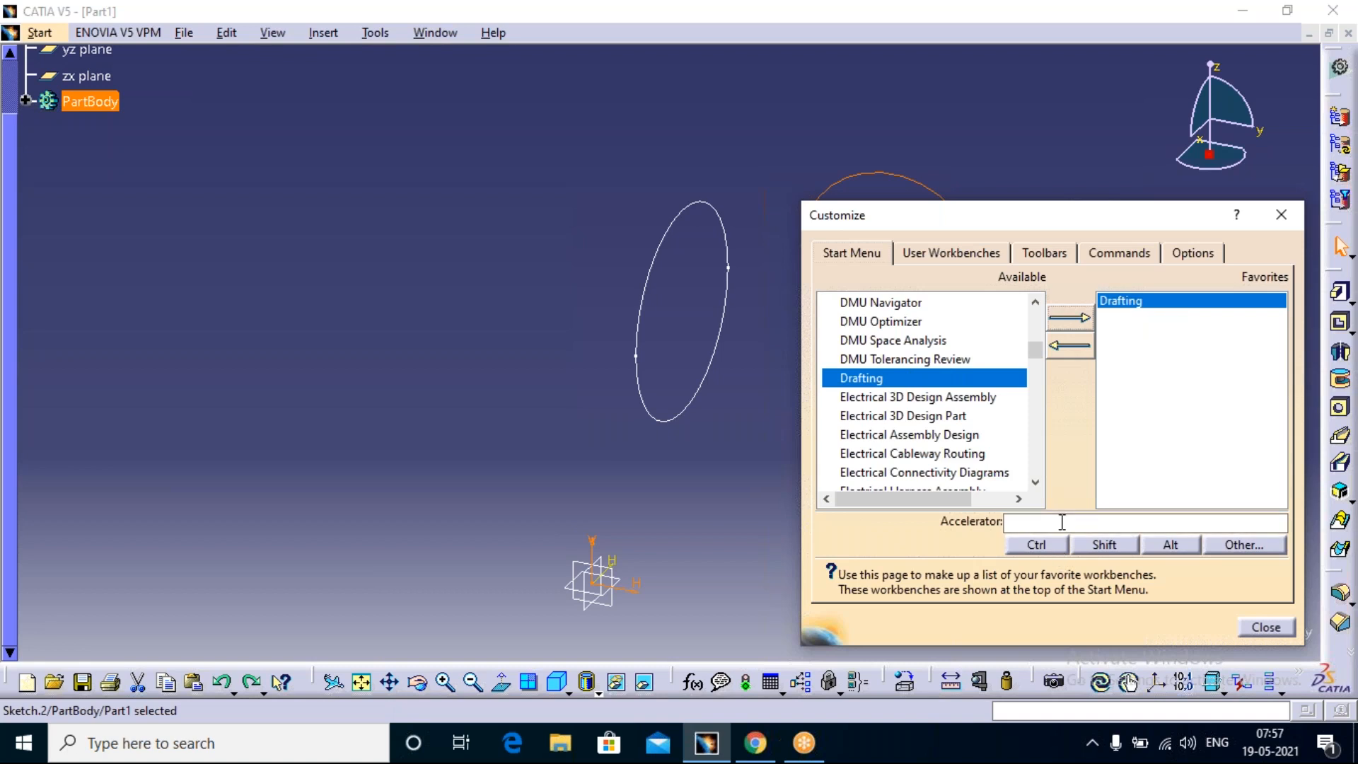
Step: Enter Ctrl+Shift as the accelerator for the Drafting favorite and close the Customize dialog
{"action": "left_click", "coordinate": [964, 34]}
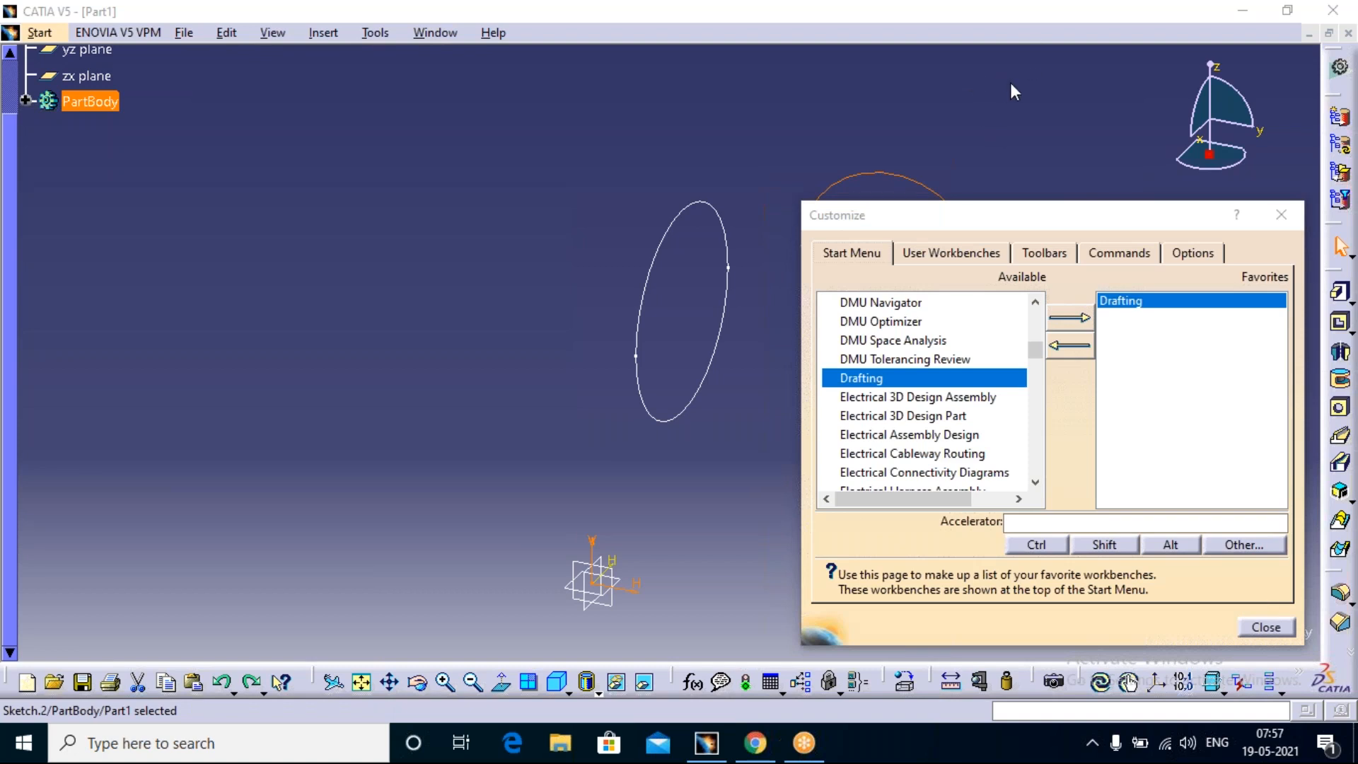
{"action": "left_click", "coordinate": [1152, 307]}
{"action": "left_click", "coordinate": [1019, 523]}
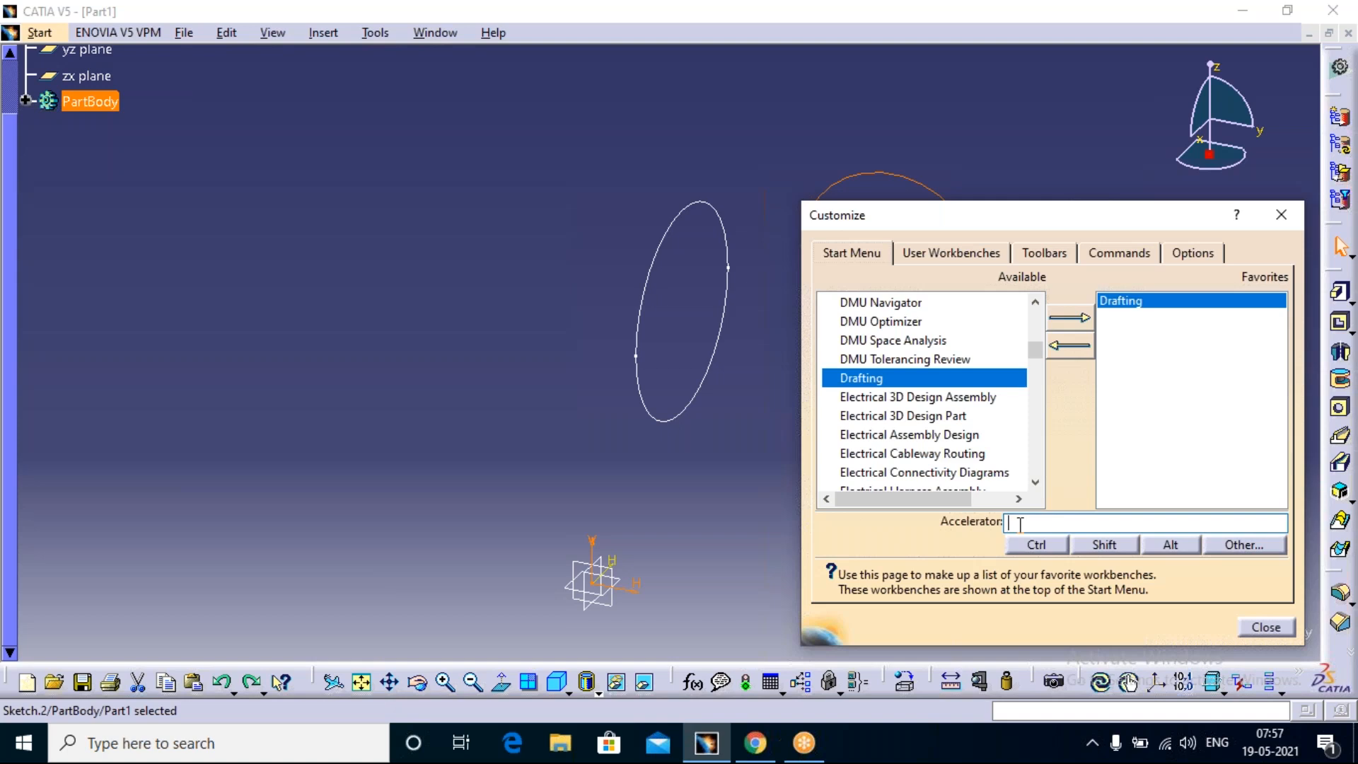
{"action": "left_click", "coordinate": [1036, 544]}
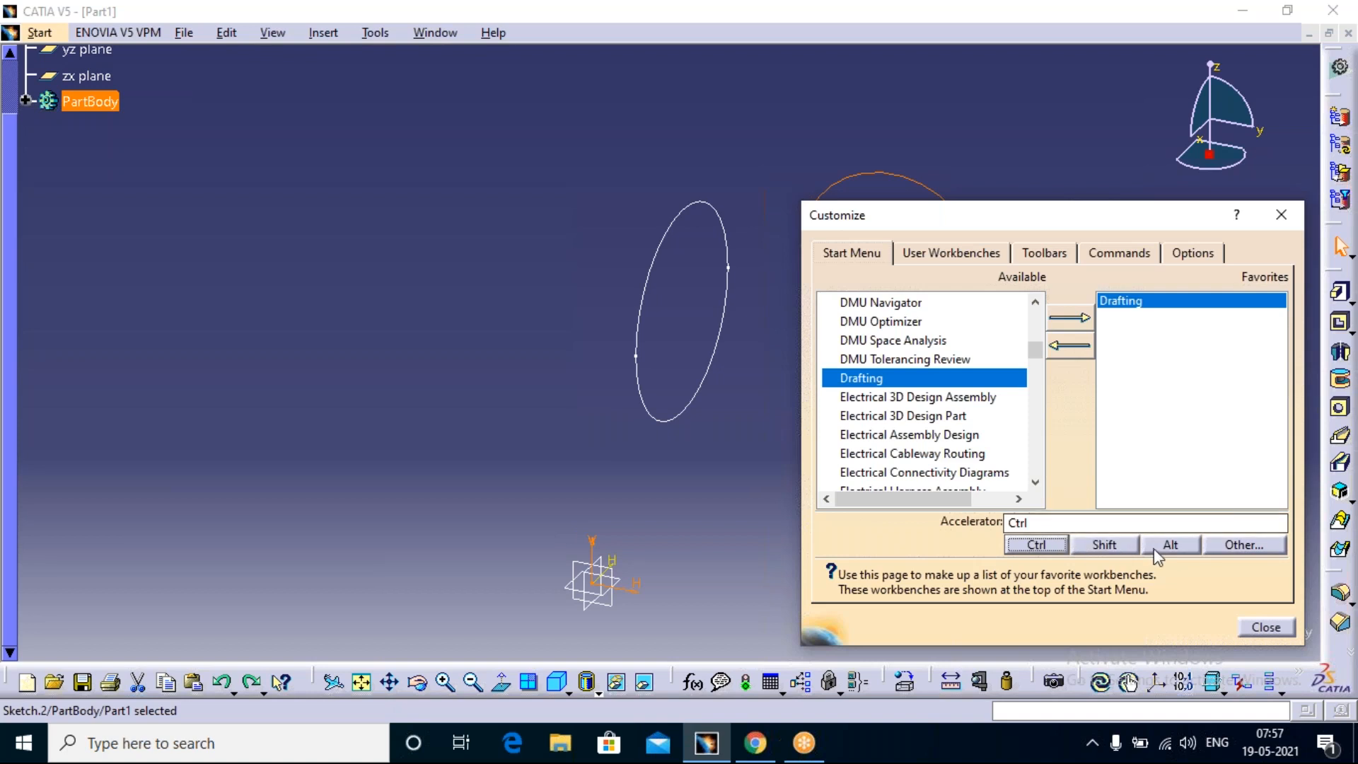
{"action": "left_click", "coordinate": [1108, 544]}
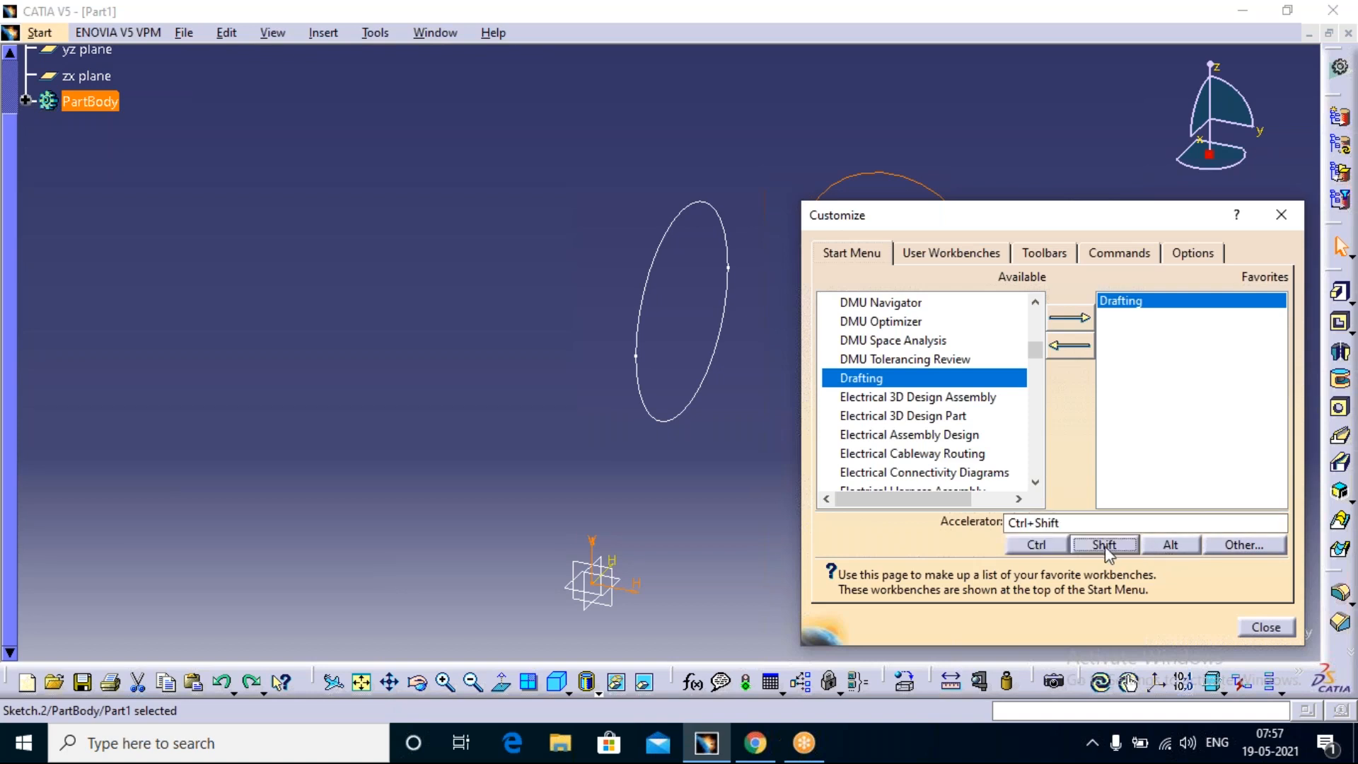
{"action": "left_click", "coordinate": [1088, 524]}
{"action": "type", "text": "11"}
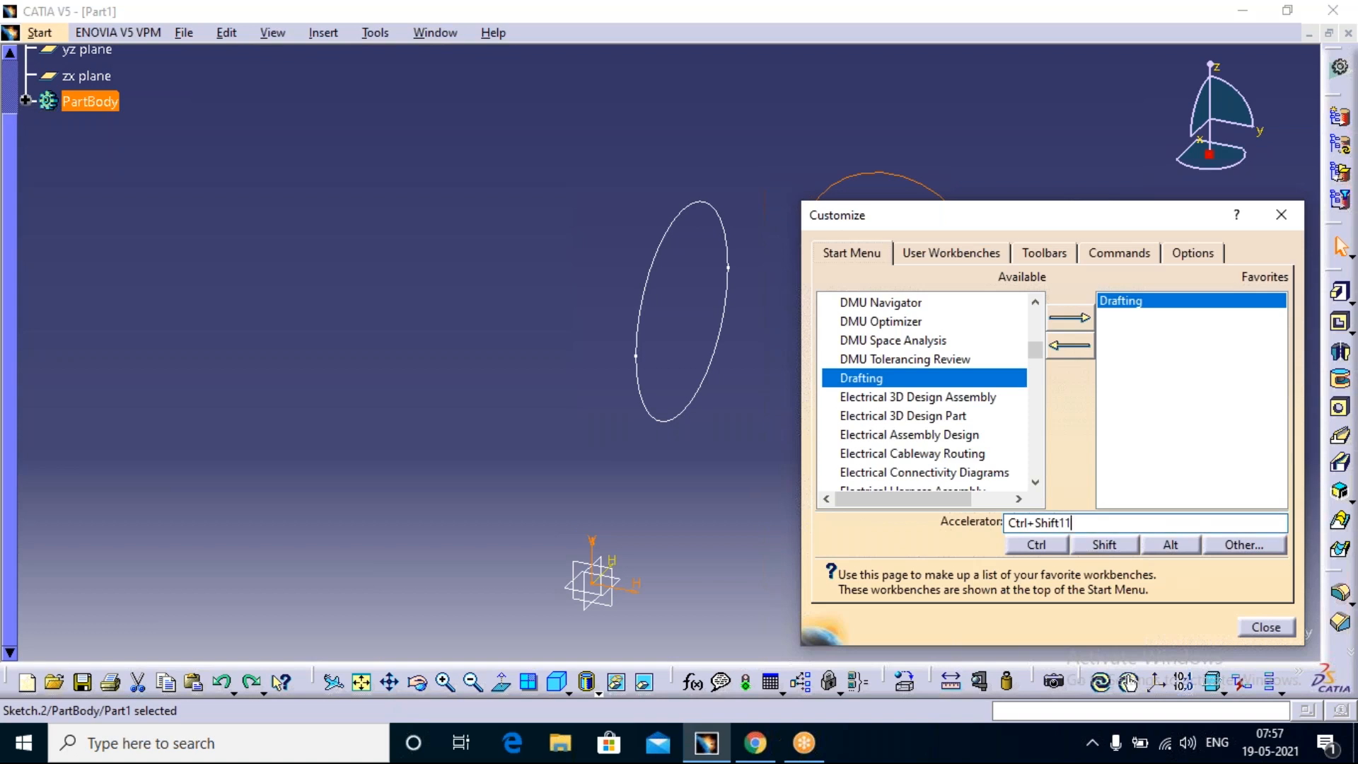
{"action": "key", "text": "BackSpace"}
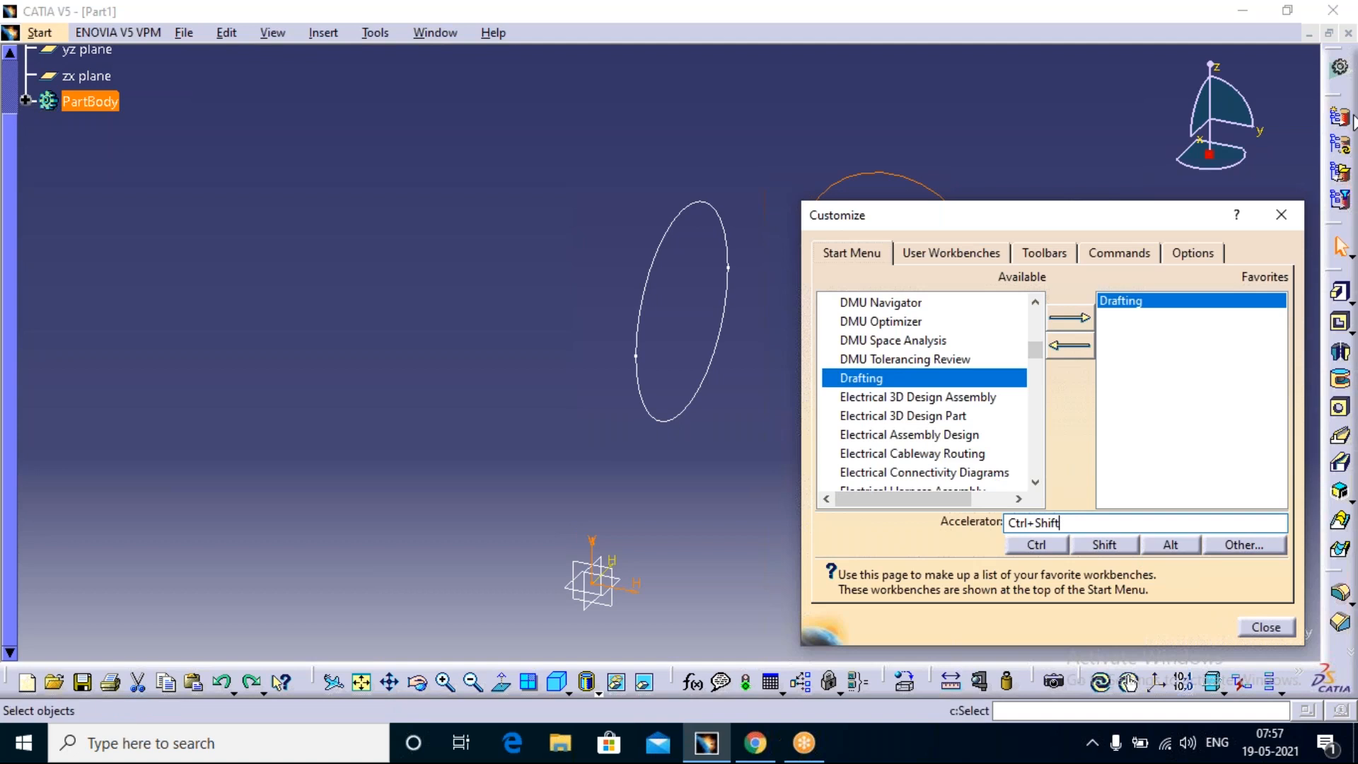
{"action": "left_click", "coordinate": [1288, 225]}
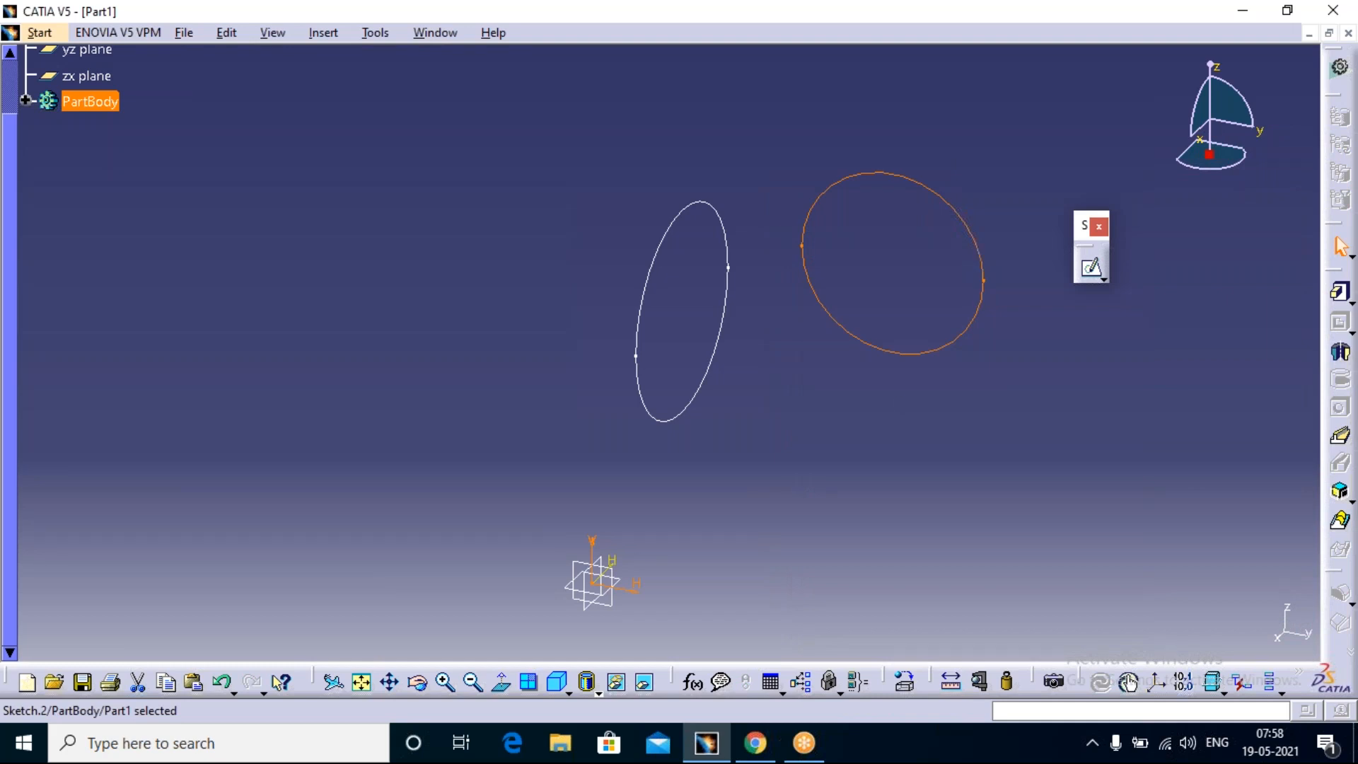
Step: Deselect the sketch, minimize the Part1 window, and look up the favorite workbenches in the list of available workbenches
{"action": "left_click", "coordinate": [932, 224]}
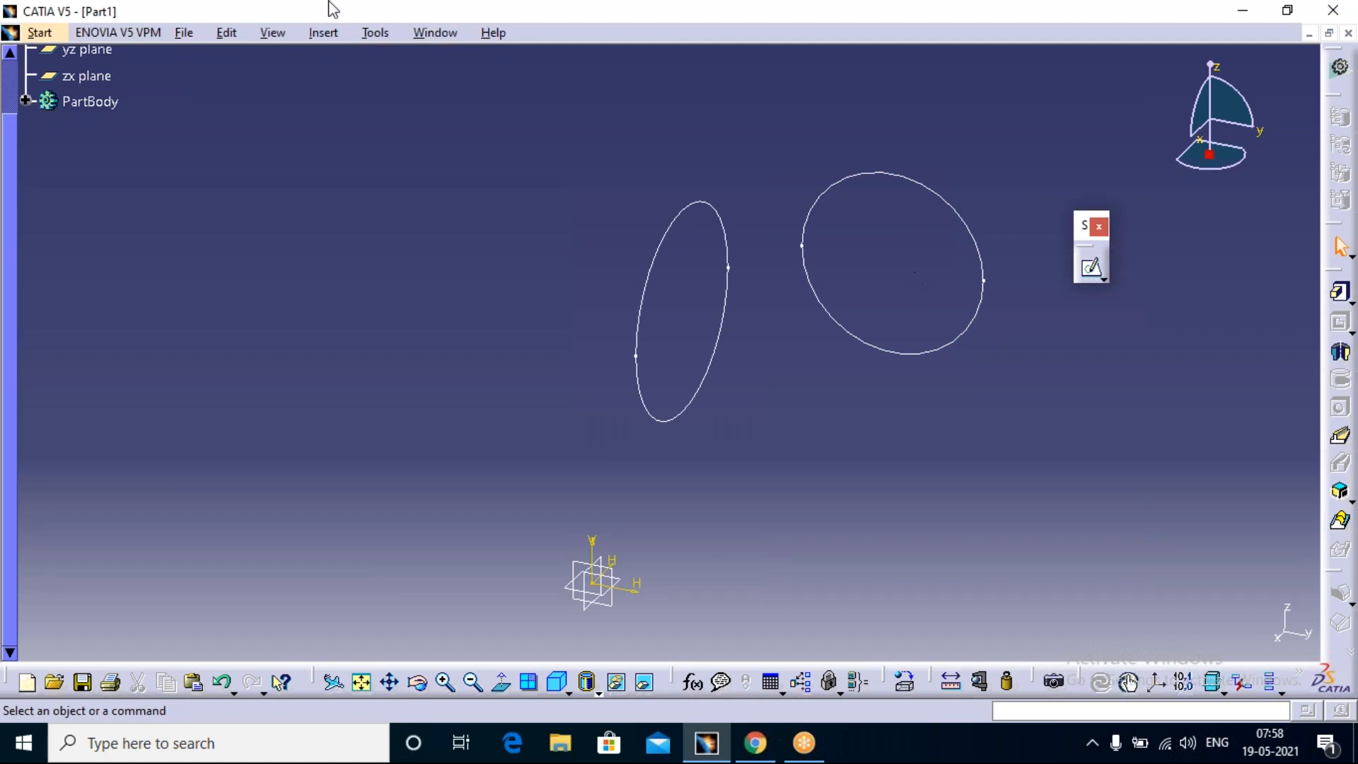
{"action": "scroll", "coordinate": [105, 137], "scroll_direction": "up", "scroll_amount": 5}
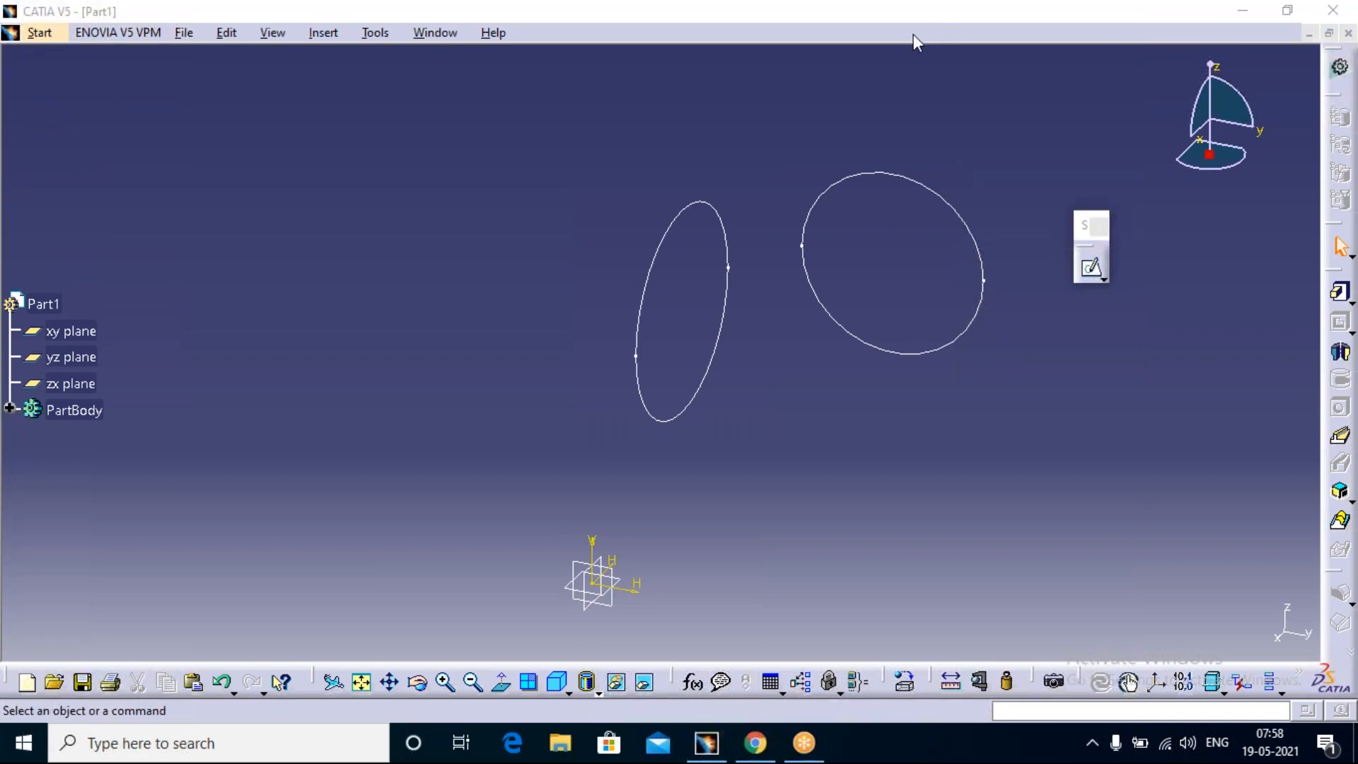
{"action": "left_click", "coordinate": [1309, 35]}
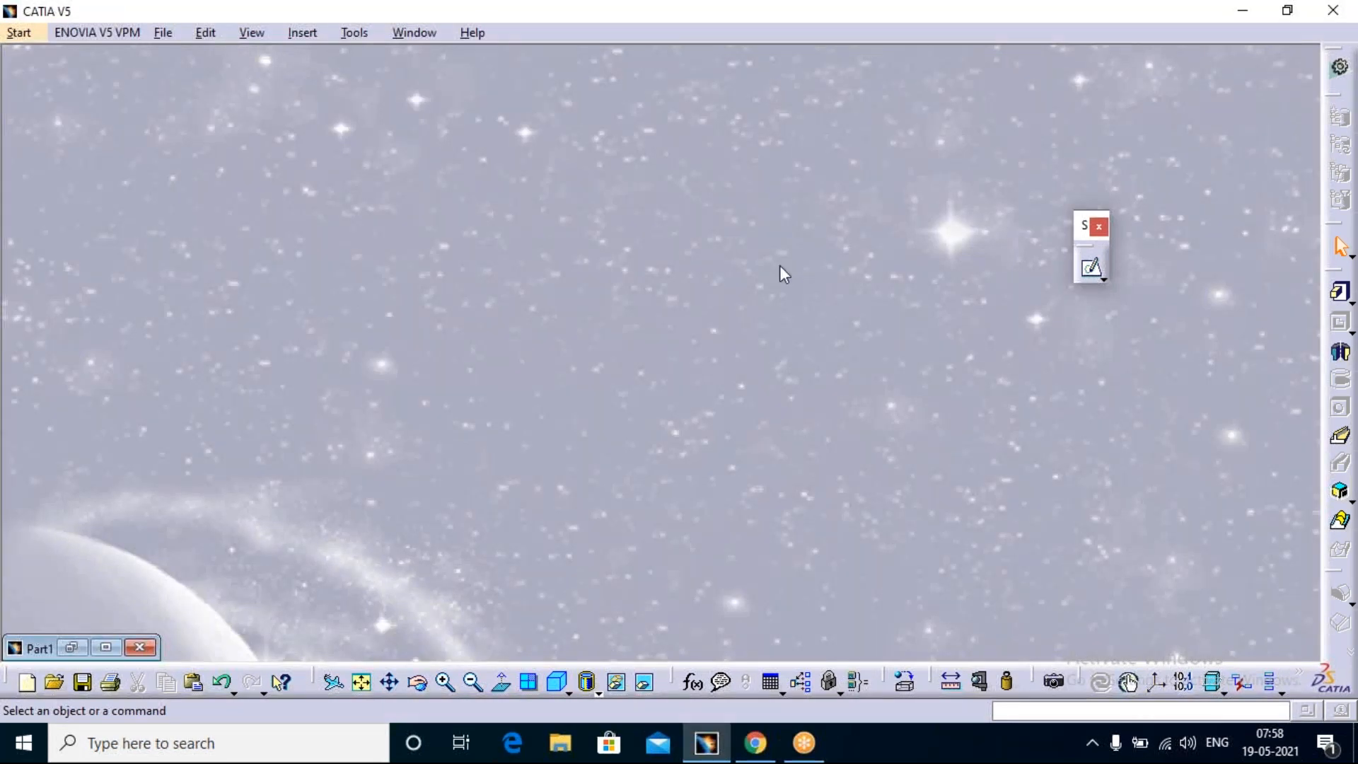
{"action": "left_click", "coordinate": [20, 31]}
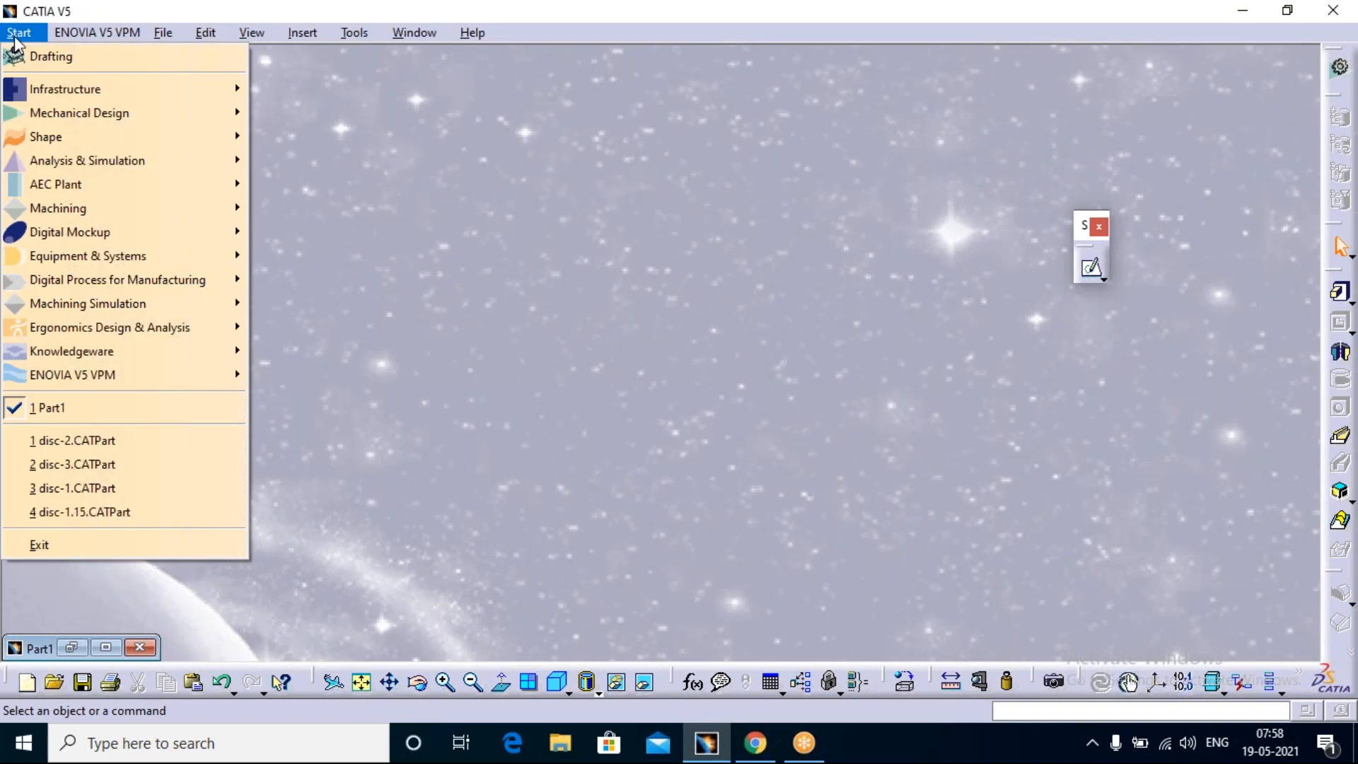
Step: Change the Drafting favorite's accelerator to Ctrl+1 in the Customize dialog and close it
{"action": "mouse_move", "coordinate": [338, 35]}
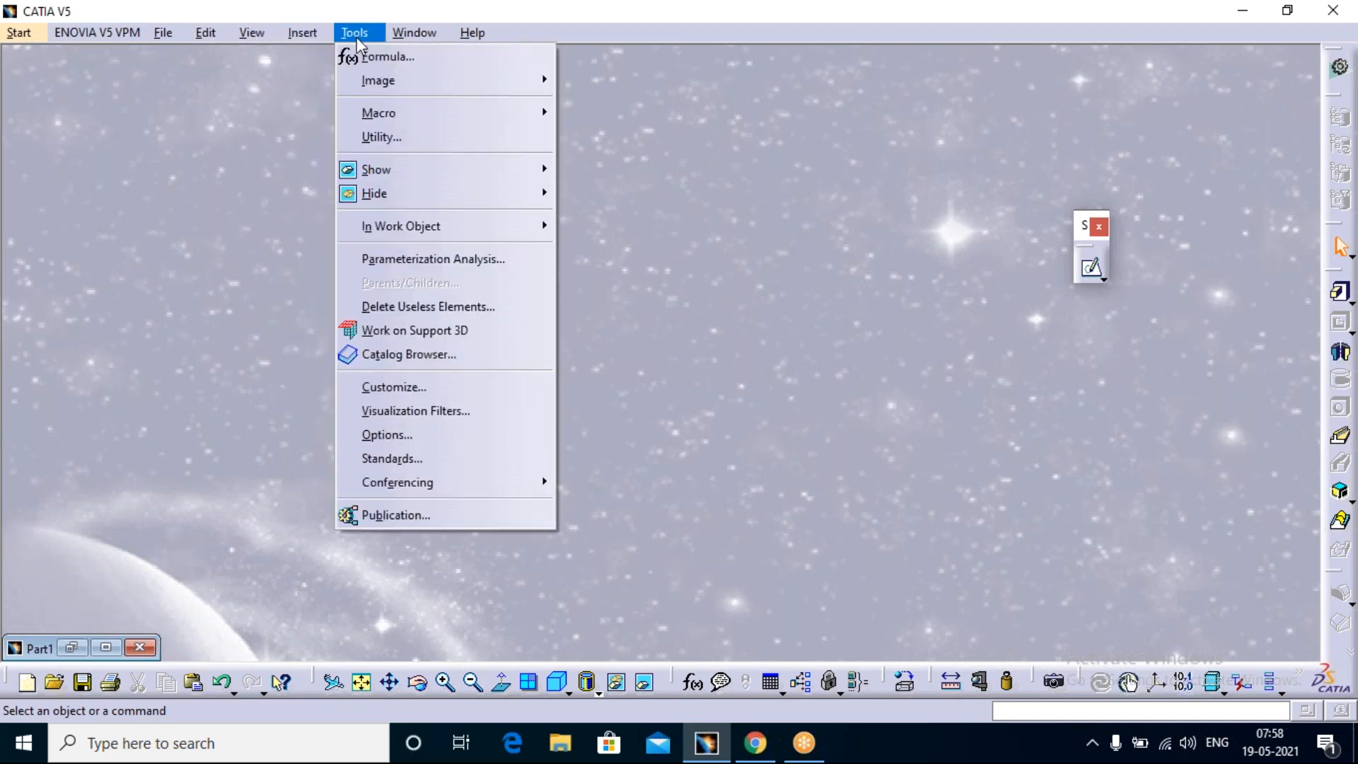
{"action": "left_click", "coordinate": [393, 387]}
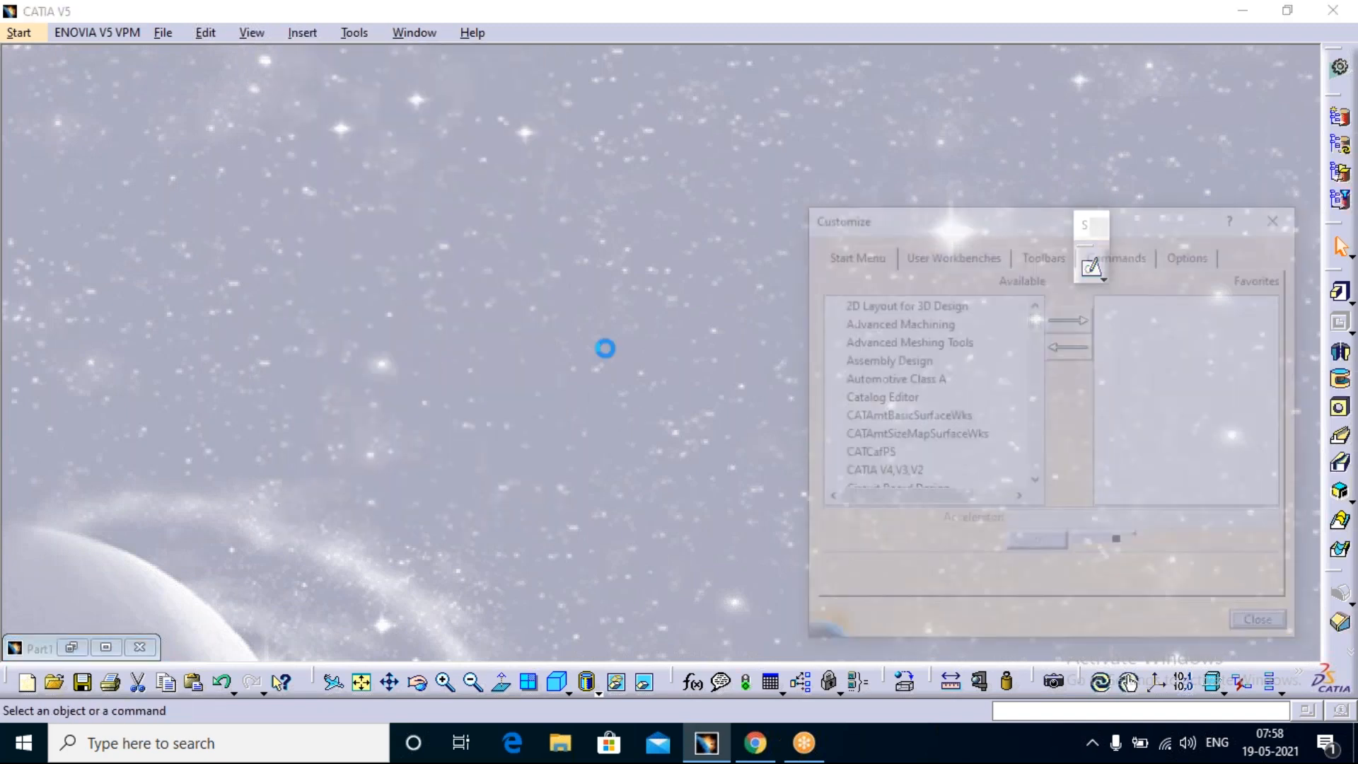
{"action": "left_click", "coordinate": [1126, 302]}
{"action": "left_click", "coordinate": [1085, 521]}
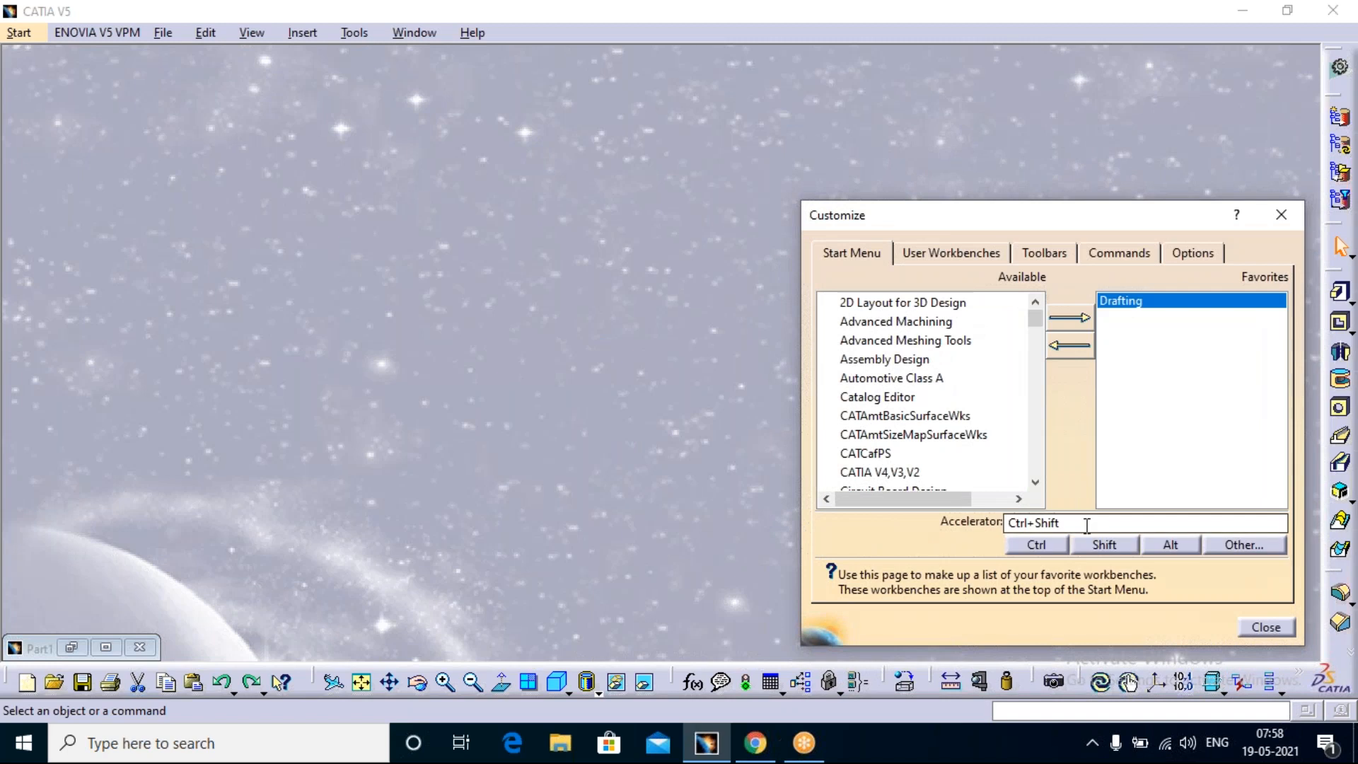
{"action": "type", "text": "="}
{"action": "key", "text": "BackSpace"}
{"action": "key", "text": "BackSpace"}
{"action": "key", "text": "BackSpace"}
{"action": "key", "text": "BackSpace"}
{"action": "key", "text": "BackSpace"}
{"action": "key", "text": "BackSpace"}
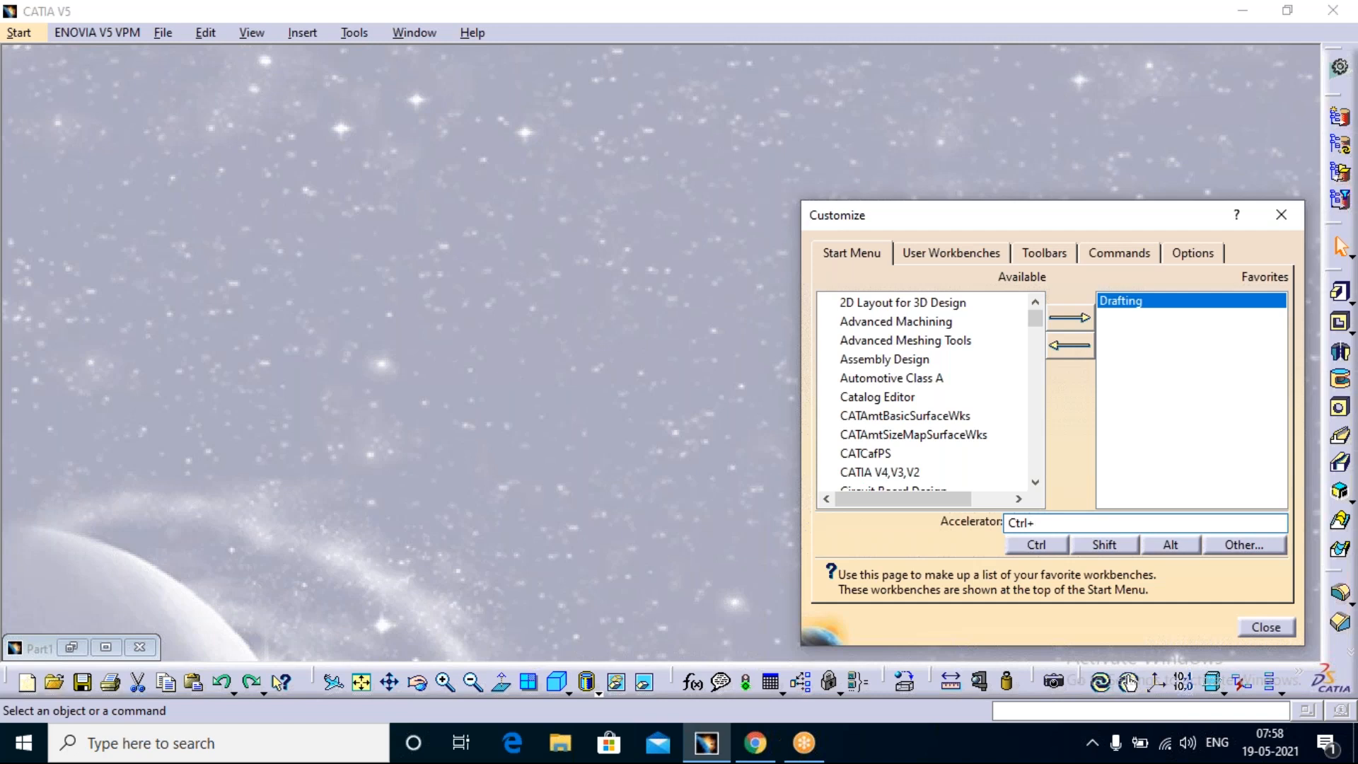
{"action": "type", "text": "111"}
{"action": "key", "text": "BackSpace"}
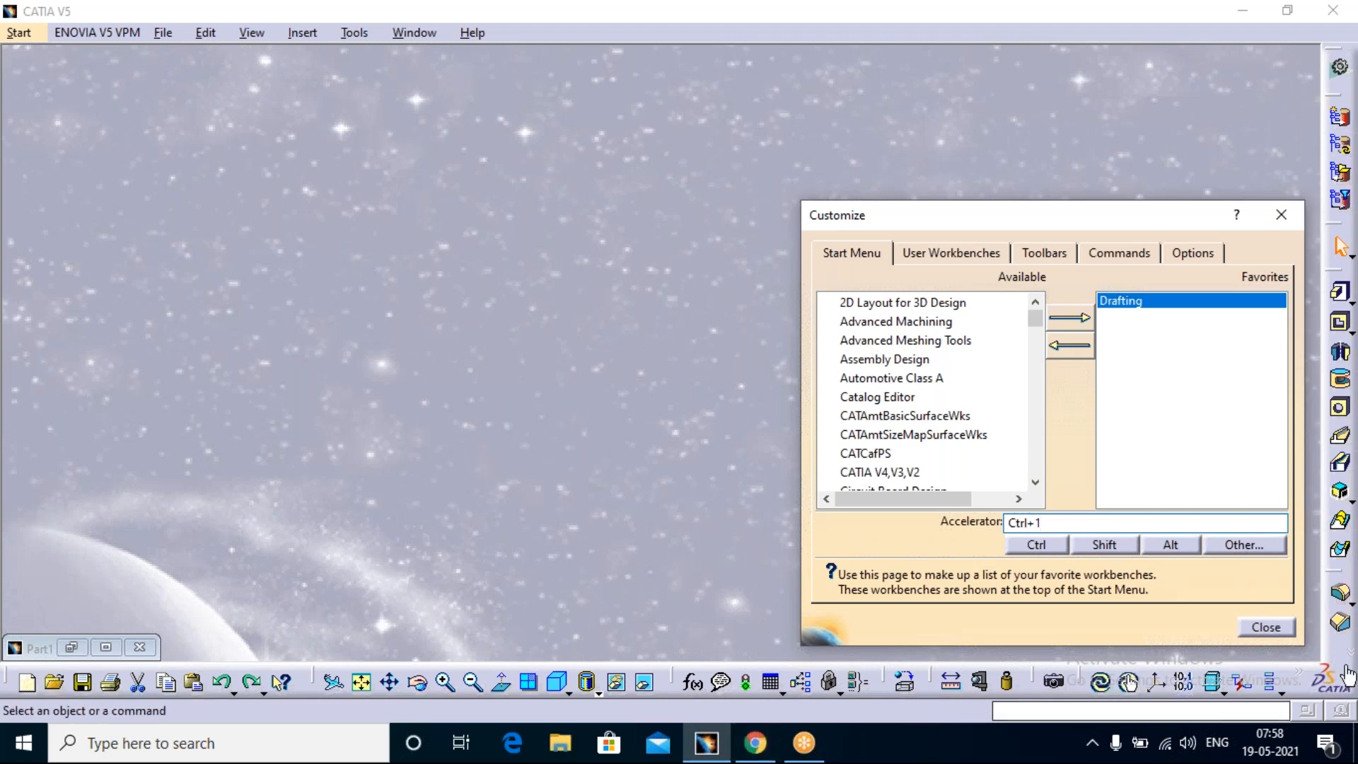
{"action": "left_click", "coordinate": [1266, 627]}
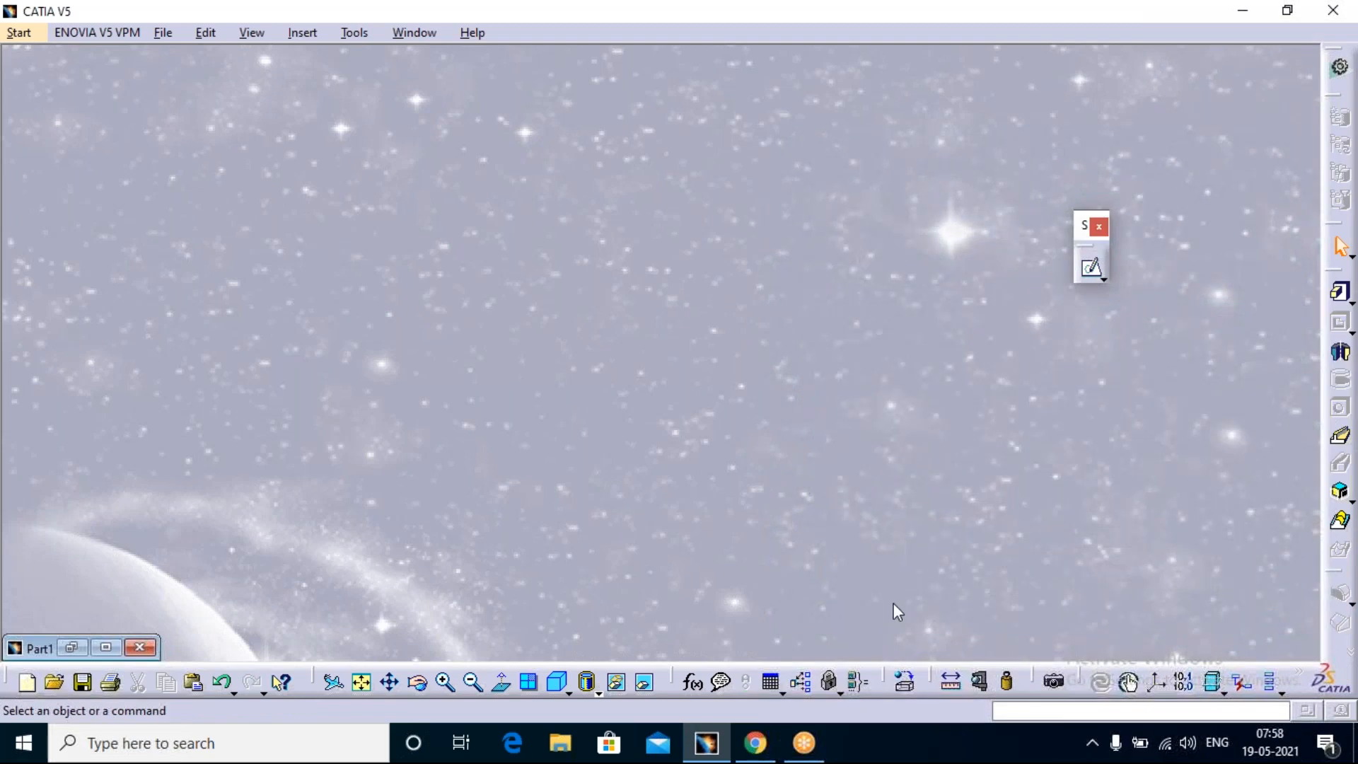
Step: Test the Drafting accelerator by creating a drawing with the empty sheet layout, and close that drawing
{"action": "key", "text": "ctrl+1"}
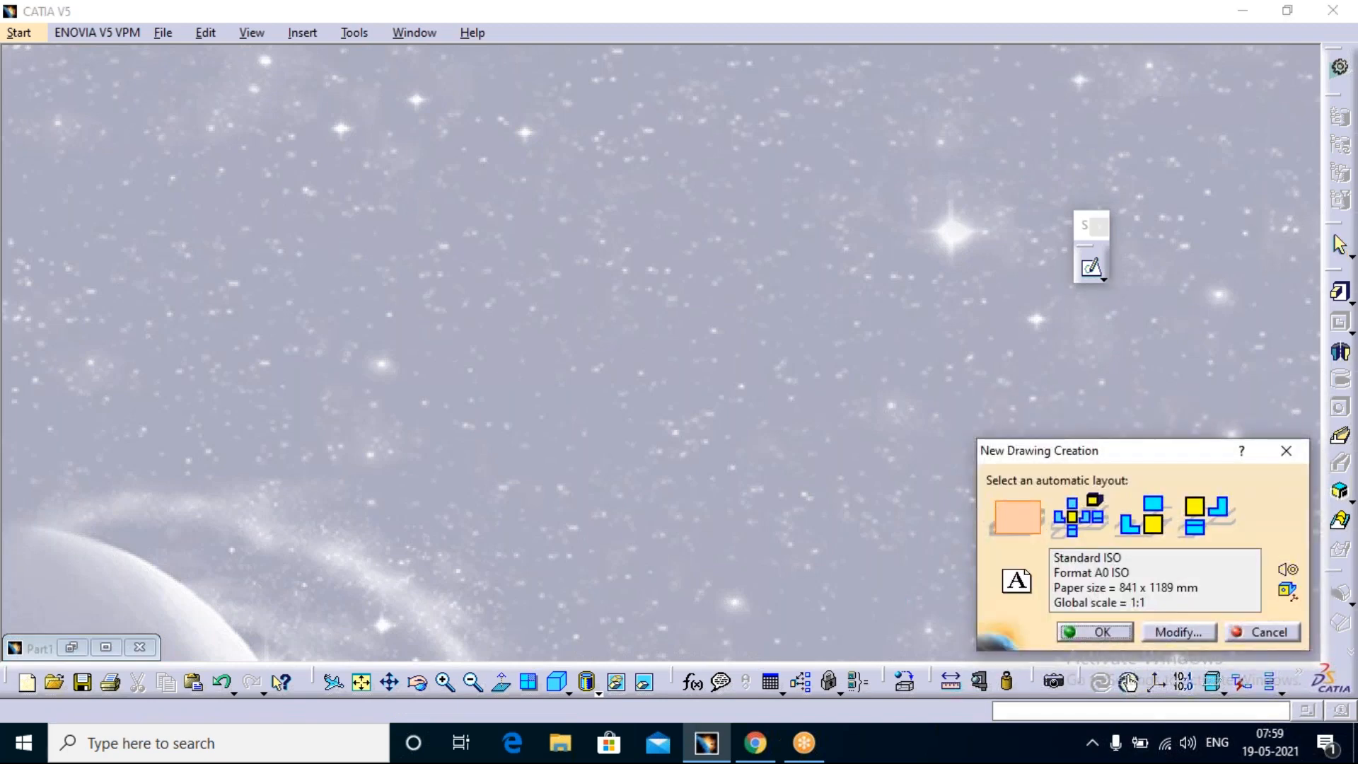
{"action": "left_click", "coordinate": [1022, 516]}
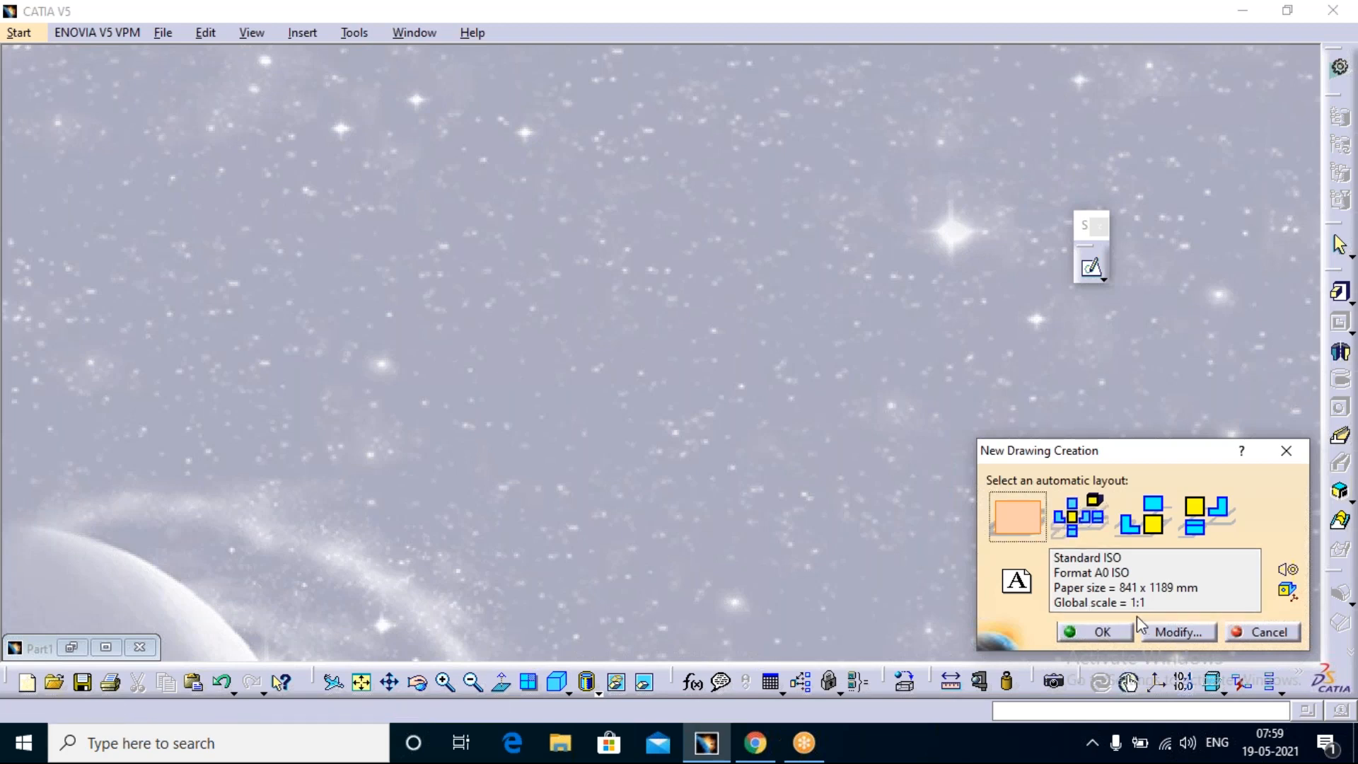
{"action": "left_click", "coordinate": [1111, 634]}
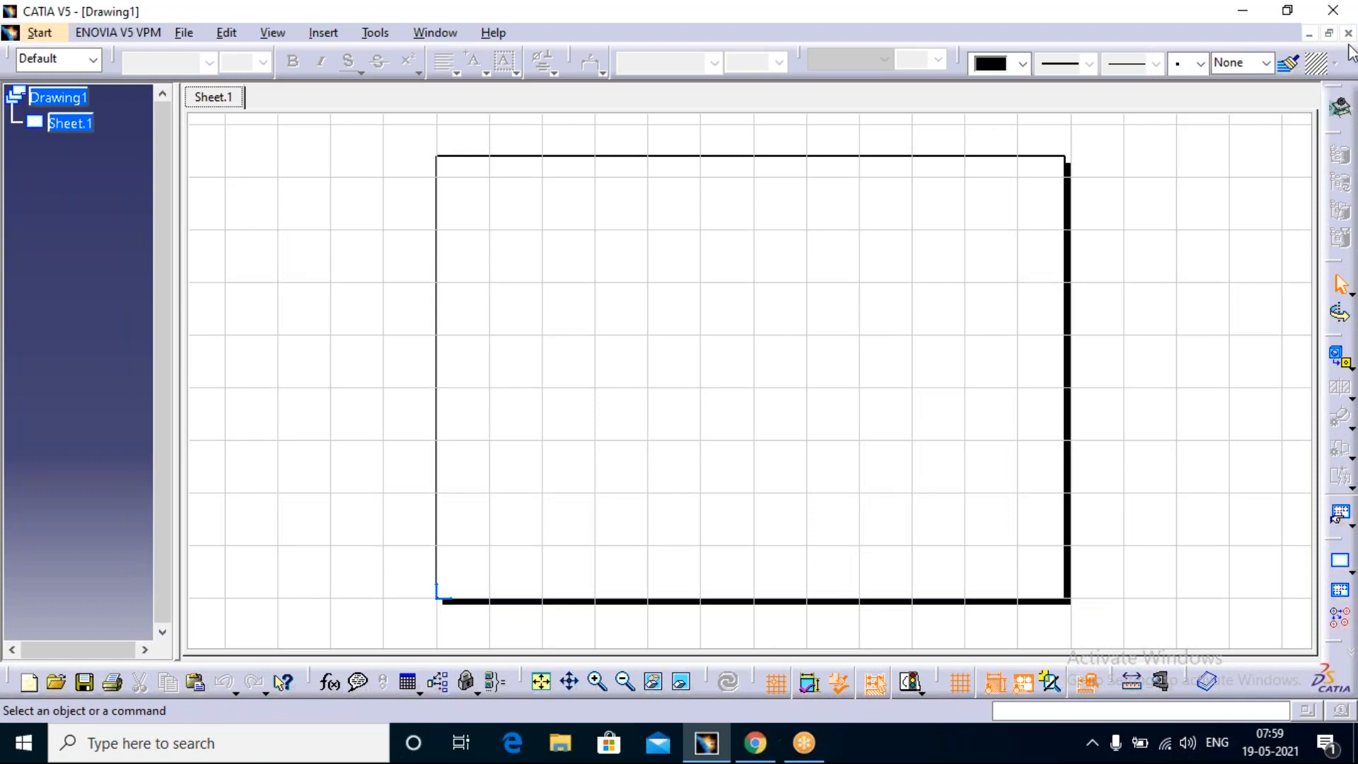
{"action": "left_click", "coordinate": [1348, 33]}
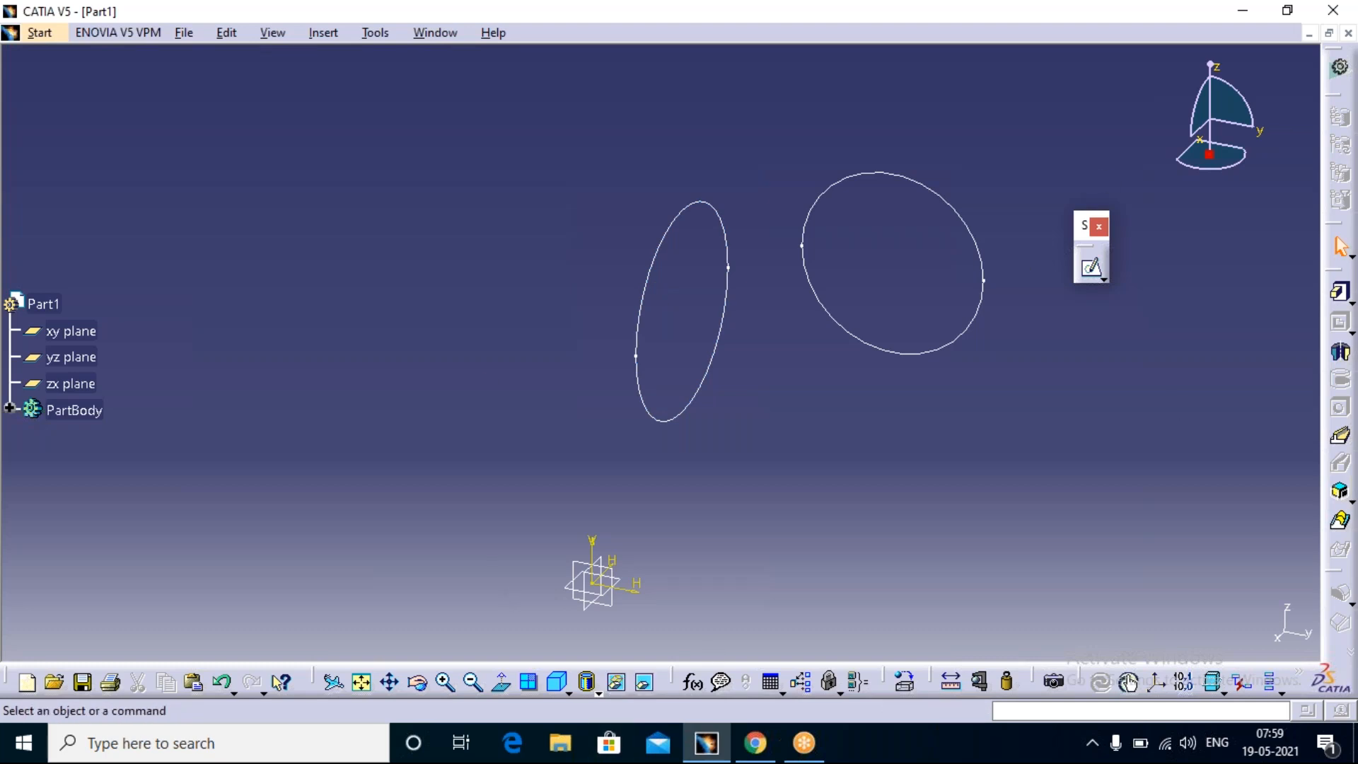
Step: Start a new sketch on the zx plane and expand PartBody in the specification tree to show its sketches
{"action": "left_click", "coordinate": [1094, 273]}
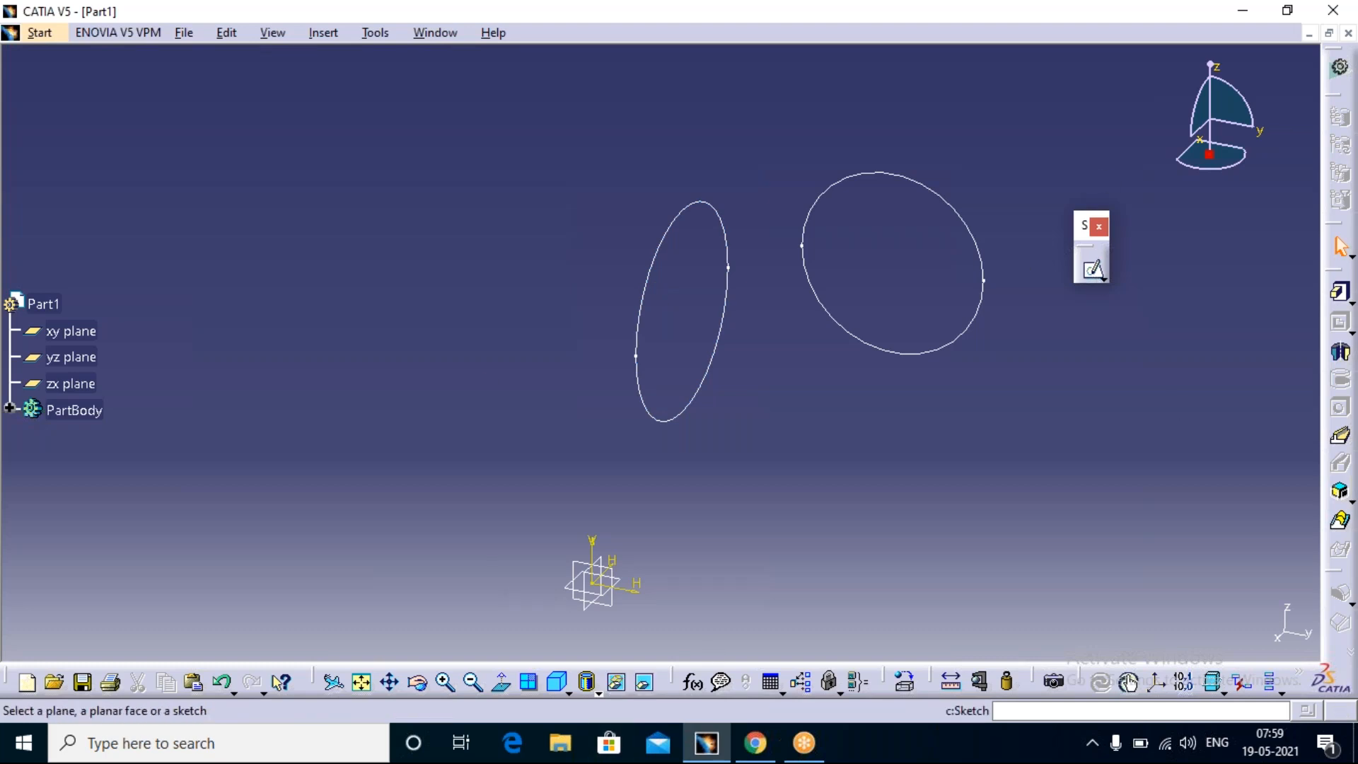
{"action": "left_click", "coordinate": [592, 580]}
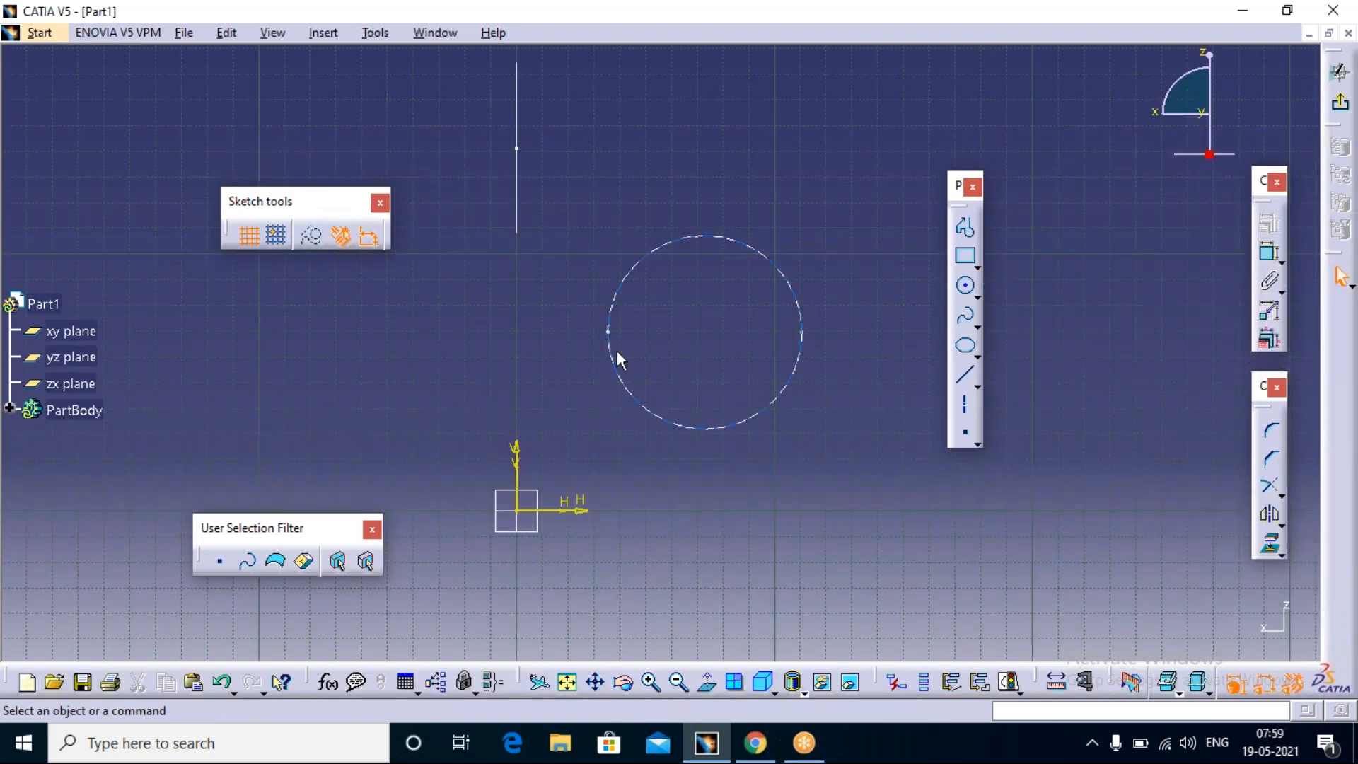
{"action": "mouse_move", "coordinate": [775, 464]}
{"action": "middle_mouse_down"}
{"action": "mouse_move", "coordinate": [595, 361]}
{"action": "mouse_move", "coordinate": [526, 271]}
{"action": "middle_mouse_up"}
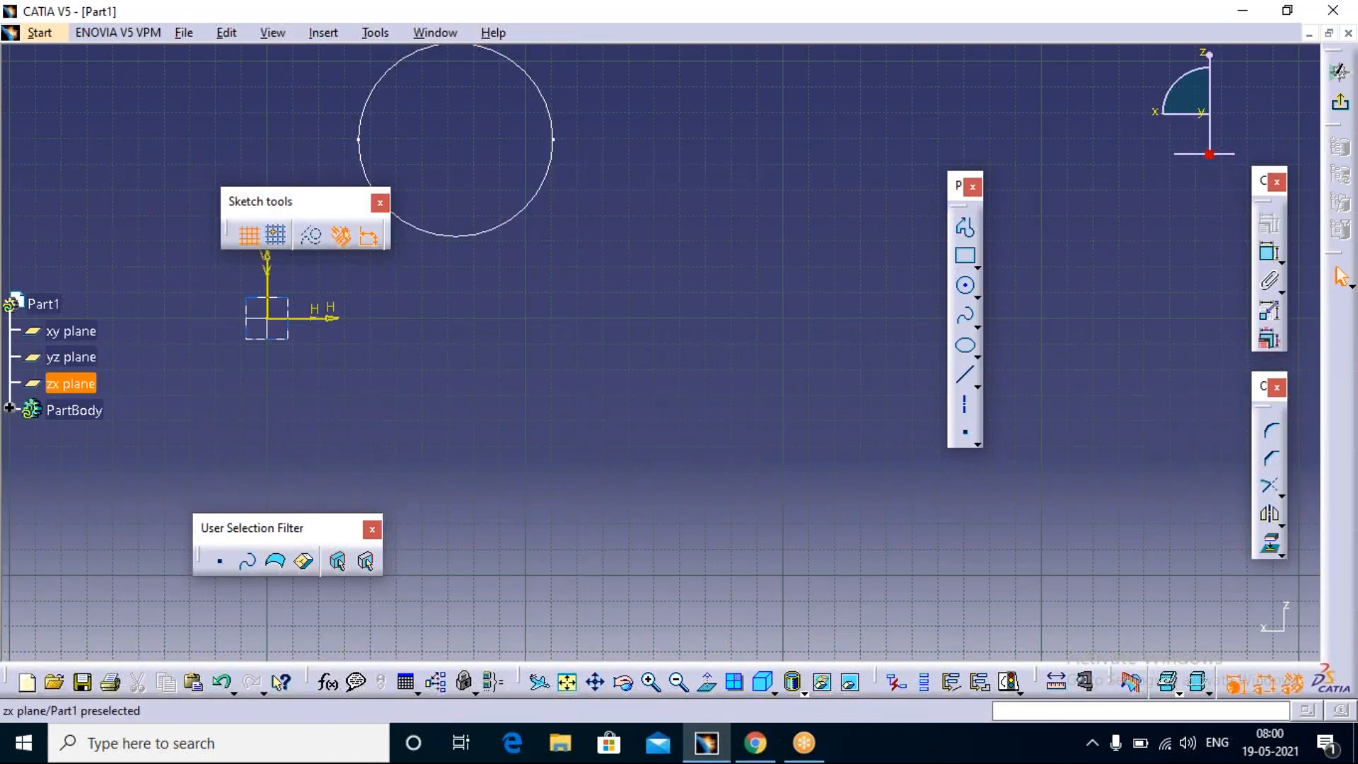
{"action": "left_click", "coordinate": [9, 409]}
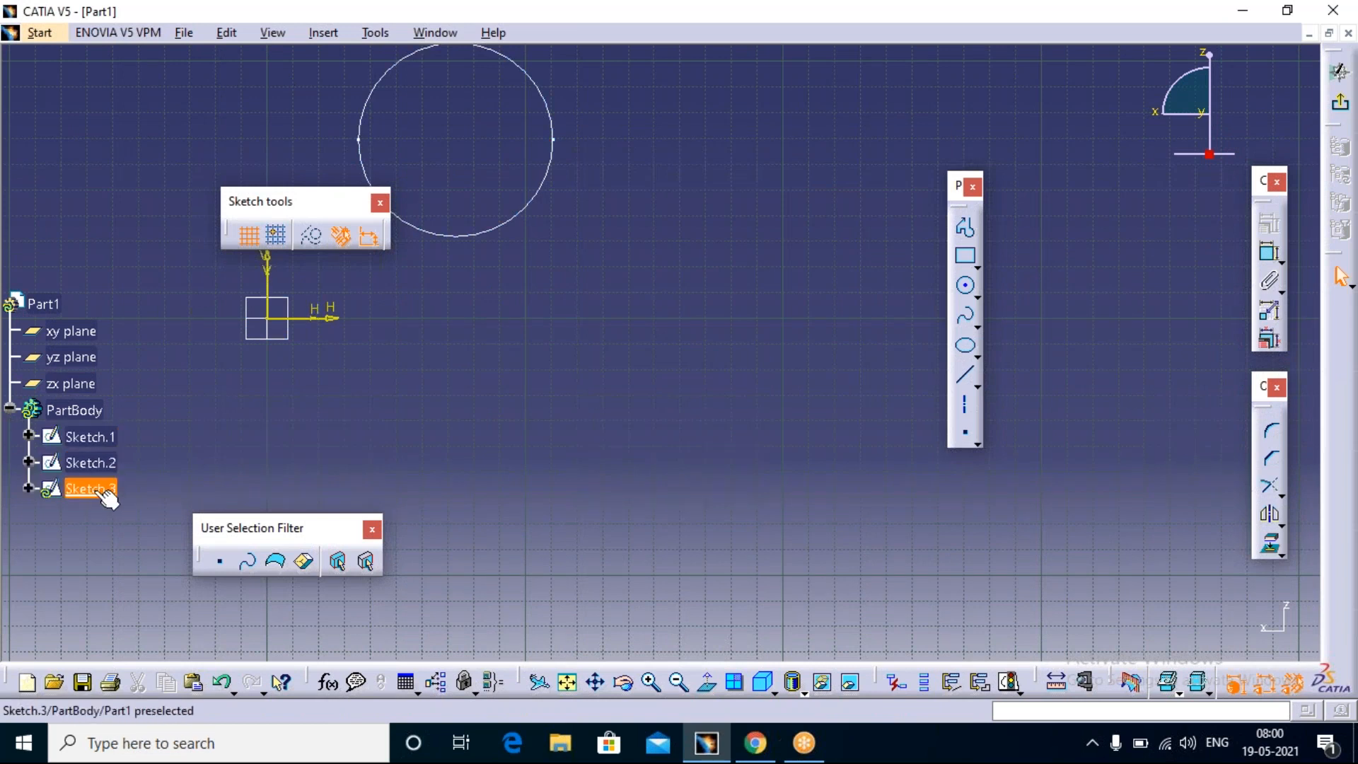
{"action": "scroll", "coordinate": [559, 312], "scroll_direction": "up", "scroll_amount": 2}
{"action": "middle_click_drag", "start_coordinate": [661, 338], "coordinate": [821, 392]}
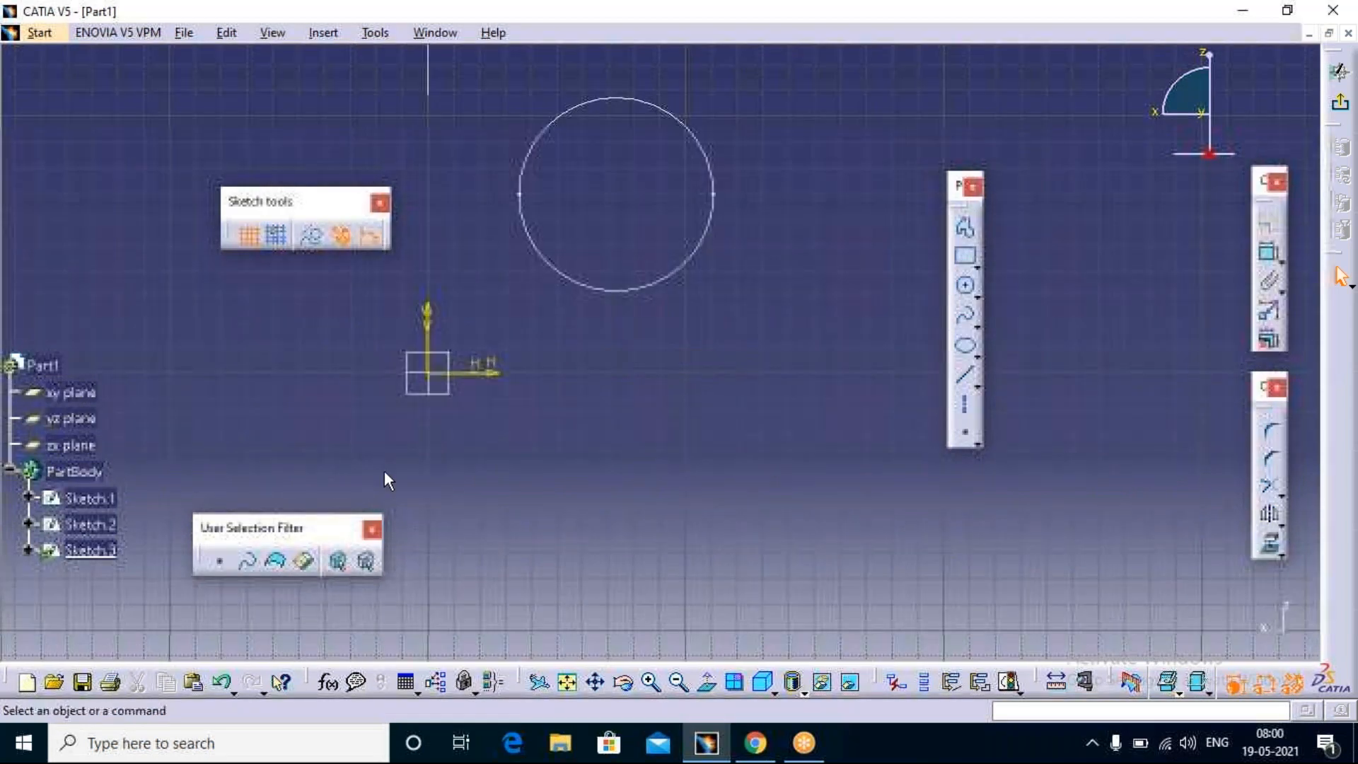
Step: Select the circle of Sketch.1 several times to examine its highlighting in the specification tree, and clear the selection
{"action": "double_click", "coordinate": [710, 225]}
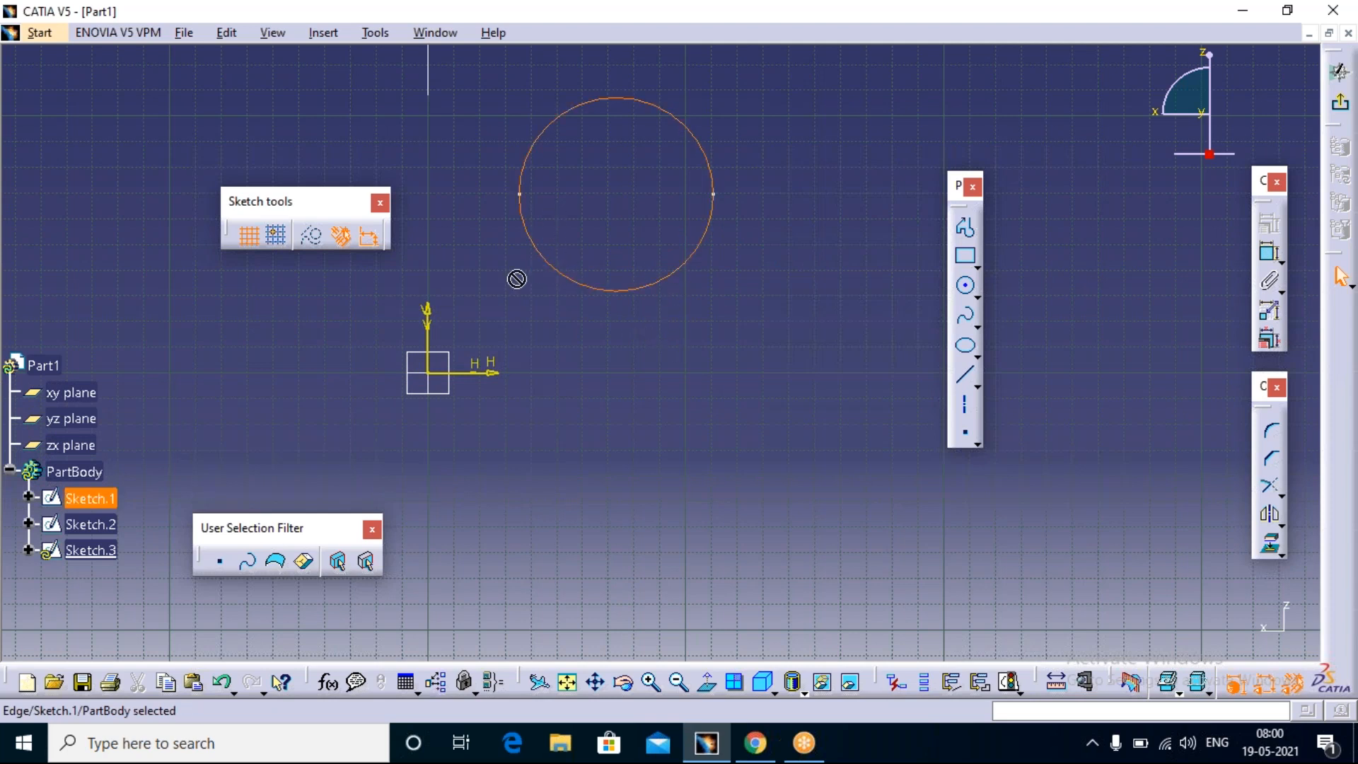
{"action": "left_click", "coordinate": [553, 120]}
{"action": "left_click", "coordinate": [772, 312]}
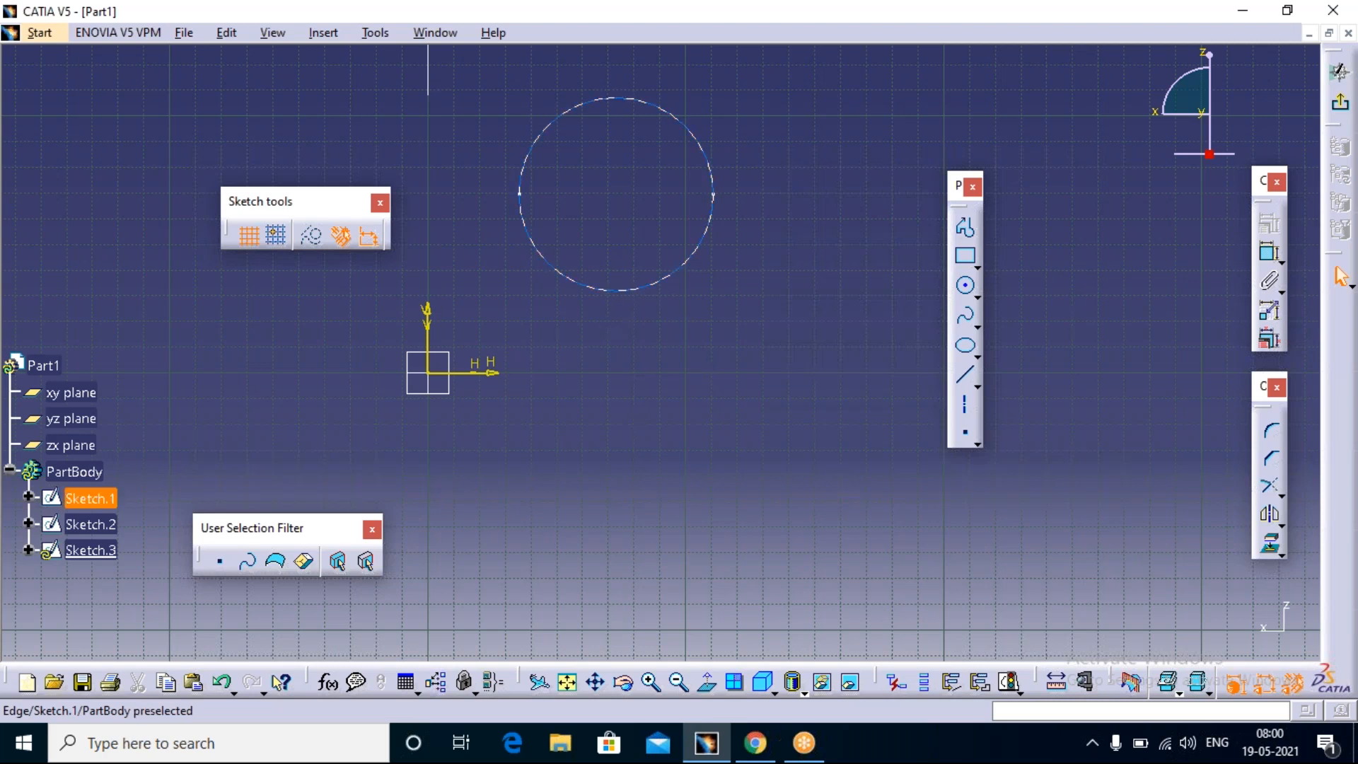
{"action": "left_click", "coordinate": [615, 290]}
{"action": "scroll", "coordinate": [61, 341], "scroll_direction": "down", "scroll_amount": 4}
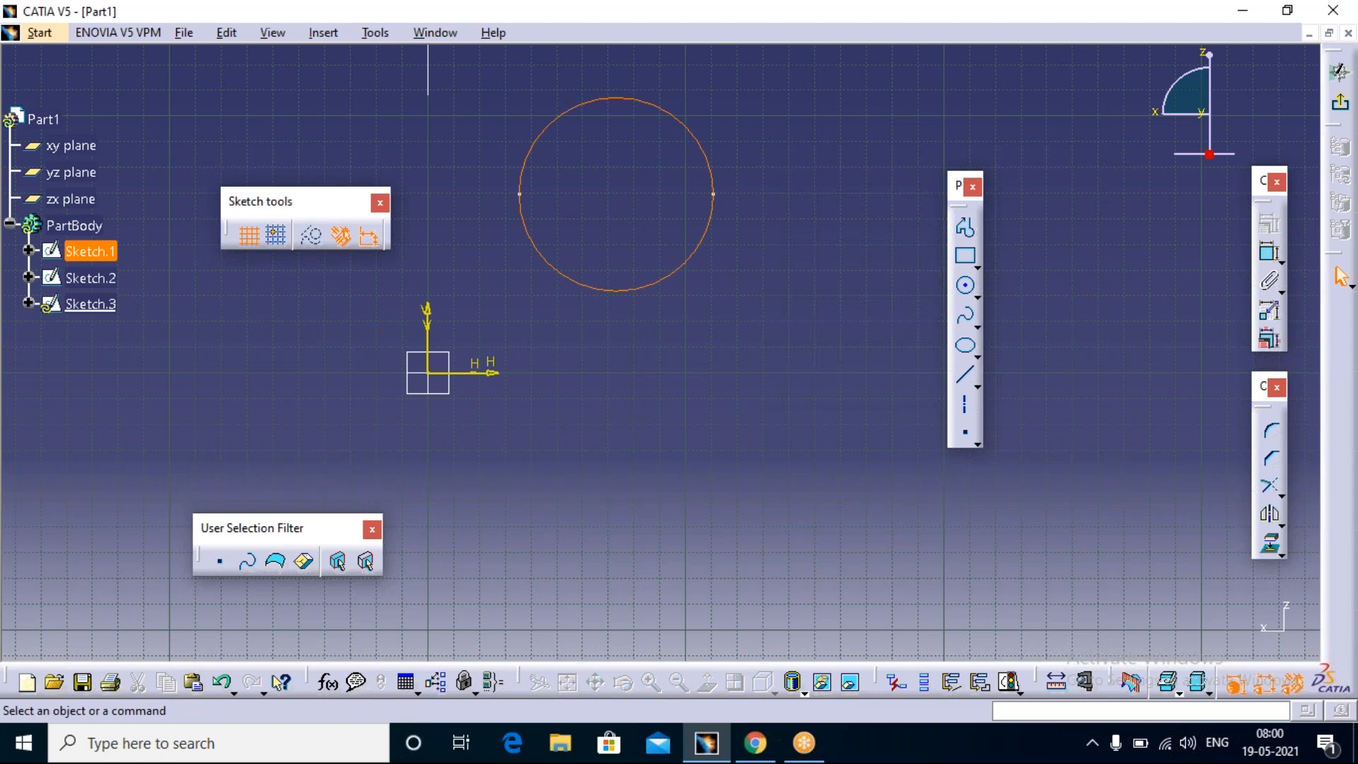
{"action": "left_click", "coordinate": [605, 404]}
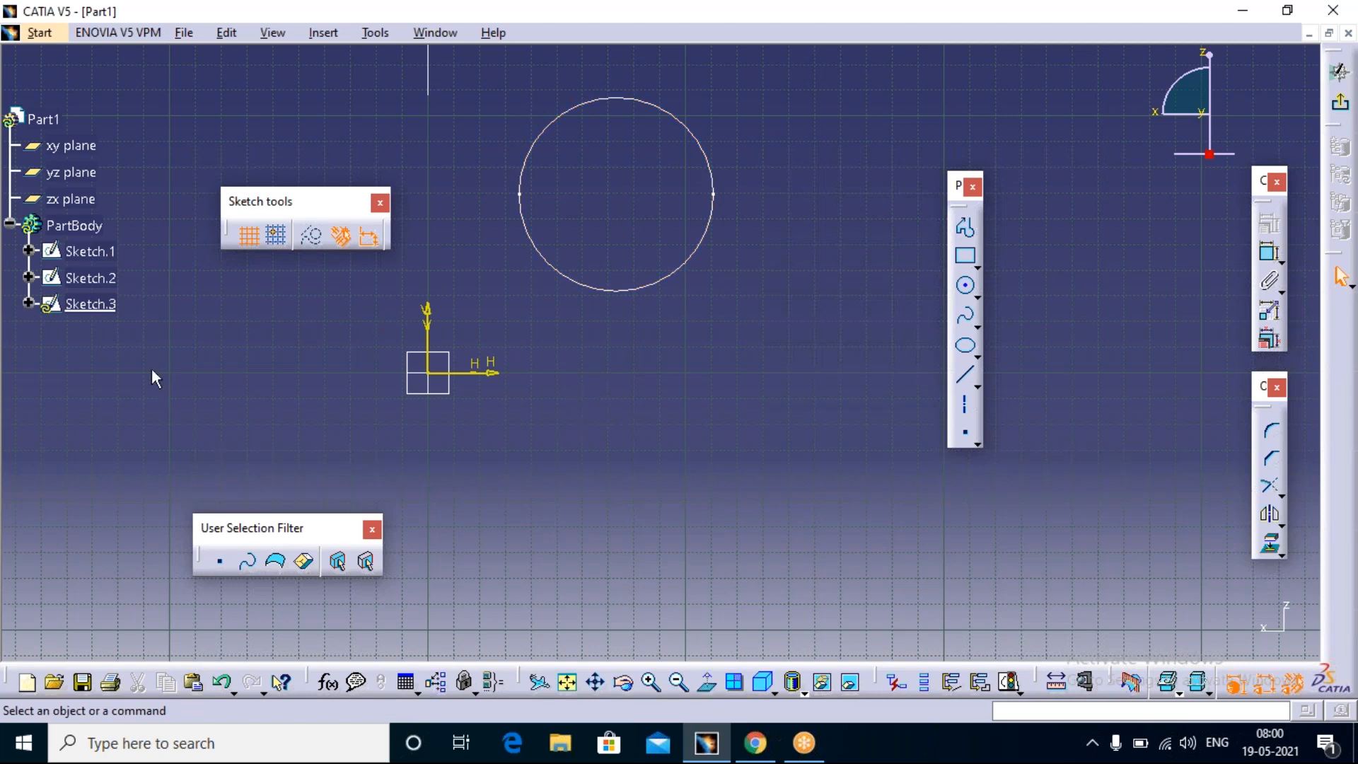
{"action": "left_click", "coordinate": [640, 291]}
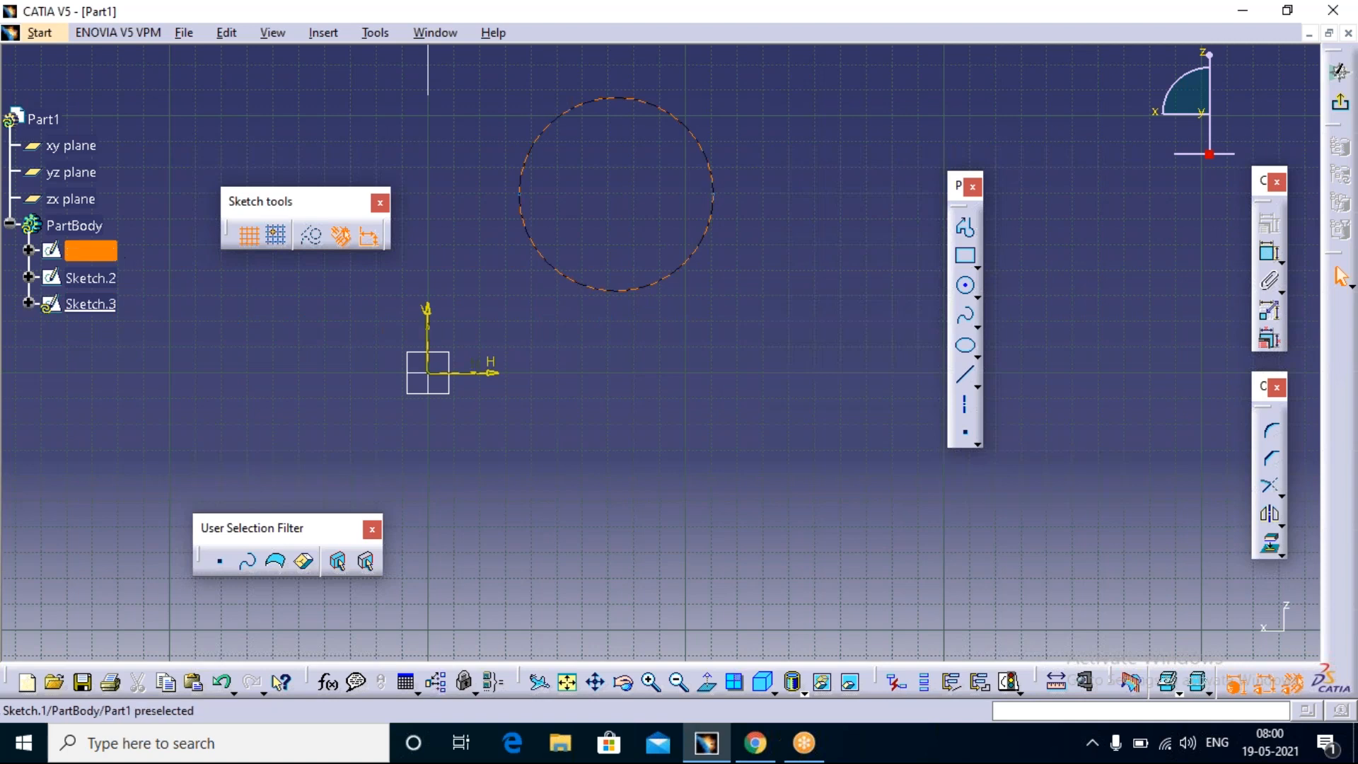
{"action": "key", "text": "Escape"}
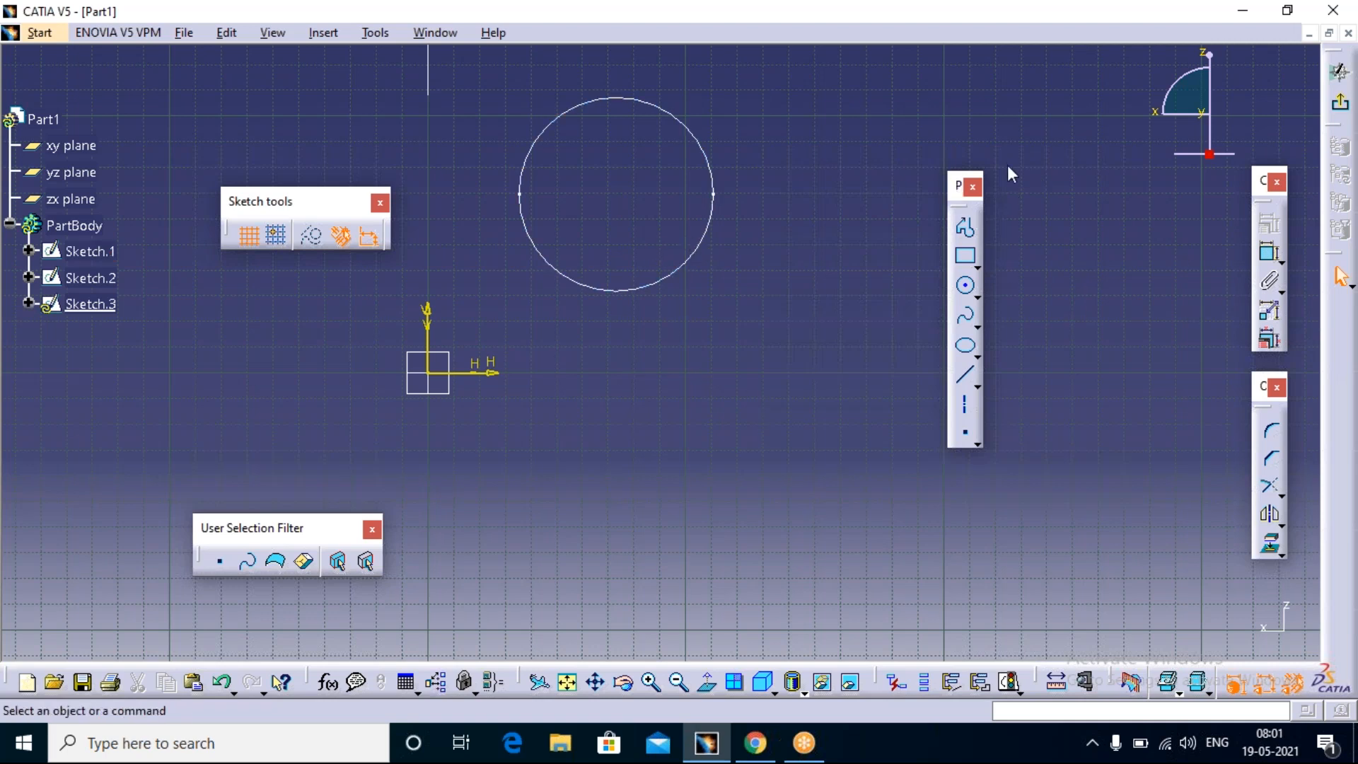
Step: Dock the floating Profile toolbar in the vertical toolbar area at the window's edge
{"action": "left_click_drag", "start_coordinate": [1008, 168], "coordinate": [1008, 168]}
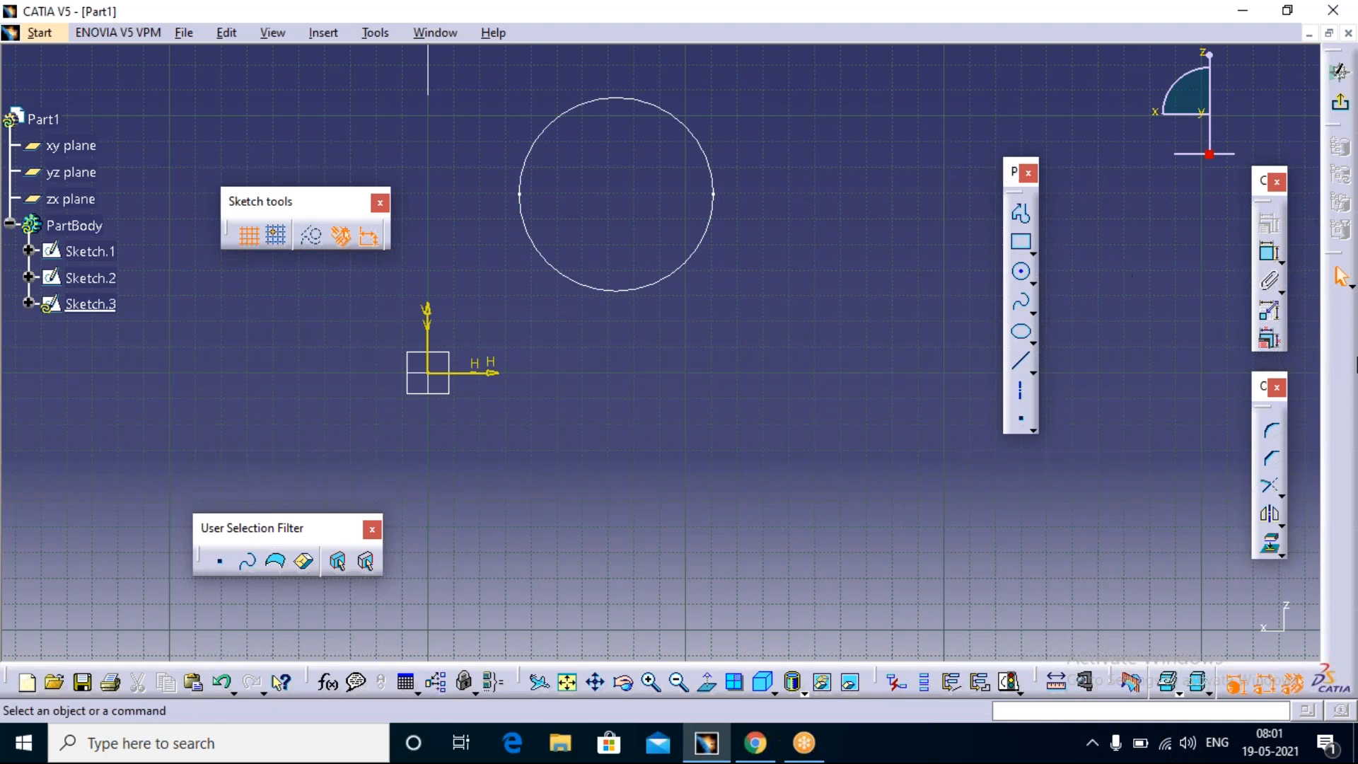
{"action": "left_click_drag", "start_coordinate": [1332, 304], "coordinate": [1332, 306]}
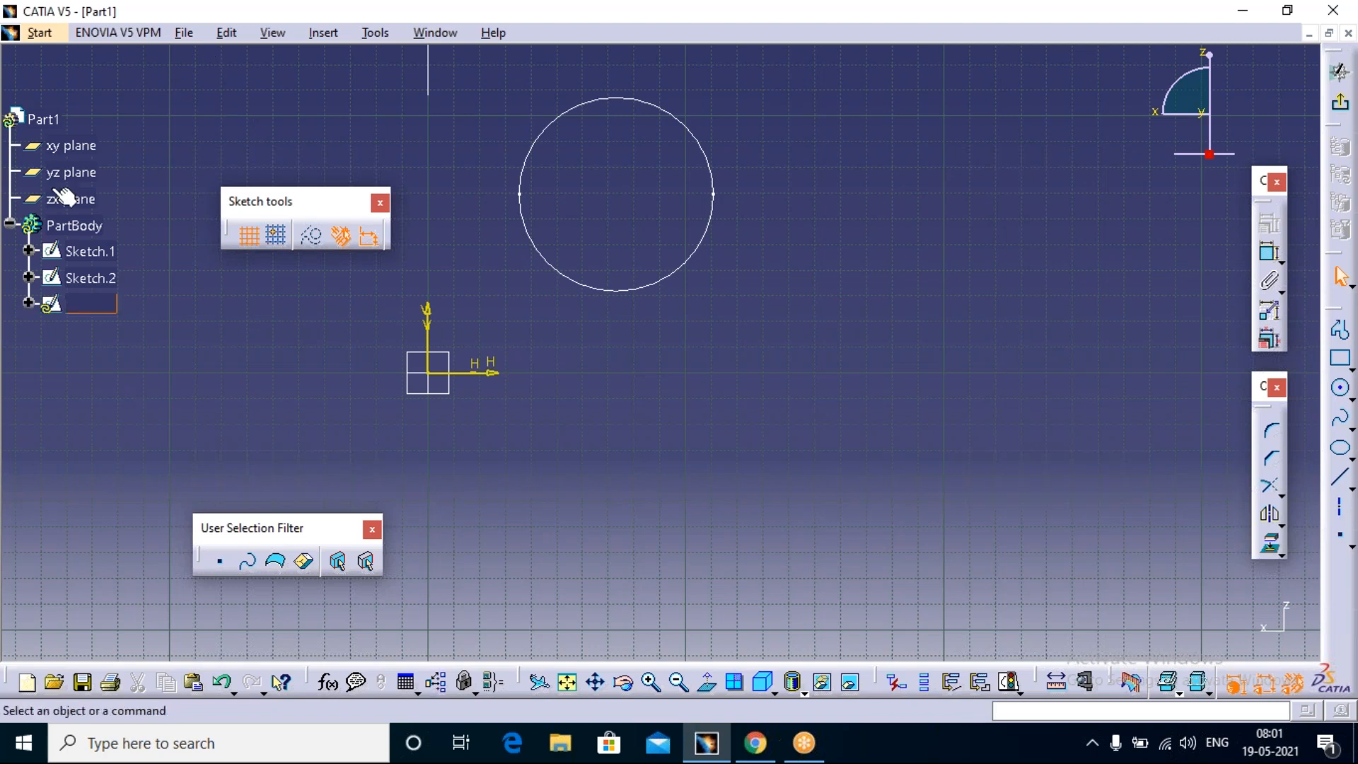
Step: Open the Options dialog and review the general Display settings for tree appearance, tree manipulation and navigation
{"action": "left_click", "coordinate": [374, 35]}
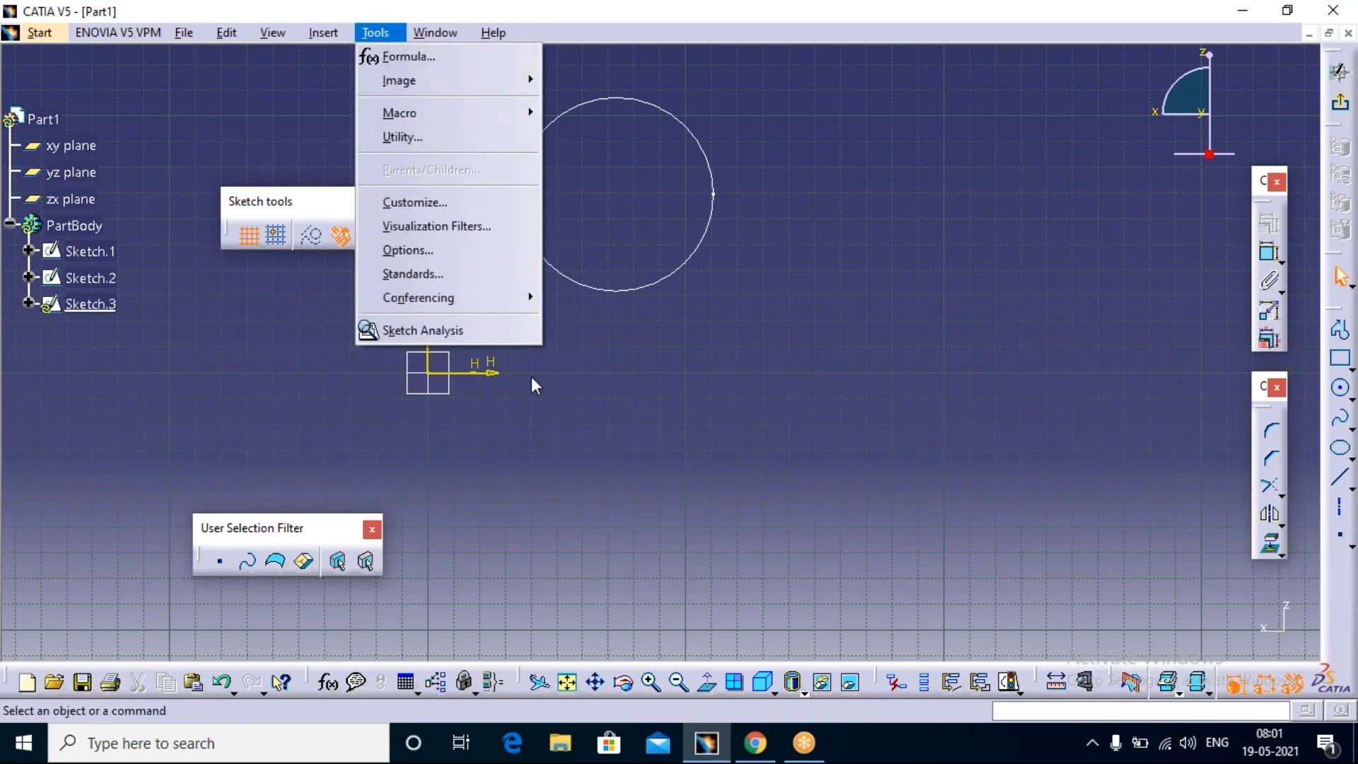
{"action": "left_click", "coordinate": [472, 252]}
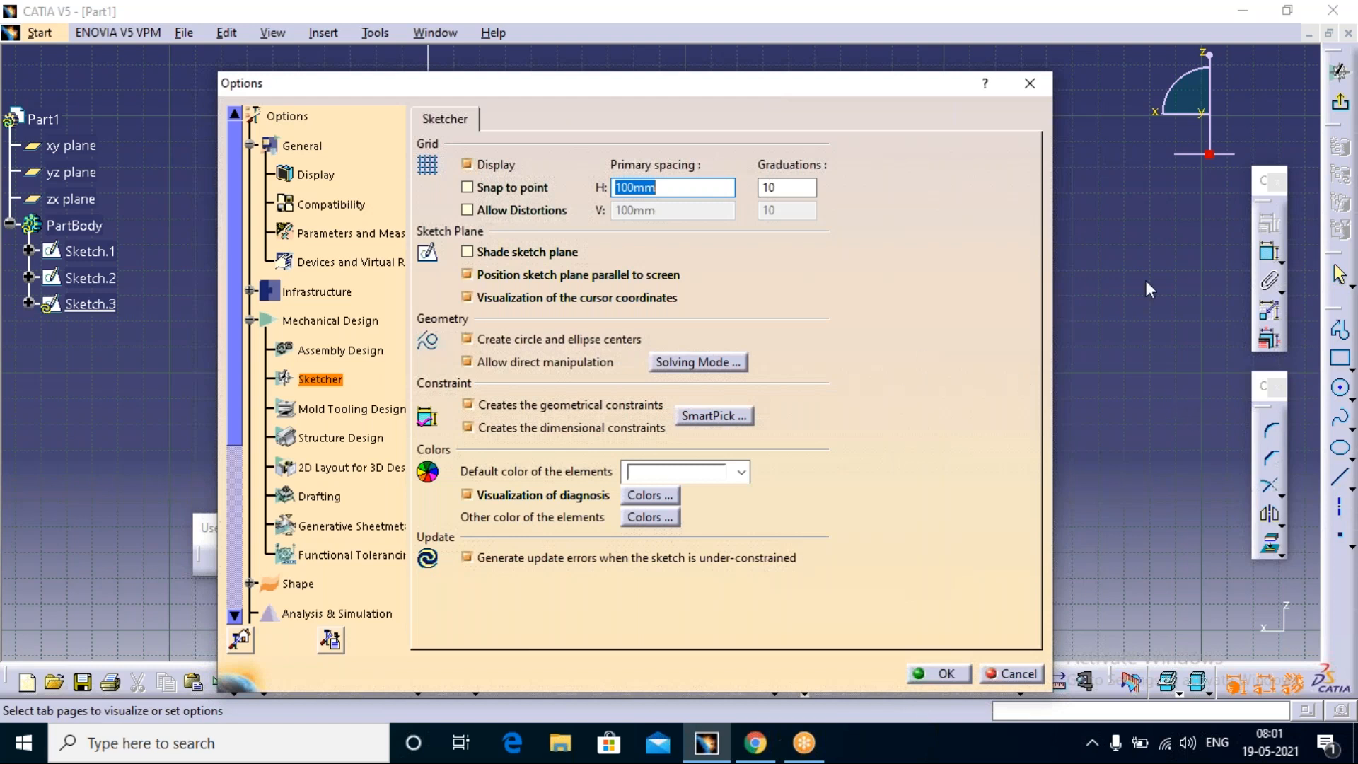
{"action": "left_click", "coordinate": [316, 174]}
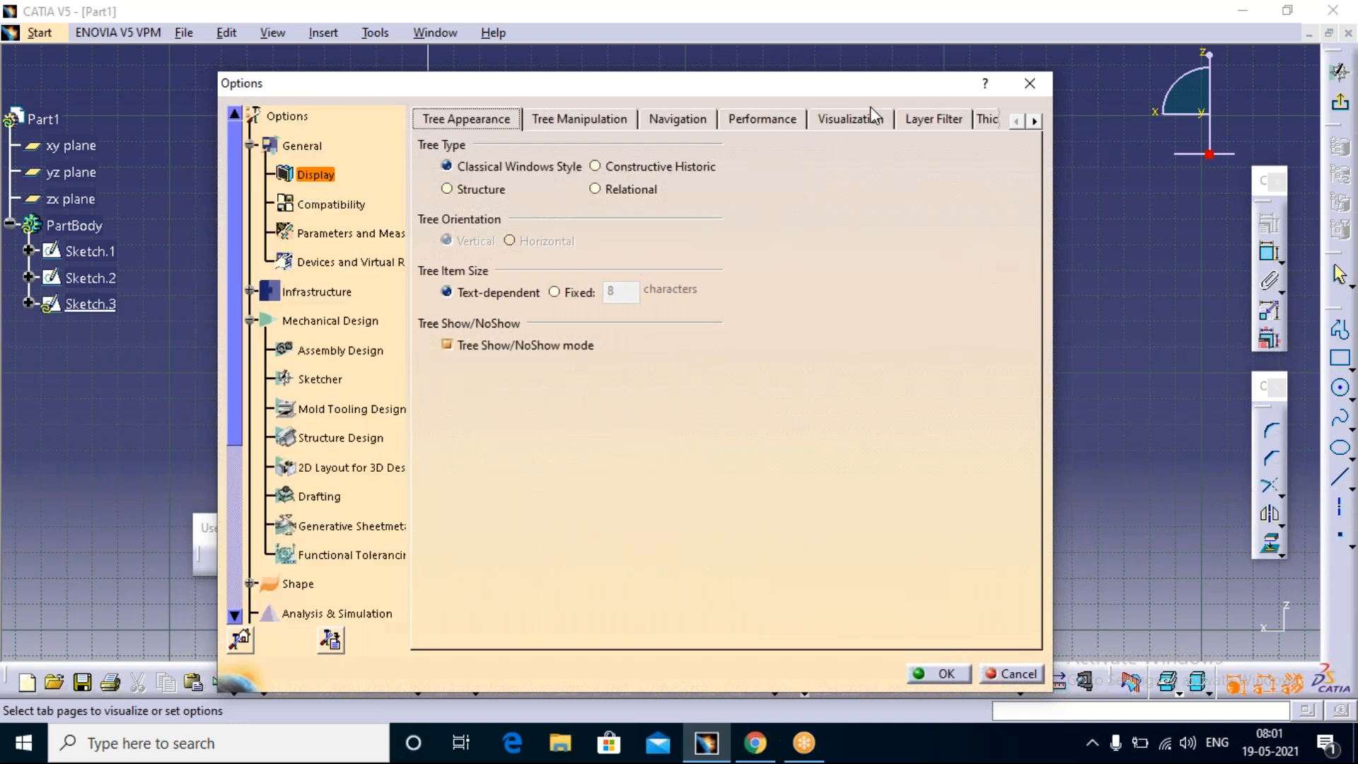
{"action": "left_click", "coordinate": [605, 115]}
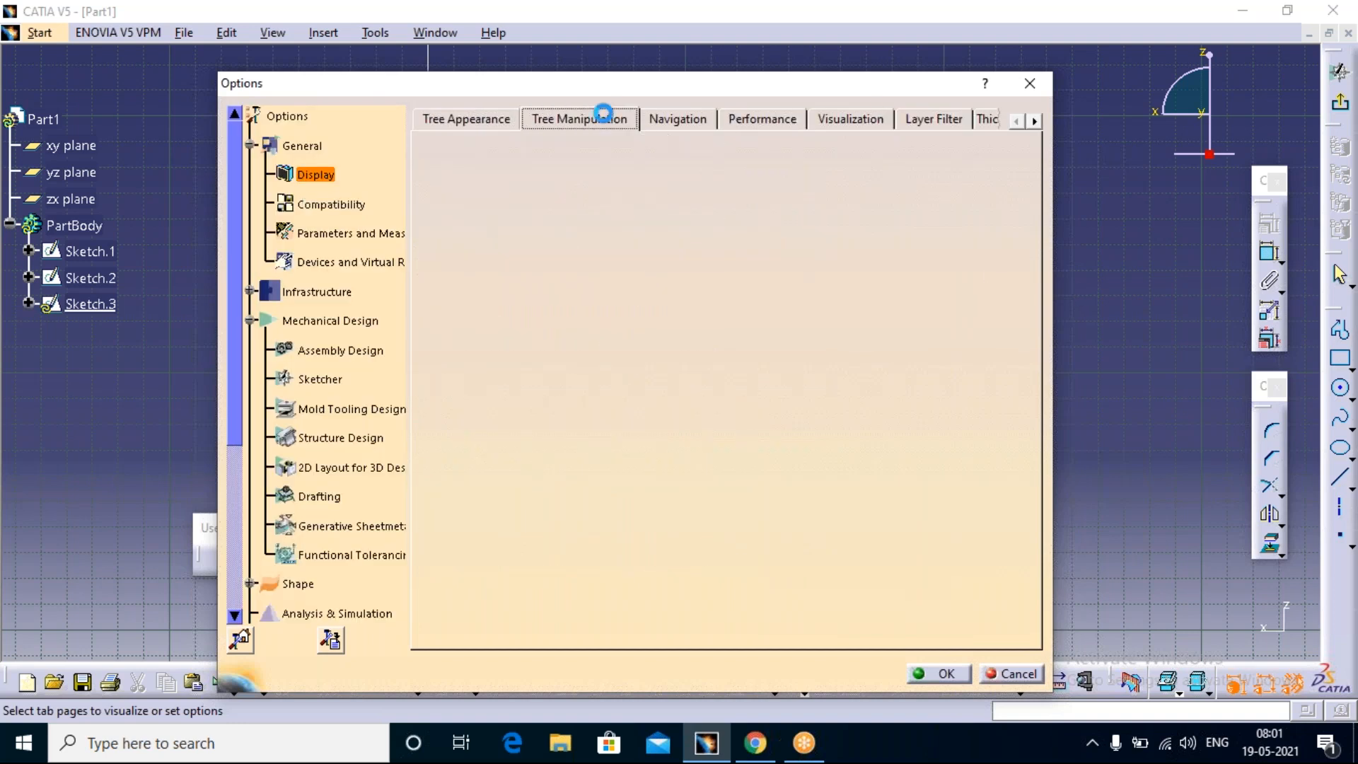
{"action": "left_click", "coordinate": [692, 124]}
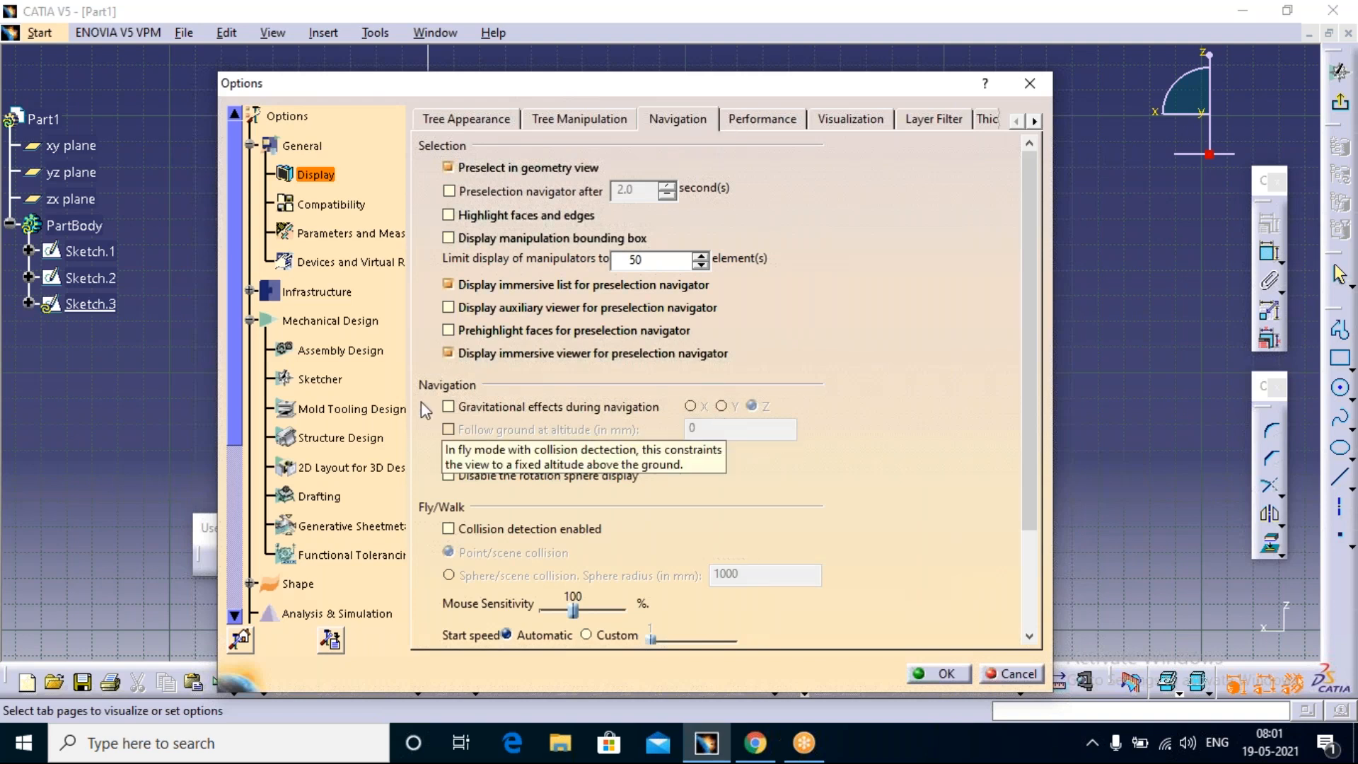
Step: Turn off generating update errors for under-constrained sketches in the Sketcher options
{"action": "left_click", "coordinate": [336, 382]}
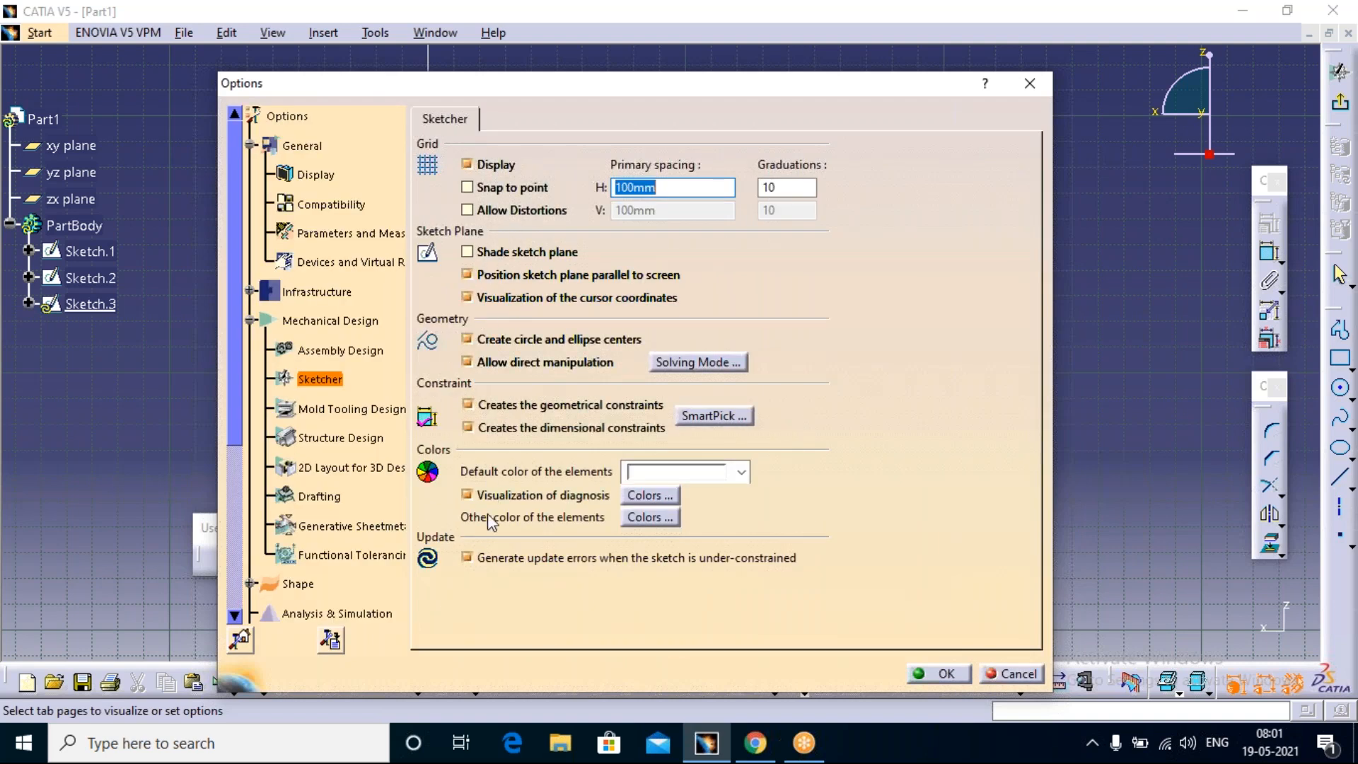
{"action": "left_click", "coordinate": [468, 557]}
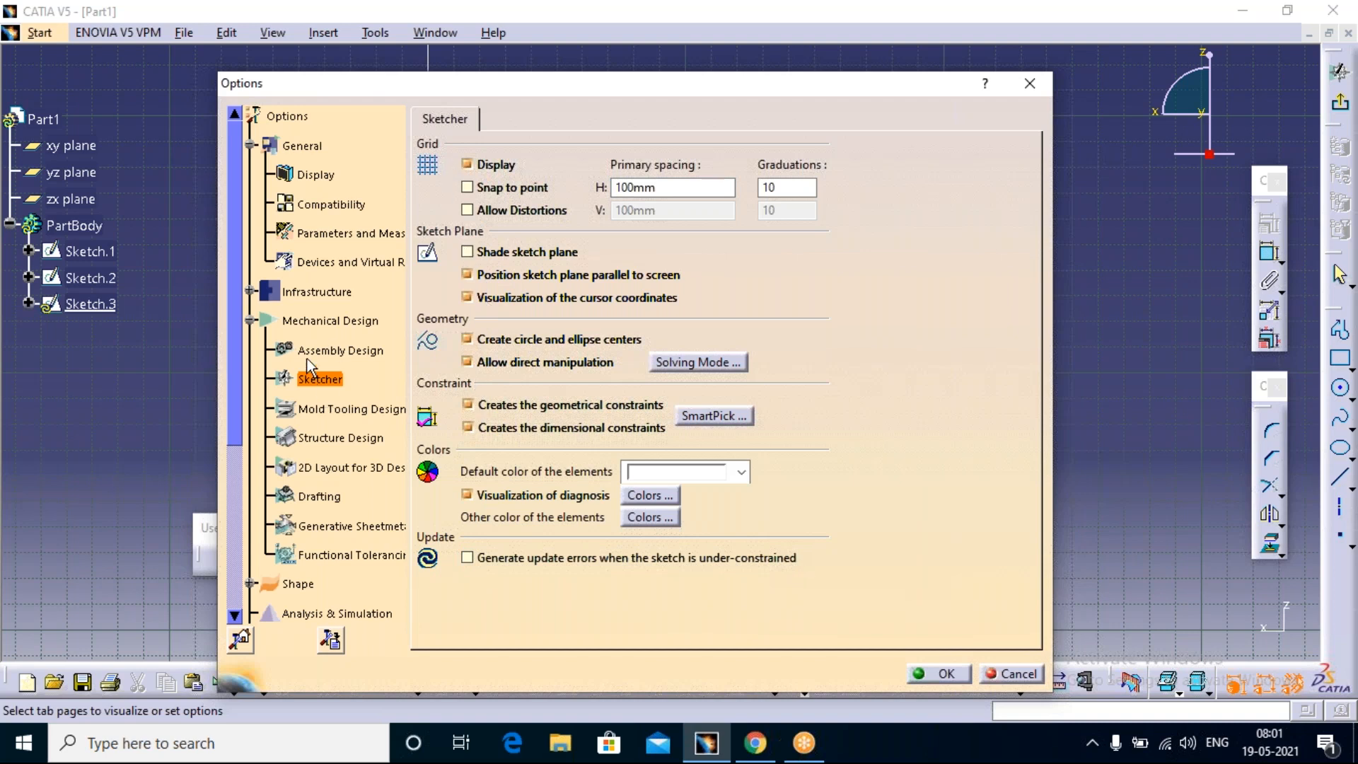
{"action": "left_click", "coordinate": [250, 292]}
{"action": "left_click", "coordinate": [250, 291]}
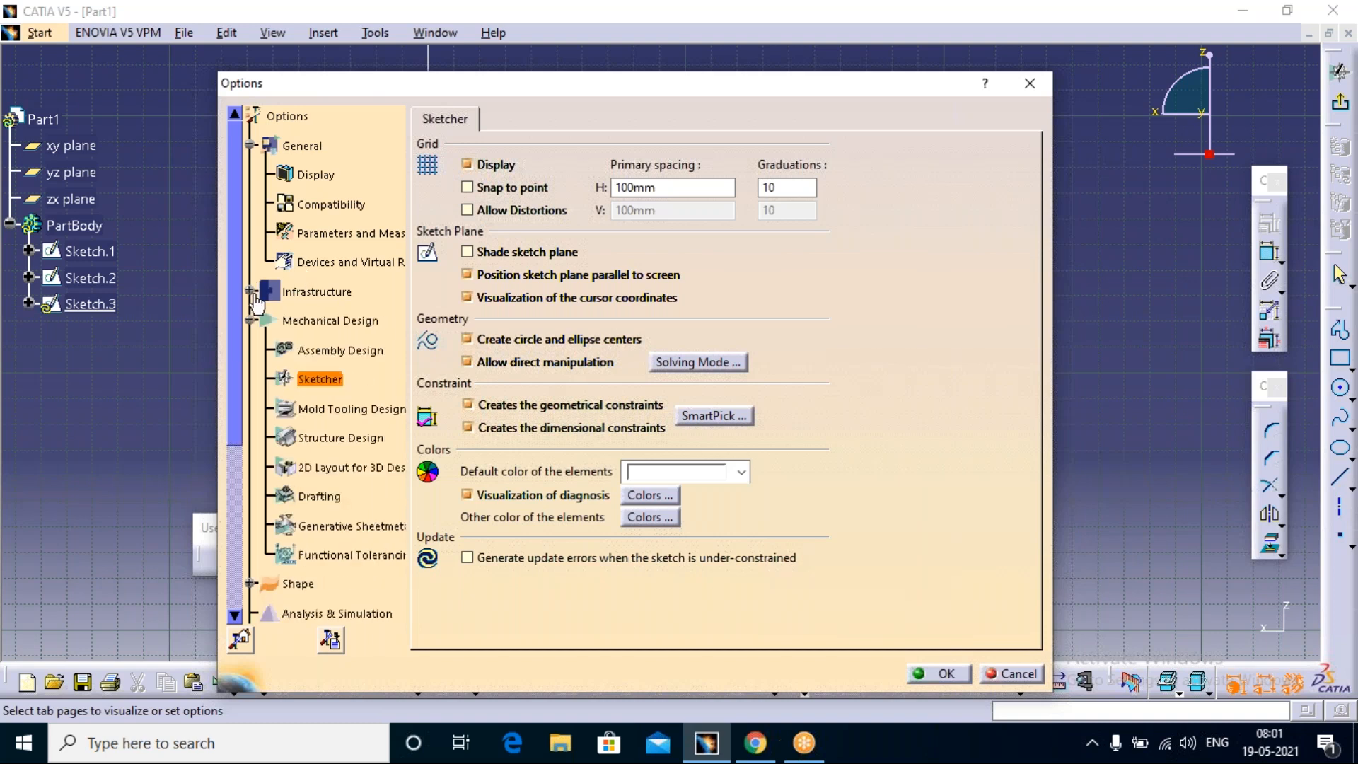
Step: Review the Display performance settings through to the picking options, and close the Options dialog without applying anything
{"action": "left_click", "coordinate": [316, 174]}
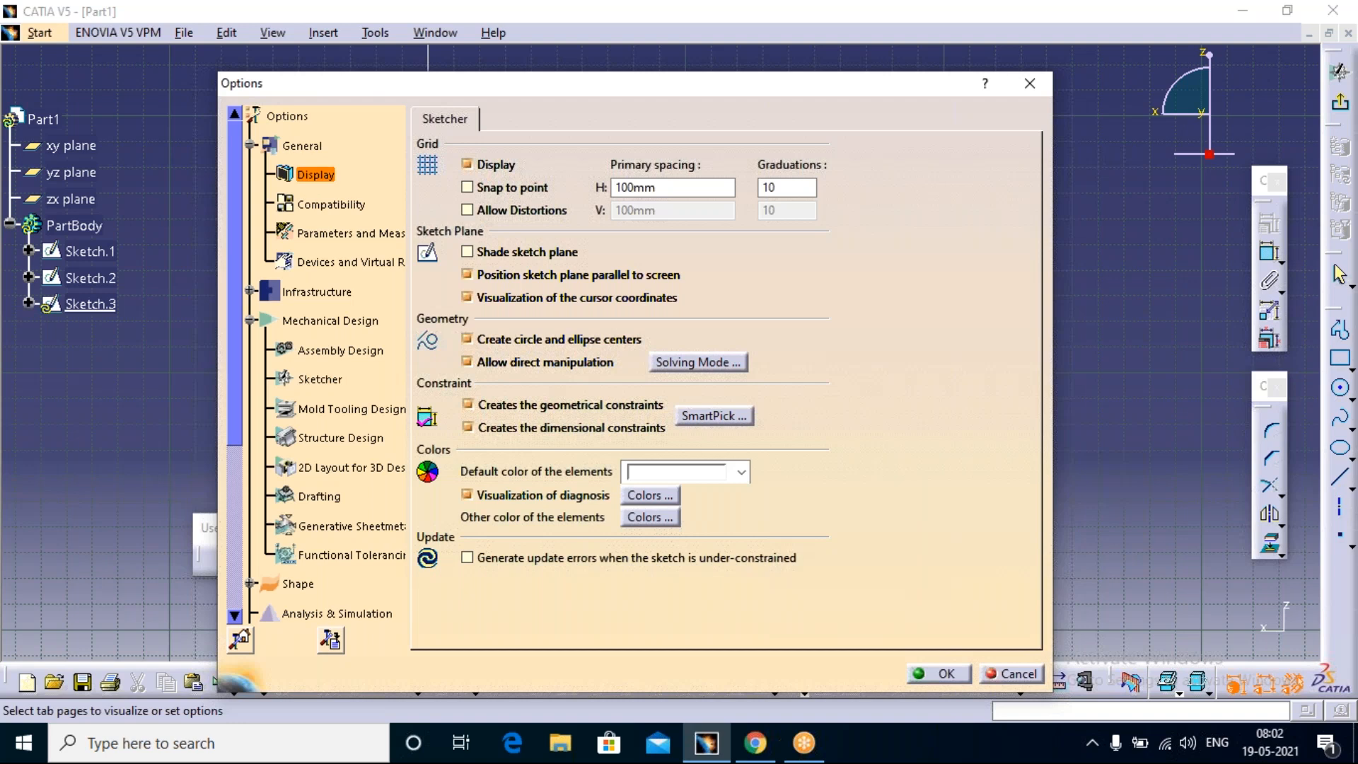
{"action": "left_click", "coordinate": [767, 121]}
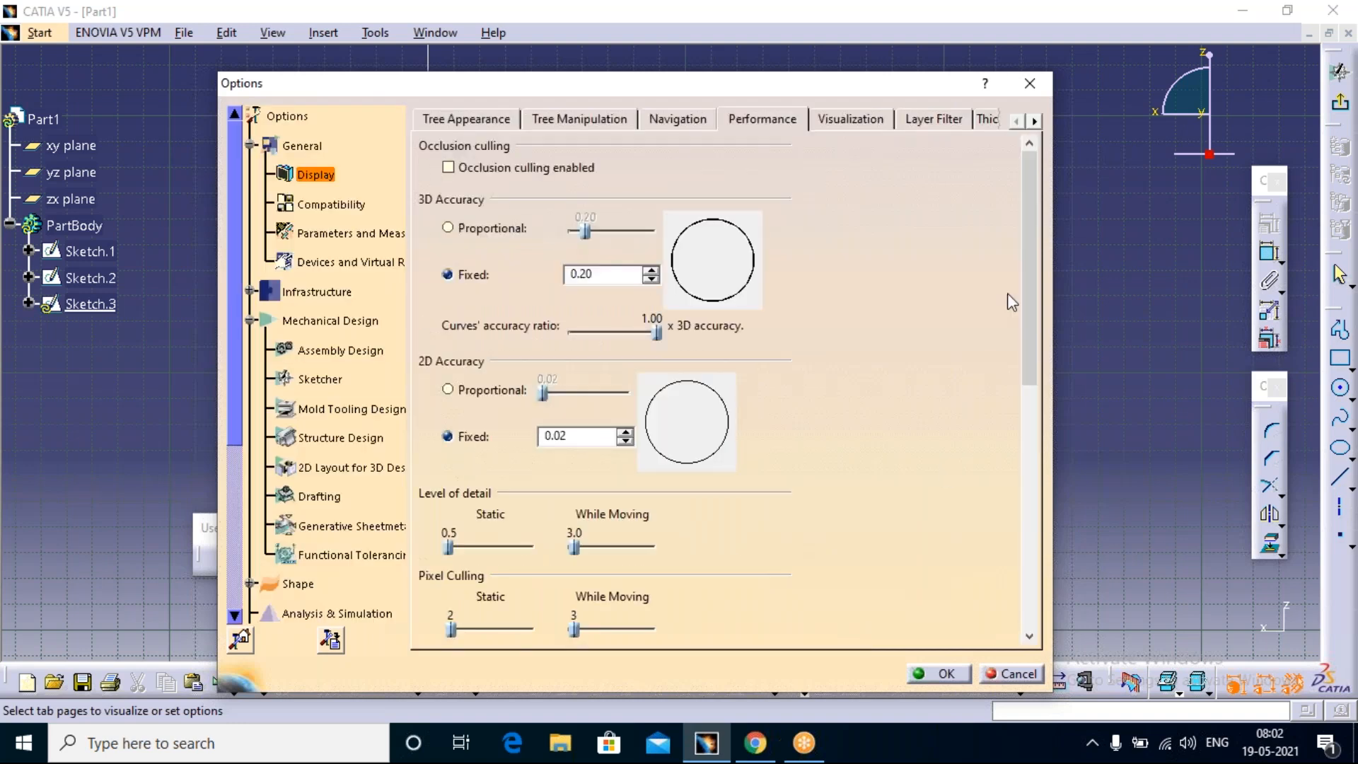
{"action": "left_click_drag", "start_coordinate": [1027, 277], "coordinate": [1024, 537]}
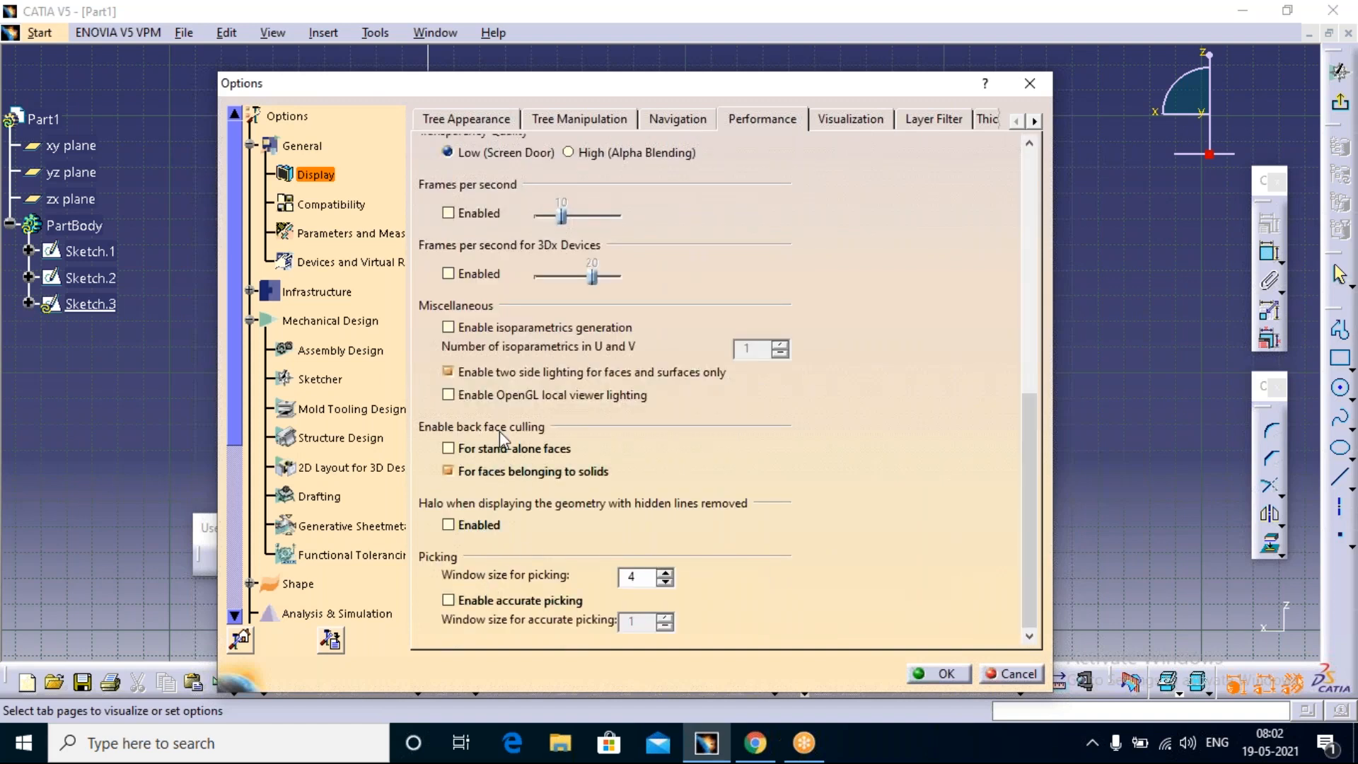
{"action": "left_click", "coordinate": [1029, 85]}
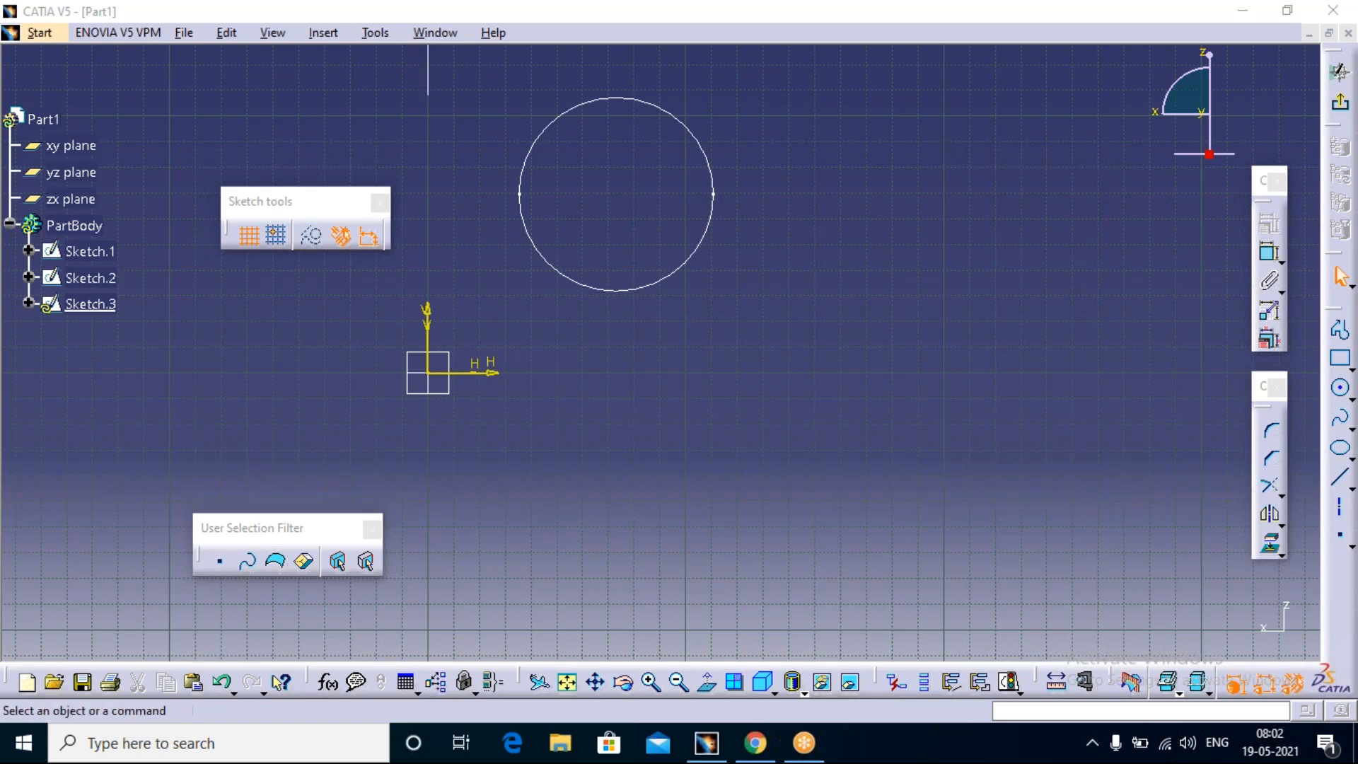
Step: Look over the available help commands and reopen the Options dialog at the Display performance settings
{"action": "left_click", "coordinate": [375, 33]}
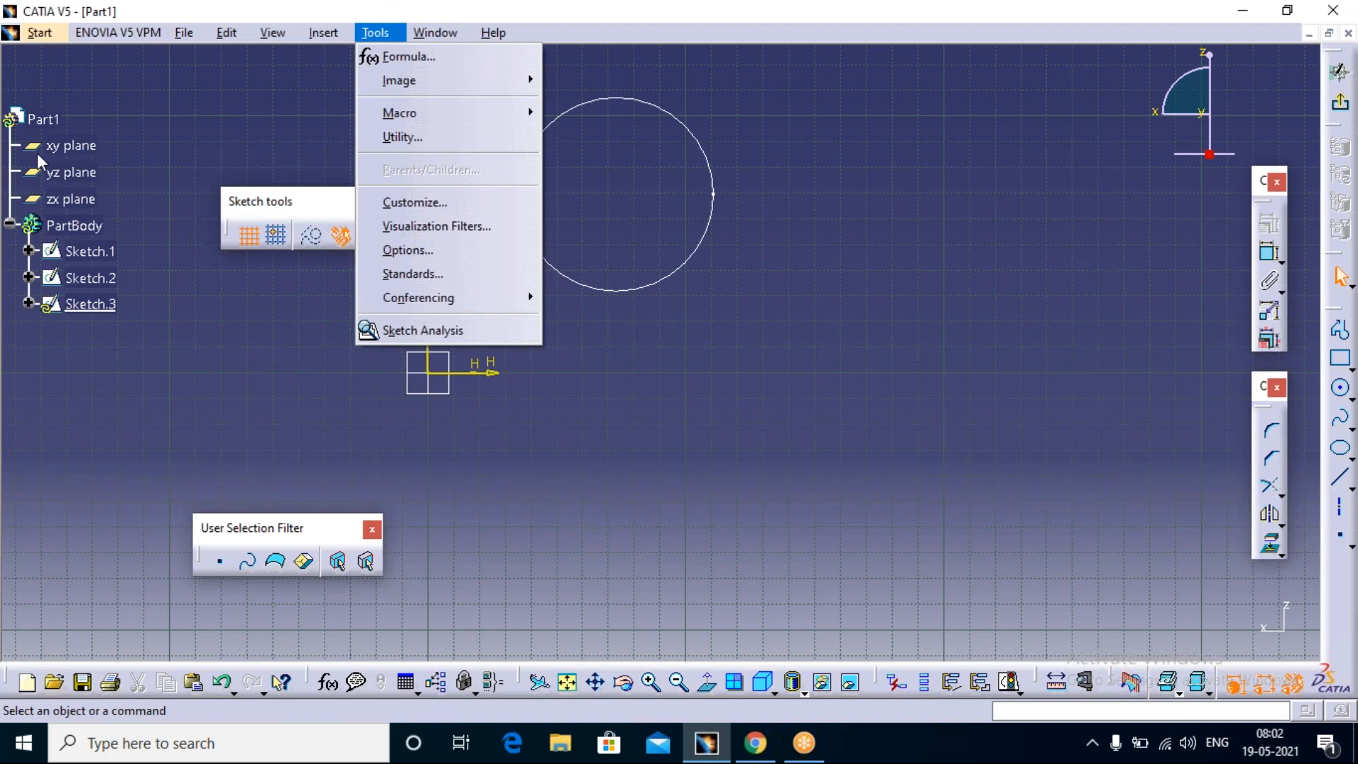
{"action": "left_click", "coordinate": [493, 33]}
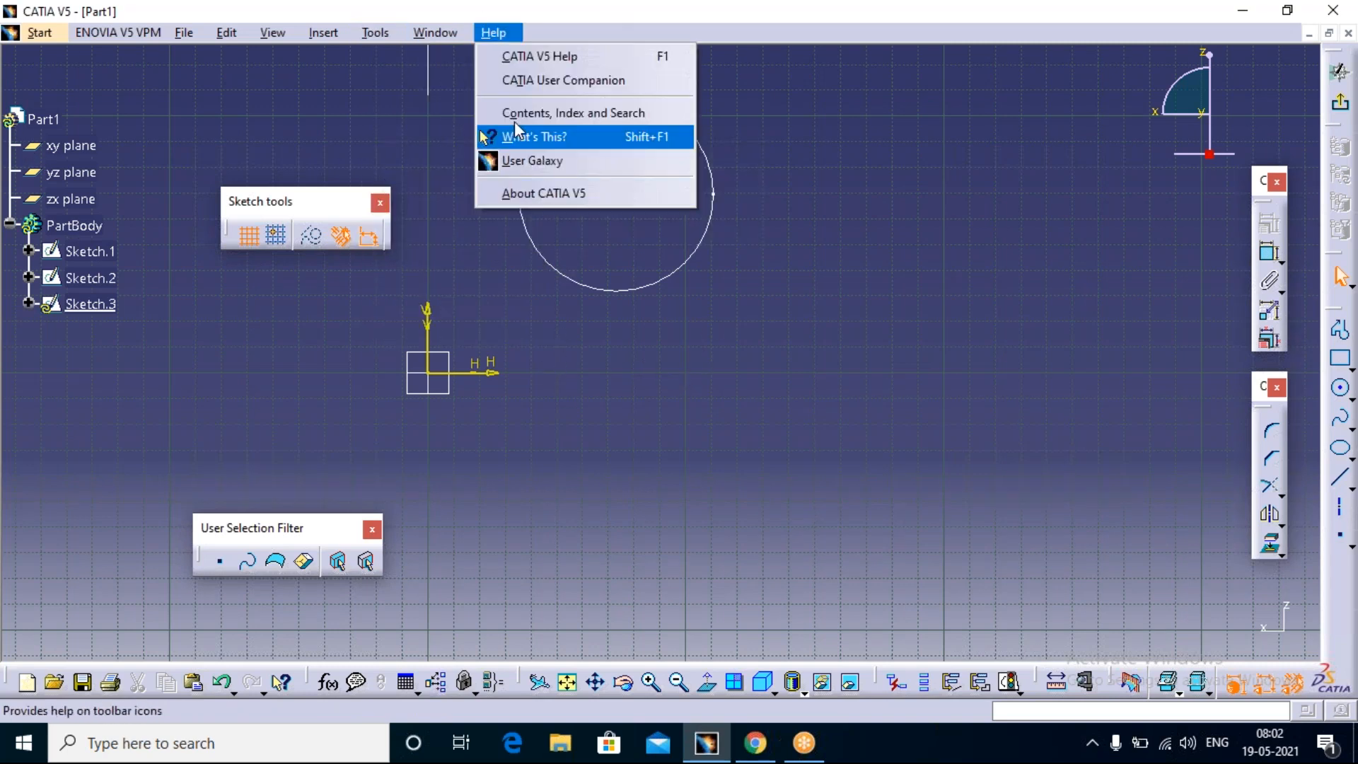
{"action": "mouse_move", "coordinate": [381, 35]}
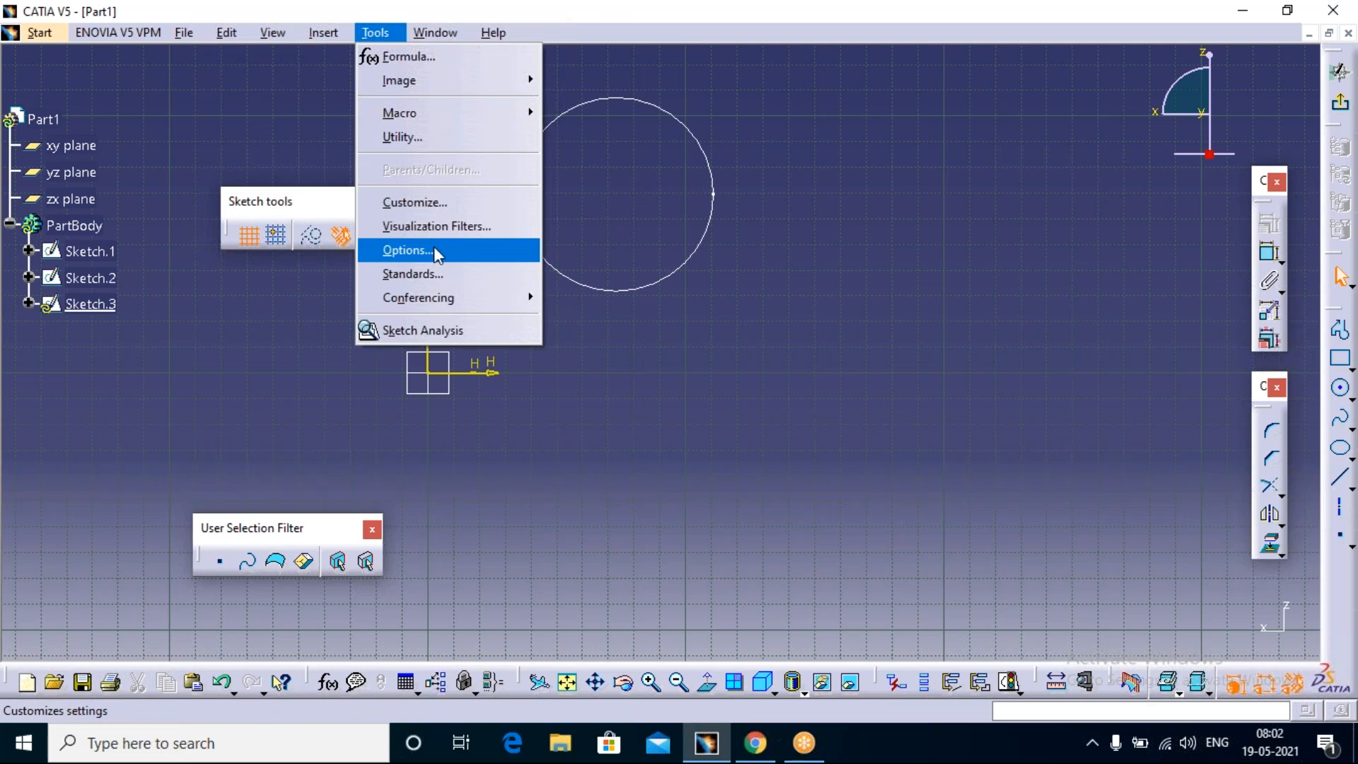
{"action": "left_click", "coordinate": [410, 249]}
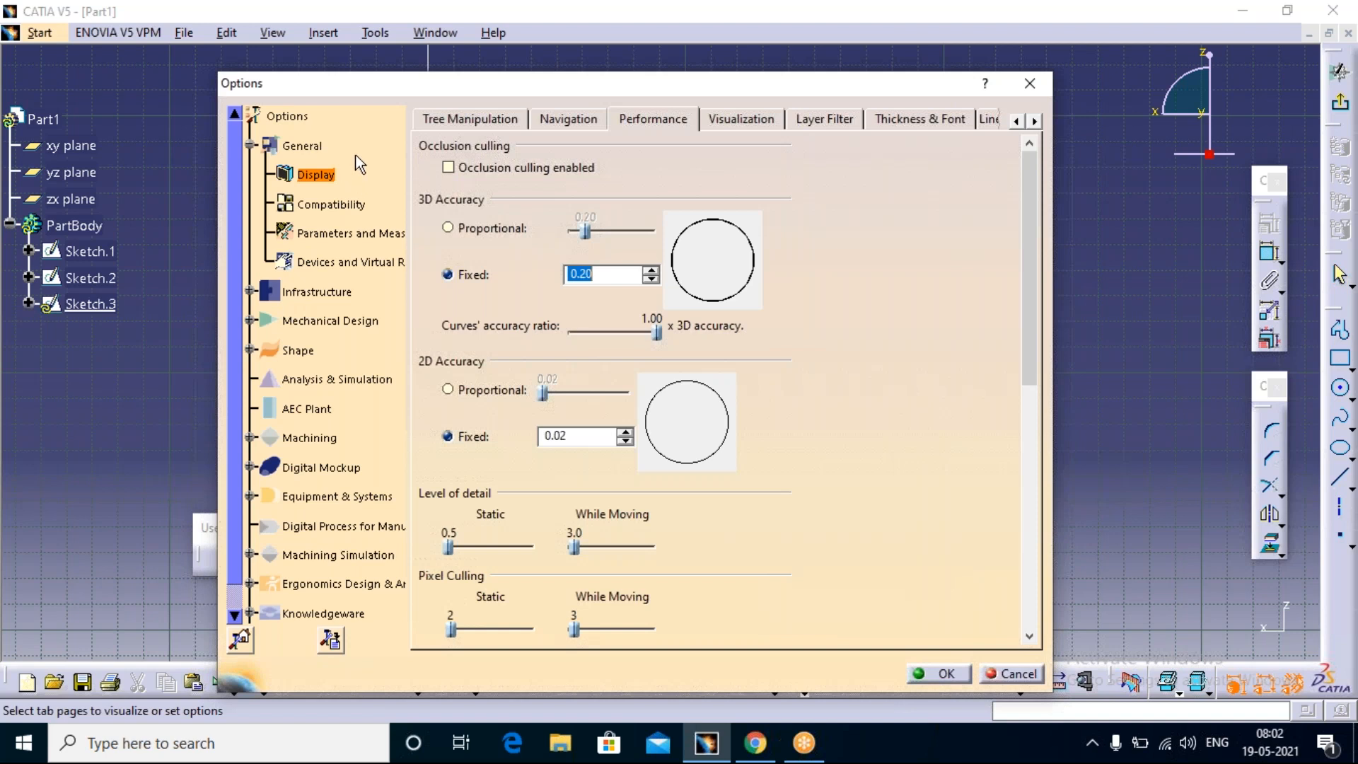
{"action": "middle_click_drag", "start_coordinate": [358, 157], "coordinate": [358, 155]}
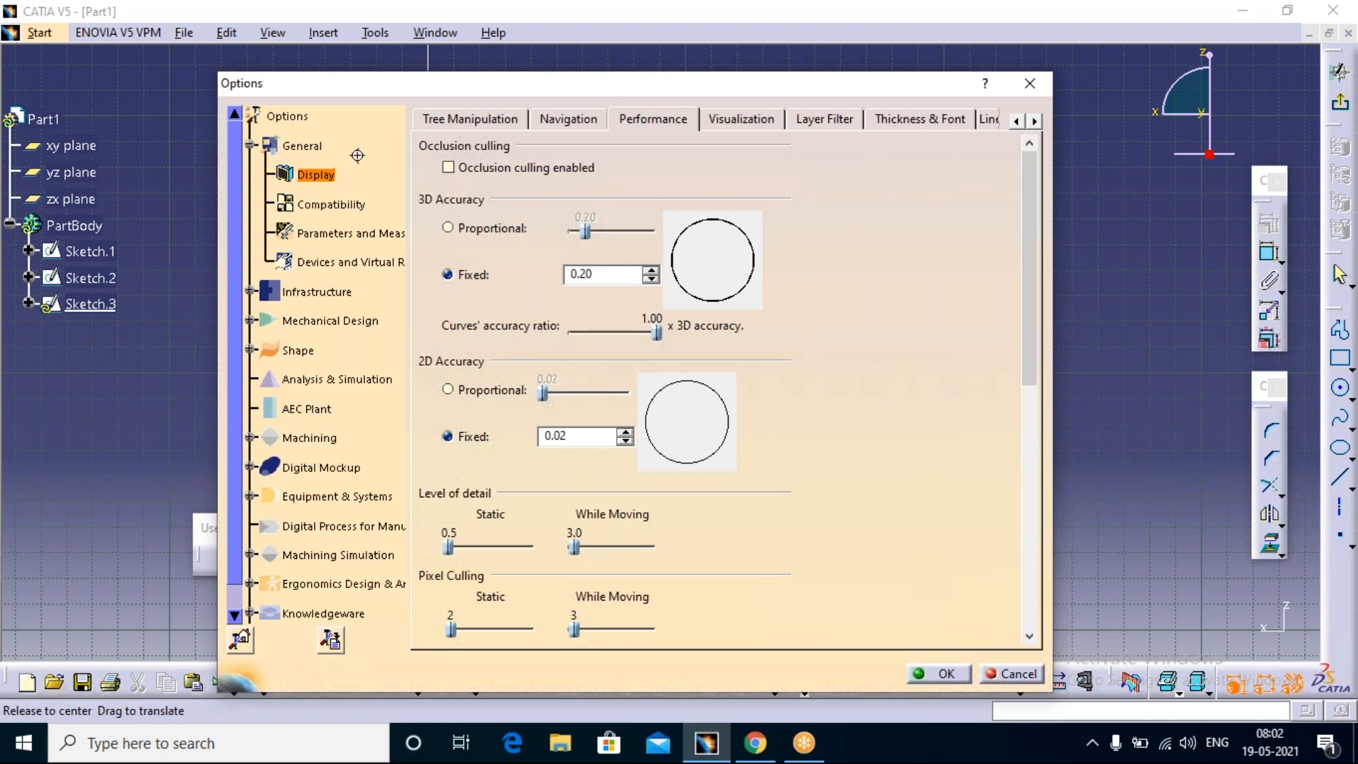
Step: Shrink the category tree in the Options dialog so every category fits, and close the repositioned dialog
{"action": "left_click", "coordinate": [356, 156]}
{"action": "middle_click_drag", "start_coordinate": [357, 155], "coordinate": [344, 296]}
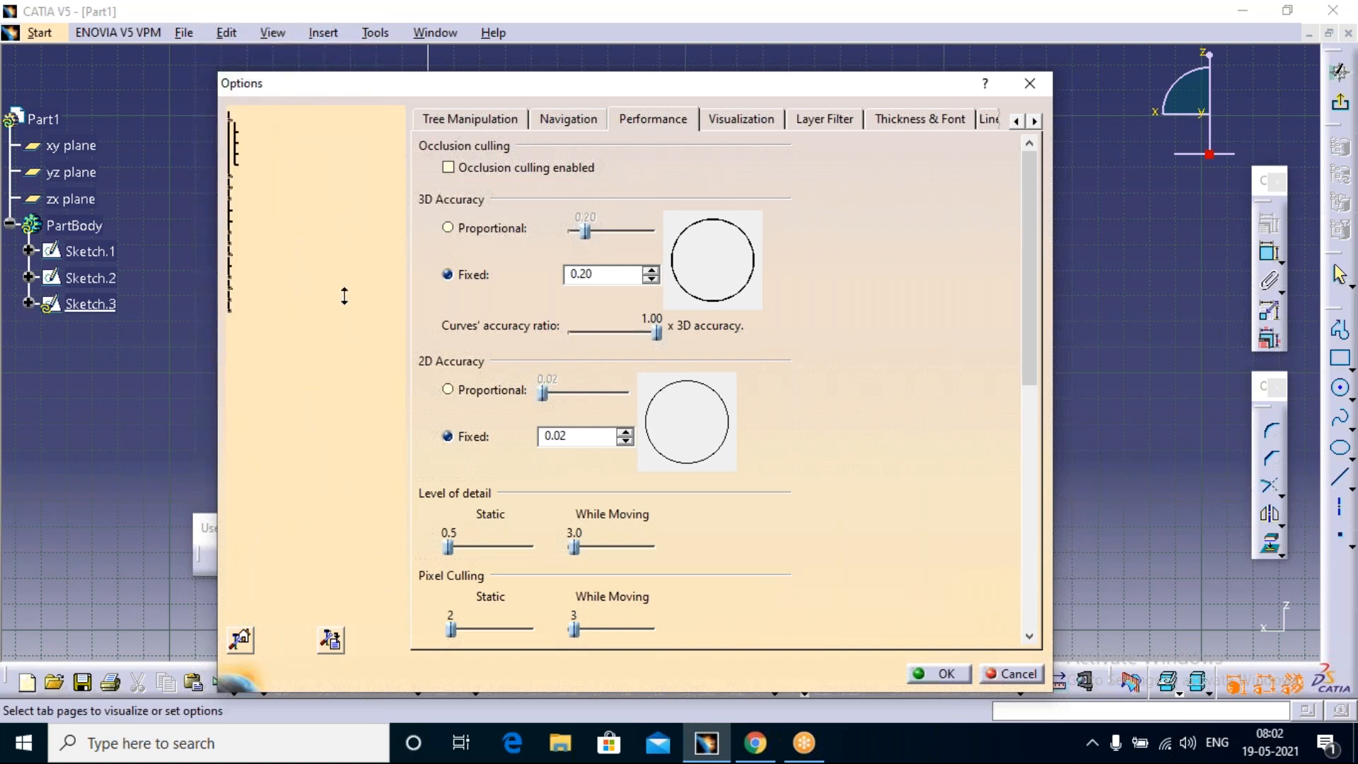
{"action": "middle_click_drag", "start_coordinate": [344, 296], "coordinate": [372, 181]}
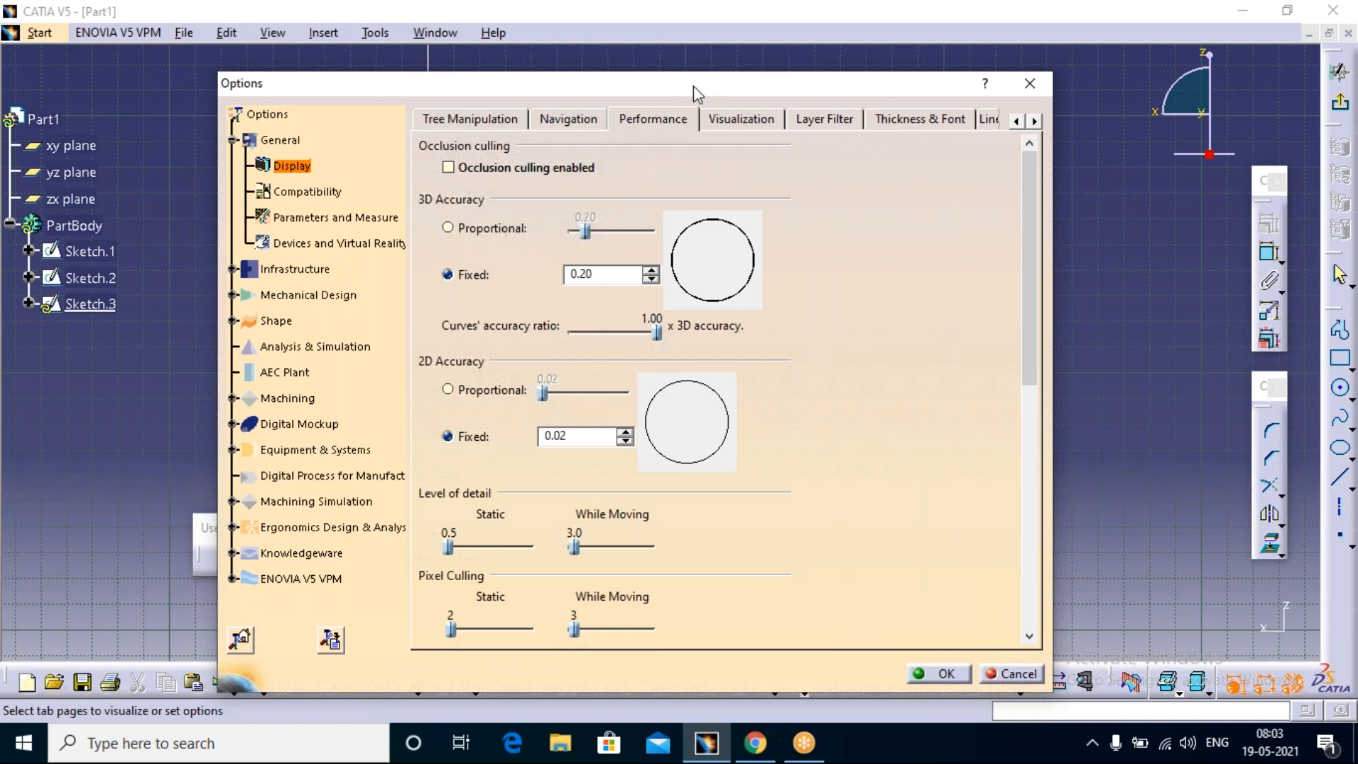
{"action": "mouse_move", "coordinate": [699, 93]}
{"action": "left_mouse_down"}
{"action": "mouse_move", "coordinate": [482, 155]}
{"action": "mouse_move", "coordinate": [437, 182]}
{"action": "left_mouse_up"}
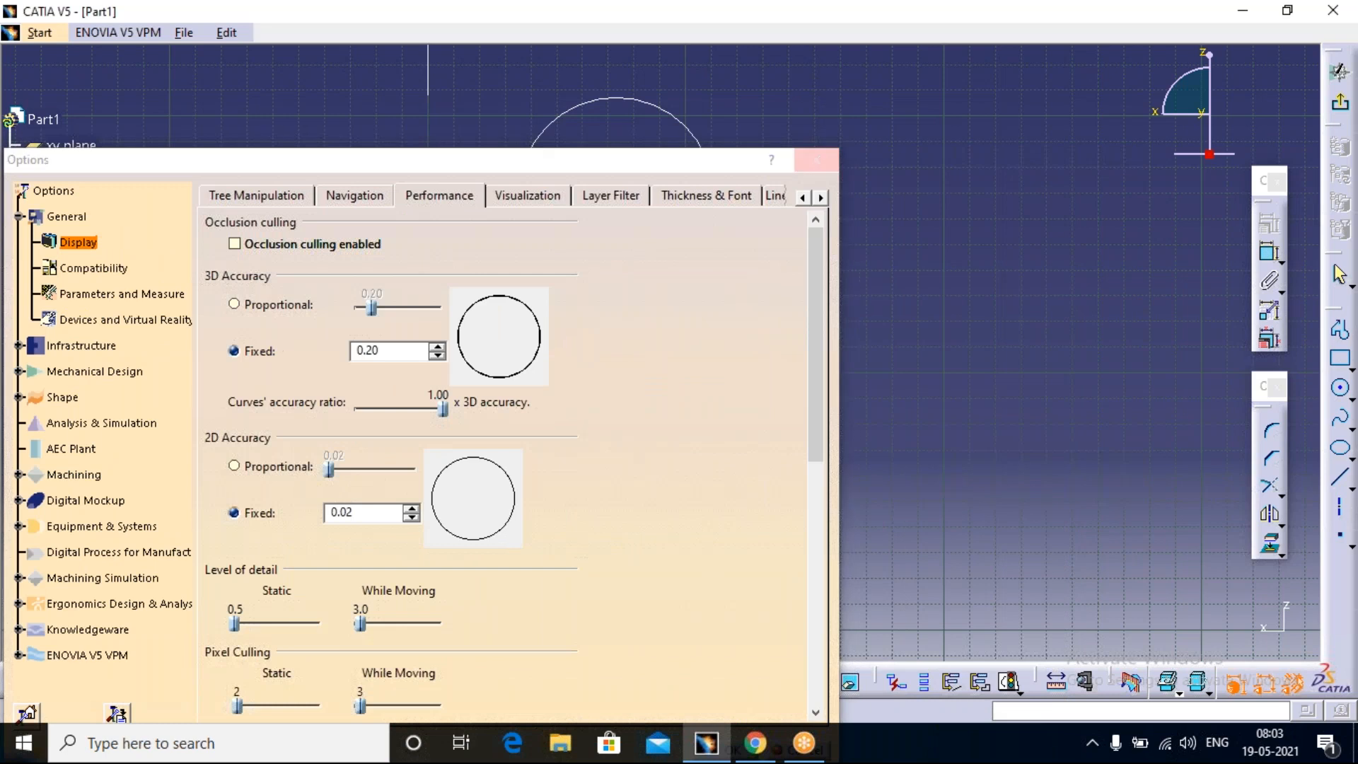
{"action": "left_click", "coordinate": [816, 161]}
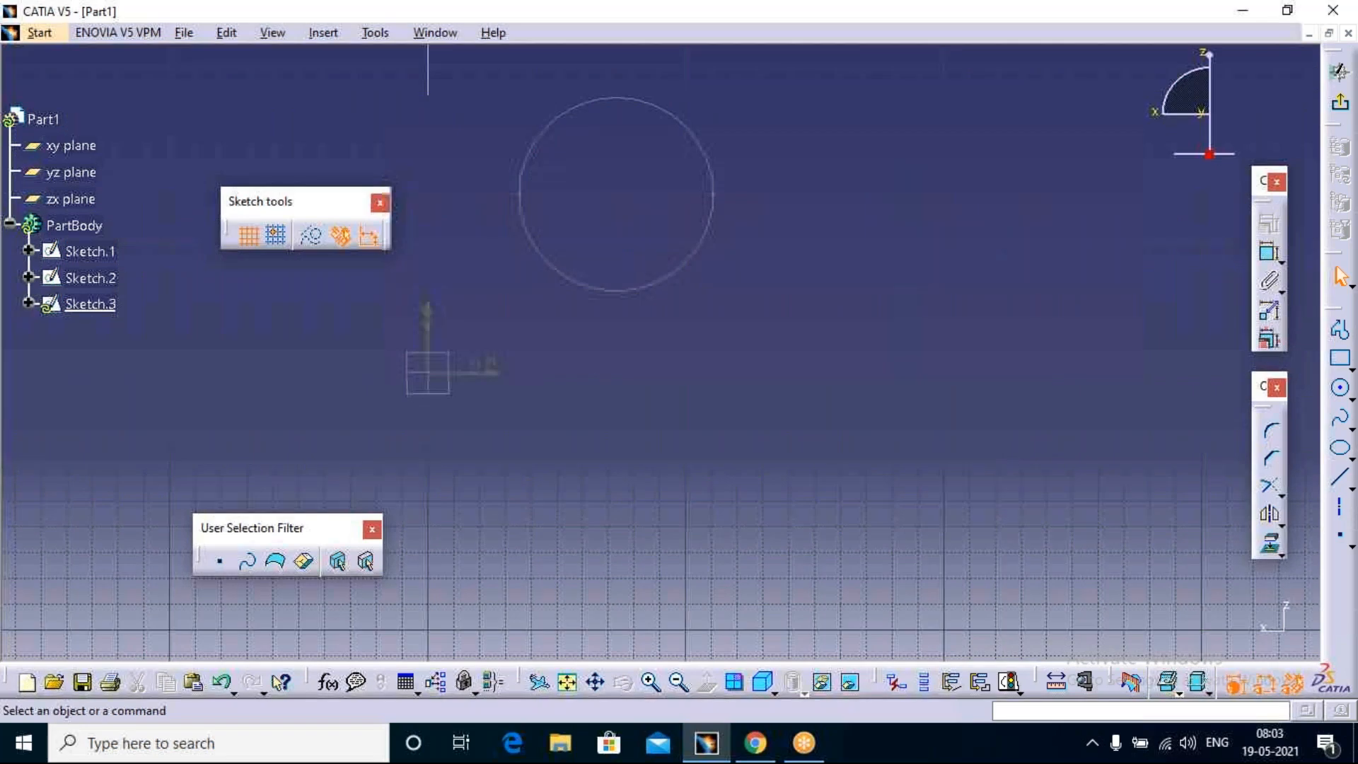
Step: Try enlarging the specification tree, scale it back down, and reactivate the sketch geometry
{"action": "mouse_move", "coordinate": [60, 332]}
{"action": "middle_mouse_down", "text": "ctrl"}
{"action": "mouse_move", "coordinate": [67, 231]}
{"action": "mouse_move", "coordinate": [79, 357]}
{"action": "mouse_move", "coordinate": [73, 230]}
{"action": "middle_mouse_up", "text": "ctrl"}
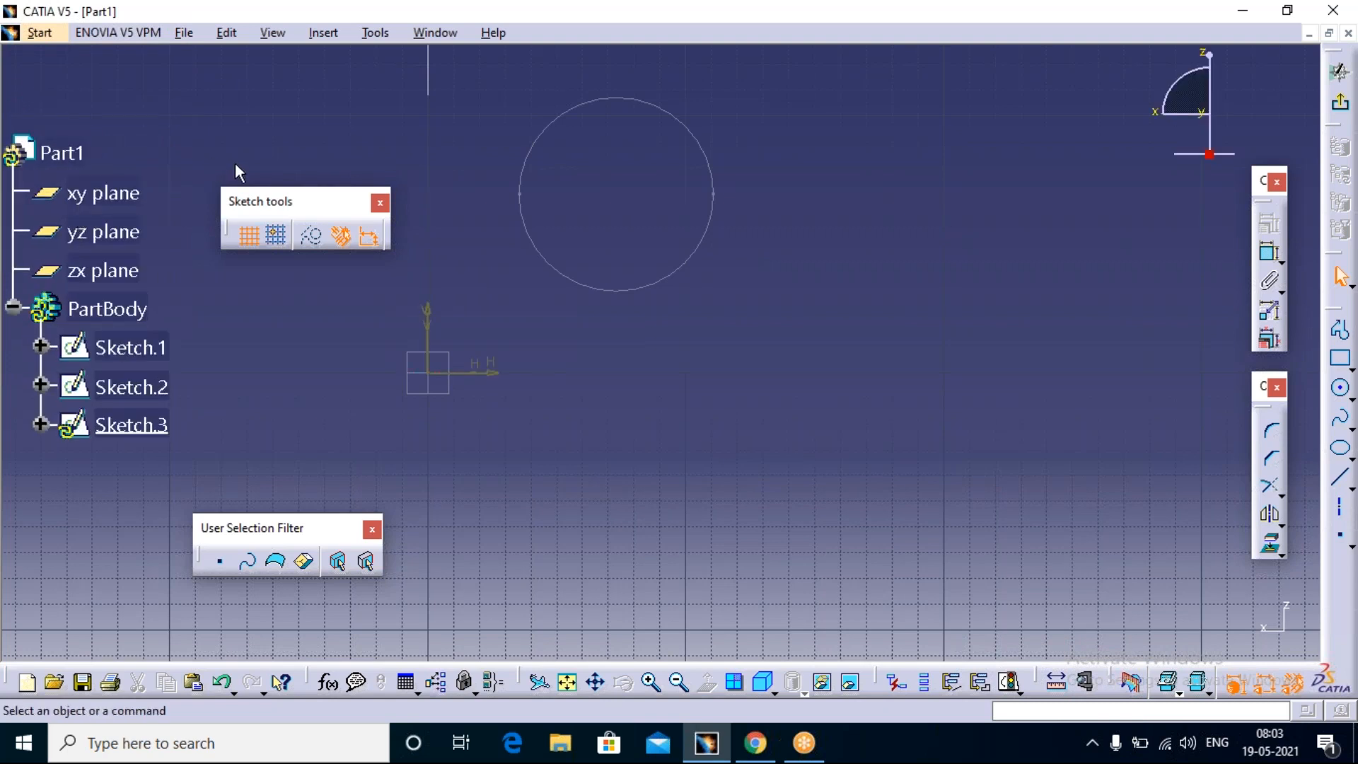
{"action": "mouse_move", "coordinate": [161, 79]}
{"action": "middle_mouse_down", "text": "ctrl"}
{"action": "mouse_move", "coordinate": [156, 150]}
{"action": "mouse_move", "coordinate": [153, 125]}
{"action": "middle_mouse_up", "text": "ctrl"}
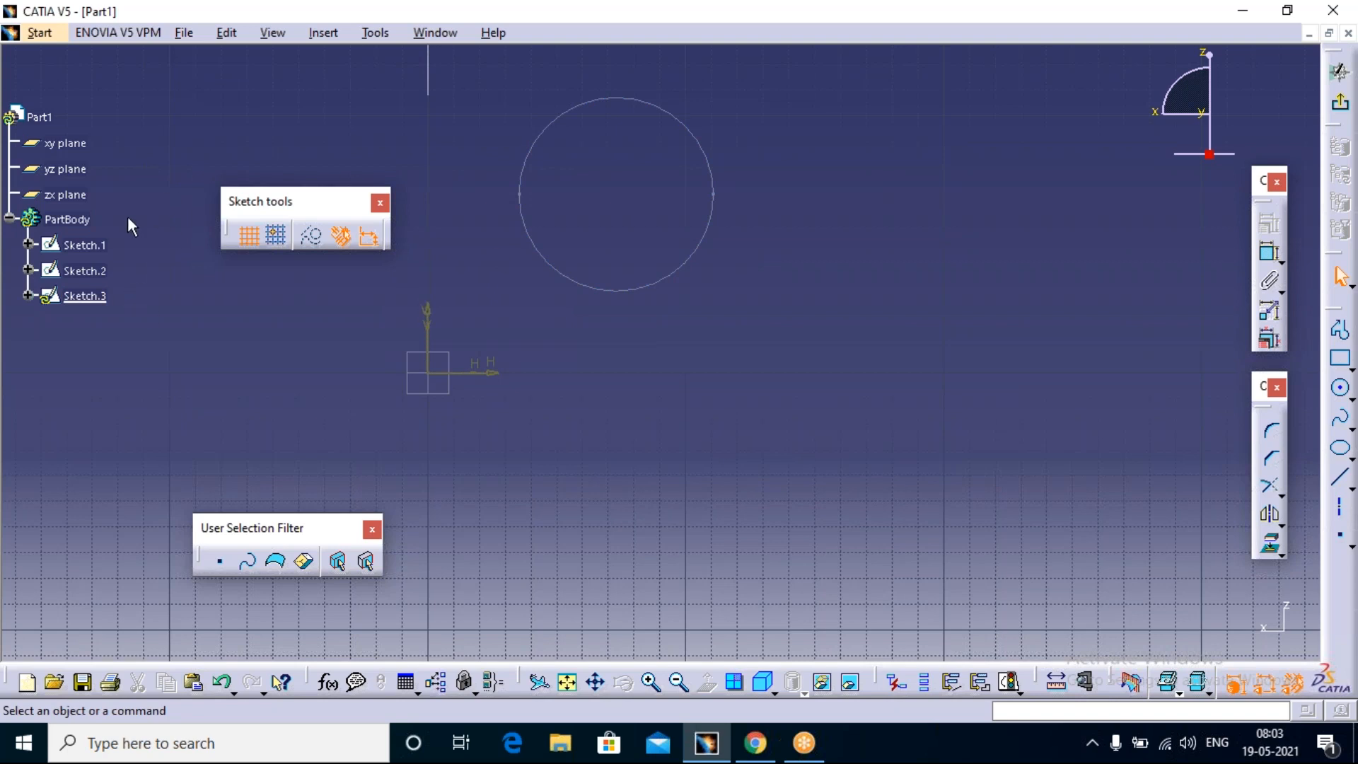
{"action": "left_click", "coordinate": [9, 198]}
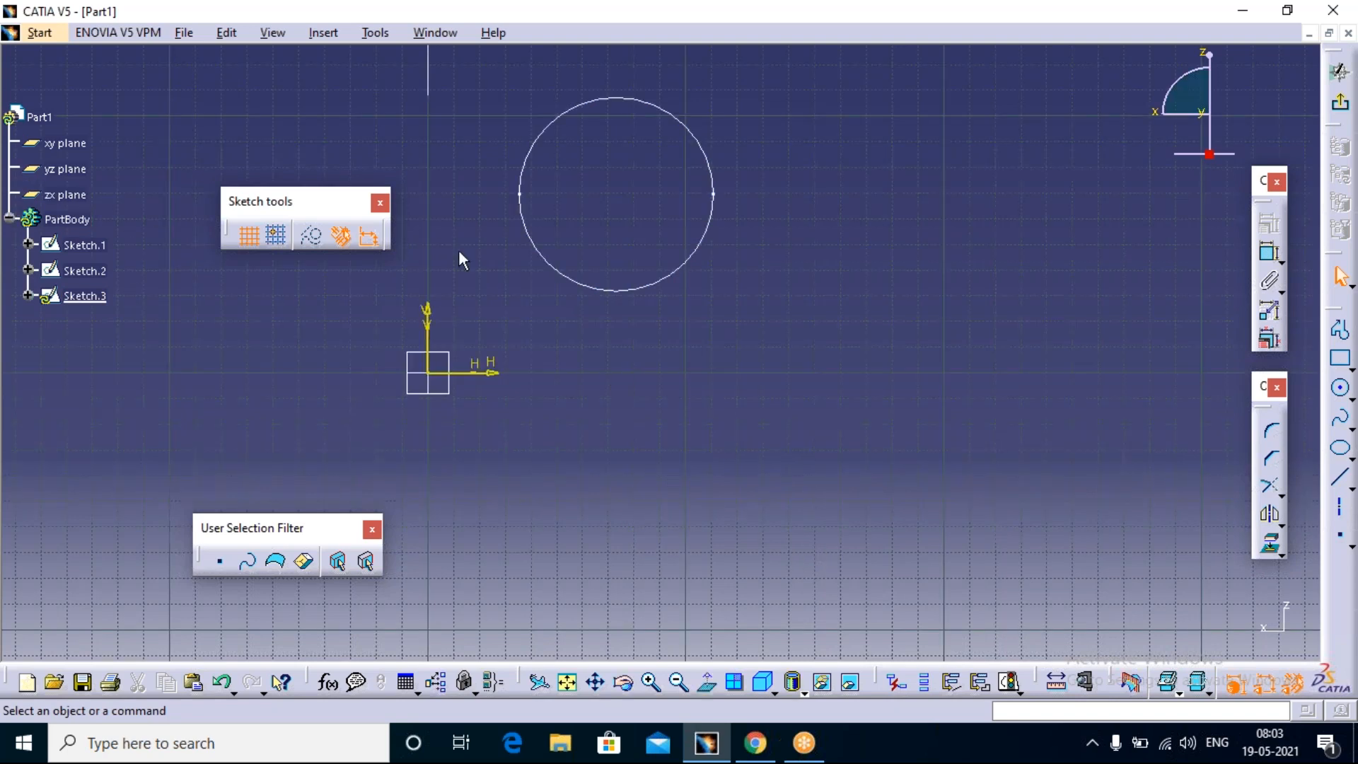
Step: Review the toolbar list and the available commands in the Customize dialog, and close it without changes
{"action": "left_click", "coordinate": [374, 32]}
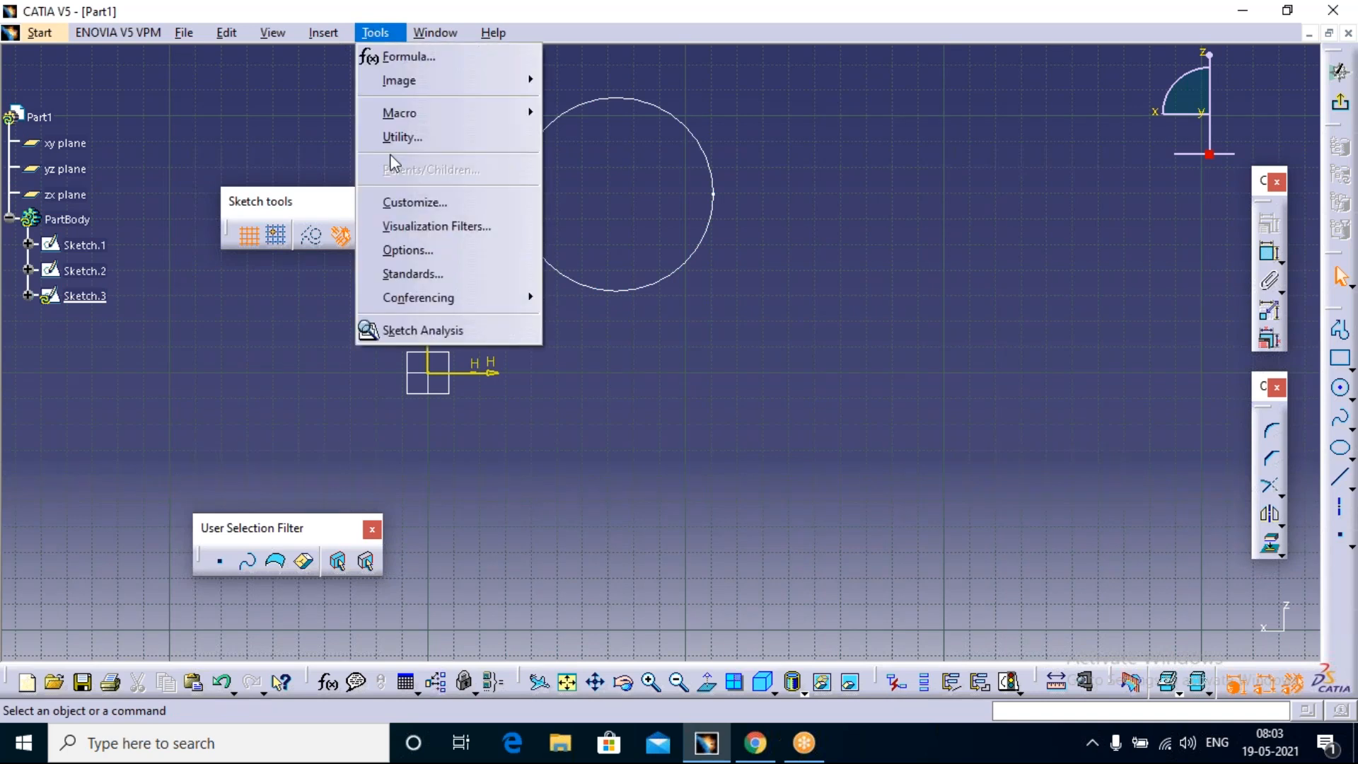
{"action": "left_click", "coordinate": [440, 203]}
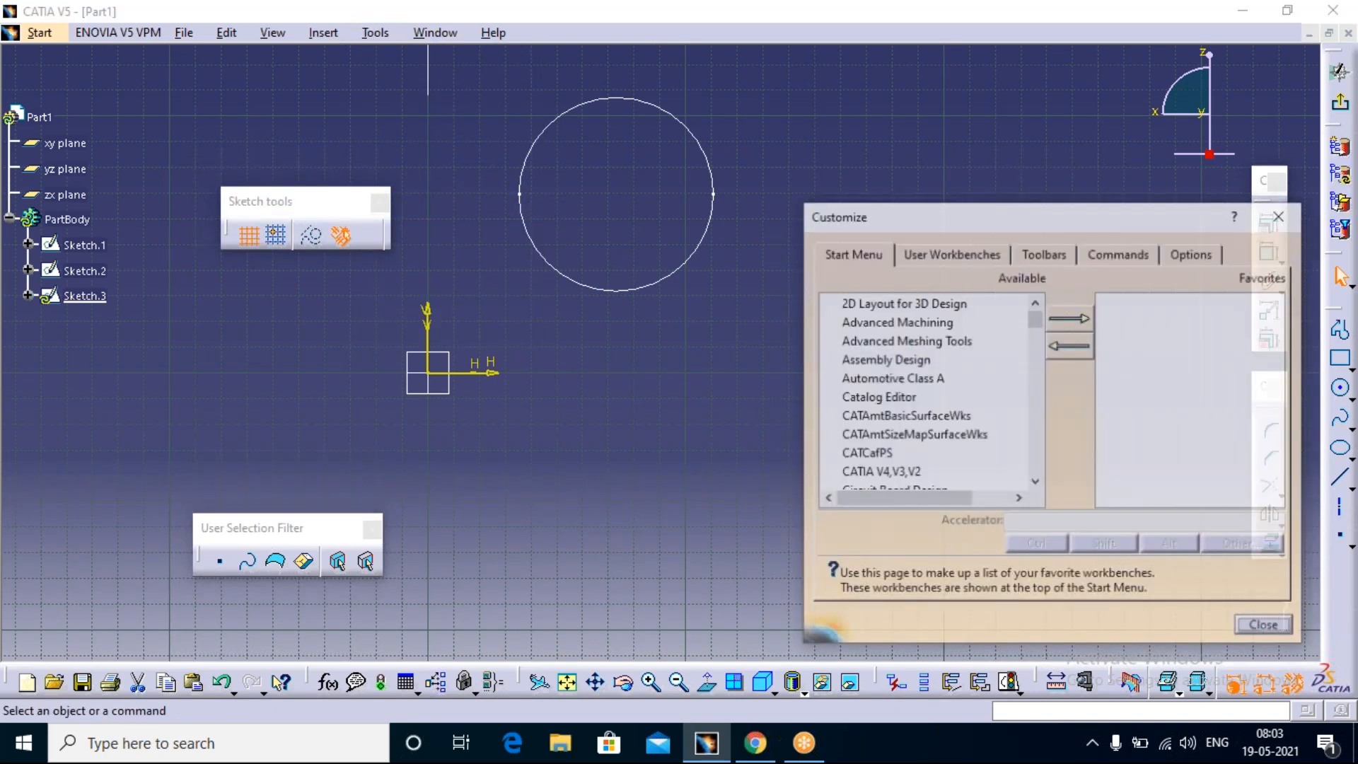
{"action": "left_click_drag", "start_coordinate": [861, 227], "coordinate": [384, 135]}
{"action": "left_click", "coordinate": [560, 169]}
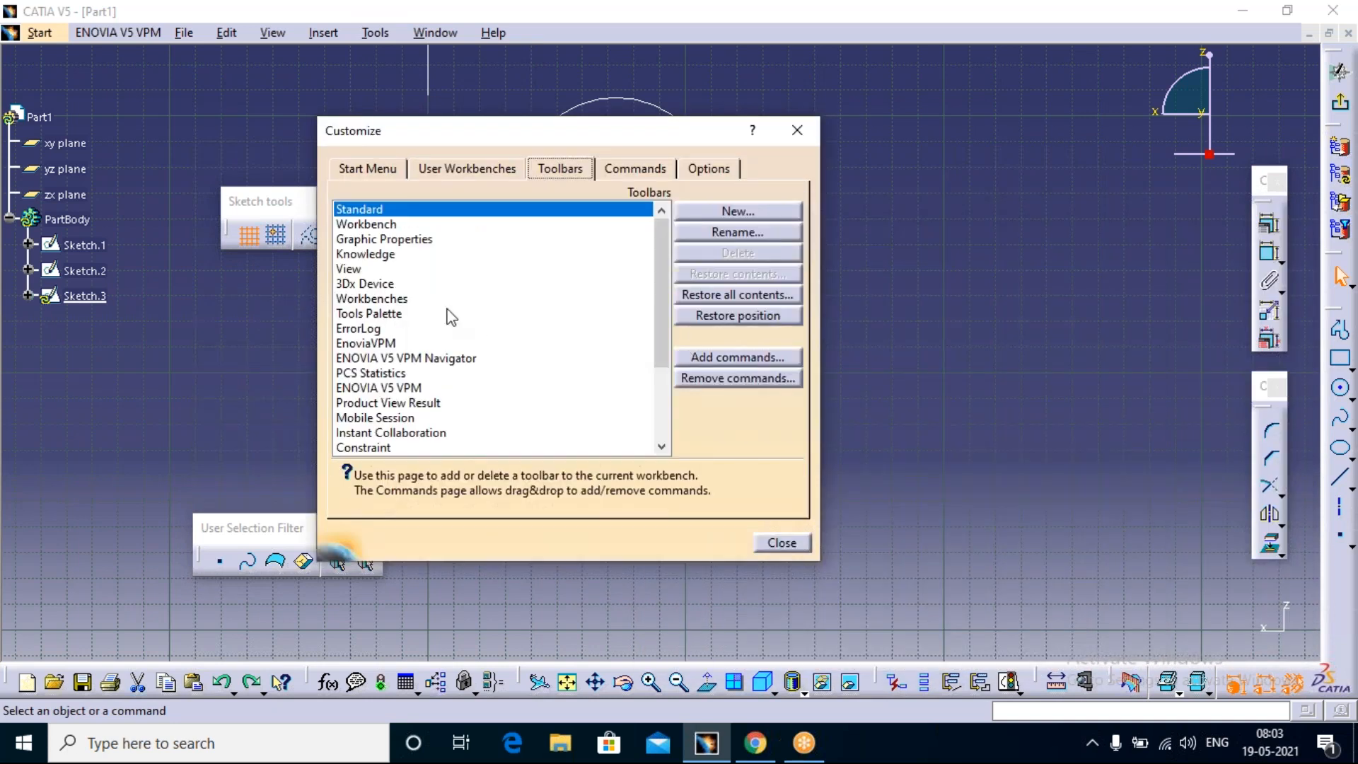
{"action": "left_click", "coordinate": [637, 171]}
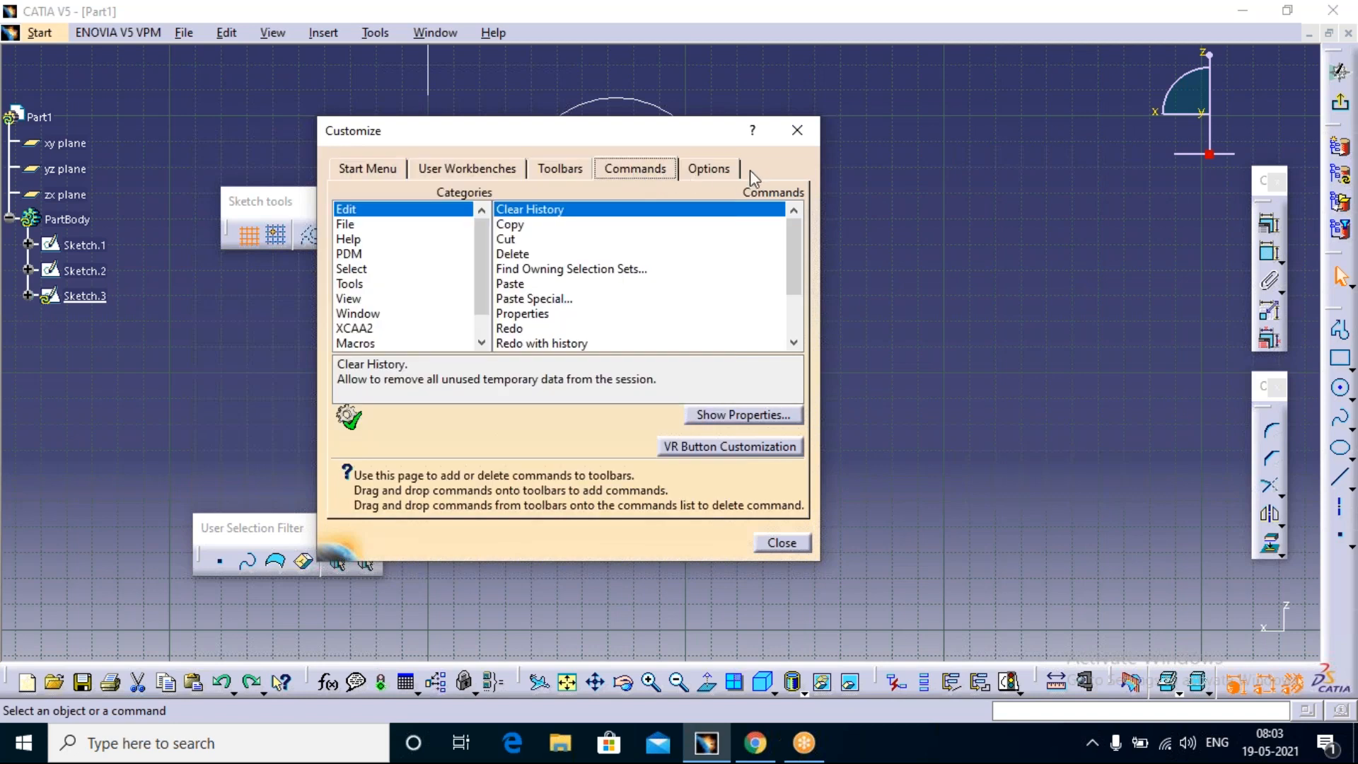
{"action": "left_click", "coordinate": [796, 130]}
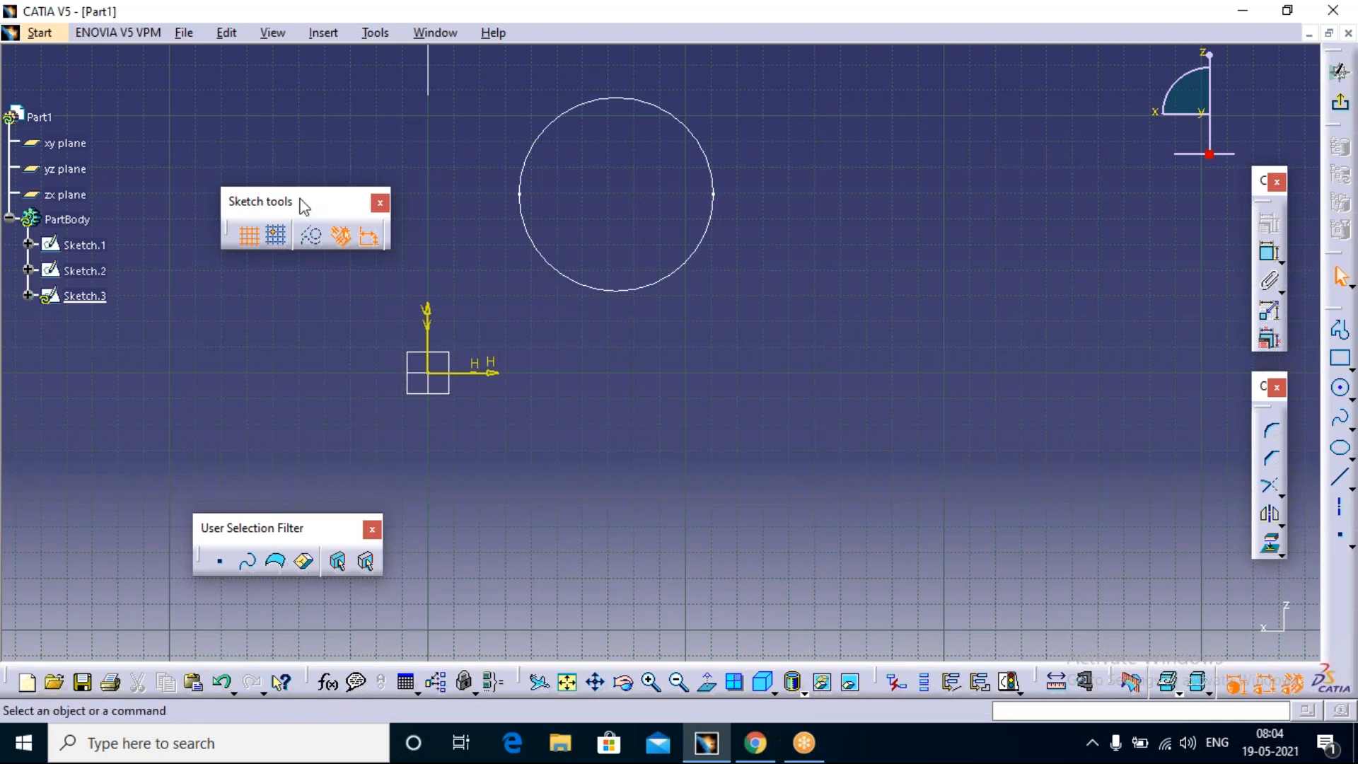
Step: Move the Sketch tools toolbar up beside the top of the specification tree
{"action": "left_click_drag", "start_coordinate": [185, 84], "coordinate": [185, 83]}
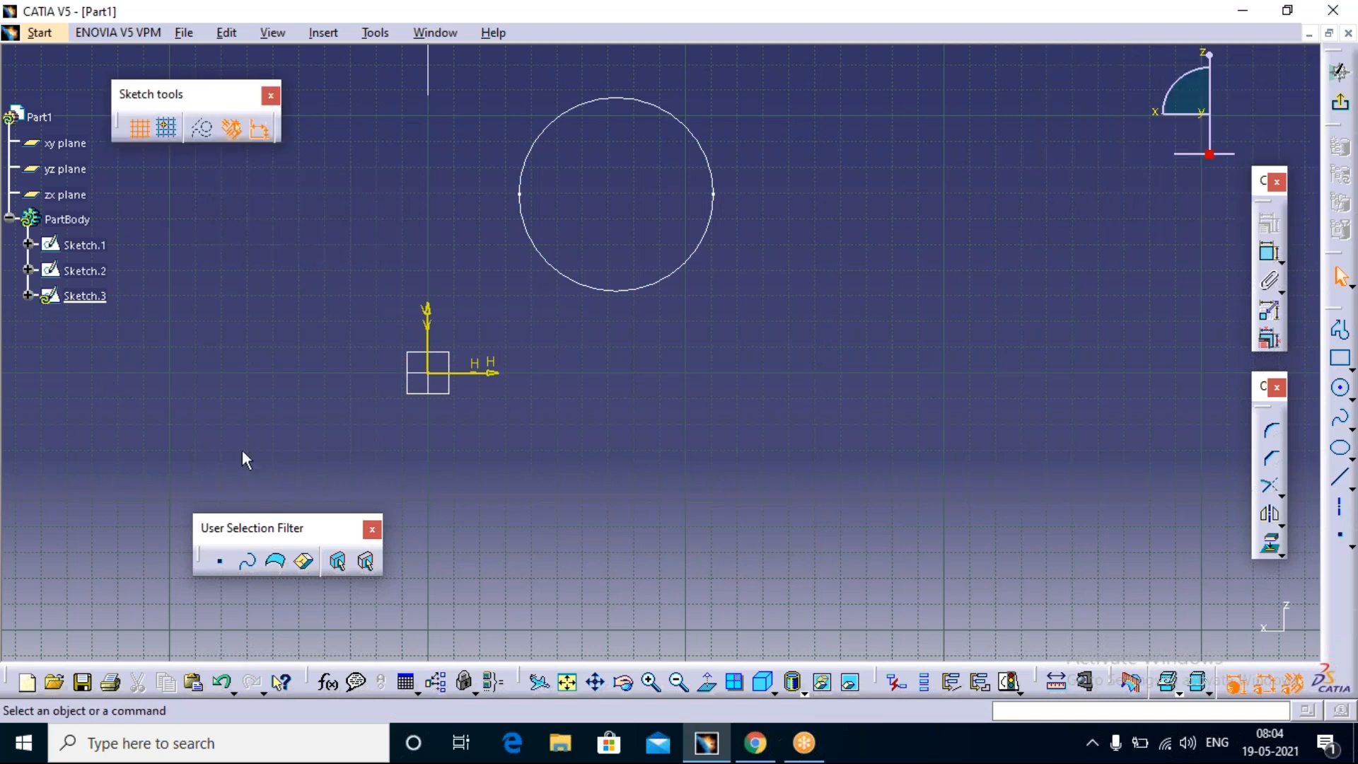
{"action": "left_click", "coordinate": [1009, 89]}
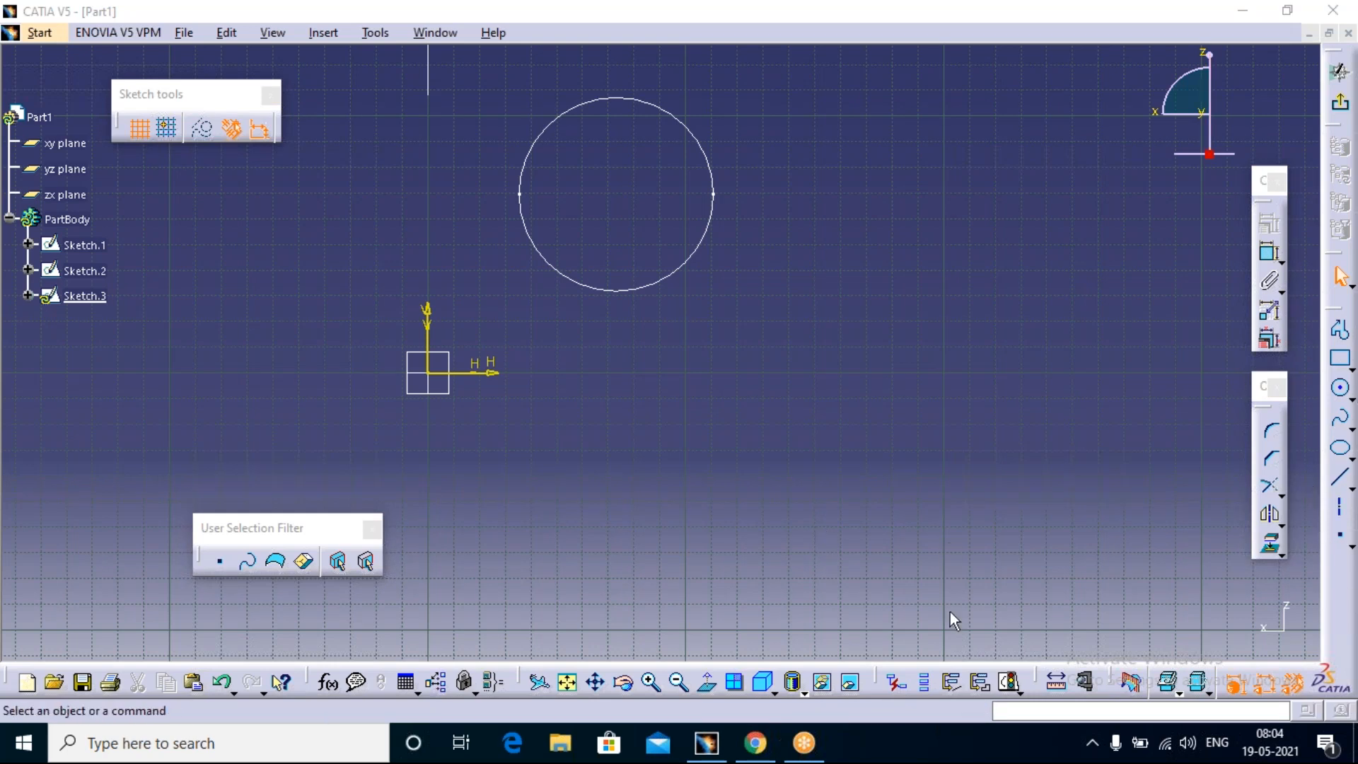
Step: Review the General, Display, Parameters and Measure, and Sketcher settings in the Options dialog, and close it without applying anything
{"action": "left_click", "coordinate": [375, 31]}
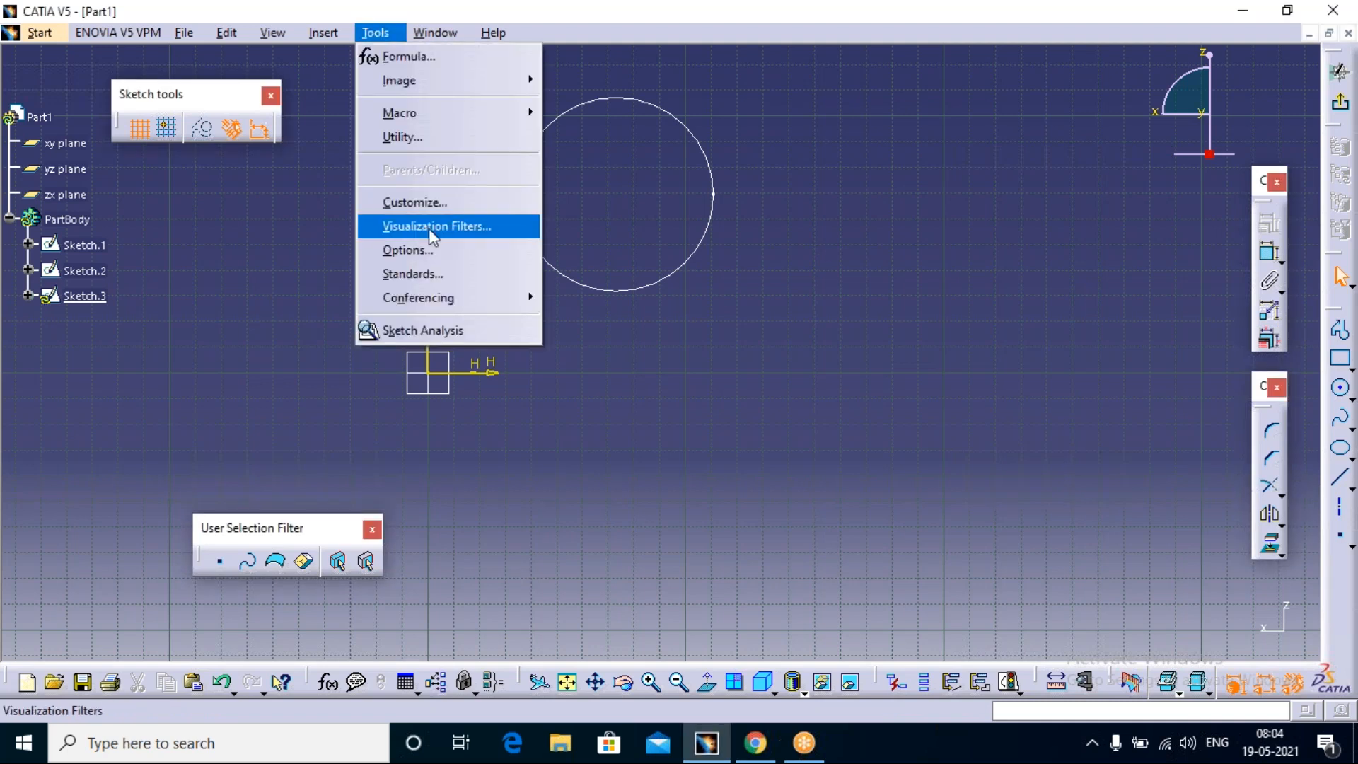
{"action": "left_click", "coordinate": [421, 252]}
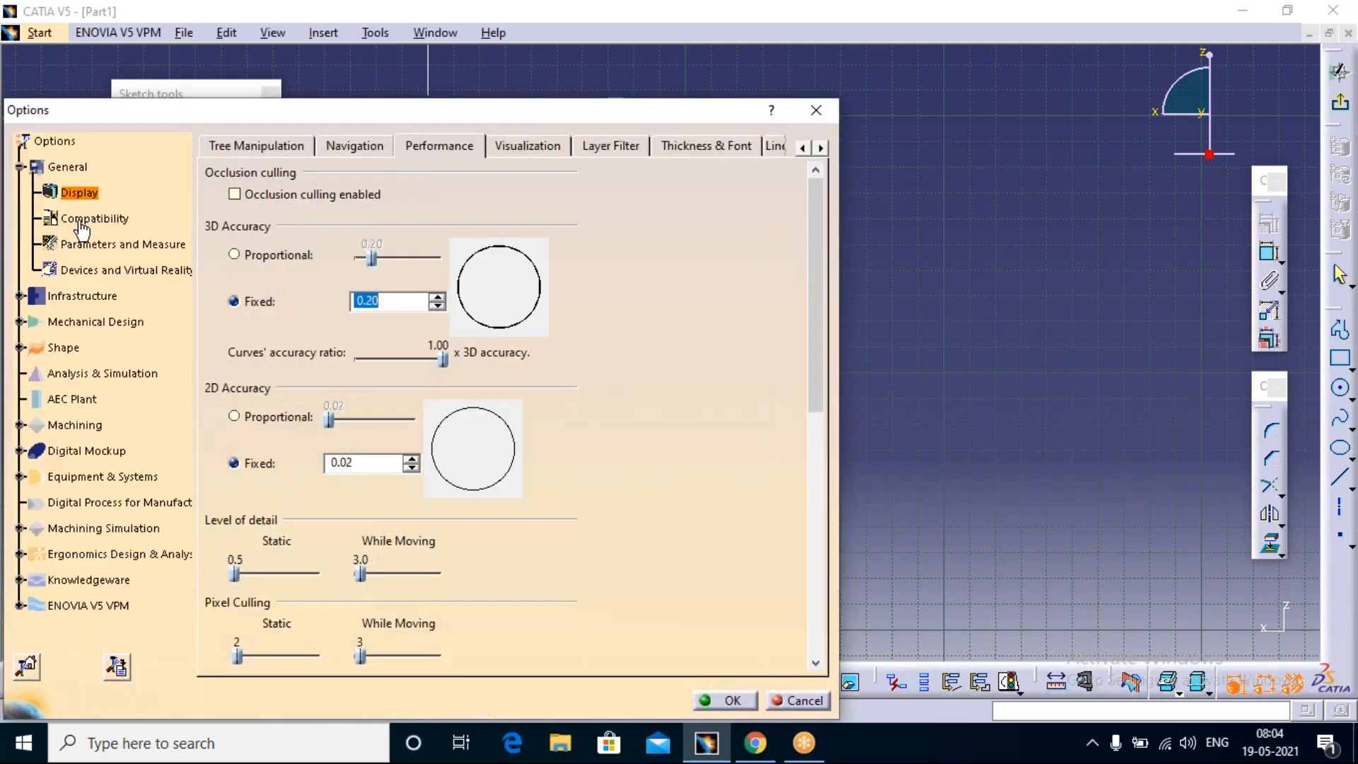
{"action": "left_click", "coordinate": [62, 165]}
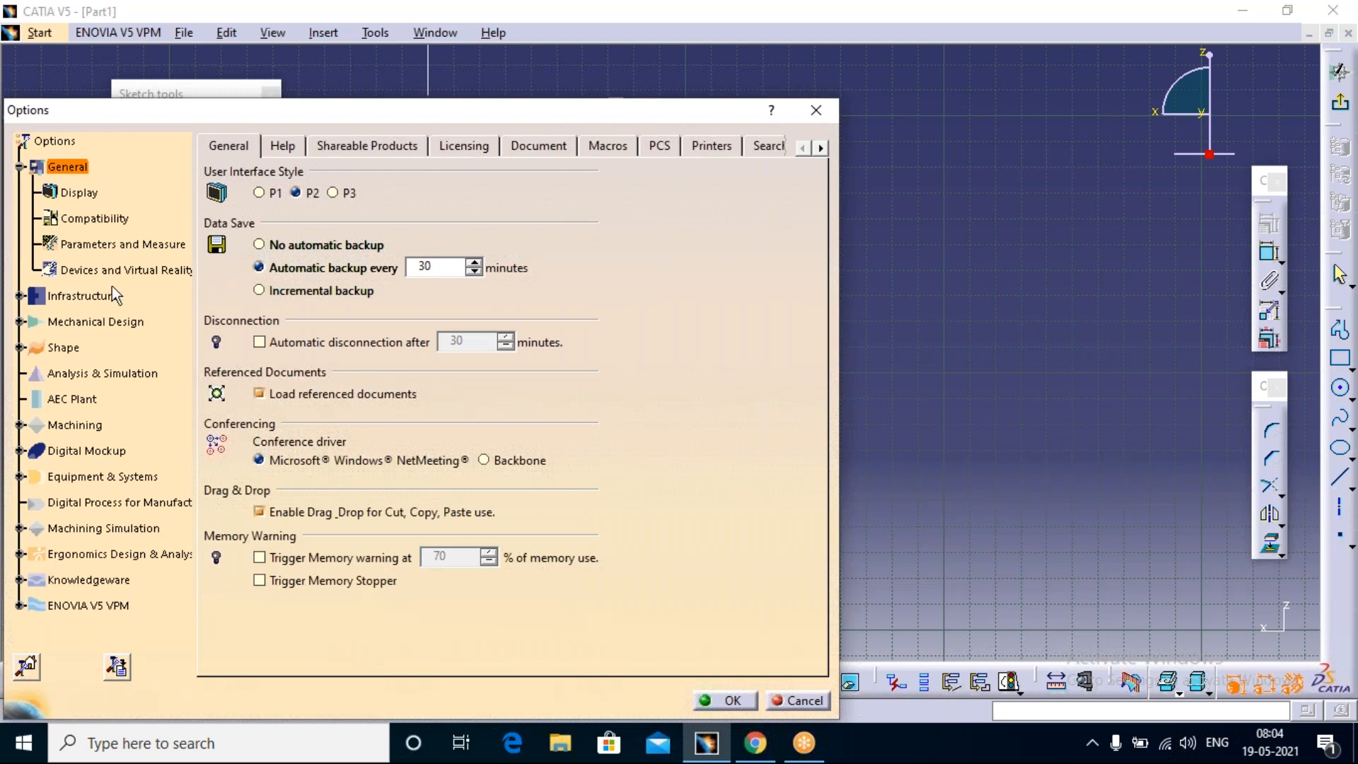
{"action": "left_click", "coordinate": [79, 192]}
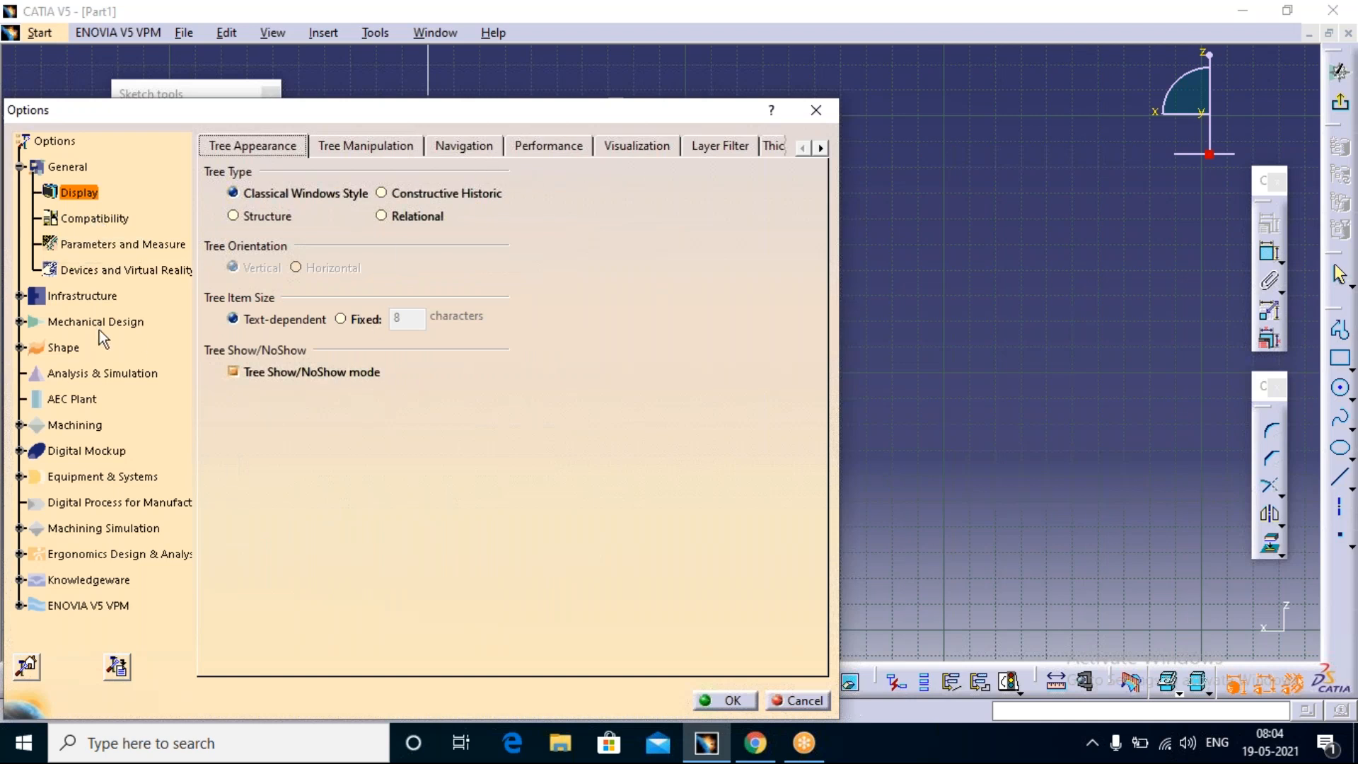
{"action": "left_click", "coordinate": [103, 244]}
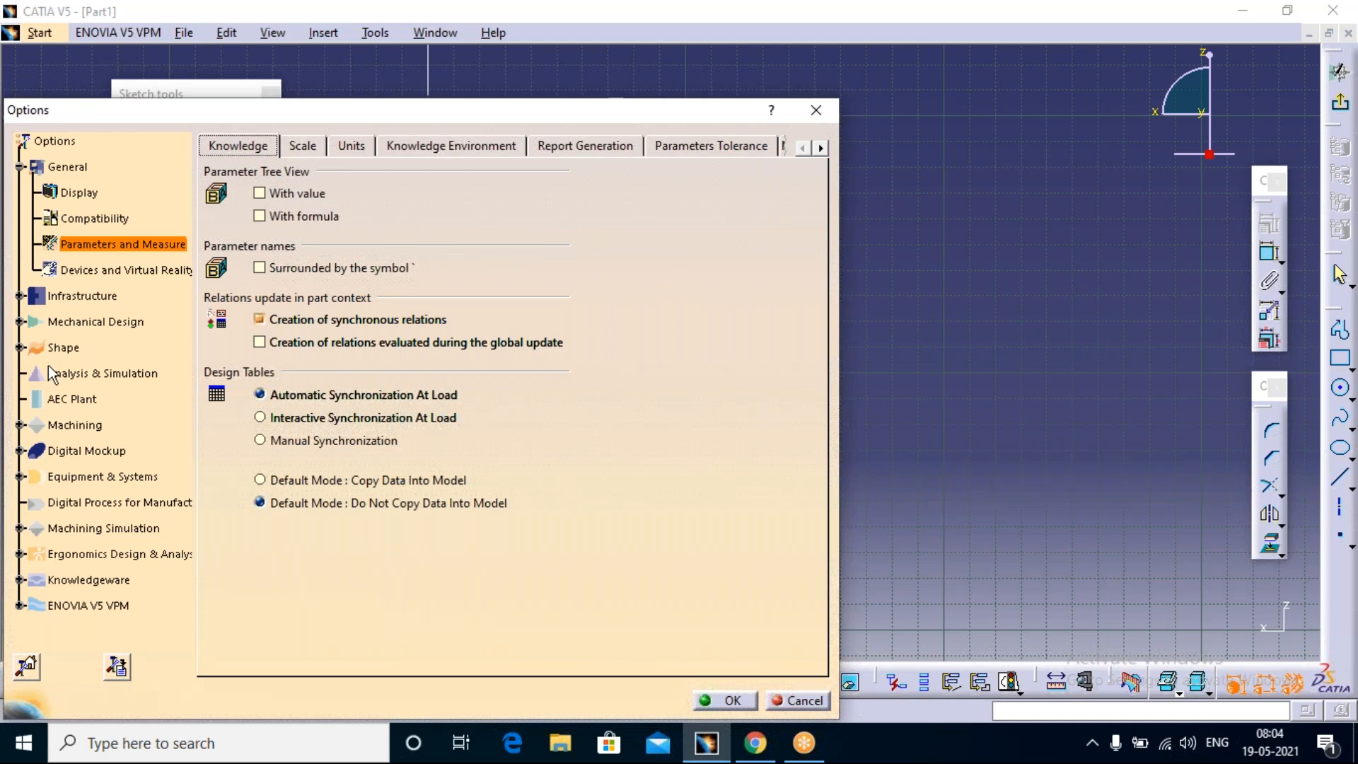
{"action": "left_click", "coordinate": [19, 321]}
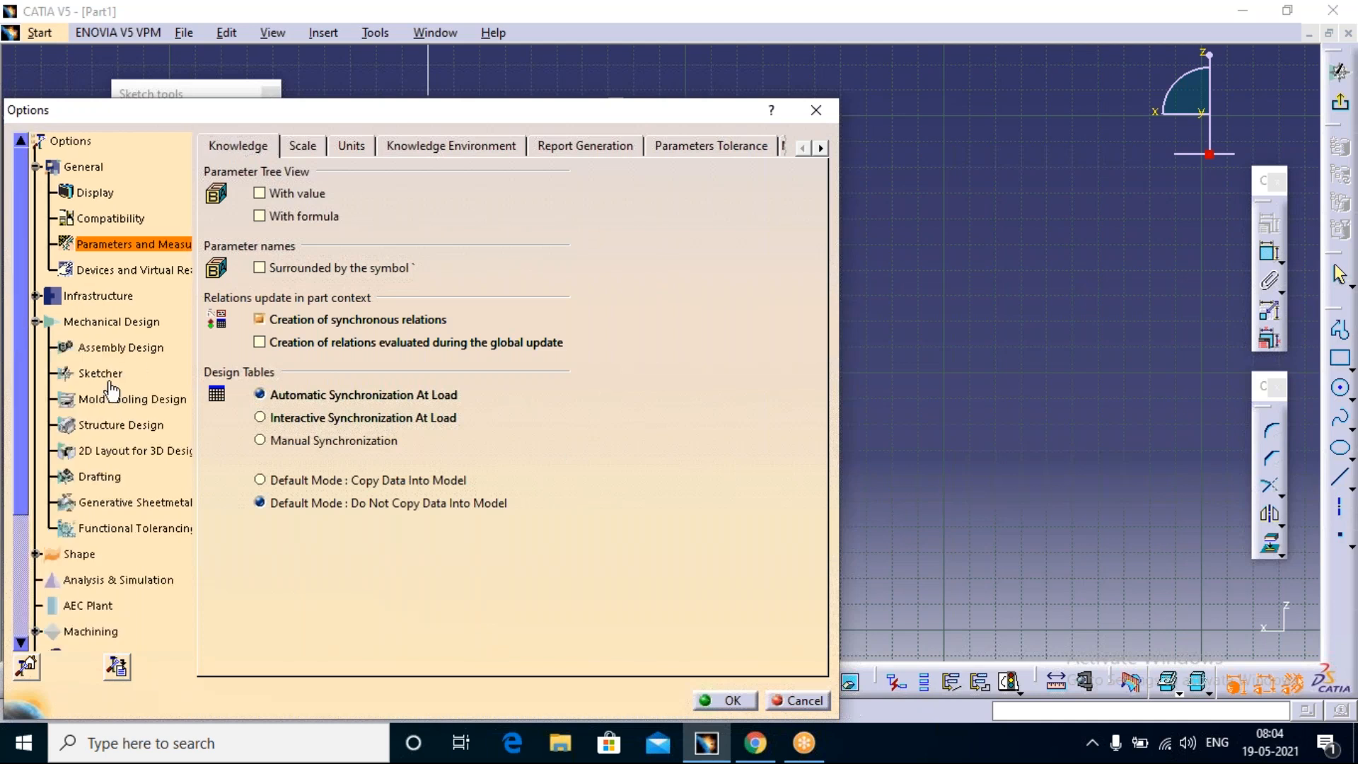
{"action": "left_click", "coordinate": [106, 375]}
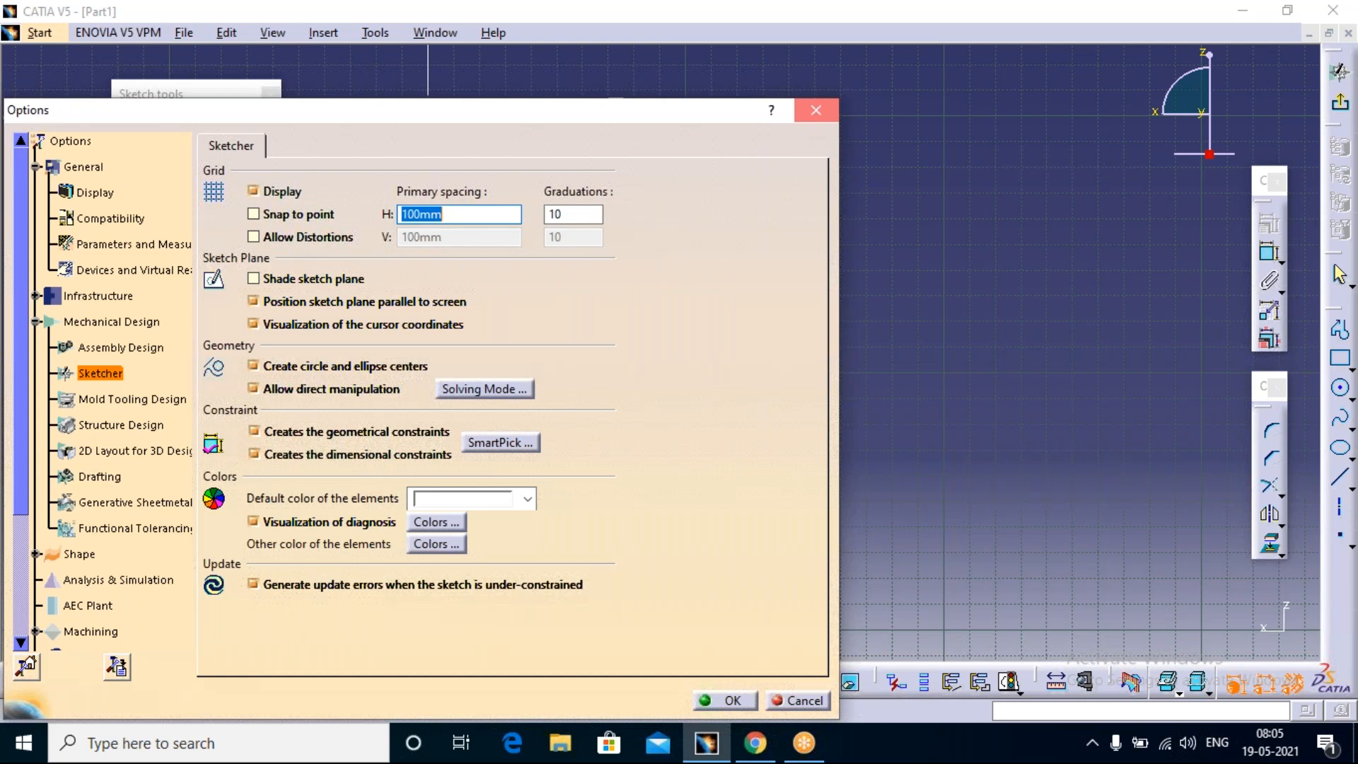
{"action": "left_click", "coordinate": [815, 109]}
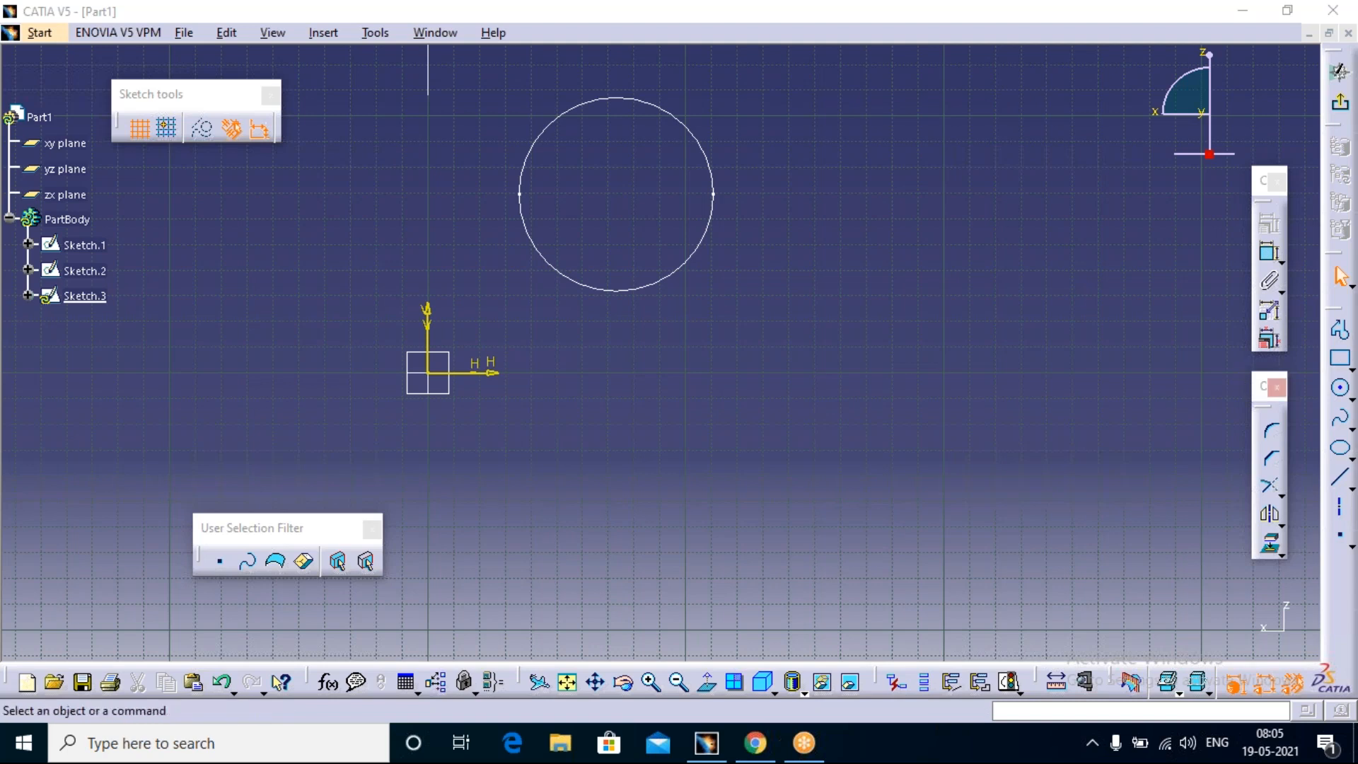
Step: Move the Operation toolbar into the upper part of the sketch area and lay it out horizontally
{"action": "left_click", "coordinate": [1258, 383]}
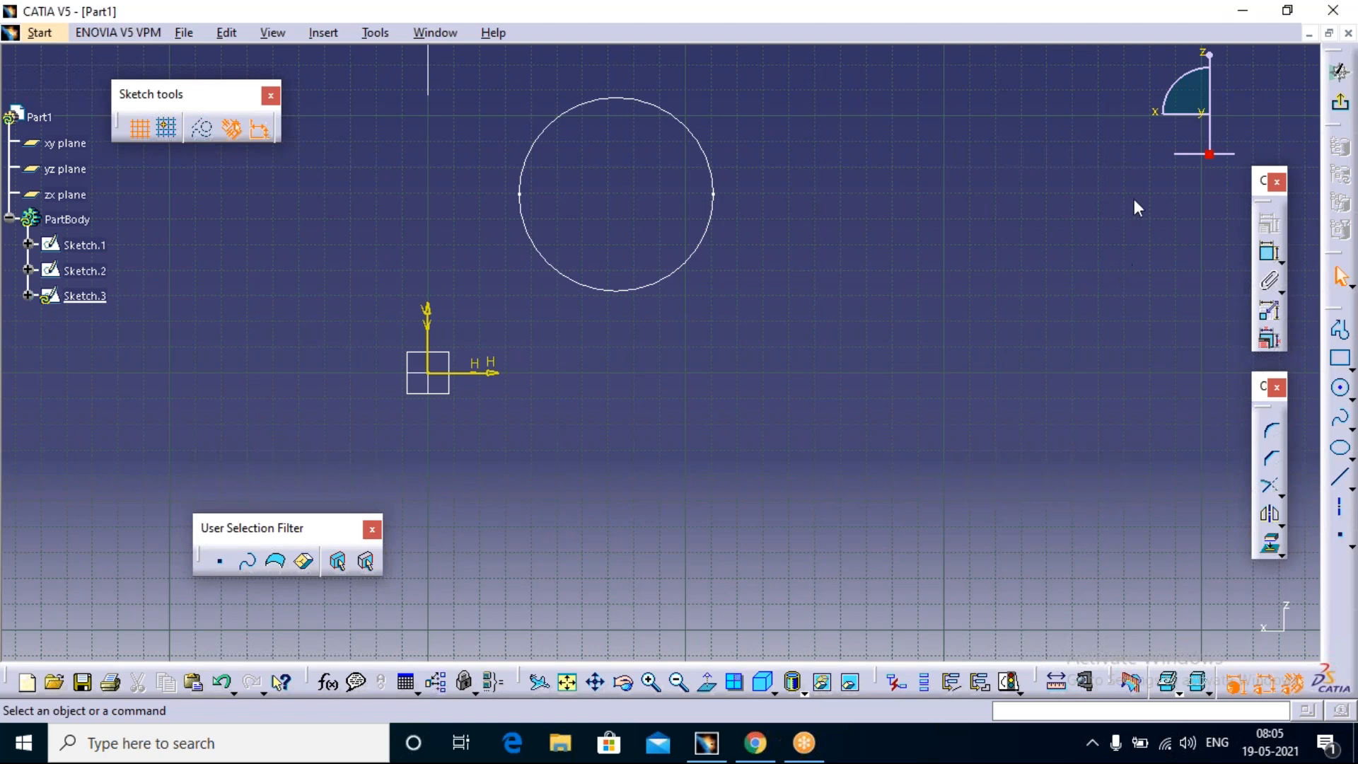
{"action": "left_click_drag", "start_coordinate": [1134, 197], "coordinate": [1136, 201]}
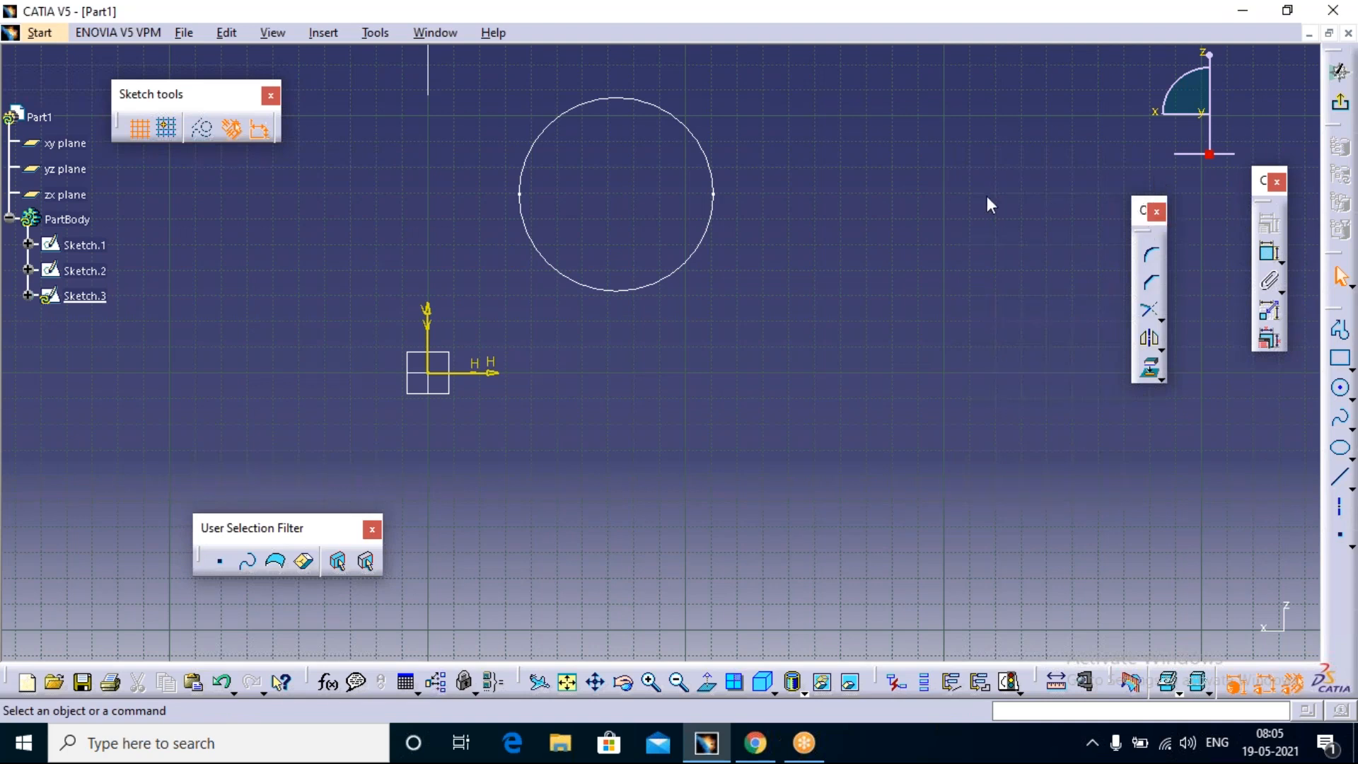
{"action": "left_click_drag", "start_coordinate": [1137, 205], "coordinate": [999, 119], "text": "shift"}
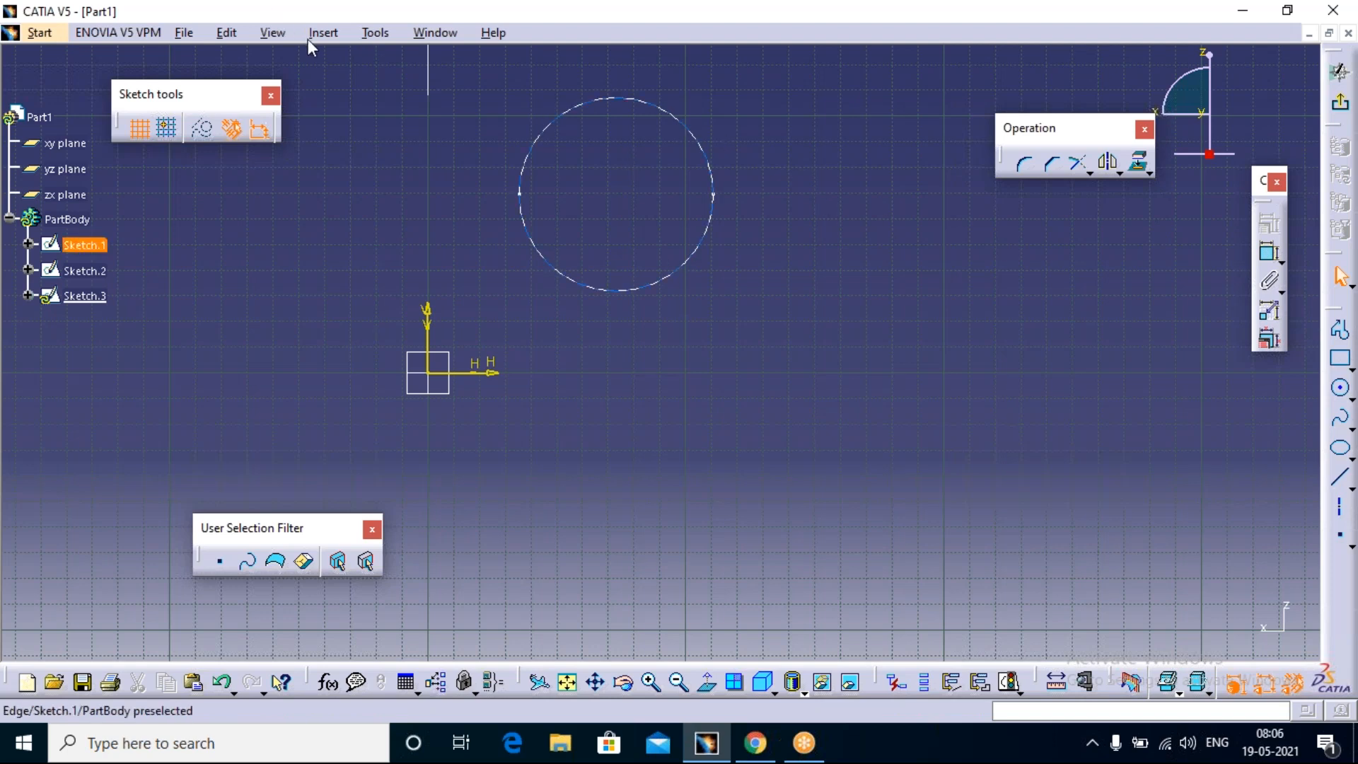
Step: Check the Large Icons and Lock Toolbar Position settings in the Customize options, leave both enabled, and close the dialog
{"action": "left_click", "coordinate": [372, 33]}
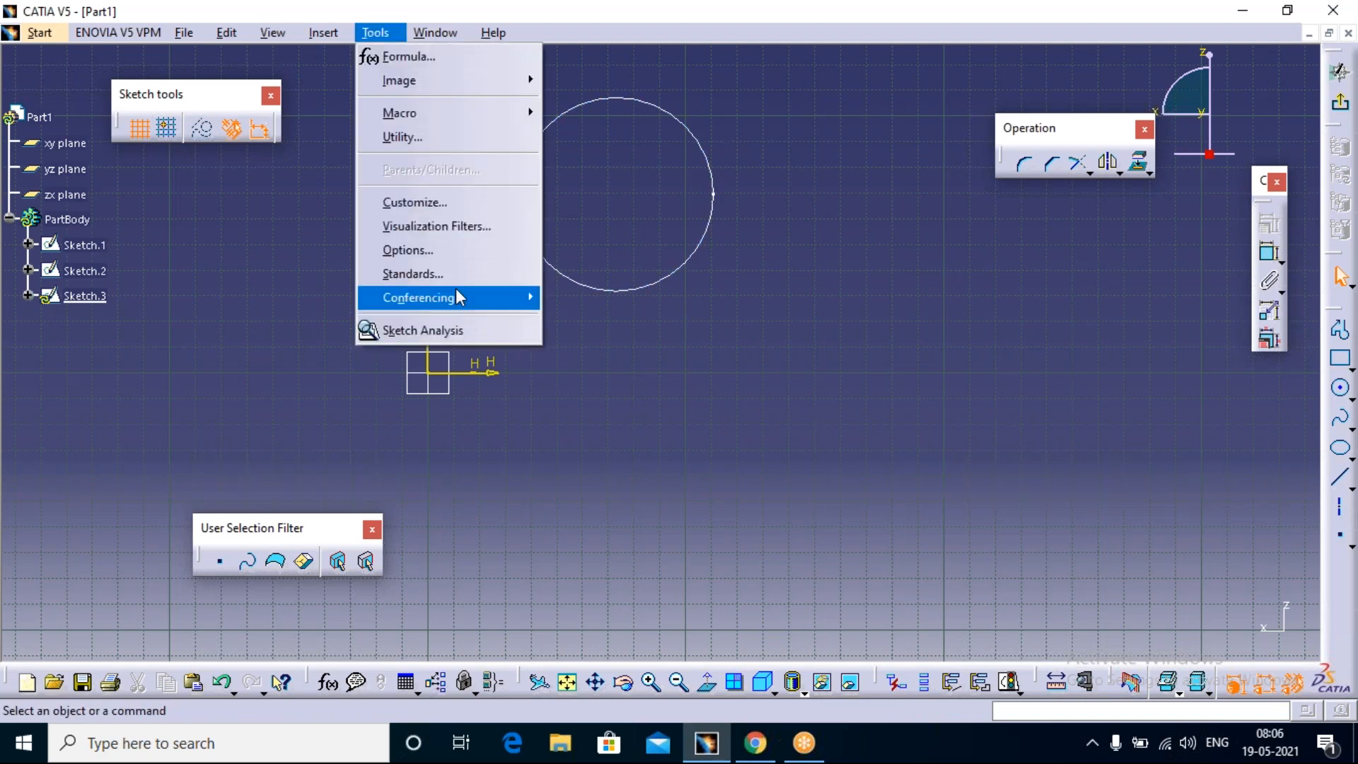
{"action": "left_click", "coordinate": [465, 218]}
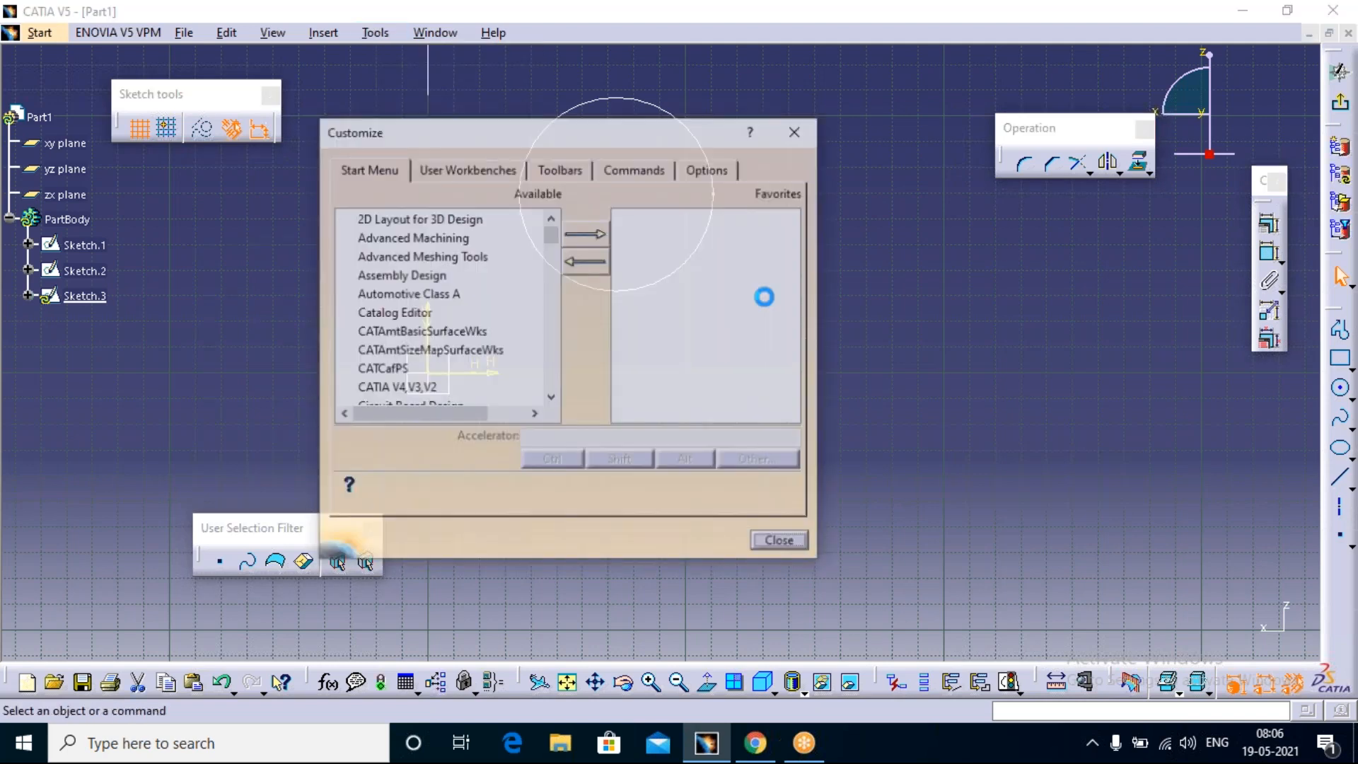
{"action": "left_click", "coordinate": [728, 170]}
{"action": "left_click", "coordinate": [360, 476]}
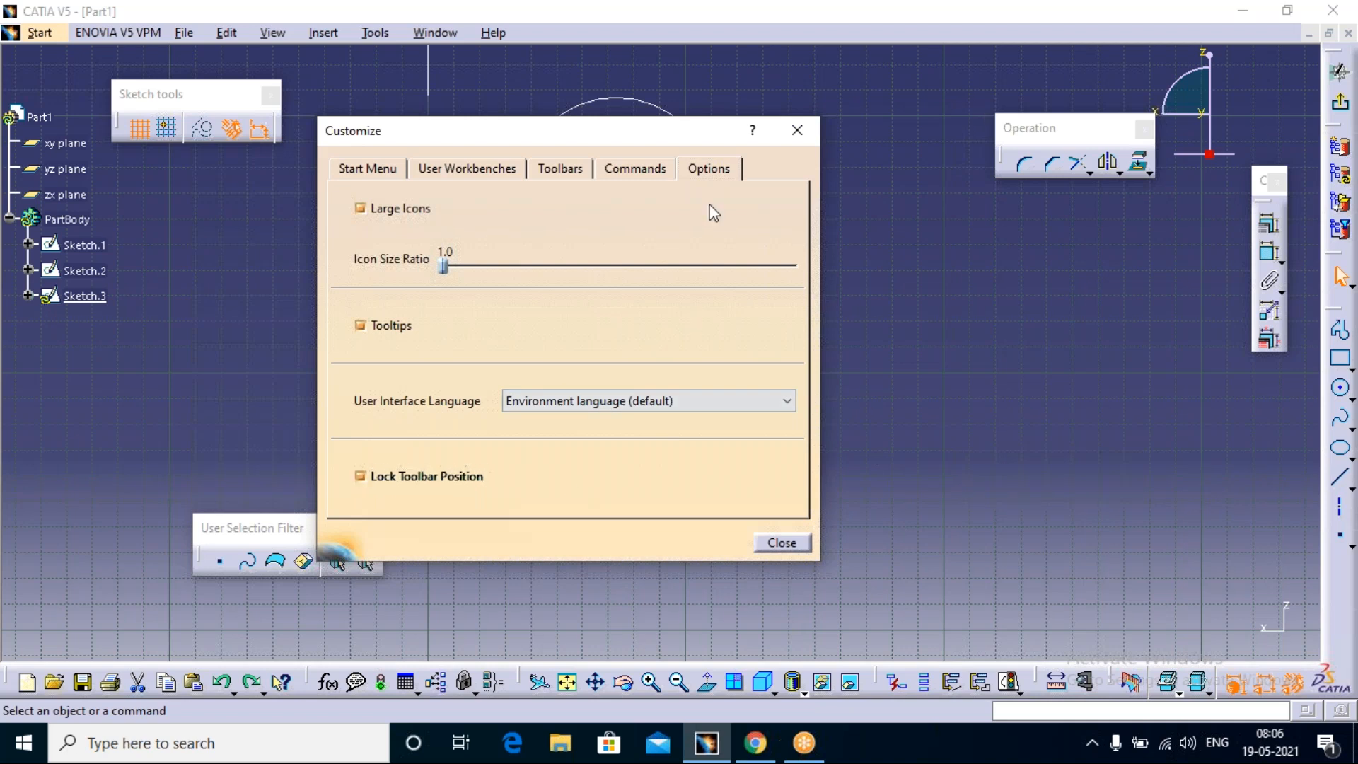
{"action": "left_click", "coordinate": [431, 216]}
{"action": "left_click", "coordinate": [357, 477]}
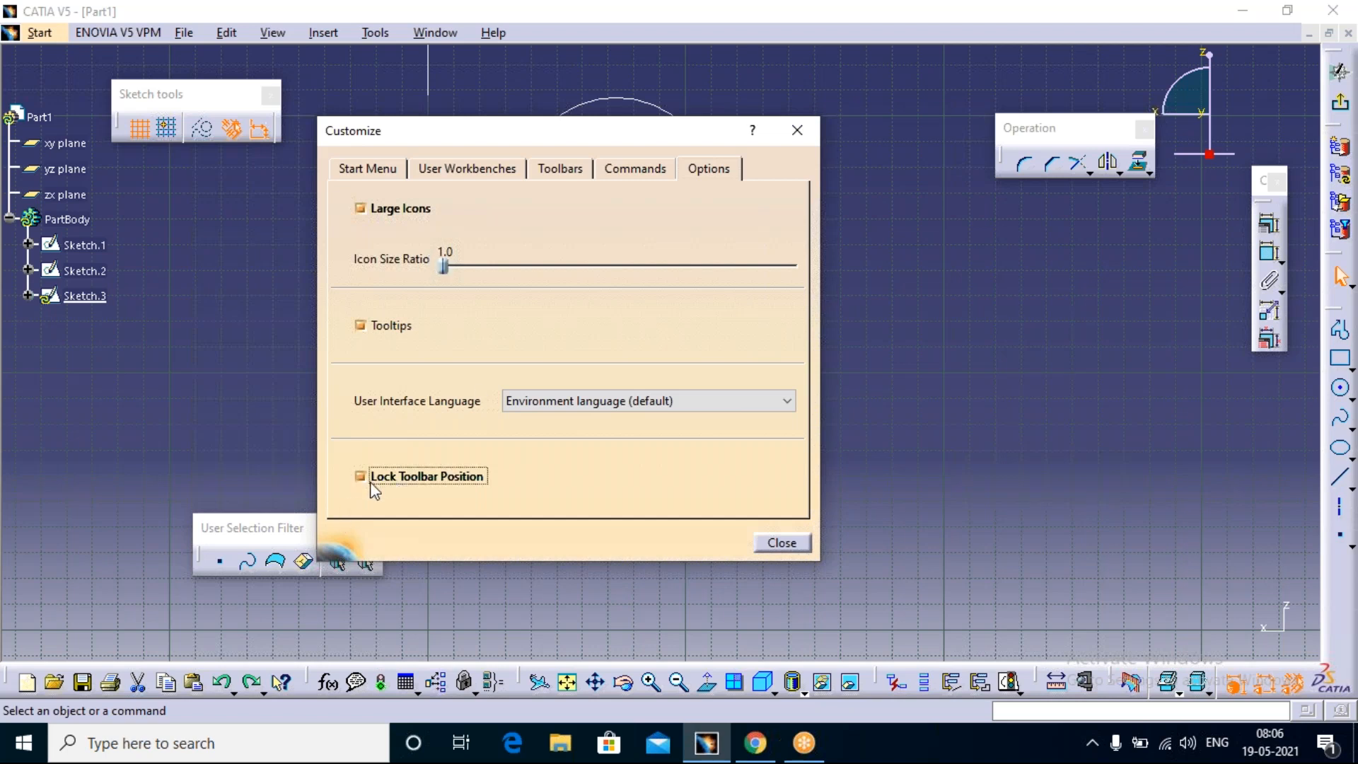
{"action": "left_click", "coordinate": [808, 133]}
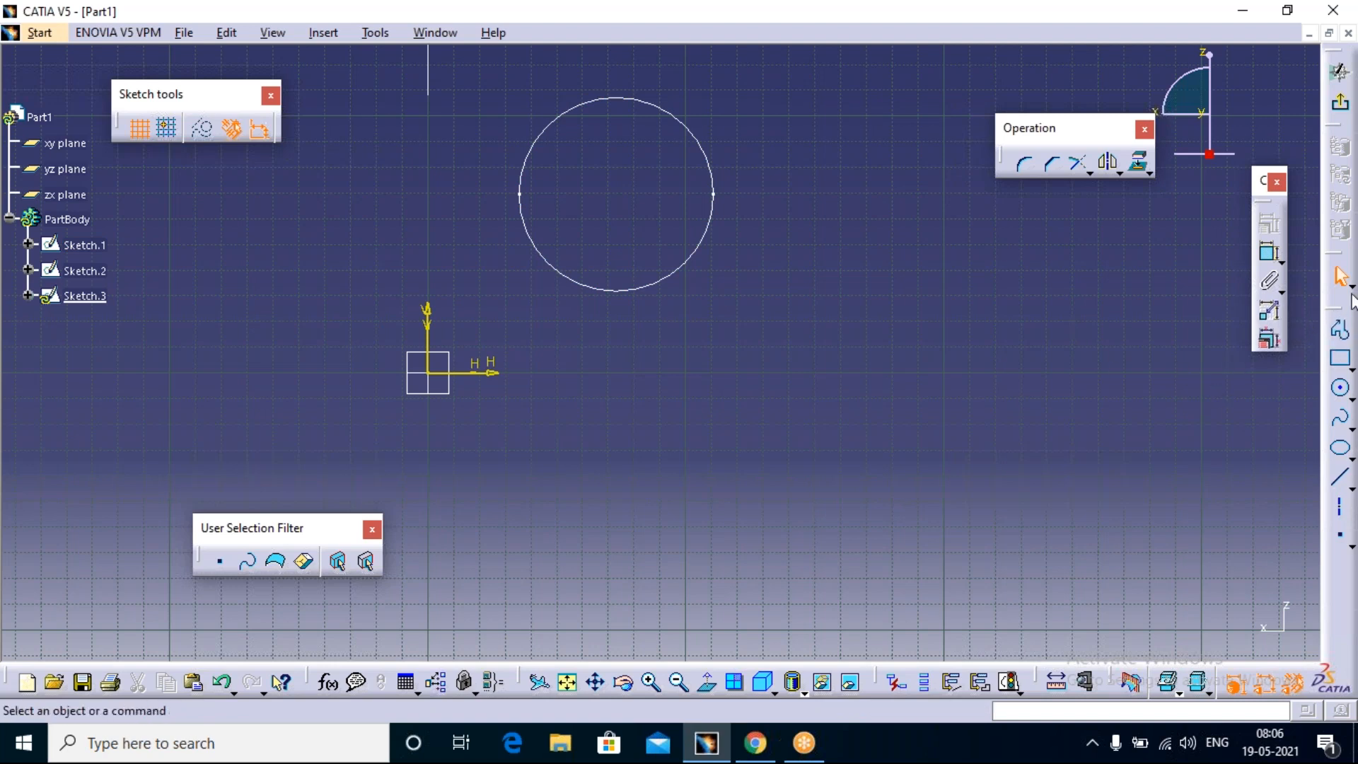
Step: Move the Constraint and Operation toolbars up along the upper edge of the sketch area
{"action": "left_click", "coordinate": [1340, 329]}
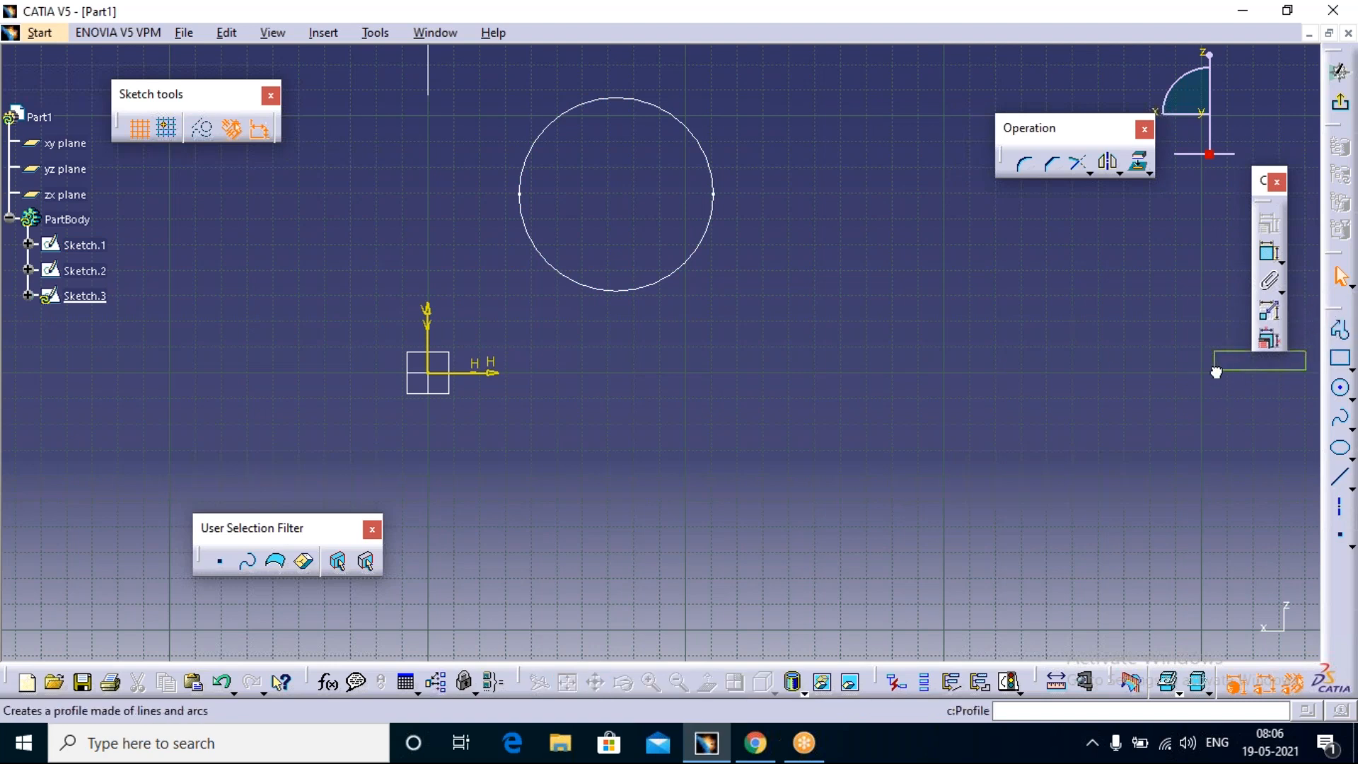
{"action": "key", "text": "Escape"}
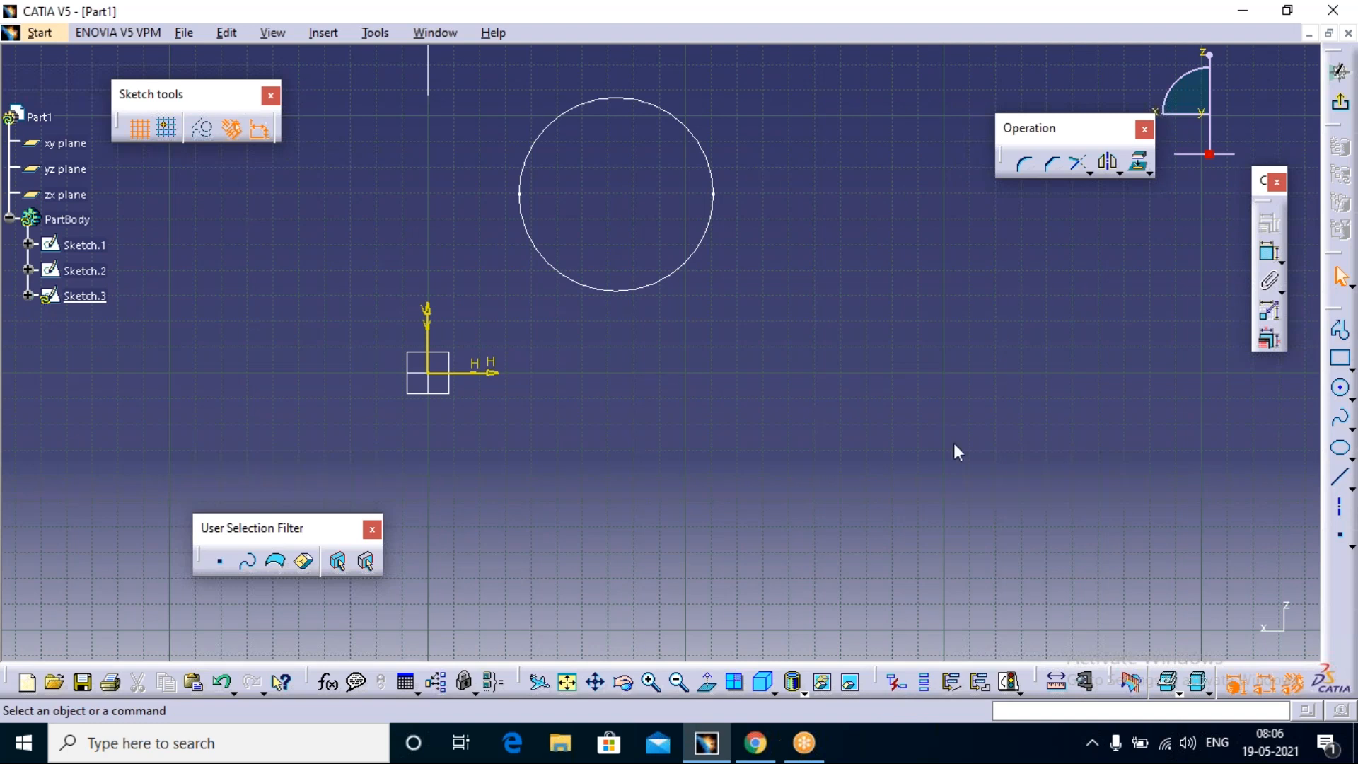
{"action": "left_click_drag", "start_coordinate": [1263, 183], "coordinate": [1157, 355]}
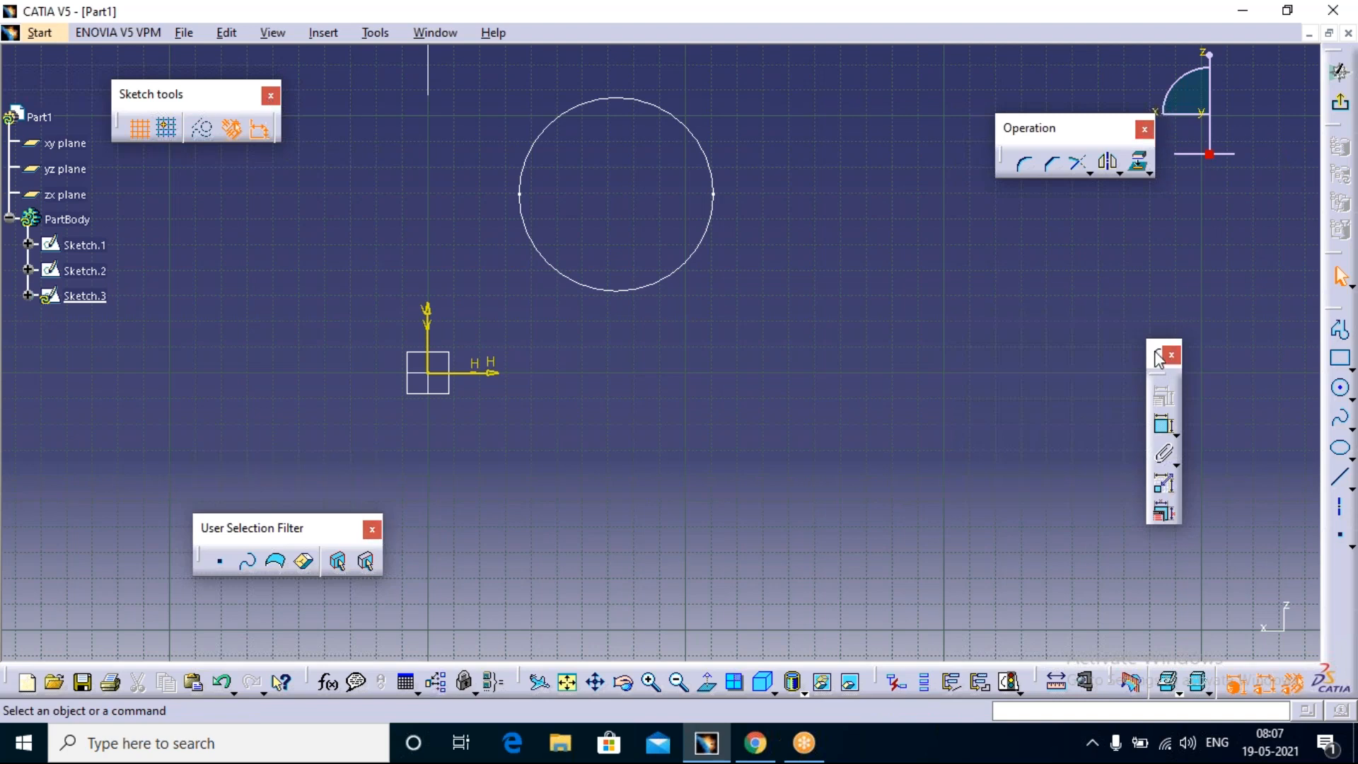
{"action": "left_click_drag", "start_coordinate": [1261, 91], "coordinate": [1263, 92]}
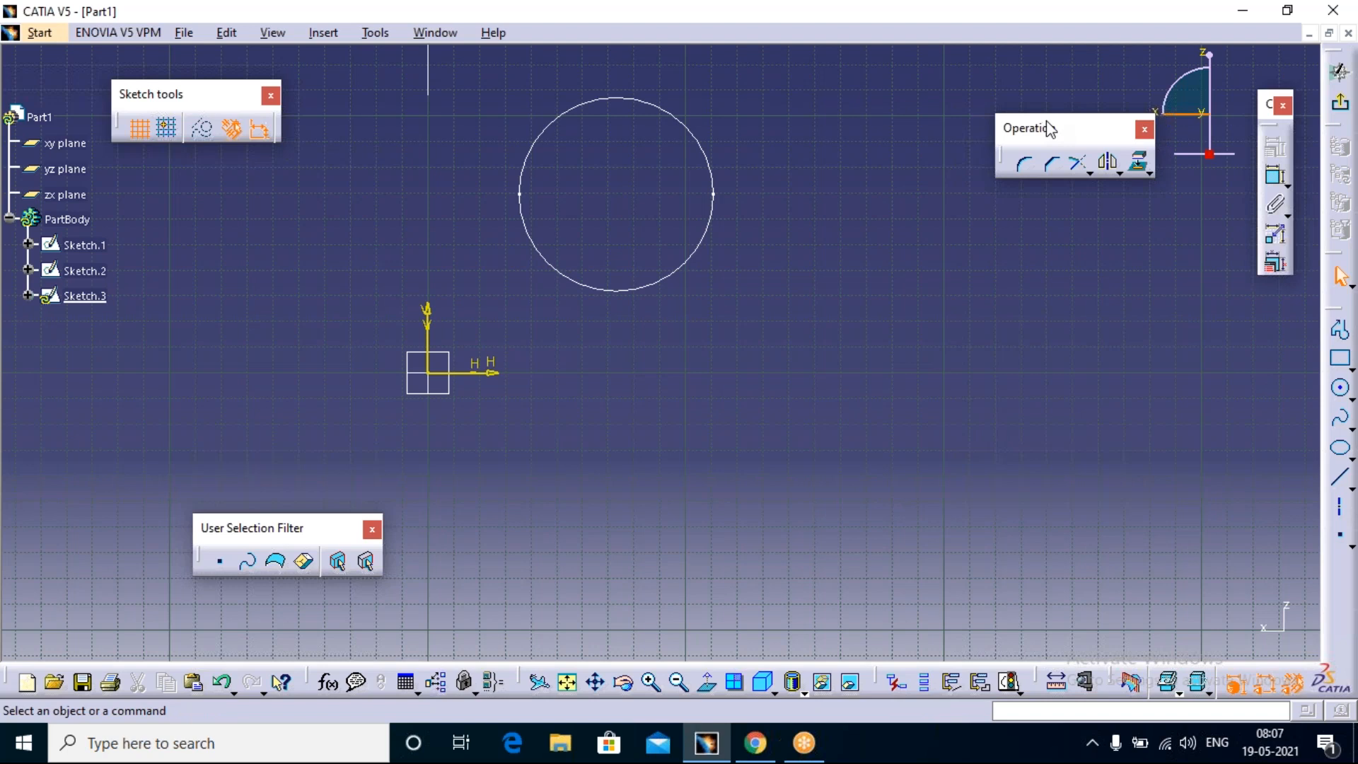
{"action": "left_click_drag", "start_coordinate": [1069, 130], "coordinate": [1075, 94]}
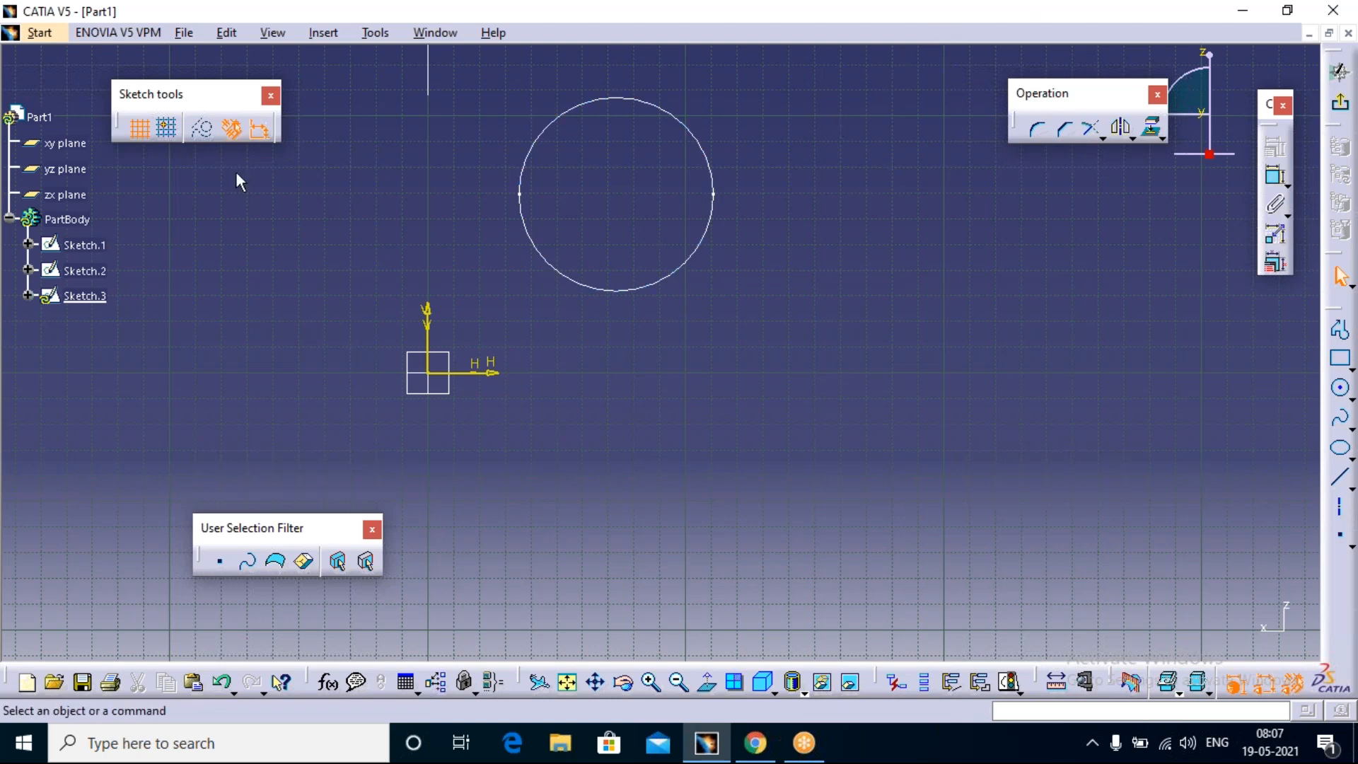
Step: Switch to the Part Design workbench and look through its list of toolbars
{"action": "left_click", "coordinate": [41, 34]}
{"action": "mouse_move", "coordinate": [152, 118]}
{"action": "left_click", "coordinate": [339, 113]}
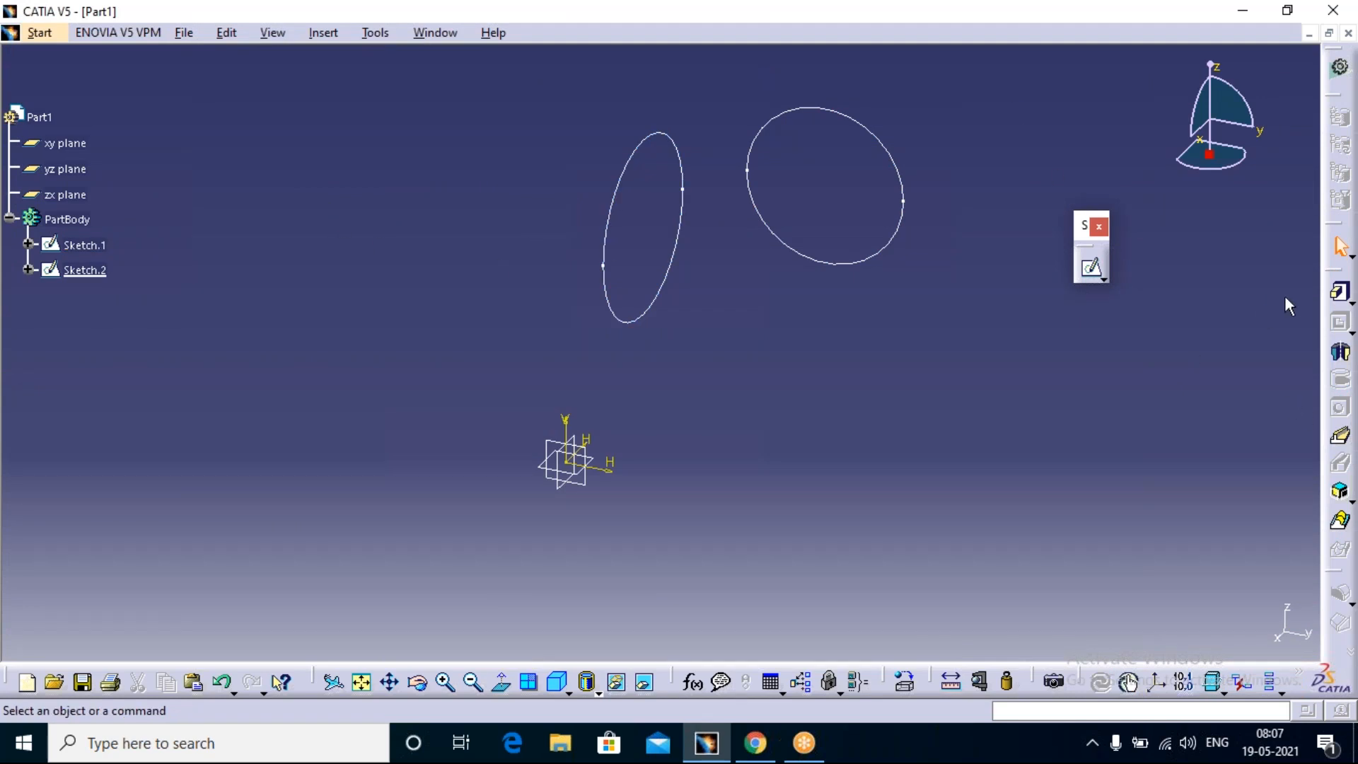
{"action": "right_click", "coordinate": [1338, 246]}
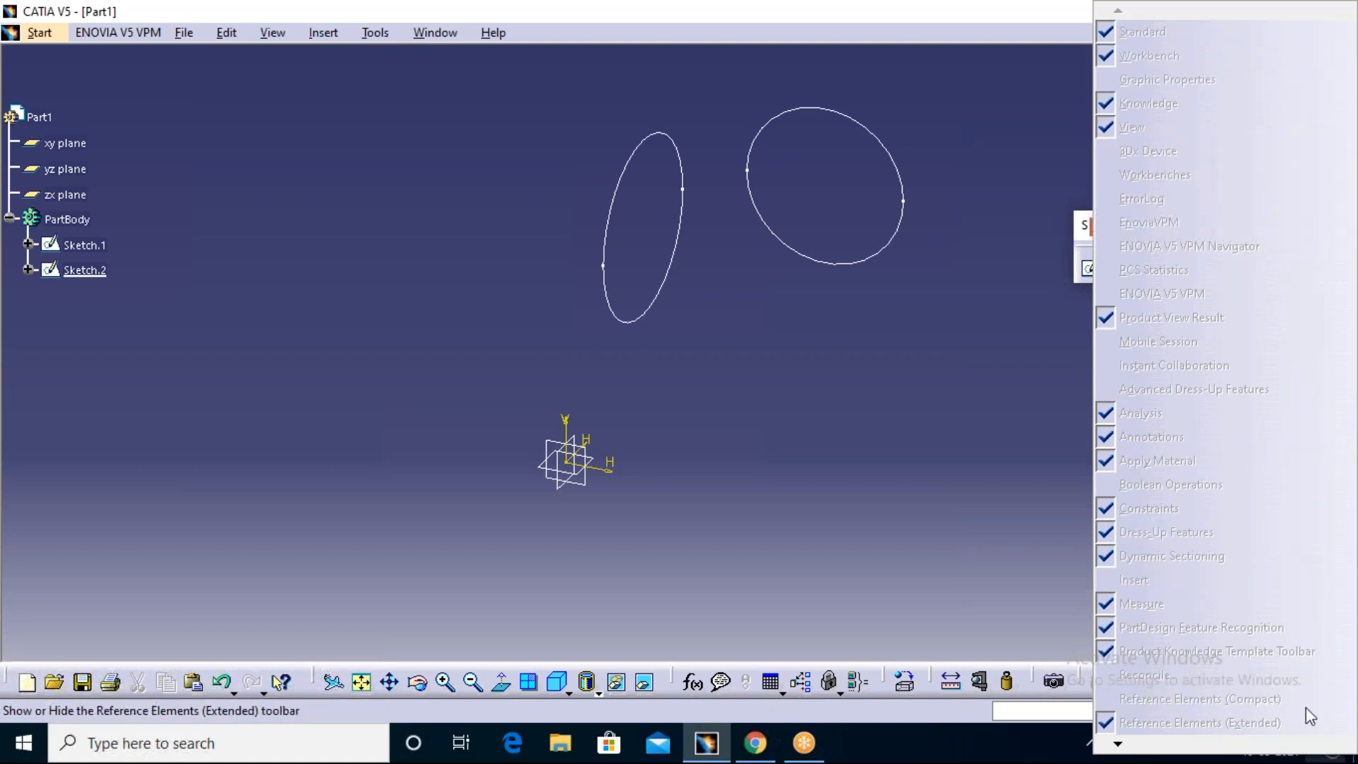
{"action": "left_click", "coordinate": [875, 459]}
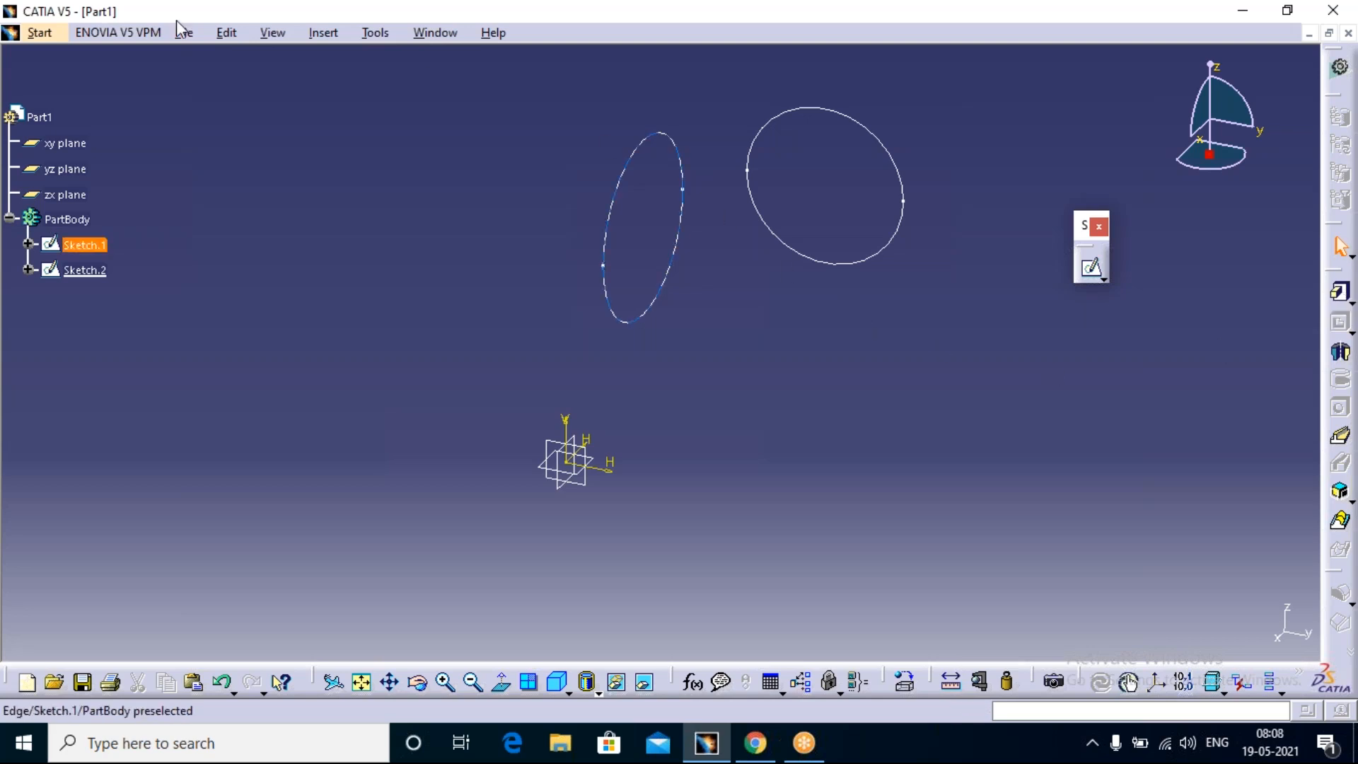
Step: Turn off Lock Toolbar Position in the Customize options and check the list of toolbars again
{"action": "left_click", "coordinate": [377, 33]}
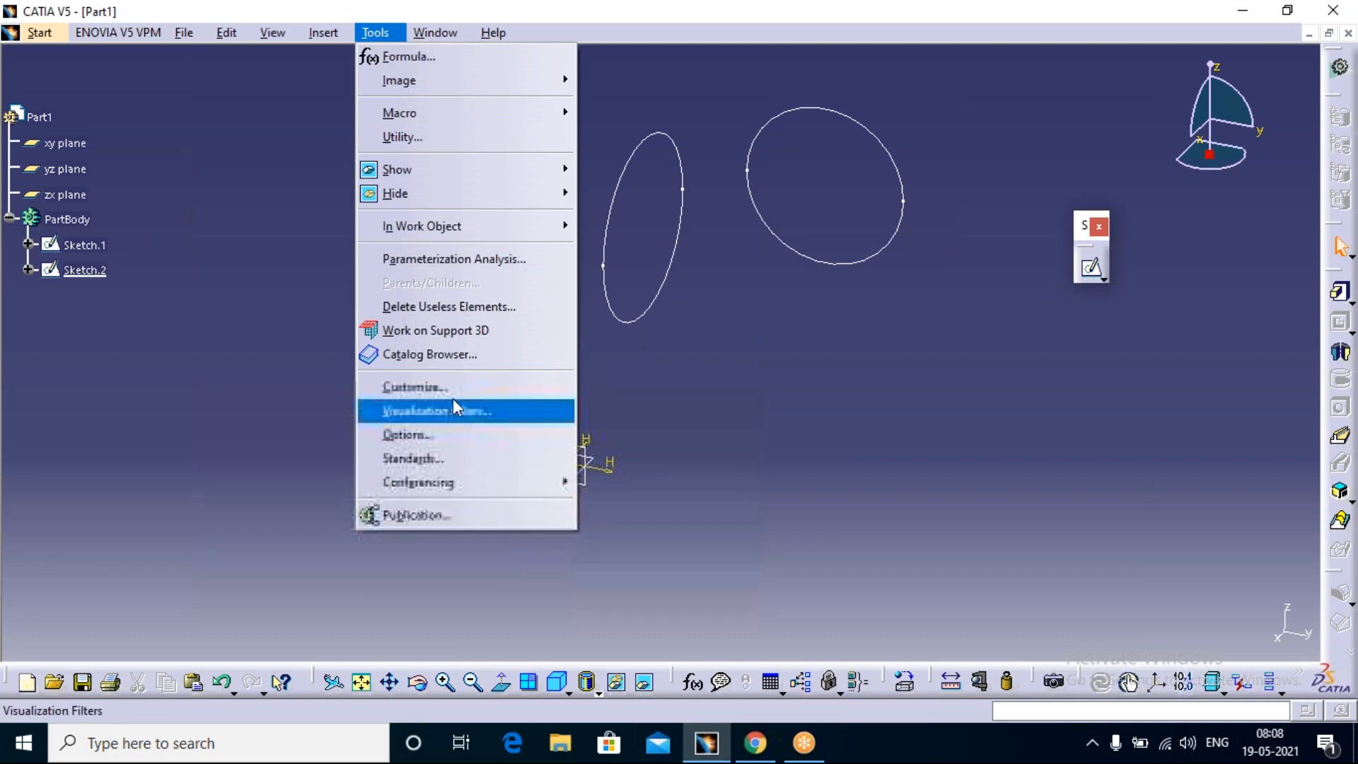
{"action": "left_click", "coordinate": [473, 387]}
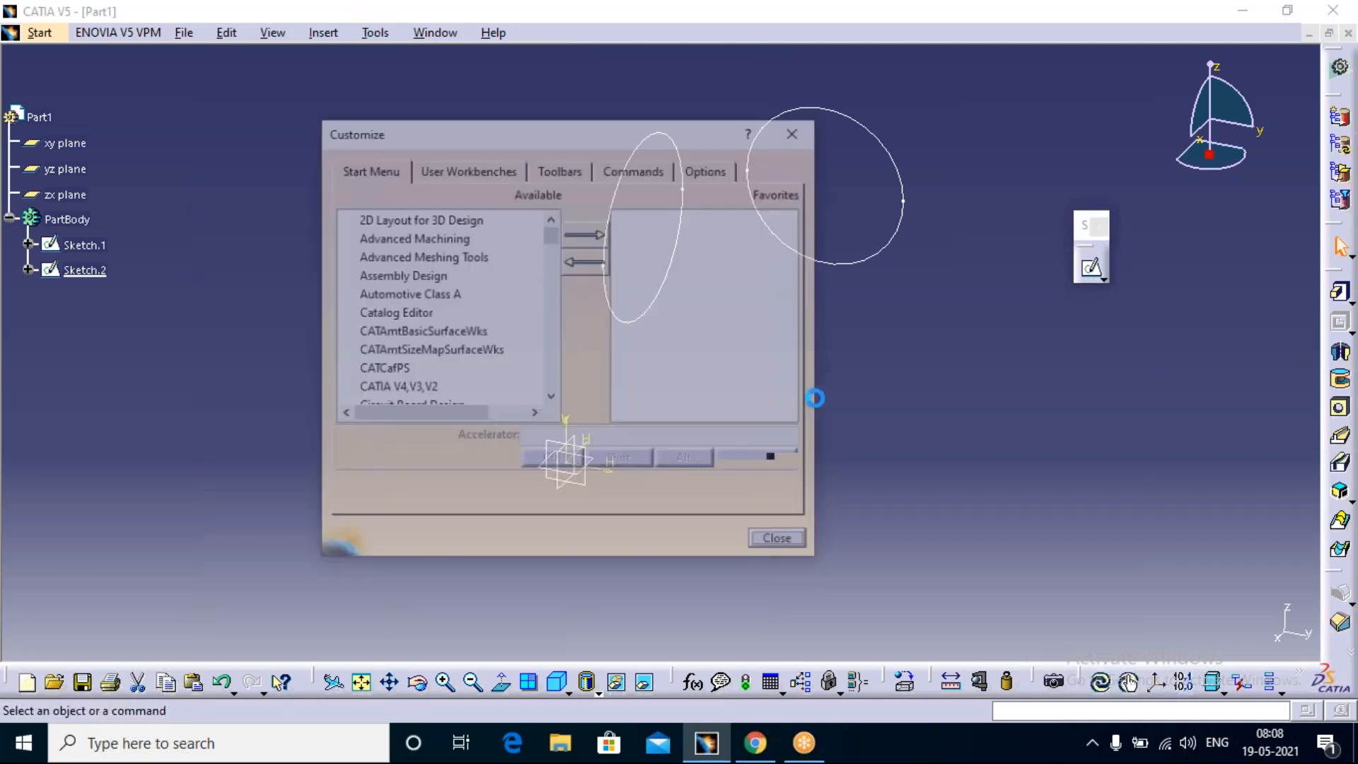
{"action": "left_click", "coordinate": [704, 169]}
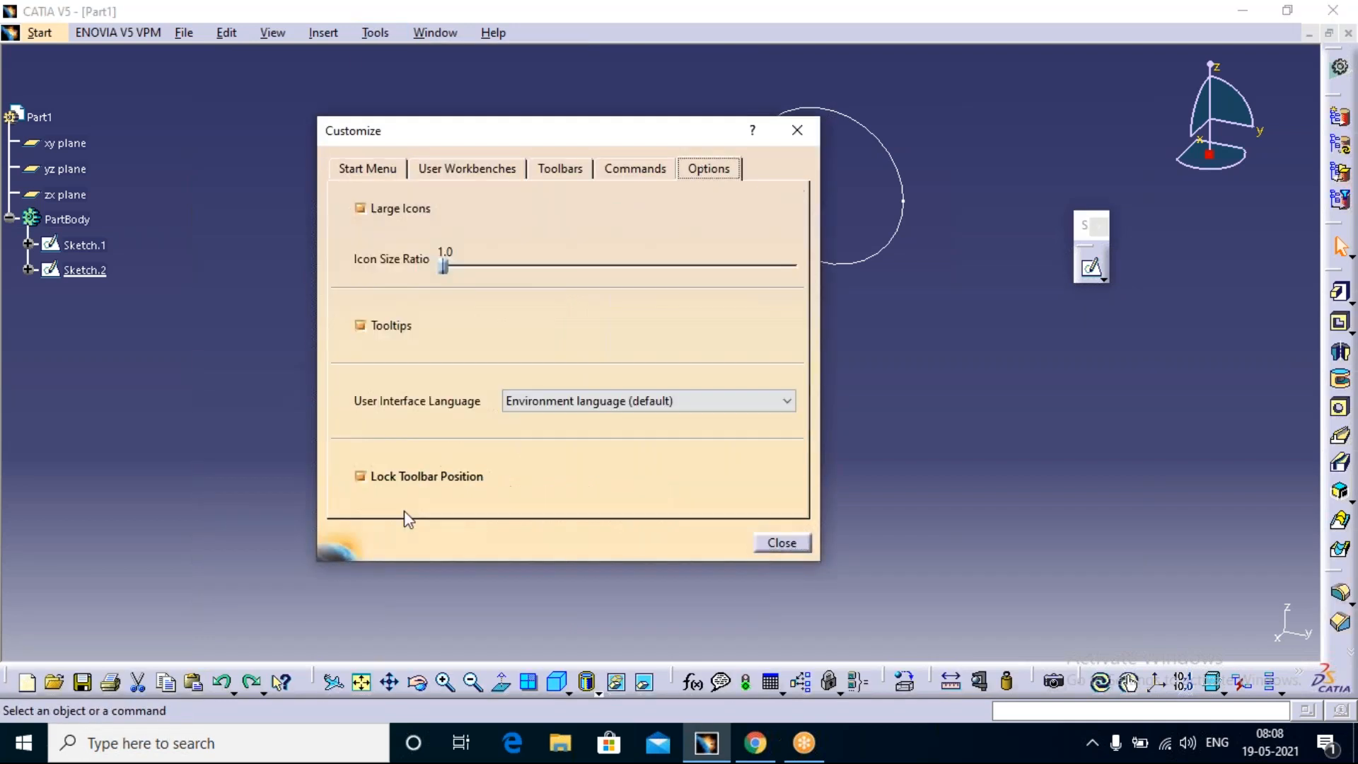
{"action": "left_click", "coordinate": [781, 543]}
{"action": "right_click", "coordinate": [1339, 657]}
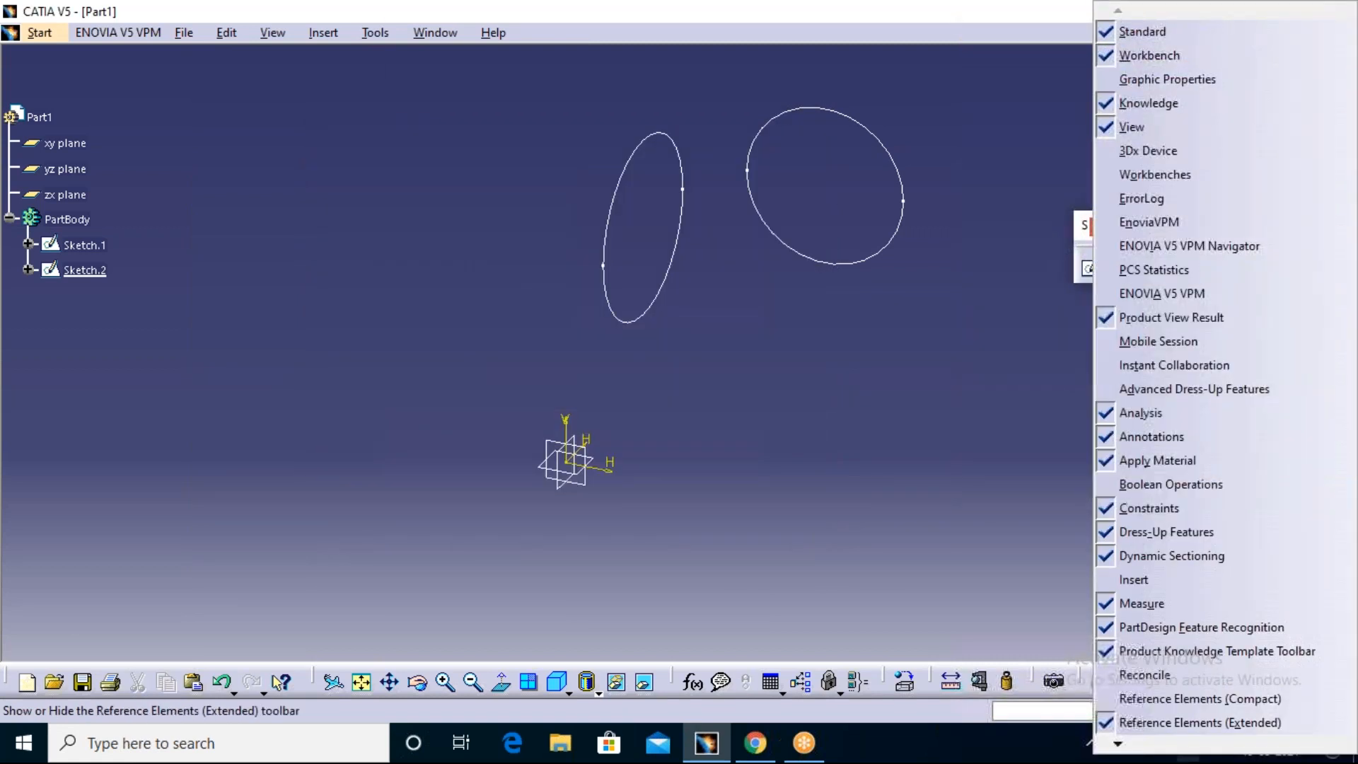
{"action": "left_click", "coordinate": [880, 488]}
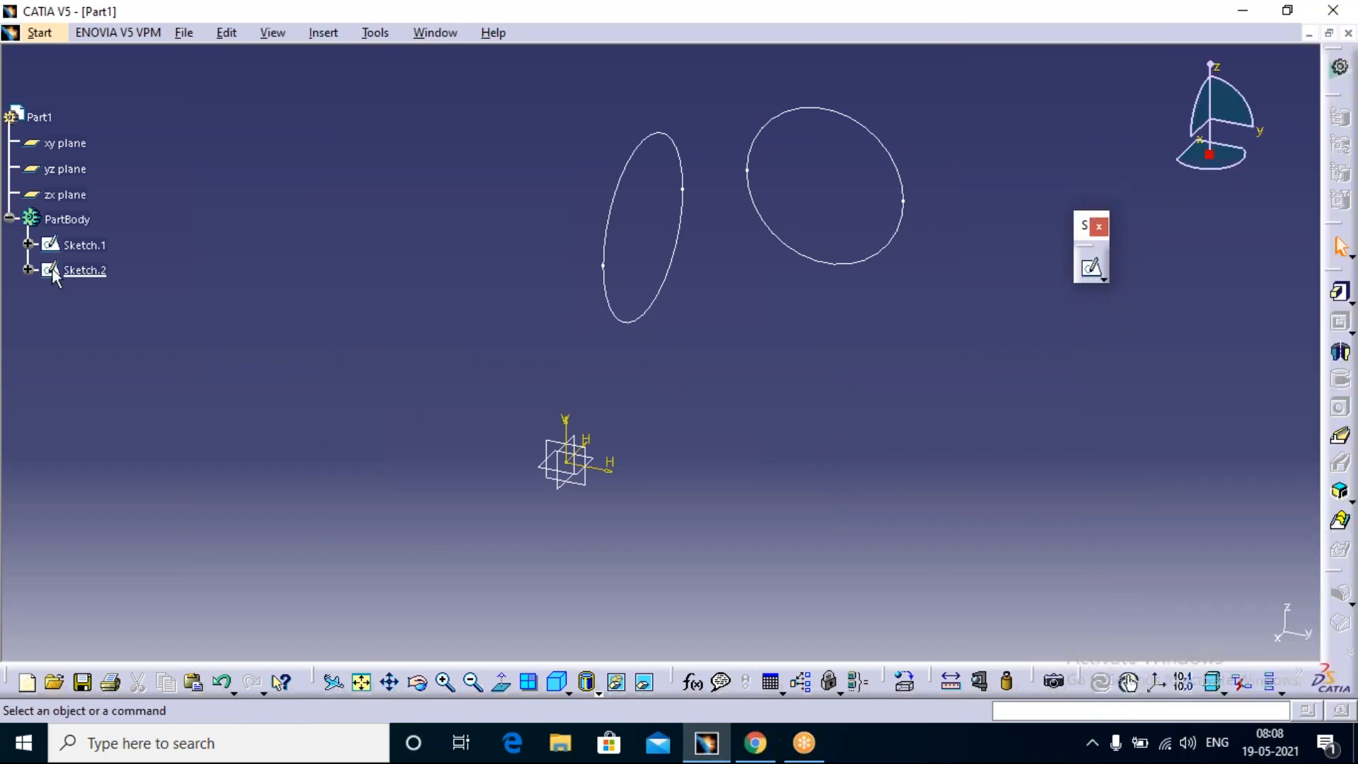
Step: Open a new sketch on the xy plane and exit it back to Part Design
{"action": "left_click", "coordinate": [600, 467]}
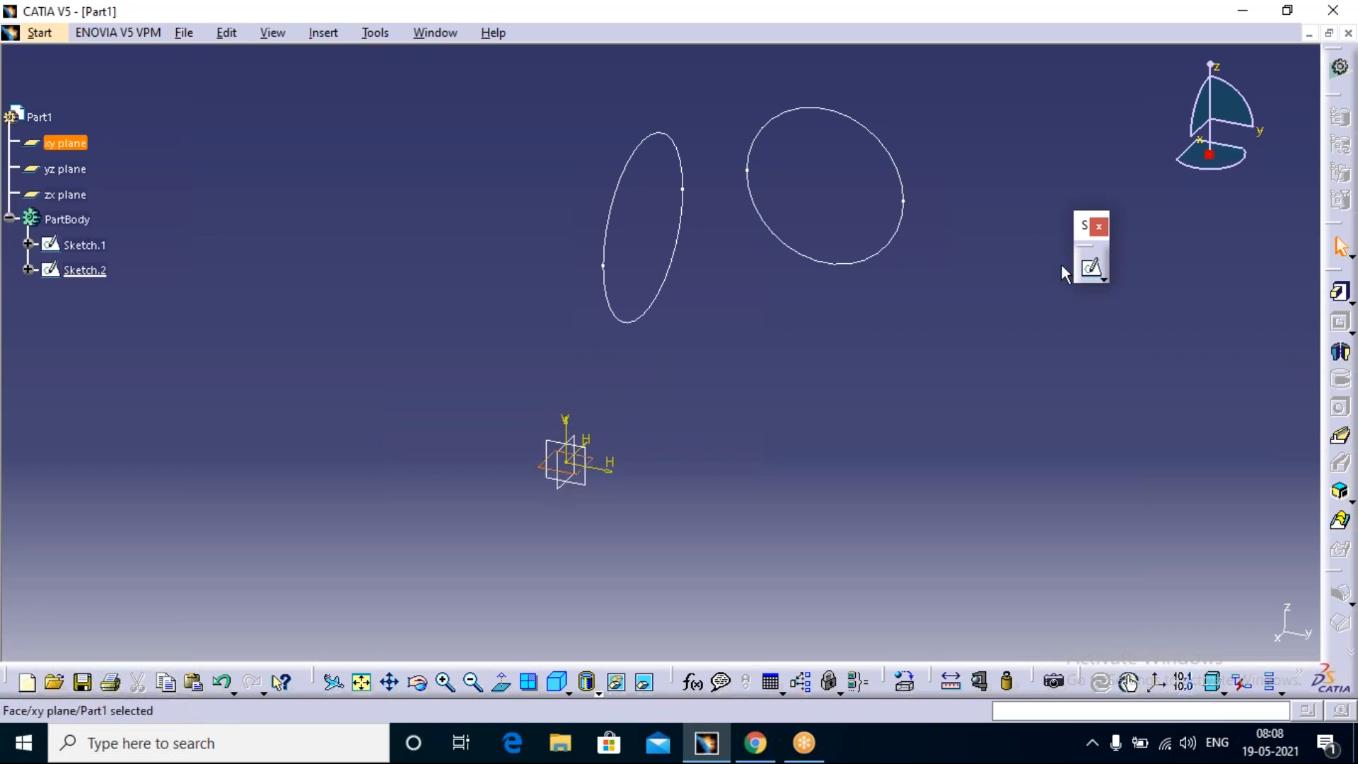
{"action": "left_click", "coordinate": [1092, 268]}
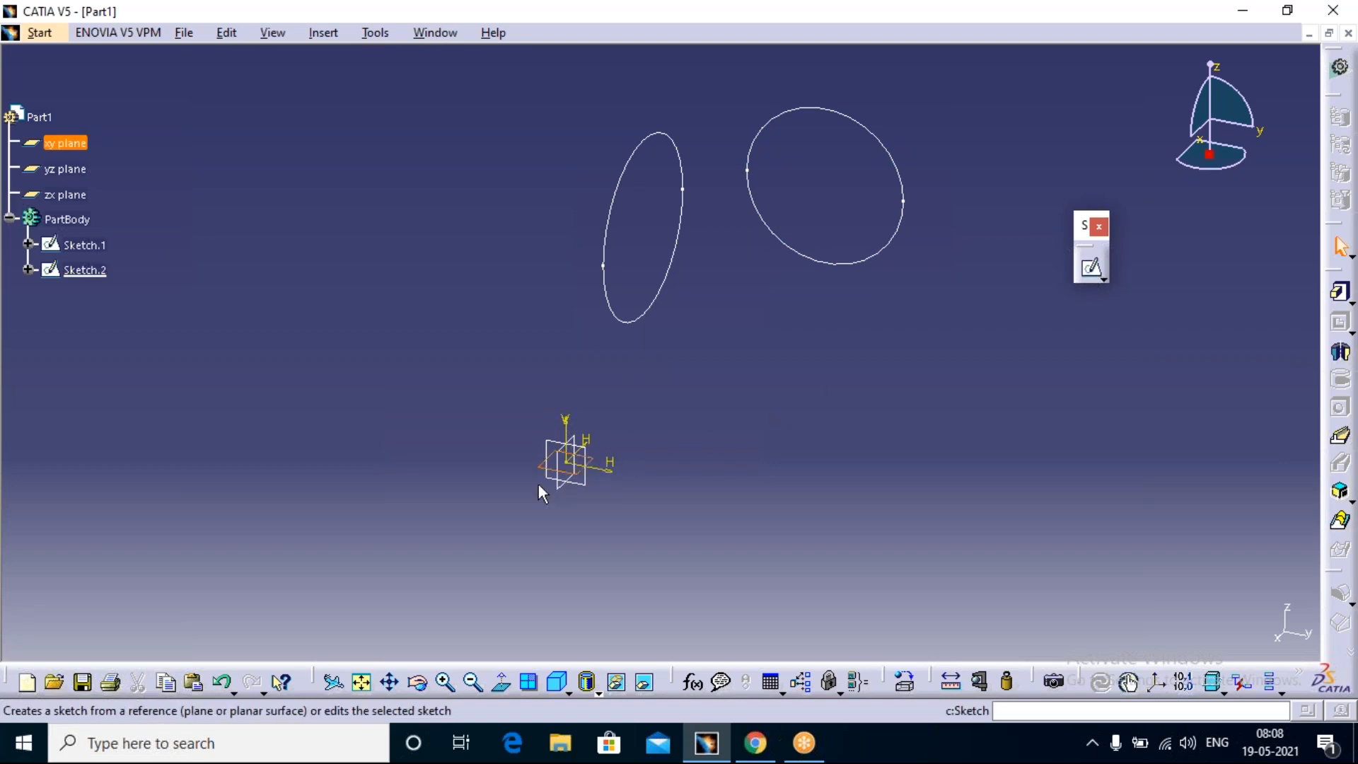
{"action": "left_click", "coordinate": [1090, 268]}
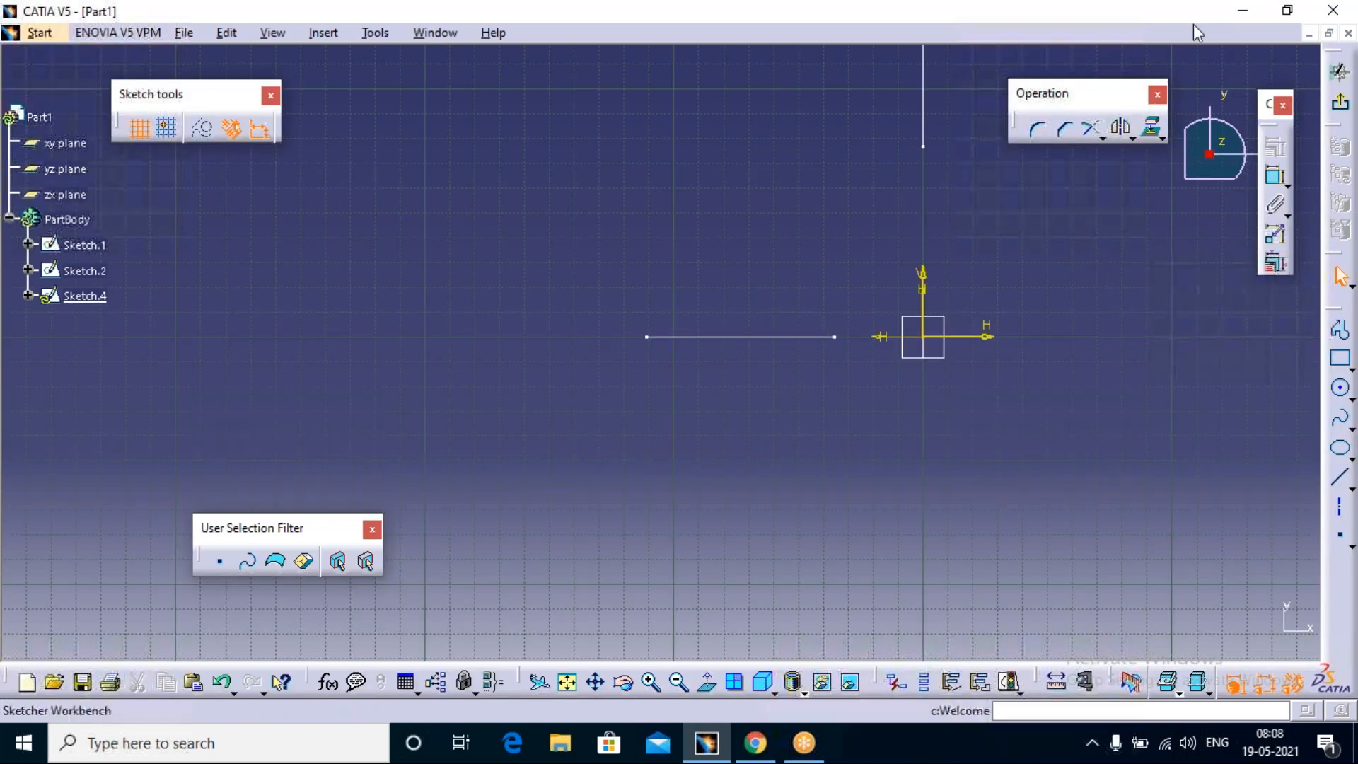
{"action": "left_click", "coordinate": [1340, 103]}
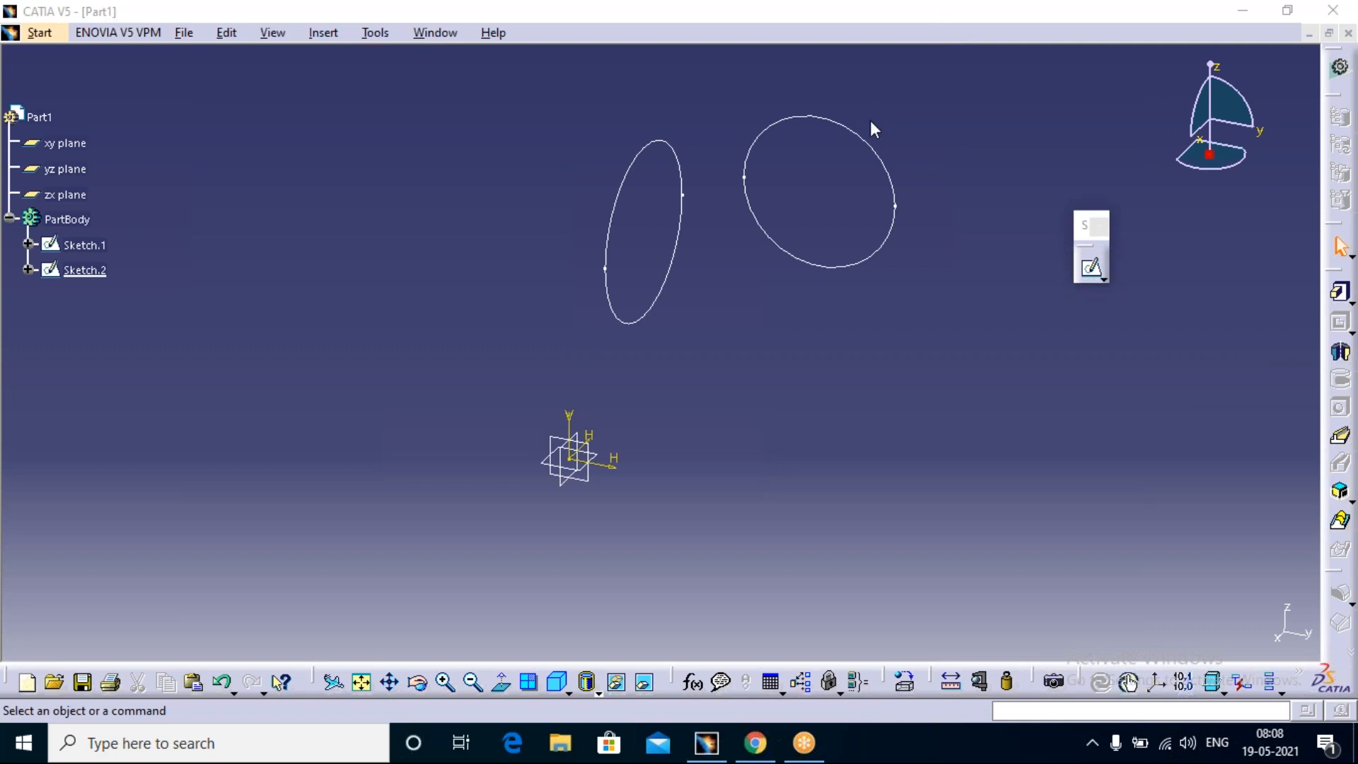
Step: Close Part1 without saving it and create a new part in the Part Design workbench
{"action": "left_click", "coordinate": [1348, 32]}
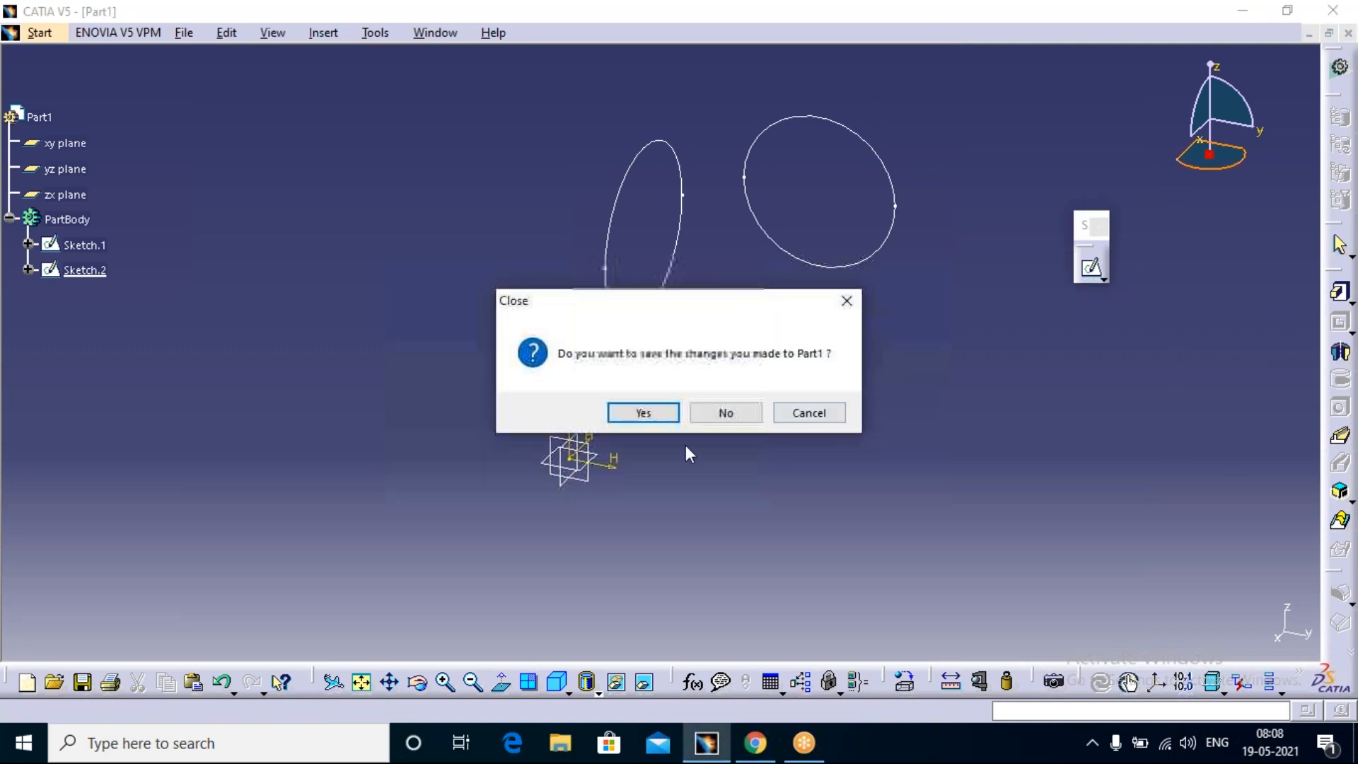
{"action": "left_click", "coordinate": [735, 414]}
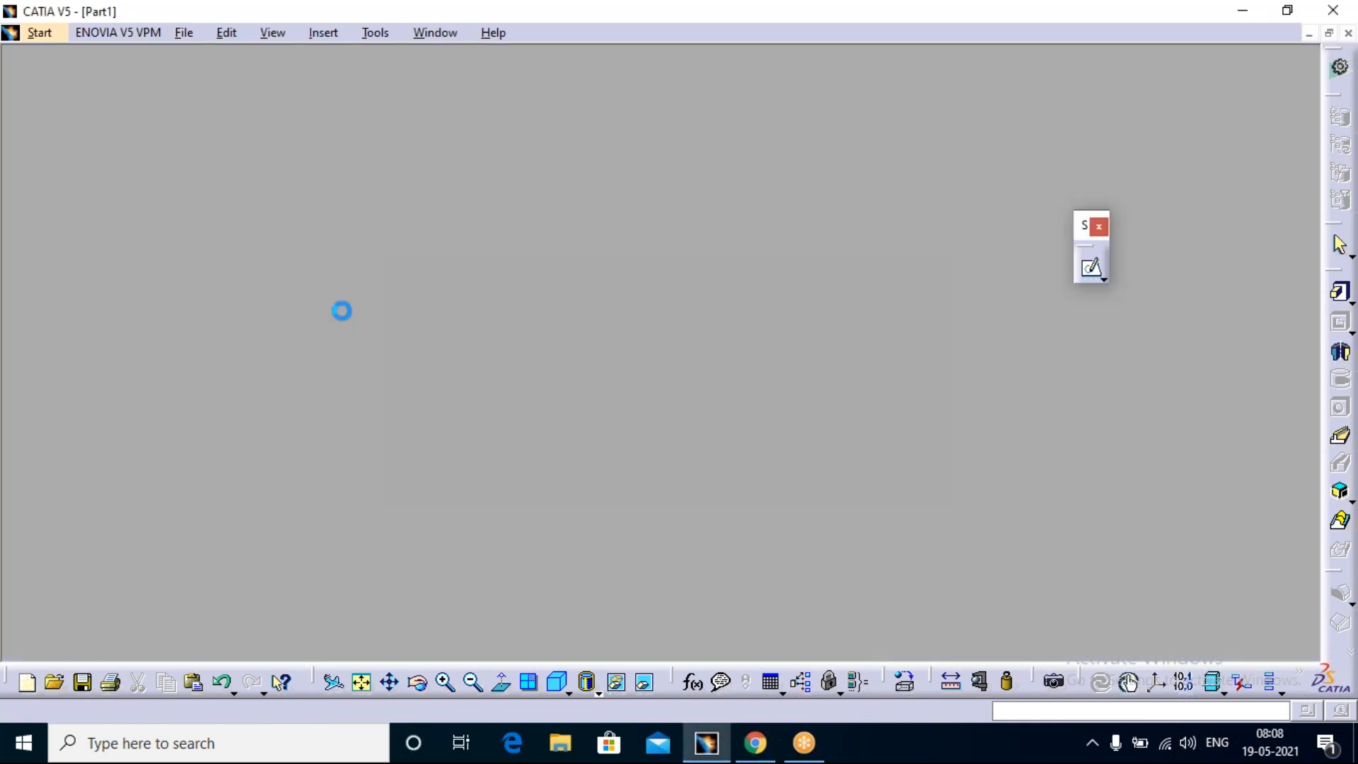
{"action": "left_click", "coordinate": [19, 32]}
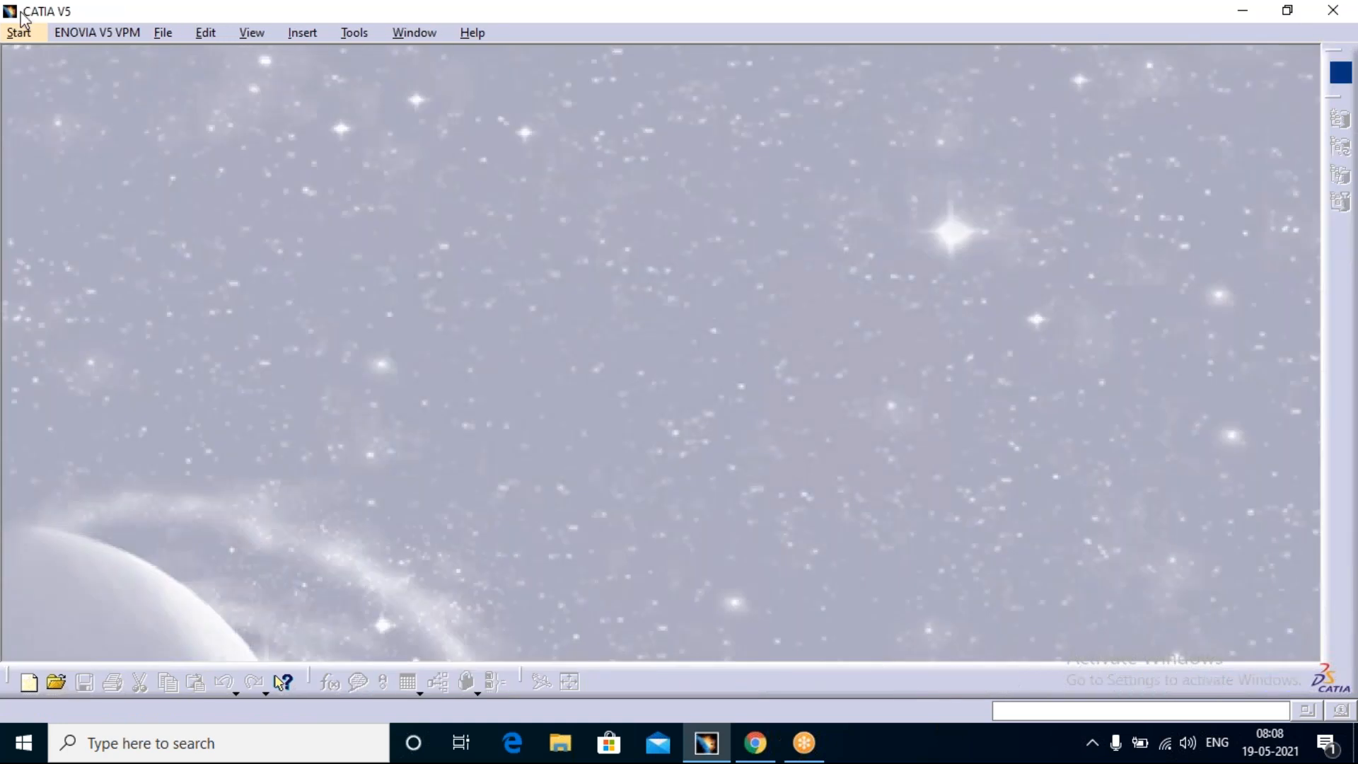
{"action": "mouse_move", "coordinate": [97, 113]}
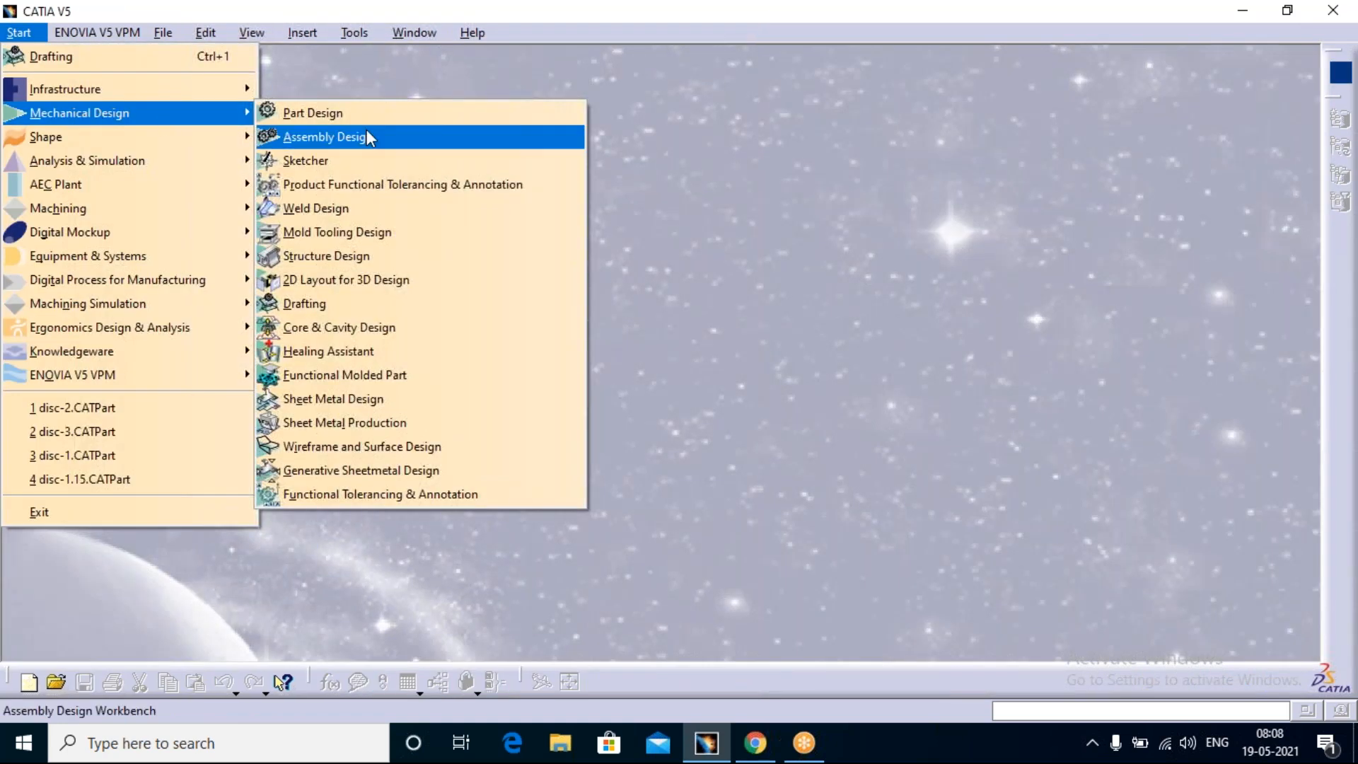
{"action": "left_click", "coordinate": [378, 116]}
{"action": "left_click", "coordinate": [672, 409]}
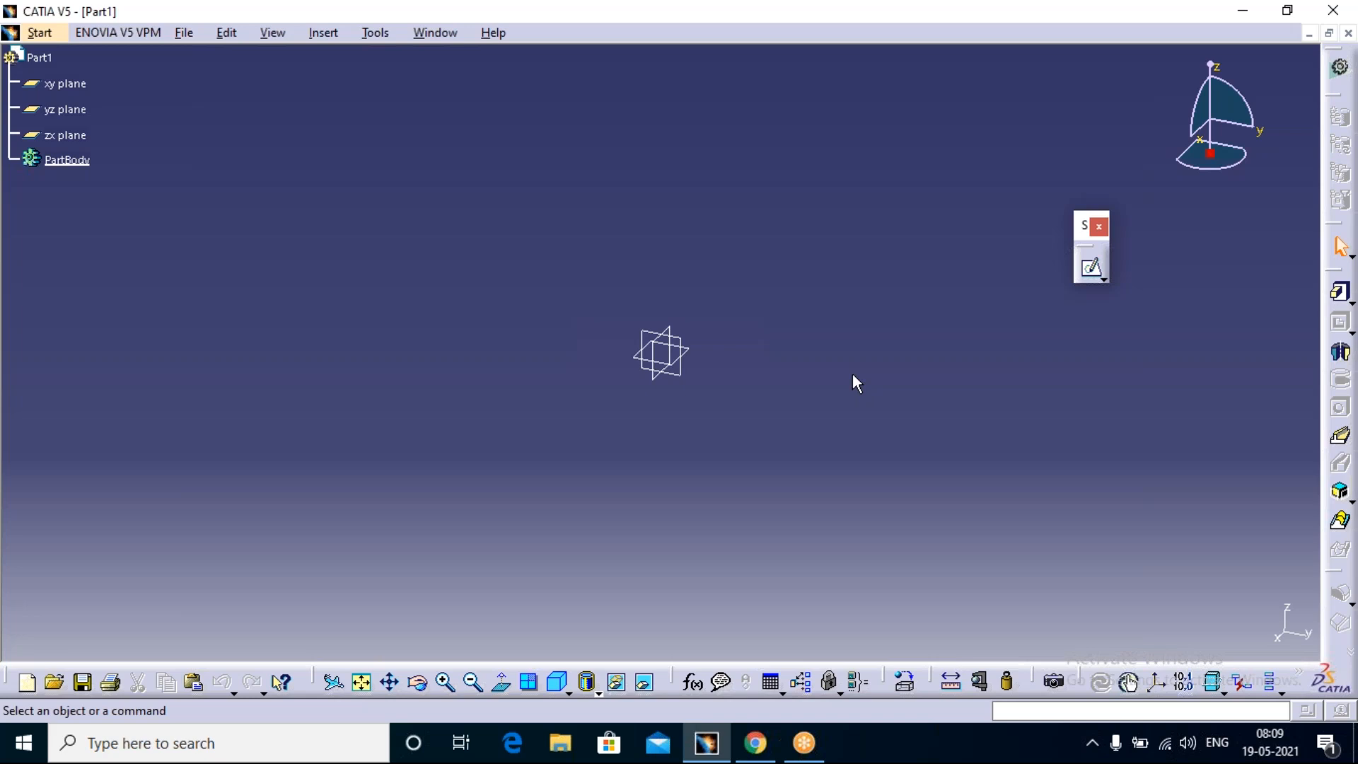
{"action": "left_click", "coordinate": [1091, 268]}
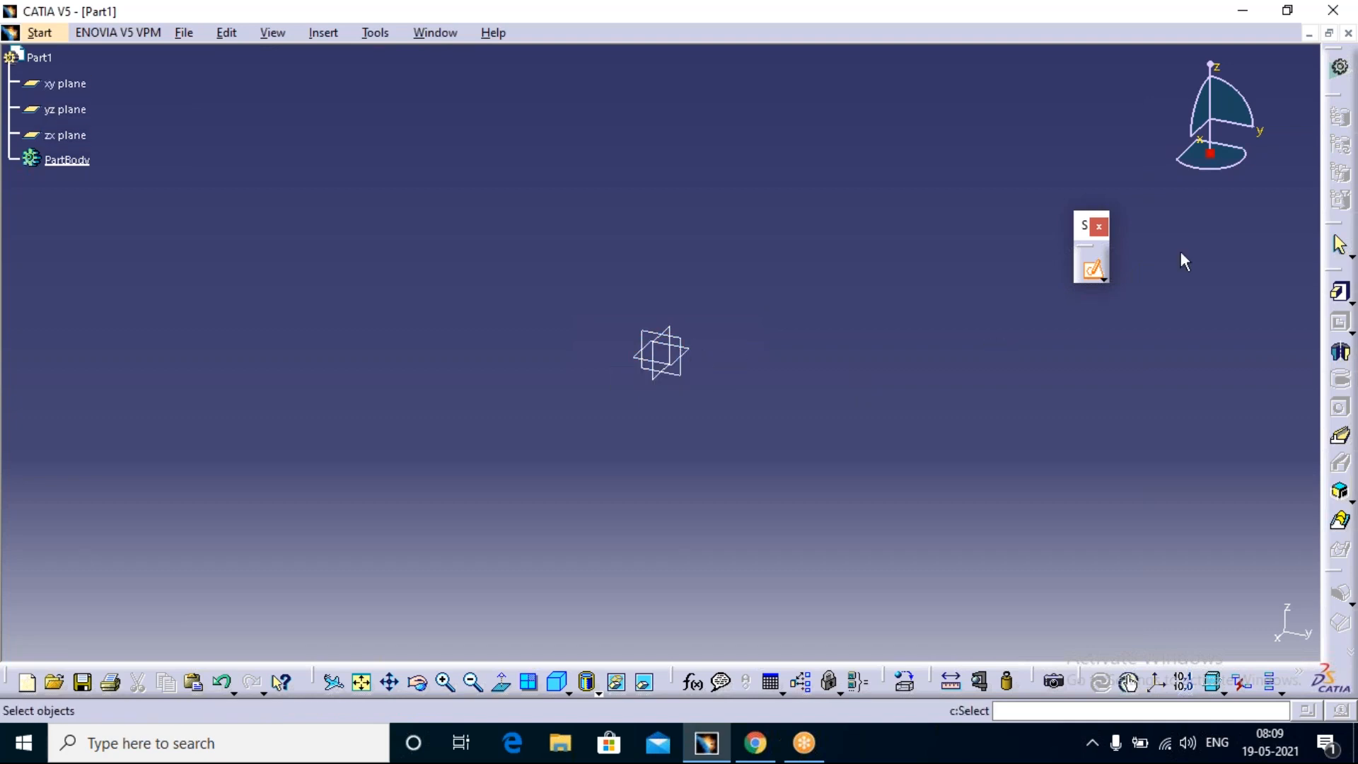
{"action": "left_click", "coordinate": [320, 34]}
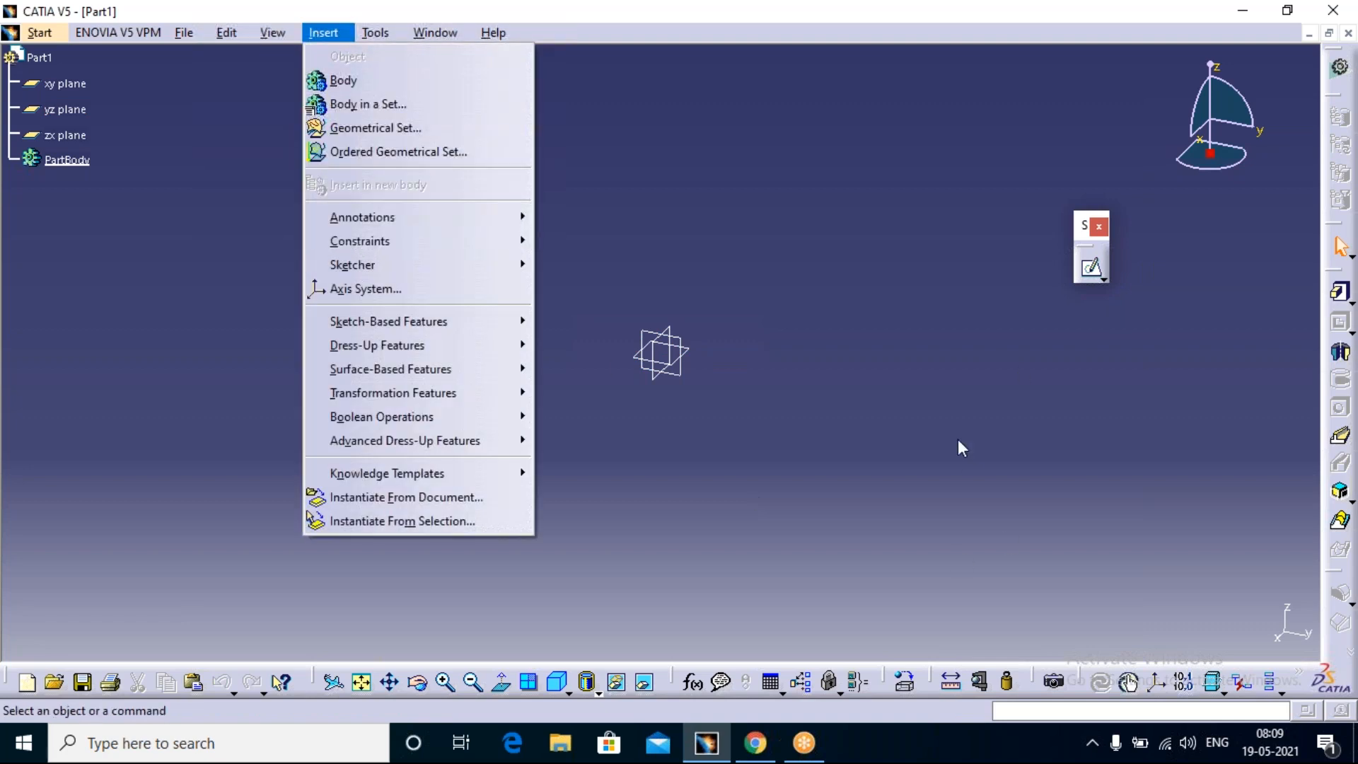
{"action": "left_click", "coordinate": [963, 447]}
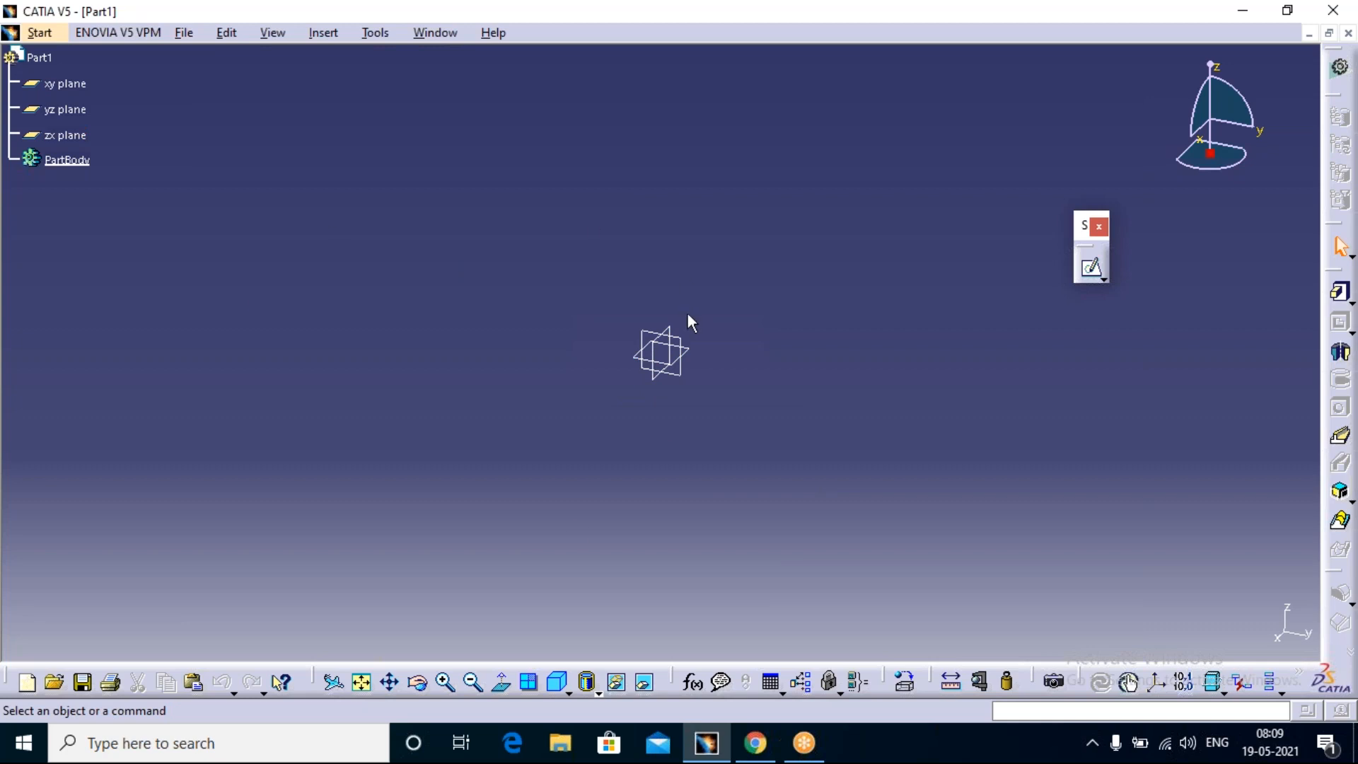
Step: Hide the xy, yz and zx reference planes
{"action": "left_click_drag", "start_coordinate": [724, 273], "coordinate": [566, 456]}
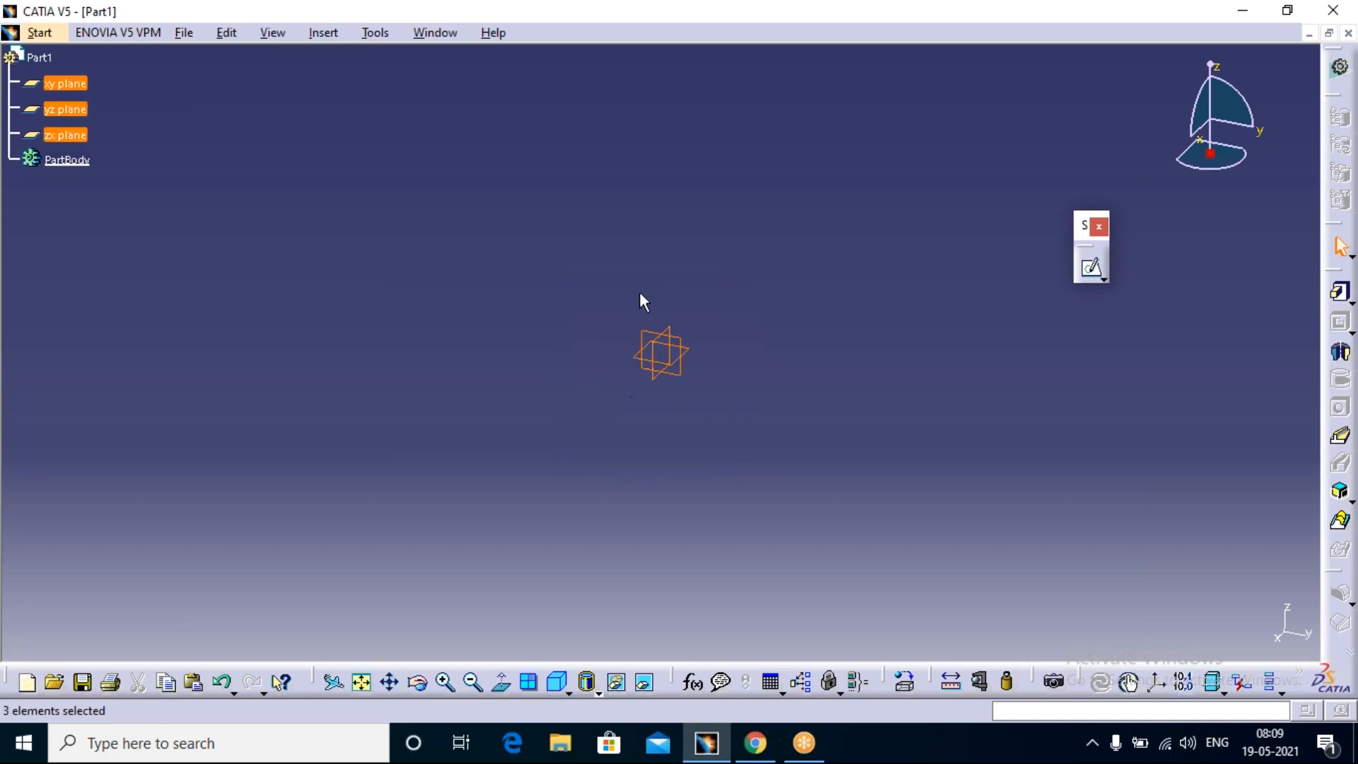
{"action": "right_click", "coordinate": [678, 343]}
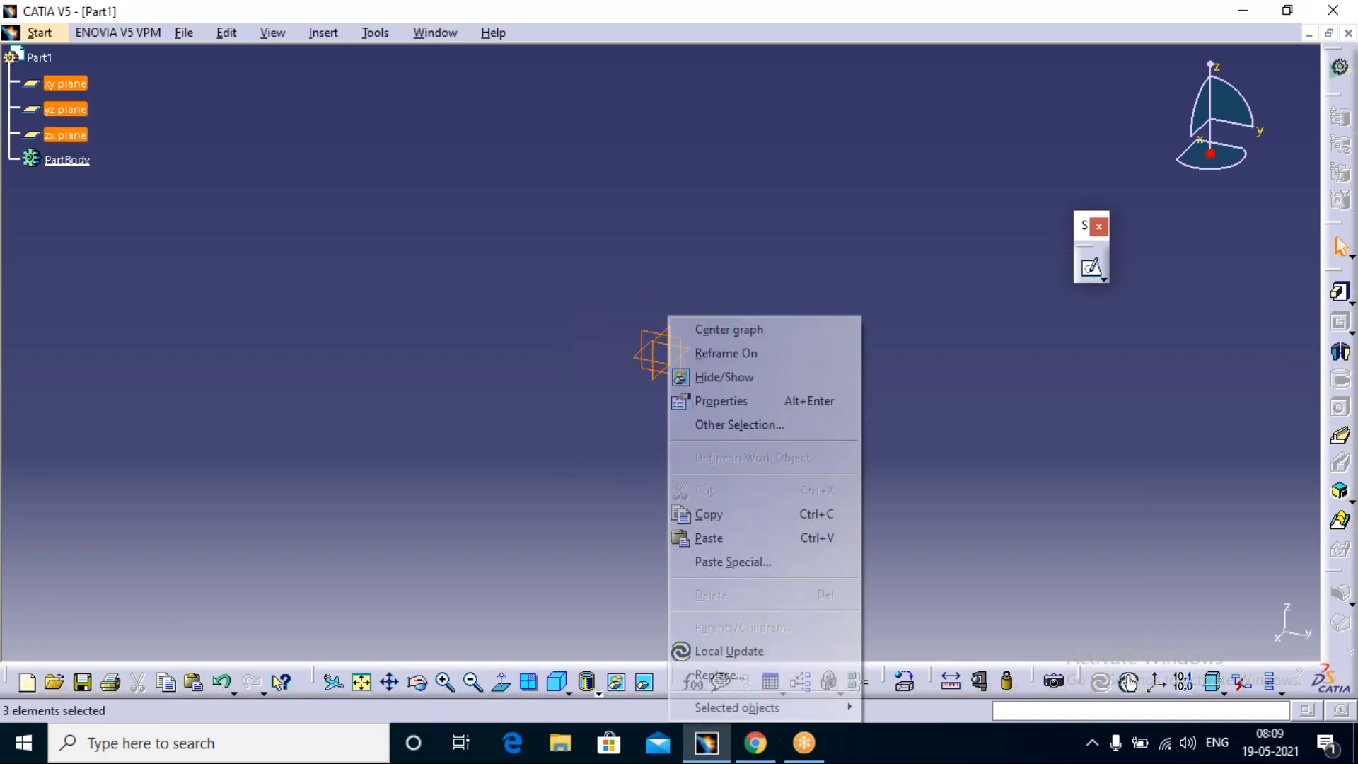
{"action": "left_click", "coordinate": [725, 376]}
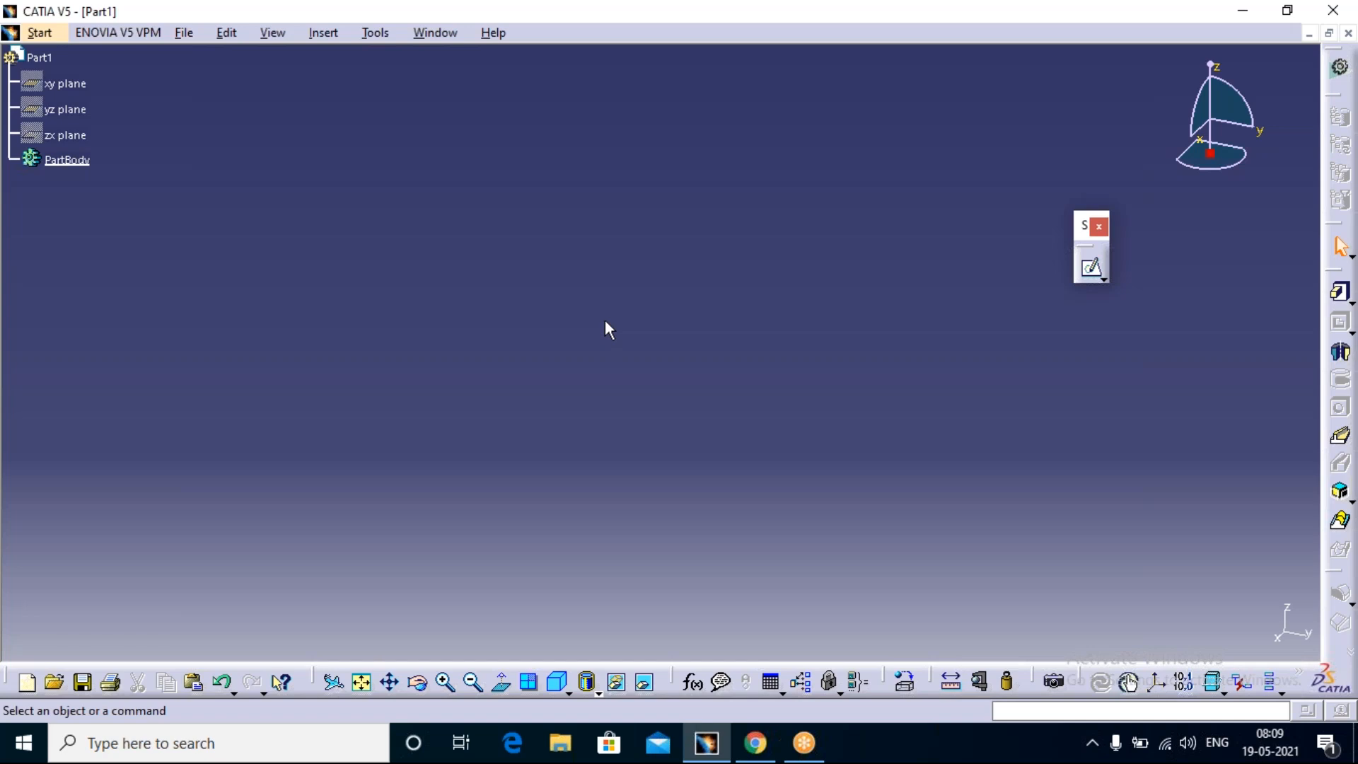
Step: Insert a standard axis system whose origin is a new coordinate point at X, Y and Z 0 mm
{"action": "left_click", "coordinate": [316, 32]}
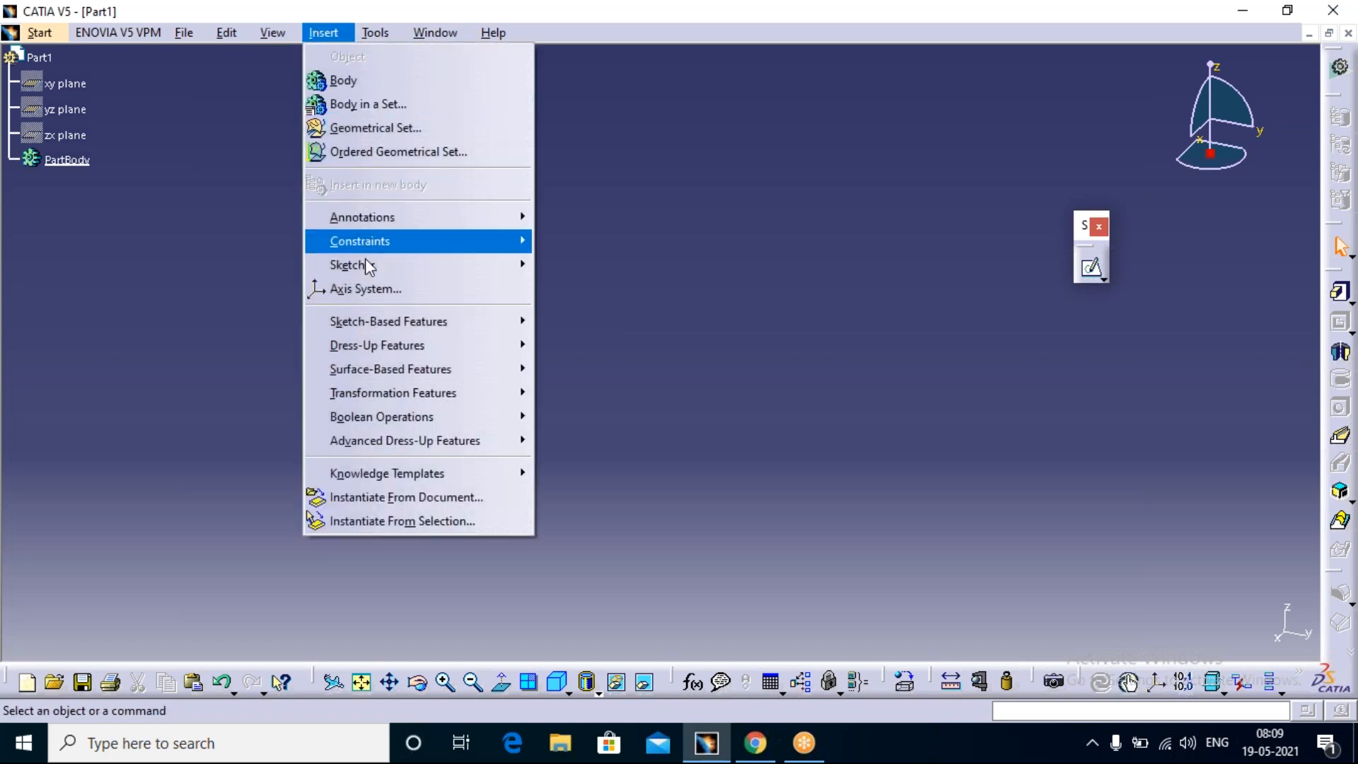
{"action": "left_click", "coordinate": [375, 290]}
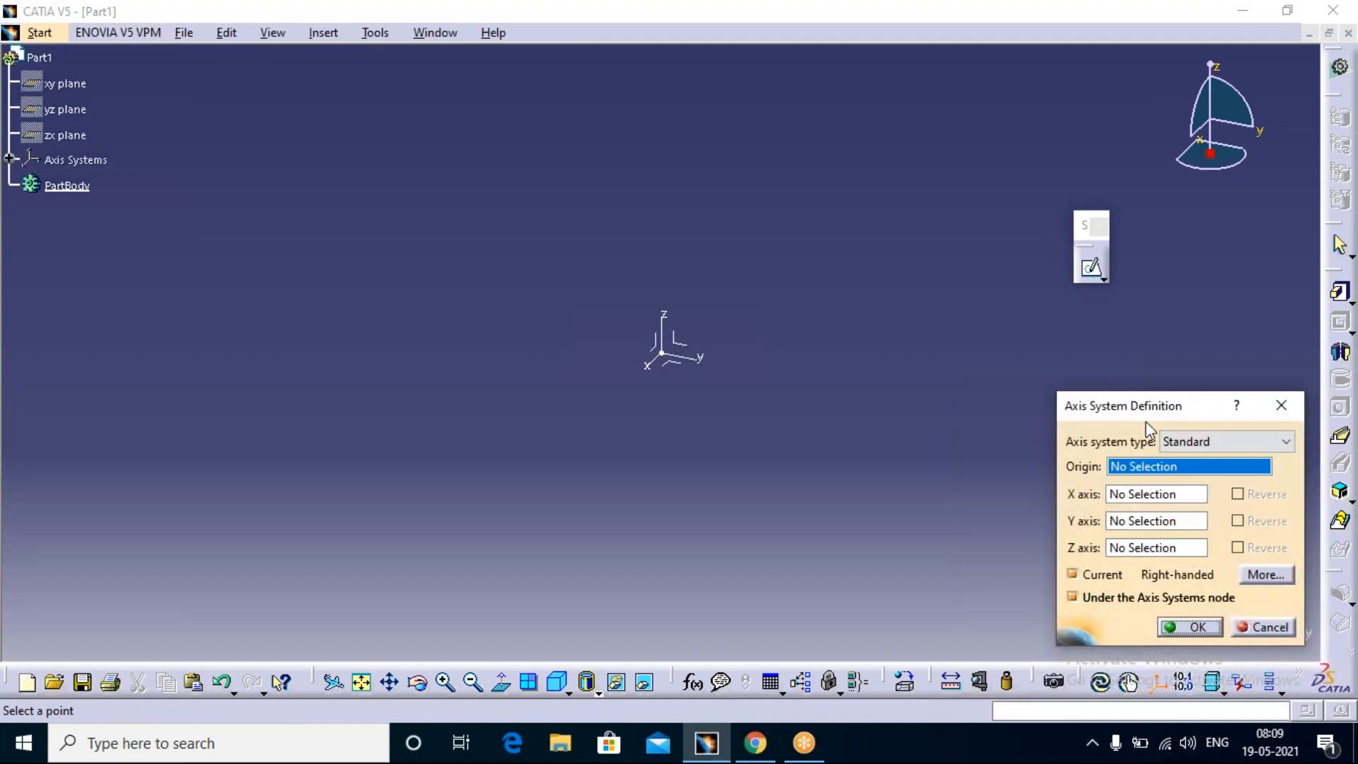
{"action": "left_click_drag", "start_coordinate": [1177, 414], "coordinate": [925, 151]}
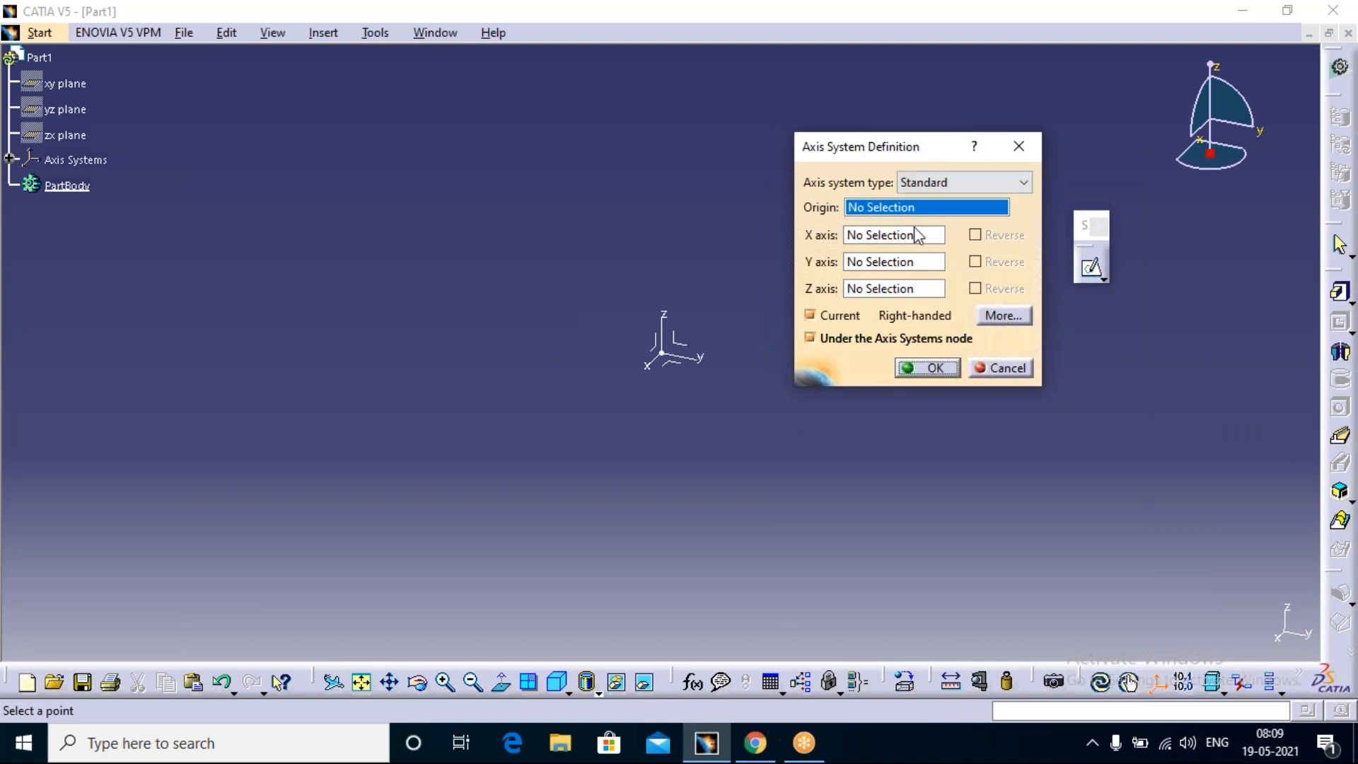
{"action": "right_click", "coordinate": [963, 207]}
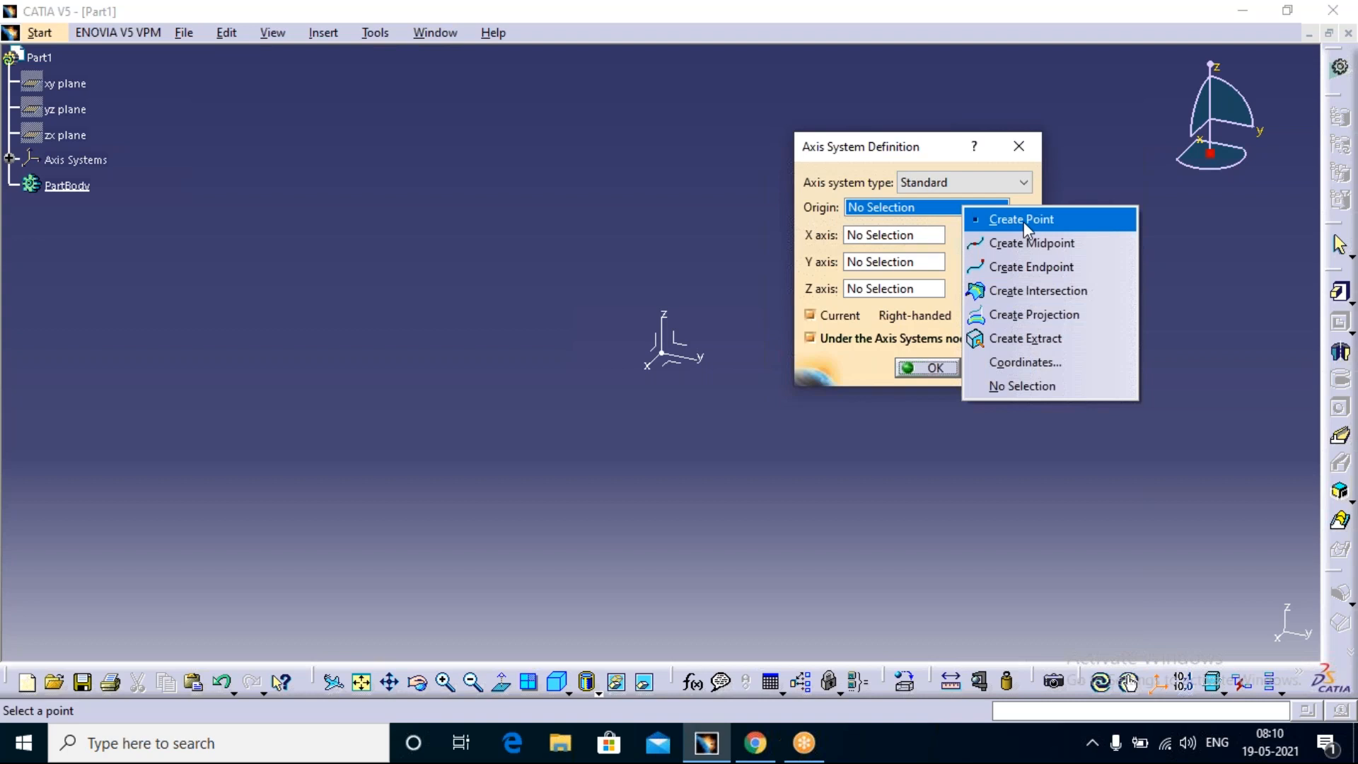
{"action": "left_click", "coordinate": [1024, 222]}
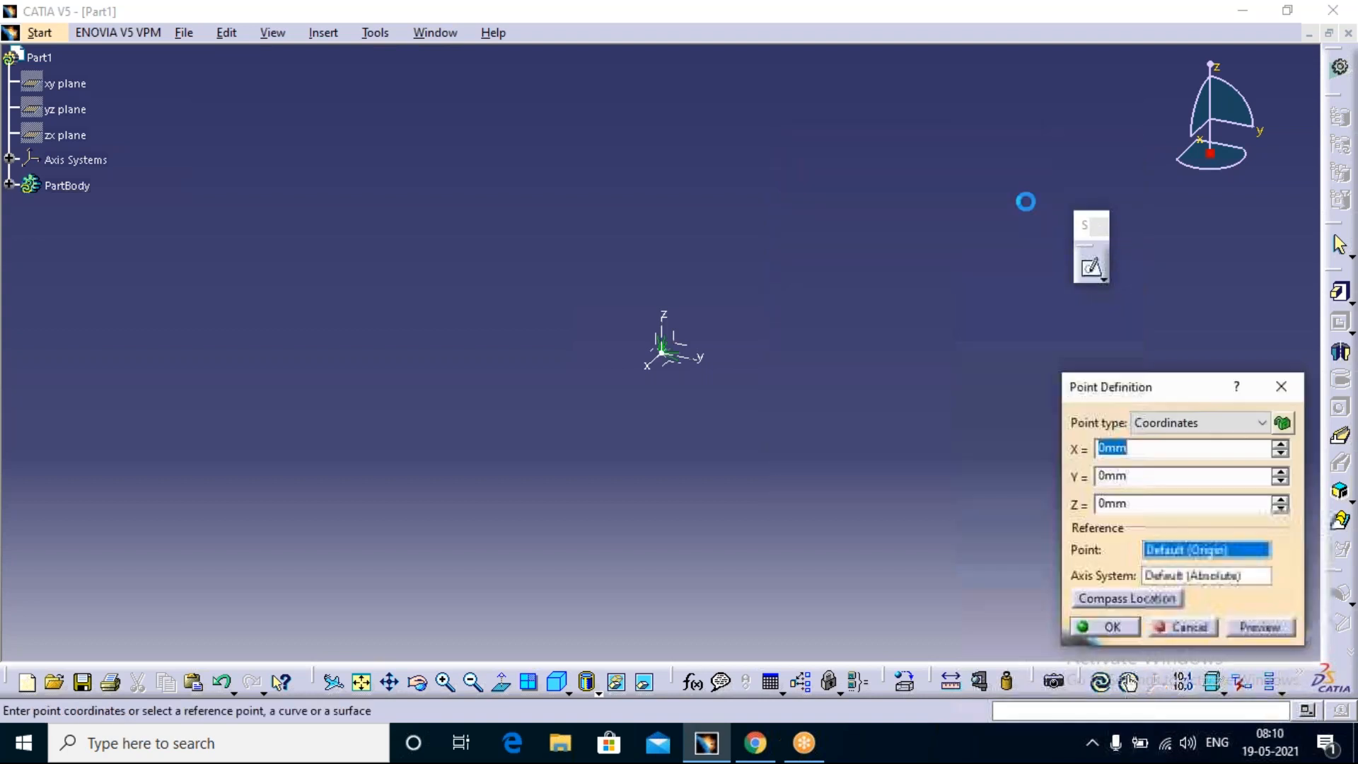
{"action": "left_click_drag", "start_coordinate": [1206, 399], "coordinate": [1058, 115]}
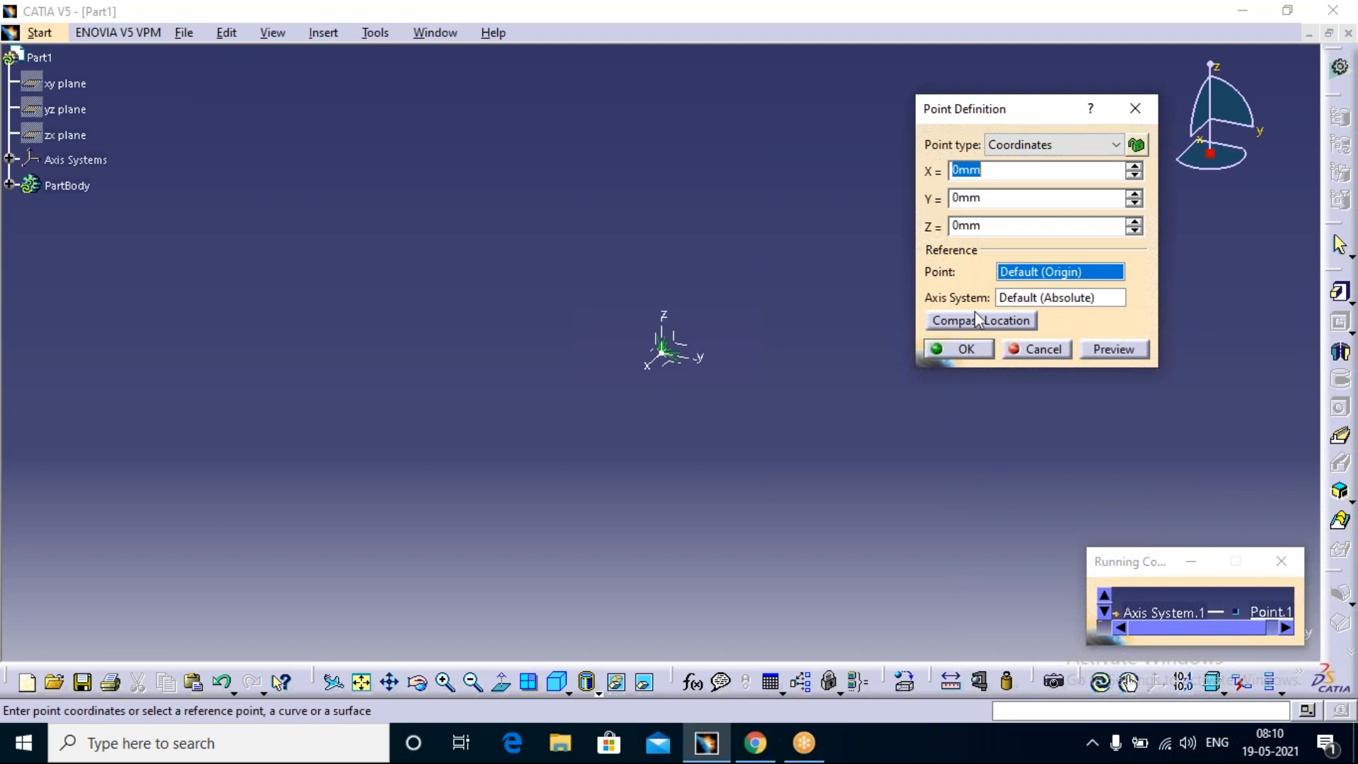
{"action": "left_click", "coordinate": [967, 348]}
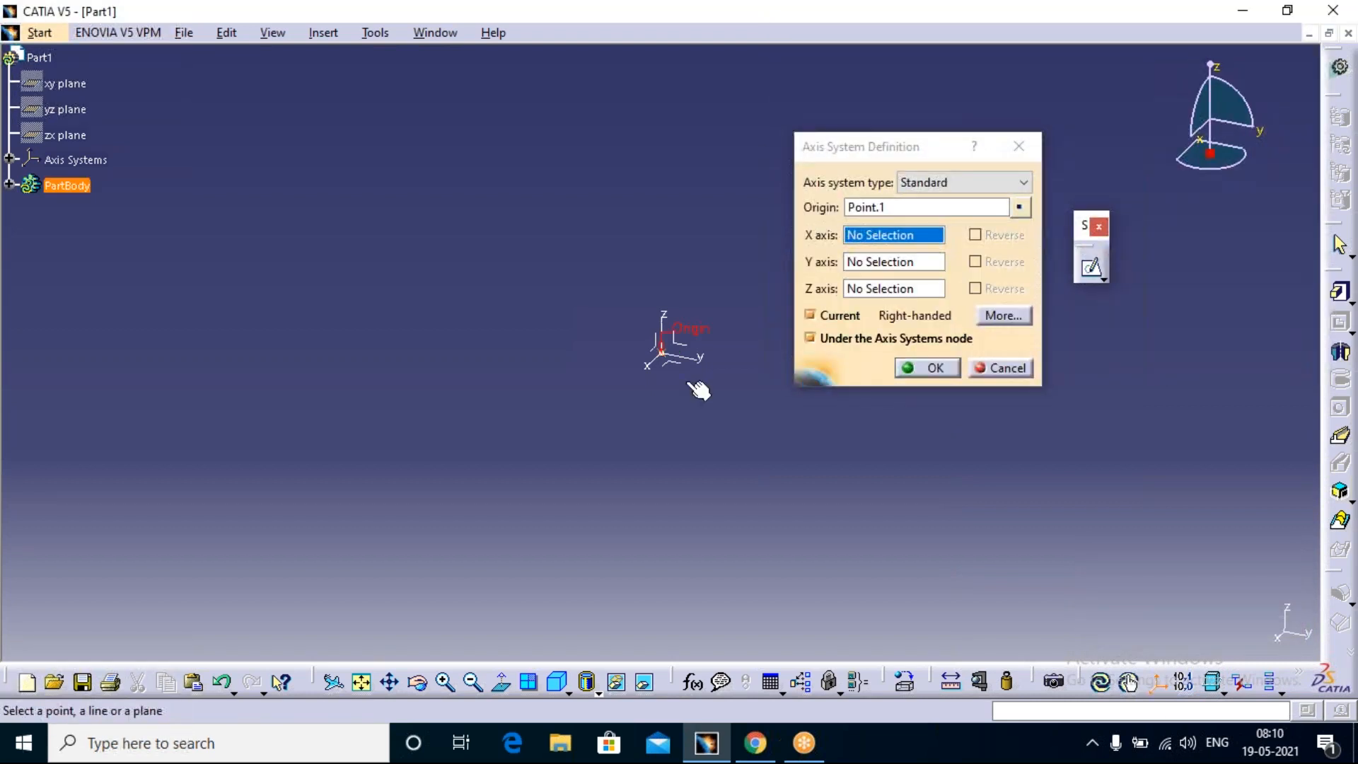
{"action": "middle_click_drag", "start_coordinate": [667, 394], "coordinate": [676, 387]}
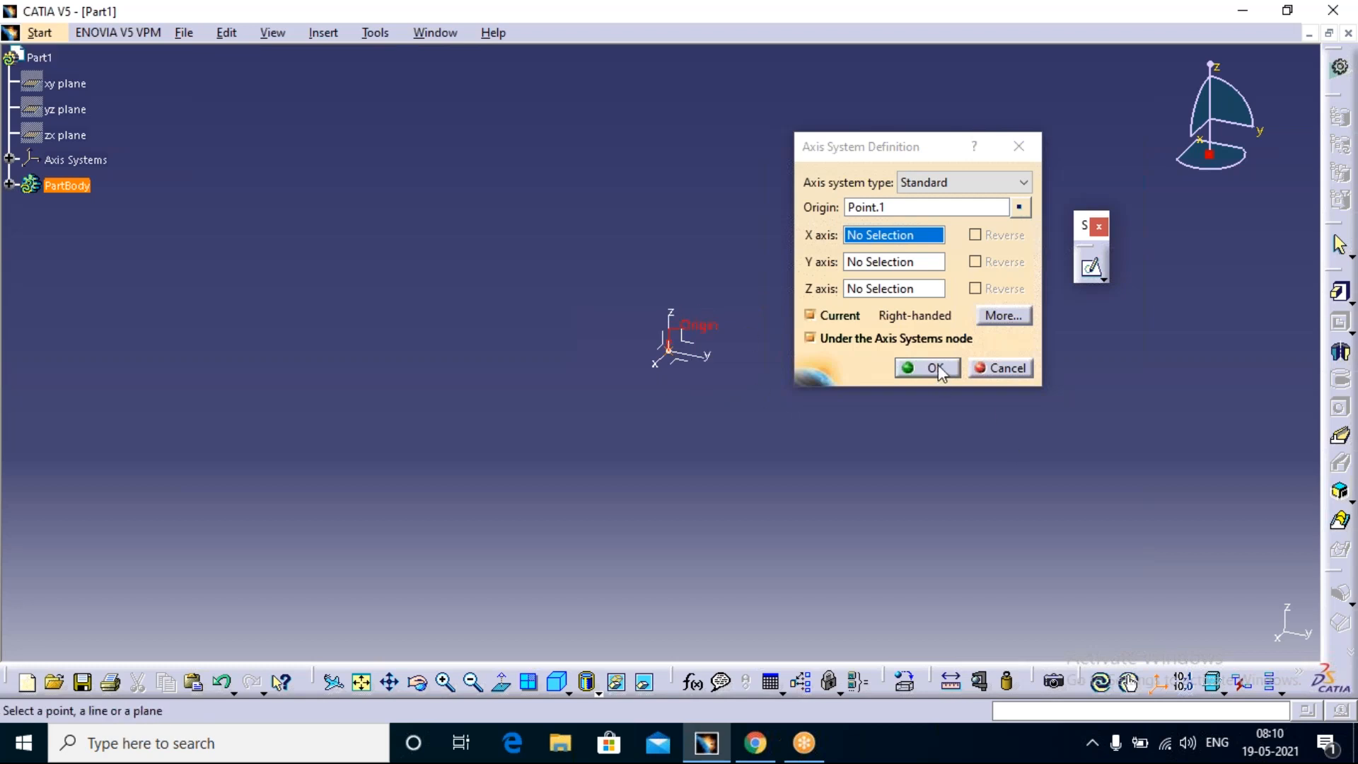
{"action": "left_click", "coordinate": [915, 368]}
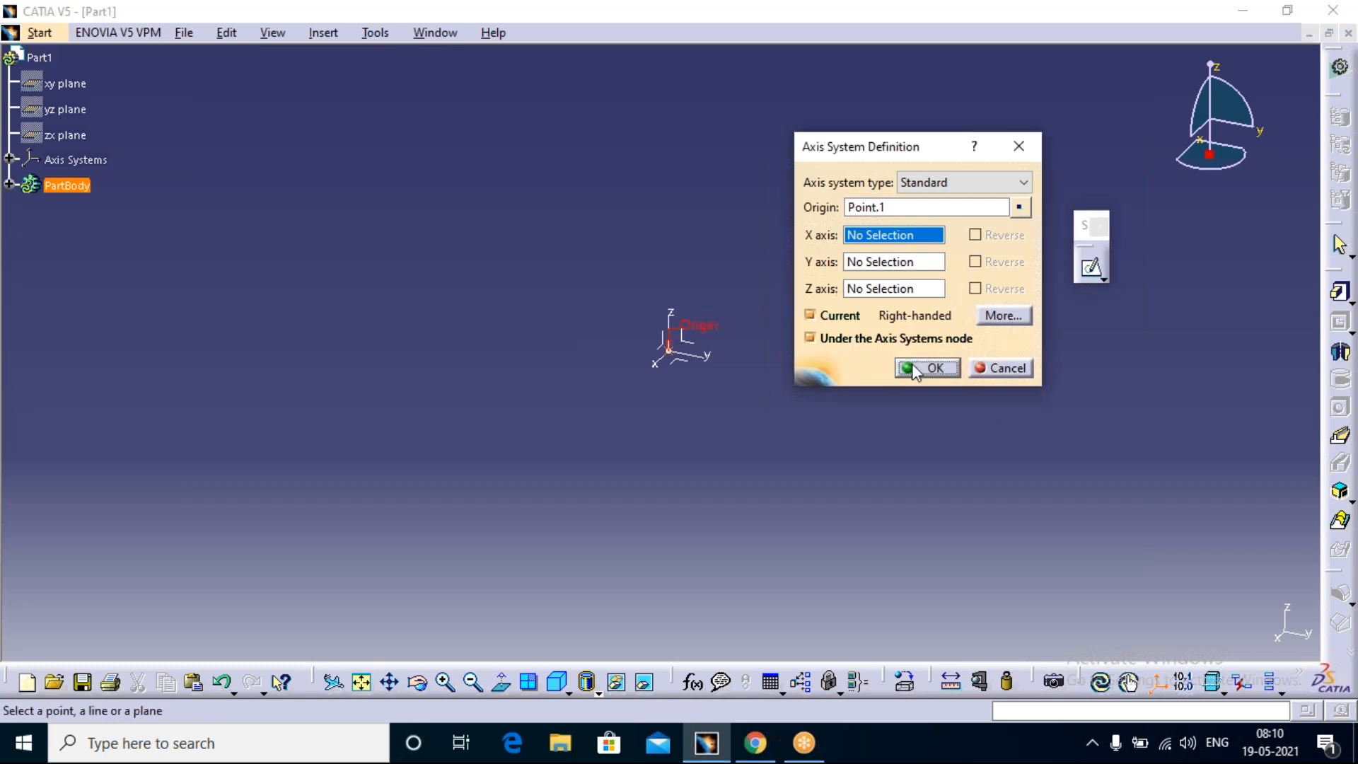
{"action": "left_click", "coordinate": [940, 368]}
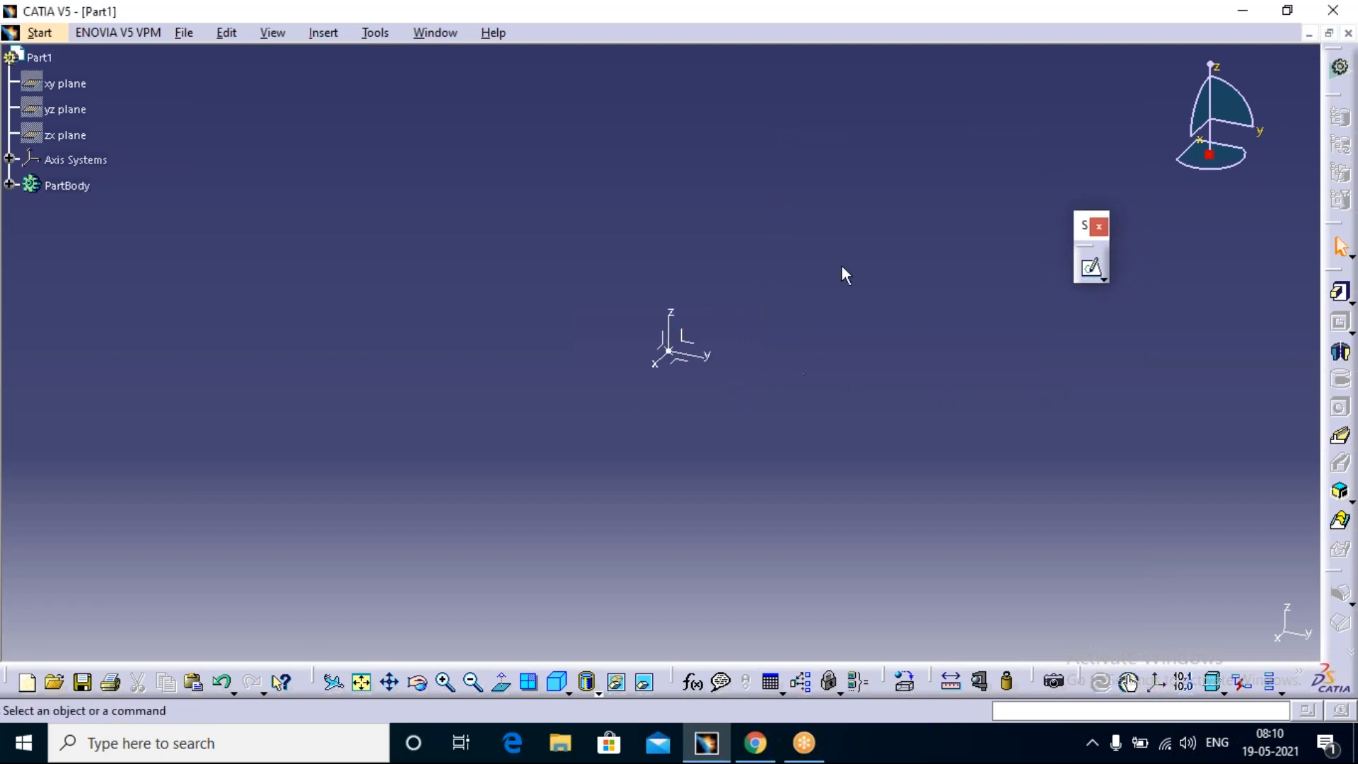
Step: Open a sketch on the axis system's yz plane and draw a rectangle on the positive H side of the origin
{"action": "left_click", "coordinate": [698, 362]}
{"action": "left_click", "coordinate": [1089, 273]}
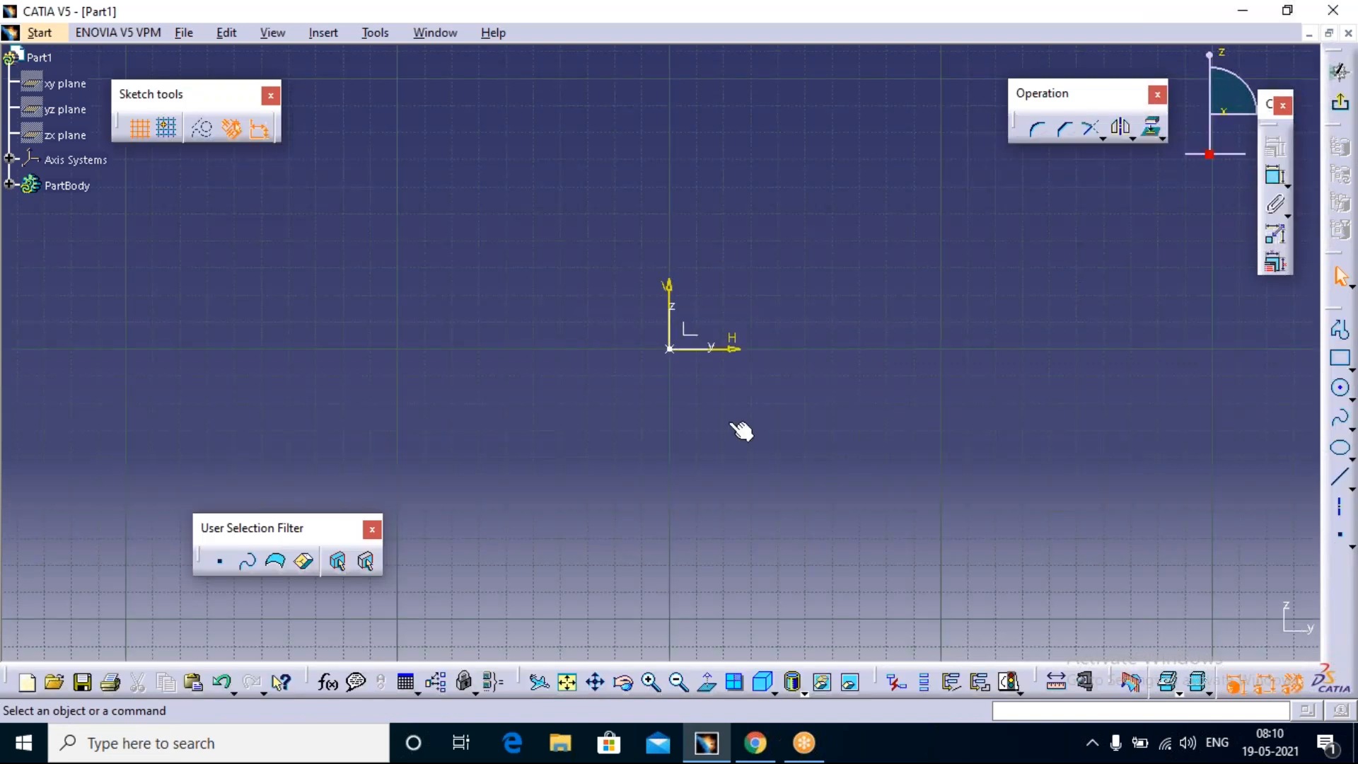
{"action": "left_click", "coordinate": [1340, 357]}
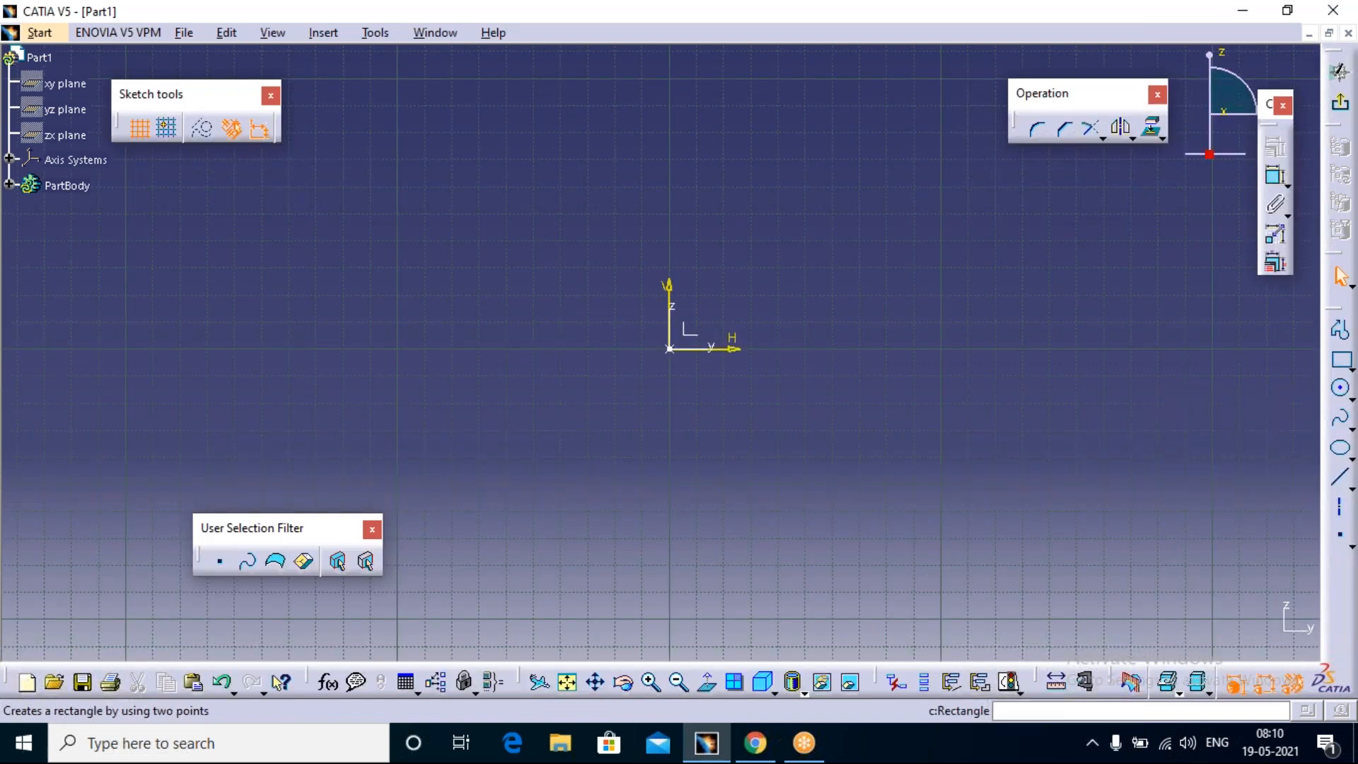
{"action": "left_click", "coordinate": [739, 179]}
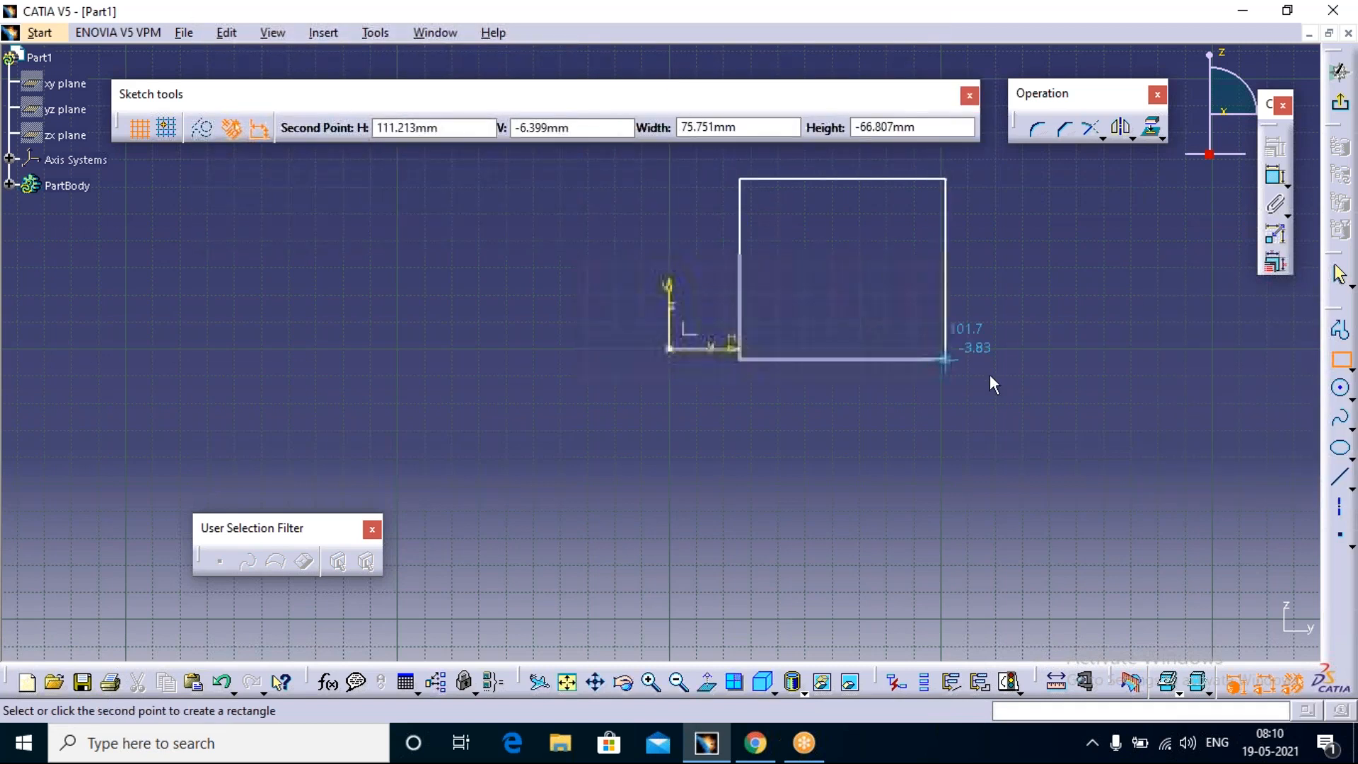
{"action": "left_click", "coordinate": [1011, 395]}
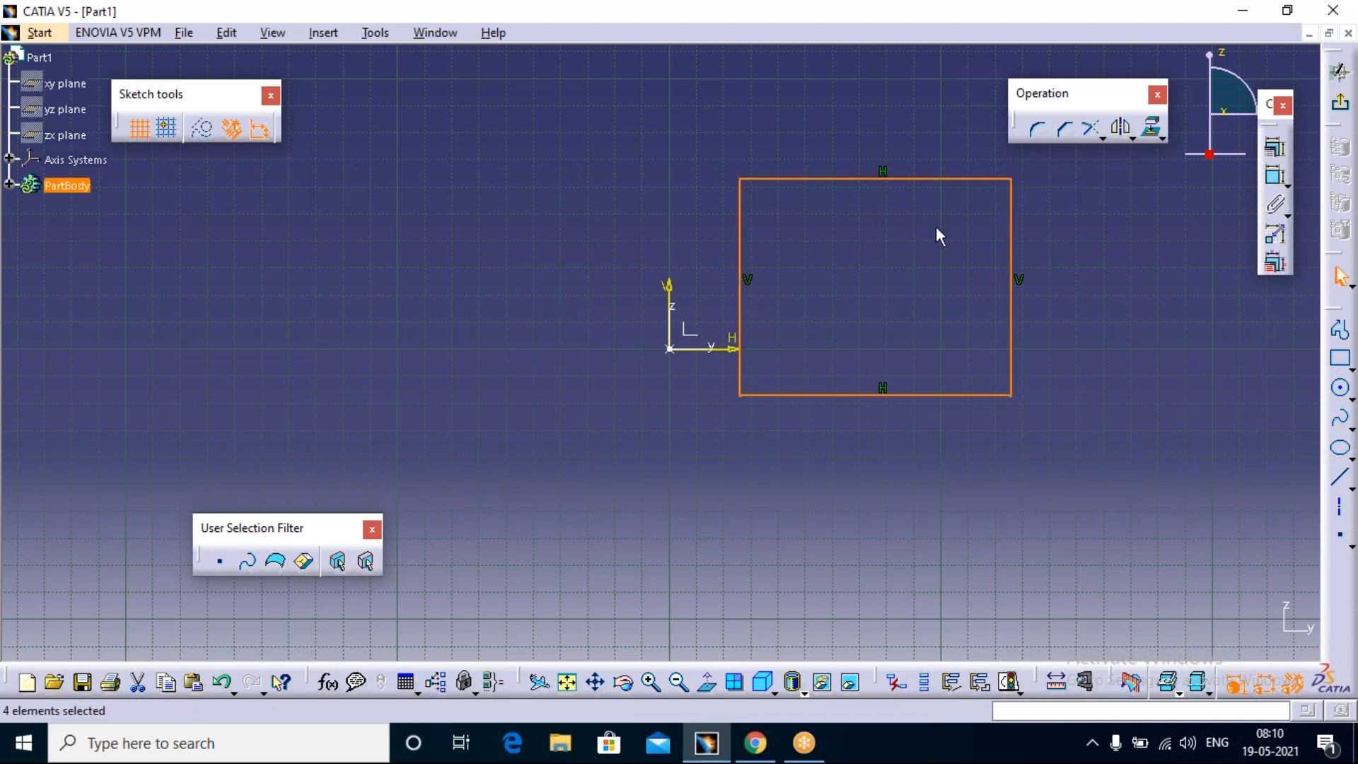
Step: Round the rectangle's upper-left corner with a 15 mm Corner that trims both edges
{"action": "left_click", "coordinate": [1039, 131]}
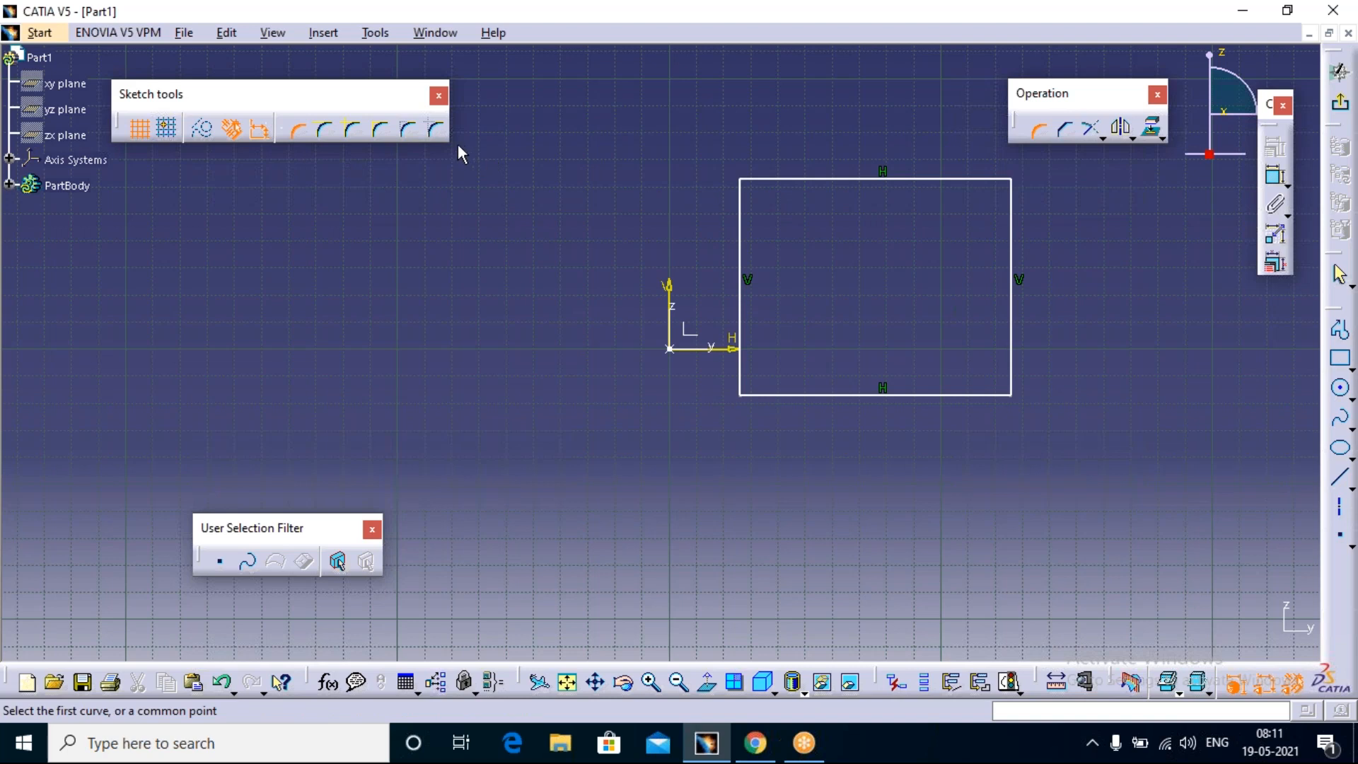
{"action": "left_click", "coordinate": [301, 131]}
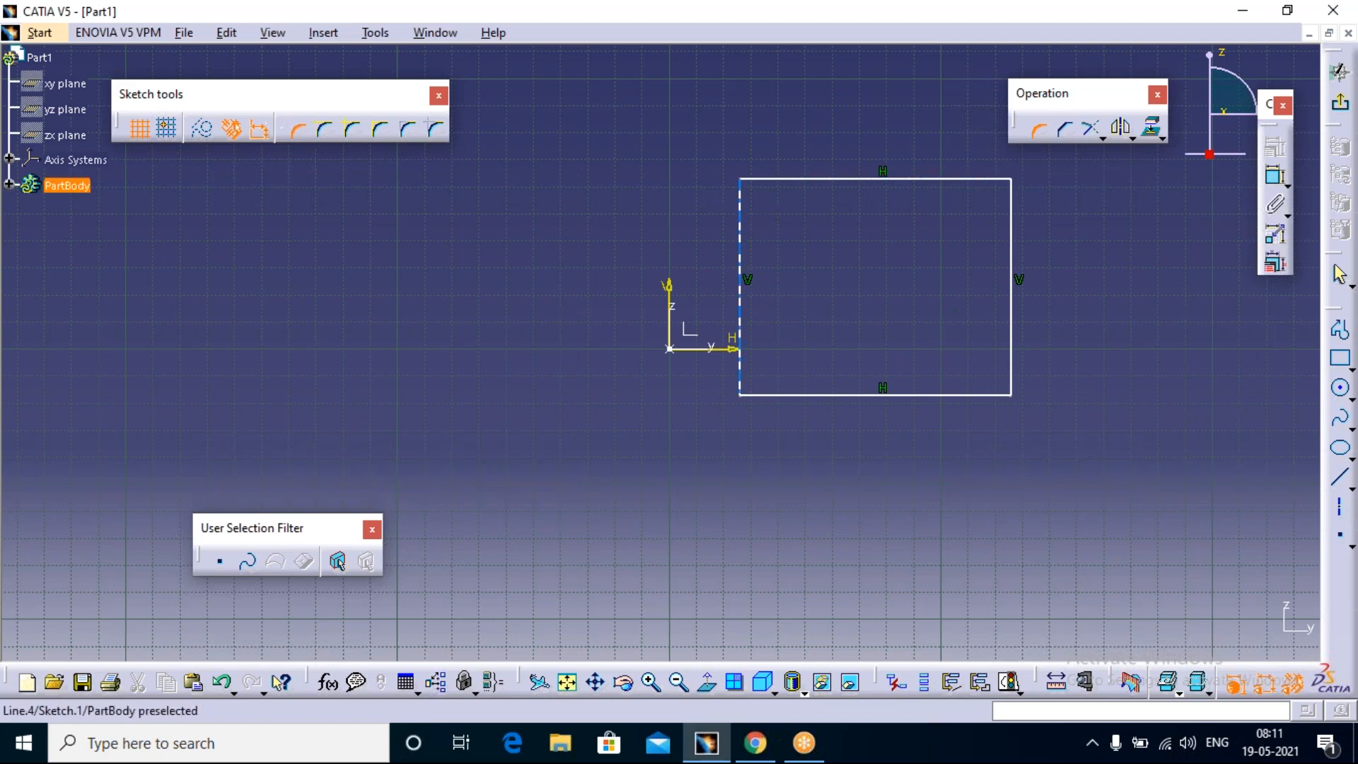
{"action": "left_click", "coordinate": [748, 198]}
{"action": "left_click", "coordinate": [764, 180]}
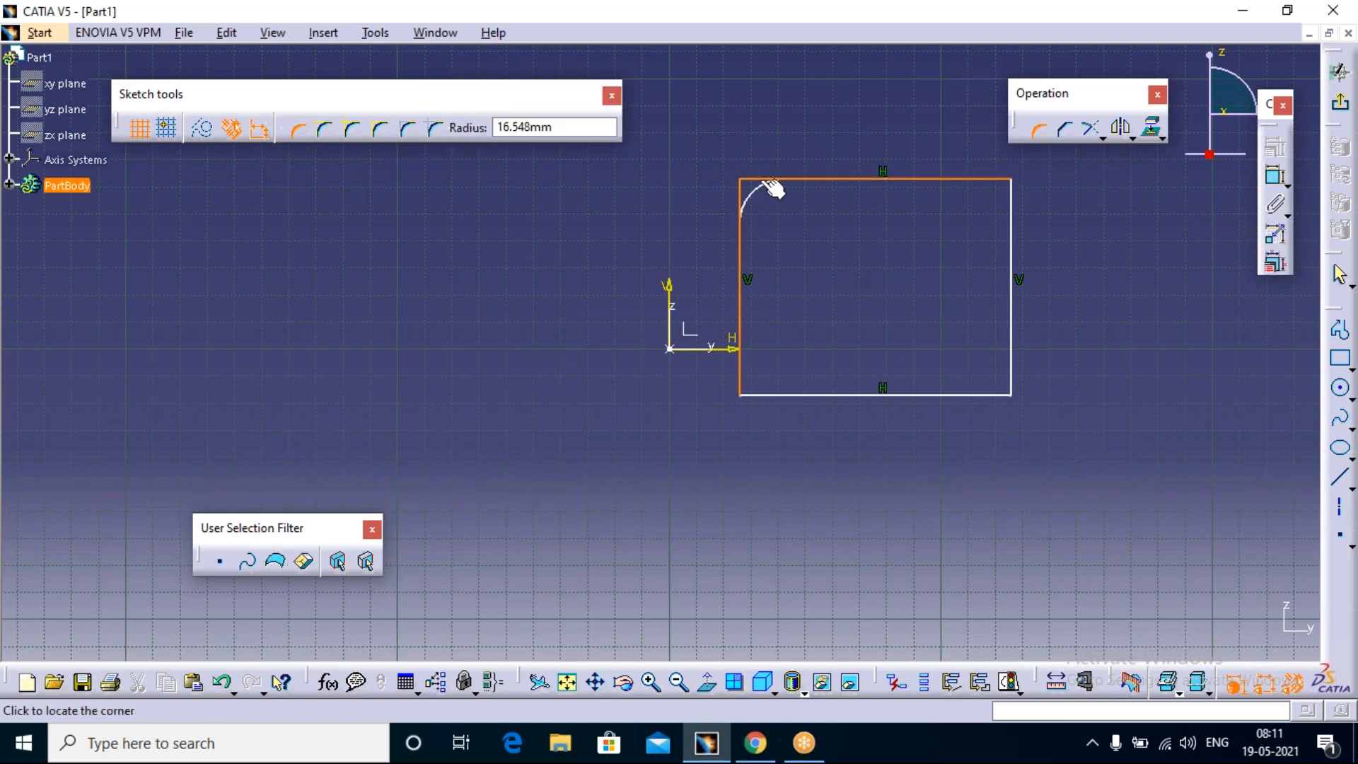
{"action": "left_click", "coordinate": [552, 127]}
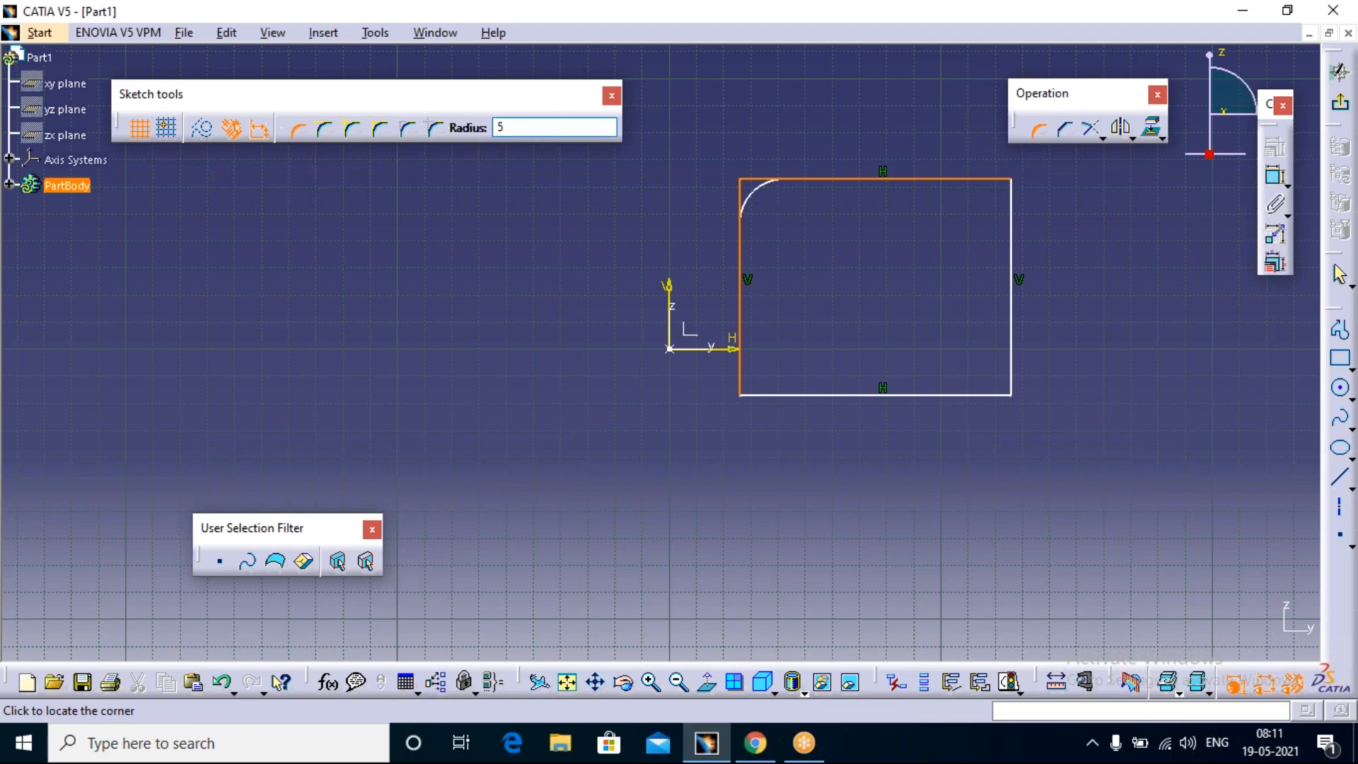
{"action": "key", "text": "BackSpace"}
{"action": "type", "text": "115"}
{"action": "key", "text": "BackSpace"}
{"action": "key", "text": "BackSpace"}
{"action": "type", "text": "5"}
{"action": "key", "text": "Return"}
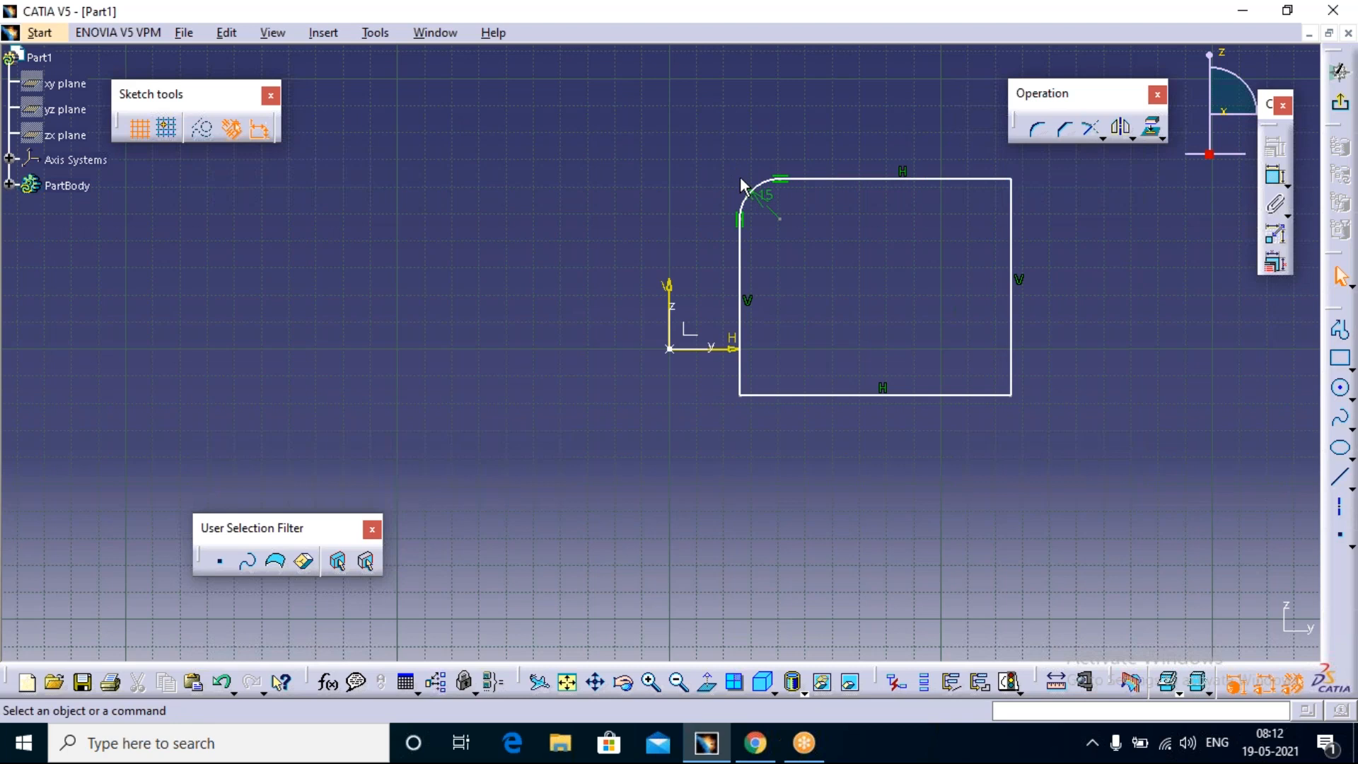
Step: Round the upper-right corner with a 15 mm Corner using Trim First Element, picking the top edge before the right edge
{"action": "left_click", "coordinate": [1037, 129]}
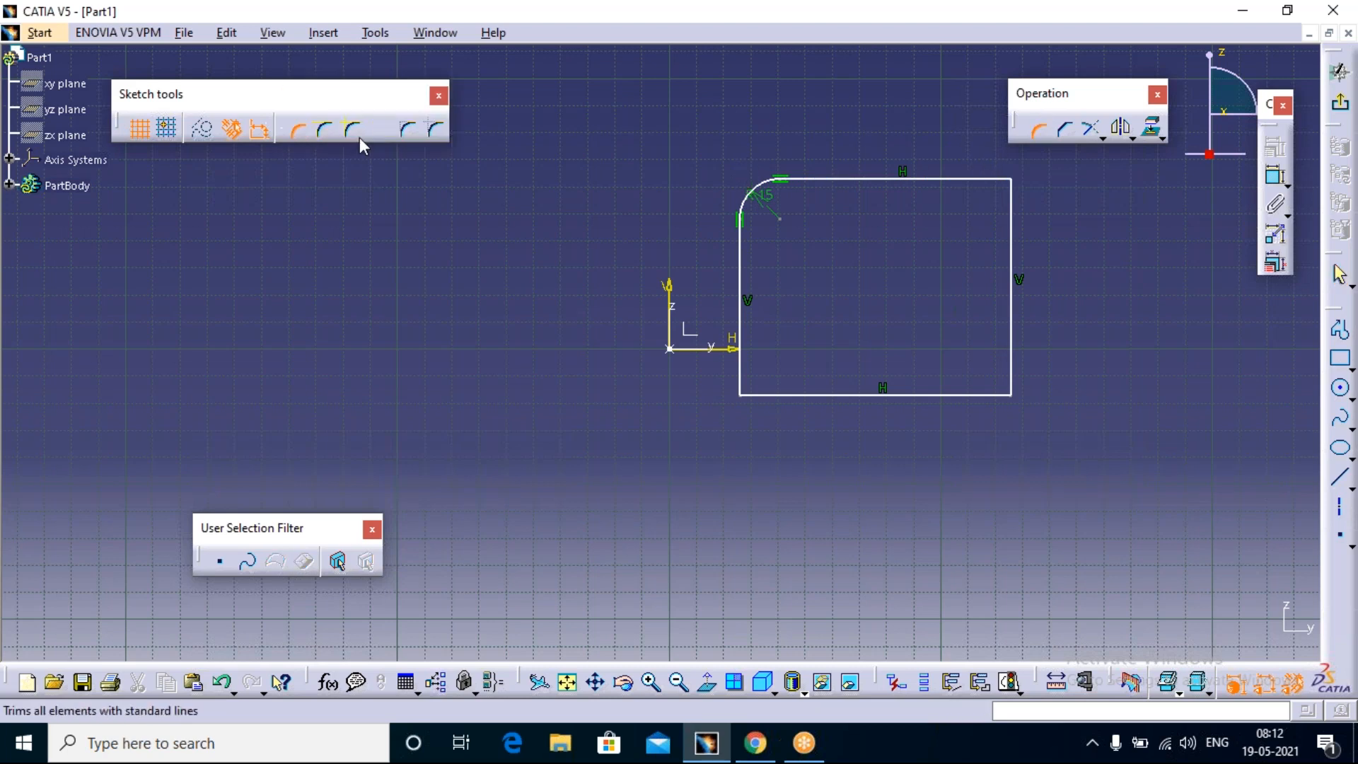
{"action": "left_click", "coordinate": [321, 133]}
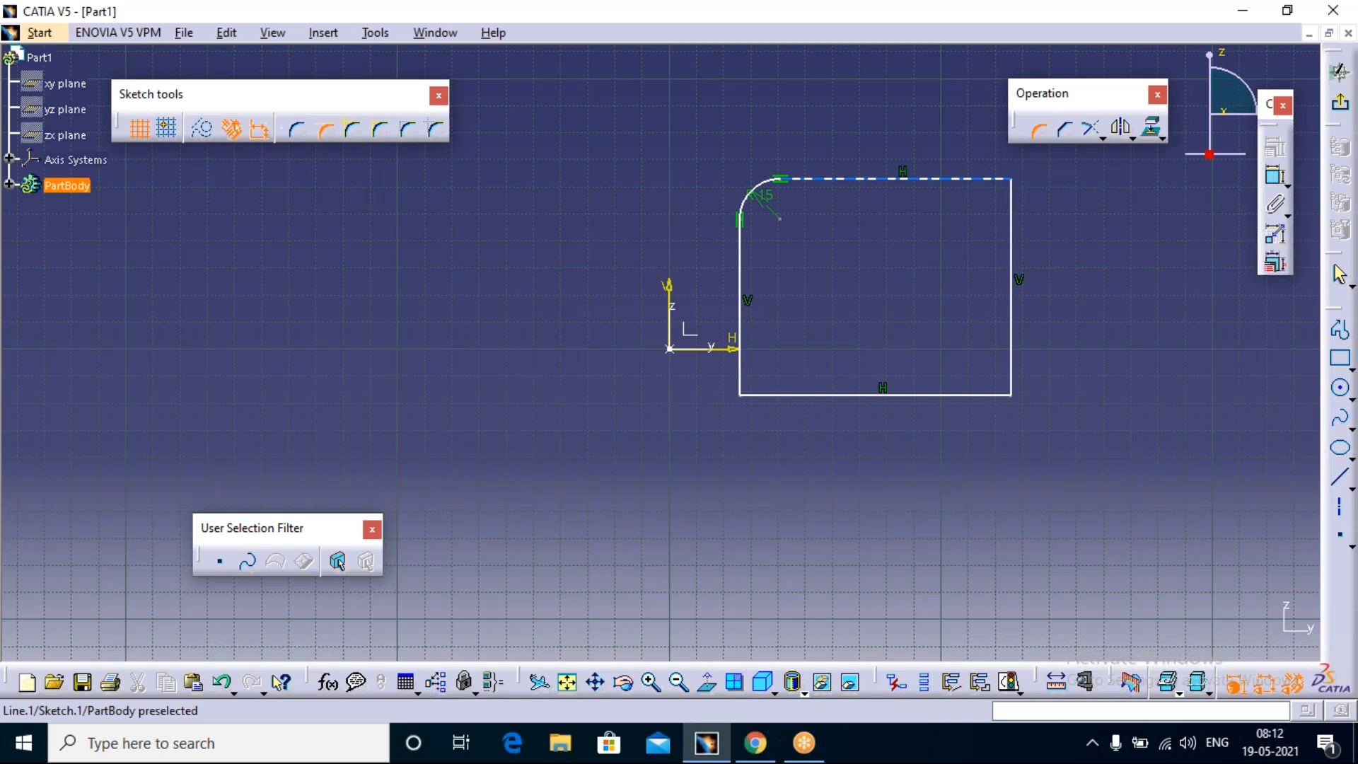
{"action": "left_click", "coordinate": [920, 179]}
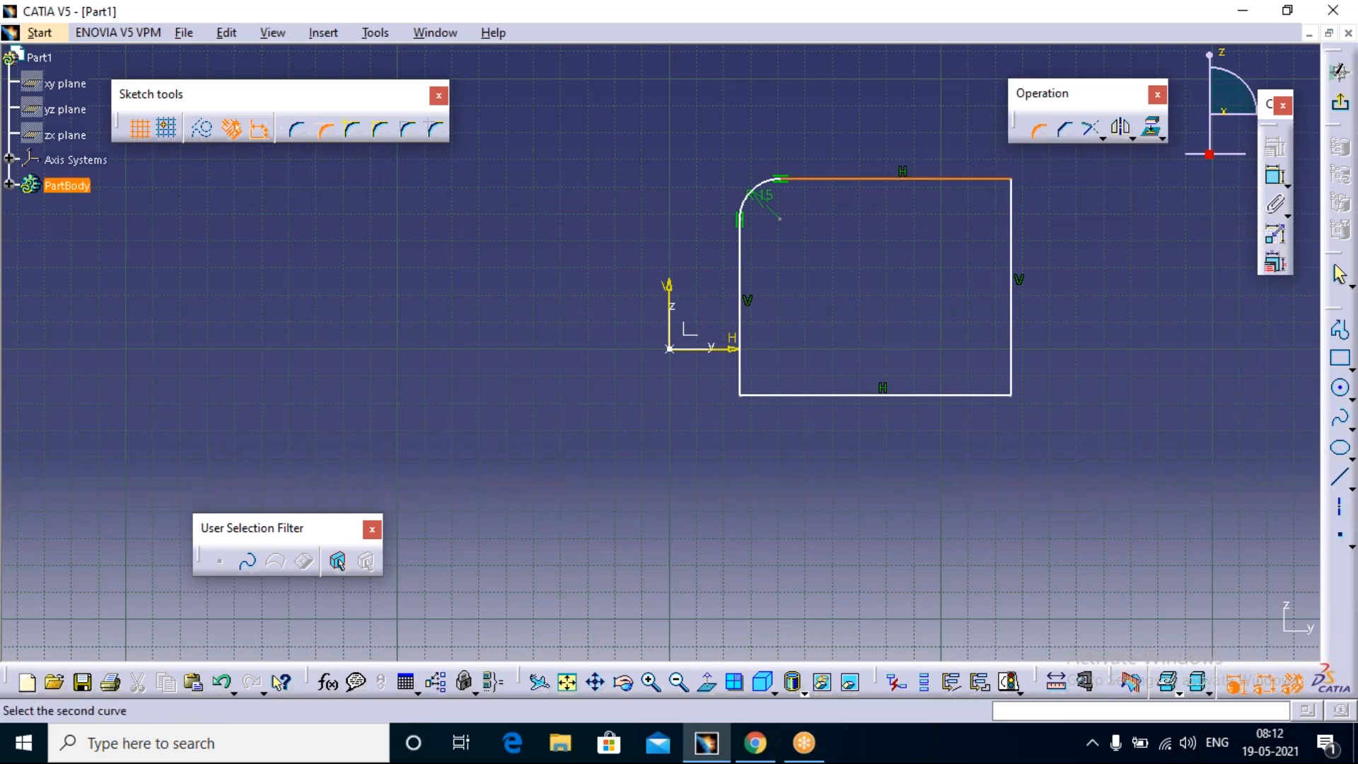
{"action": "left_click", "coordinate": [1011, 207]}
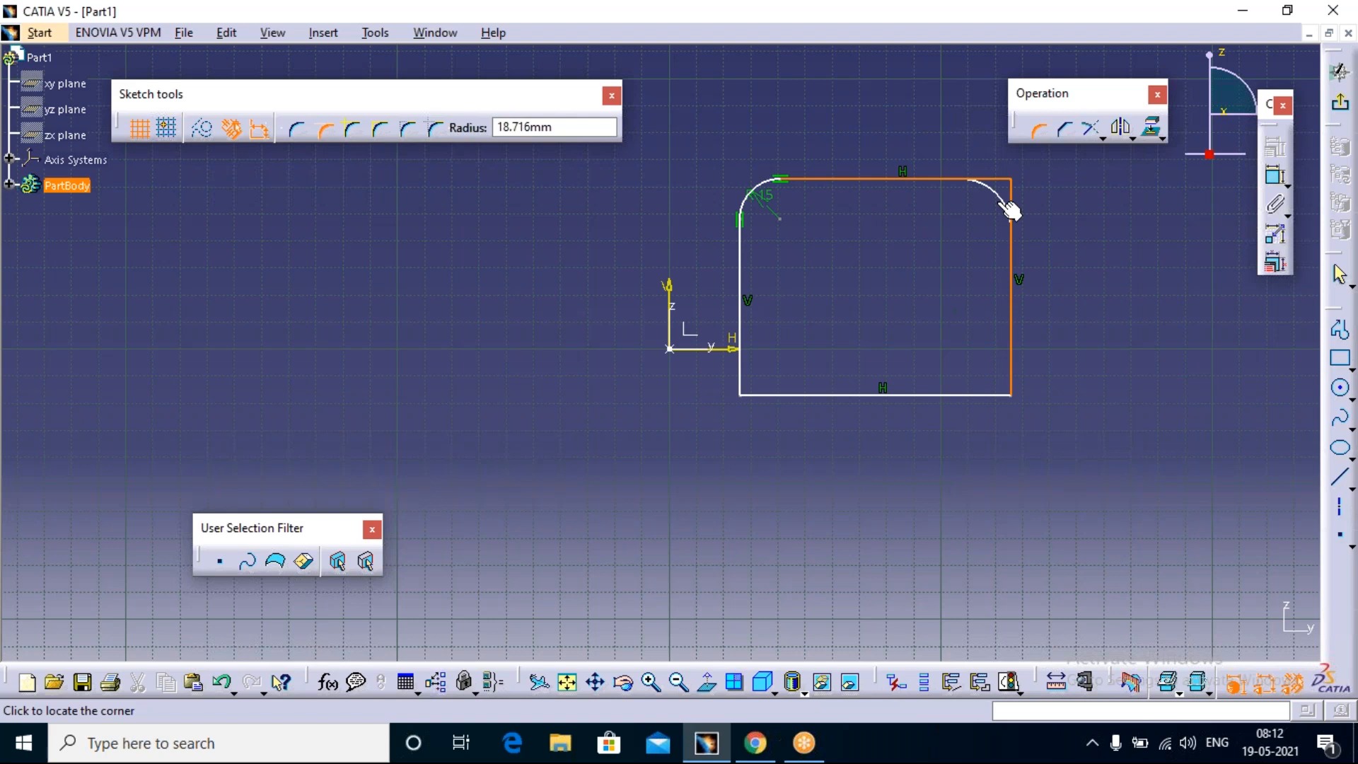
{"action": "key", "text": "Tab"}
{"action": "type", "text": "11"}
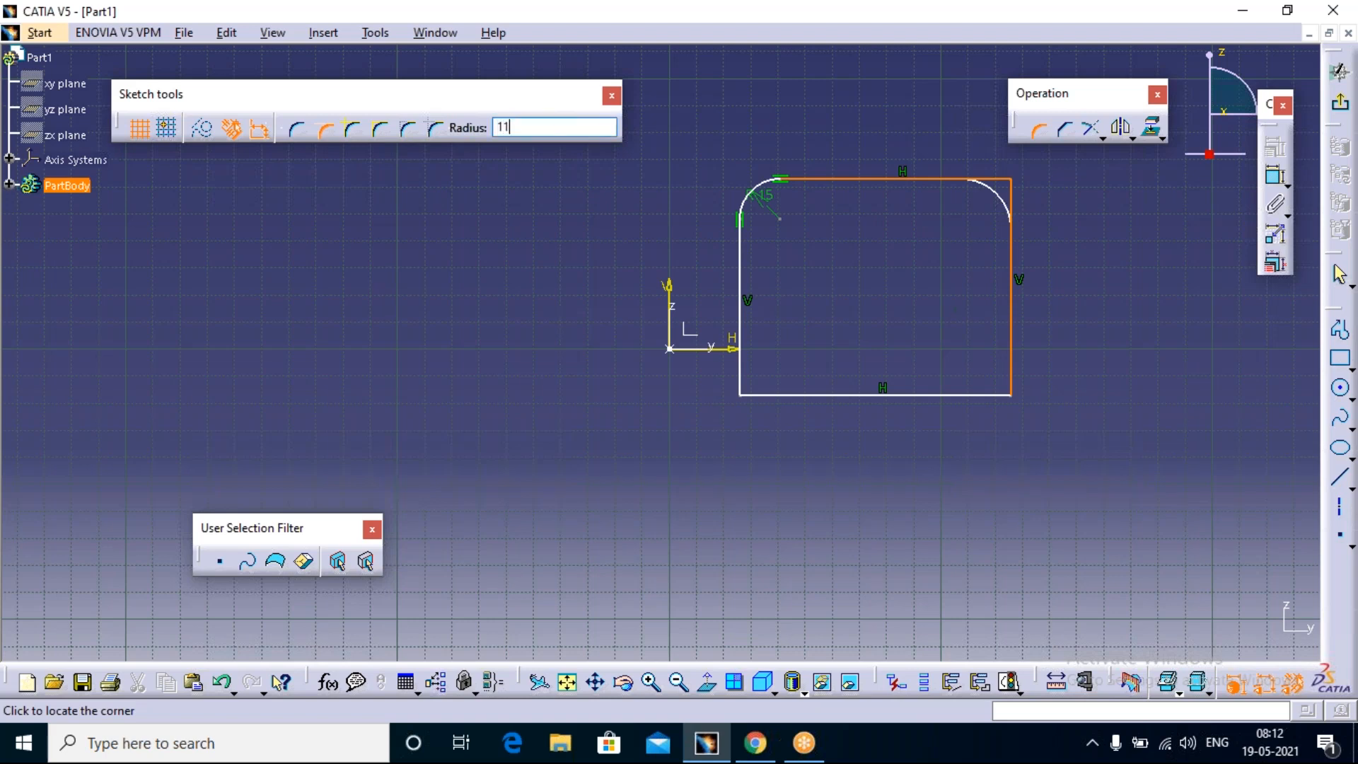
{"action": "key", "text": "BackSpace"}
{"action": "type", "text": "5"}
{"action": "key", "text": "Return"}
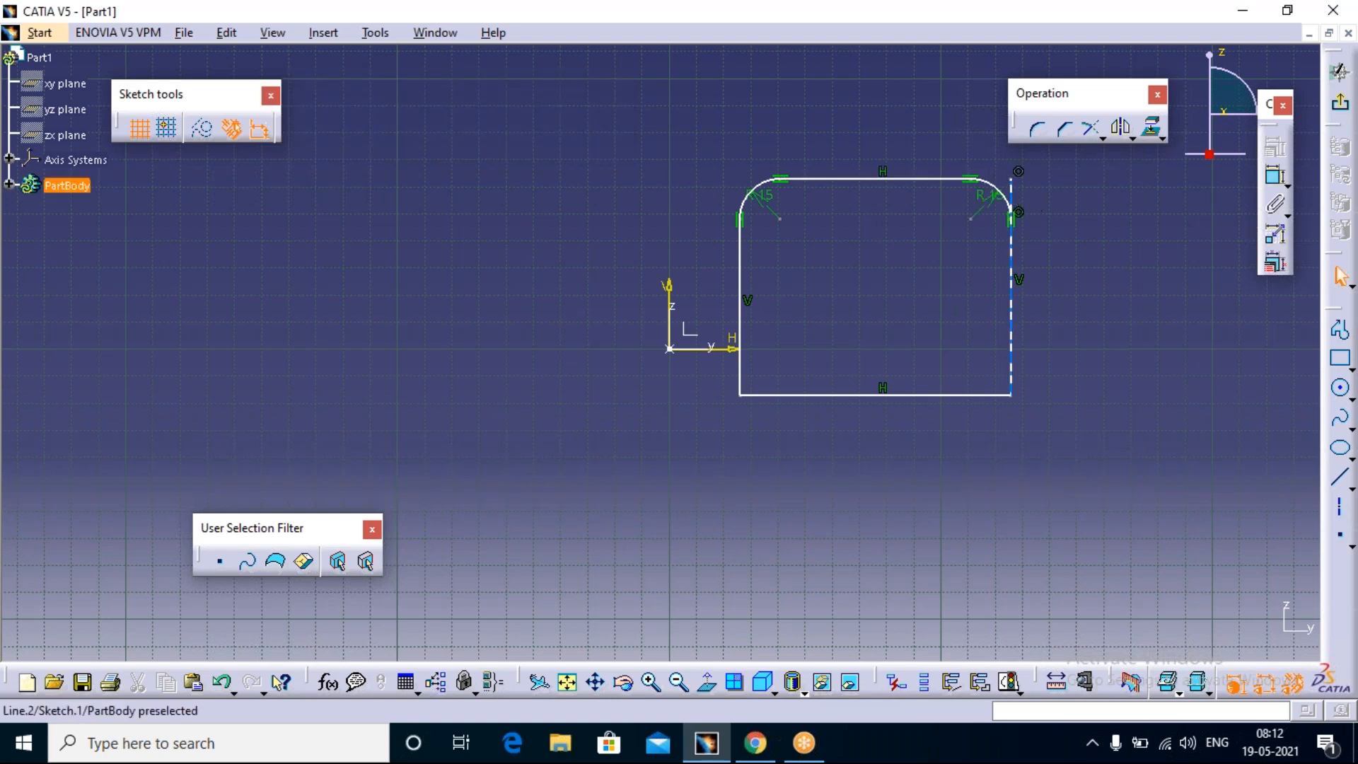
Step: Add a No Trim Corner of about 21 mm radius between the rectangle's bottom and right edges
{"action": "middle_click", "coordinate": [1033, 182]}
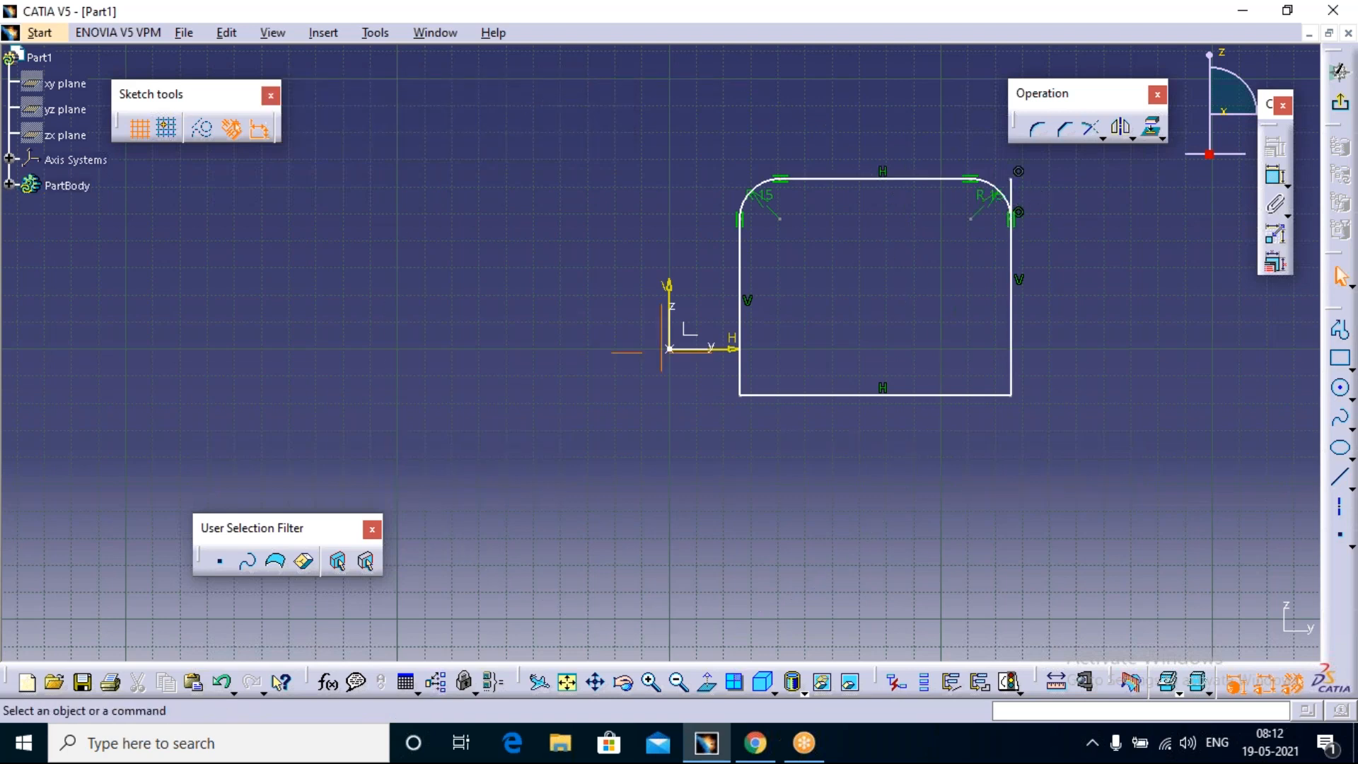
{"action": "middle_click", "coordinate": [1033, 182]}
{"action": "middle_click", "coordinate": [1033, 183]}
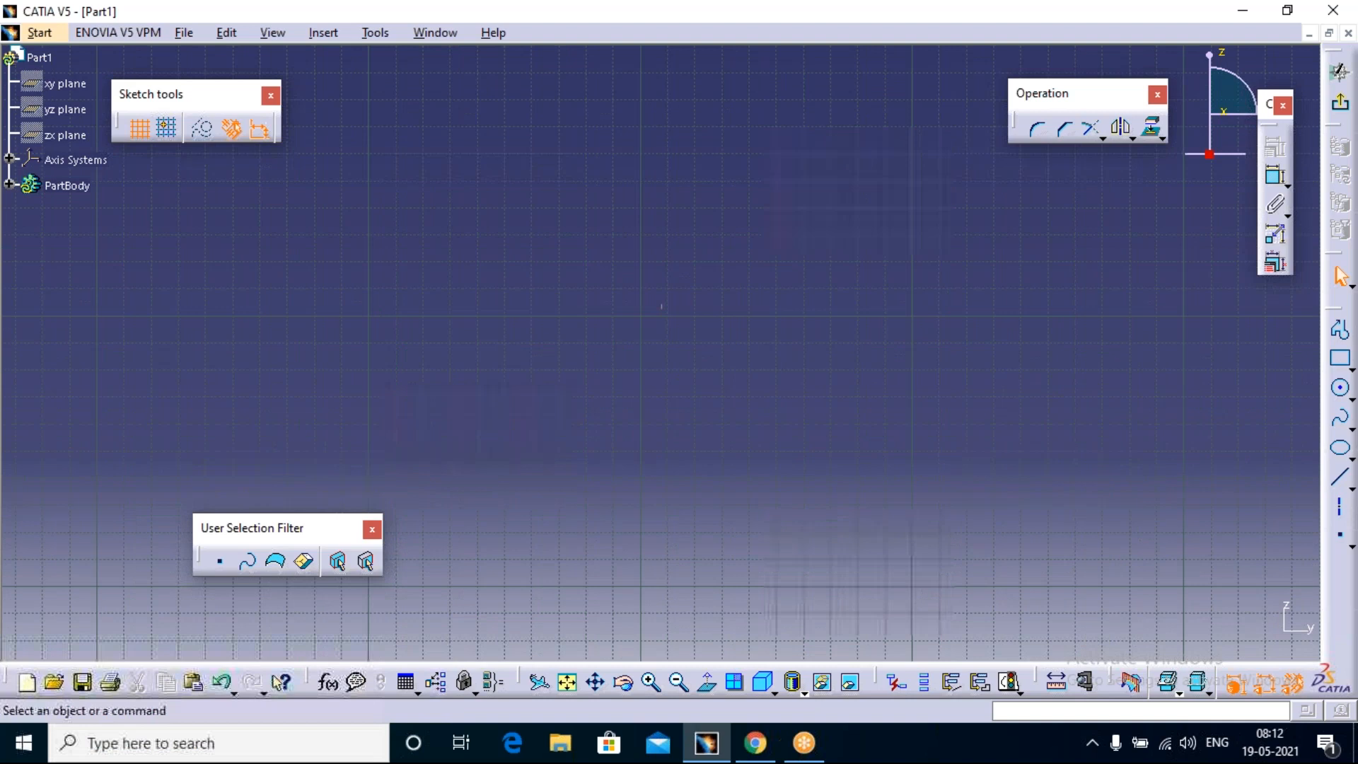
{"action": "left_click", "coordinate": [574, 681]}
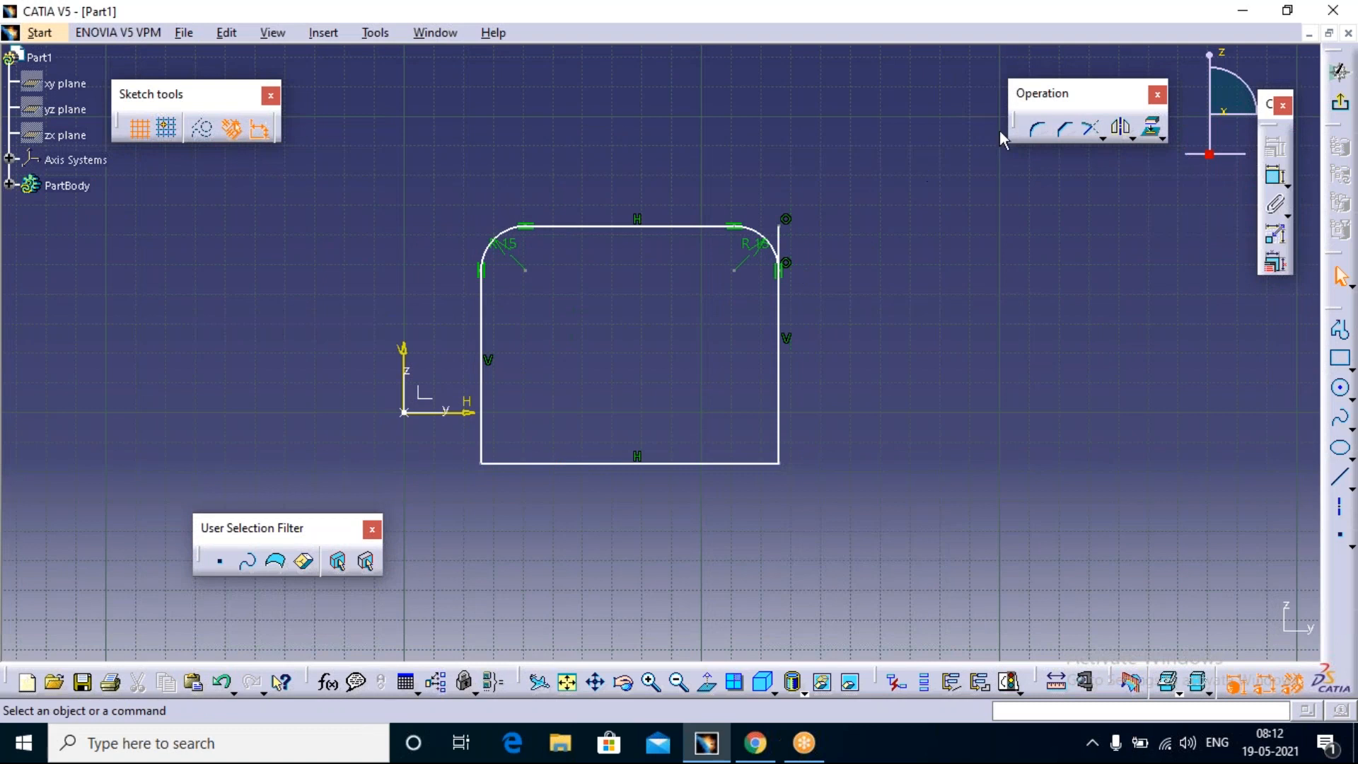
{"action": "left_click", "coordinate": [1037, 128]}
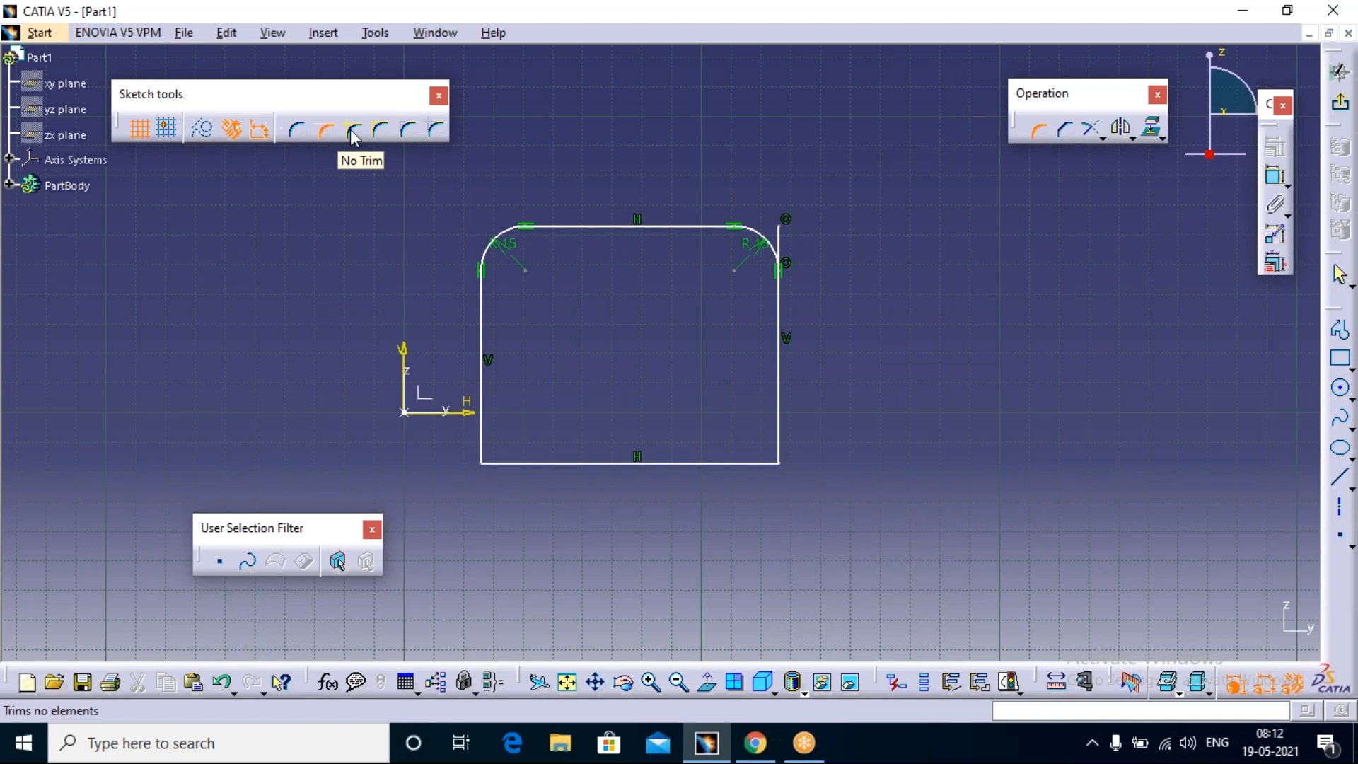
{"action": "left_click", "coordinate": [352, 130]}
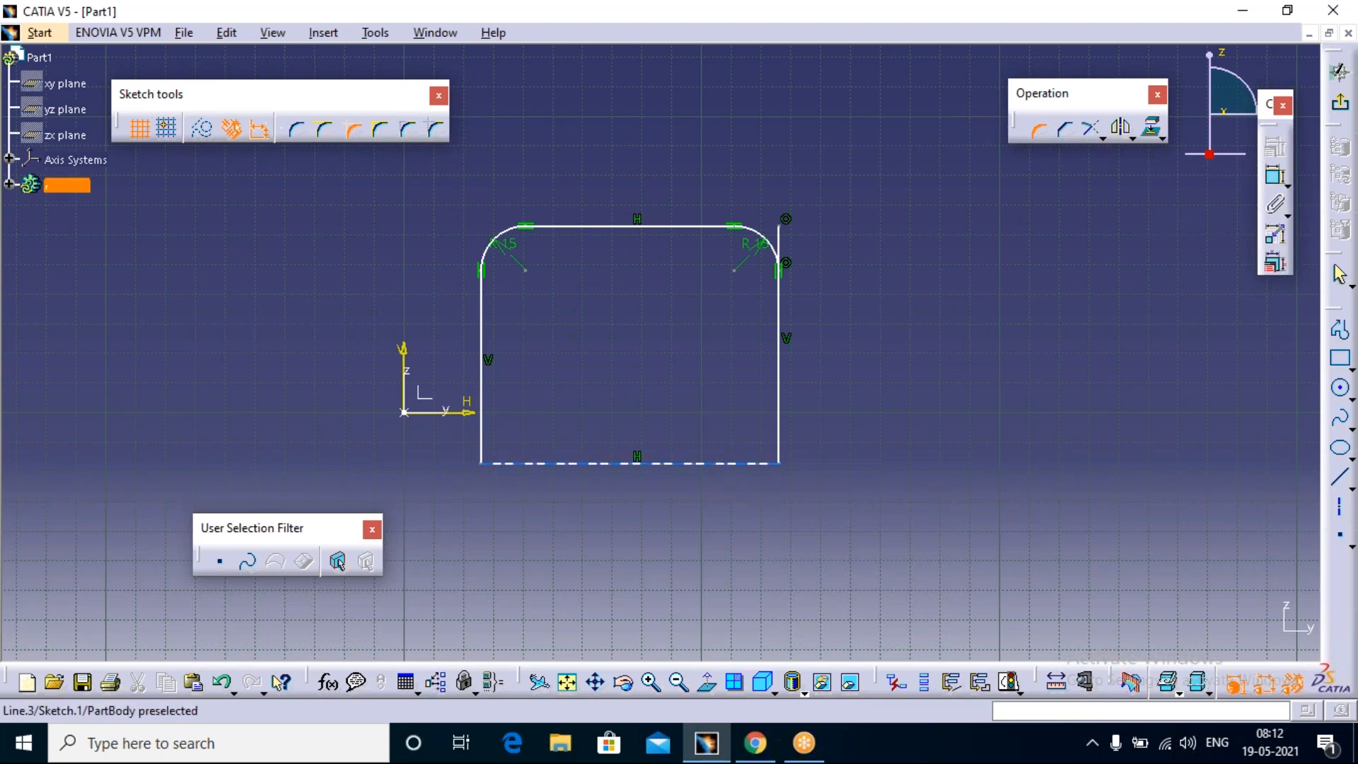
{"action": "left_click", "coordinate": [743, 463]}
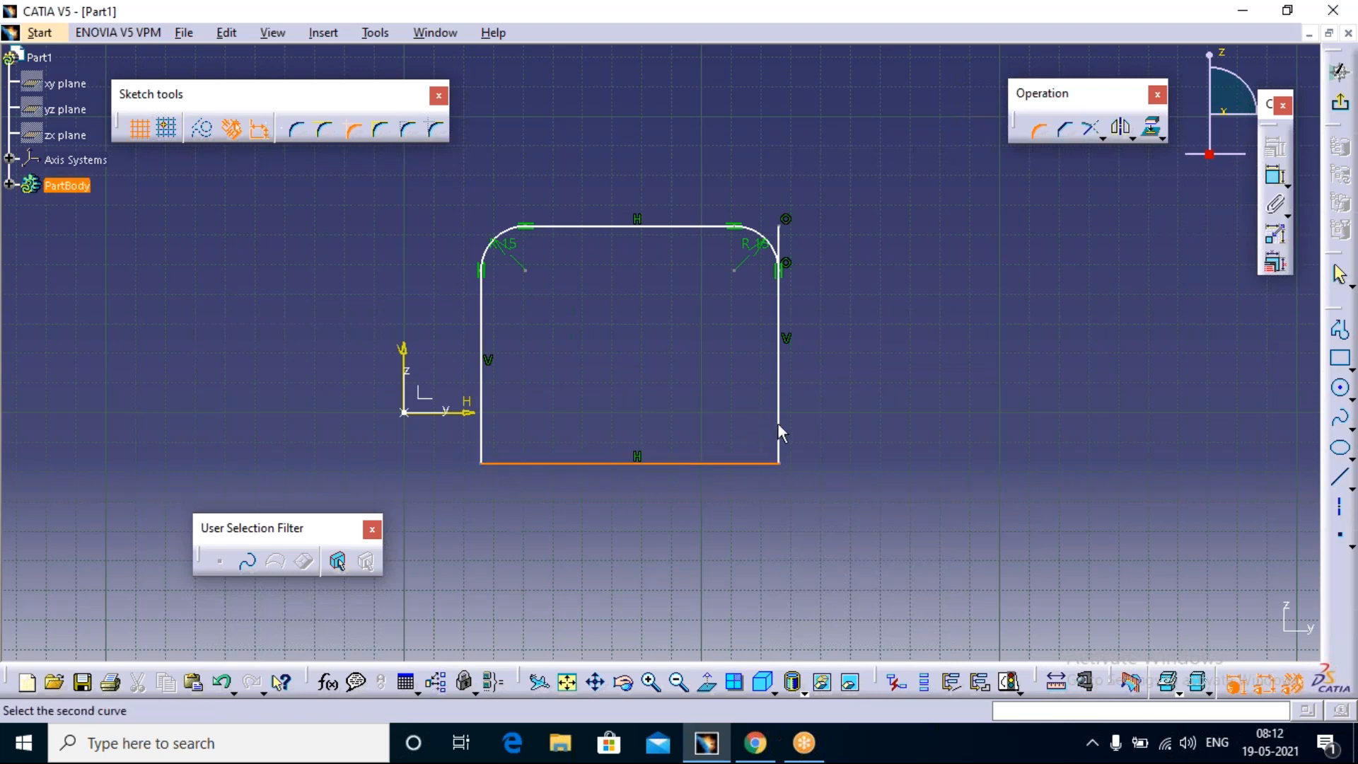
{"action": "left_click", "coordinate": [778, 422]}
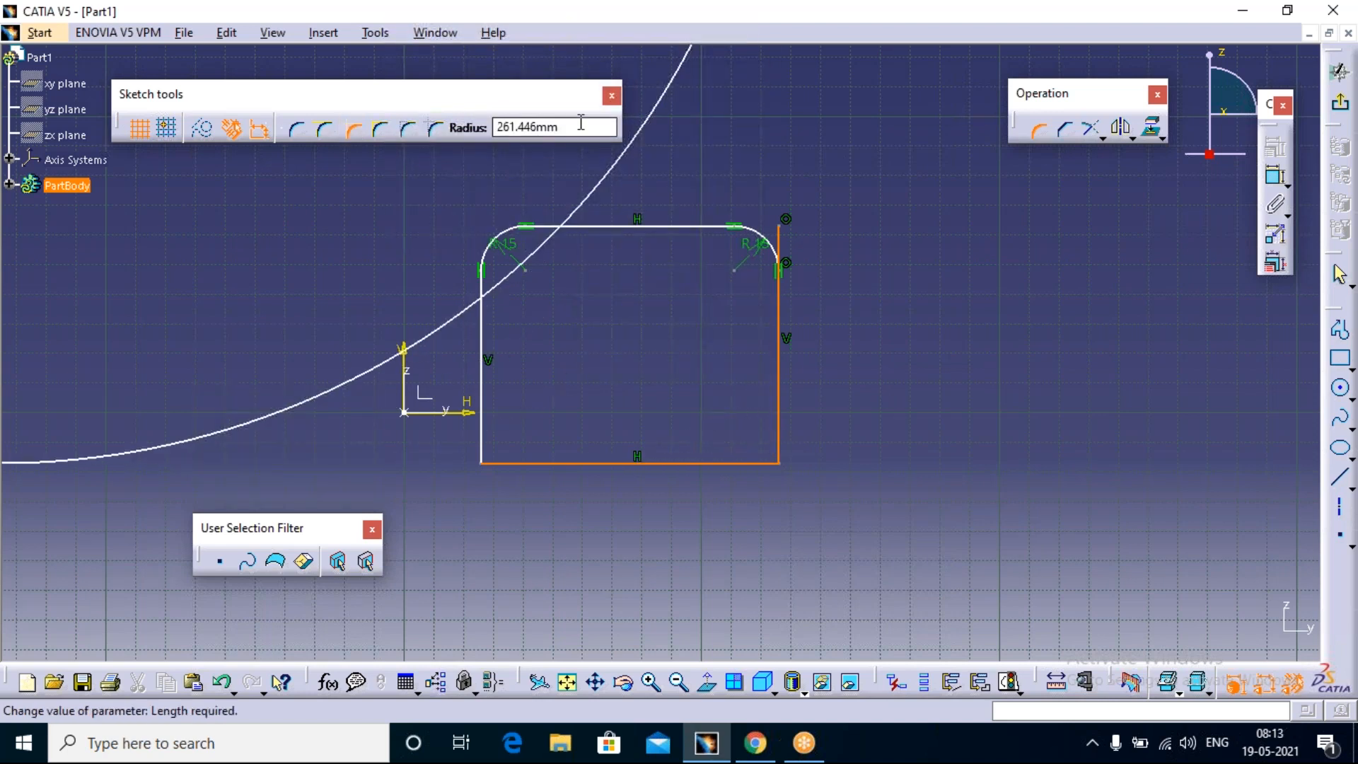
{"action": "left_click", "coordinate": [753, 434]}
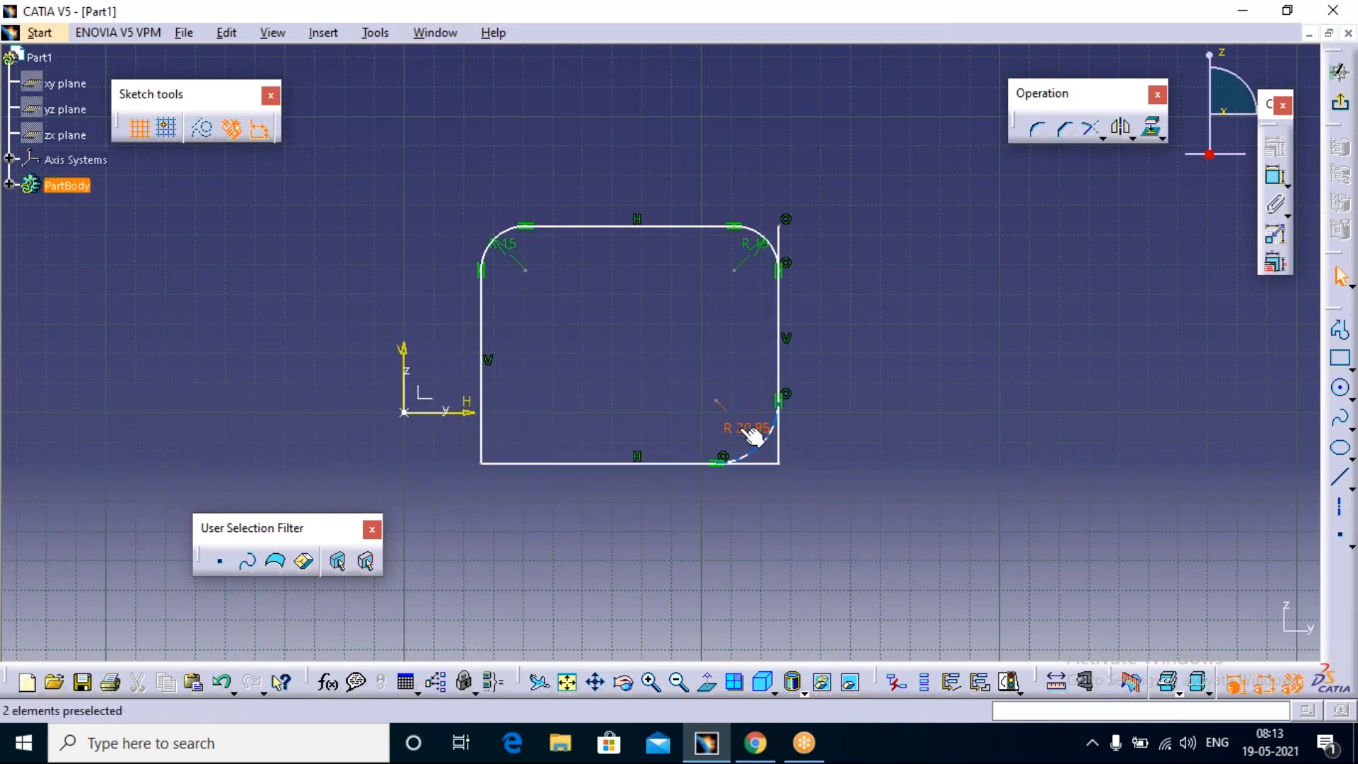
Step: Set the radius of the rectangle's lower-right corner to 15 mm
{"action": "double_click", "coordinate": [755, 433]}
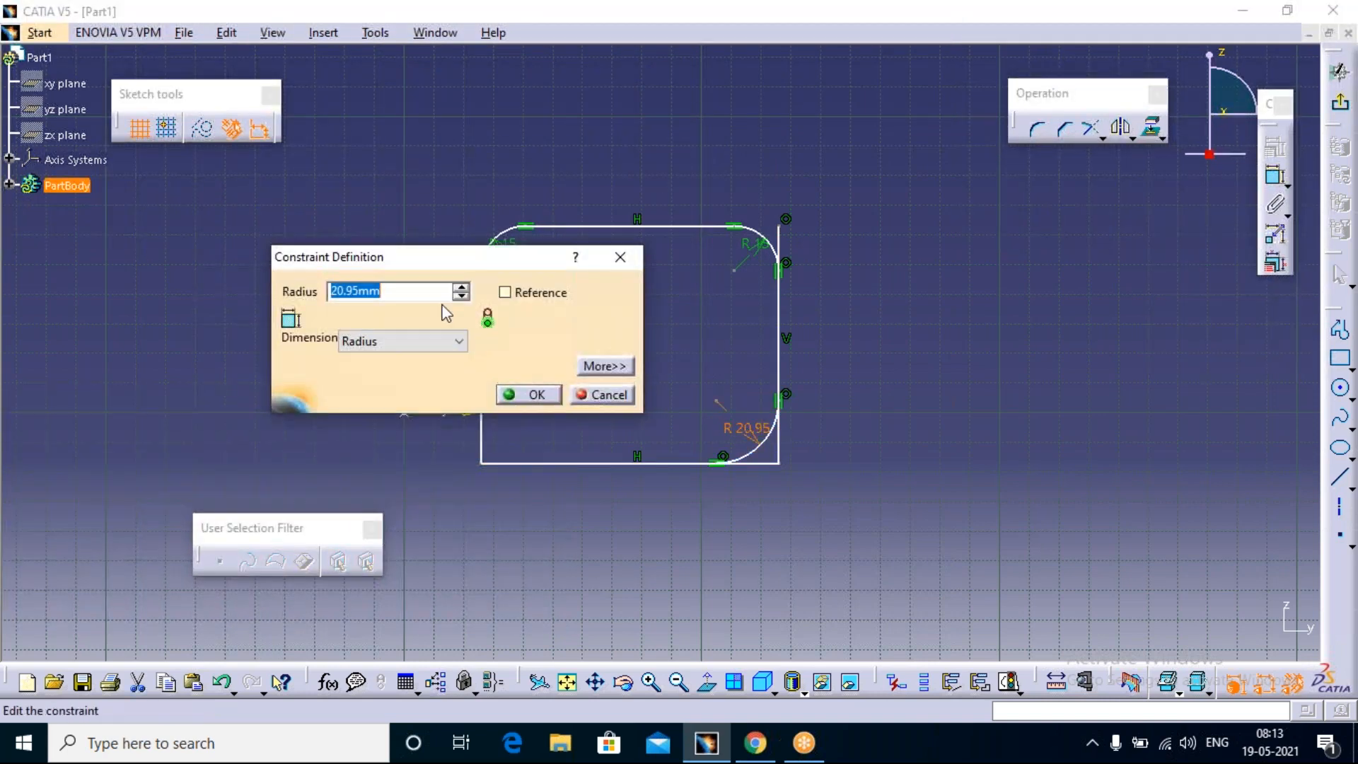
{"action": "left_click_drag", "start_coordinate": [397, 297], "coordinate": [282, 288]}
{"action": "type", "text": "15mm"}
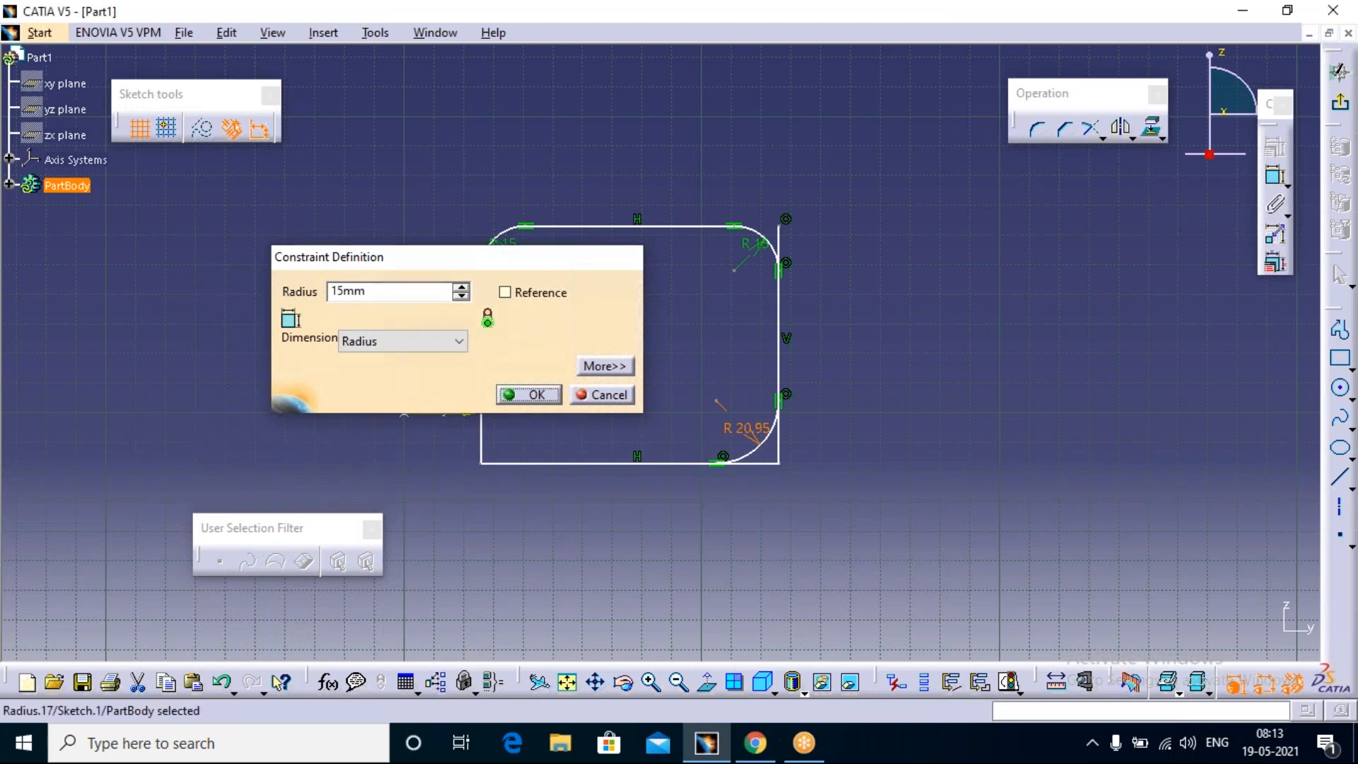
{"action": "key", "text": "Return"}
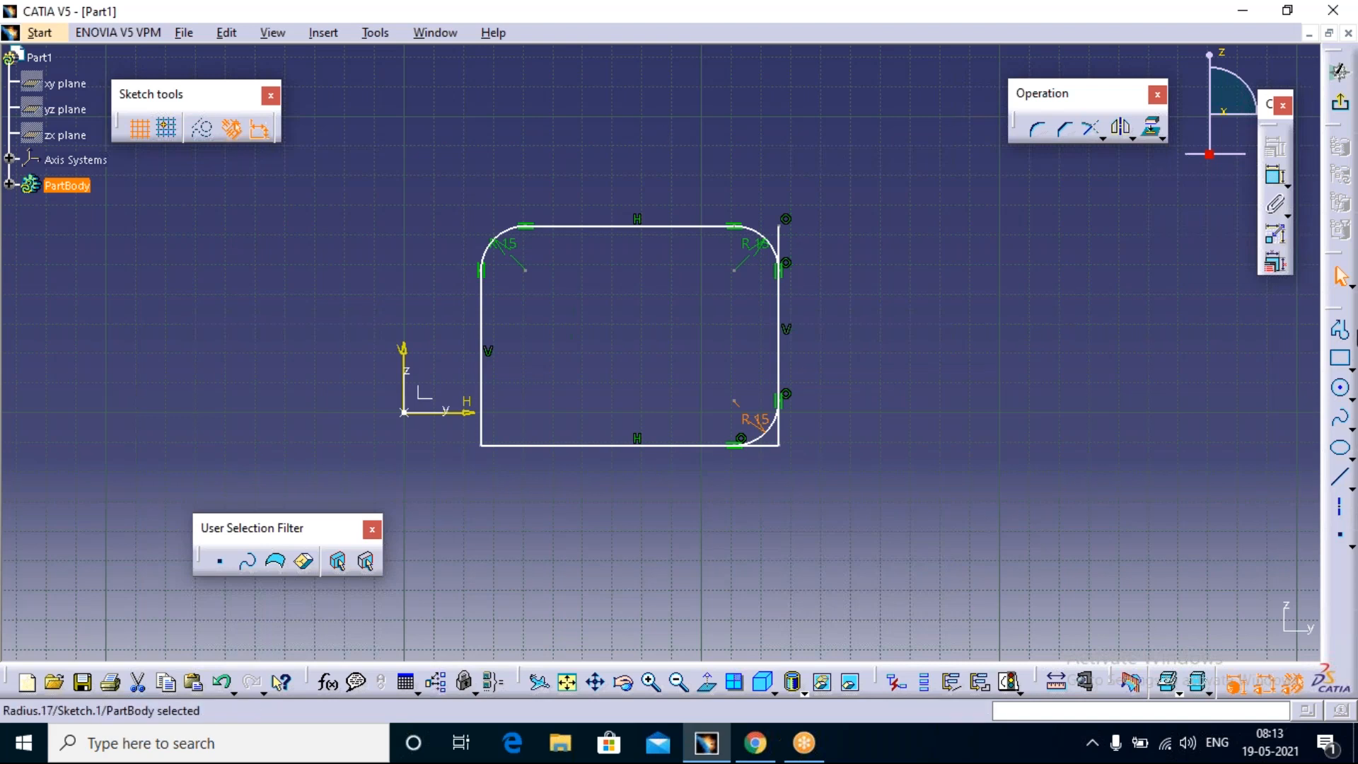
Step: Draw two diagonal lines crossing each other in an X on the positive H side of the rectangle
{"action": "left_click", "coordinate": [1340, 479]}
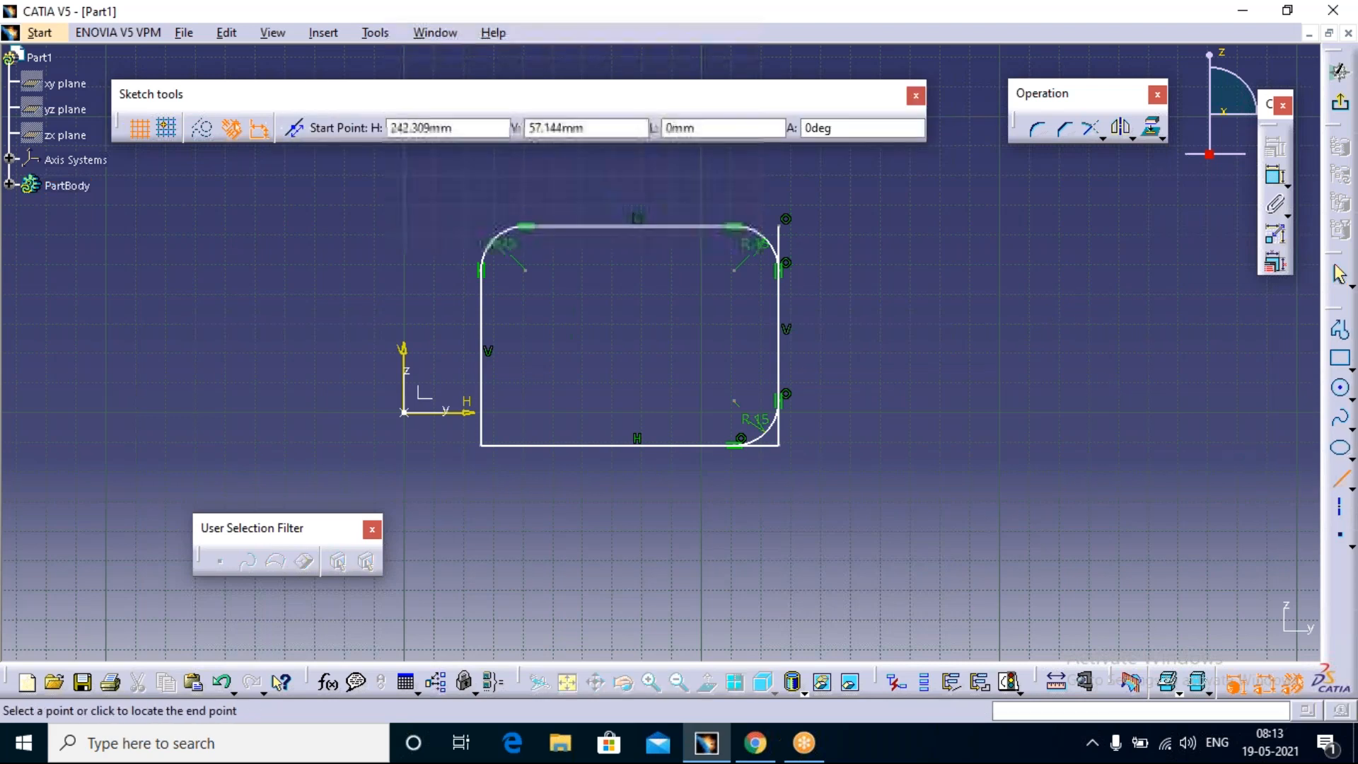
{"action": "left_click", "coordinate": [1125, 244]}
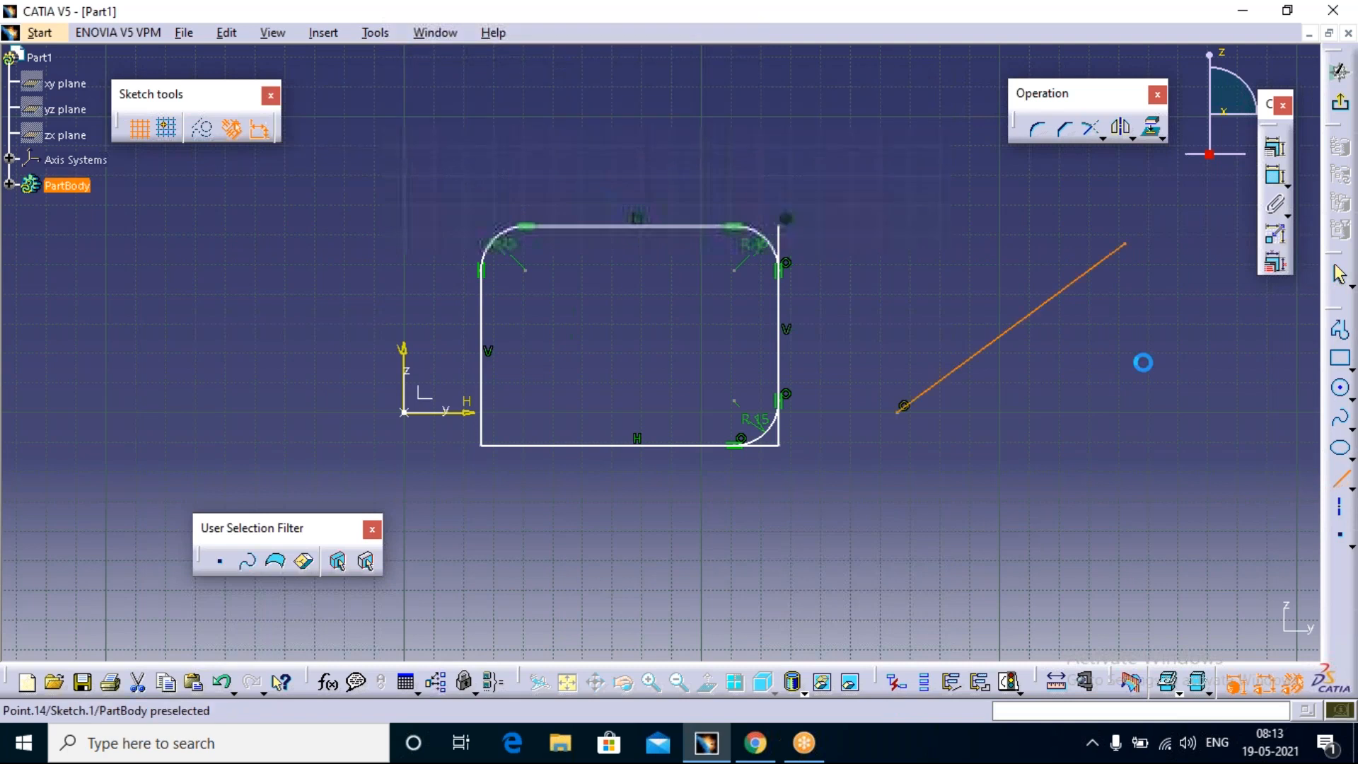
{"action": "left_click", "coordinate": [961, 234]}
{"action": "left_click", "coordinate": [1151, 393]}
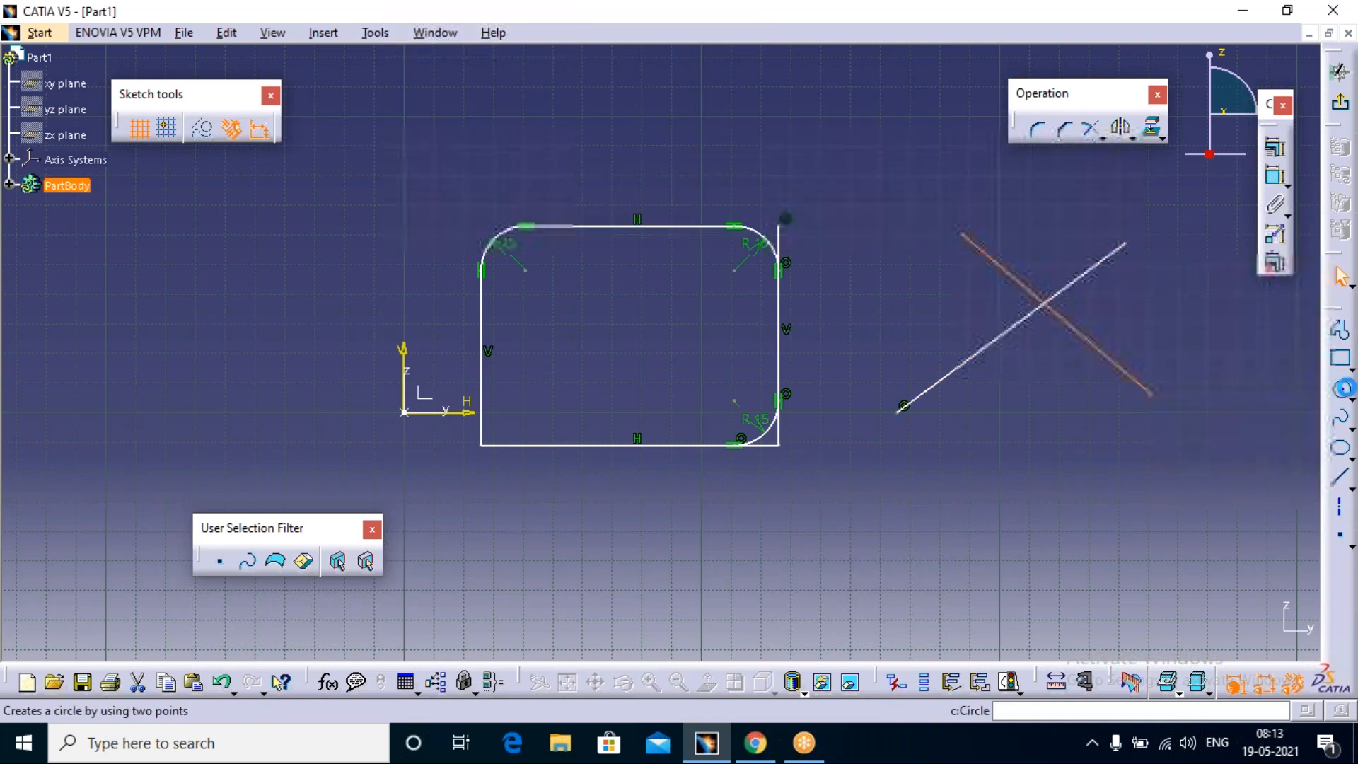
Step: Add a No Trim Corner of about 33 mm radius between the two crossing lines, below their intersection
{"action": "left_click", "coordinate": [1038, 132]}
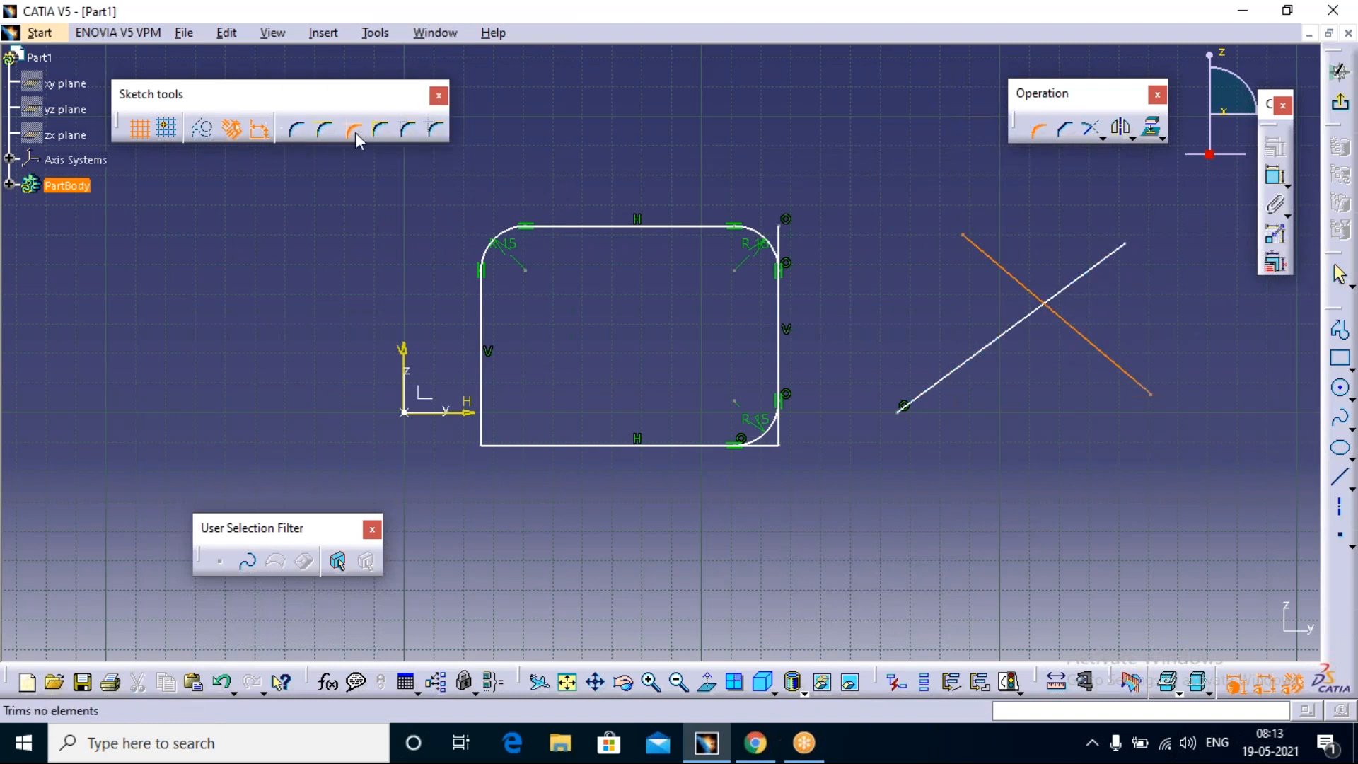
{"action": "left_click", "coordinate": [350, 132]}
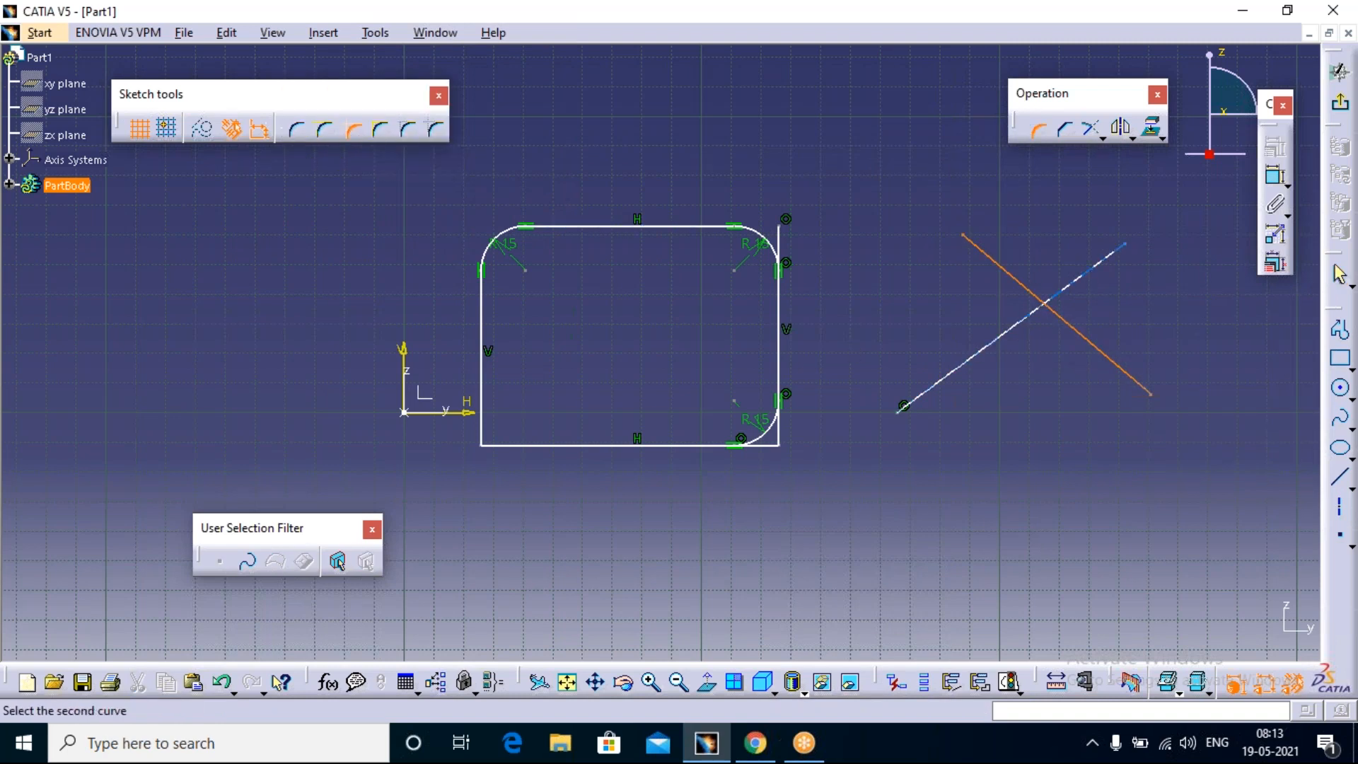
{"action": "left_click", "coordinate": [1009, 332]}
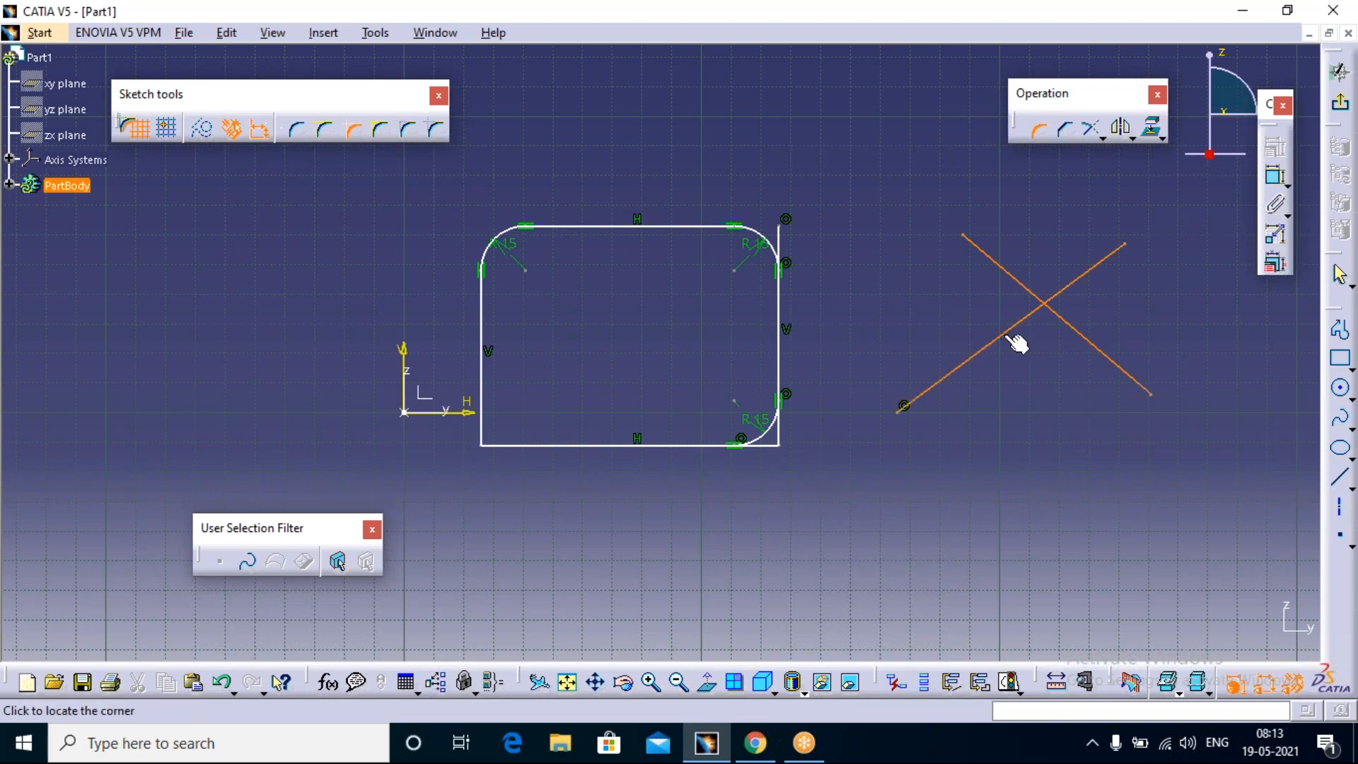
{"action": "left_click", "coordinate": [1039, 336]}
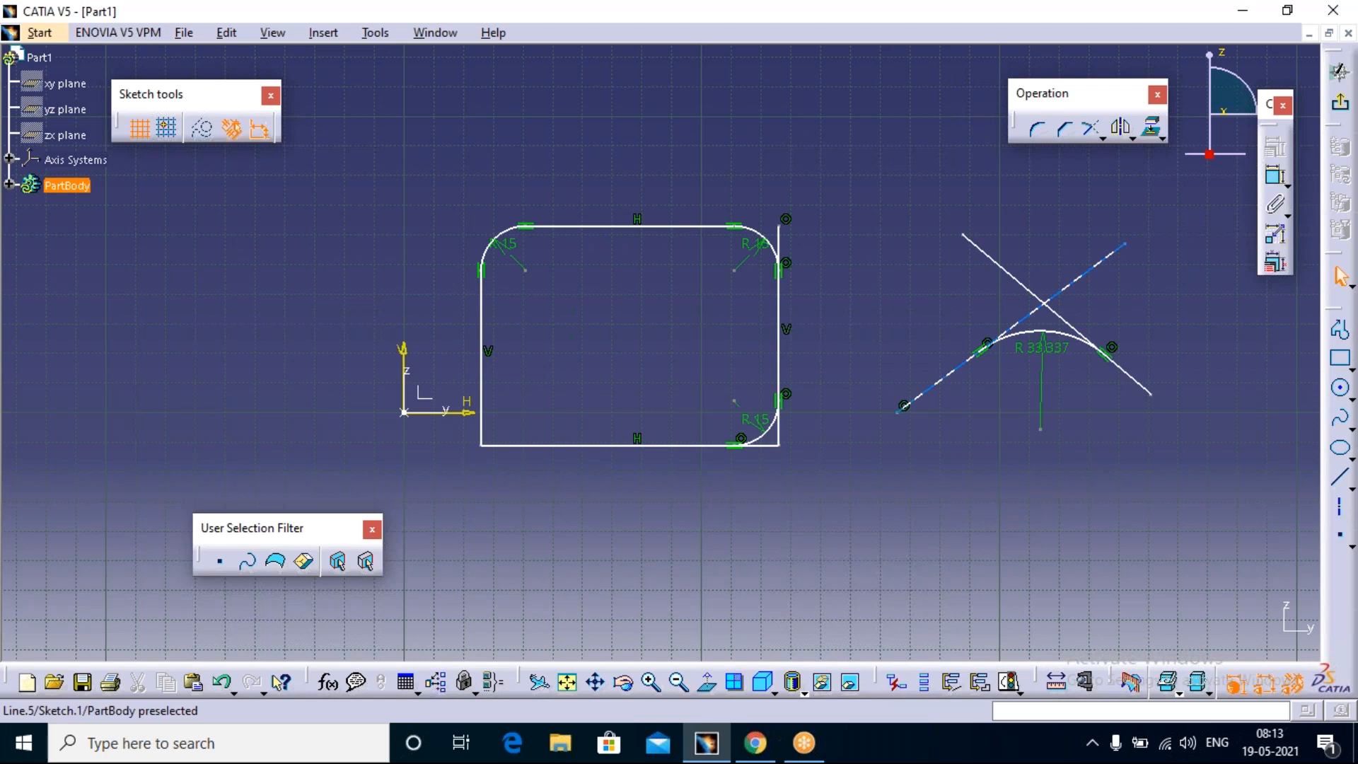
Step: Try a Standard Lines Trim Corner between the crossing lines, to the right of their intersection, and undo it
{"action": "left_click", "coordinate": [1038, 128]}
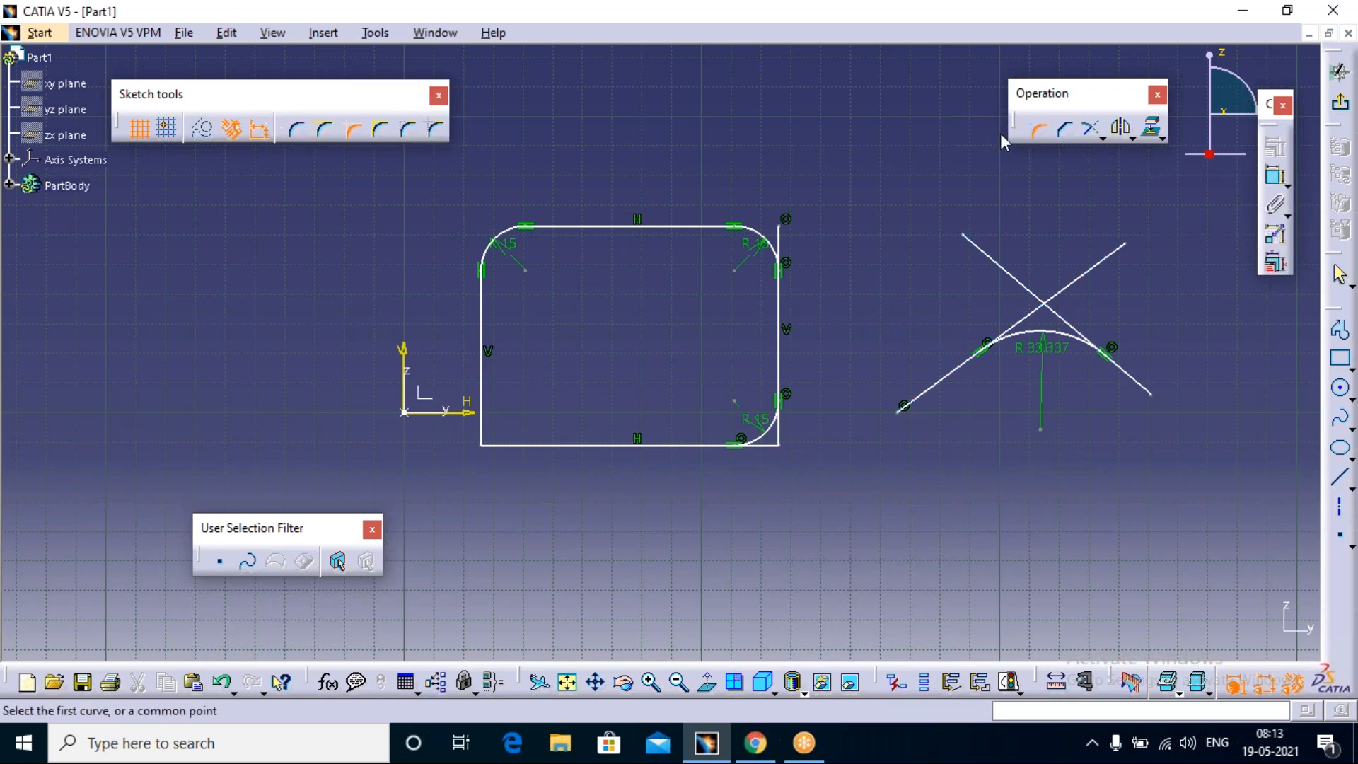
{"action": "left_click", "coordinate": [380, 132]}
{"action": "left_click", "coordinate": [1084, 331]}
{"action": "left_click", "coordinate": [1077, 287]}
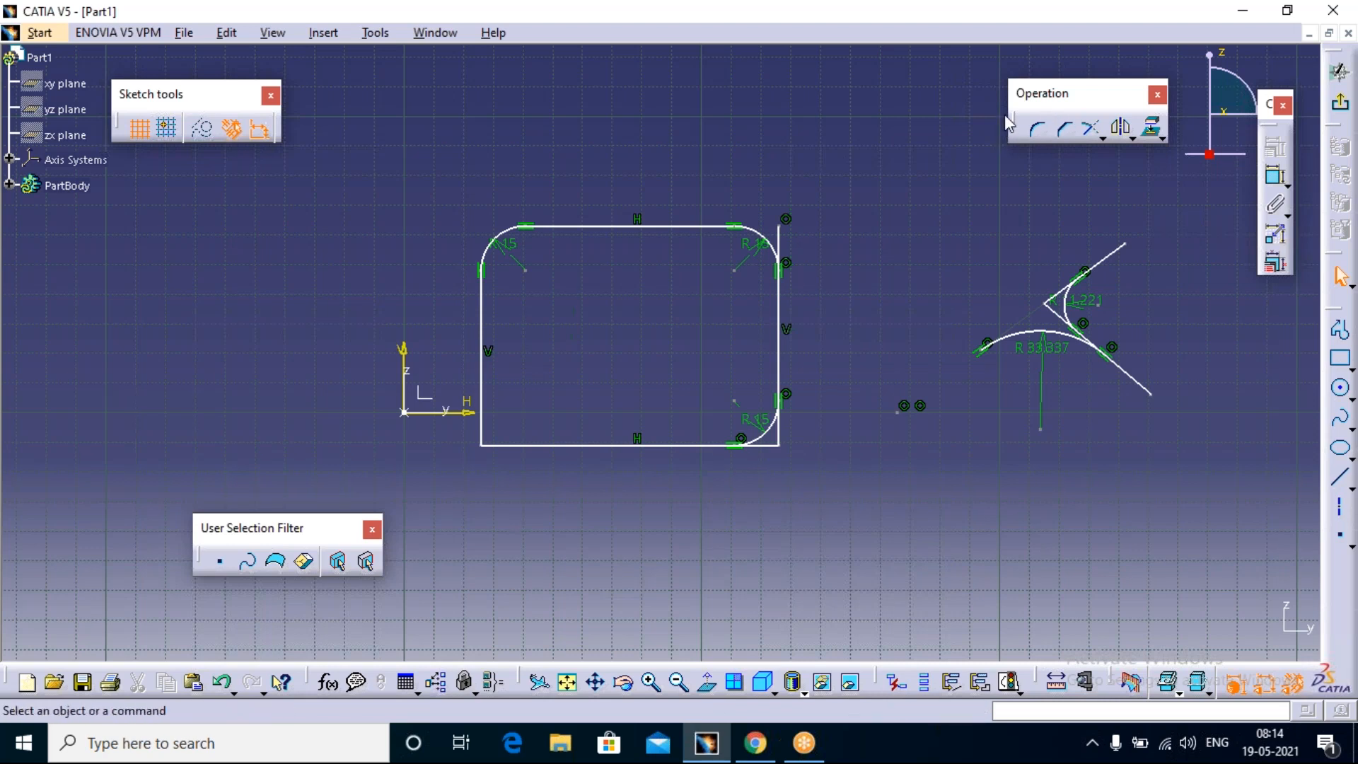
{"action": "left_click", "coordinate": [1037, 131]}
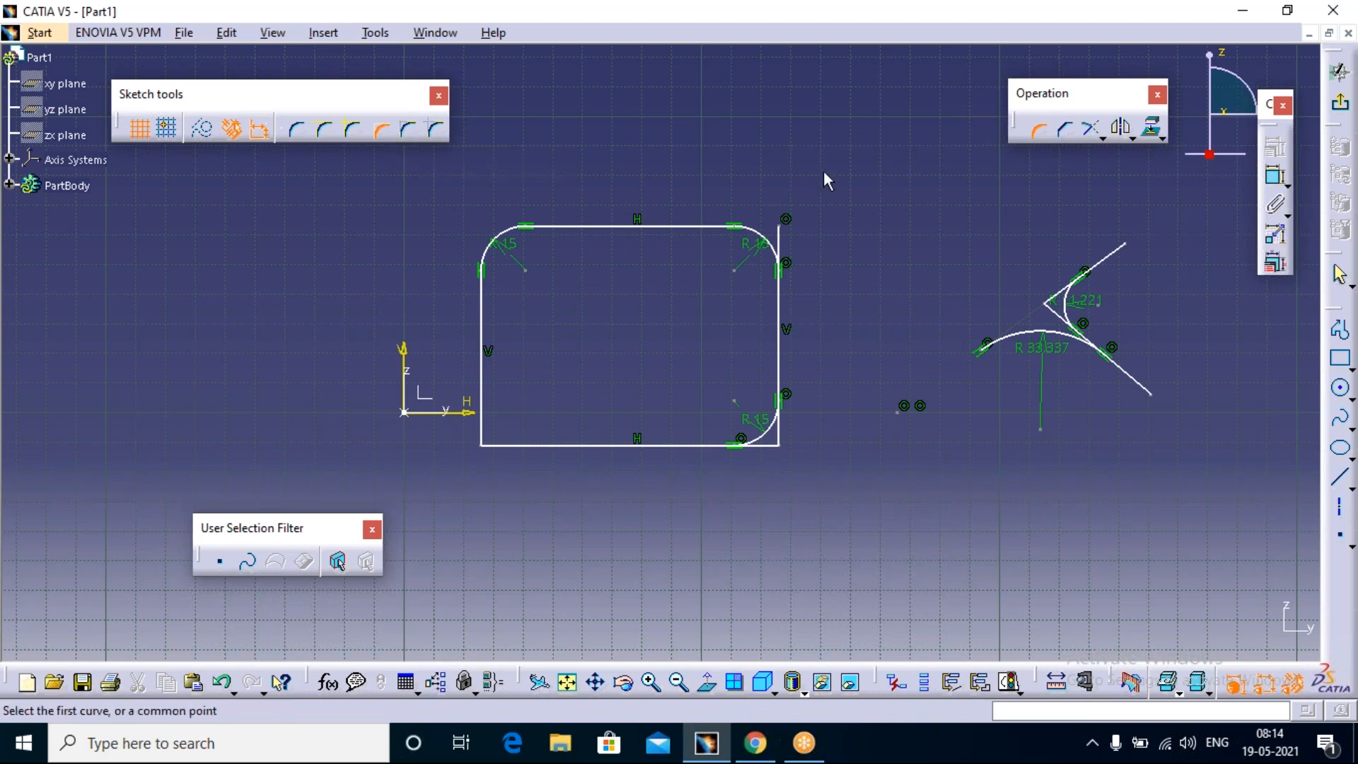
{"action": "key", "text": "Escape"}
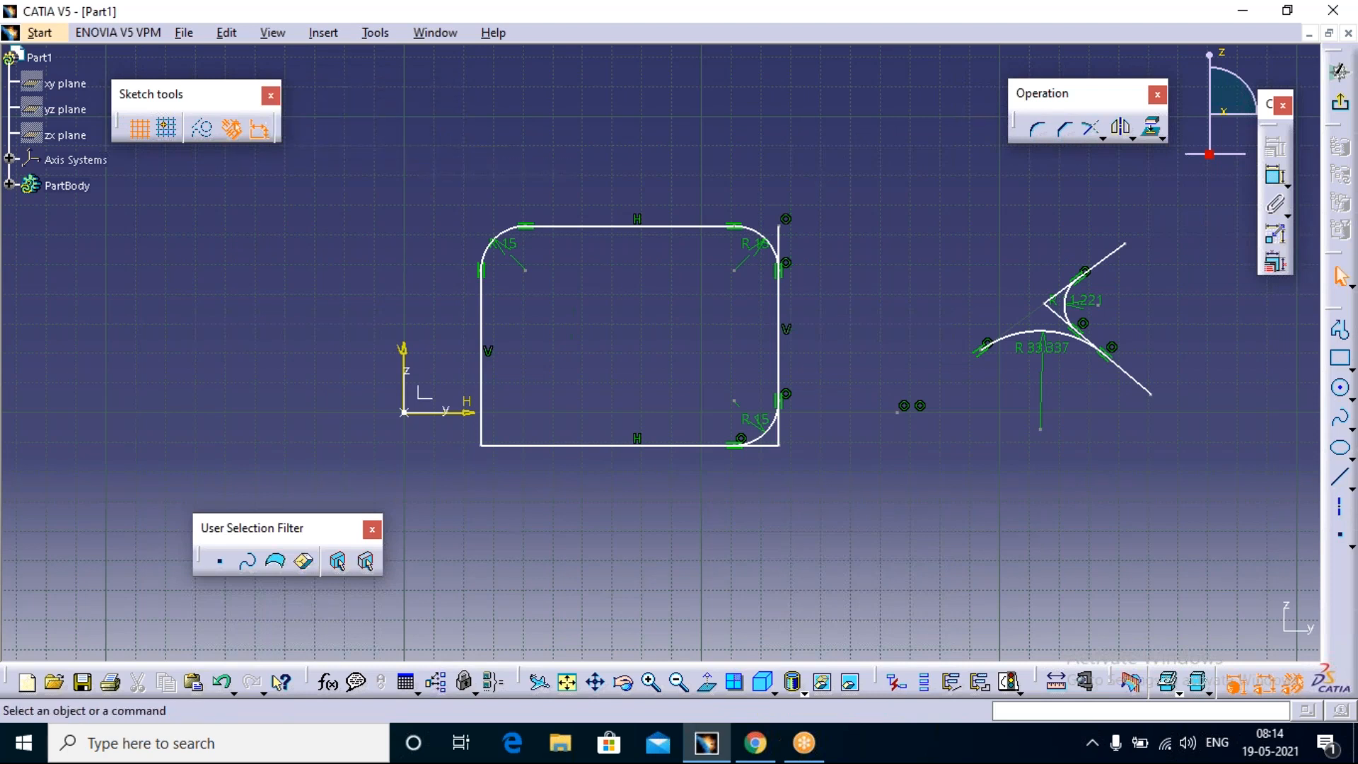
{"action": "key", "text": "ctrl+z"}
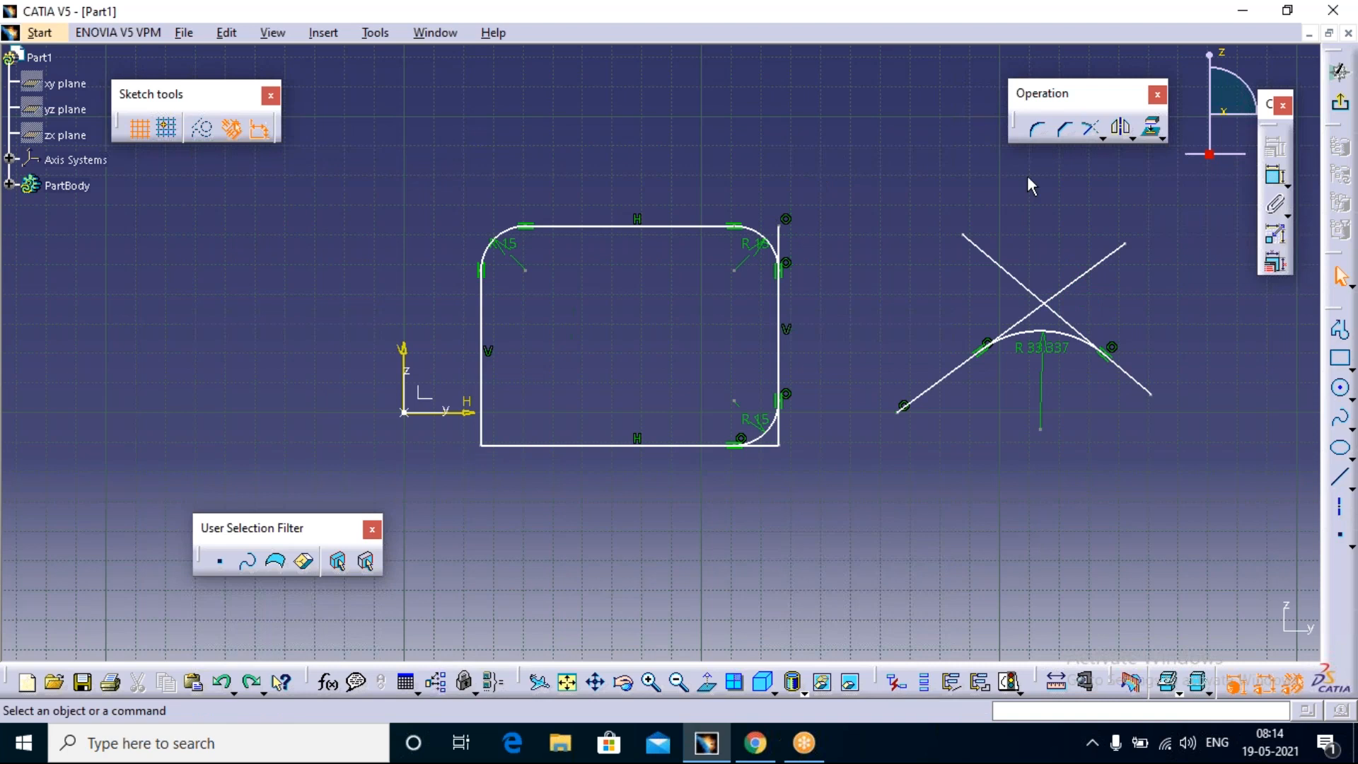
Step: Try a Construction Lines Trim Corner of about 11 mm radius to the right of the lines' intersection, and undo it
{"action": "left_click", "coordinate": [1037, 130]}
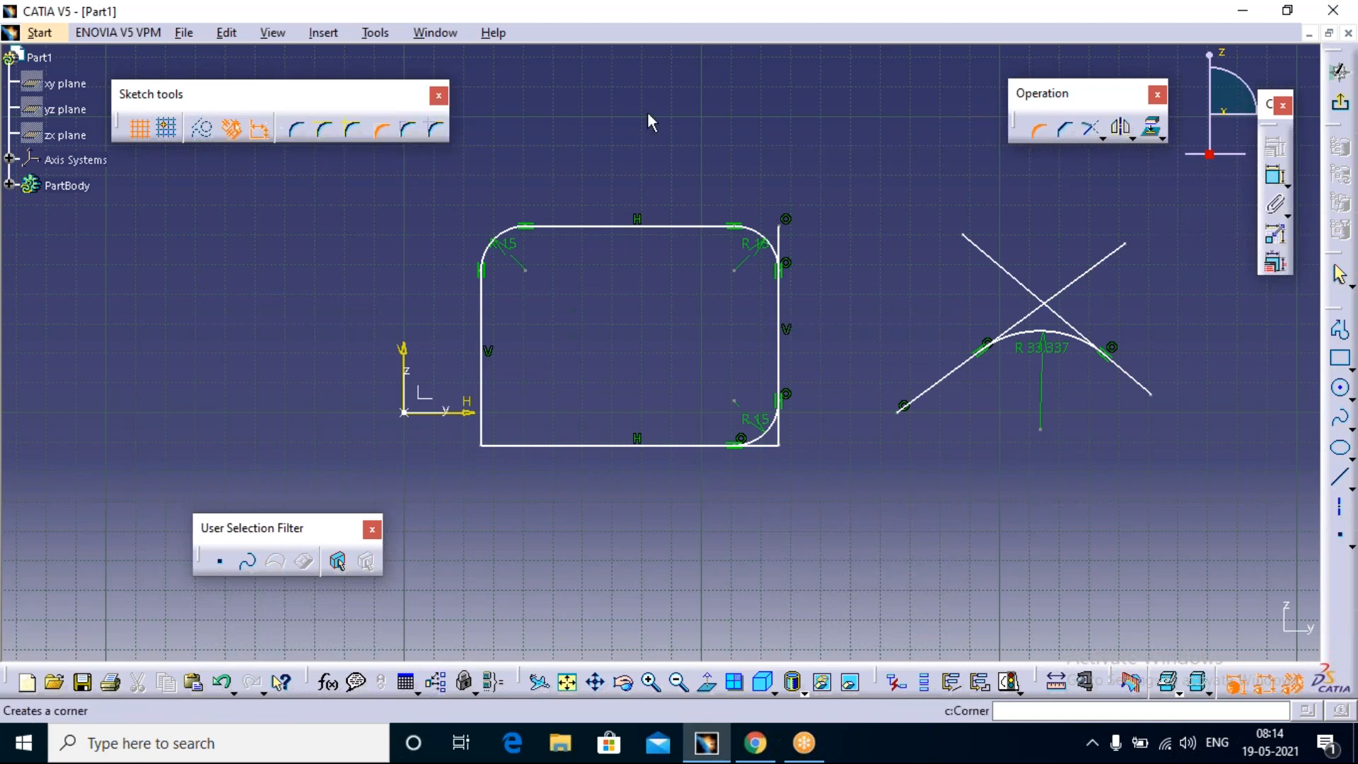
{"action": "left_click", "coordinate": [411, 130]}
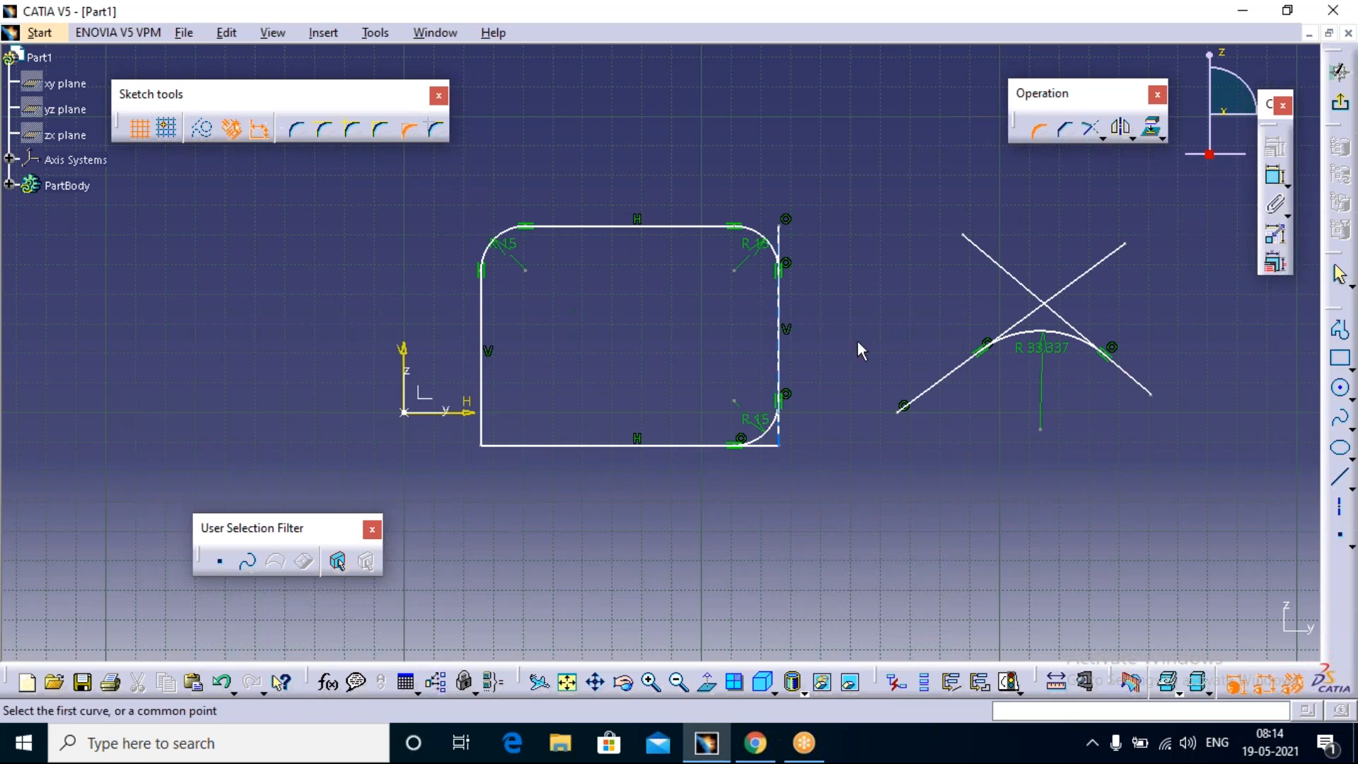
{"action": "left_click", "coordinate": [1103, 278]}
{"action": "left_click", "coordinate": [1078, 319]}
{"action": "left_click", "coordinate": [1067, 309]}
{"action": "middle_click_drag", "start_coordinate": [1063, 280], "coordinate": [1072, 244]}
{"action": "middle_click_drag", "start_coordinate": [1182, 385], "coordinate": [883, 385]}
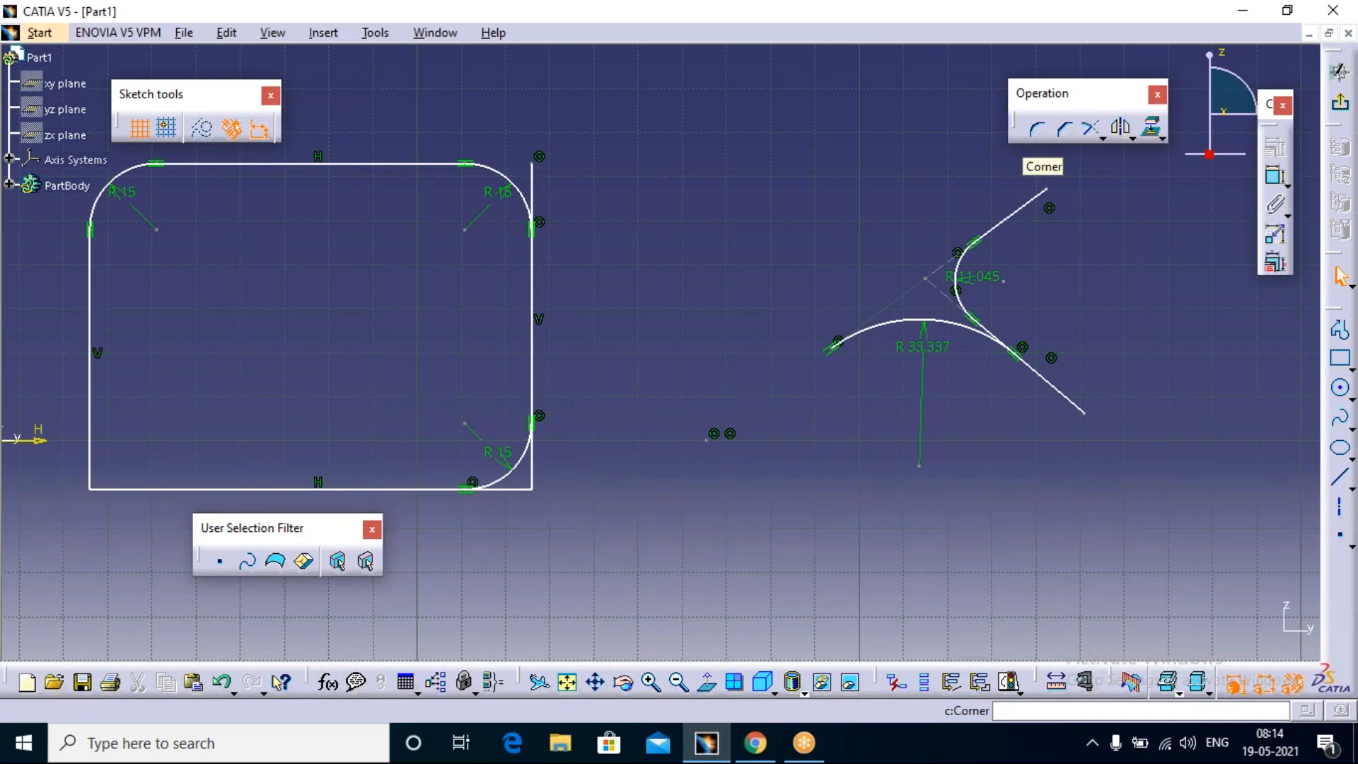
{"action": "key", "text": "ctrl+z"}
Step: Add a Construction Lines No Trim Corner of about 13 mm radius between the crossing lines, to the right of their intersection
{"action": "left_click", "coordinate": [1044, 137]}
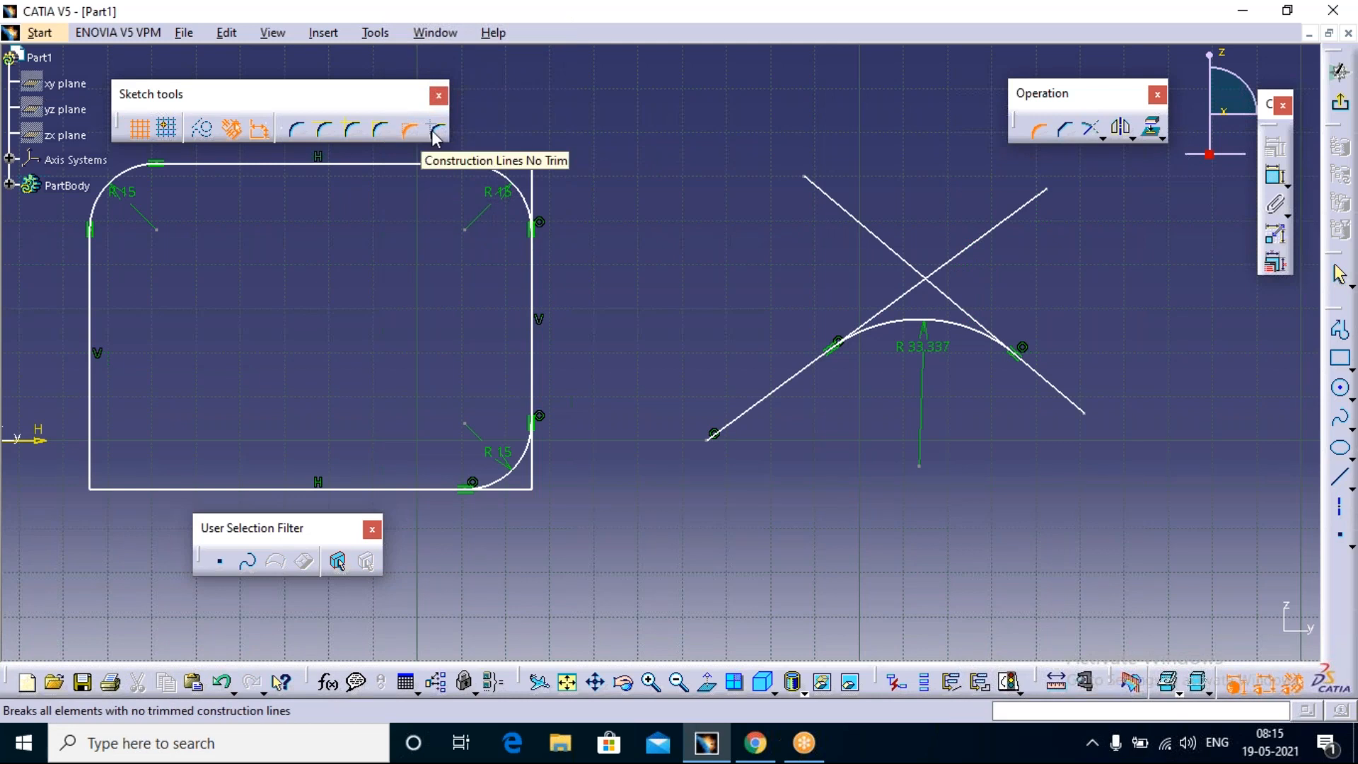
{"action": "left_click", "coordinate": [436, 130]}
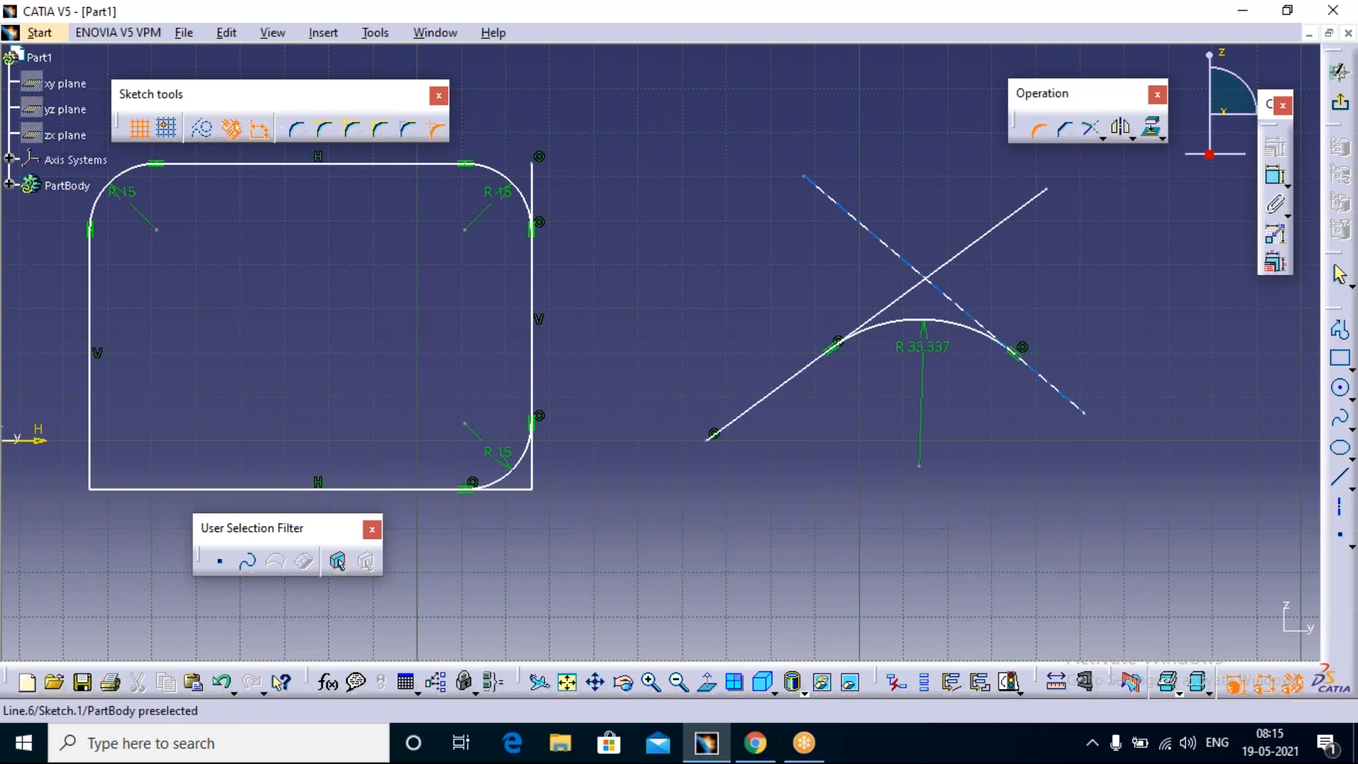
{"action": "left_click", "coordinate": [977, 248]}
{"action": "left_click", "coordinate": [955, 290]}
{"action": "left_click", "coordinate": [1156, 330]}
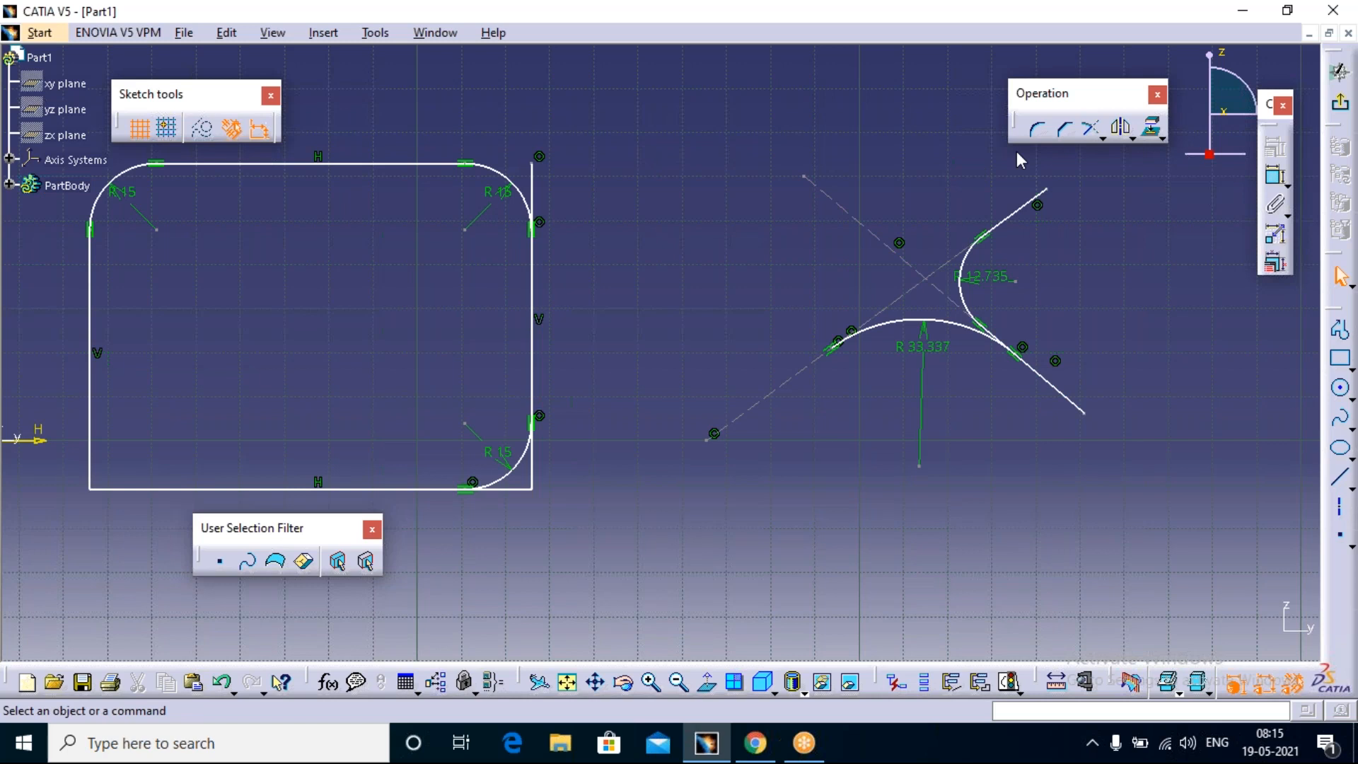
{"action": "left_click", "coordinate": [1038, 131]}
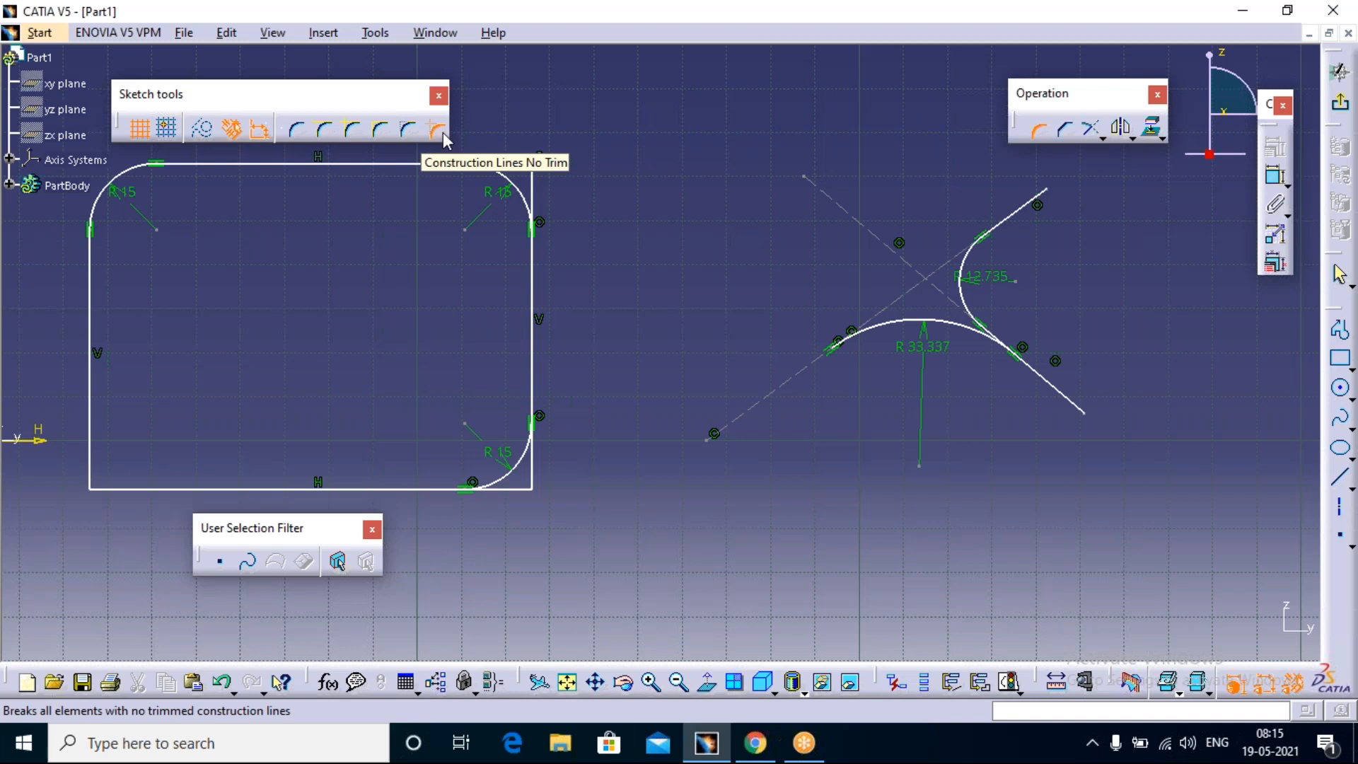
{"action": "left_click", "coordinate": [461, 24]}
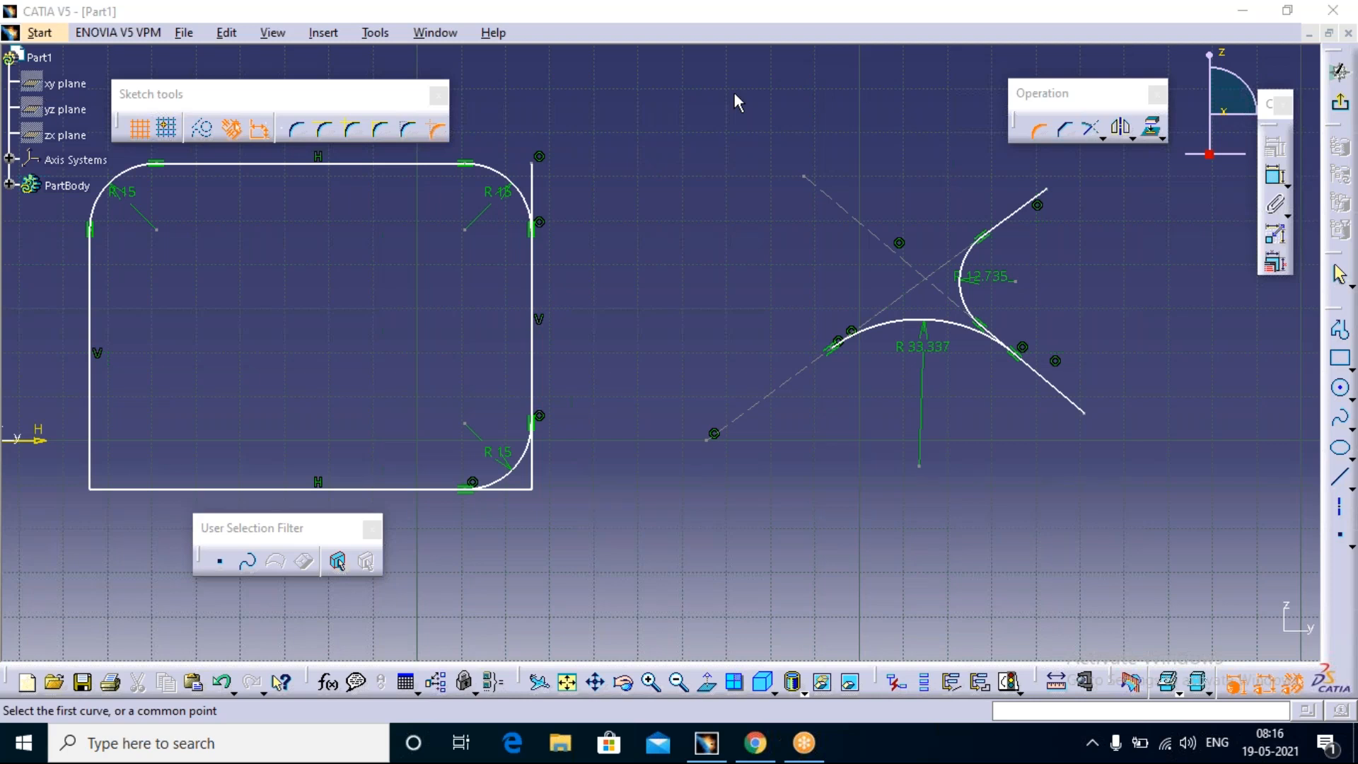
{"action": "left_click", "coordinate": [1039, 131]}
Step: Chamfer the rectangle's lower-left corner between its left and bottom edges, with a 45-degree angle and a 15 mm length
{"action": "left_click", "coordinate": [1065, 134]}
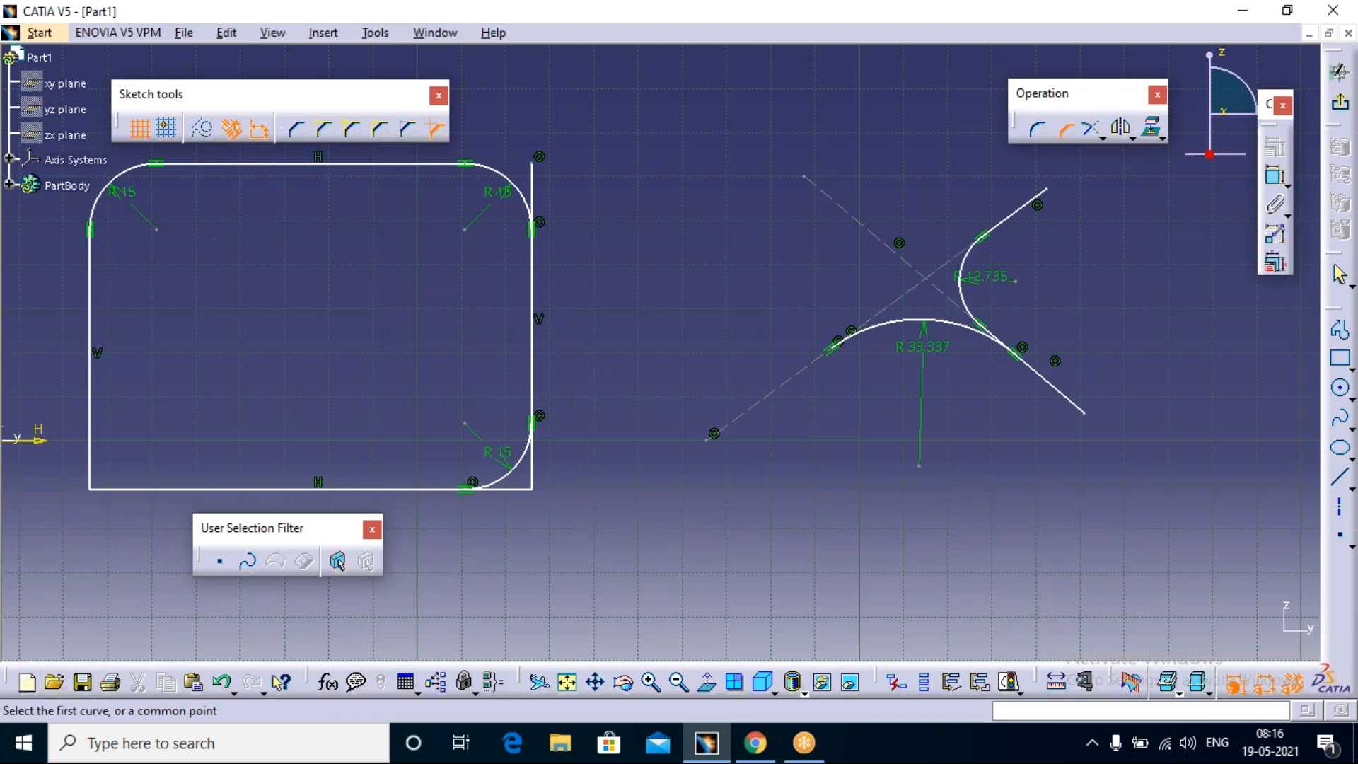
{"action": "left_click", "coordinate": [90, 465]}
{"action": "left_click", "coordinate": [124, 495]}
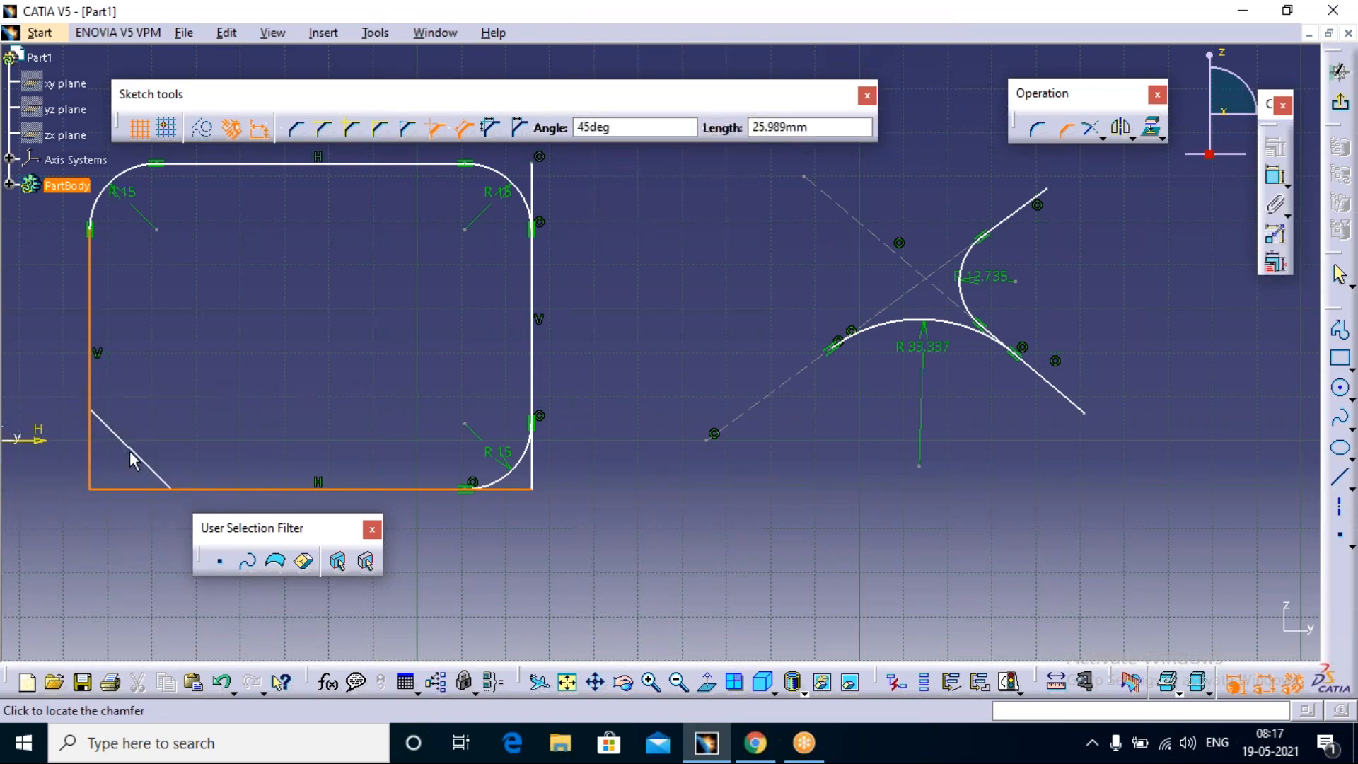
{"action": "type", "text": "15"}
{"action": "key", "text": "Return"}
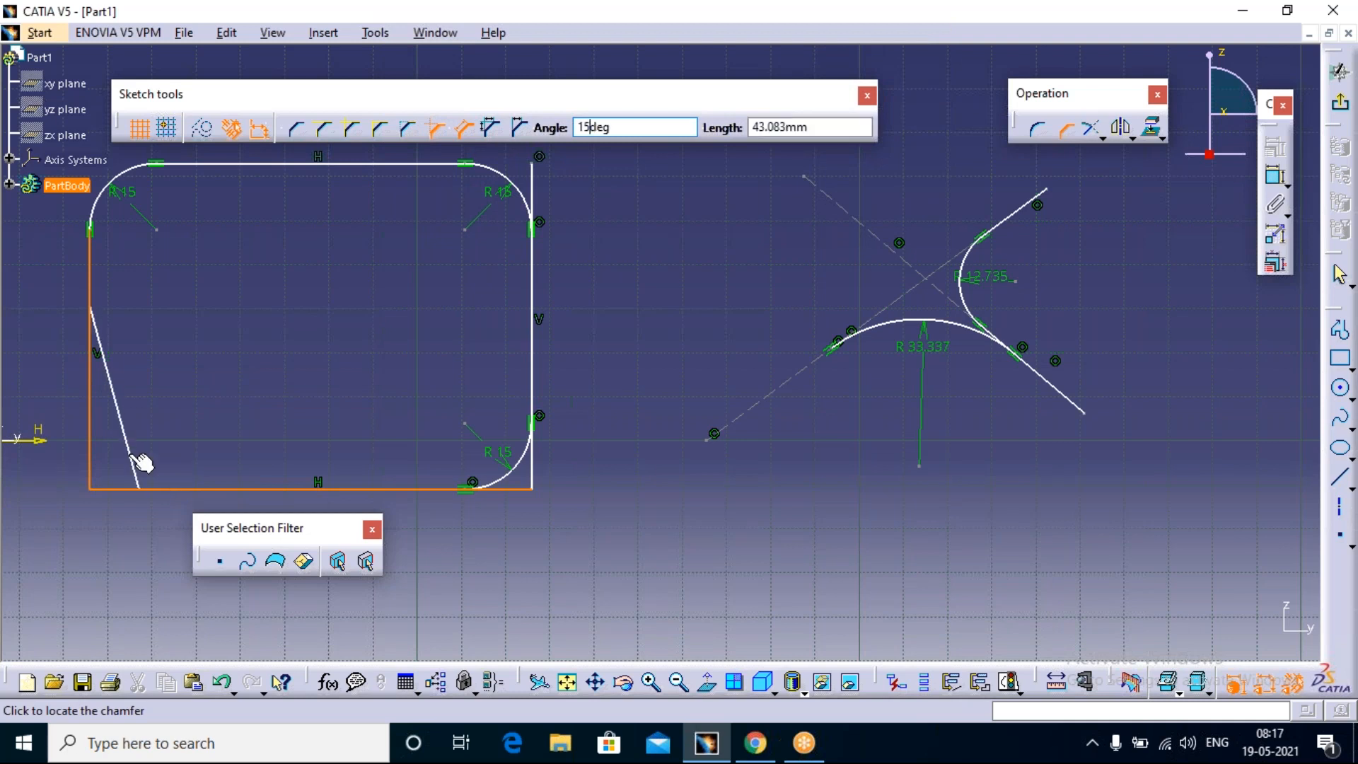
{"action": "key", "text": "BackSpace"}
{"action": "key", "text": "BackSpace"}
{"action": "type", "text": "44"}
{"action": "key", "text": "BackSpace"}
{"action": "type", "text": "5"}
{"action": "key", "text": "Tab"}
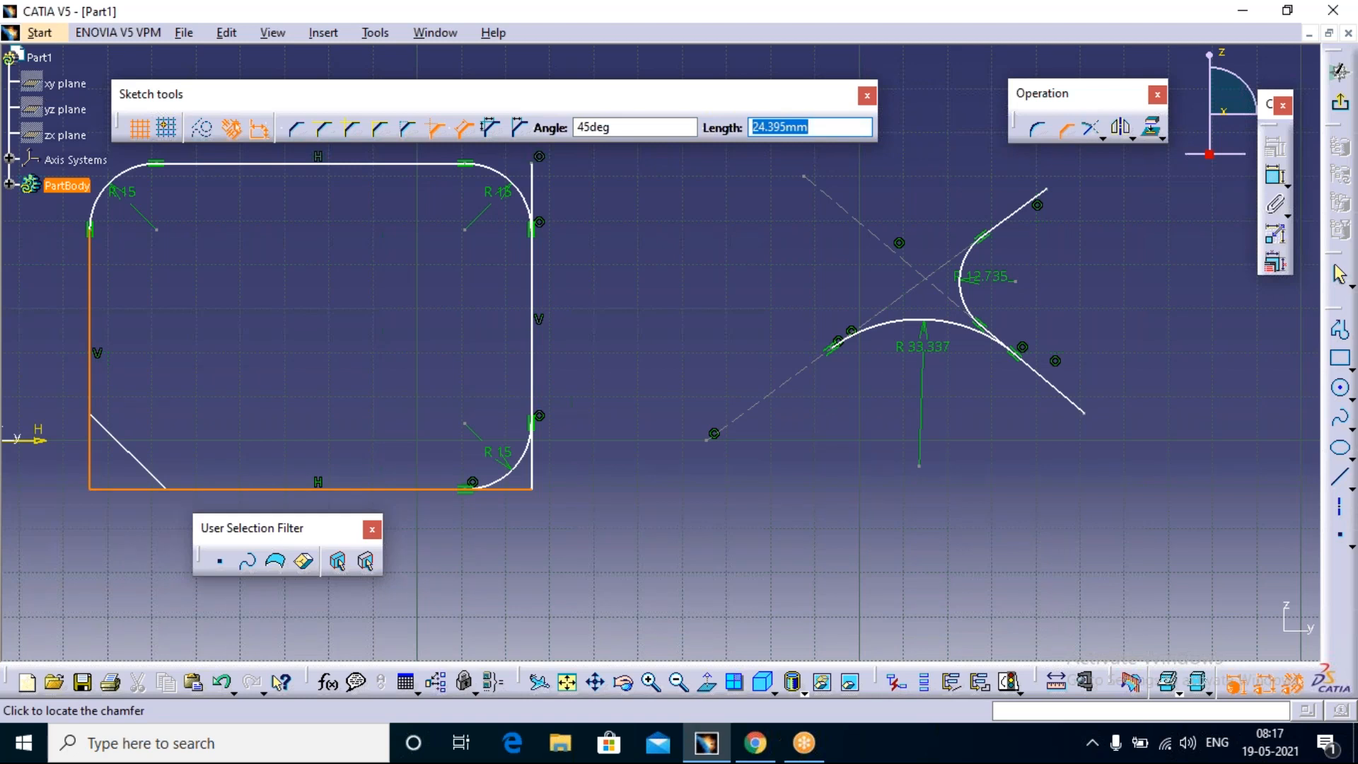
{"action": "type", "text": "15"}
{"action": "key", "text": "Return"}
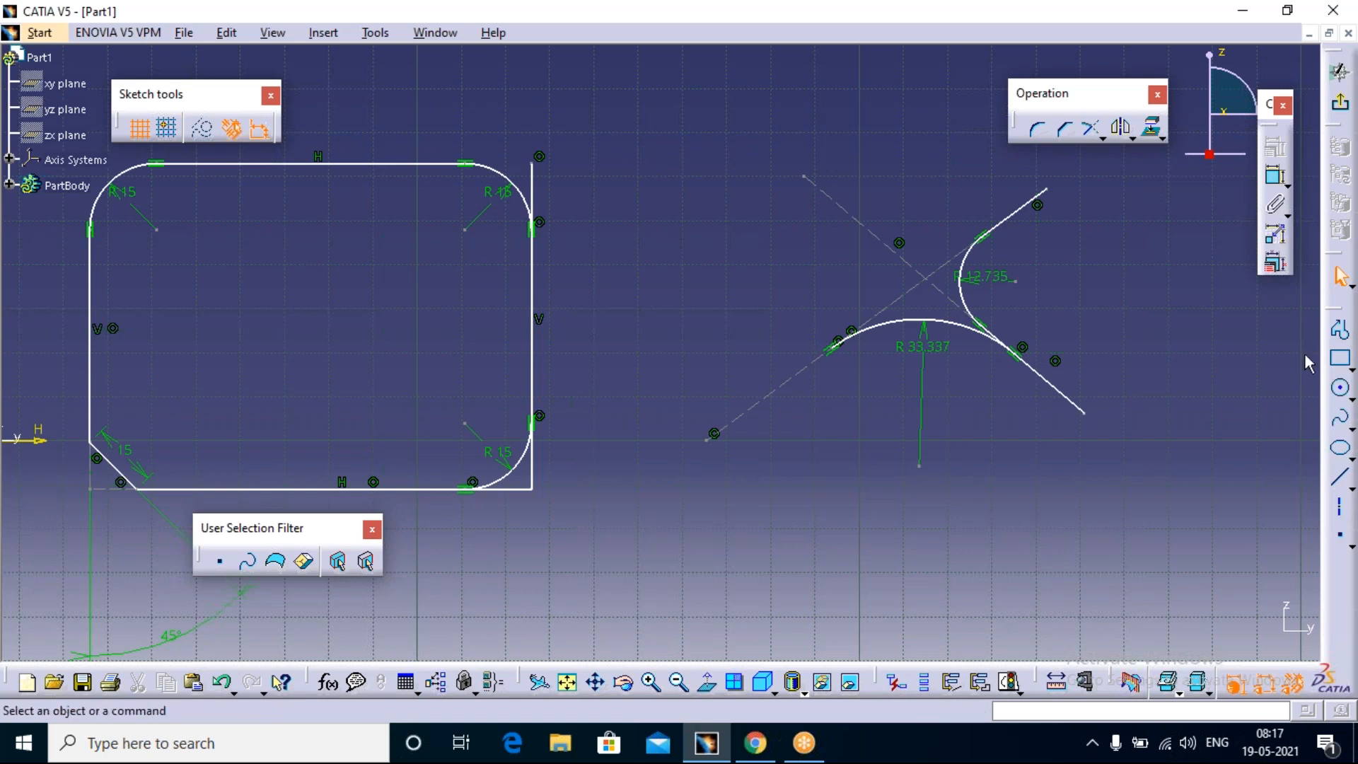
Step: Draw a tall, narrow rectangle overlapping the right edge of the rounded rectangle and extending below its bottom edge
{"action": "left_click", "coordinate": [1340, 359]}
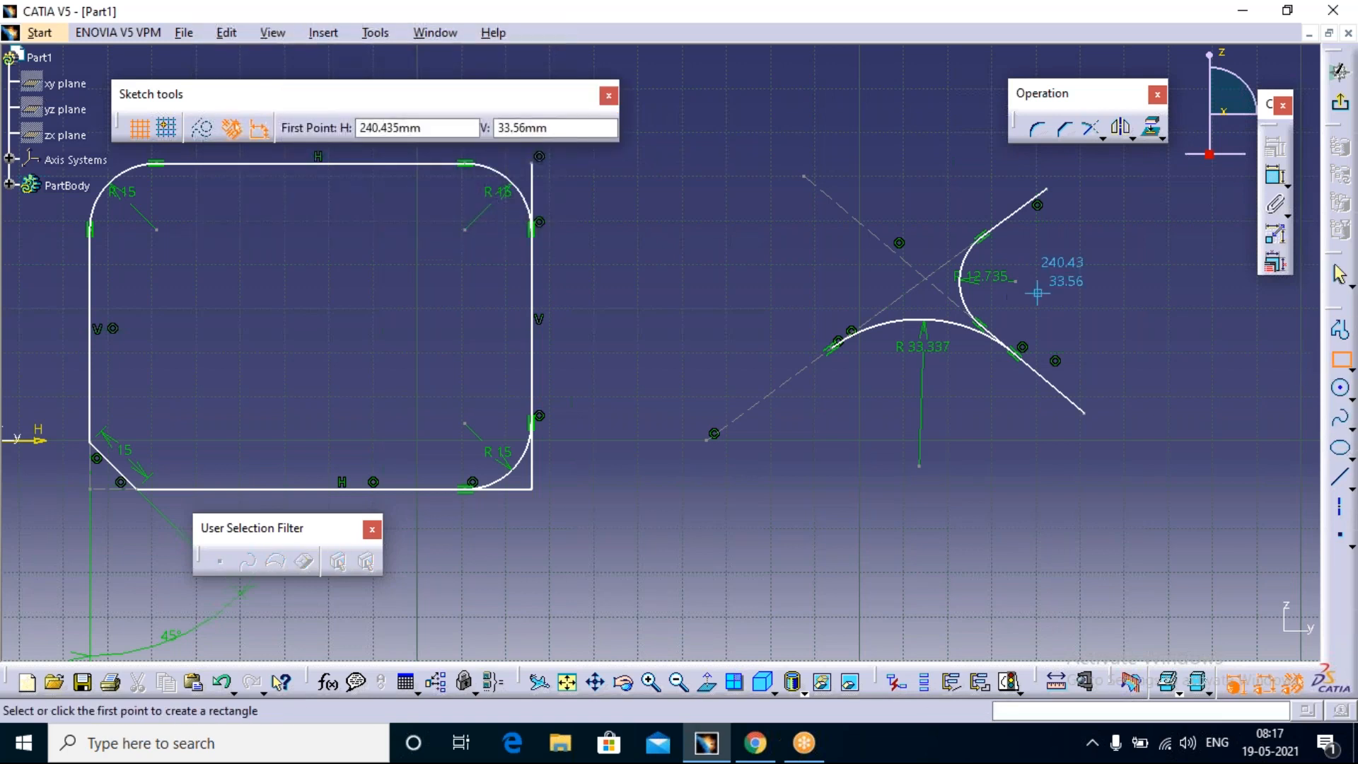
{"action": "left_click", "coordinate": [631, 229]}
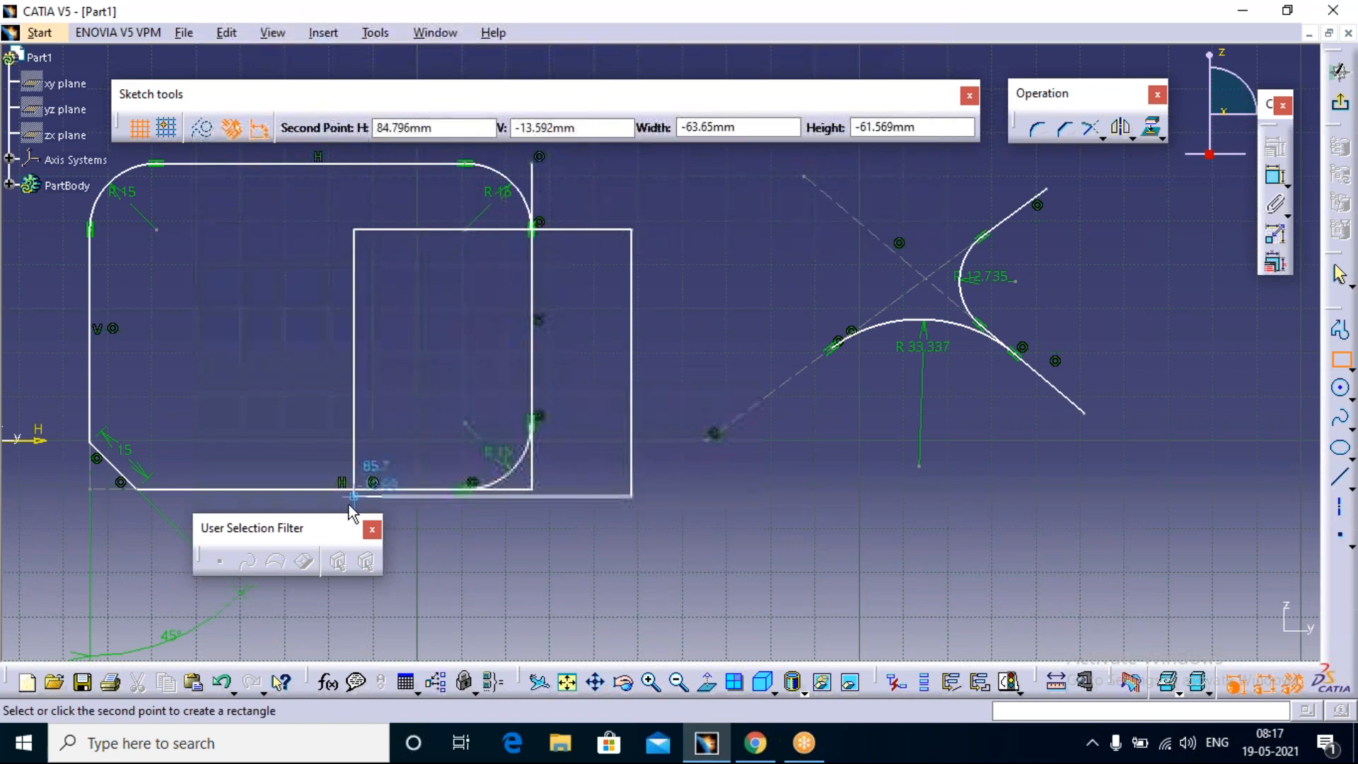
{"action": "left_click", "coordinate": [515, 568]}
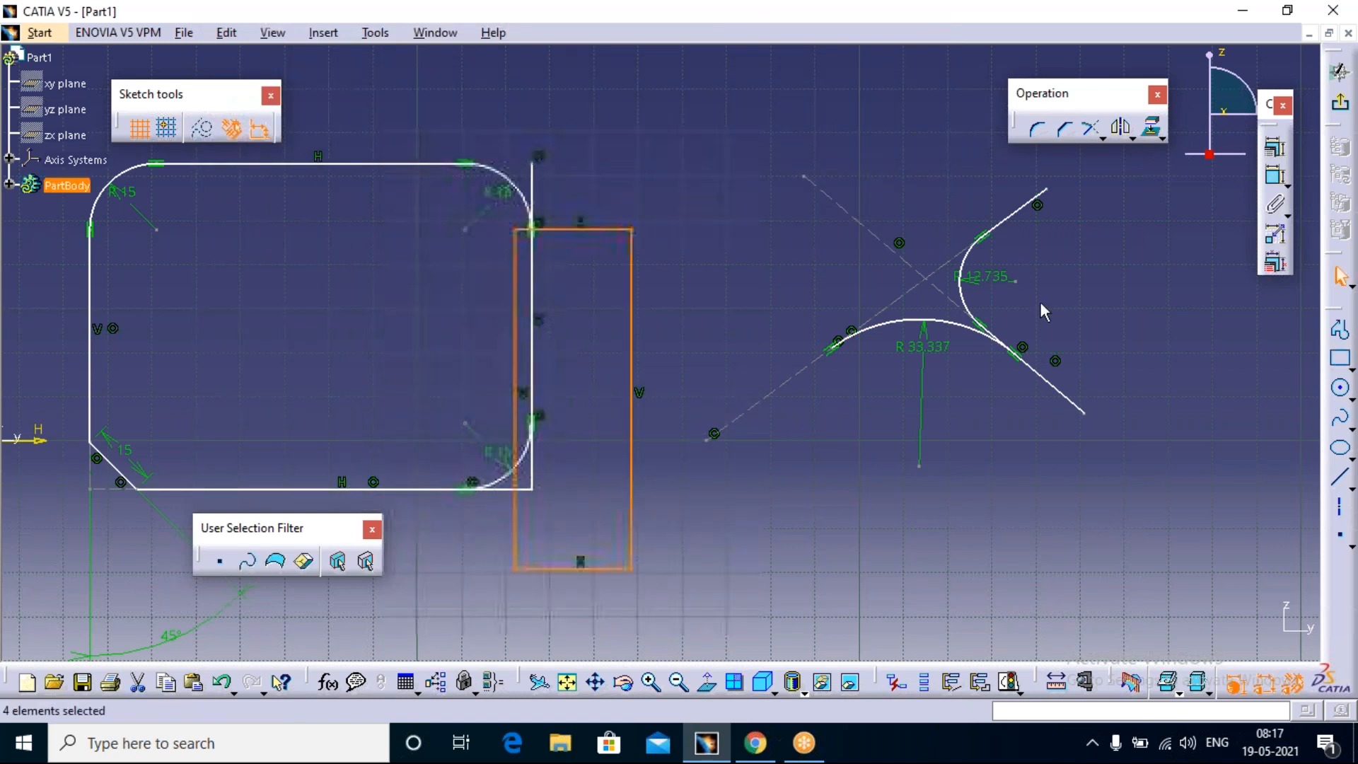
{"action": "left_click", "coordinate": [706, 181]}
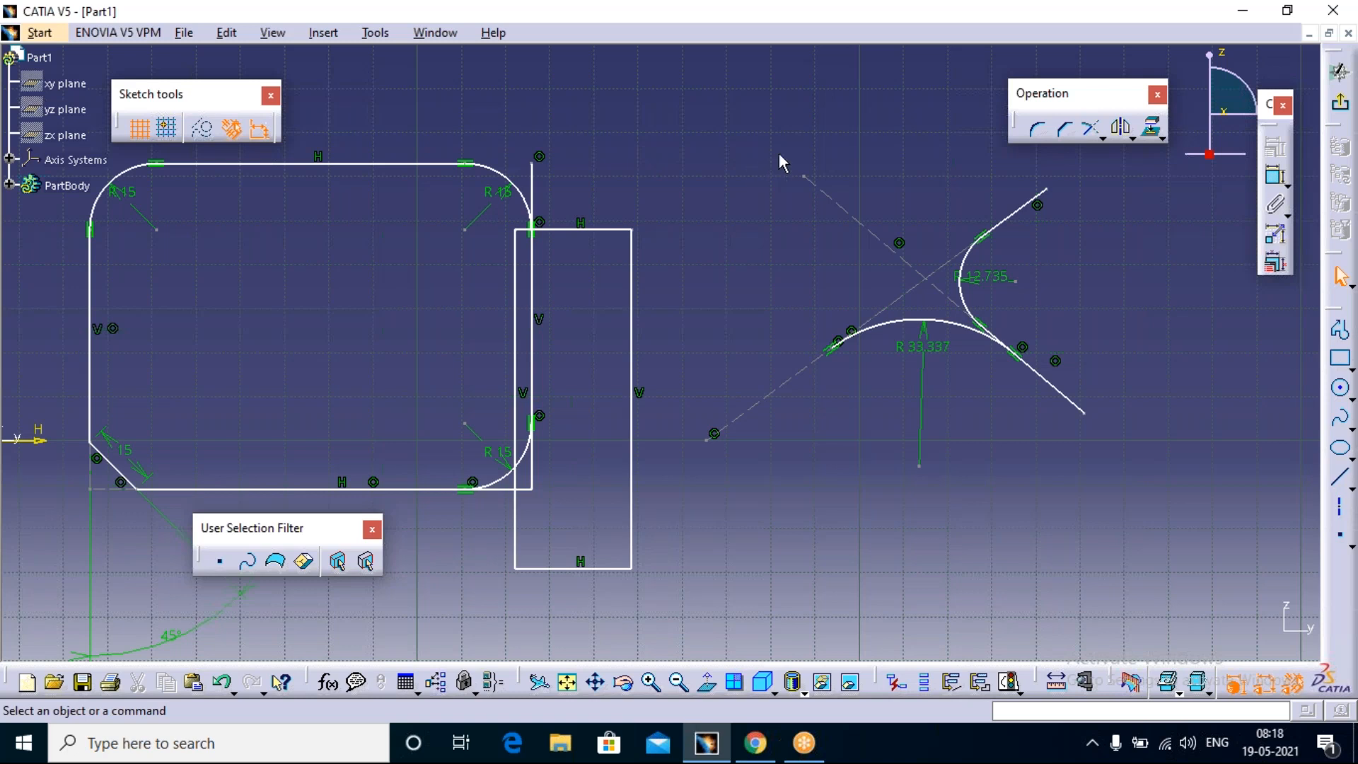
Step: Detach the Relimitations tool group and float it in the free area above the sketched shapes
{"action": "left_click", "coordinate": [1104, 137]}
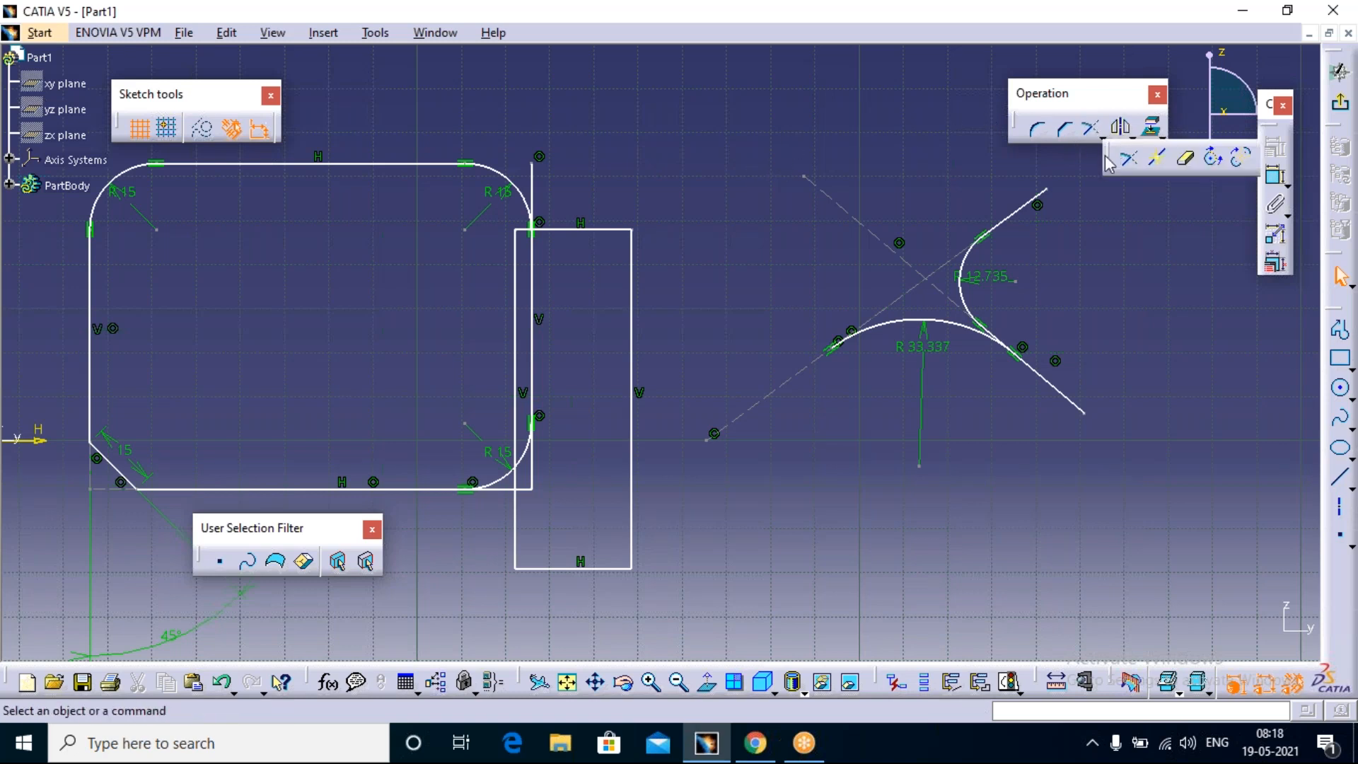
{"action": "left_click_drag", "start_coordinate": [652, 137], "coordinate": [656, 147]}
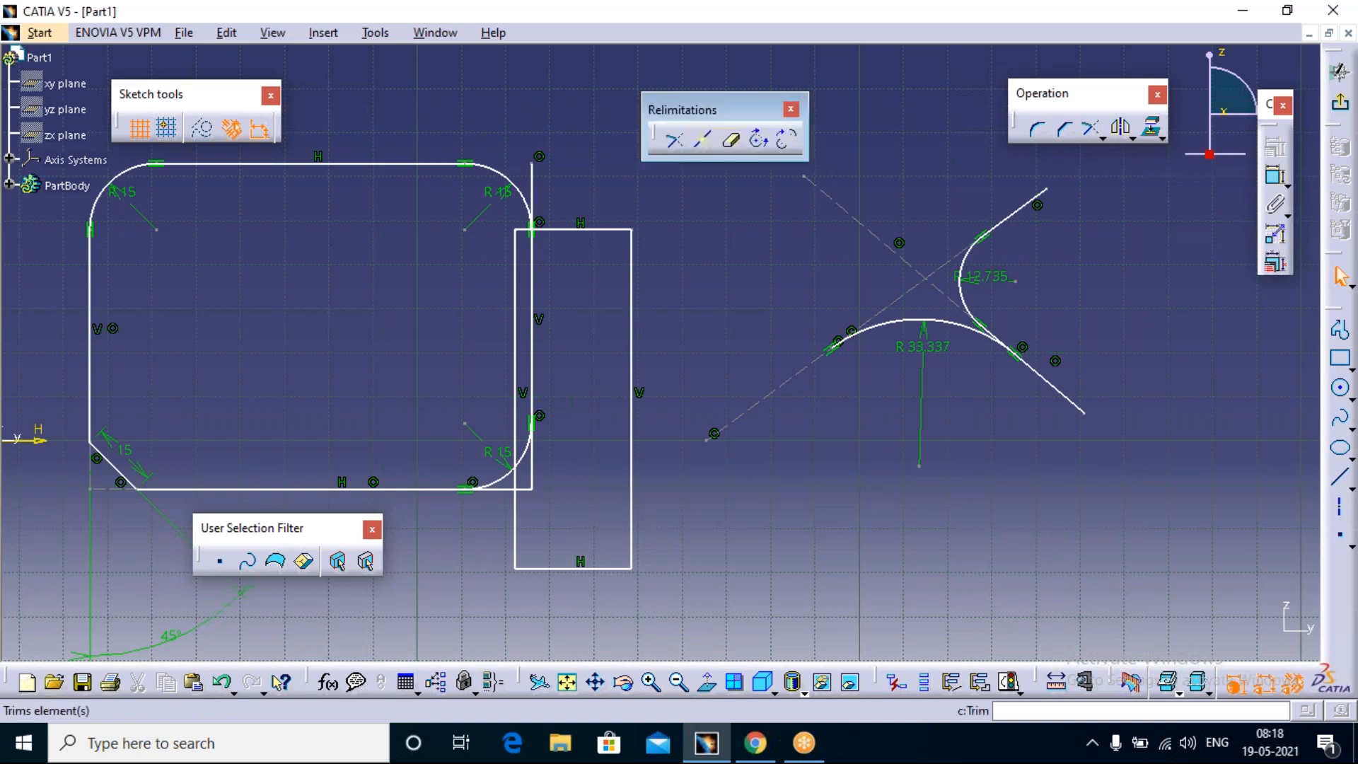
Step: Draw a circle centred beside the narrow rectangle's lower right corner, crossing that rectangle's right and bottom edges
{"action": "left_click", "coordinate": [1343, 391]}
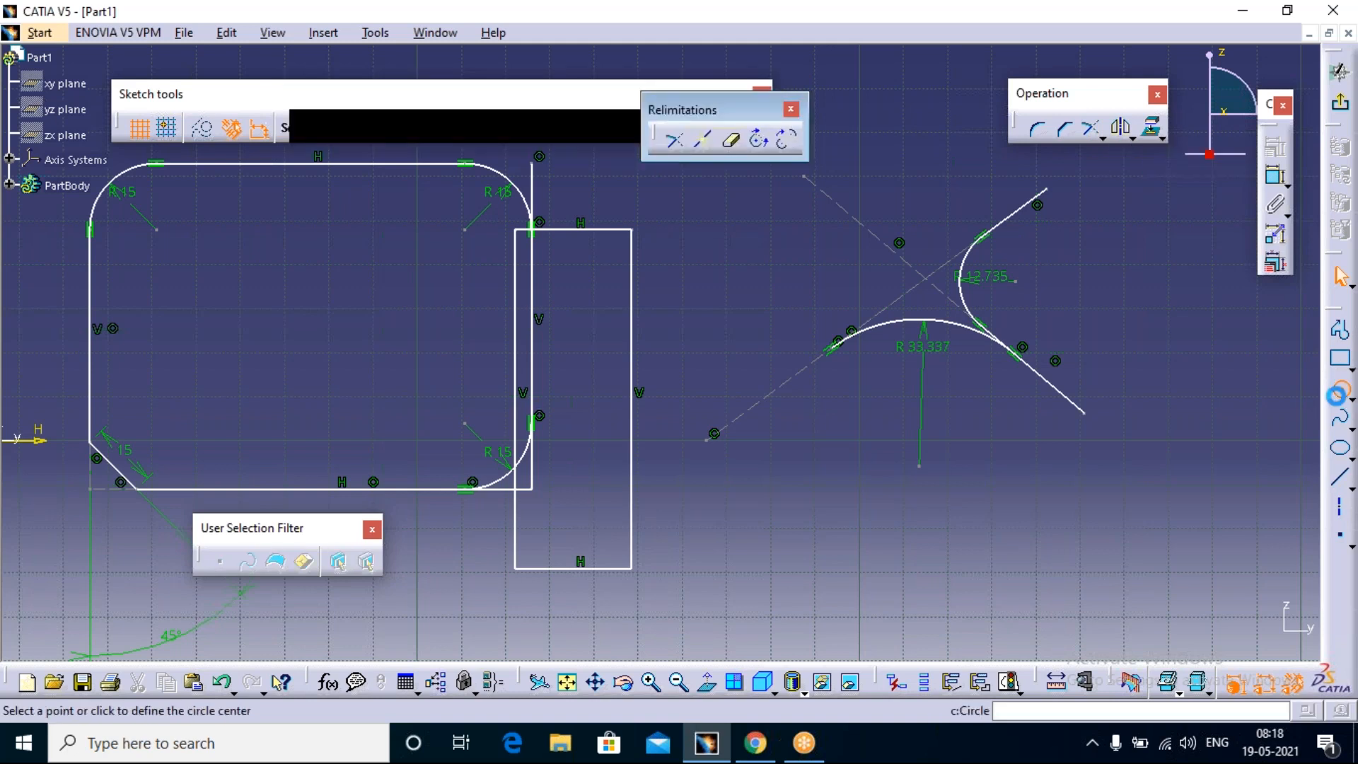
{"action": "left_click", "coordinate": [720, 528]}
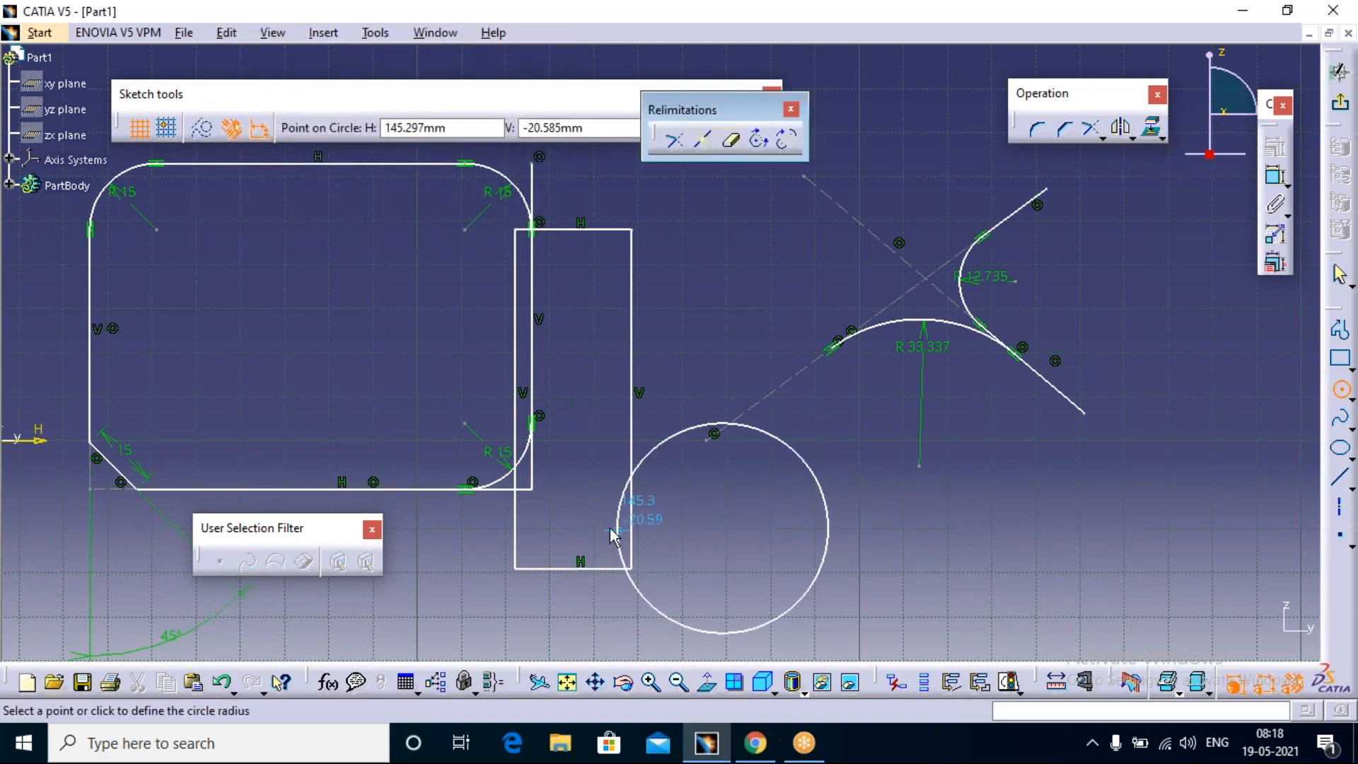
{"action": "left_click", "coordinate": [590, 511]}
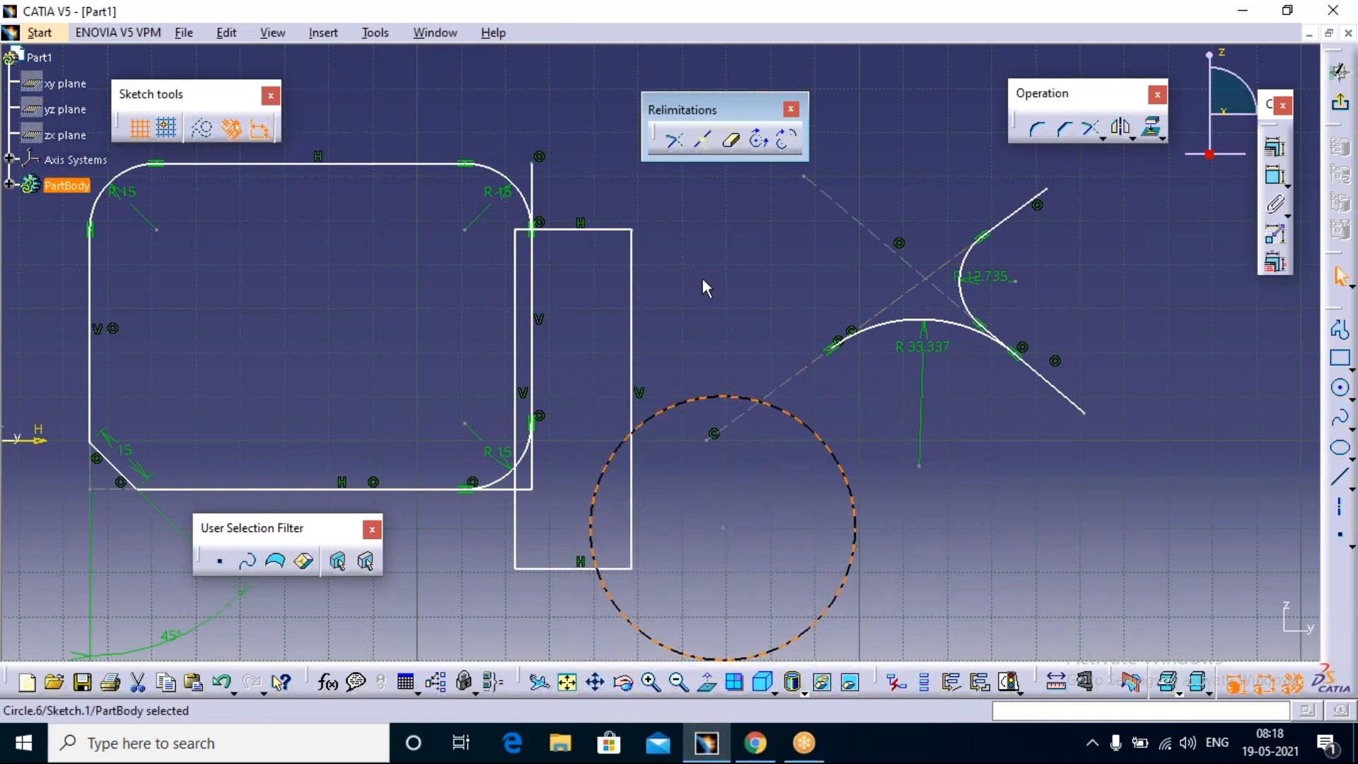
{"action": "left_click", "coordinate": [682, 277]}
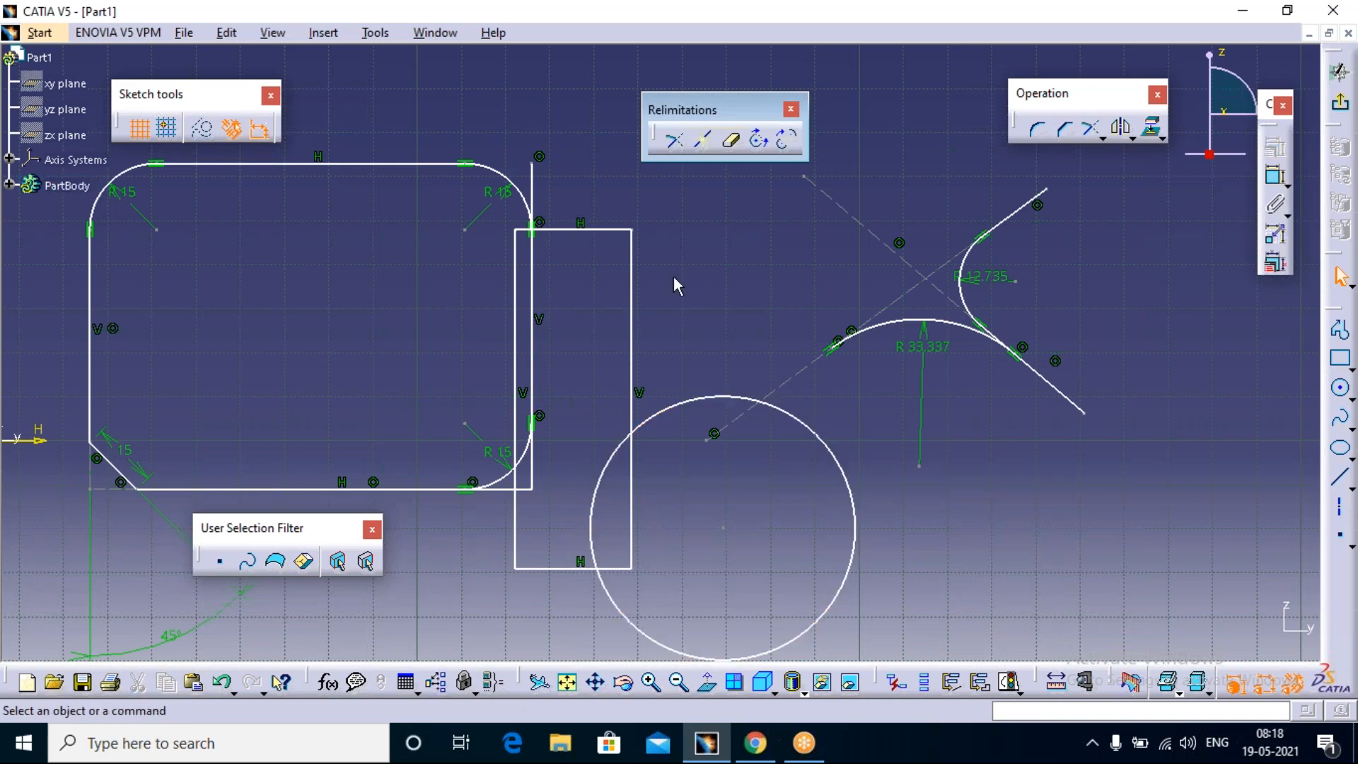
Step: Trim the vertical line on the rounded rectangle's right side at the narrow rectangle's top edge, keeping the part below it
{"action": "left_click", "coordinate": [676, 141]}
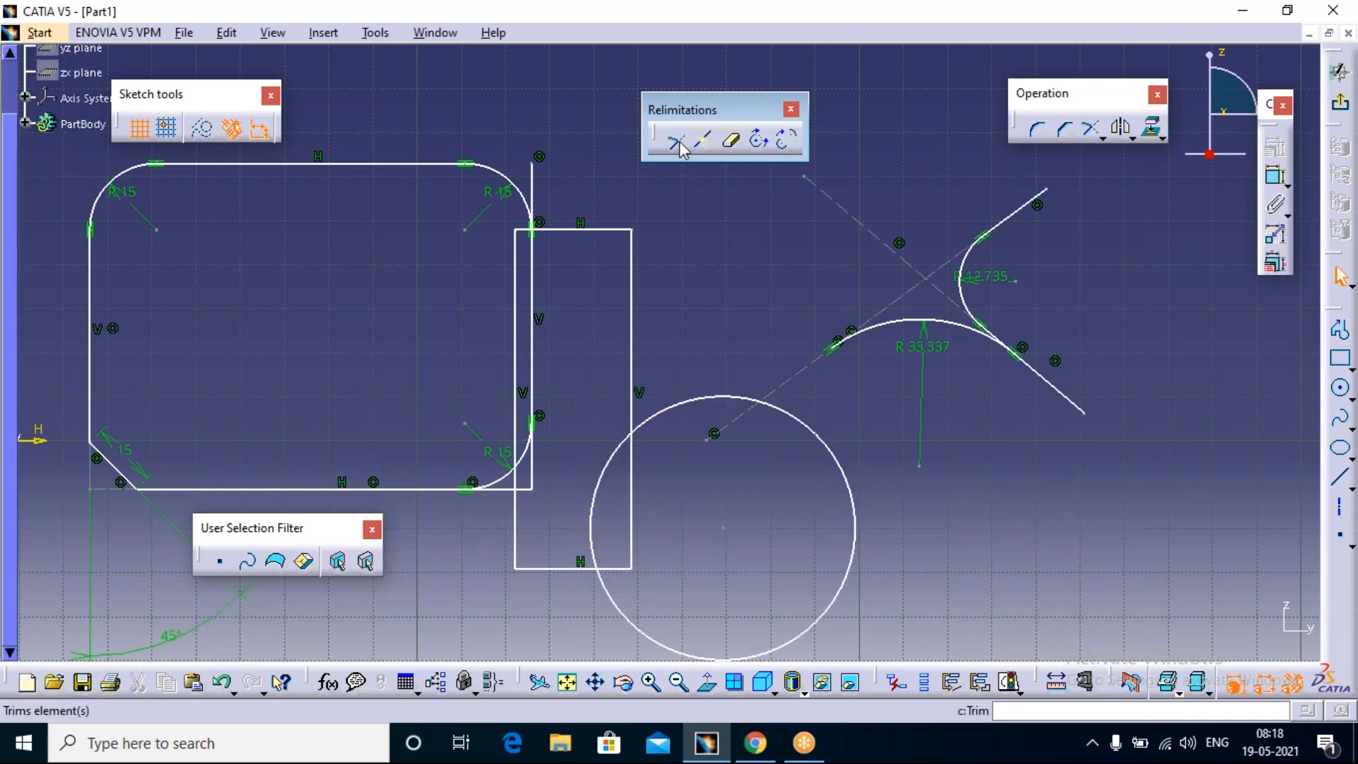
{"action": "left_click", "coordinate": [677, 142]}
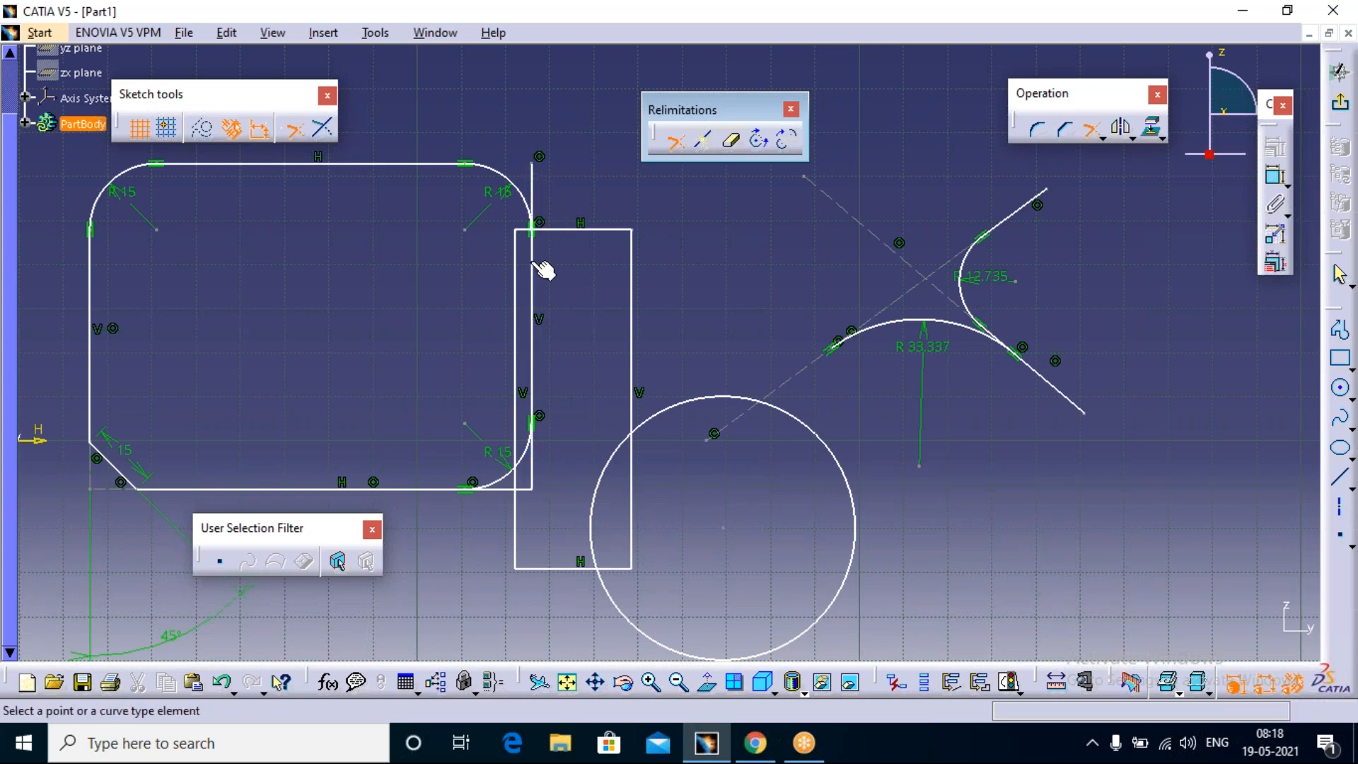
{"action": "left_click", "coordinate": [532, 206]}
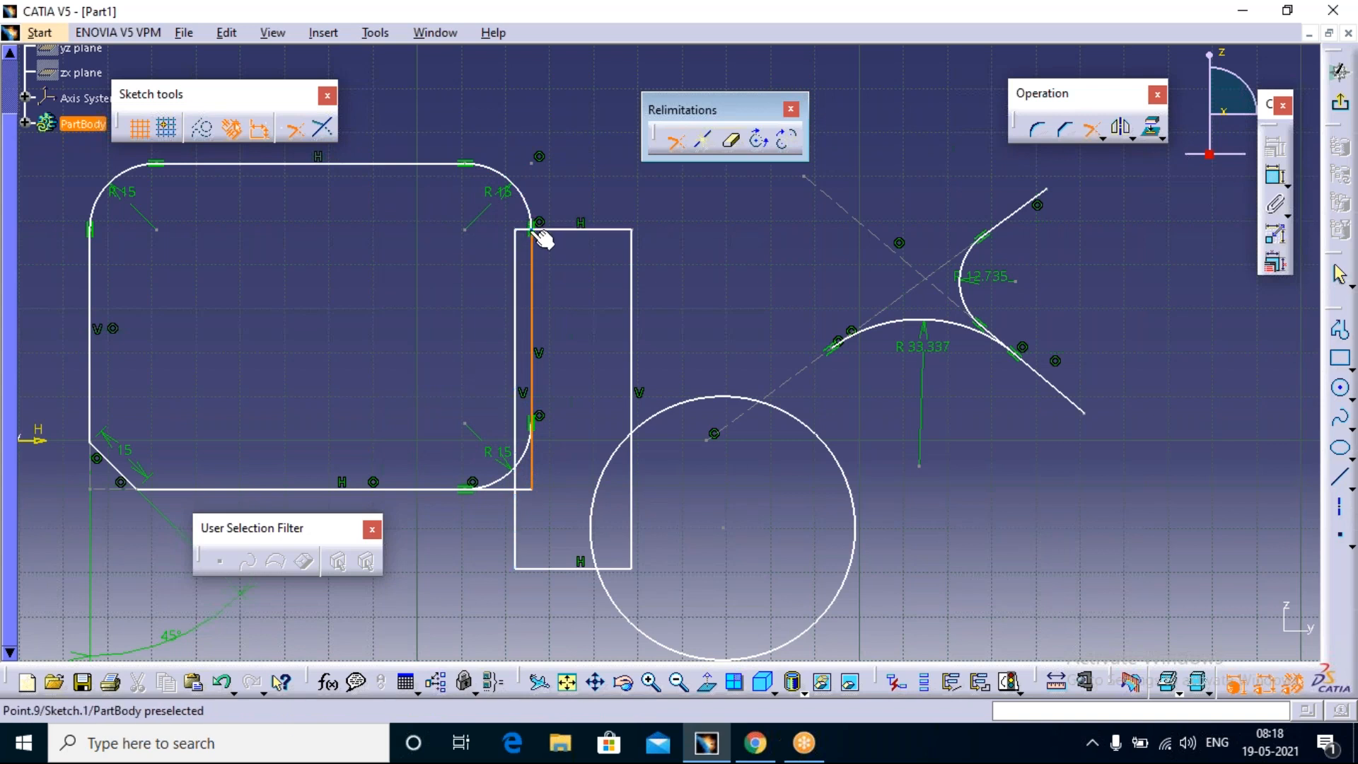
{"action": "left_click", "coordinate": [541, 235]}
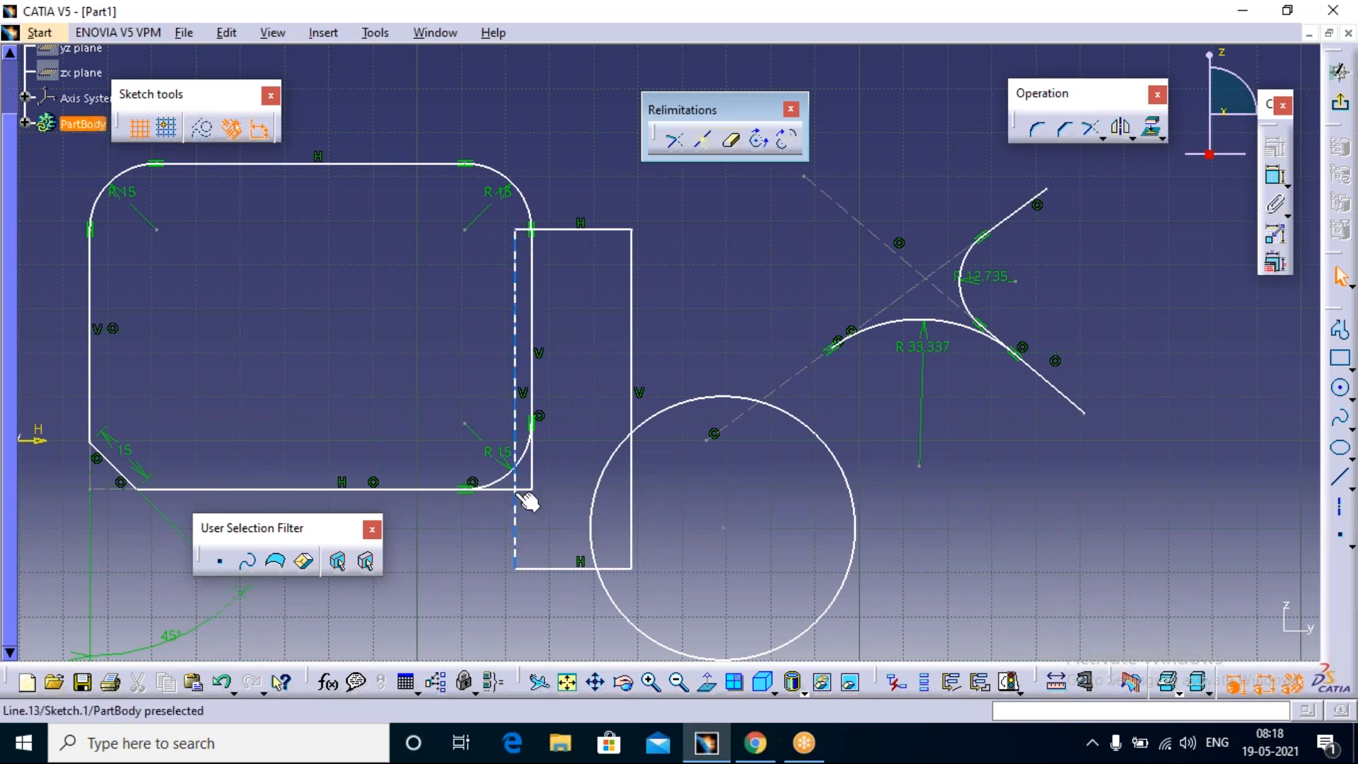
Step: Trim the narrow rectangle's left edge at the rounded rectangle's bottom edge, keeping only the lower segment
{"action": "left_click", "coordinate": [671, 145]}
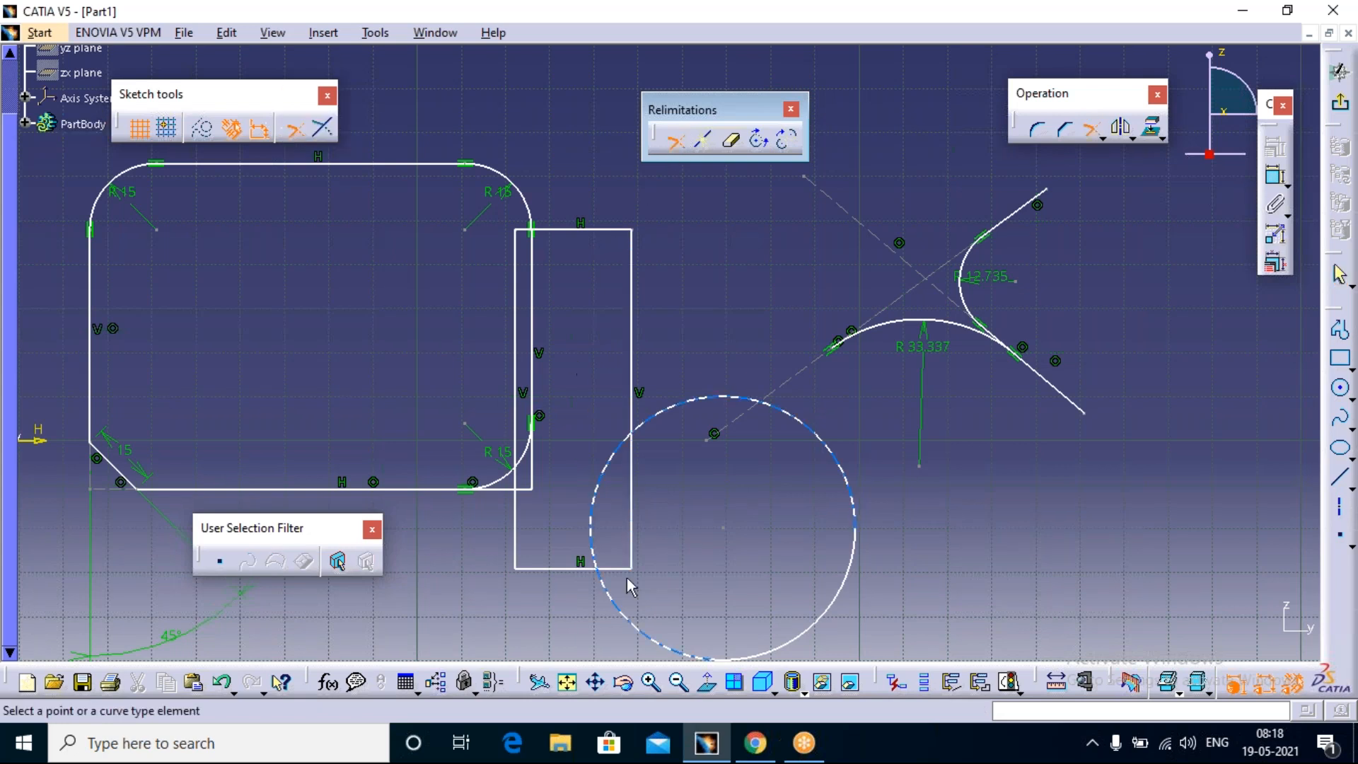
{"action": "left_click", "coordinate": [515, 523]}
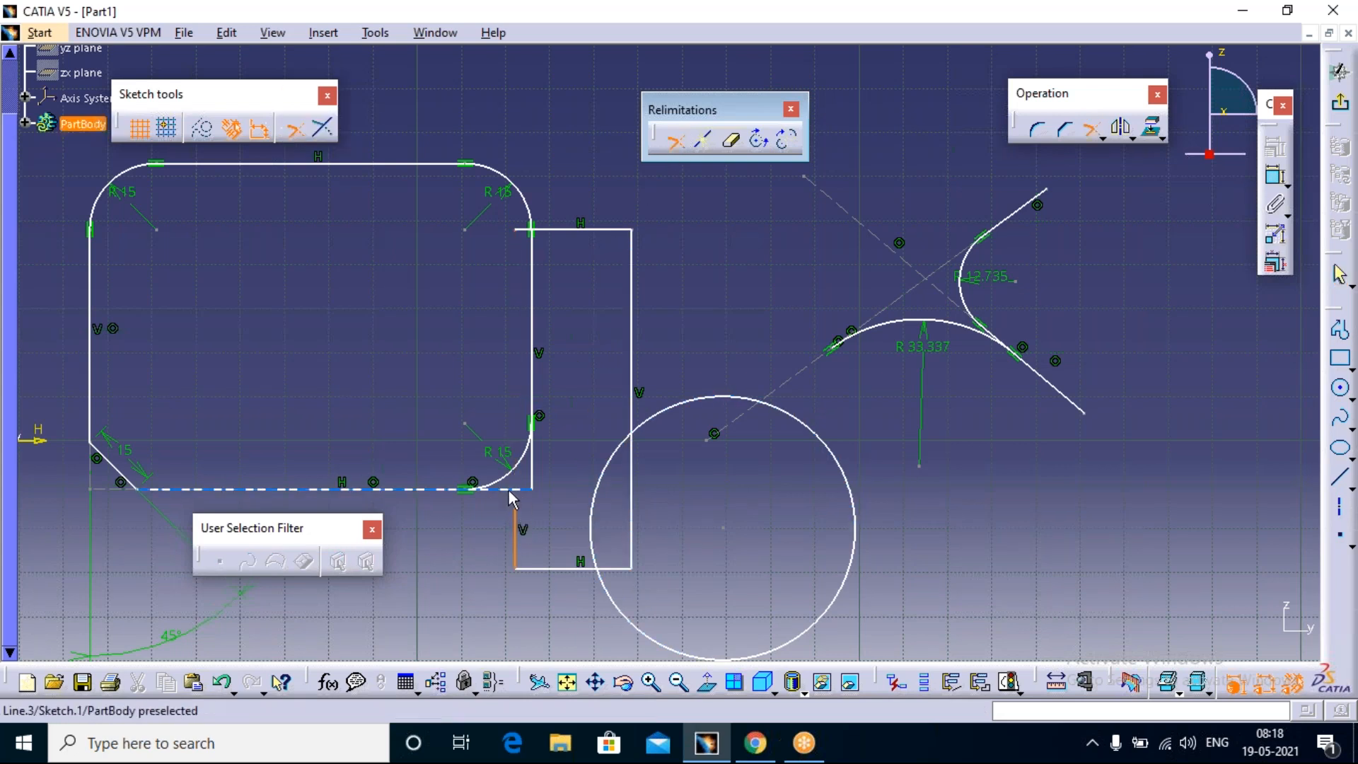
{"action": "left_click", "coordinate": [524, 491]}
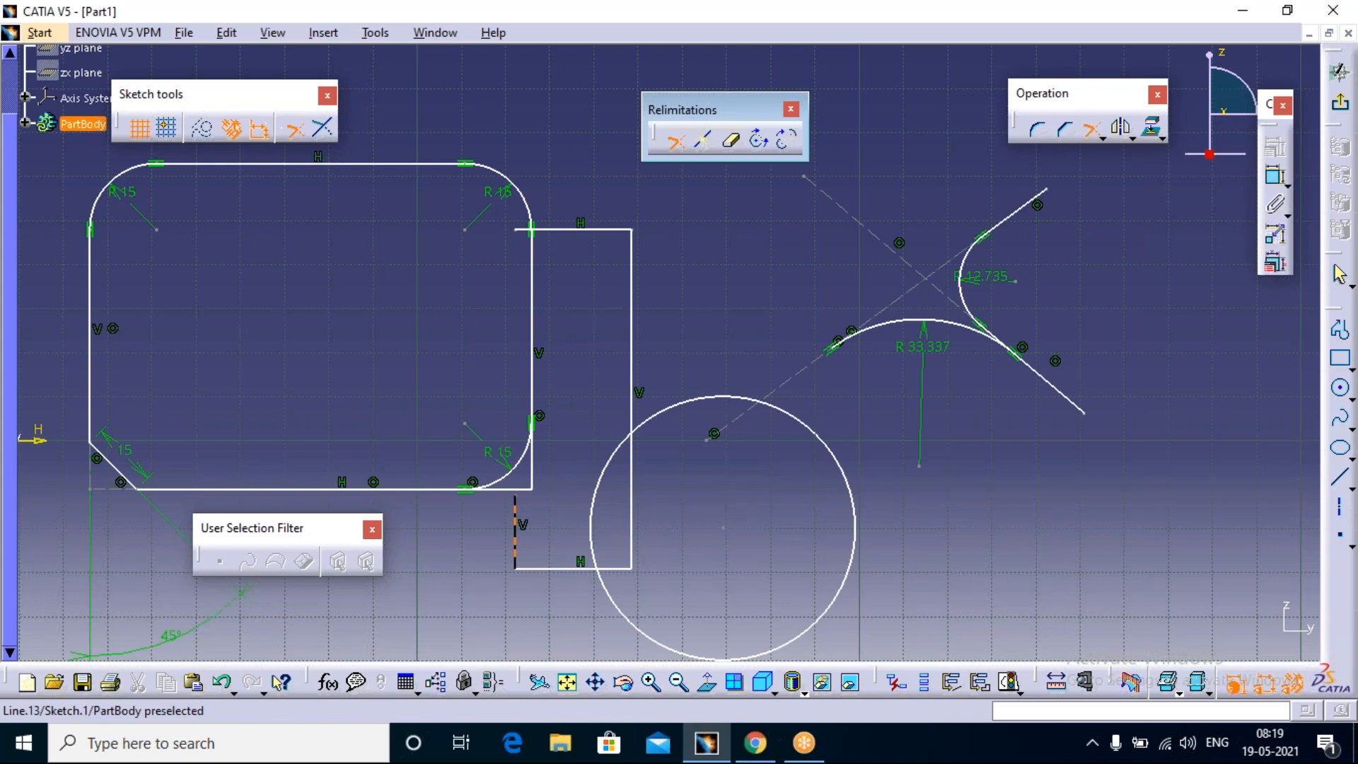
{"action": "left_click", "coordinate": [527, 497]}
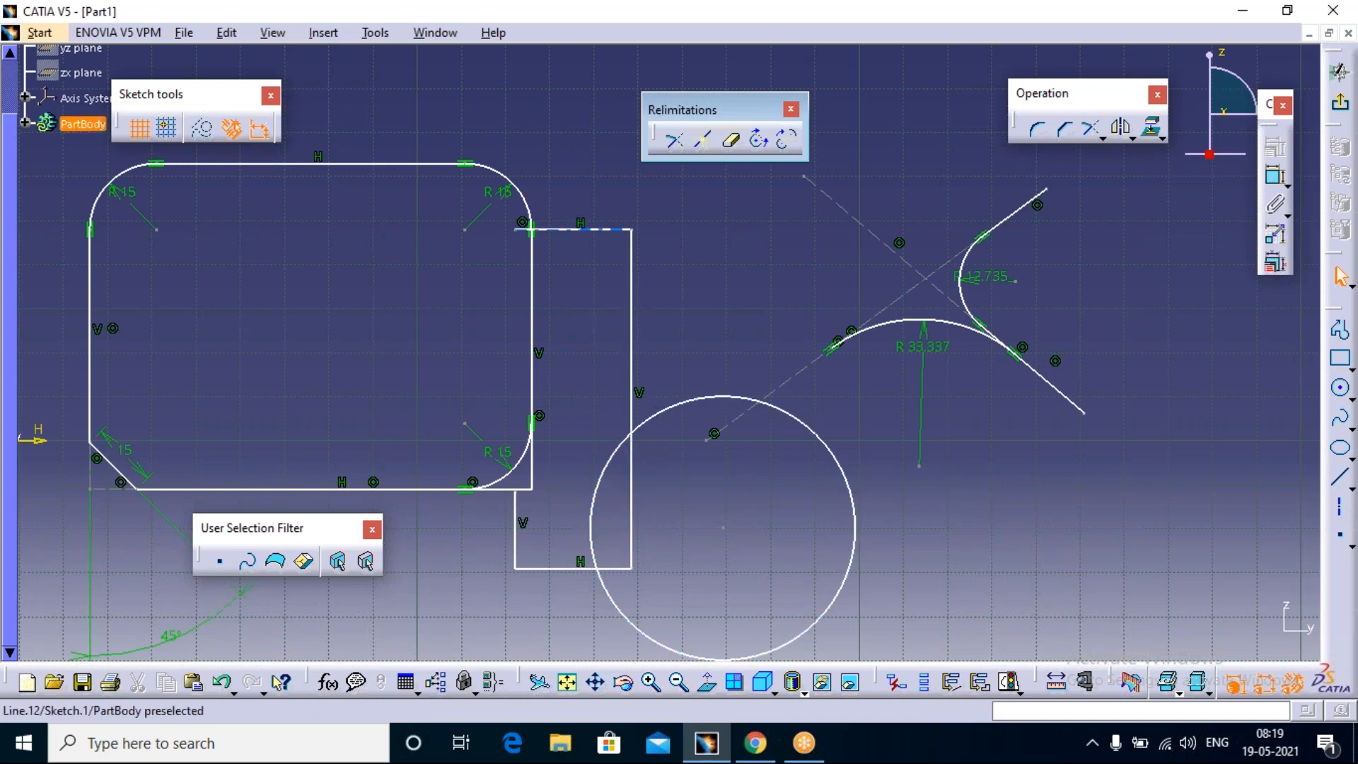
Step: Break the narrow rectangle's right edge where the circle crosses it, and select each piece to check the split
{"action": "left_click", "coordinate": [705, 141]}
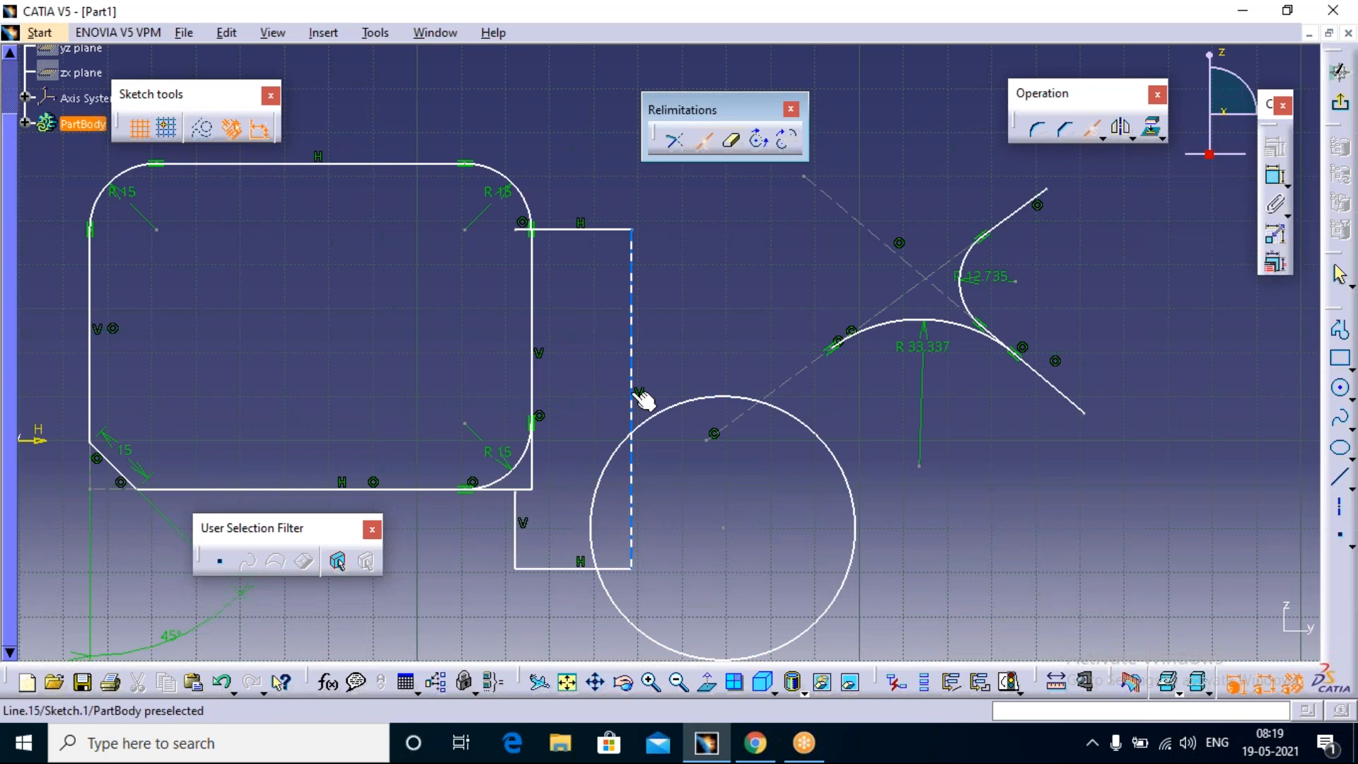
{"action": "left_click", "coordinate": [631, 439]}
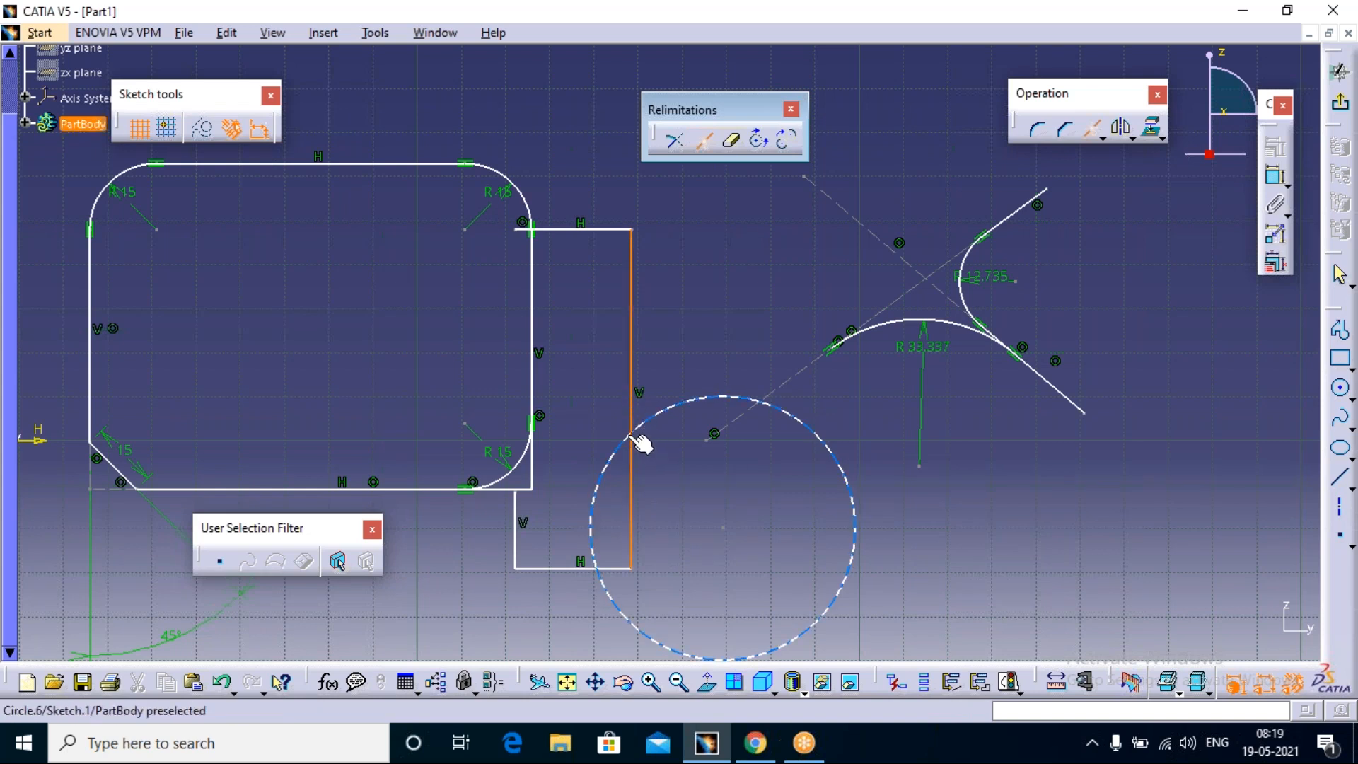
{"action": "left_click", "coordinate": [848, 514]}
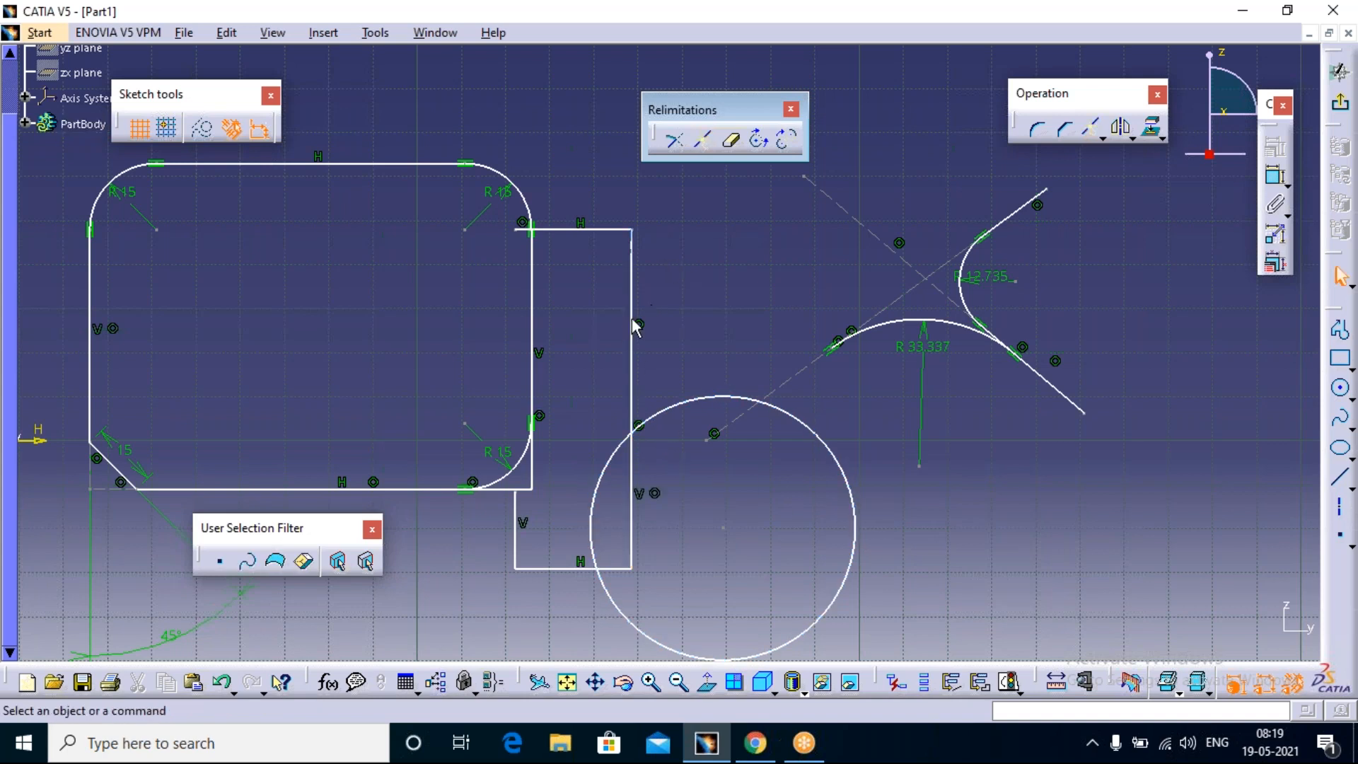
{"action": "left_click", "coordinate": [632, 274]}
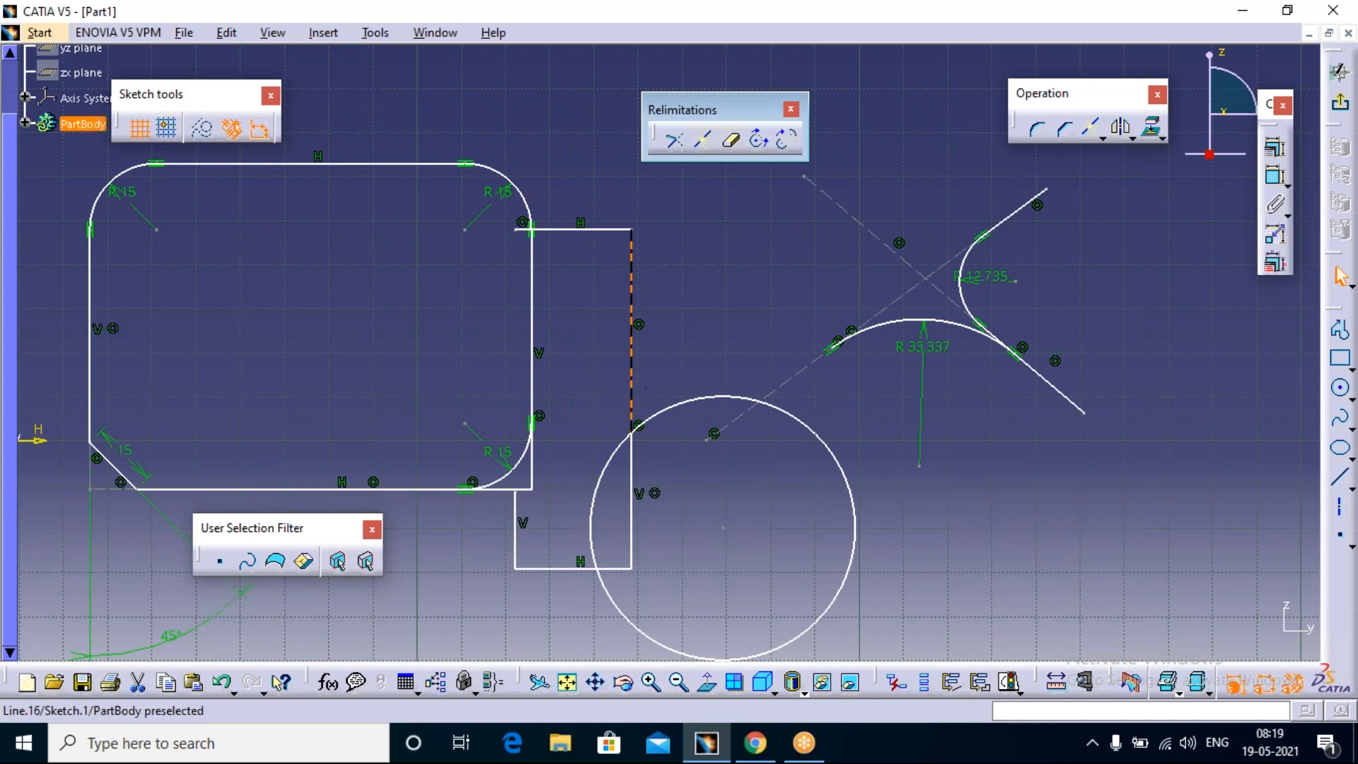
{"action": "left_click", "coordinate": [632, 466]}
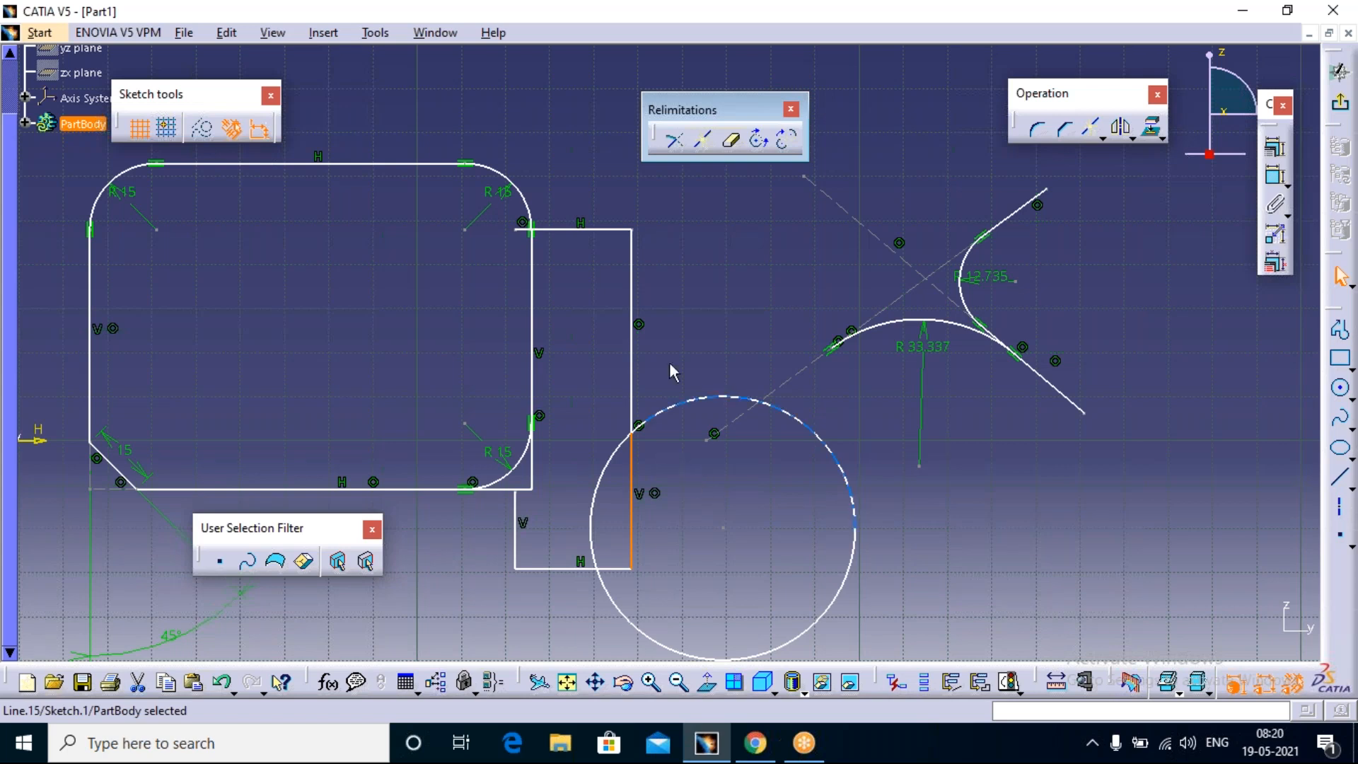
Step: Try Quick Trim with Break and Rubber In on the circle's arc inside the narrow rectangle, and undo the trim
{"action": "left_click", "coordinate": [732, 141]}
{"action": "left_click", "coordinate": [705, 145]}
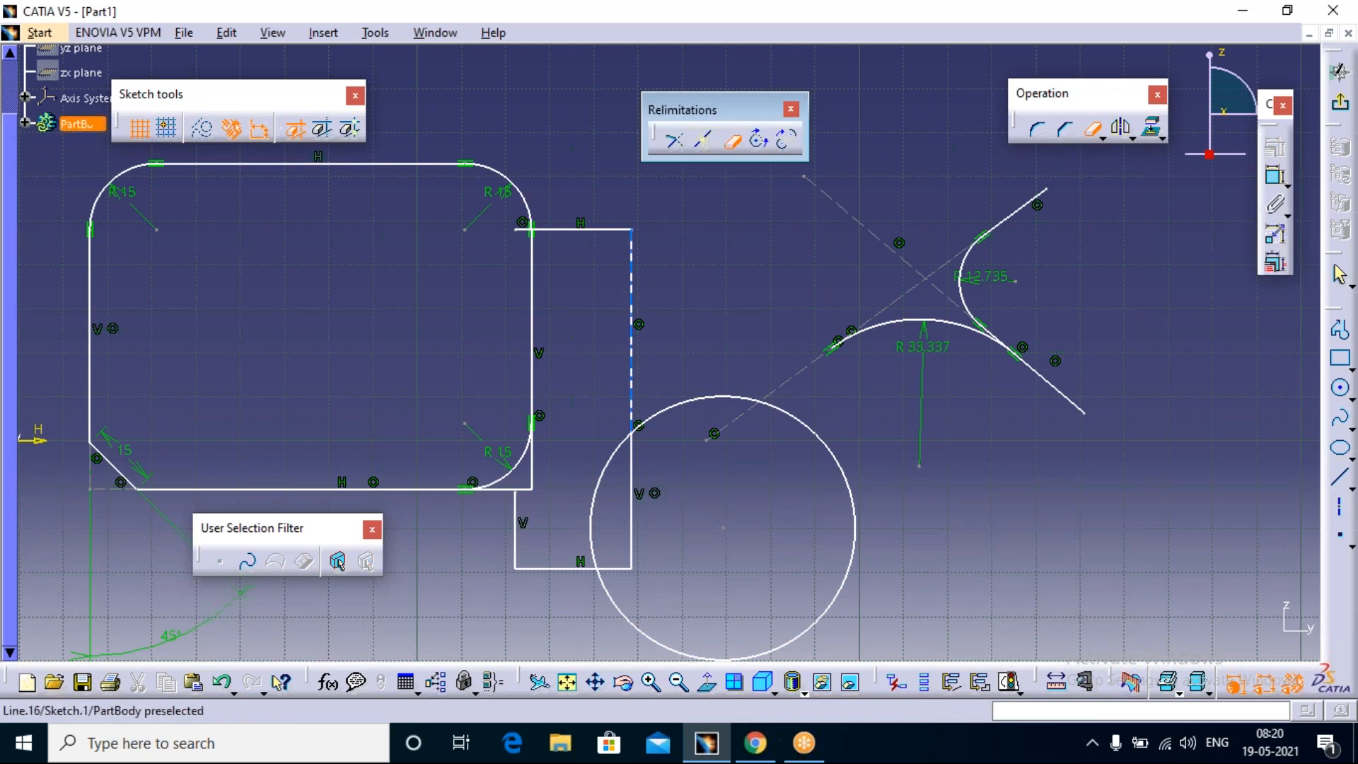
{"action": "left_click", "coordinate": [299, 132]}
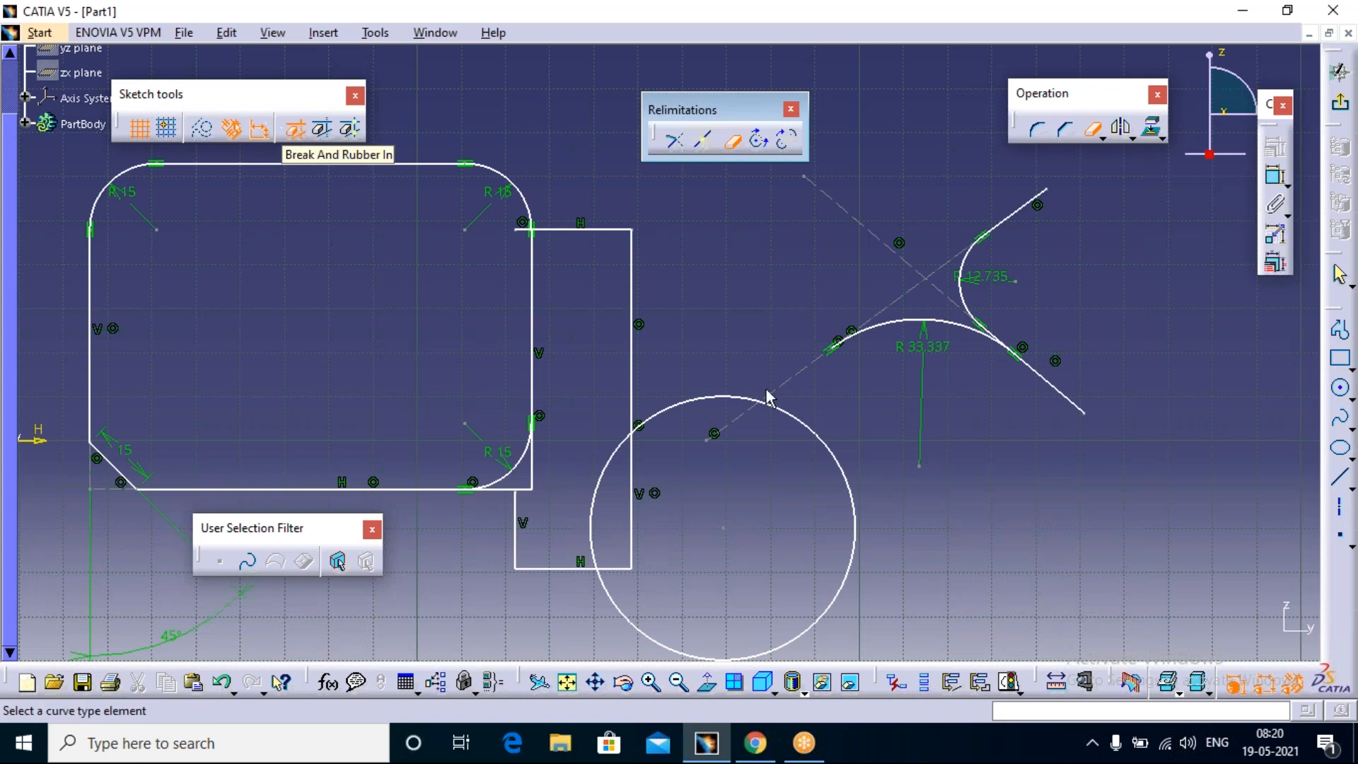
{"action": "left_click", "coordinate": [606, 497]}
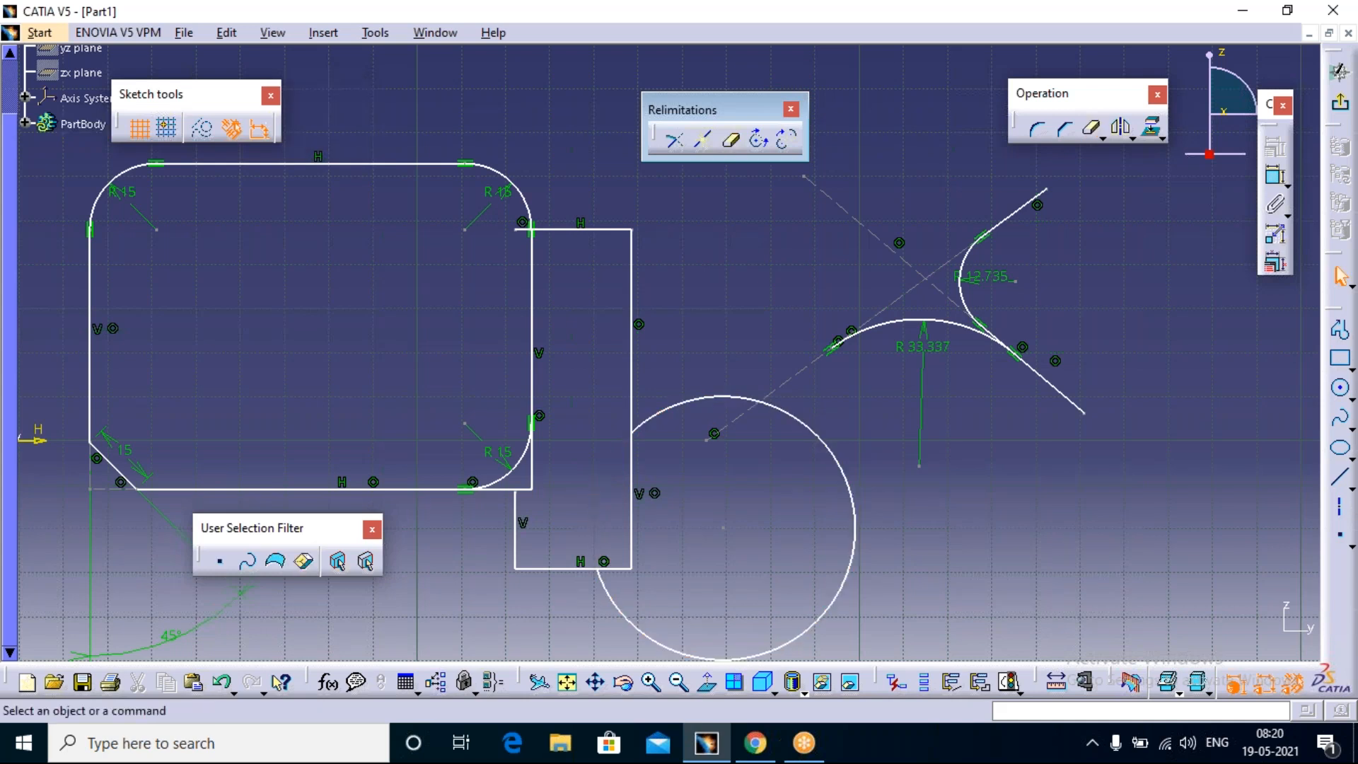
{"action": "key", "text": "ctrl+z"}
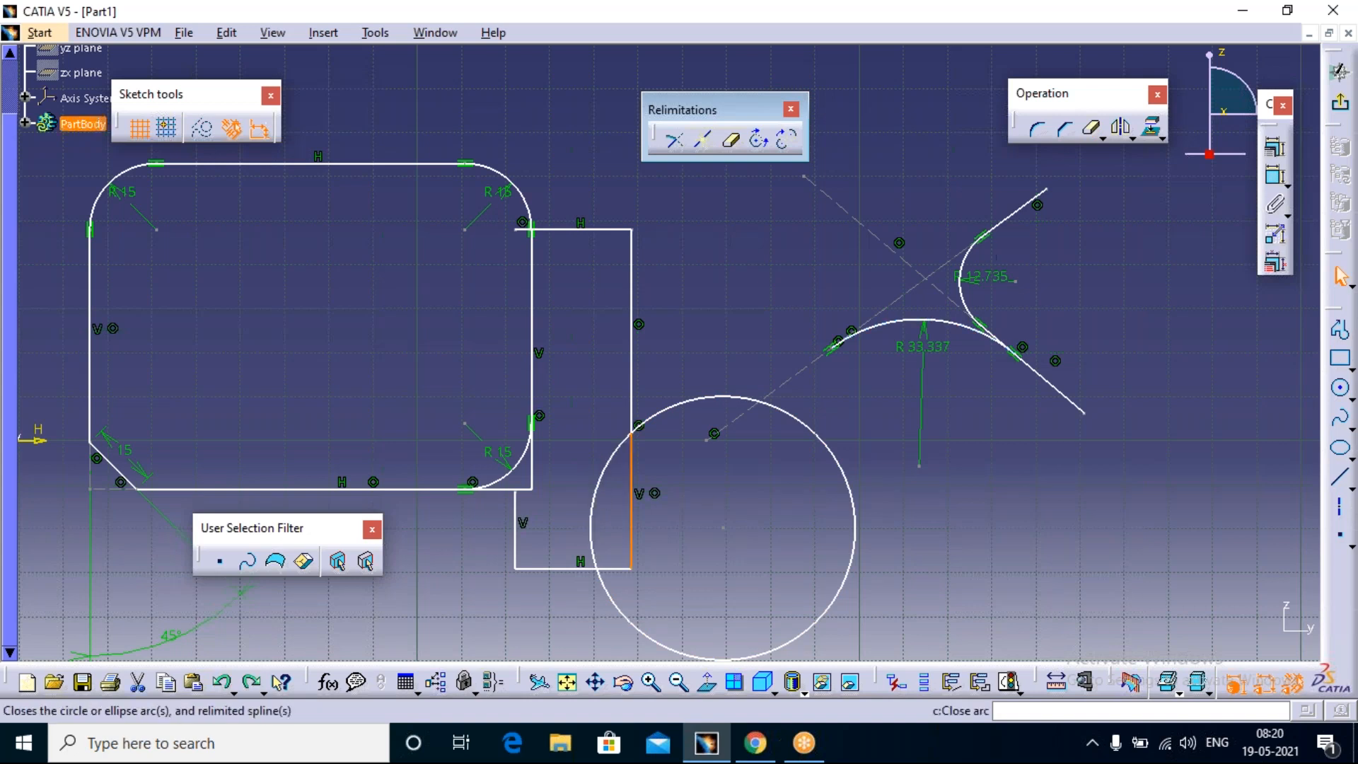
Step: Try Quick Trim with Break and Rubber Out to keep only the circle's arc inside the narrow rectangle, and undo it
{"action": "left_click", "coordinate": [736, 142]}
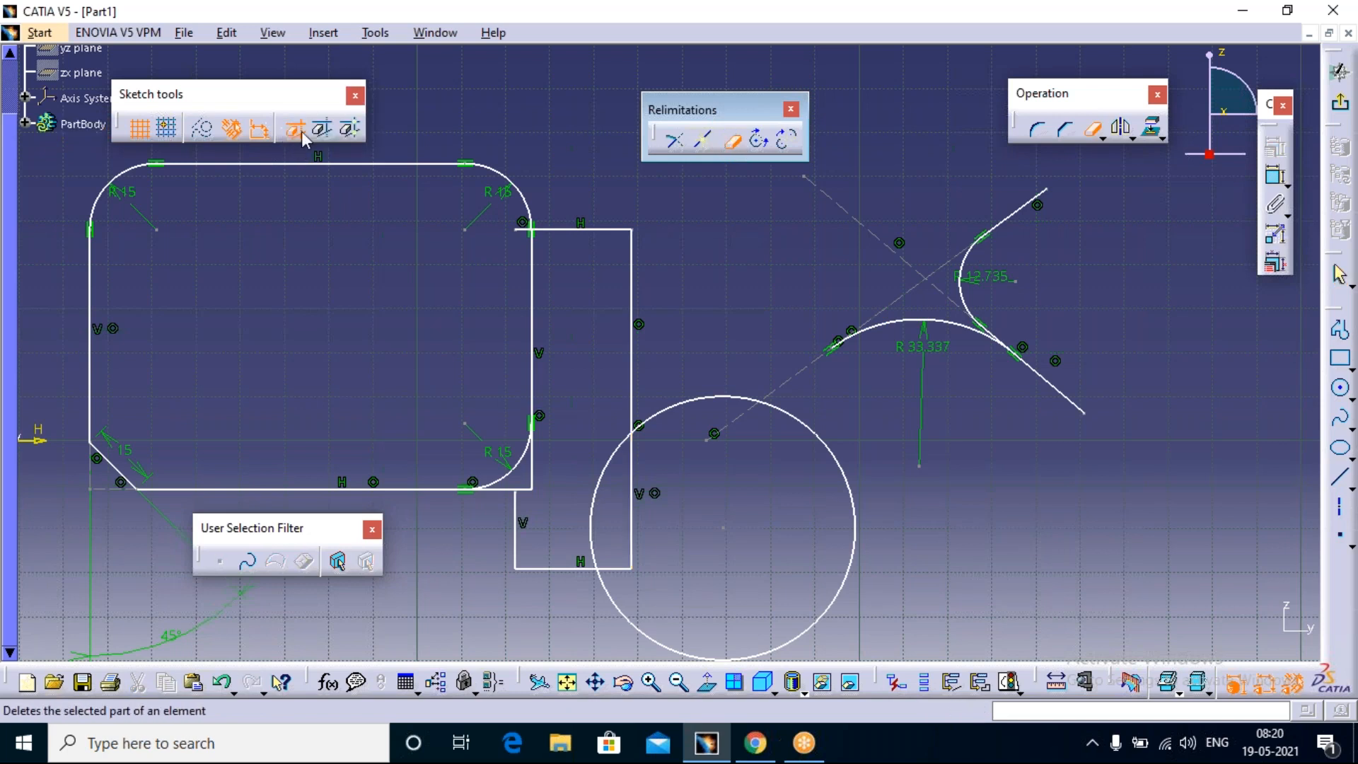
{"action": "left_click", "coordinate": [315, 132]}
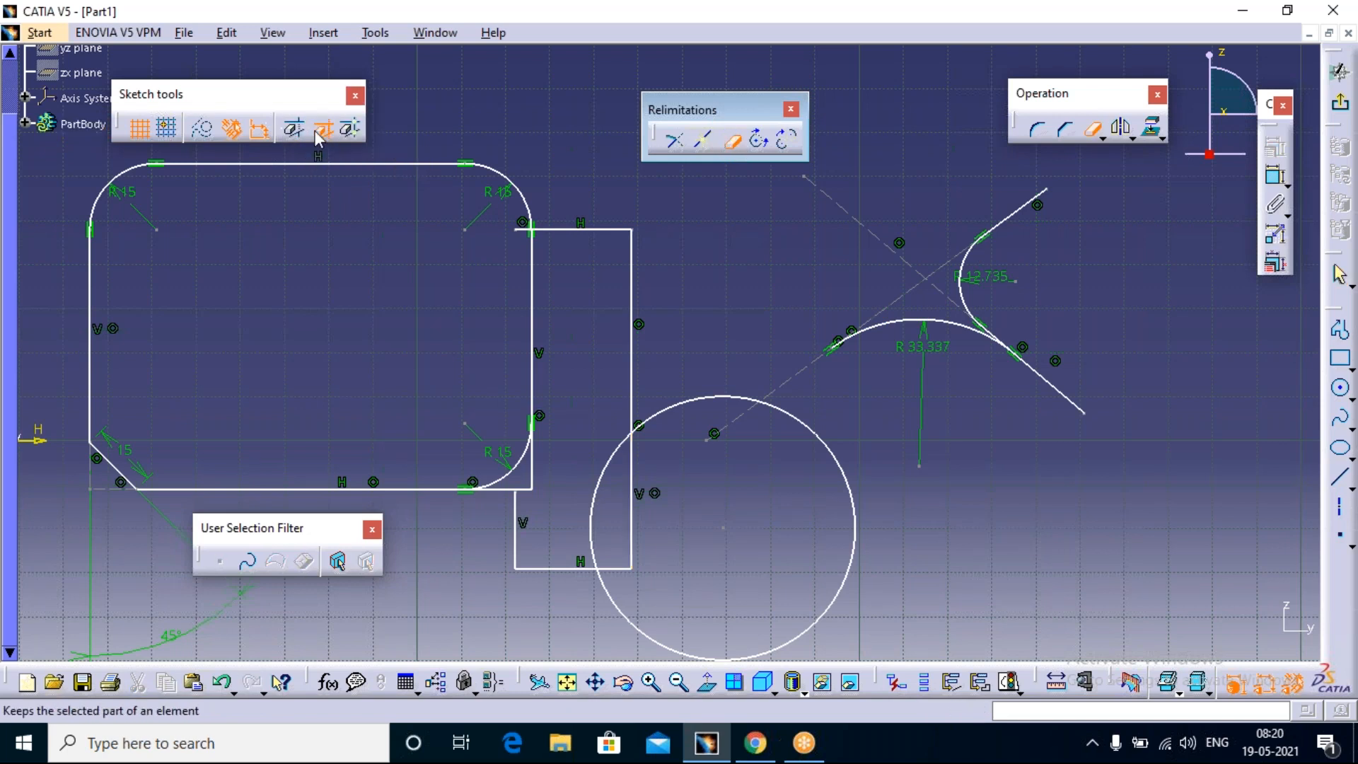
{"action": "left_click", "coordinate": [596, 484]}
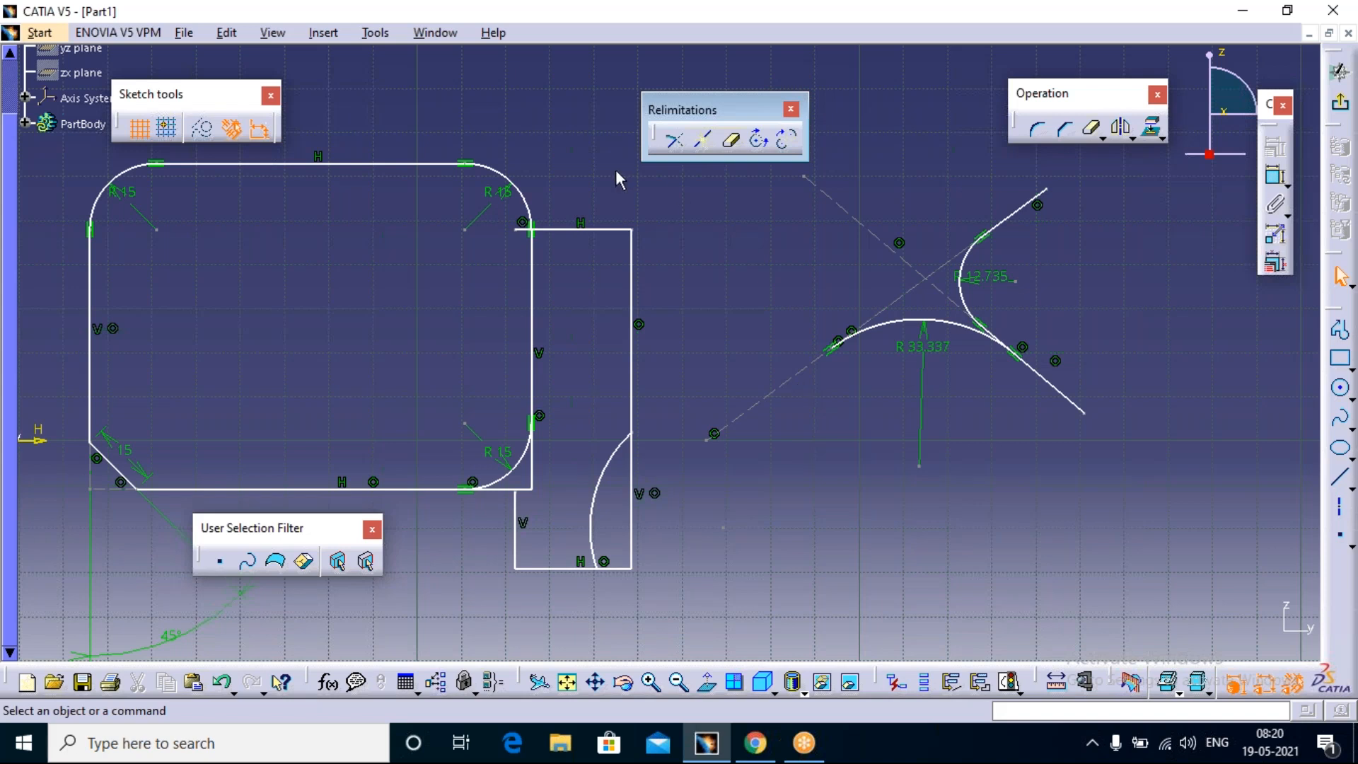
{"action": "key", "text": "ctrl+z"}
Step: Split the circle at the narrow rectangle's edges using Quick Trim with Break and Keep, and select both arcs to check them
{"action": "left_click", "coordinate": [731, 141]}
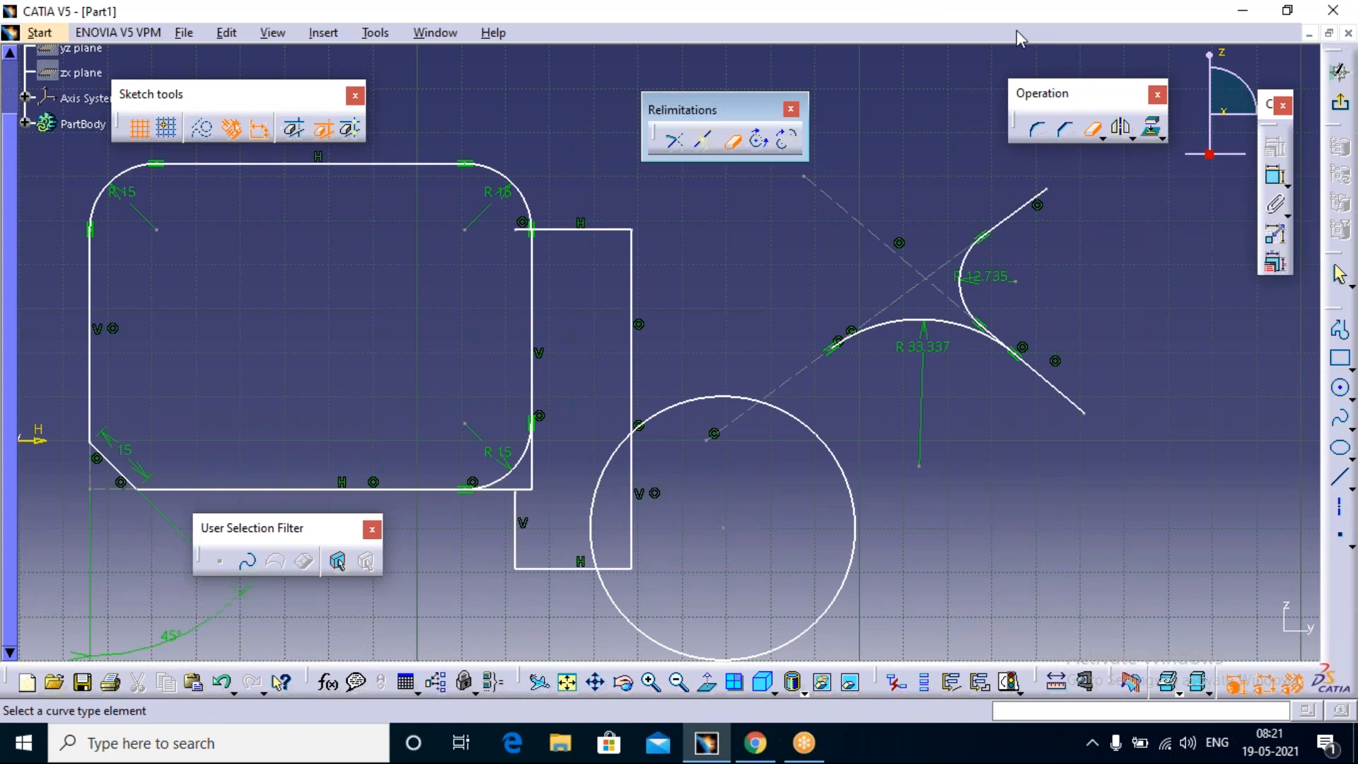
{"action": "left_click", "coordinate": [350, 129]}
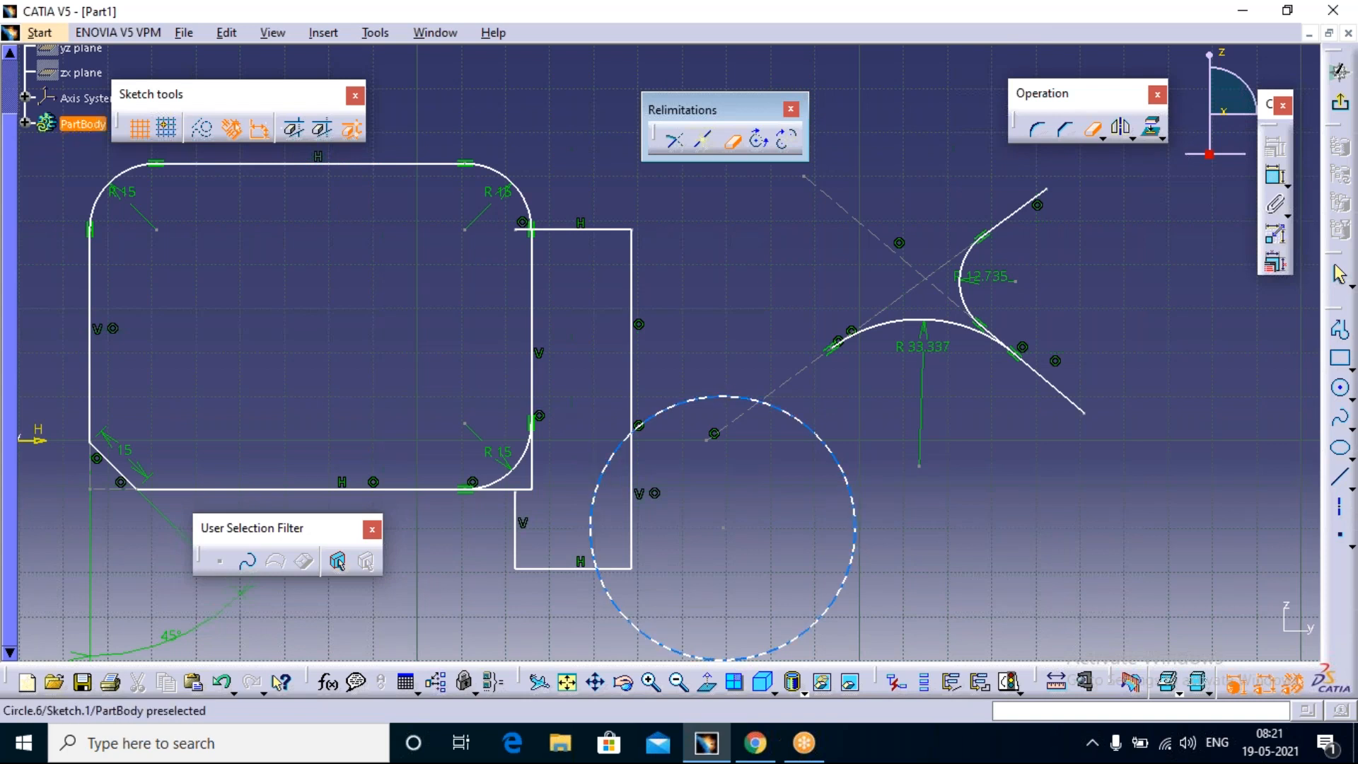
{"action": "left_click", "coordinate": [593, 502]}
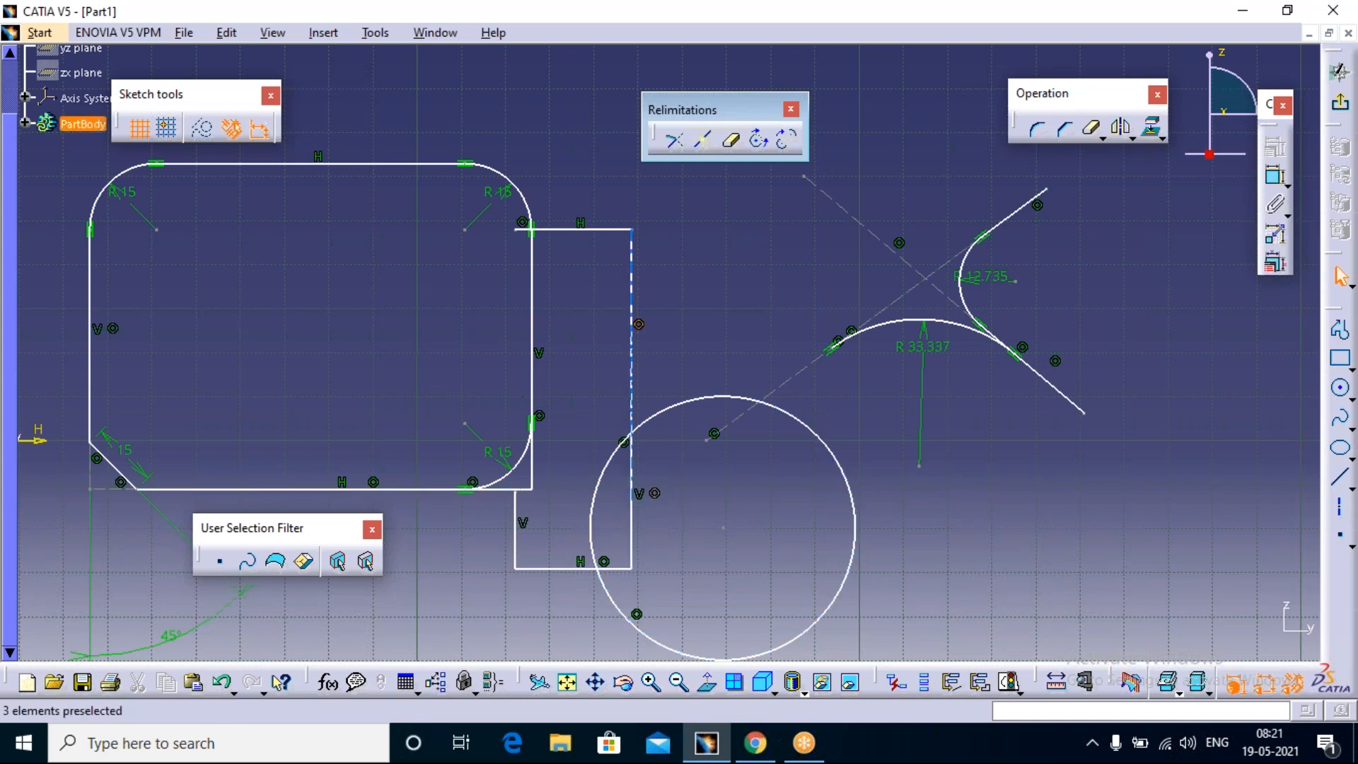
{"action": "left_click", "coordinate": [594, 498]}
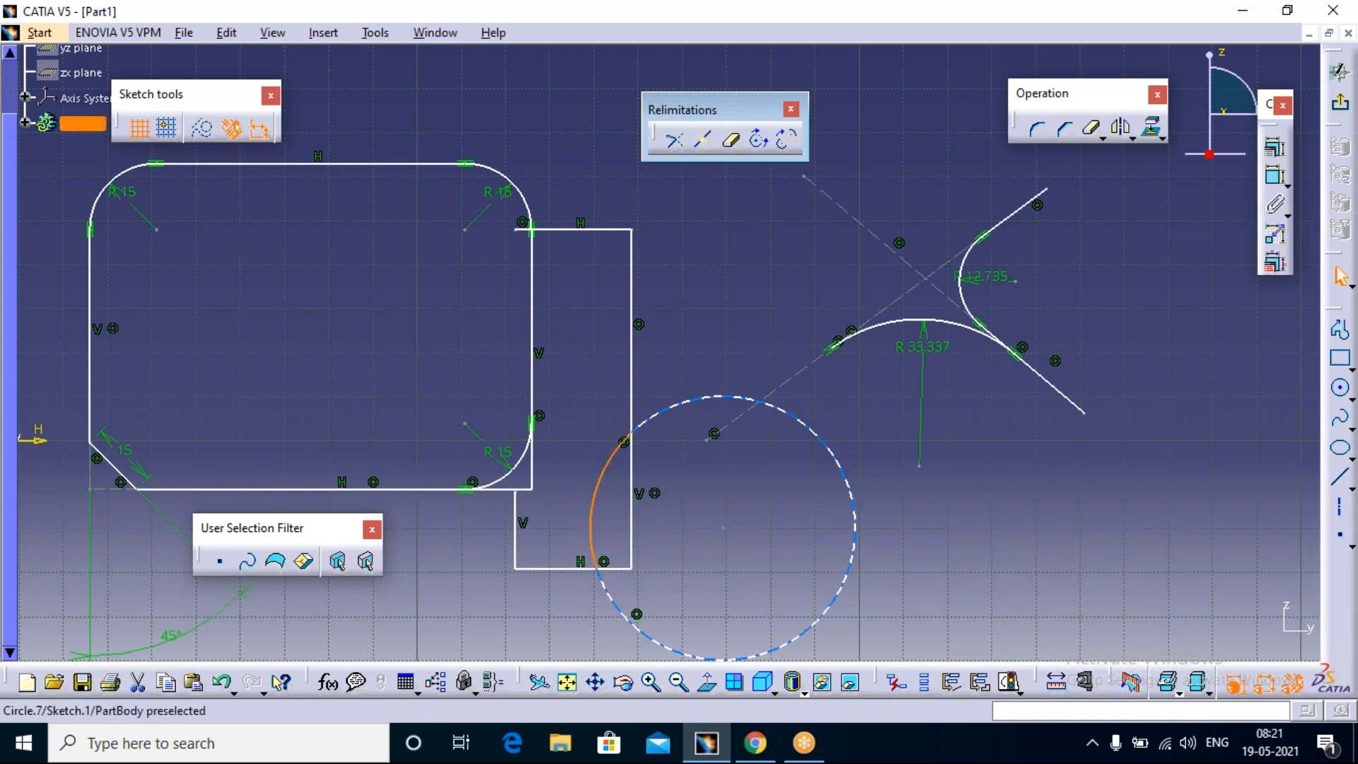
{"action": "left_click", "coordinate": [712, 397]}
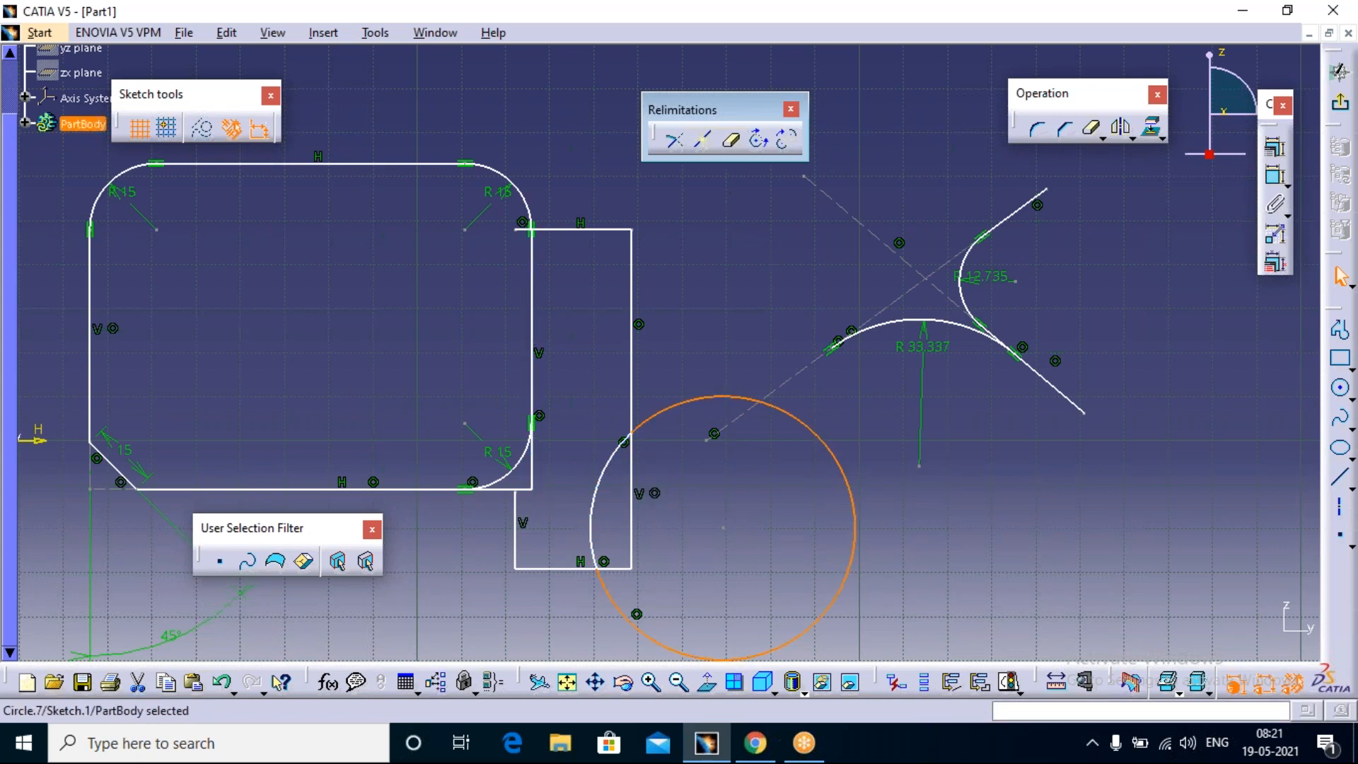
Step: Remove the circle's arc inside the narrow rectangle using Quick Trim with Break and Rubber In
{"action": "left_click", "coordinate": [738, 149]}
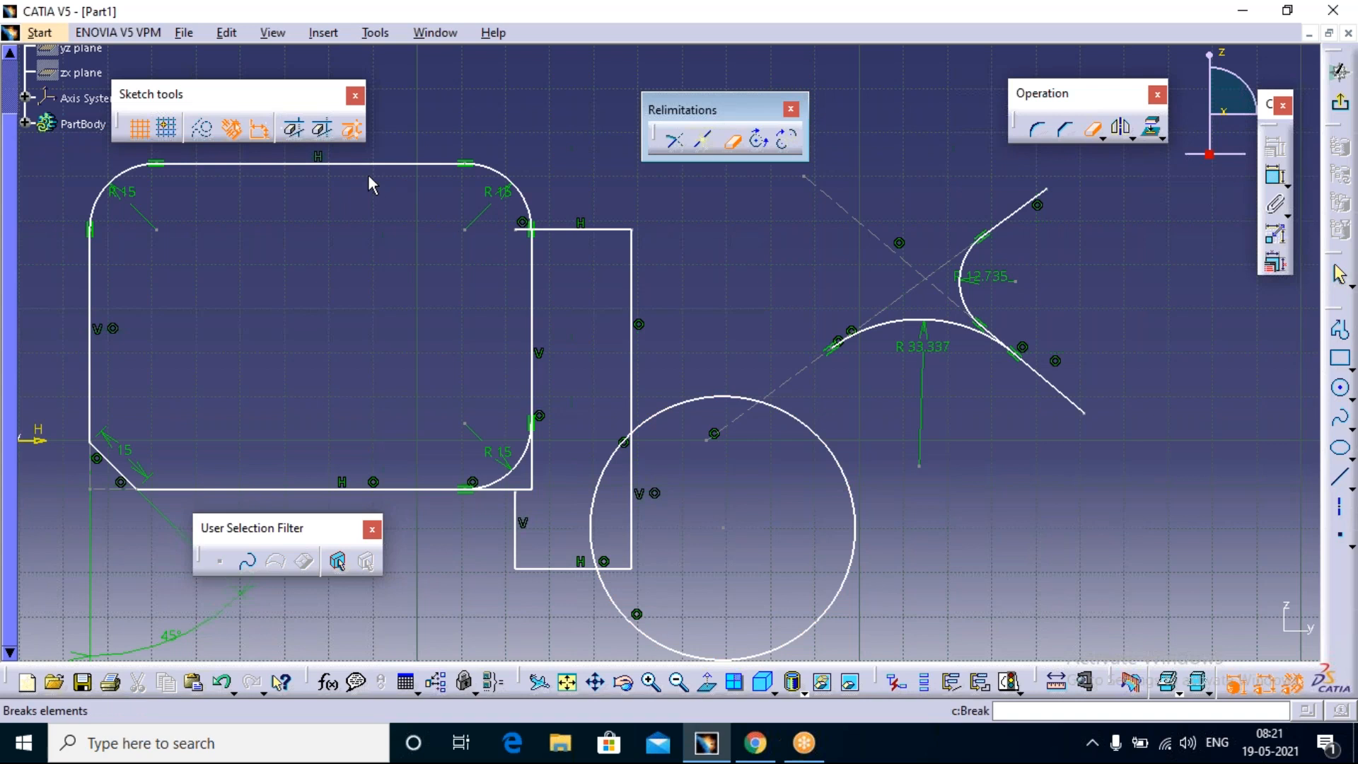
{"action": "left_click", "coordinate": [296, 131]}
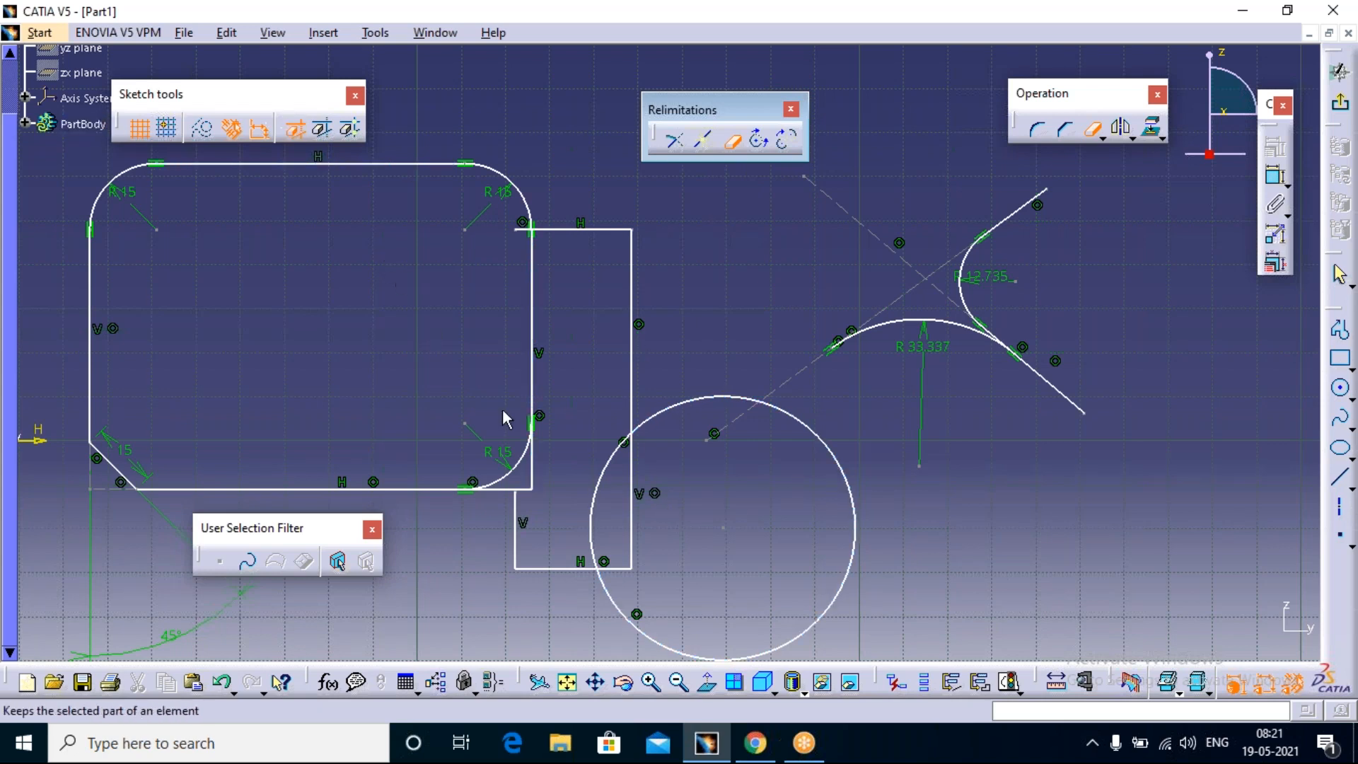
{"action": "left_click", "coordinate": [598, 498]}
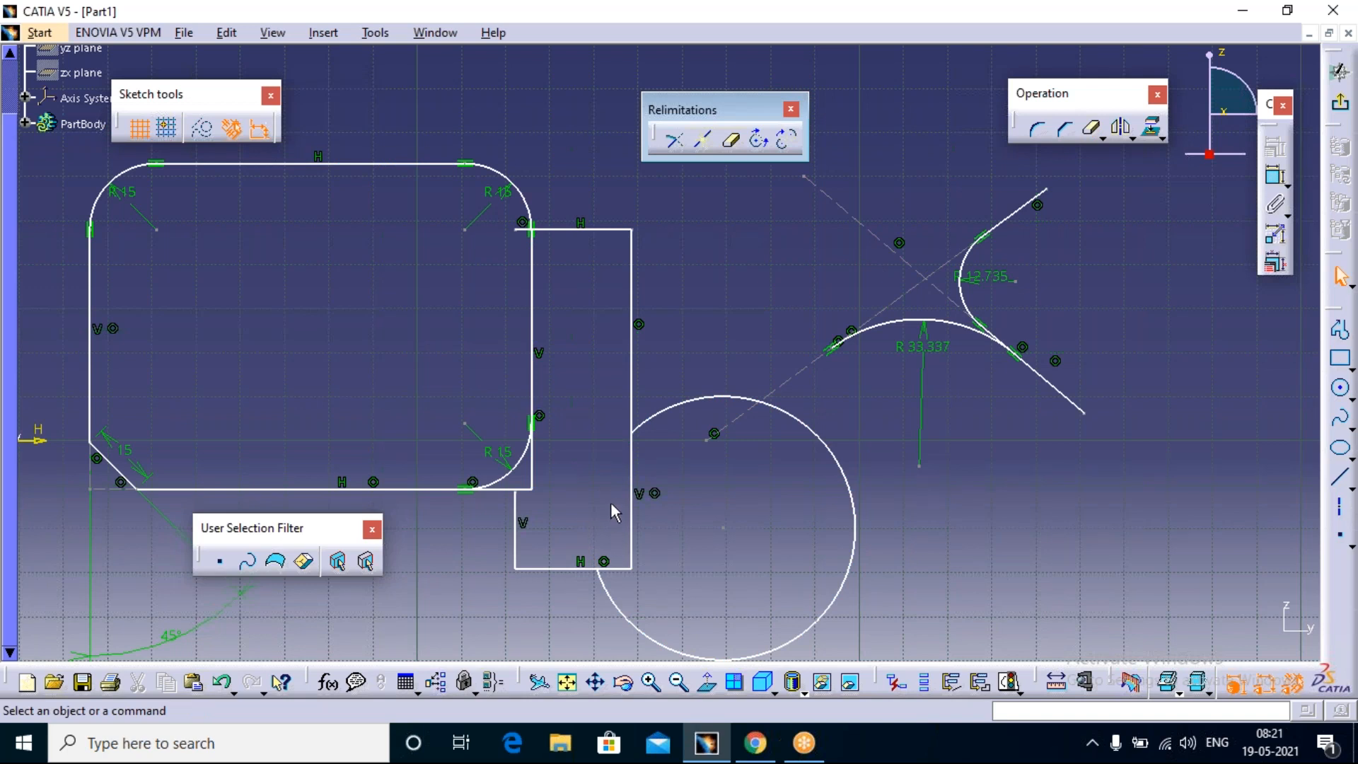
Step: Try Close Arc on the trimmed circle to restore it to a full circle, and undo the closure
{"action": "left_click", "coordinate": [759, 140]}
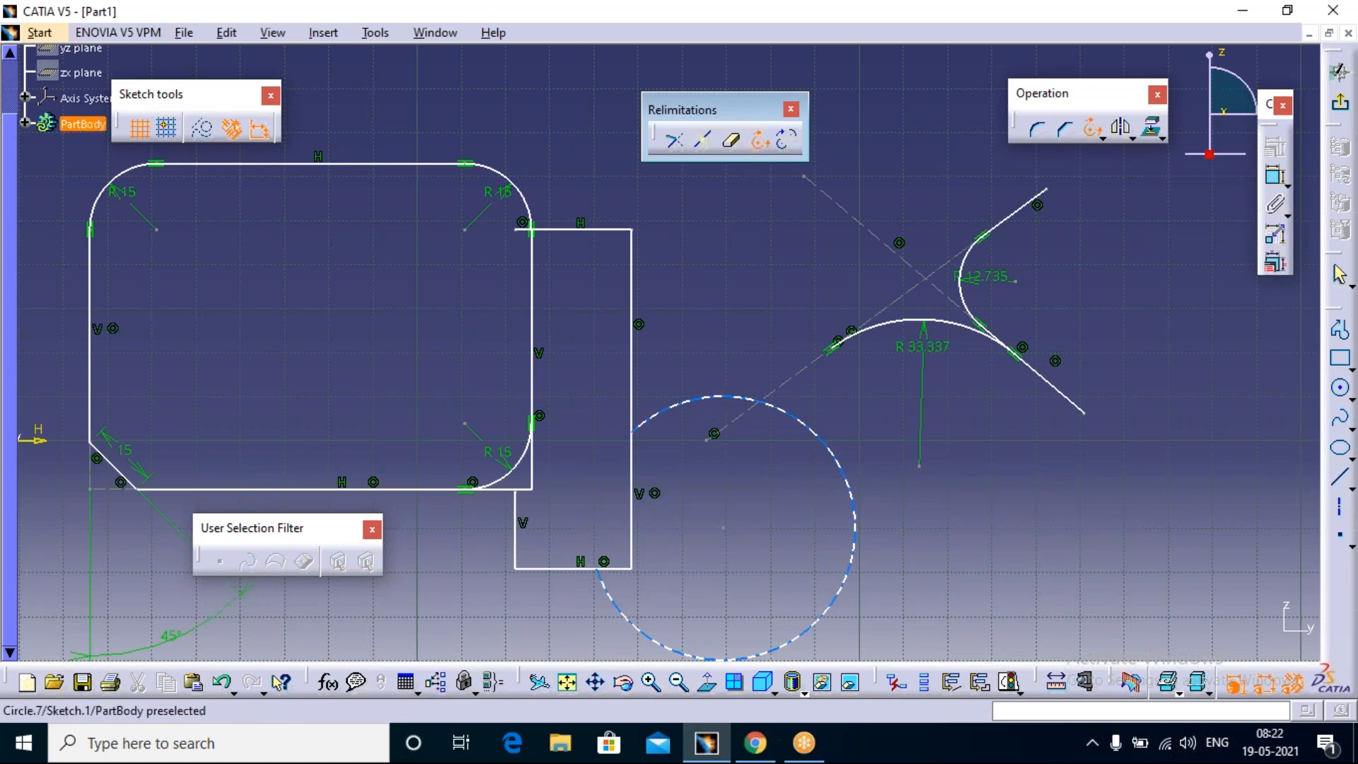
{"action": "left_click", "coordinate": [717, 403]}
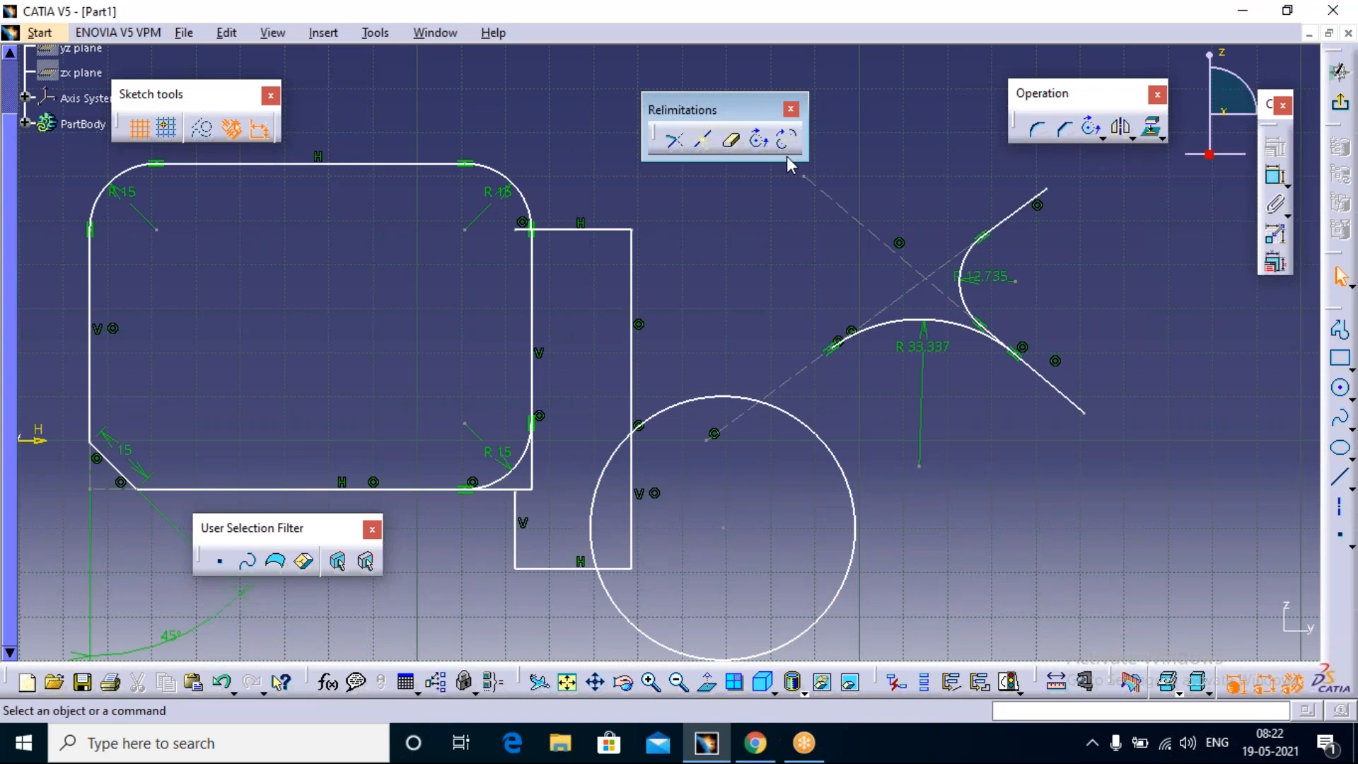
{"action": "key", "text": "ctrl+z"}
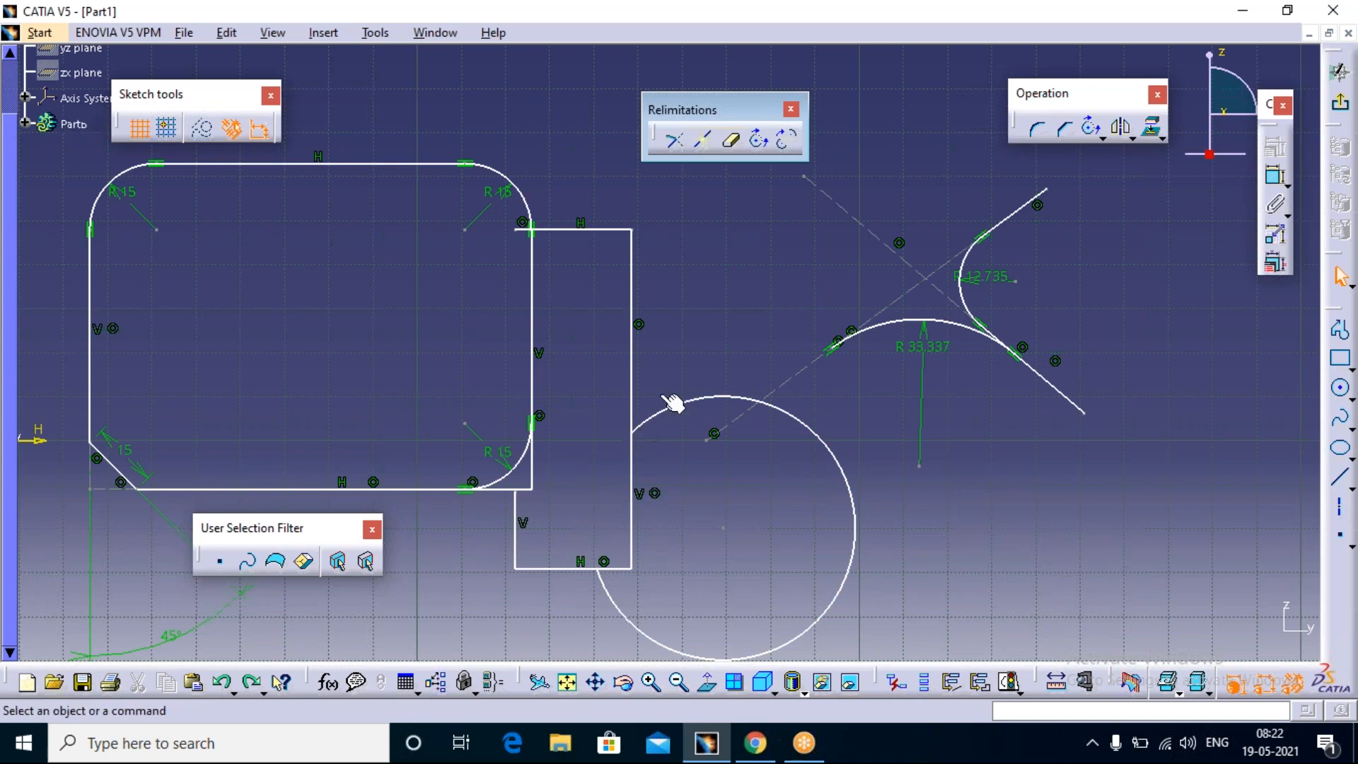
Step: Try Complement on the trimmed circle to swap it for its missing arc, and complement that arc back to the larger one
{"action": "left_click", "coordinate": [789, 146]}
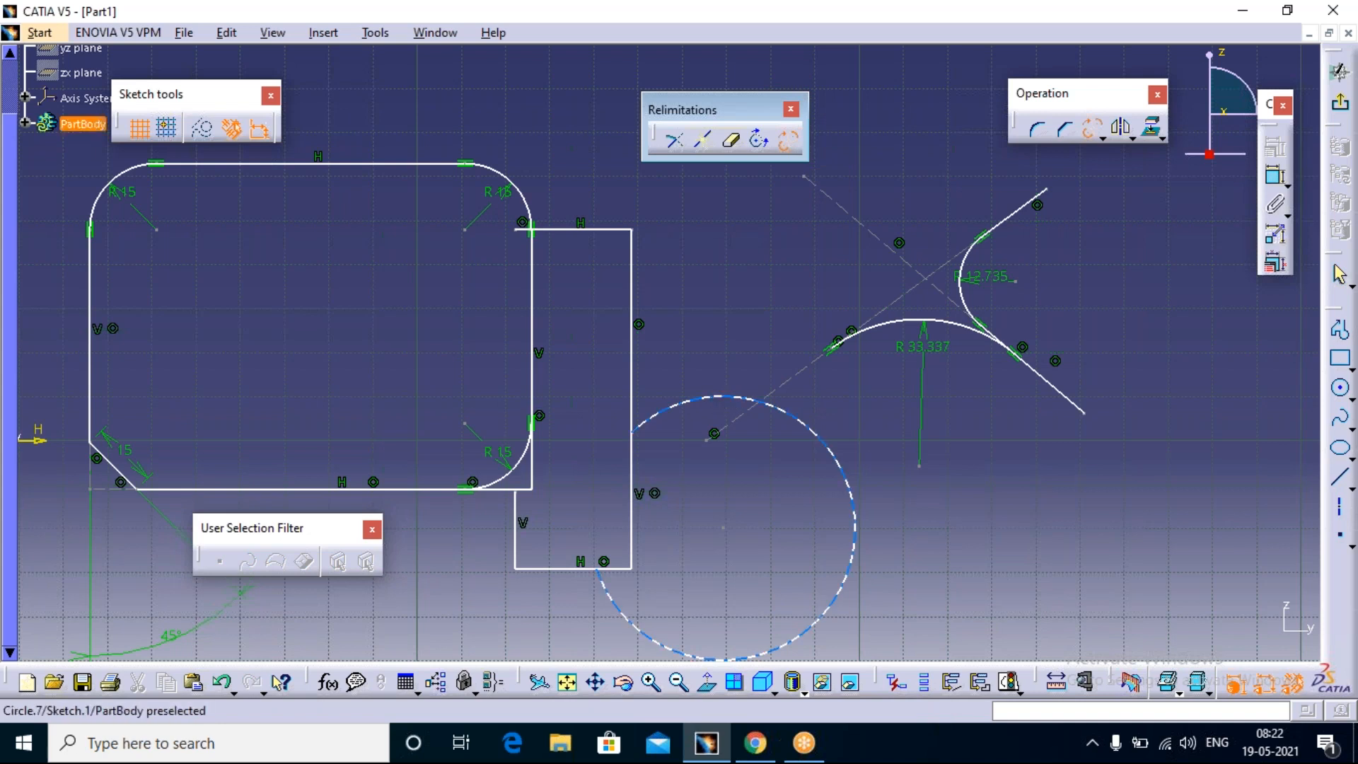
{"action": "left_click", "coordinate": [725, 402]}
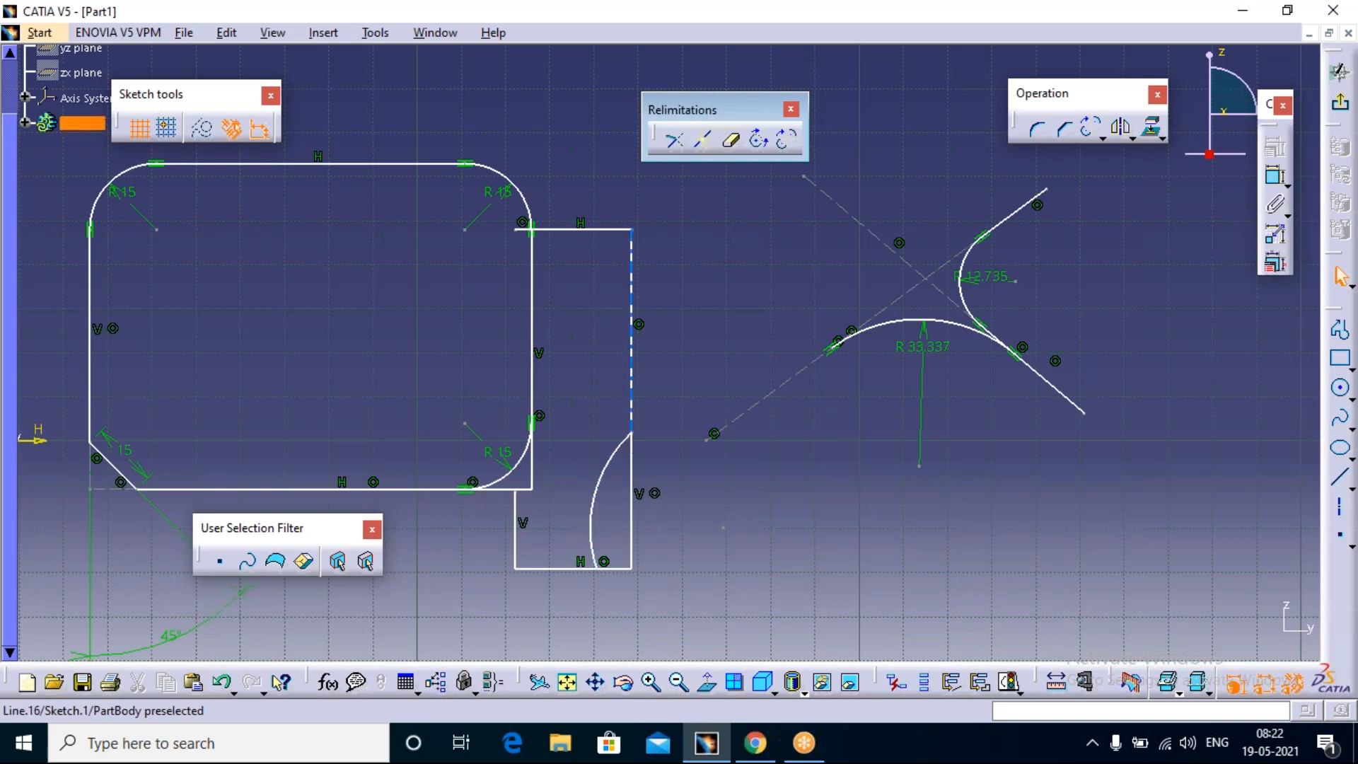
{"action": "left_click", "coordinate": [787, 140]}
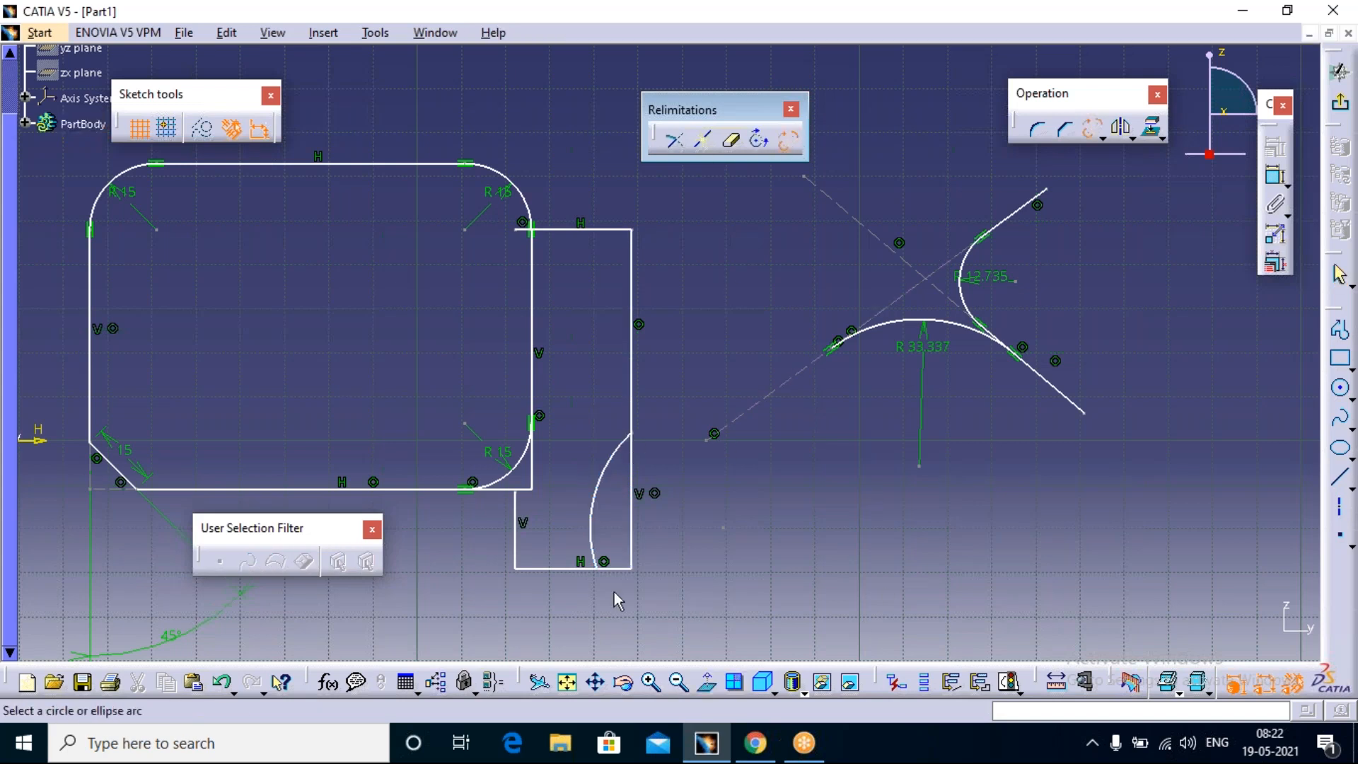
{"action": "left_click", "coordinate": [602, 477]}
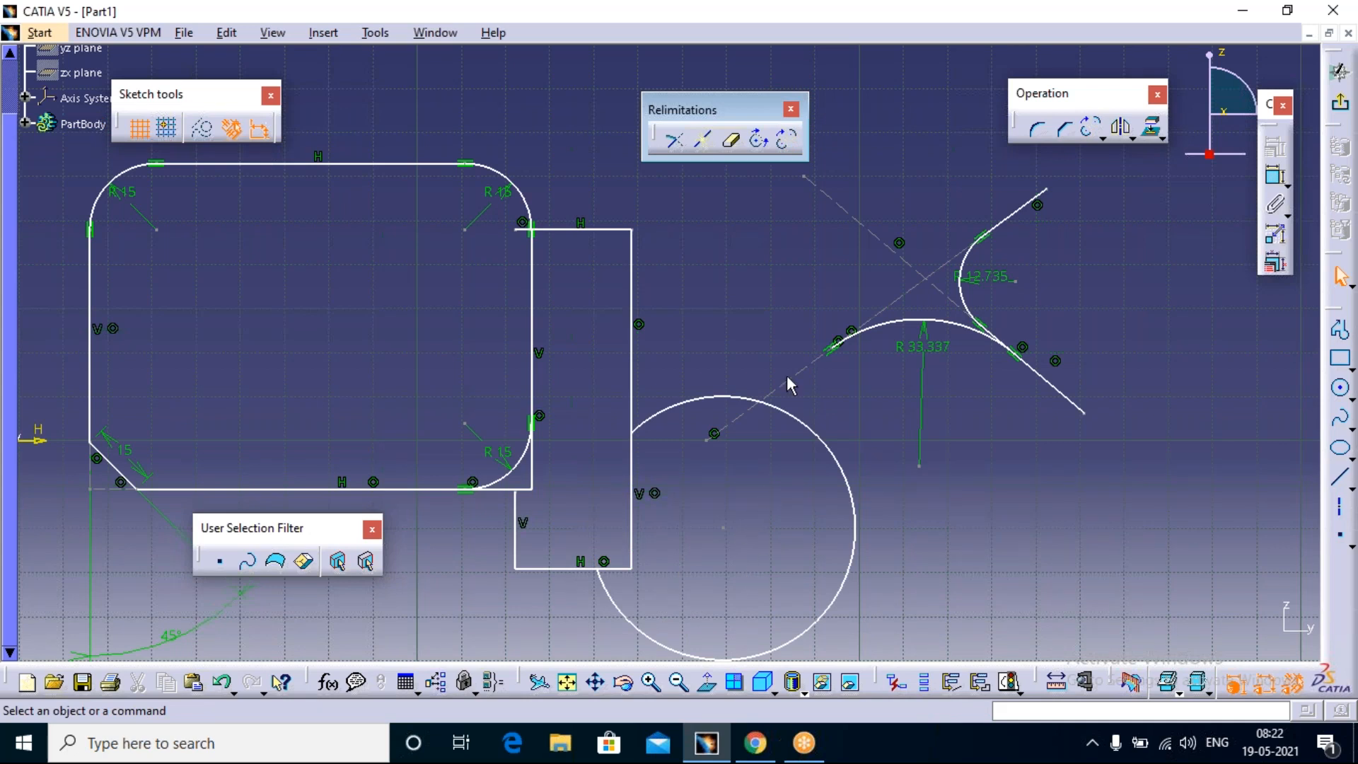
Step: Close the Relimitations toolbar and float the Transformation toolbar above the sketch geometry
{"action": "left_click", "coordinate": [790, 110]}
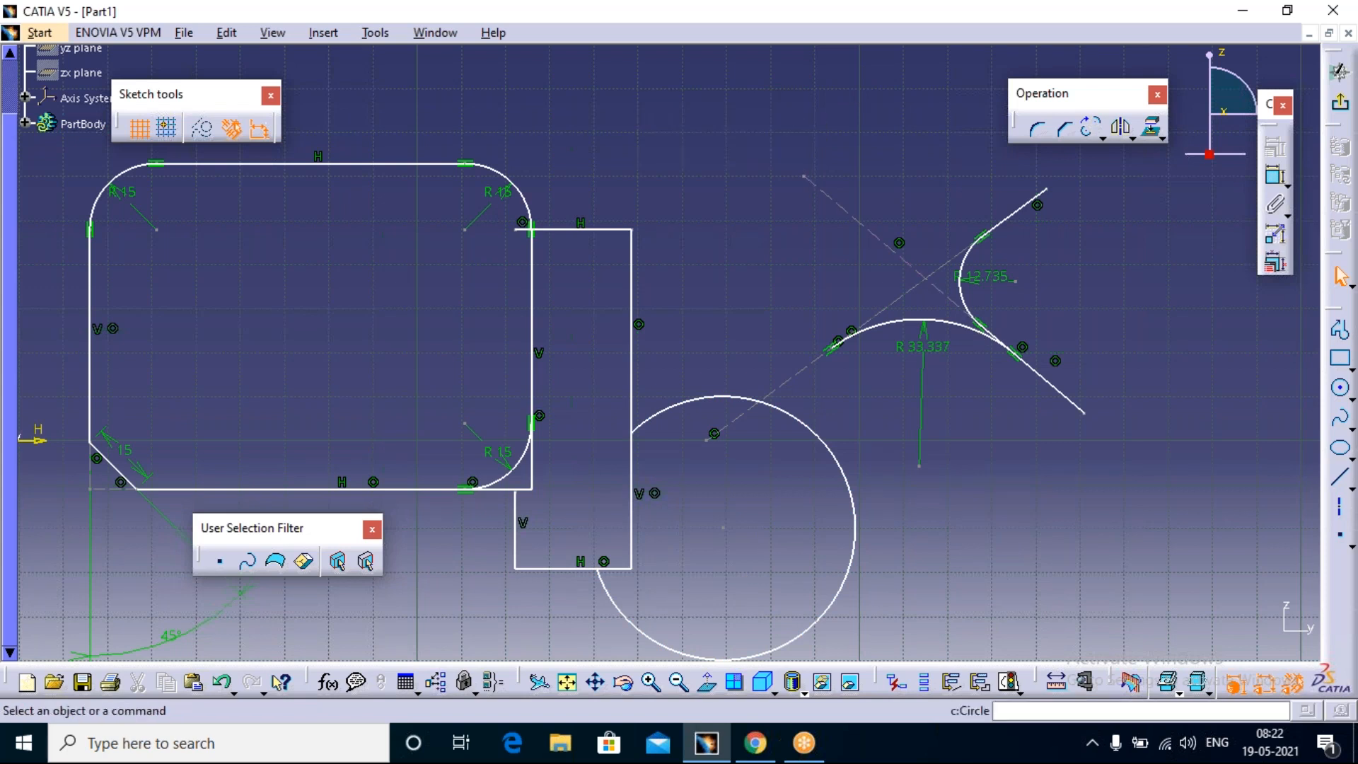
{"action": "left_click", "coordinate": [1131, 138]}
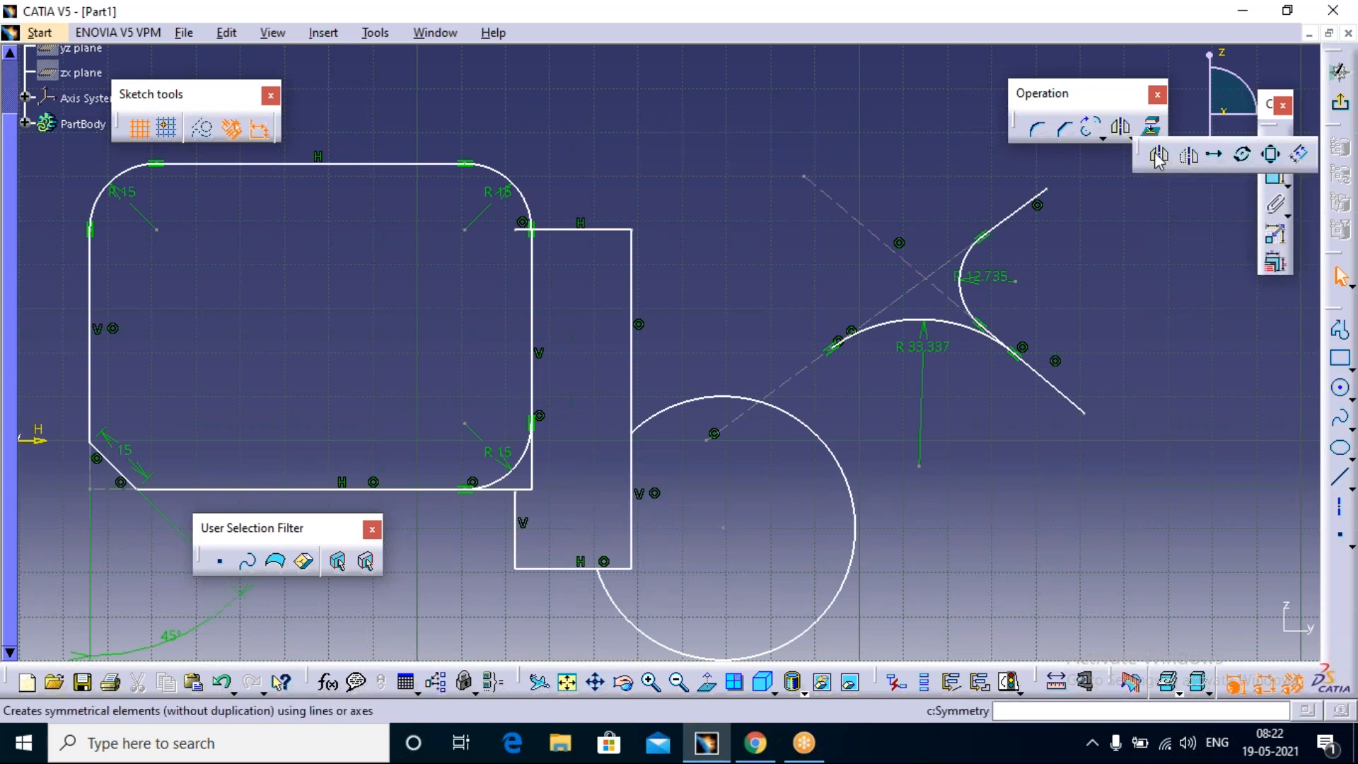
{"action": "left_click_drag", "start_coordinate": [716, 119], "coordinate": [716, 119]}
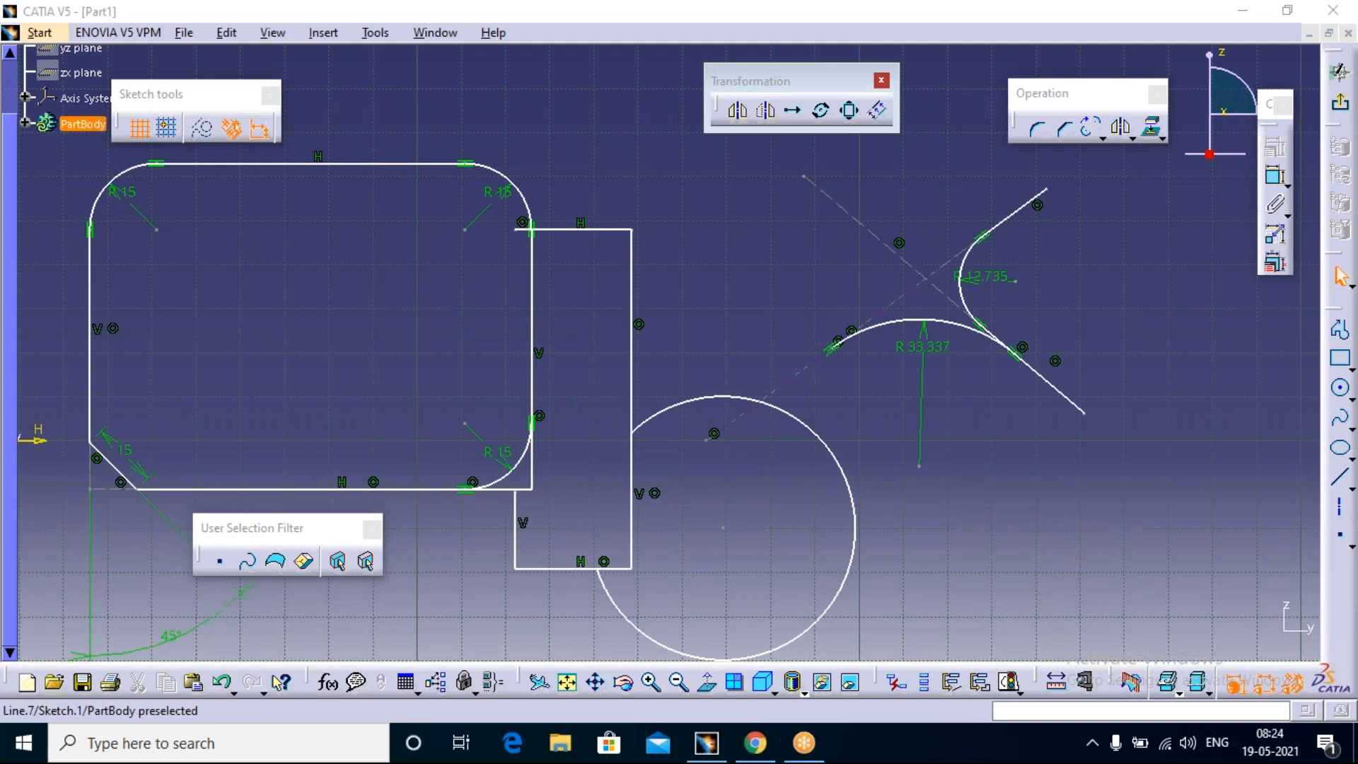
Step: Try mirroring the trimmed circle about the rounded rectangle's right vertical edge, and undo the mirrored copy
{"action": "left_click", "coordinate": [736, 114]}
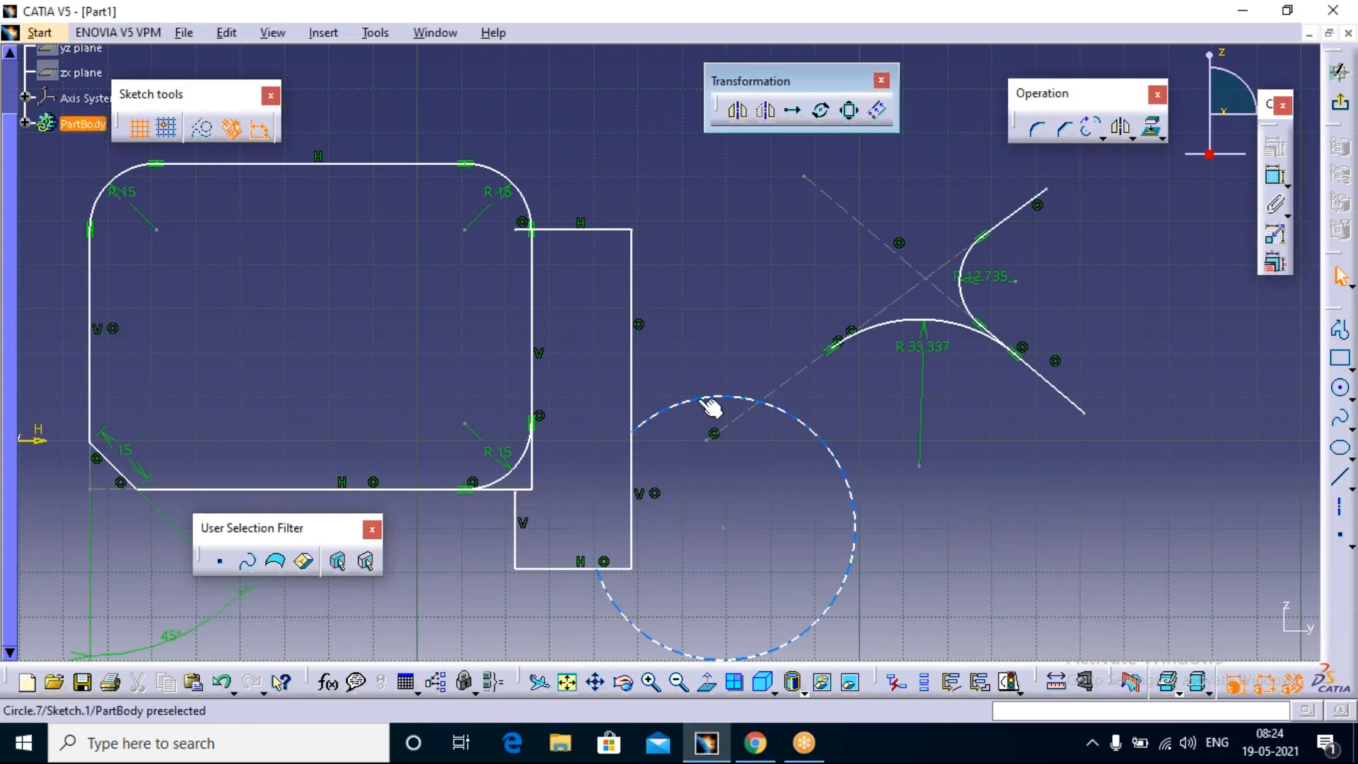
{"action": "left_click", "coordinate": [739, 112]}
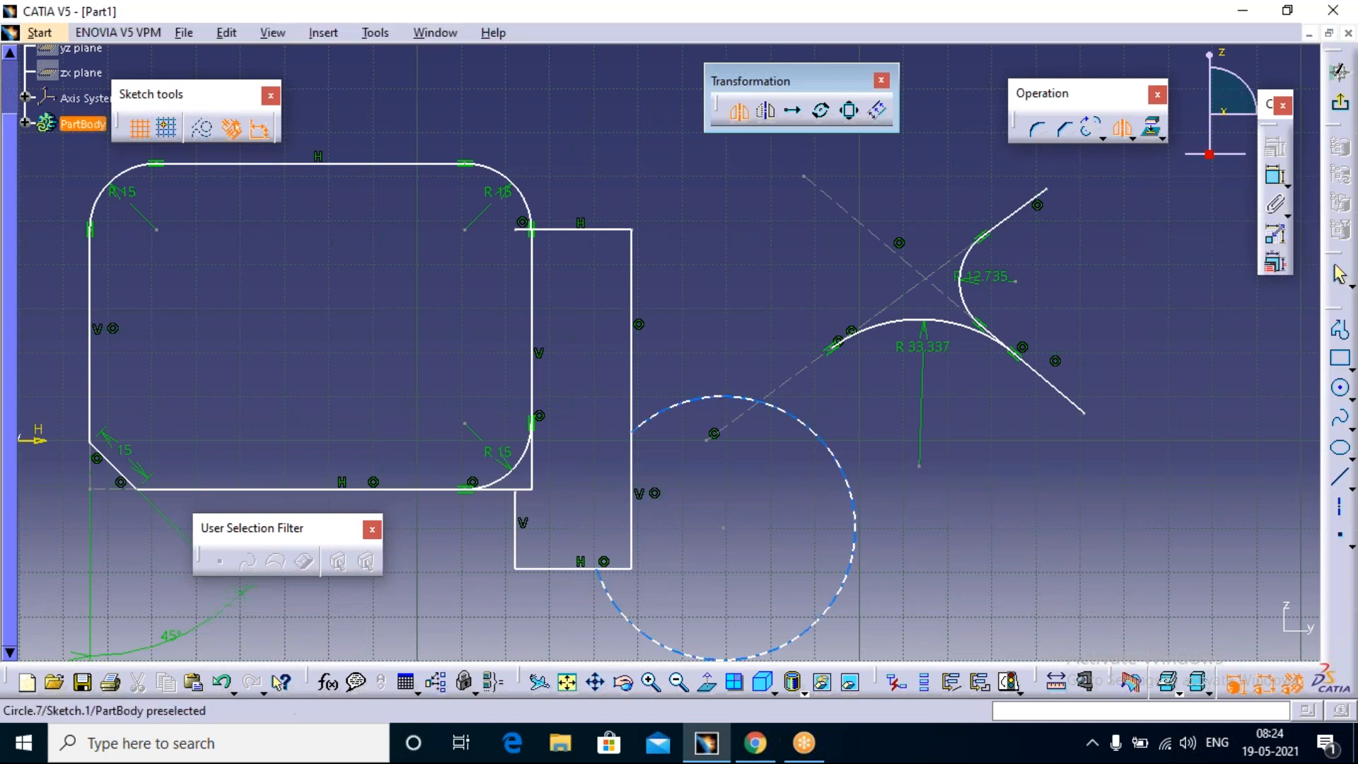
{"action": "left_click", "coordinate": [717, 401]}
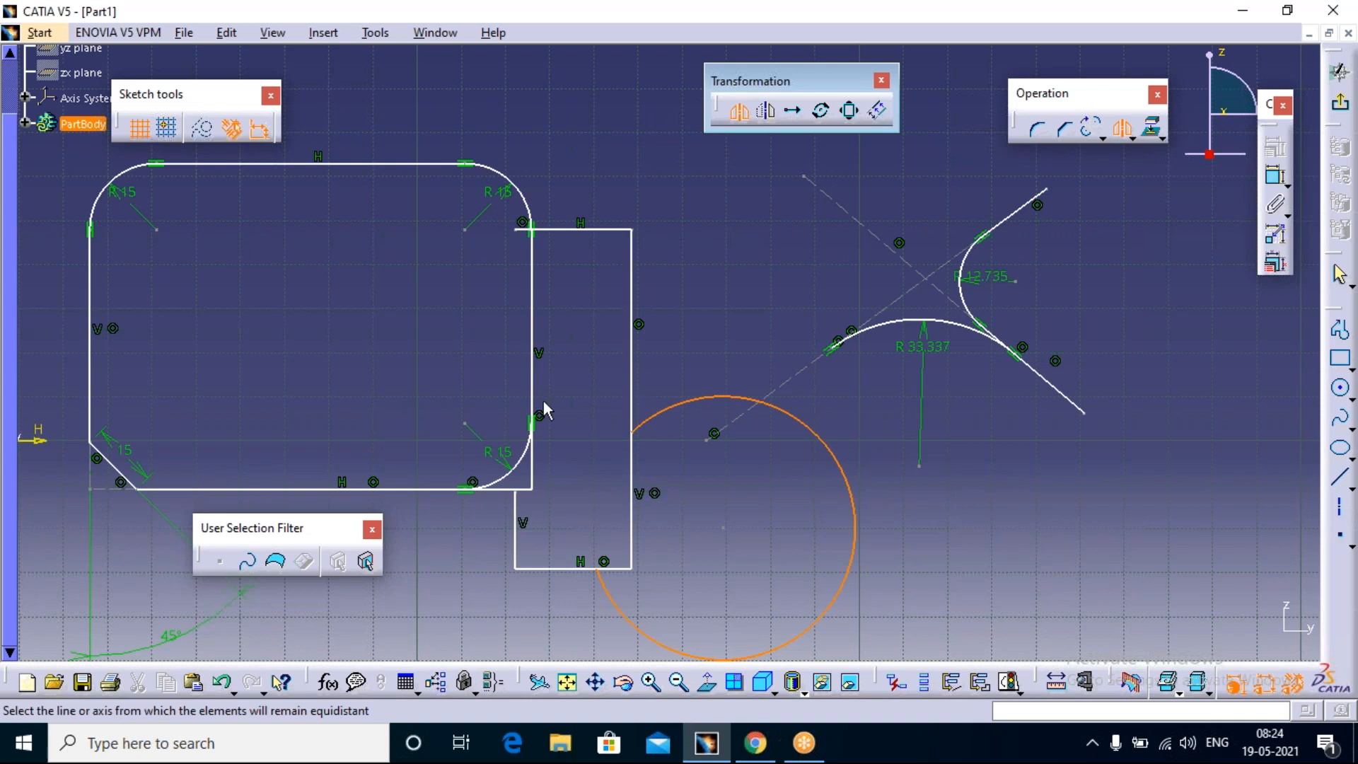
{"action": "left_click", "coordinate": [536, 274]}
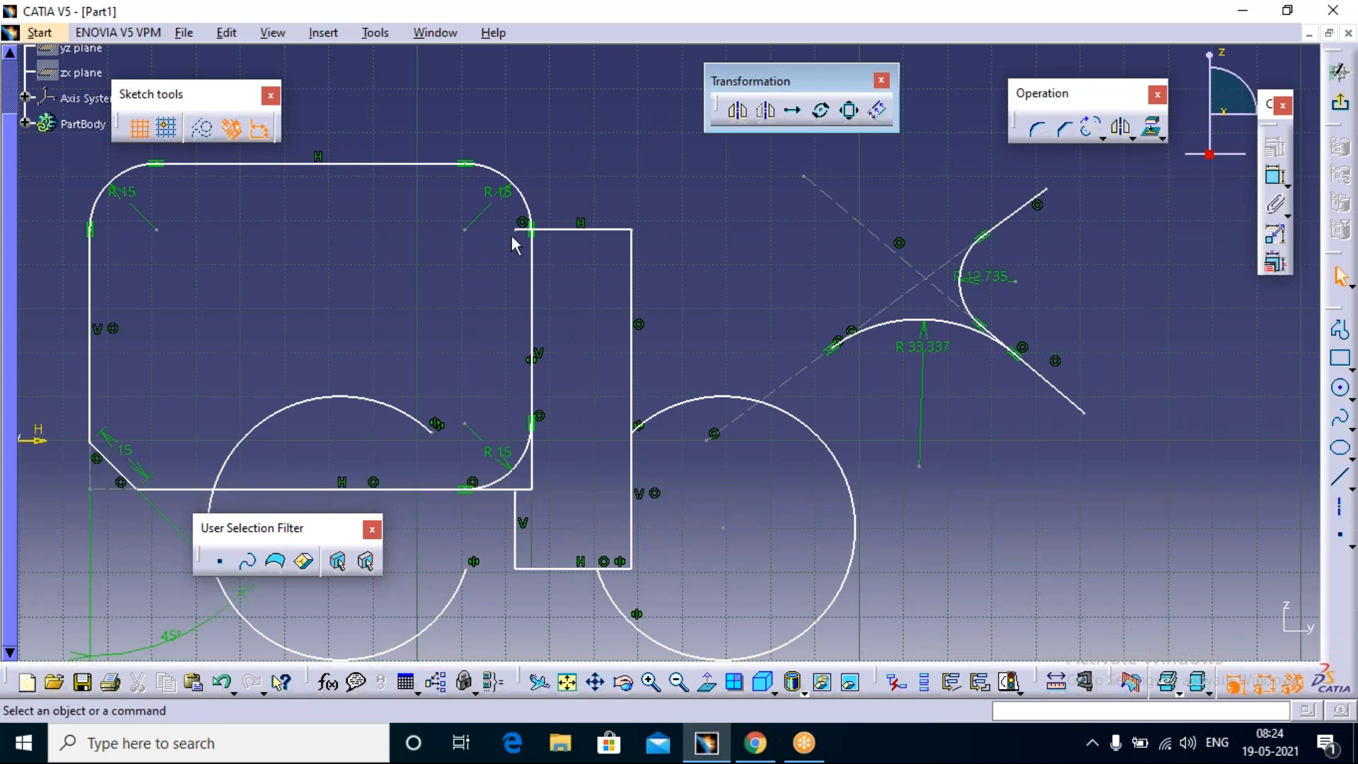
{"action": "left_click", "coordinate": [738, 112]}
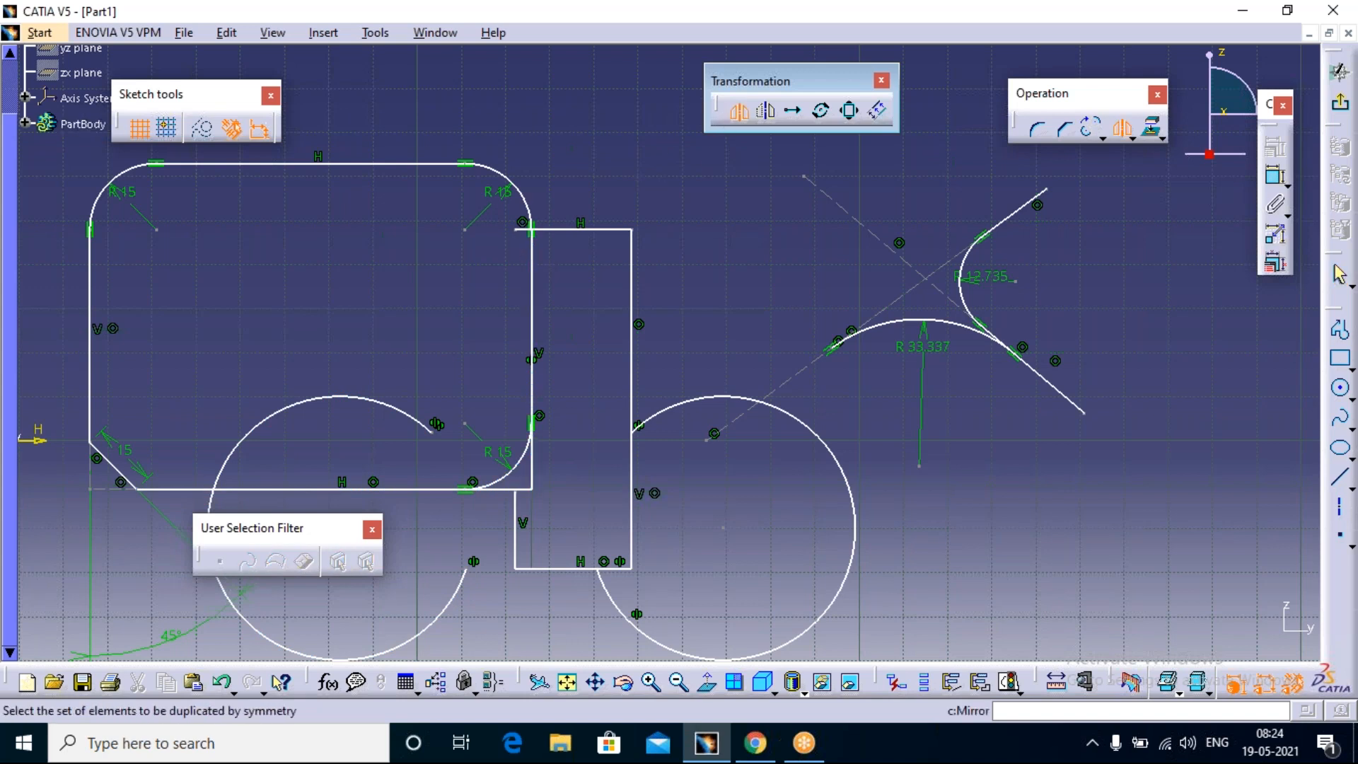
{"action": "left_click", "coordinate": [739, 111]}
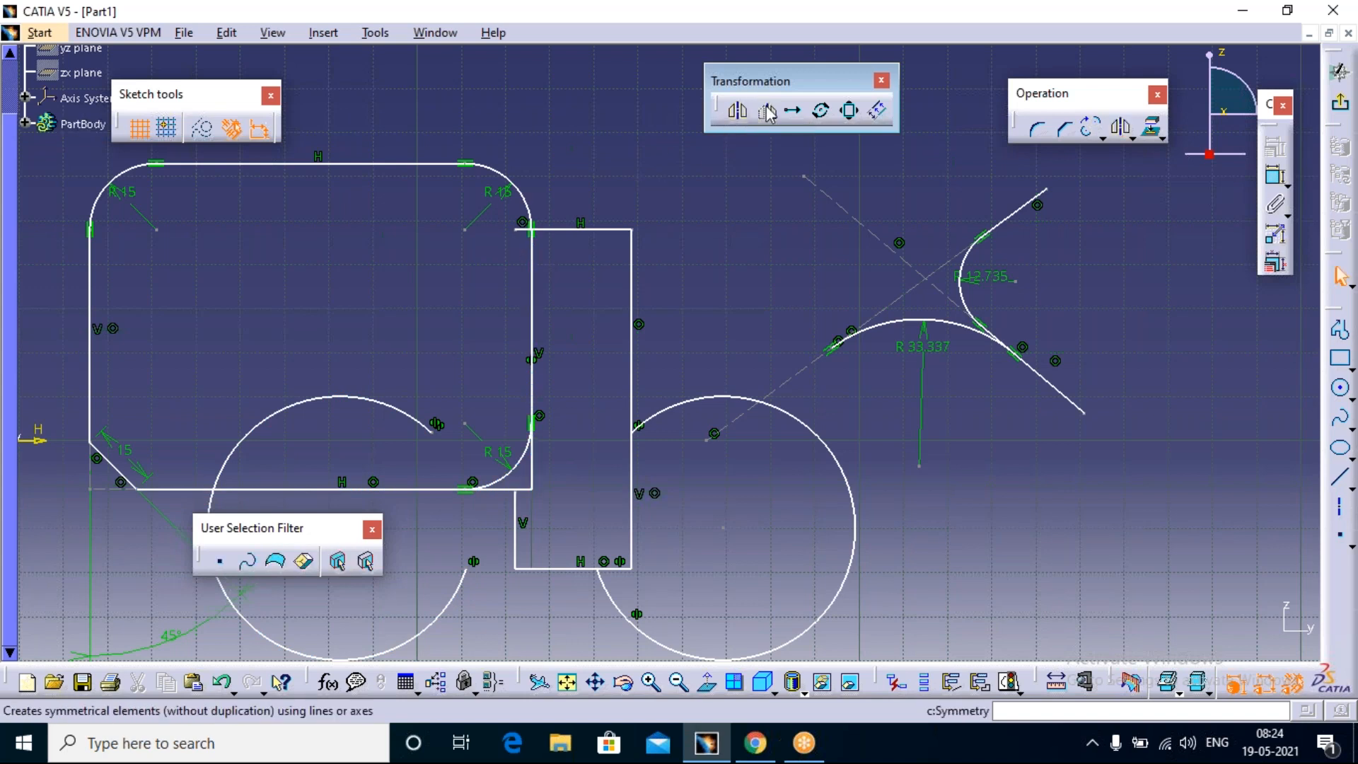
{"action": "key", "text": "ctrl+z"}
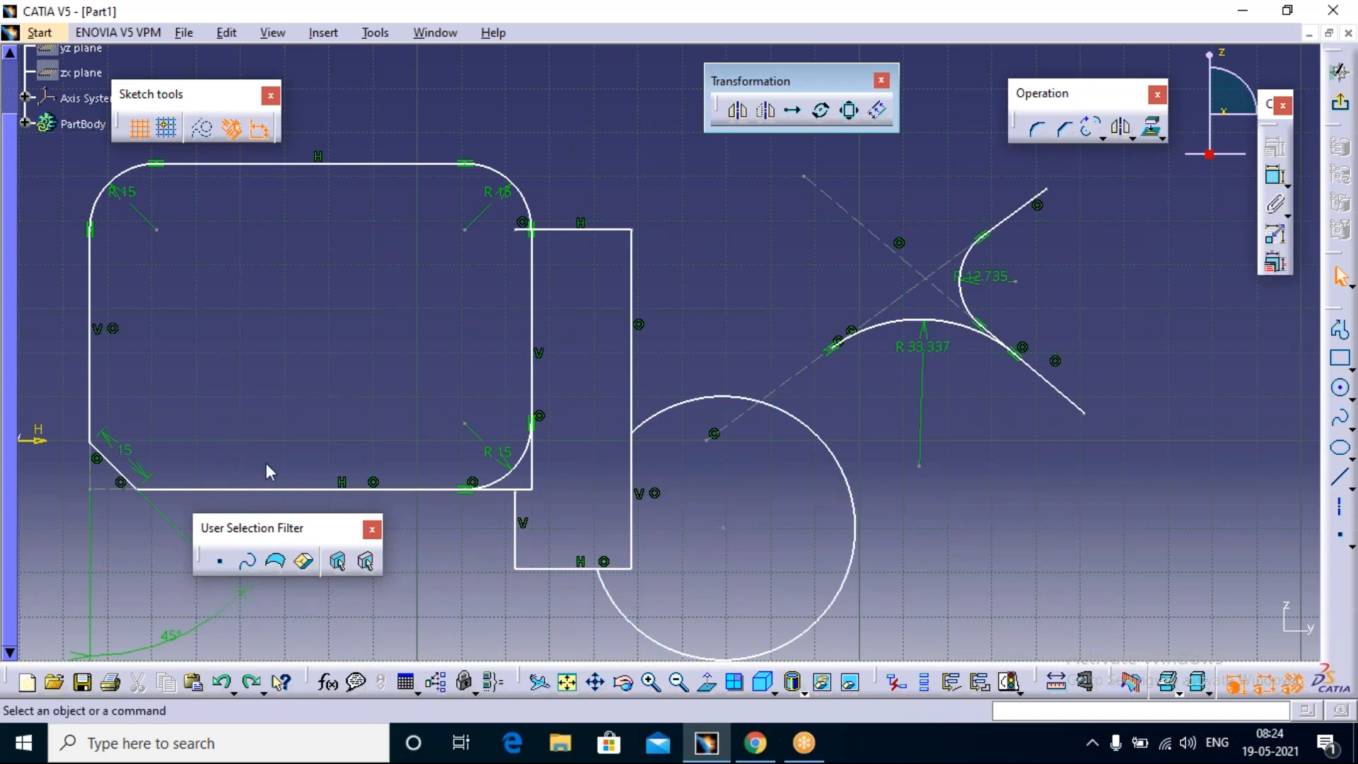
Step: Move the User Selection Filter toolbar clear of the geometry and flip the trimmed circle about the rounded rectangle's right vertical edge using Symmetry
{"action": "left_click_drag", "start_coordinate": [203, 154], "coordinate": [204, 176]}
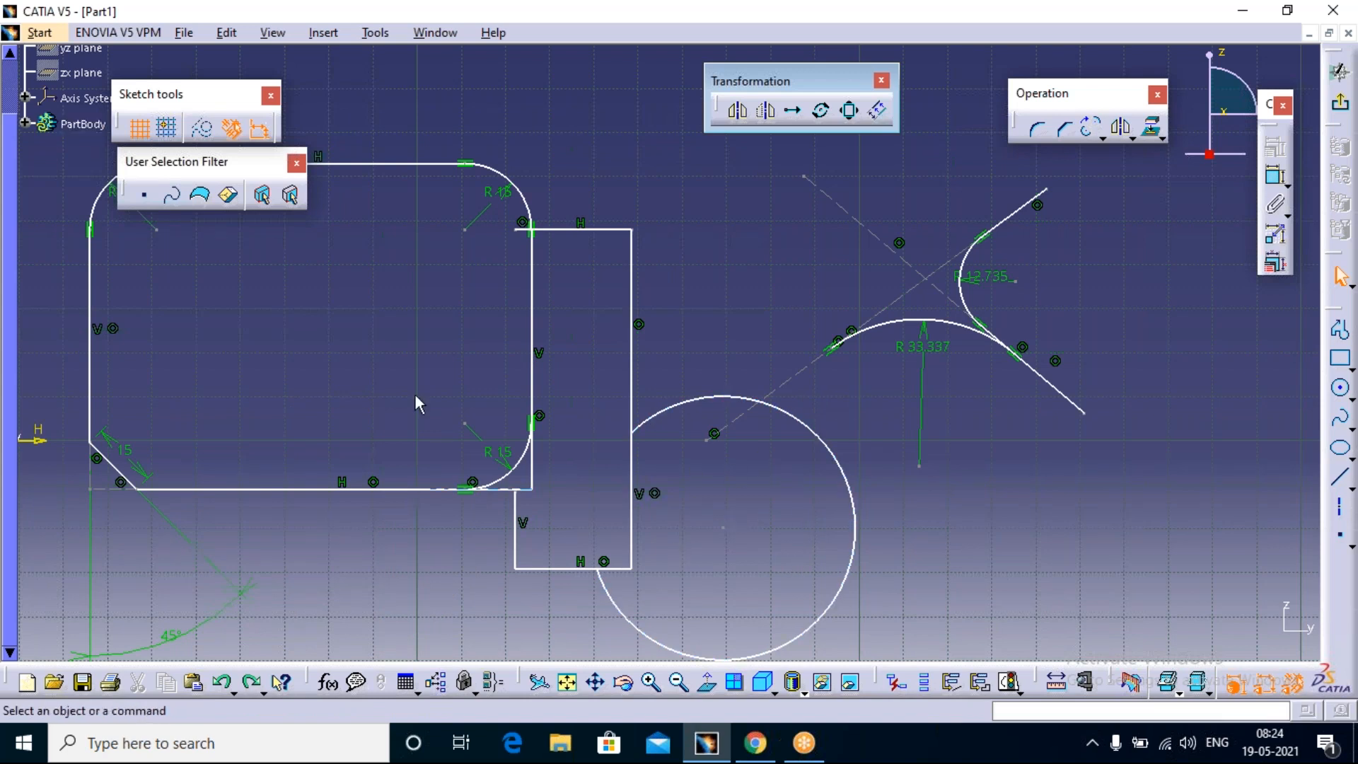
{"action": "left_click", "coordinate": [769, 108]}
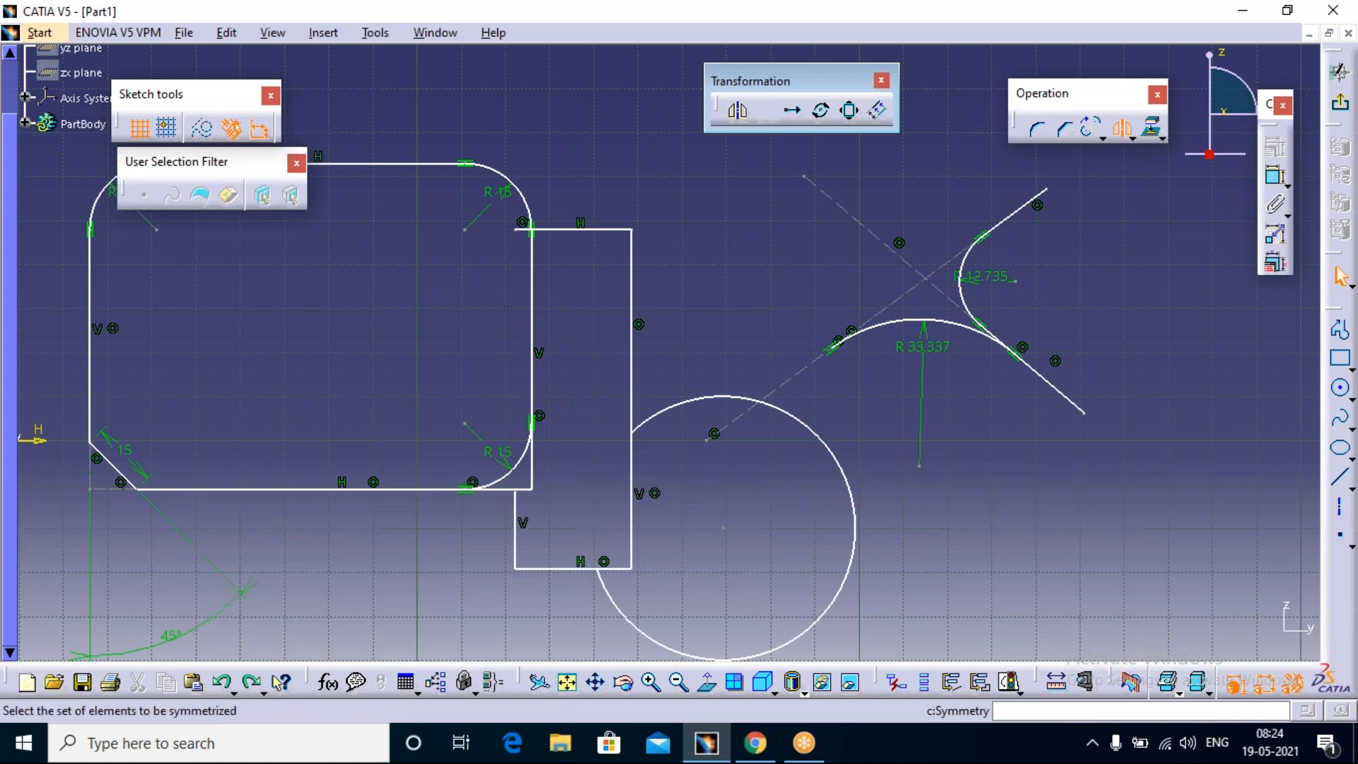
{"action": "left_click", "coordinate": [799, 419]}
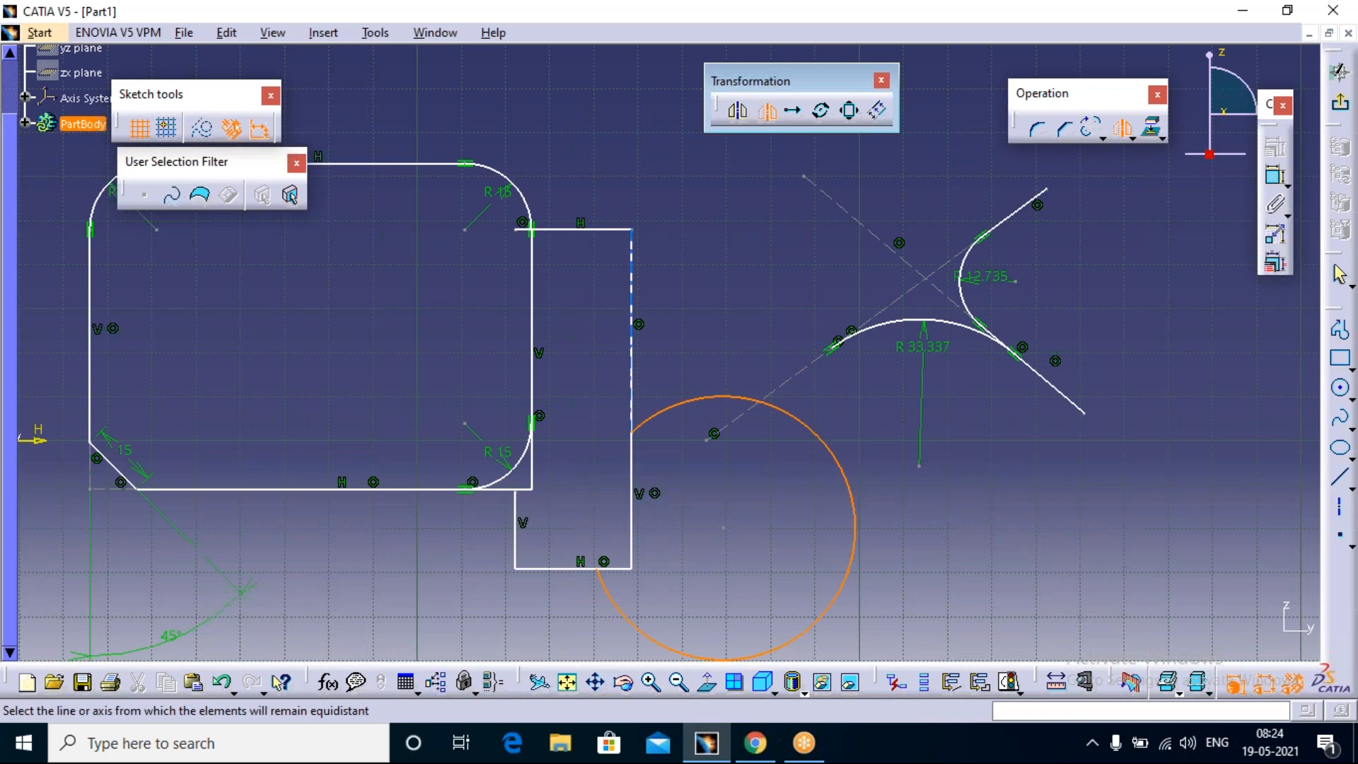
{"action": "left_click", "coordinate": [532, 267]}
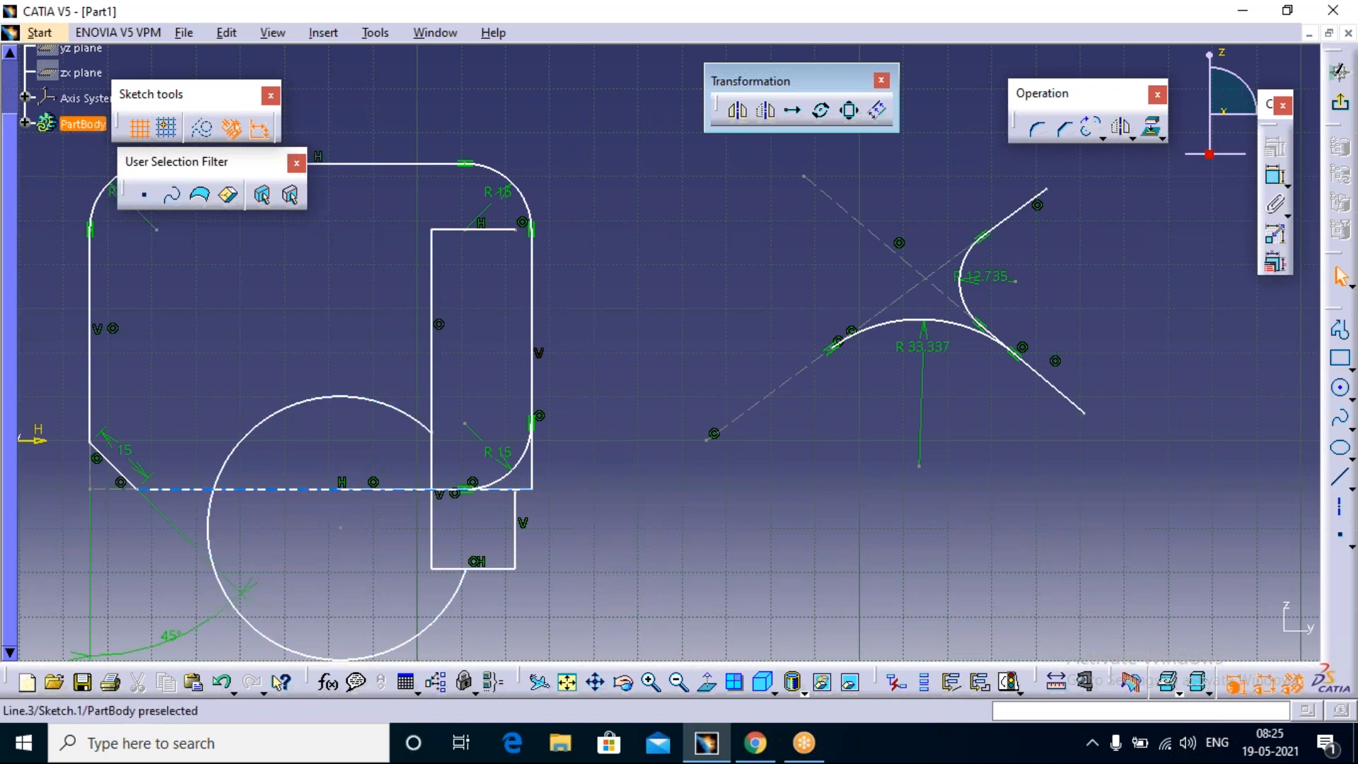
{"action": "left_click", "coordinate": [794, 111]}
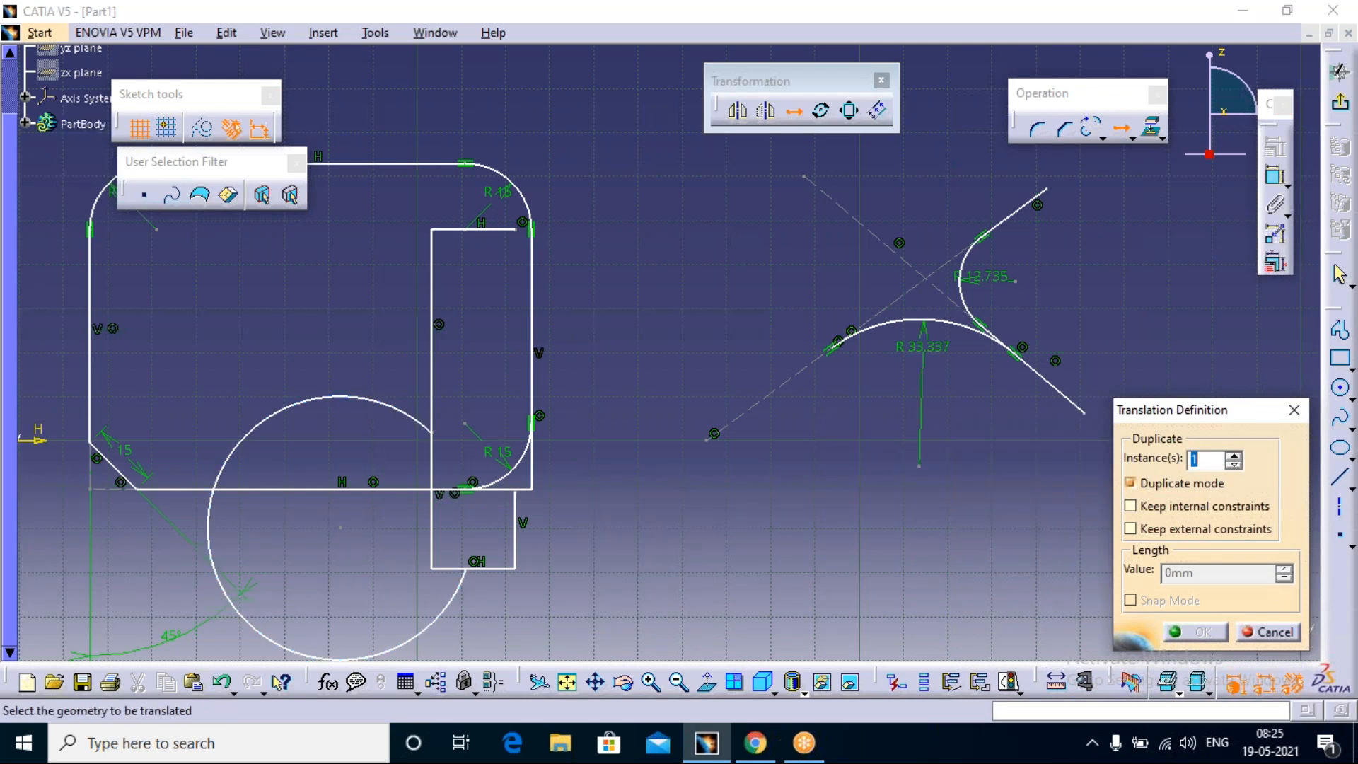
{"action": "left_click", "coordinate": [1235, 455]}
{"action": "left_click", "coordinate": [1233, 456]}
{"action": "left_click", "coordinate": [1233, 456]}
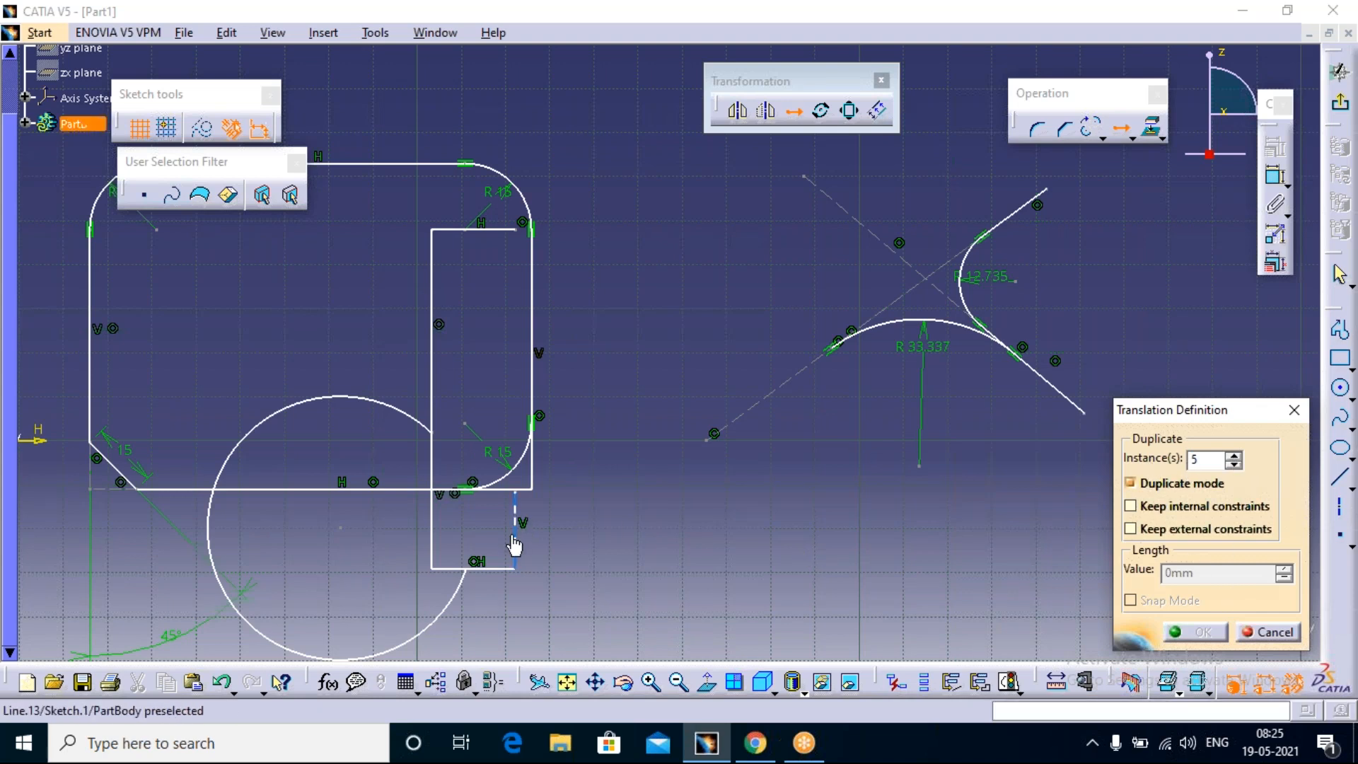
{"action": "left_click", "coordinate": [432, 570]}
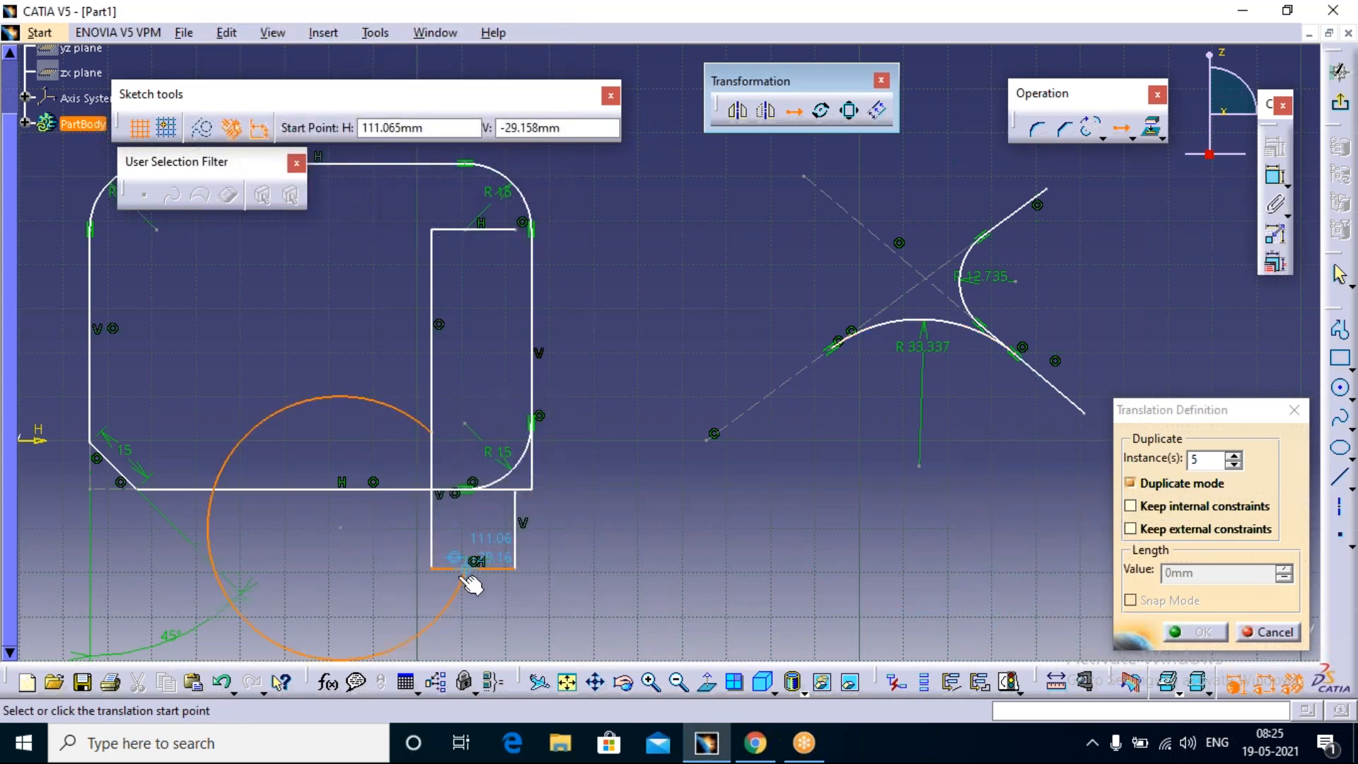
{"action": "left_click", "coordinate": [440, 616]}
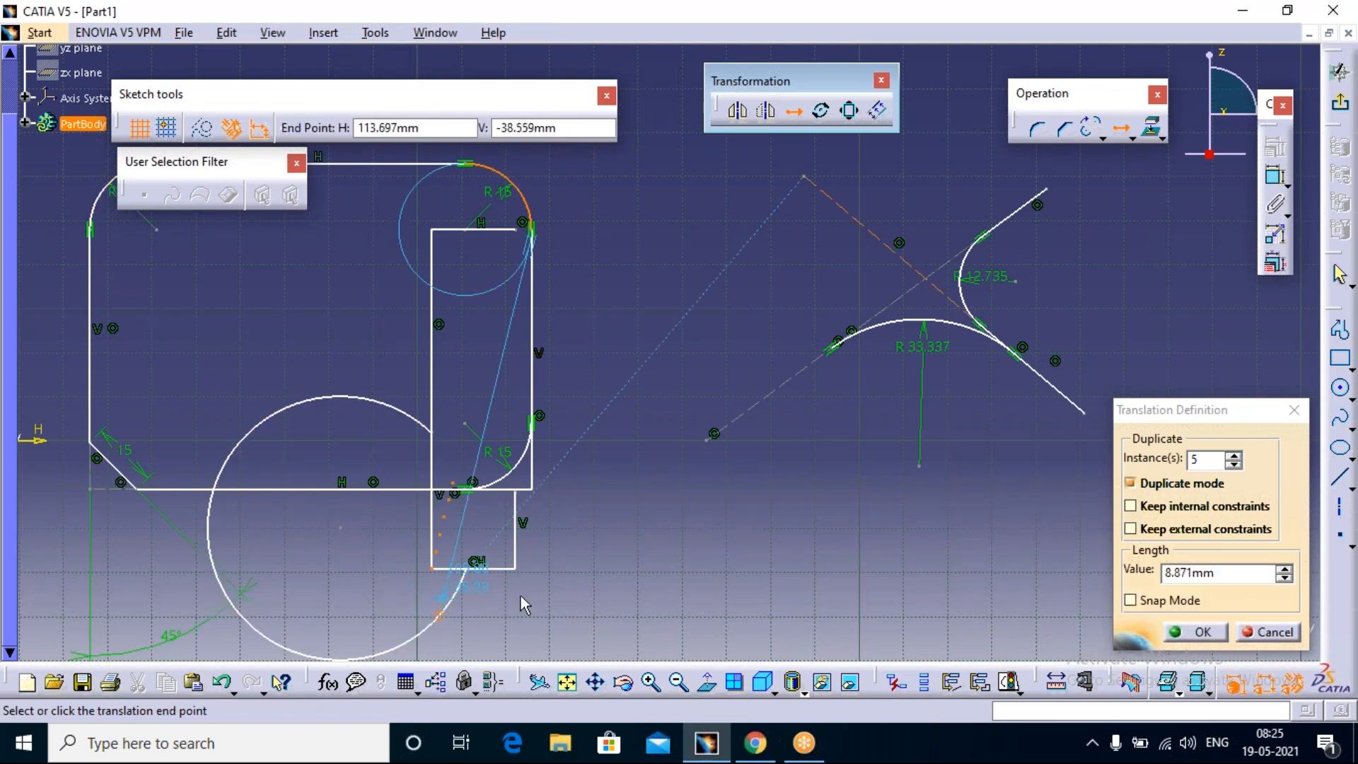
{"action": "left_click", "coordinate": [551, 494]}
{"action": "key", "text": "Escape"}
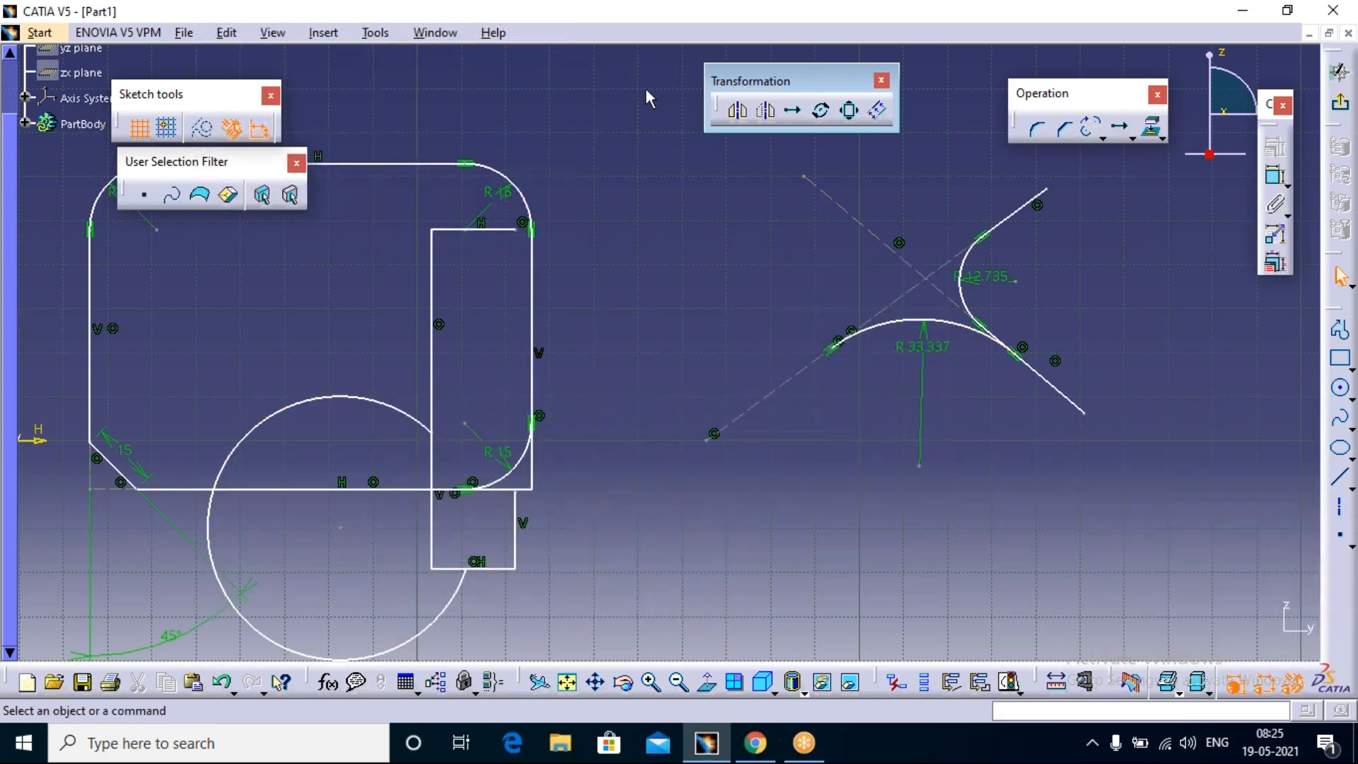
Step: Translate the trimmed circle in duplicate mode with 5 instances, from the narrow rectangle's lower-left corner diagonally up to the right
{"action": "left_click", "coordinate": [795, 112]}
{"action": "left_click", "coordinate": [1233, 456]}
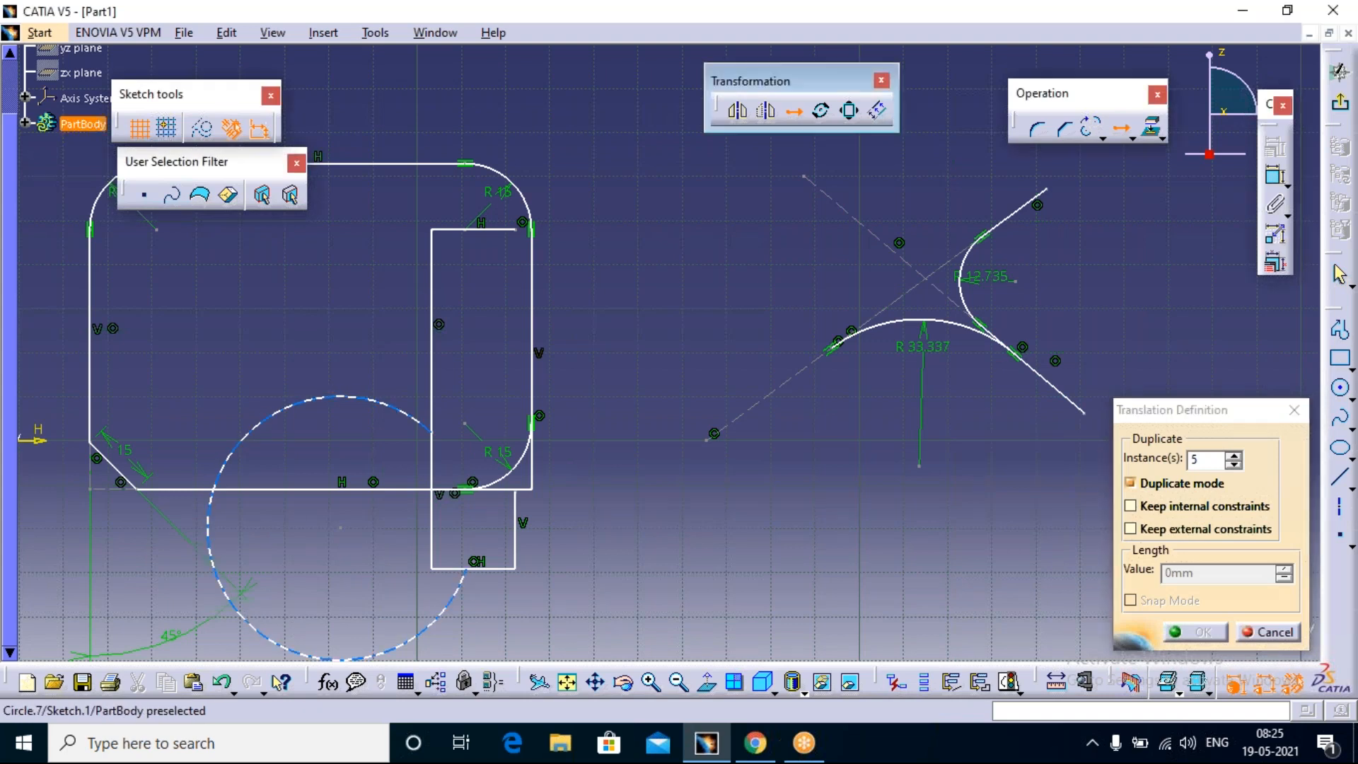
{"action": "left_click", "coordinate": [246, 617]}
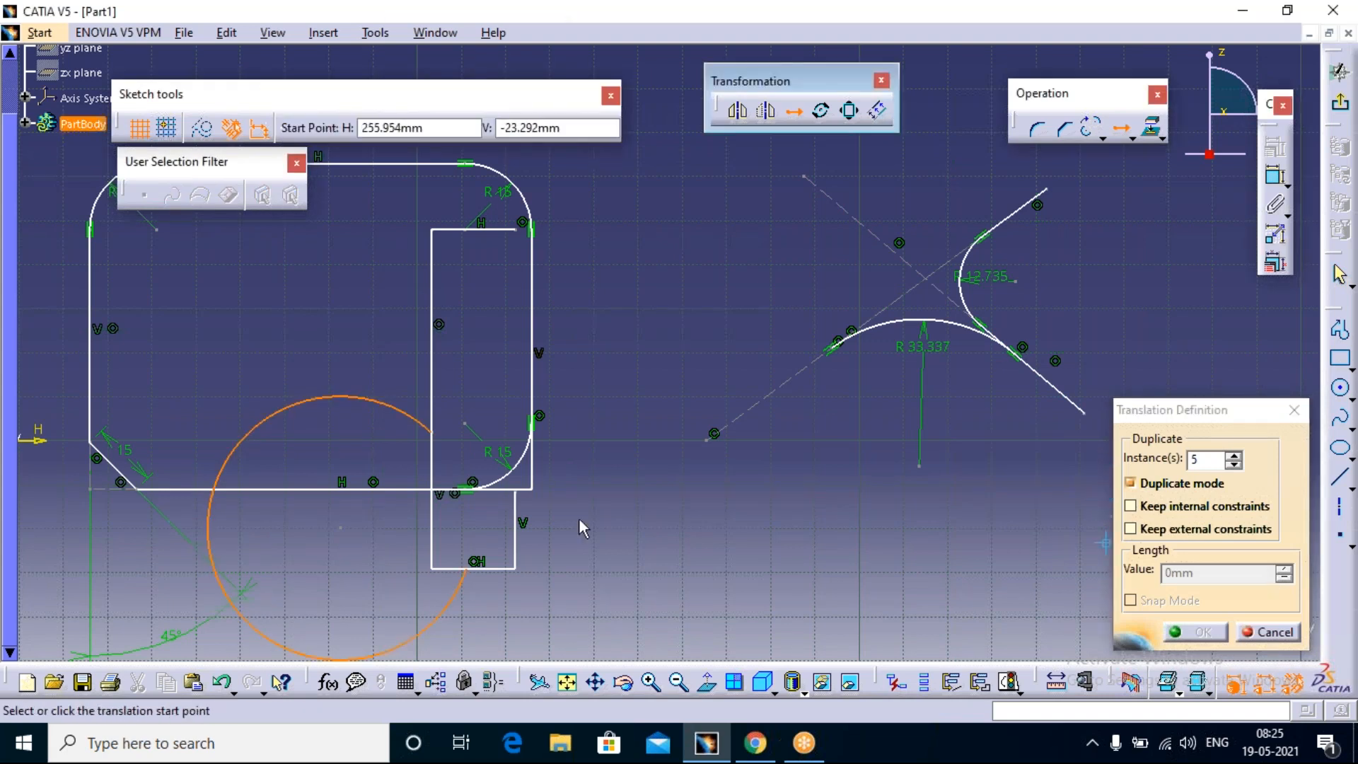
{"action": "left_click", "coordinate": [433, 567]}
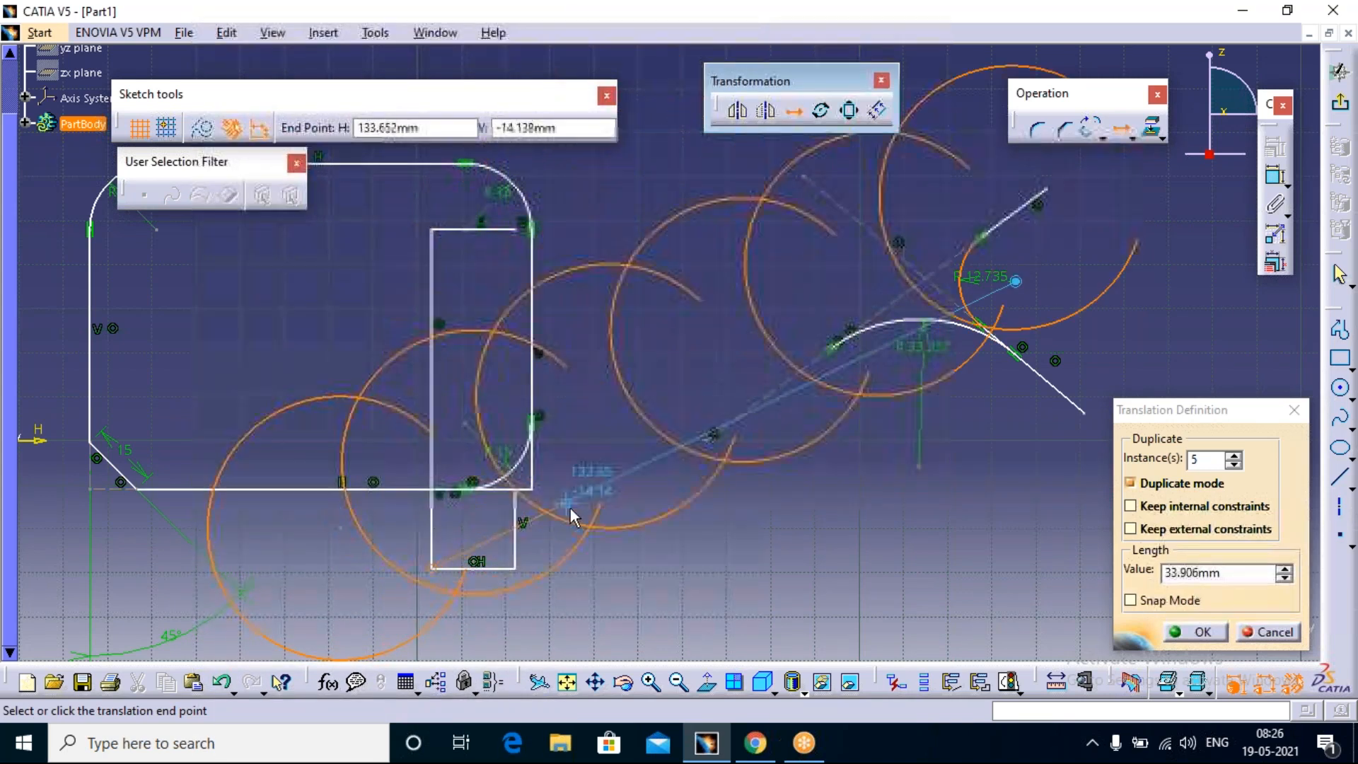
{"action": "left_click", "coordinate": [550, 529]}
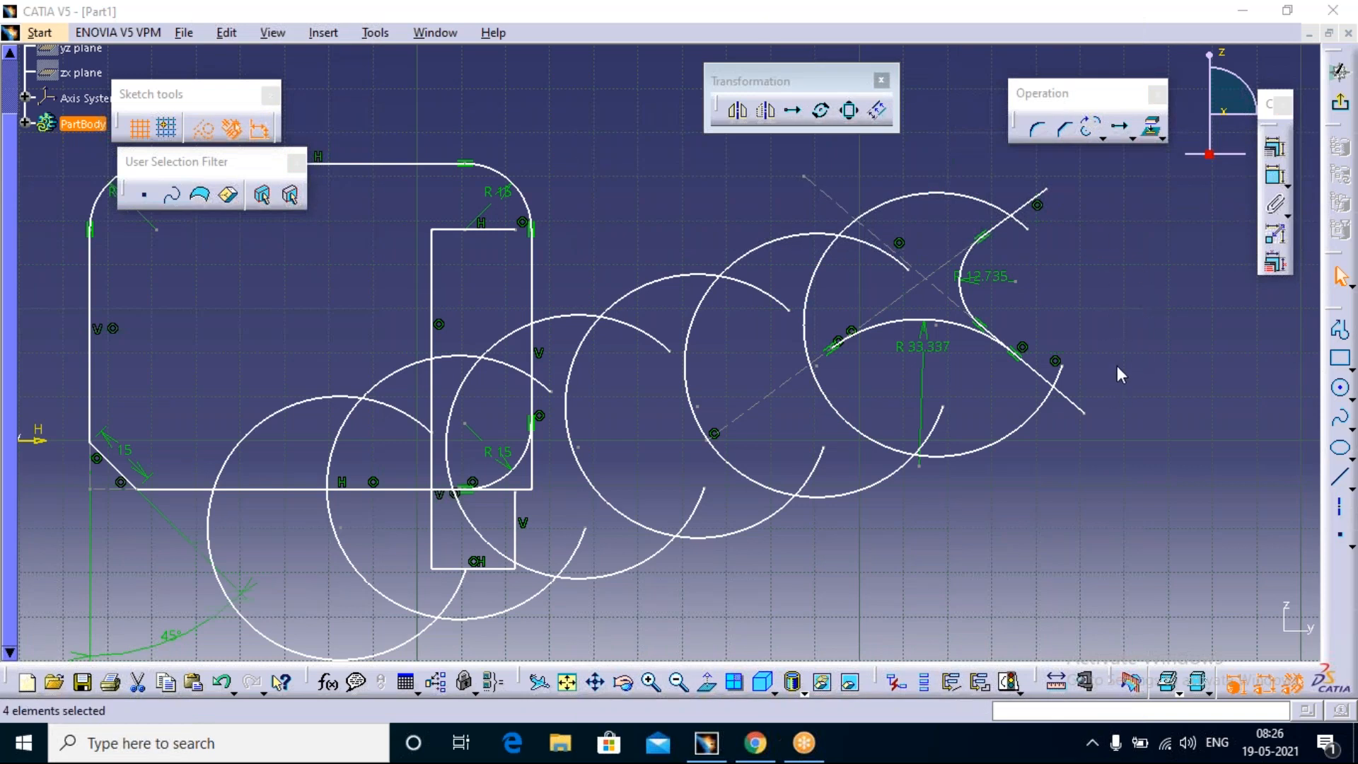
Step: Draw a small circle centred on the lower right end of the last translated arc
{"action": "left_click", "coordinate": [820, 112]}
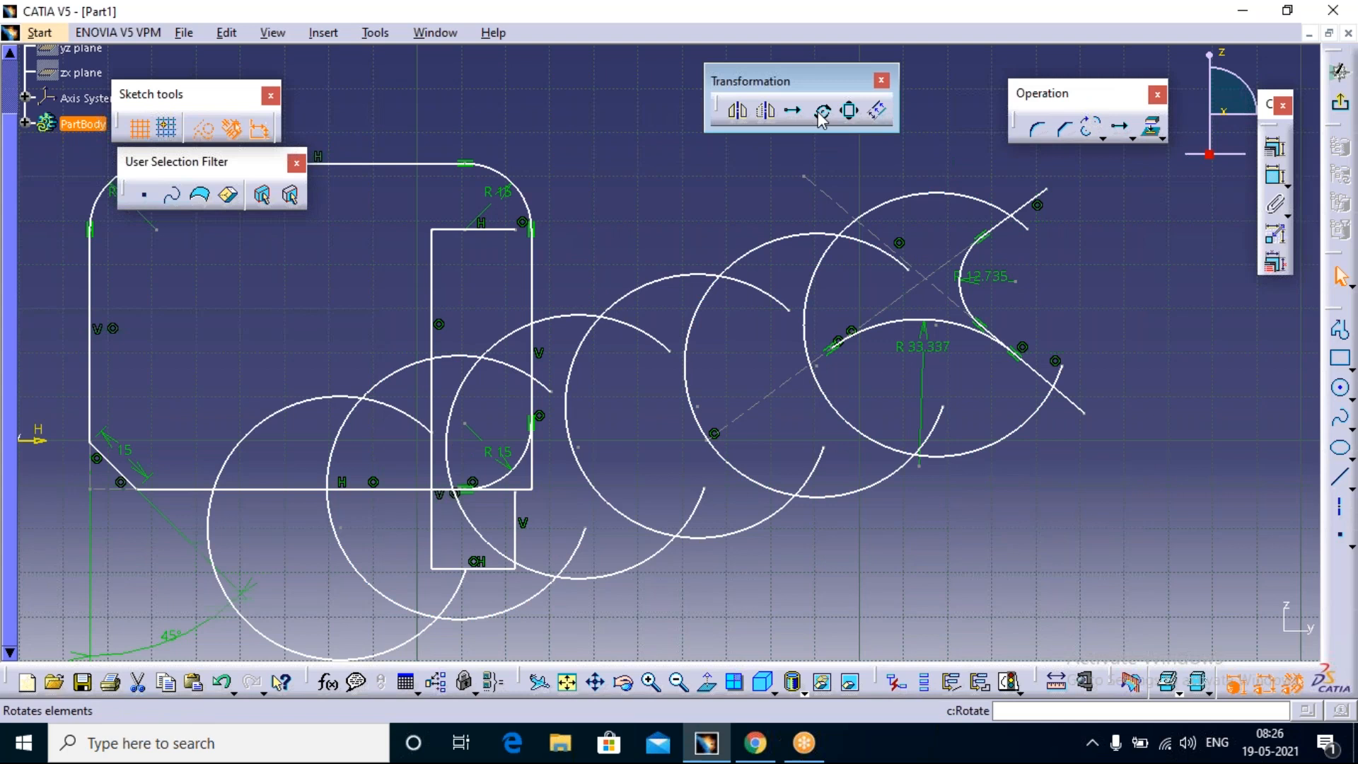
{"action": "left_click", "coordinate": [821, 111]}
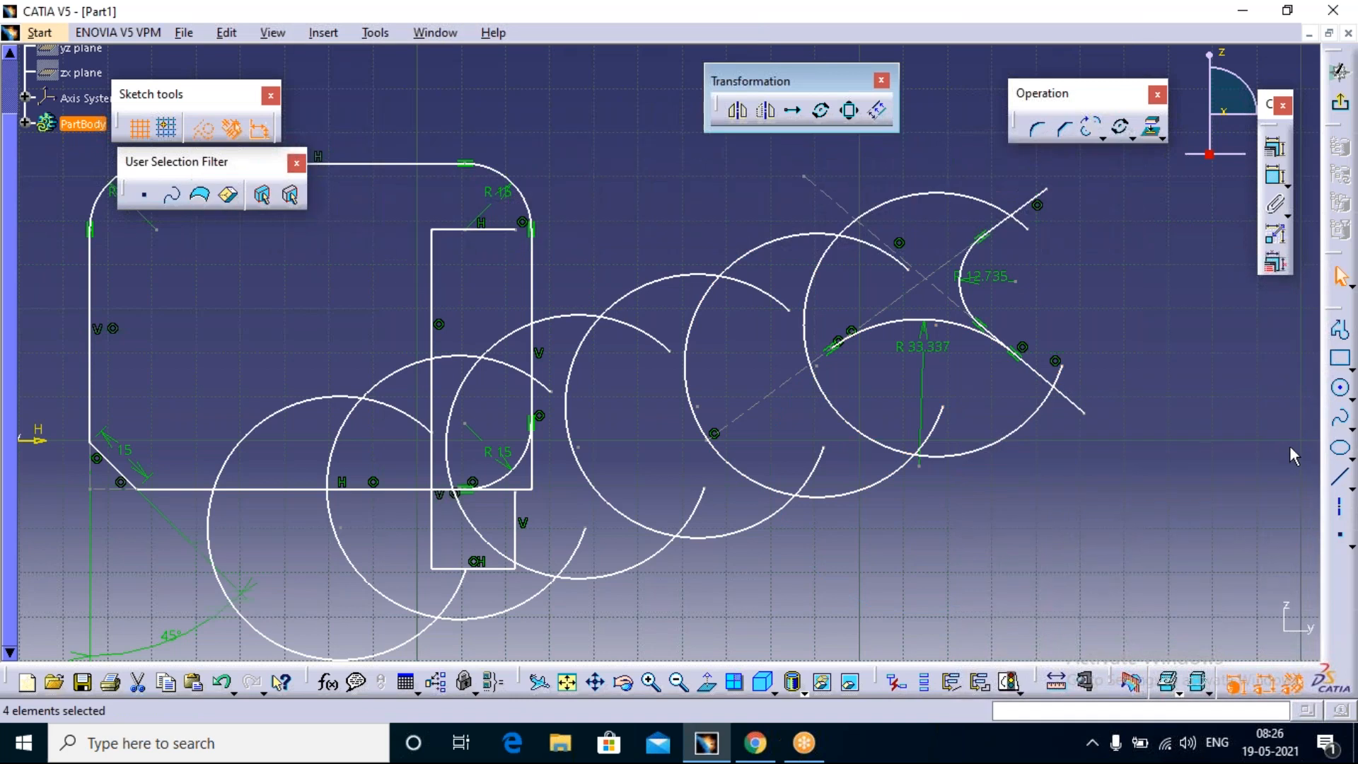
{"action": "left_click", "coordinate": [1341, 389]}
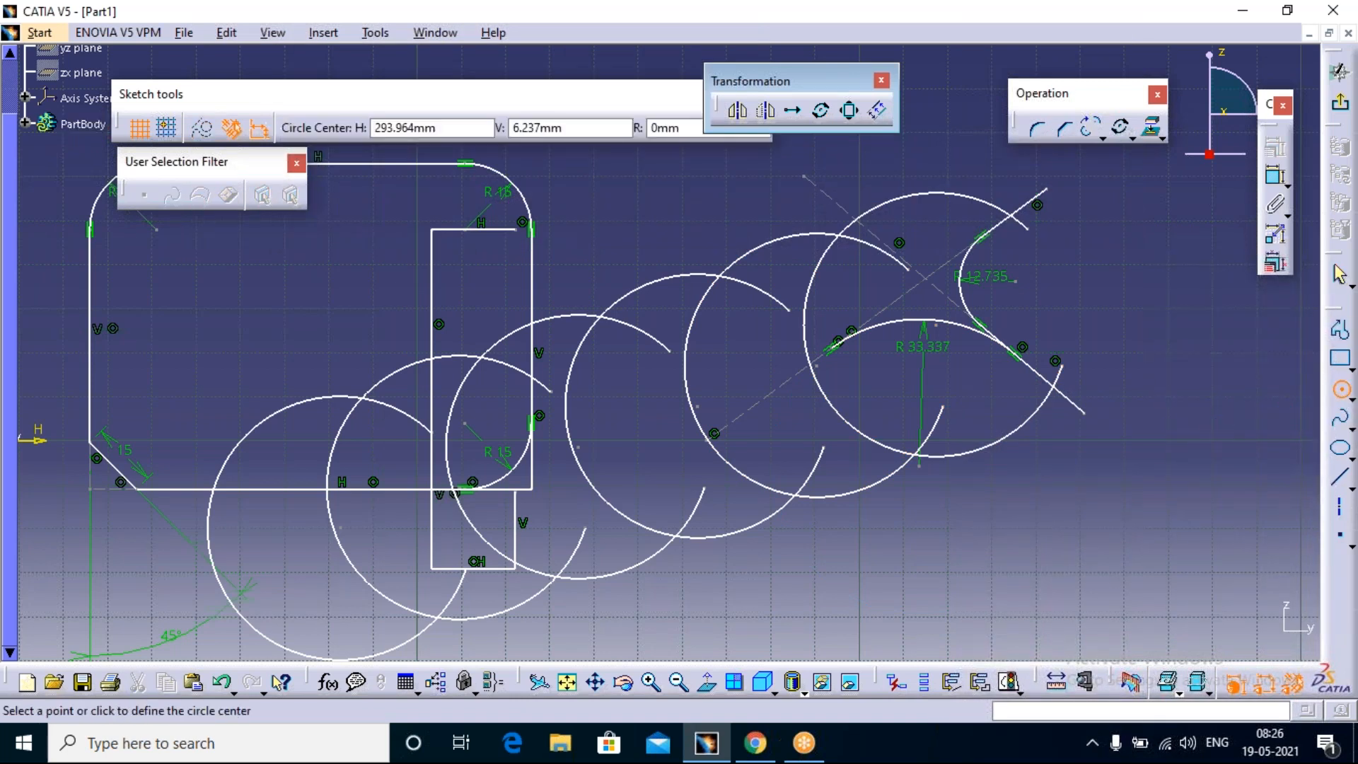
{"action": "left_click", "coordinate": [1055, 360]}
{"action": "left_click", "coordinate": [1072, 386]}
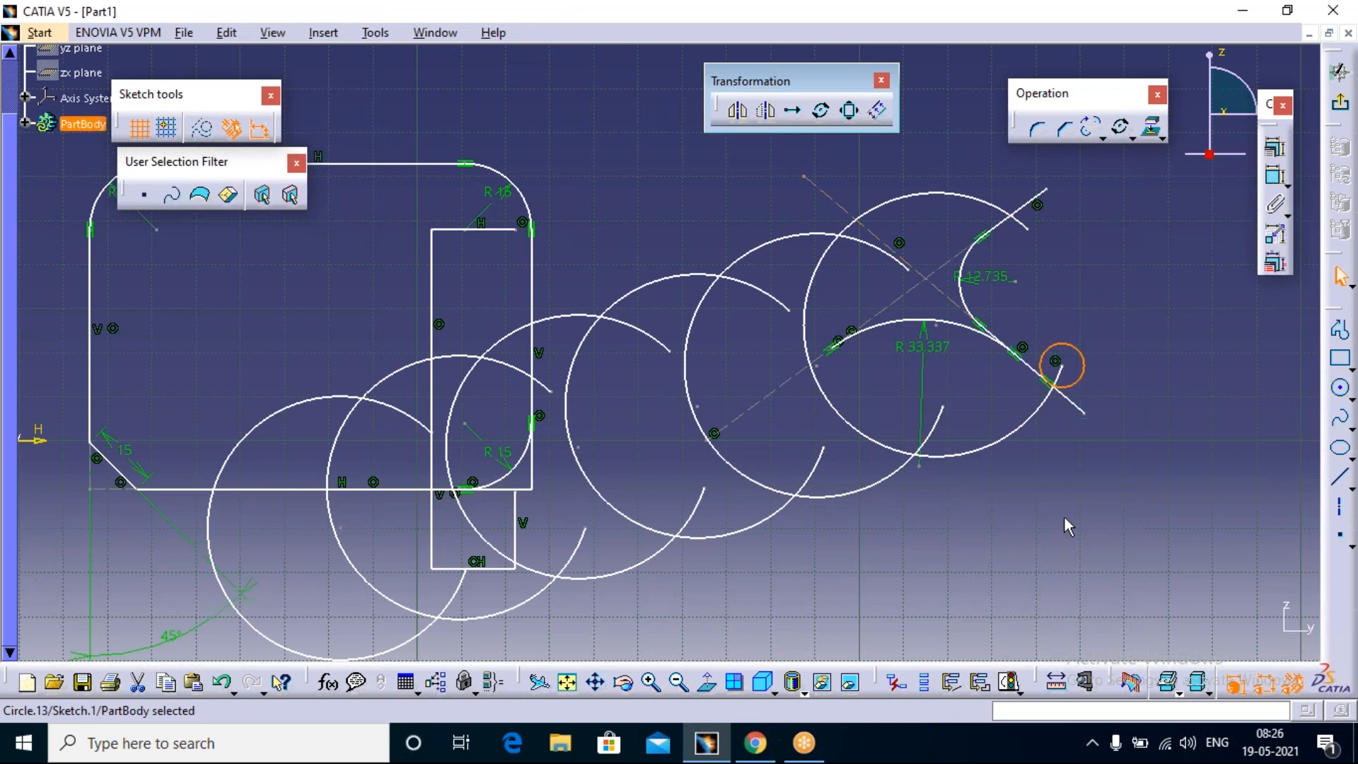
Step: Rotate the small circle in duplicate mode with 5 instances about the last translated arc's centre, at an angle of 325 degrees
{"action": "left_click", "coordinate": [1079, 361]}
{"action": "left_click", "coordinate": [825, 118]}
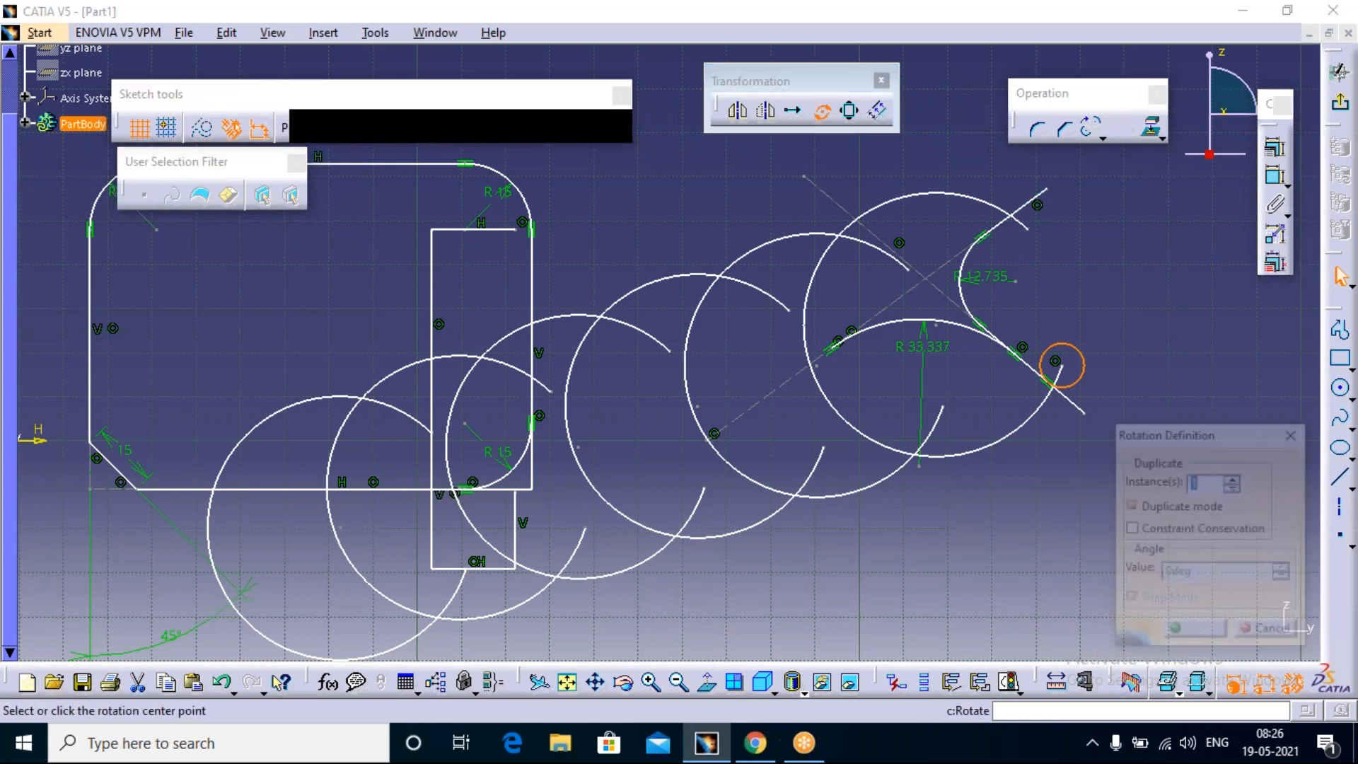
{"action": "left_click", "coordinate": [1233, 479]}
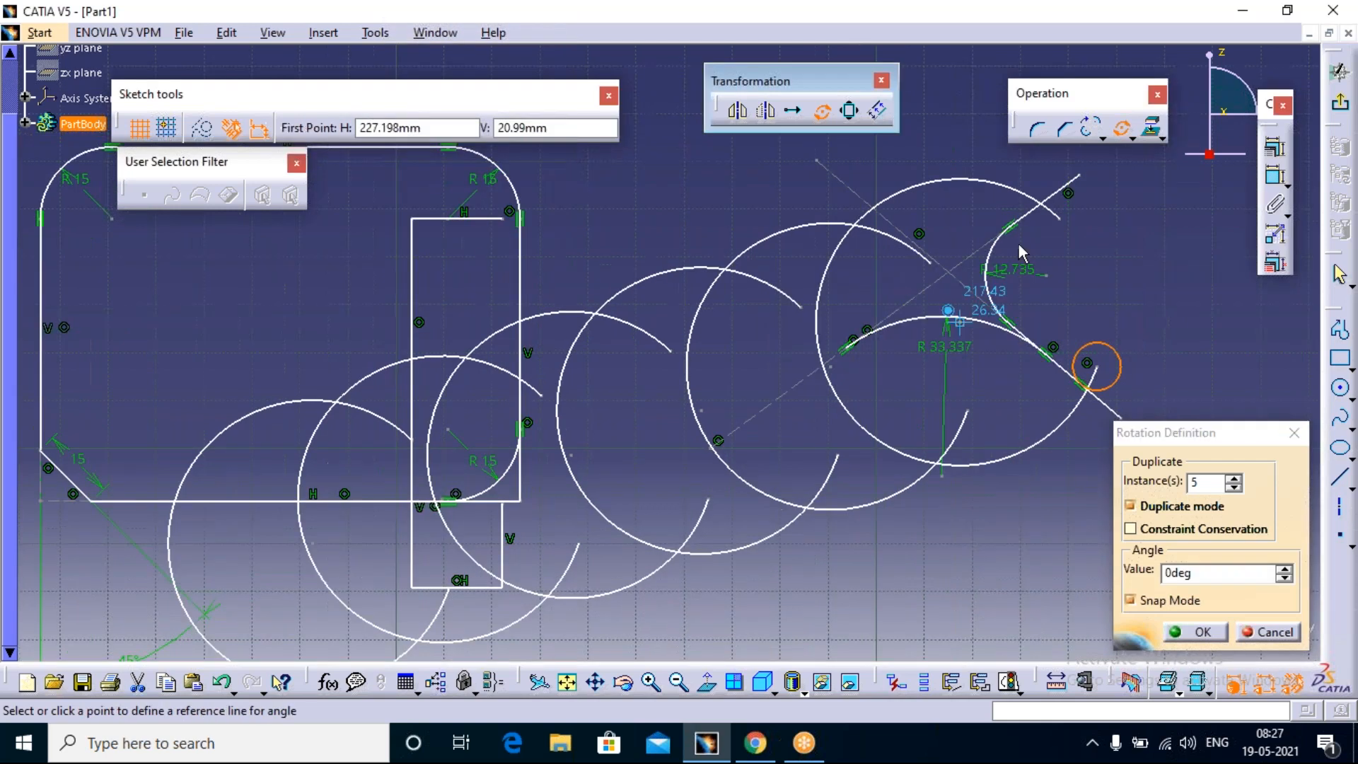
{"action": "left_click", "coordinate": [1097, 368]}
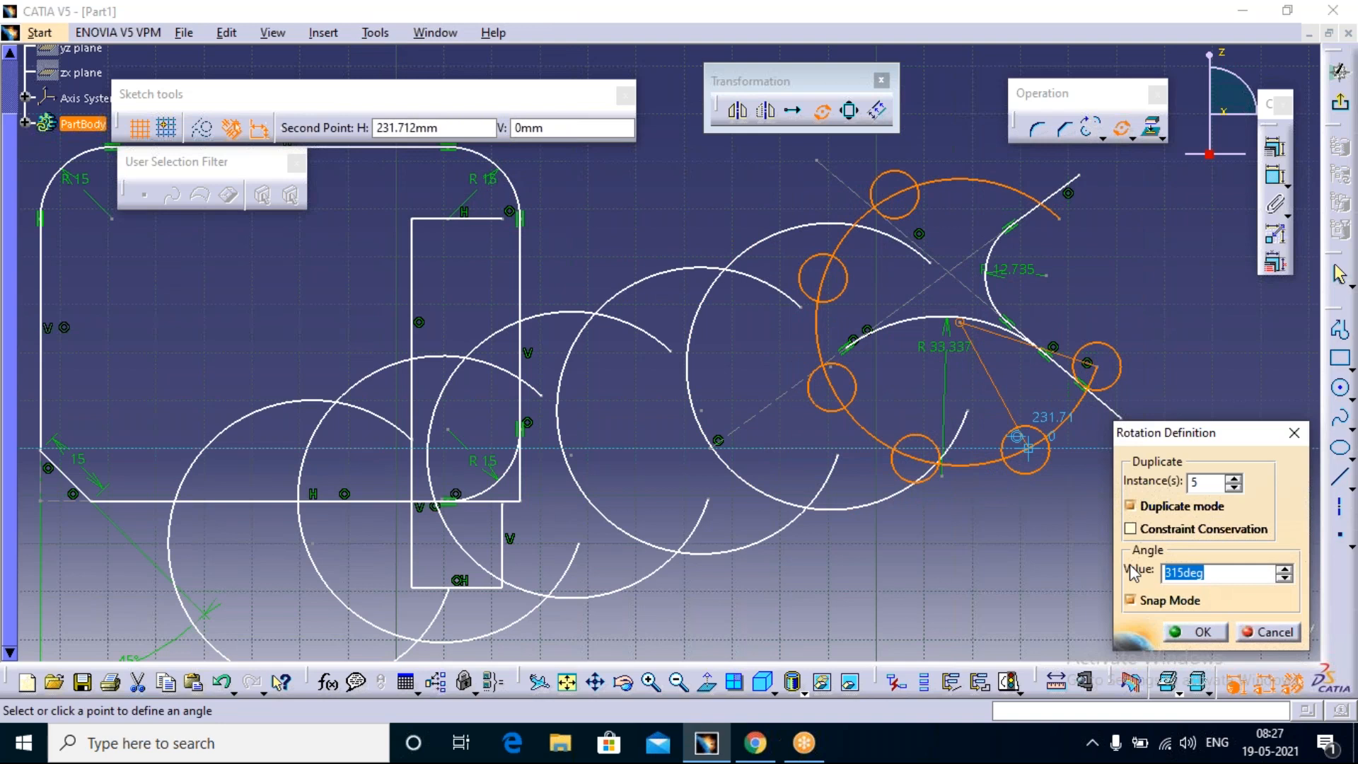
{"action": "type", "text": "3"}
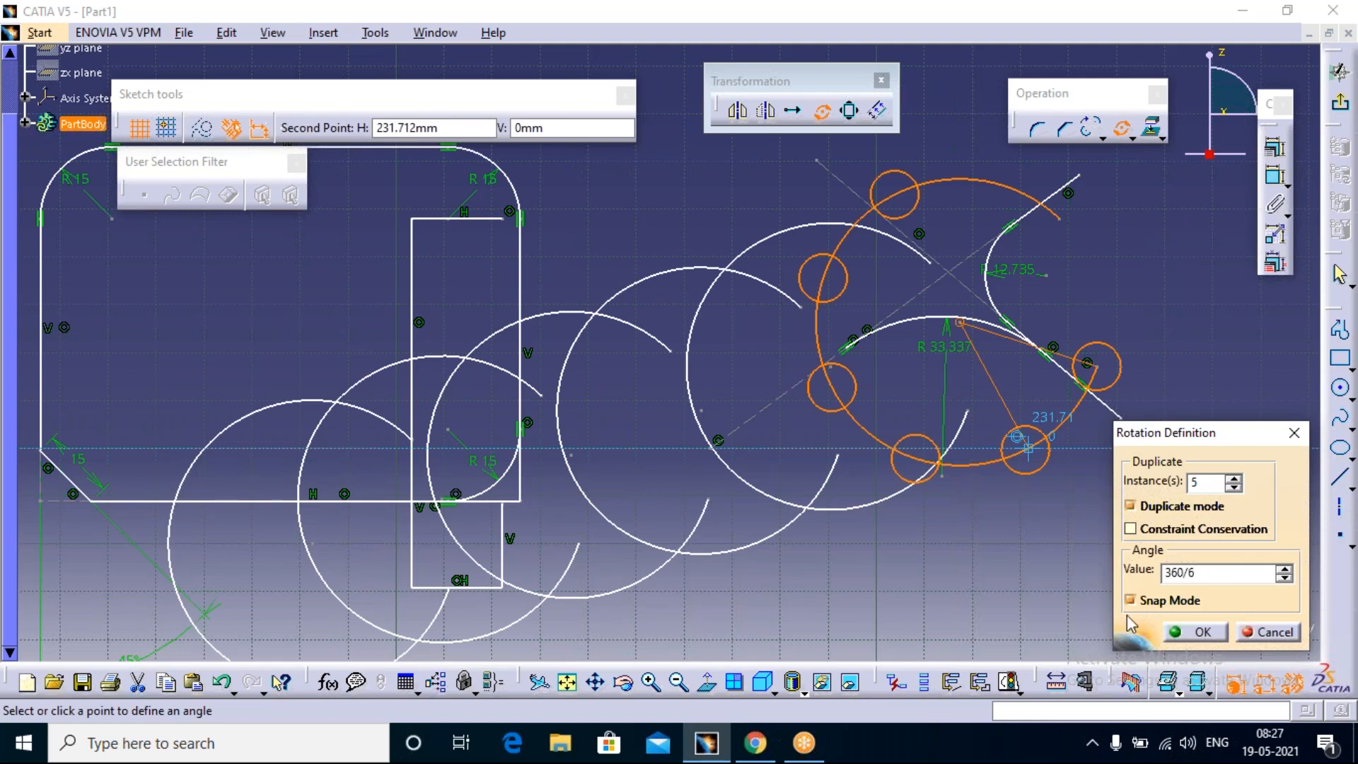
{"action": "left_click", "coordinate": [1210, 631]}
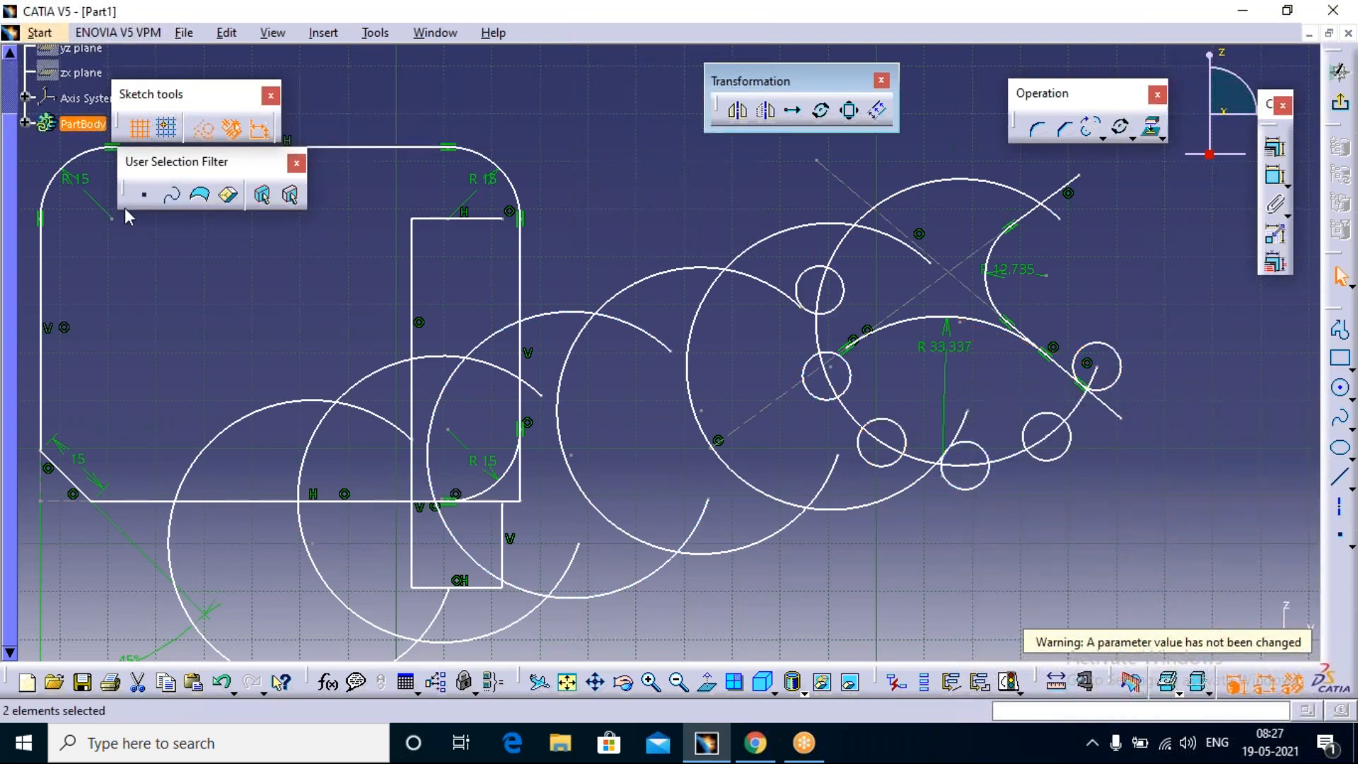
Step: Expand Sketch.1's constraints in the tree, move the Sketch tools and User Selection Filter toolbars clear of it, and review the constraint list
{"action": "left_click", "coordinate": [26, 123]}
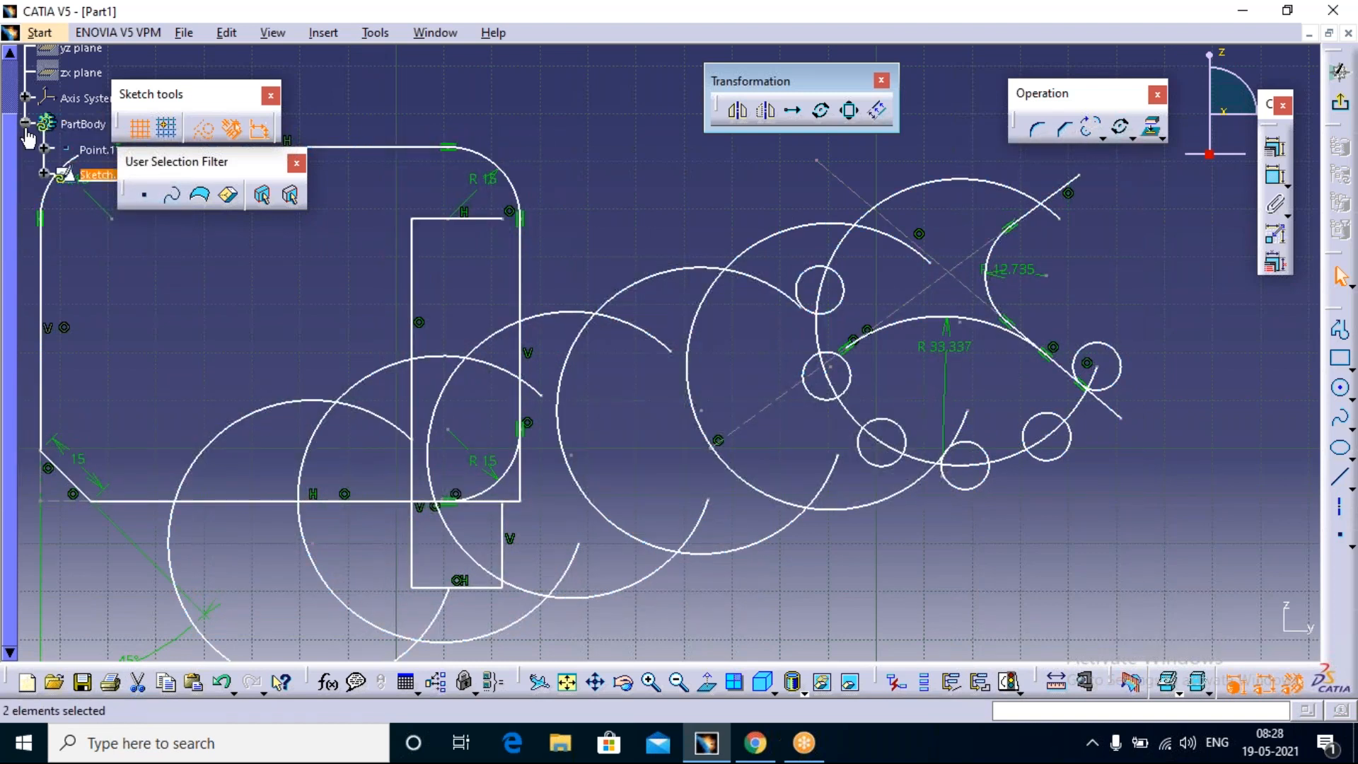
{"action": "left_click", "coordinate": [43, 173]}
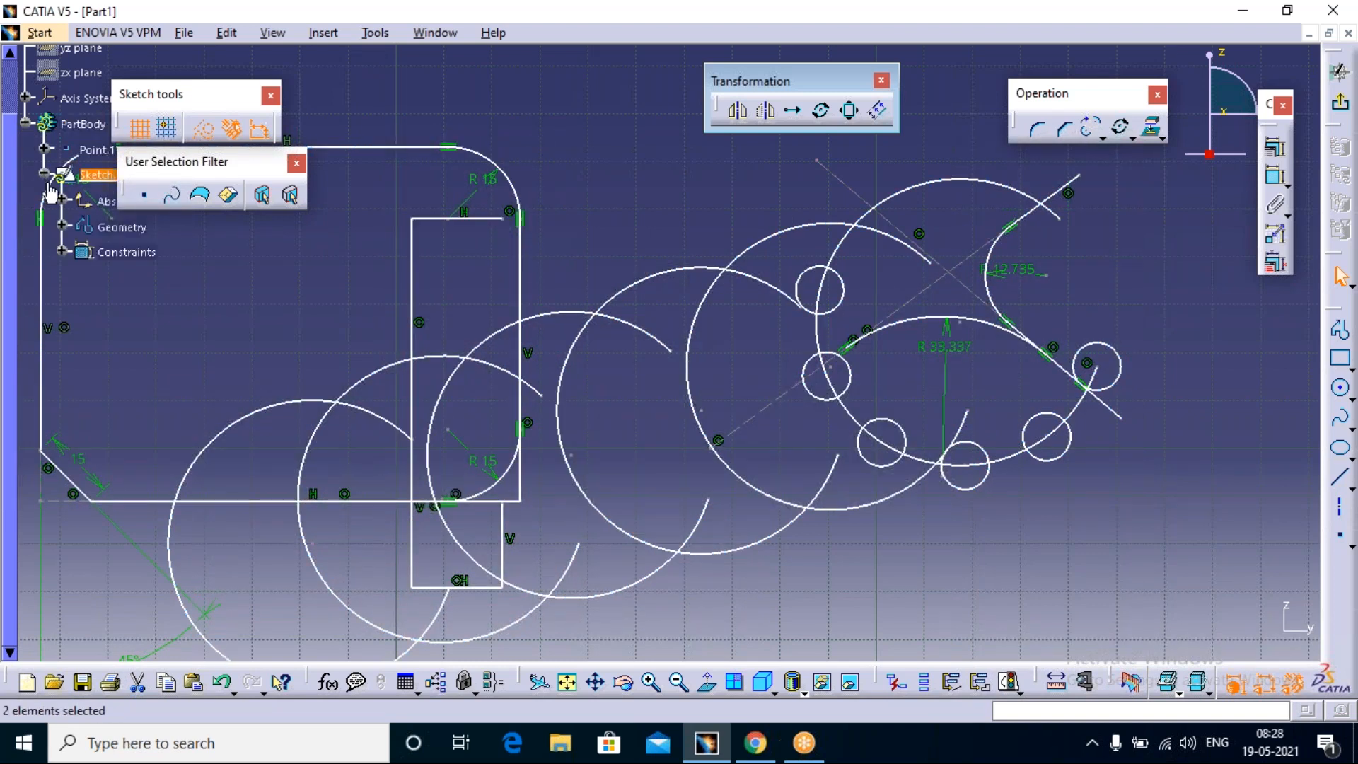
{"action": "left_click", "coordinate": [62, 252]}
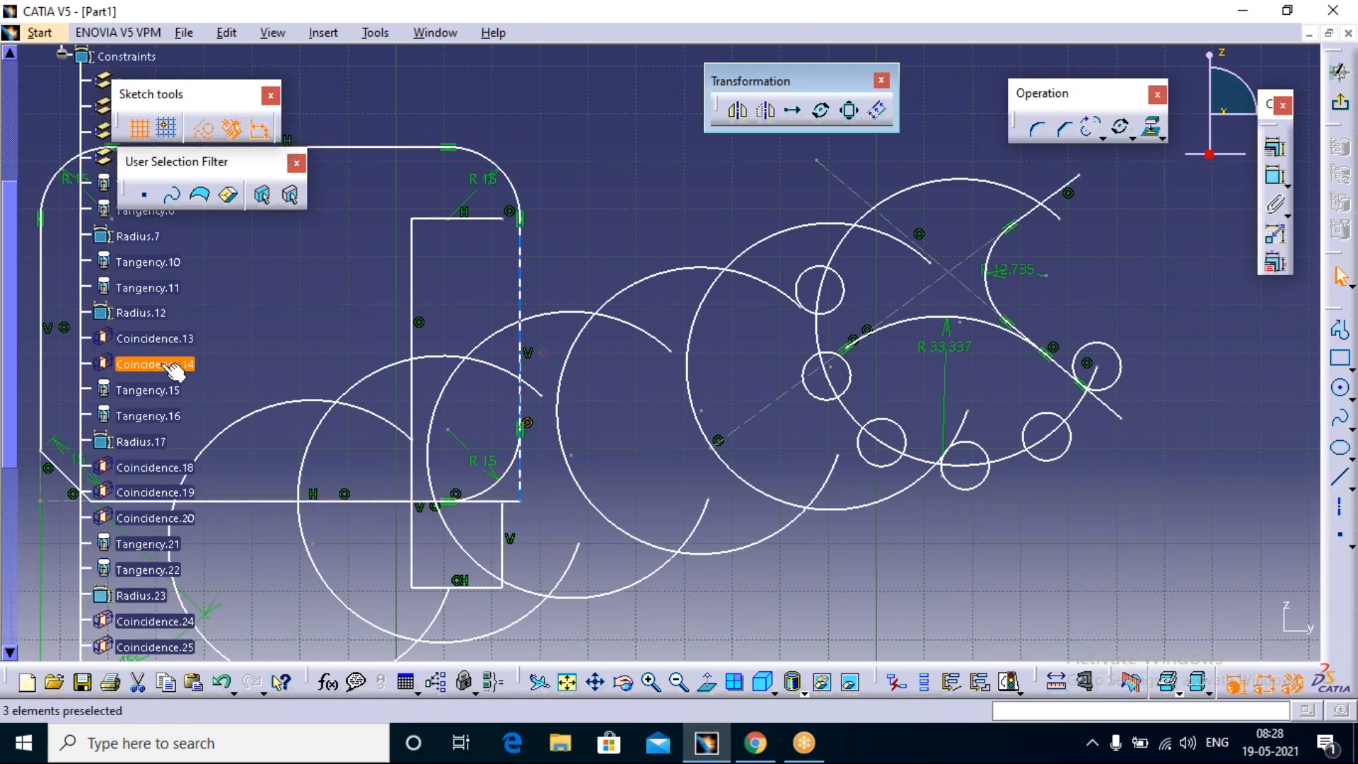
{"action": "left_click", "coordinate": [154, 364]}
{"action": "left_click_drag", "start_coordinate": [369, 113], "coordinate": [371, 102]}
{"action": "left_click_drag", "start_coordinate": [201, 154], "coordinate": [467, 180]}
{"action": "scroll", "coordinate": [160, 314], "scroll_direction": "down", "scroll_amount": 10}
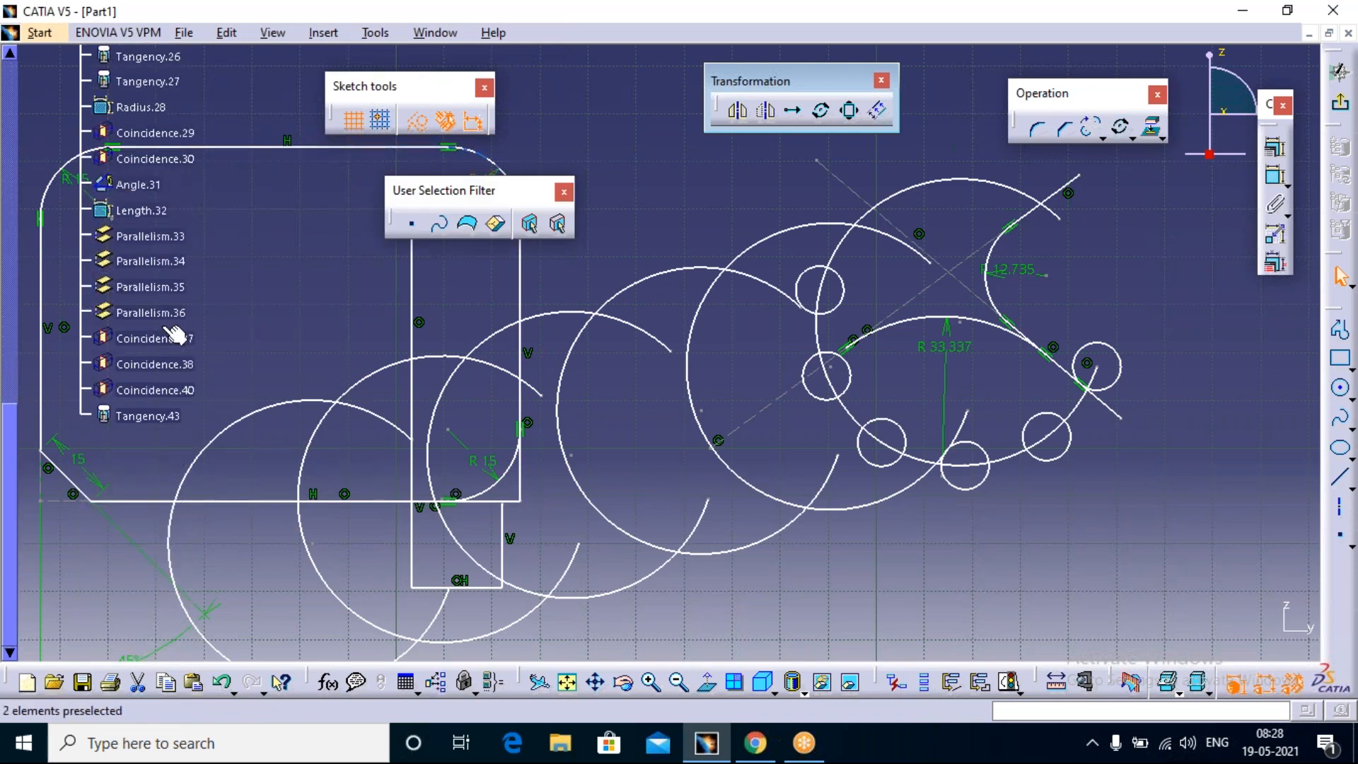
{"action": "scroll", "coordinate": [172, 345], "scroll_direction": "up", "scroll_amount": 7}
{"action": "scroll", "coordinate": [167, 350], "scroll_direction": "up", "scroll_amount": 7}
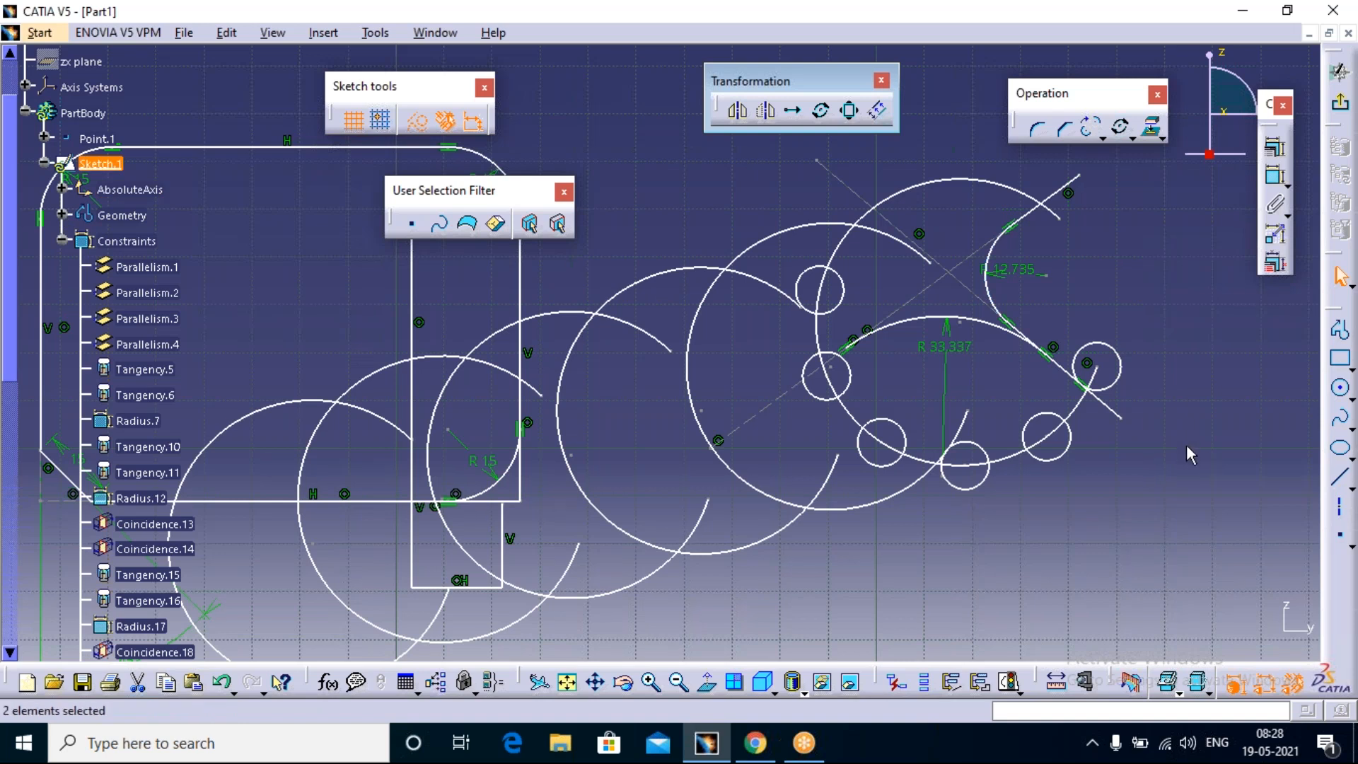
Step: Undo the rotated circle copies and set up the small circle's rotation again about the last translated arc's centre with 5 instances
{"action": "key", "text": "ctrl+z"}
{"action": "left_click", "coordinate": [1244, 345]}
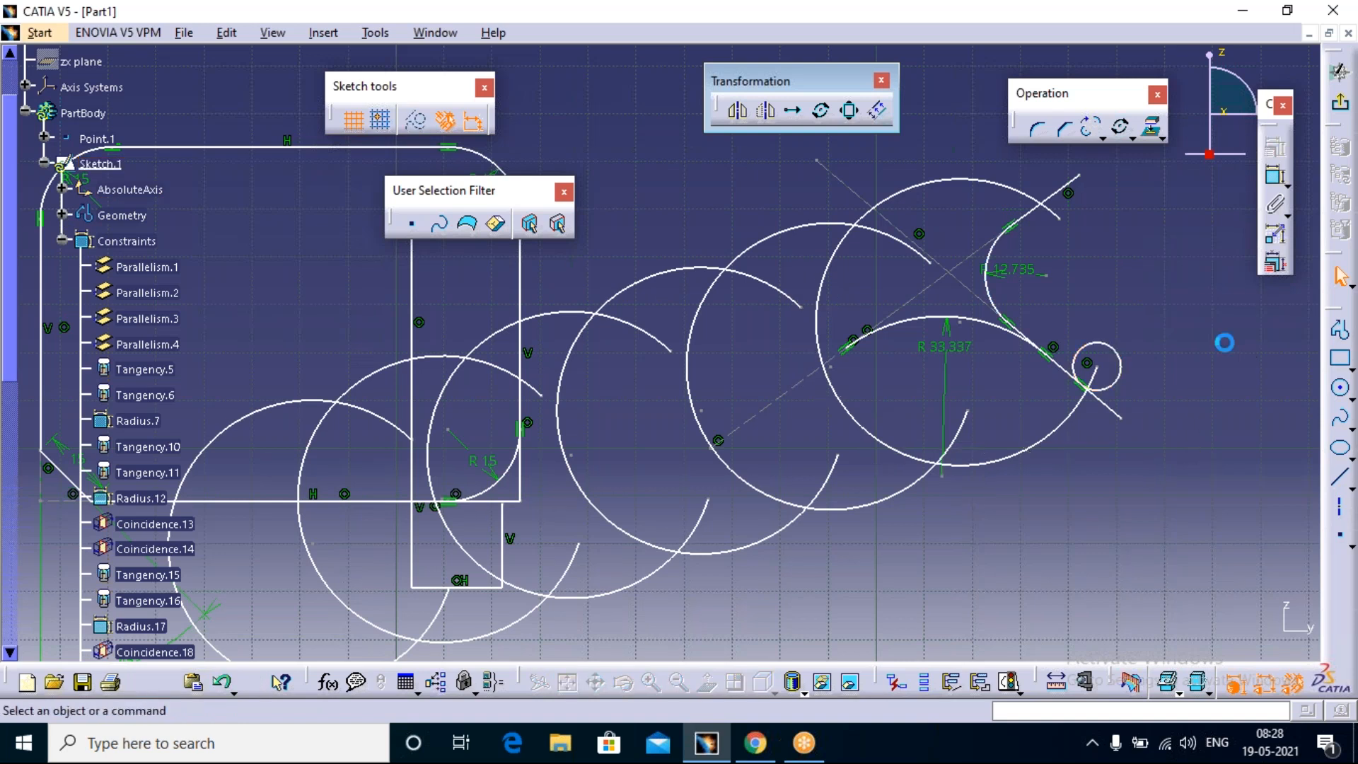
{"action": "left_click", "coordinate": [1120, 128]}
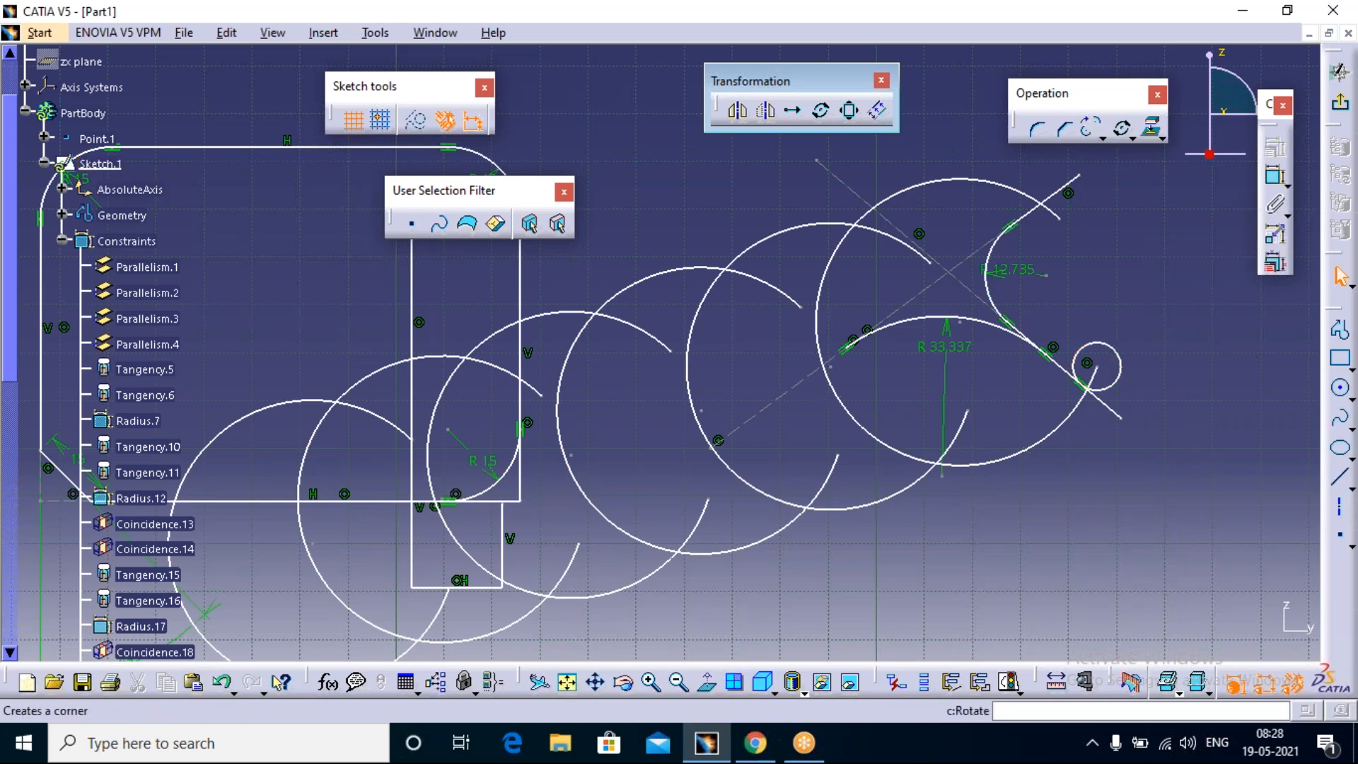
{"action": "left_click", "coordinate": [1076, 354]}
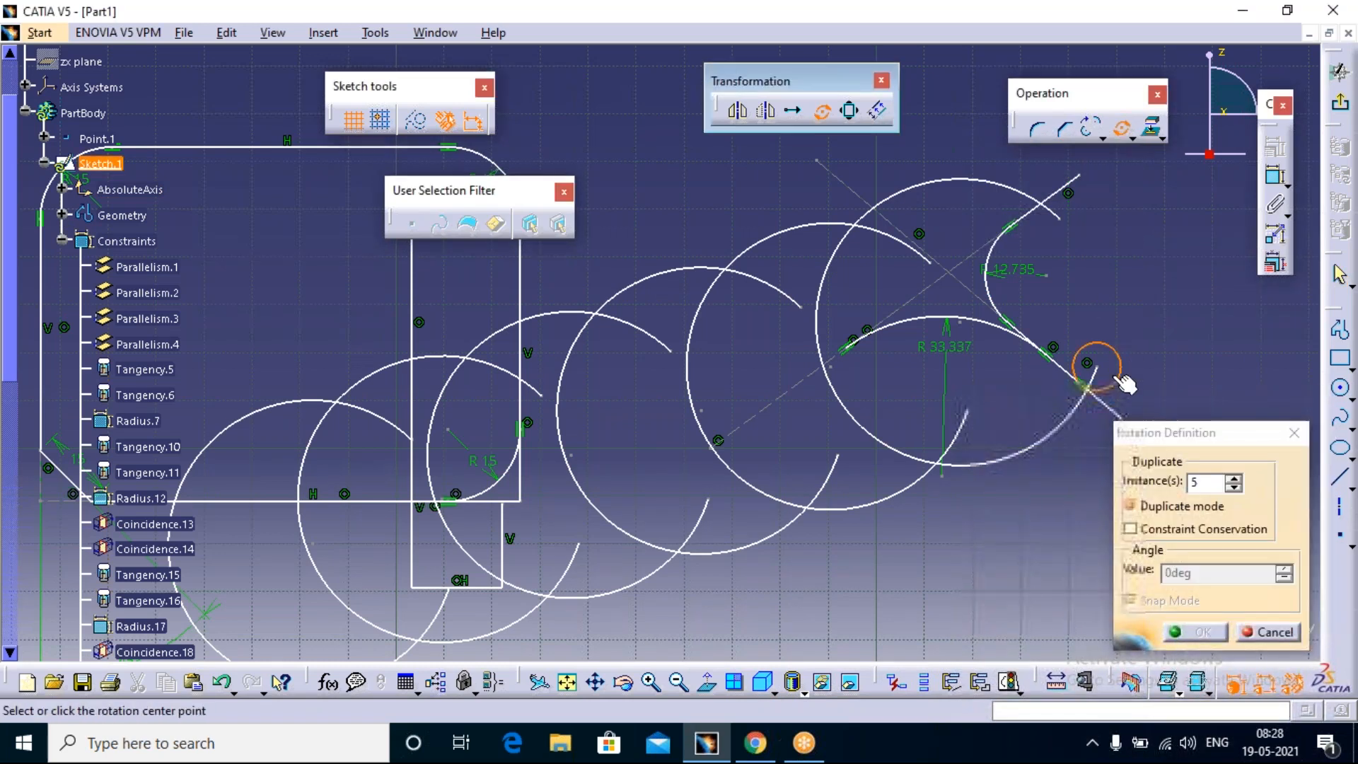
{"action": "left_click", "coordinate": [963, 322]}
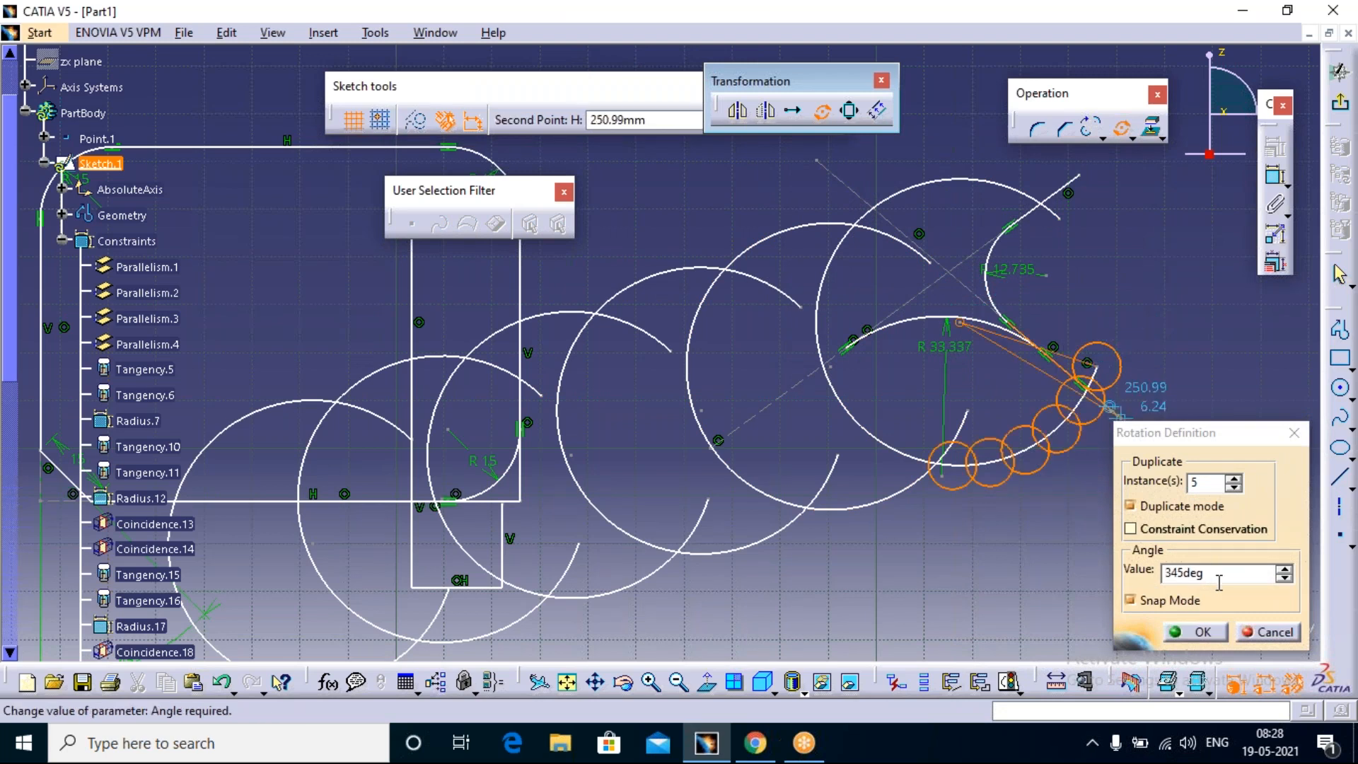
Step: Try an angle of 360/6 for the small circle's 5 rotated instances with Snap Mode on, and undo the copies
{"action": "left_click_drag", "start_coordinate": [1224, 575], "coordinate": [1132, 570]}
{"action": "type", "text": "3"}
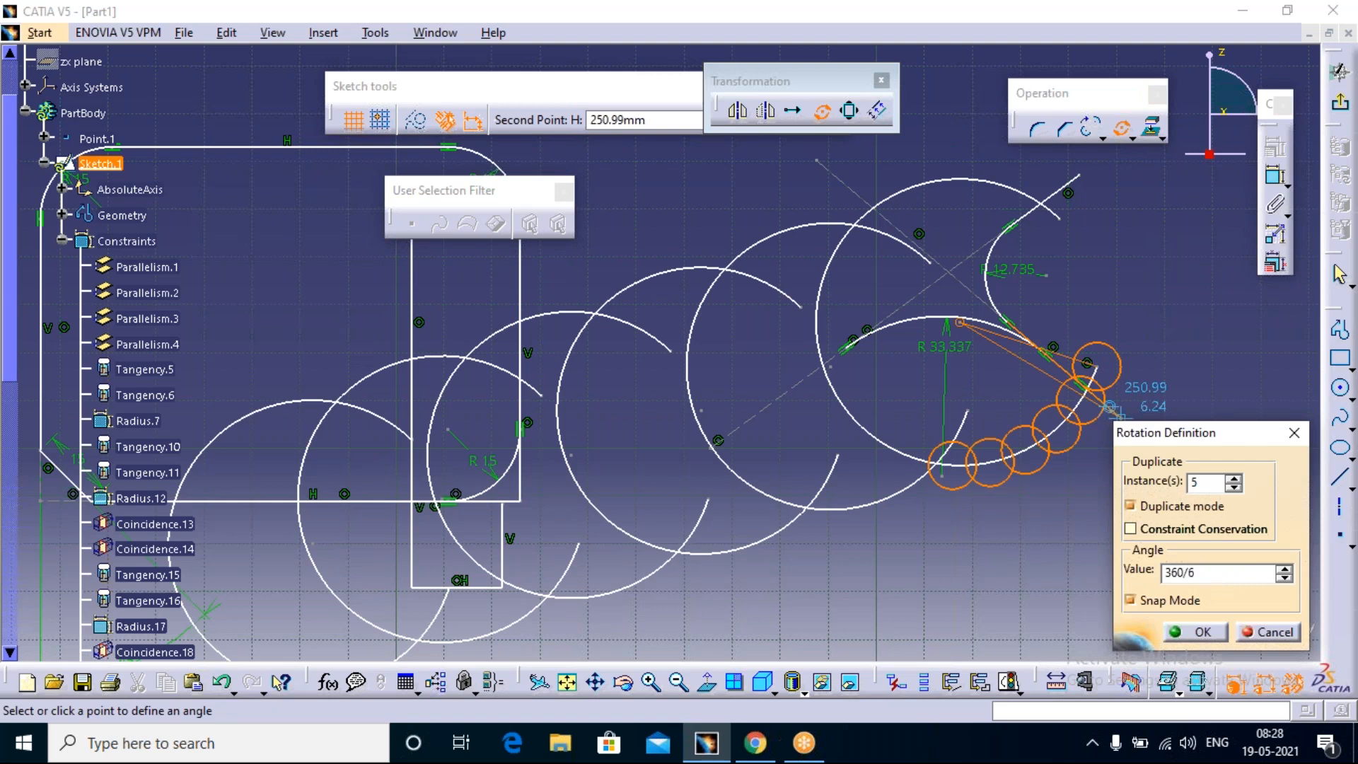
{"action": "type", "text": "60/6"}
{"action": "key", "text": "Return"}
{"action": "left_click", "coordinate": [1222, 576]}
{"action": "left_click_drag", "start_coordinate": [1222, 576], "coordinate": [1126, 571]}
{"action": "type", "text": "33"}
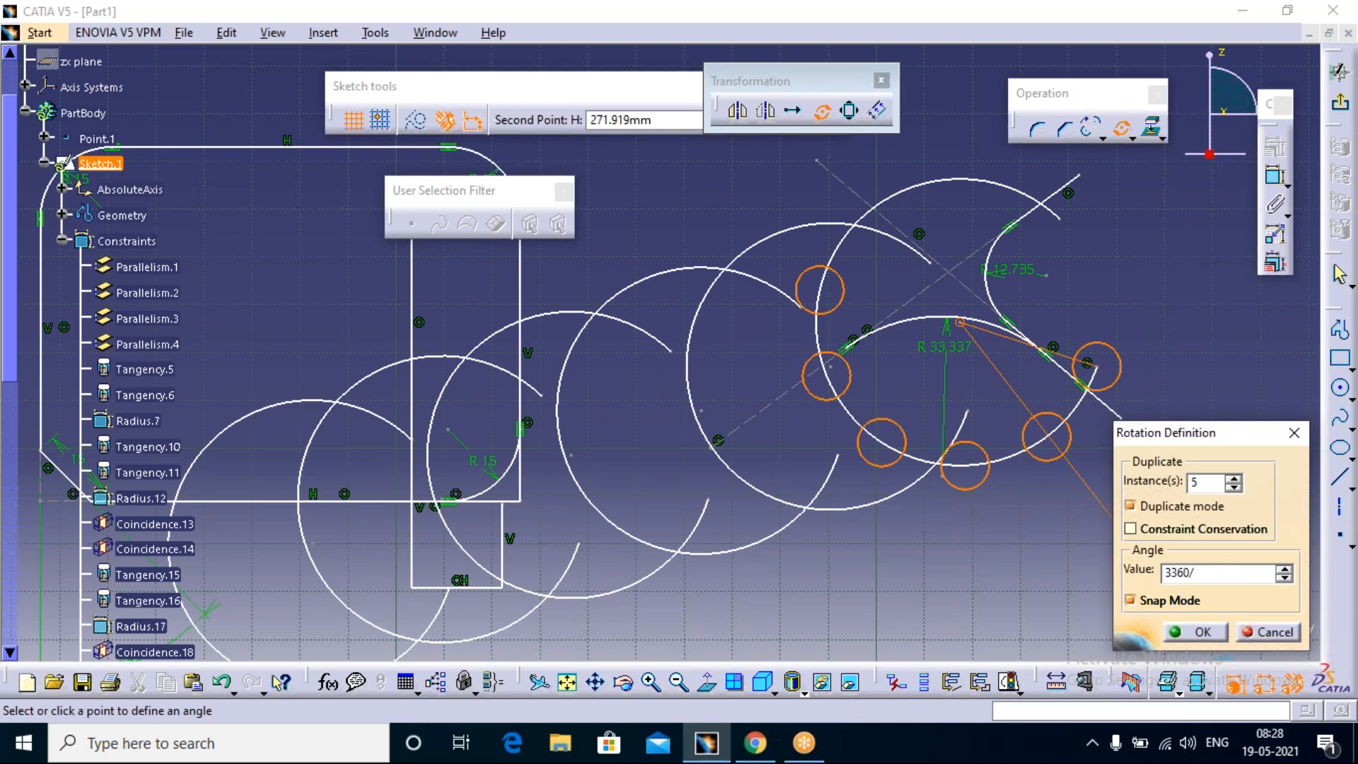
{"action": "left_click", "coordinate": [1195, 632]}
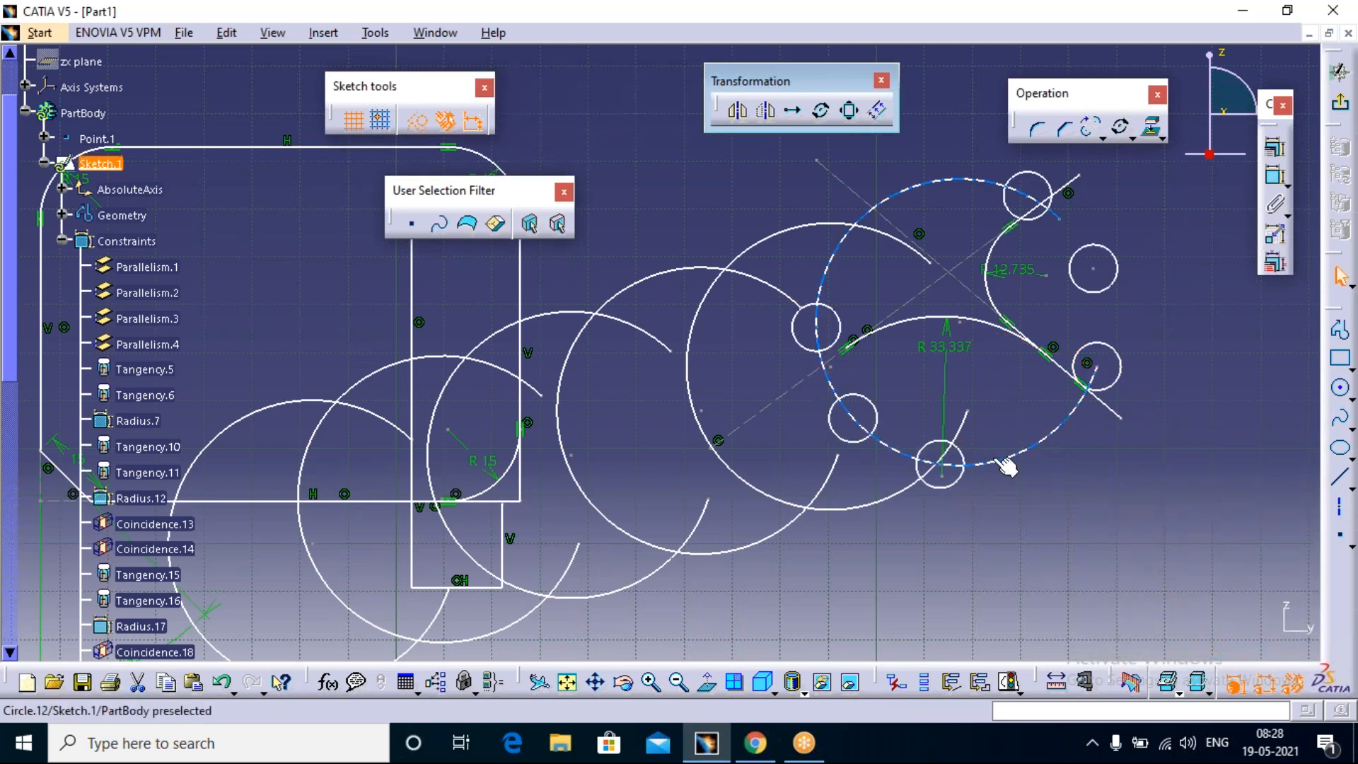
{"action": "key", "text": "ctrl+z"}
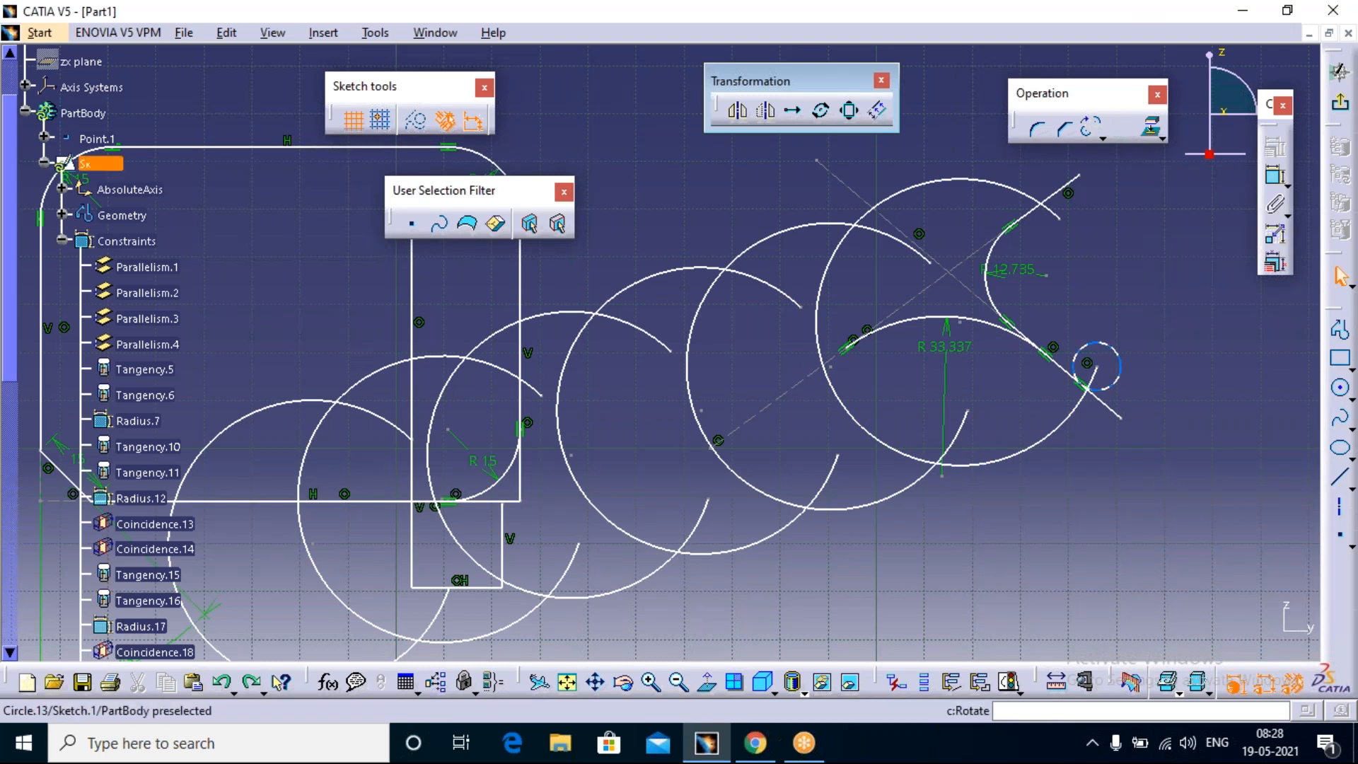
Step: Rotate the small circle about the last translated arc's centre with 5 duplicate instances, Snap Mode off and an angle of 360/6
{"action": "left_click", "coordinate": [828, 115]}
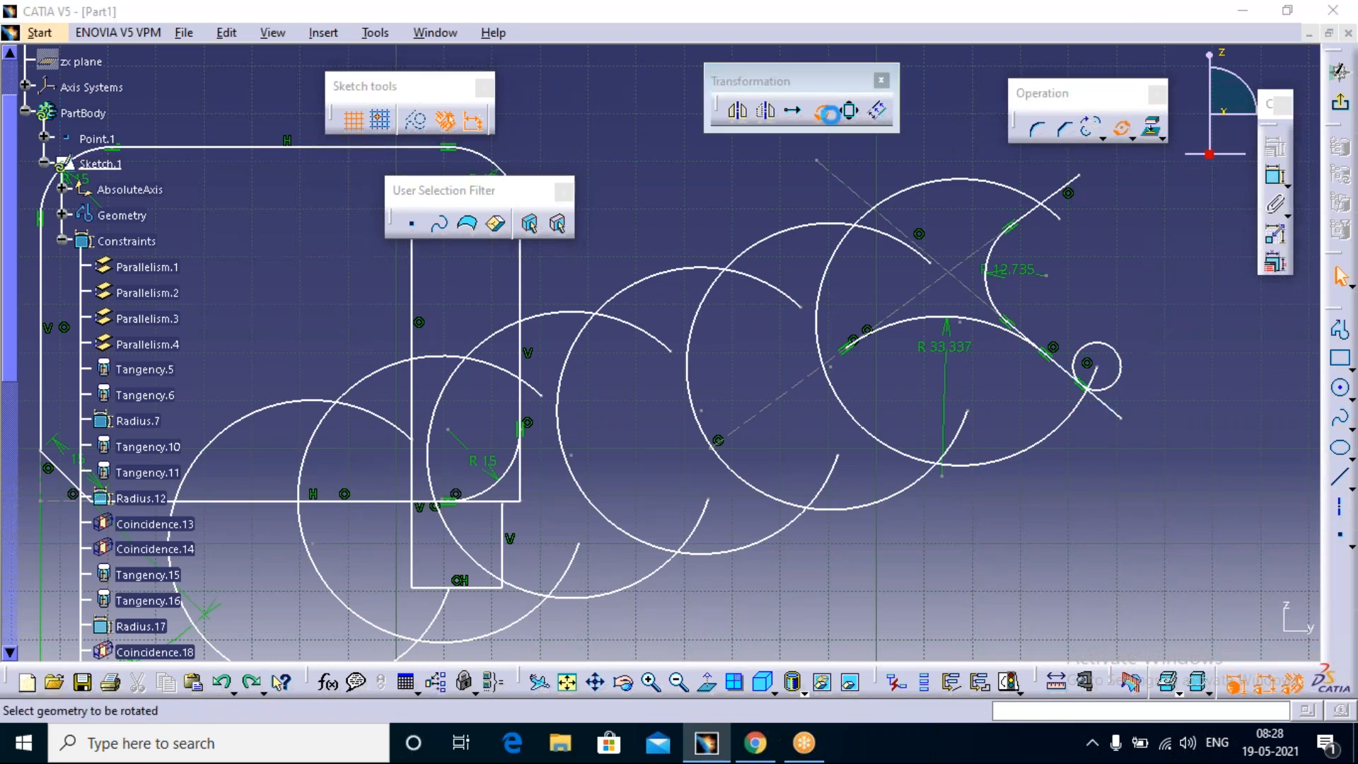
{"action": "left_click", "coordinate": [1118, 368]}
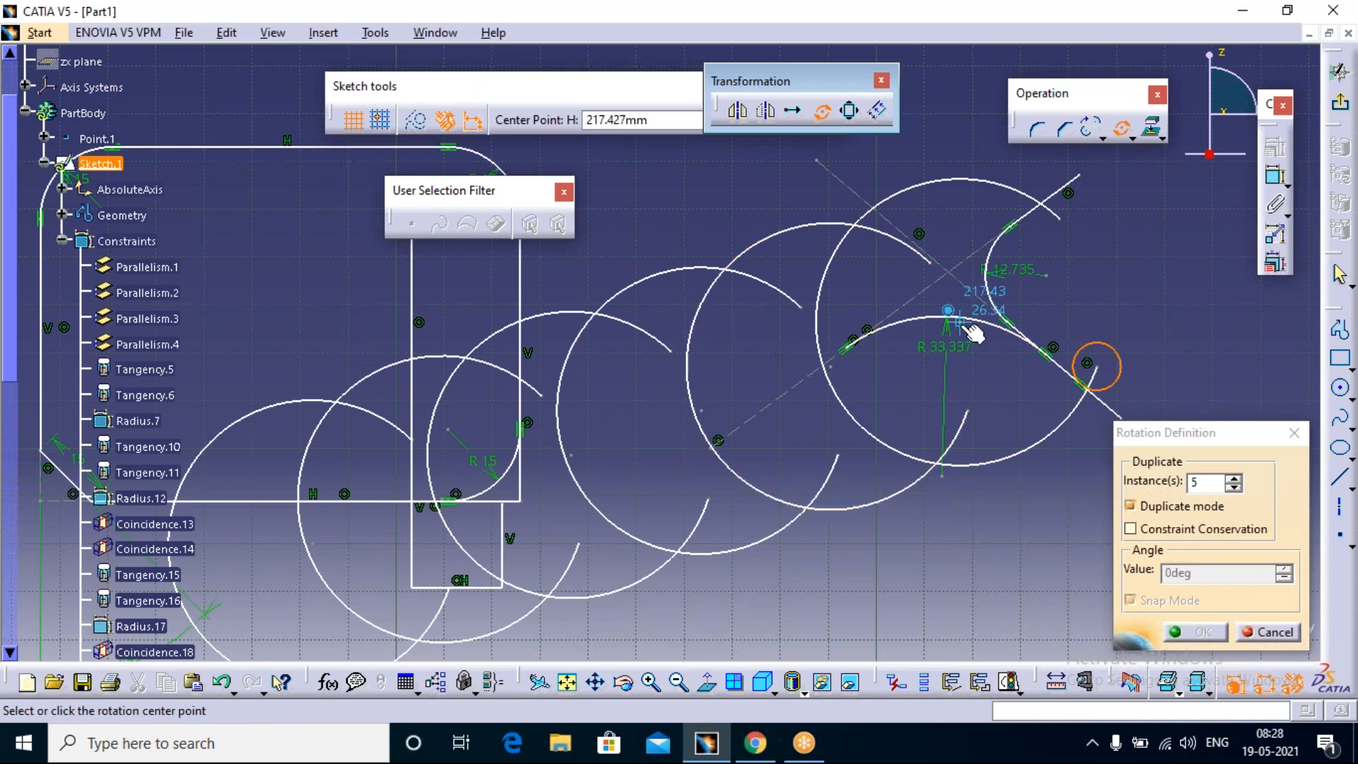
{"action": "left_click", "coordinate": [959, 321]}
{"action": "left_click", "coordinate": [1105, 370]}
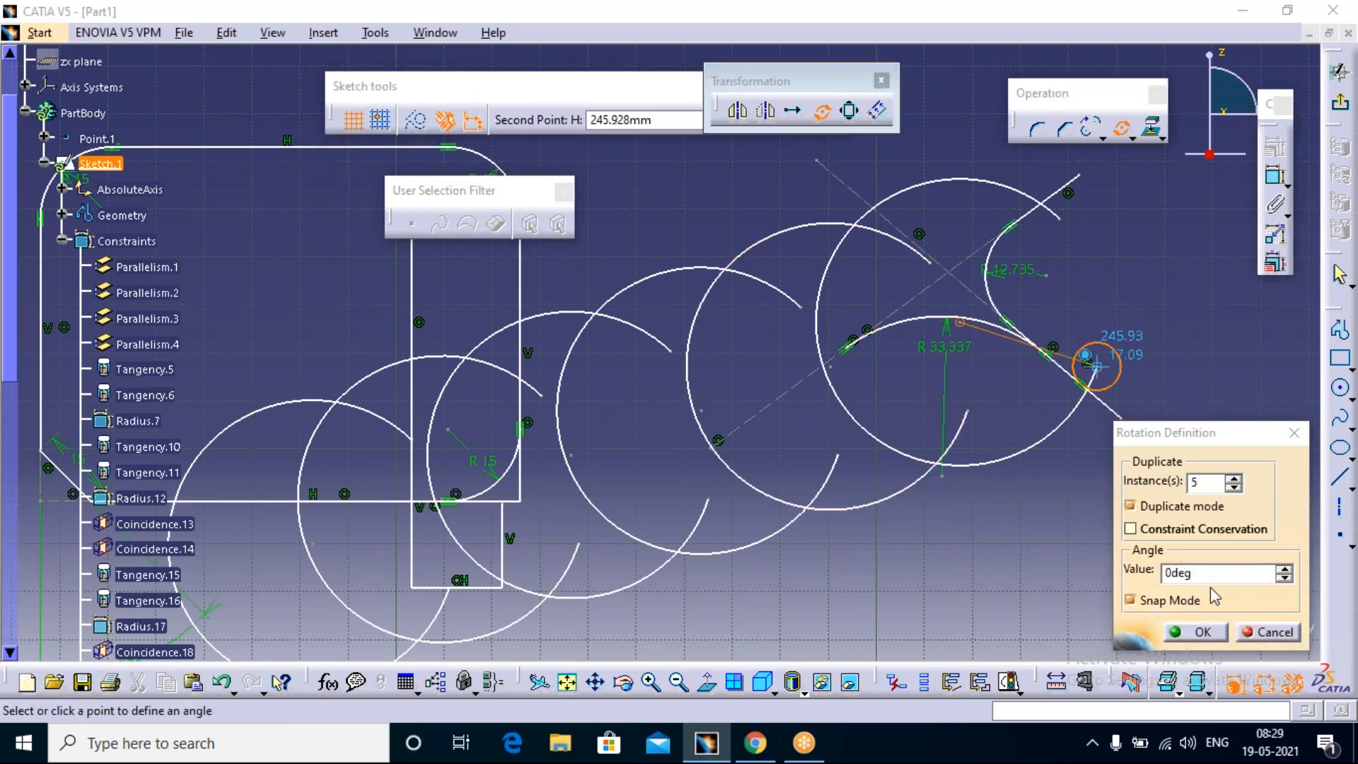
{"action": "left_click_drag", "start_coordinate": [1202, 575], "coordinate": [1140, 577]}
{"action": "left_click", "coordinate": [1132, 600]}
{"action": "type", "text": "360/6"}
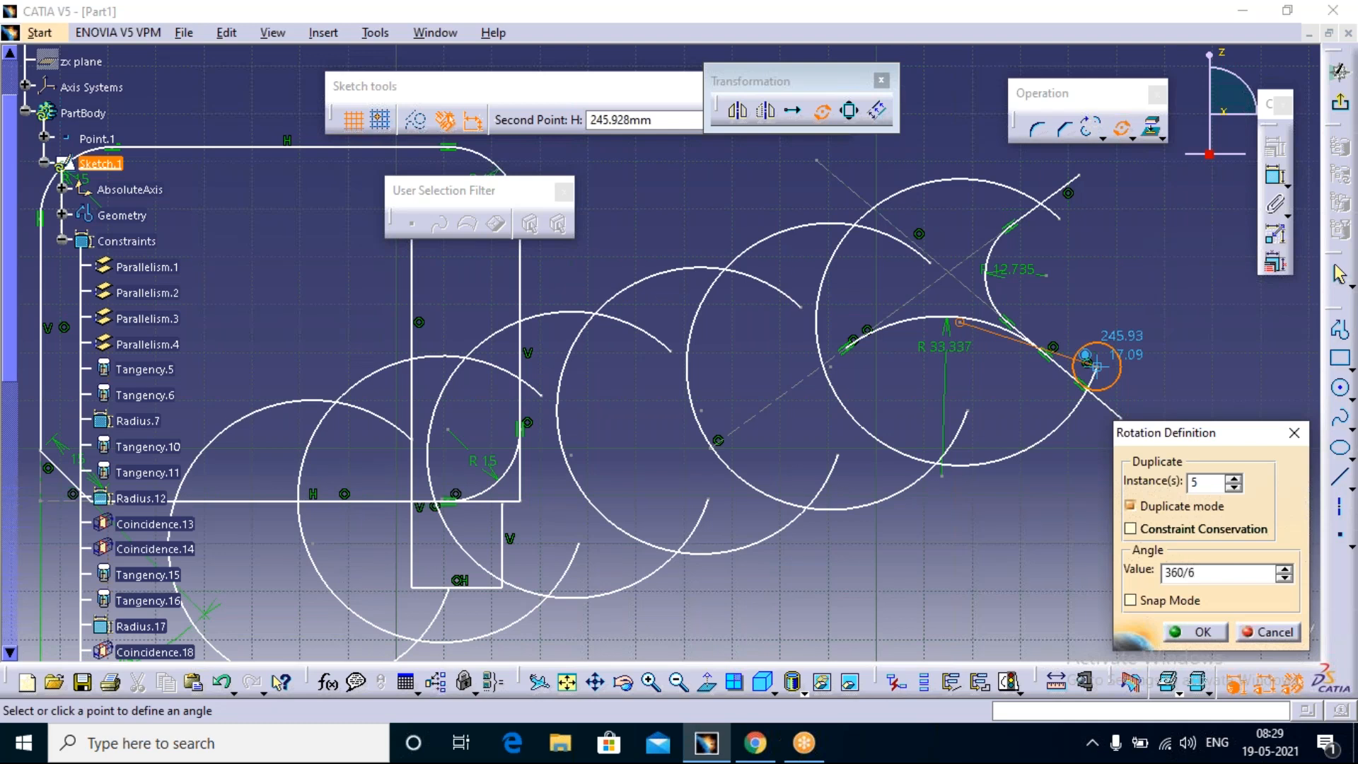
{"action": "key", "text": "Return"}
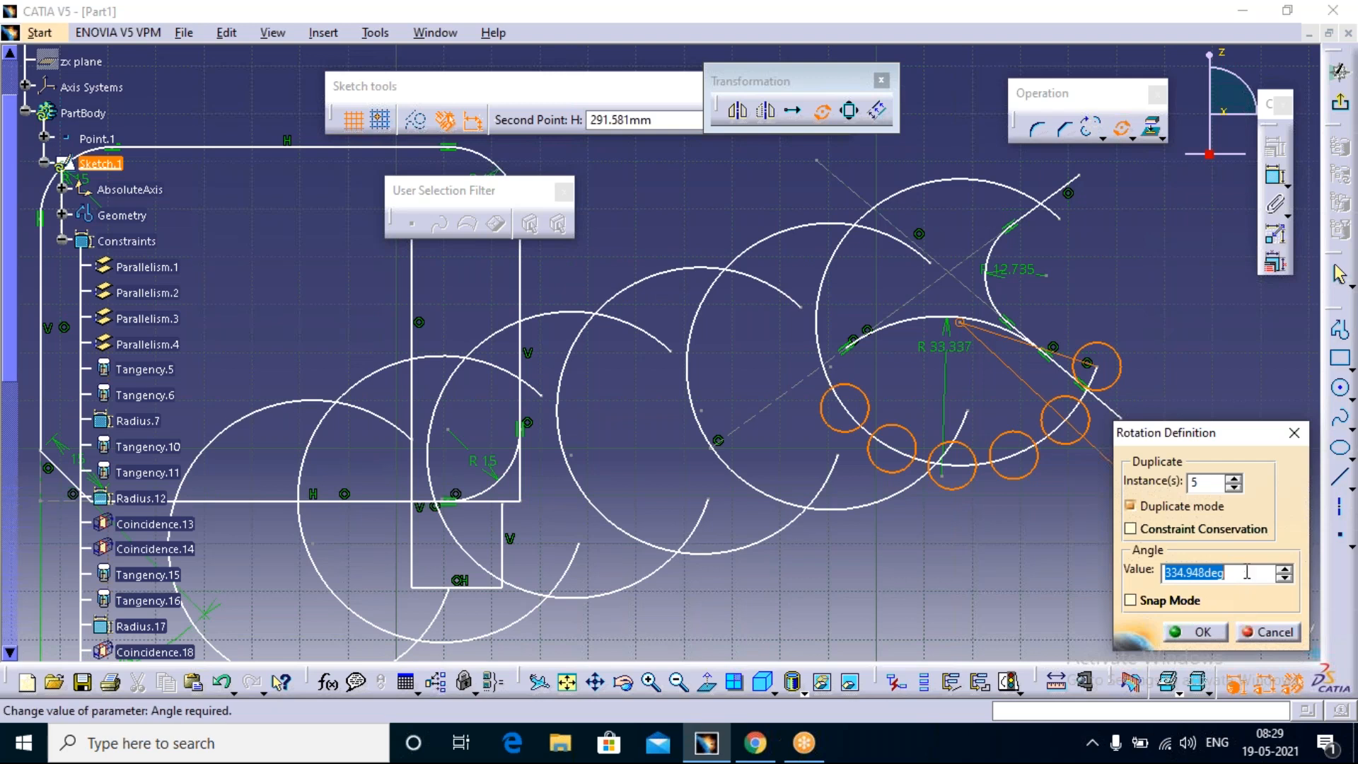
{"action": "left_click_drag", "start_coordinate": [1239, 571], "coordinate": [1181, 574]}
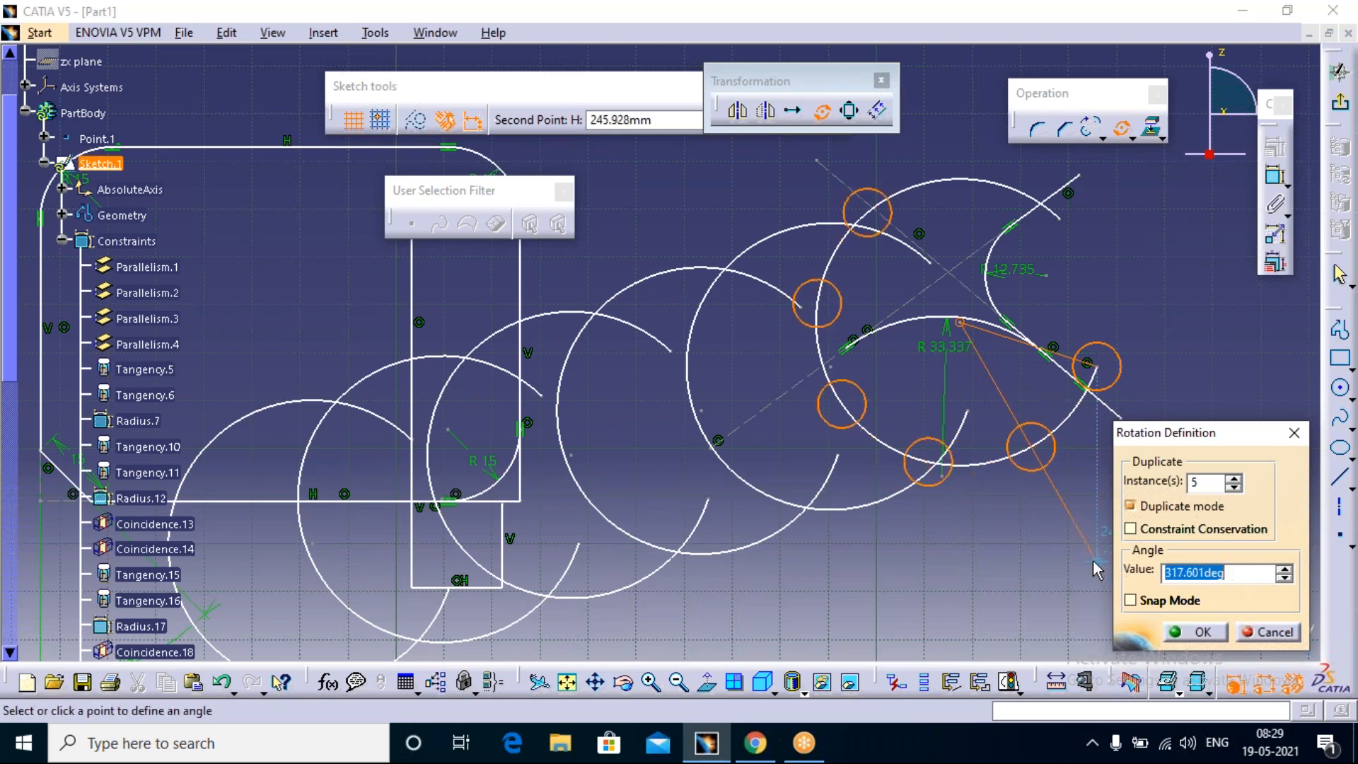
{"action": "type", "text": "36"}
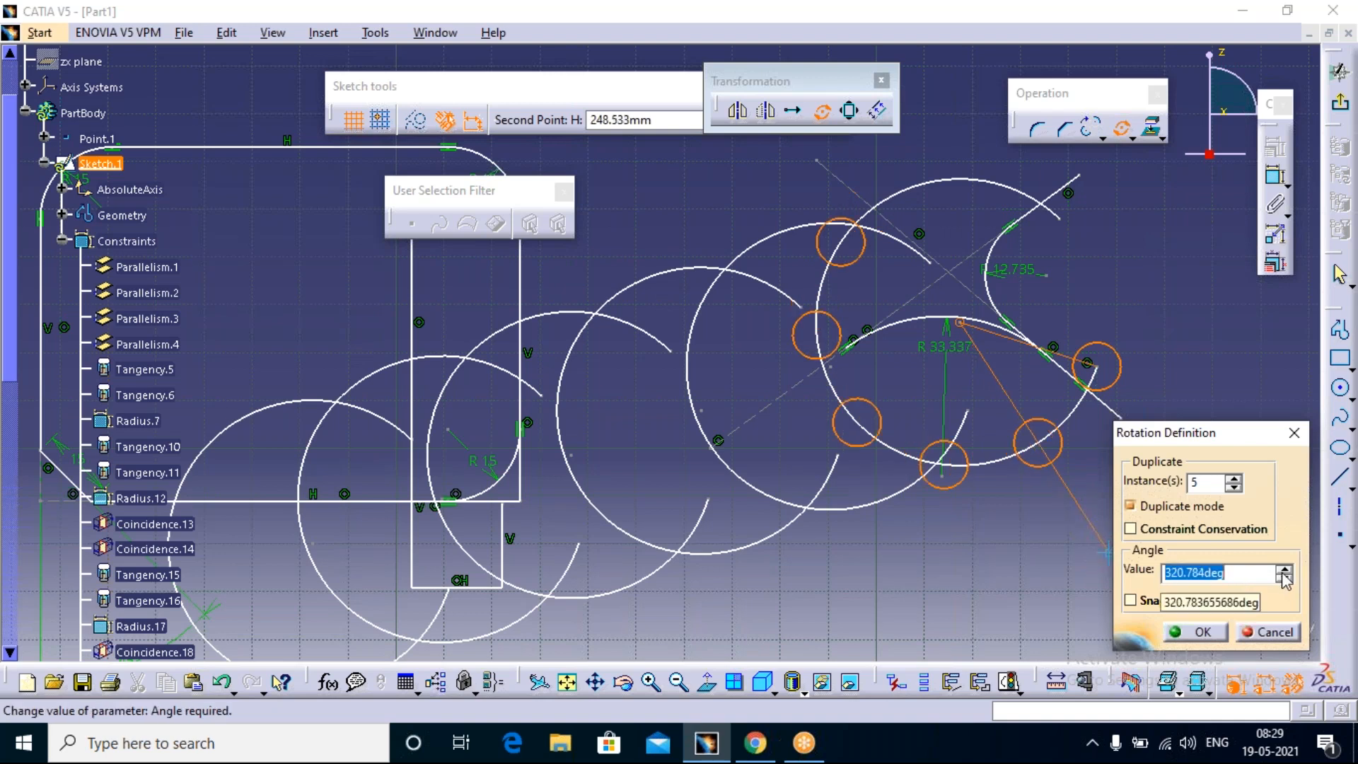
{"action": "type", "text": "360/6"}
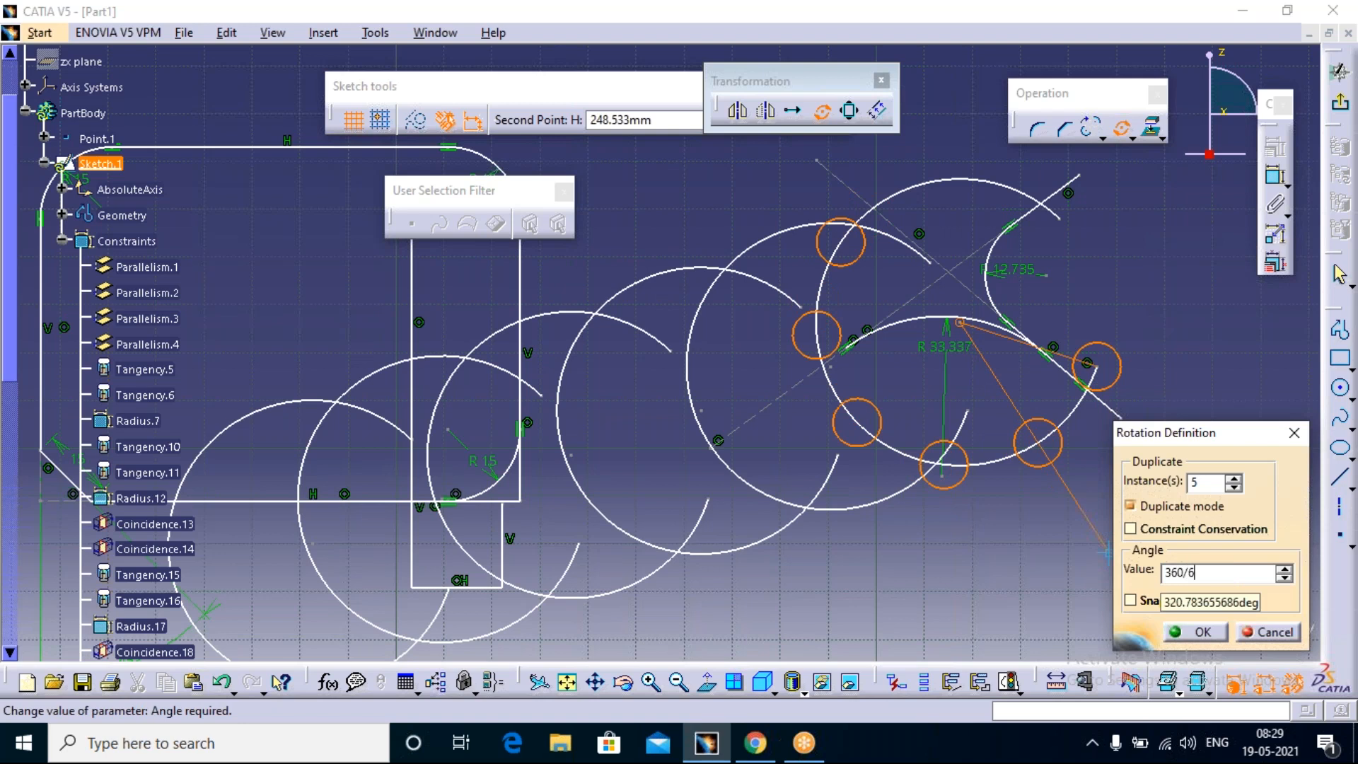
{"action": "key", "text": "Return"}
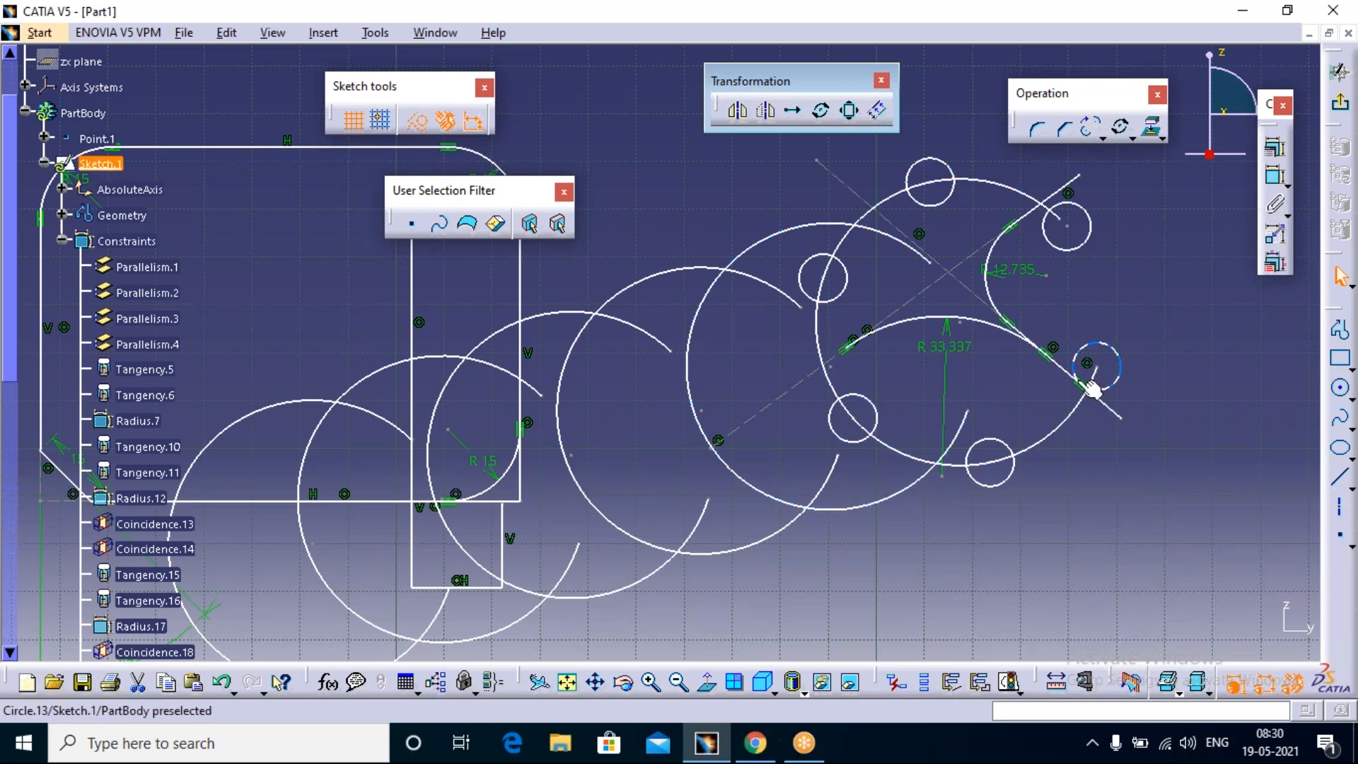
Step: Rotate the original trimmed circle about its own centre by a freehand angle, with Duplicate mode off
{"action": "middle_click_drag", "start_coordinate": [865, 357], "coordinate": [864, 357]}
{"action": "middle_click_drag", "start_coordinate": [869, 432], "coordinate": [1126, 389]}
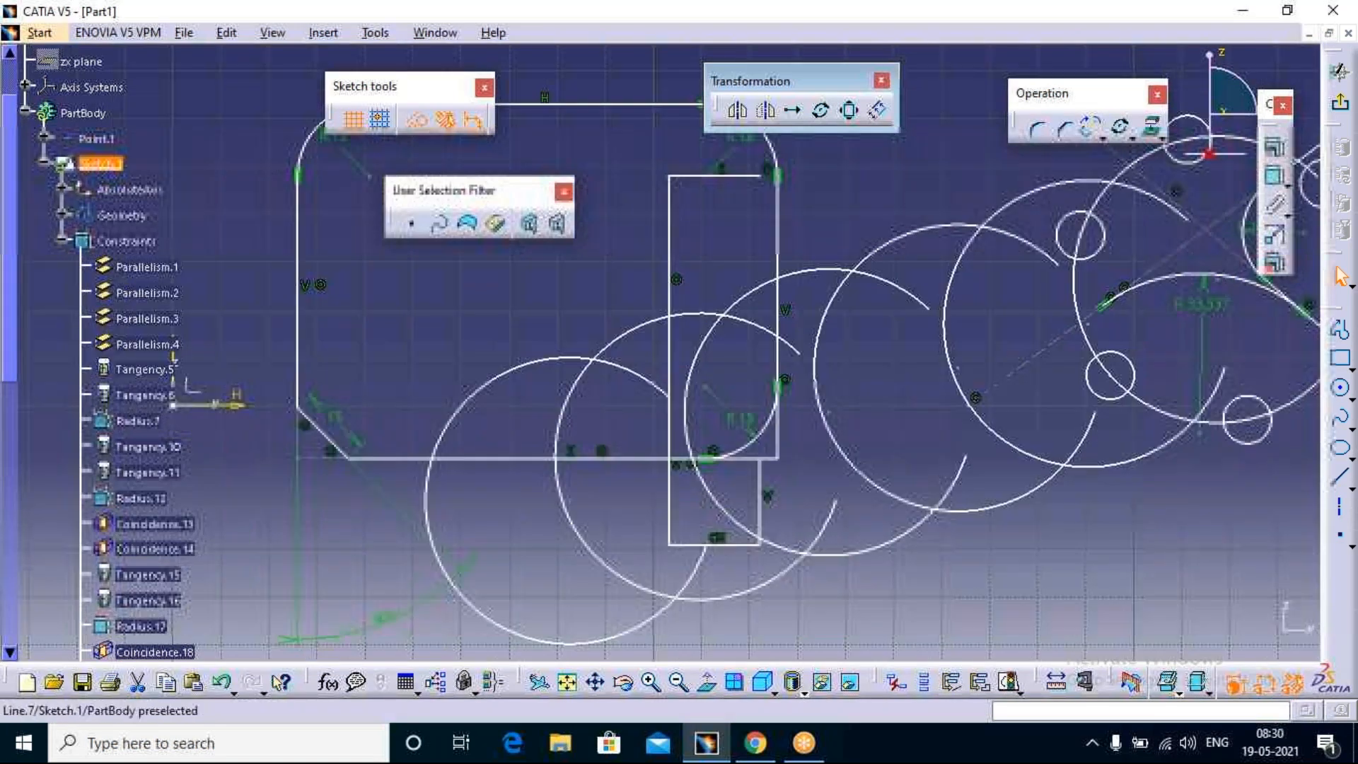
{"action": "mouse_move", "coordinate": [915, 404]}
{"action": "middle_mouse_down"}
{"action": "mouse_move", "coordinate": [879, 500]}
{"action": "mouse_move", "coordinate": [927, 365]}
{"action": "middle_mouse_up"}
{"action": "left_click", "coordinate": [732, 360]}
{"action": "left_click", "coordinate": [821, 111]}
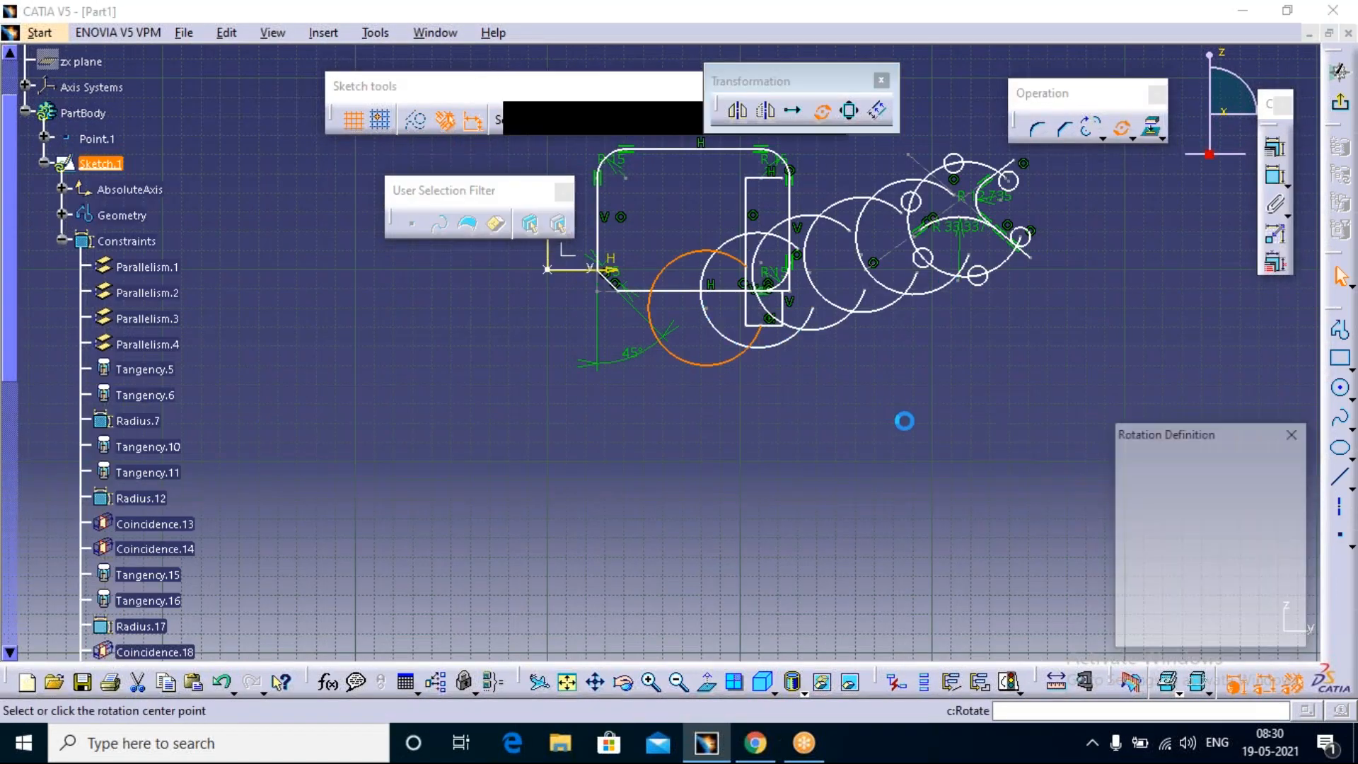
{"action": "left_click", "coordinate": [1130, 505]}
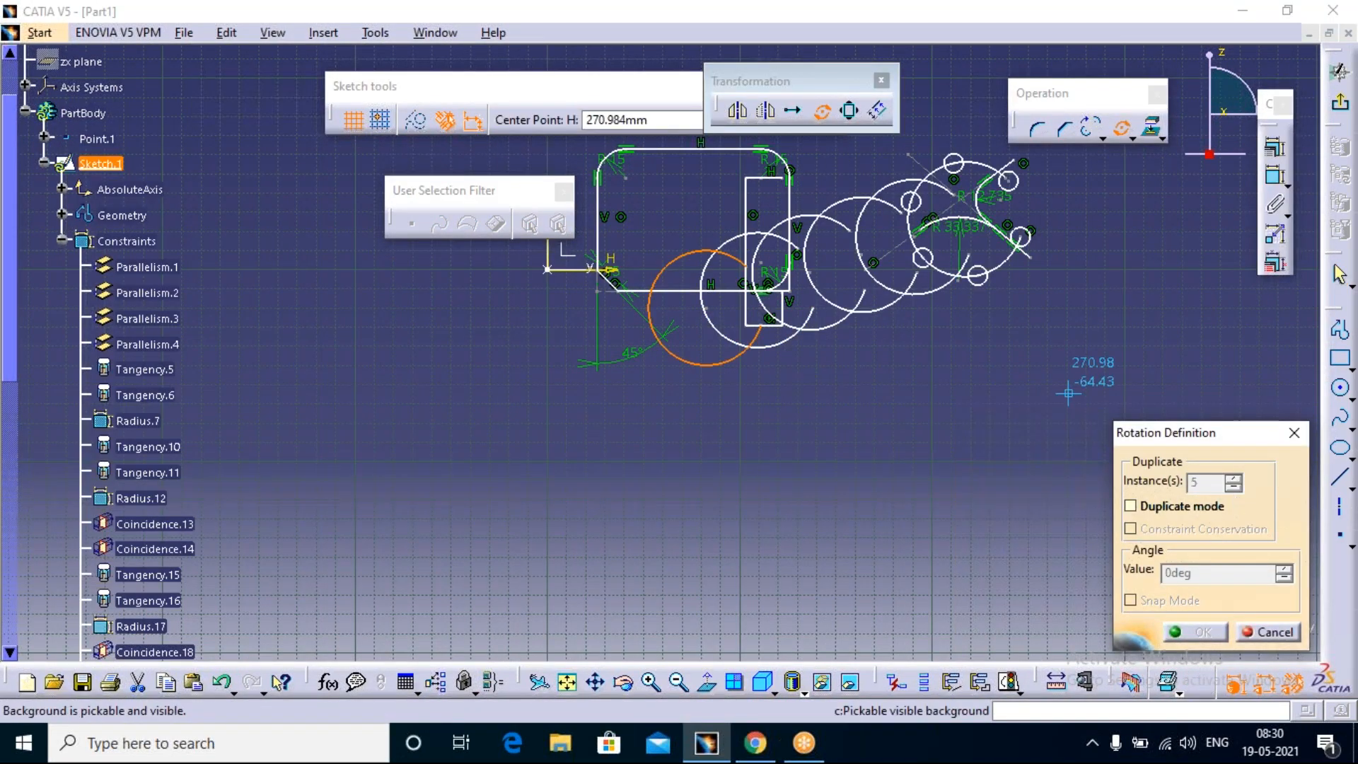
{"action": "left_click", "coordinate": [705, 309]}
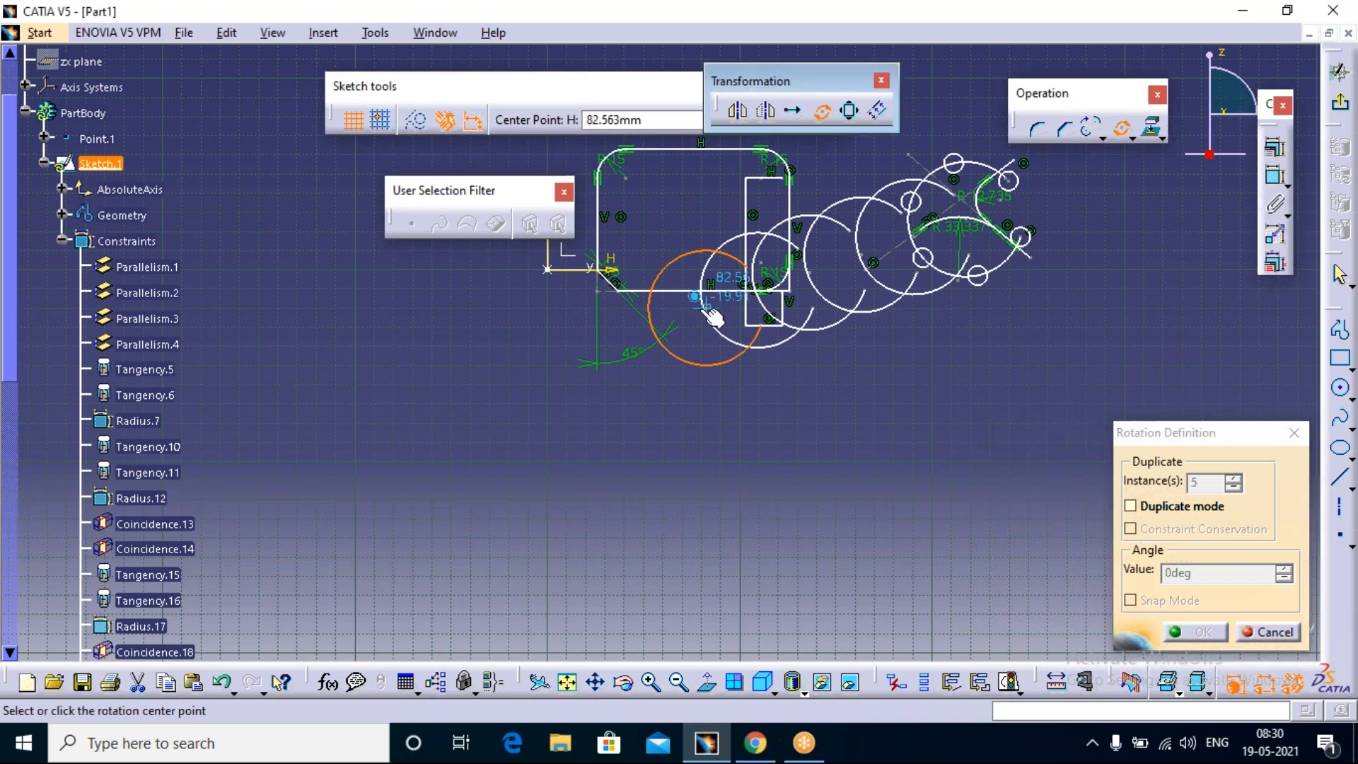
{"action": "left_click", "coordinate": [625, 347]}
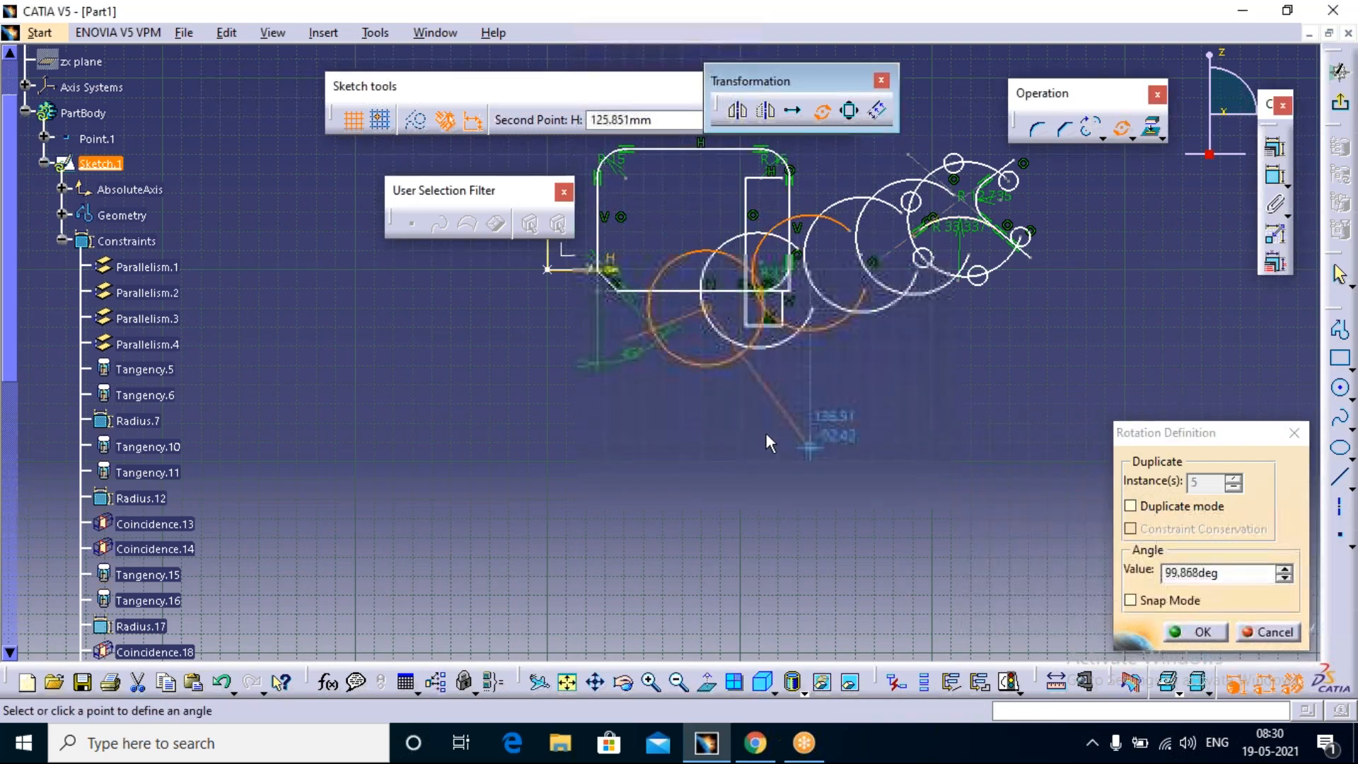
{"action": "left_click", "coordinate": [746, 404]}
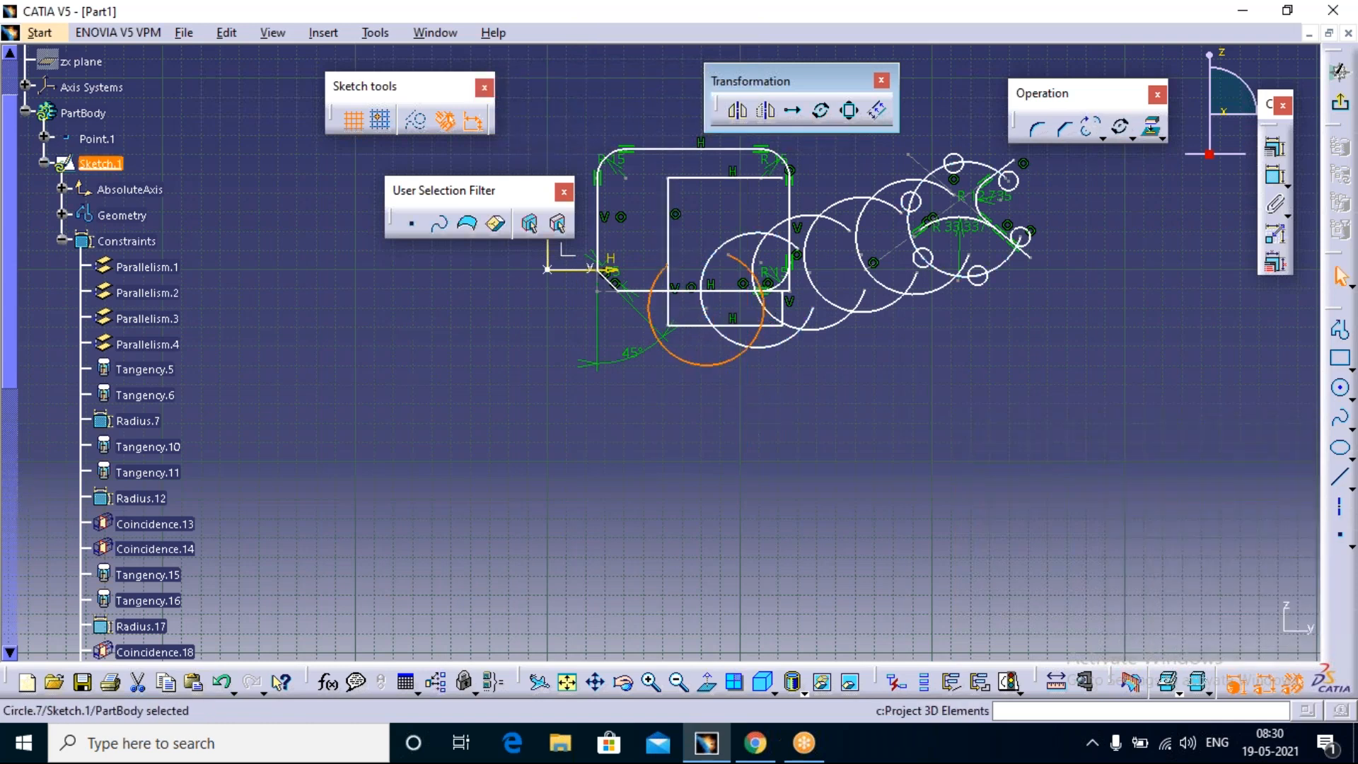
Step: Sketch a tall, narrow rectangle in the empty area below the ring of small circles
{"action": "left_click", "coordinate": [1339, 360]}
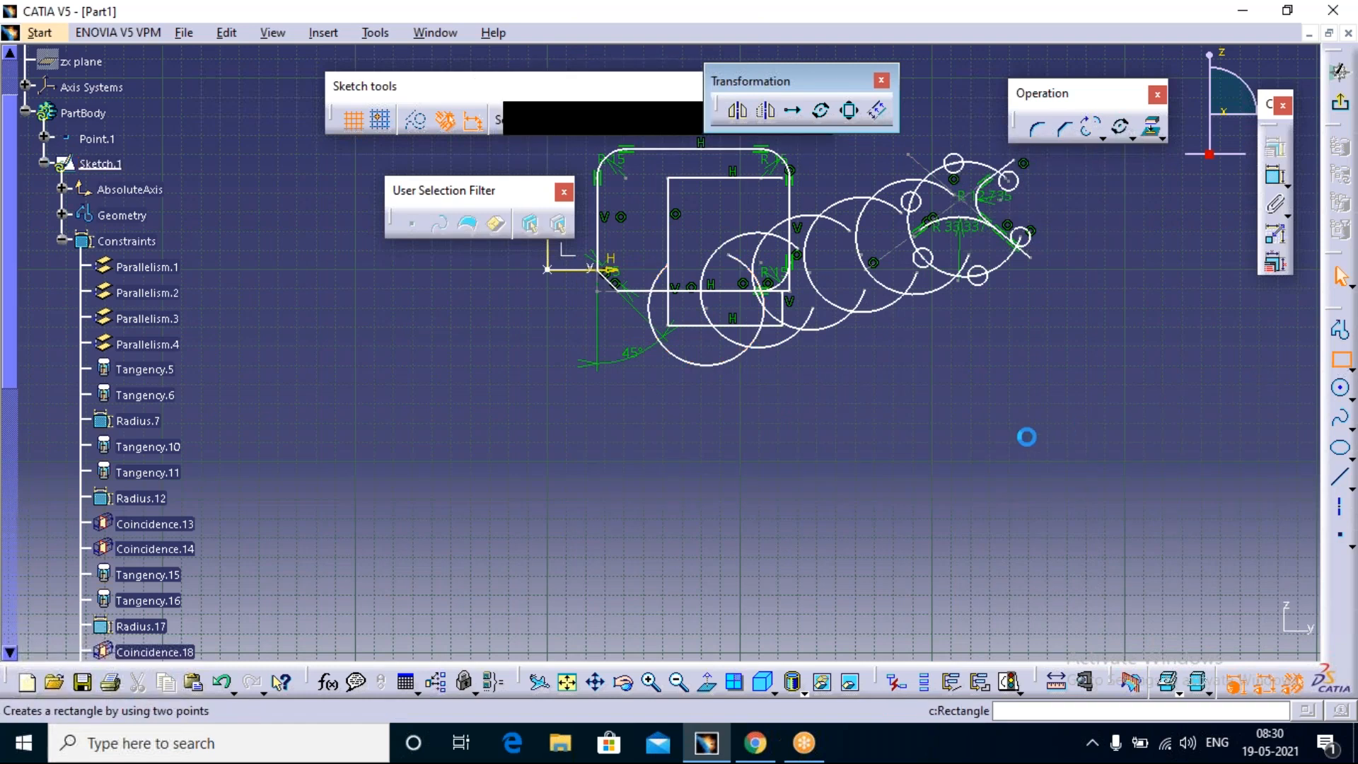
{"action": "left_click", "coordinate": [983, 375]}
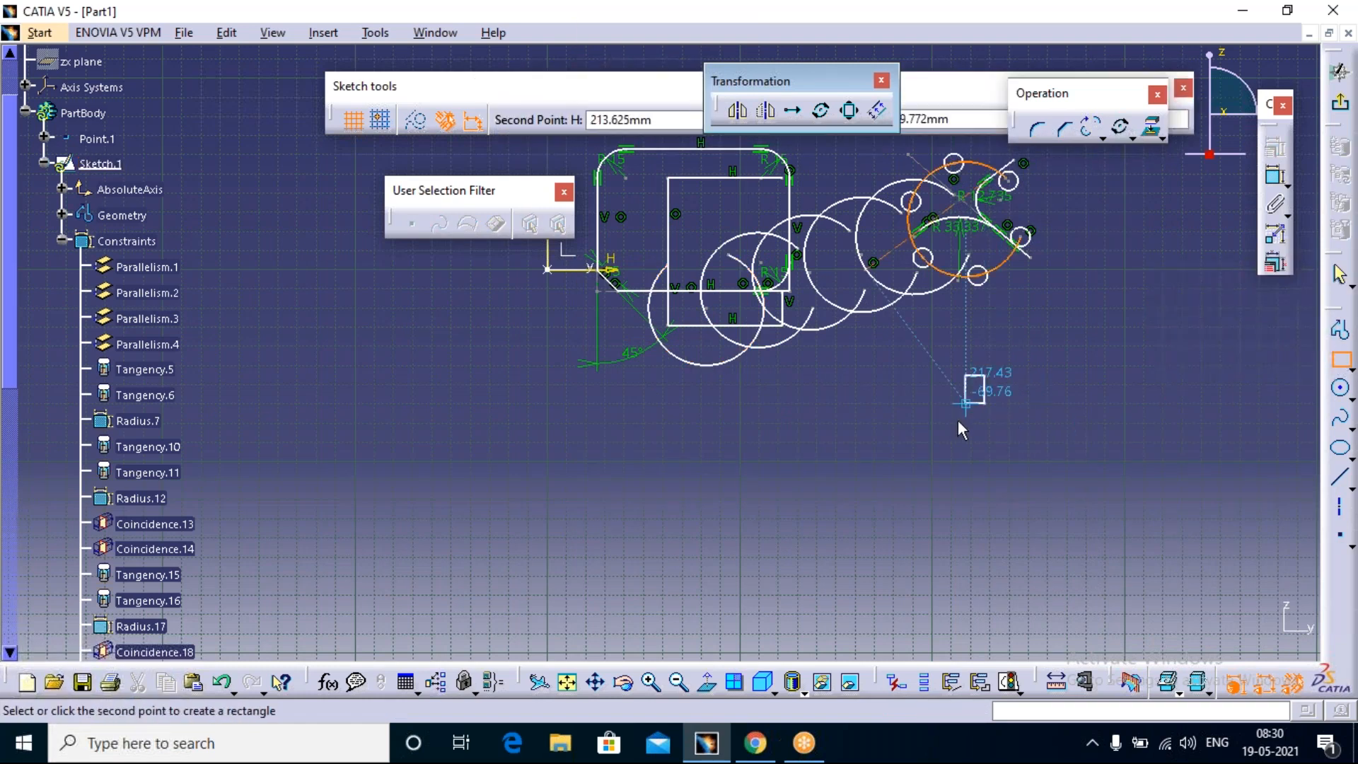
{"action": "left_click", "coordinate": [957, 481]}
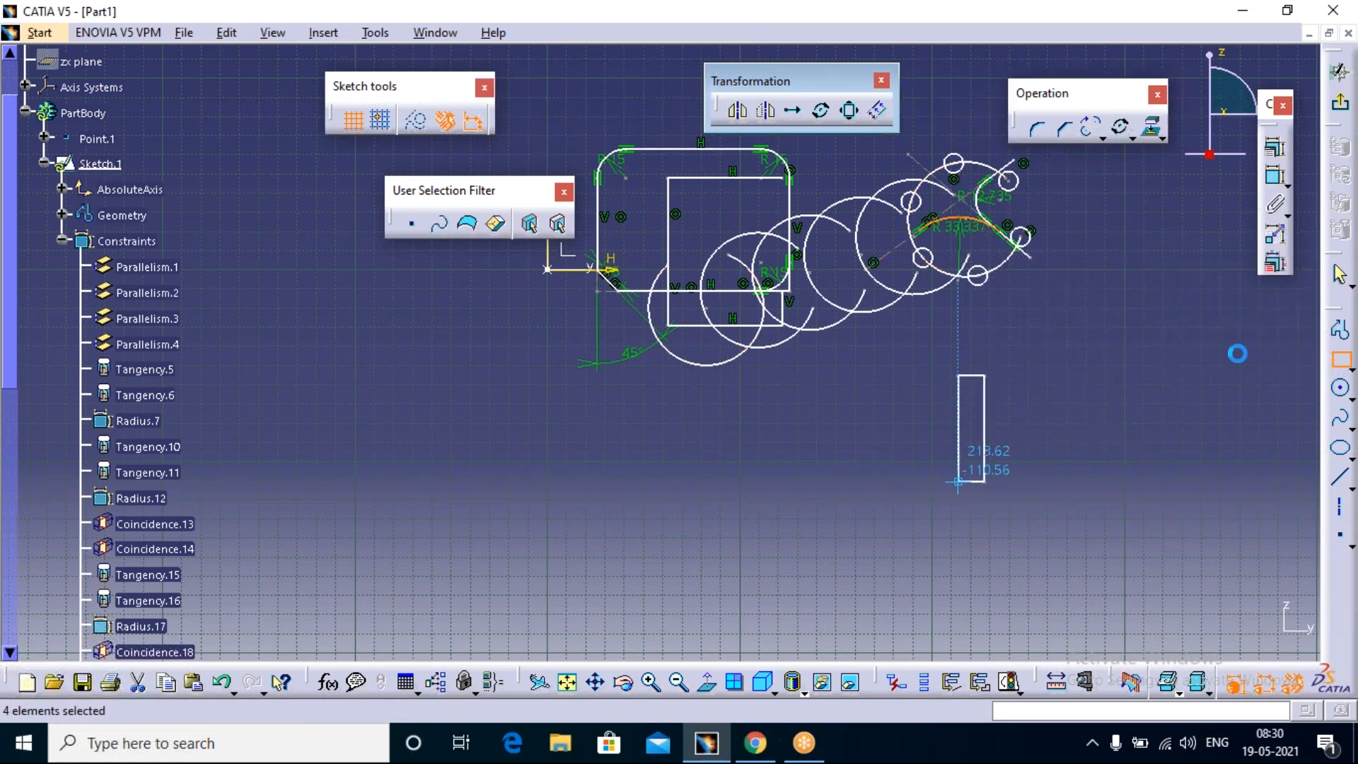
{"action": "left_click", "coordinate": [990, 360]}
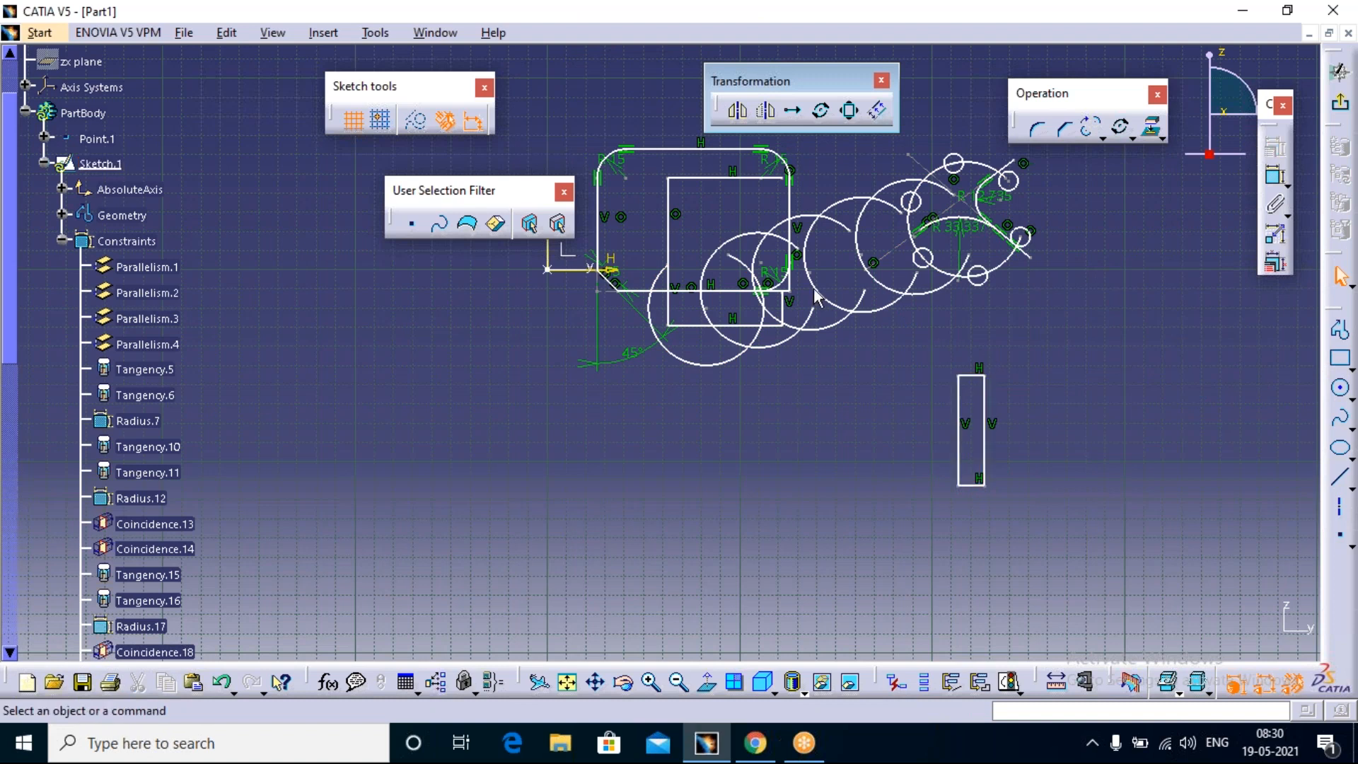
Step: Rotate the narrow rectangle 180 degrees about its lower left corner, with Duplicate mode off
{"action": "left_click", "coordinate": [820, 110]}
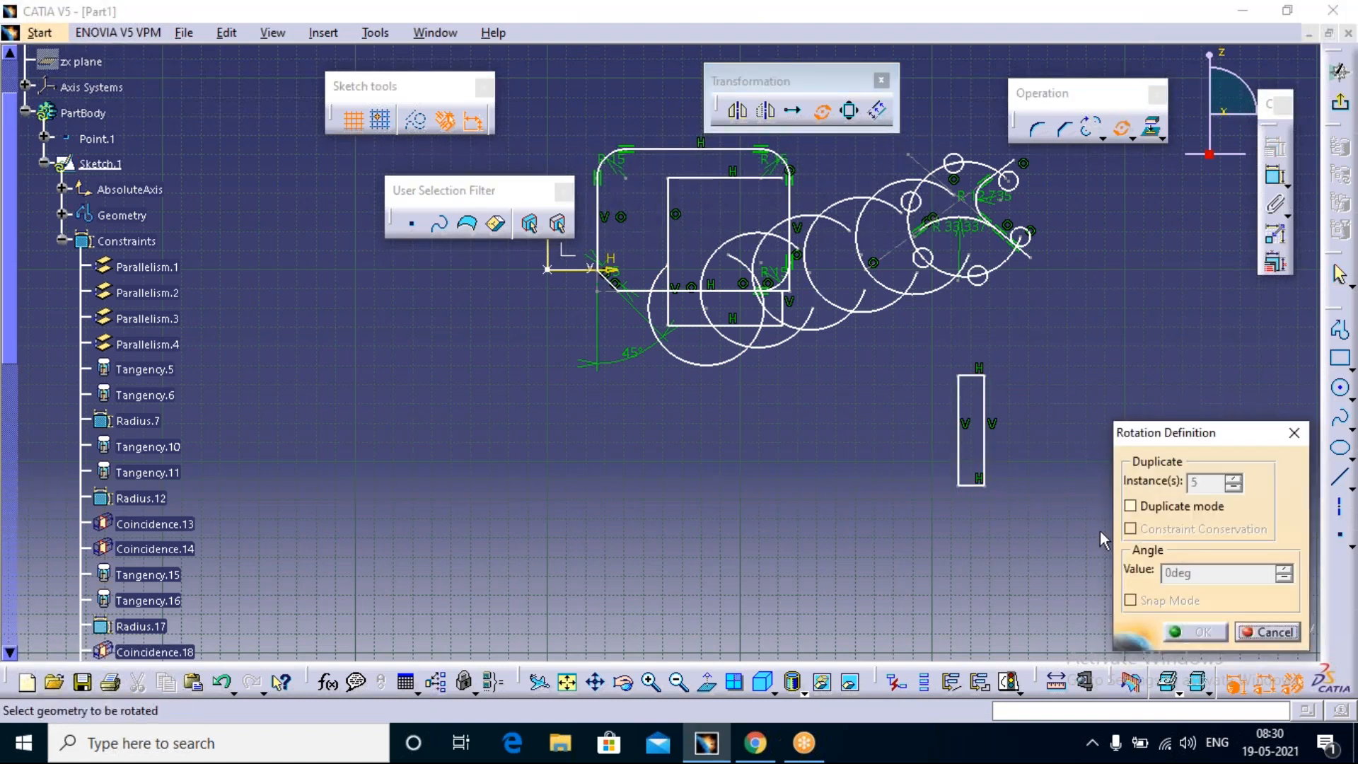
{"action": "left_click_drag", "start_coordinate": [1029, 369], "coordinate": [941, 548]}
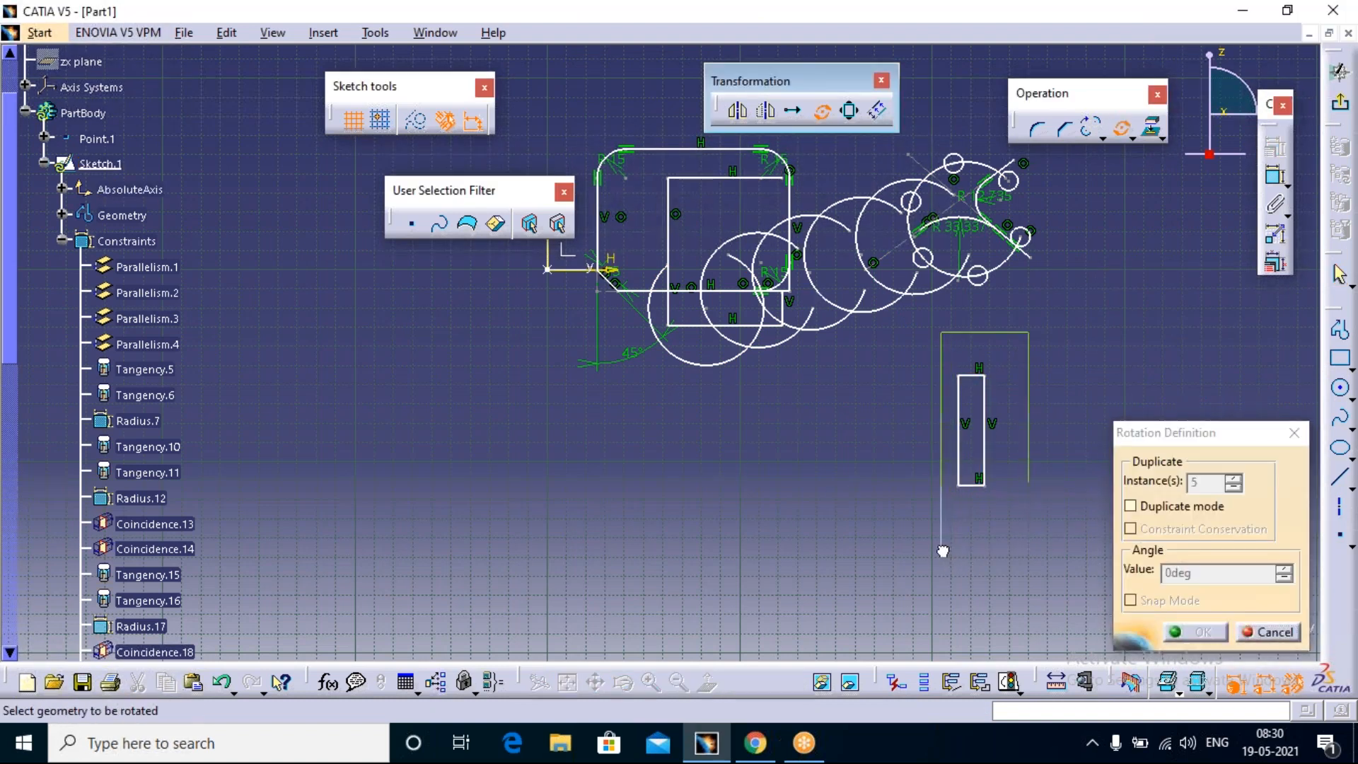
{"action": "left_click", "coordinate": [959, 485]}
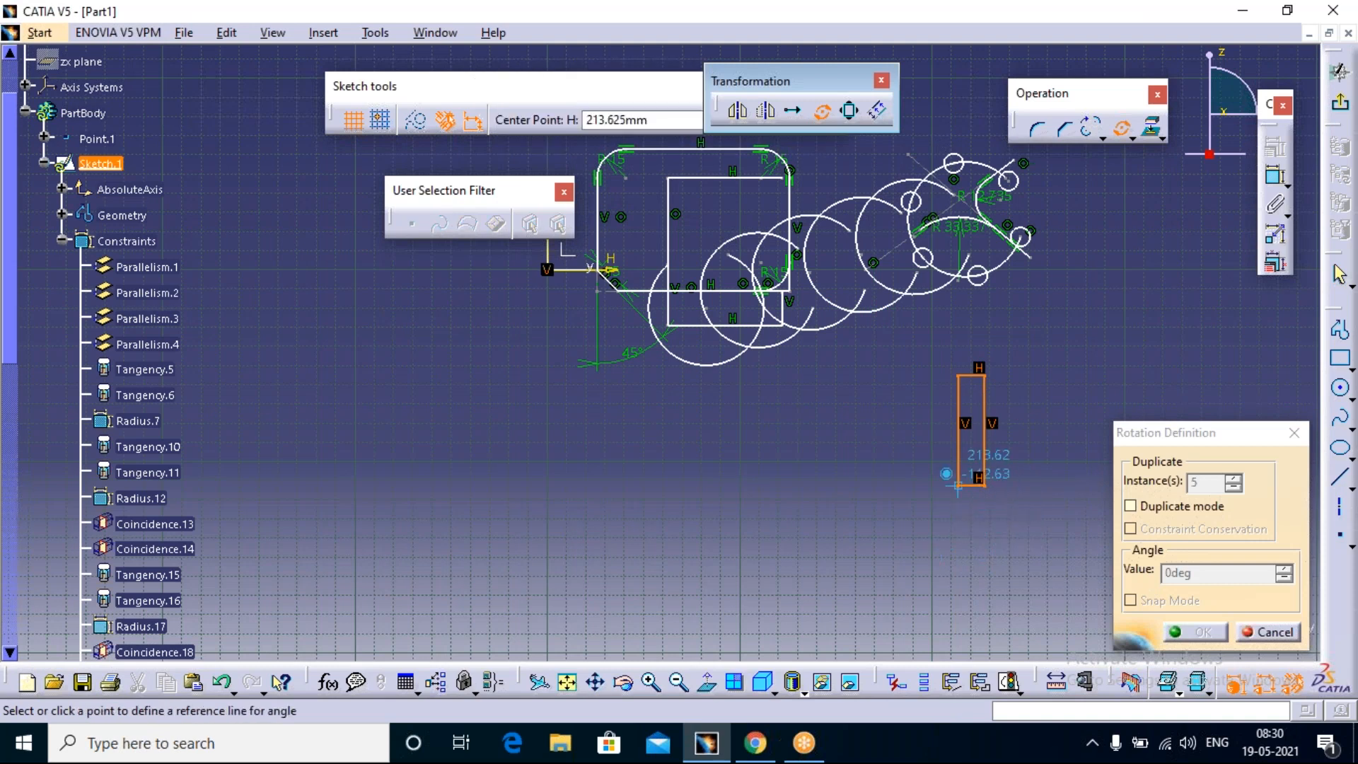
{"action": "left_click", "coordinate": [959, 381]}
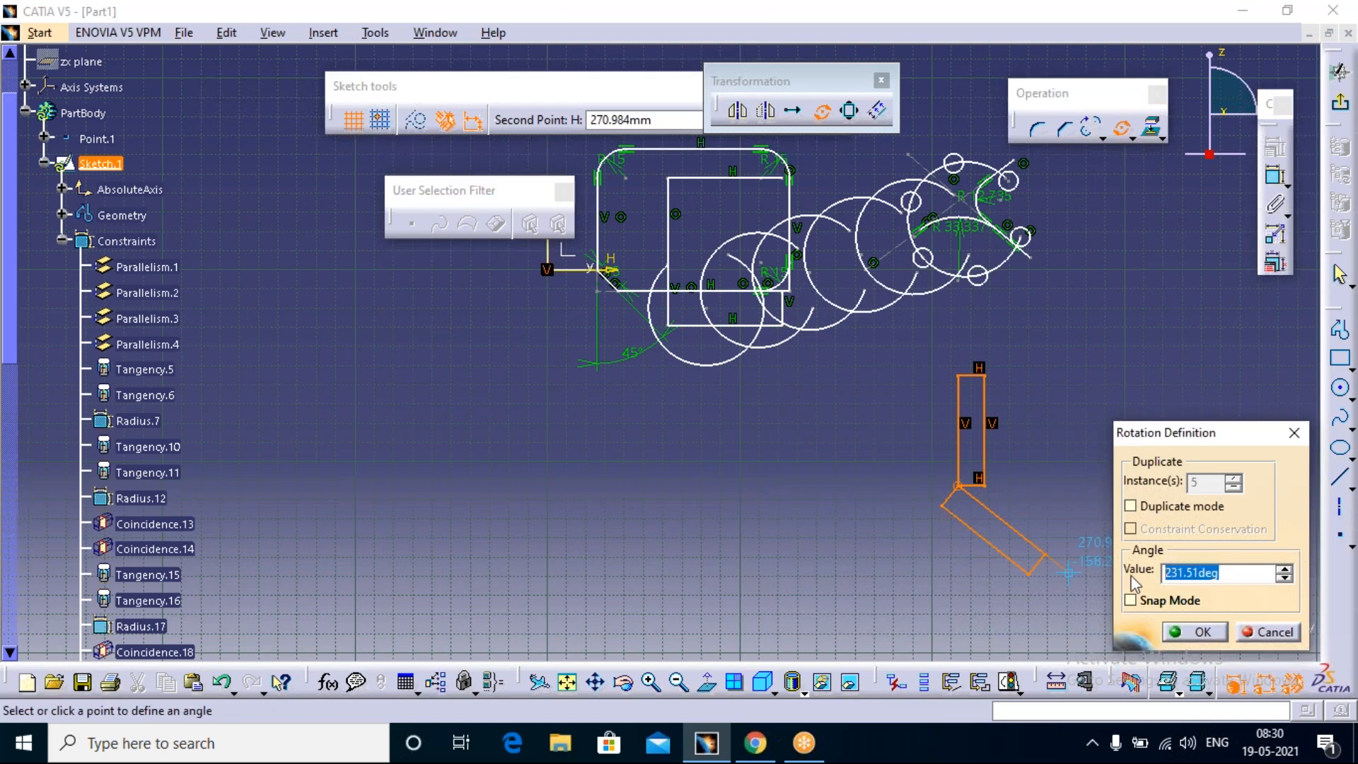
{"action": "type", "text": "180"}
{"action": "key", "text": "Return"}
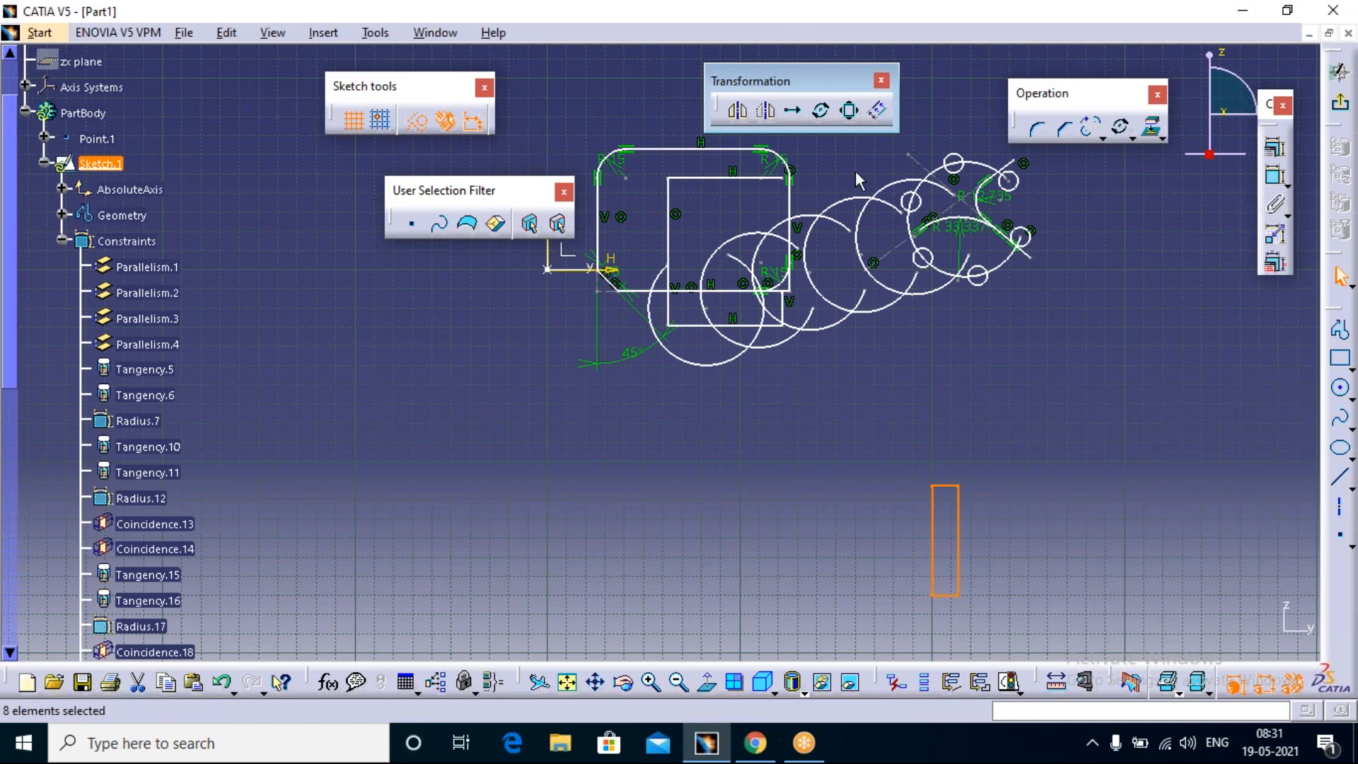
Step: Rotate the narrow rectangle 30 degrees about its upper left corner, with Duplicate mode off
{"action": "left_click", "coordinate": [820, 110]}
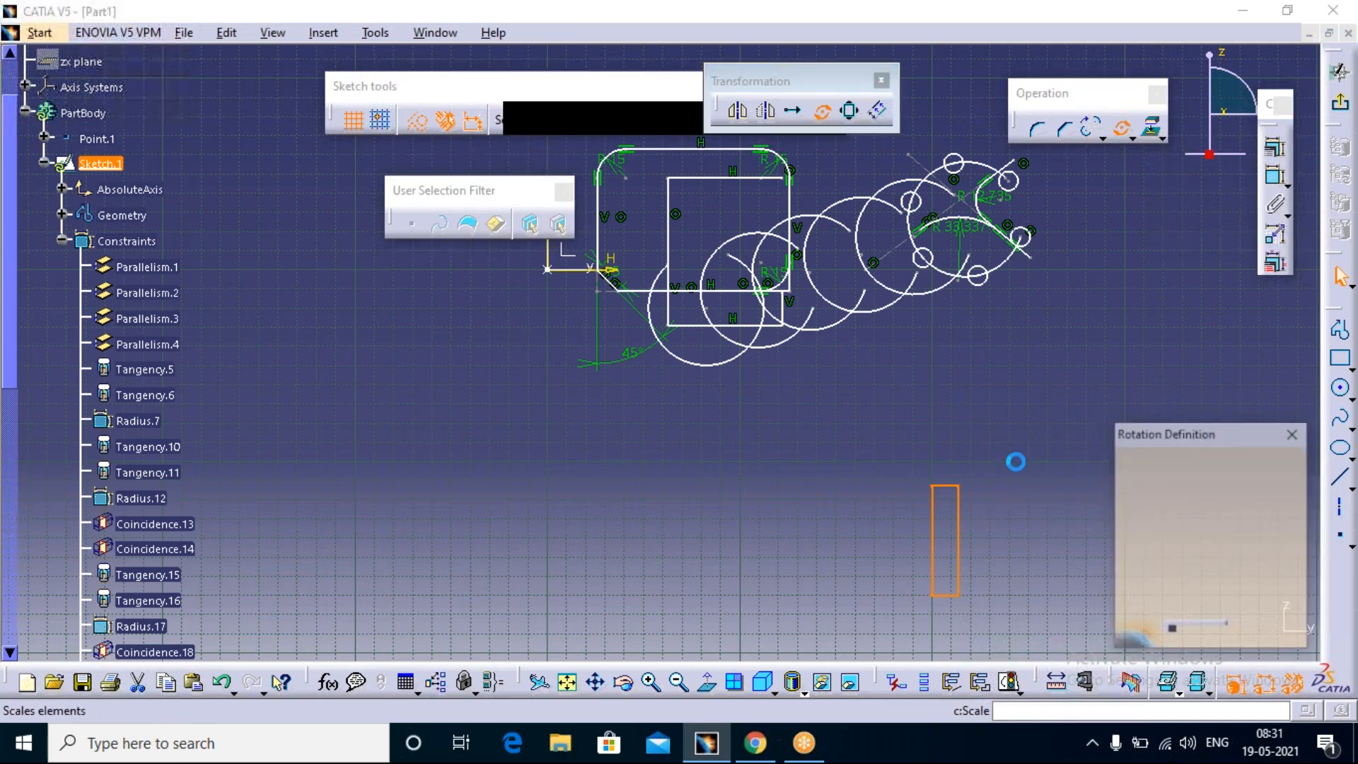
{"action": "left_click", "coordinate": [935, 470]}
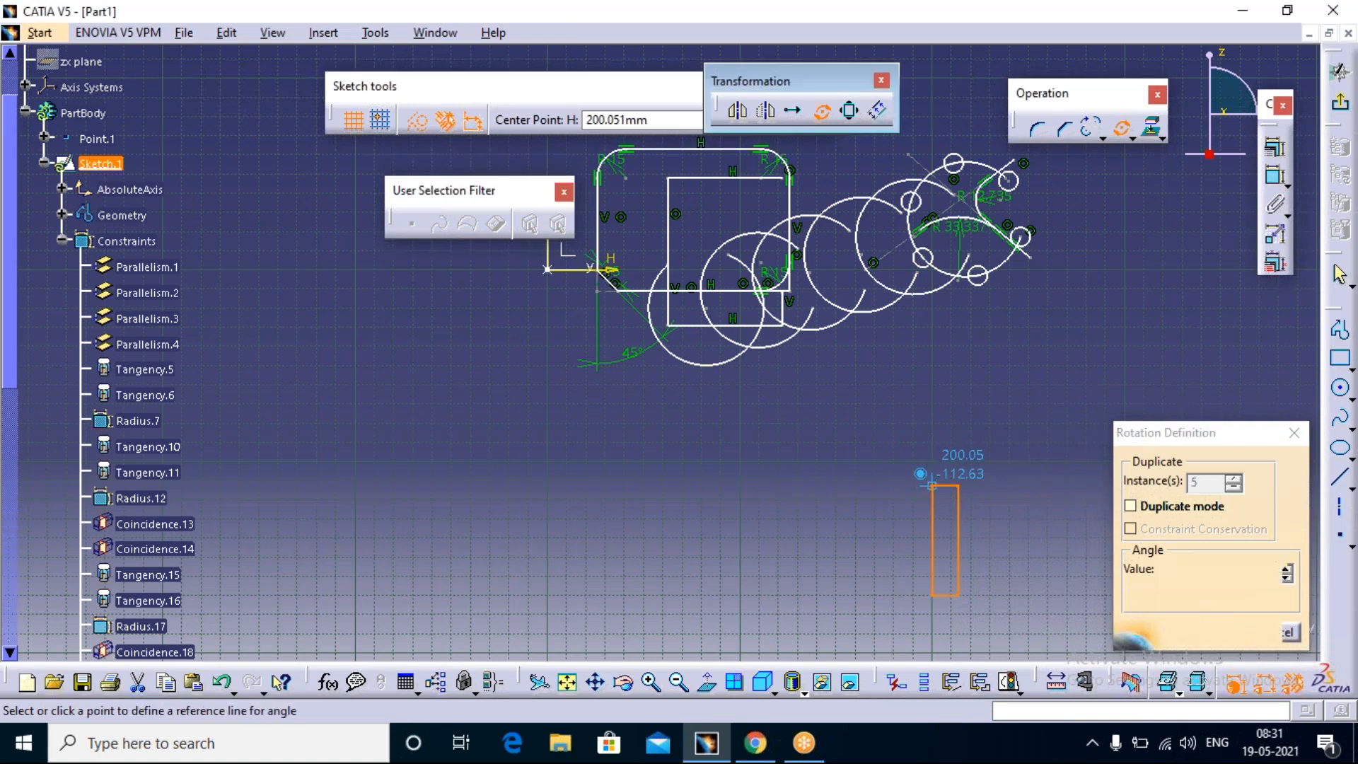
{"action": "left_click", "coordinate": [951, 594]}
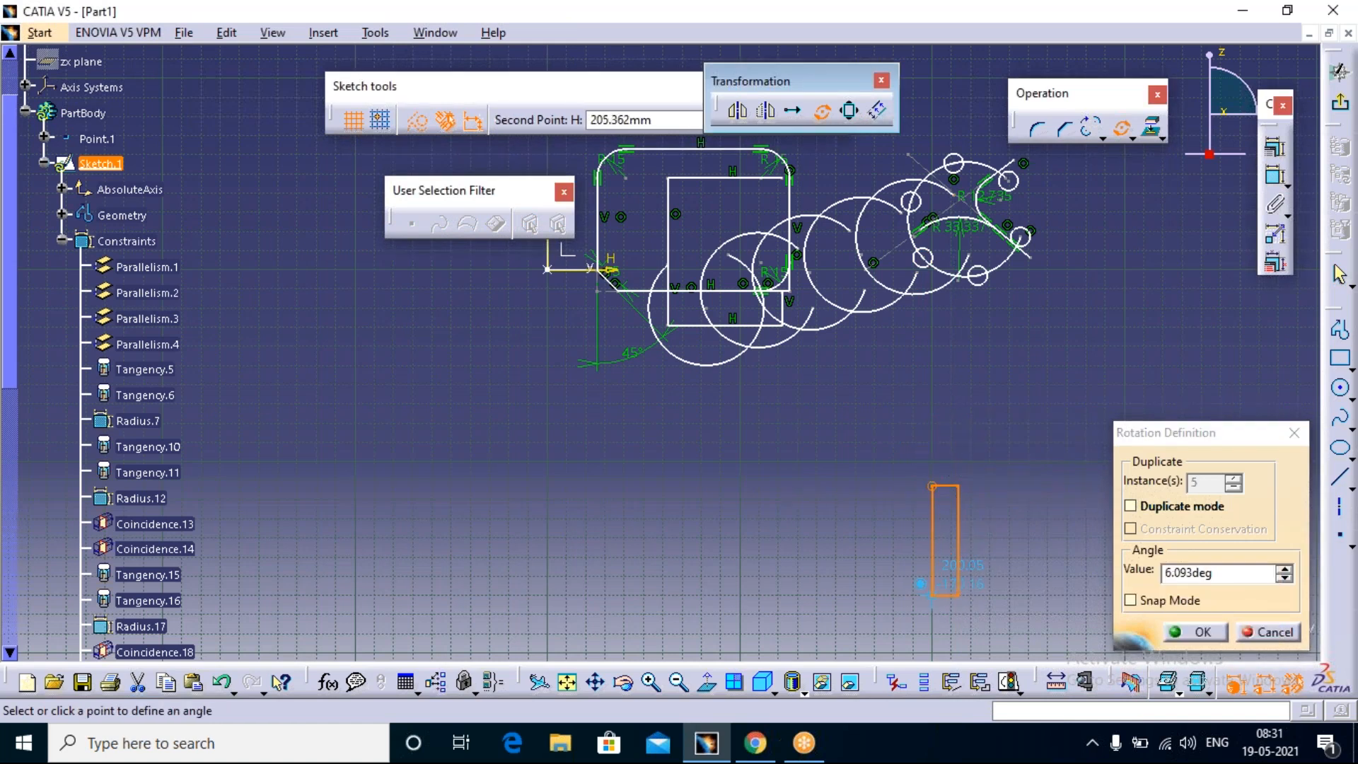
{"action": "double_click", "coordinate": [1218, 575]}
{"action": "type", "text": "3"}
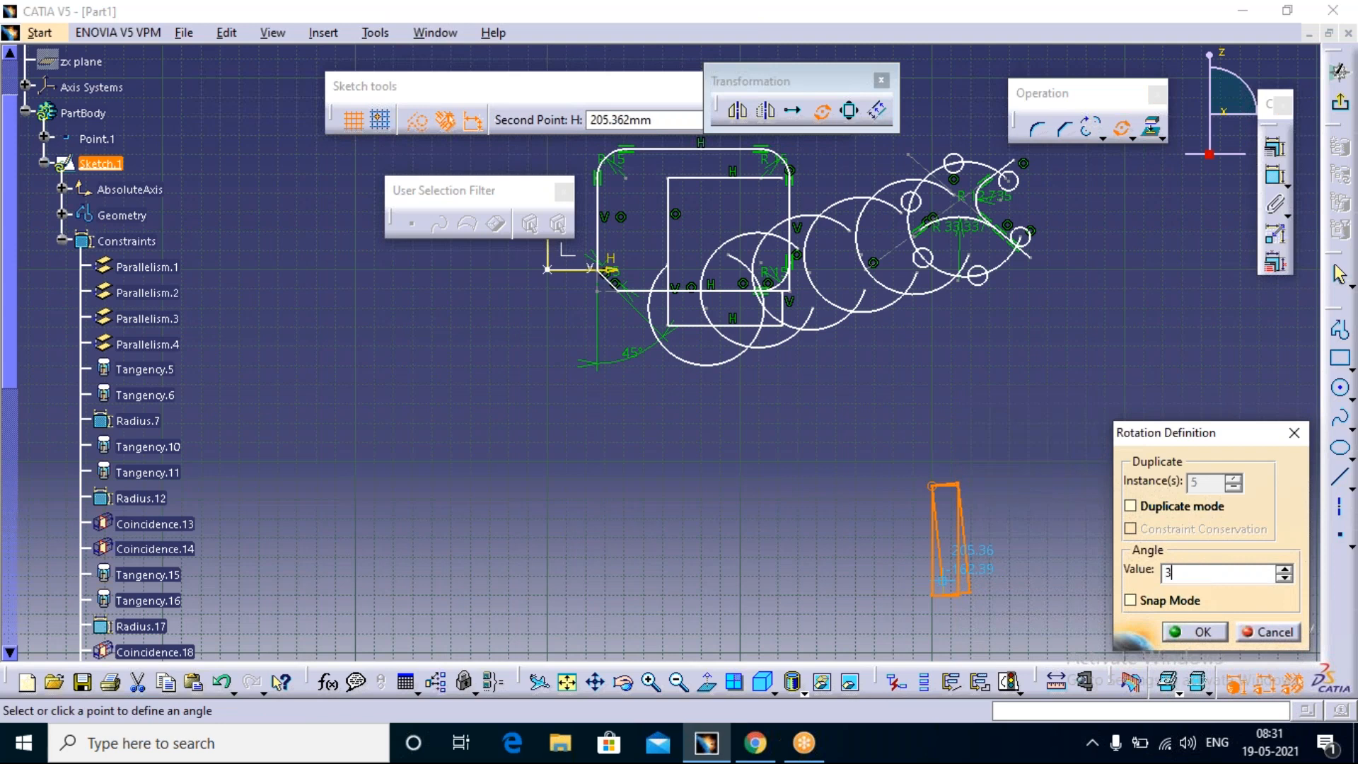
{"action": "type", "text": "0deg"}
{"action": "key", "text": "Return"}
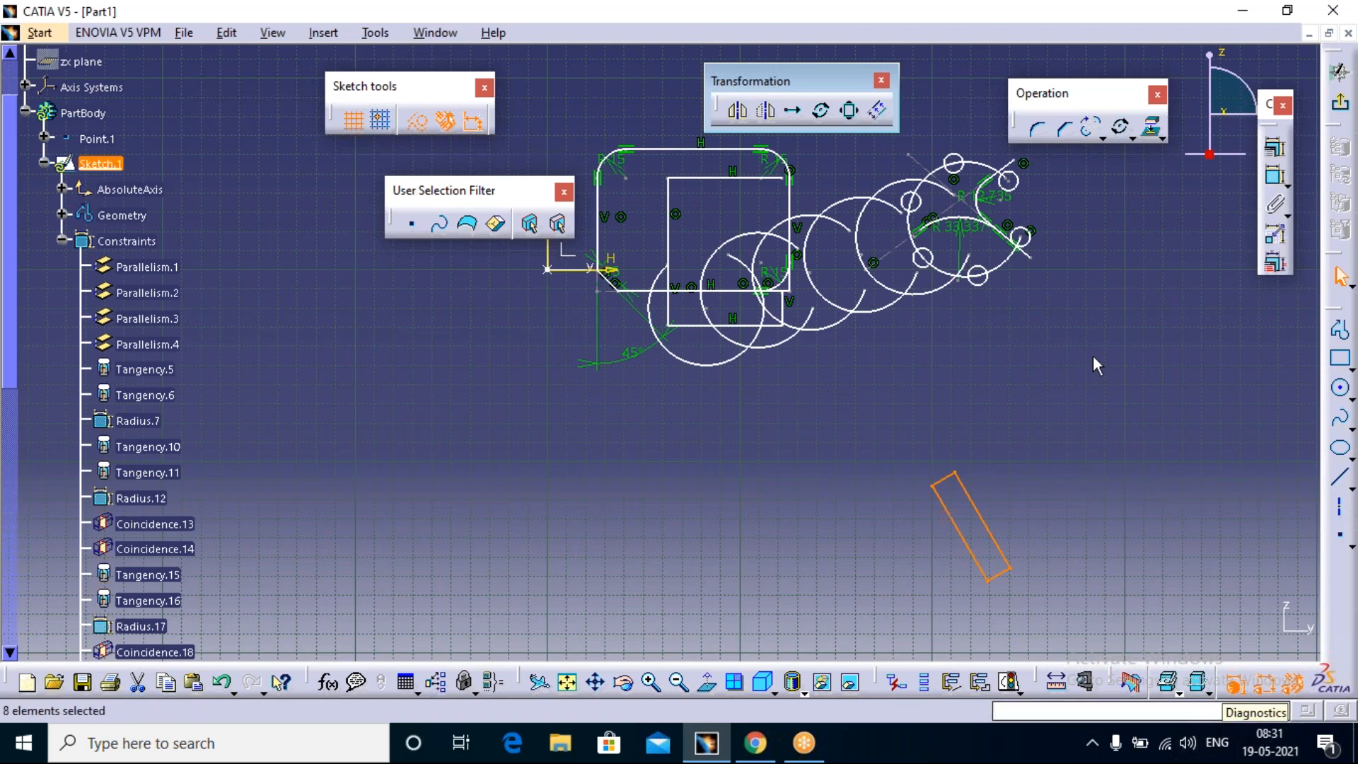
{"action": "left_click", "coordinate": [904, 548]}
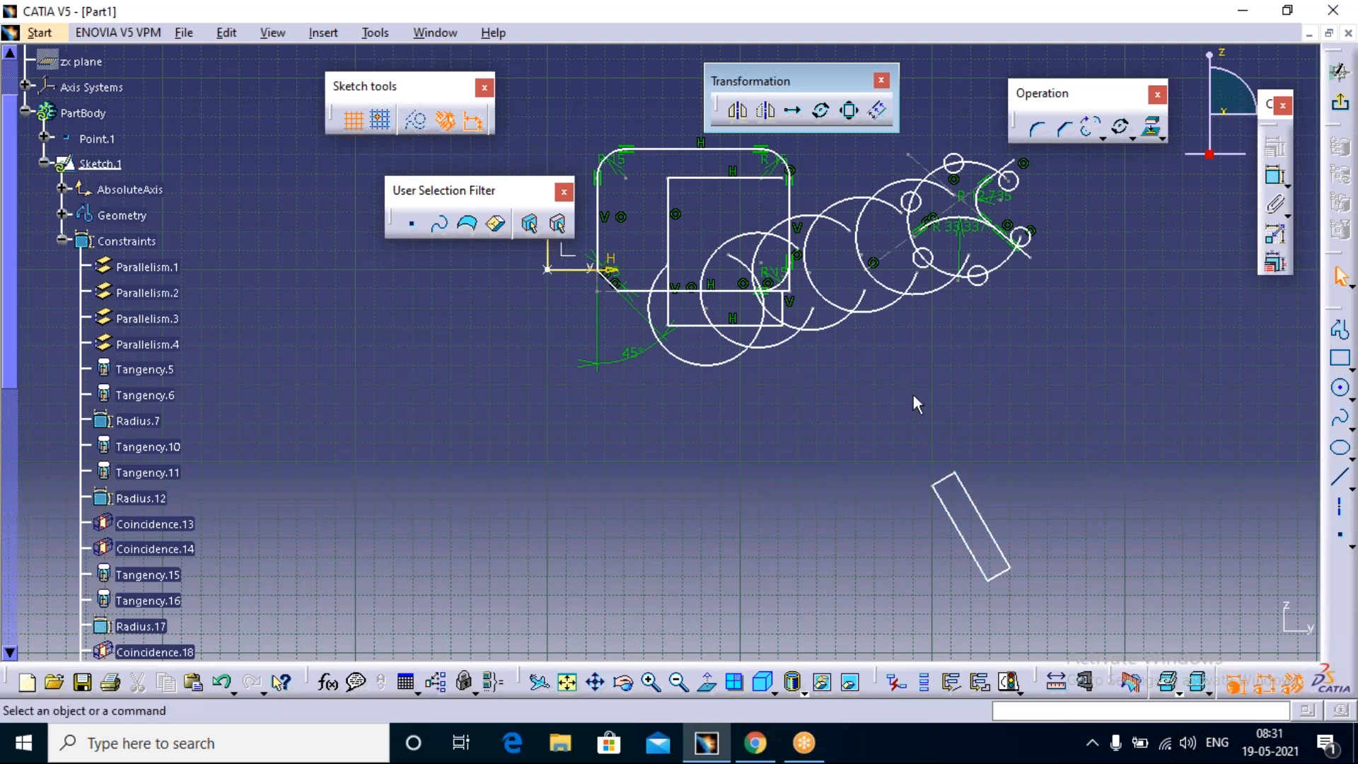
Step: Scale the tilted rectangle by 2 about the midpoint of its upper short edge, with Duplicate mode and Conservation of the constraints on
{"action": "left_click", "coordinate": [850, 112]}
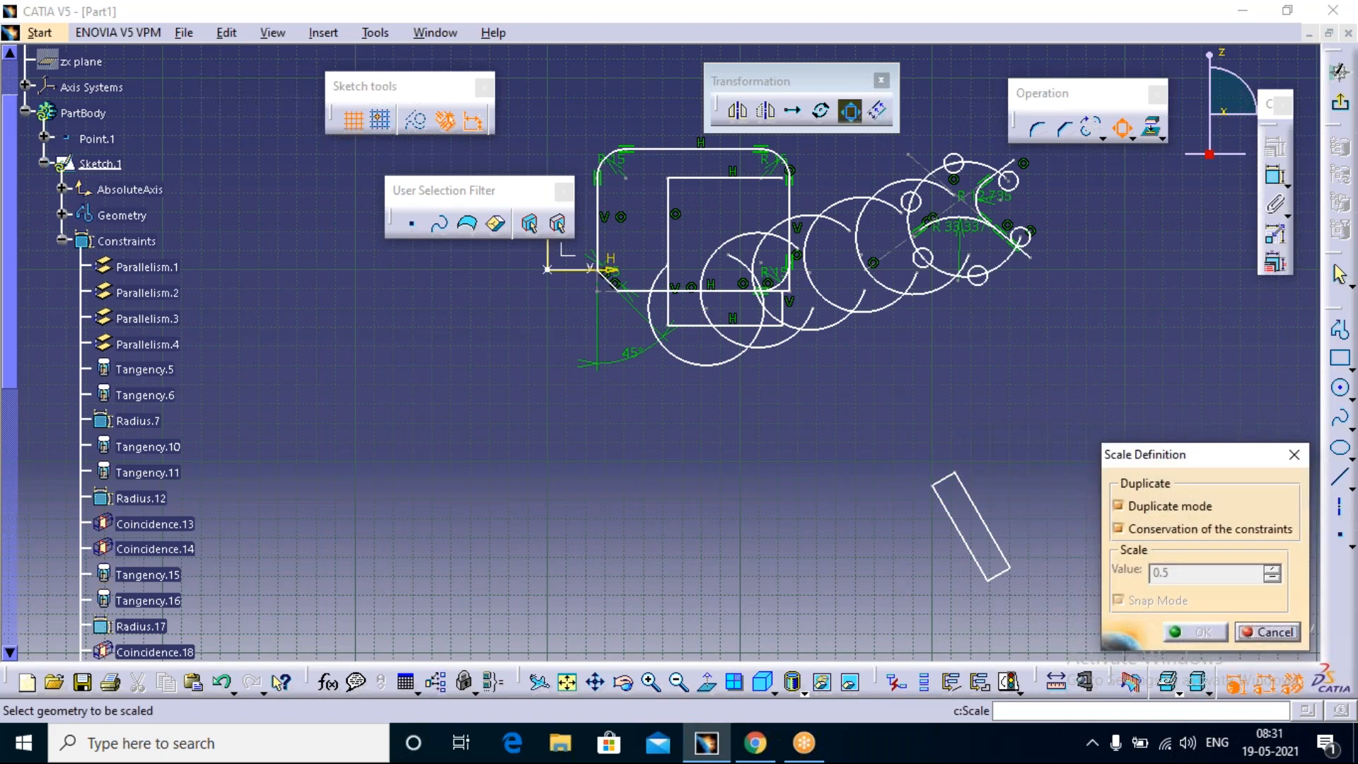
{"action": "left_click_drag", "start_coordinate": [1209, 470], "coordinate": [1180, 320]}
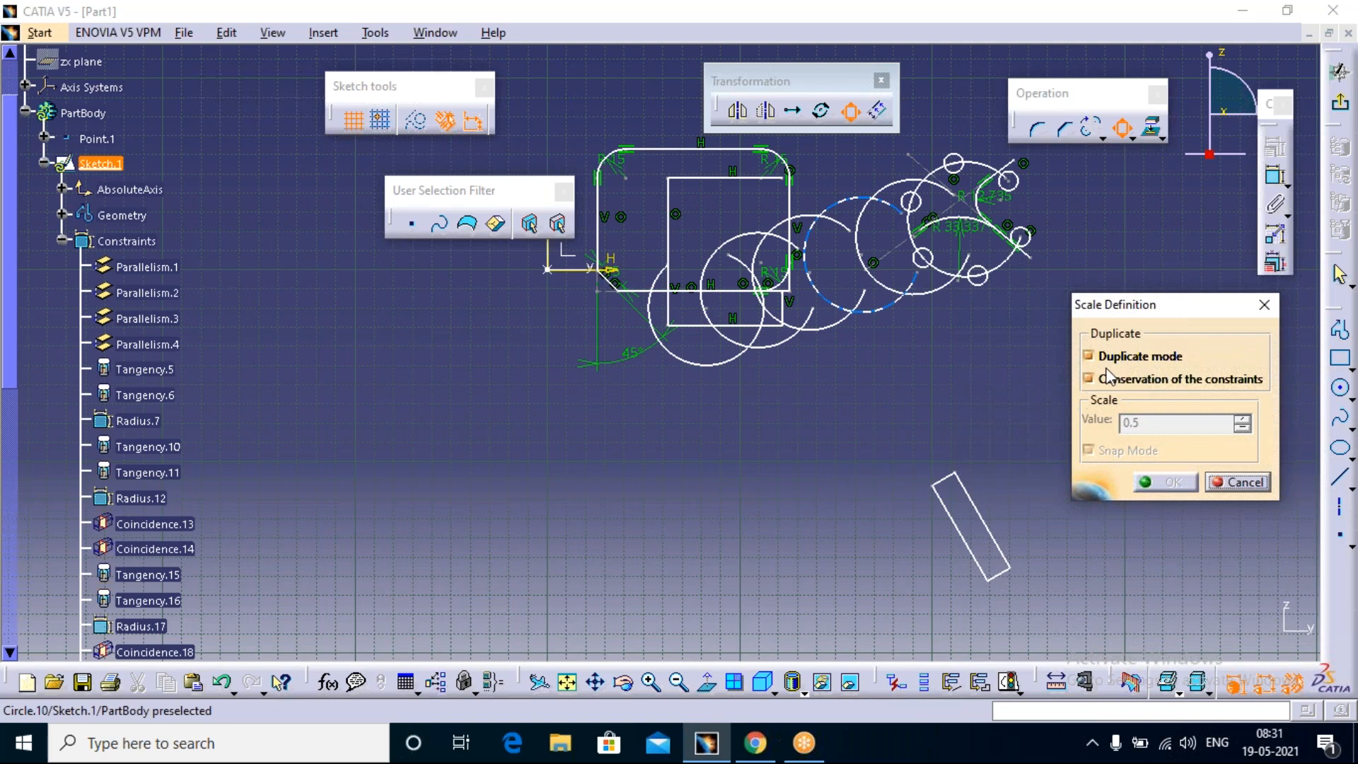
{"action": "left_click", "coordinate": [1088, 377]}
{"action": "left_click_drag", "start_coordinate": [1033, 428], "coordinate": [1003, 625]}
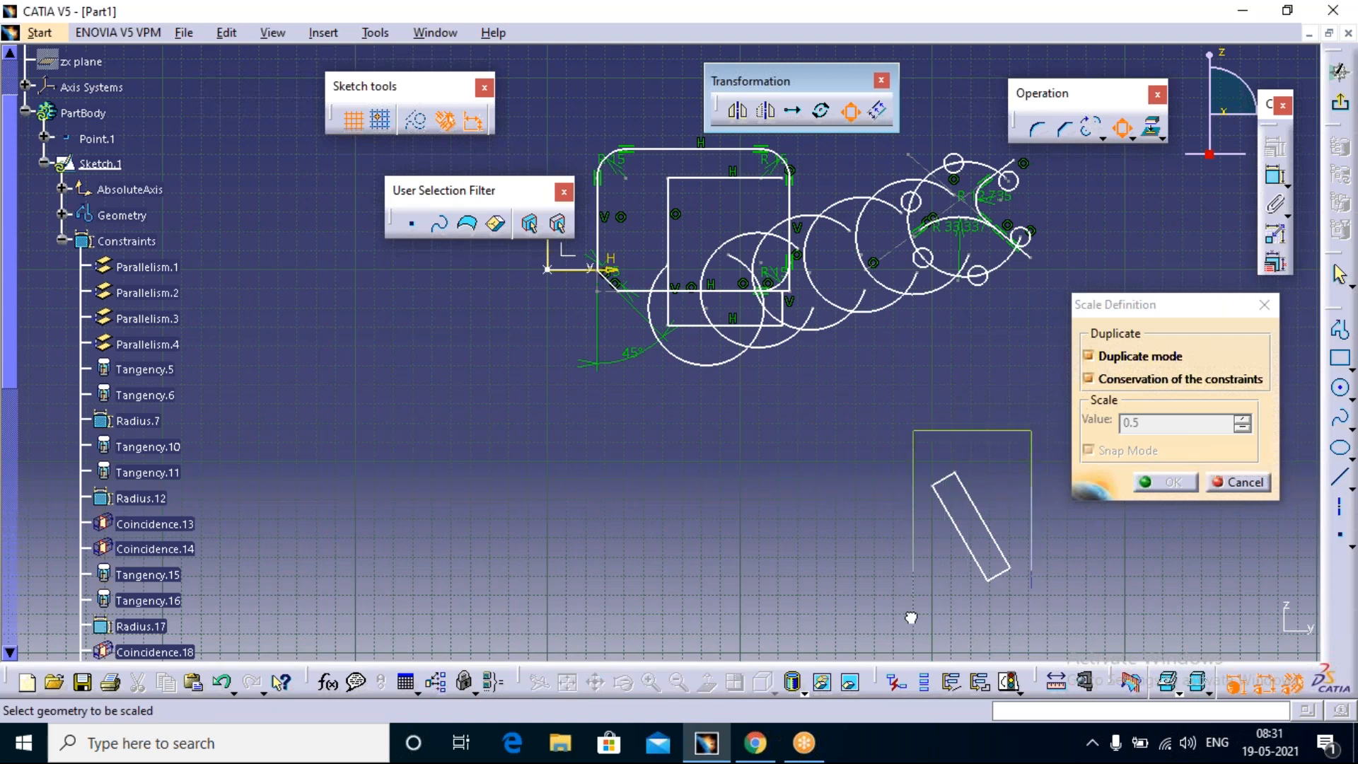
{"action": "left_click", "coordinate": [948, 505]}
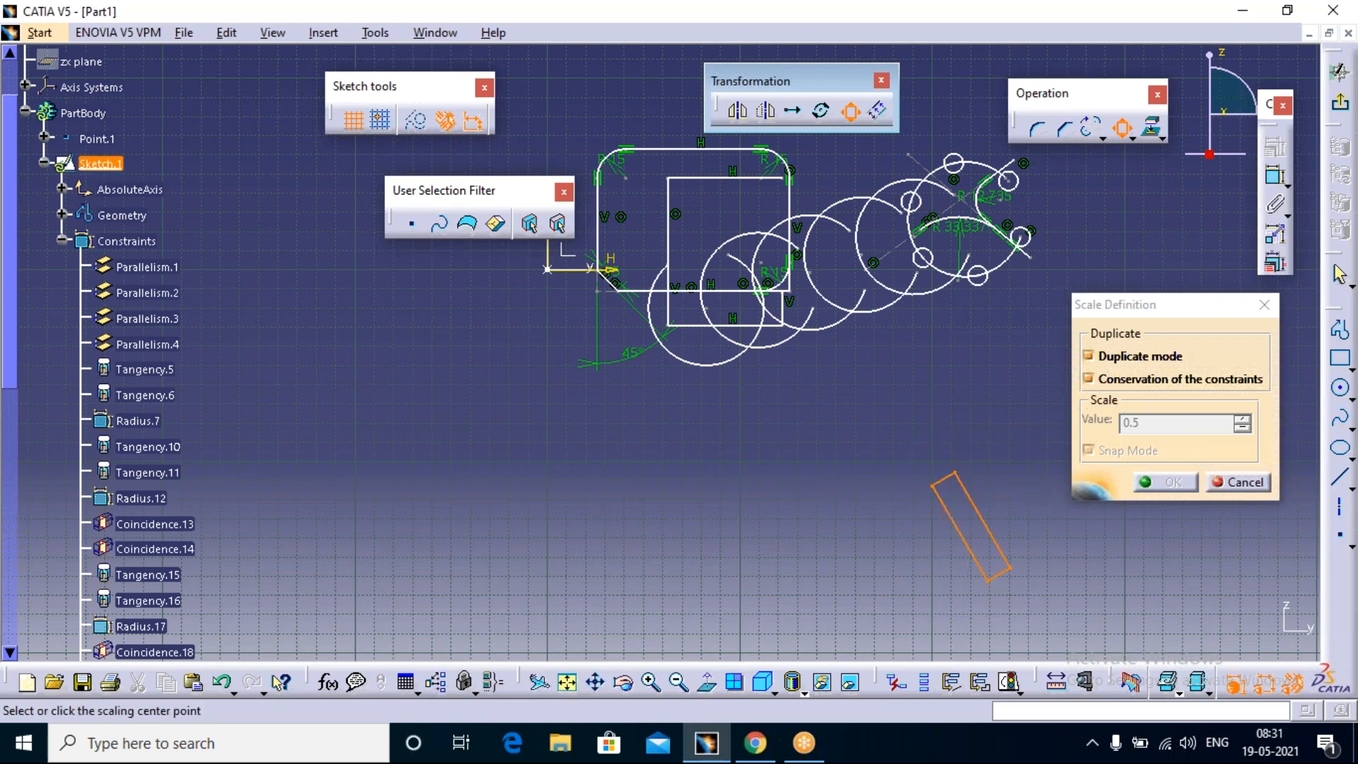
{"action": "left_click", "coordinate": [920, 474]}
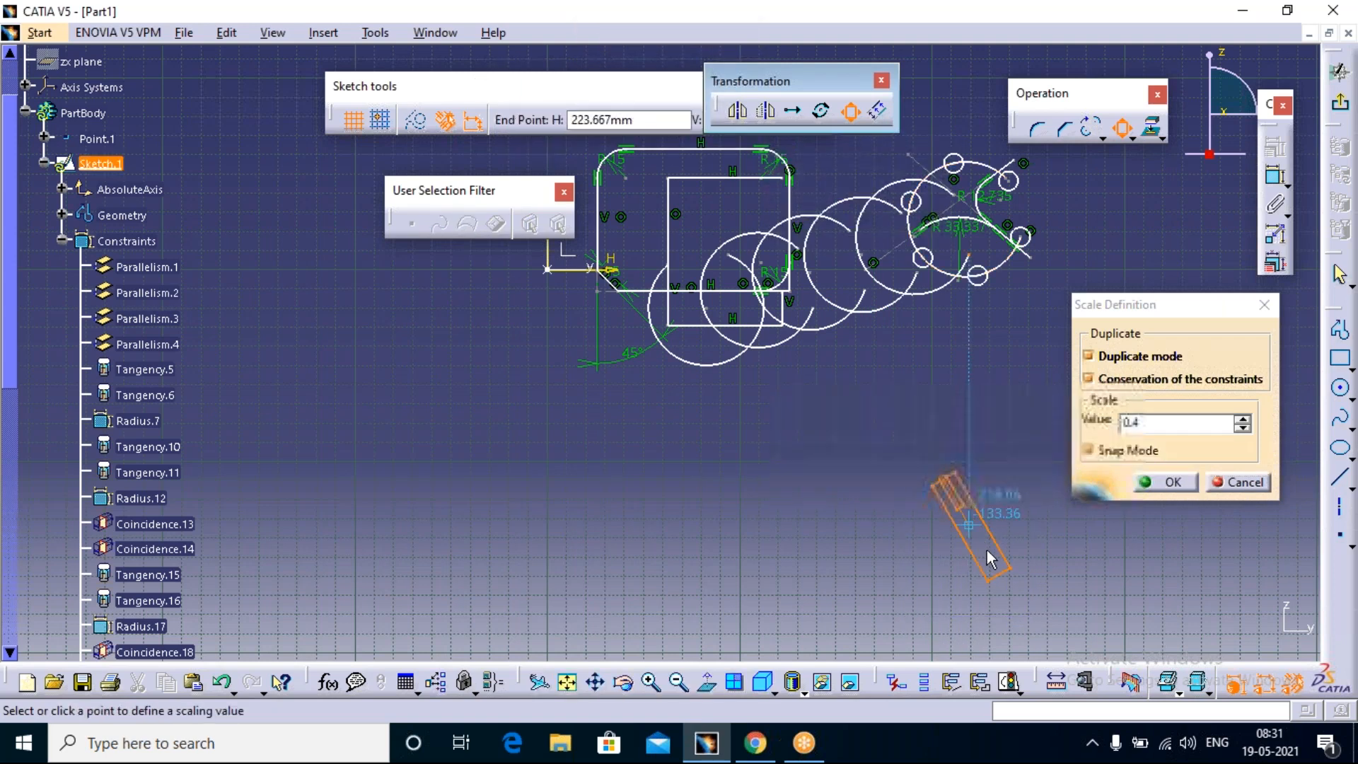
{"action": "left_click", "coordinate": [1144, 425]}
{"action": "key", "text": "Return"}
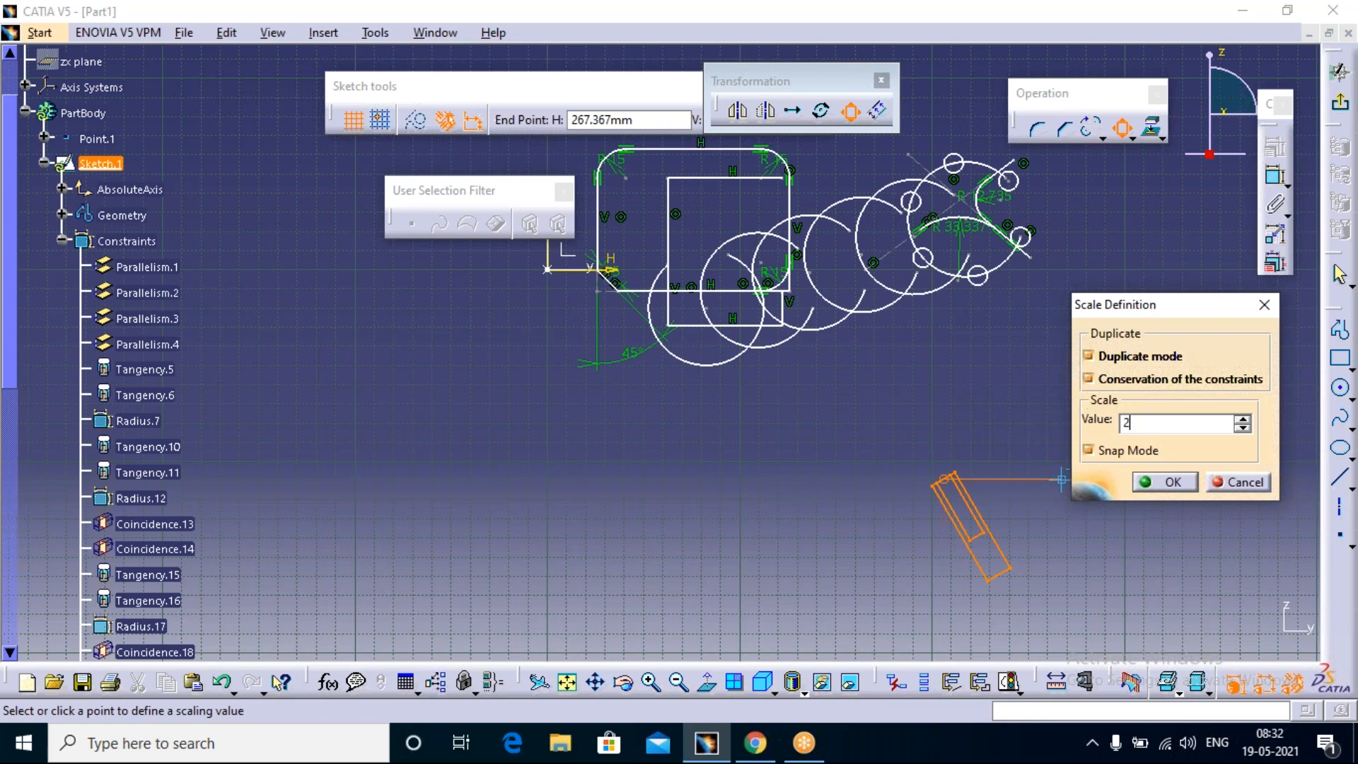
{"action": "left_click", "coordinate": [1165, 482]}
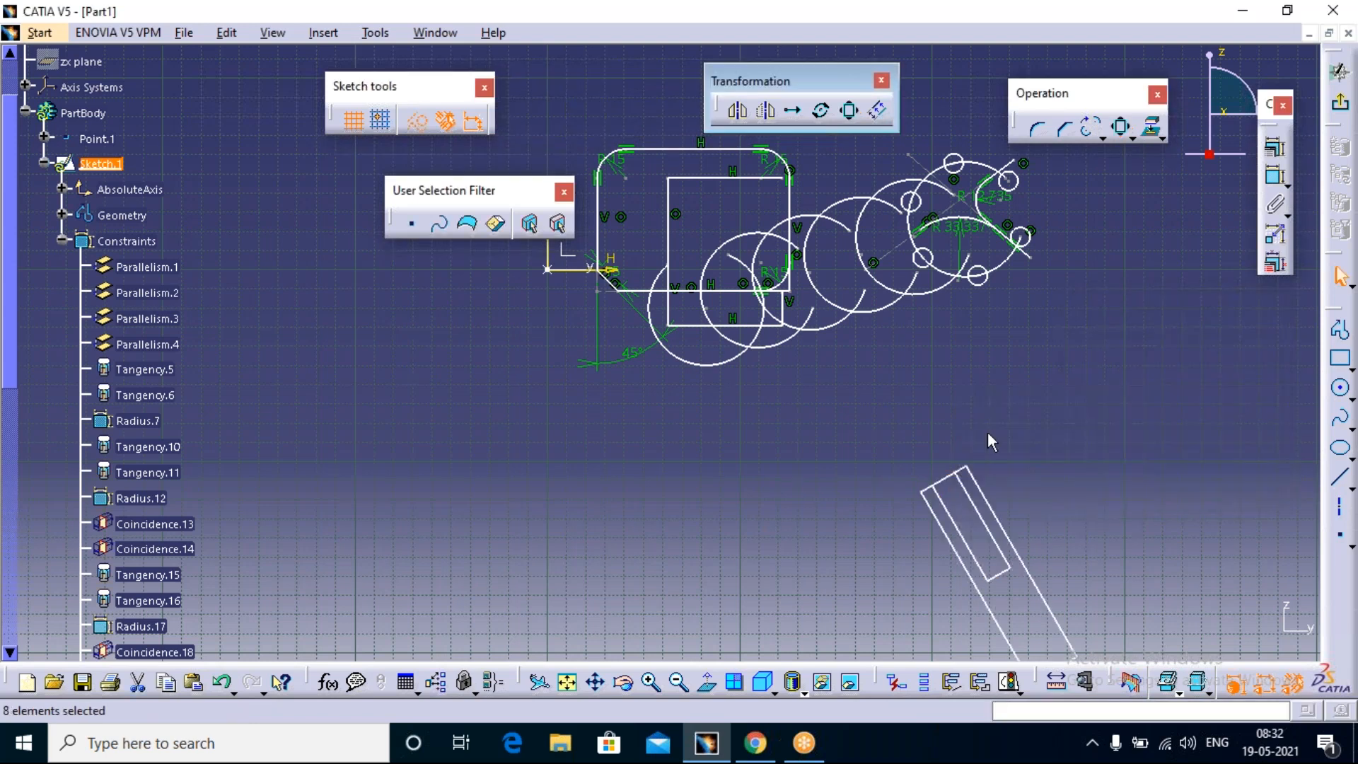
Step: Scale the larger tilted rectangle by 3 about the midpoint of its lower short edge, with Duplicate mode off
{"action": "middle_click_drag", "start_coordinate": [947, 587], "coordinate": [800, 439]}
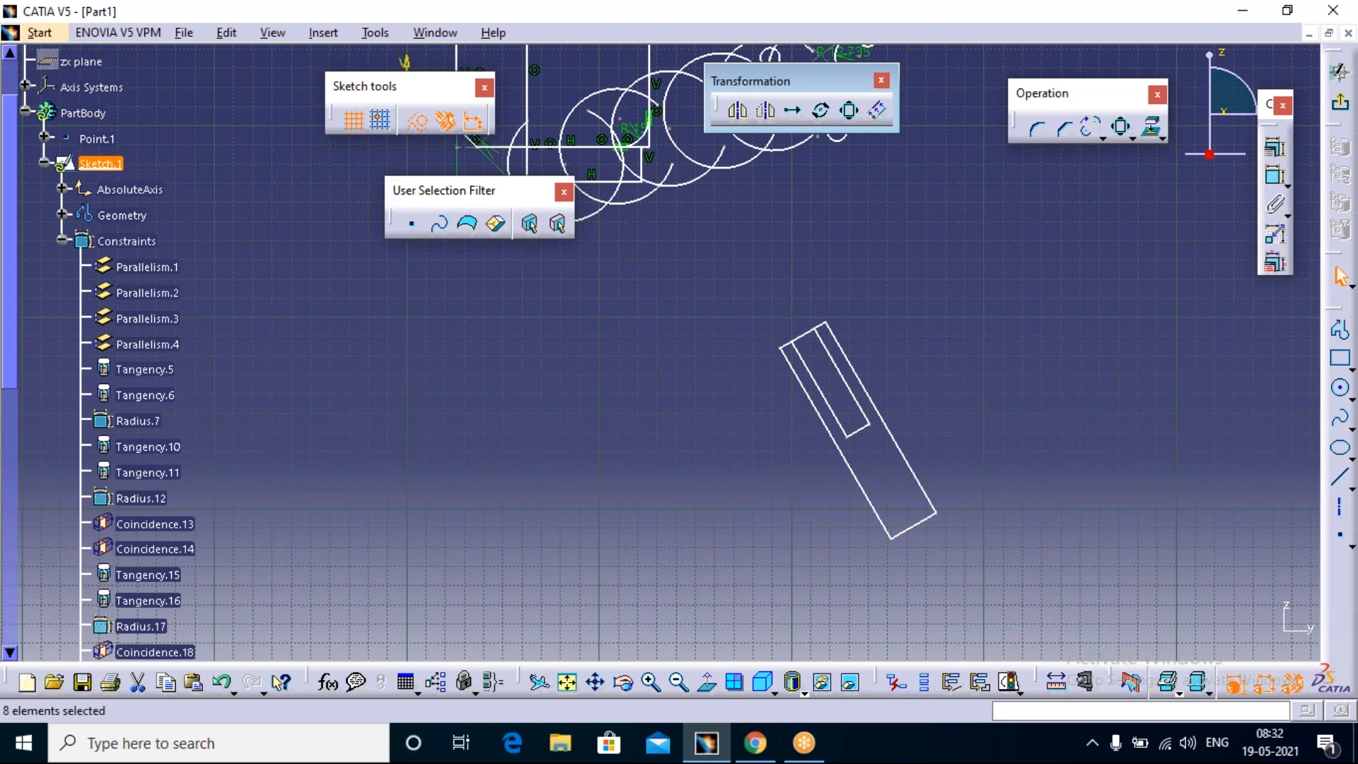
{"action": "left_click", "coordinate": [849, 109]}
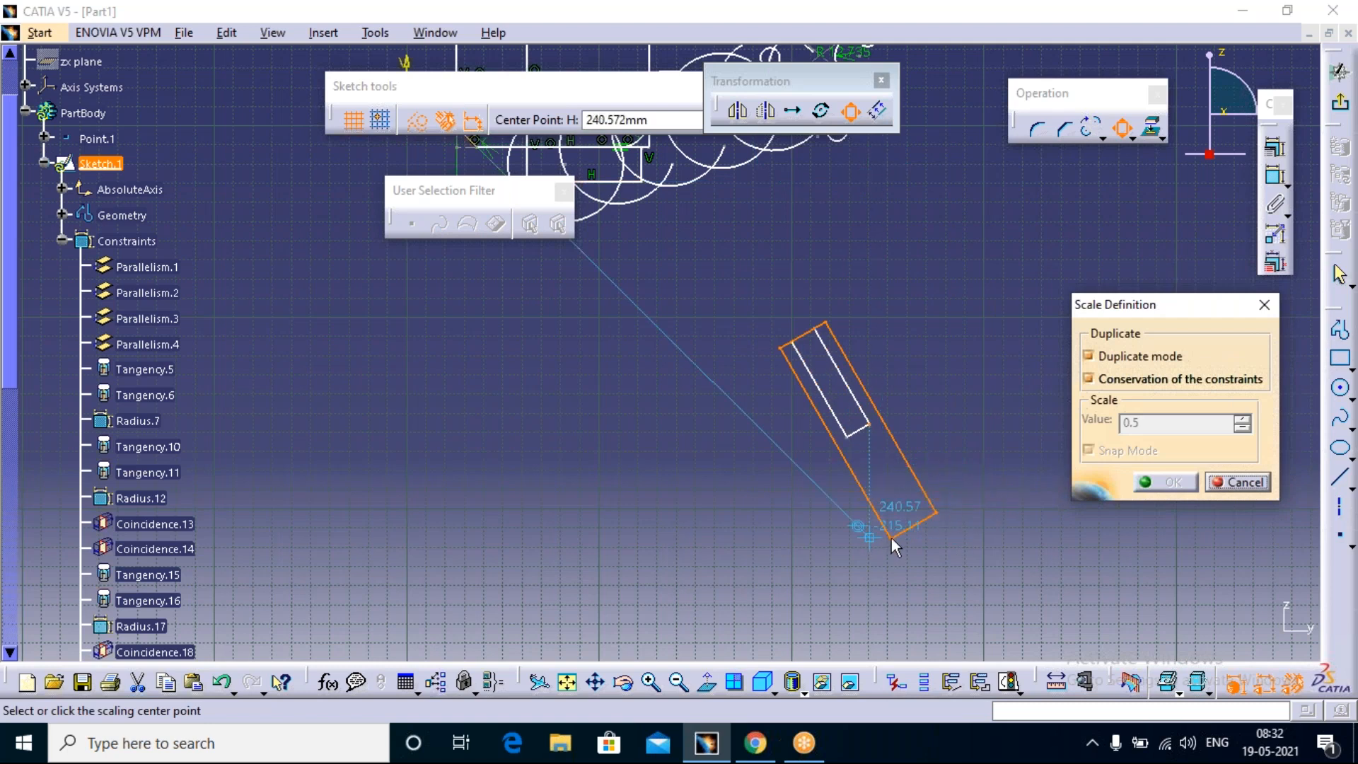
{"action": "left_click", "coordinate": [1089, 357]}
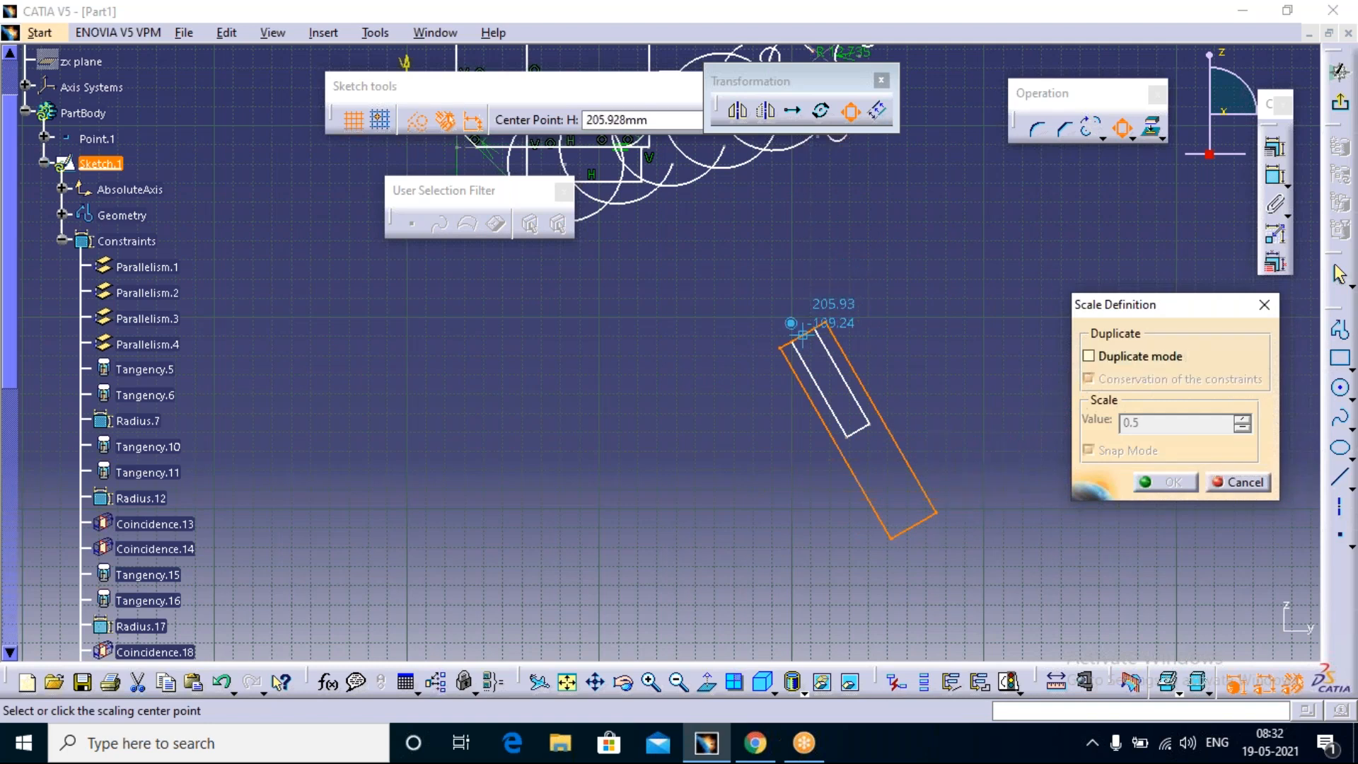
{"action": "left_click", "coordinate": [920, 525]}
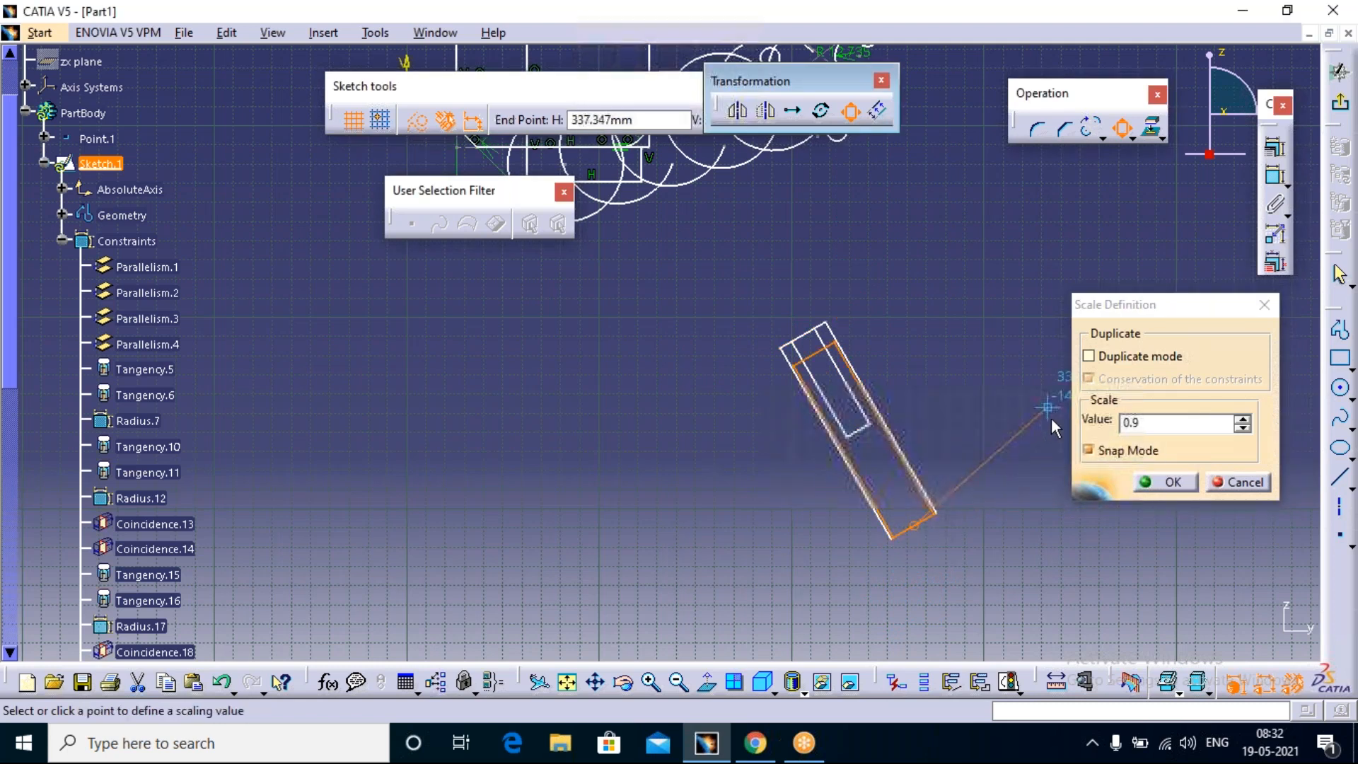
{"action": "left_click_drag", "start_coordinate": [1164, 426], "coordinate": [1068, 418]}
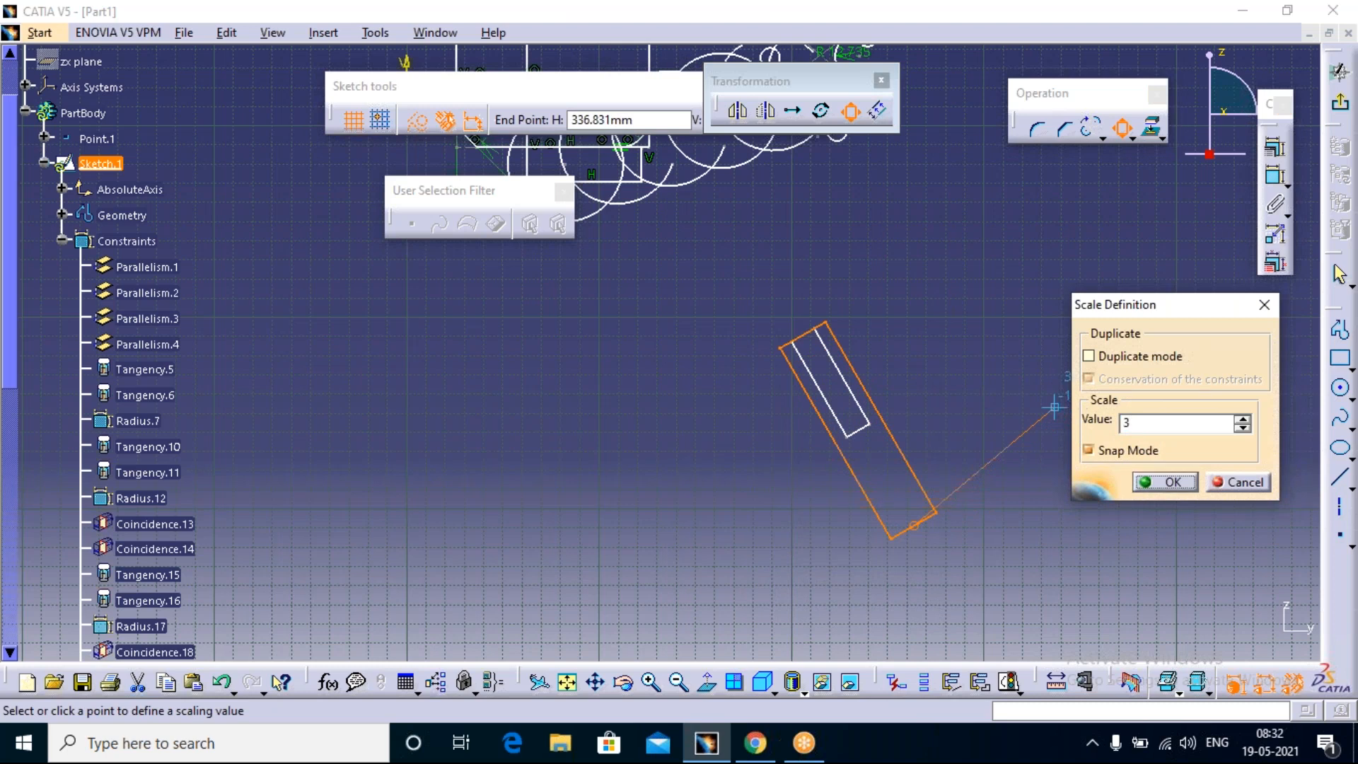
{"action": "left_click", "coordinate": [1166, 482]}
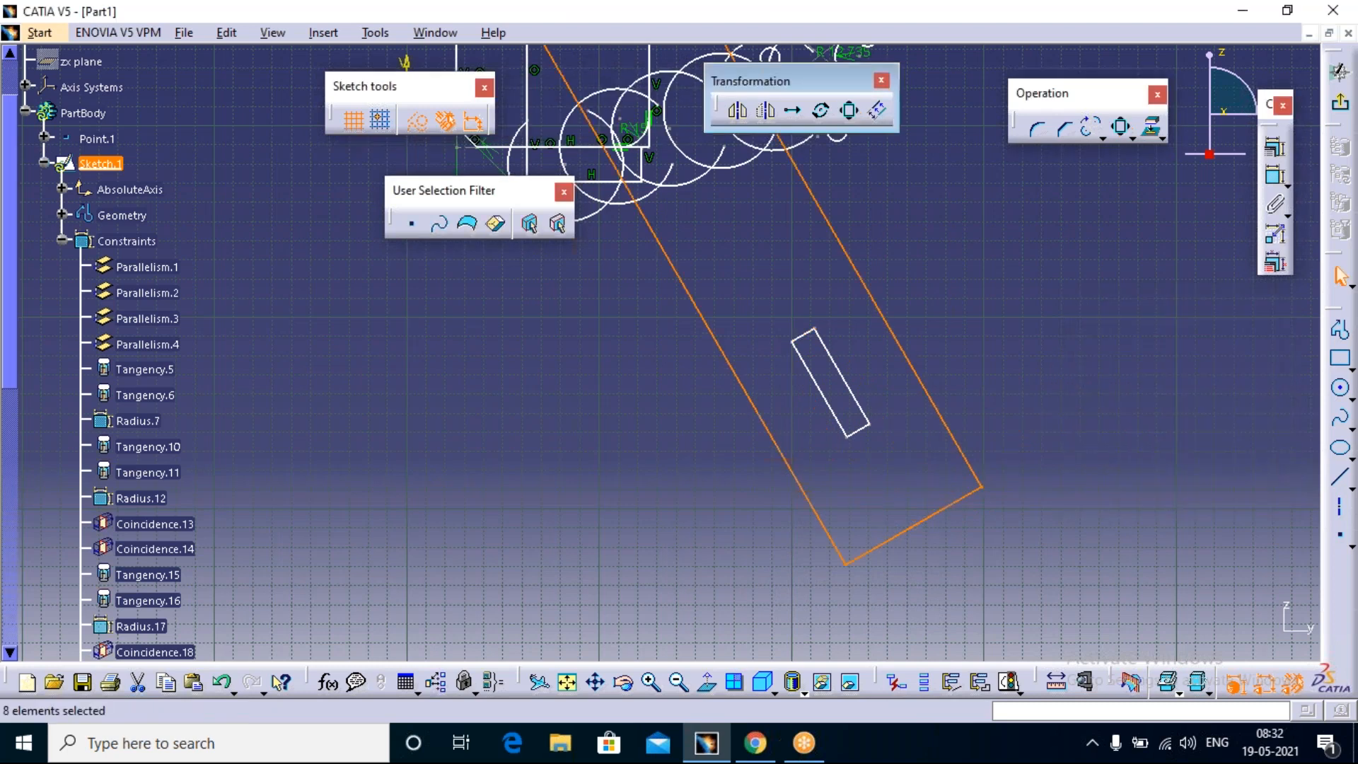
{"action": "mouse_move", "coordinate": [883, 379]}
{"action": "middle_mouse_down"}
{"action": "mouse_move", "coordinate": [1013, 637]}
{"action": "mouse_move", "coordinate": [988, 455]}
{"action": "mouse_move", "coordinate": [917, 516]}
{"action": "mouse_move", "coordinate": [914, 548]}
{"action": "middle_mouse_up"}
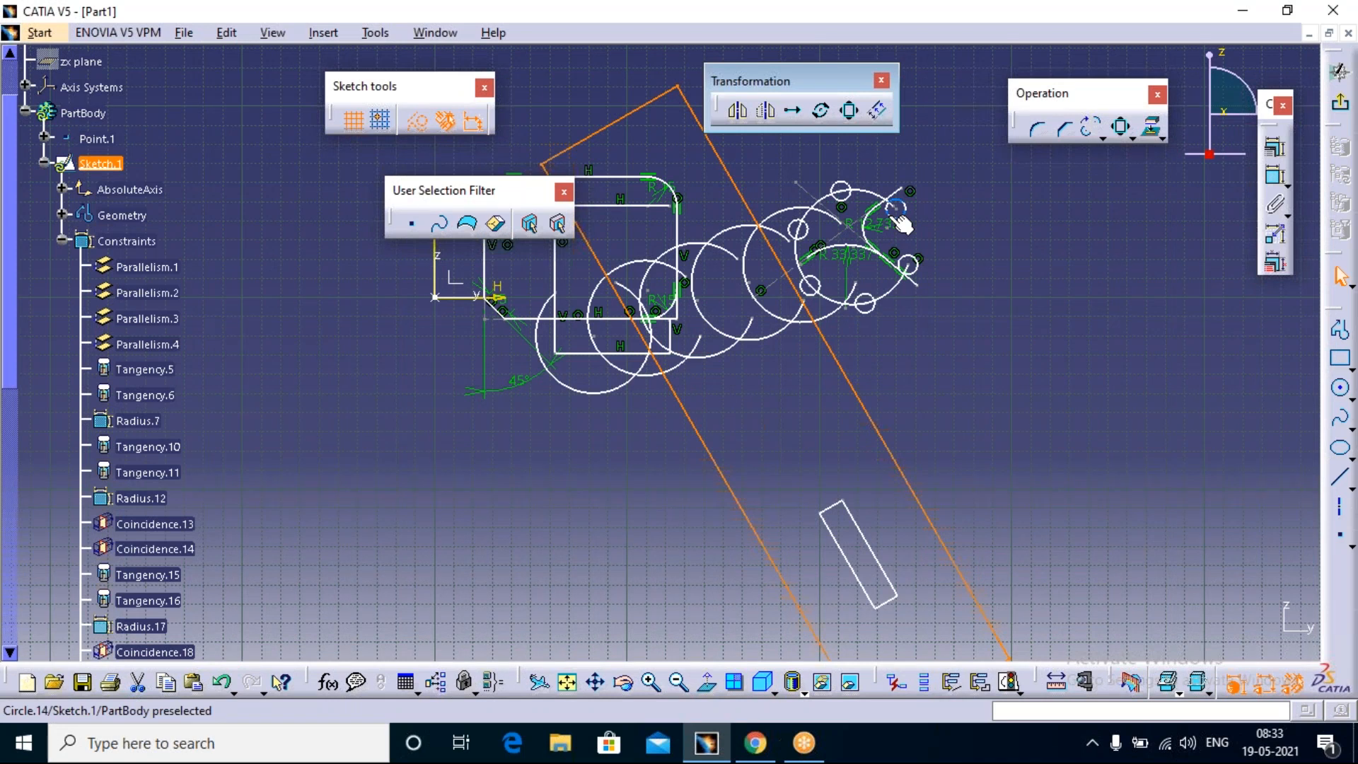
{"action": "left_click", "coordinate": [880, 113]}
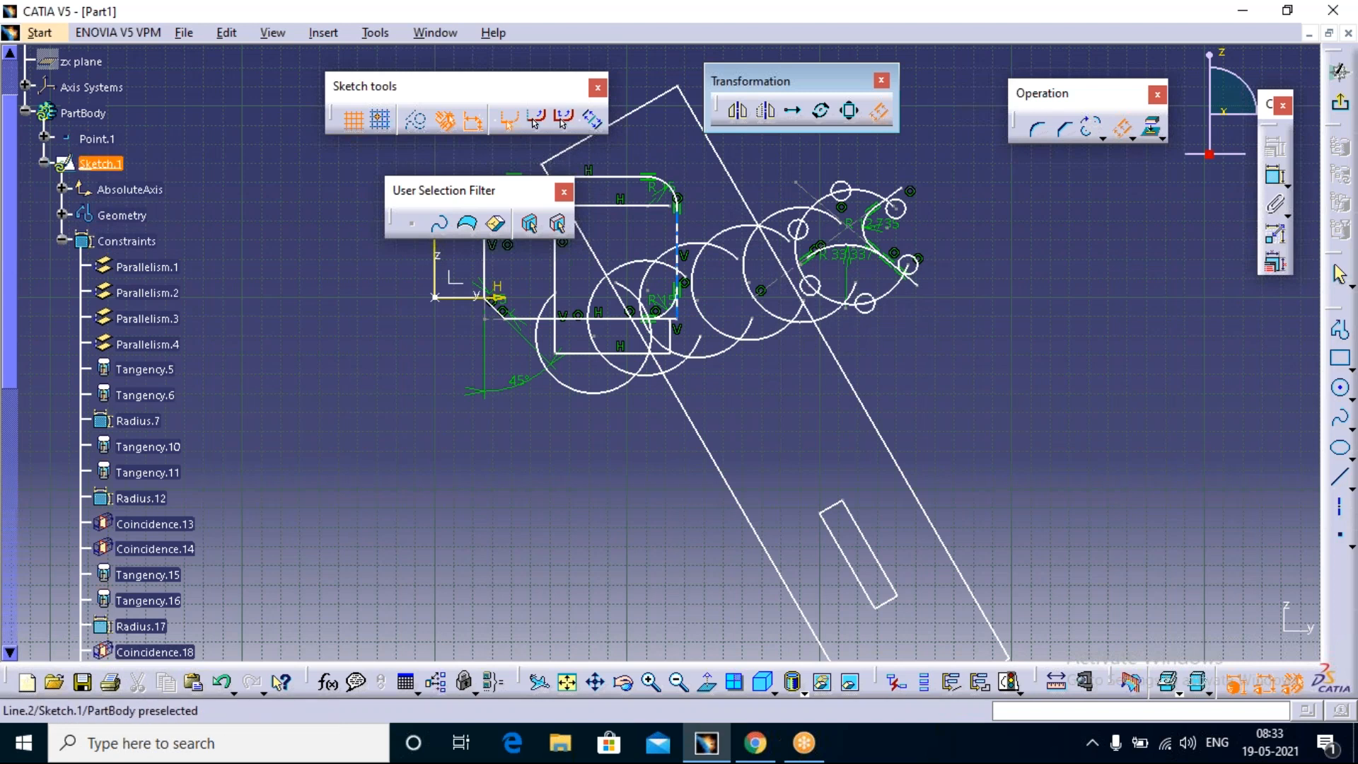
{"action": "key", "text": "Escape"}
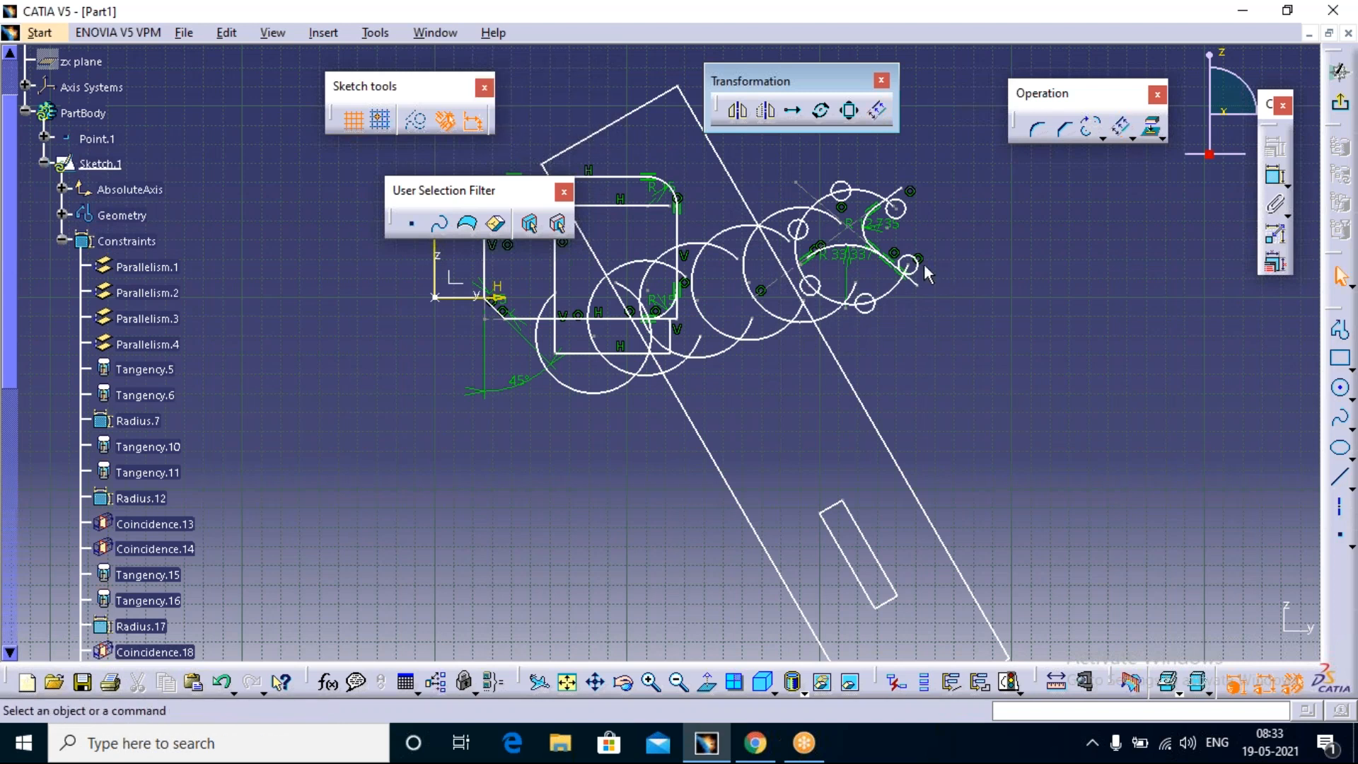
Step: Round the small tilted rectangle's lower right corner with Corner, trimming all elements and setting the radius freehand
{"action": "mouse_move", "coordinate": [662, 352]}
{"action": "middle_mouse_down"}
{"action": "mouse_move", "coordinate": [597, 345]}
{"action": "mouse_move", "coordinate": [258, 218]}
{"action": "mouse_move", "coordinate": [547, 186]}
{"action": "middle_mouse_up"}
{"action": "middle_click_drag", "start_coordinate": [723, 254], "coordinate": [715, 239]}
{"action": "middle_click_drag", "start_coordinate": [764, 380], "coordinate": [764, 381]}
{"action": "middle_click_drag", "start_coordinate": [662, 352], "coordinate": [661, 283]}
{"action": "left_click", "coordinate": [1038, 129]}
{"action": "left_click", "coordinate": [929, 527]}
{"action": "left_click", "coordinate": [511, 126]}
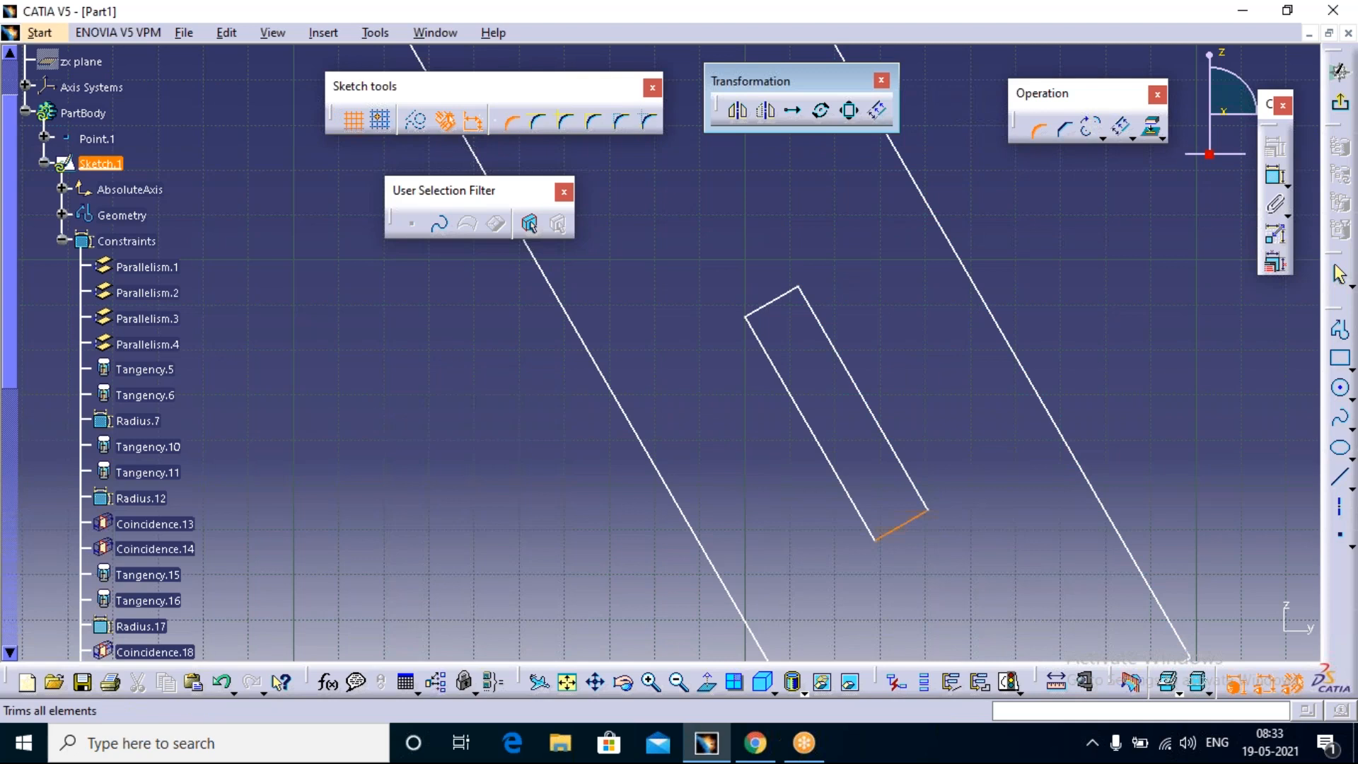
{"action": "left_click", "coordinate": [920, 494]}
{"action": "left_click", "coordinate": [917, 499]}
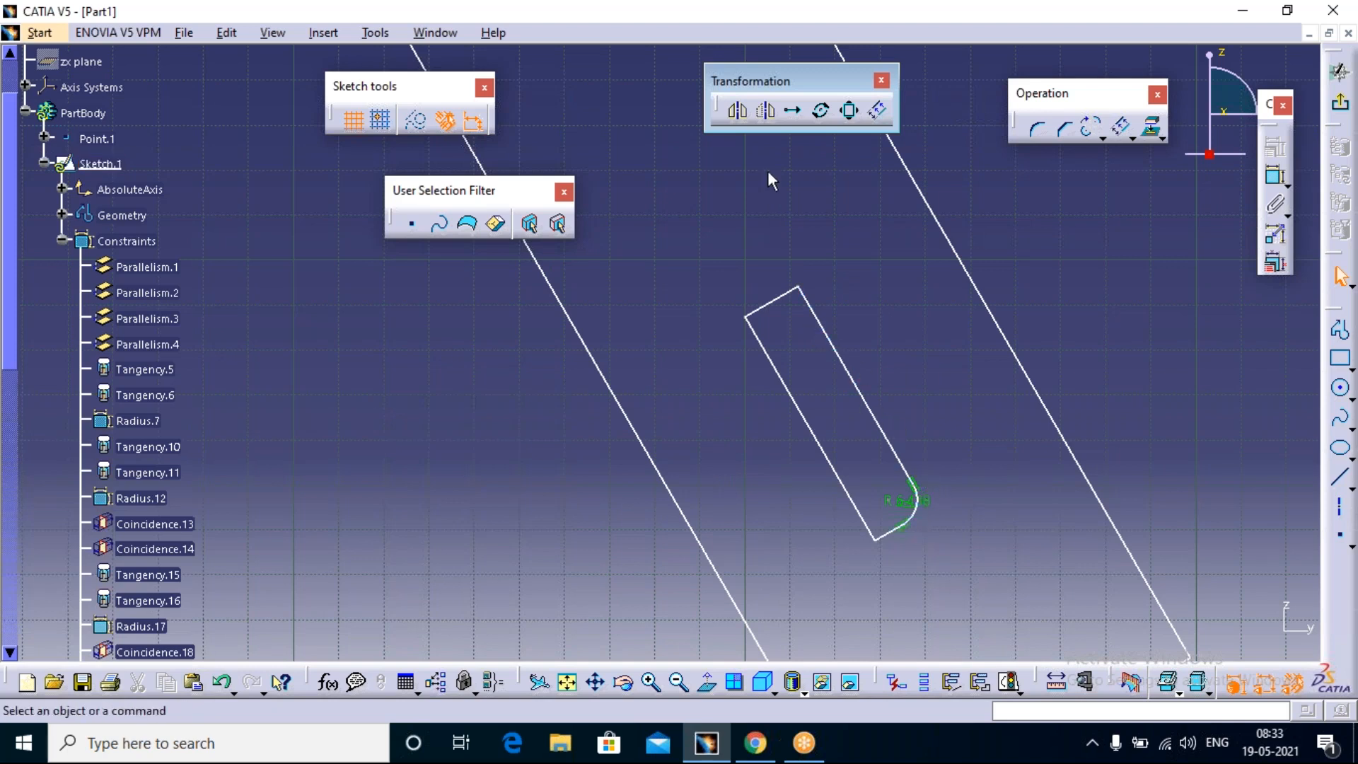
Step: Offset the small tilted rectangle's right long edge outward by about 47.5 mm, past the large rectangle's right edge, with one instance
{"action": "left_click", "coordinate": [887, 113]}
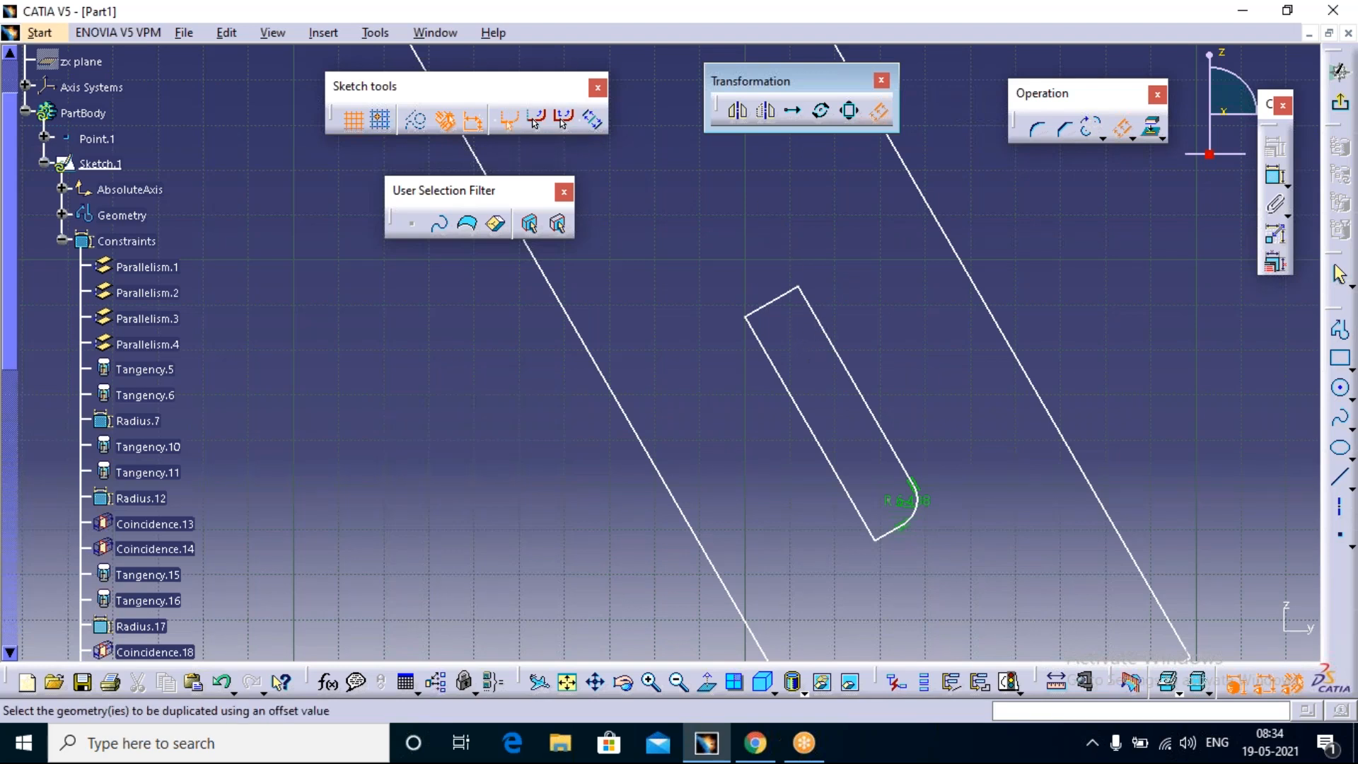
{"action": "left_click", "coordinate": [861, 377]}
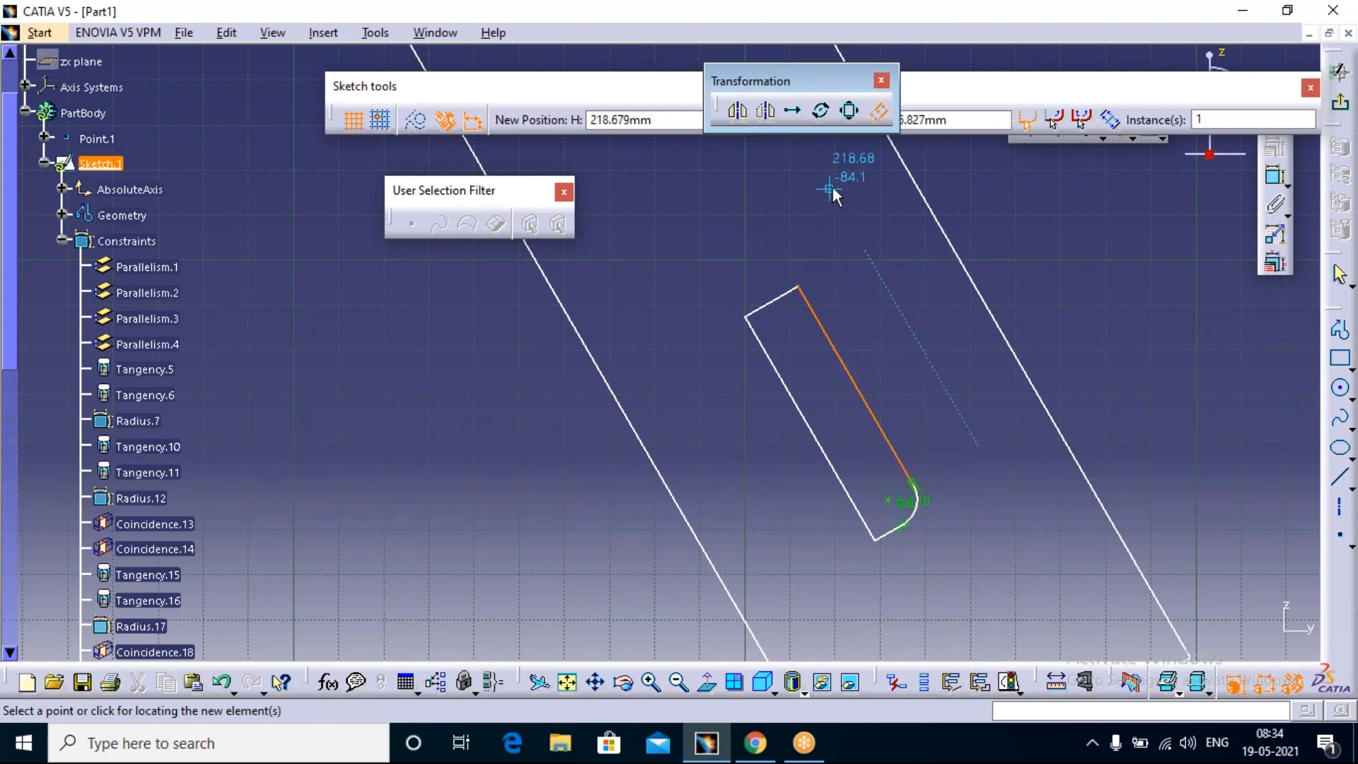
{"action": "left_click", "coordinate": [1022, 245]}
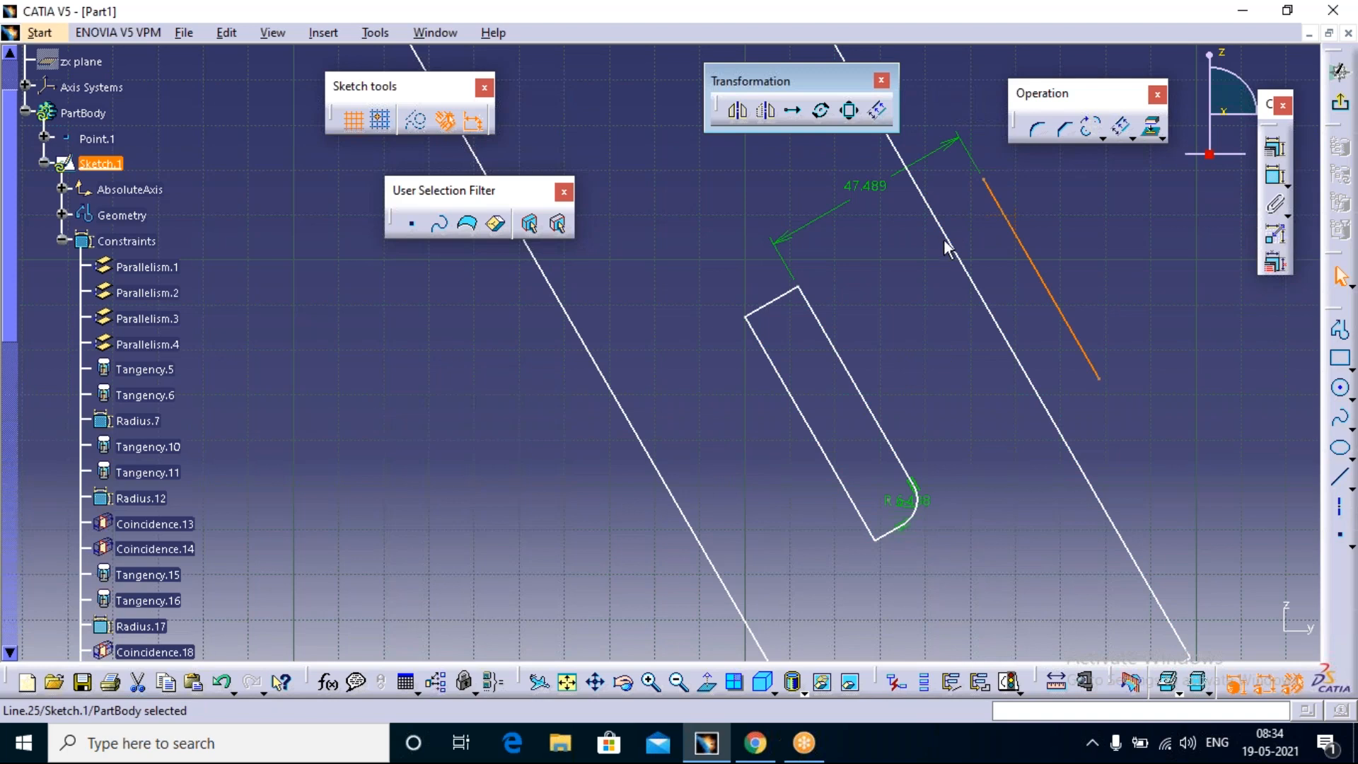
{"action": "left_click", "coordinate": [887, 107]}
{"action": "left_click", "coordinate": [872, 110]}
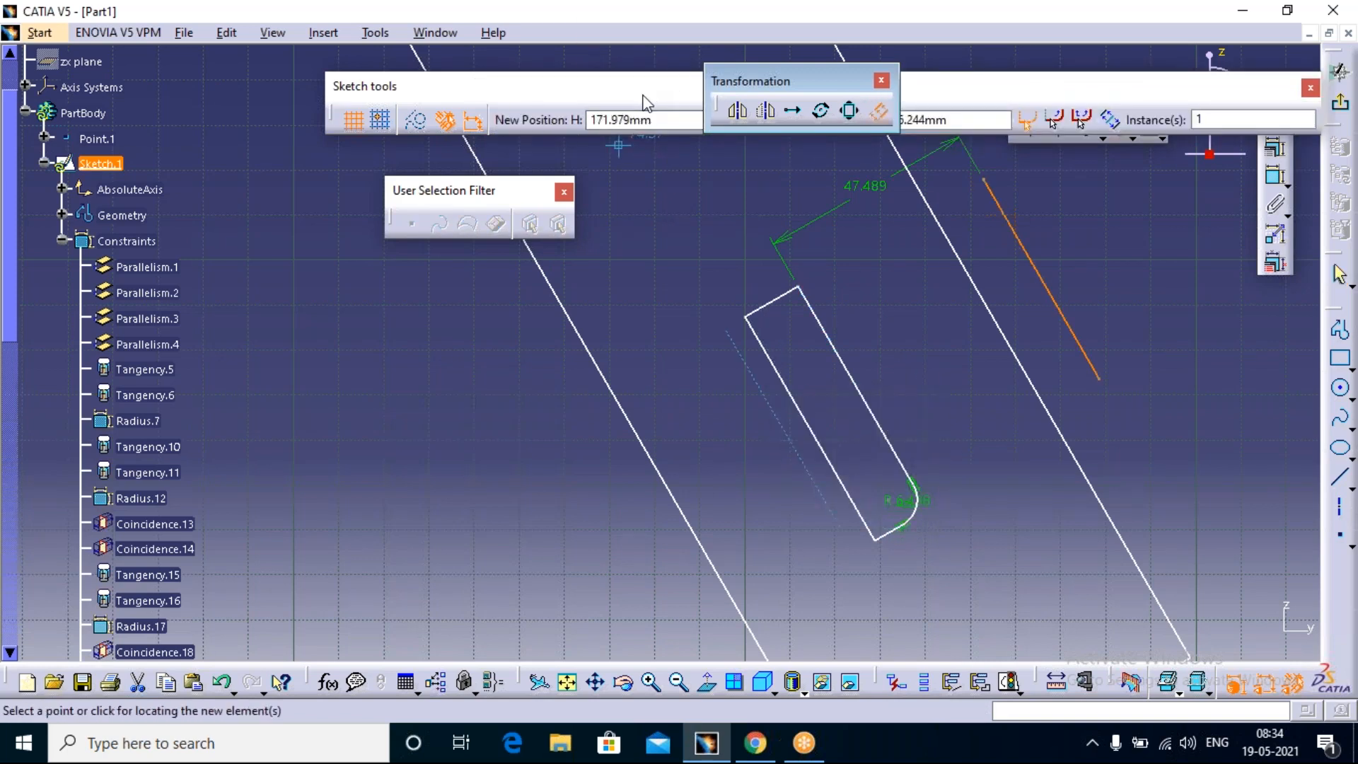
{"action": "left_click_drag", "start_coordinate": [631, 88], "coordinate": [632, 90]}
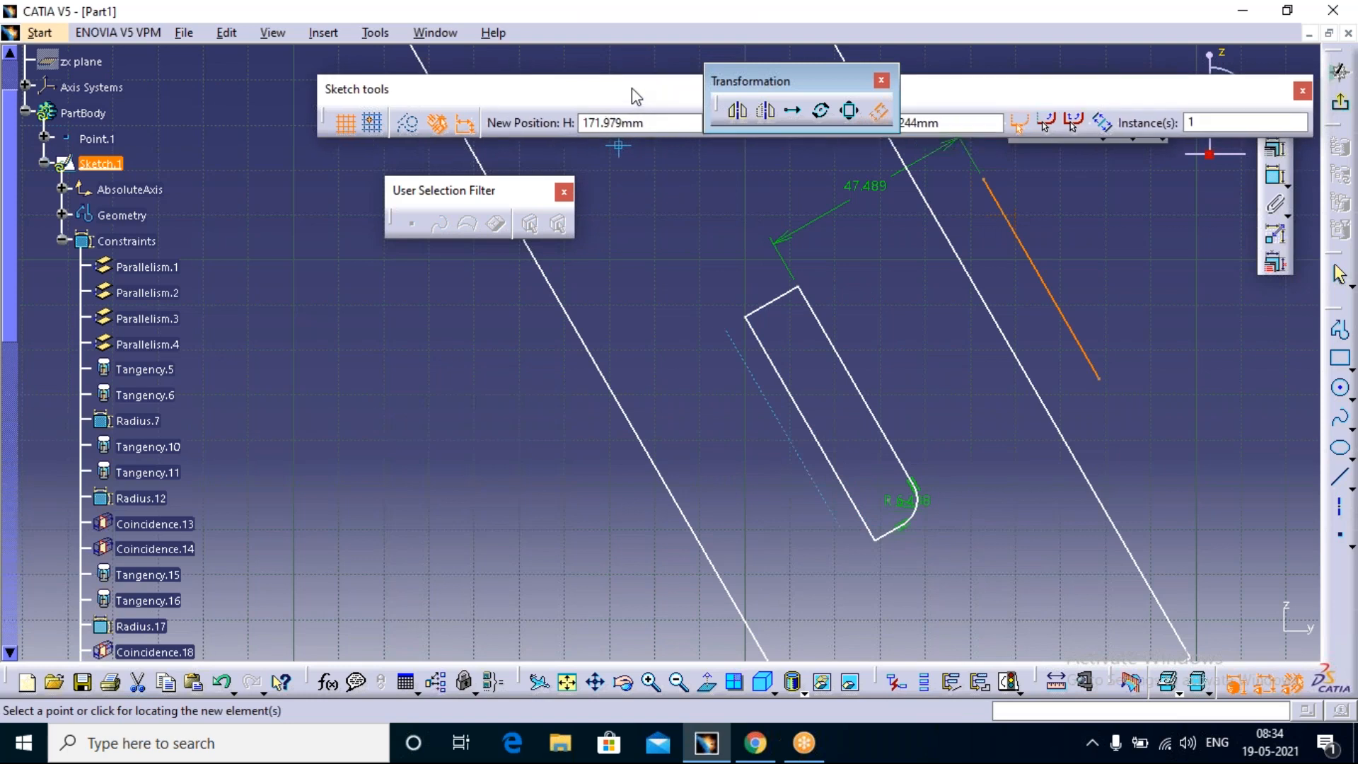
{"action": "key", "text": "Escape"}
{"action": "key", "text": "Escape"}
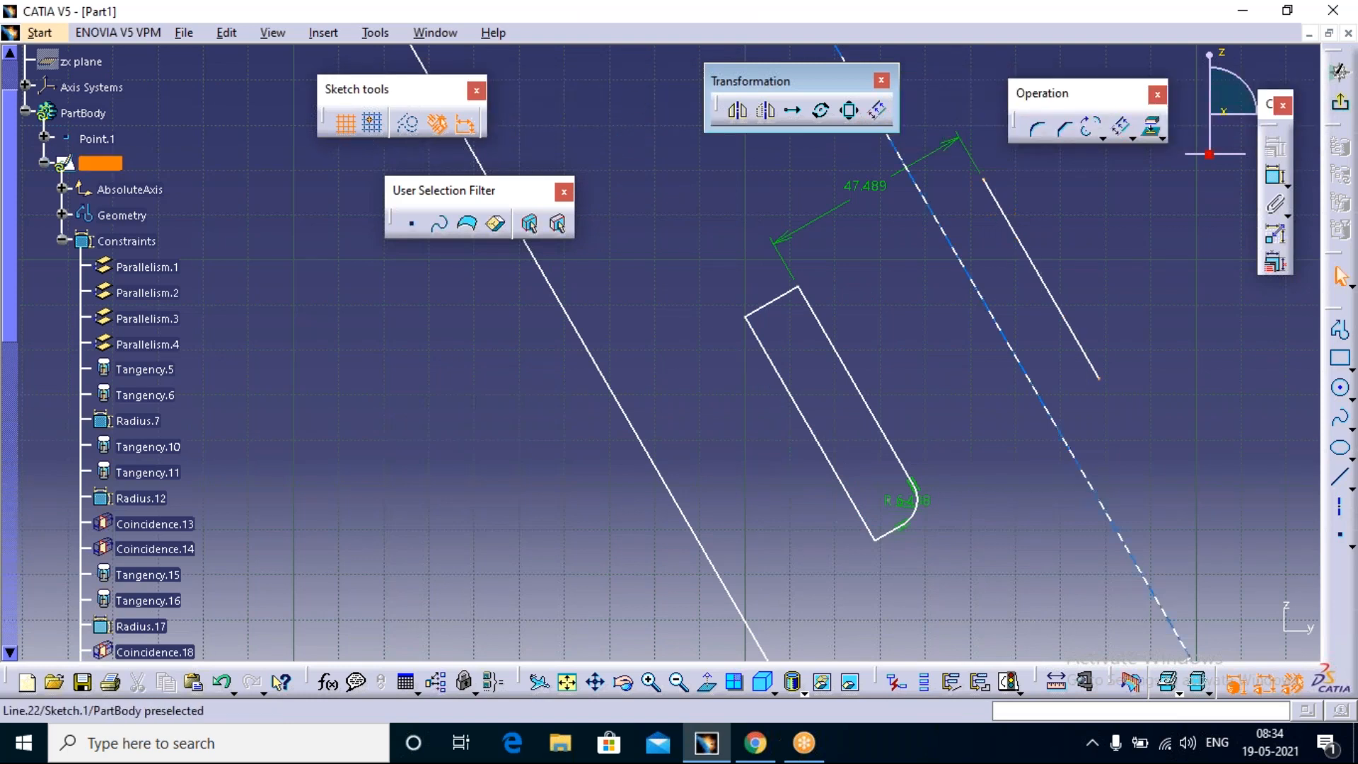
Step: Offset the small tilted rectangle's right long edge outward with Tangent Propagation, placing the copy just inside the previous offset line
{"action": "left_click", "coordinate": [880, 110]}
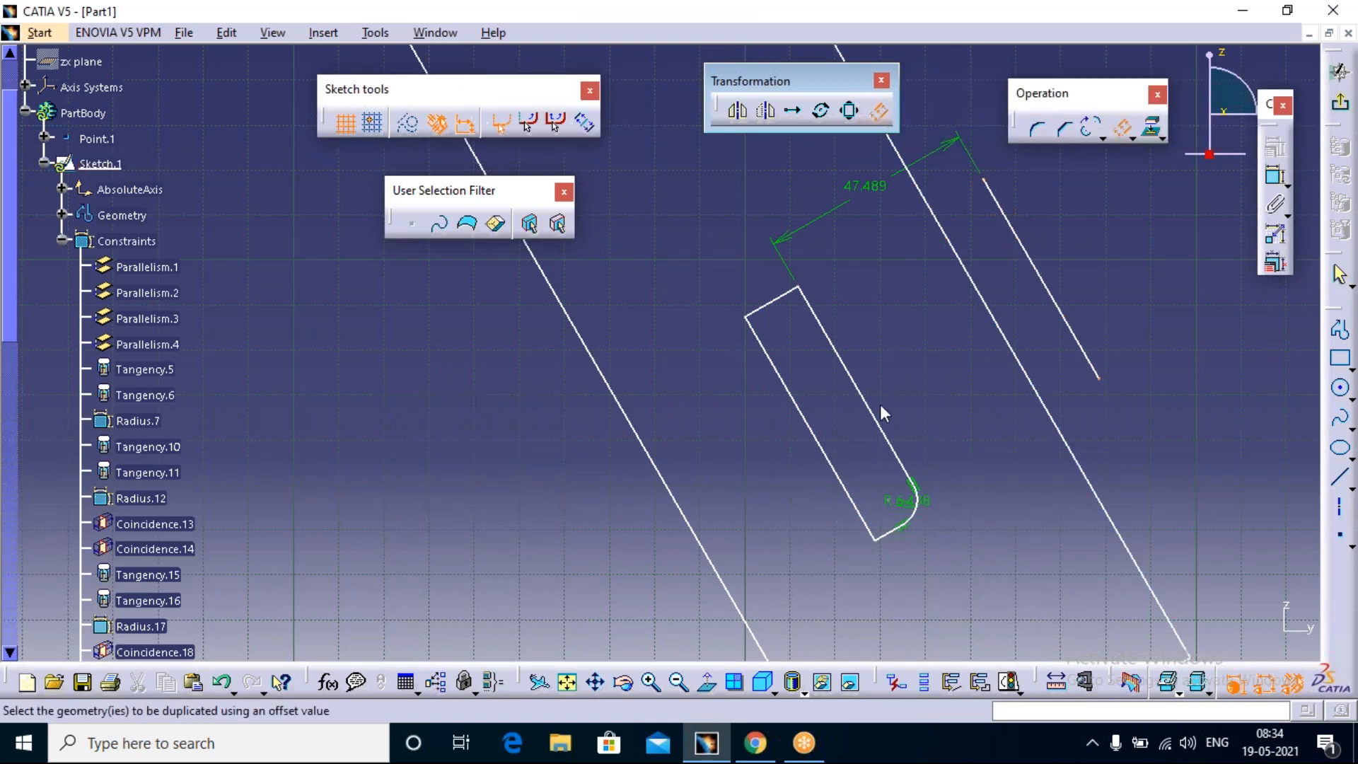
{"action": "left_click", "coordinate": [530, 126]}
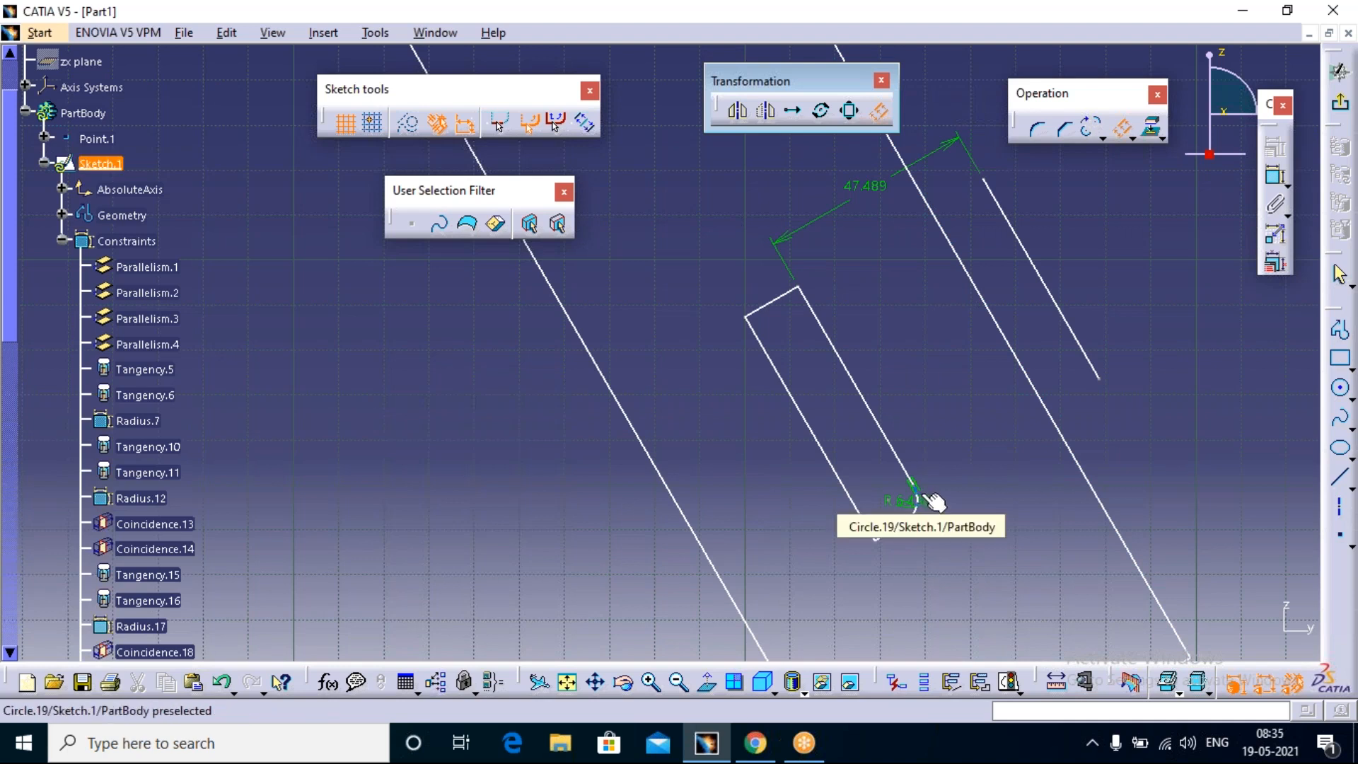
{"action": "left_click", "coordinate": [886, 427]}
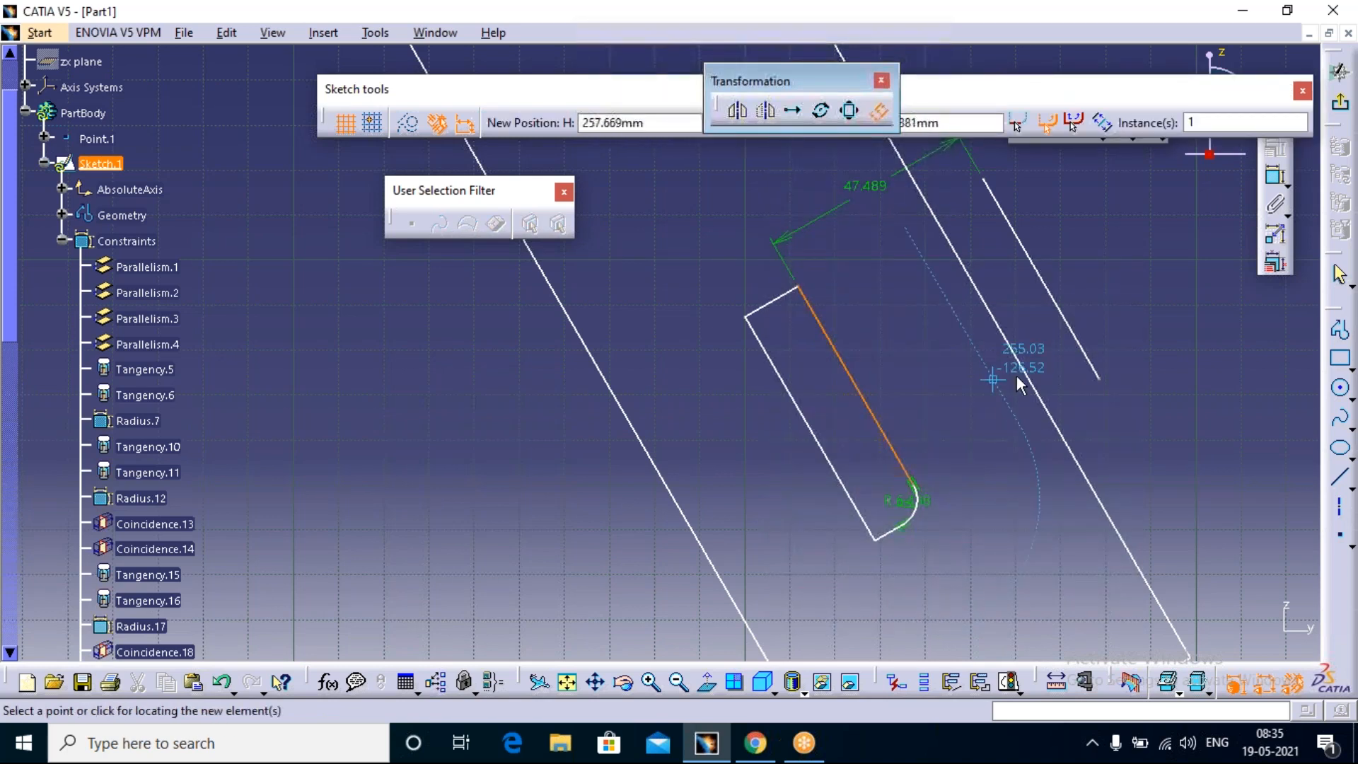
{"action": "left_click", "coordinate": [1062, 373]}
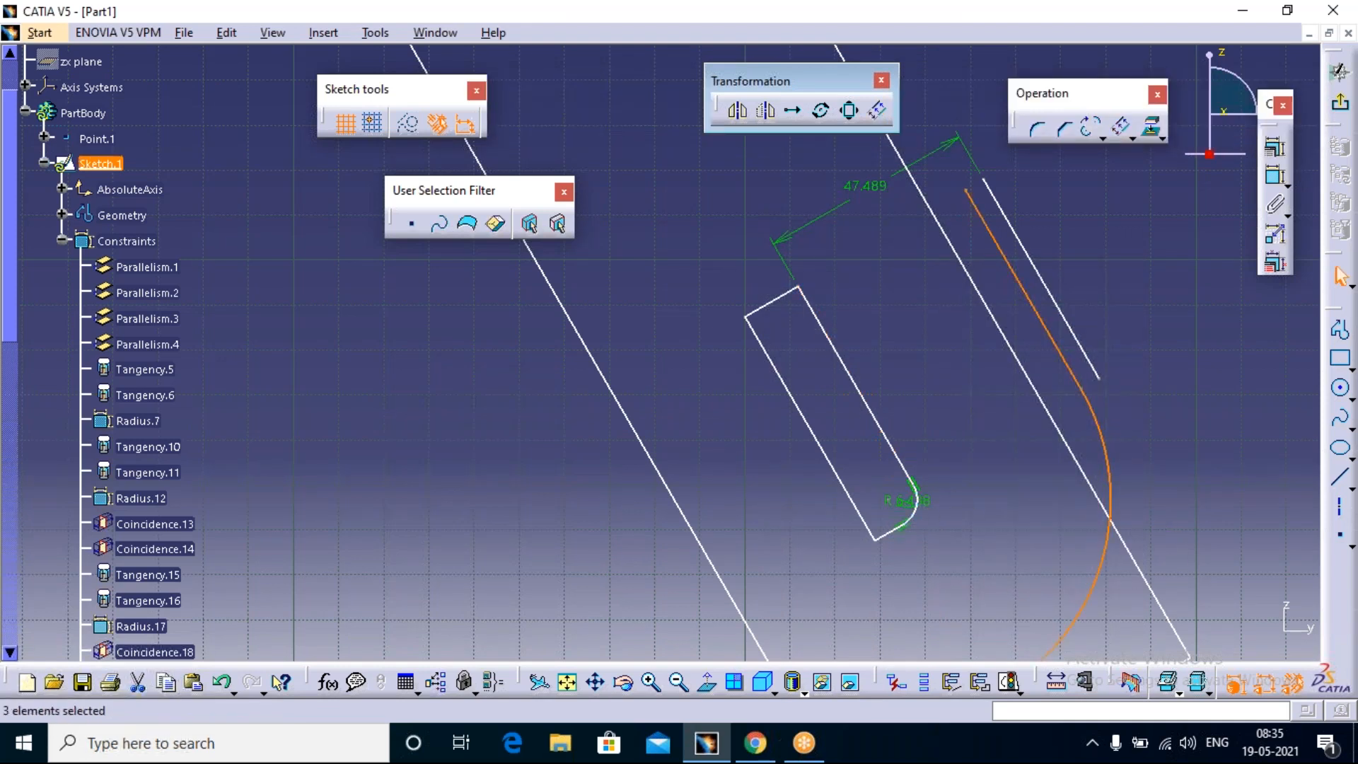
Step: Start another Offset for the small tilted rectangle with the rounded corner
{"action": "scroll", "coordinate": [1061, 500], "scroll_direction": "up", "scroll_amount": 1}
{"action": "middle_click_drag", "start_coordinate": [1061, 499], "coordinate": [1071, 346]}
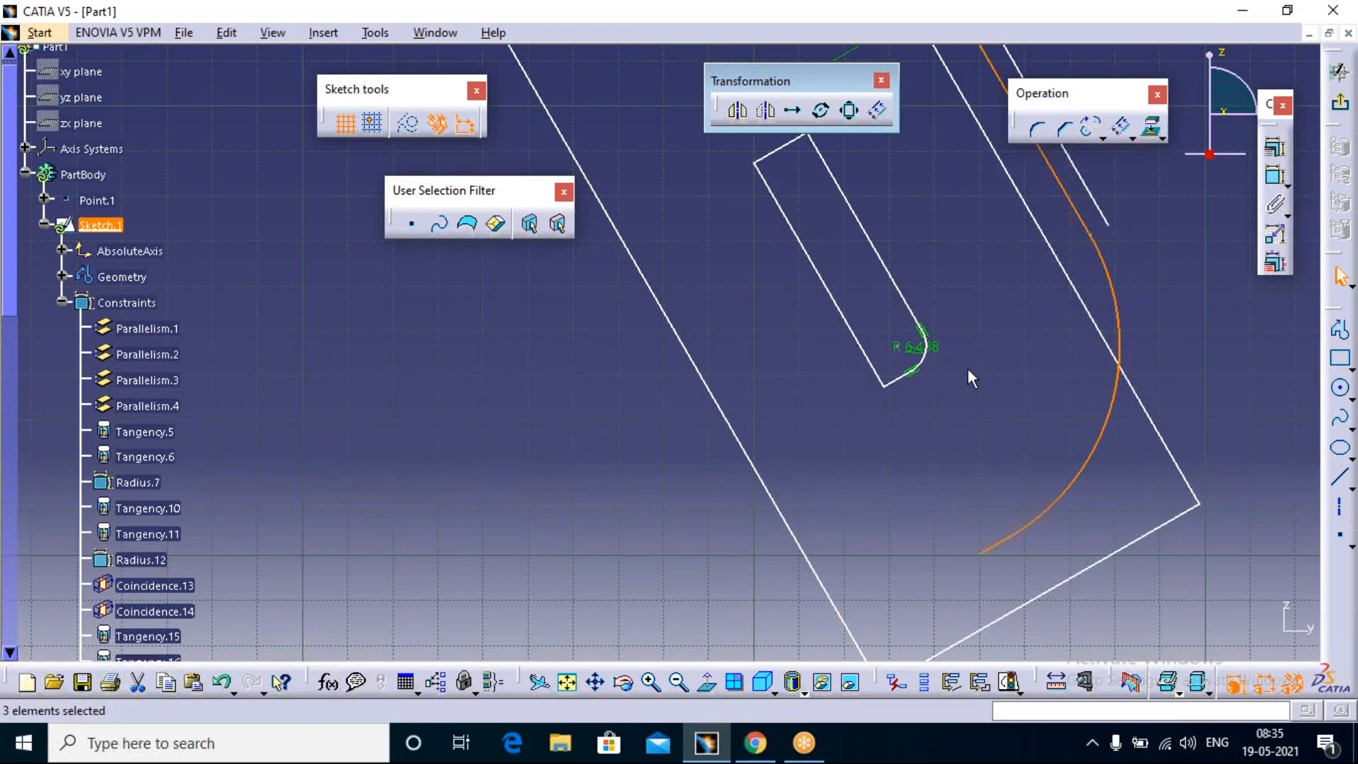
{"action": "middle_click_drag", "start_coordinate": [661, 353], "coordinate": [661, 352]}
{"action": "middle_click_drag", "start_coordinate": [958, 424], "coordinate": [927, 514]}
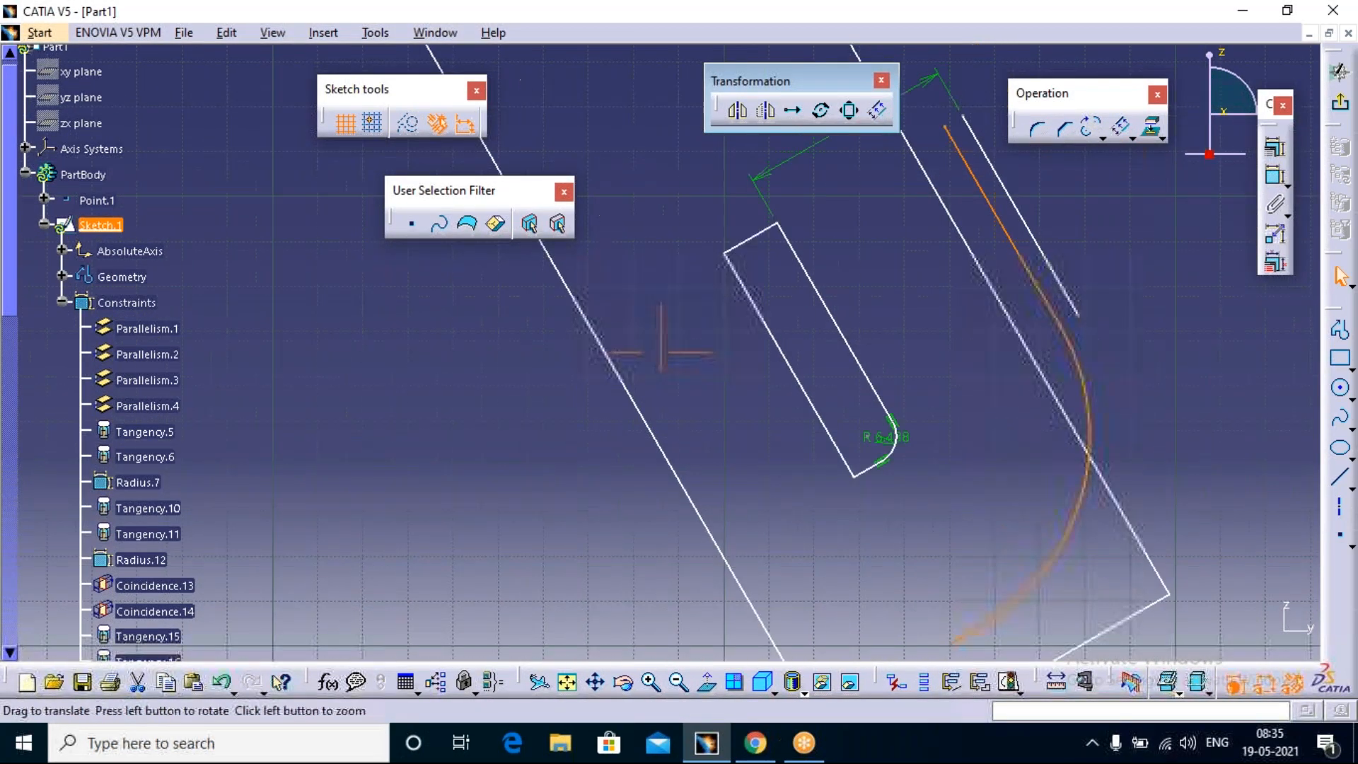
{"action": "middle_click_drag", "start_coordinate": [891, 364], "coordinate": [894, 366]}
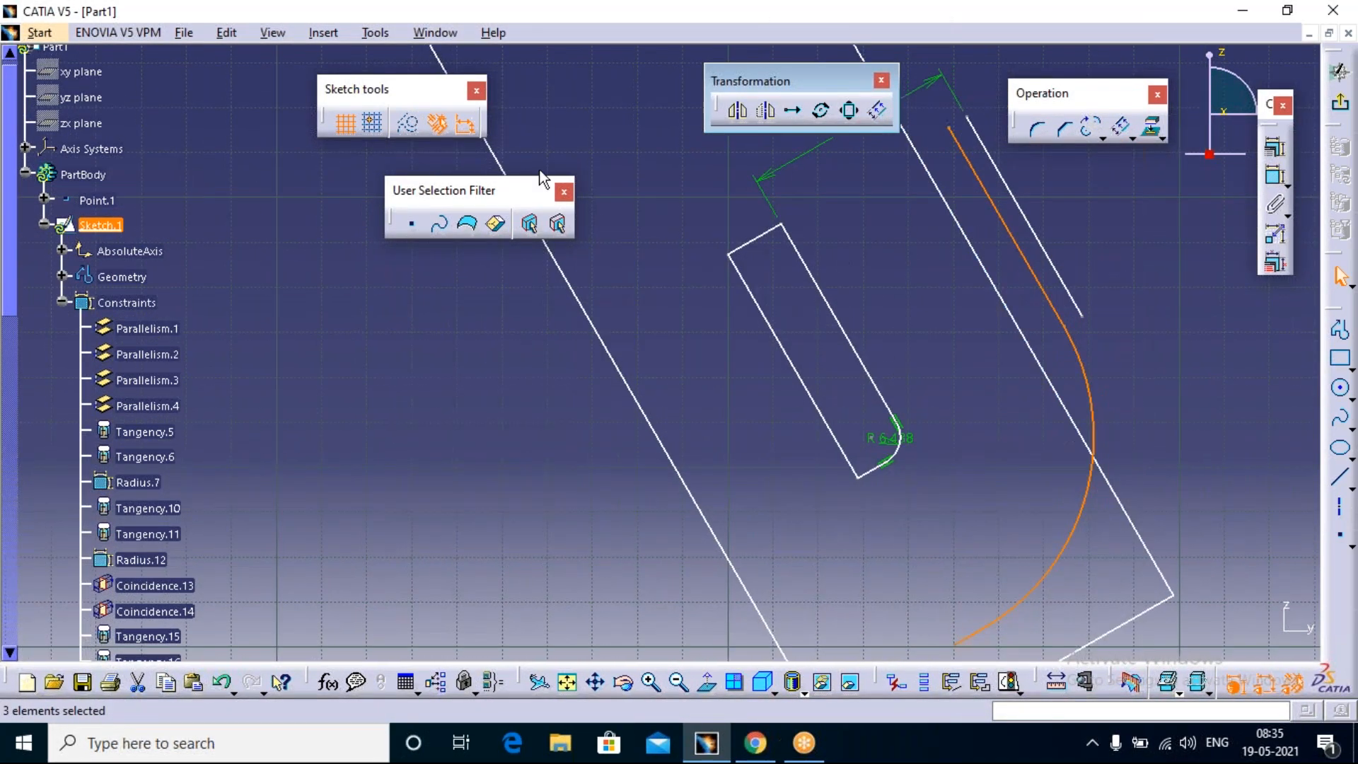
{"action": "left_click", "coordinate": [1120, 128]}
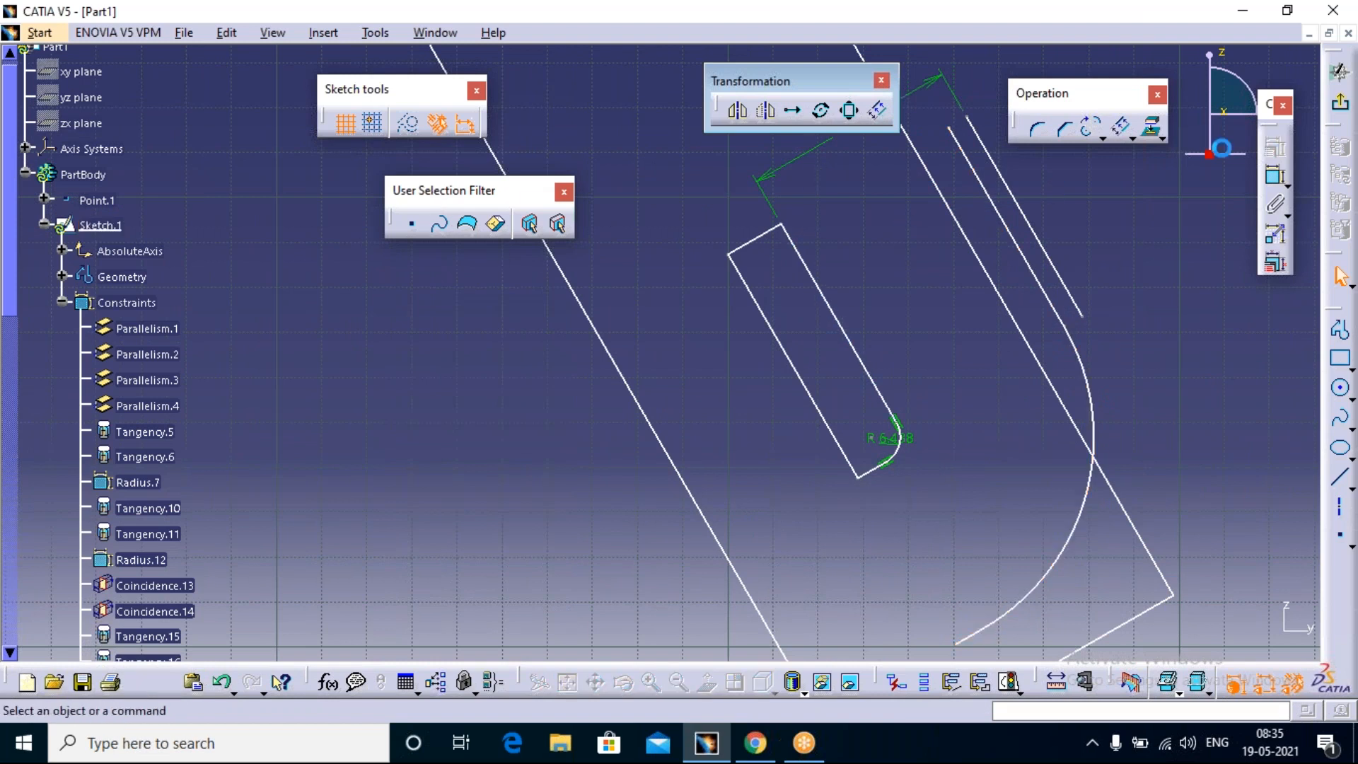
{"action": "left_click", "coordinate": [1121, 129]}
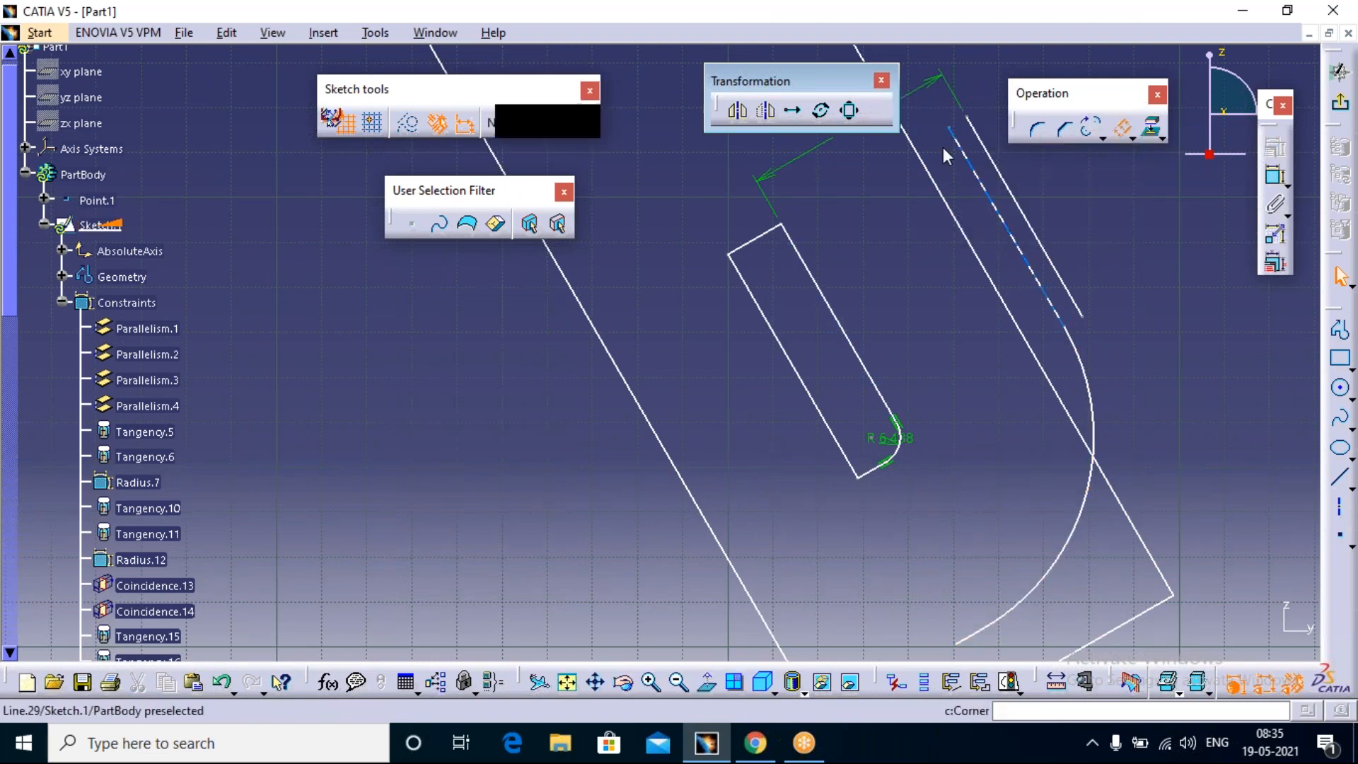
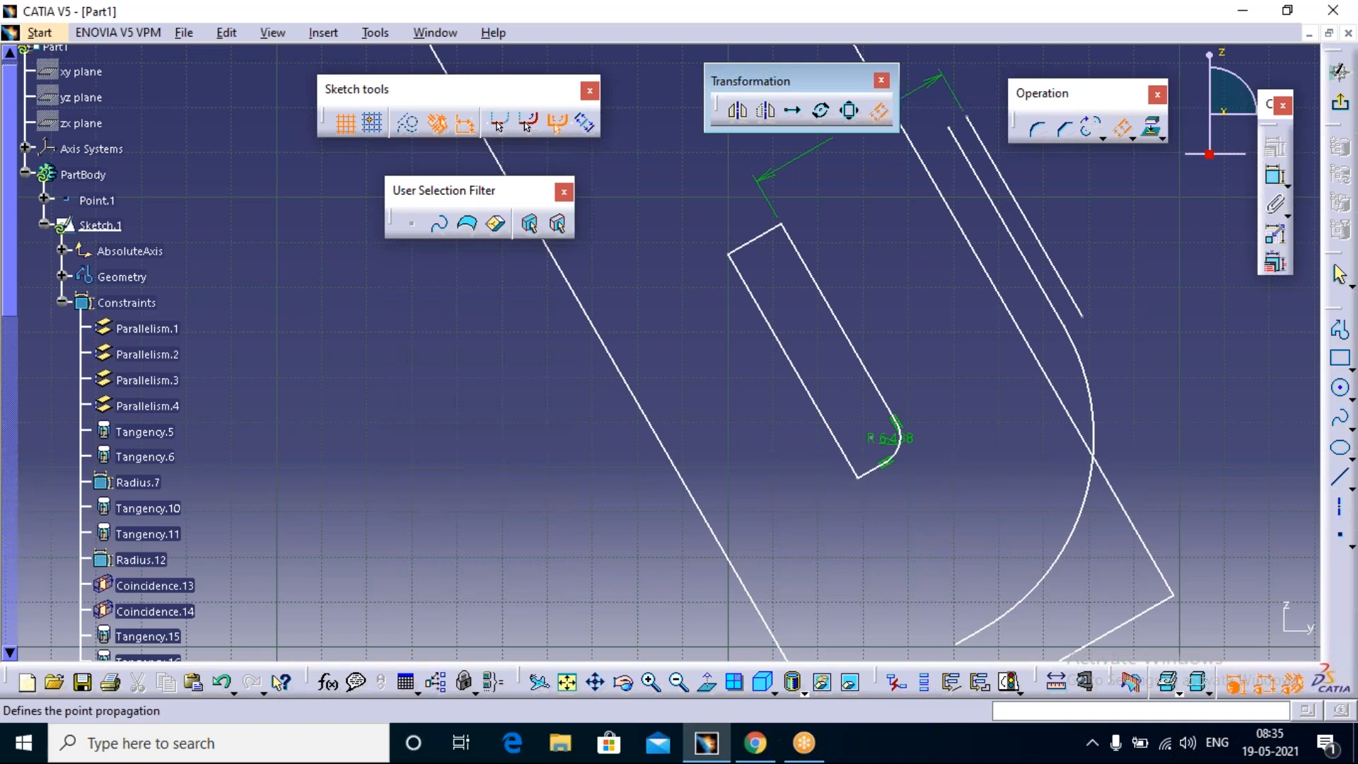
Step: Offset the whole small rounded rectangle outward with Point Propagation and one instance, placing the copy inside the large rectangle
{"action": "left_click", "coordinate": [824, 290]}
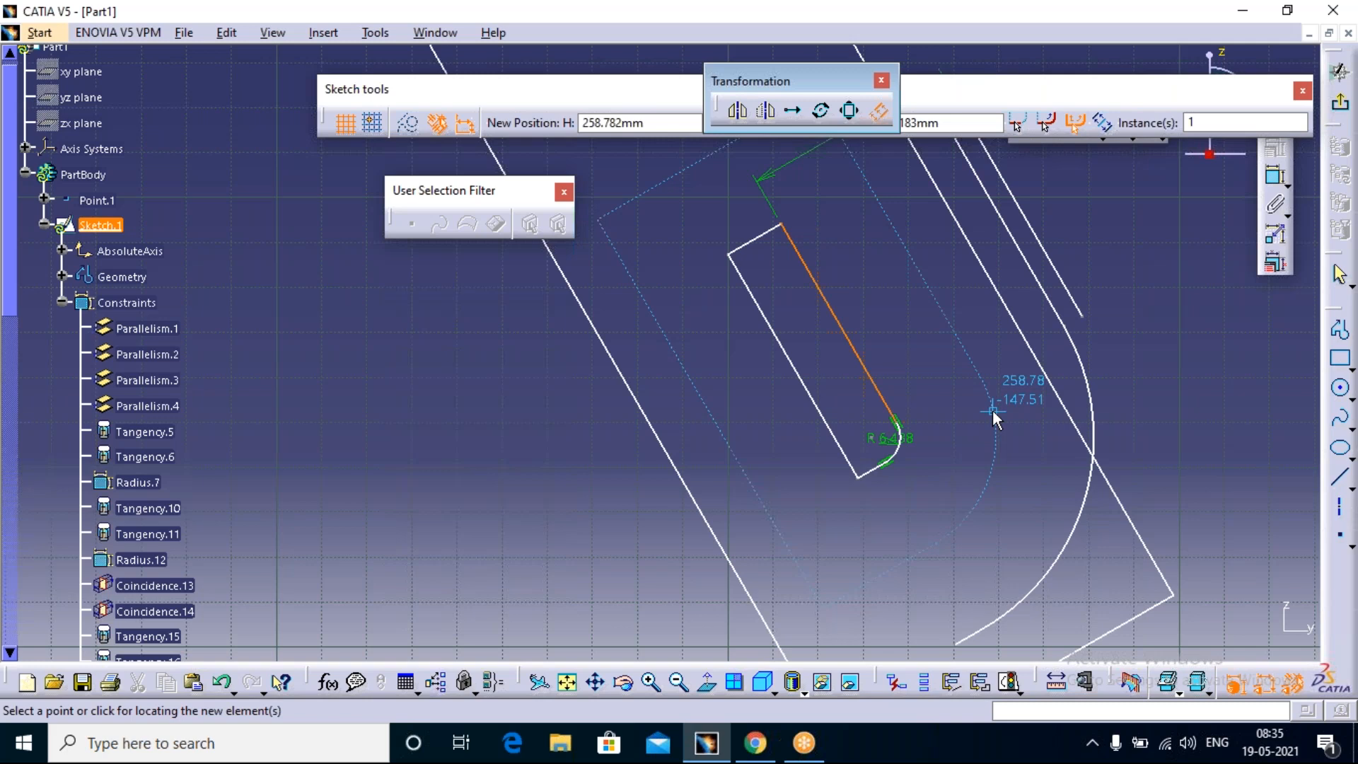
{"action": "left_click", "coordinate": [992, 409]}
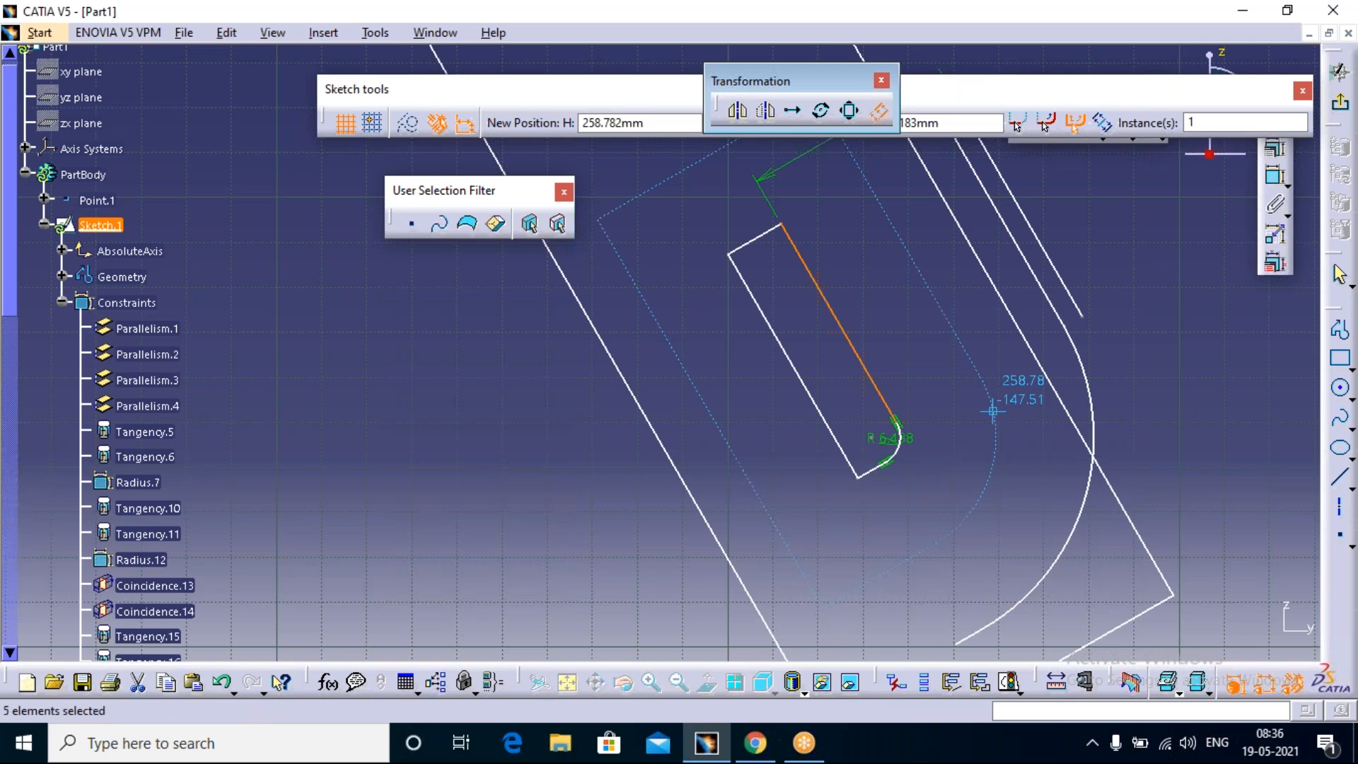
{"action": "left_click", "coordinate": [949, 397]}
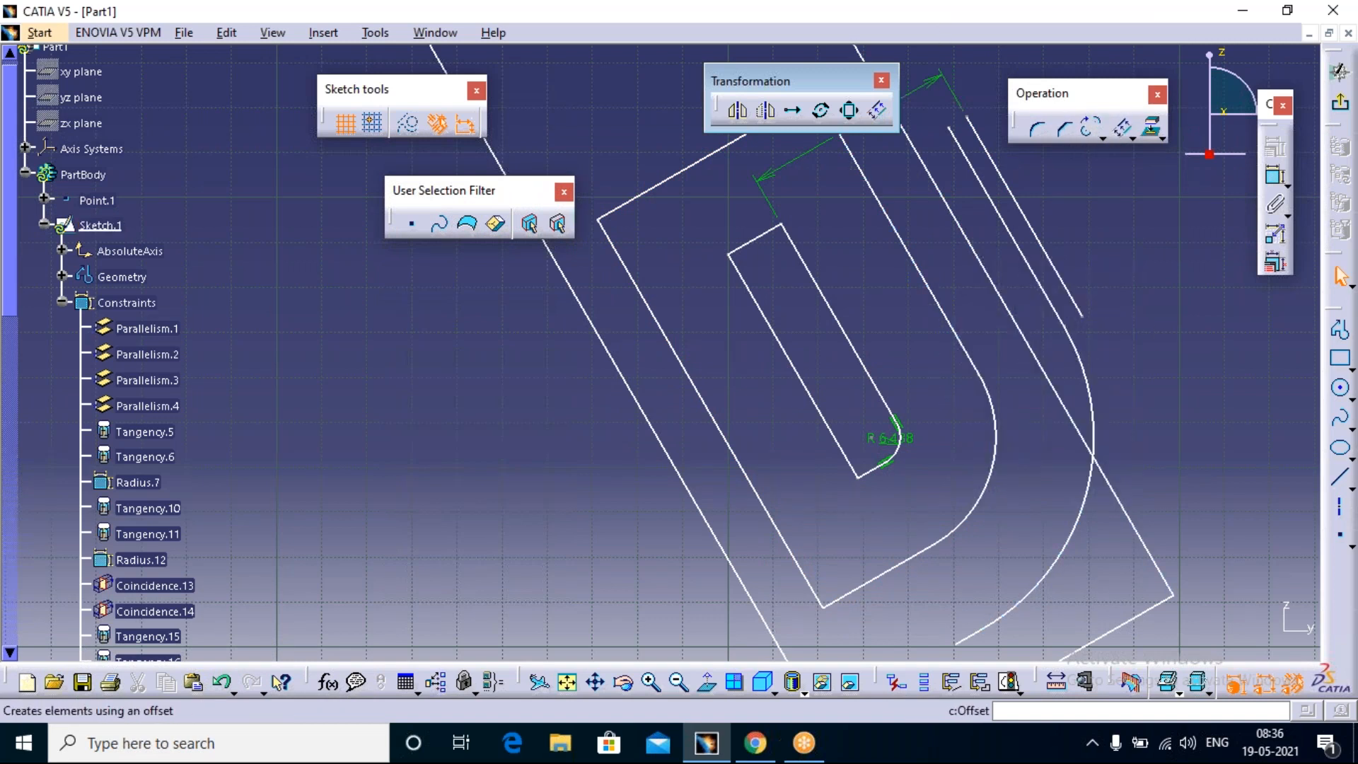
Step: Offset the small rounded rectangle 3 mm to both its inner and outer sides with Both Side Offset and one instance
{"action": "left_click", "coordinate": [1123, 128]}
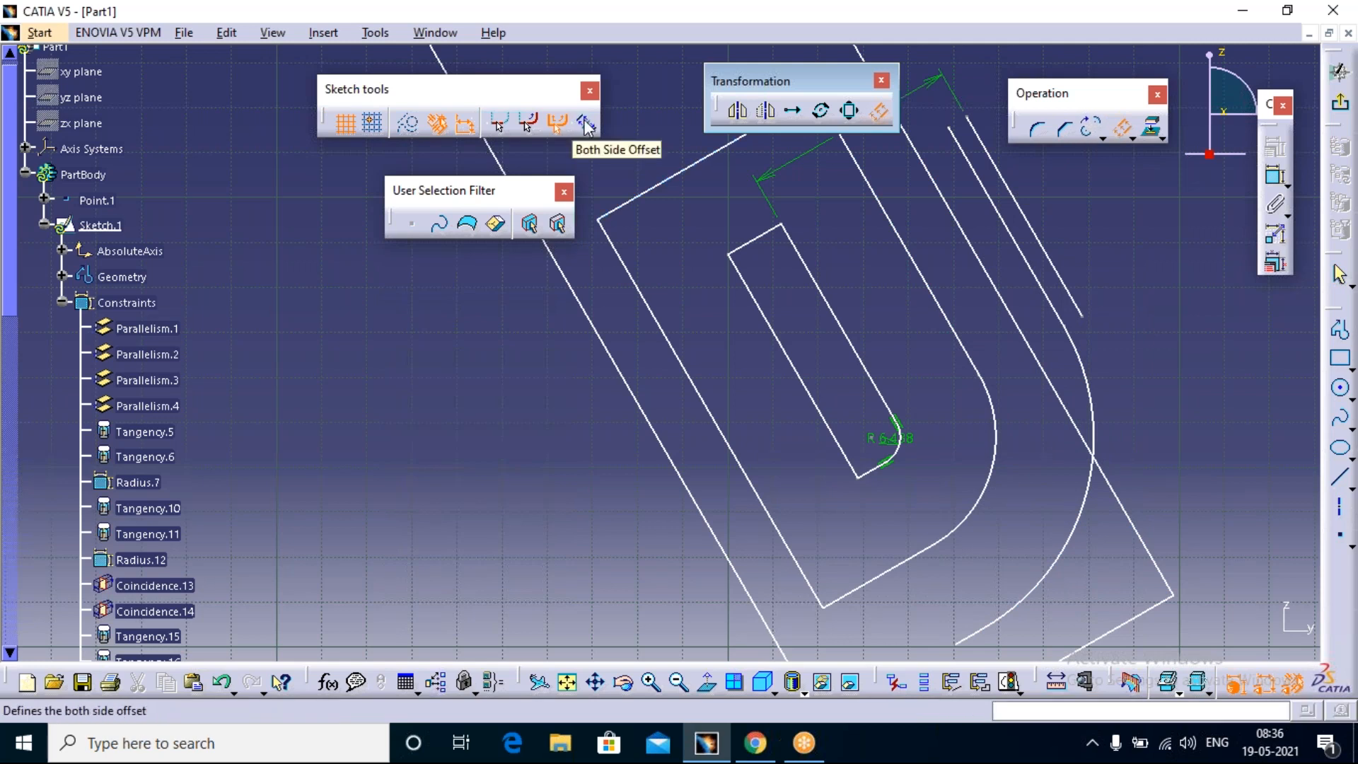
{"action": "left_click", "coordinate": [586, 126]}
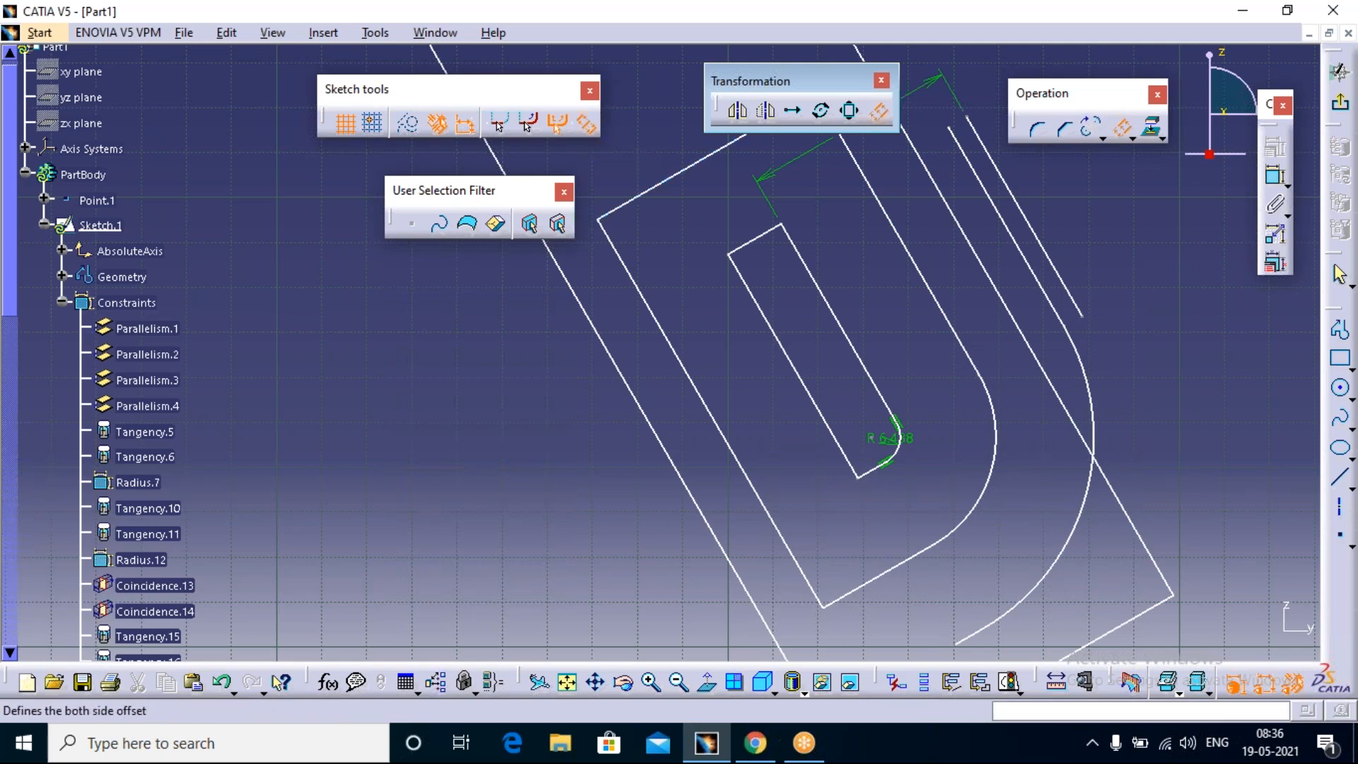
{"action": "left_click", "coordinate": [832, 303]}
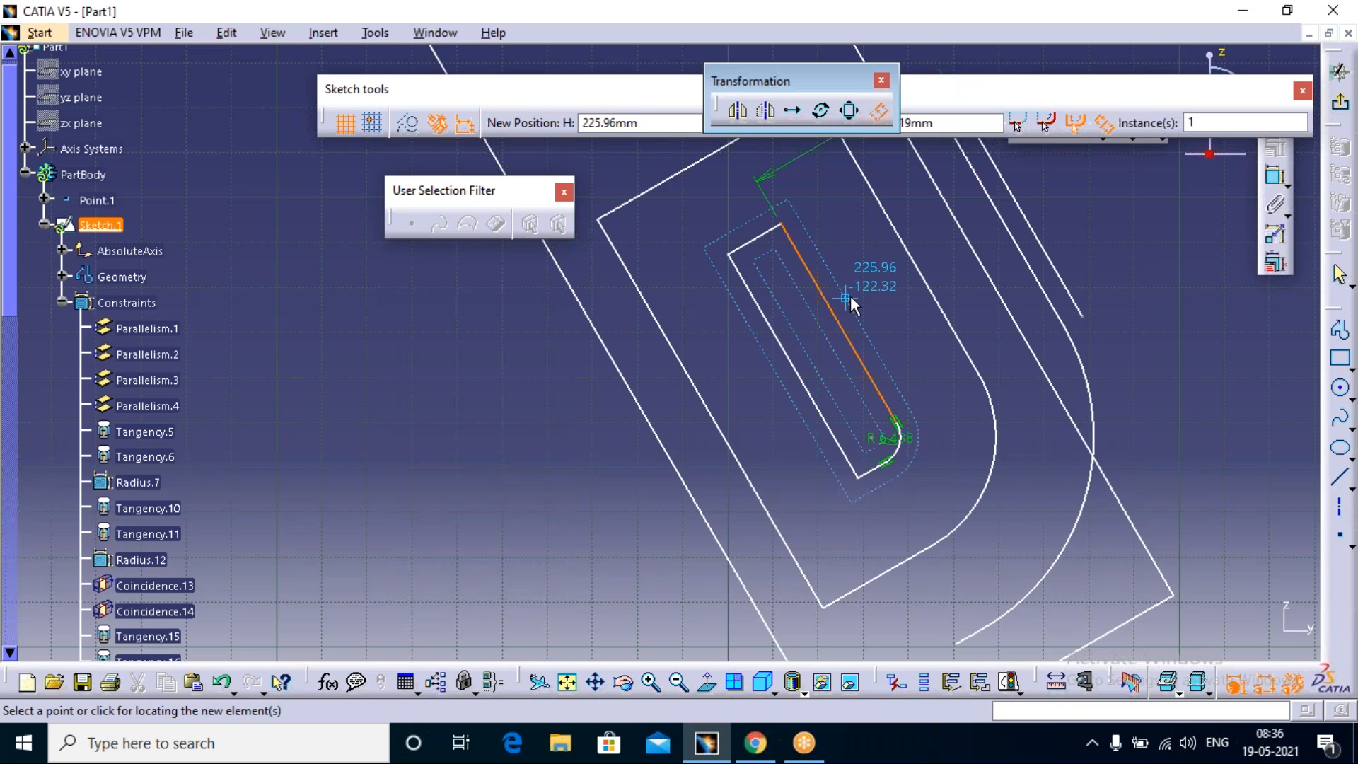
{"action": "left_click_drag", "start_coordinate": [808, 79], "coordinate": [631, 24]}
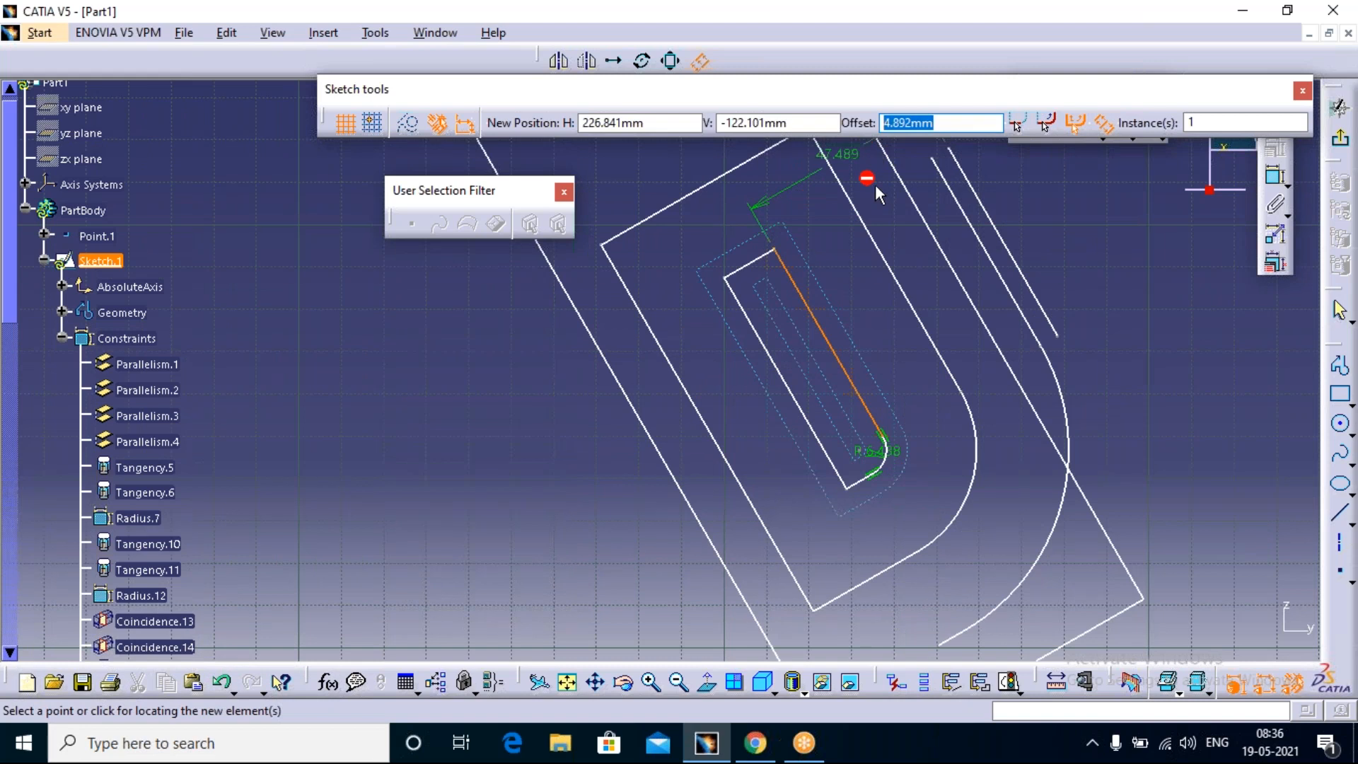
{"action": "type", "text": "3"}
{"action": "key", "text": "Return"}
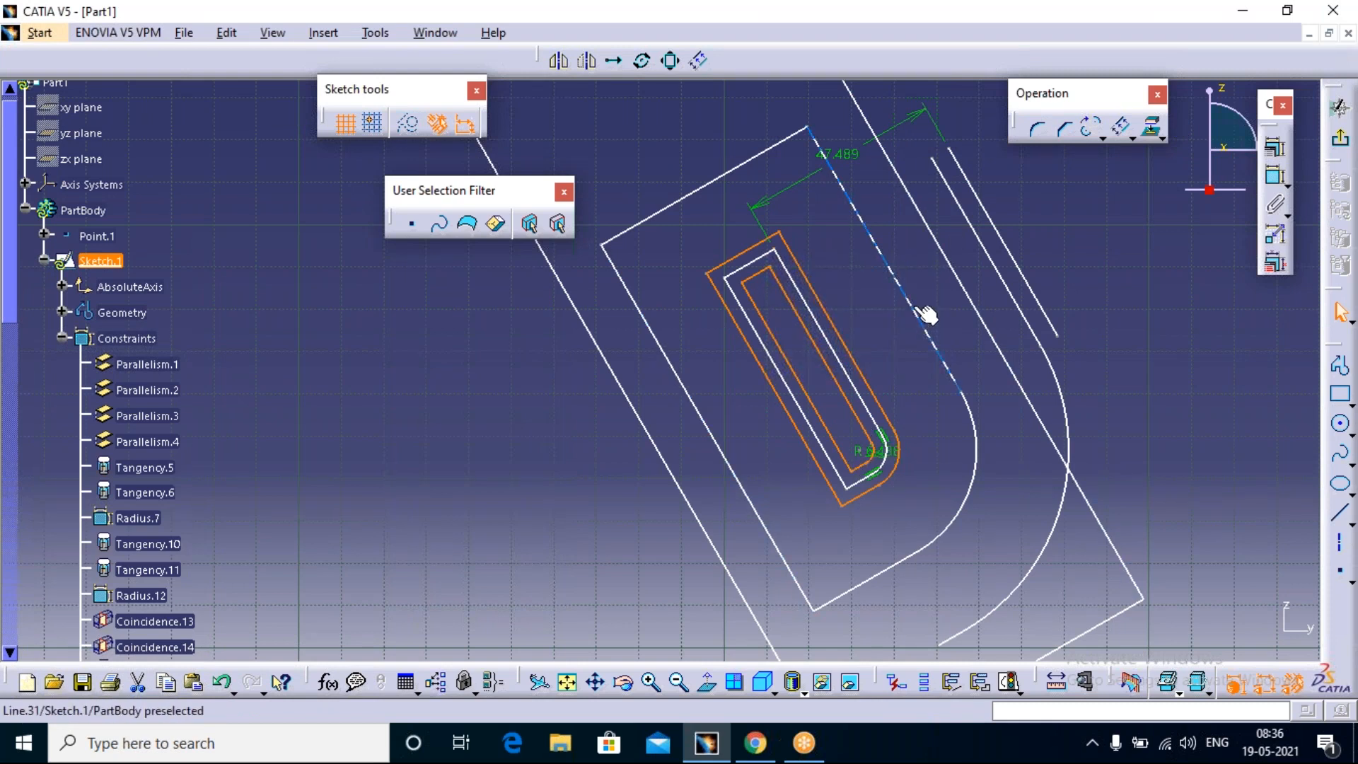
Step: Offset the larger rounded outline to both sides with two instances spaced 3 mm apart
{"action": "left_click", "coordinate": [1119, 126]}
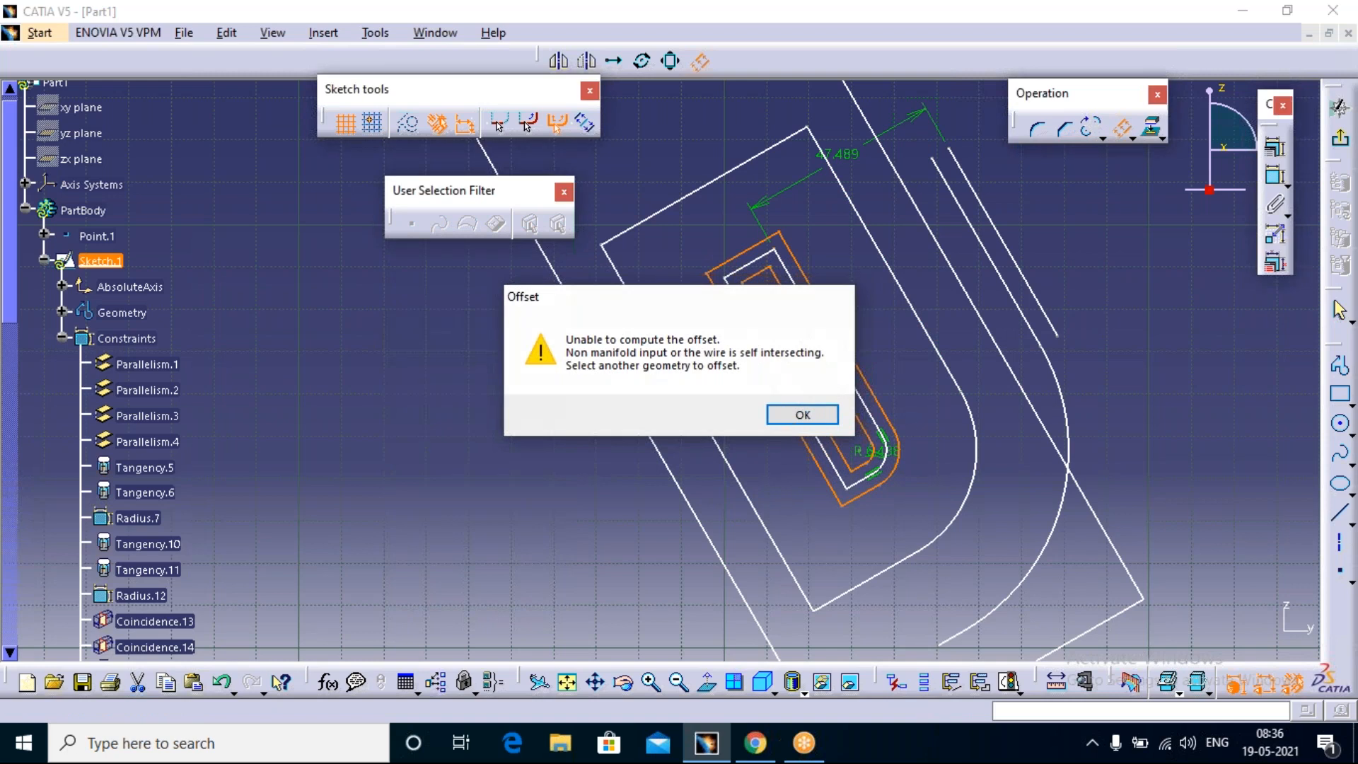
{"action": "key", "text": "Return"}
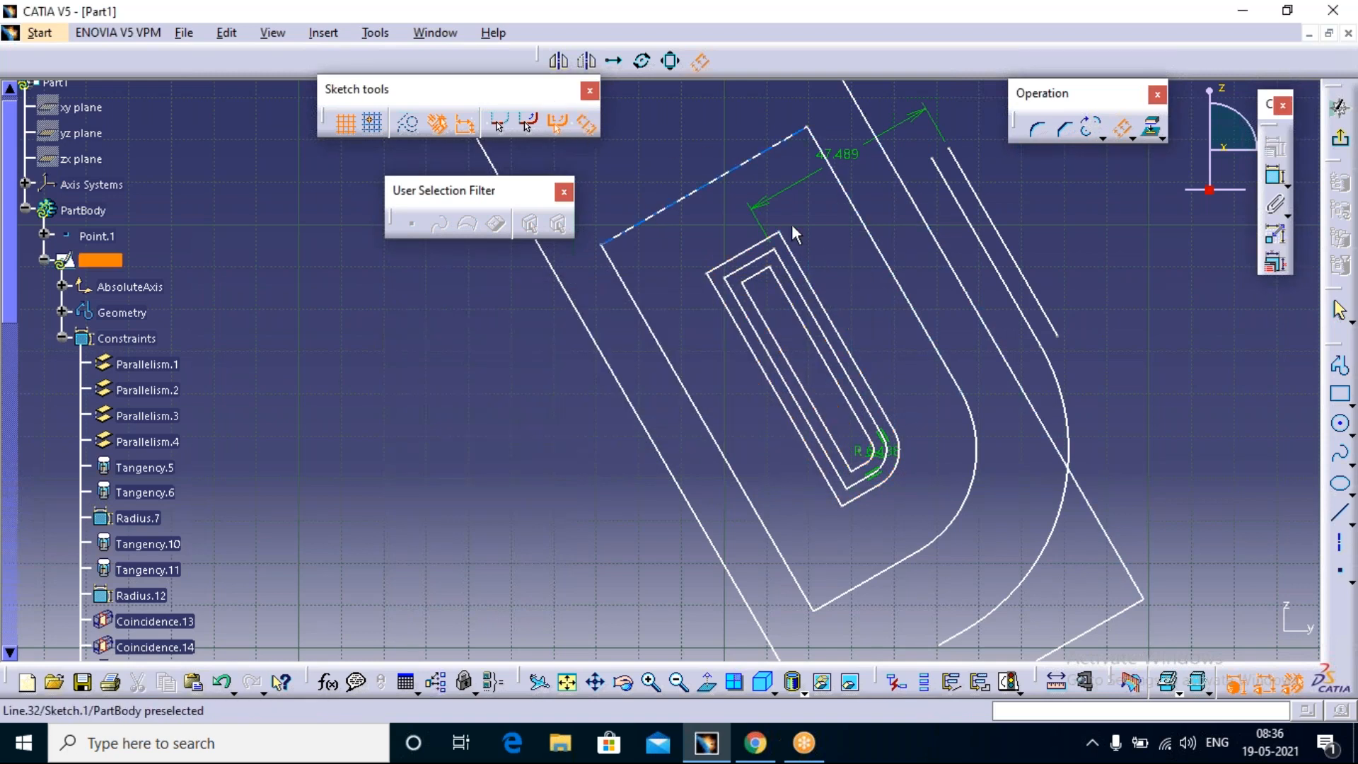
{"action": "left_click", "coordinate": [943, 347]}
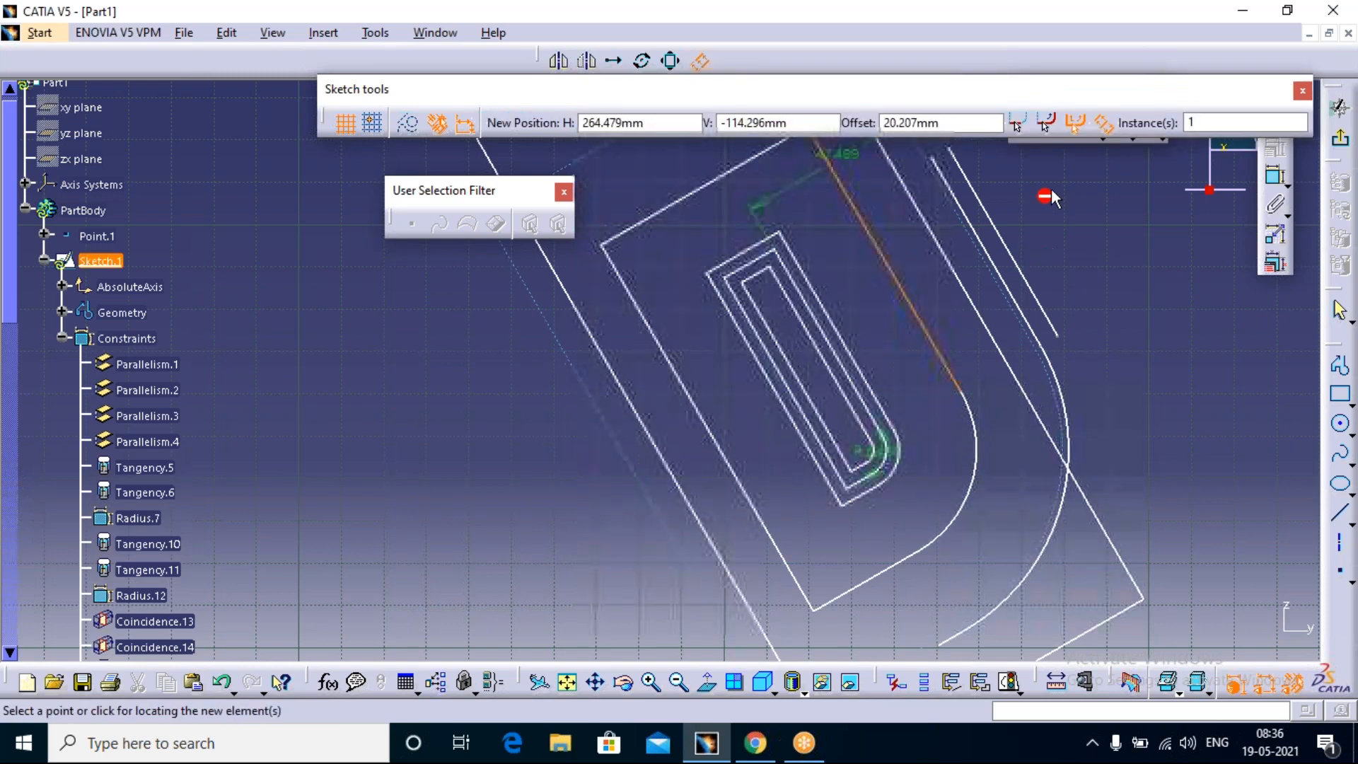
{"action": "left_click", "coordinate": [1209, 122]}
{"action": "key", "text": "BackSpace"}
{"action": "type", "text": "2"}
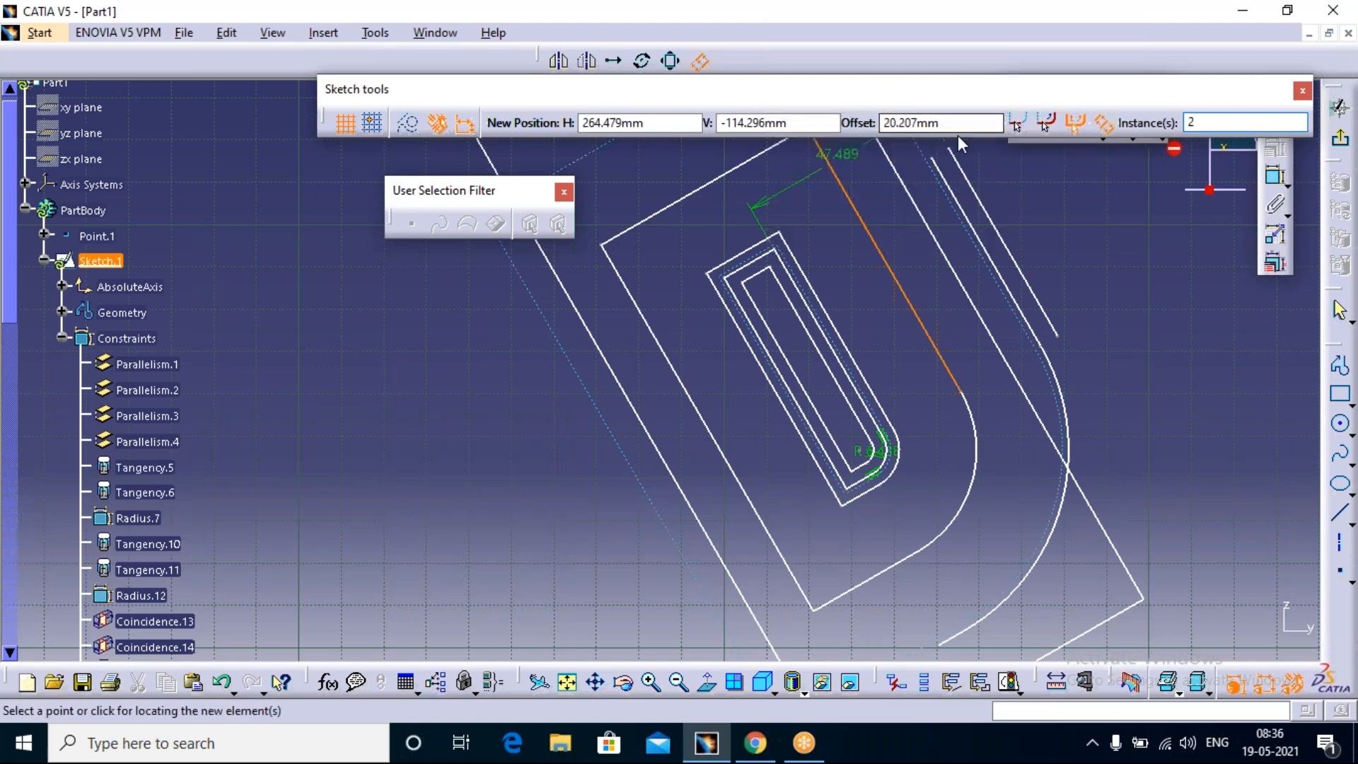
{"action": "left_click", "coordinate": [881, 124]}
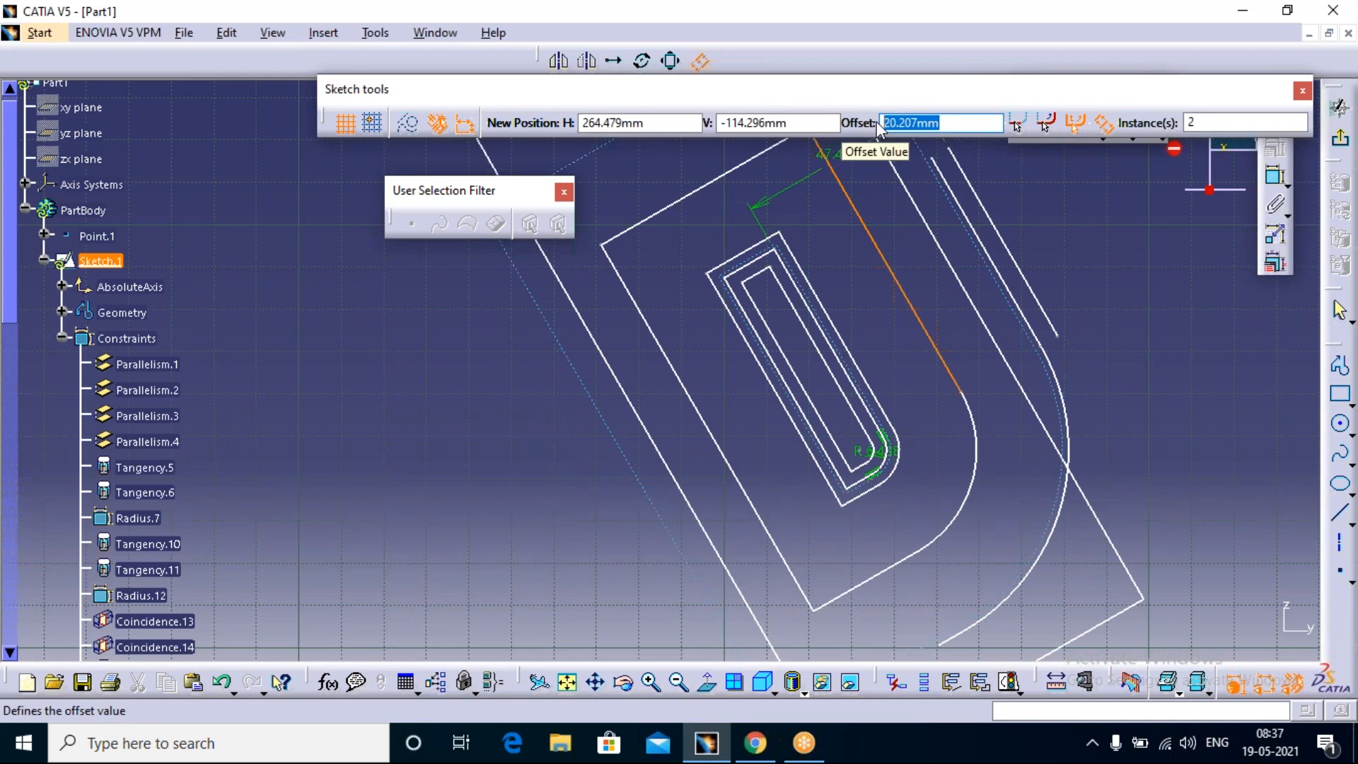
{"action": "type", "text": "3"}
{"action": "key", "text": "Return"}
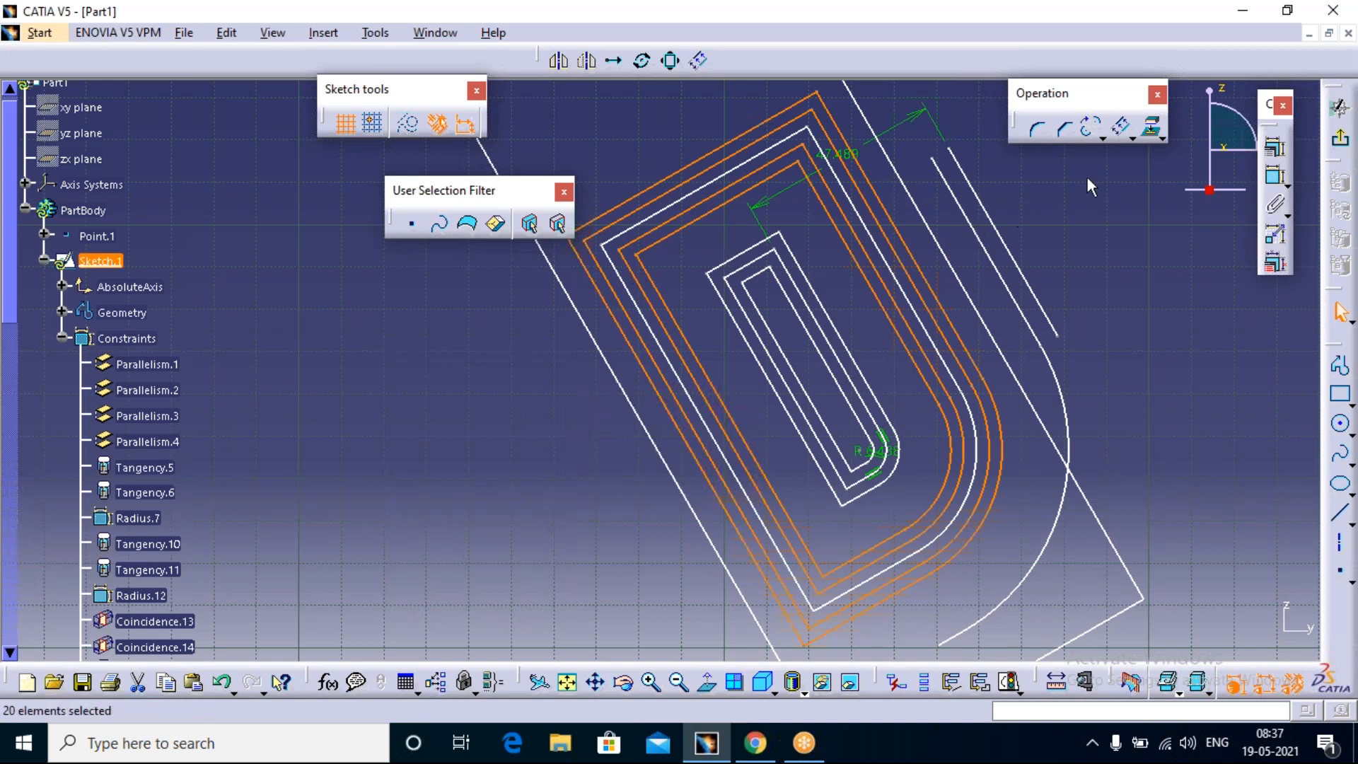
{"action": "left_click", "coordinate": [1151, 129]}
{"action": "left_click", "coordinate": [1163, 138]}
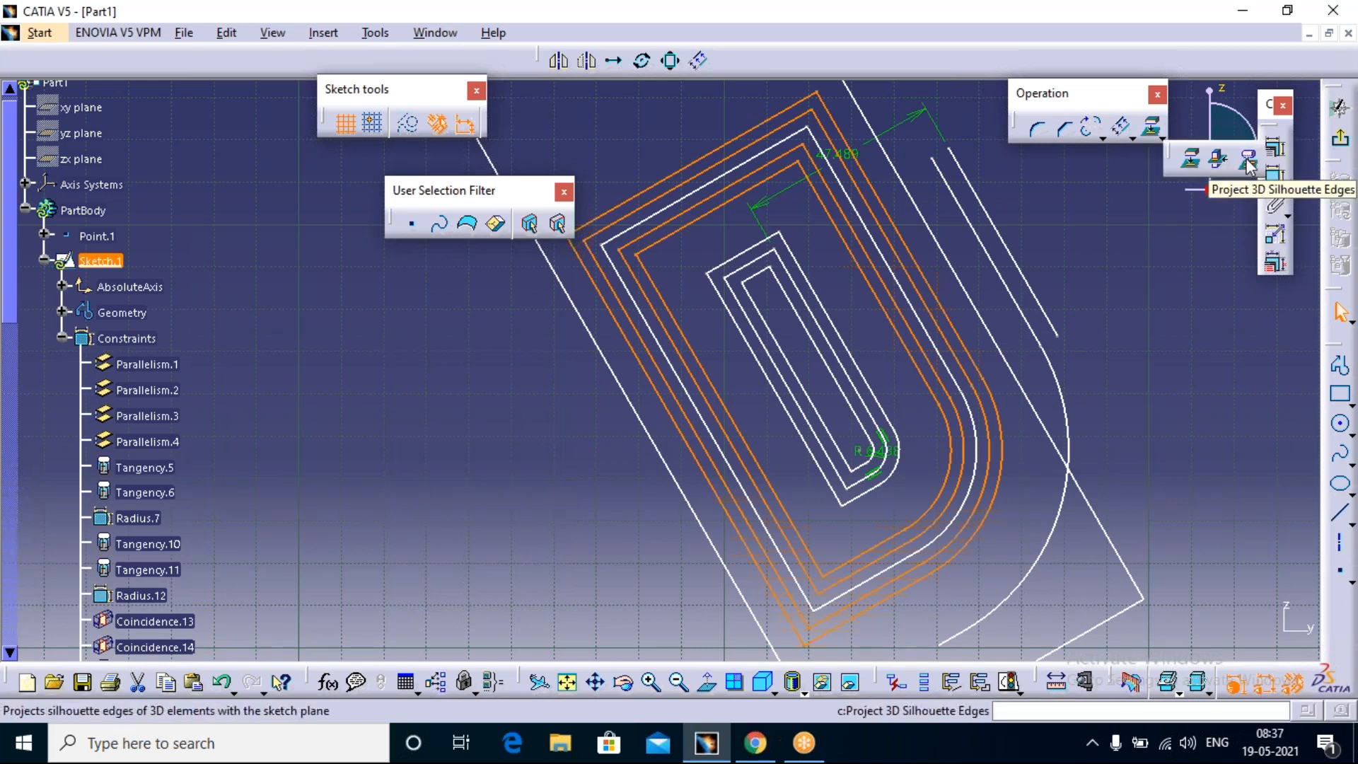
{"action": "left_click", "coordinate": [1211, 224]}
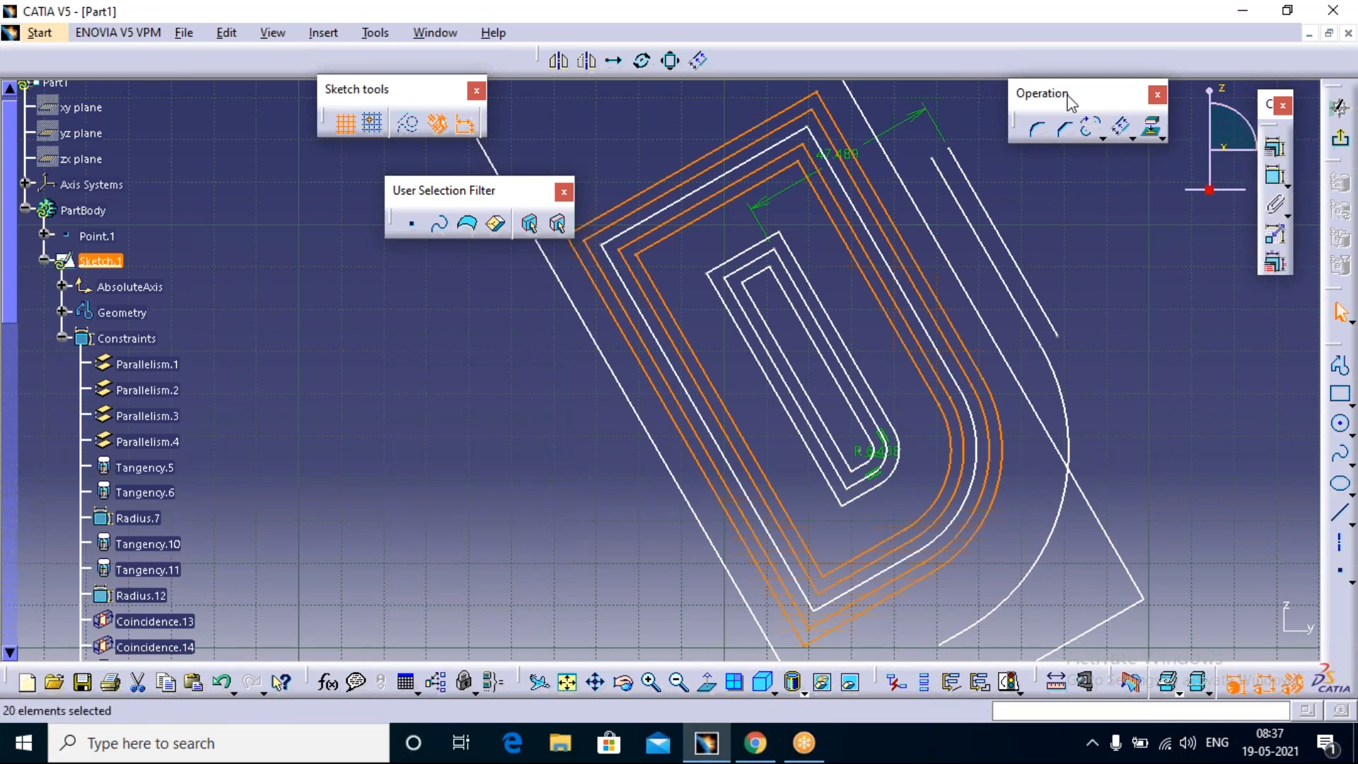
Step: Move the Operation tool group out of the sketch area and arrange it vertically below the constraint tools
{"action": "left_click_drag", "start_coordinate": [1109, 93], "coordinate": [1236, 340]}
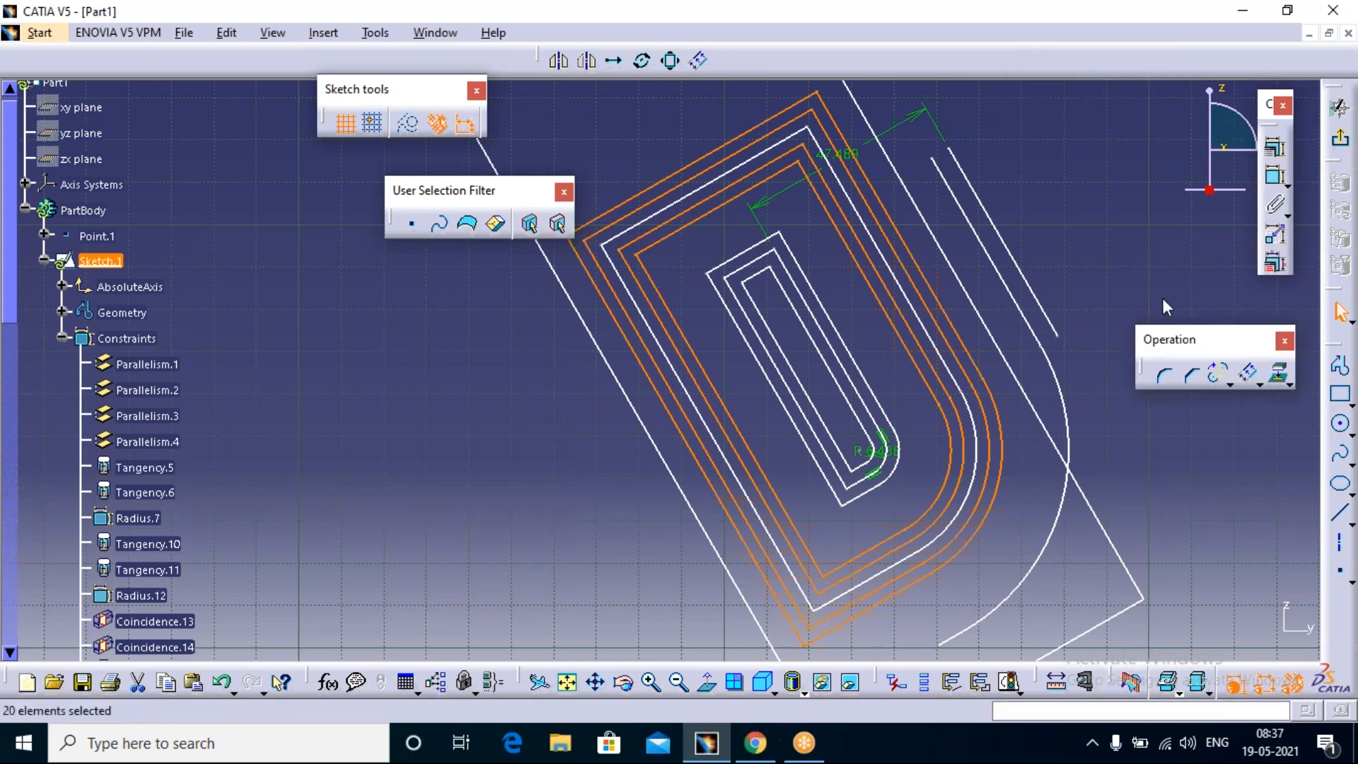
{"action": "left_click_drag", "start_coordinate": [1253, 338], "coordinate": [1290, 311], "text": "shift"}
{"action": "left_click", "coordinate": [969, 33]}
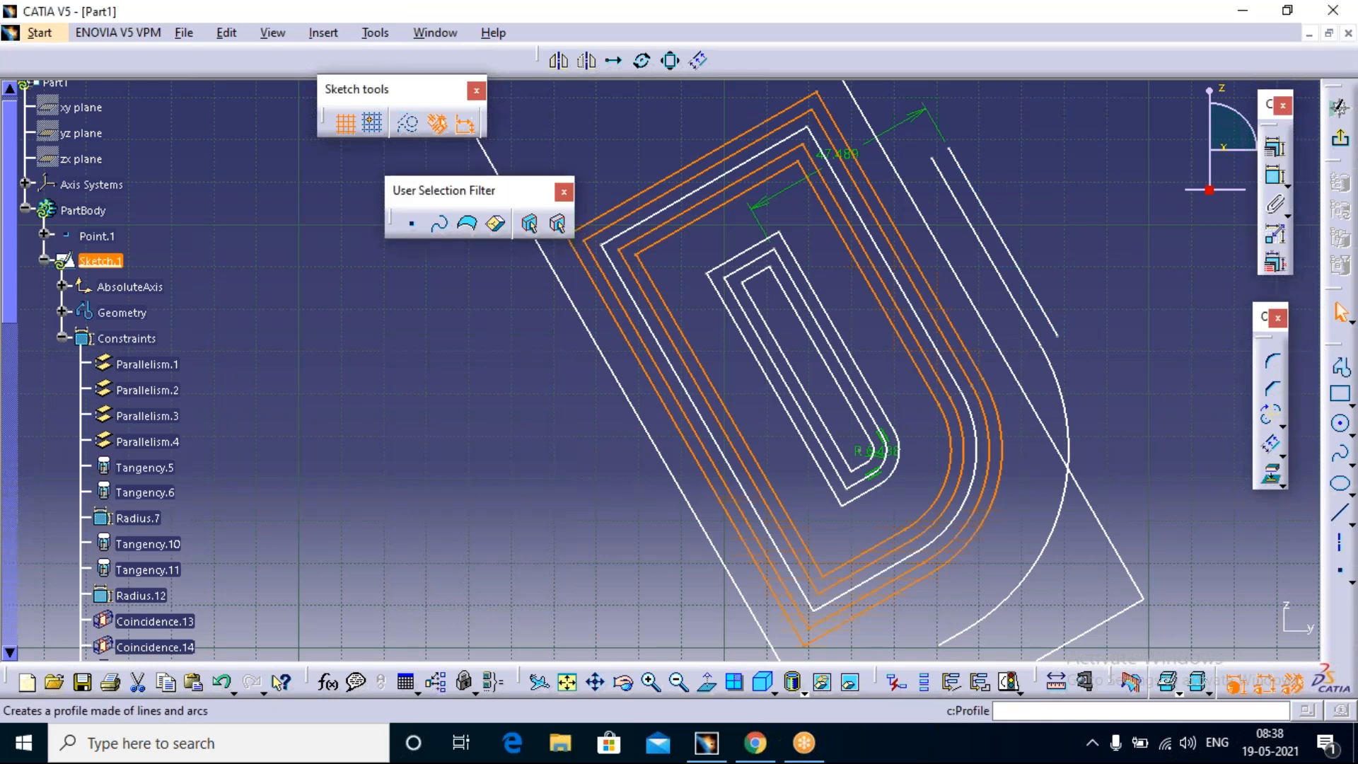
Step: Sketch a connected two-line profile beside the large tilted rectangle: a vertical line about 27 mm long and a slightly sloping line from its upper end
{"action": "left_click", "coordinate": [1339, 371]}
{"action": "left_click", "coordinate": [277, 446]}
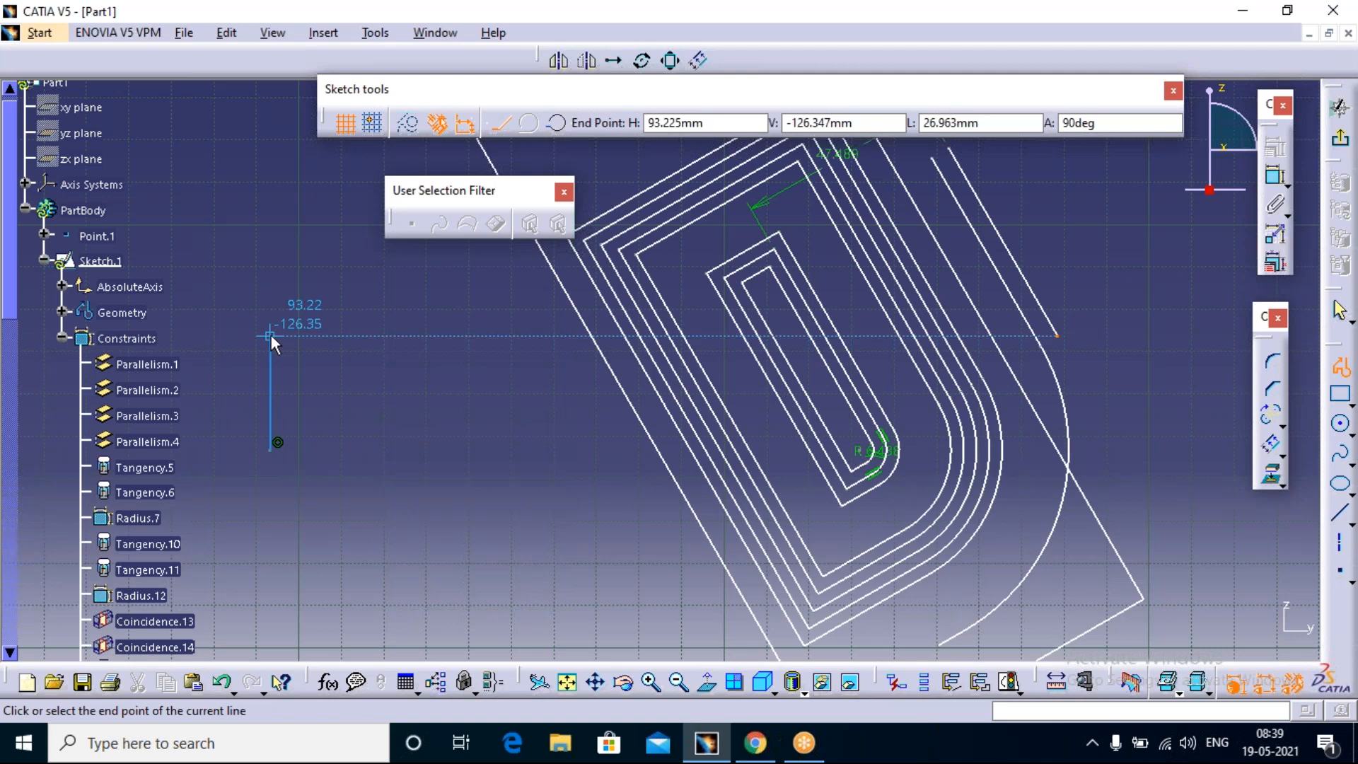
{"action": "left_click", "coordinate": [270, 335]}
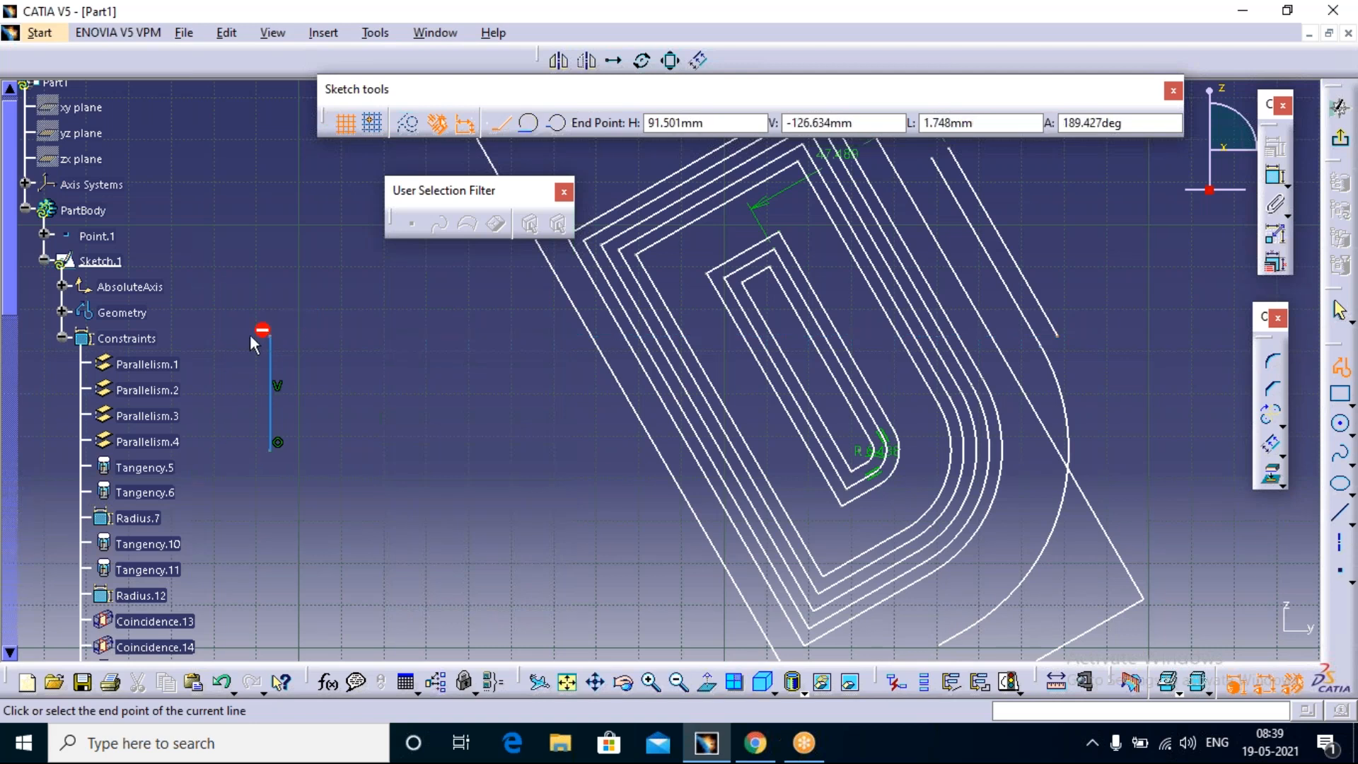
{"action": "left_click", "coordinate": [393, 350]}
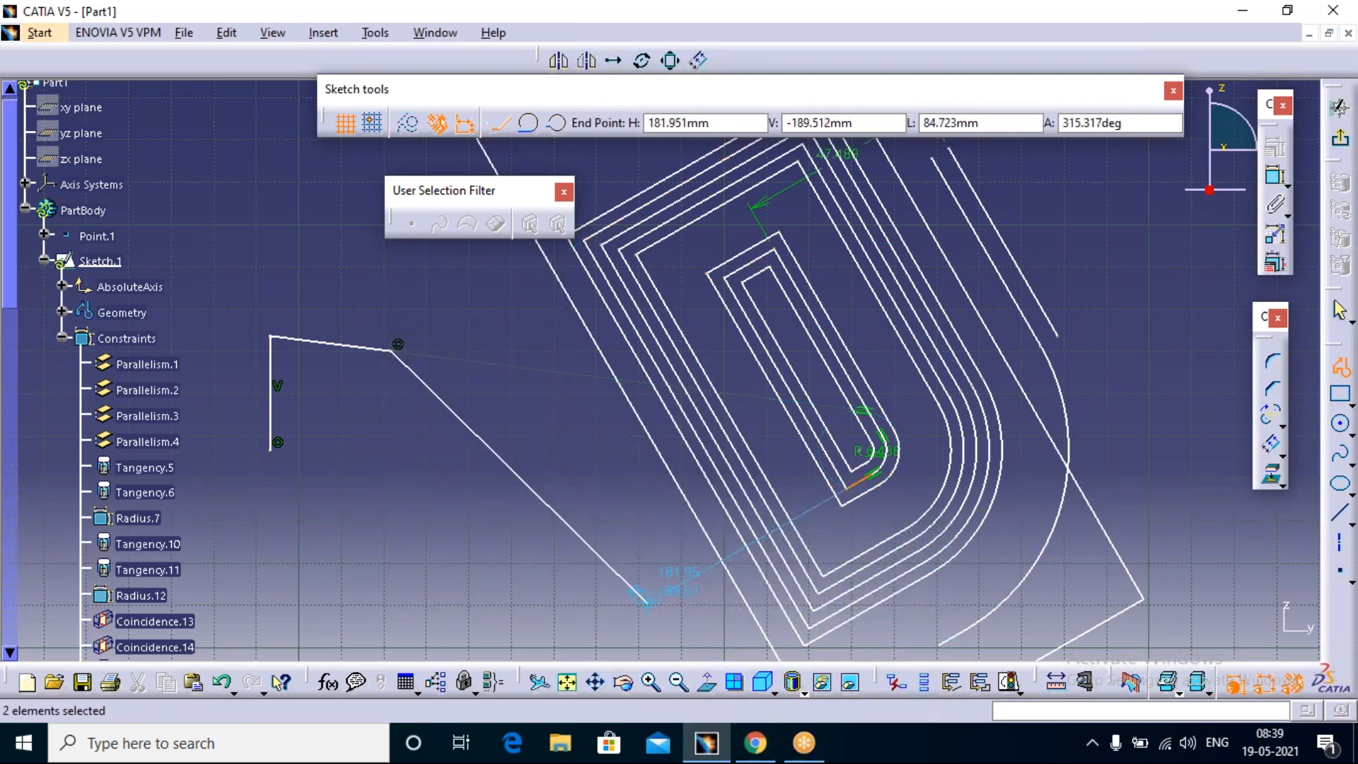
{"action": "key", "text": "Escape"}
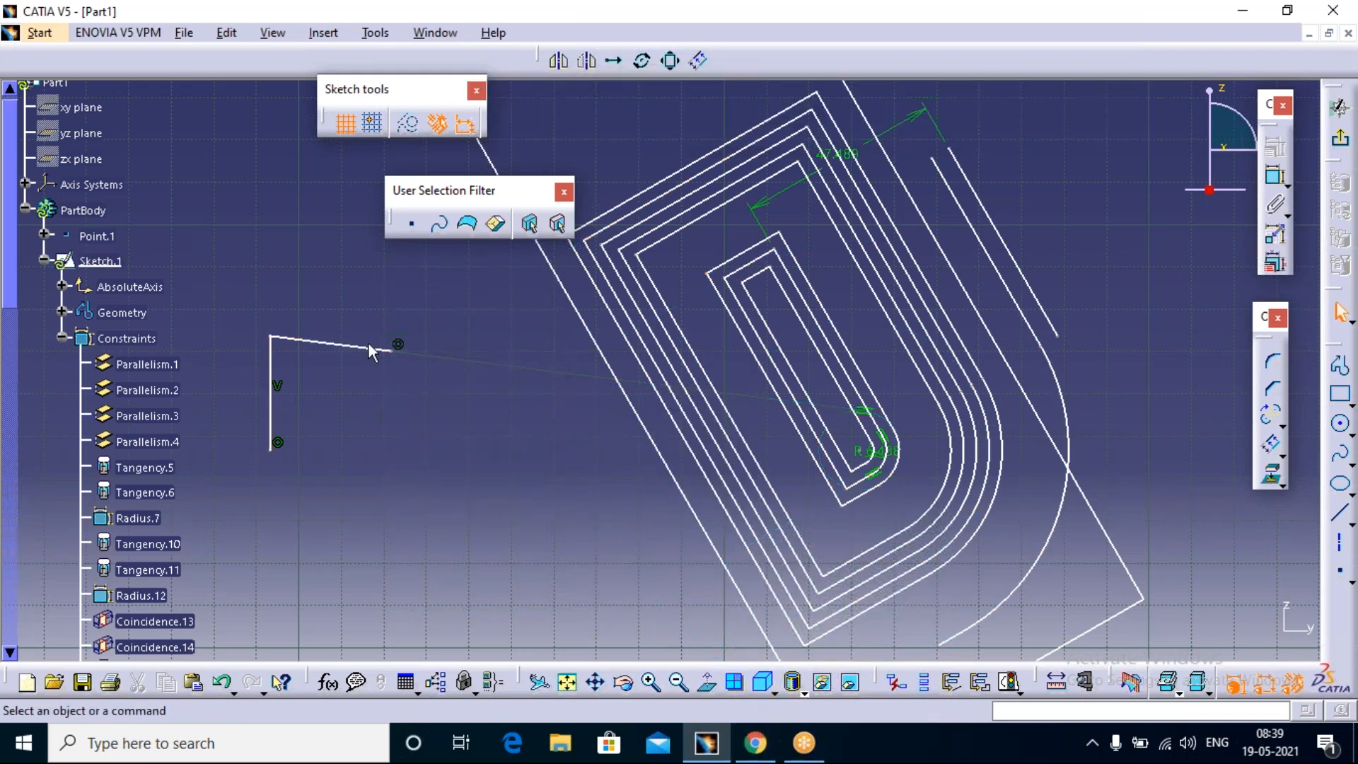
Step: Apply a Horizontal constraint to the slightly sloping line of the new two-line profile
{"action": "left_click", "coordinate": [345, 350]}
{"action": "right_click", "coordinate": [348, 346]}
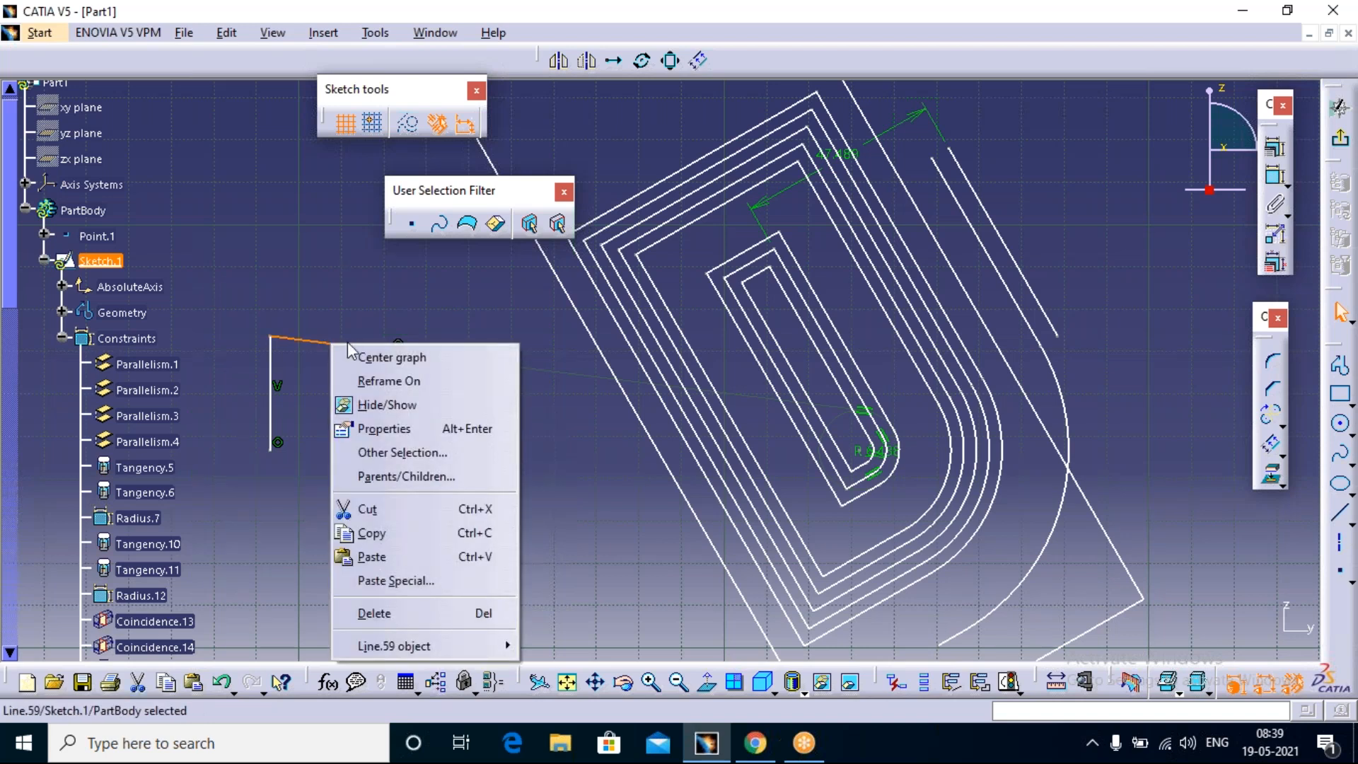
{"action": "mouse_move", "coordinate": [397, 645]}
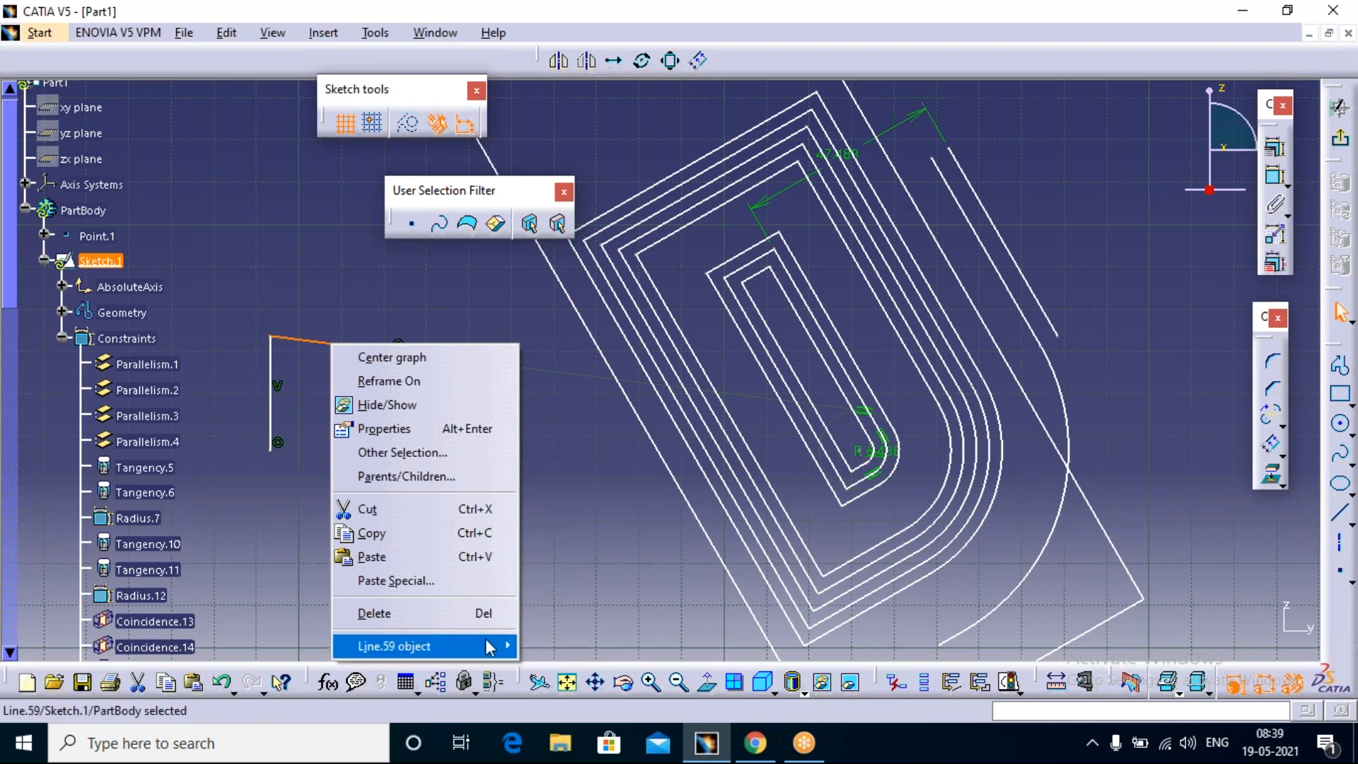
{"action": "mouse_move", "coordinate": [509, 647]}
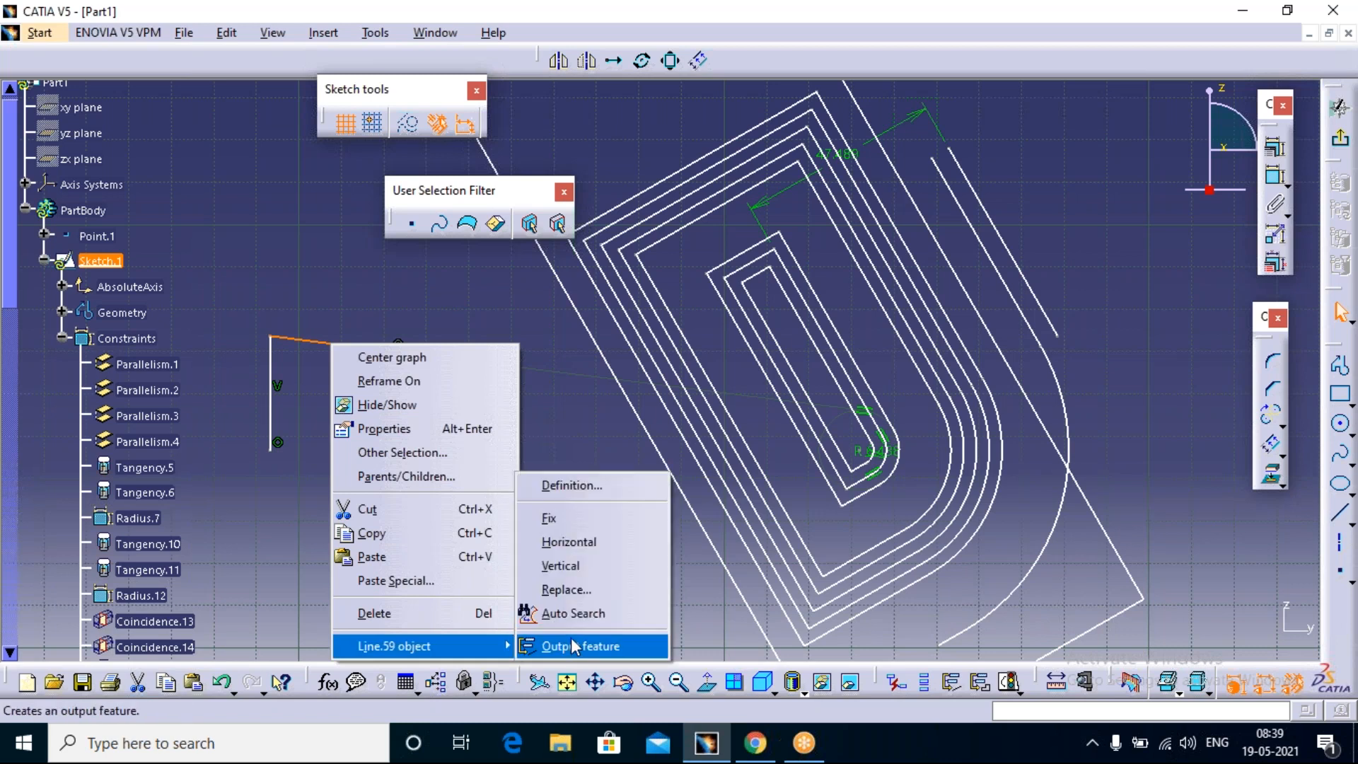
{"action": "left_click", "coordinate": [589, 543]}
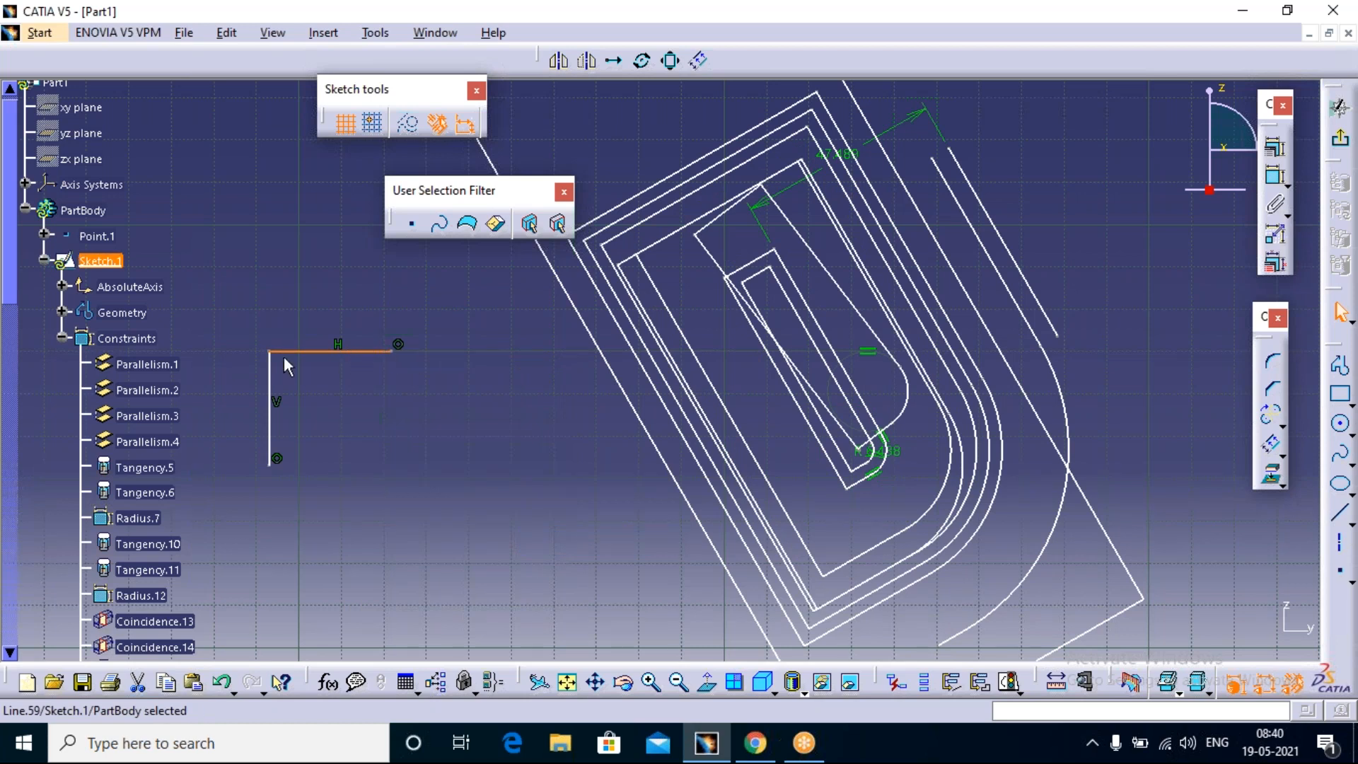
{"action": "left_click", "coordinate": [374, 424]}
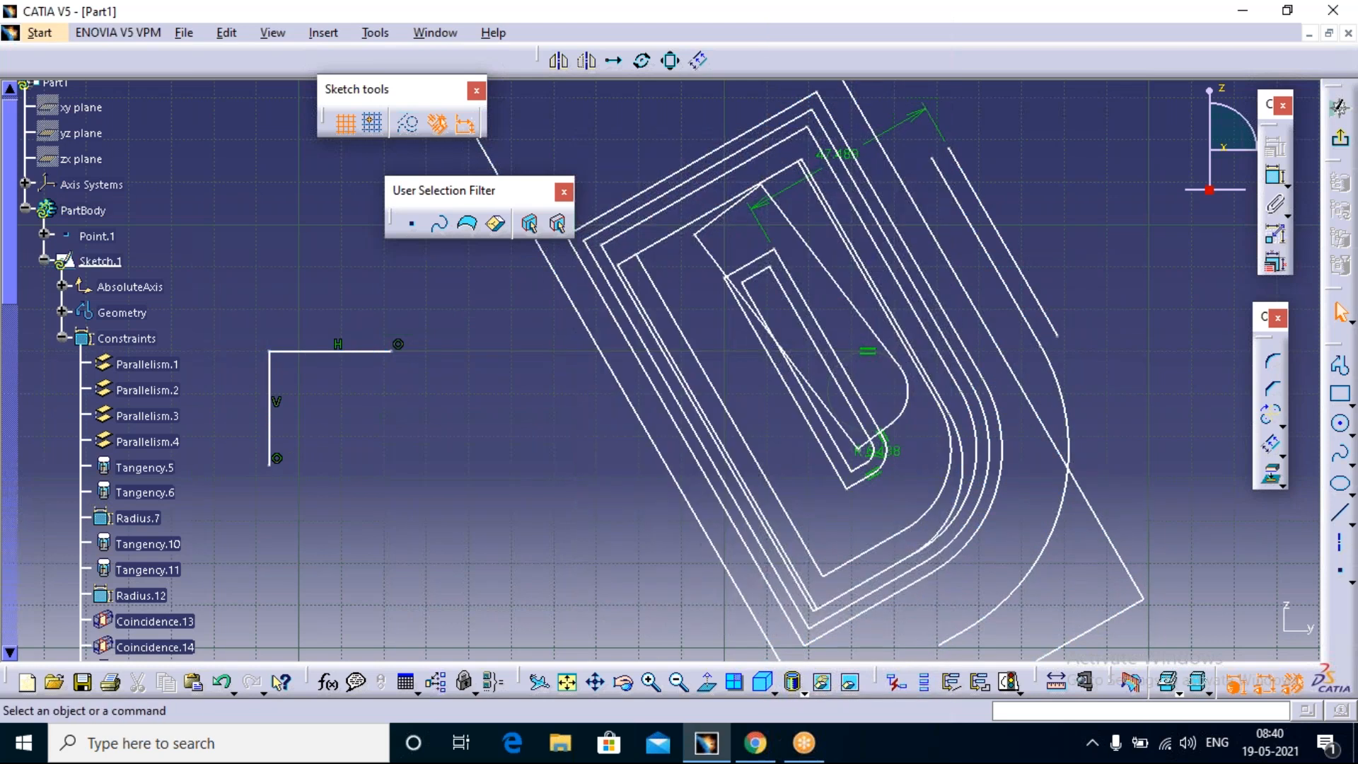
Step: Exit the sketch, dismiss its update diagnosis and turn off the Sketcher option "Generate update errors when the sketch is under-constrained"
{"action": "left_click", "coordinate": [1341, 144]}
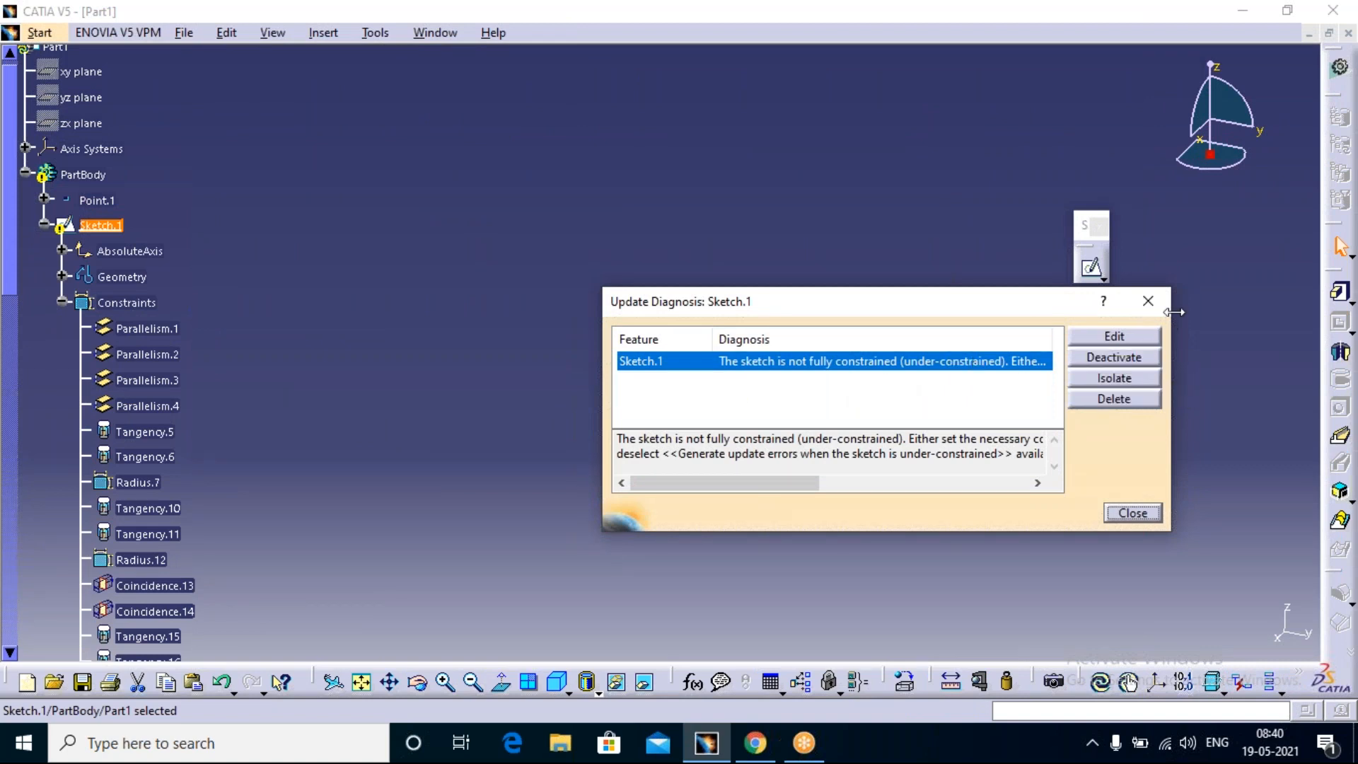
{"action": "left_click", "coordinate": [1148, 301]}
{"action": "left_click", "coordinate": [373, 33]}
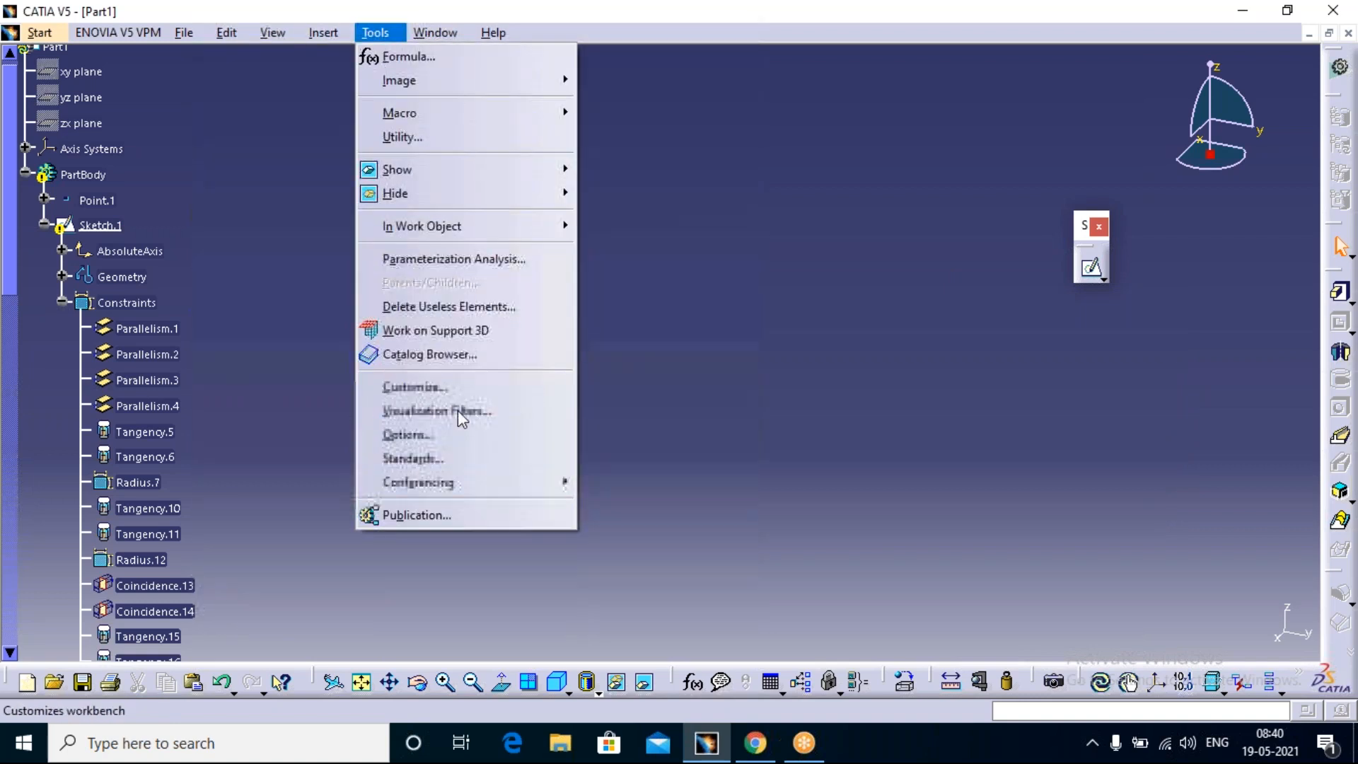
{"action": "left_click", "coordinate": [457, 435]}
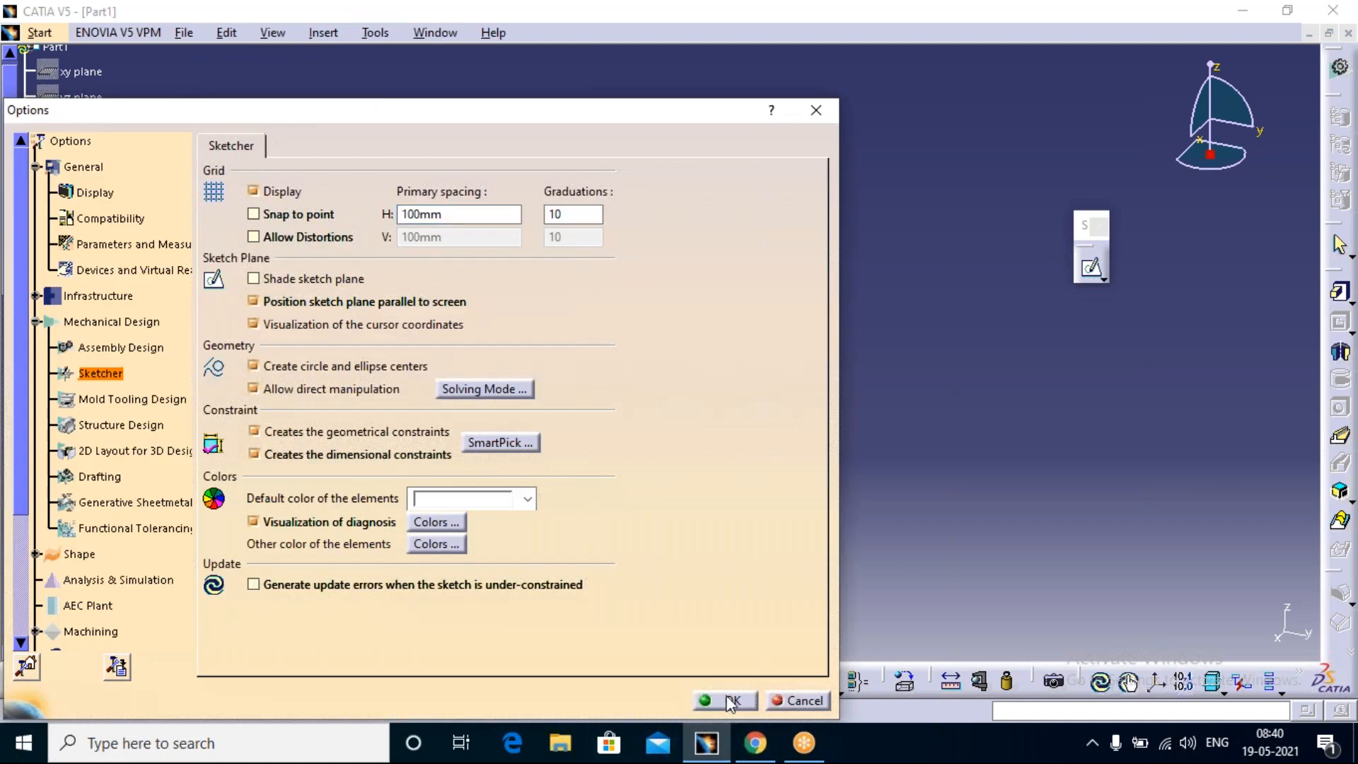
{"action": "left_click", "coordinate": [726, 700]}
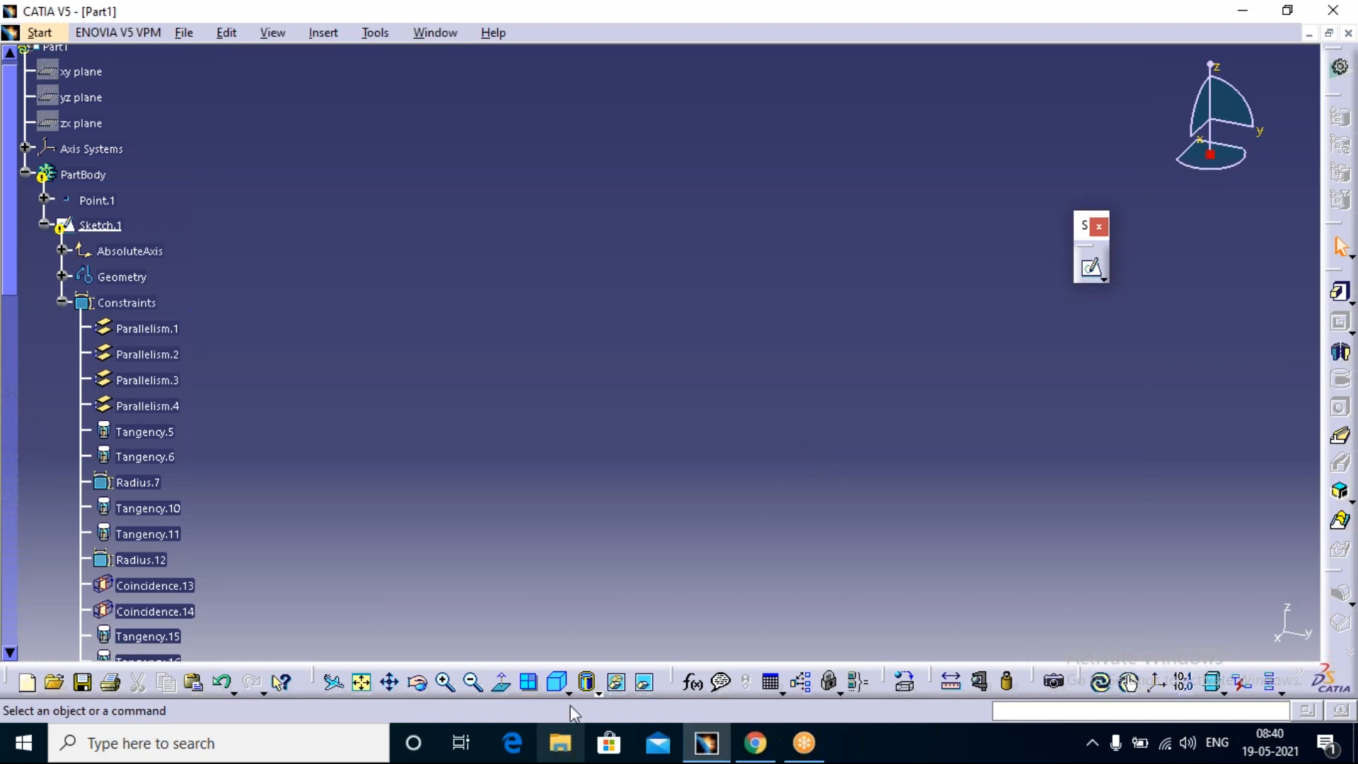
Step: Restore the xy, yz and zx reference planes together from the hidden space and return to the visible space
{"action": "left_click", "coordinate": [644, 681]}
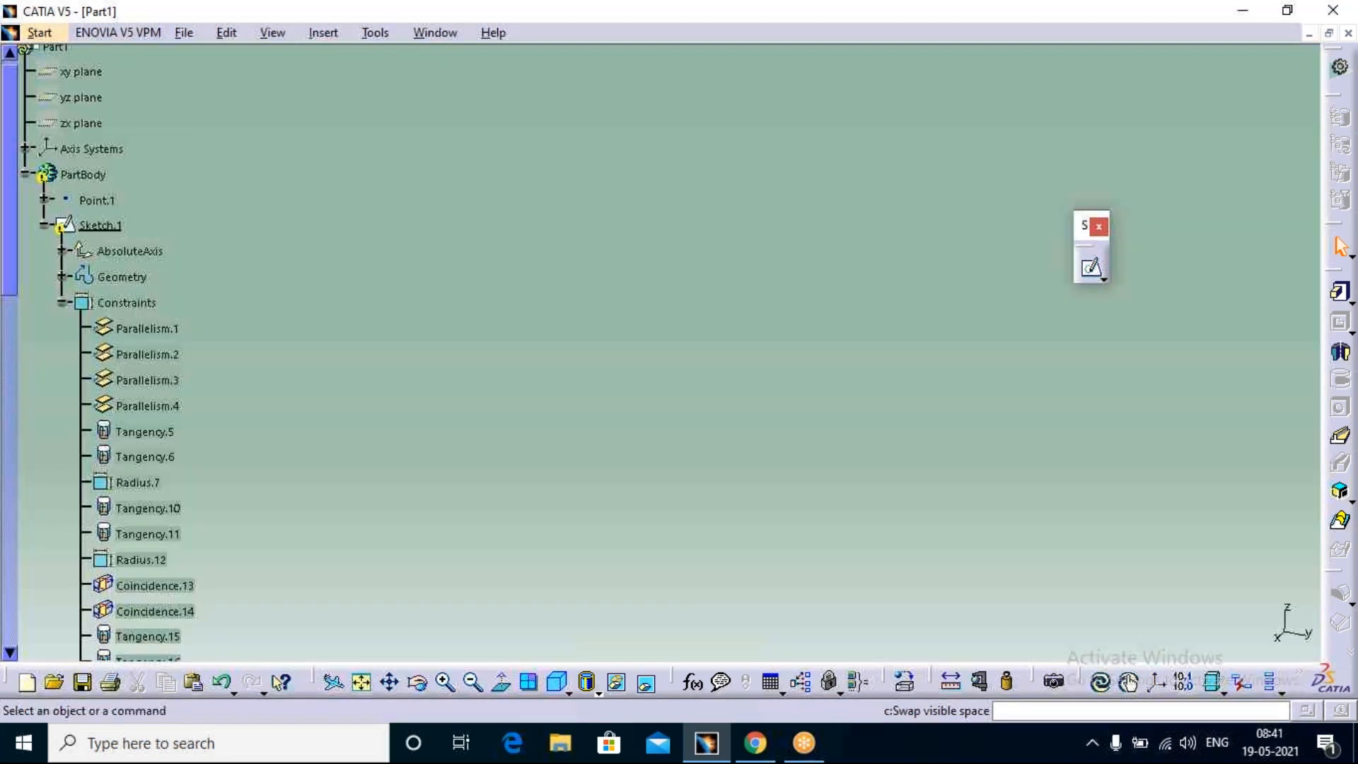
{"action": "middle_click_drag", "start_coordinate": [715, 312], "coordinate": [965, 231]}
{"action": "middle_click_drag", "start_coordinate": [528, 203], "coordinate": [877, 481]}
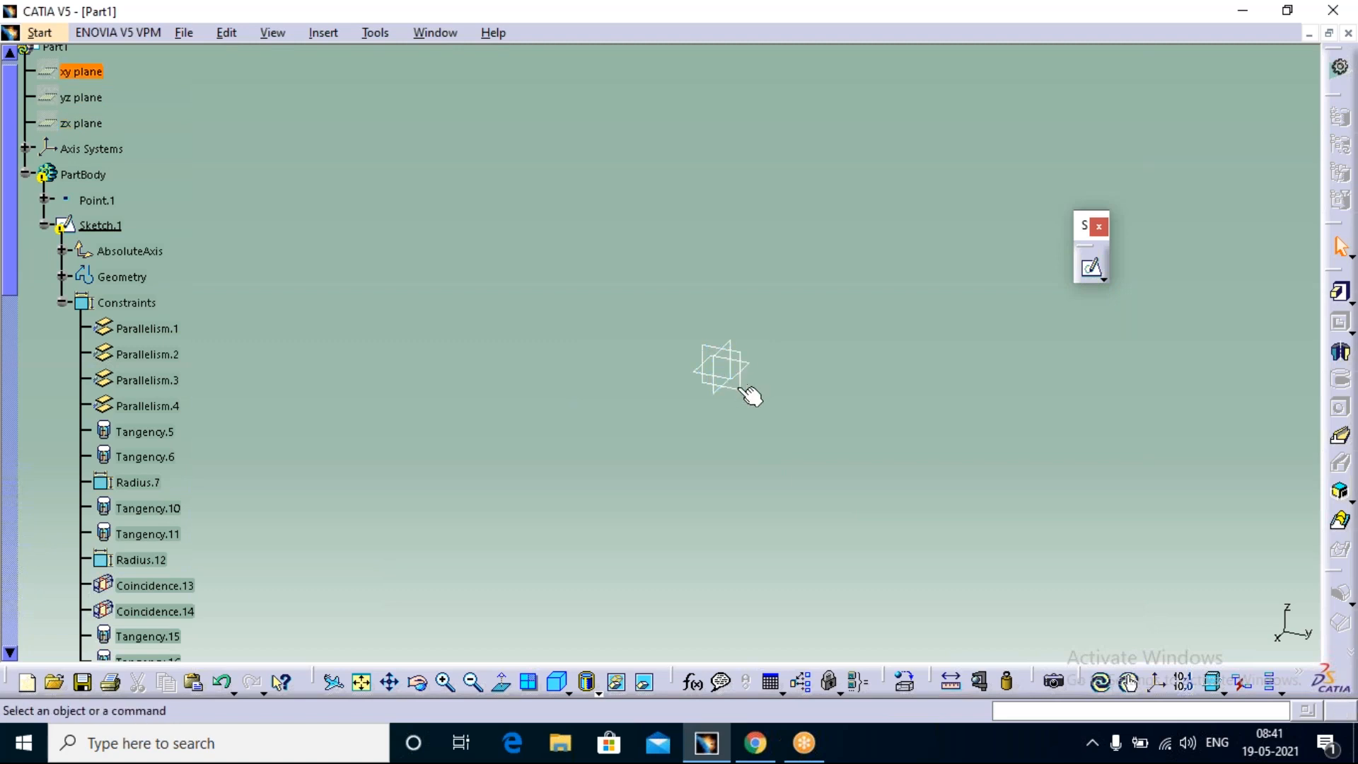
{"action": "left_click_drag", "start_coordinate": [762, 311], "coordinate": [679, 440]}
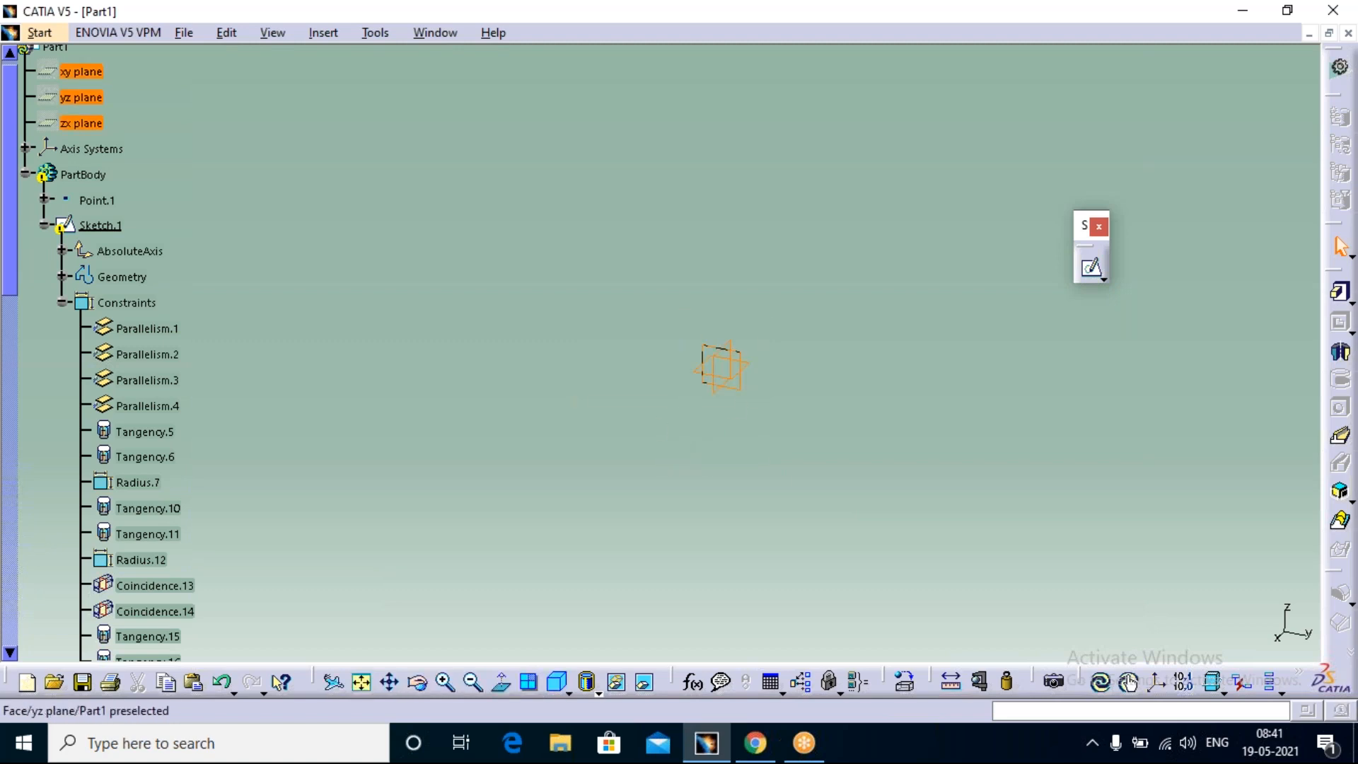
{"action": "right_click", "coordinate": [742, 364]}
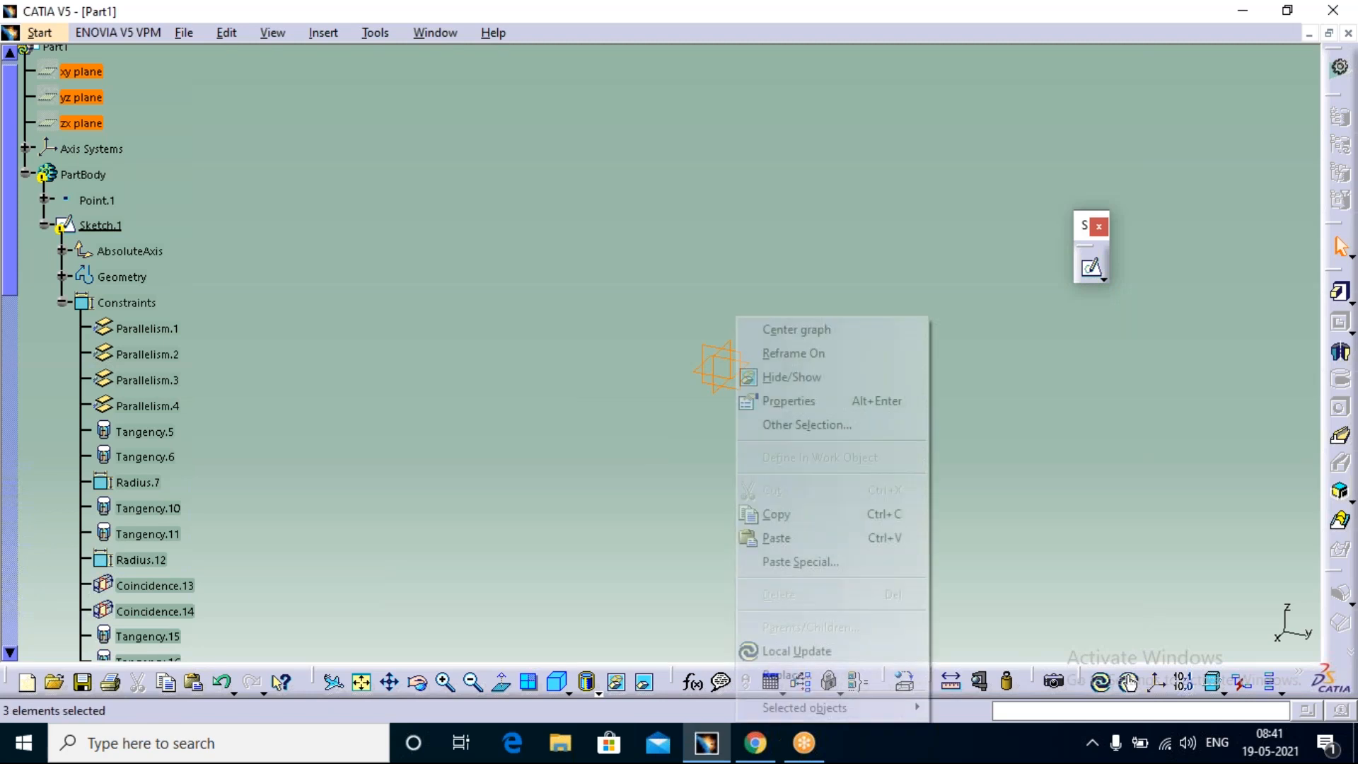
{"action": "left_click", "coordinate": [791, 377]}
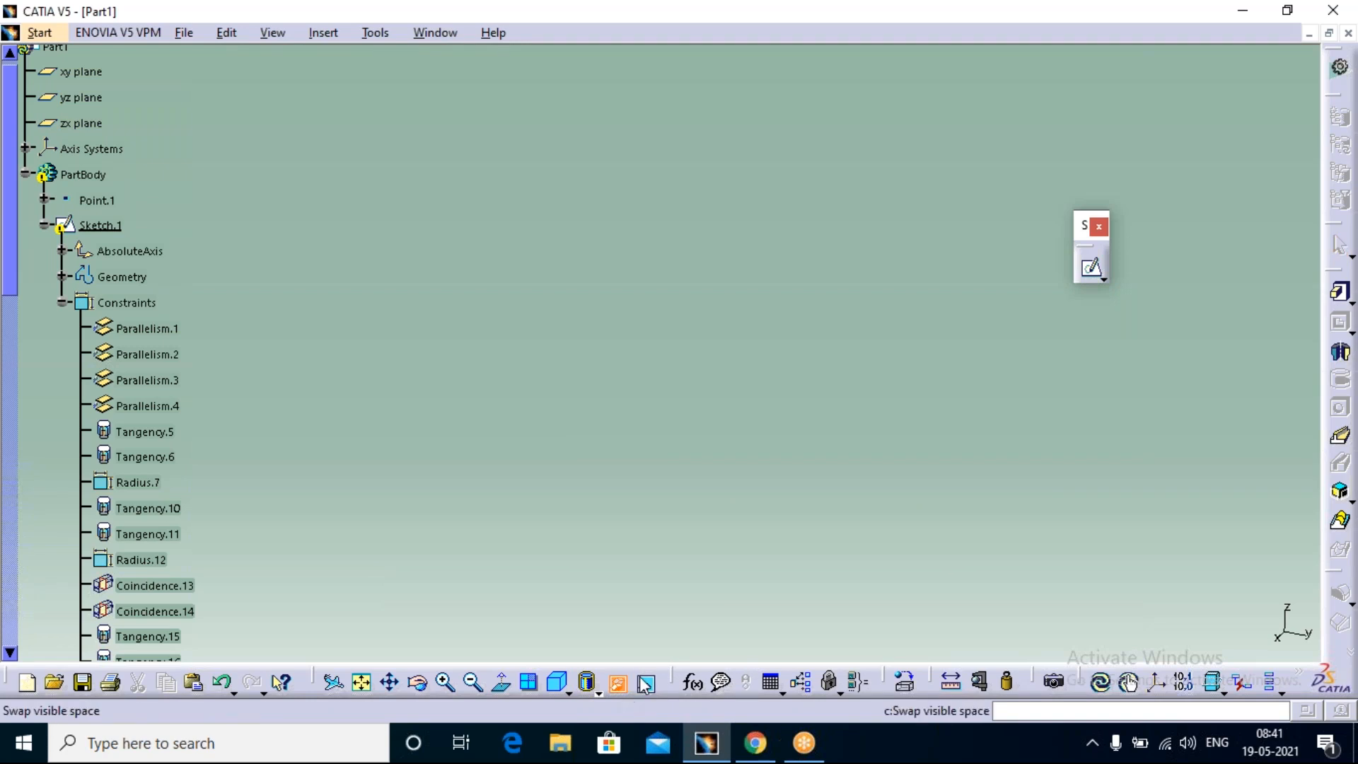
{"action": "left_click", "coordinate": [617, 683]}
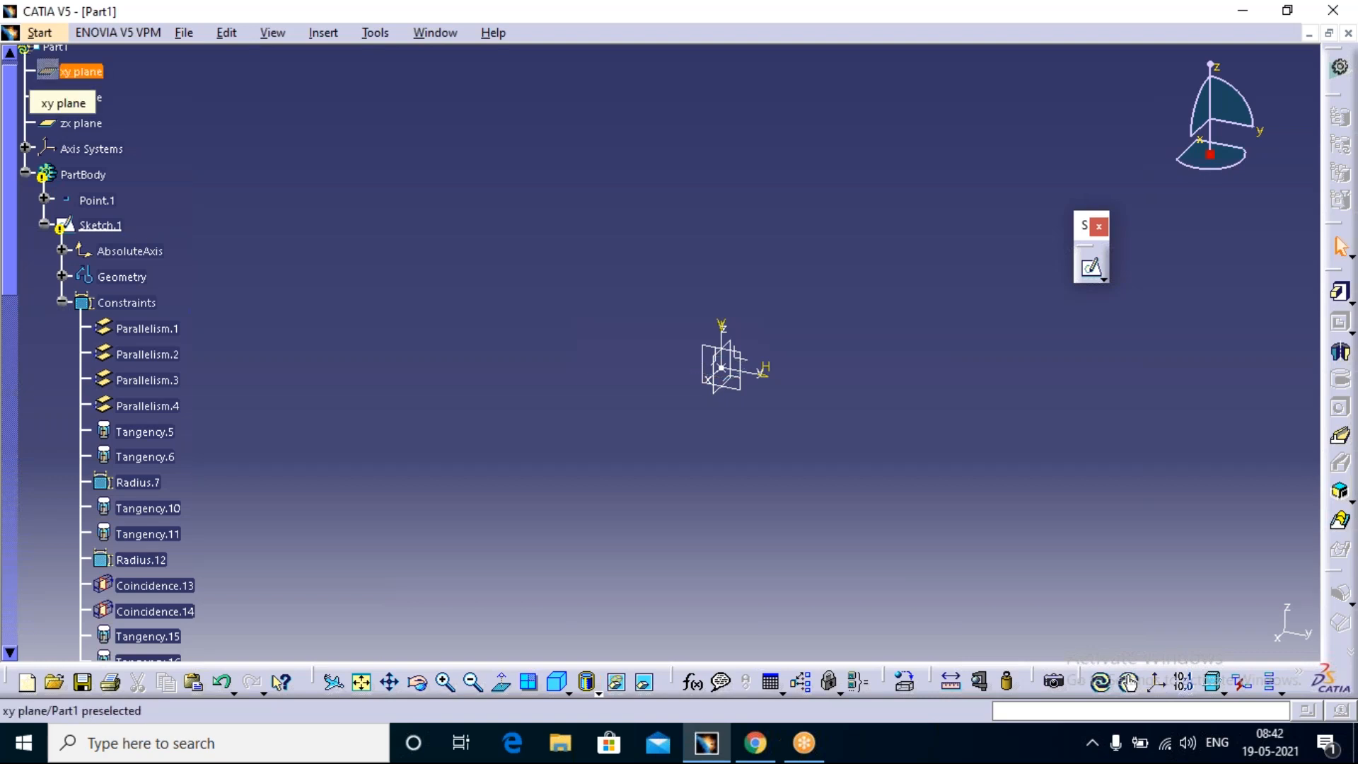
Step: Hide the yz and zx planes together, selecting both in the specification tree
{"action": "left_click", "coordinate": [73, 98]}
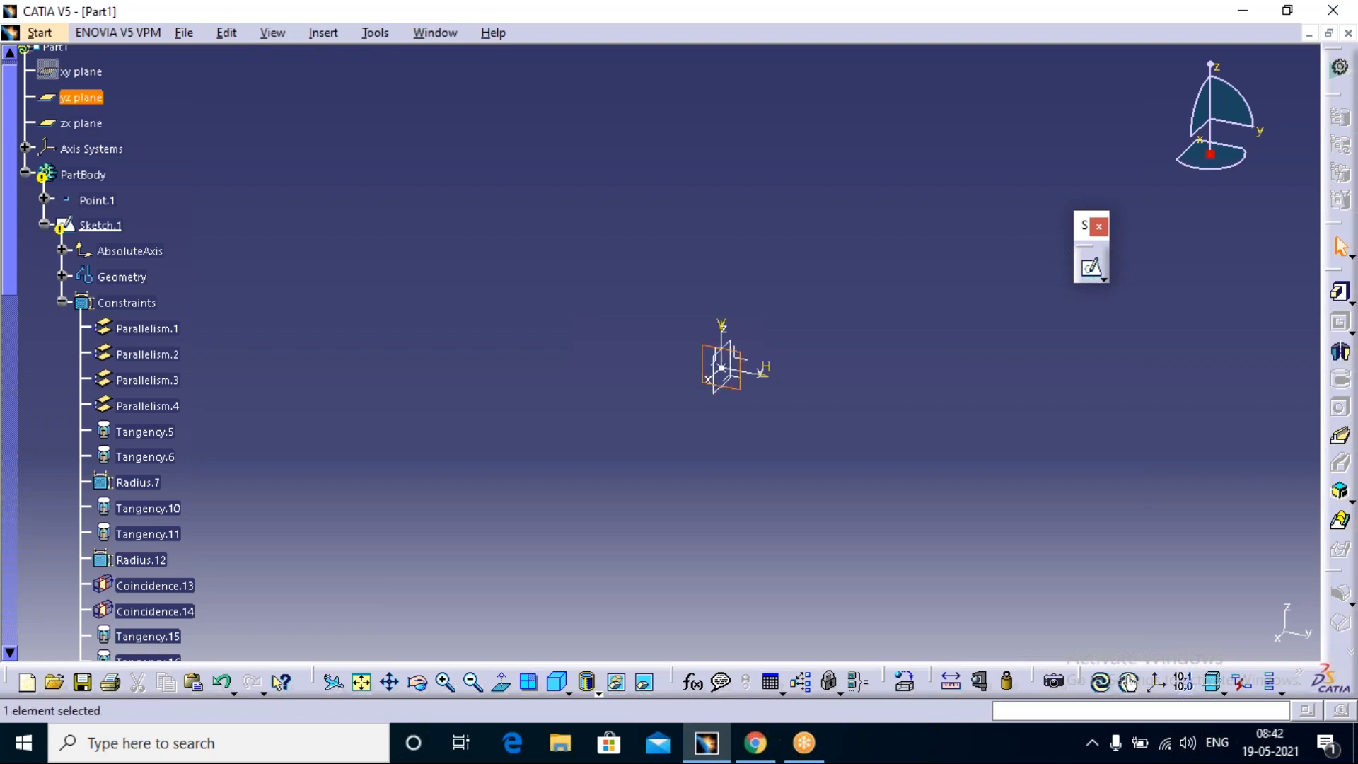
{"action": "left_click", "coordinate": [82, 125]}
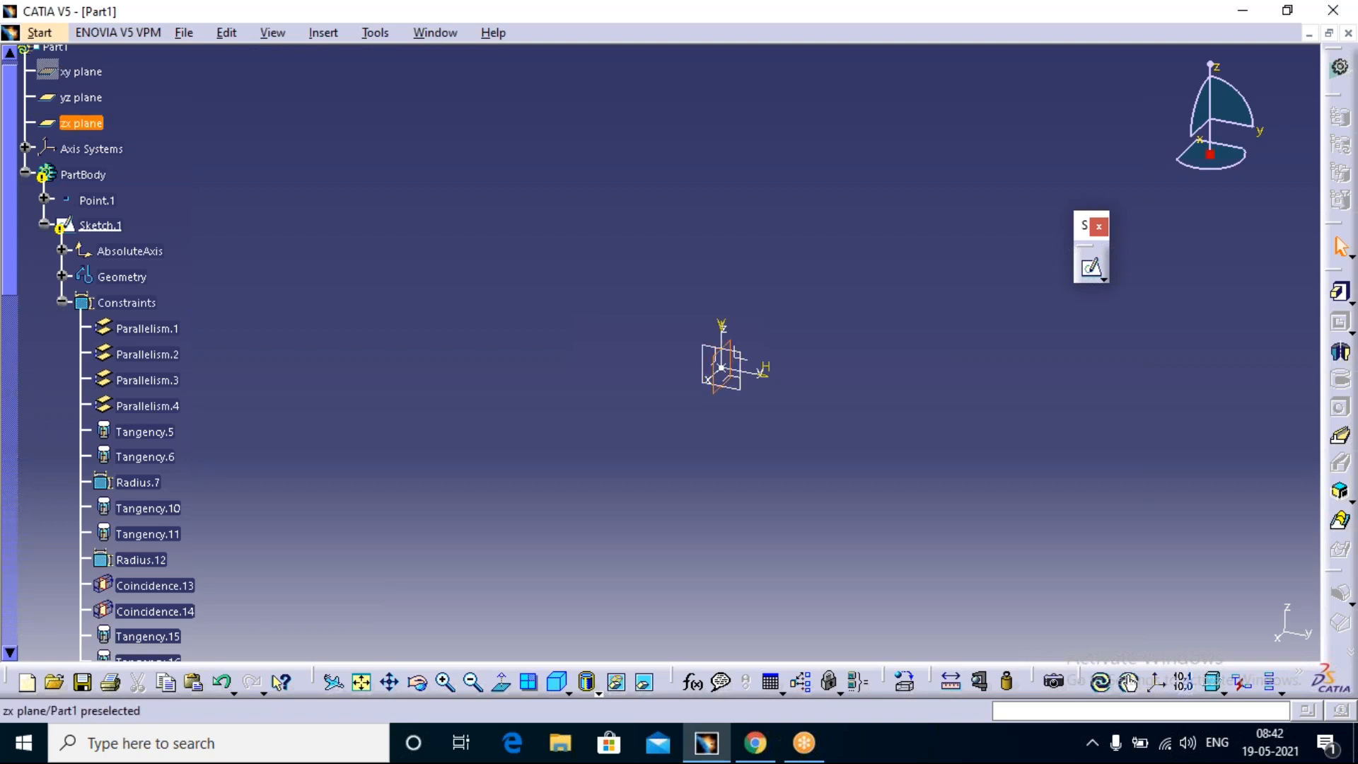
{"action": "left_click", "coordinate": [84, 98]}
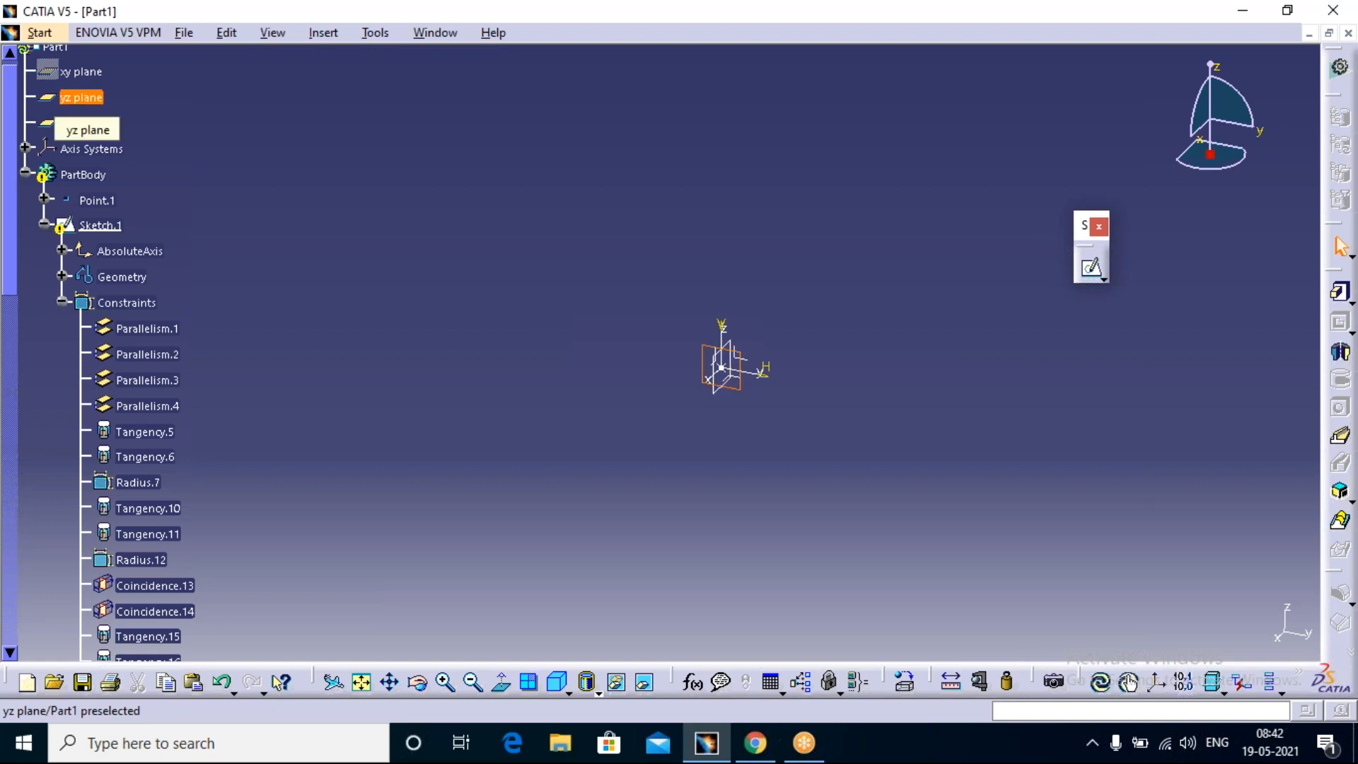
{"action": "left_click", "coordinate": [88, 125], "text": "ctrl"}
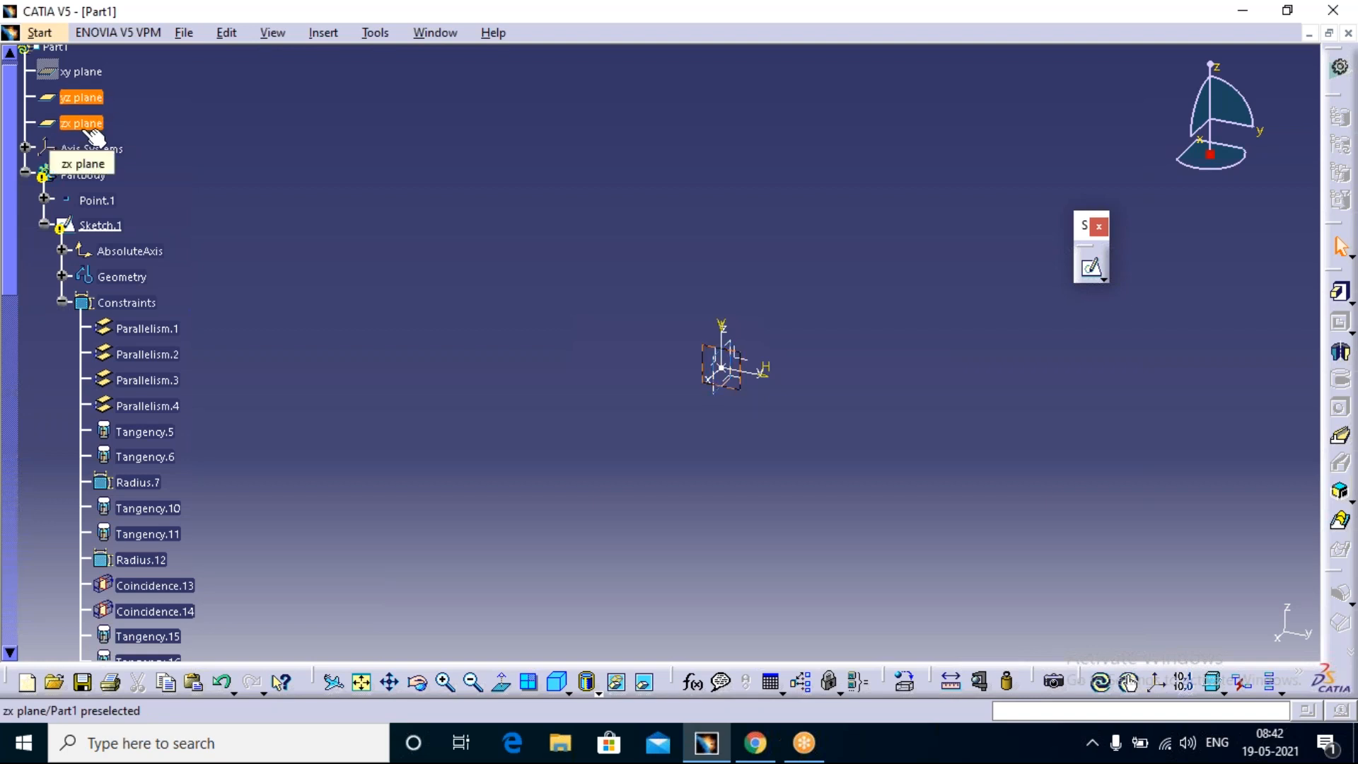
{"action": "right_click", "coordinate": [86, 122]}
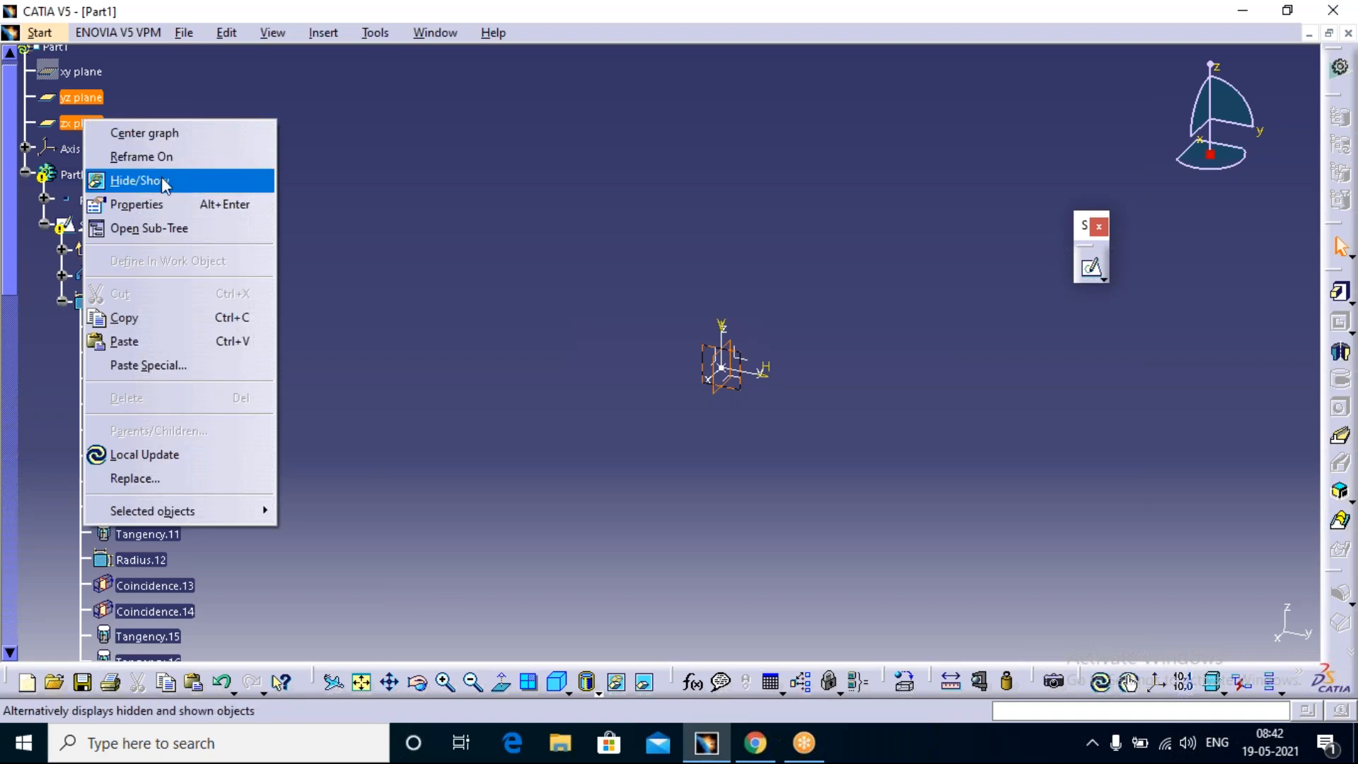
{"action": "left_click", "coordinate": [162, 180]}
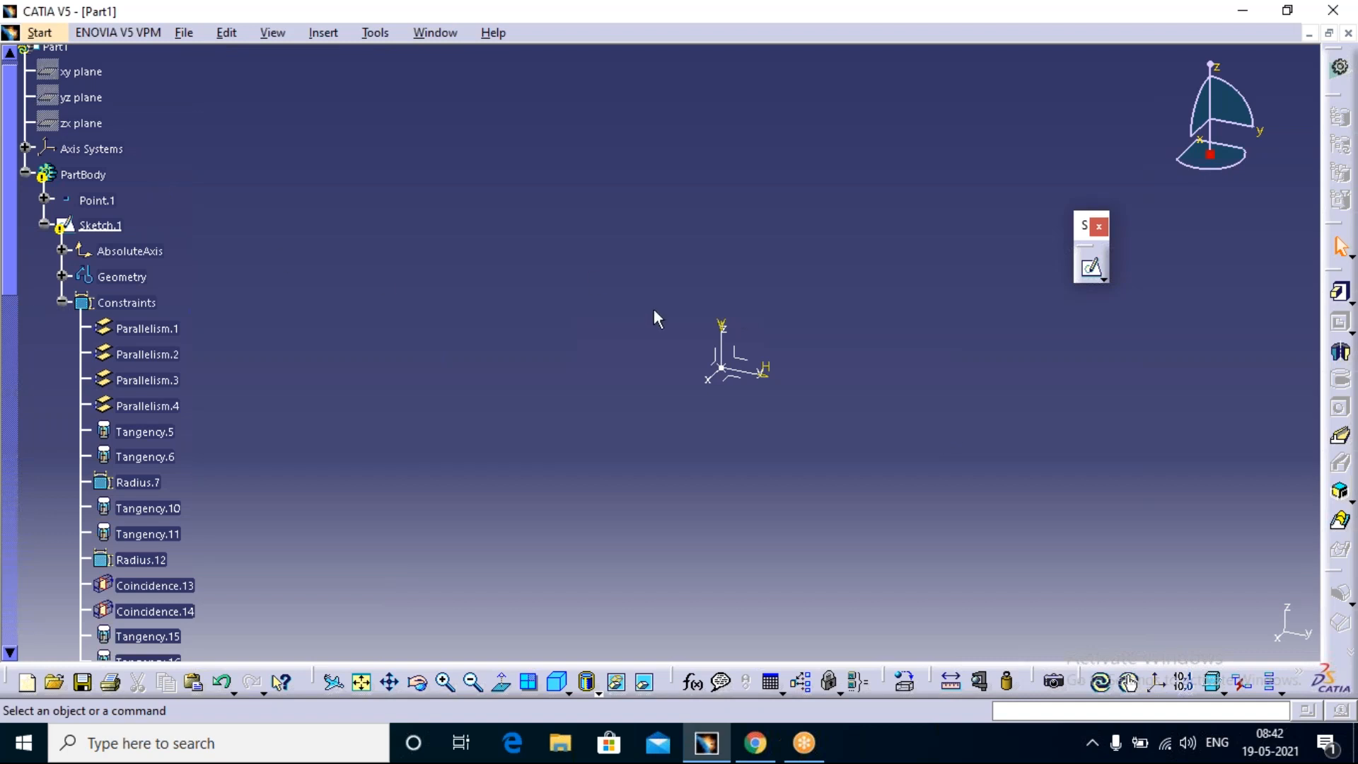
Step: Hide the Axis Systems entry of the specification tree and swap to the hidden space
{"action": "left_click", "coordinate": [97, 151]}
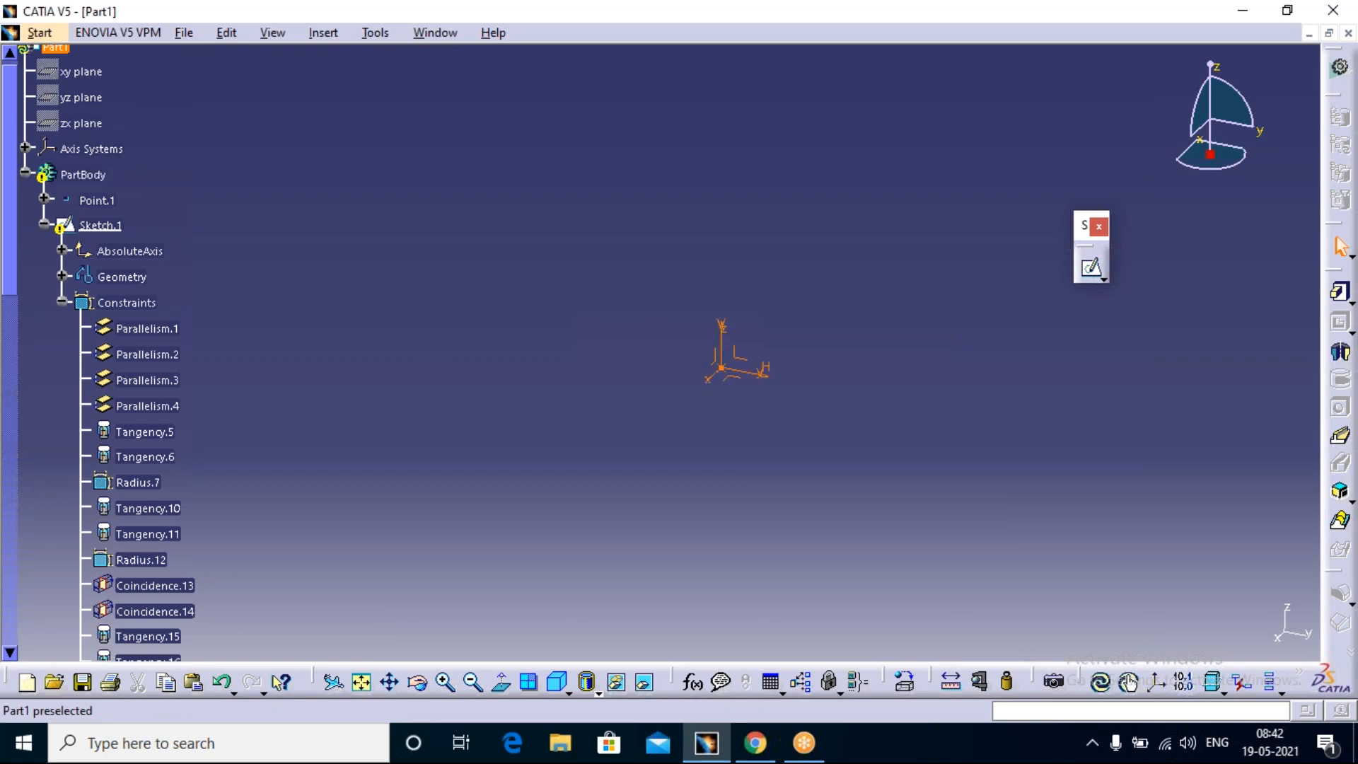
{"action": "right_click", "coordinate": [95, 150]}
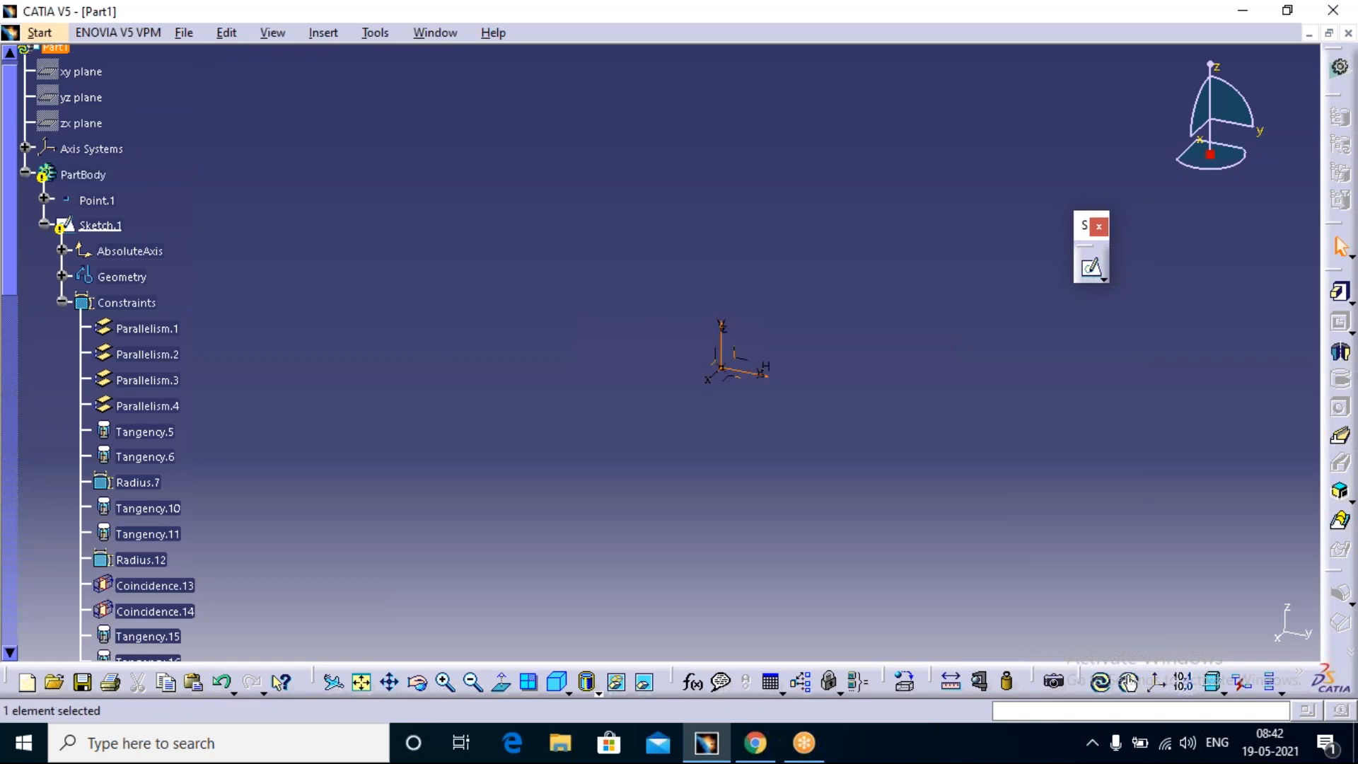
{"action": "left_click", "coordinate": [148, 213]}
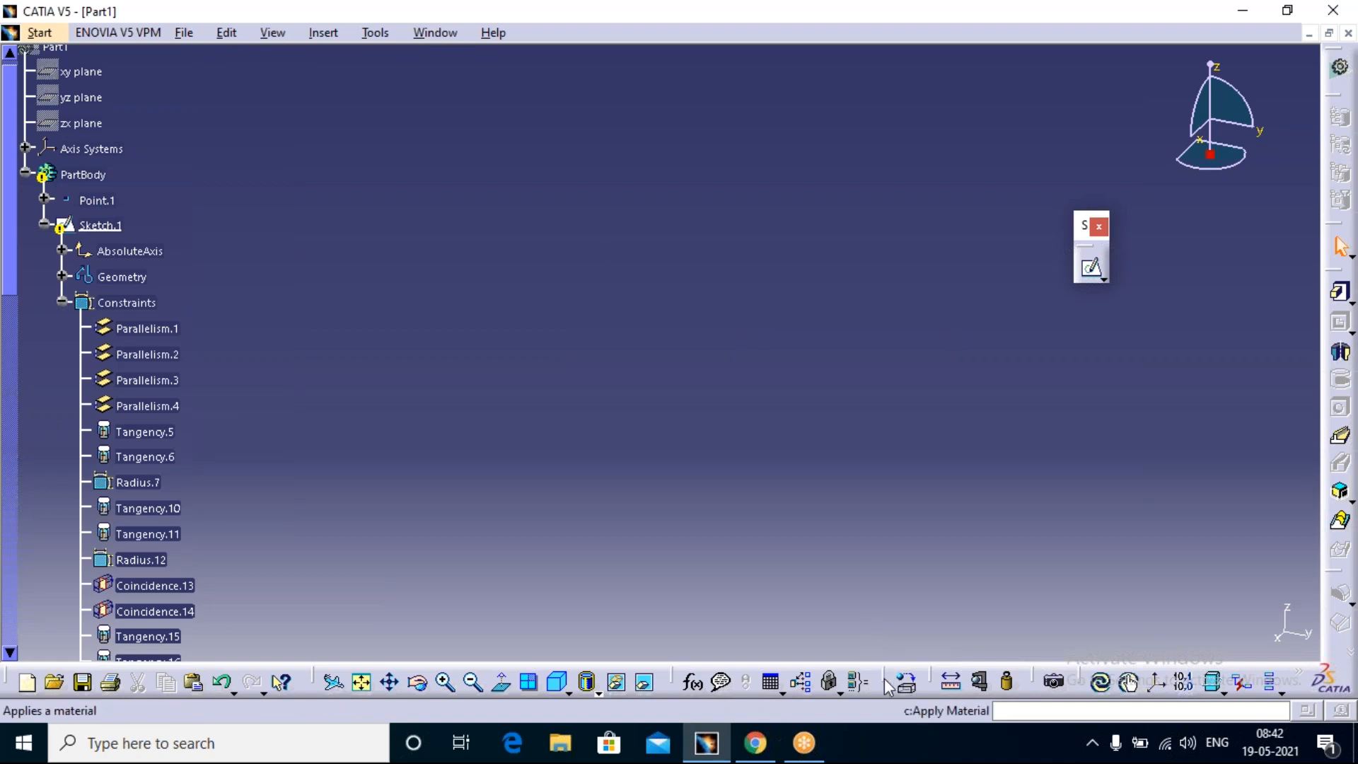
{"action": "left_click", "coordinate": [645, 683]}
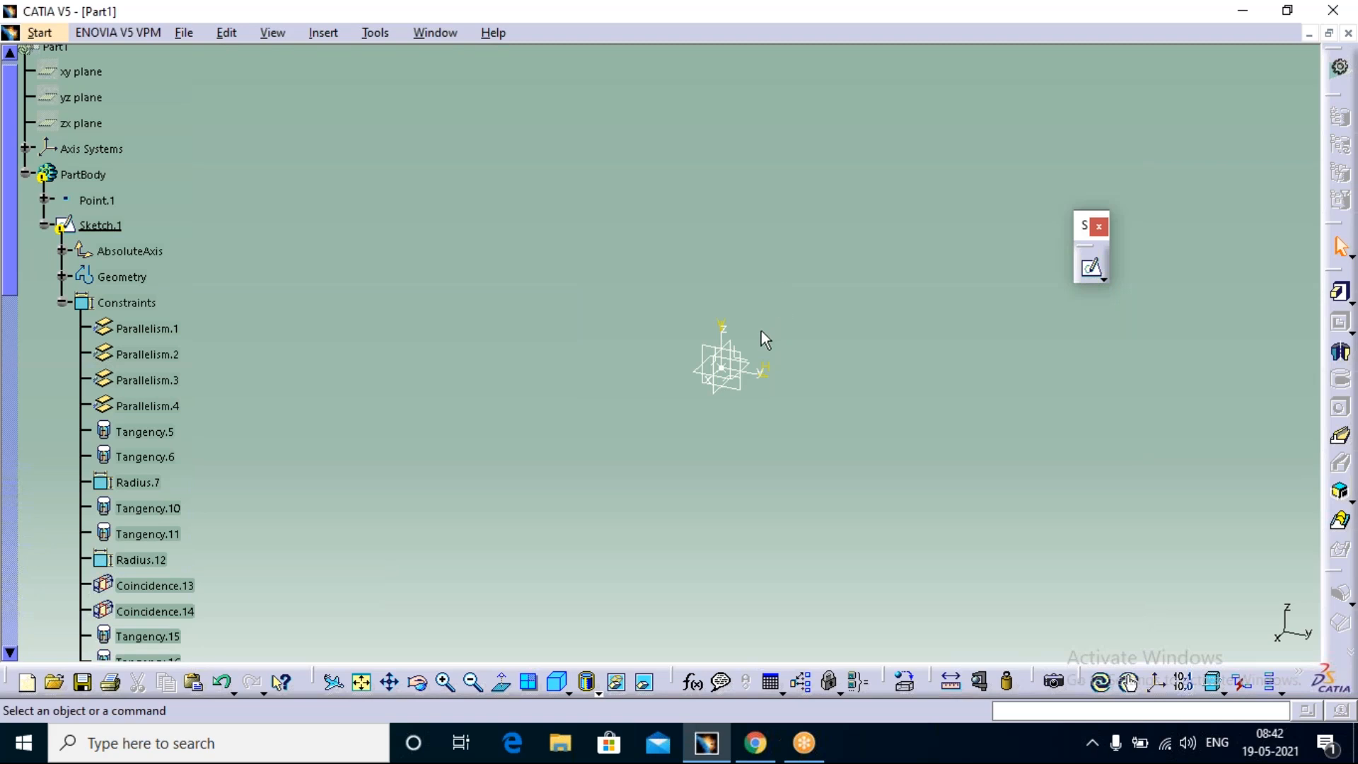
{"action": "left_click", "coordinate": [733, 346]}
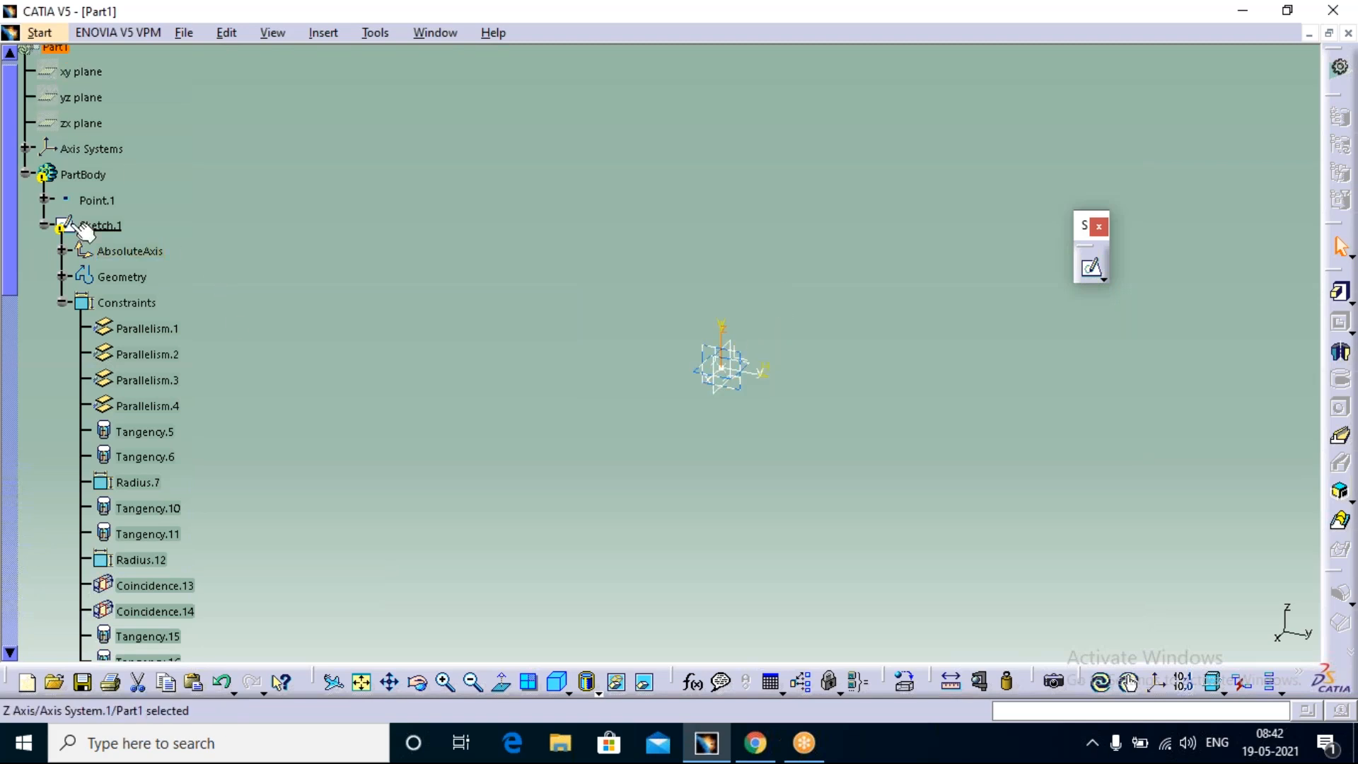
{"action": "left_click", "coordinate": [91, 148]}
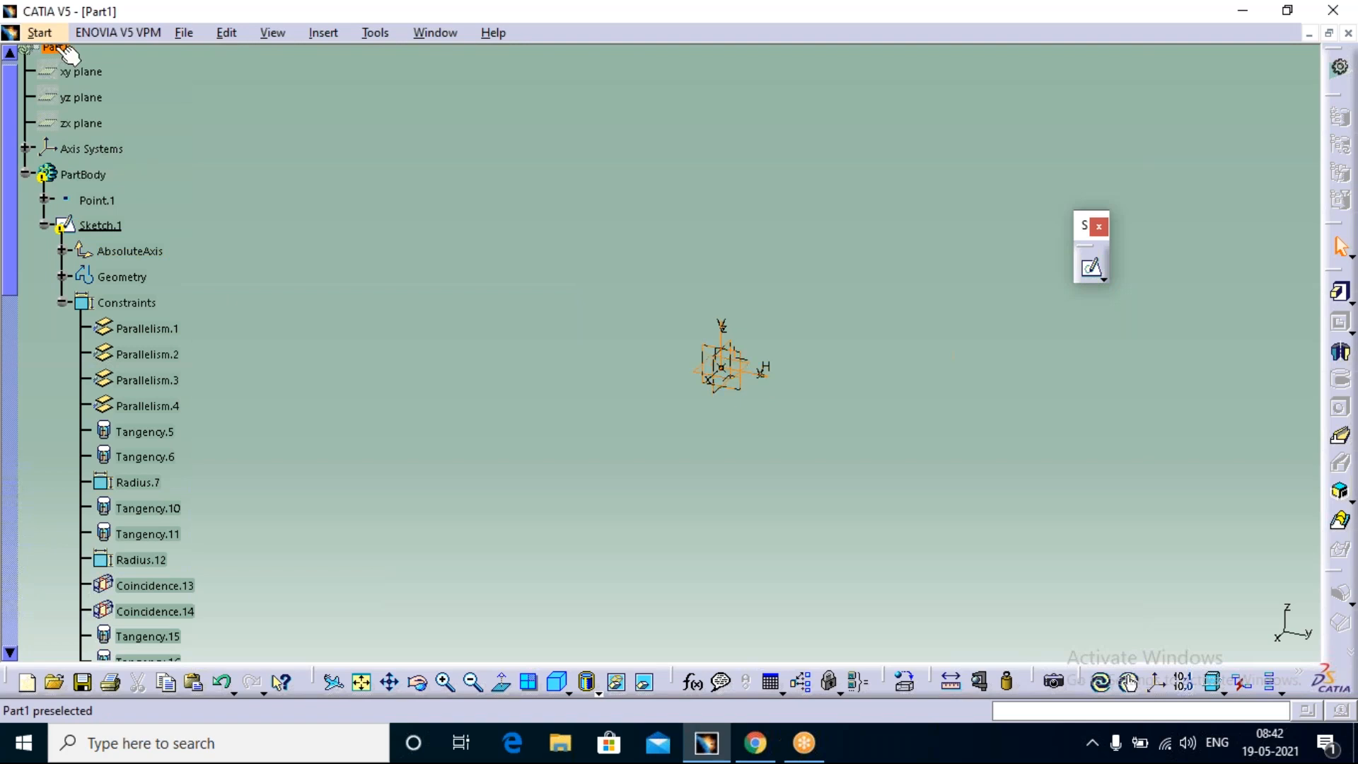
{"action": "left_click", "coordinate": [434, 388]}
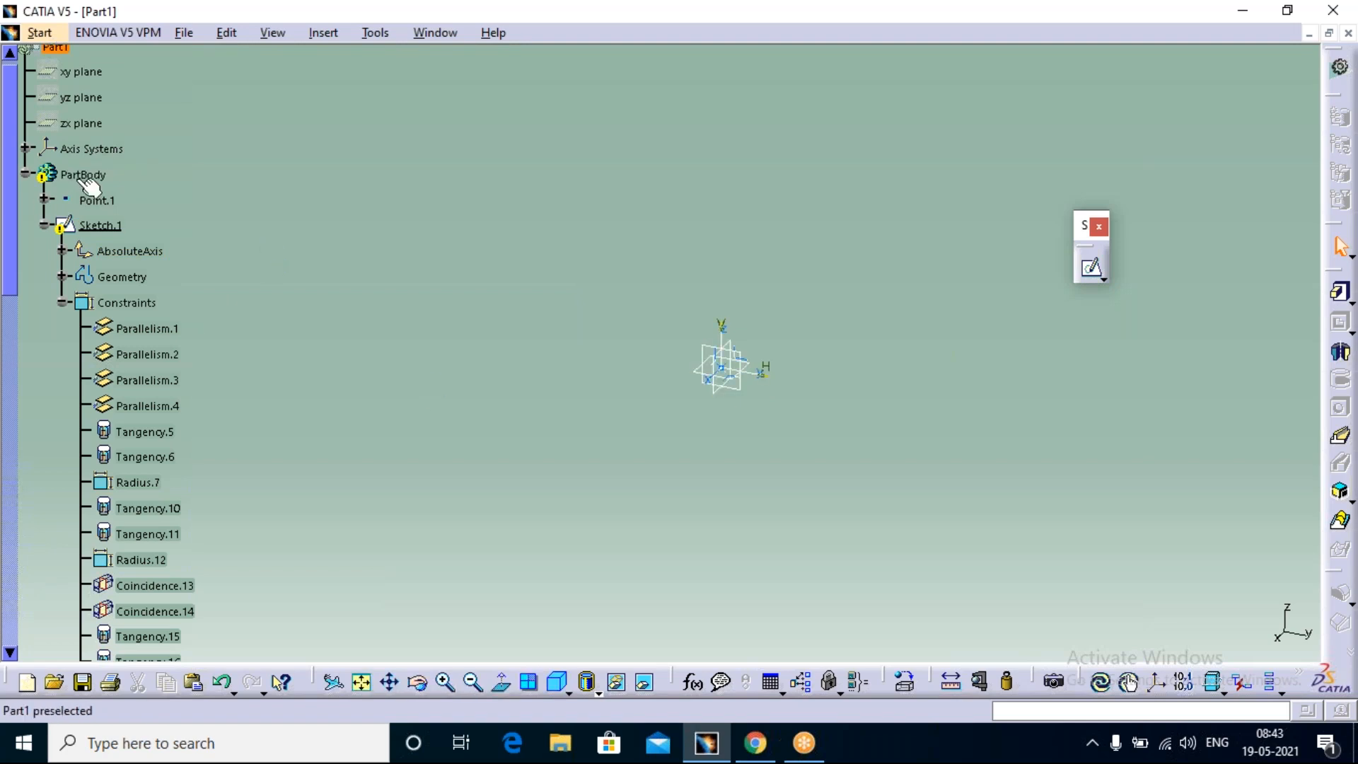
{"action": "left_click", "coordinate": [84, 148]}
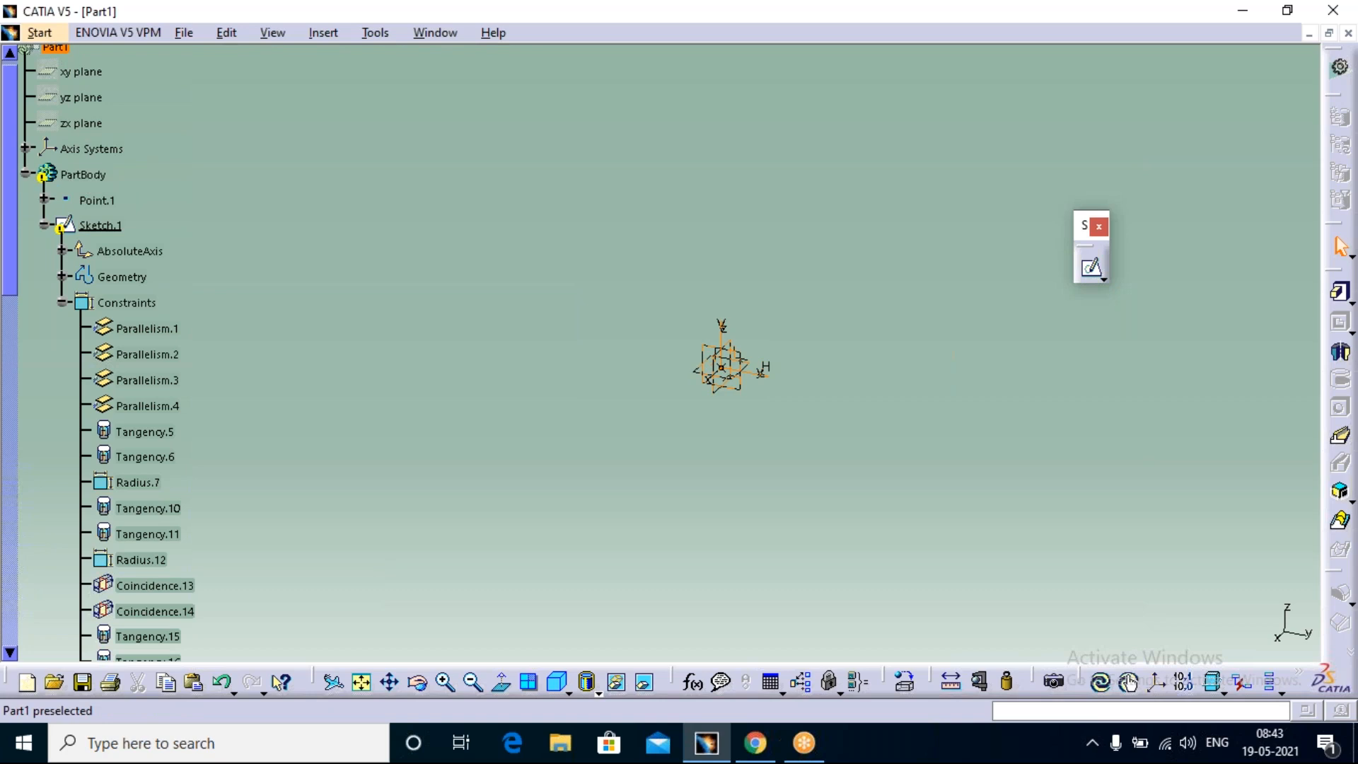
{"action": "left_click", "coordinate": [711, 436]}
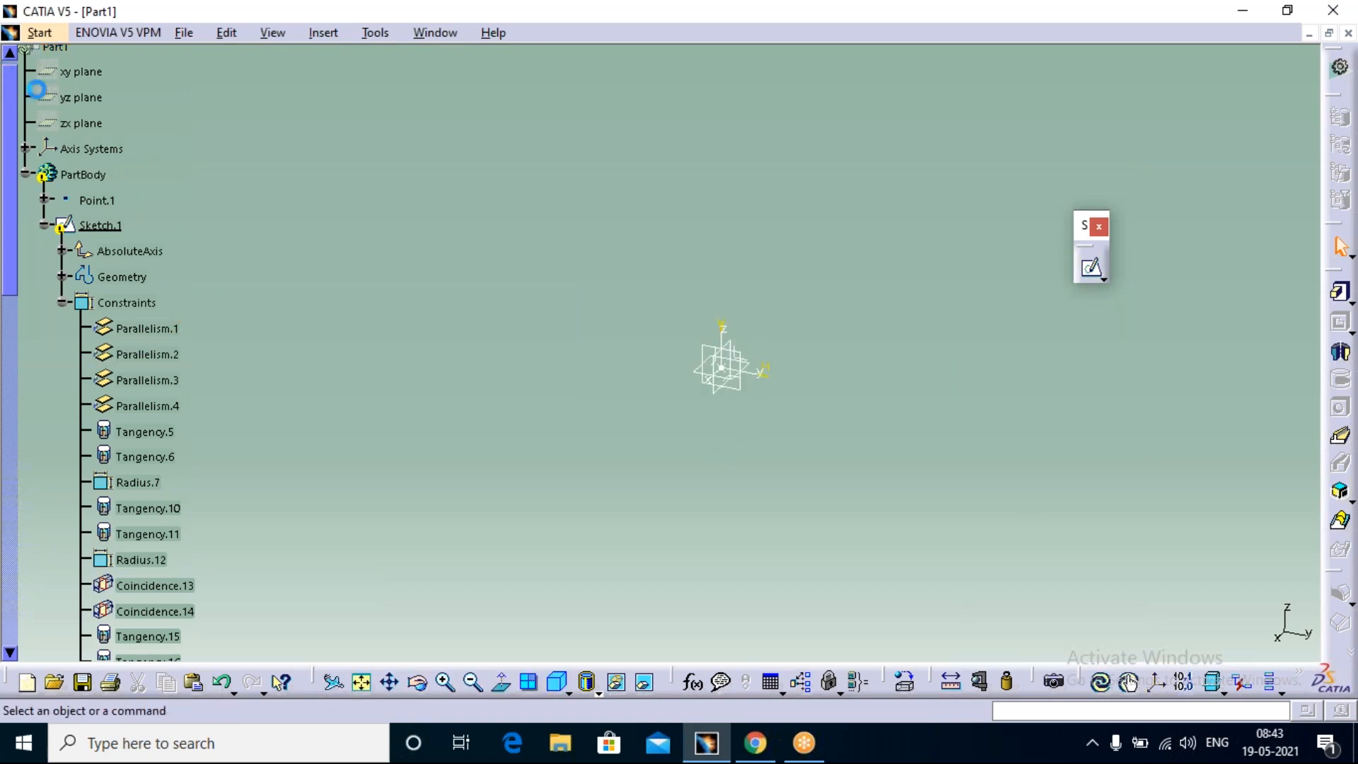
Step: Try to bring the xy plane alone back from the hidden space and check the visible space
{"action": "left_click", "coordinate": [103, 74]}
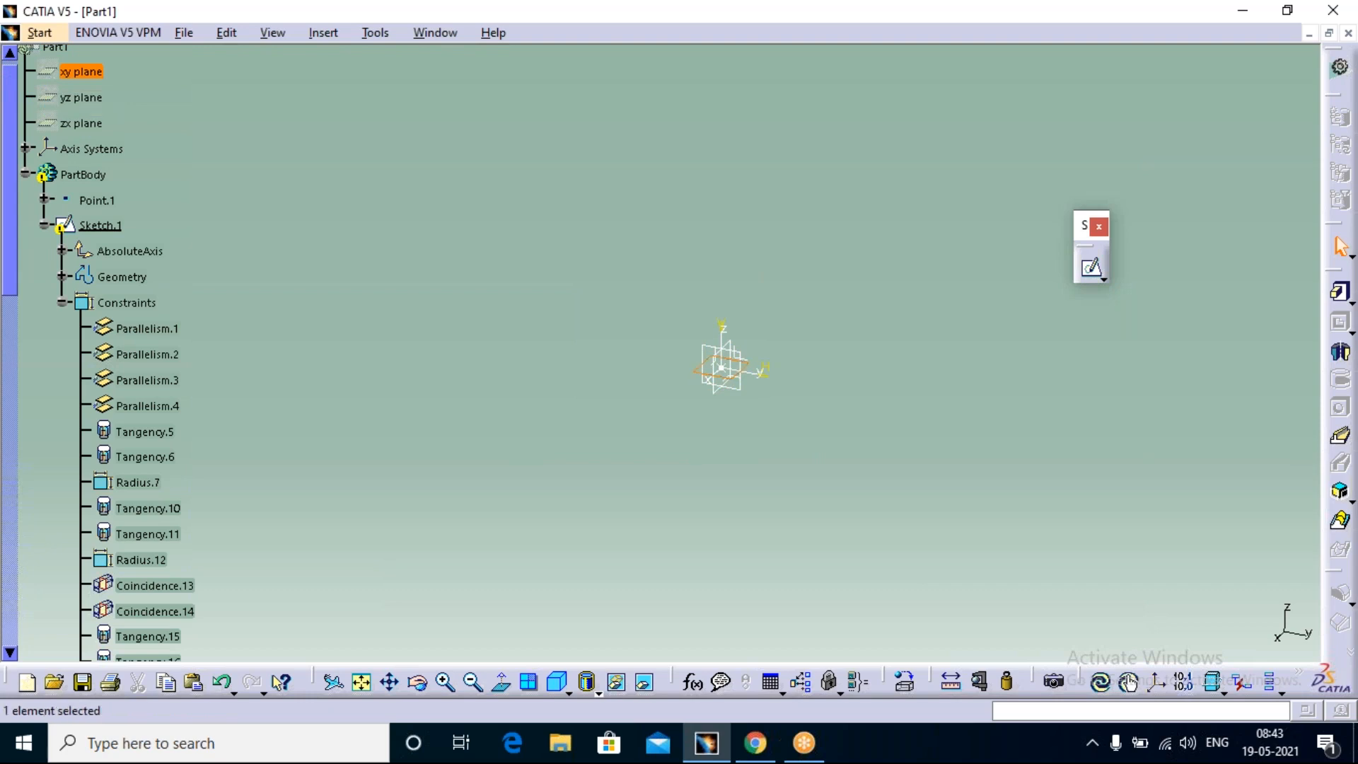
{"action": "right_click", "coordinate": [91, 73]}
{"action": "left_click", "coordinate": [163, 139]}
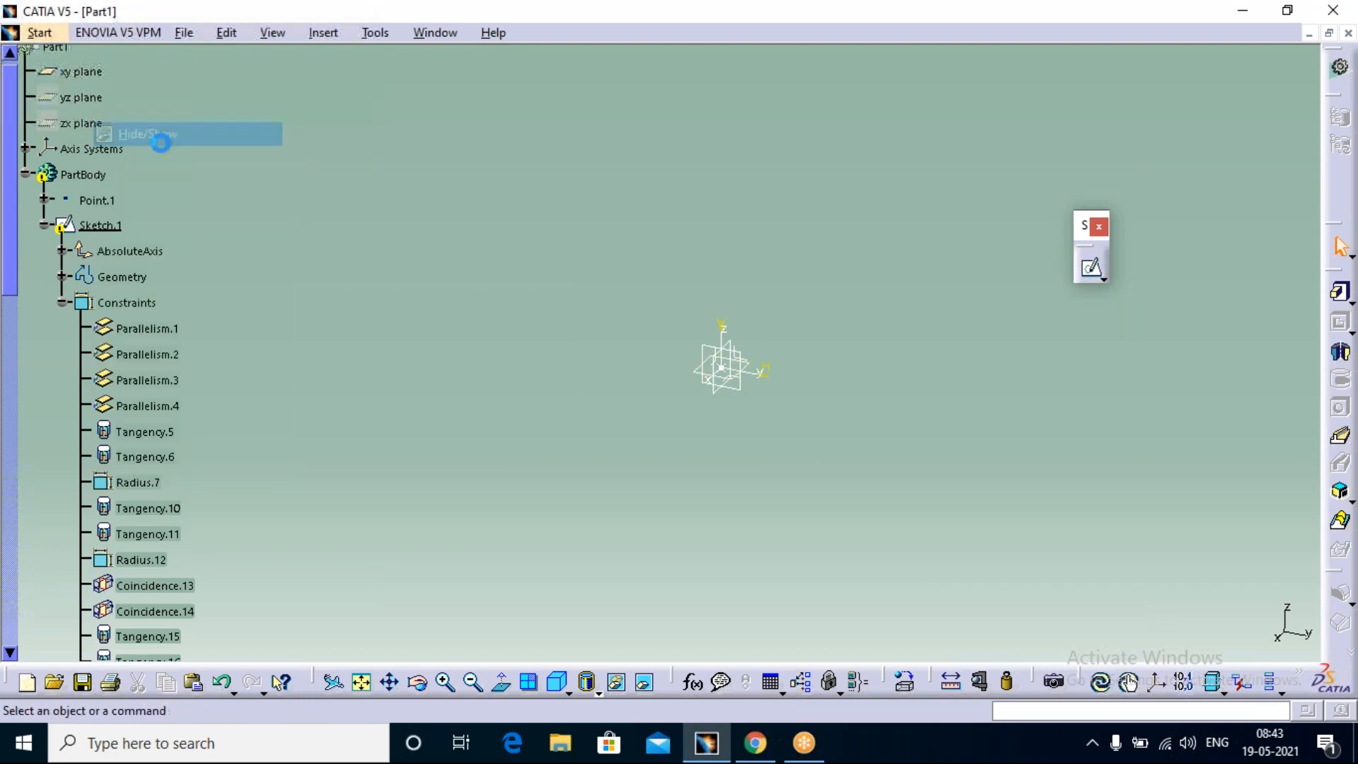
{"action": "mouse_move", "coordinate": [813, 749]}
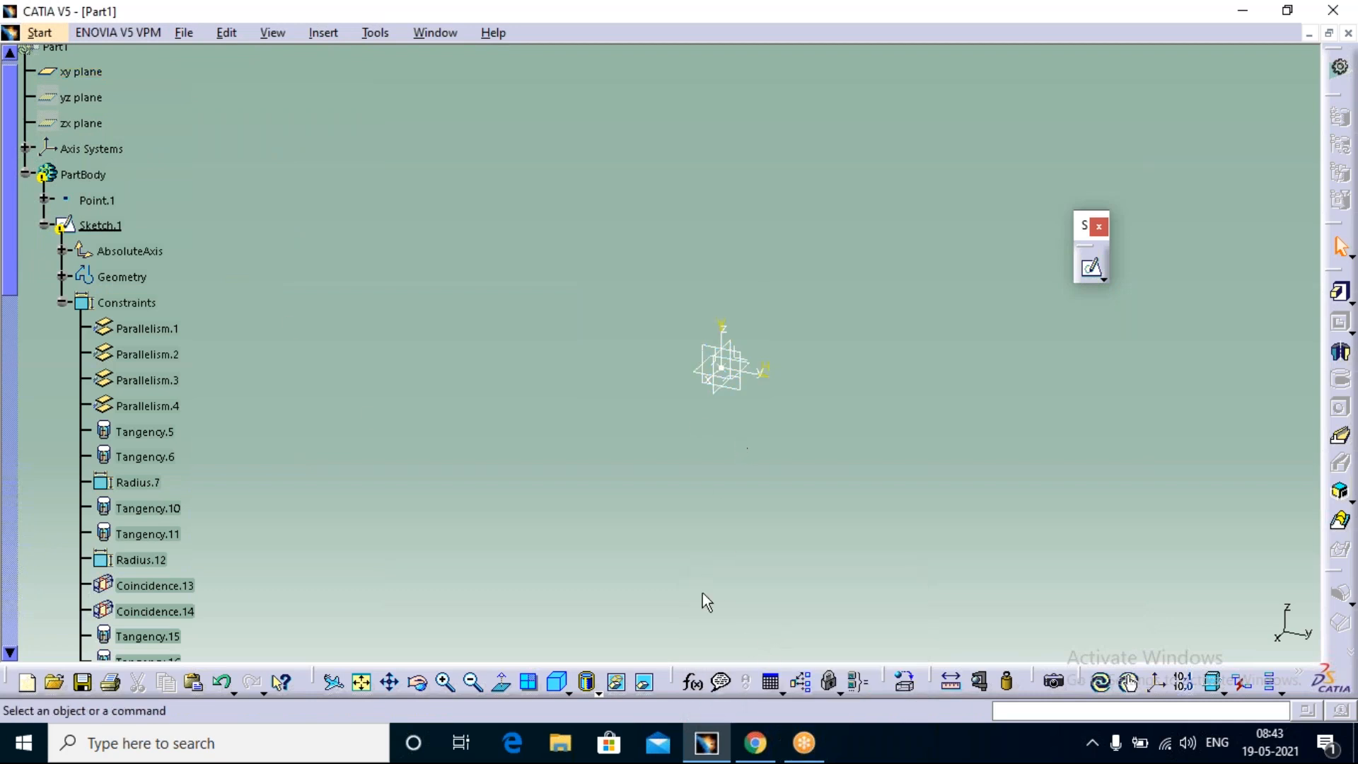
{"action": "left_click", "coordinate": [643, 682]}
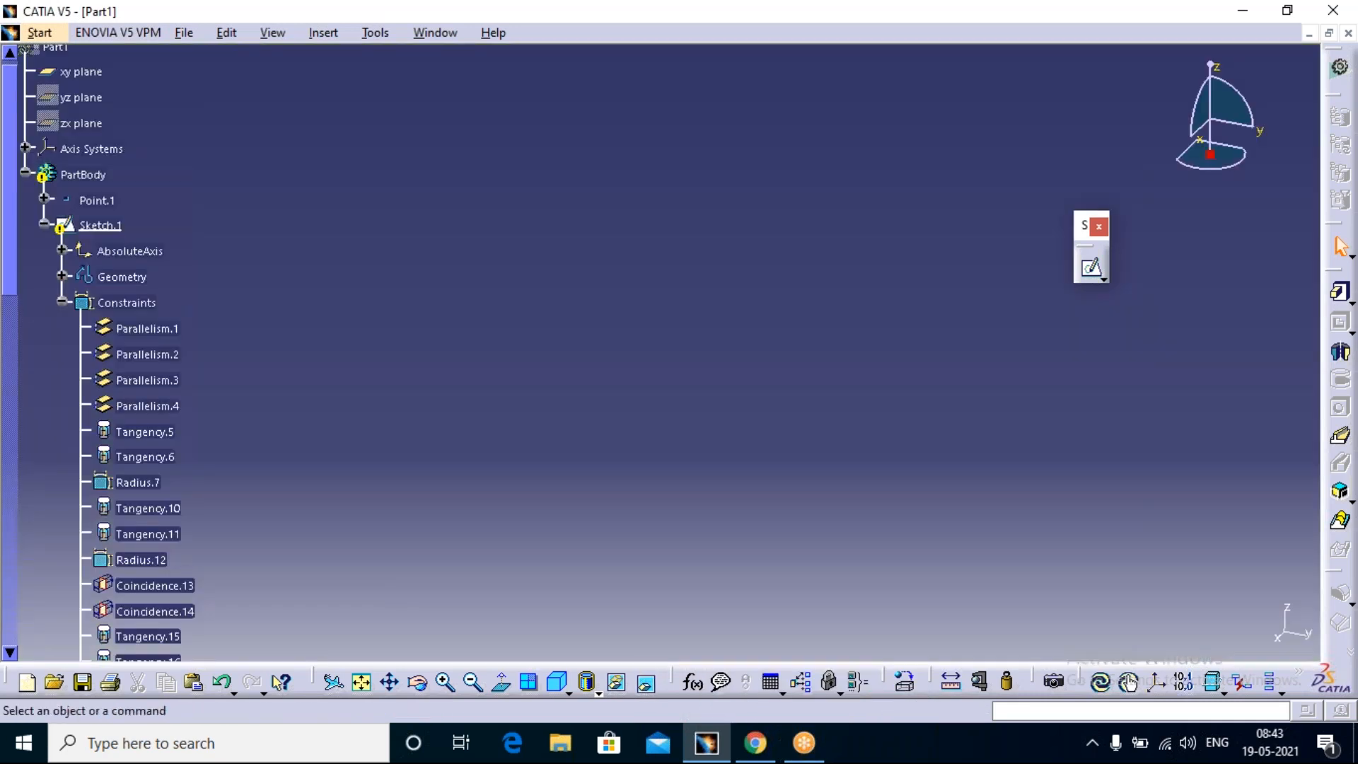
Step: Return to the hidden space and set the xy plane back to hidden
{"action": "left_click", "coordinate": [644, 682]}
{"action": "left_click", "coordinate": [81, 71]}
{"action": "right_click", "coordinate": [78, 72]}
{"action": "left_click", "coordinate": [117, 136]}
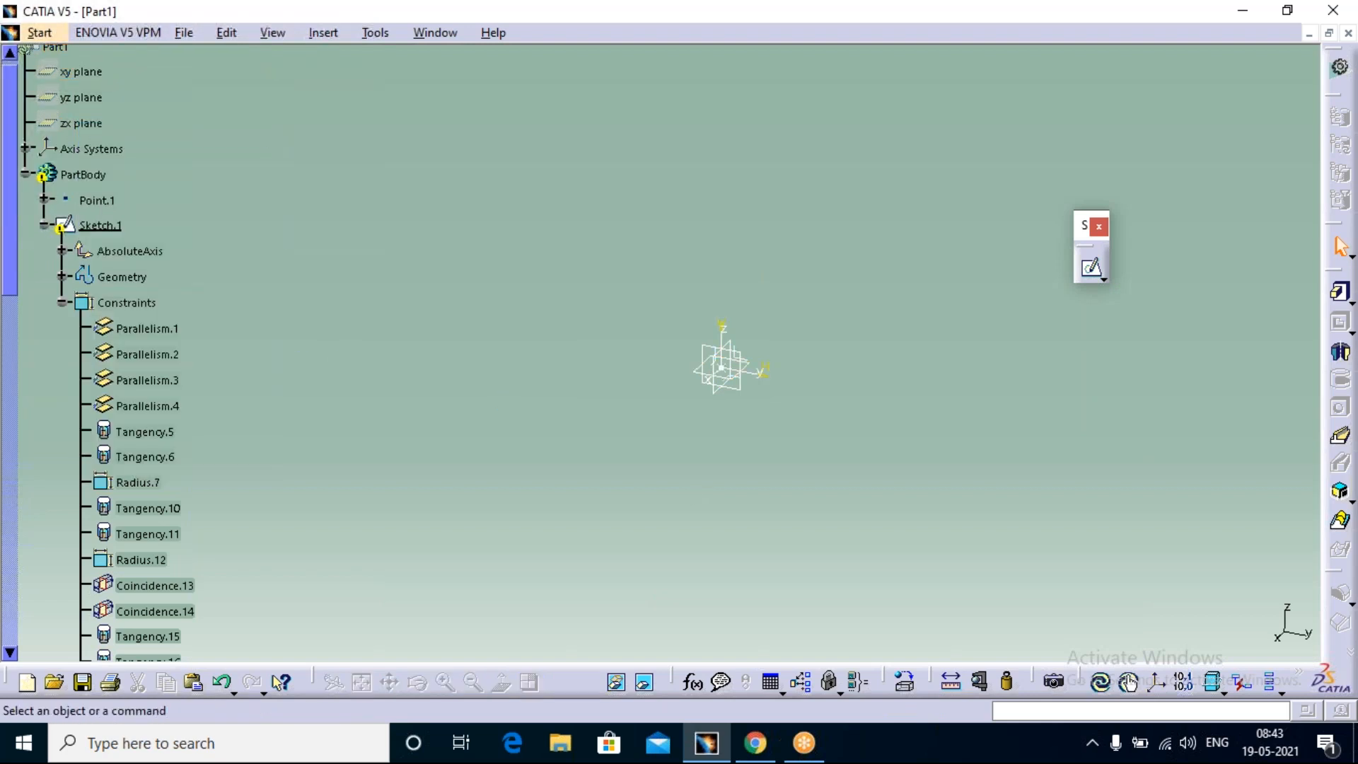
Step: Toggle the yz plane to shown from the hidden space and swap between both spaces to check it
{"action": "left_click", "coordinate": [746, 391]}
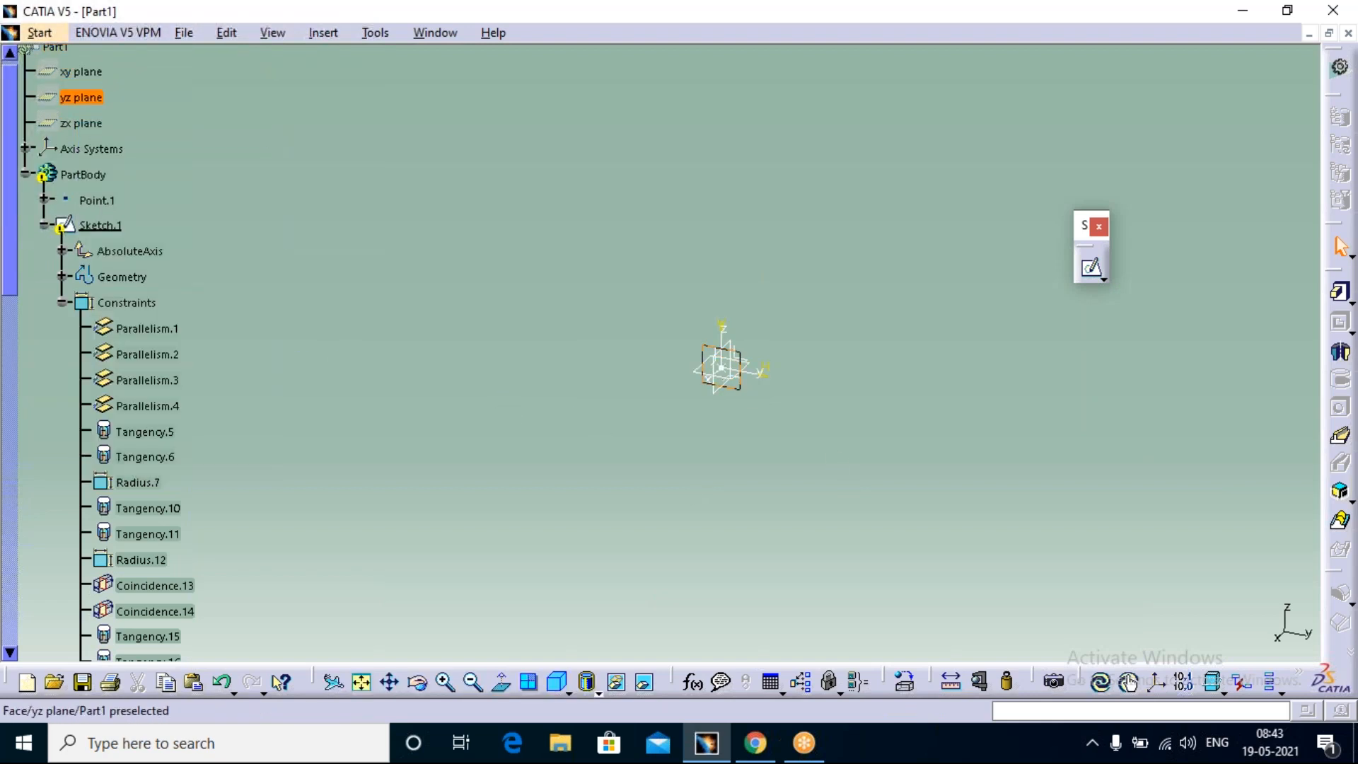
{"action": "right_click", "coordinate": [739, 368]}
{"action": "left_click", "coordinate": [801, 376]}
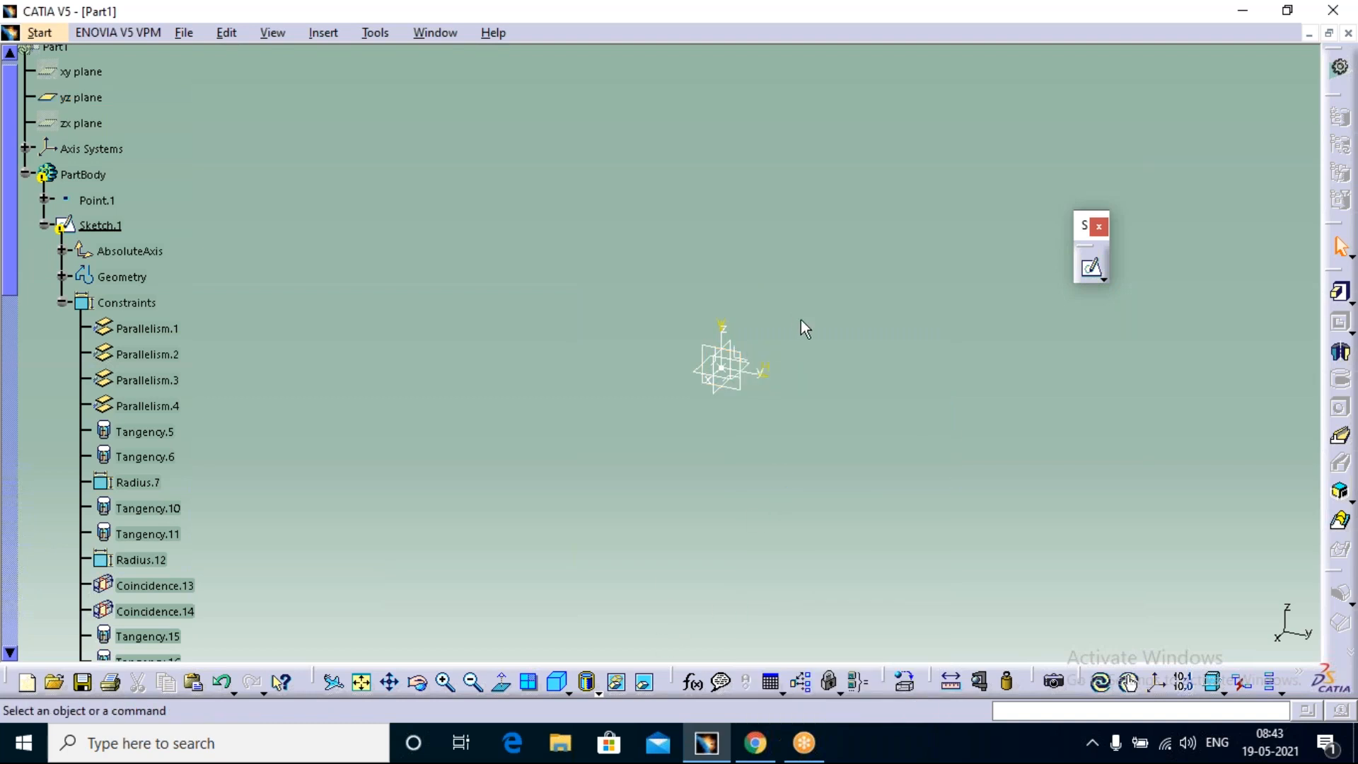
{"action": "left_click", "coordinate": [273, 673]}
{"action": "left_click", "coordinate": [645, 683]}
{"action": "left_click", "coordinate": [645, 682]}
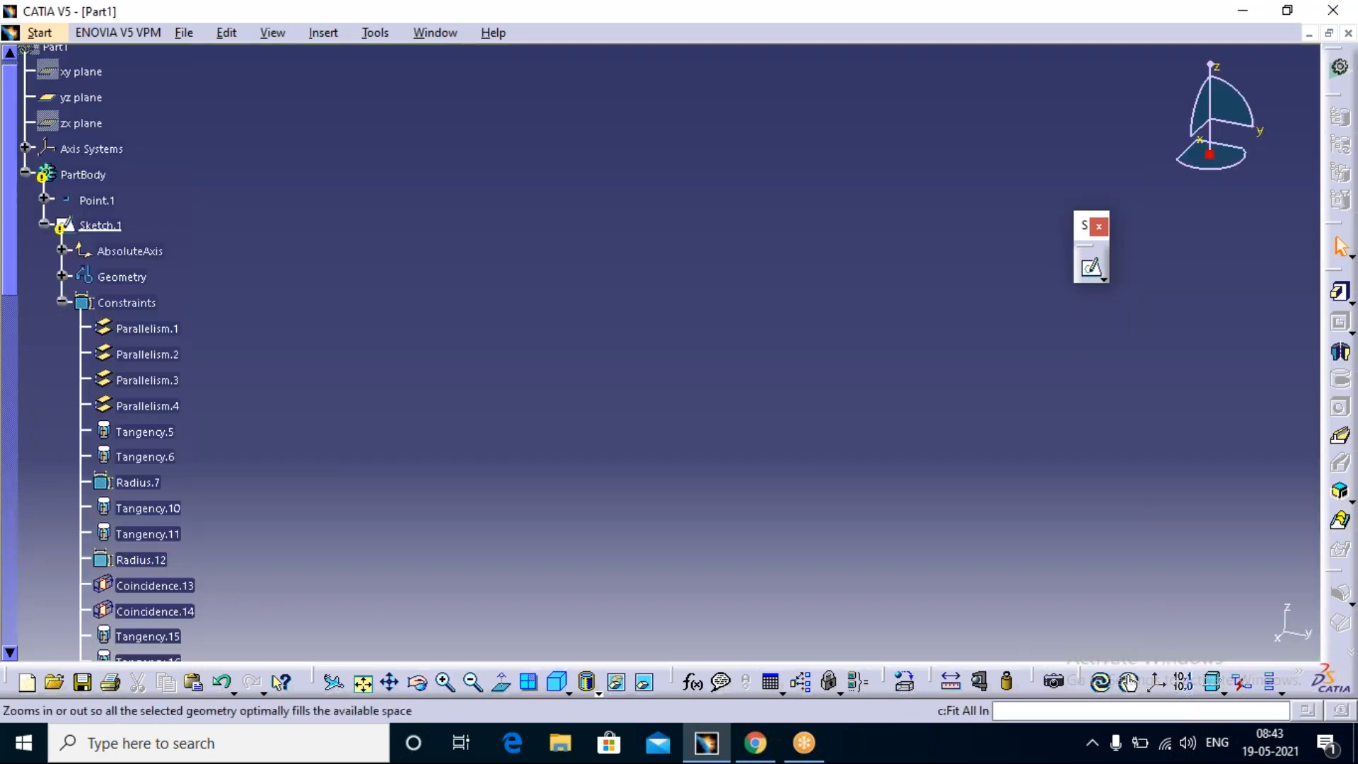
{"action": "left_click", "coordinate": [644, 682]}
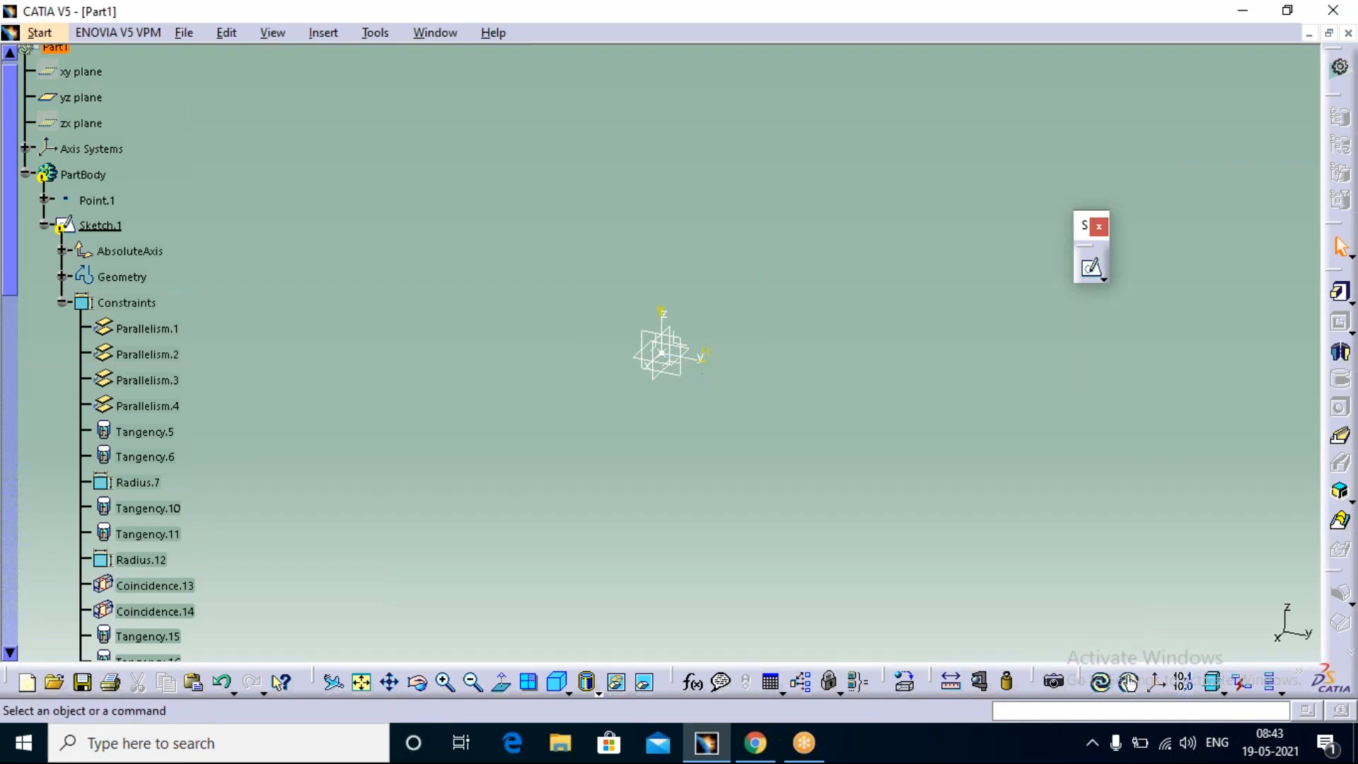
Step: Toggle the xy plane and the zx plane to shown from the specification tree
{"action": "left_click", "coordinate": [673, 363]}
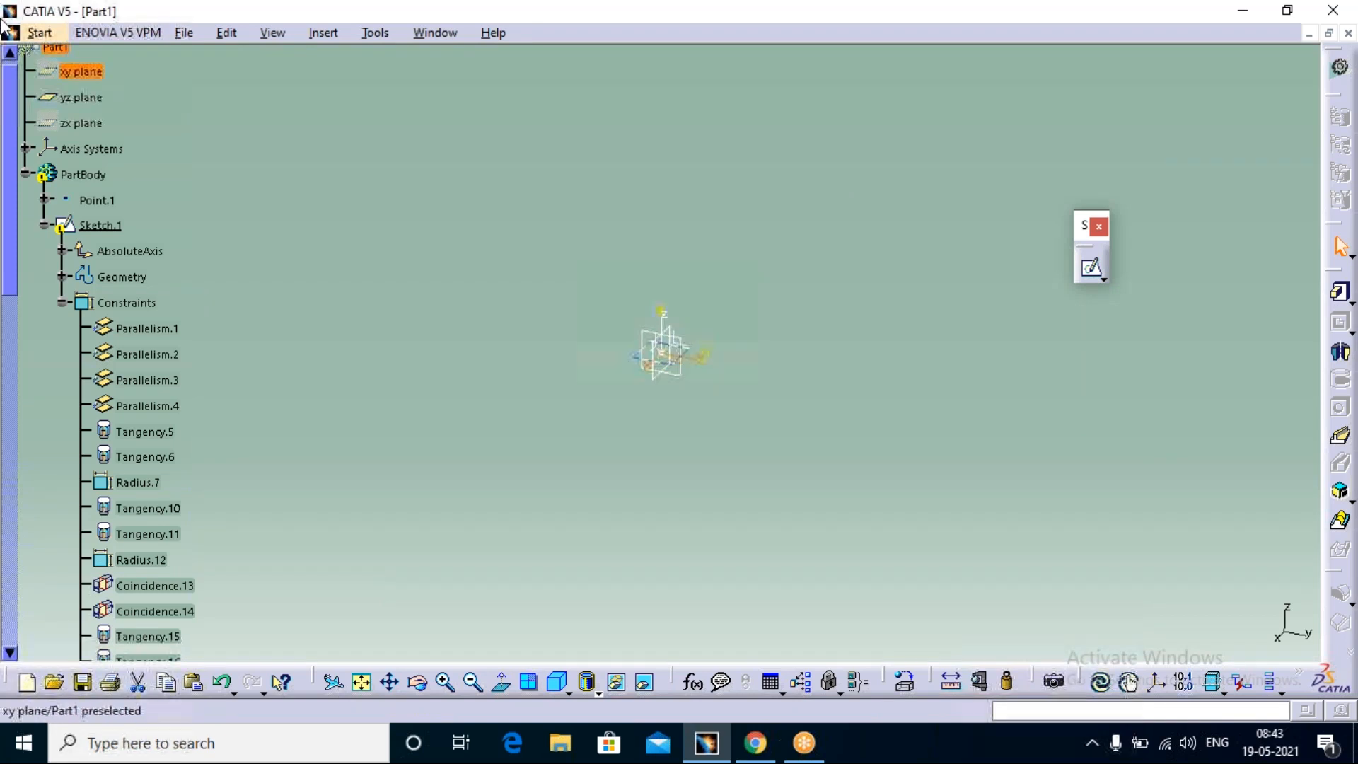
{"action": "right_click", "coordinate": [78, 174]}
{"action": "left_click", "coordinate": [366, 235]}
{"action": "right_click", "coordinate": [78, 73]}
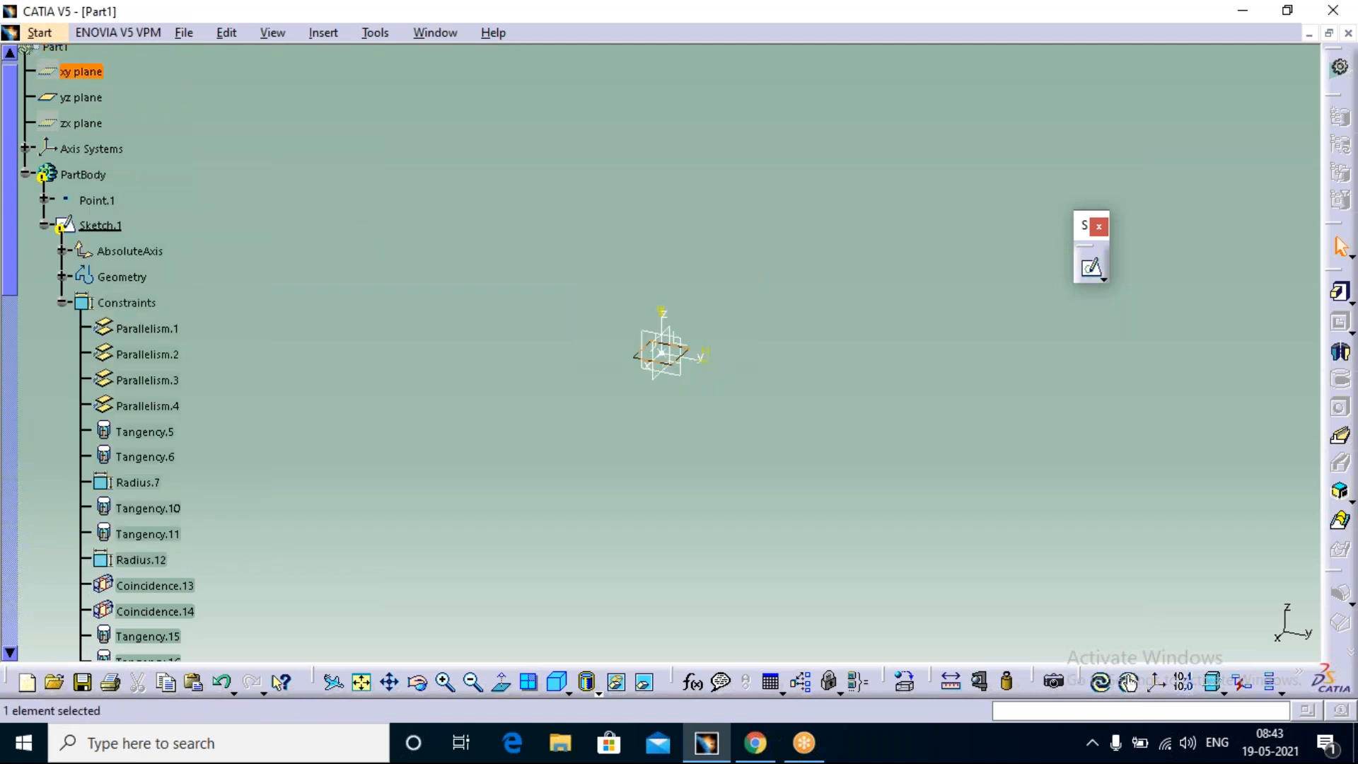
{"action": "left_click", "coordinate": [124, 128]}
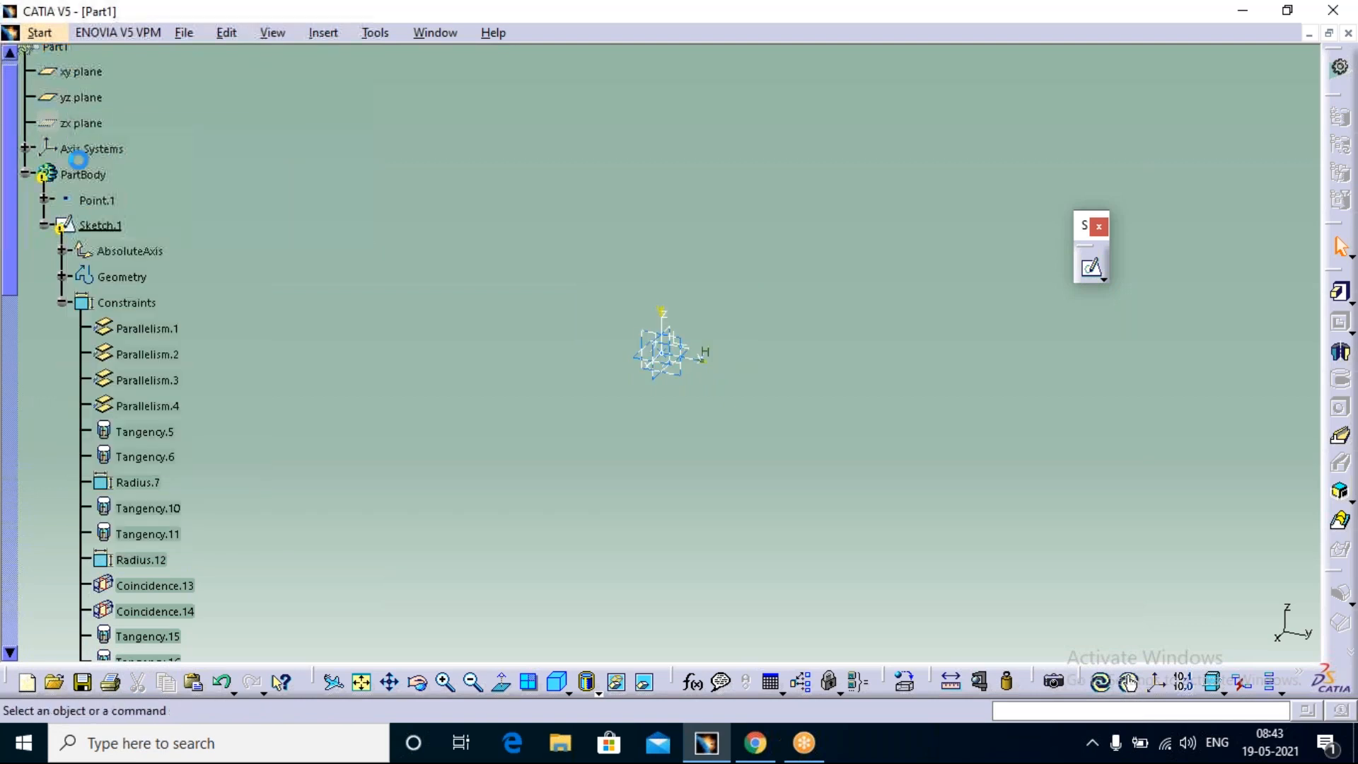
{"action": "right_click", "coordinate": [101, 127]}
{"action": "left_click", "coordinate": [124, 185]}
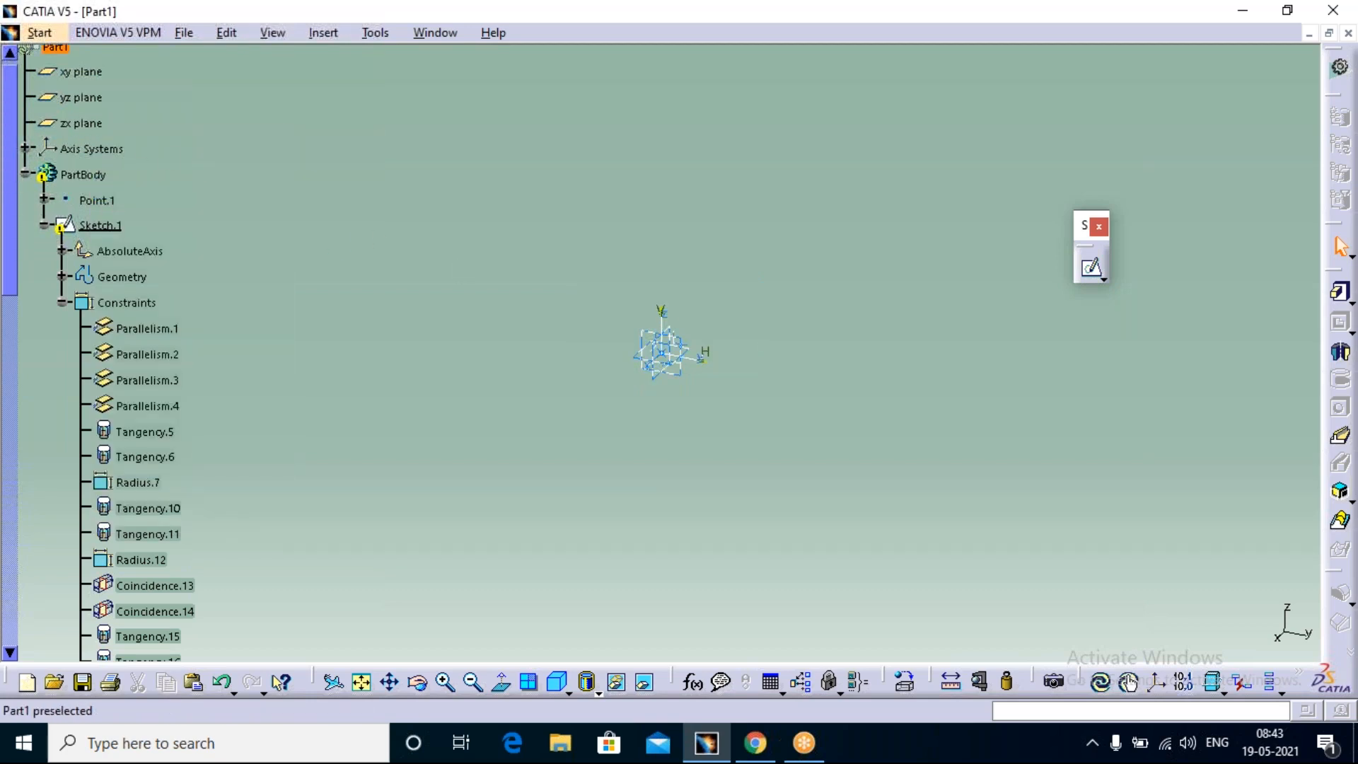
Step: Toggle the whole part to shown from the hidden space and swap back to the visible space
{"action": "right_click", "coordinate": [84, 147]}
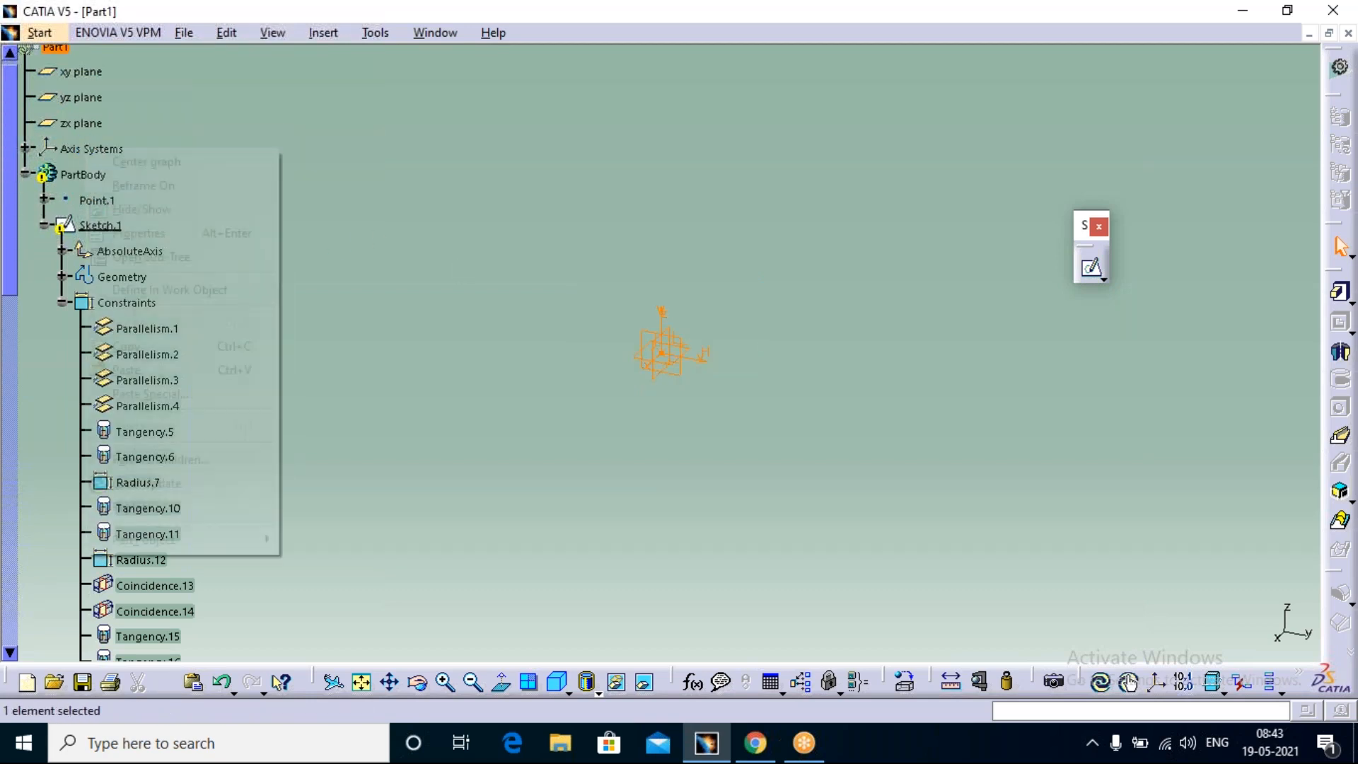
{"action": "left_click", "coordinate": [191, 207]}
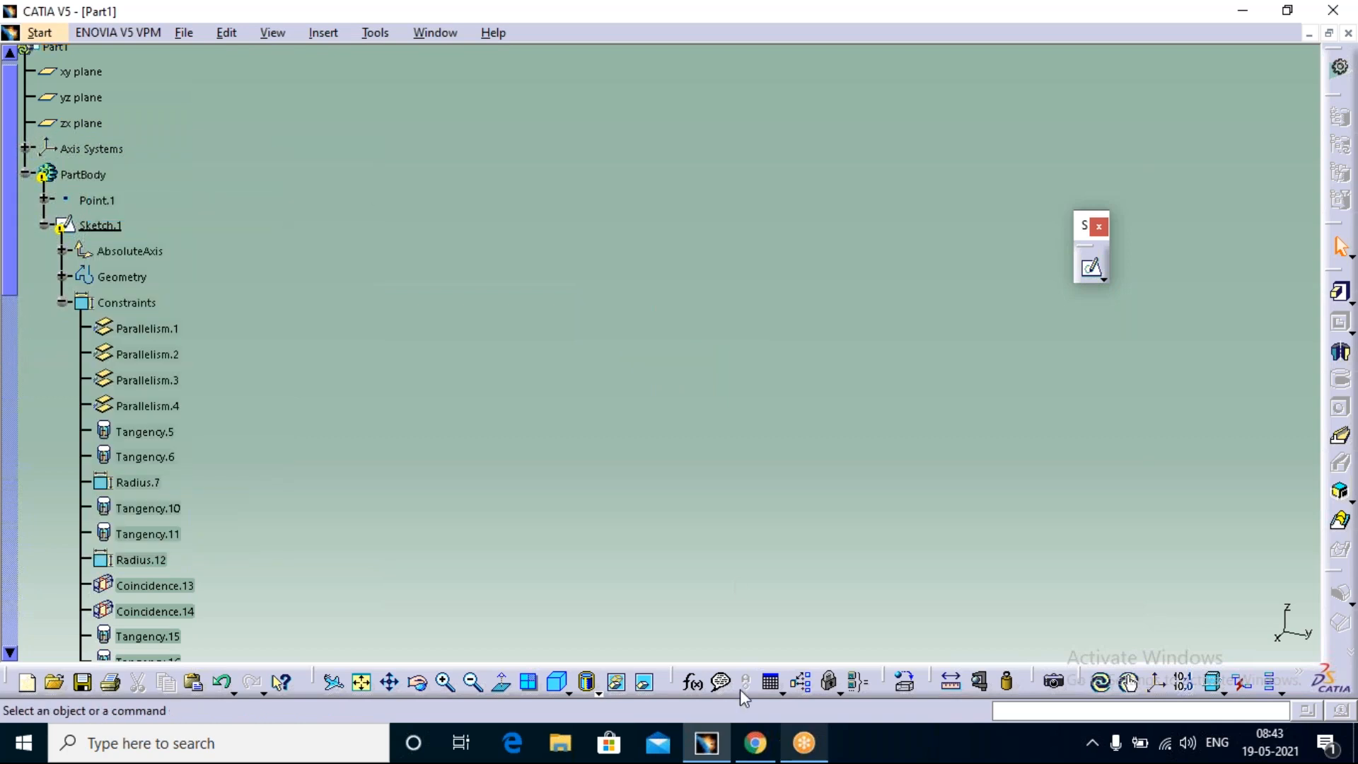
{"action": "left_click", "coordinate": [644, 681]}
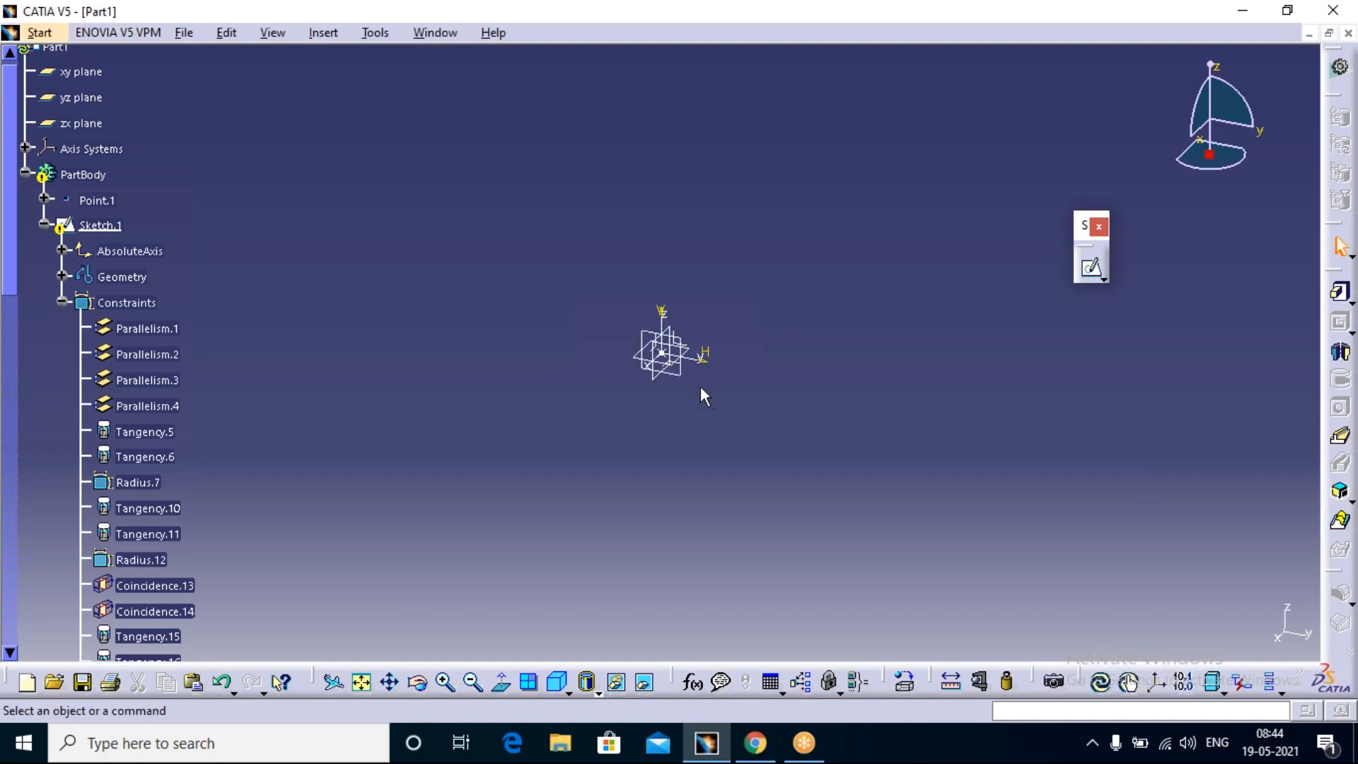
Step: Select the xy, yz and zx planes together in the specification tree and hide them
{"action": "left_click_drag", "start_coordinate": [141, 68], "coordinate": [40, 134]}
{"action": "left_click", "coordinate": [79, 72]}
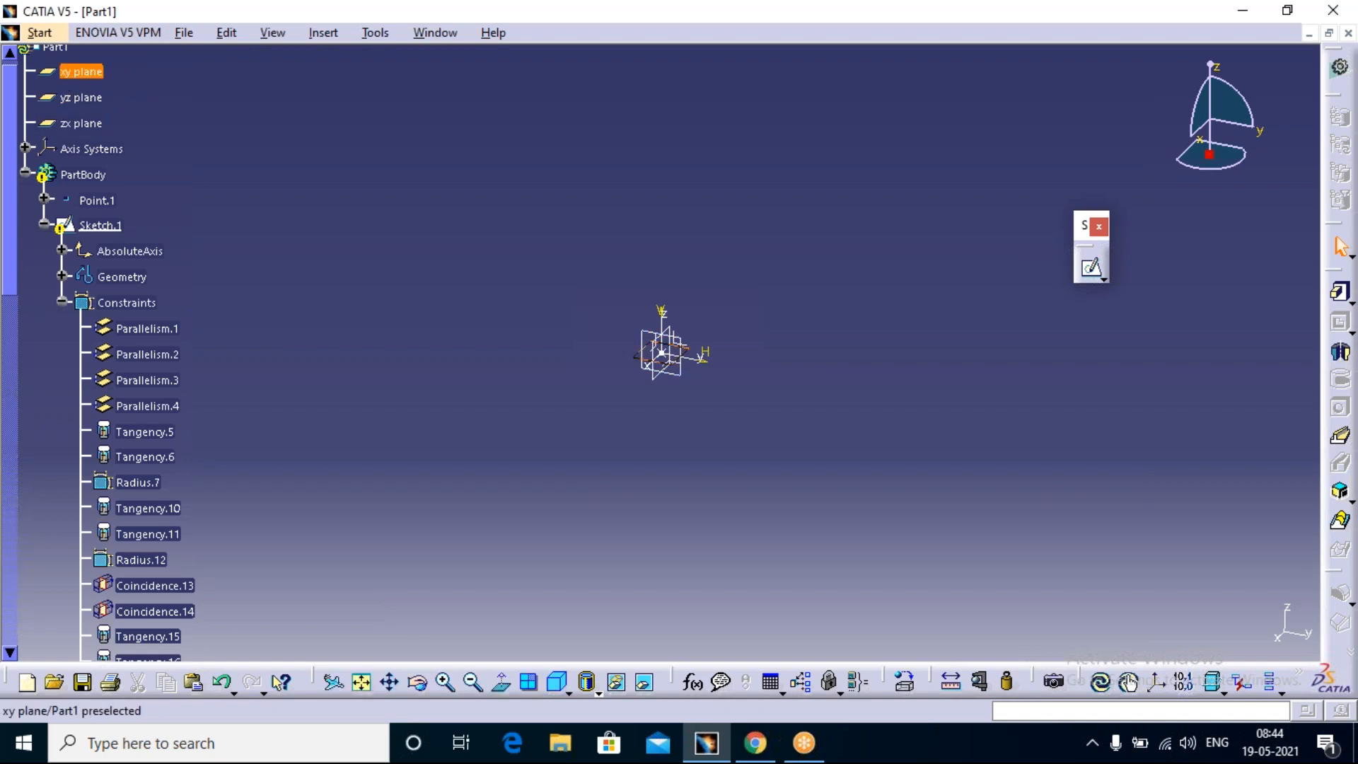
{"action": "left_click", "coordinate": [79, 71]}
{"action": "left_click", "coordinate": [82, 97], "text": "ctrl"}
{"action": "left_click", "coordinate": [81, 124], "text": "ctrl"}
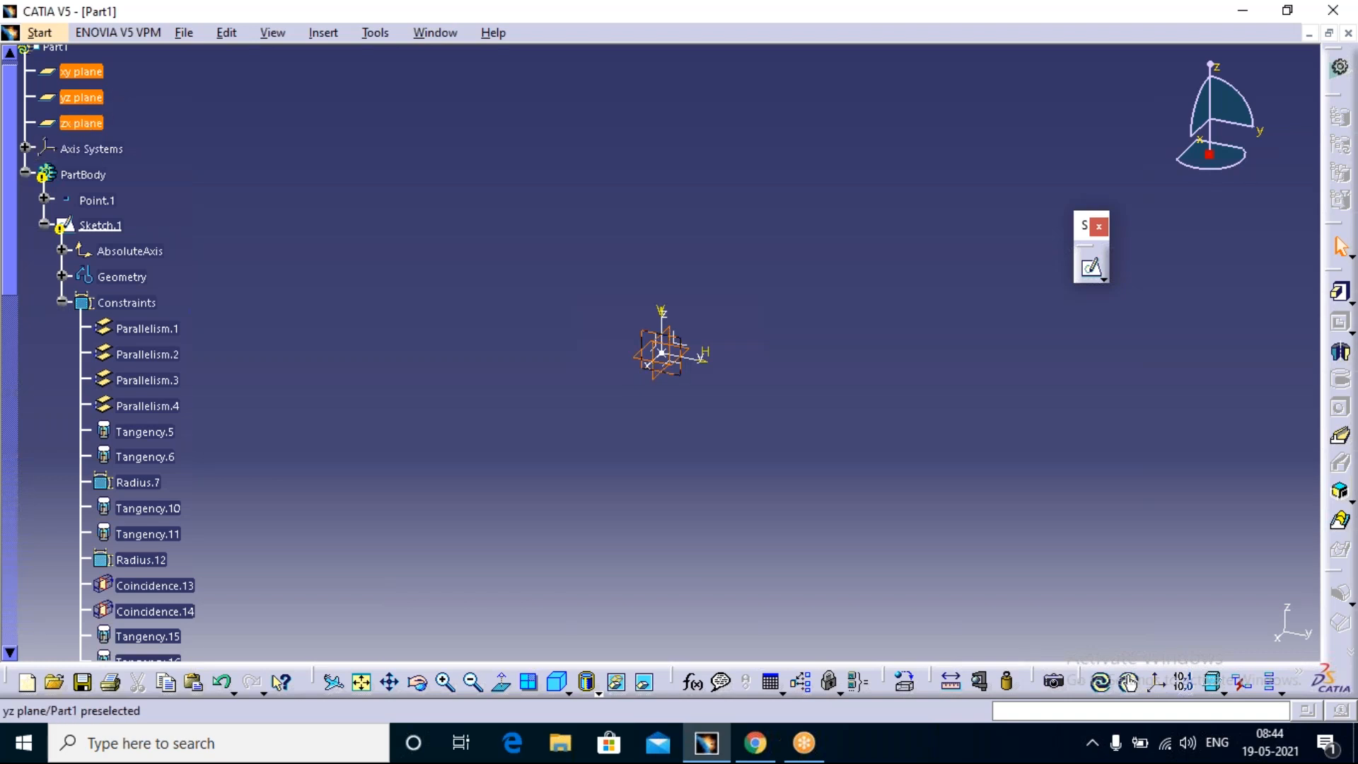
{"action": "right_click", "coordinate": [88, 98]}
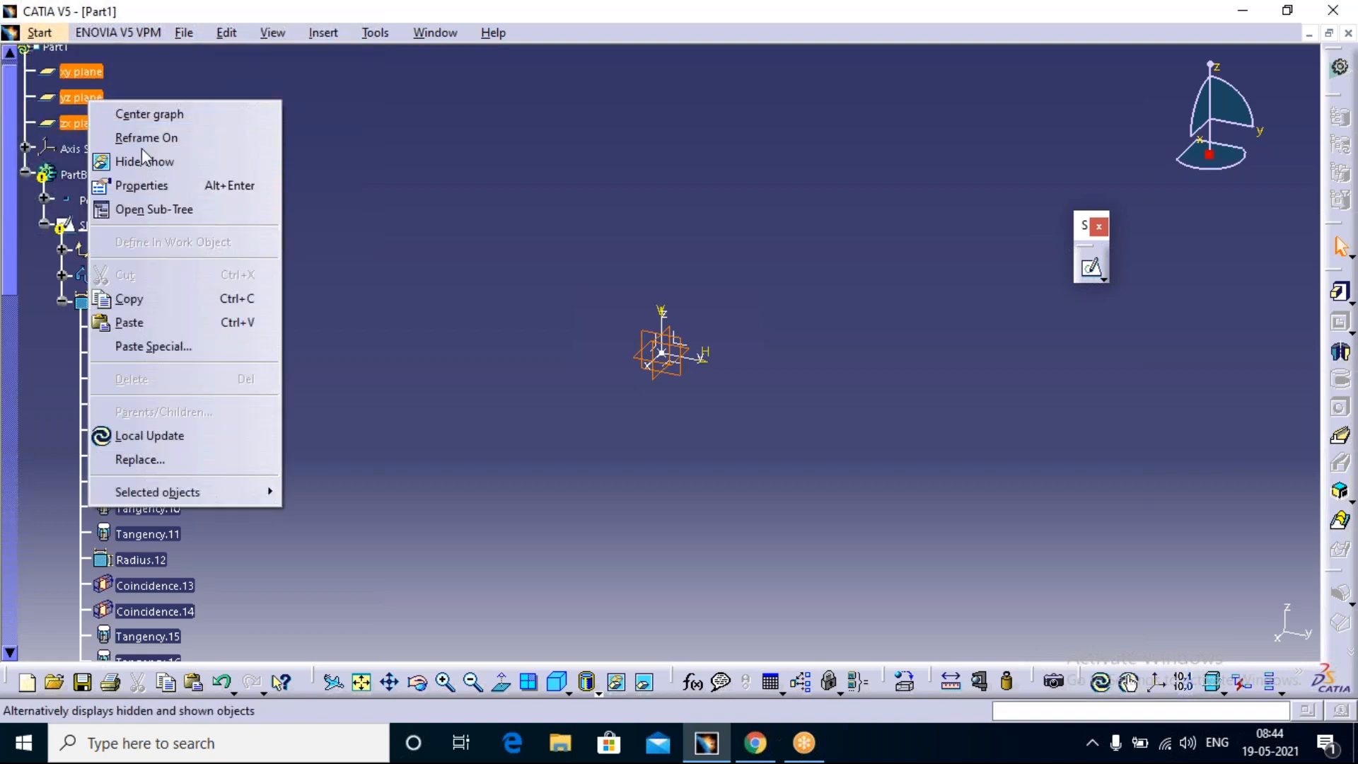
{"action": "left_click", "coordinate": [180, 155]}
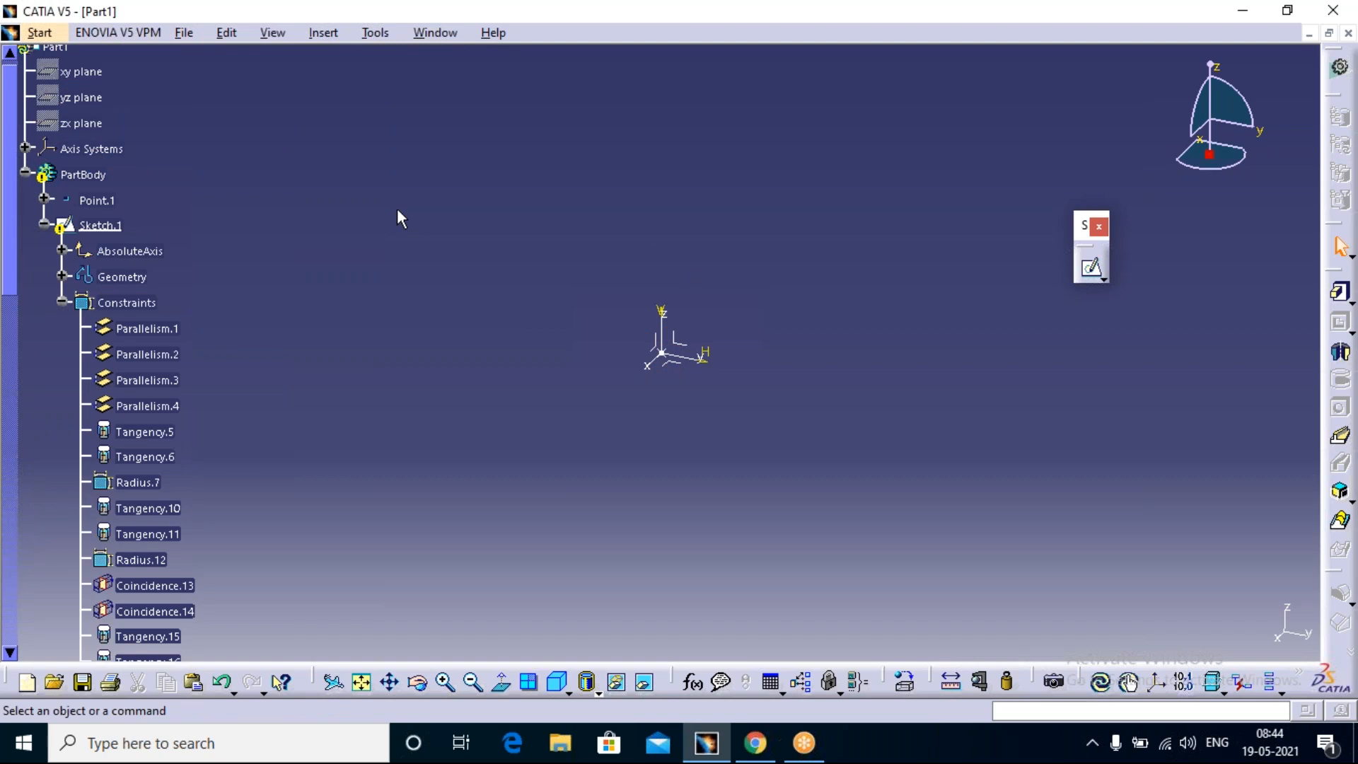
Step: Insert a standard axis system whose origin is a new coordinate point at X 200 mm, Y 200 mm, Z 200 mm
{"action": "left_click_drag", "start_coordinate": [661, 351], "coordinate": [421, 311]}
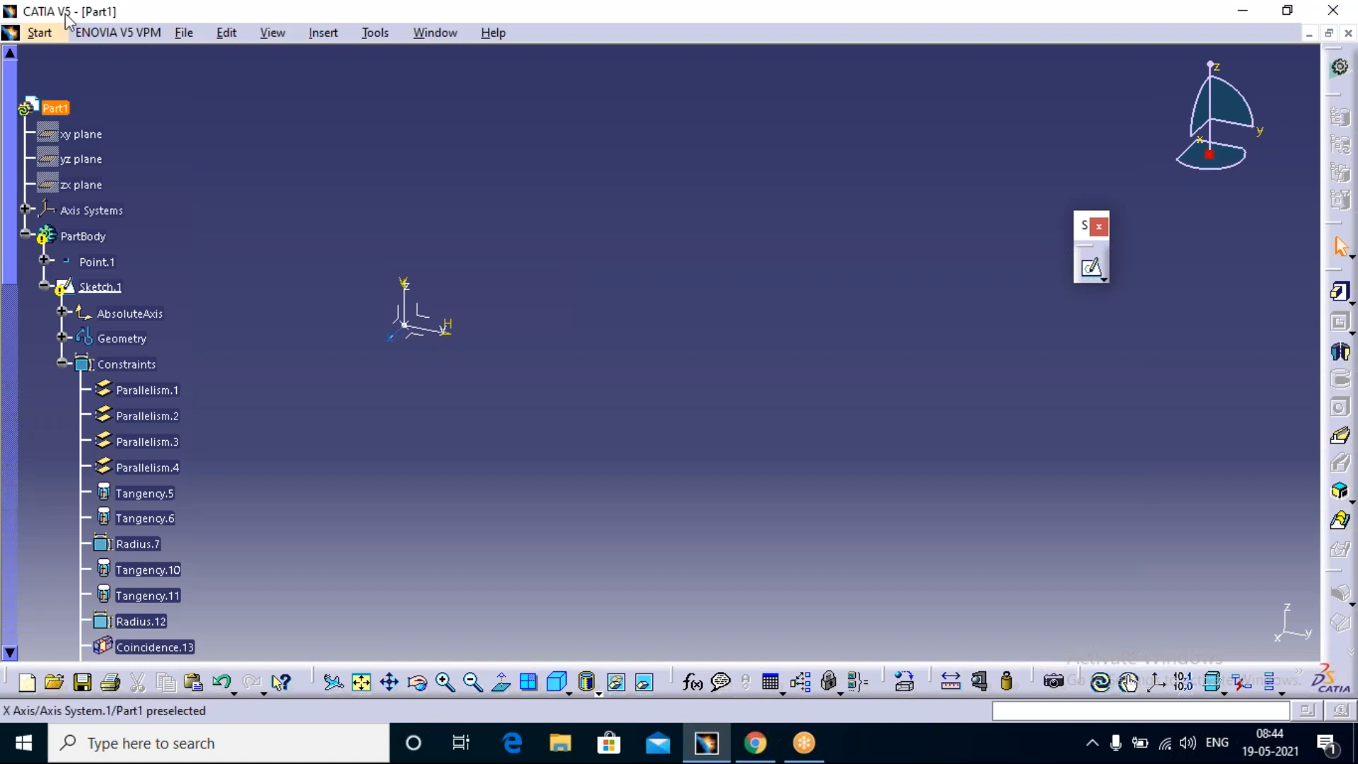
{"action": "left_click", "coordinate": [316, 32]}
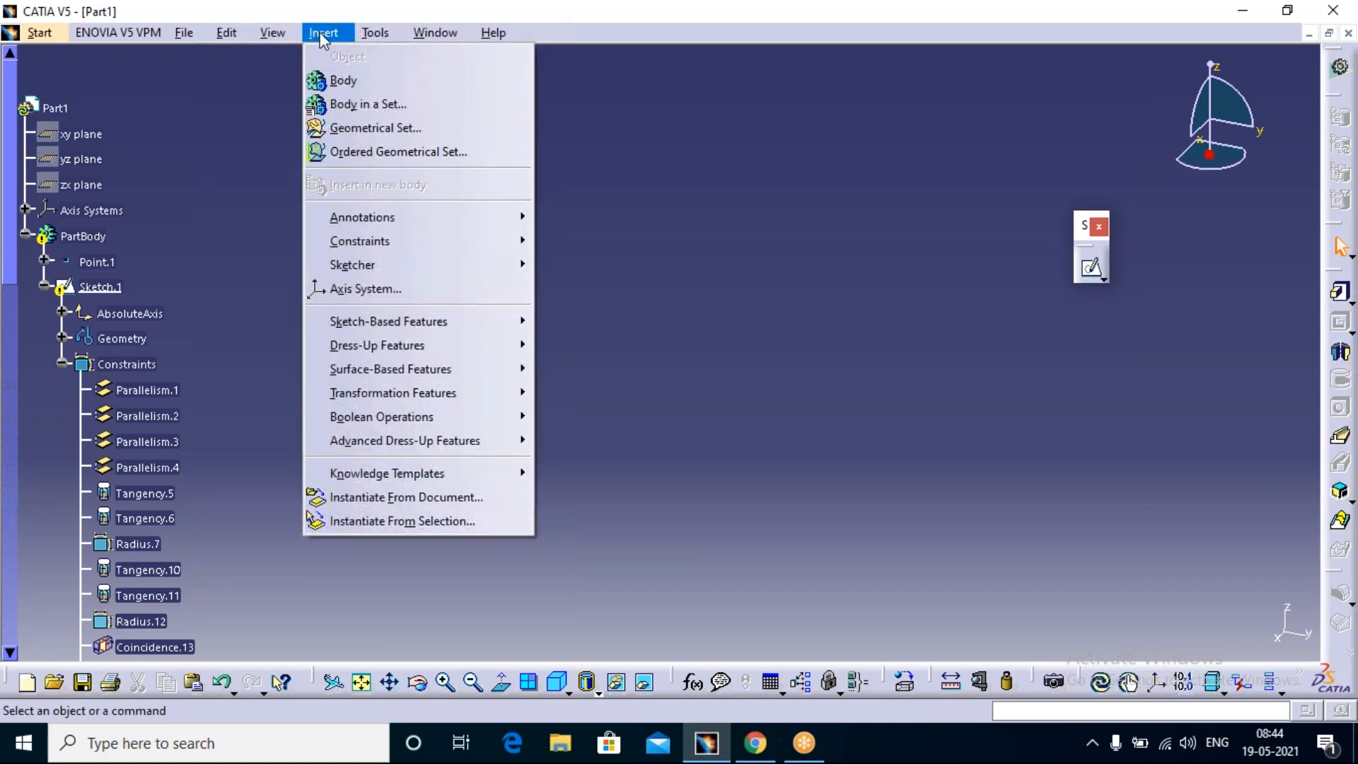
{"action": "left_click", "coordinate": [369, 290]}
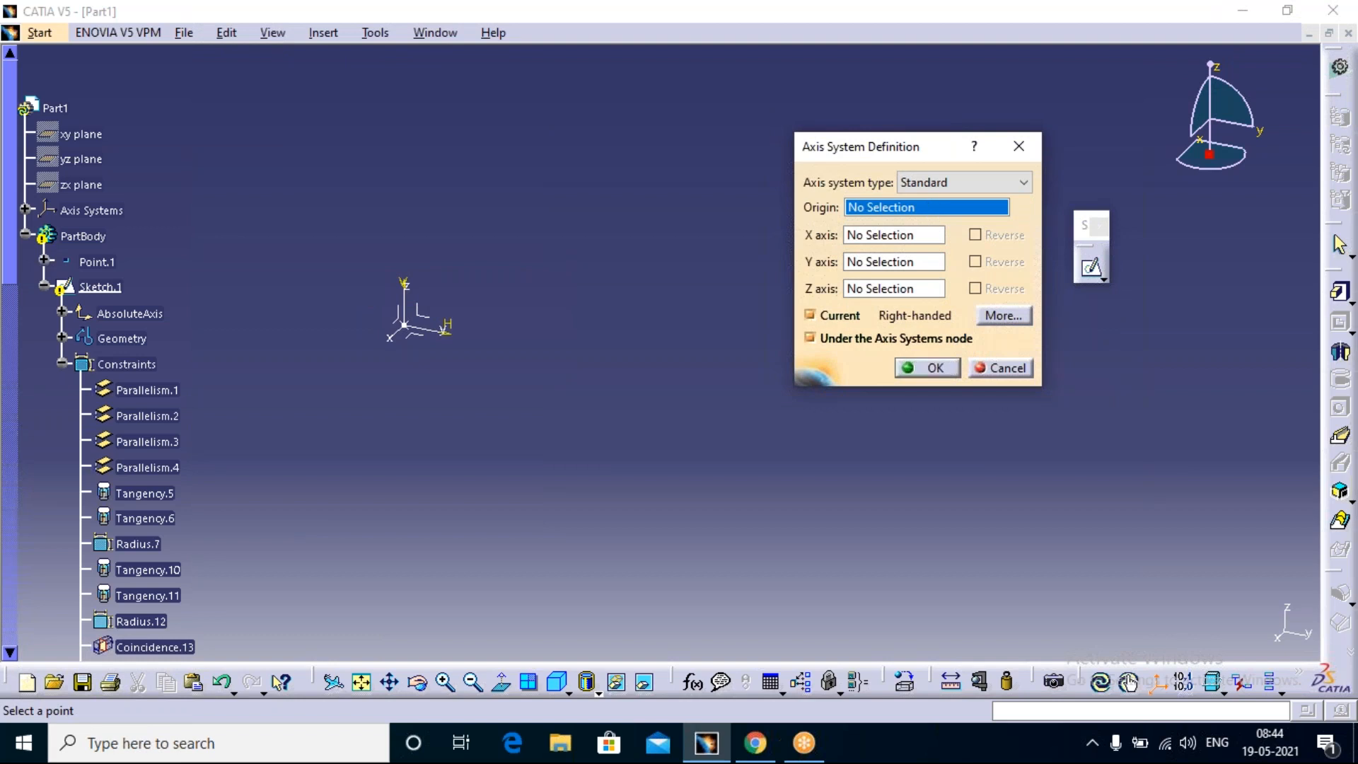
{"action": "right_click", "coordinate": [931, 207]}
{"action": "left_click", "coordinate": [963, 219]}
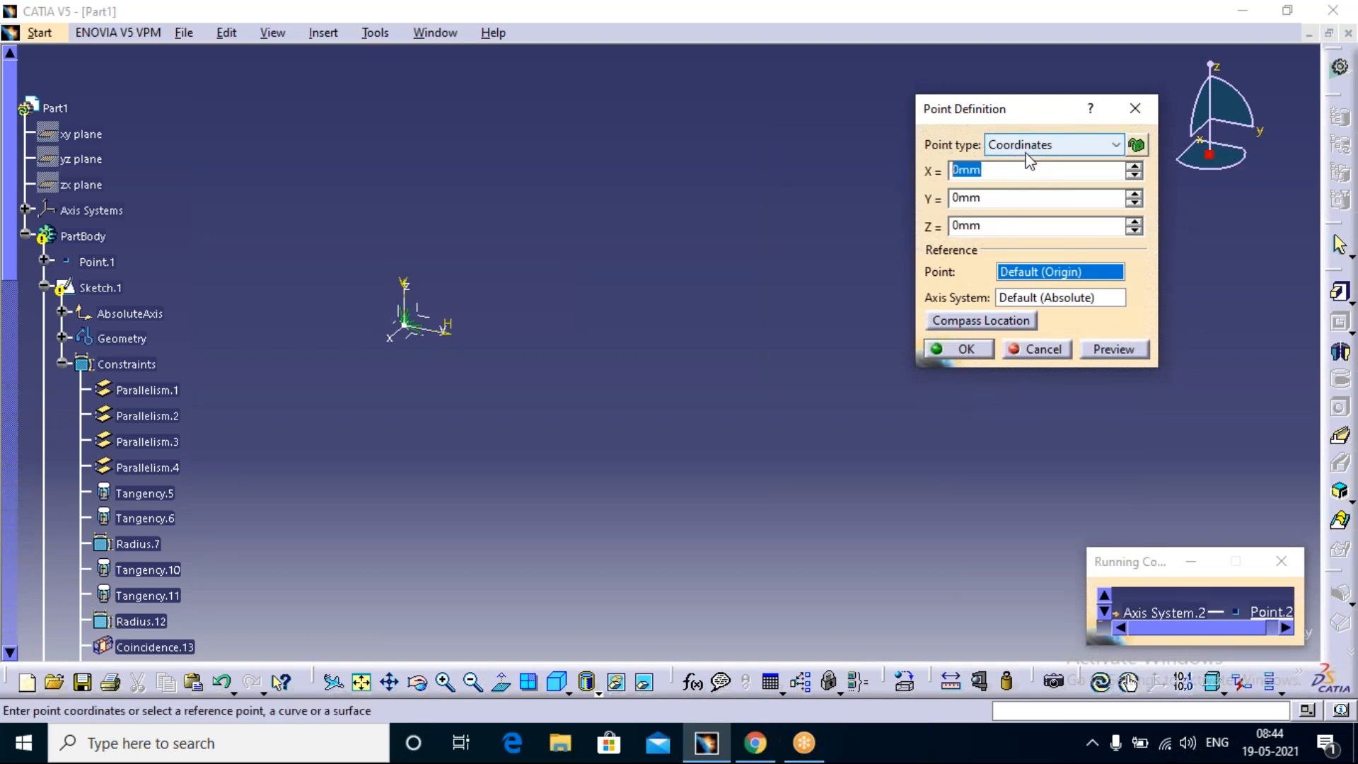
{"action": "type", "text": "200"}
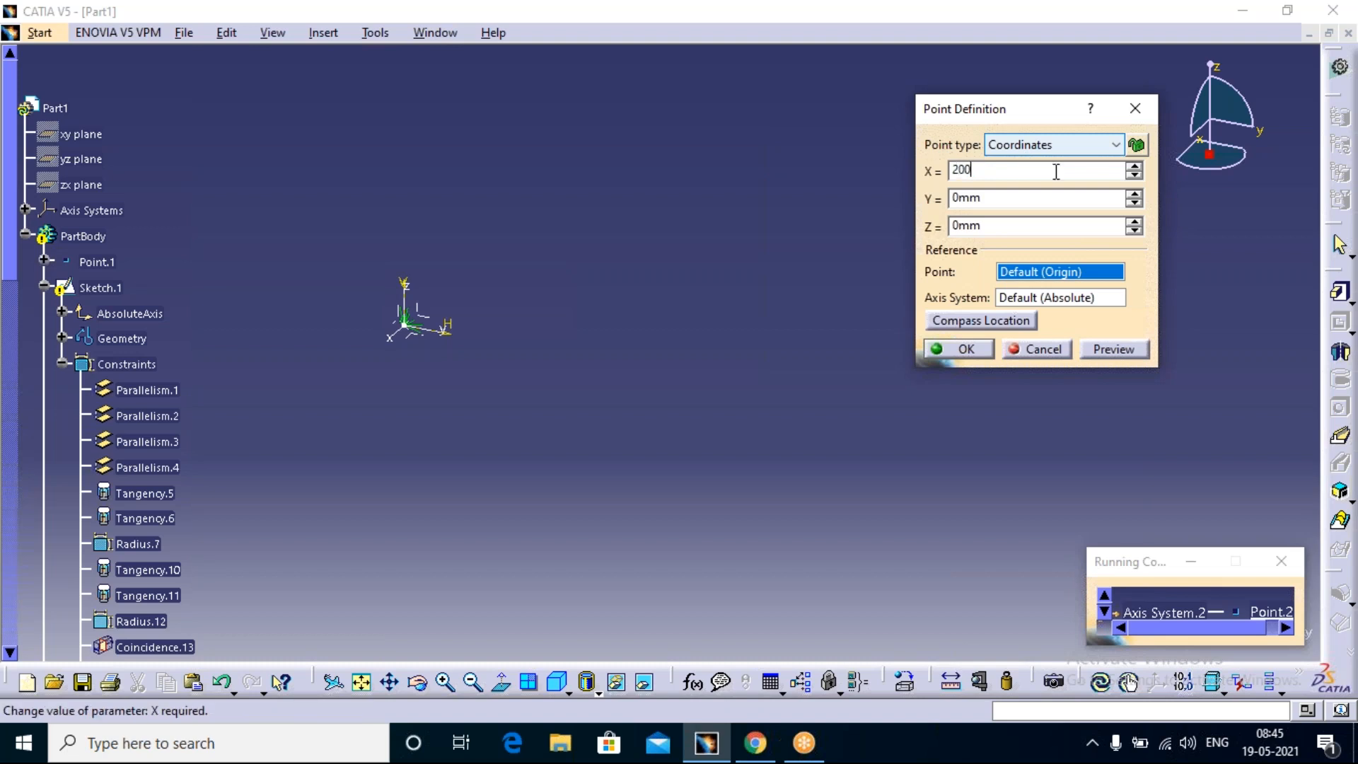
{"action": "left_click", "coordinate": [979, 200]}
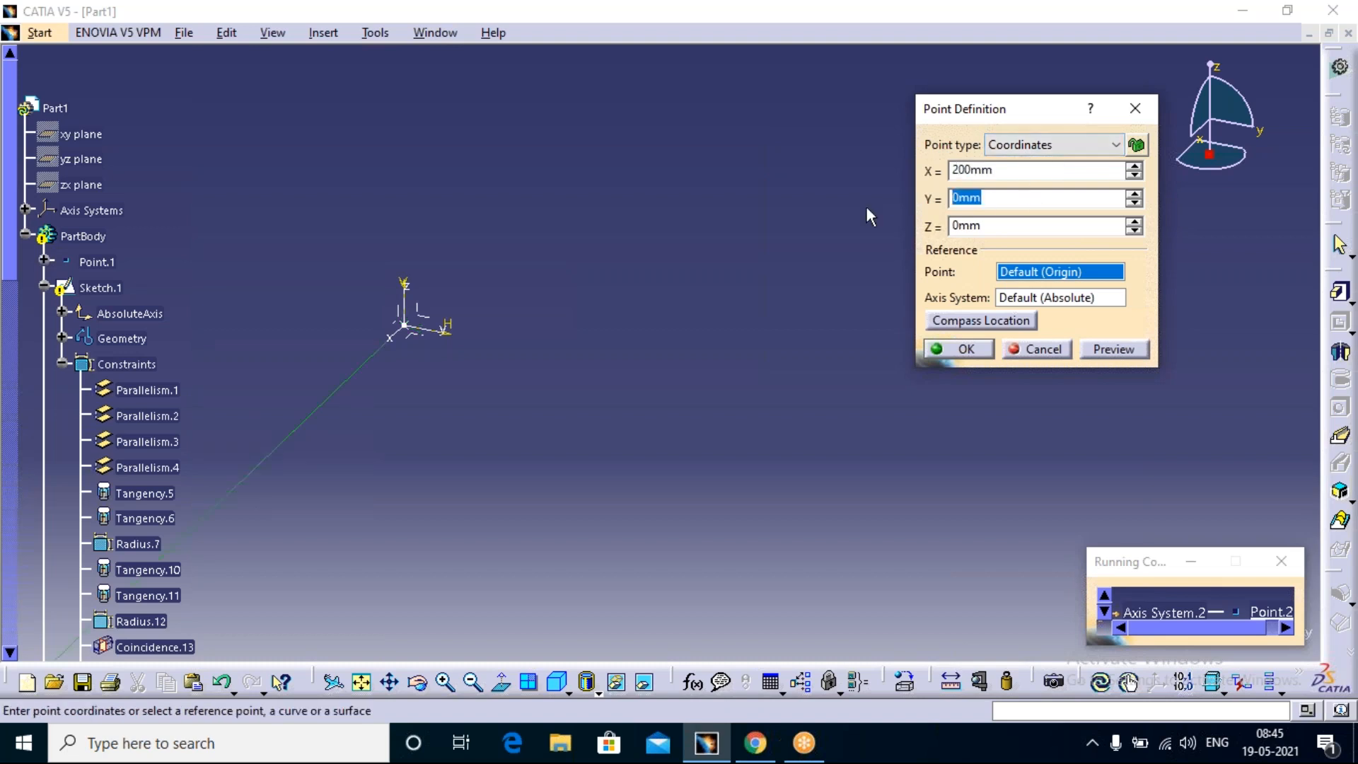
{"action": "type", "text": "200"}
{"action": "key", "text": "Tab"}
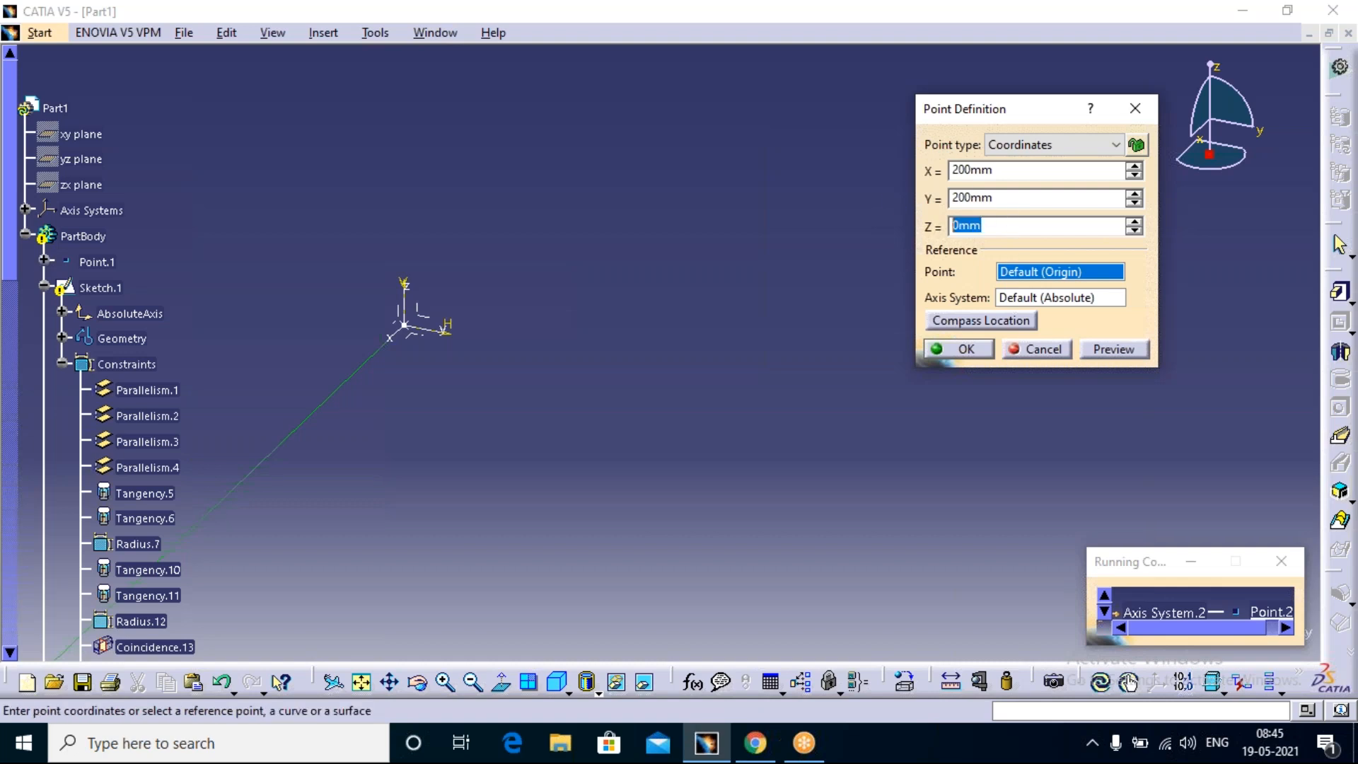
{"action": "type", "text": "200"}
{"action": "left_click", "coordinate": [955, 348]}
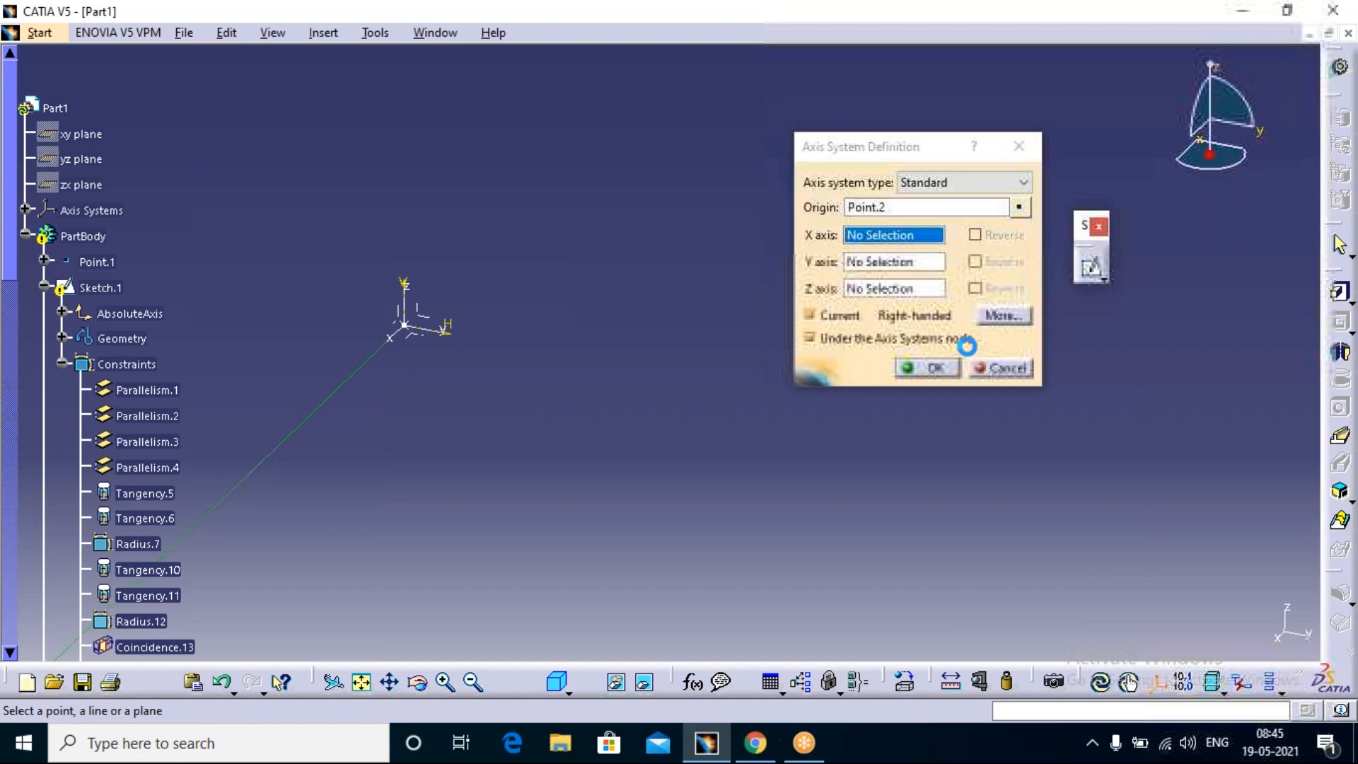
{"action": "middle_click_drag", "start_coordinate": [658, 218], "coordinate": [720, 137]}
{"action": "middle_click_drag", "start_coordinate": [661, 176], "coordinate": [707, 242]}
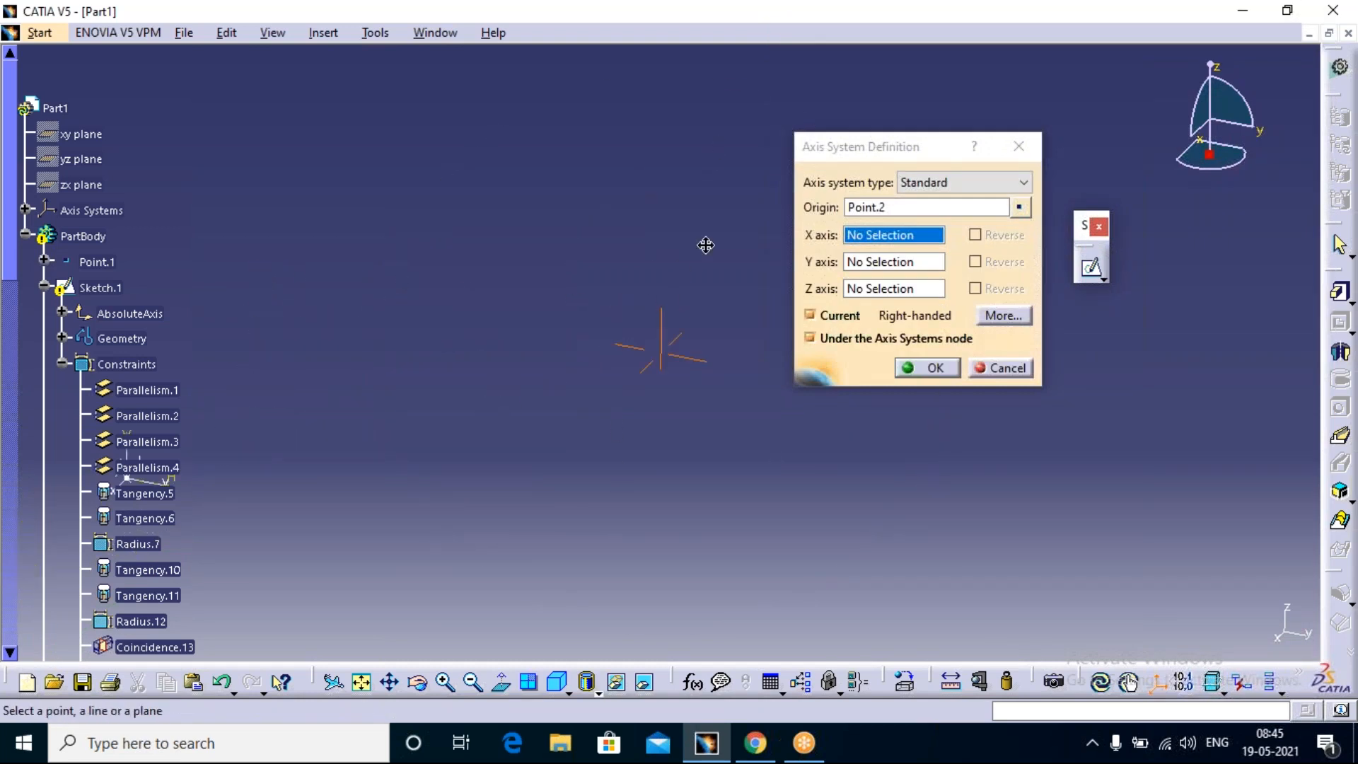
{"action": "left_click", "coordinate": [934, 368]}
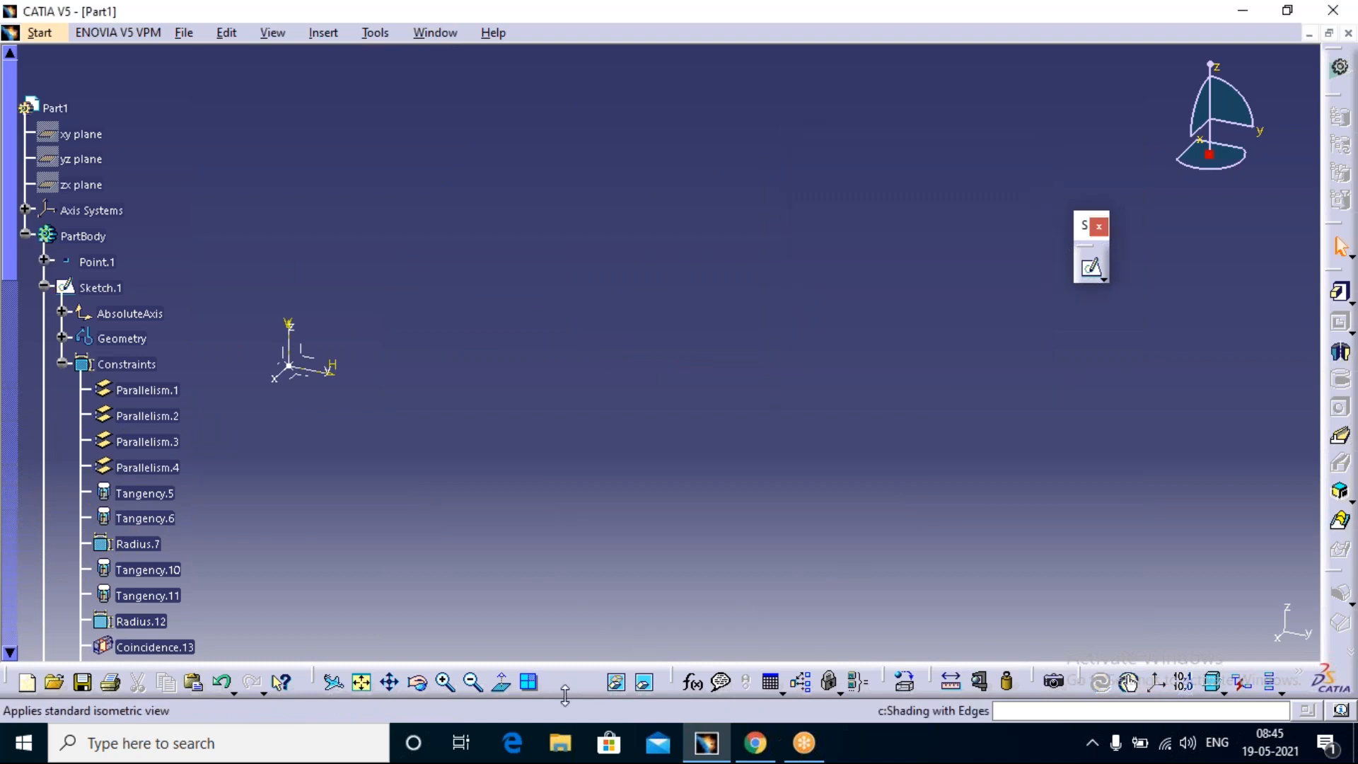
Step: Fit all geometry in the view and orbit around it to examine the two axis systems and the sketch
{"action": "left_click", "coordinate": [361, 682]}
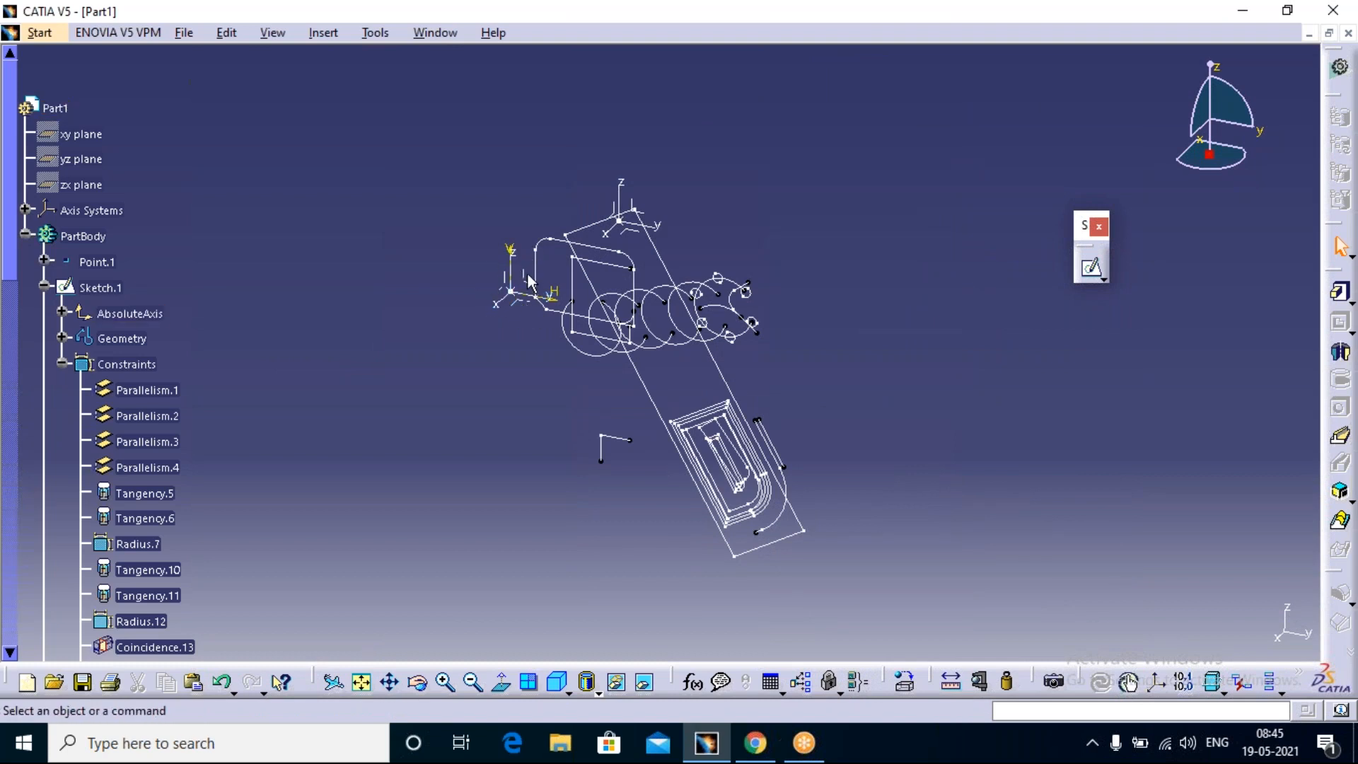
{"action": "middle_click_drag", "start_coordinate": [641, 246], "coordinate": [667, 105]}
{"action": "middle_click_drag", "start_coordinate": [634, 161], "coordinate": [627, 563]}
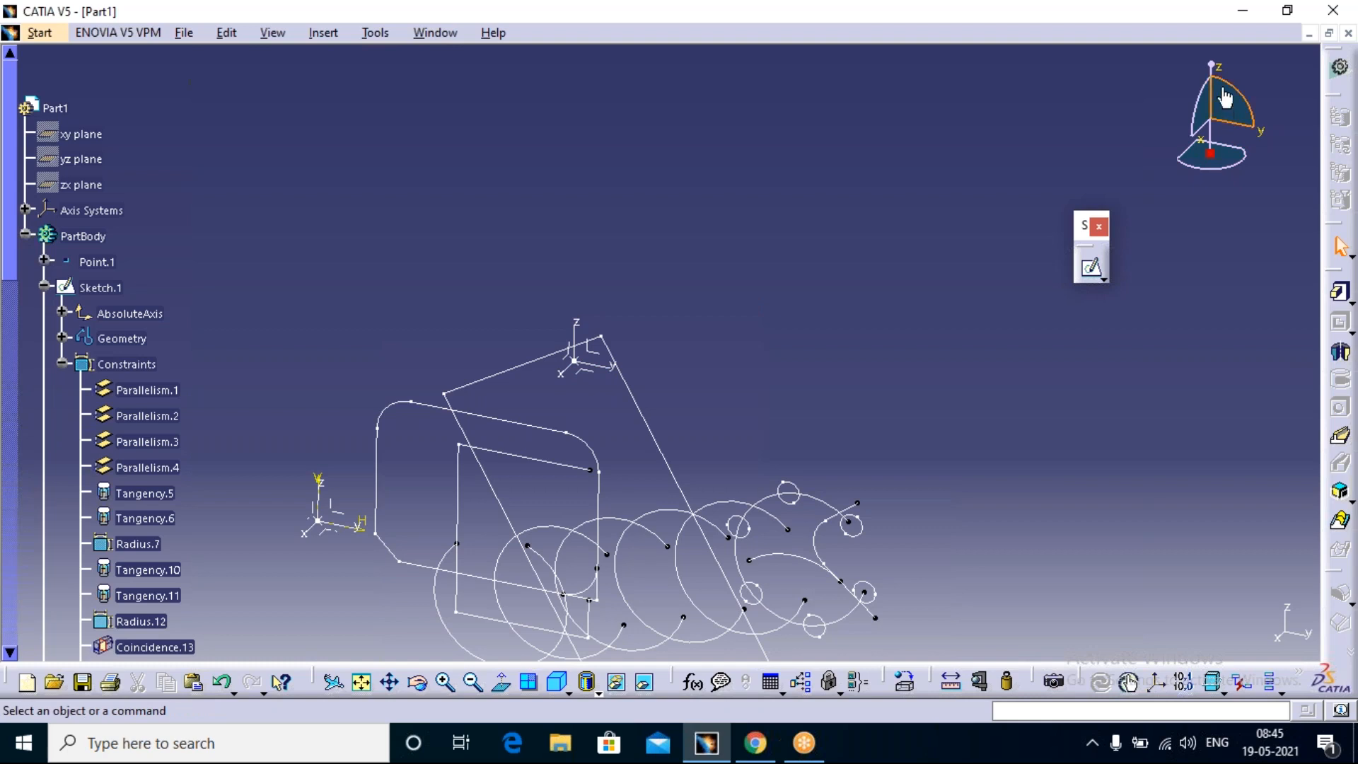
{"action": "mouse_move", "coordinate": [1232, 87]}
{"action": "left_mouse_down"}
{"action": "mouse_move", "coordinate": [1209, 173]}
{"action": "mouse_move", "coordinate": [1227, 120]}
{"action": "mouse_move", "coordinate": [1241, 147]}
{"action": "mouse_move", "coordinate": [1206, 132]}
{"action": "mouse_move", "coordinate": [1206, 157]}
{"action": "left_mouse_up"}
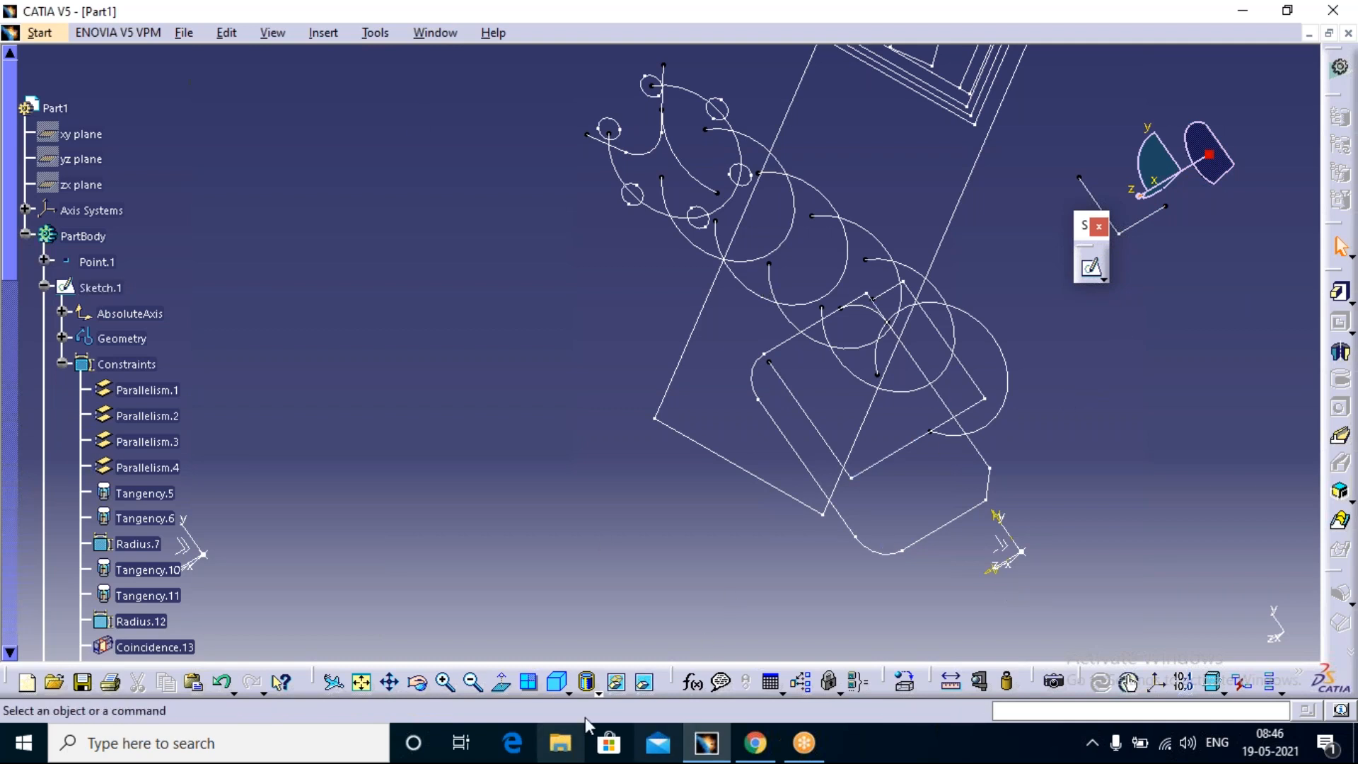
{"action": "left_click", "coordinate": [972, 37]}
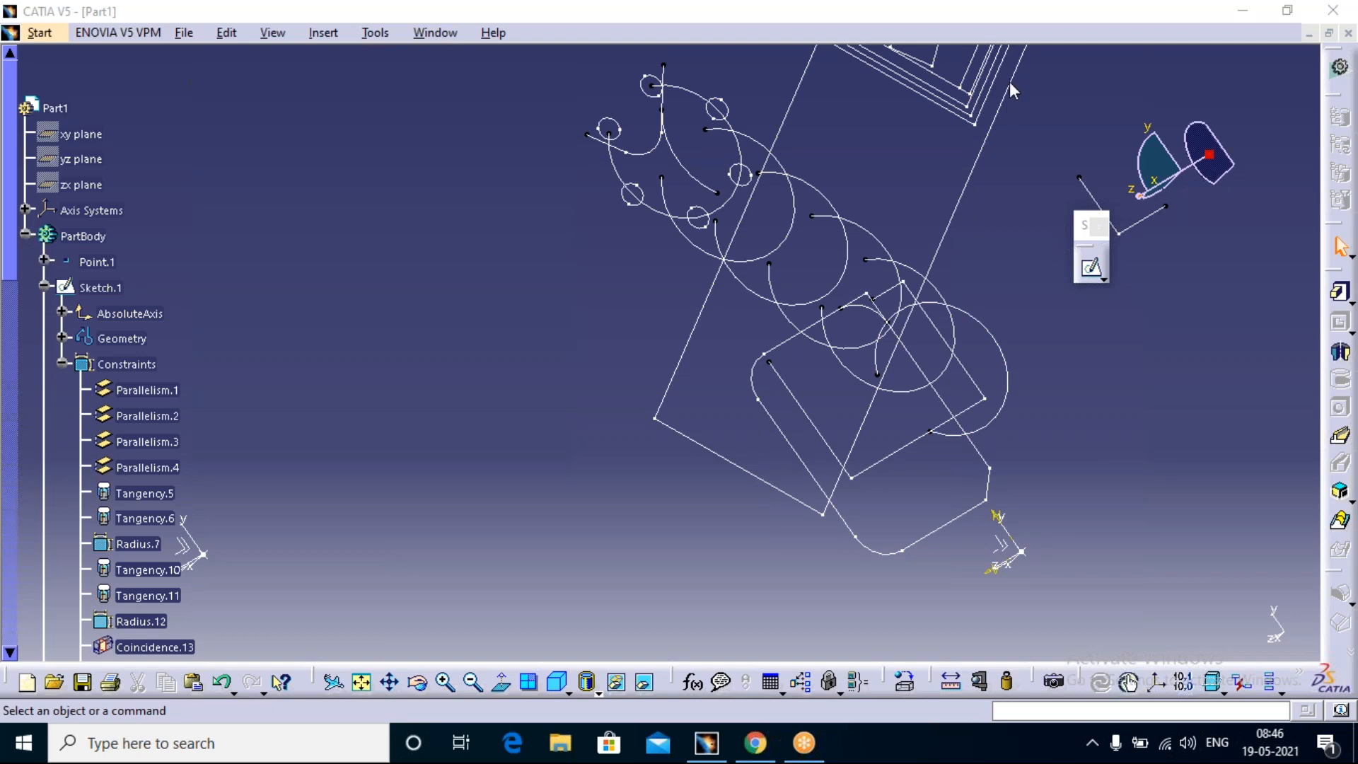
{"action": "mouse_move", "coordinate": [991, 236]}
{"action": "middle_mouse_down"}
{"action": "mouse_move", "coordinate": [842, 332]}
{"action": "mouse_move", "coordinate": [352, 732]}
{"action": "middle_mouse_up"}
{"action": "left_click", "coordinate": [895, 50]}
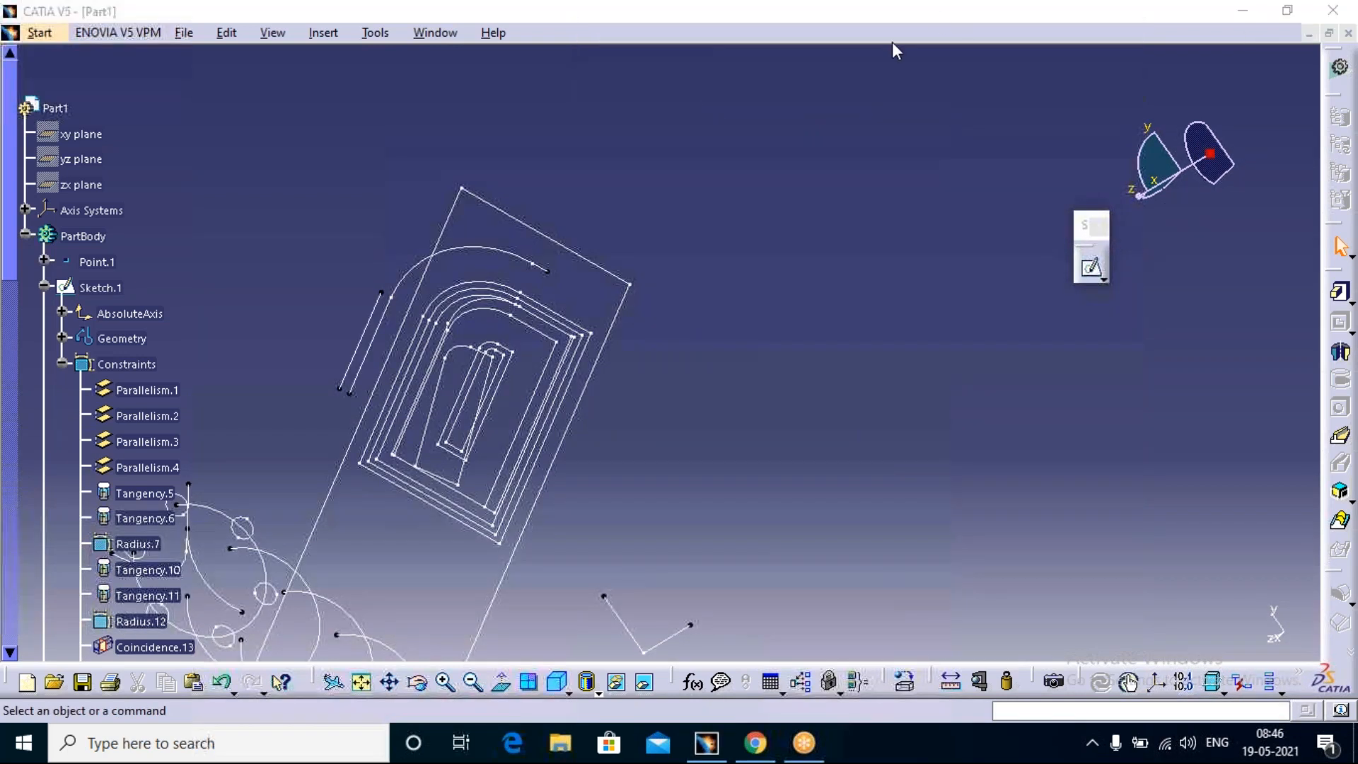
Step: Close the current part and create a new part named Part1 with hybrid design enabled
{"action": "left_click", "coordinate": [1352, 34]}
{"action": "left_click", "coordinate": [736, 412]}
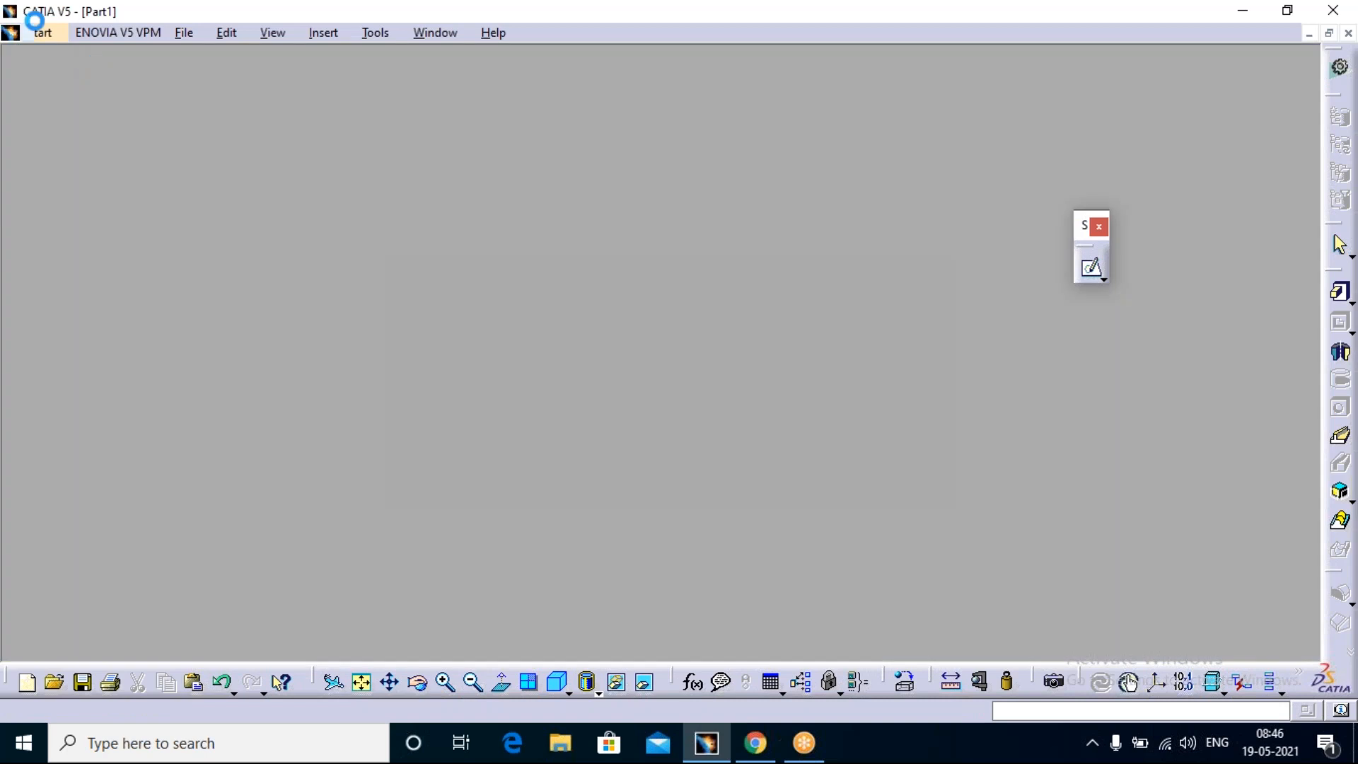
{"action": "left_click", "coordinate": [24, 34]}
{"action": "mouse_move", "coordinate": [121, 111]}
{"action": "left_click", "coordinate": [403, 169]}
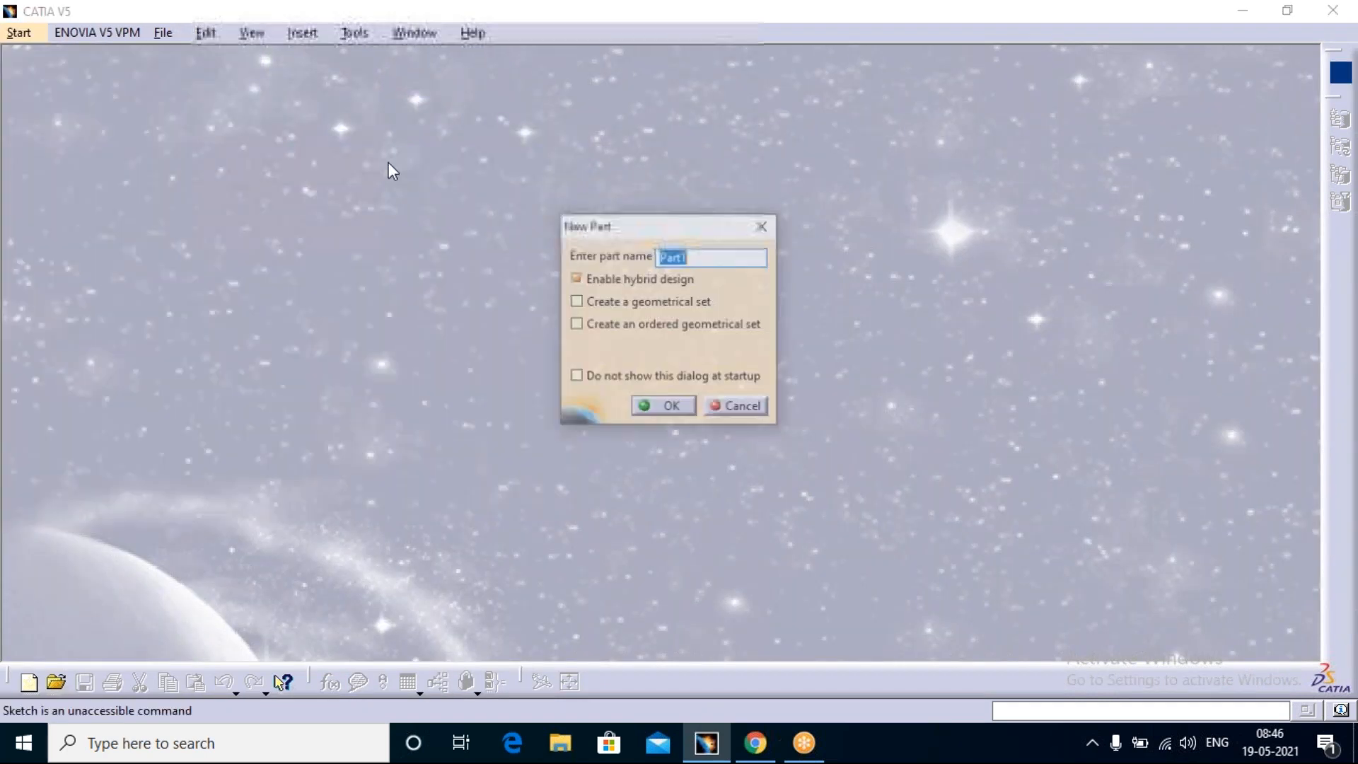
{"action": "left_click", "coordinate": [662, 406]}
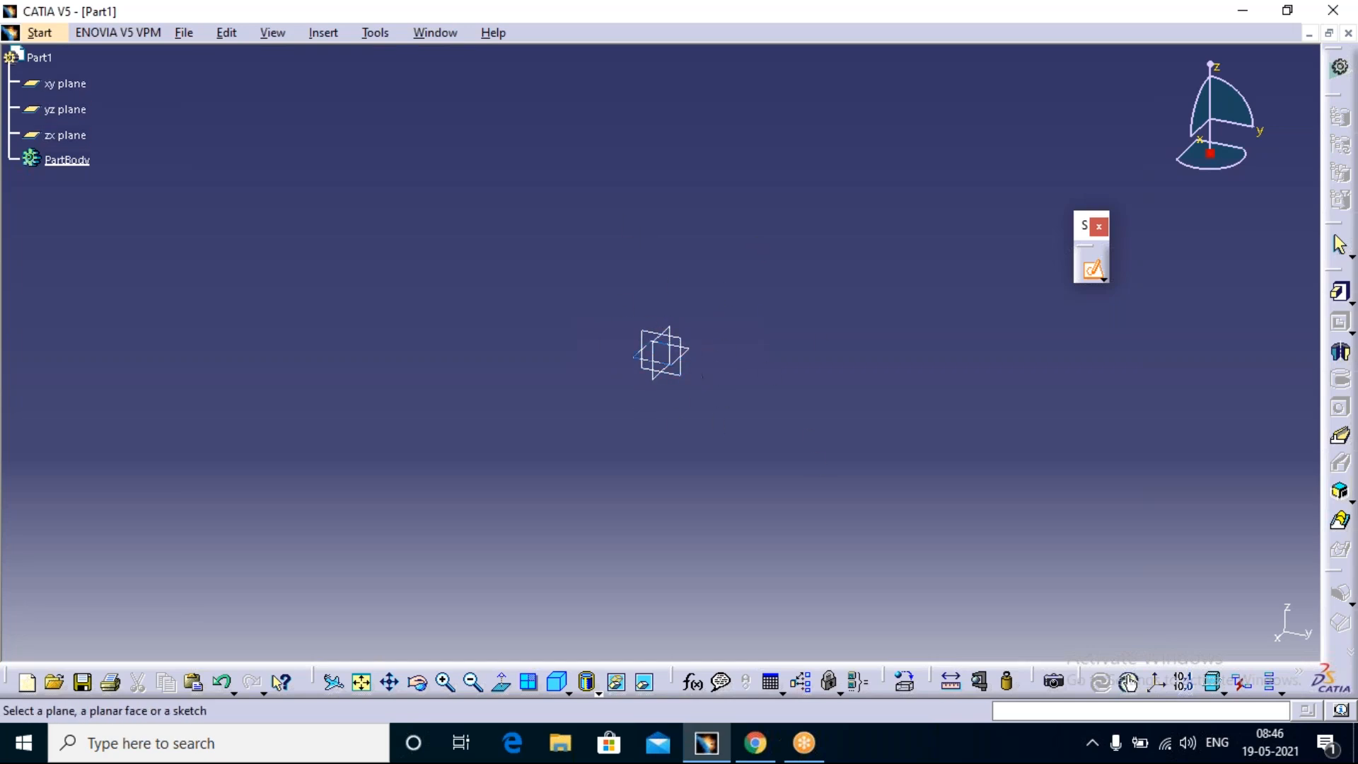
Step: Leave the sketch command and hide the new part's three reference planes
{"action": "left_click_drag", "start_coordinate": [770, 263], "coordinate": [591, 446]}
{"action": "left_click", "coordinate": [1092, 267]}
{"action": "left_click_drag", "start_coordinate": [722, 271], "coordinate": [606, 418]}
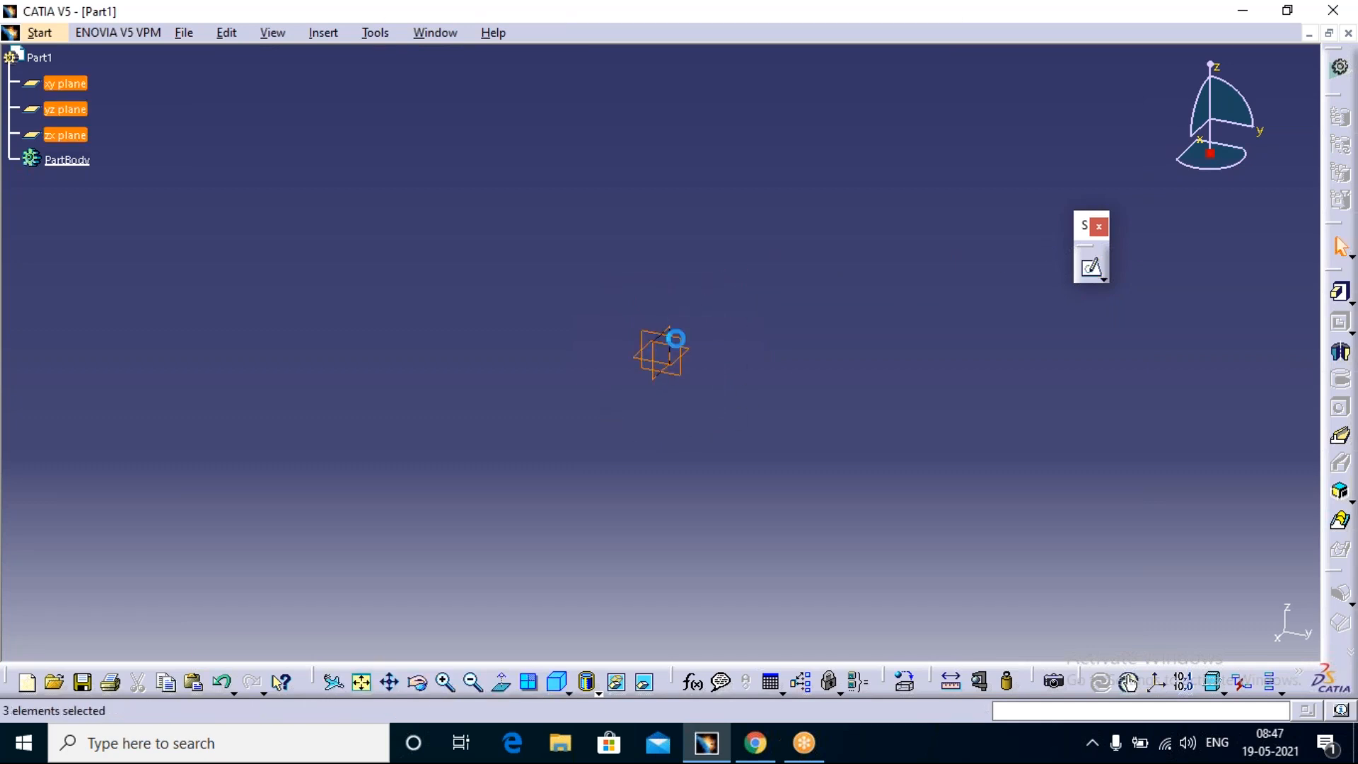
{"action": "right_click", "coordinate": [683, 344]}
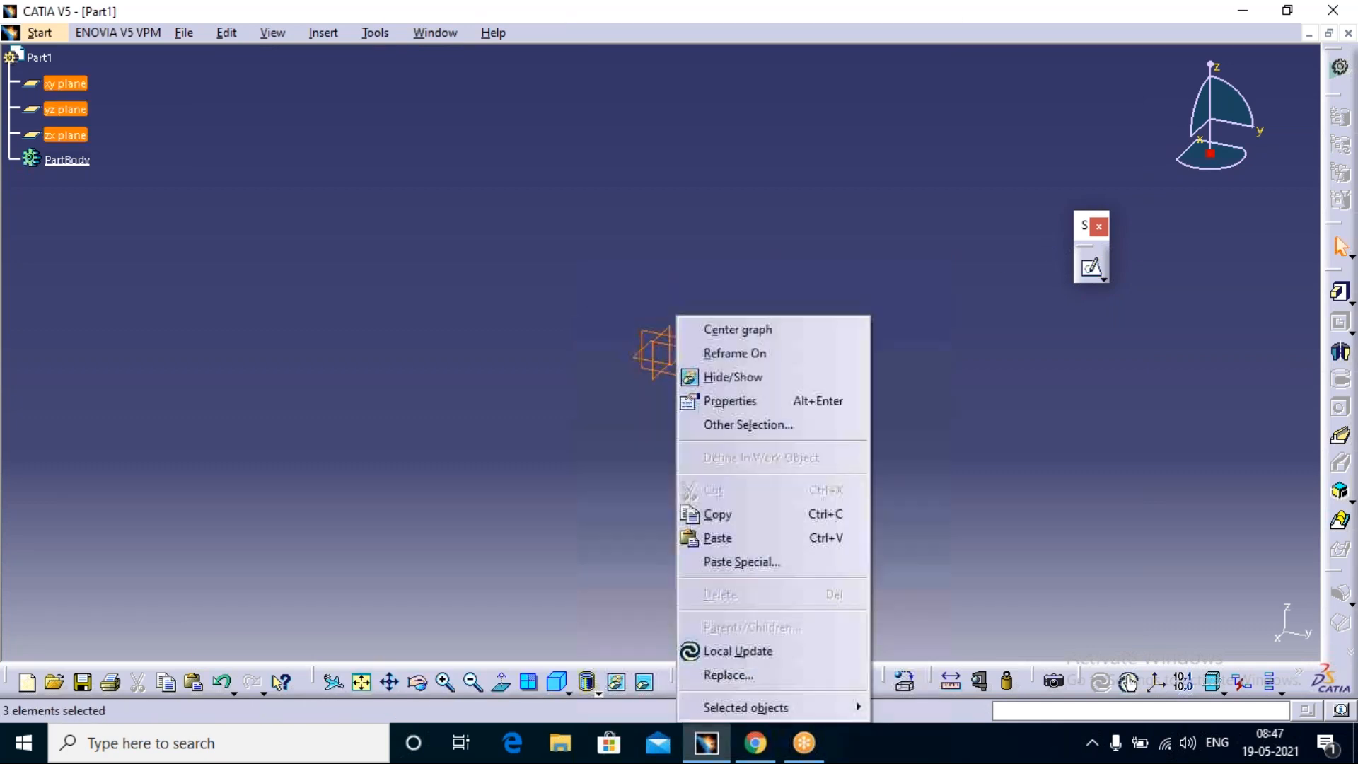
{"action": "left_click", "coordinate": [735, 377]}
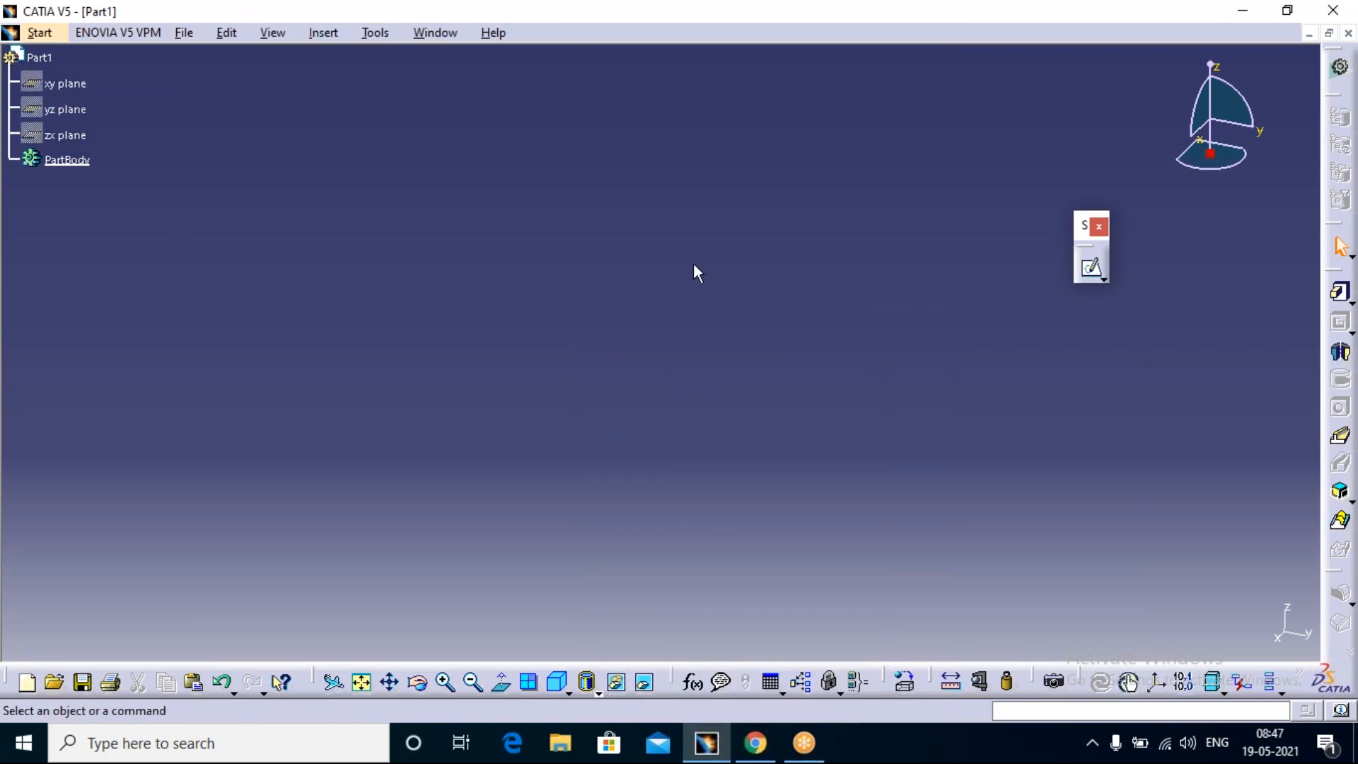
{"action": "left_click", "coordinate": [326, 32]}
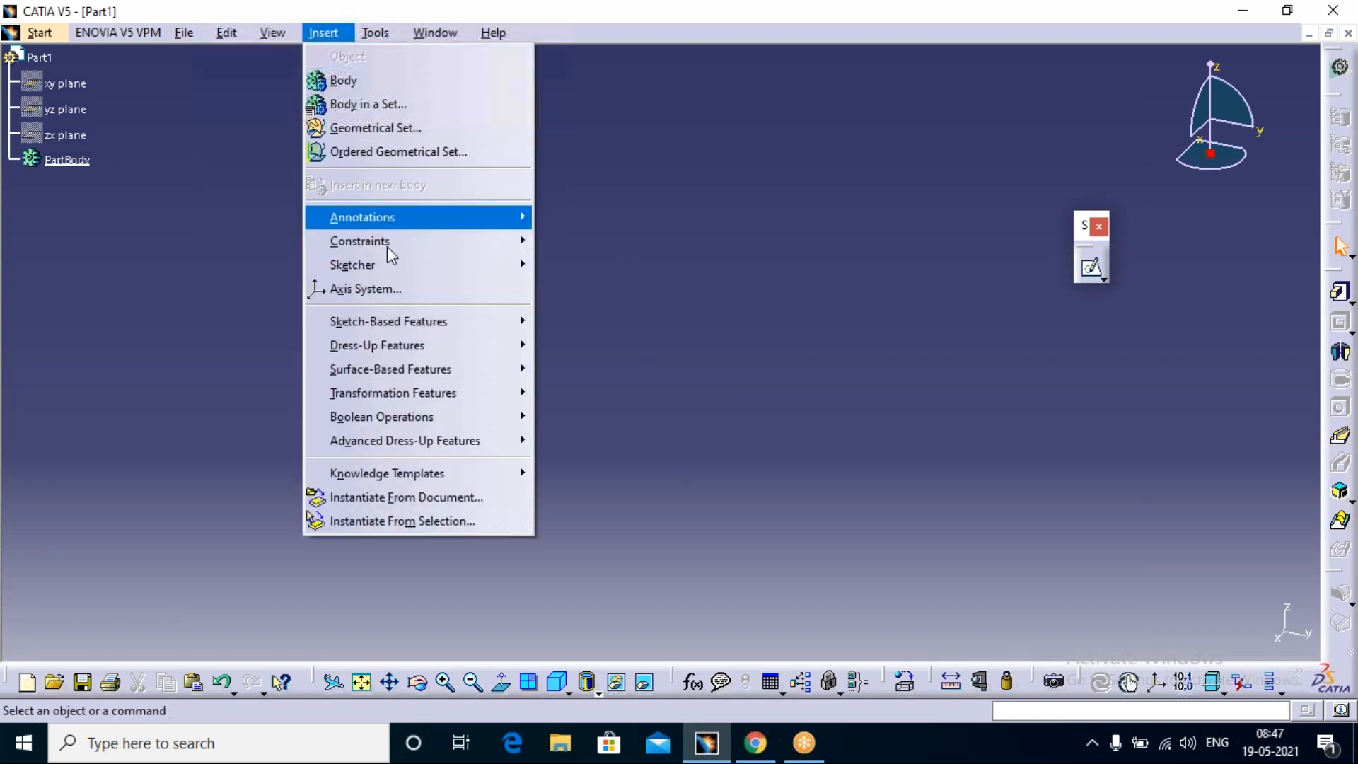
{"action": "left_click", "coordinate": [396, 290]}
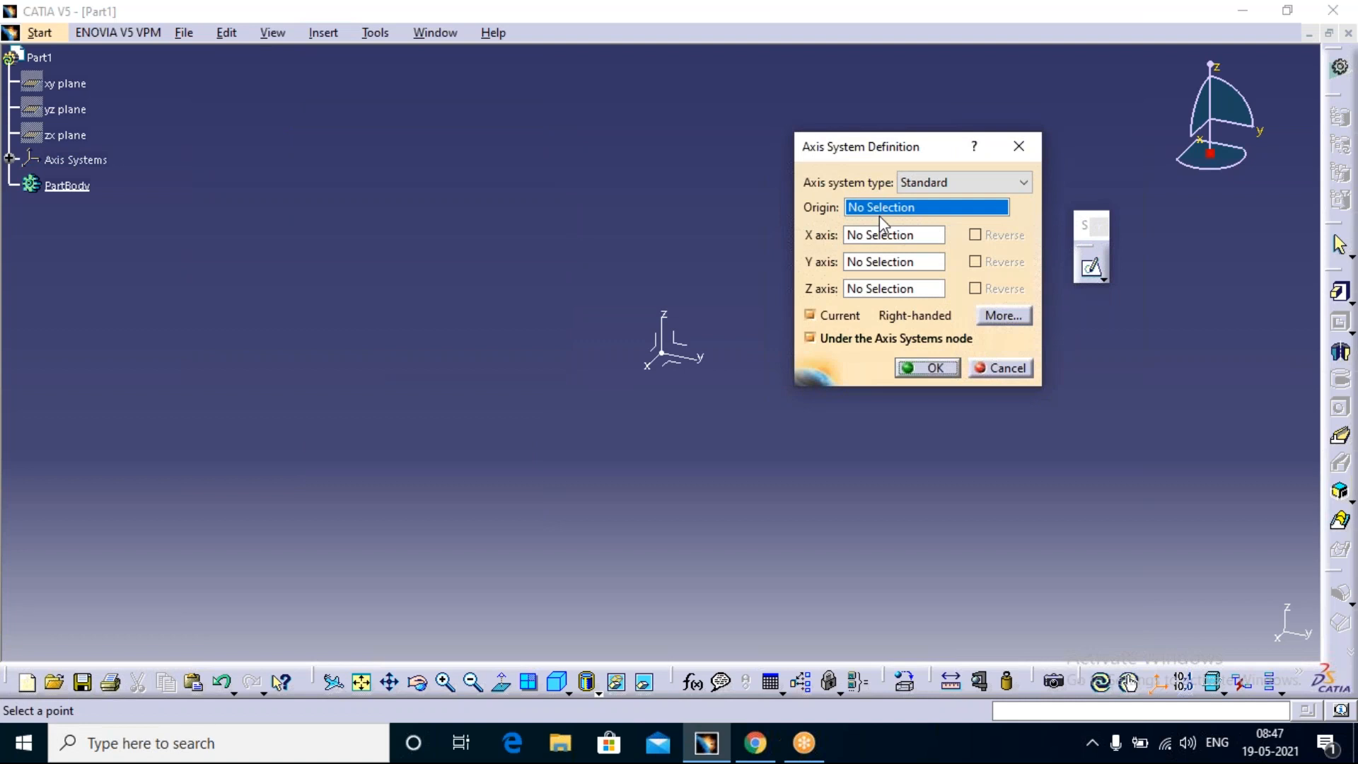
{"action": "left_click", "coordinate": [1019, 147]}
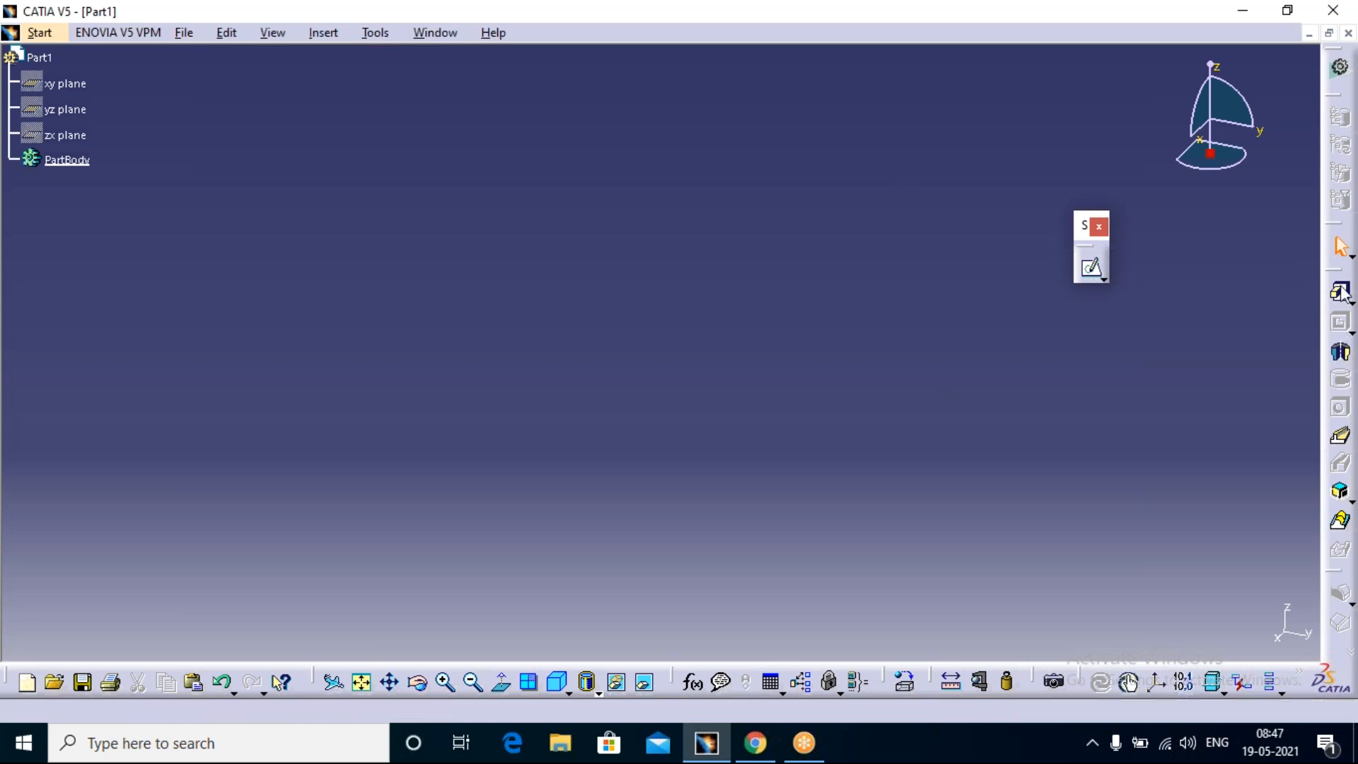
Step: Undock the Sketch-Based Features, Dress-Up Features and Annotations toolbars and place them floating over the work area
{"action": "left_click_drag", "start_coordinate": [1226, 222], "coordinate": [1243, 217]}
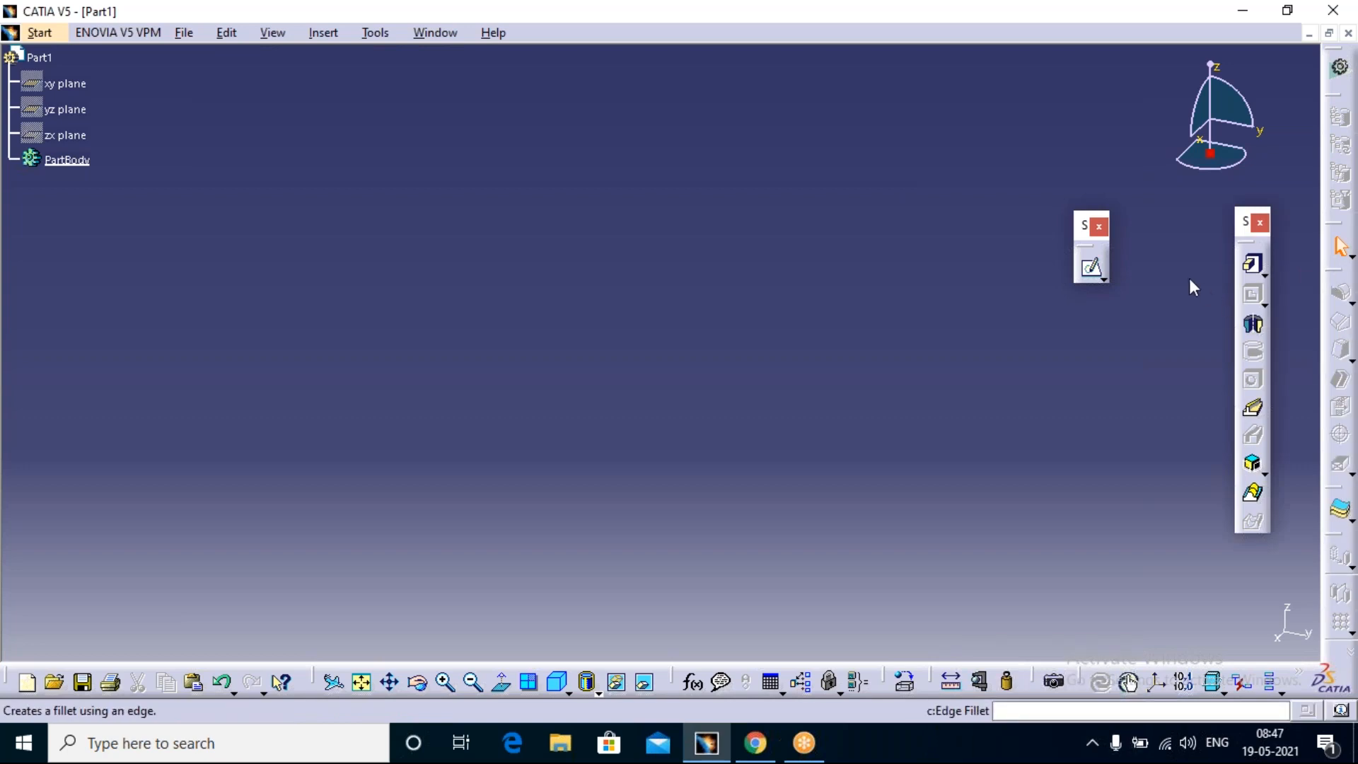
{"action": "left_click_drag", "start_coordinate": [1340, 271], "coordinate": [1195, 262]}
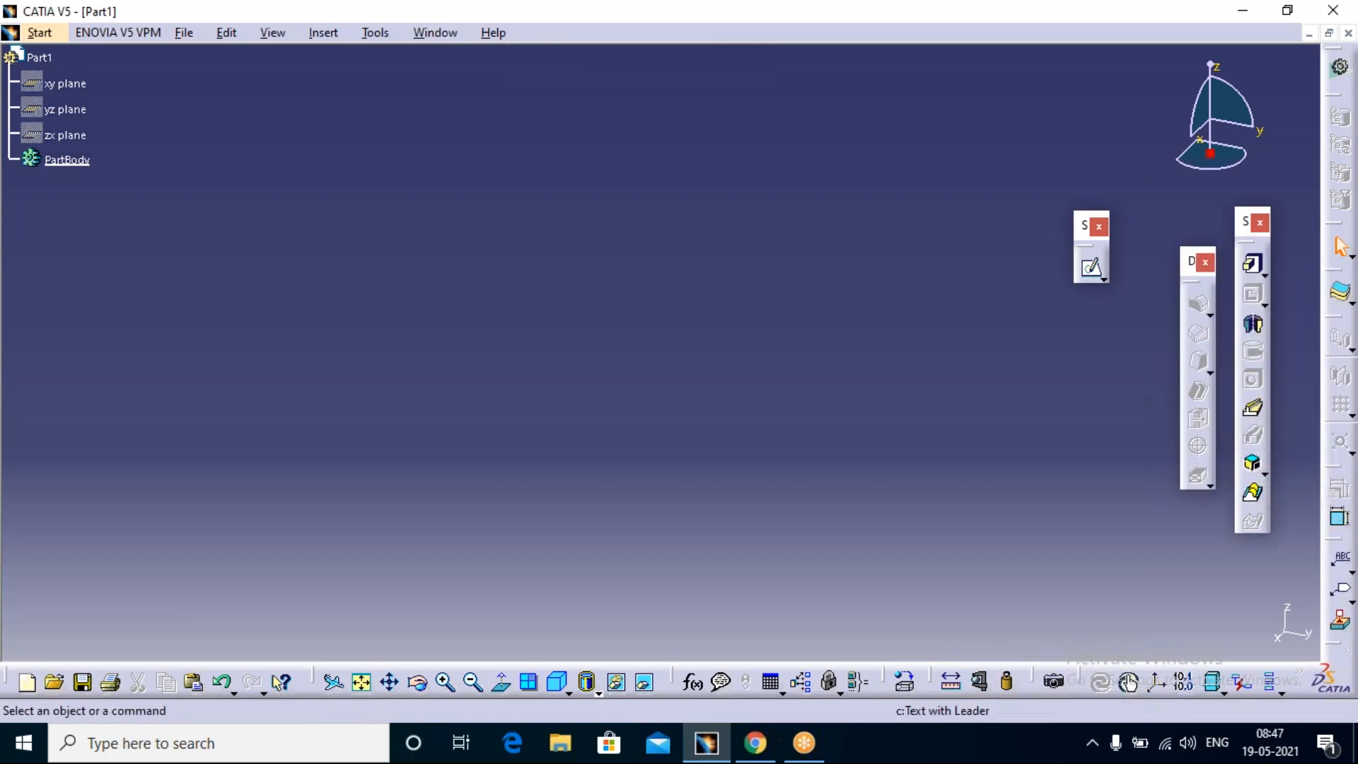
{"action": "left_click", "coordinate": [877, 35]}
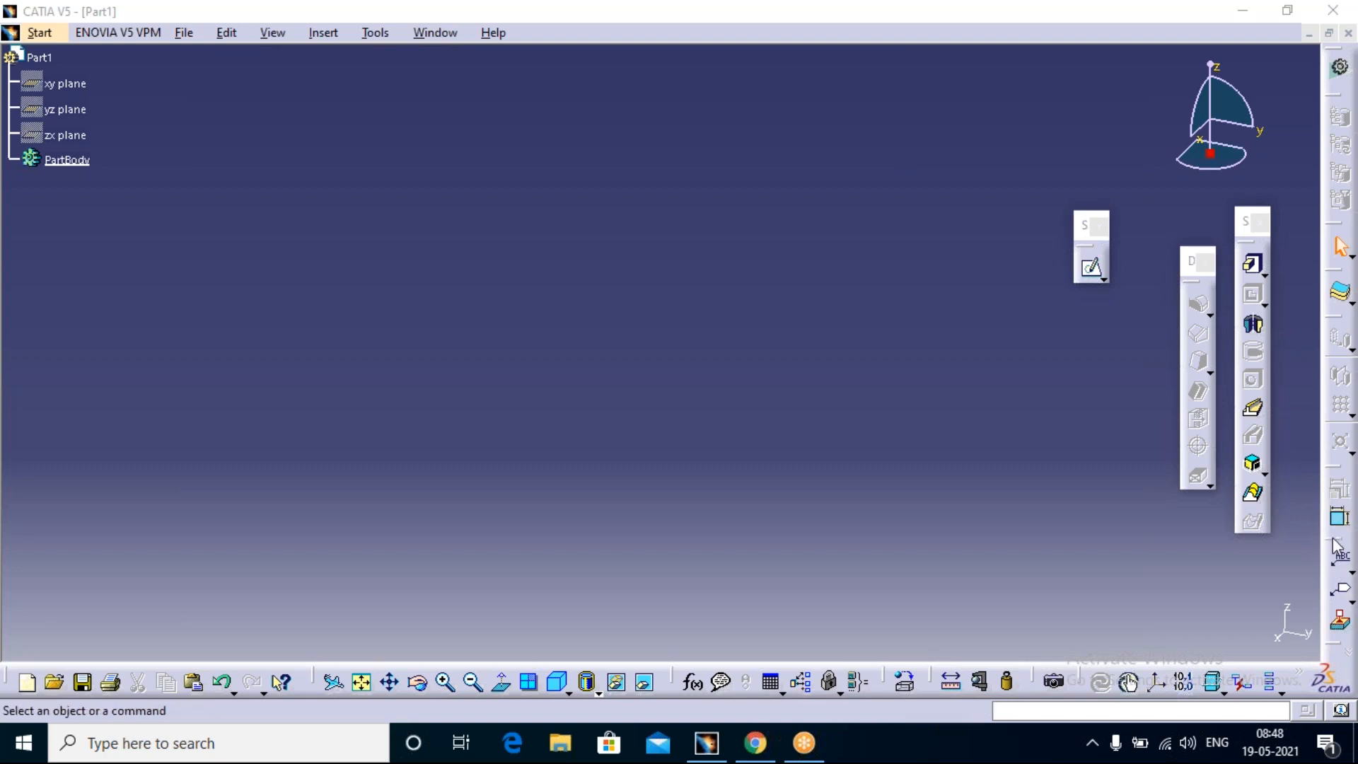
{"action": "left_click_drag", "start_coordinate": [1206, 531], "coordinate": [1202, 499]}
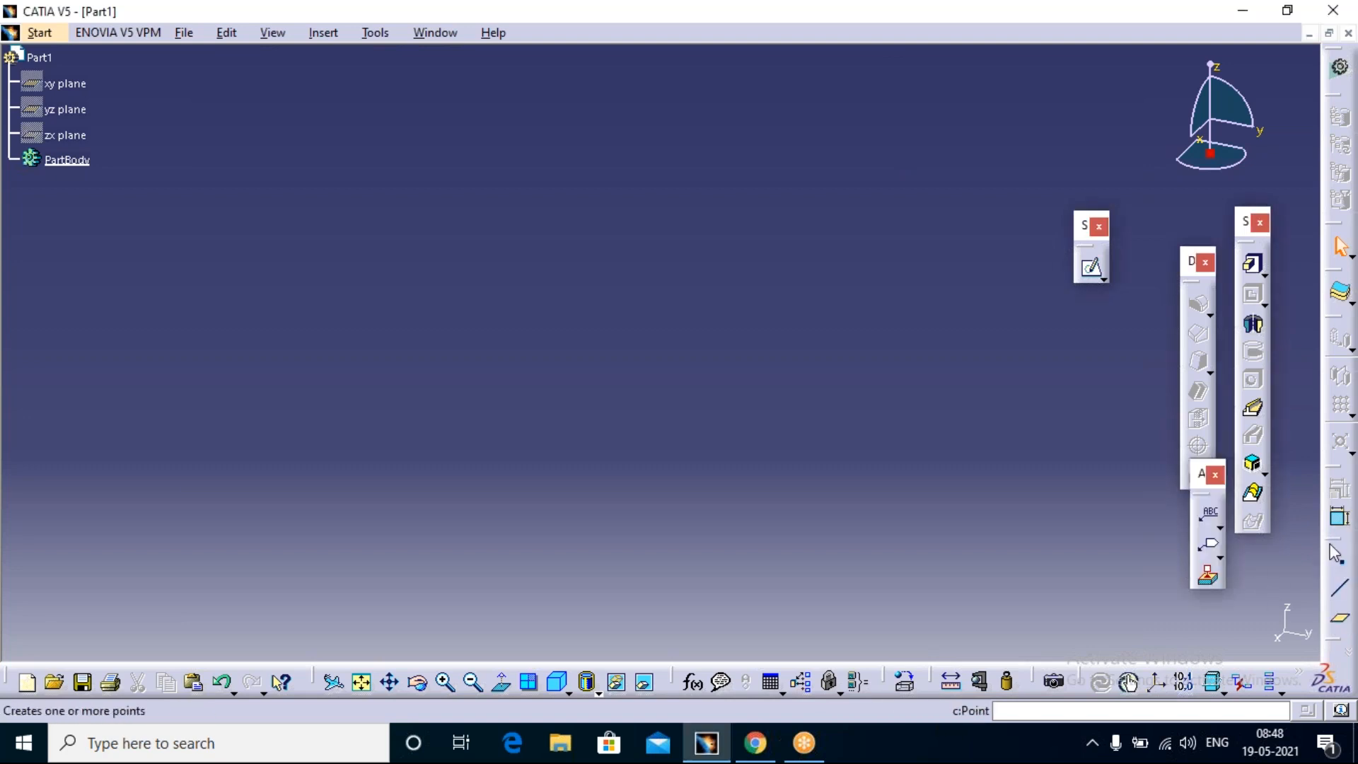
Step: Undock the Reference Elements toolbar and place it horizontally over the work area
{"action": "left_click_drag", "start_coordinate": [872, 384], "coordinate": [858, 326]}
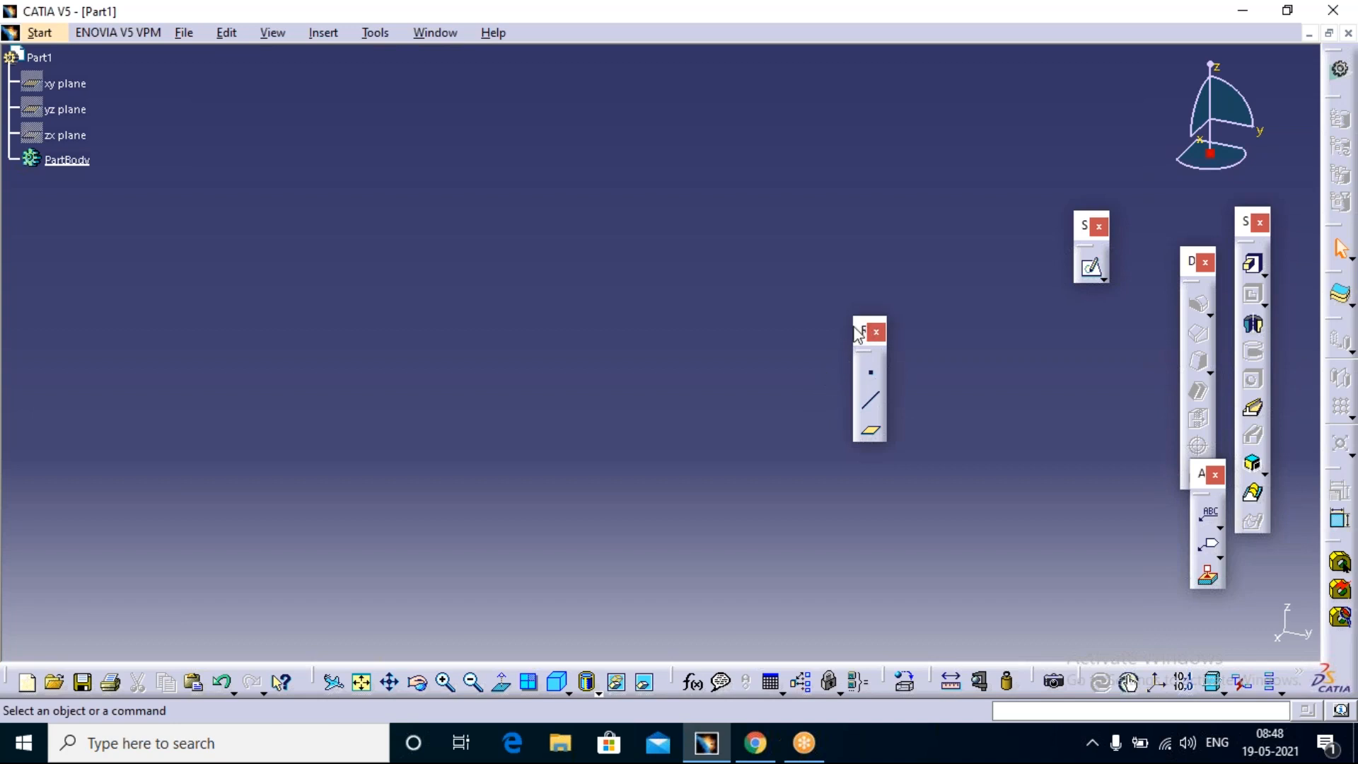
{"action": "left_click_drag", "start_coordinate": [860, 331], "coordinate": [851, 171], "text": "shift"}
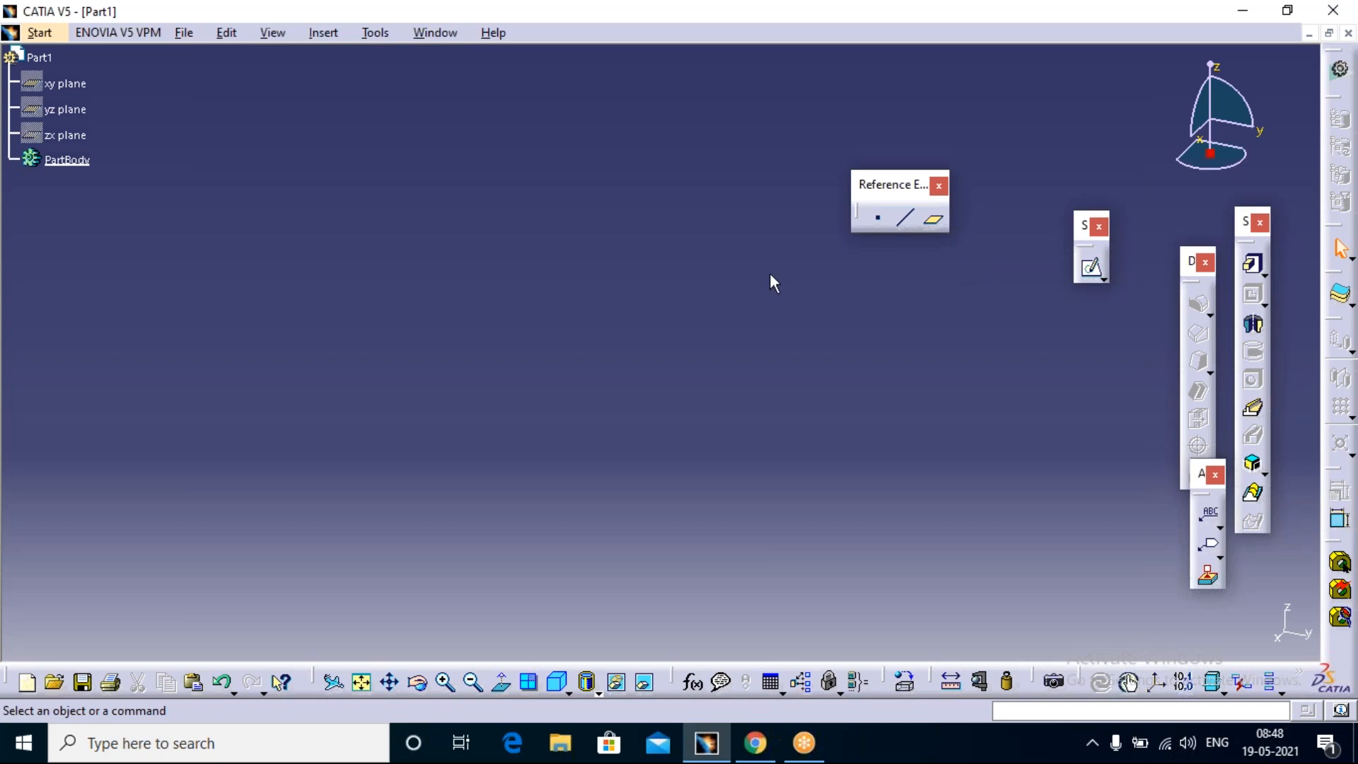
Step: Create a reference point by coordinates at the origin, with X, Y and Z all at 0 mm
{"action": "left_click", "coordinate": [881, 220]}
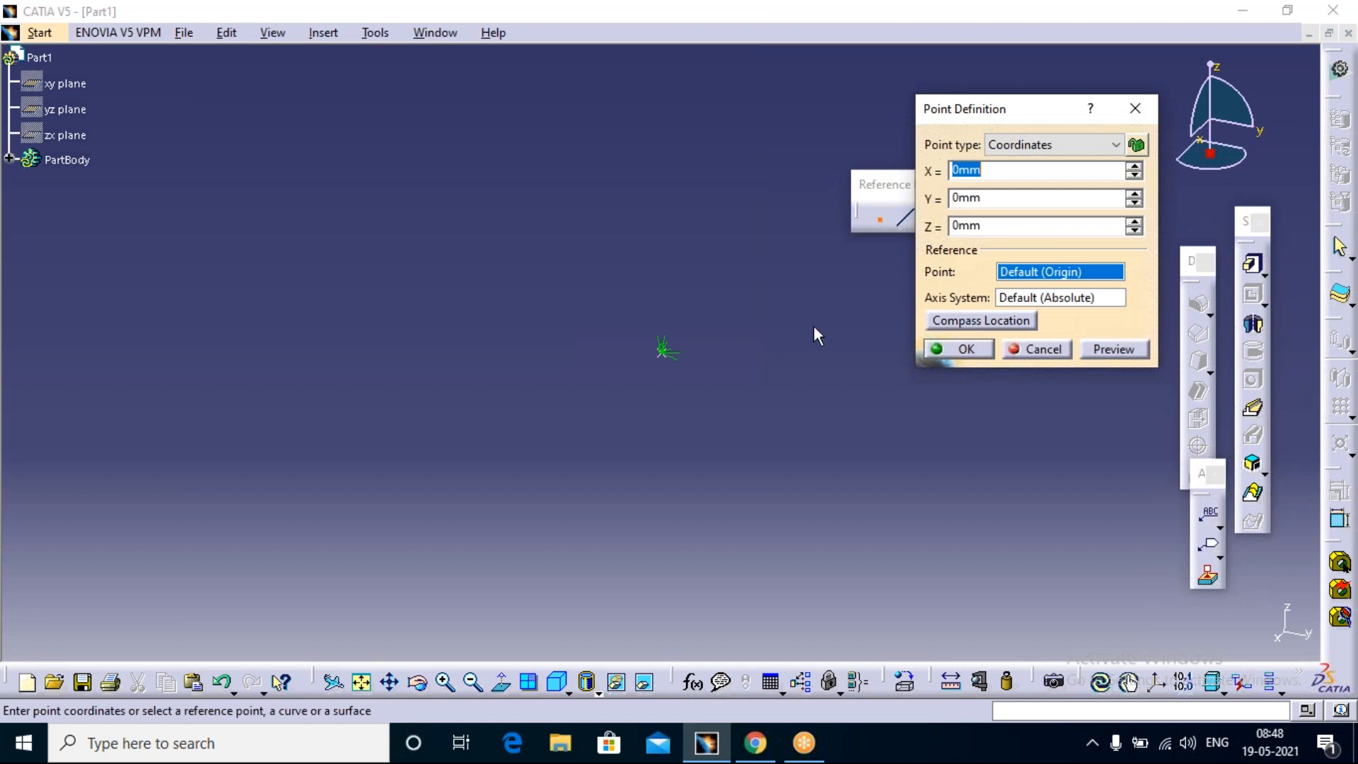
{"action": "left_click", "coordinate": [1116, 144]}
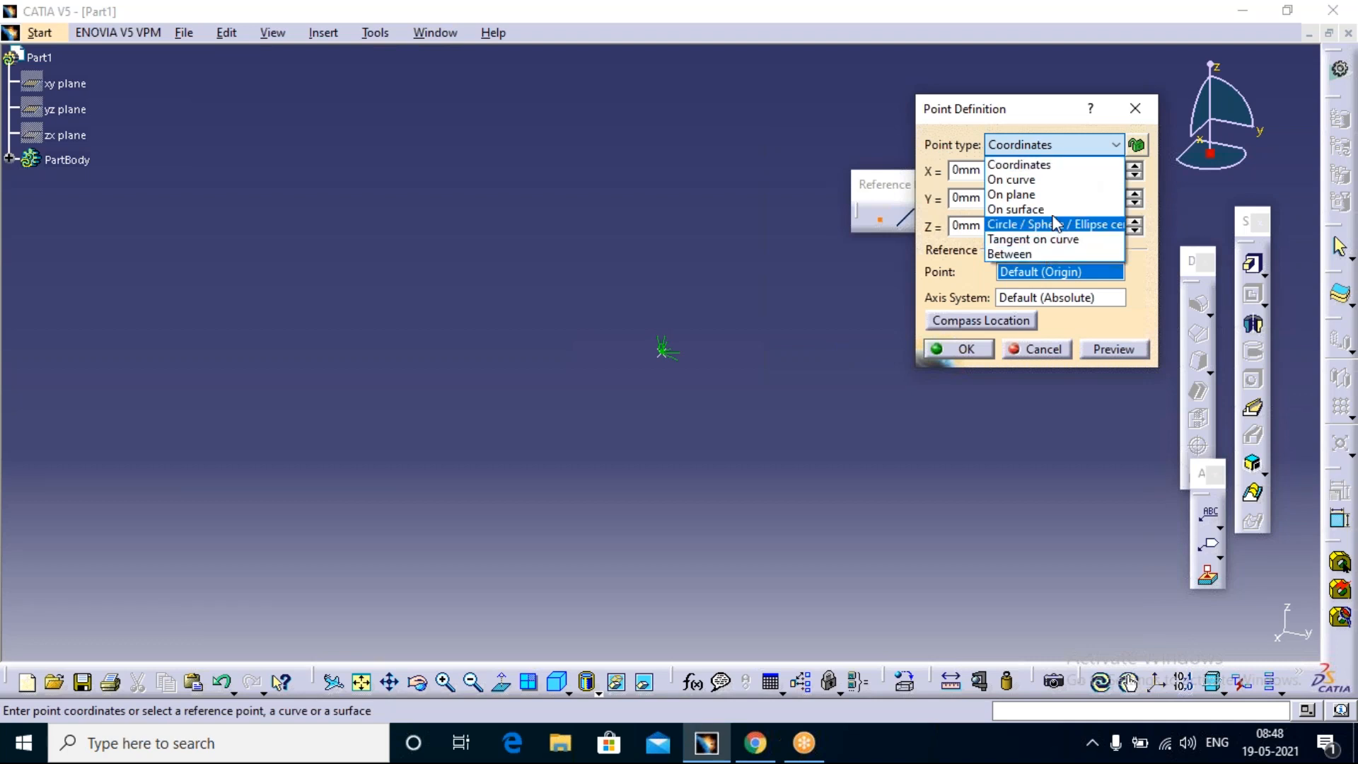
{"action": "left_click", "coordinate": [1051, 171]}
{"action": "left_click_drag", "start_coordinate": [1016, 170], "coordinate": [896, 177]}
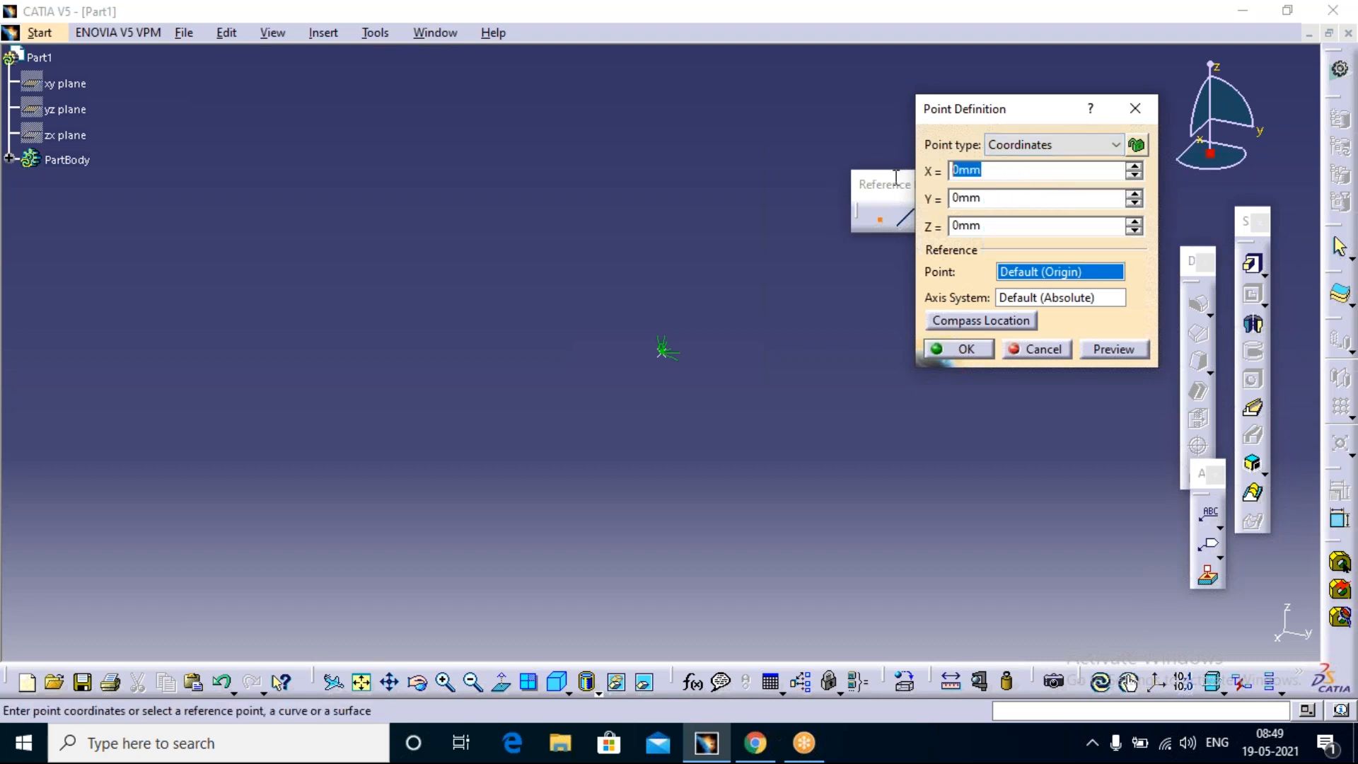
{"action": "left_click_drag", "start_coordinate": [1000, 198], "coordinate": [952, 226]}
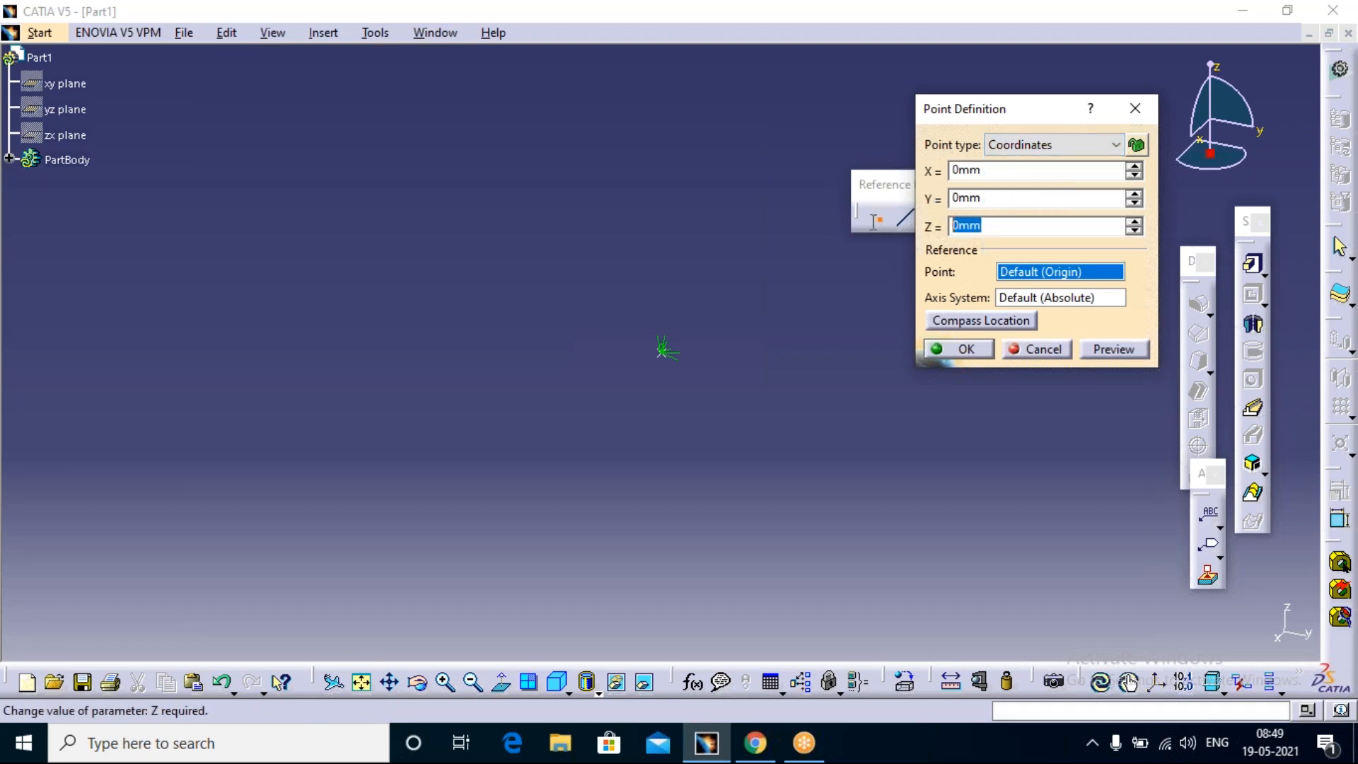
{"action": "left_click", "coordinate": [966, 350]}
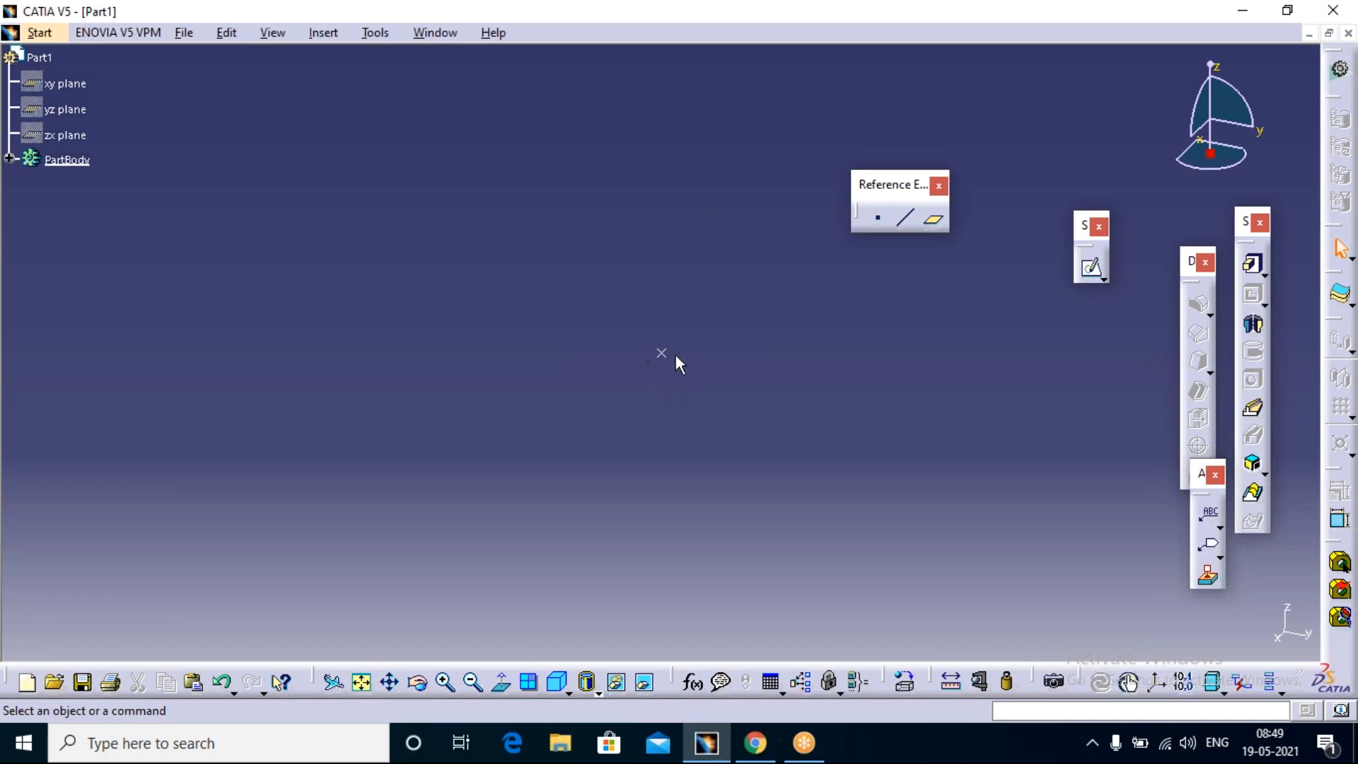
Step: Insert a standard axis system with the point at the origin as its origin
{"action": "left_click", "coordinate": [317, 34]}
{"action": "left_click", "coordinate": [364, 289]}
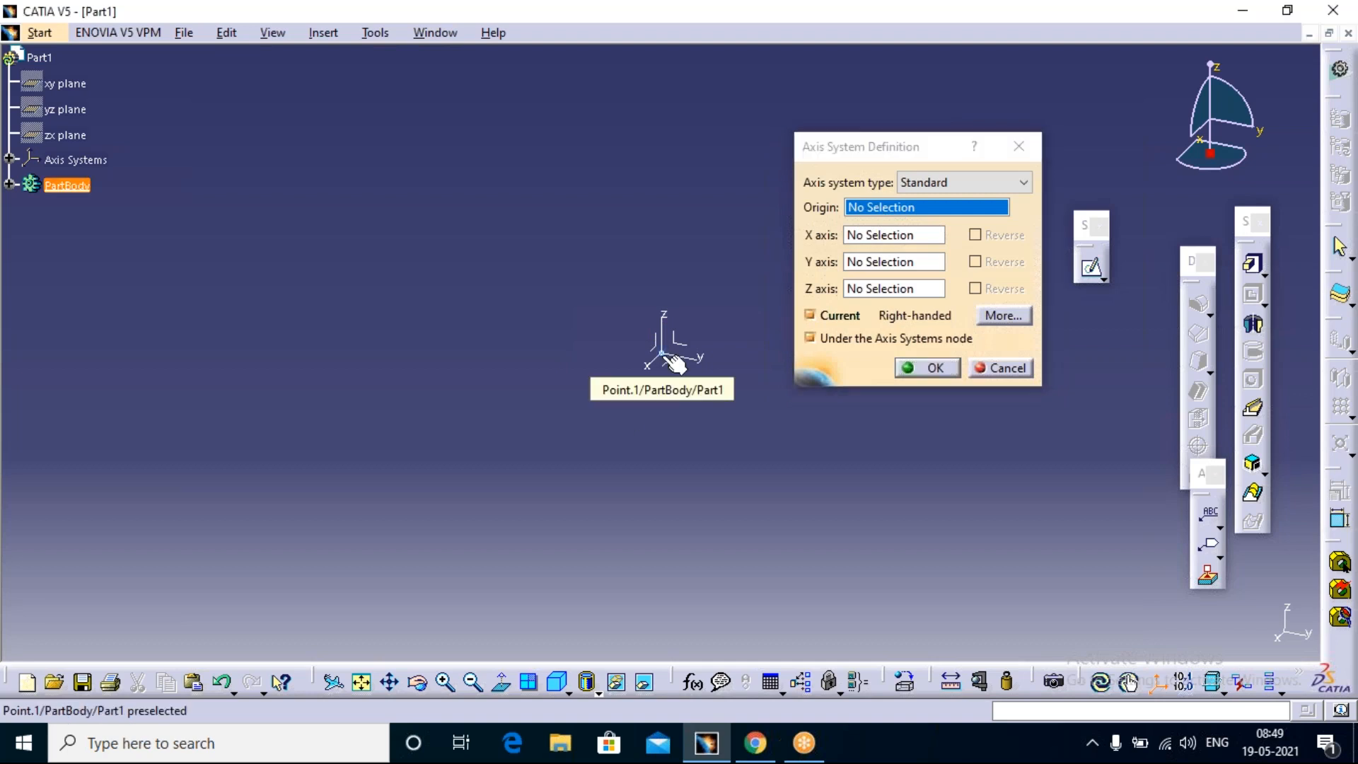
{"action": "left_click", "coordinate": [668, 355]}
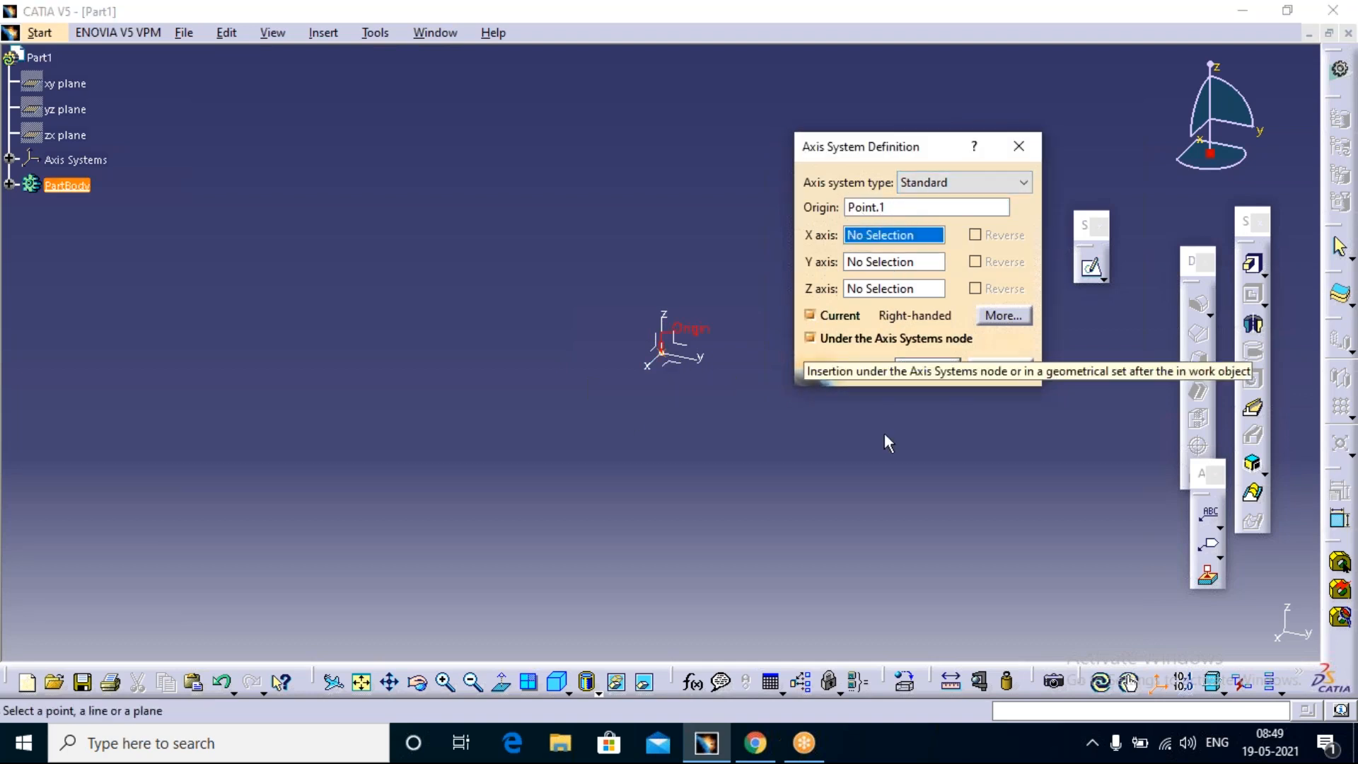
{"action": "left_click", "coordinate": [934, 366]}
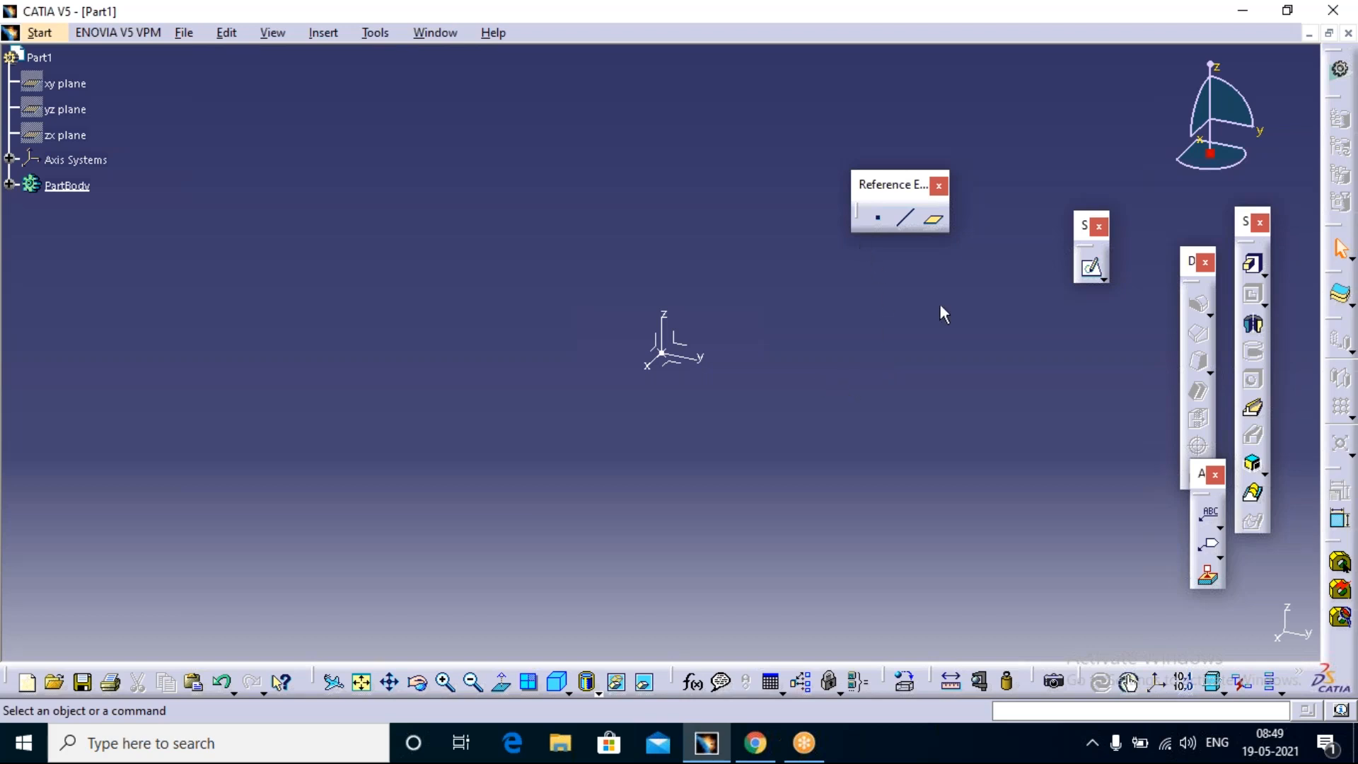
Step: Create a second coordinate point at X 50 mm, Y 50 mm and Z 0 mm relative to the new axis system
{"action": "left_click", "coordinate": [879, 218]}
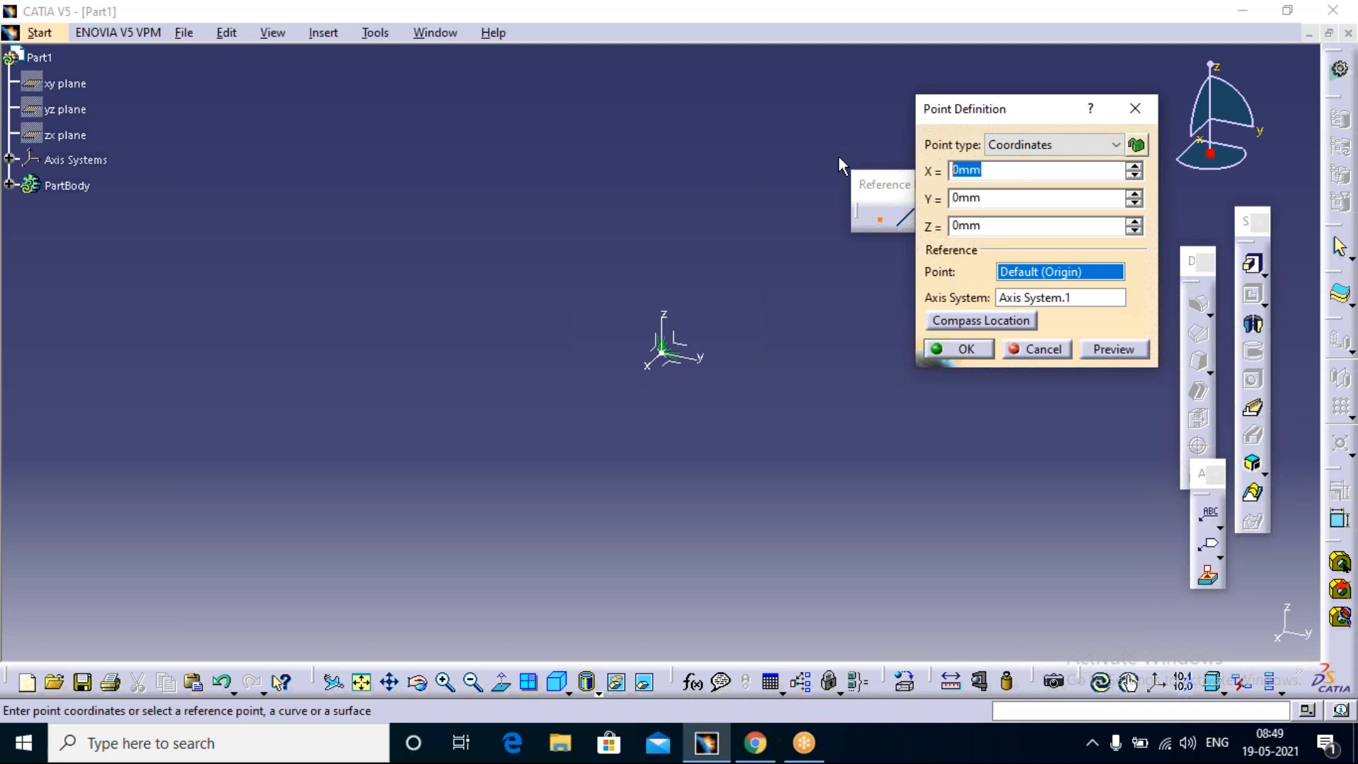
{"action": "type", "text": "50"}
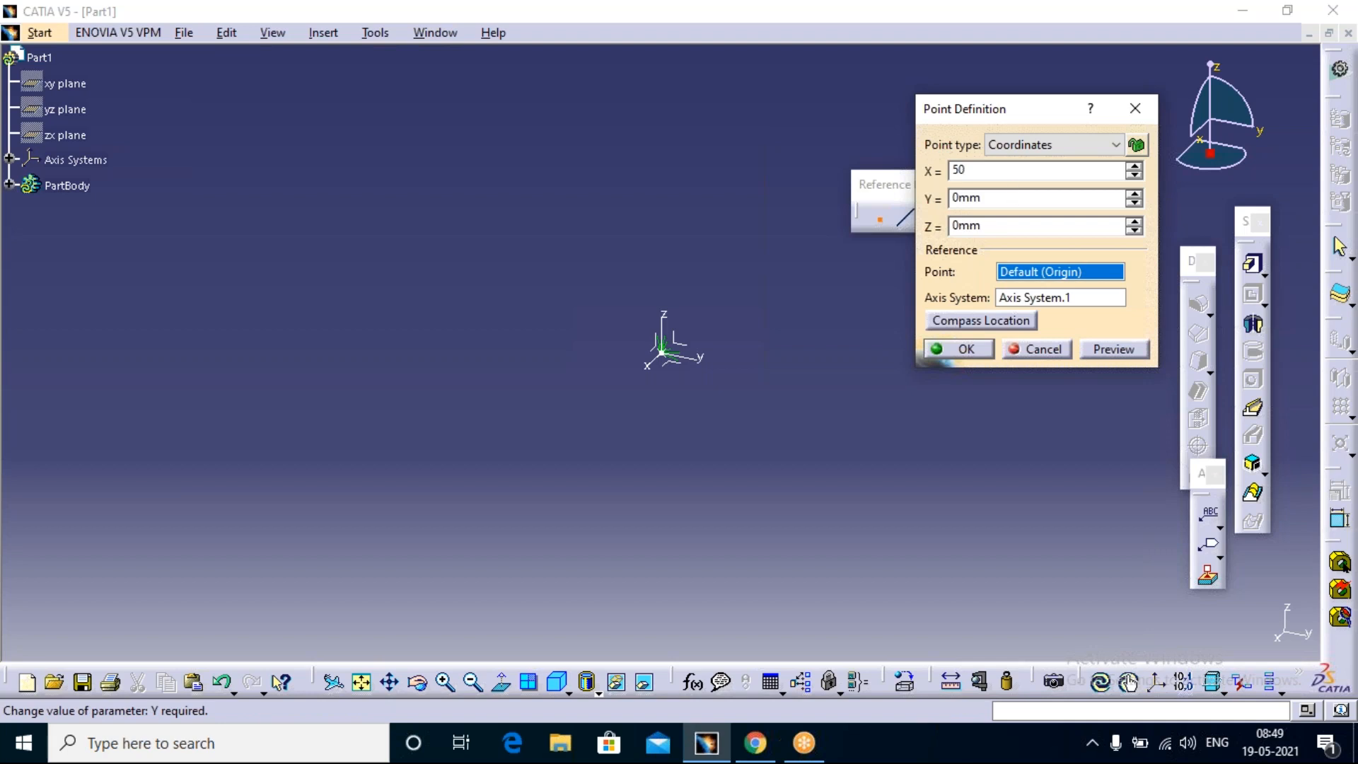
{"action": "key", "text": "Tab"}
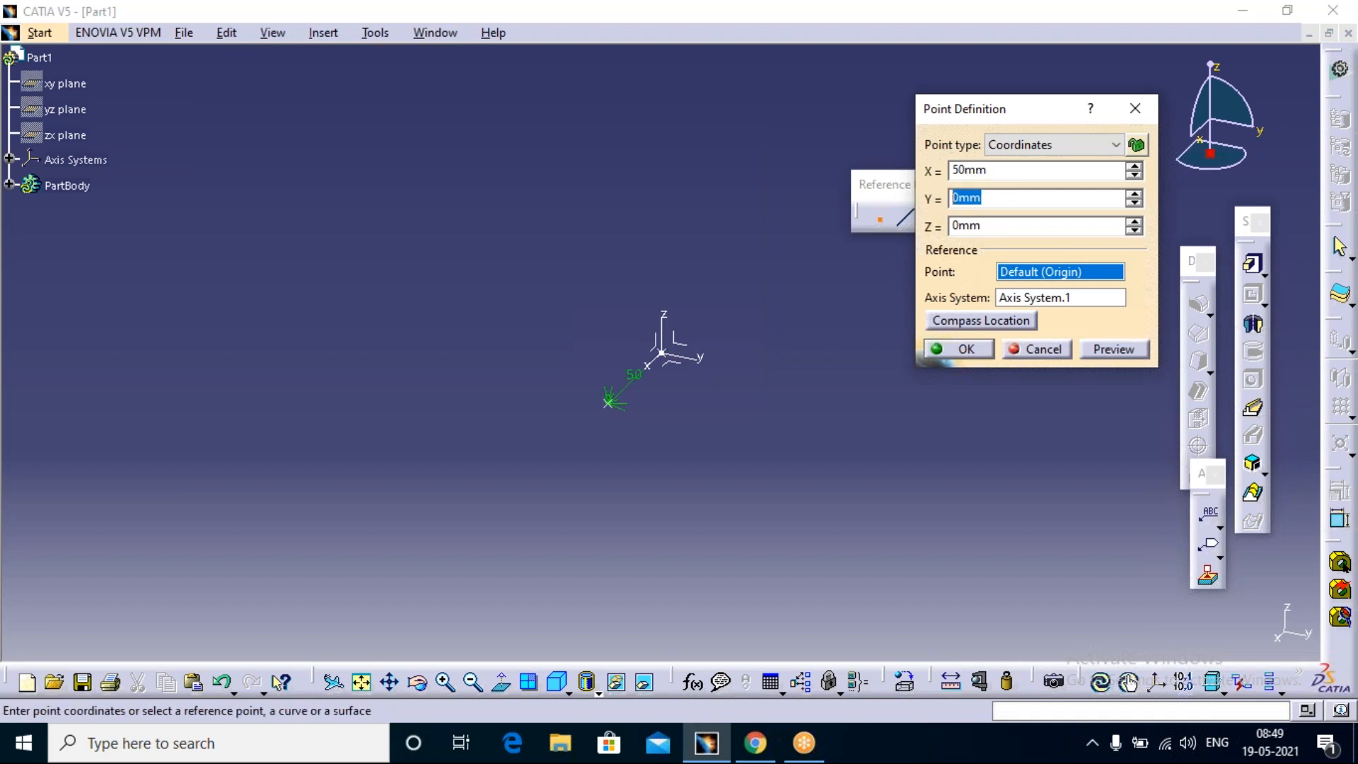
{"action": "type", "text": "50"}
{"action": "key", "text": "Return"}
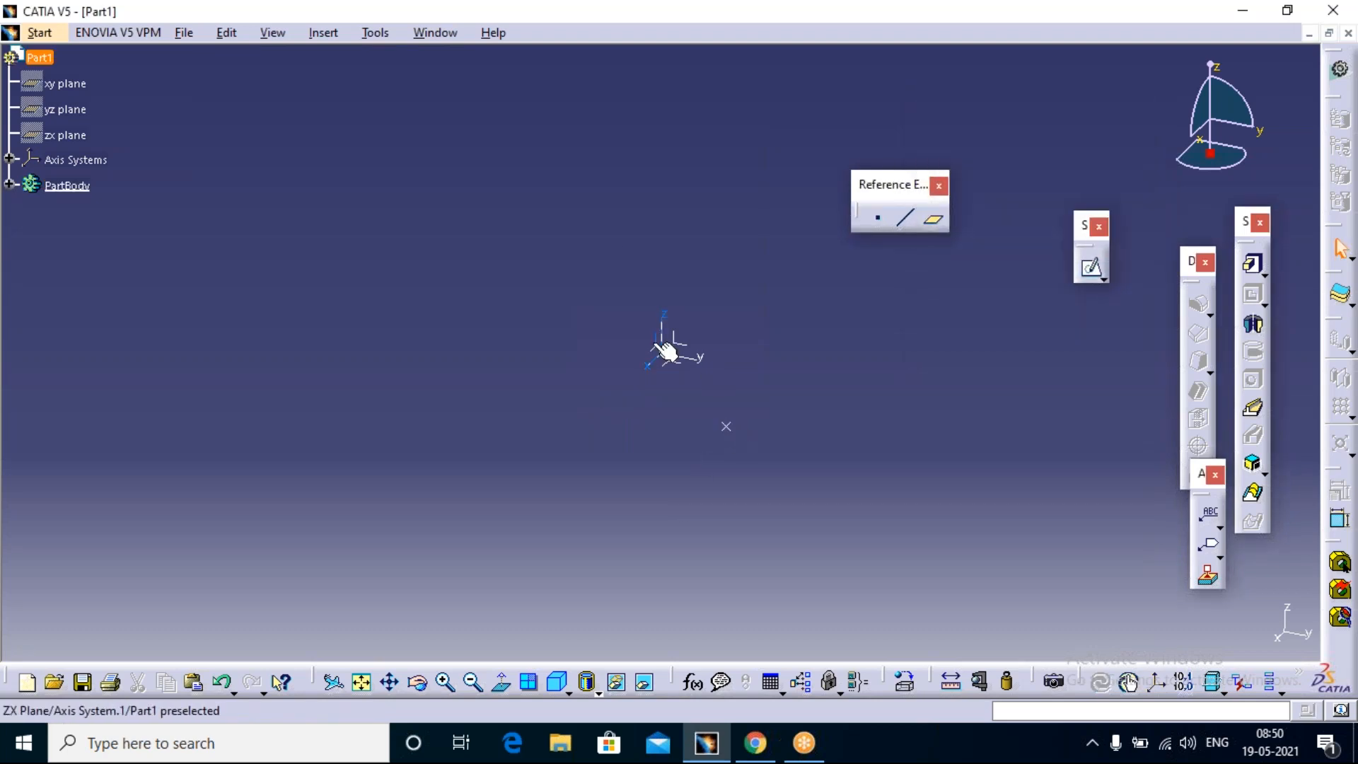
Step: Create a point-point reference line from the origin point to the second point
{"action": "left_click", "coordinate": [902, 225]}
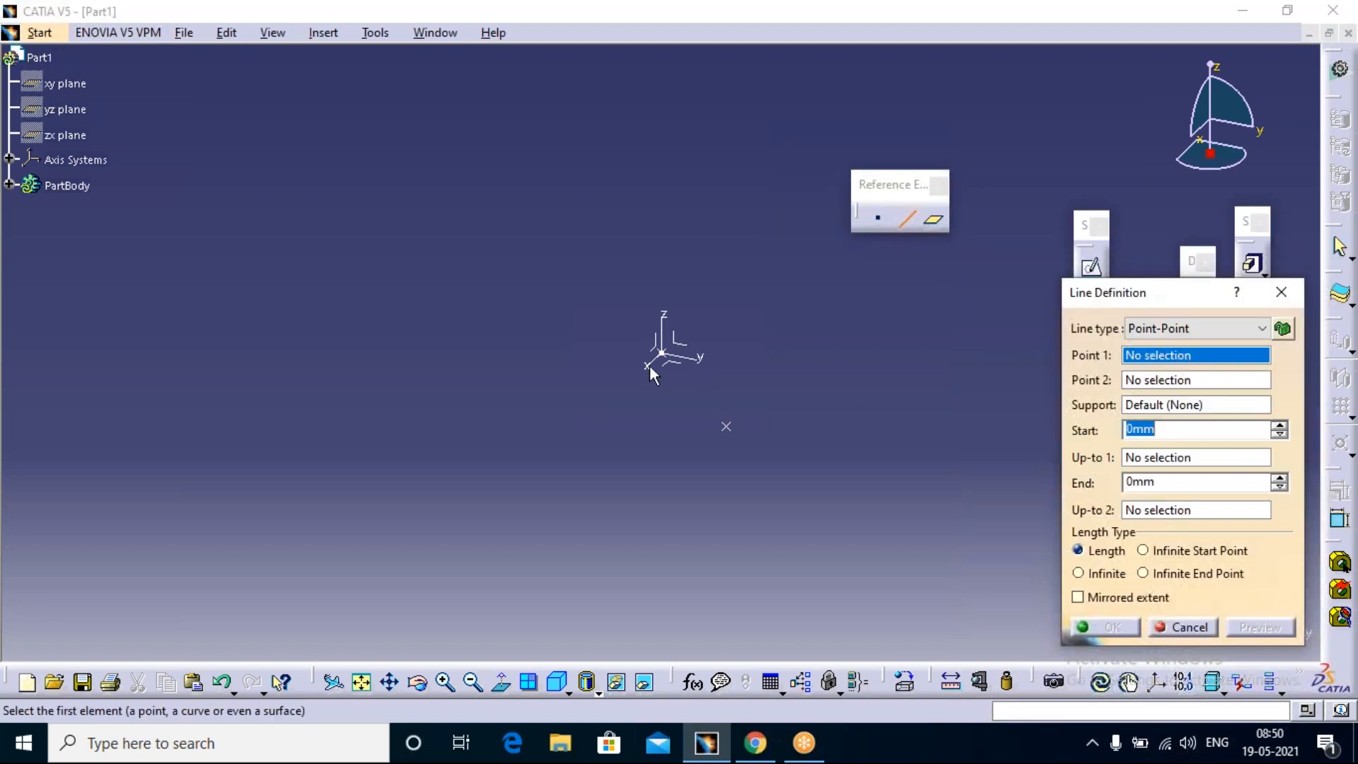
{"action": "left_click", "coordinate": [672, 359]}
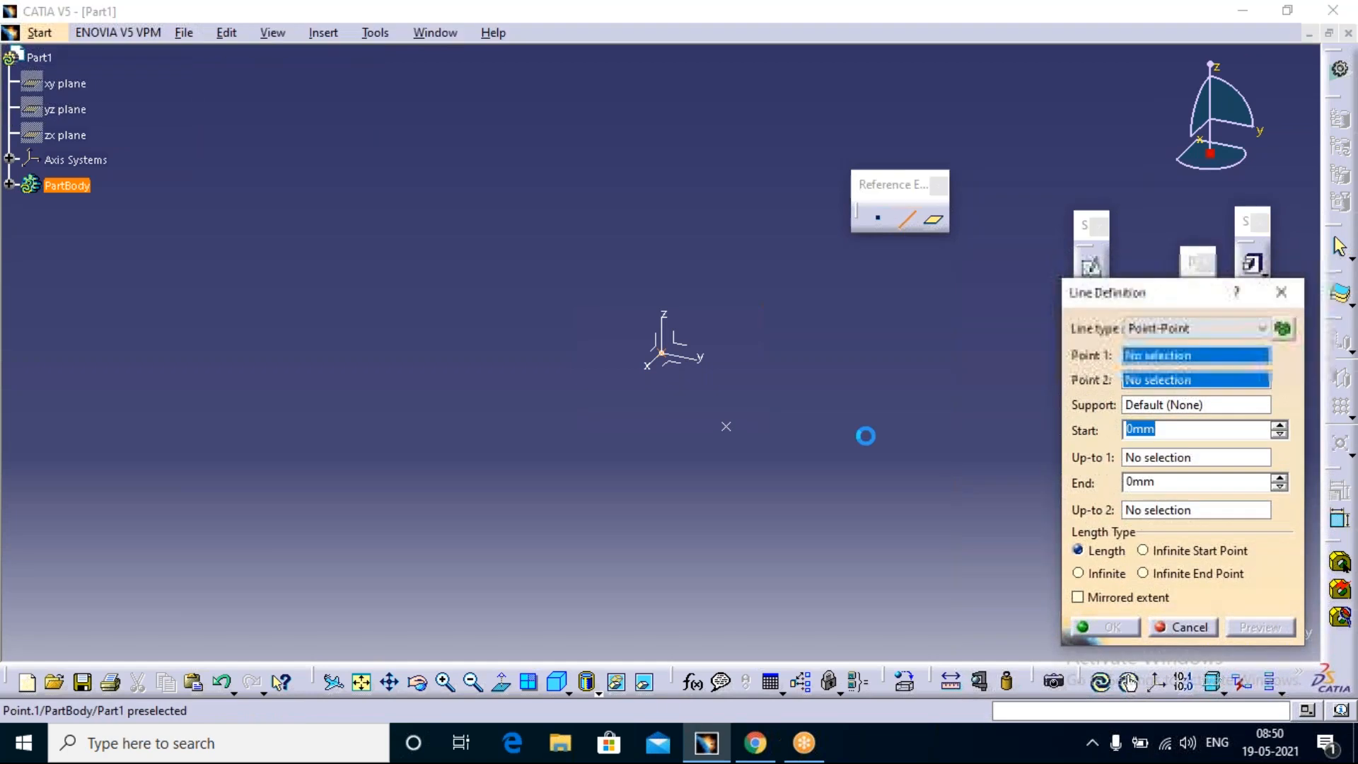
{"action": "left_click", "coordinate": [726, 425]}
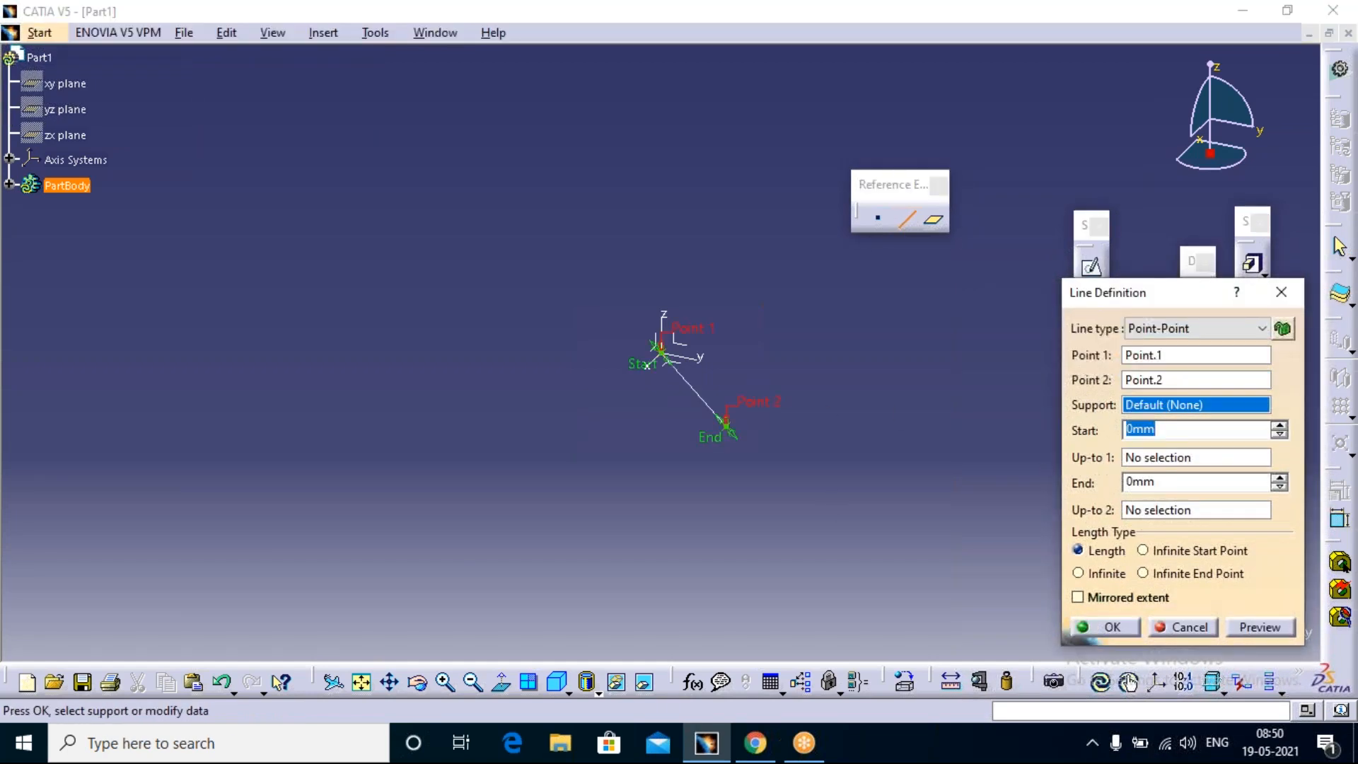
{"action": "key", "text": "Return"}
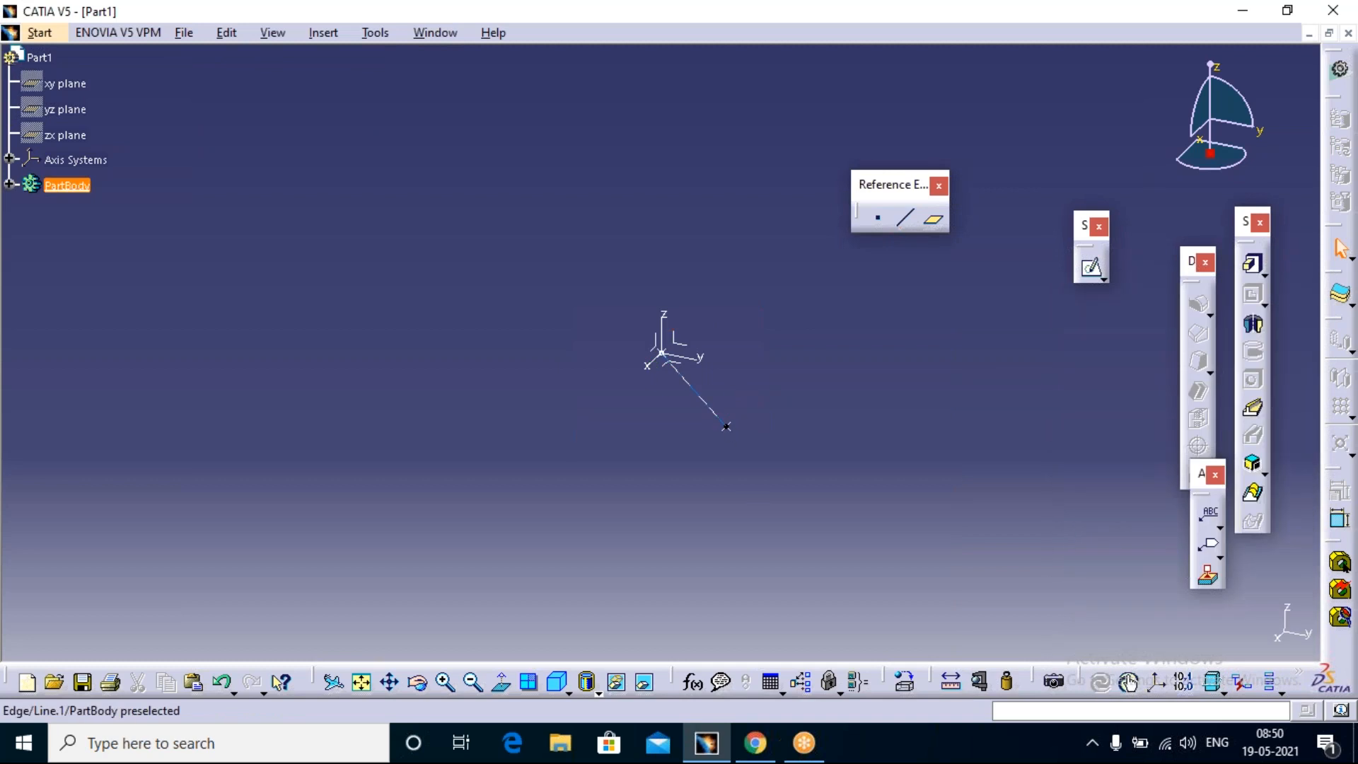
{"action": "left_click", "coordinate": [832, 399]}
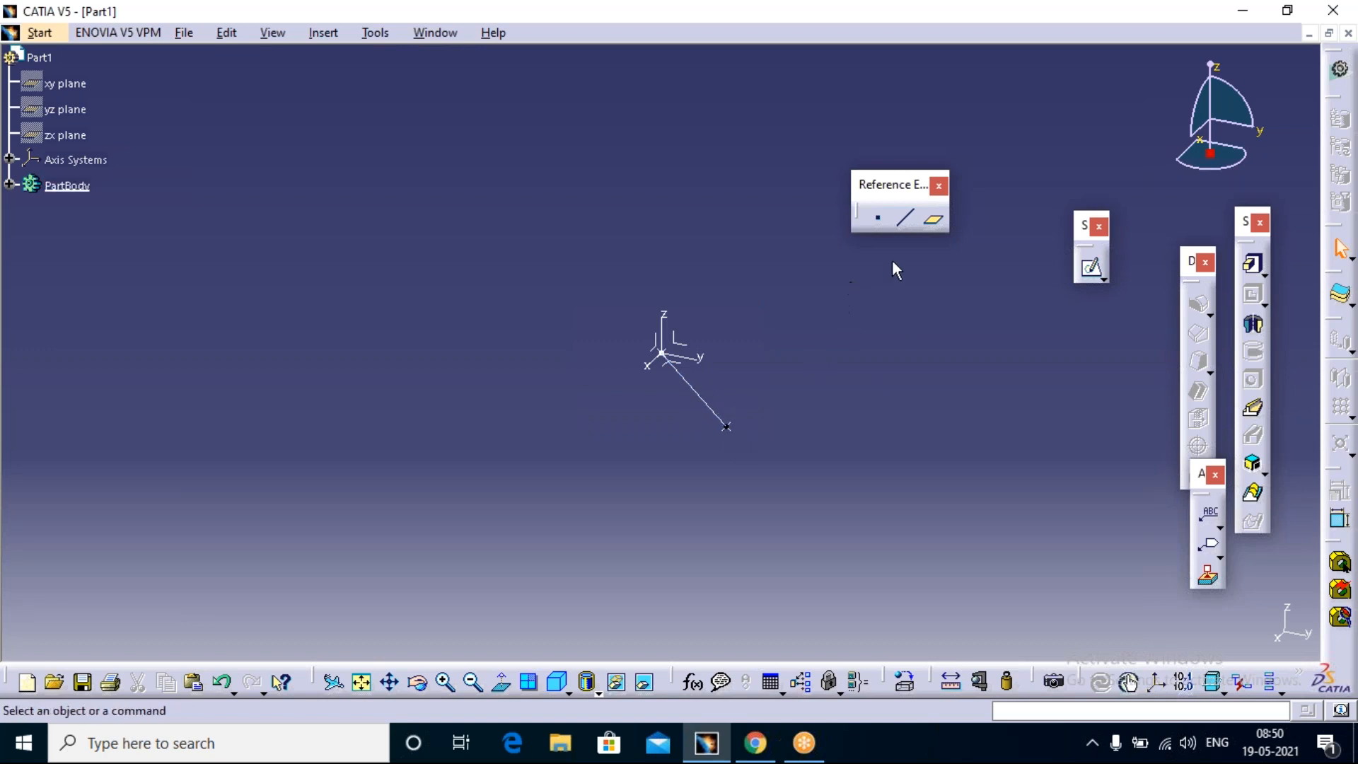
Step: Create a reference plane of type Normal to curve on the line, passing through the second point
{"action": "left_click", "coordinate": [934, 220]}
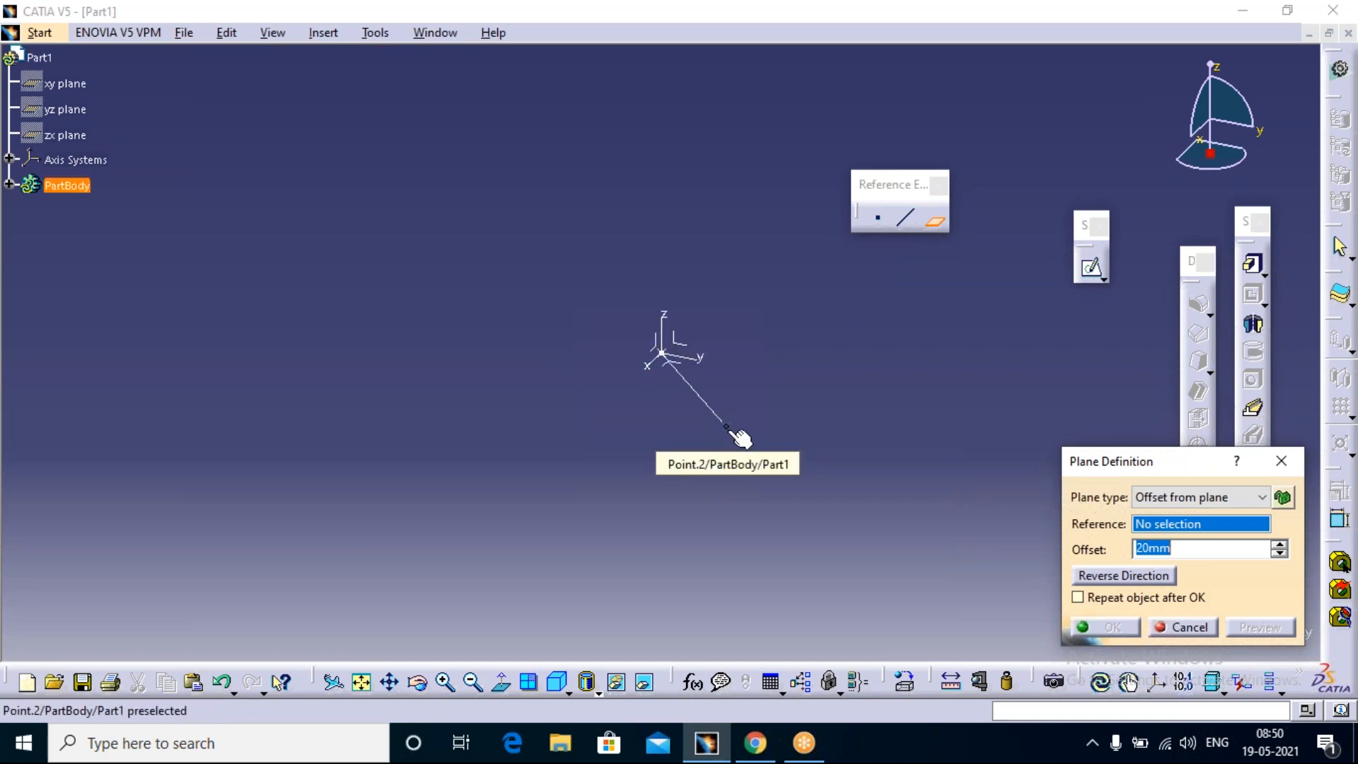
{"action": "left_click", "coordinate": [681, 389]}
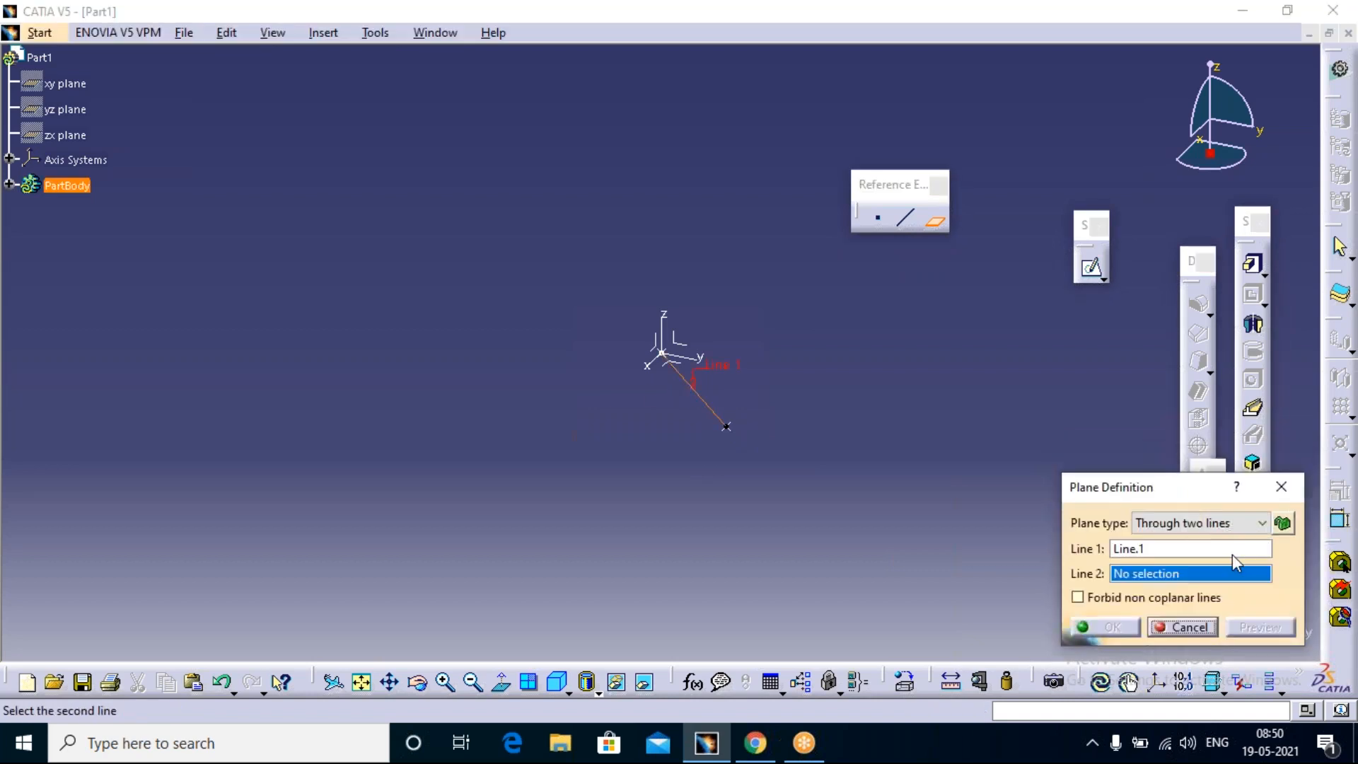
{"action": "left_click", "coordinate": [1268, 525]}
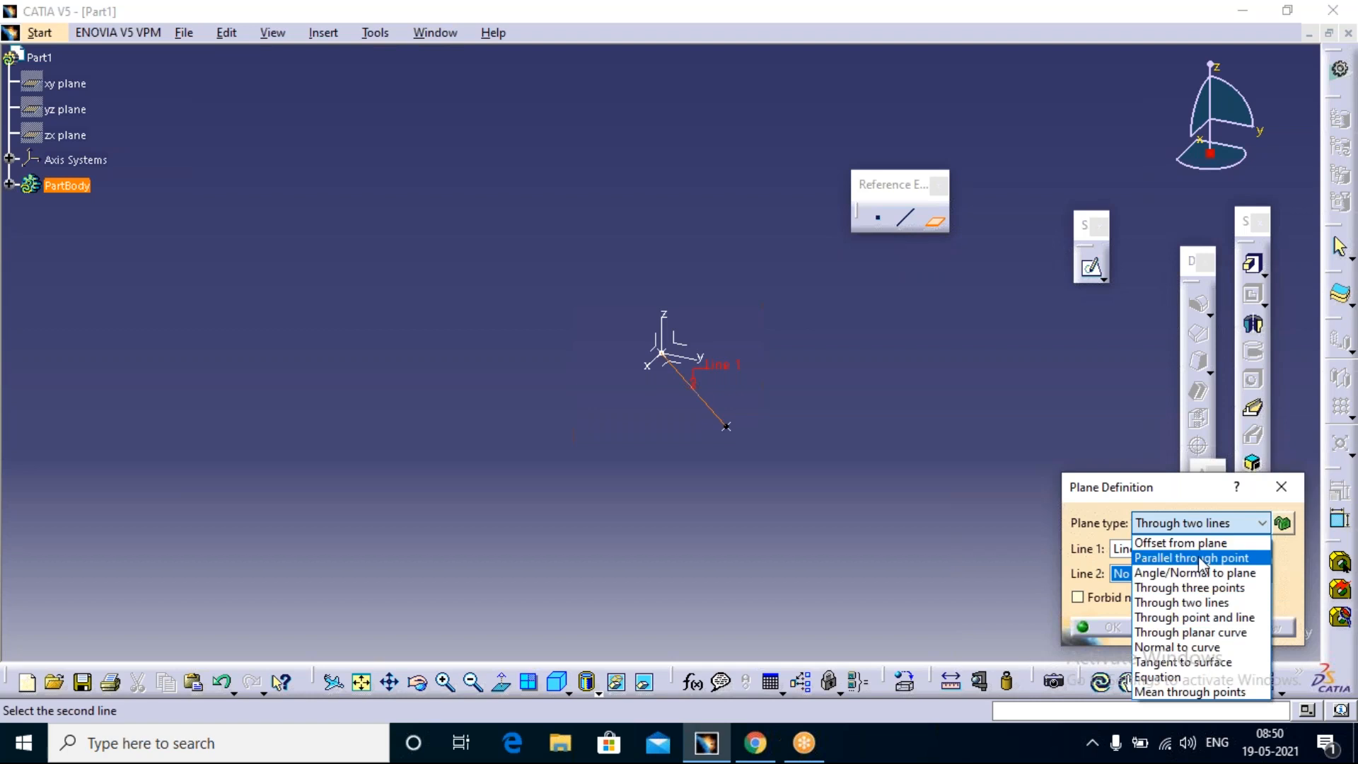
{"action": "left_click", "coordinate": [1178, 488]}
{"action": "left_click_drag", "start_coordinate": [1156, 489], "coordinate": [979, 321]}
{"action": "left_click", "coordinate": [1087, 357]}
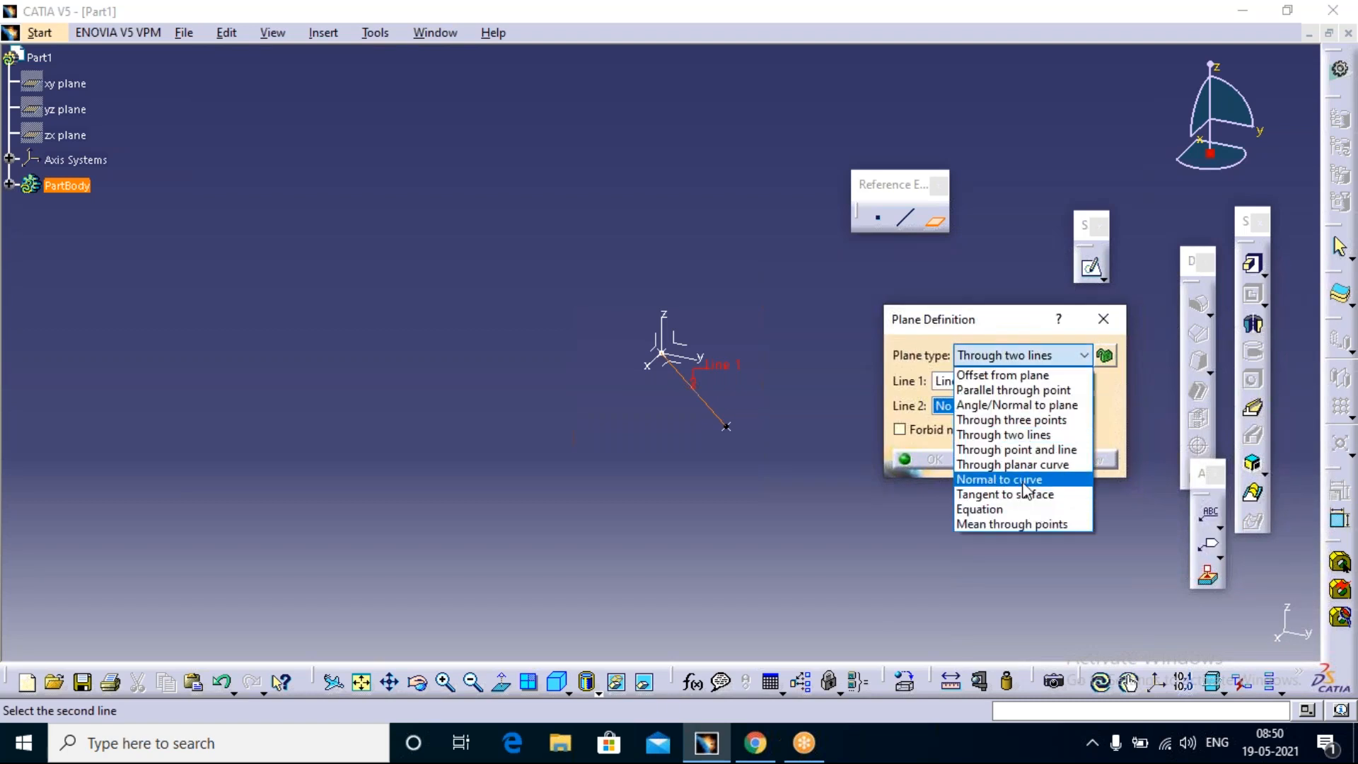
{"action": "left_click", "coordinate": [1025, 480]}
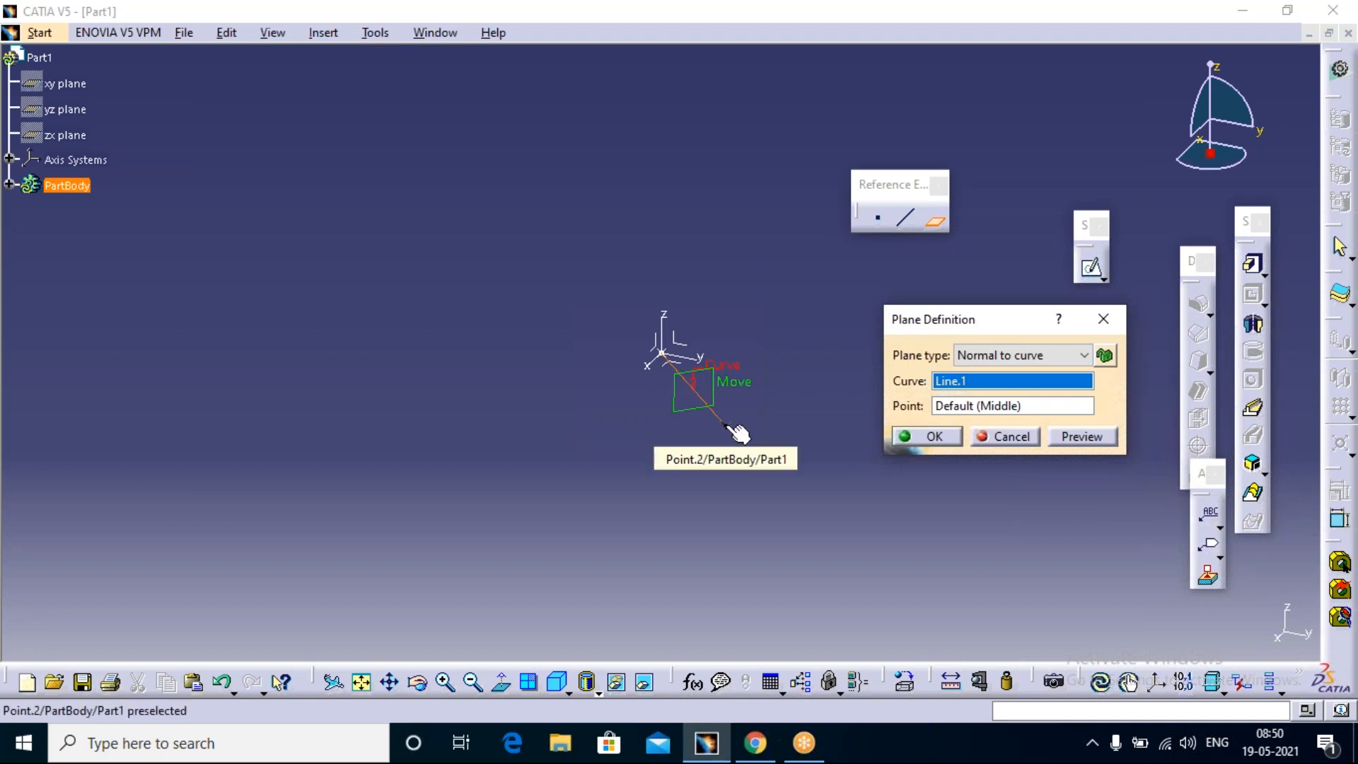
{"action": "left_click", "coordinate": [726, 426]}
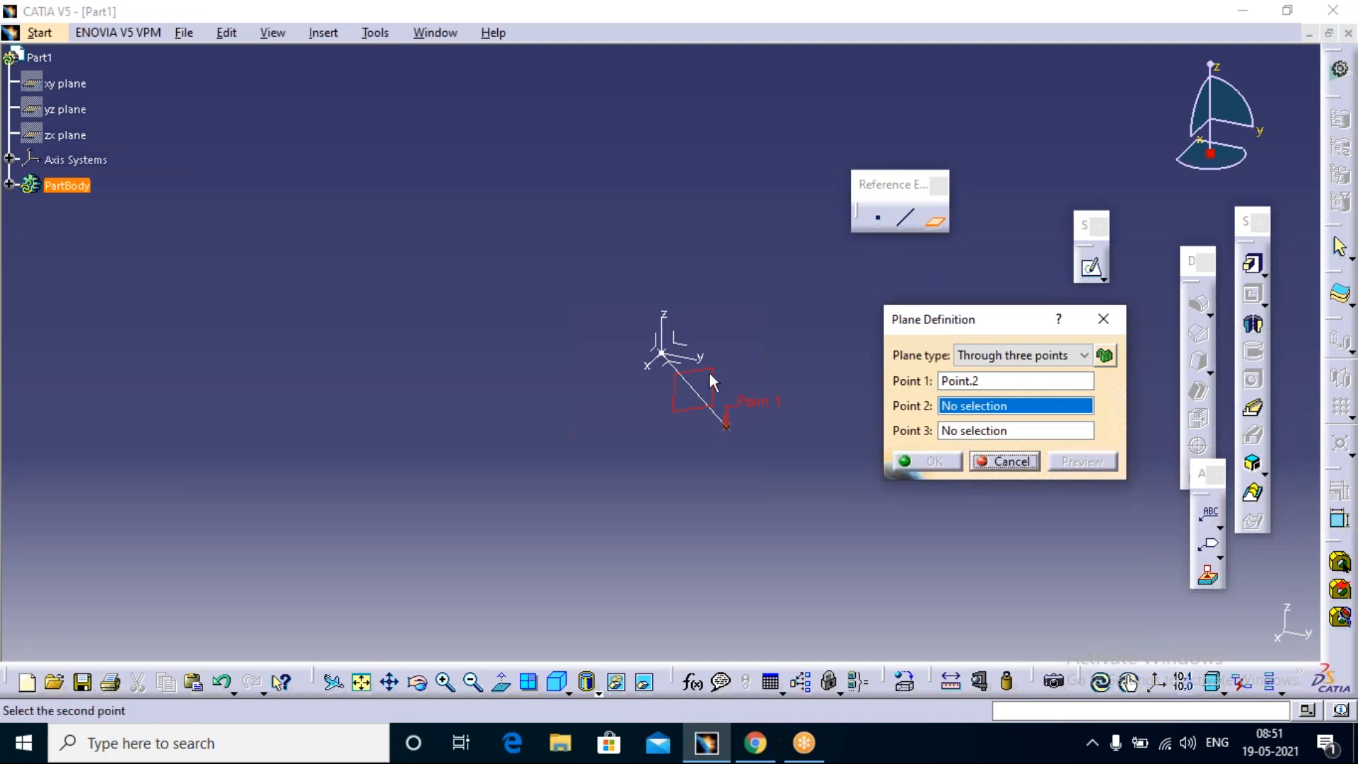
{"action": "left_click", "coordinate": [1079, 357]}
{"action": "left_click", "coordinate": [998, 479]}
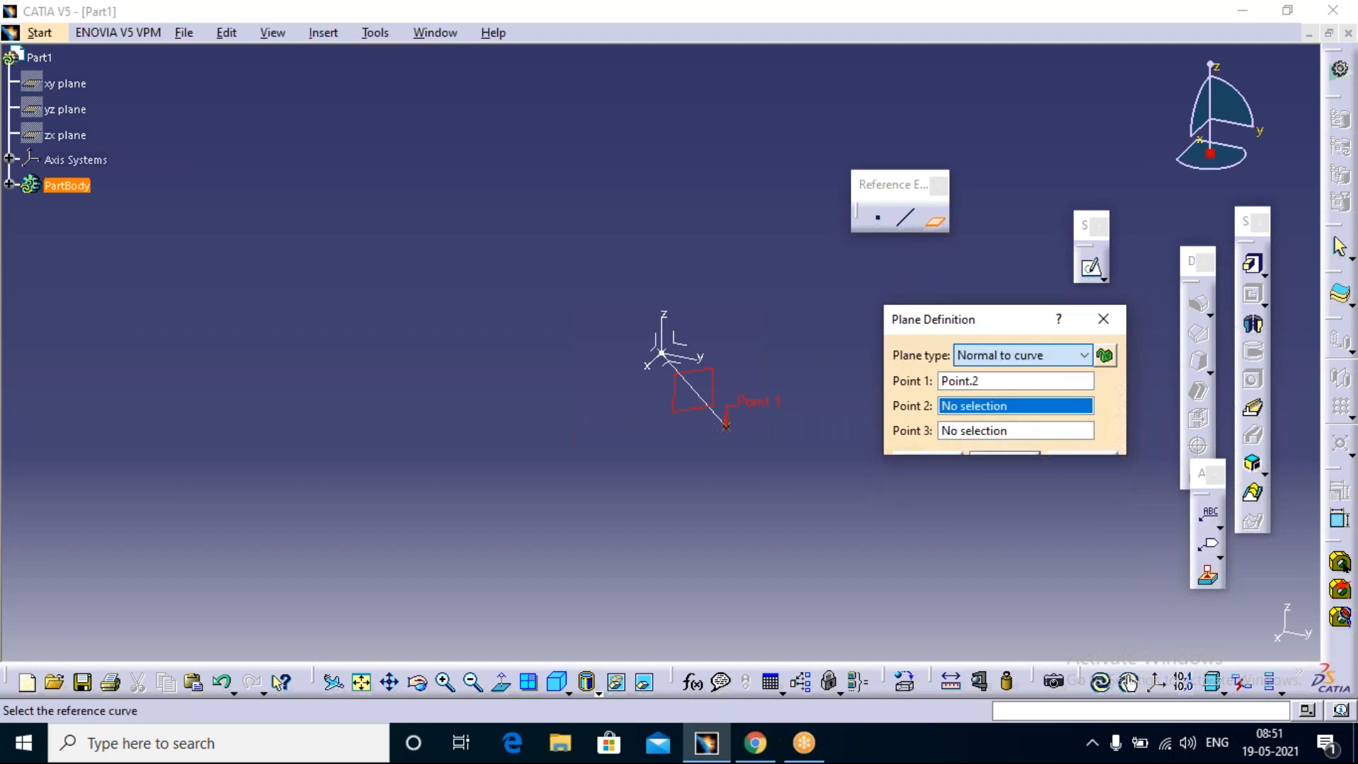
{"action": "left_click", "coordinate": [710, 397]}
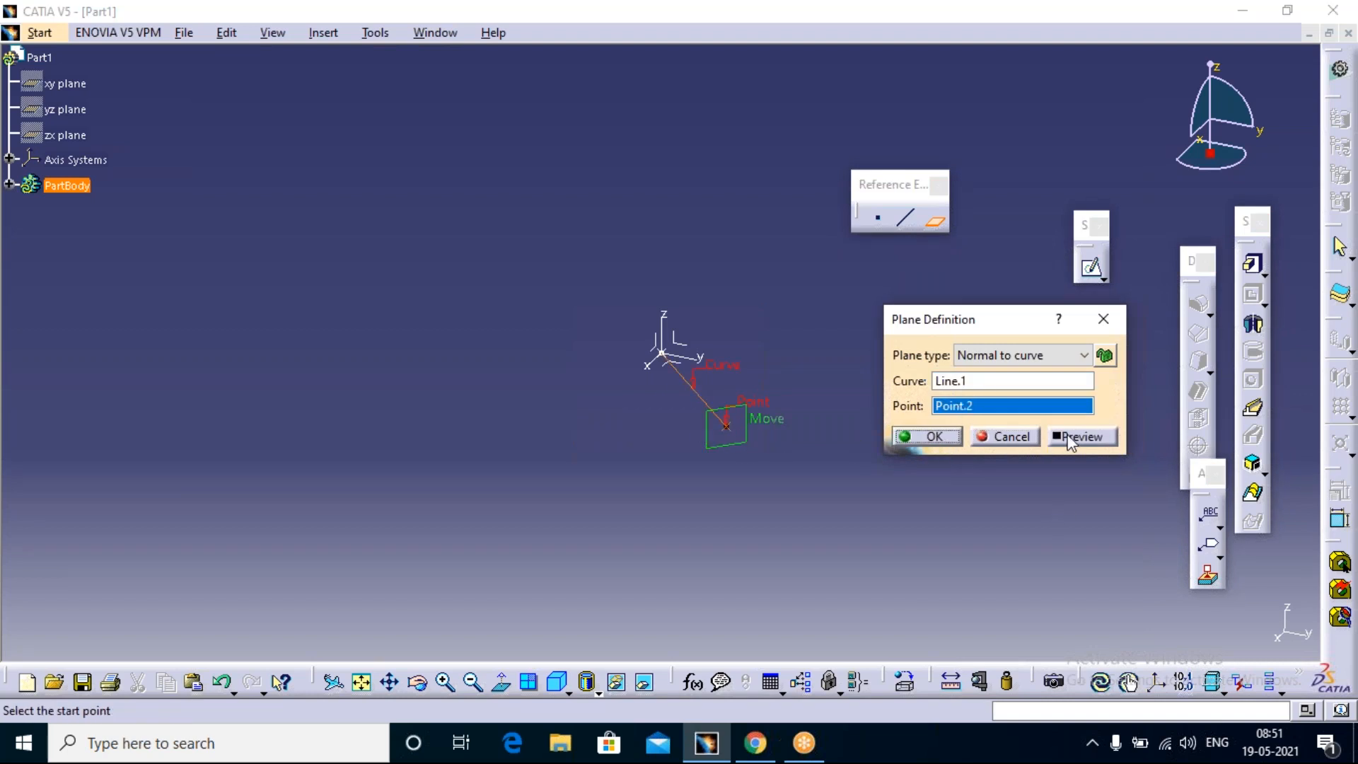
{"action": "left_click", "coordinate": [923, 436]}
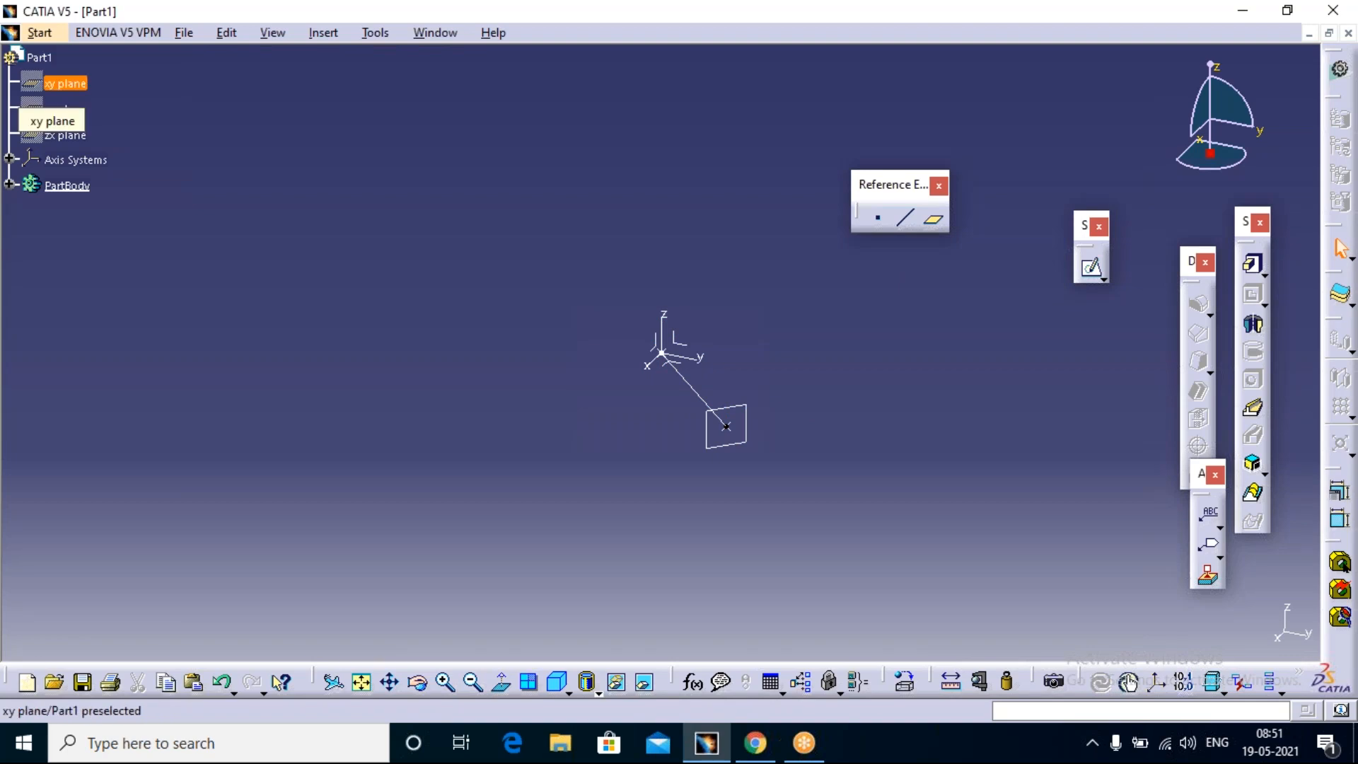
Step: Show the hidden xy, yz and zx planes
{"action": "left_click", "coordinate": [65, 84]}
{"action": "left_click", "coordinate": [76, 134], "text": "shift"}
{"action": "right_click", "coordinate": [75, 134]}
{"action": "left_click", "coordinate": [113, 195]}
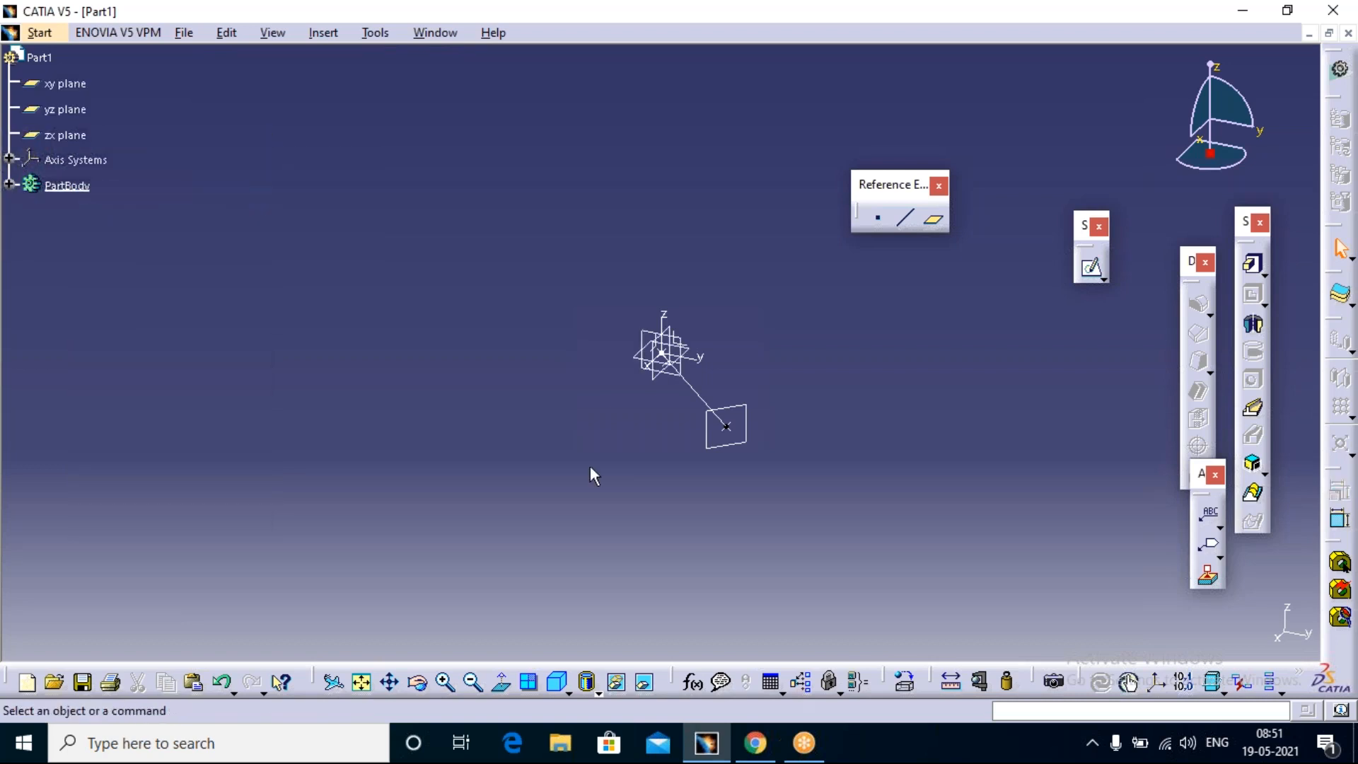
Step: Hide the xy, yz and zx planes again
{"action": "middle_click", "coordinate": [709, 272]}
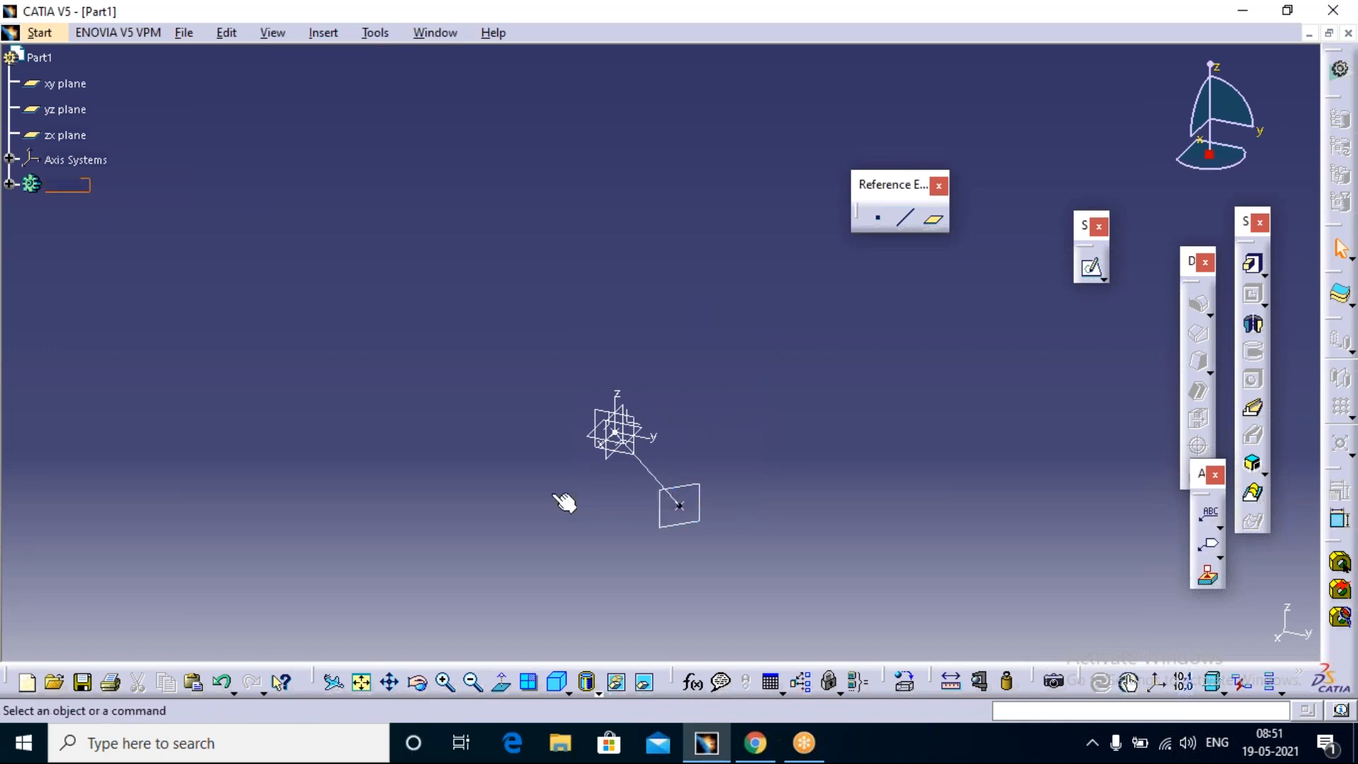
{"action": "left_click", "coordinate": [77, 84]}
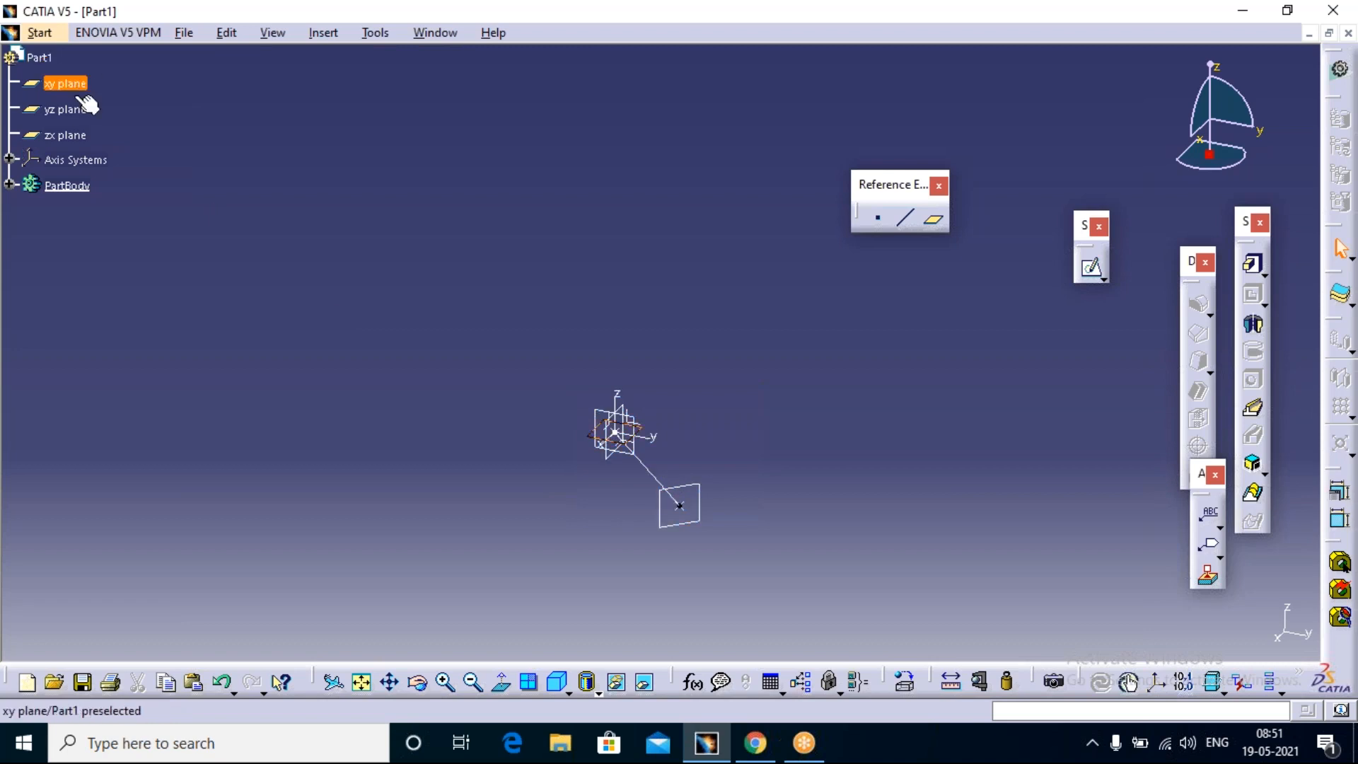
{"action": "left_click", "coordinate": [70, 135], "text": "shift"}
{"action": "right_click", "coordinate": [68, 136]}
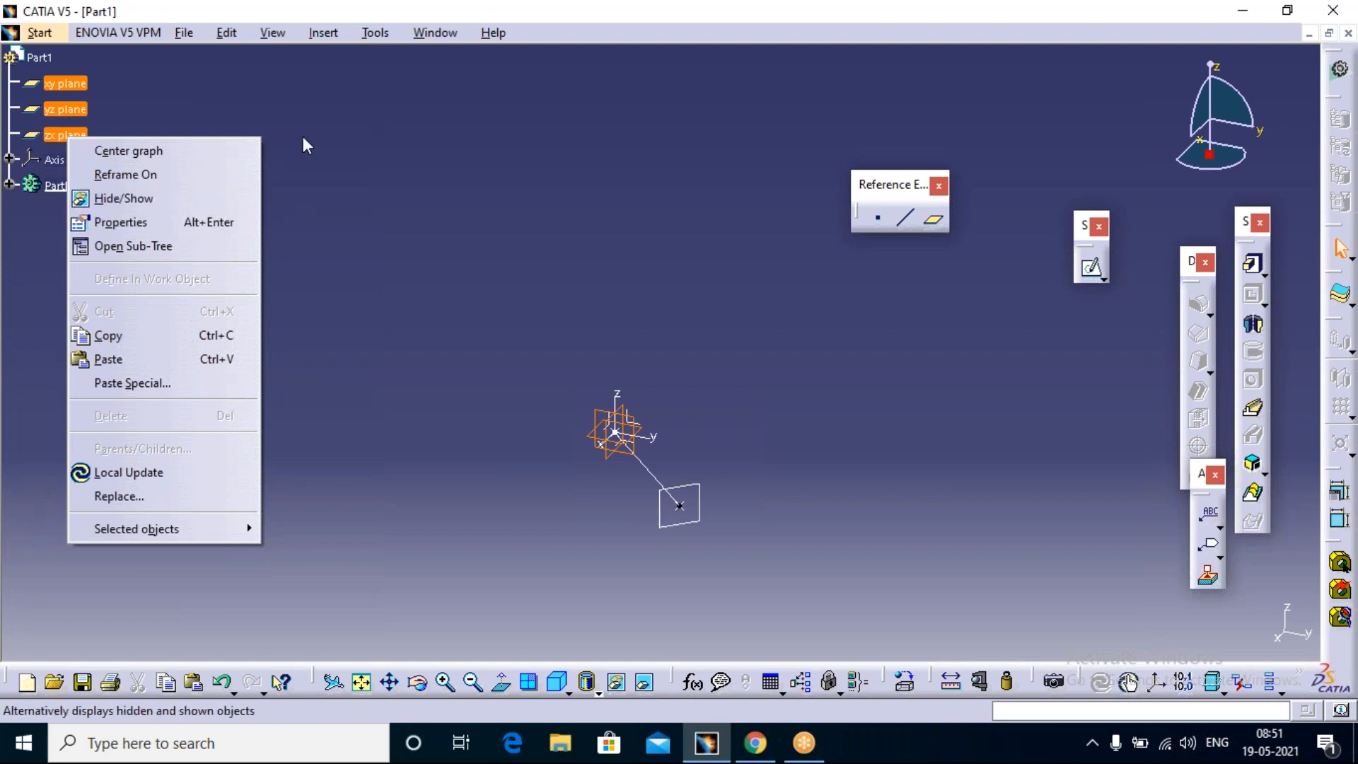
{"action": "left_click", "coordinate": [82, 198]}
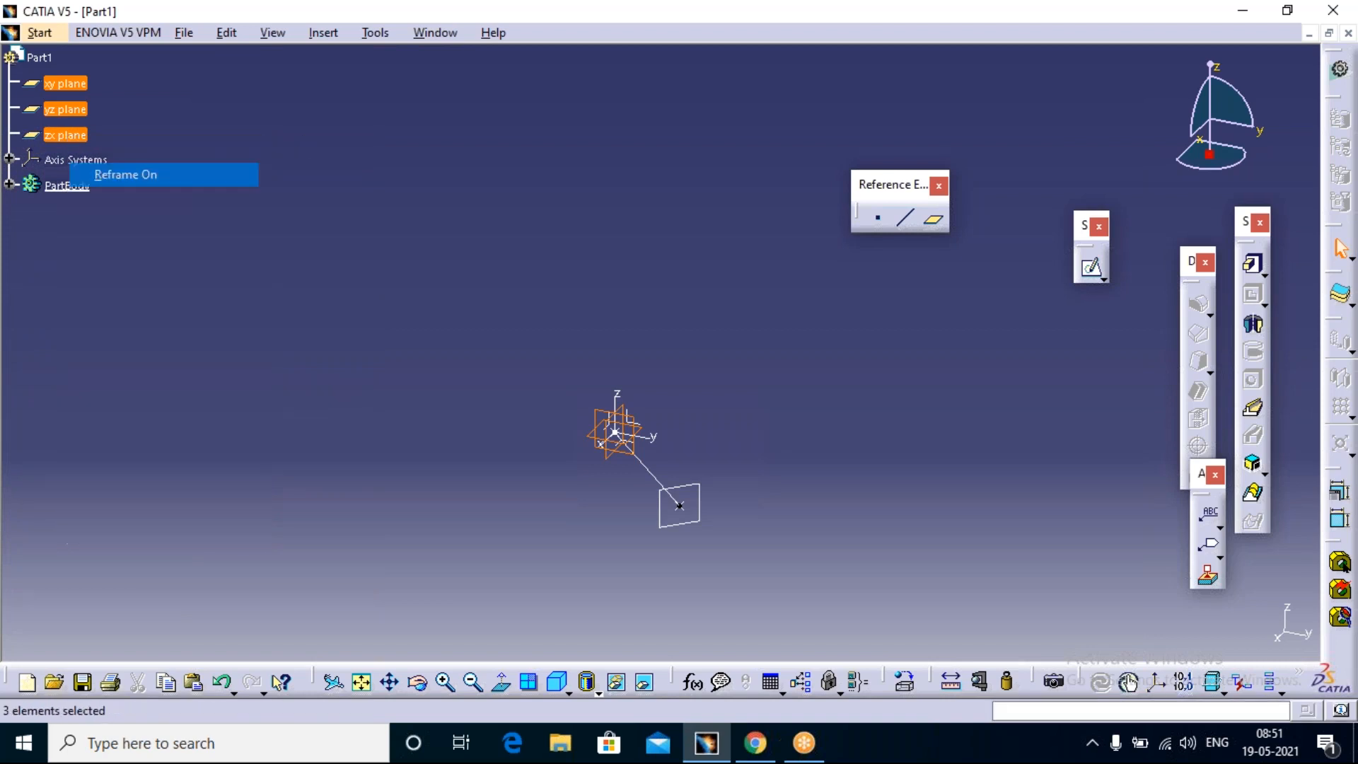
{"action": "right_click", "coordinate": [80, 138]}
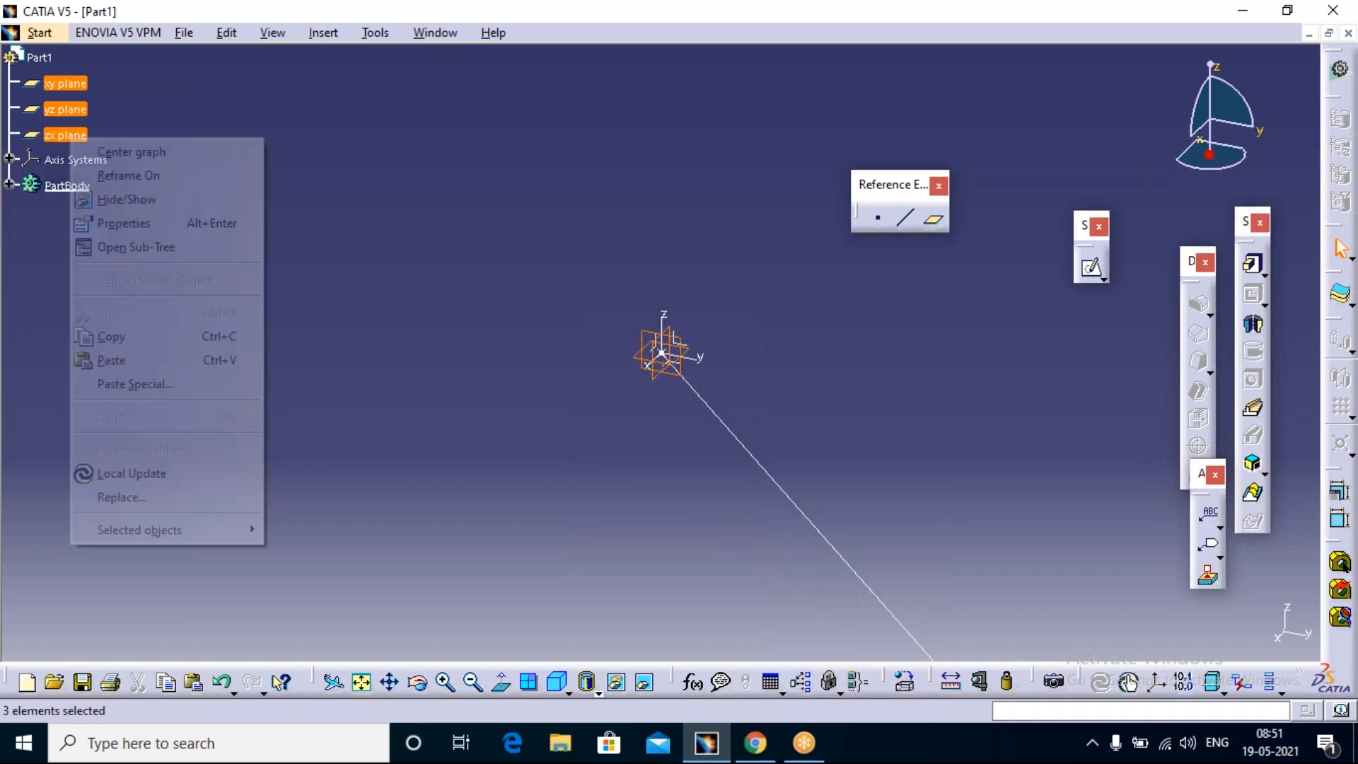
{"action": "left_click", "coordinate": [128, 198]}
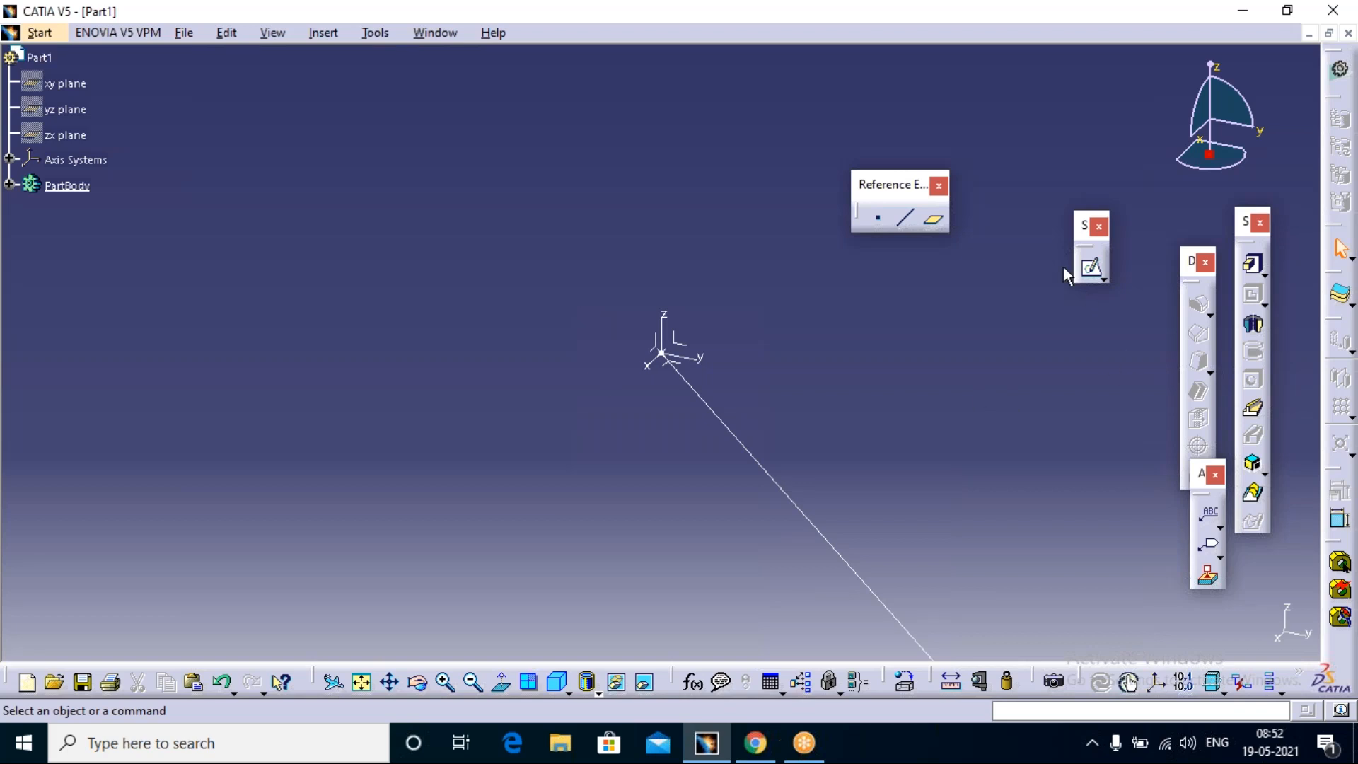
Step: Start a new sketch on the yz plane of the axis system and move the constraint tools clear of the compass
{"action": "left_click", "coordinate": [1092, 267]}
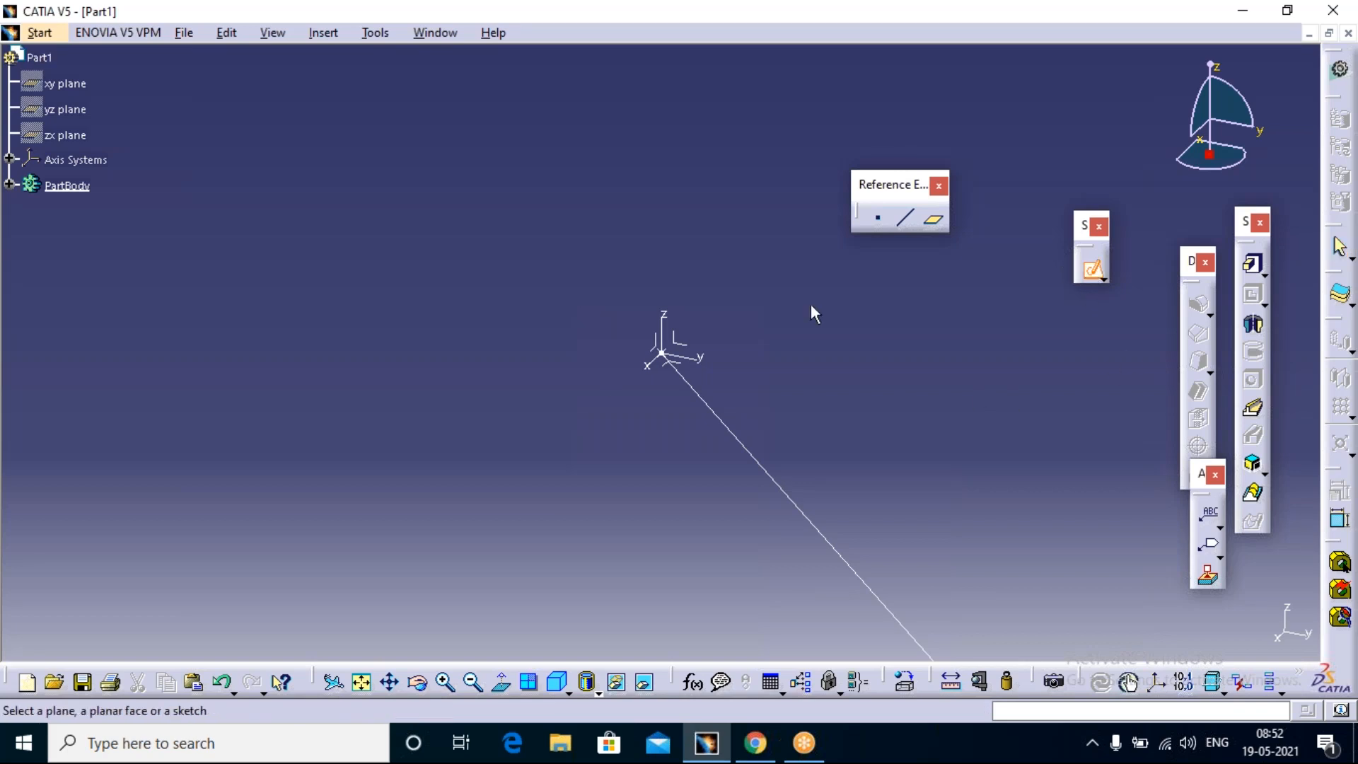
{"action": "left_click", "coordinate": [680, 344]}
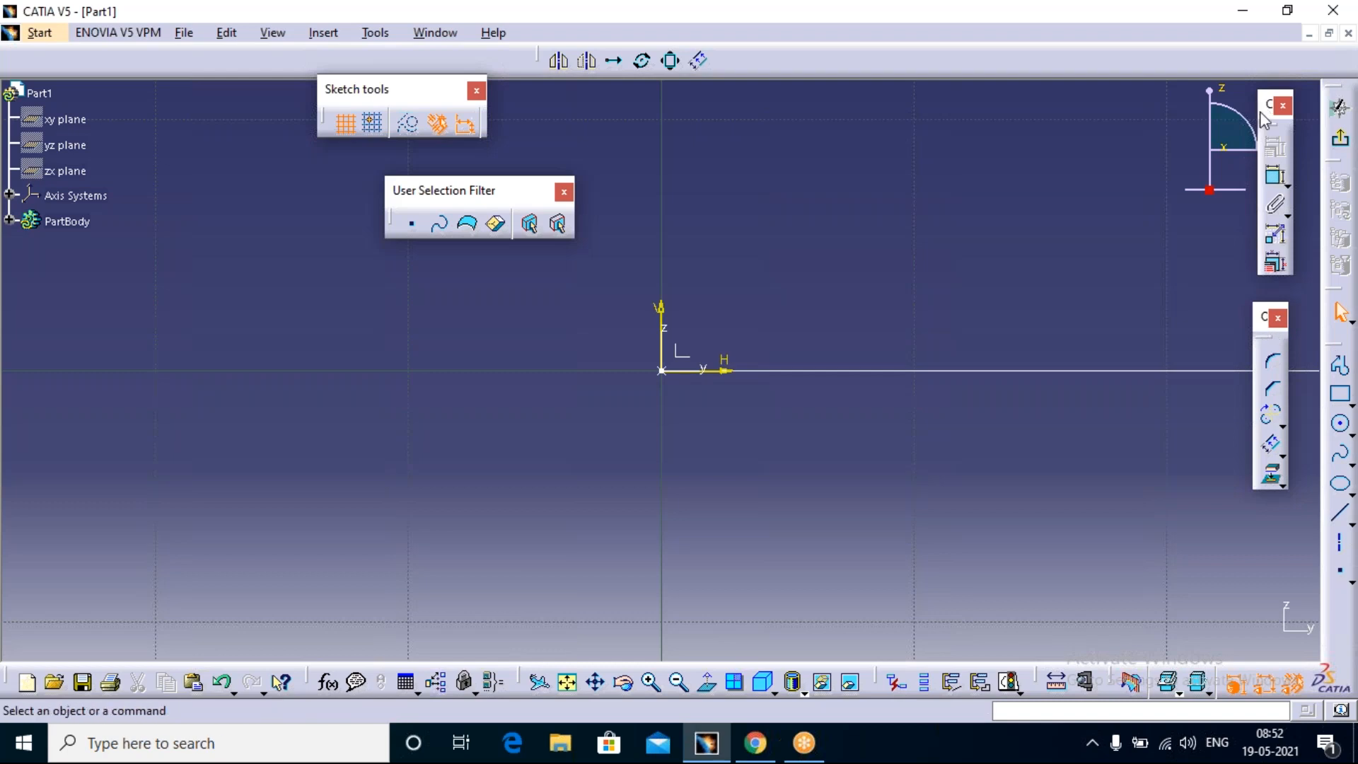
{"action": "left_click_drag", "start_coordinate": [1153, 283], "coordinate": [1154, 303]}
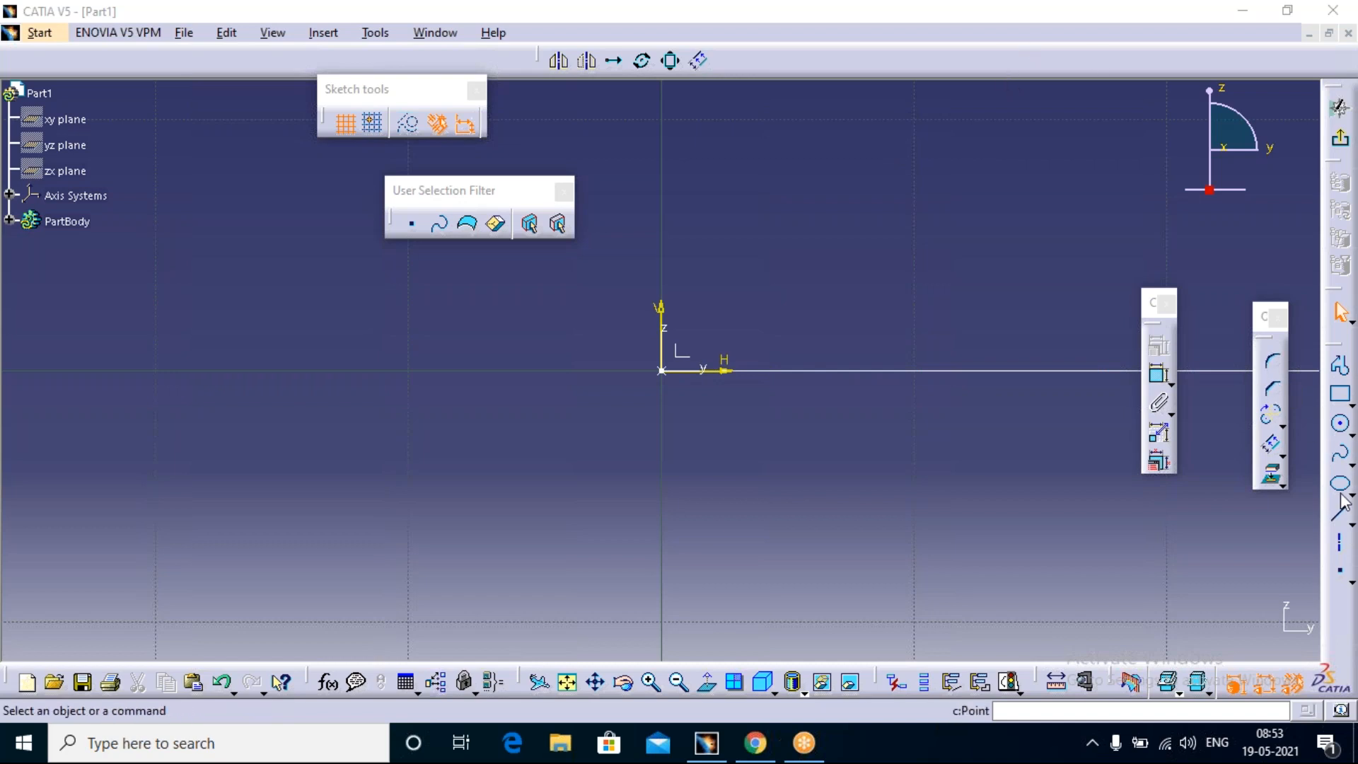
Step: Sketch a short horizontal line on the negative H side of the origin, just above the H axis, and select it
{"action": "left_click", "coordinate": [1341, 518]}
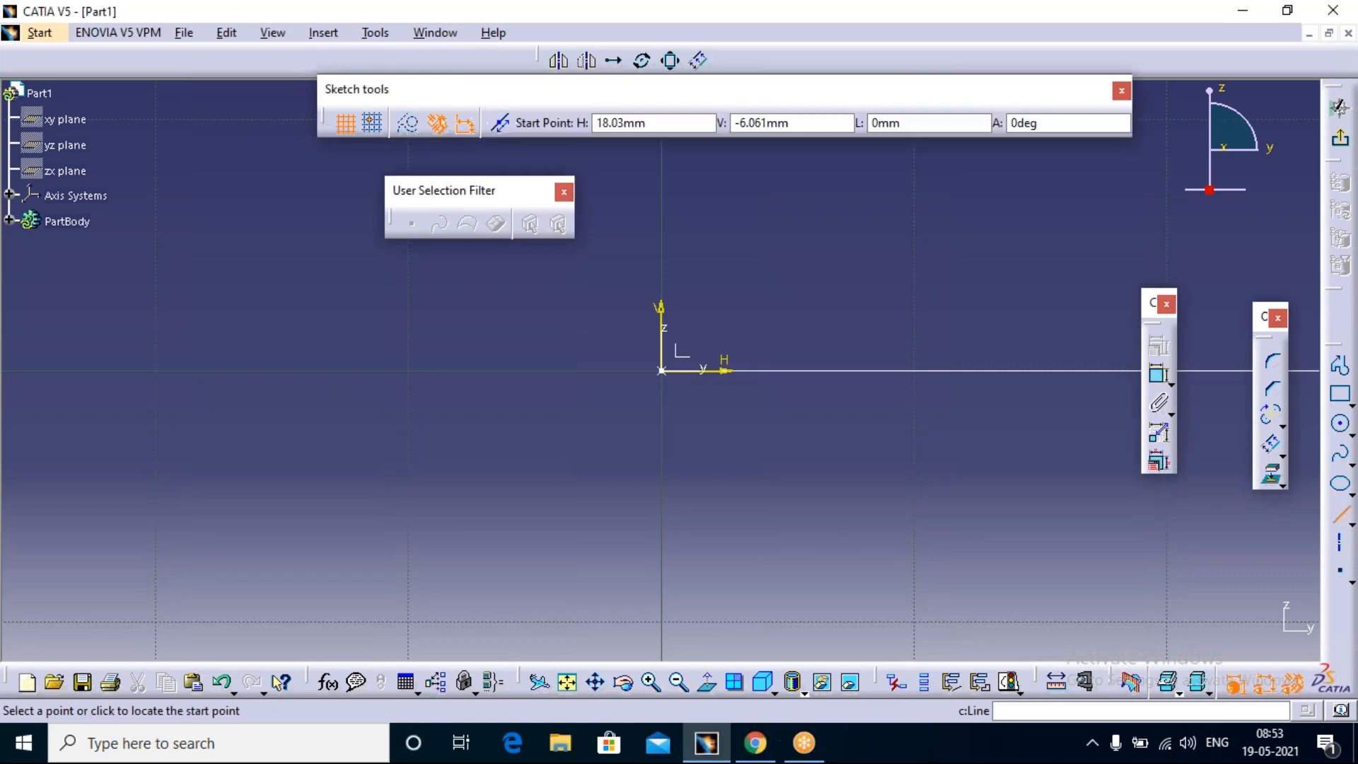
{"action": "left_click", "coordinate": [389, 339]}
{"action": "left_click", "coordinate": [546, 344]}
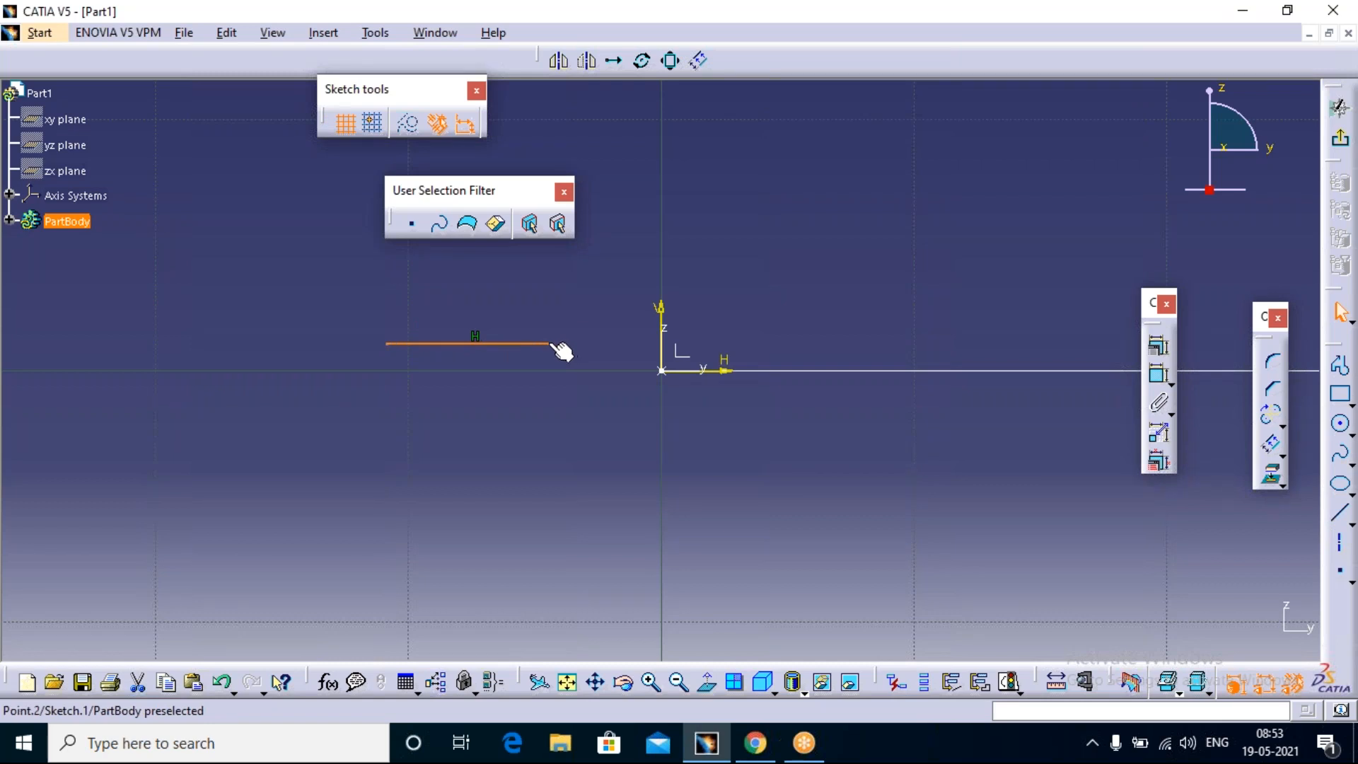
{"action": "left_click", "coordinate": [459, 344]}
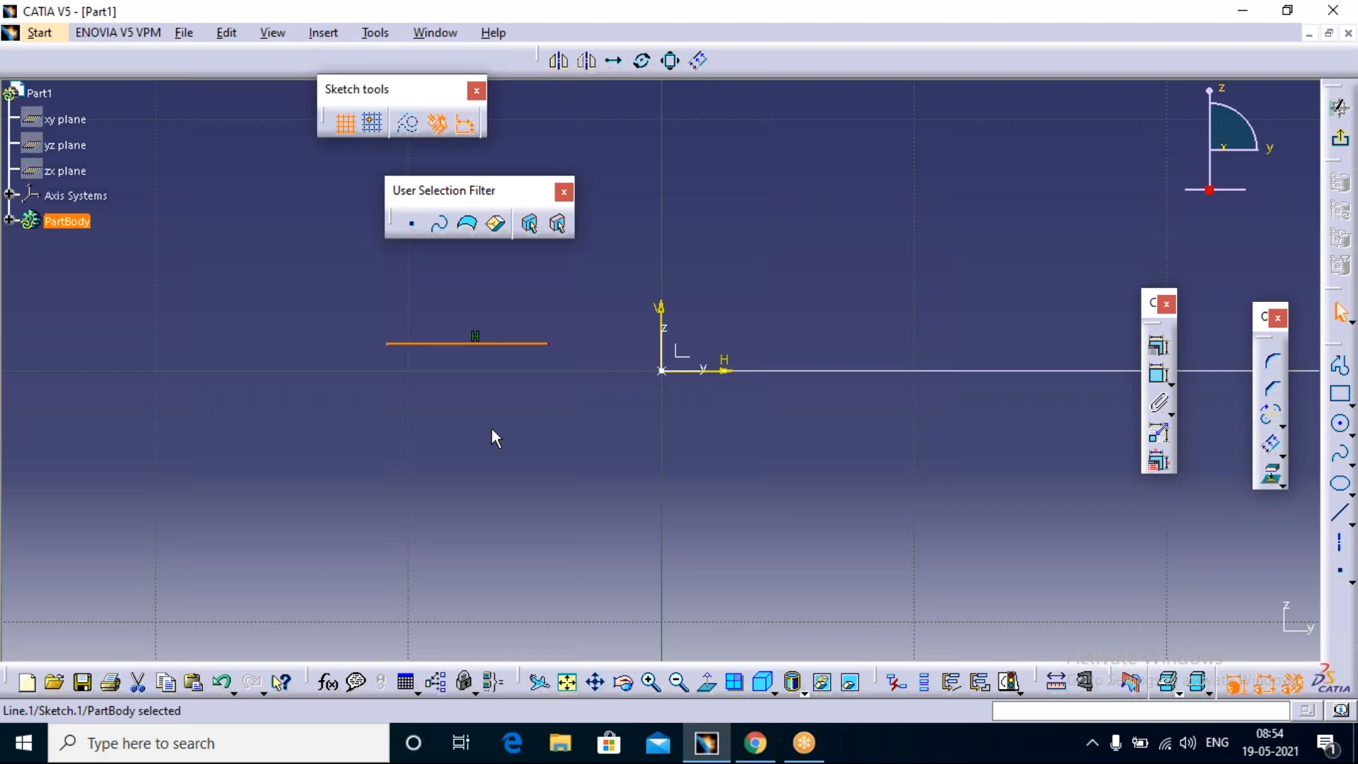
Step: Sketch a slanted line about 10.7 mm long with the Profile tool, crossing the H axis on its positive side
{"action": "mouse_move", "coordinate": [764, 741]}
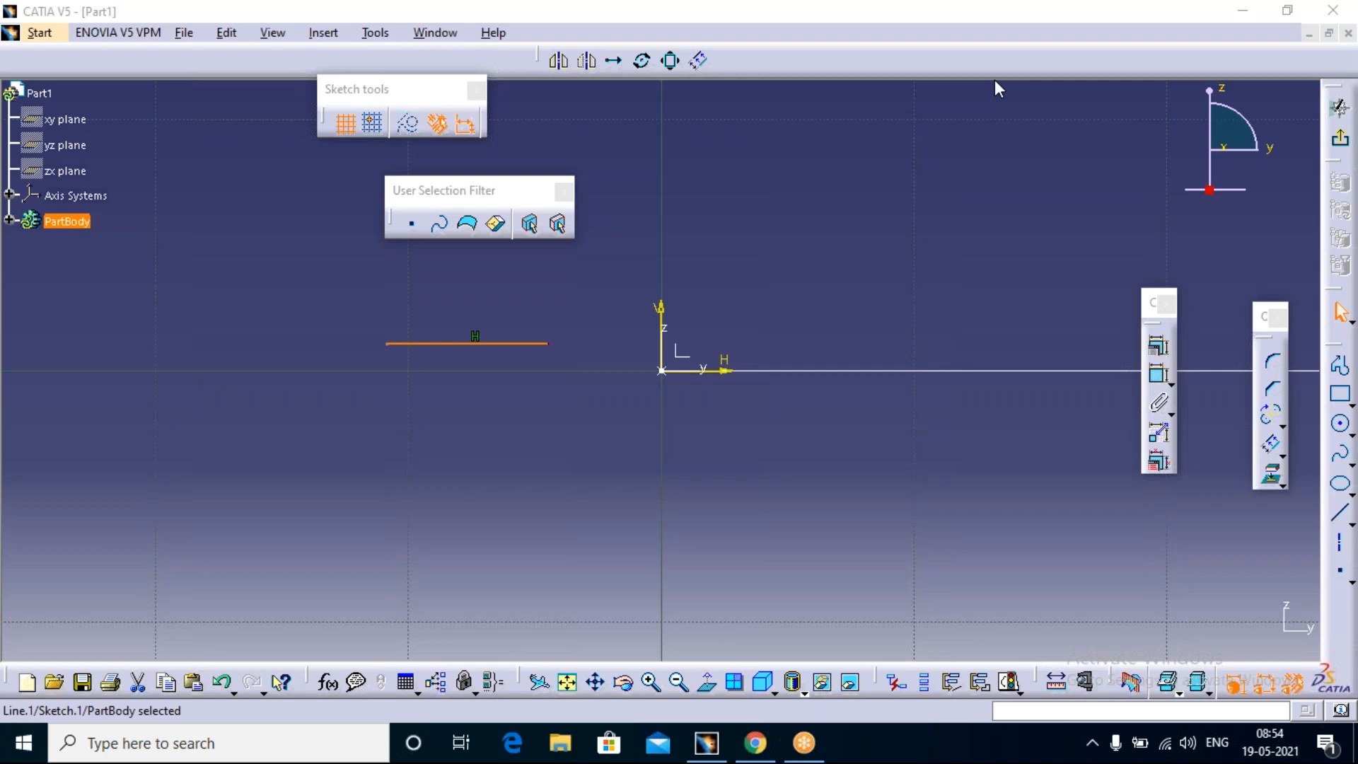
{"action": "left_click", "coordinate": [1338, 365]}
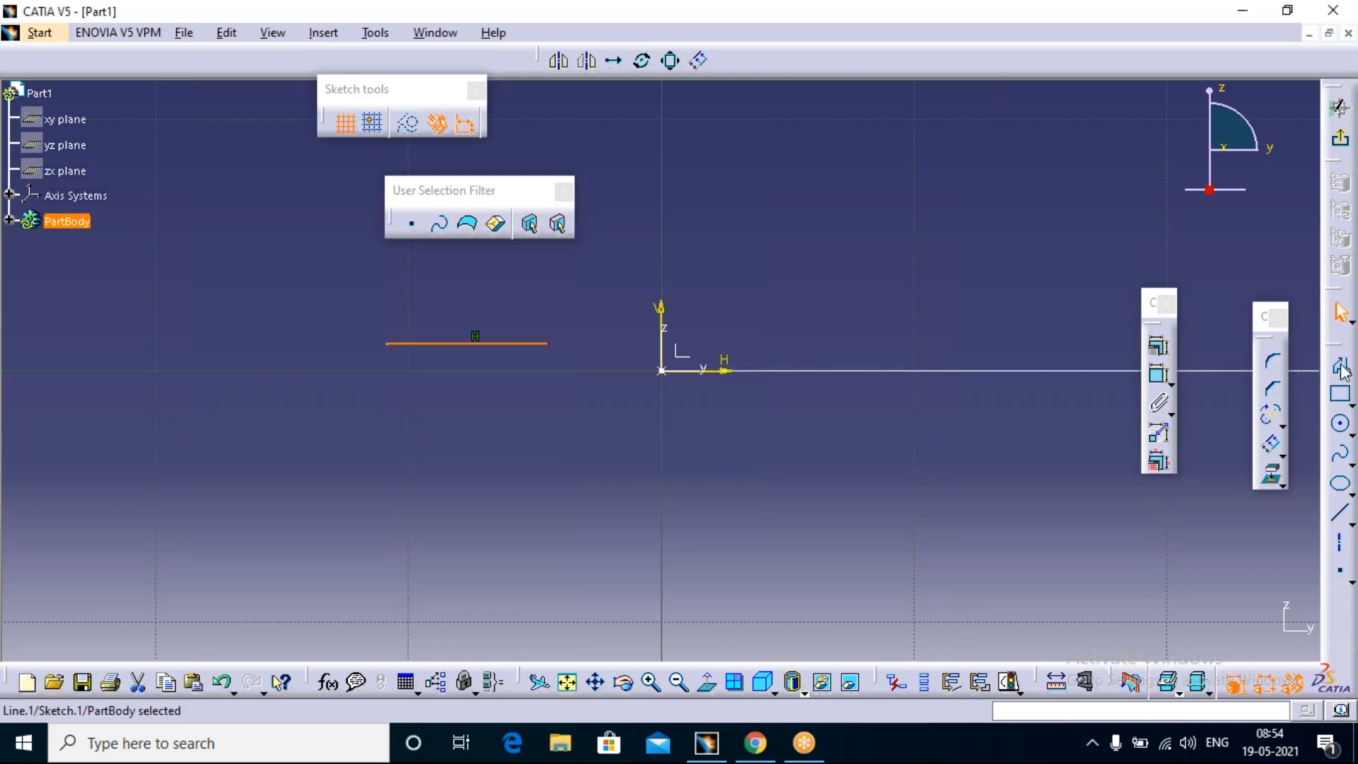
{"action": "left_click", "coordinate": [962, 207]}
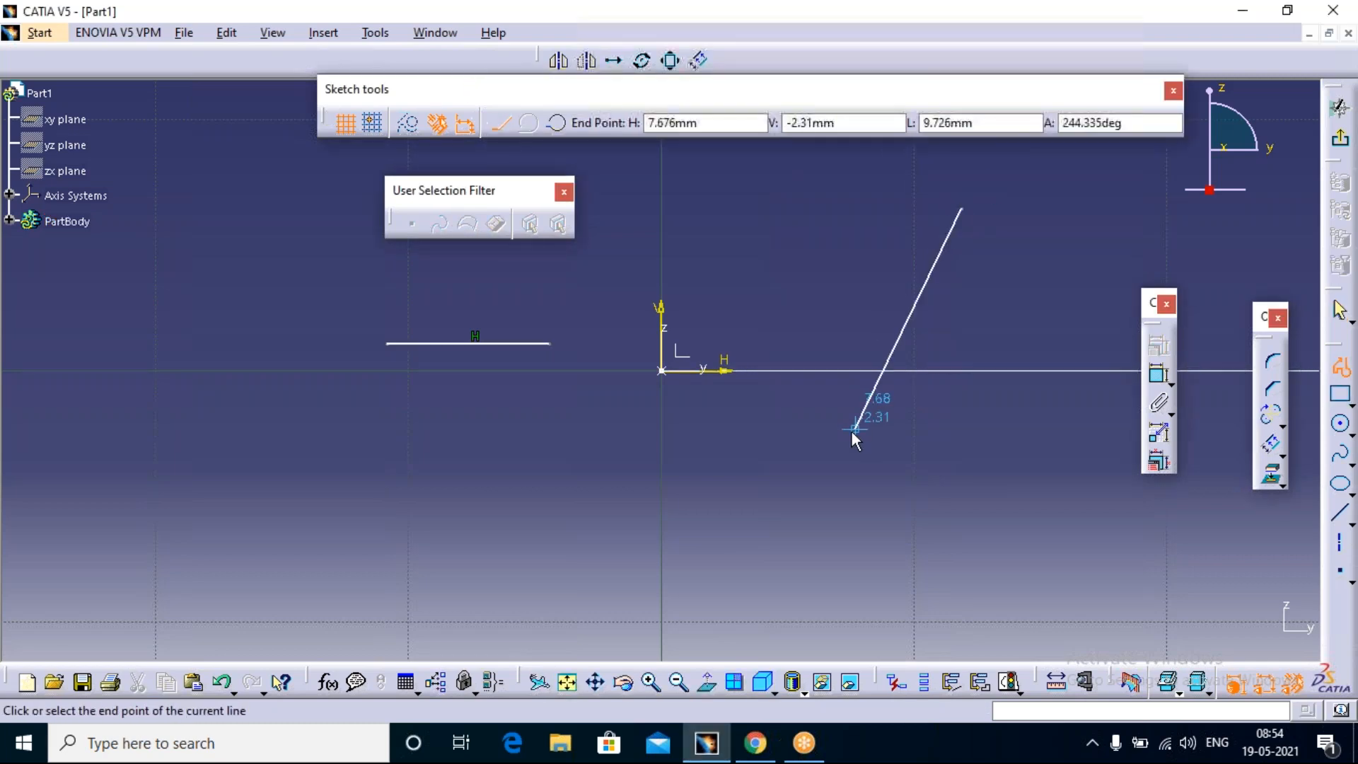
{"action": "left_click", "coordinate": [839, 443]}
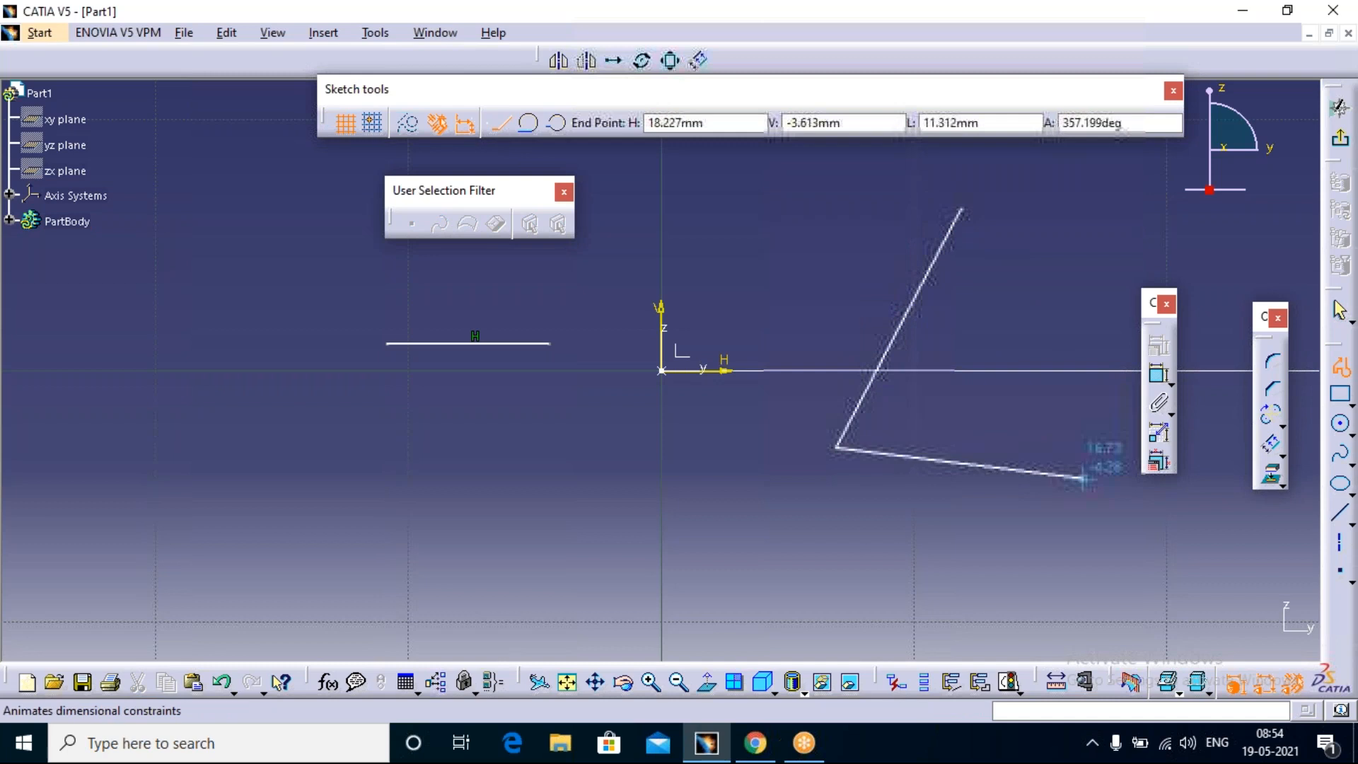
{"action": "key", "text": "Escape"}
{"action": "left_click", "coordinate": [996, 519]}
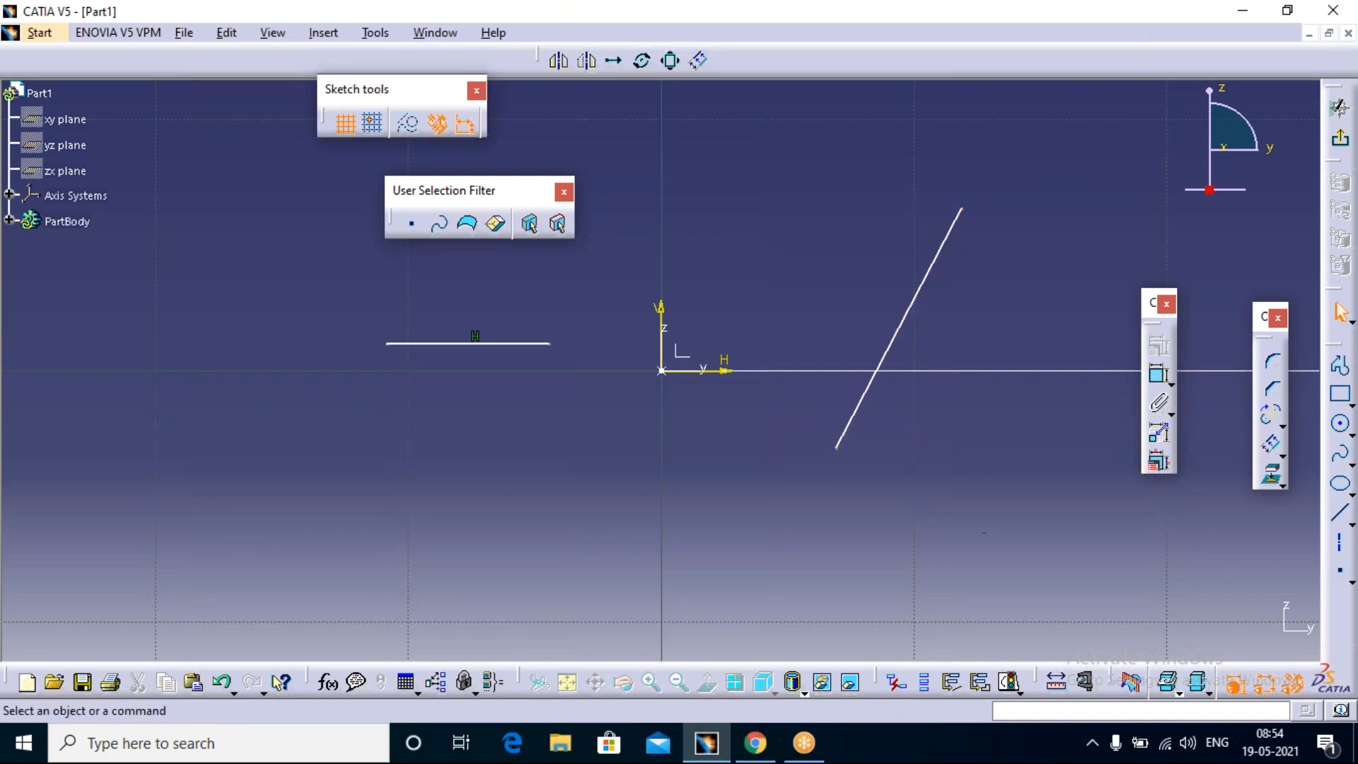
Step: Dimension the slanted line, trying the horizontal measure direction before placing the constraint with the vertical measure direction
{"action": "left_click", "coordinate": [1158, 374]}
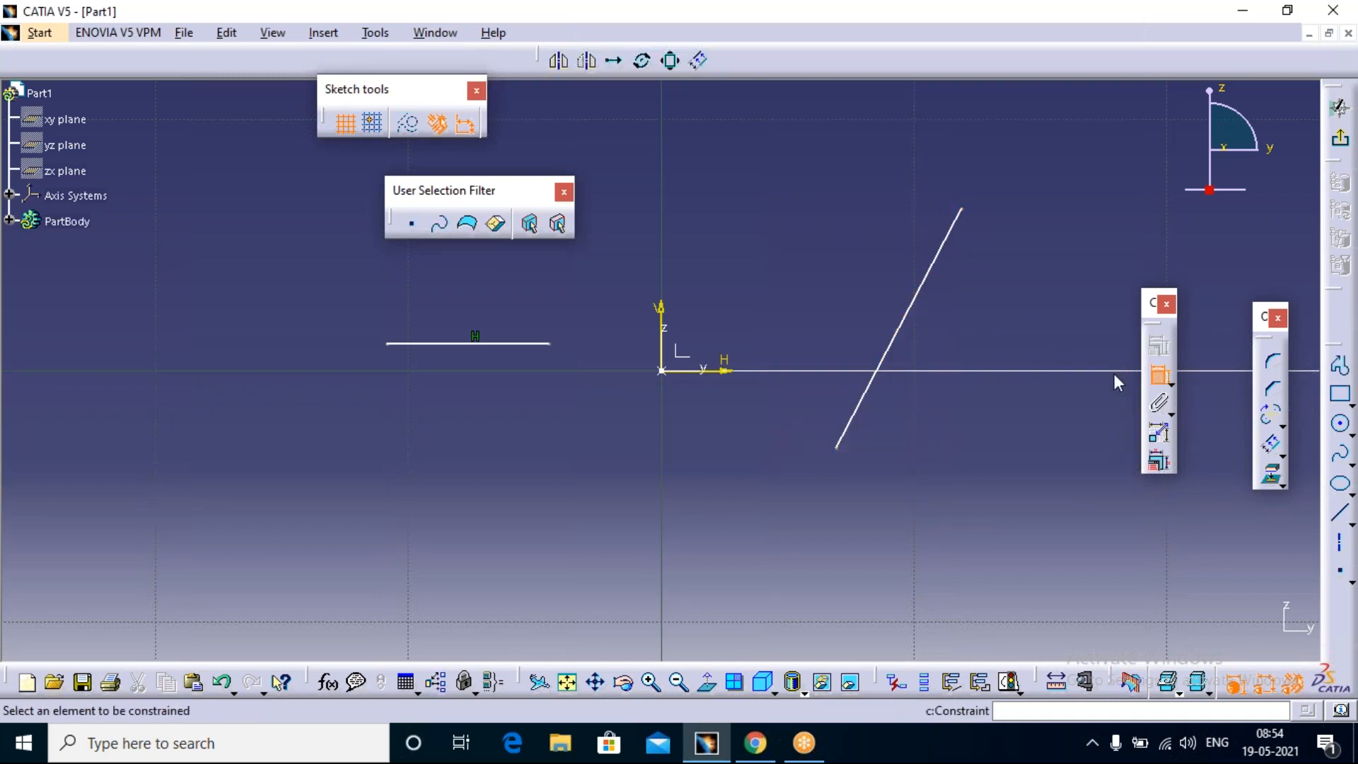
{"action": "left_click", "coordinate": [923, 304]}
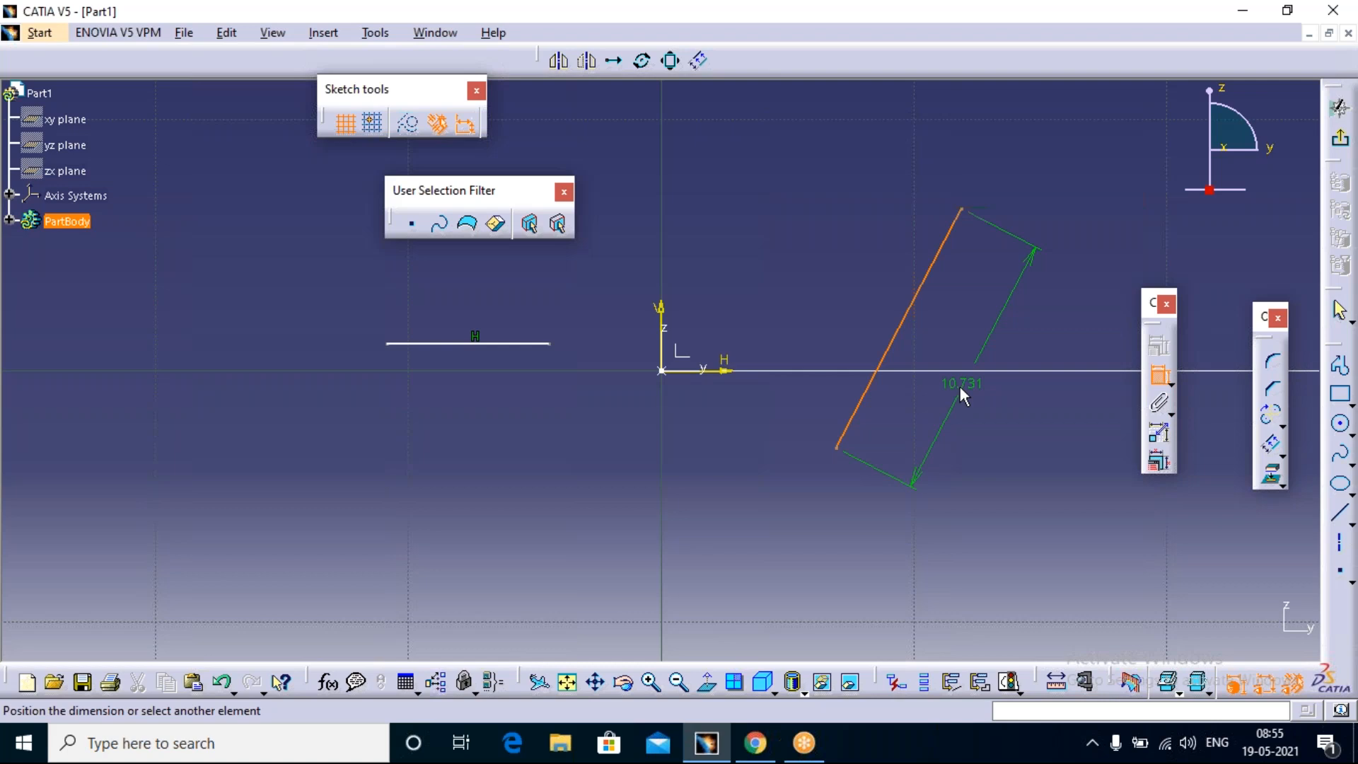
{"action": "right_click", "coordinate": [961, 386]}
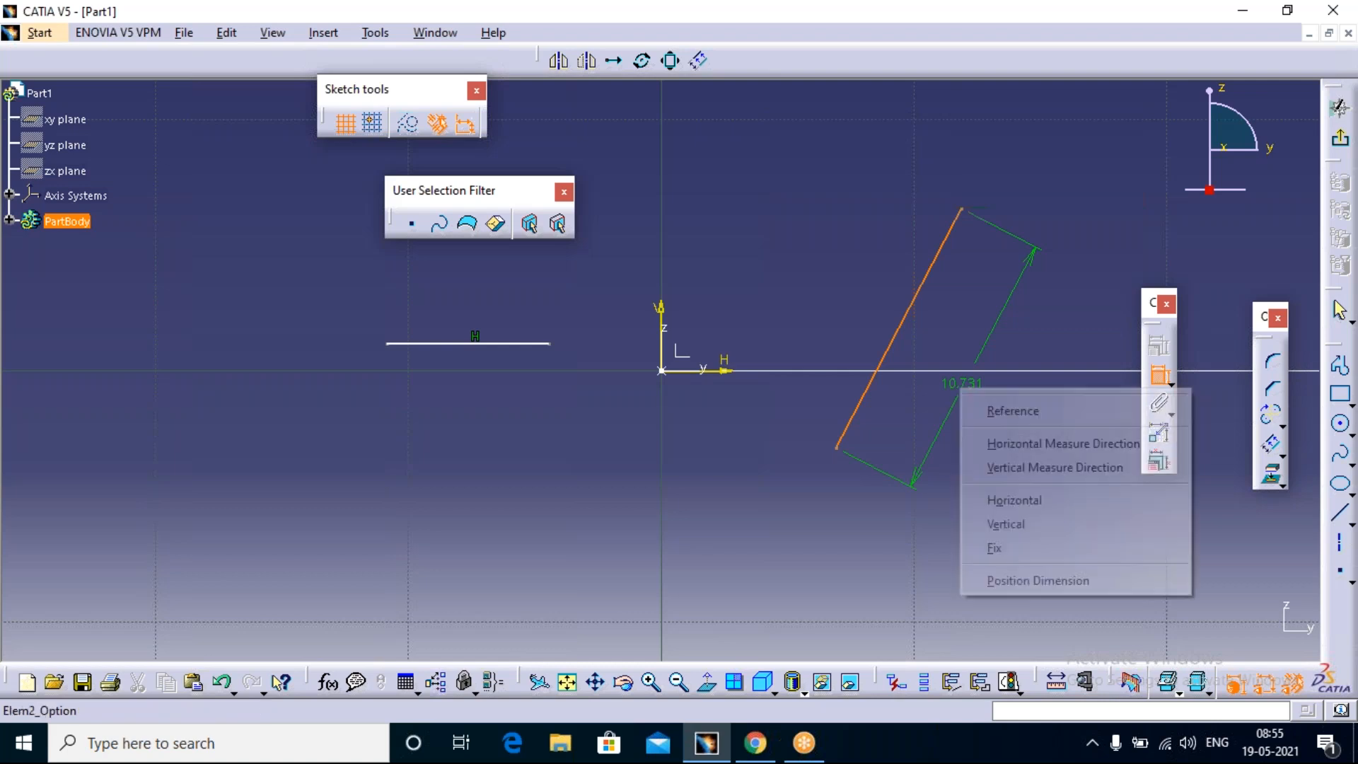
{"action": "left_click", "coordinate": [1021, 444]}
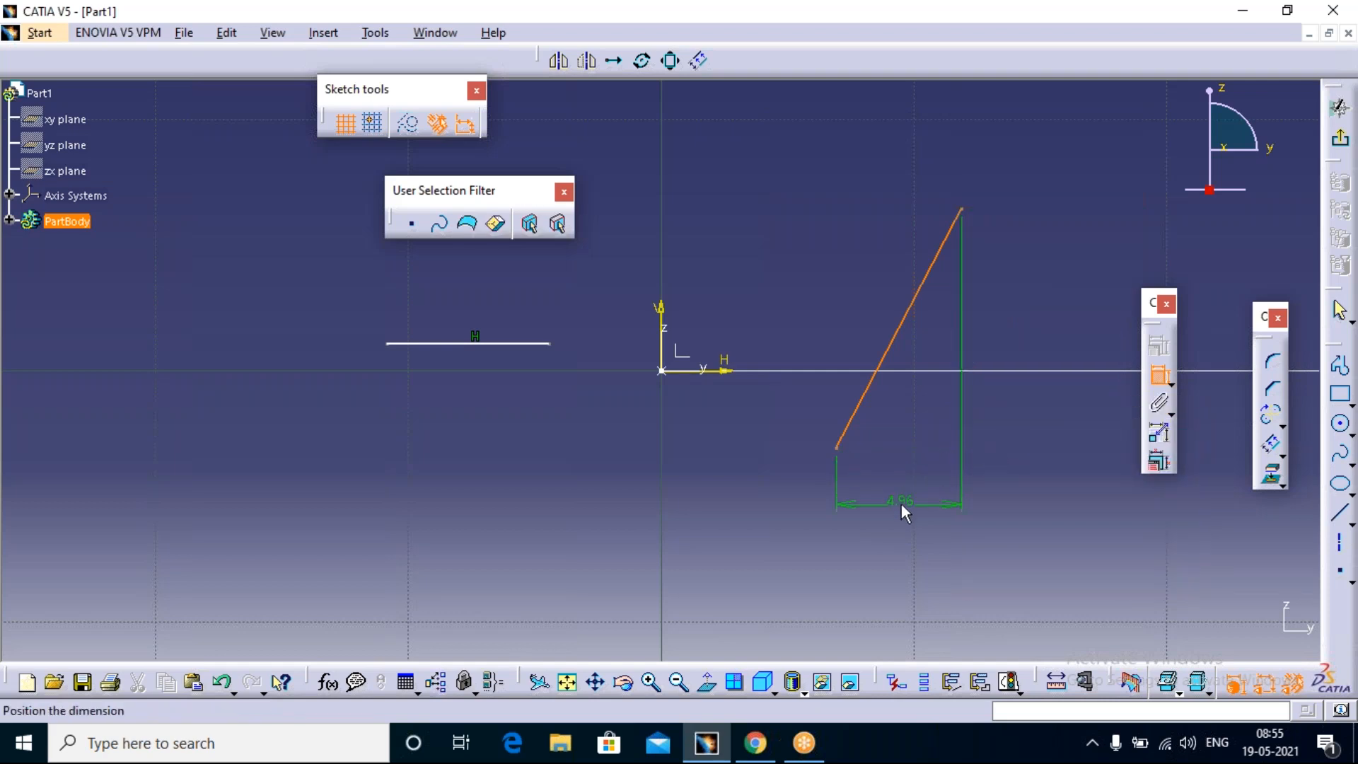
{"action": "right_click", "coordinate": [901, 503]}
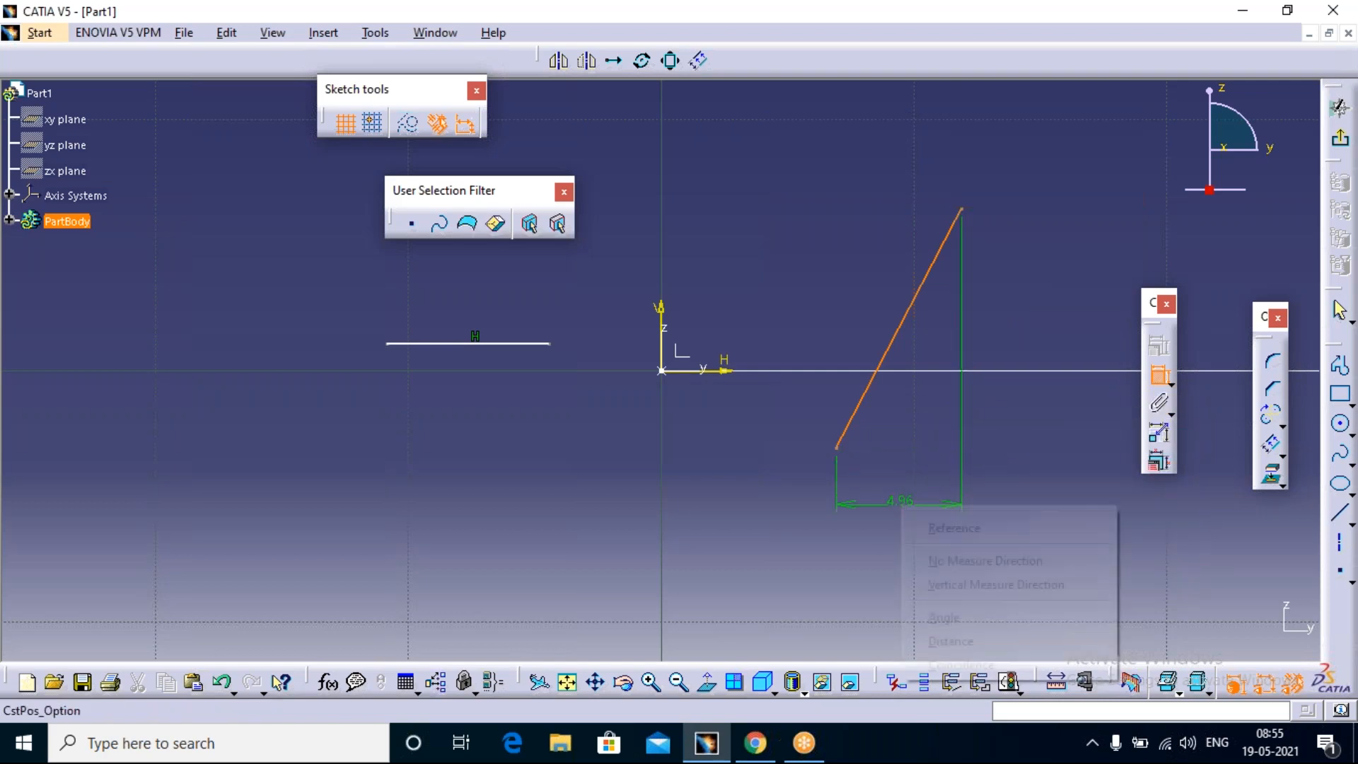
{"action": "left_click", "coordinate": [968, 587]}
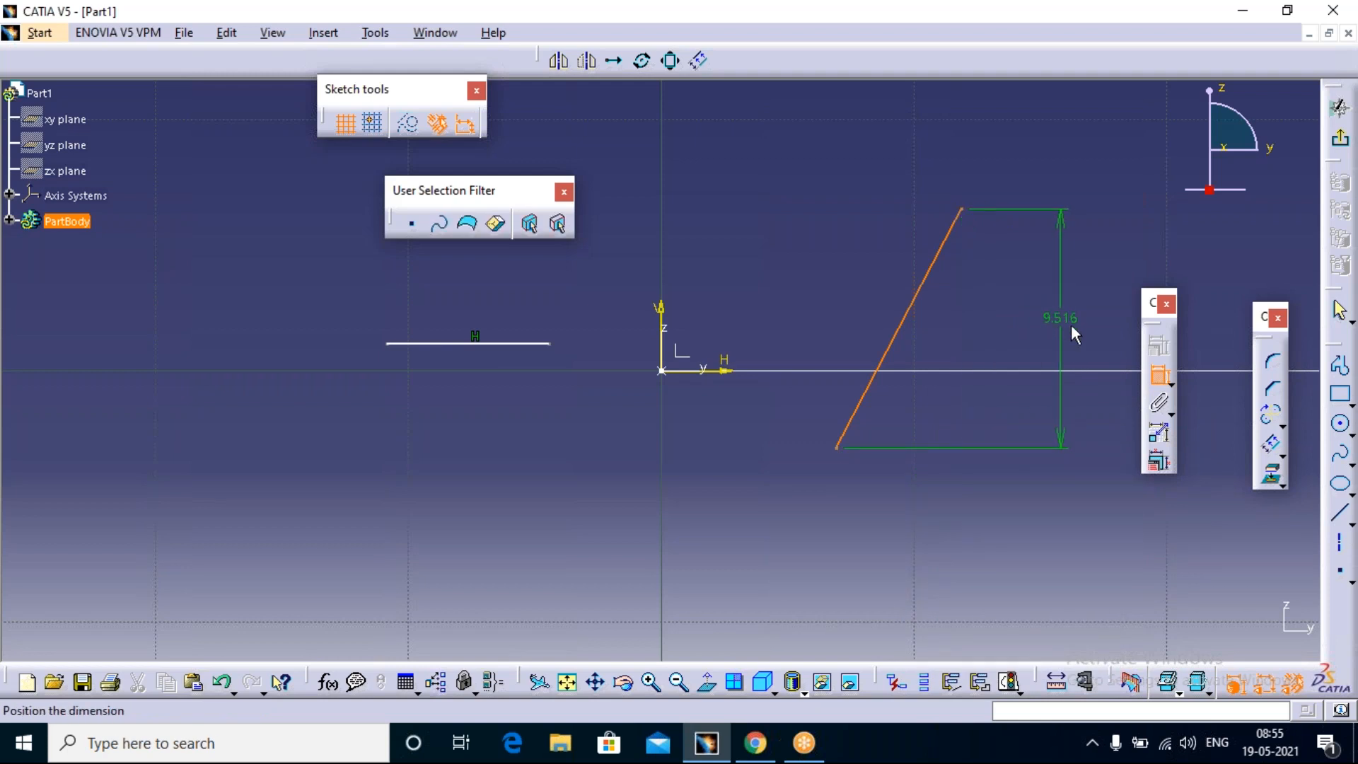
{"action": "left_click", "coordinate": [1041, 320]}
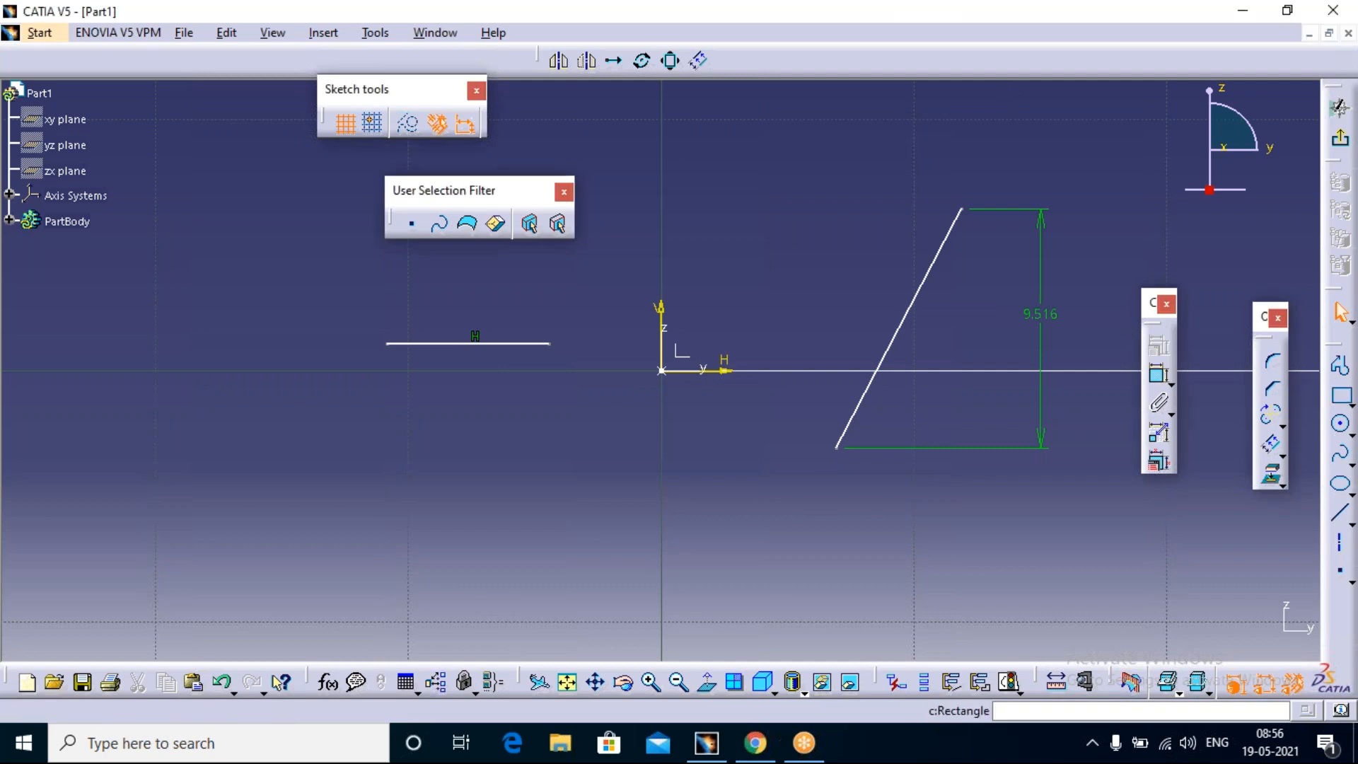
Step: Sketch a rectangle below the horizontal line, on the negative H side of the origin
{"action": "left_click", "coordinate": [1341, 394]}
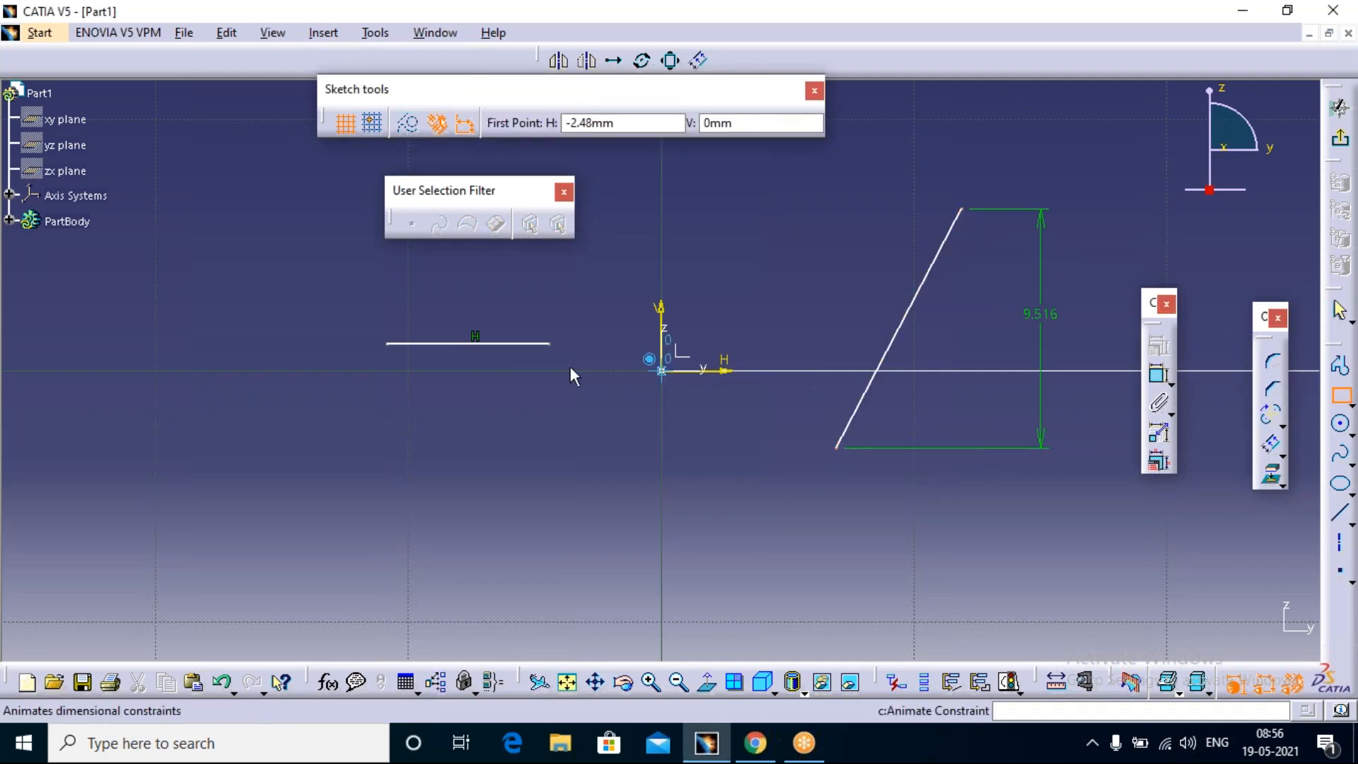
{"action": "left_click", "coordinate": [261, 410]}
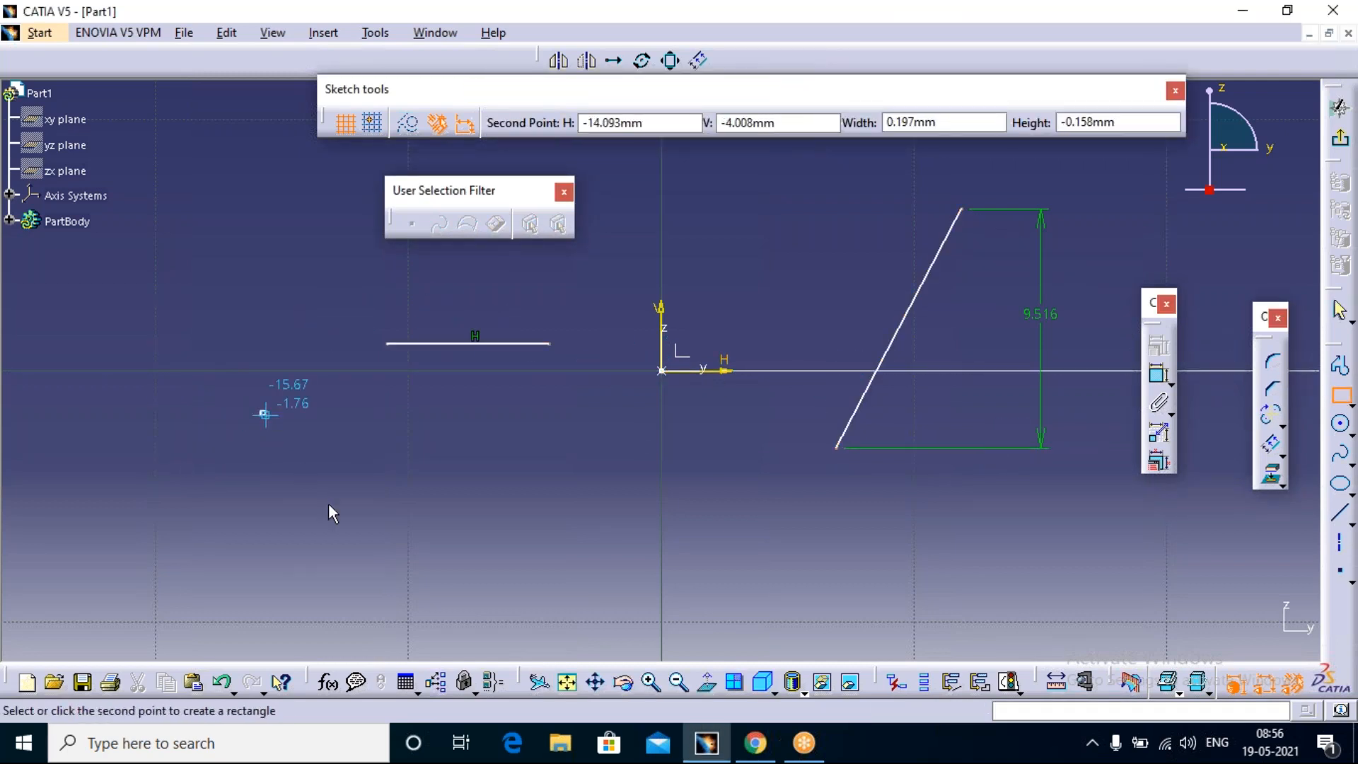
{"action": "left_click", "coordinate": [474, 535]}
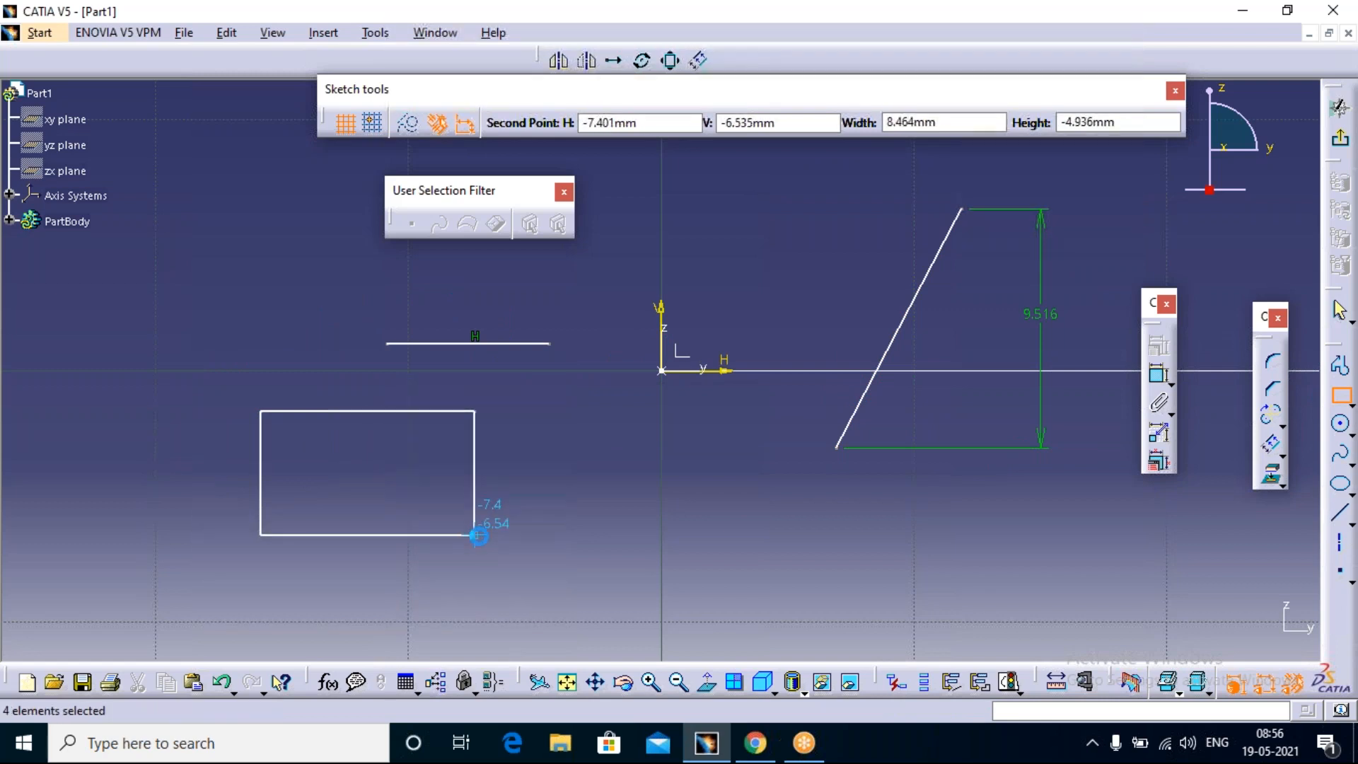
Step: Chamfer the rectangle's upper corner nearest the origin at 45°, about 2 mm long
{"action": "left_click", "coordinate": [1275, 391]}
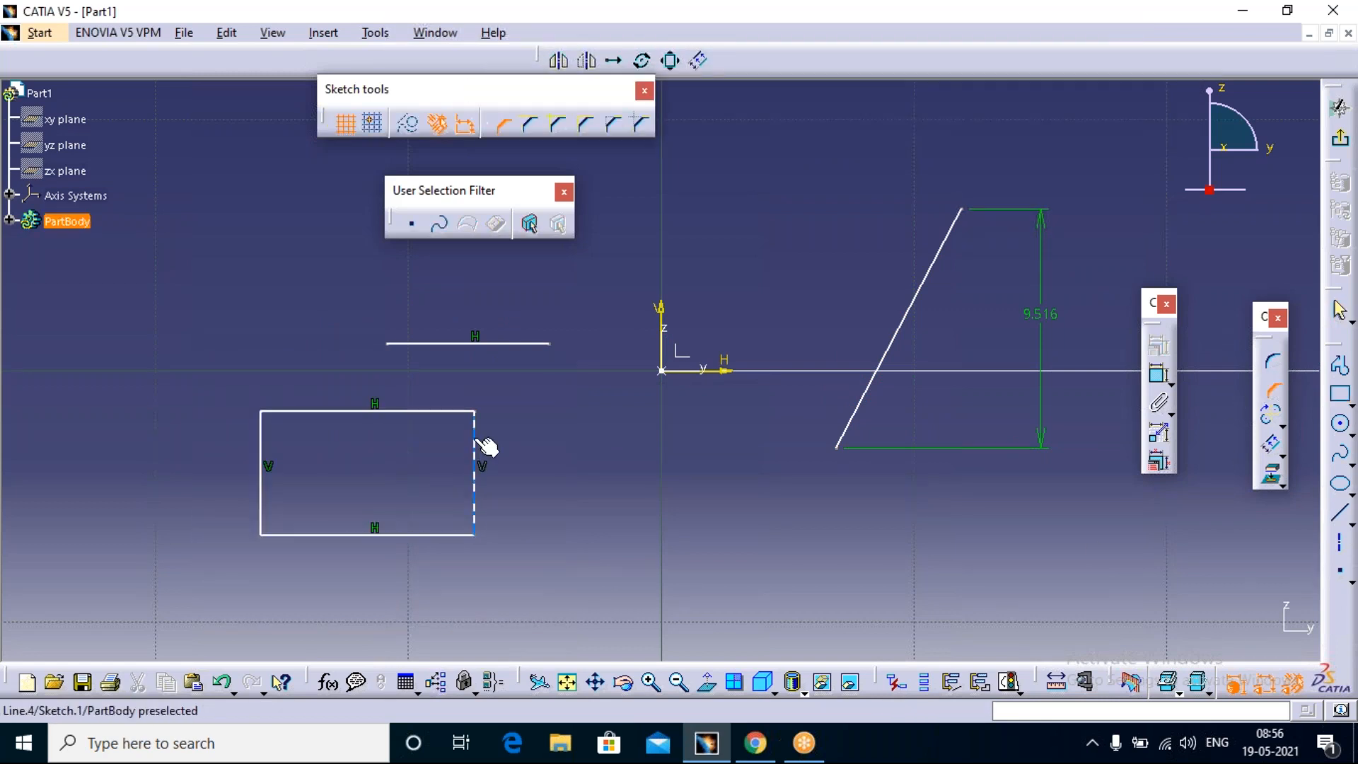
{"action": "left_click", "coordinate": [478, 447]}
{"action": "left_click", "coordinate": [456, 412]}
{"action": "left_click", "coordinate": [461, 423]}
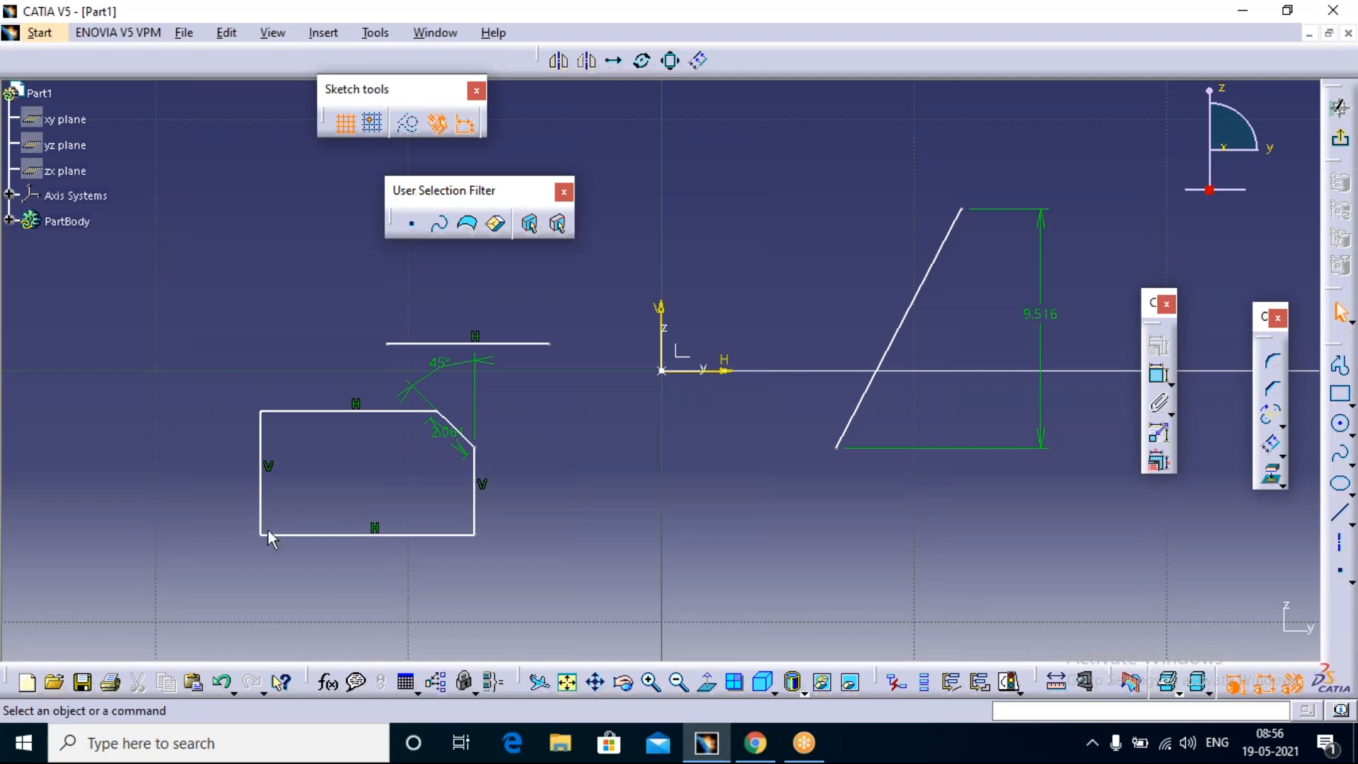
Step: Delete the chamfer line and extend the adjacent vertical side up to the level of the rectangle's top edge with Trim
{"action": "left_click", "coordinate": [469, 445]}
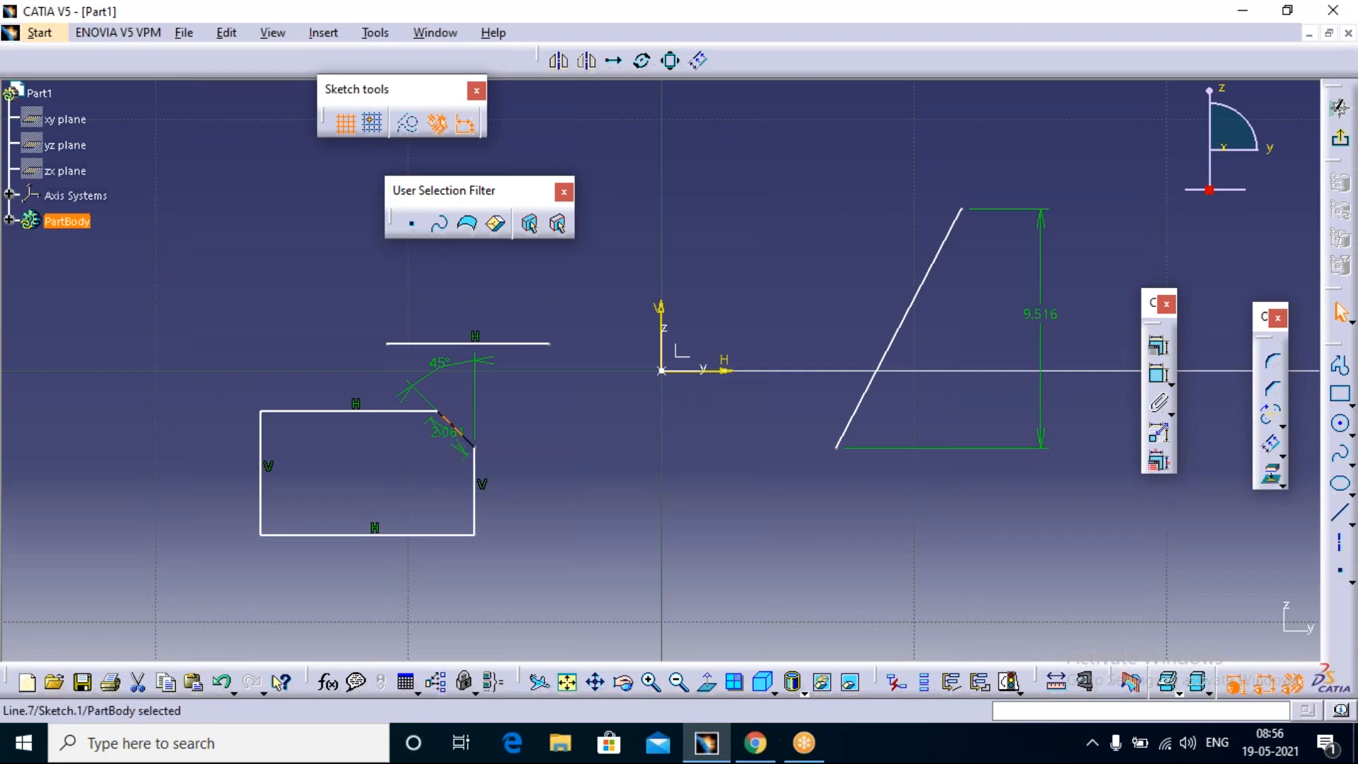
{"action": "key", "text": "Delete"}
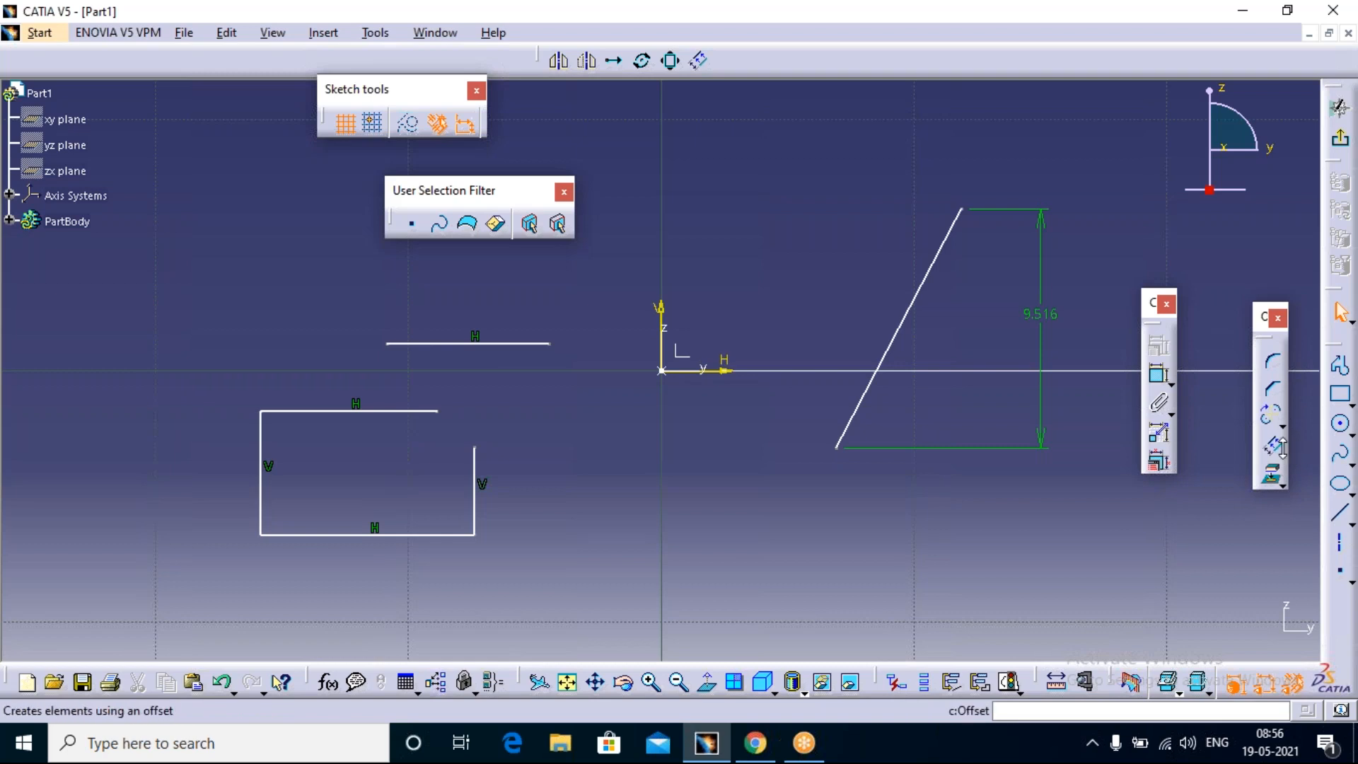
{"action": "left_click", "coordinate": [1281, 425]}
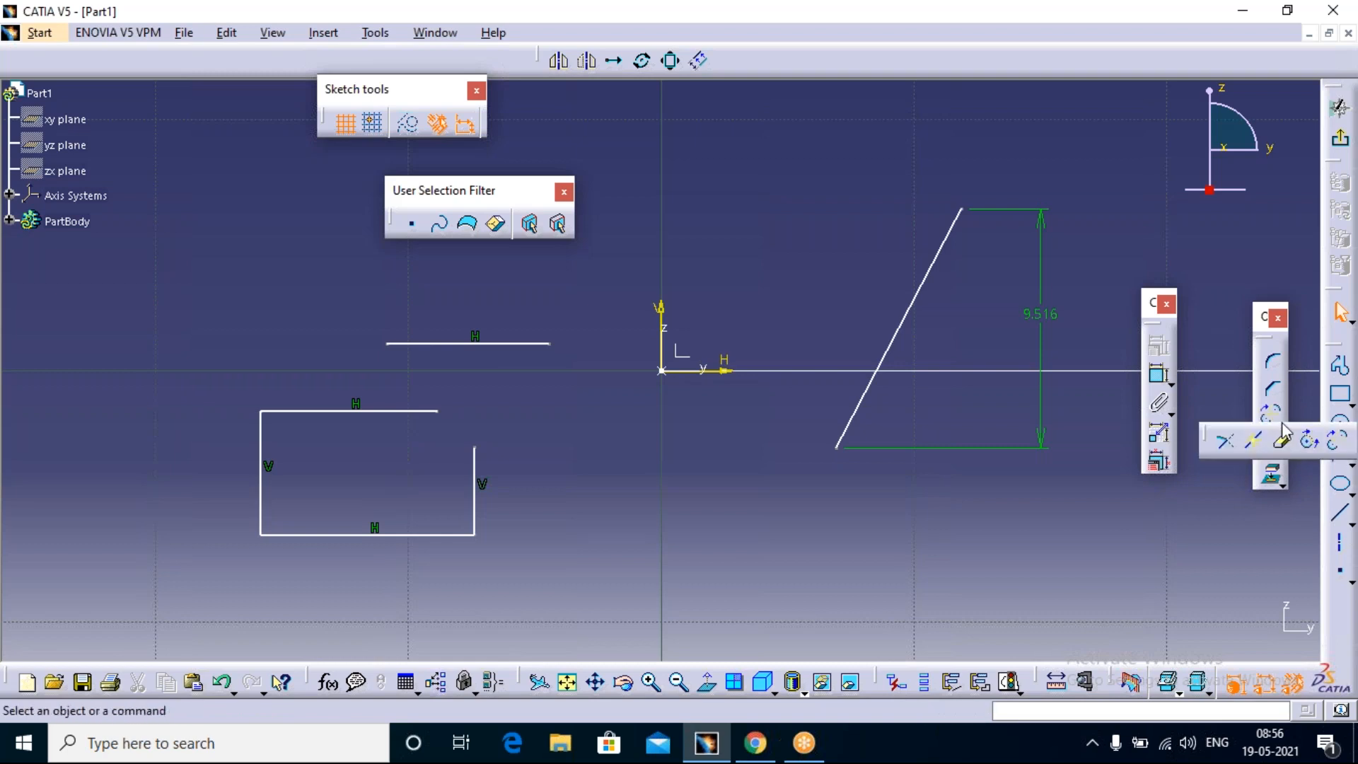
{"action": "left_click", "coordinate": [1224, 444]}
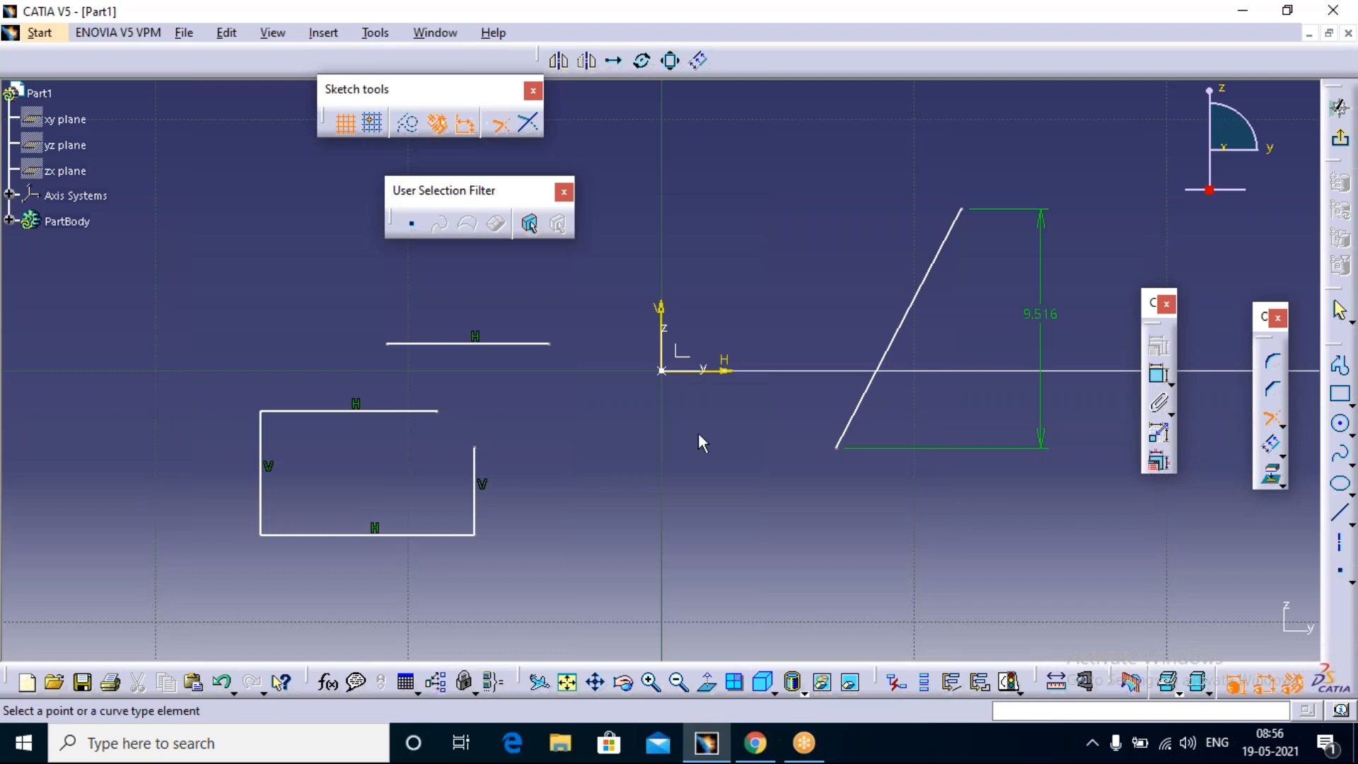
{"action": "left_click", "coordinate": [474, 467]}
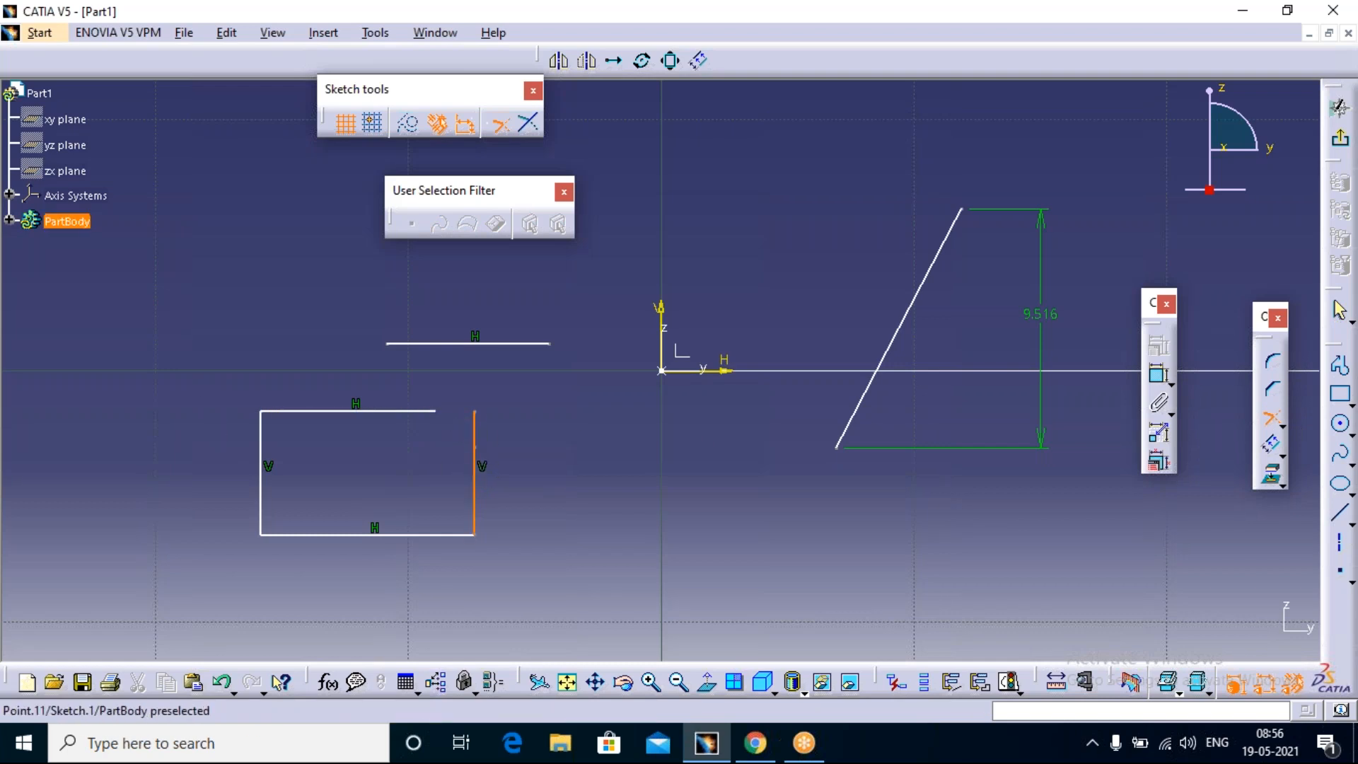
{"action": "left_click", "coordinate": [474, 411]}
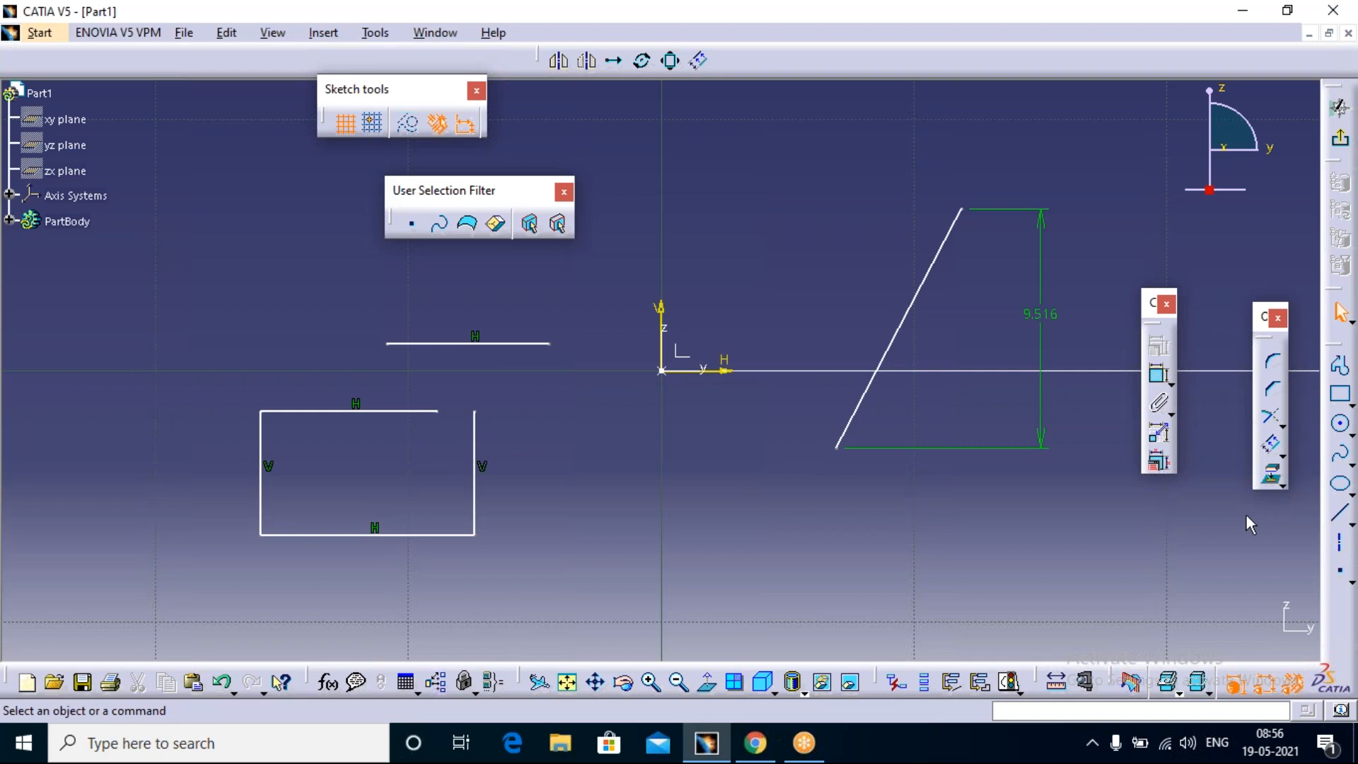
Step: Trim the rectangle's top edge to the extended vertical side so that the open corner is closed
{"action": "left_click", "coordinate": [1271, 418]}
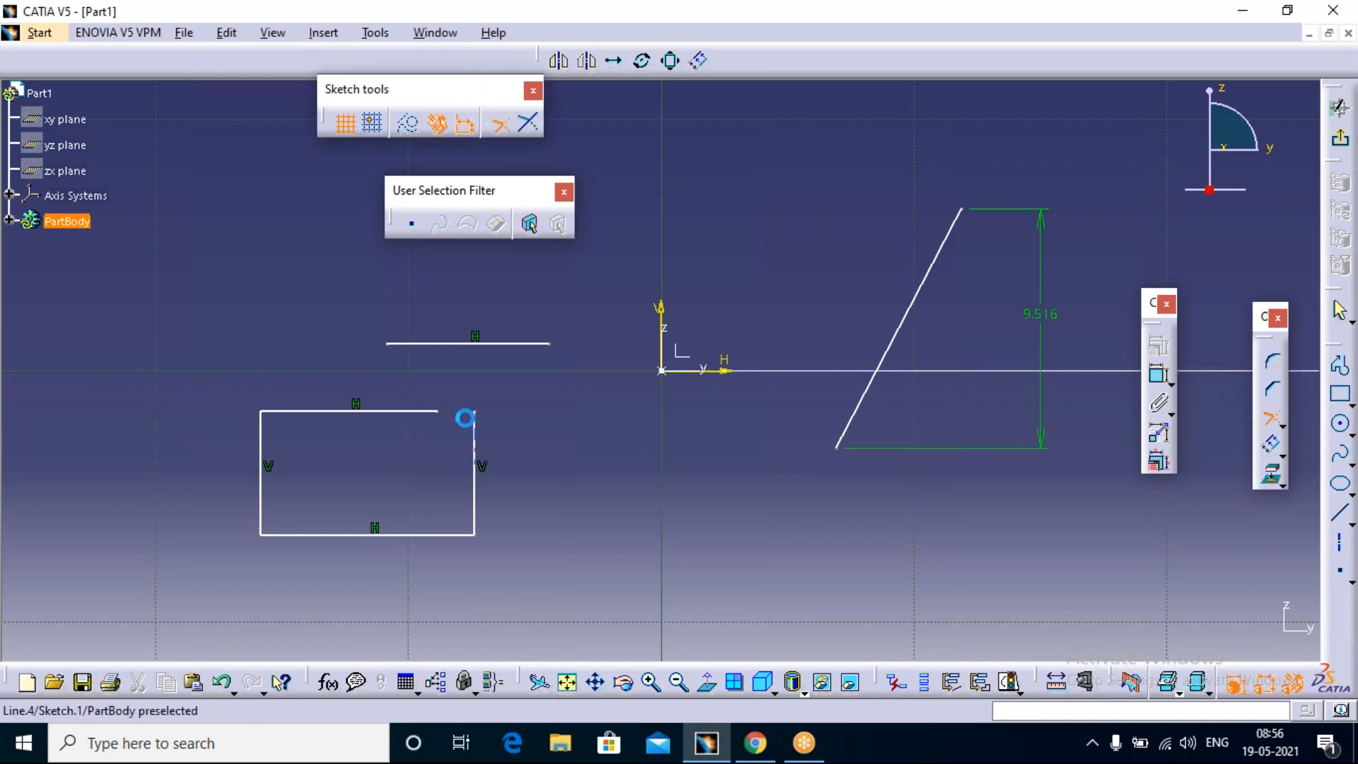
{"action": "left_click", "coordinate": [433, 410]}
{"action": "left_click", "coordinate": [474, 413]}
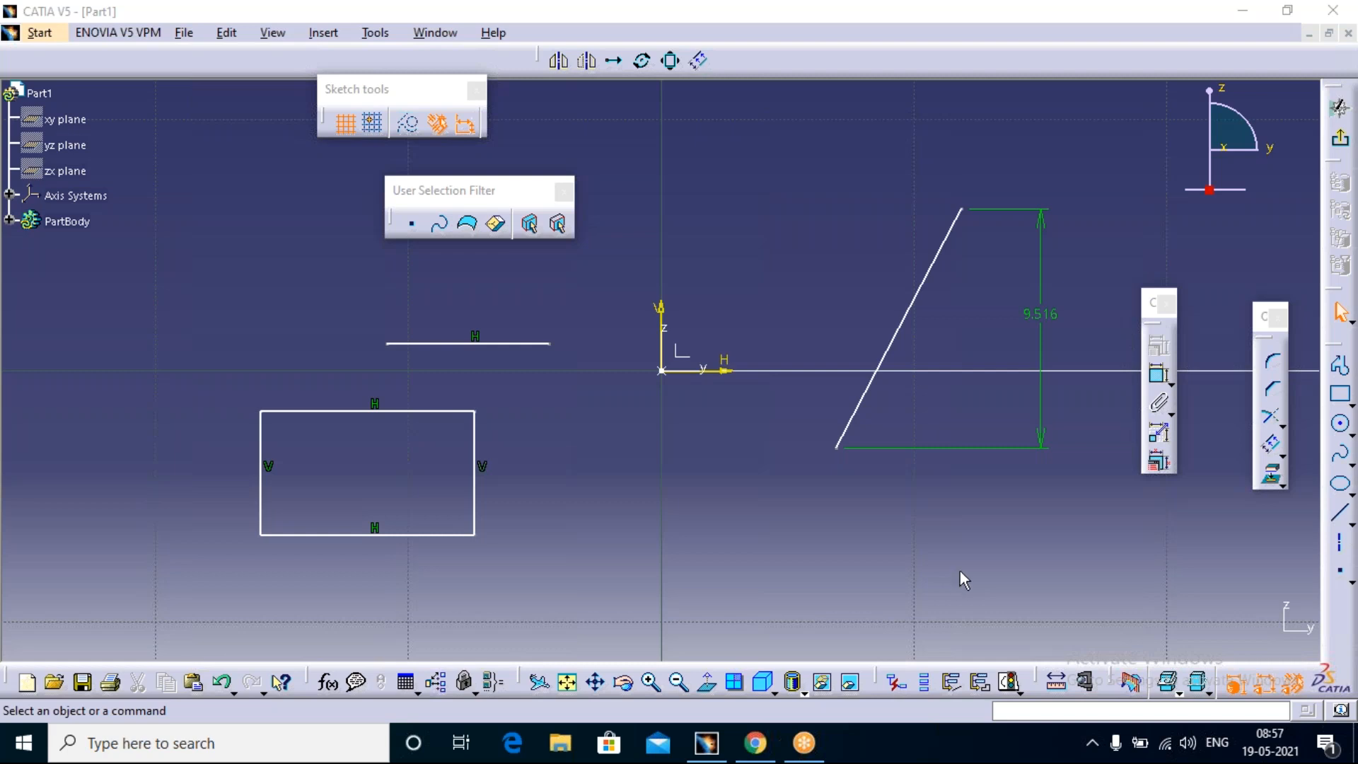
{"action": "left_click", "coordinate": [1013, 91]}
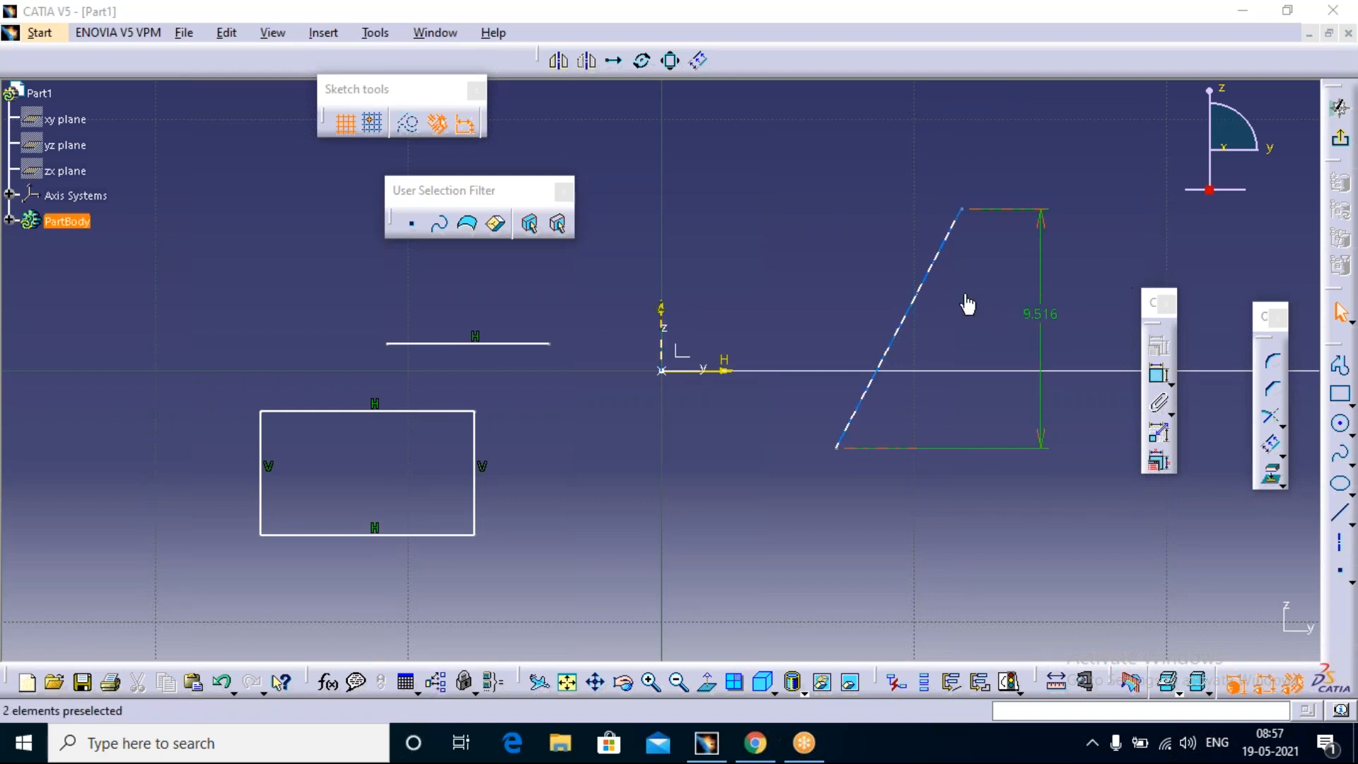
{"action": "left_click", "coordinate": [949, 333]}
{"action": "mouse_move", "coordinate": [842, 367]}
{"action": "middle_mouse_down"}
{"action": "mouse_move", "coordinate": [724, 379]}
{"action": "mouse_move", "coordinate": [356, 473]}
{"action": "middle_mouse_up"}
Step: Switch to WhatsApp Web in Chrome and open the APSSDC-OTP-CATIA-17/05 group chat
{"action": "left_click", "coordinate": [761, 754]}
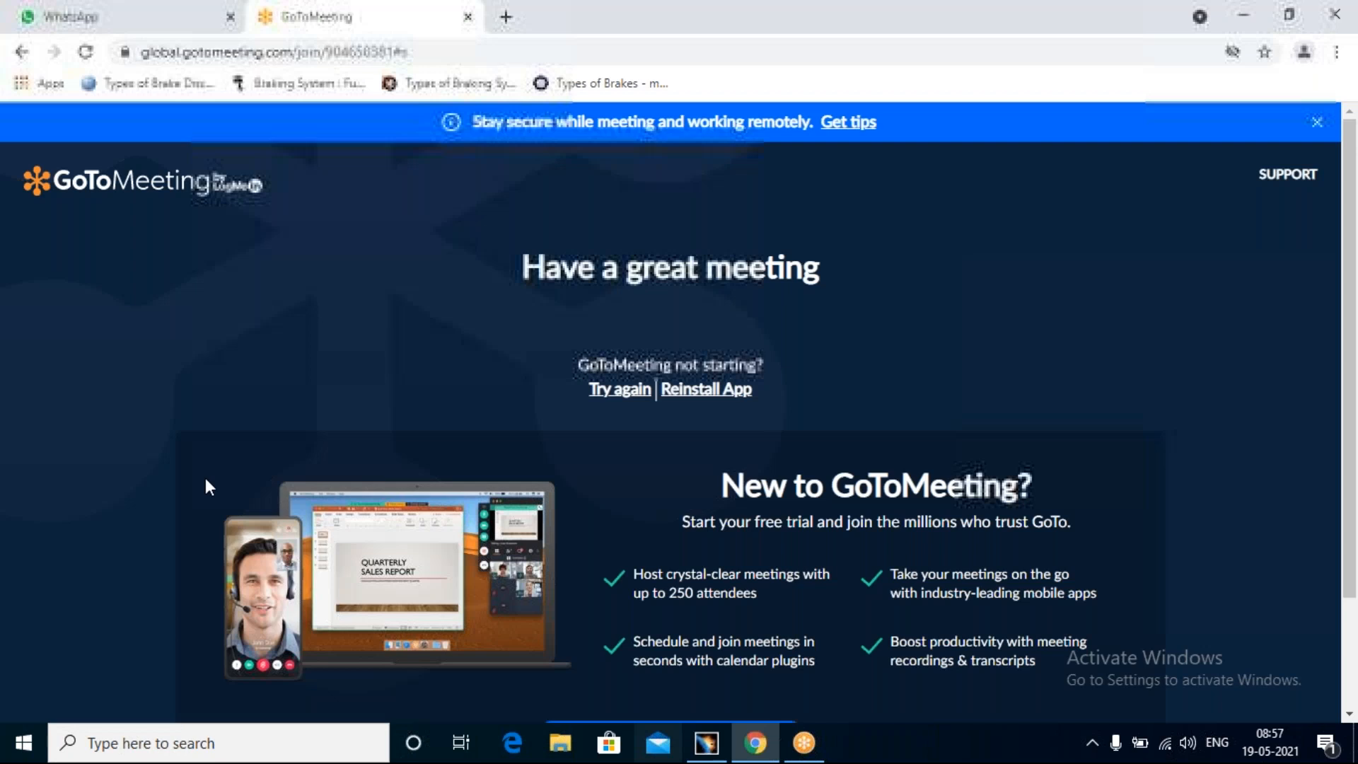
{"action": "left_click", "coordinate": [121, 17]}
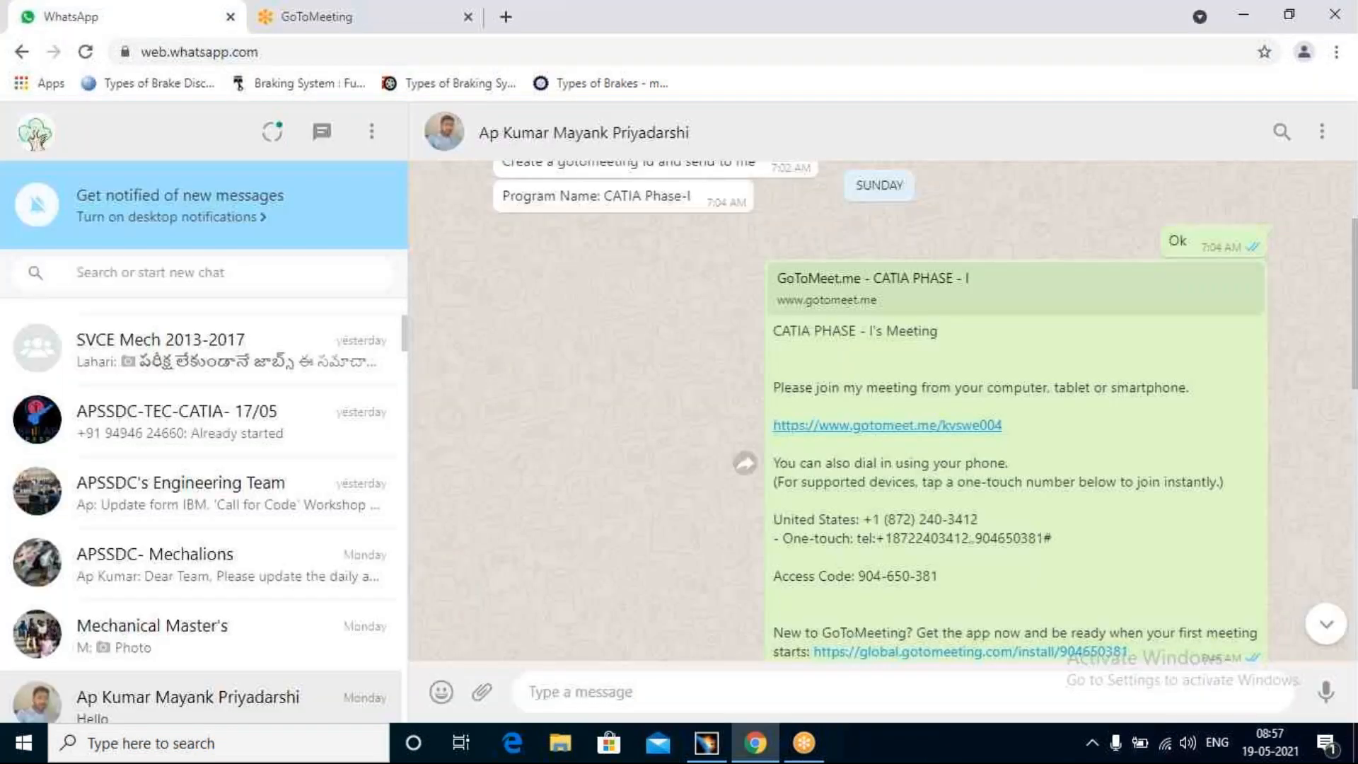
{"action": "scroll", "coordinate": [73, 434], "scroll_direction": "up", "scroll_amount": 1}
{"action": "scroll", "coordinate": [188, 628], "scroll_direction": "down", "scroll_amount": 8}
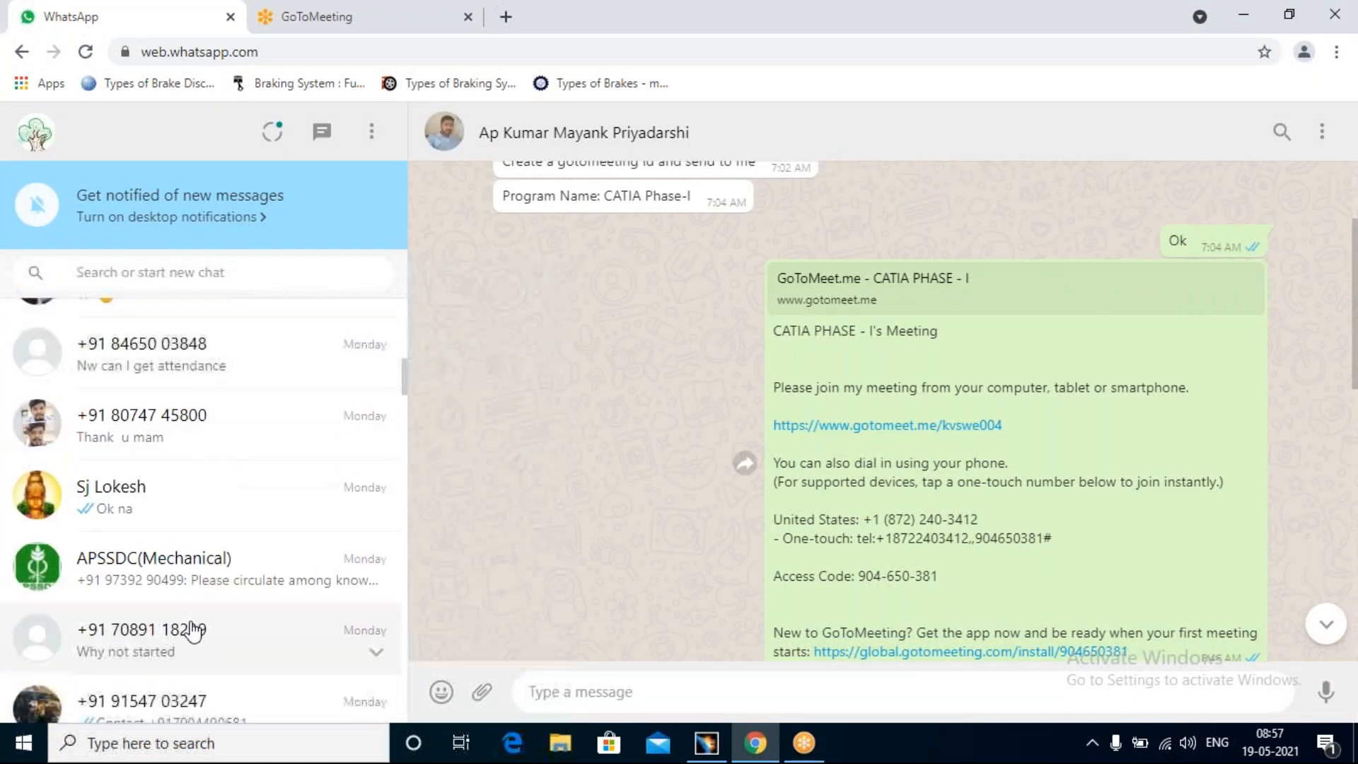
{"action": "scroll", "coordinate": [190, 629], "scroll_direction": "down", "scroll_amount": 5}
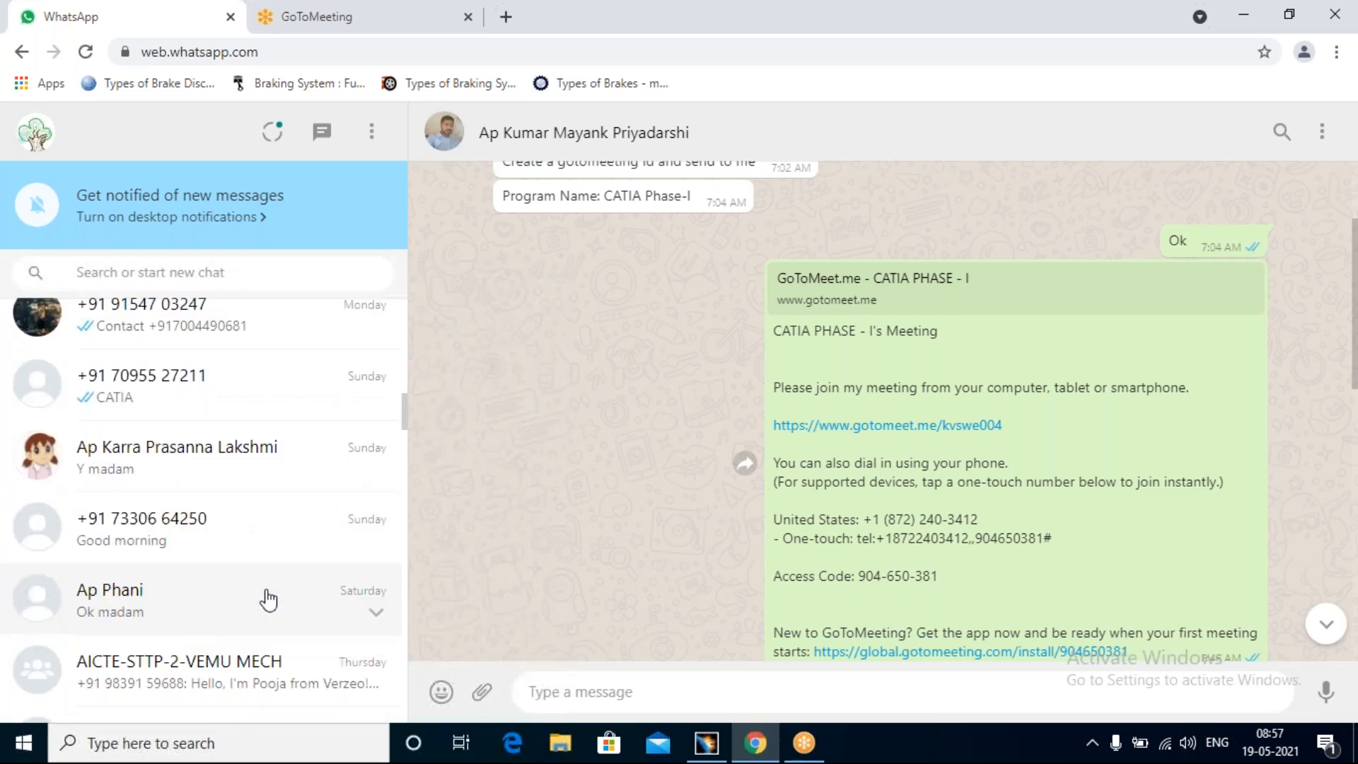
{"action": "scroll", "coordinate": [267, 598], "scroll_direction": "up", "scroll_amount": 6}
{"action": "scroll", "coordinate": [267, 598], "scroll_direction": "up", "scroll_amount": 8}
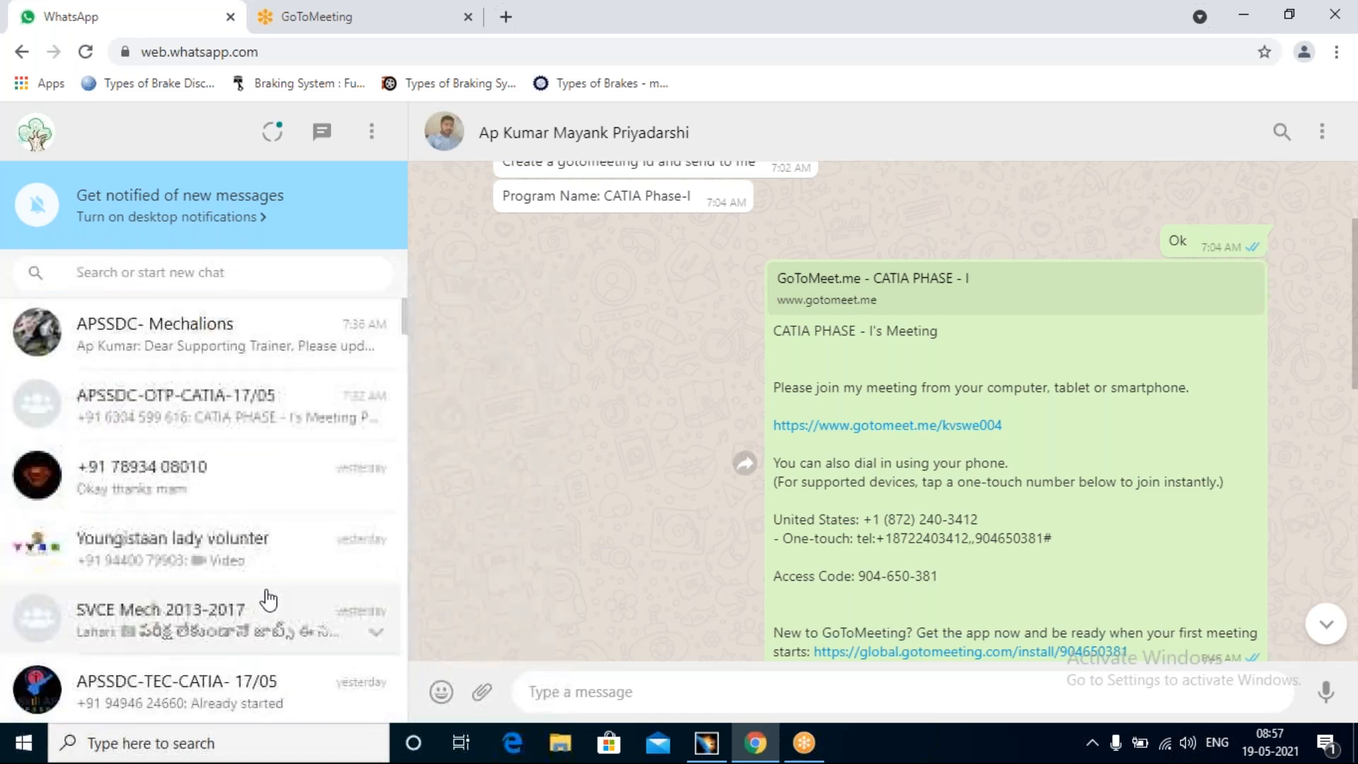
{"action": "left_click", "coordinate": [222, 418]}
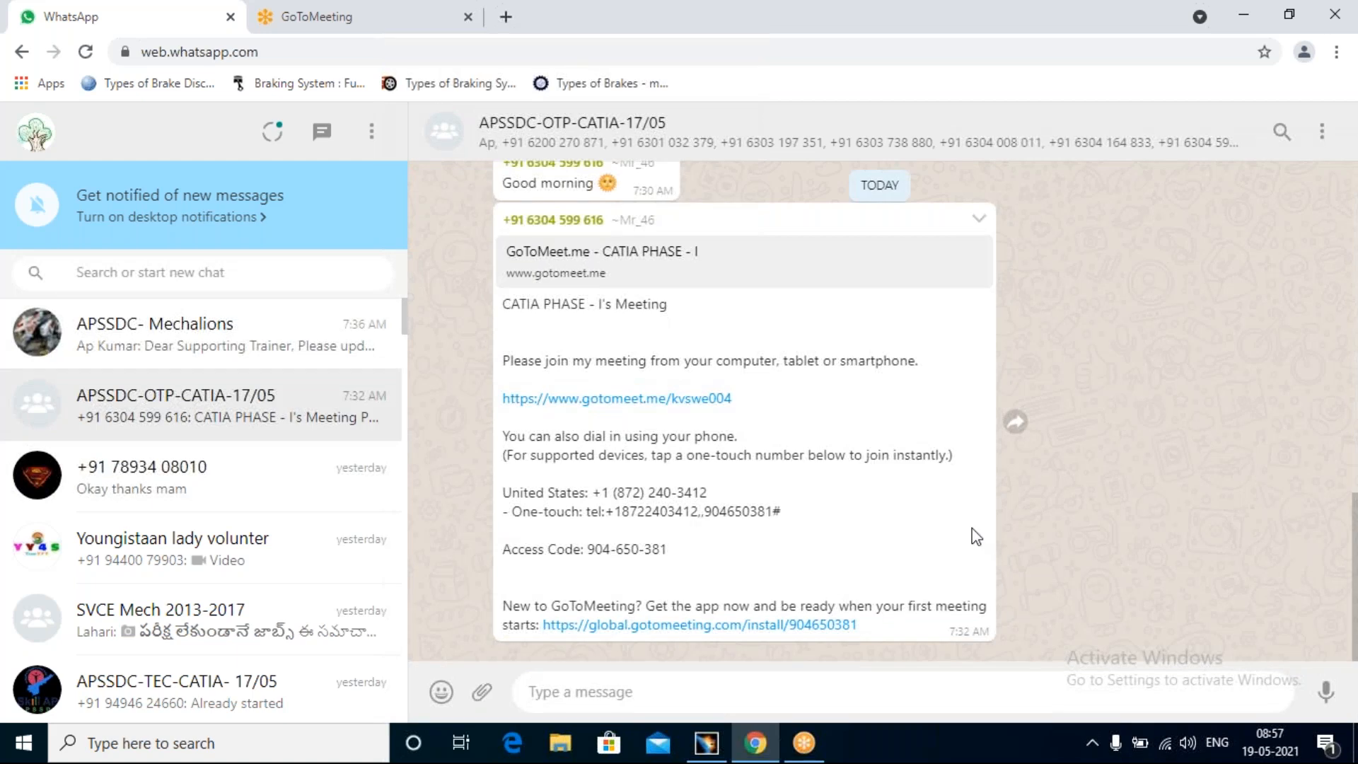
Step: Find the PNG exercise drawings sent earlier in the group chat and download 1.PNG
{"action": "scroll", "coordinate": [975, 537], "scroll_direction": "up", "scroll_amount": 5}
{"action": "scroll", "coordinate": [968, 532], "scroll_direction": "up", "scroll_amount": 10}
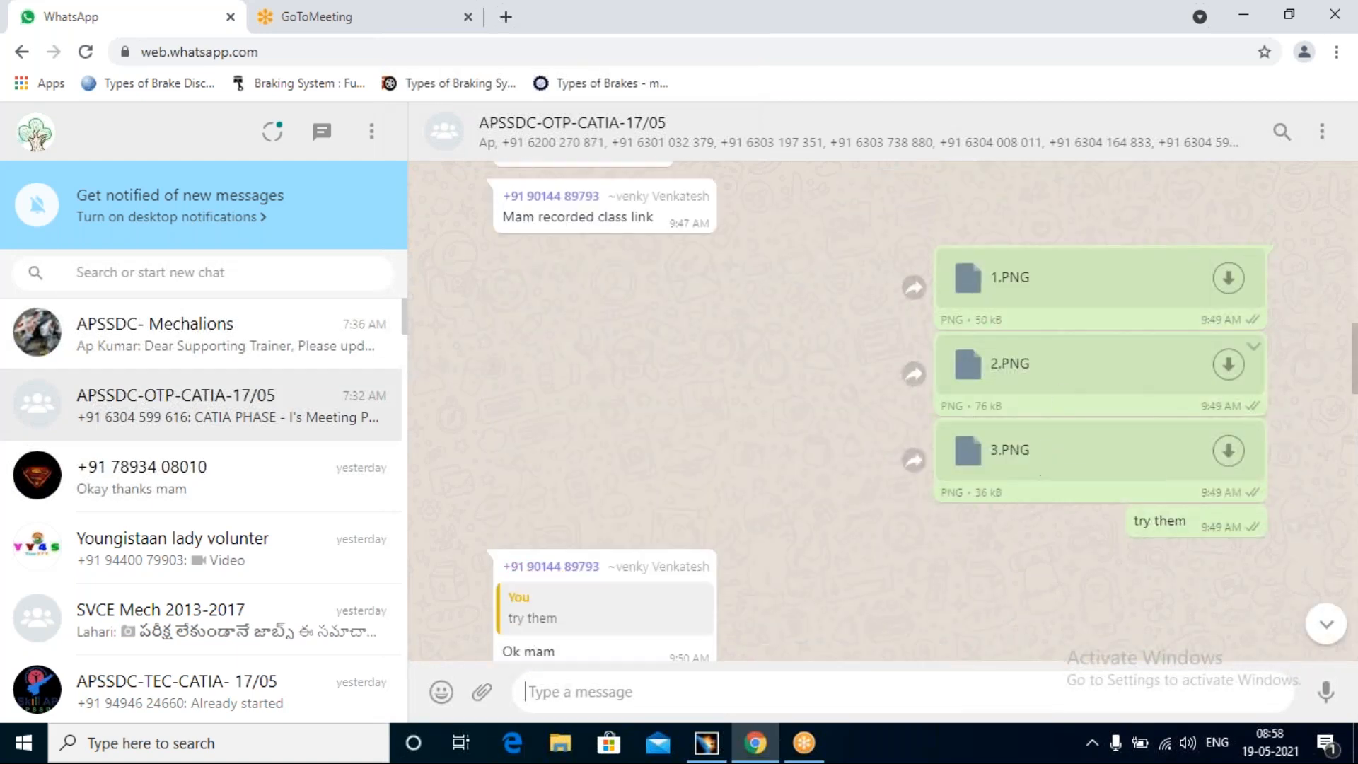
{"action": "left_click", "coordinate": [1233, 290]}
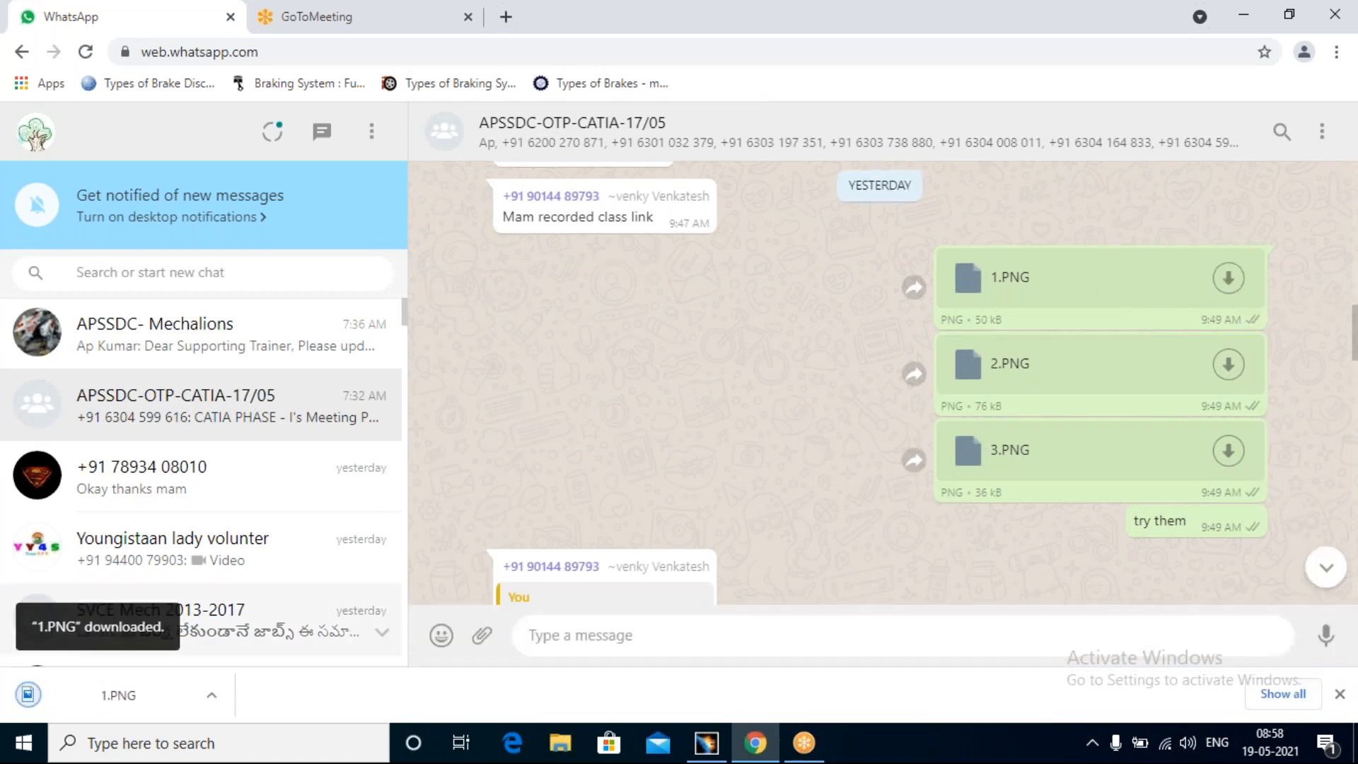
{"action": "left_click", "coordinate": [211, 695]}
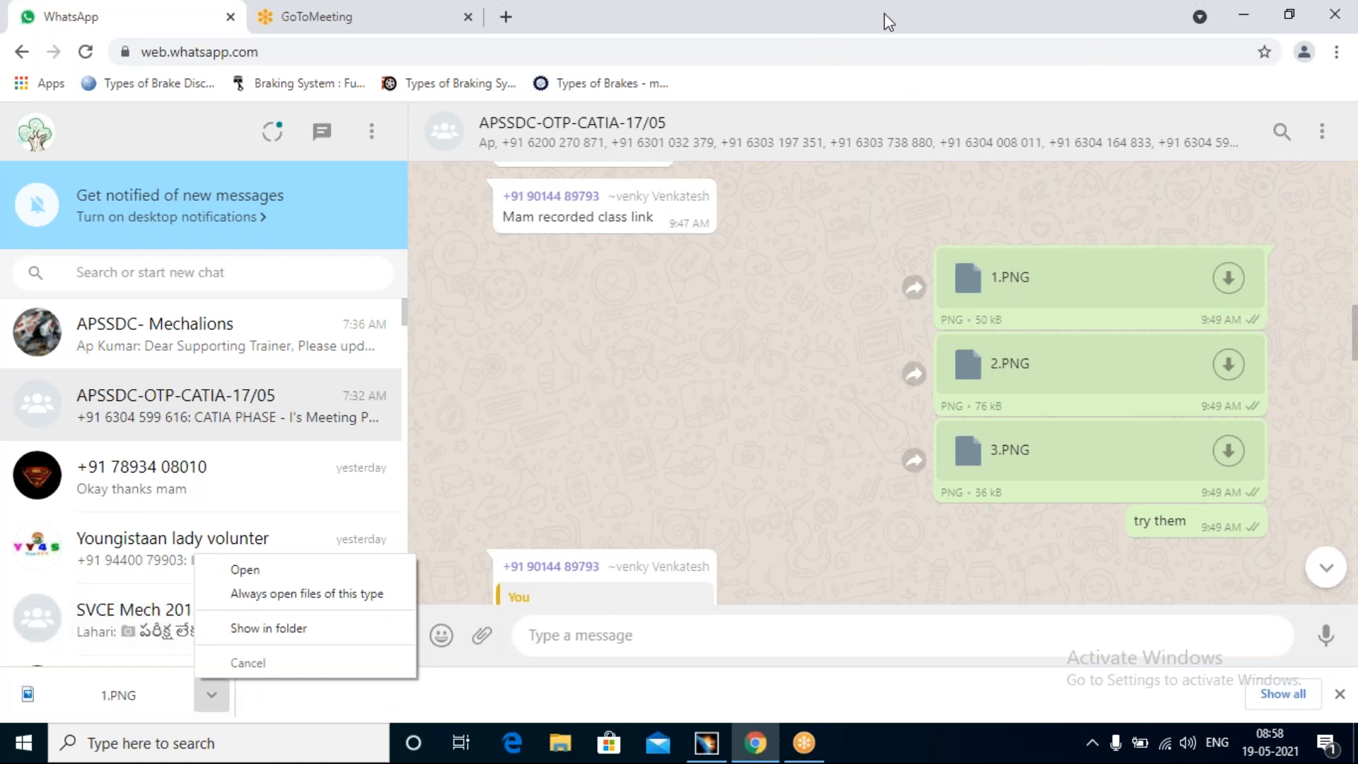
{"action": "mouse_move", "coordinate": [709, 750]}
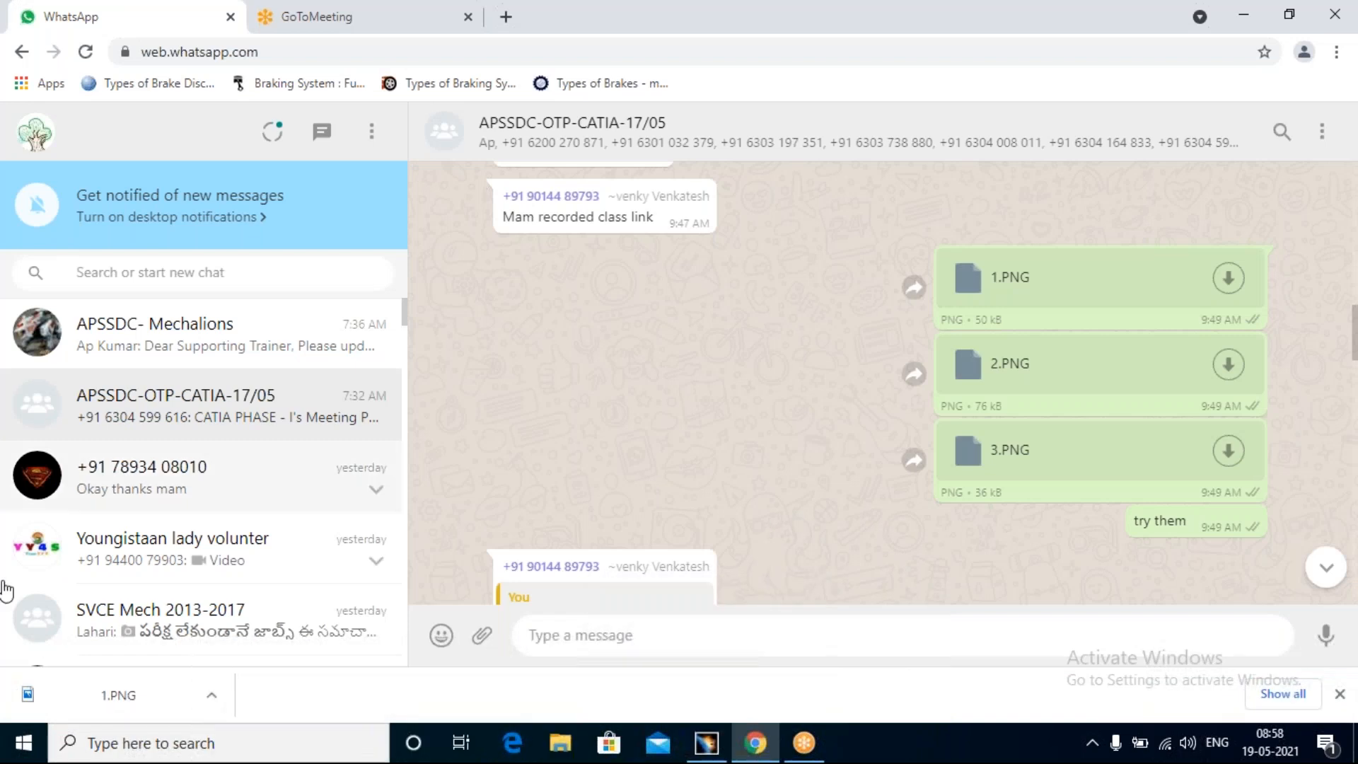
Step: Open the day-2 folder on the desktop and view exercise drawing 2 in Photos
{"action": "key", "text": "super+d"}
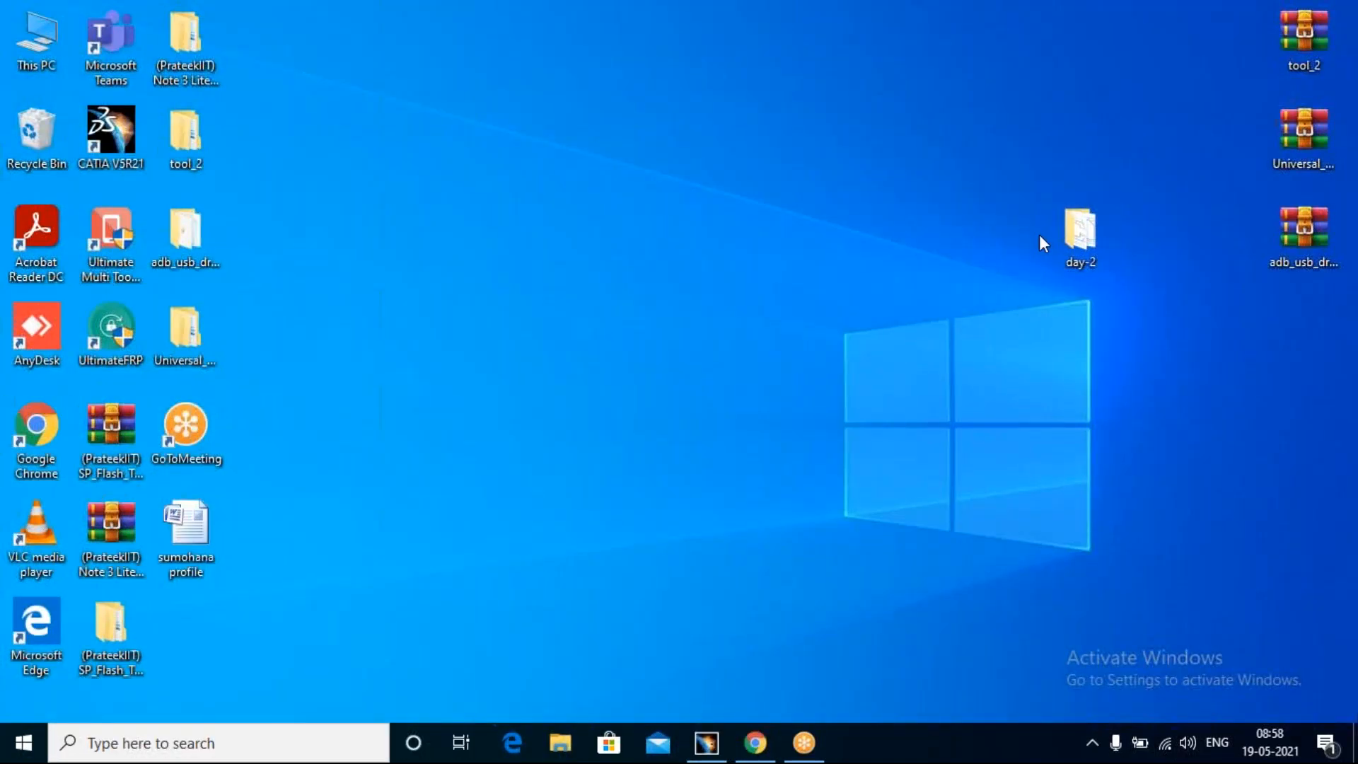
{"action": "double_click", "coordinate": [1079, 232]}
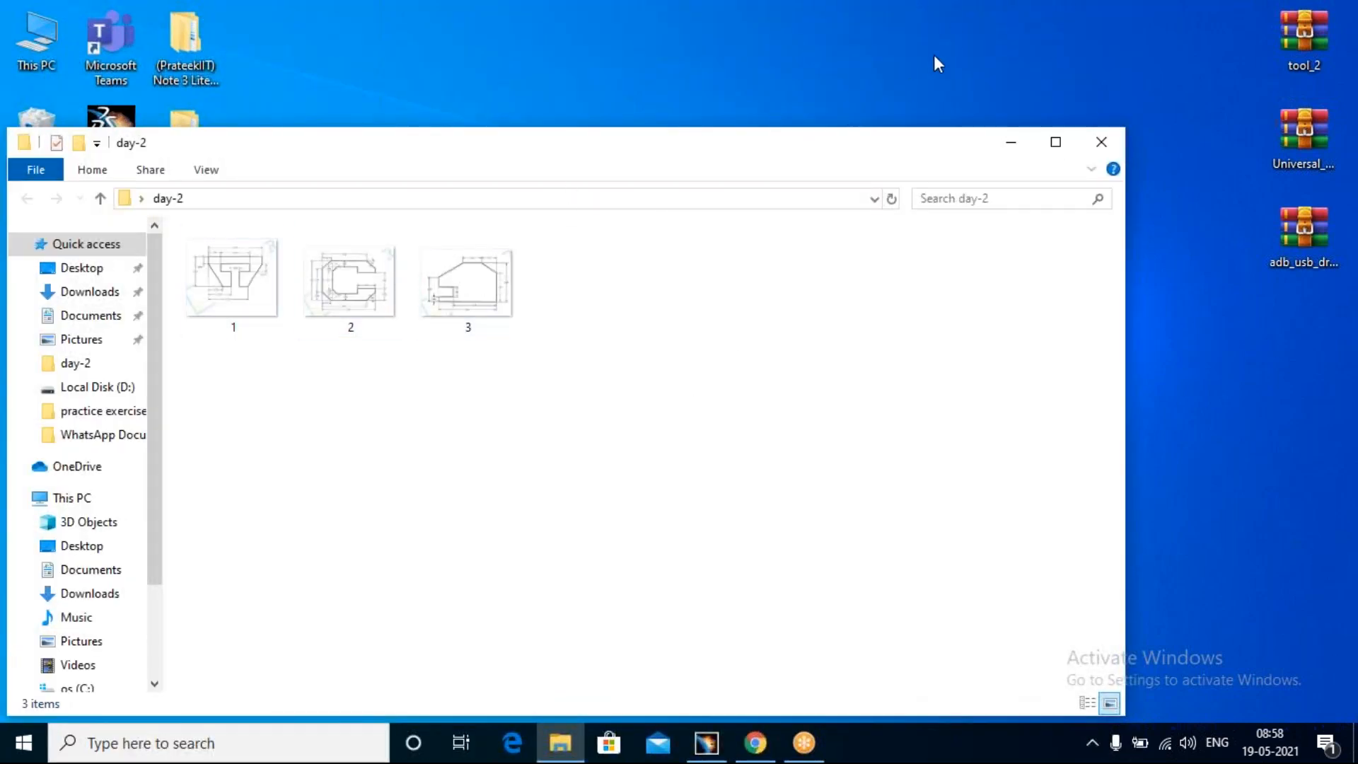
{"action": "left_click", "coordinate": [960, 35]}
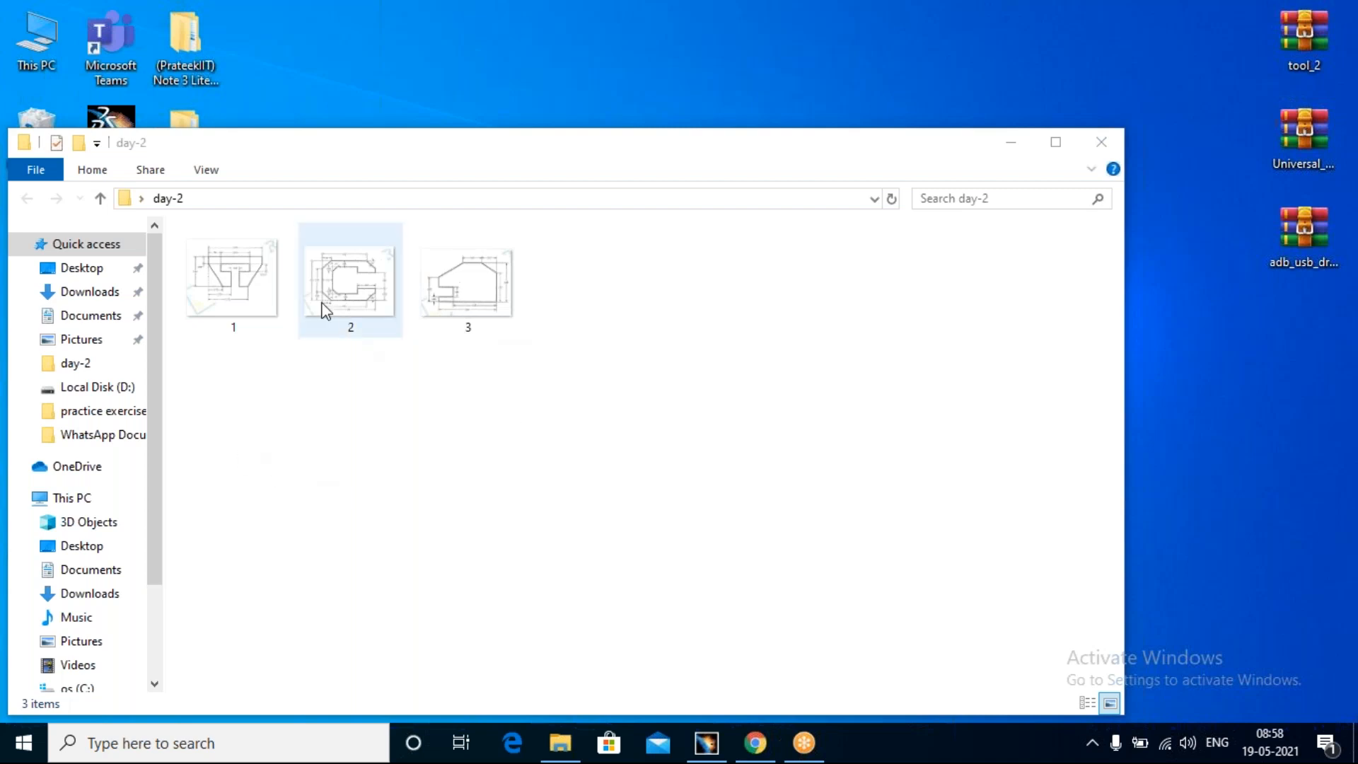
{"action": "left_click", "coordinate": [242, 293]}
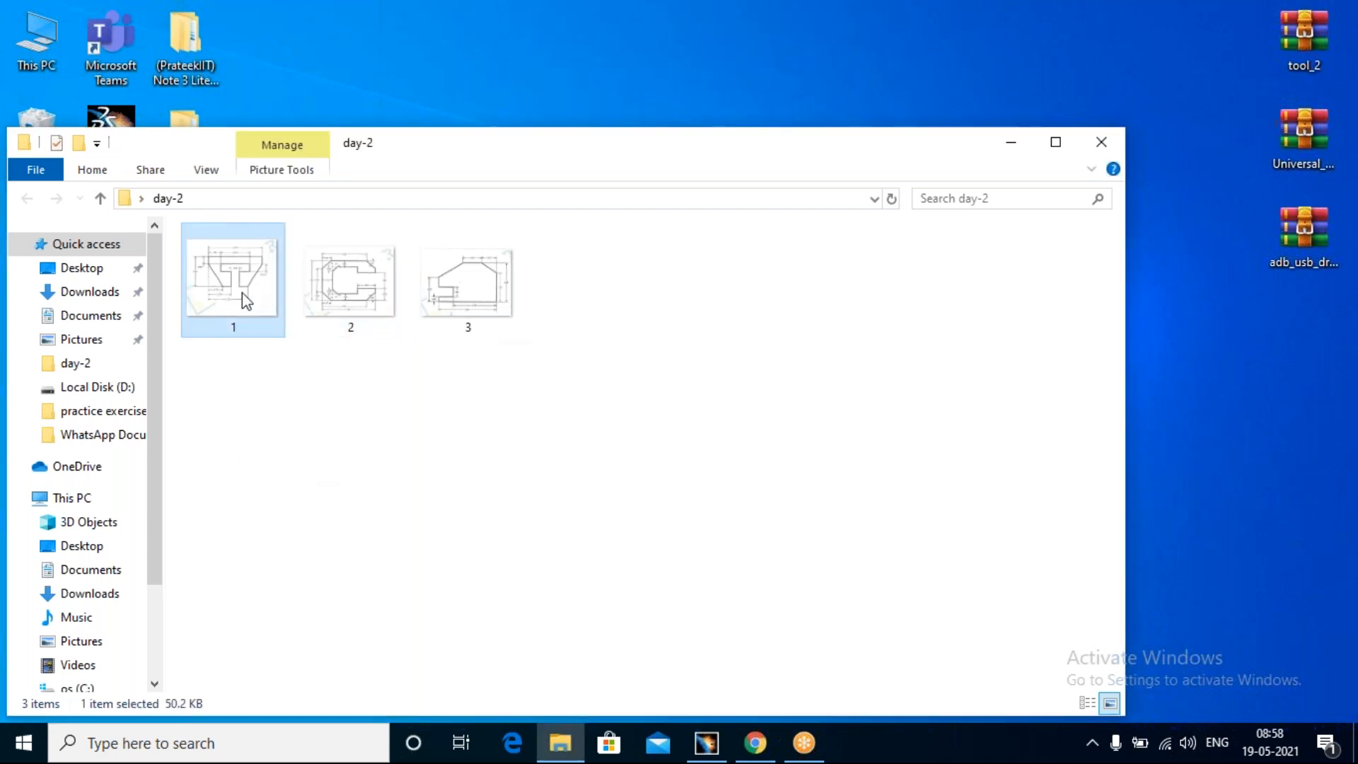
{"action": "left_click", "coordinate": [357, 296]}
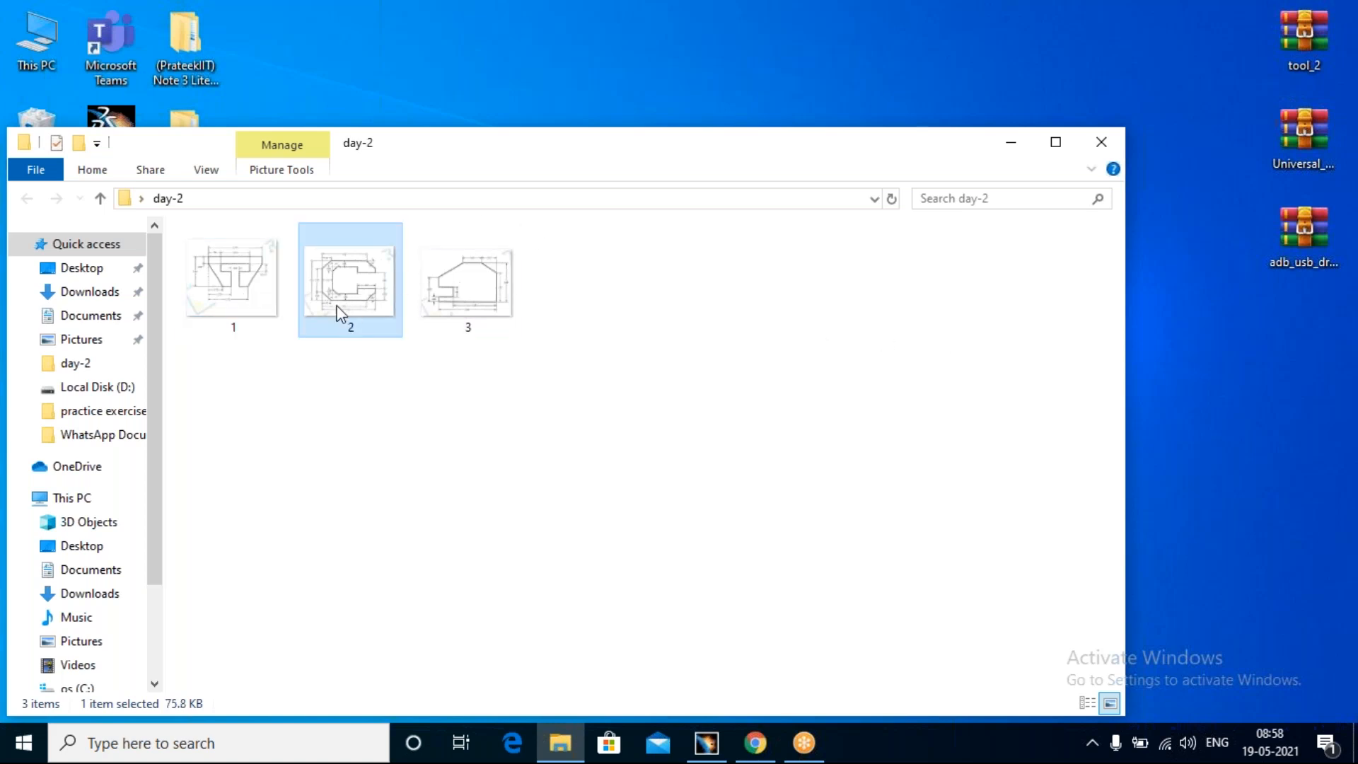
{"action": "double_click", "coordinate": [340, 313]}
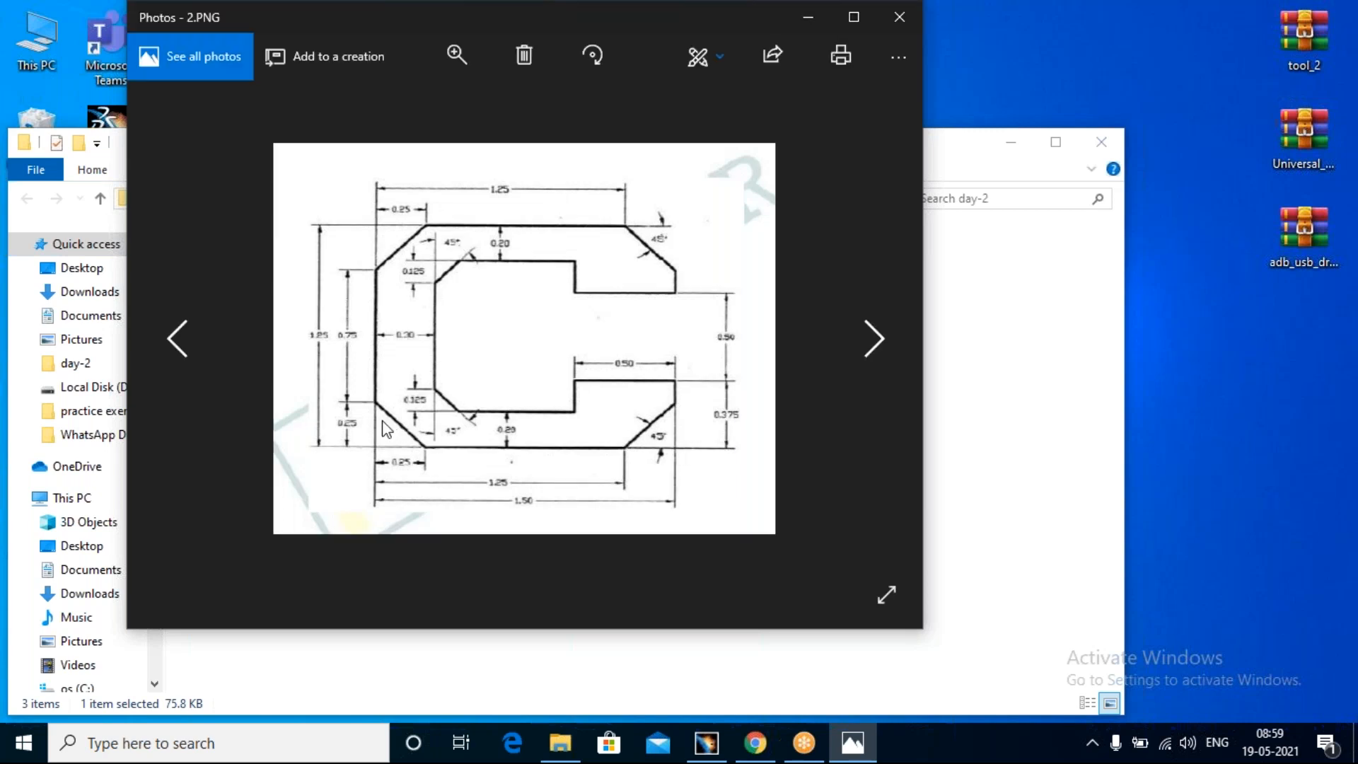
Step: Switch to CATIA and delete all the sketched lines, the rectangle and the dimension, then fit the view to the remaining geometry
{"action": "left_click", "coordinate": [693, 740]}
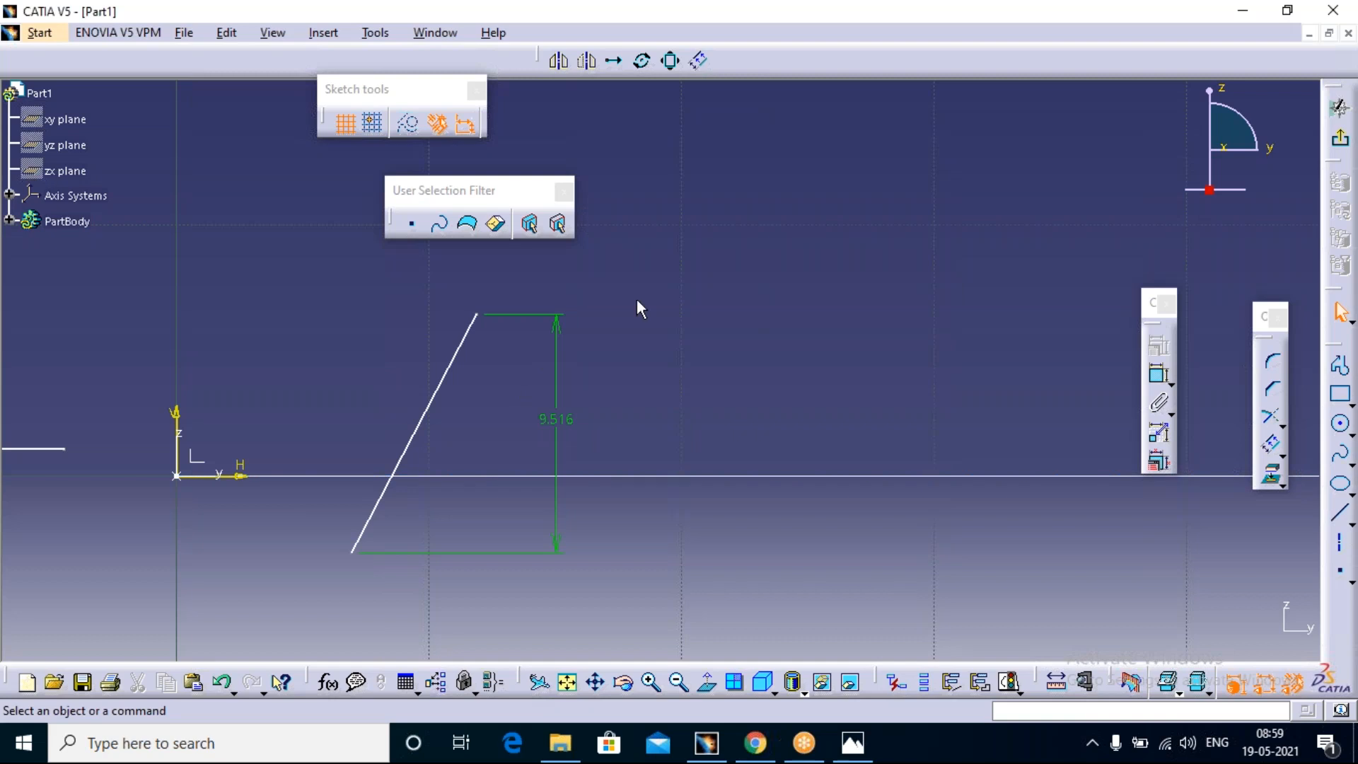
{"action": "middle_click_drag", "start_coordinate": [672, 296], "coordinate": [742, 292]}
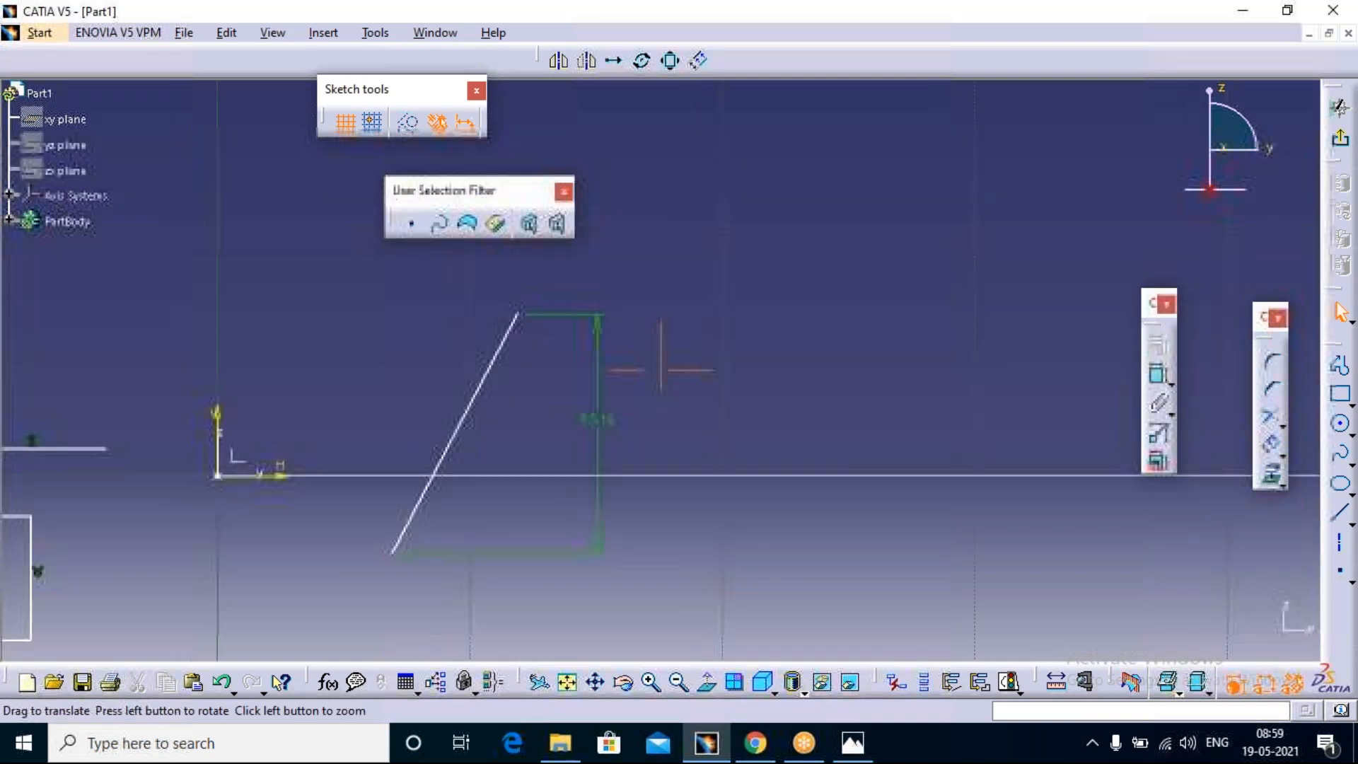
{"action": "middle_click_drag", "start_coordinate": [660, 369], "coordinate": [686, 362]}
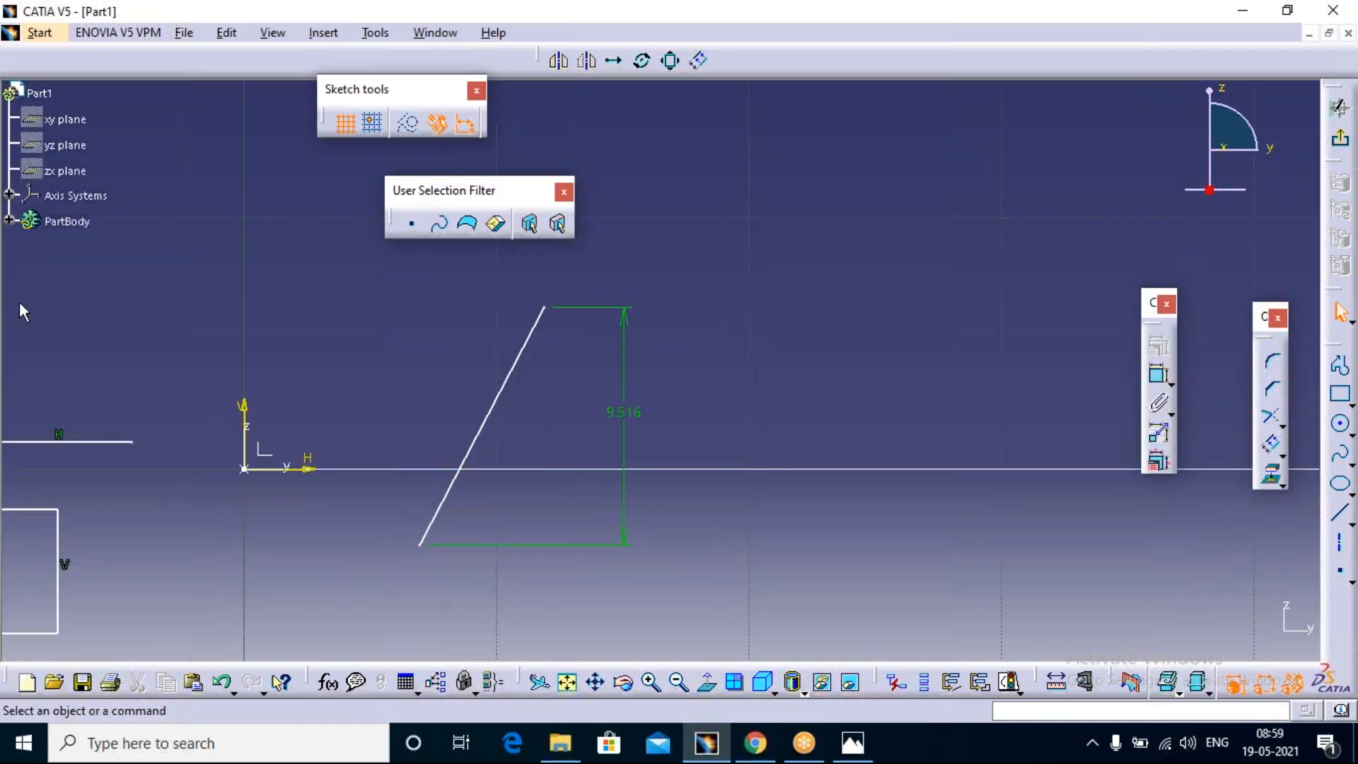
{"action": "middle_click_drag", "start_coordinate": [515, 361], "coordinate": [743, 308]}
{"action": "left_click_drag", "start_coordinate": [968, 174], "coordinate": [9, 556]}
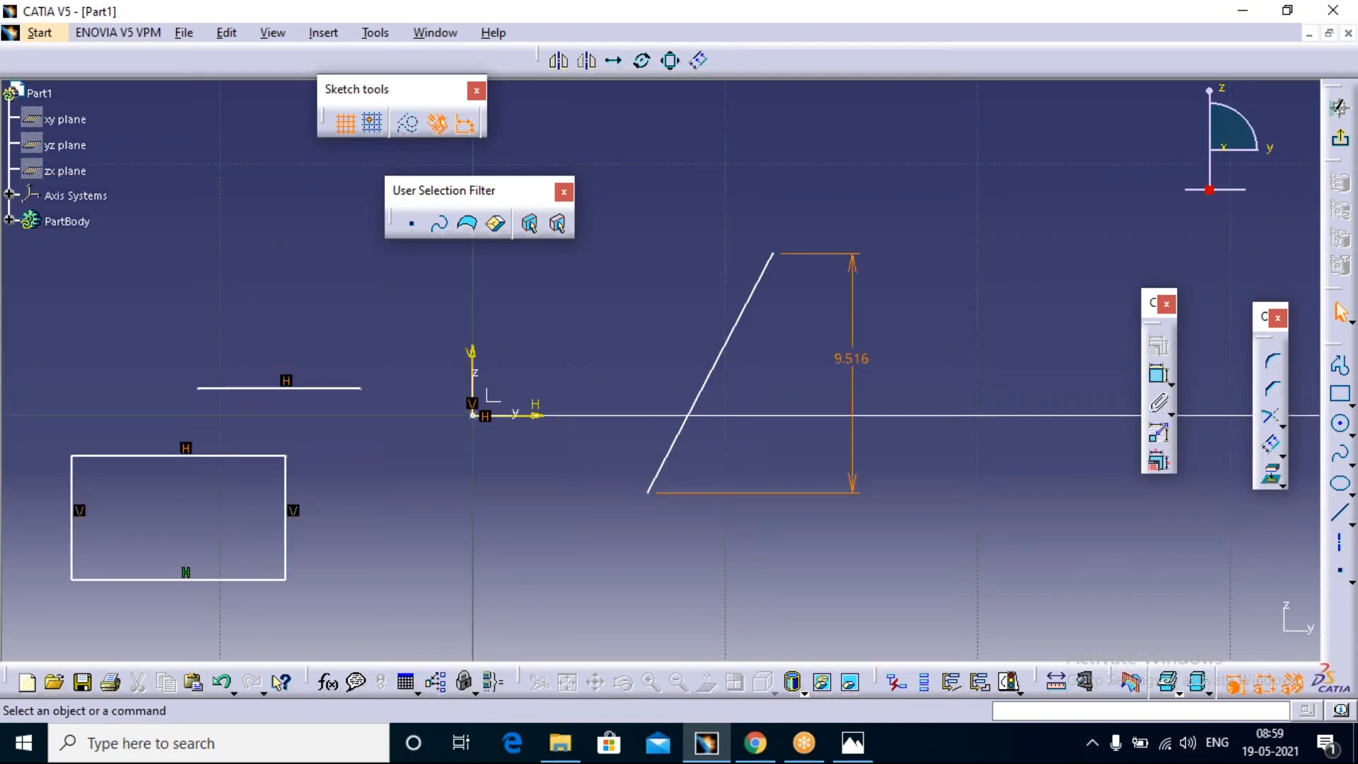
{"action": "key", "text": "Delete"}
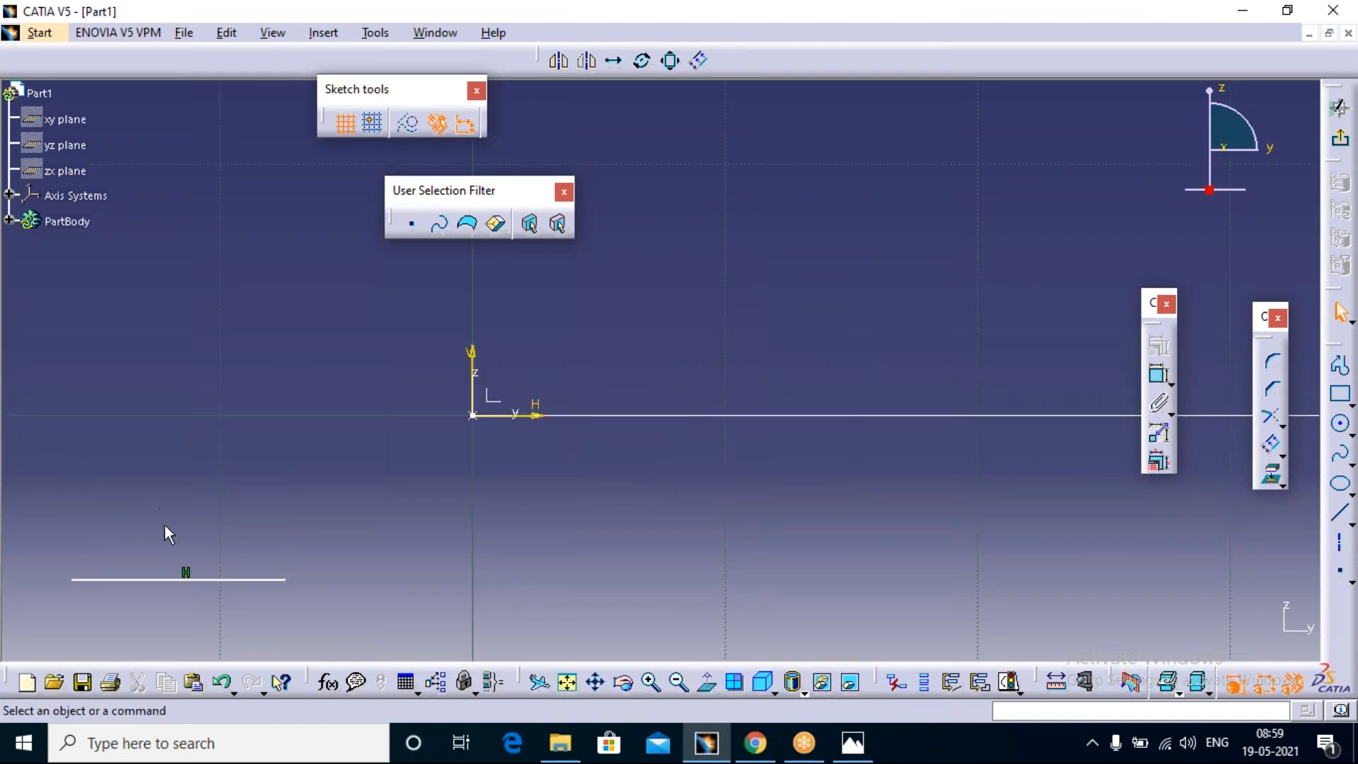
{"action": "left_click", "coordinate": [218, 579]}
{"action": "key", "text": "Delete"}
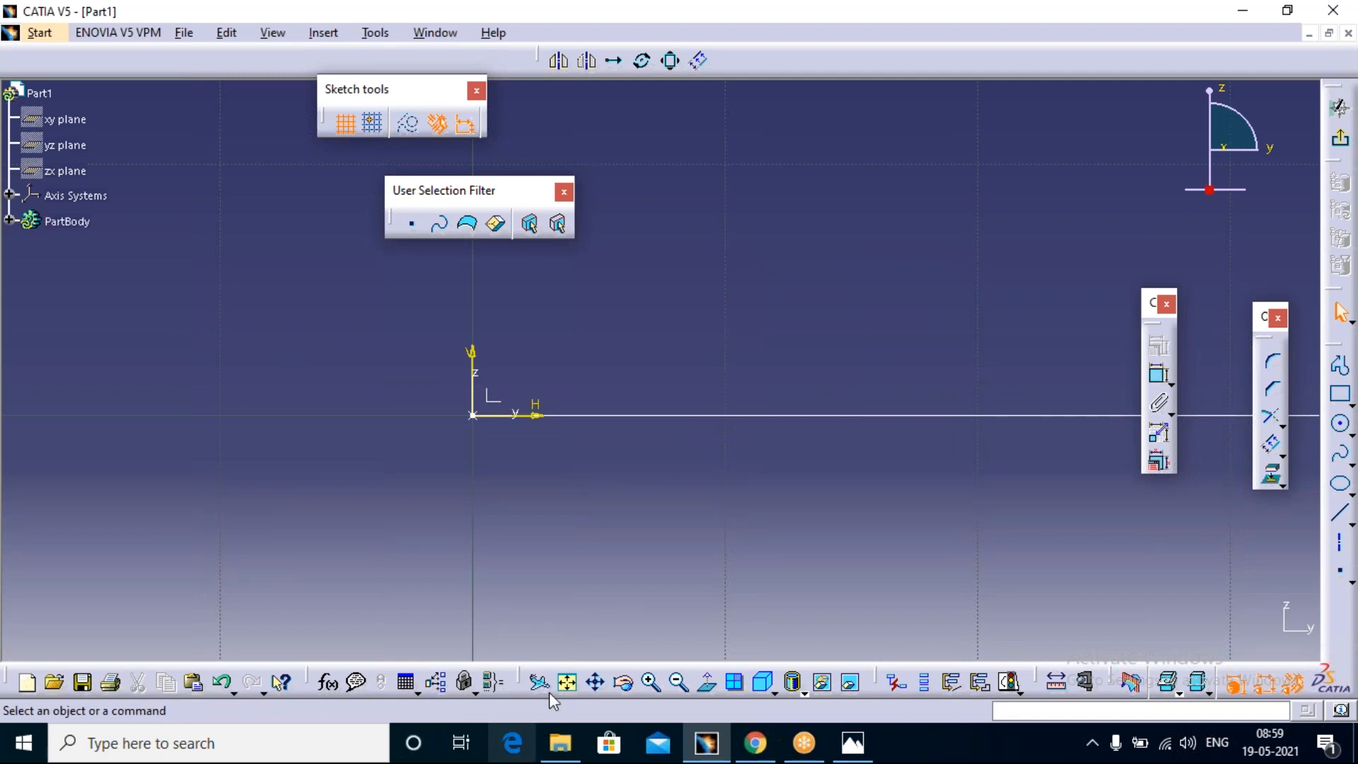
{"action": "left_click", "coordinate": [567, 682]}
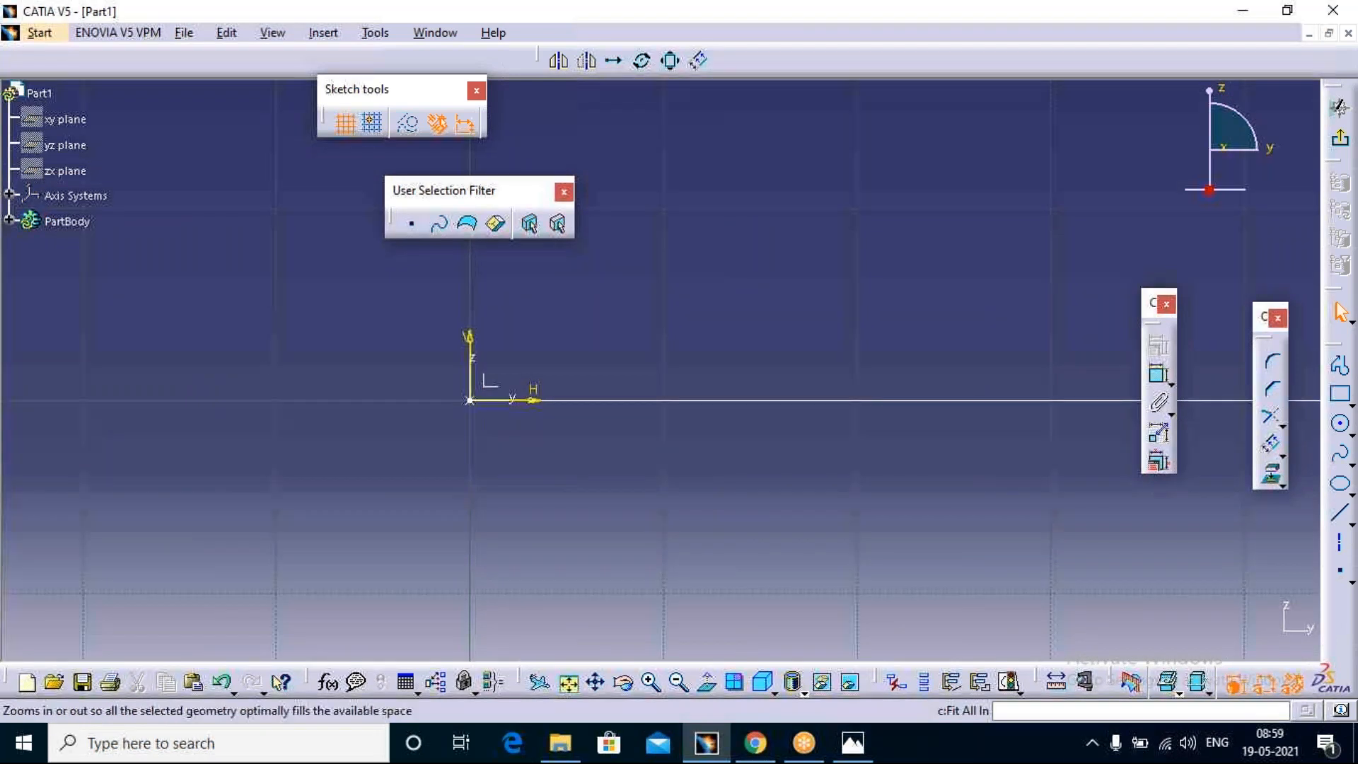
{"action": "left_click", "coordinate": [567, 684]}
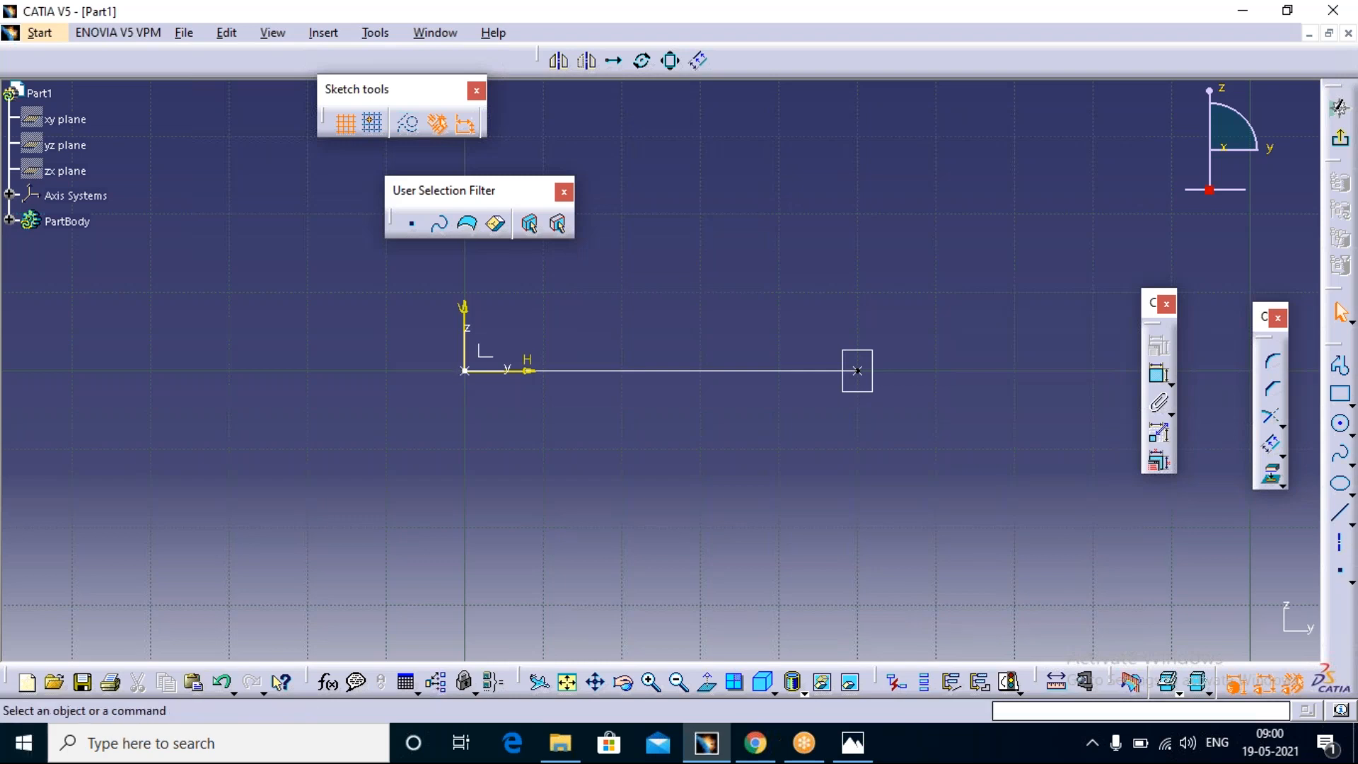
Step: Check the dimensions in exercise drawing 2.PNG, then return to CATIA and open the program options
{"action": "left_click", "coordinate": [853, 741]}
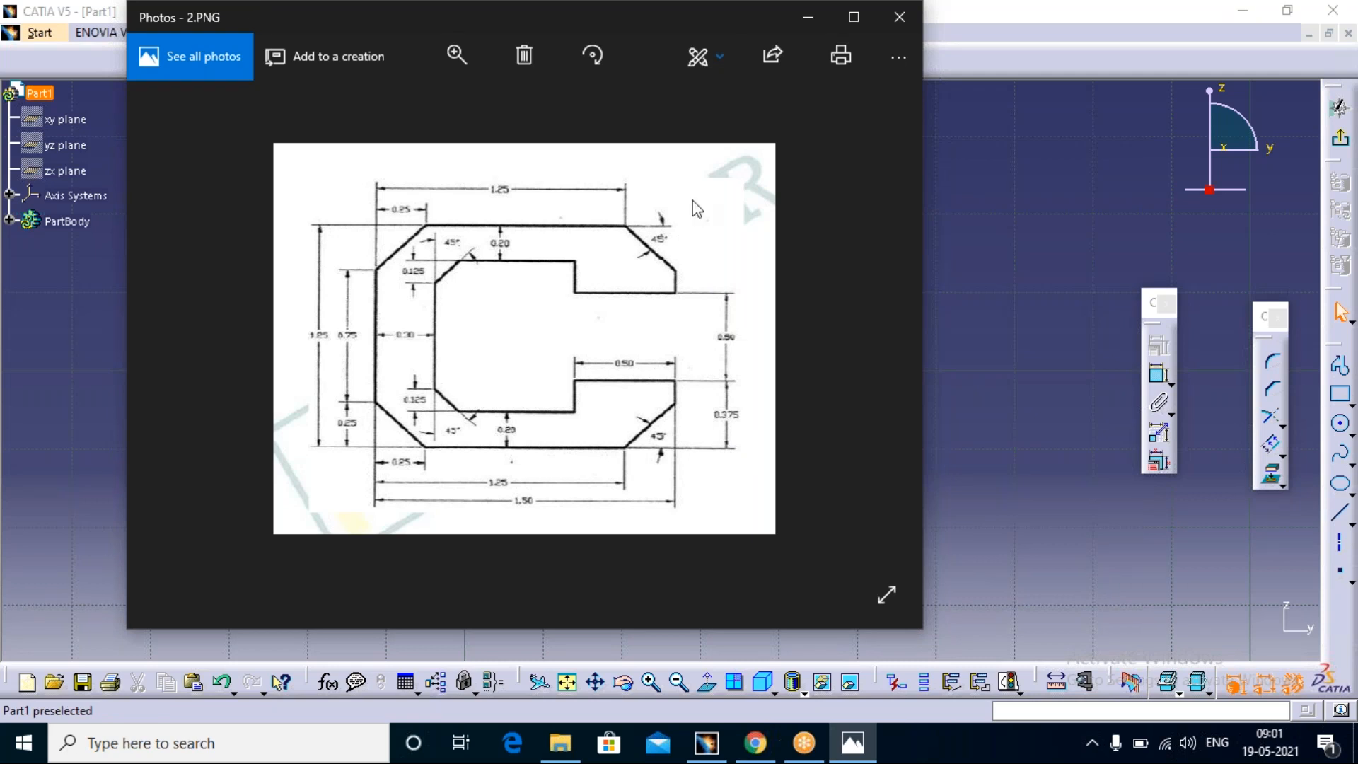
{"action": "left_click_drag", "start_coordinate": [253, 7], "coordinate": [690, 196]}
{"action": "left_click", "coordinate": [367, 35]}
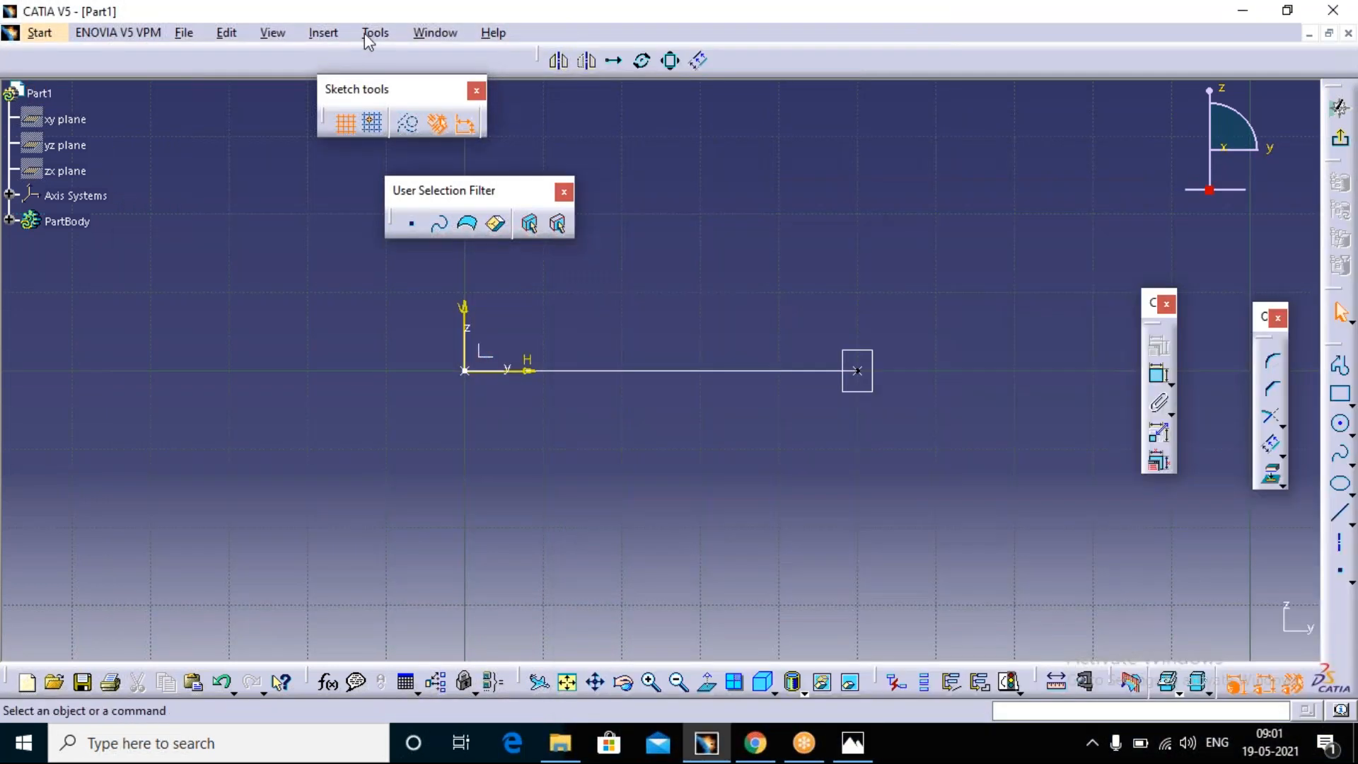
{"action": "left_click", "coordinate": [444, 249]}
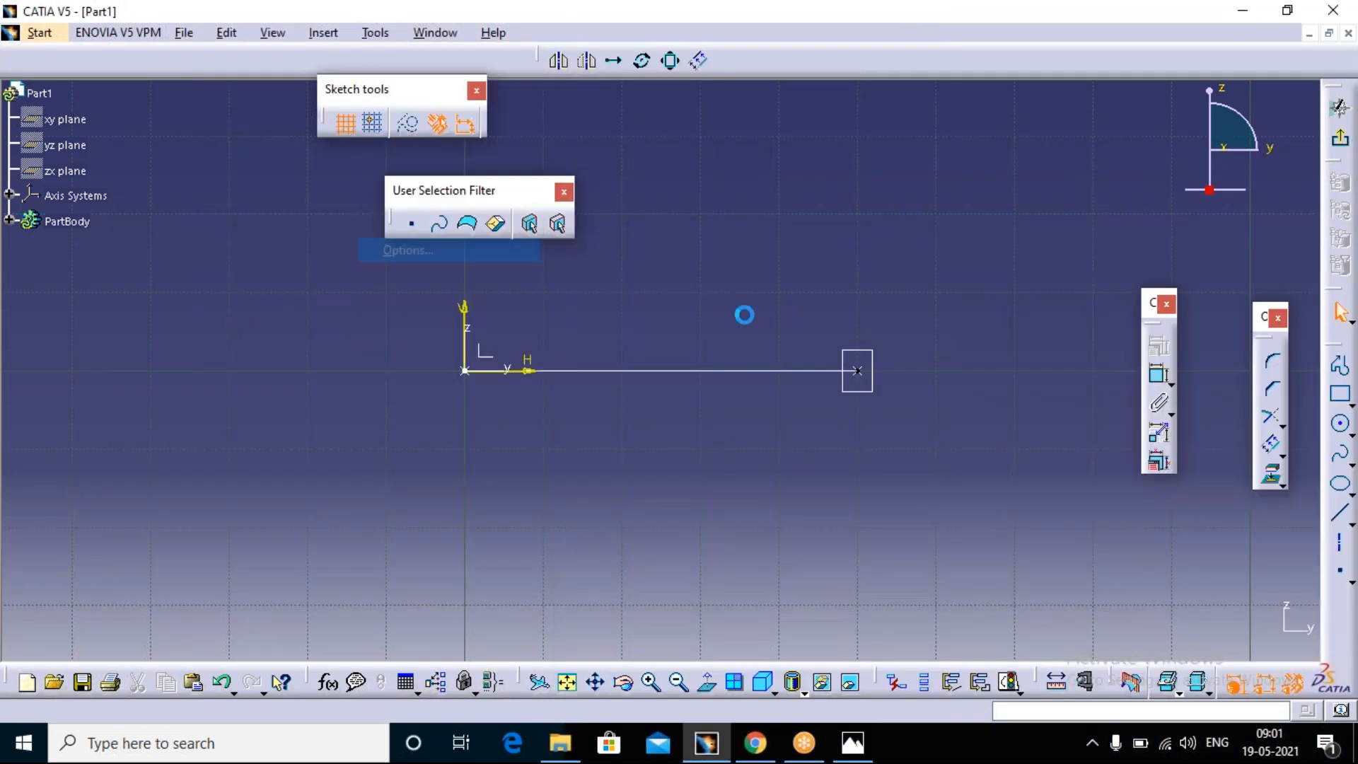
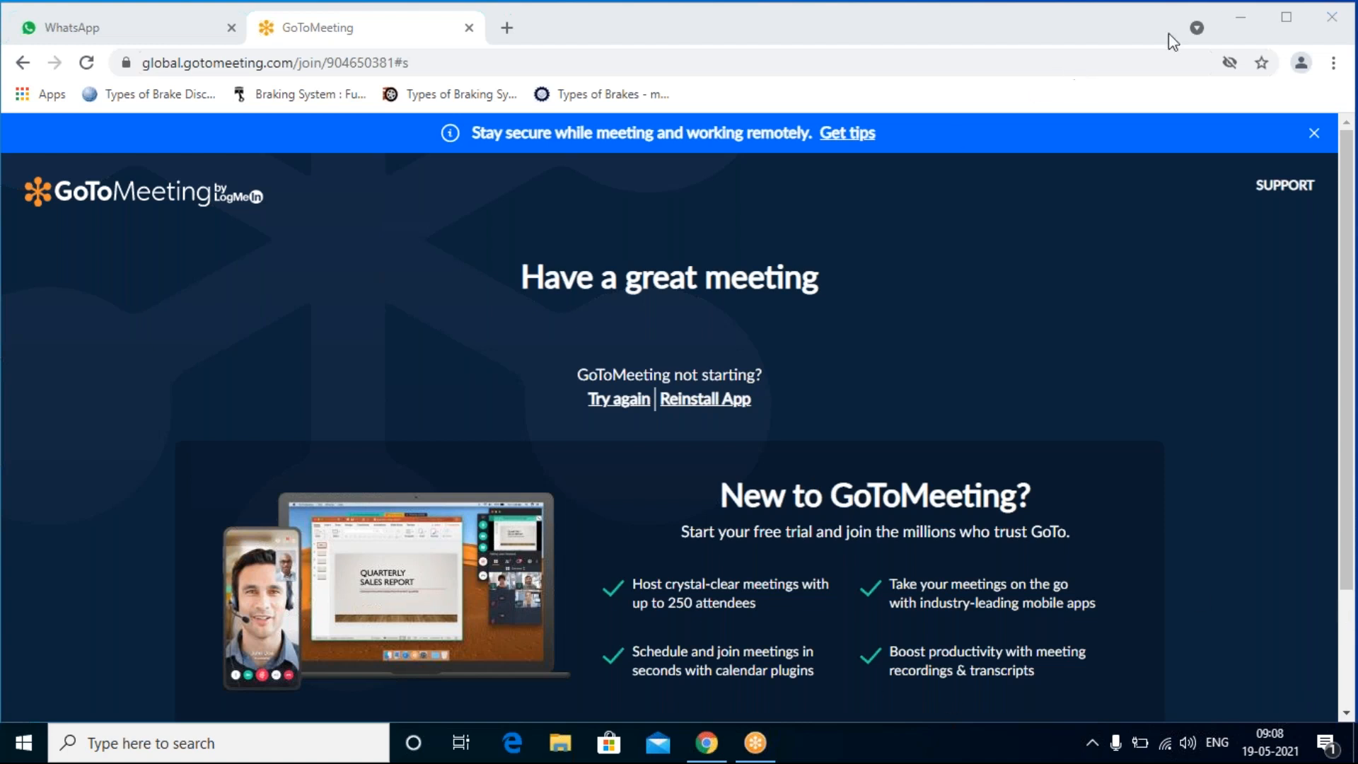
Step: Leave the browser and accept recovering the previous session data in CATIA
{"action": "left_click", "coordinate": [1243, 14]}
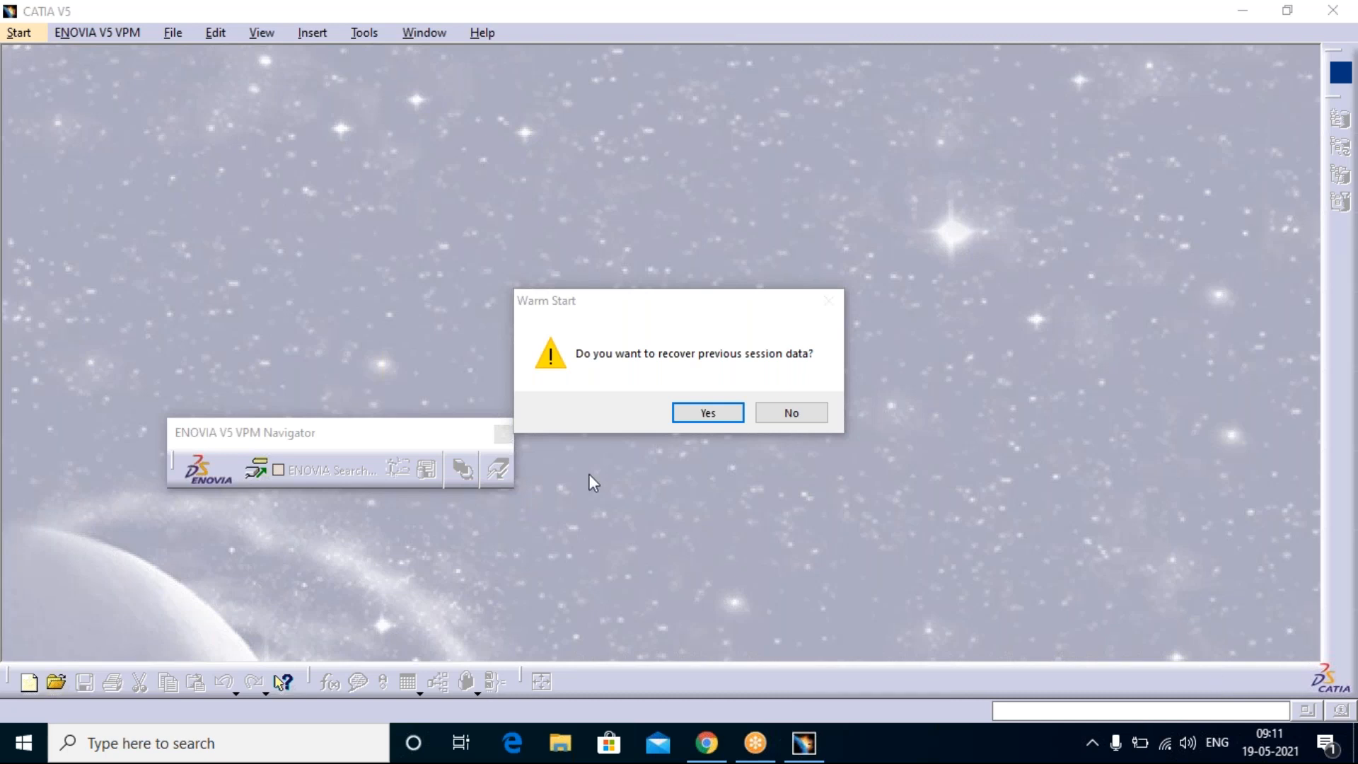
{"action": "left_click", "coordinate": [706, 415]}
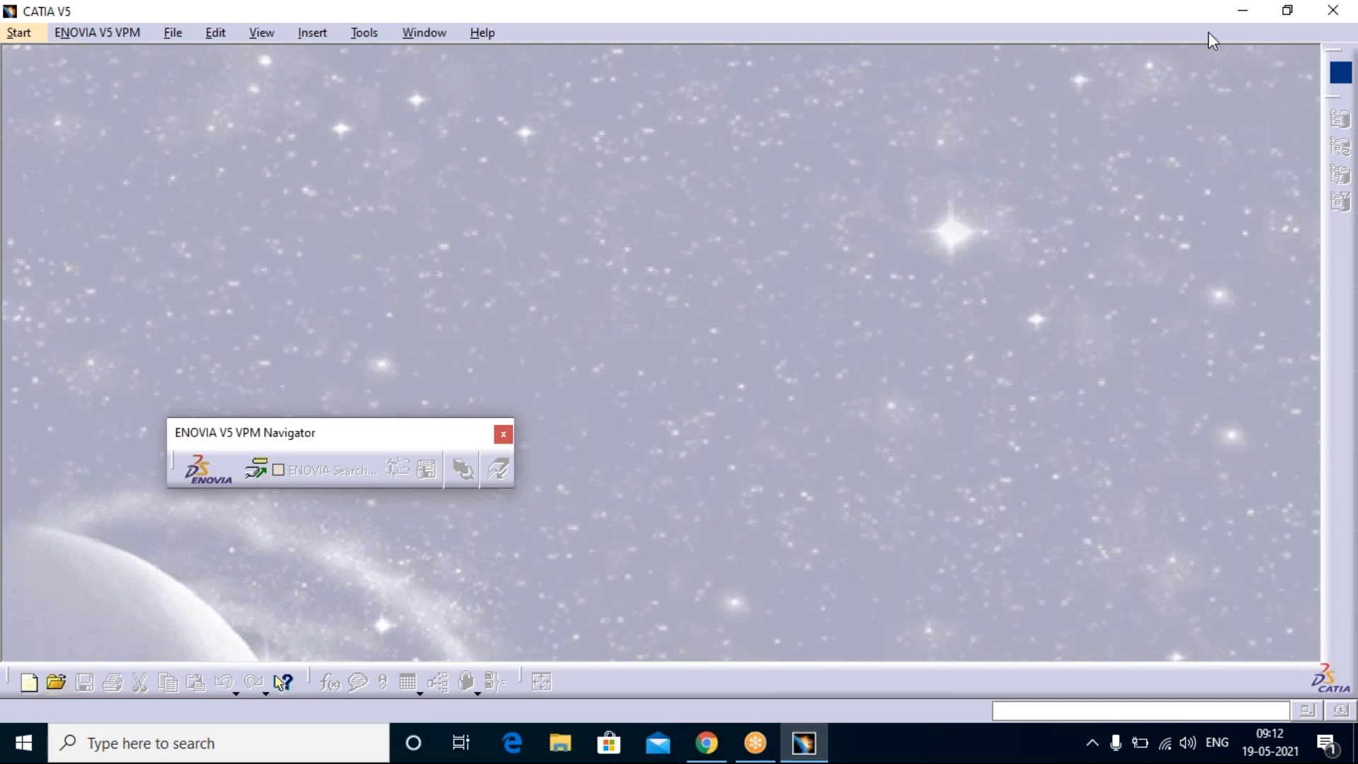
Step: Minimize CATIA and open exercise drawing 2 from the day-2 folder on the desktop in Photos
{"action": "left_click", "coordinate": [1242, 12]}
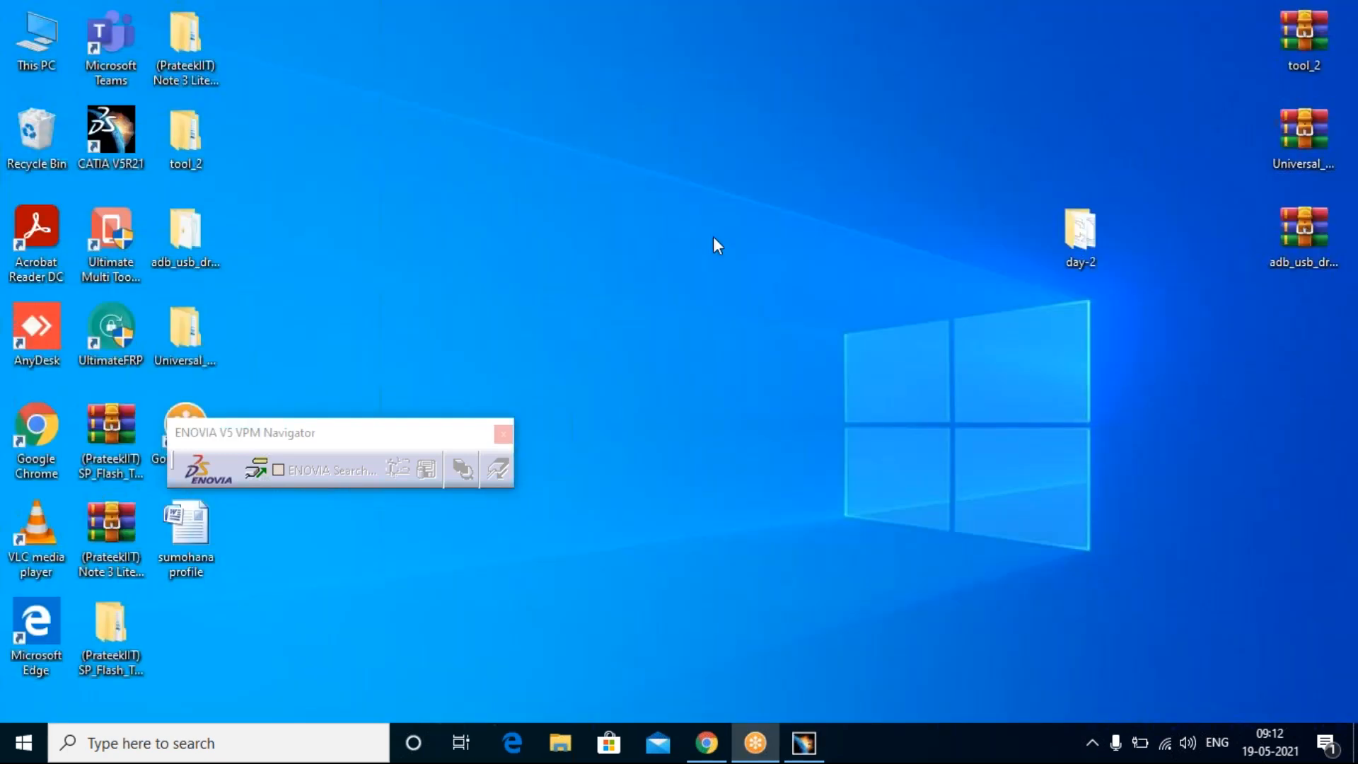
{"action": "double_click", "coordinate": [1082, 233]}
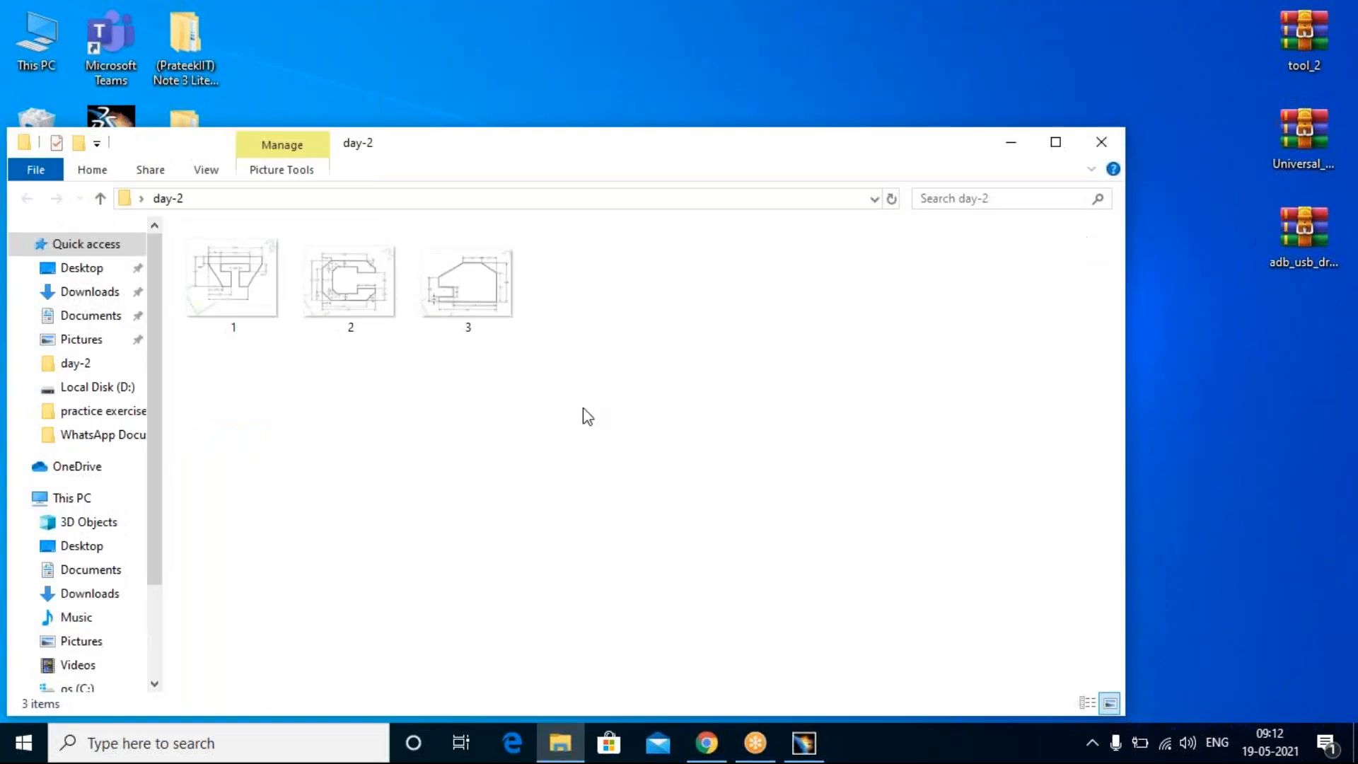
{"action": "left_click", "coordinate": [366, 304]}
{"action": "double_click", "coordinate": [366, 304]}
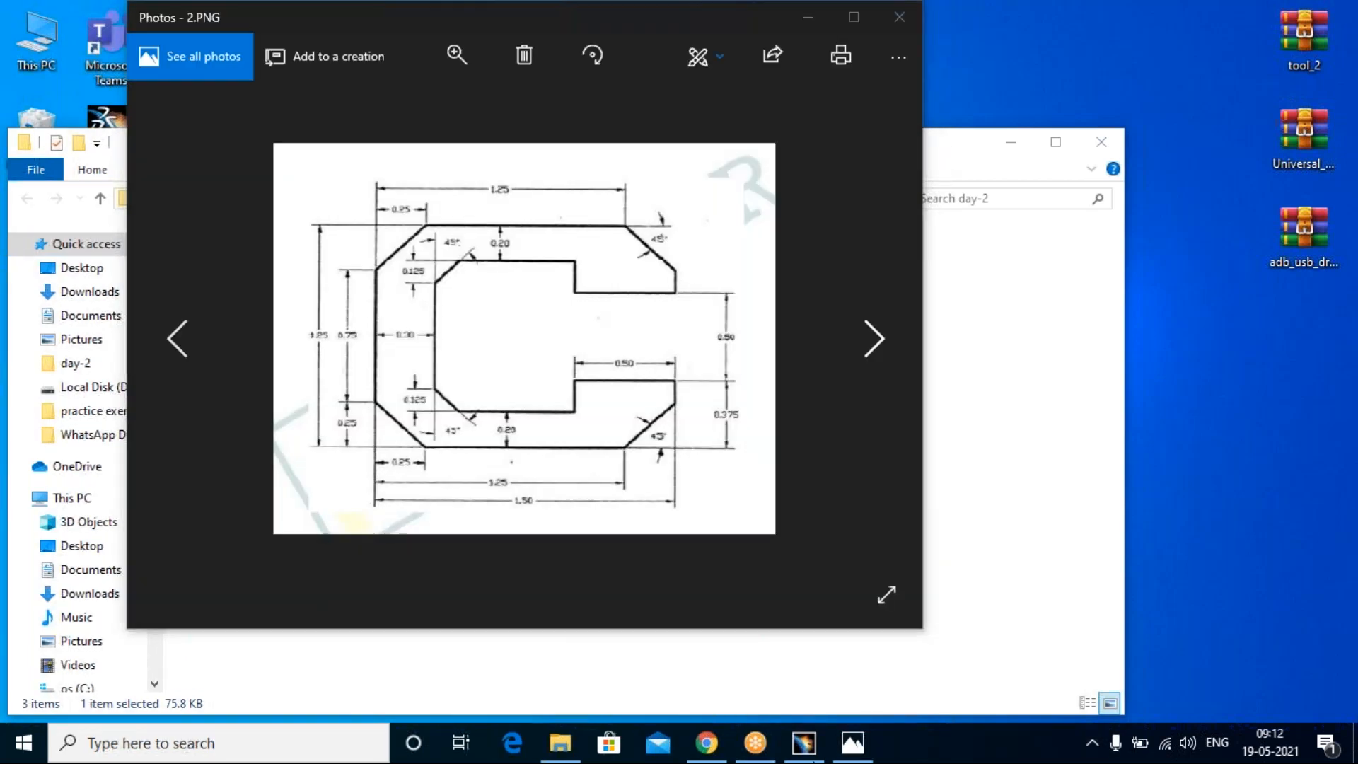
Step: Switch to CATIA and insert an axis system at the origin of Part1
{"action": "left_click", "coordinate": [804, 744]}
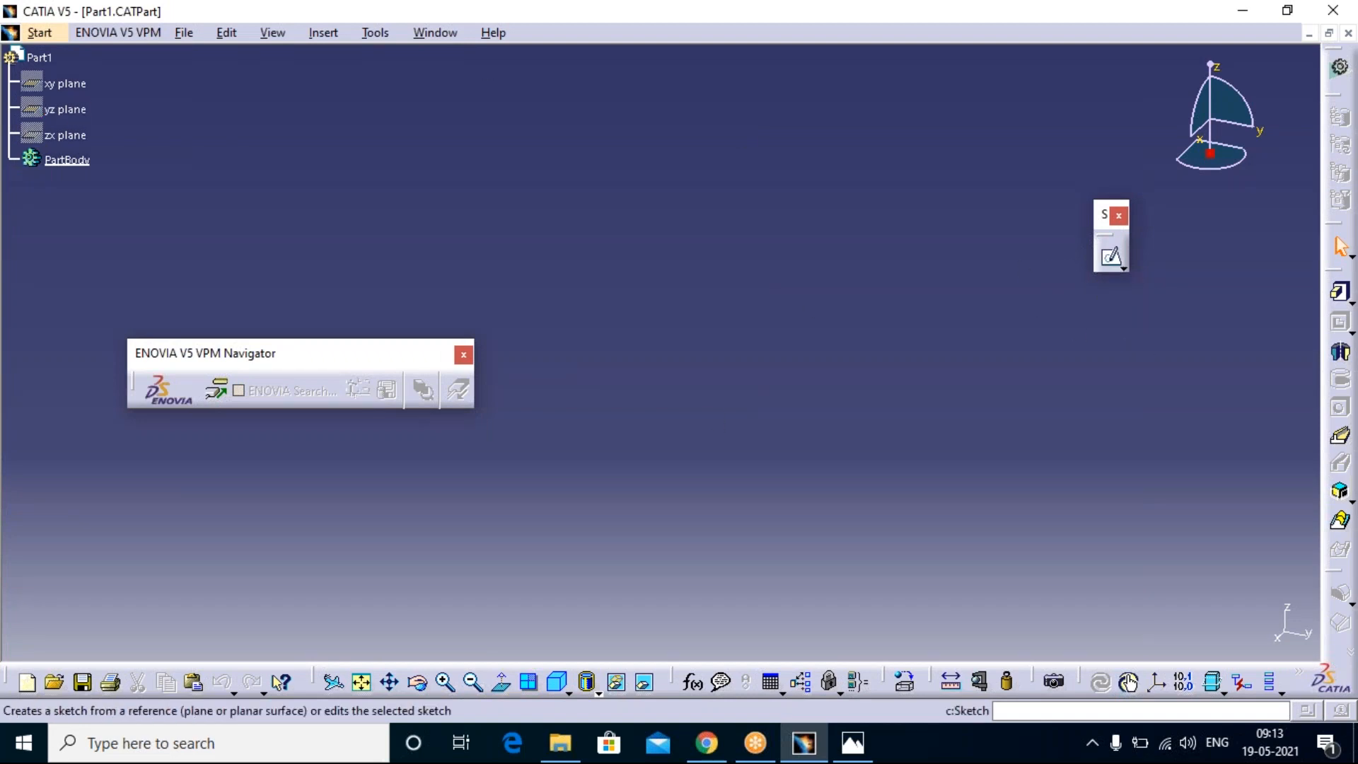
{"action": "left_click", "coordinate": [333, 35]}
{"action": "left_click", "coordinate": [386, 291]}
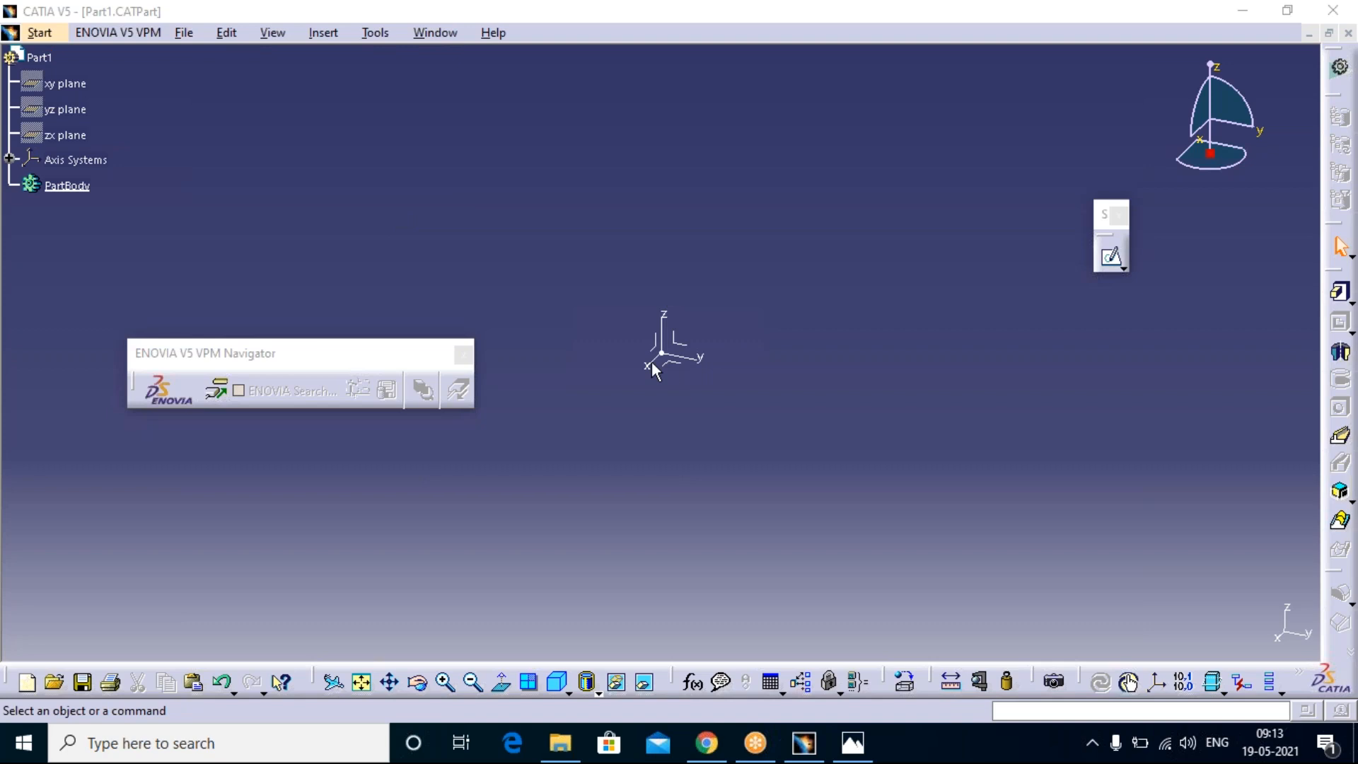
Step: Consult exercise drawing 2, then return to CATIA and start a sketch on the yz plane of the axis system
{"action": "left_click", "coordinate": [847, 753]}
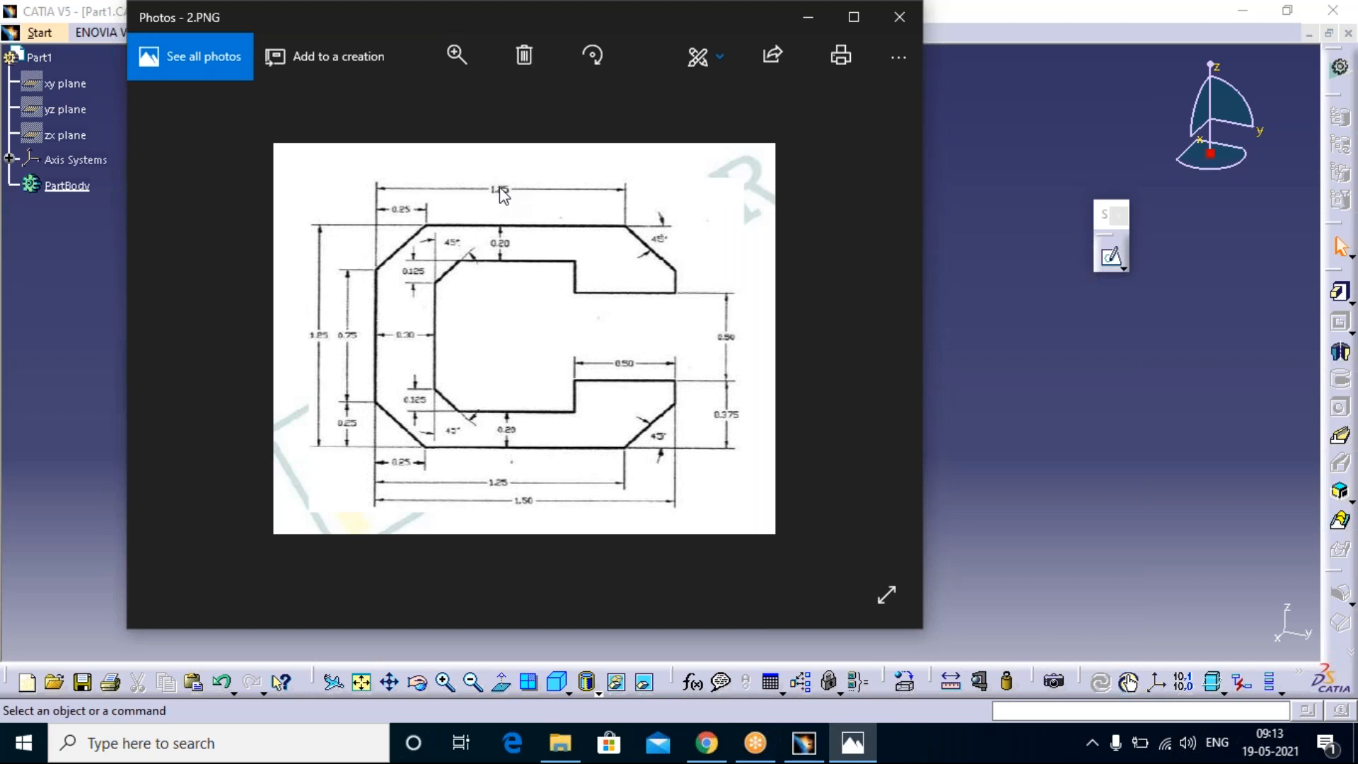
{"action": "left_click", "coordinate": [1051, 377]}
{"action": "left_click", "coordinate": [1113, 260]}
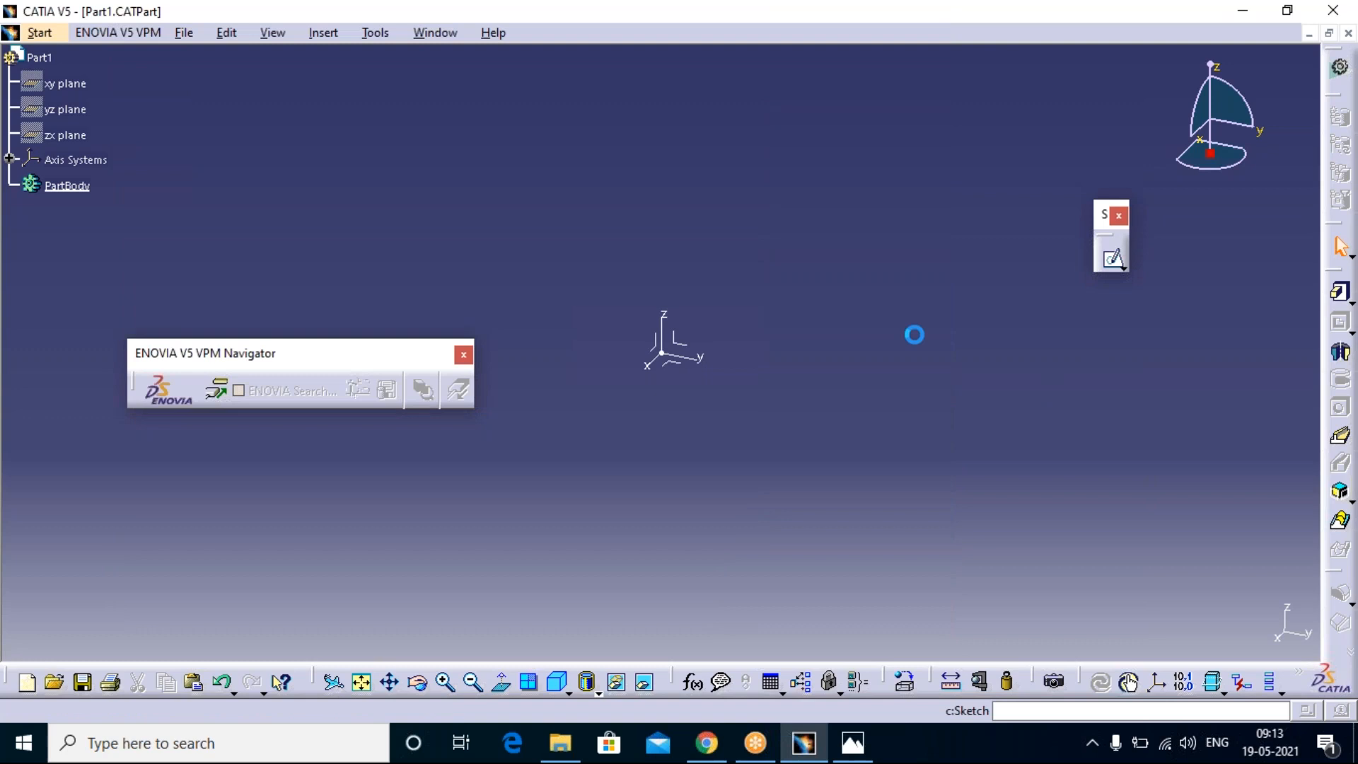
{"action": "left_click", "coordinate": [693, 352]}
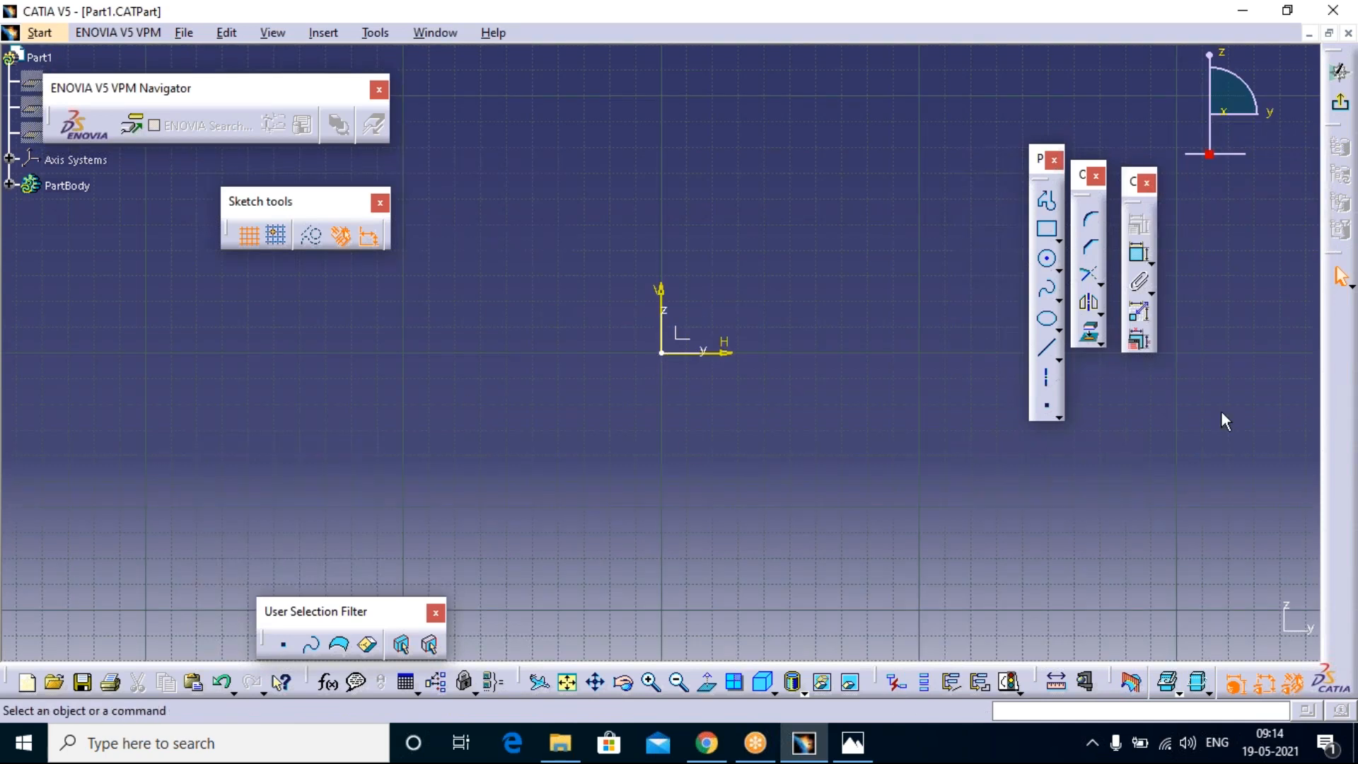
Step: Clear the floating toolbars from the work area and start a Profile with its first point at H 0 mm, V 0 mm
{"action": "left_click", "coordinate": [1046, 201]}
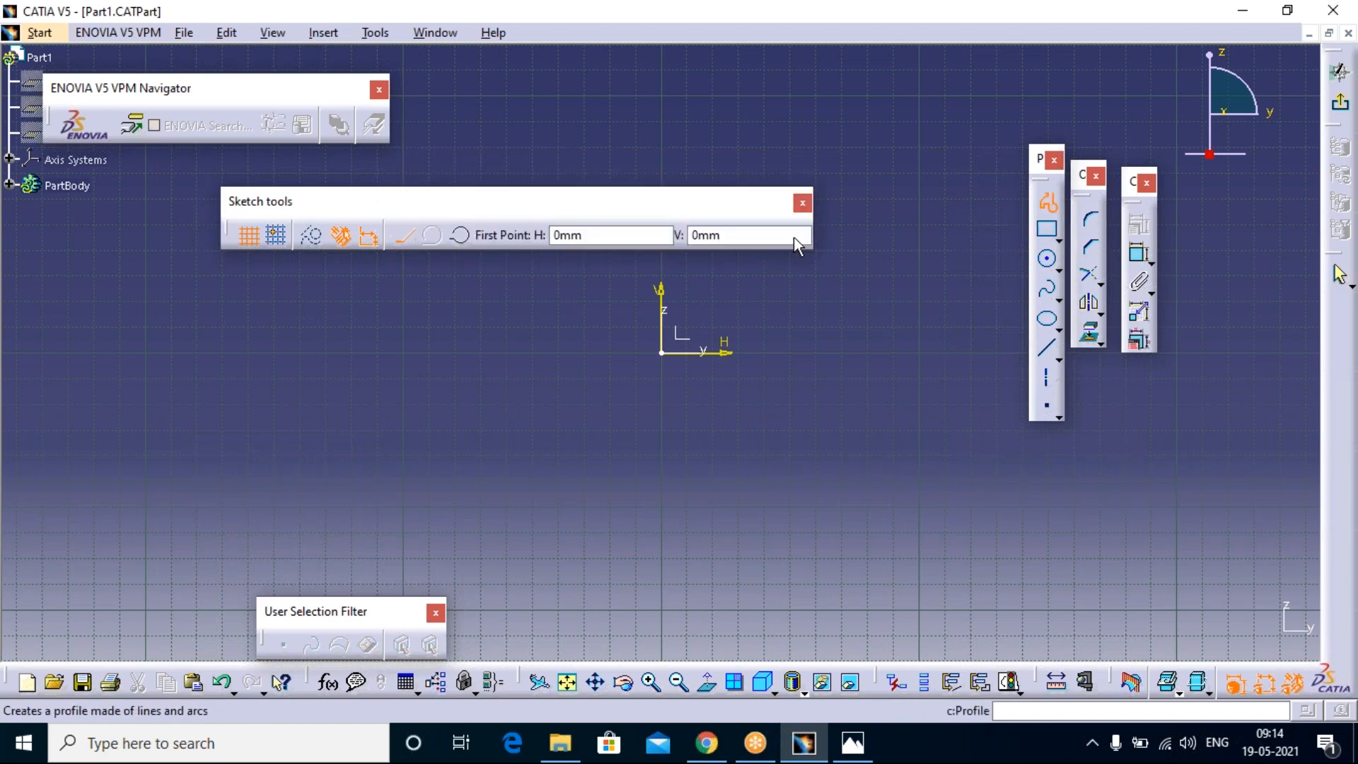
{"action": "left_click", "coordinate": [379, 89]}
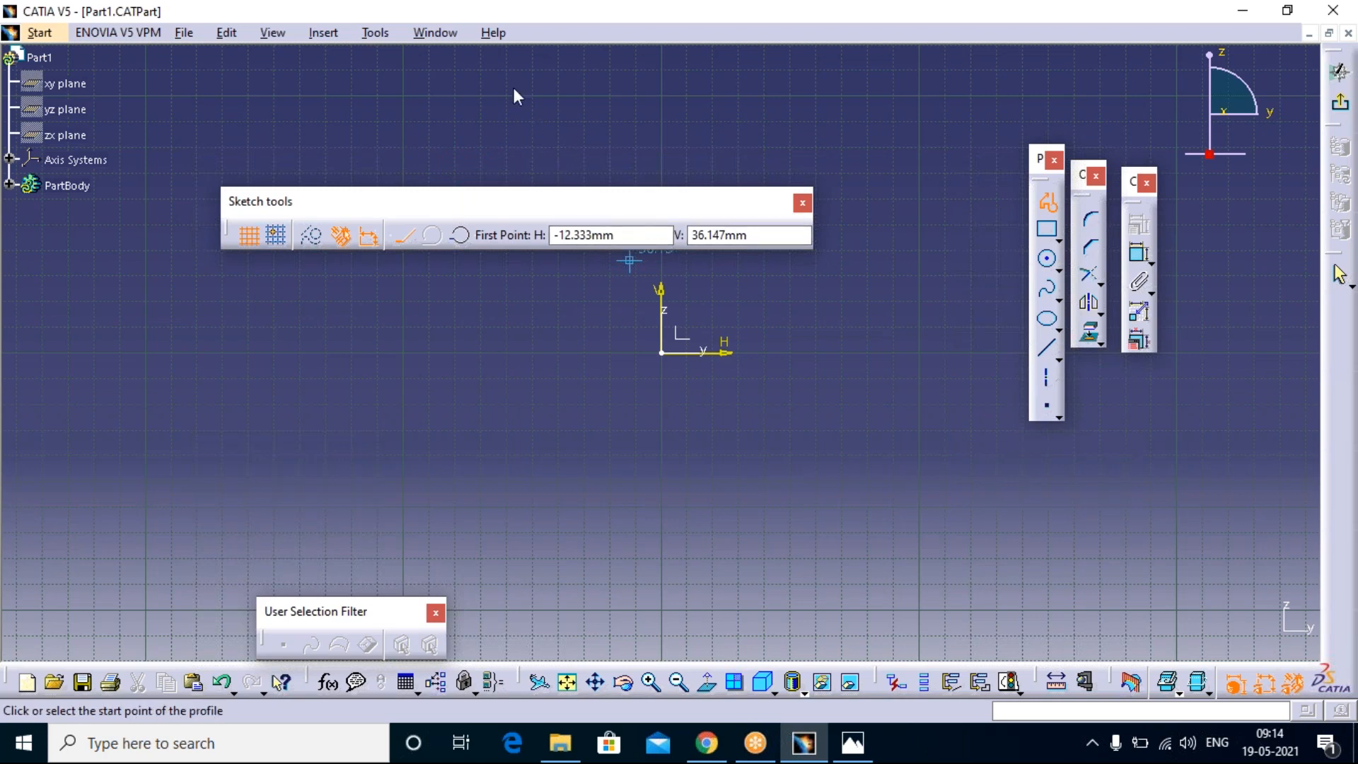
{"action": "left_click_drag", "start_coordinate": [553, 189], "coordinate": [511, 76]}
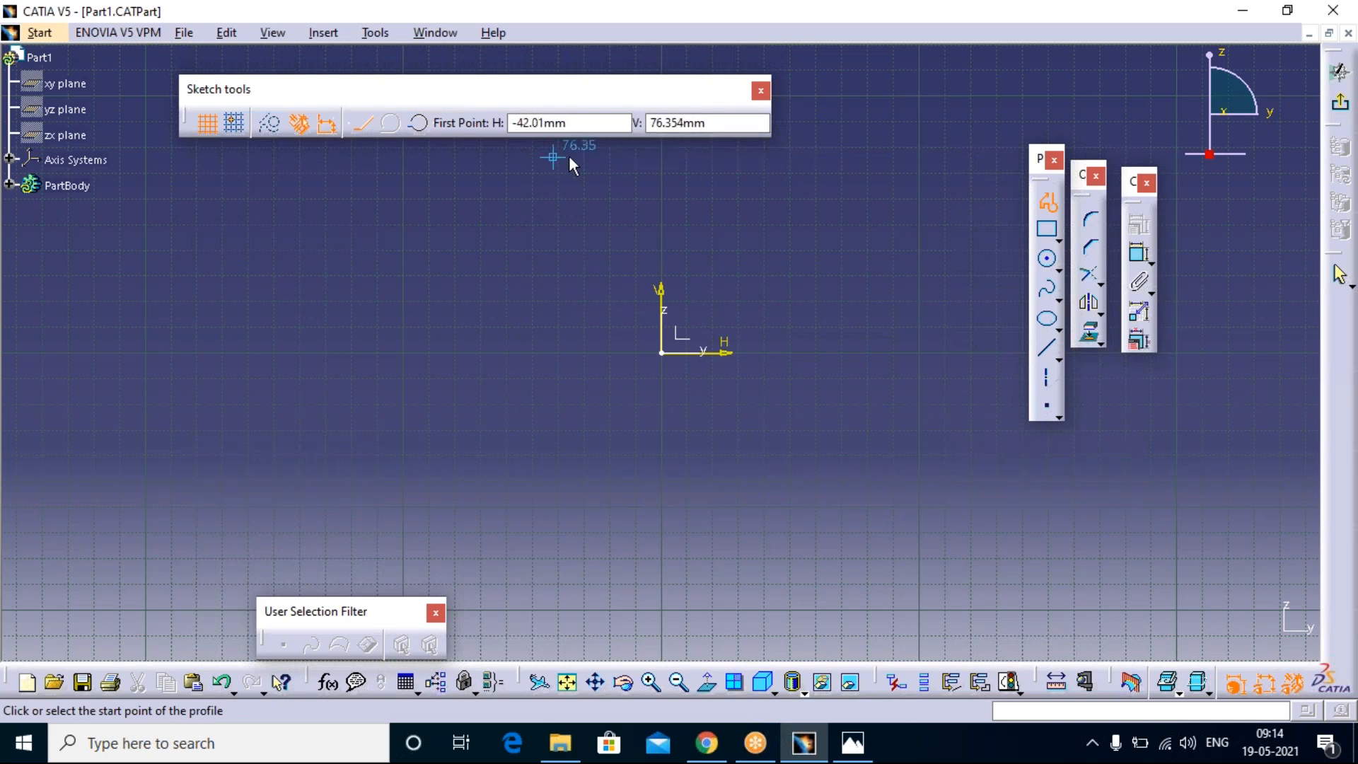
{"action": "key", "text": "Tab"}
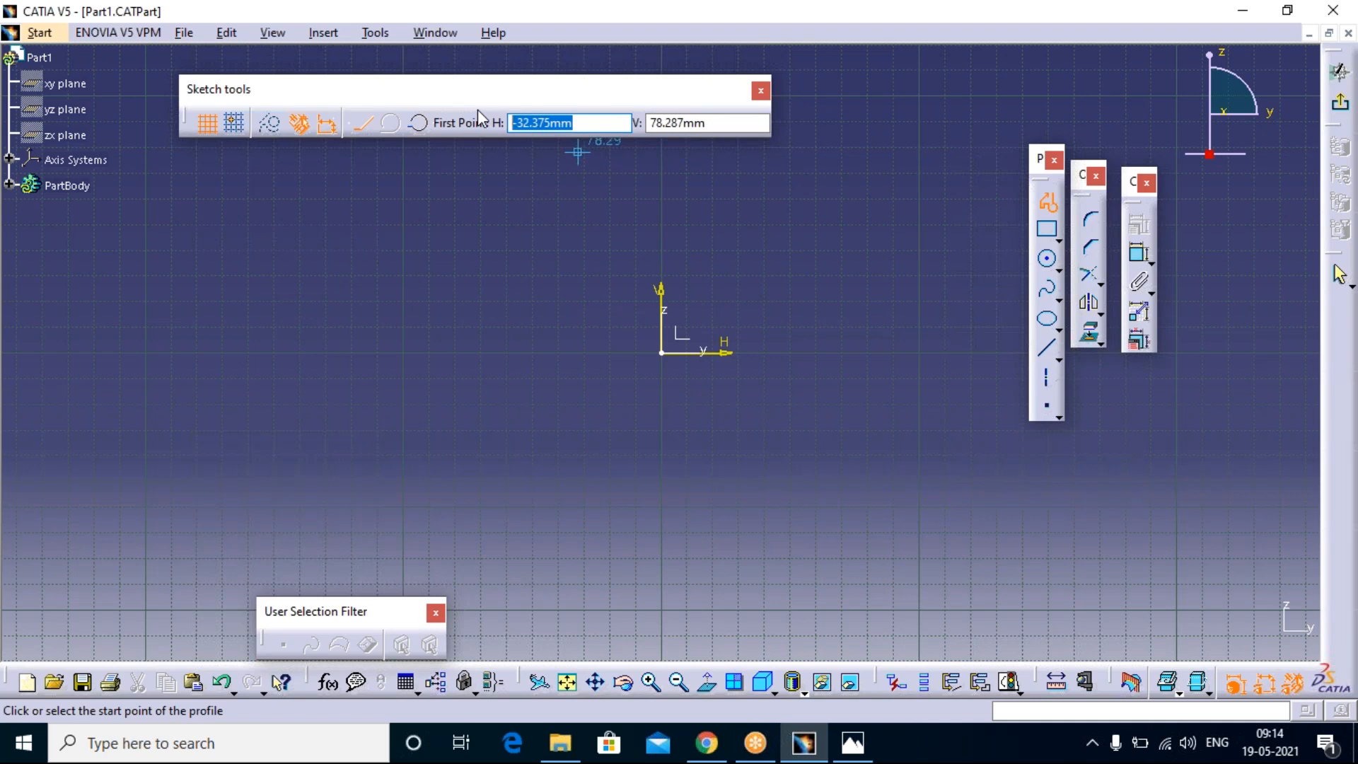
{"action": "type", "text": "0"}
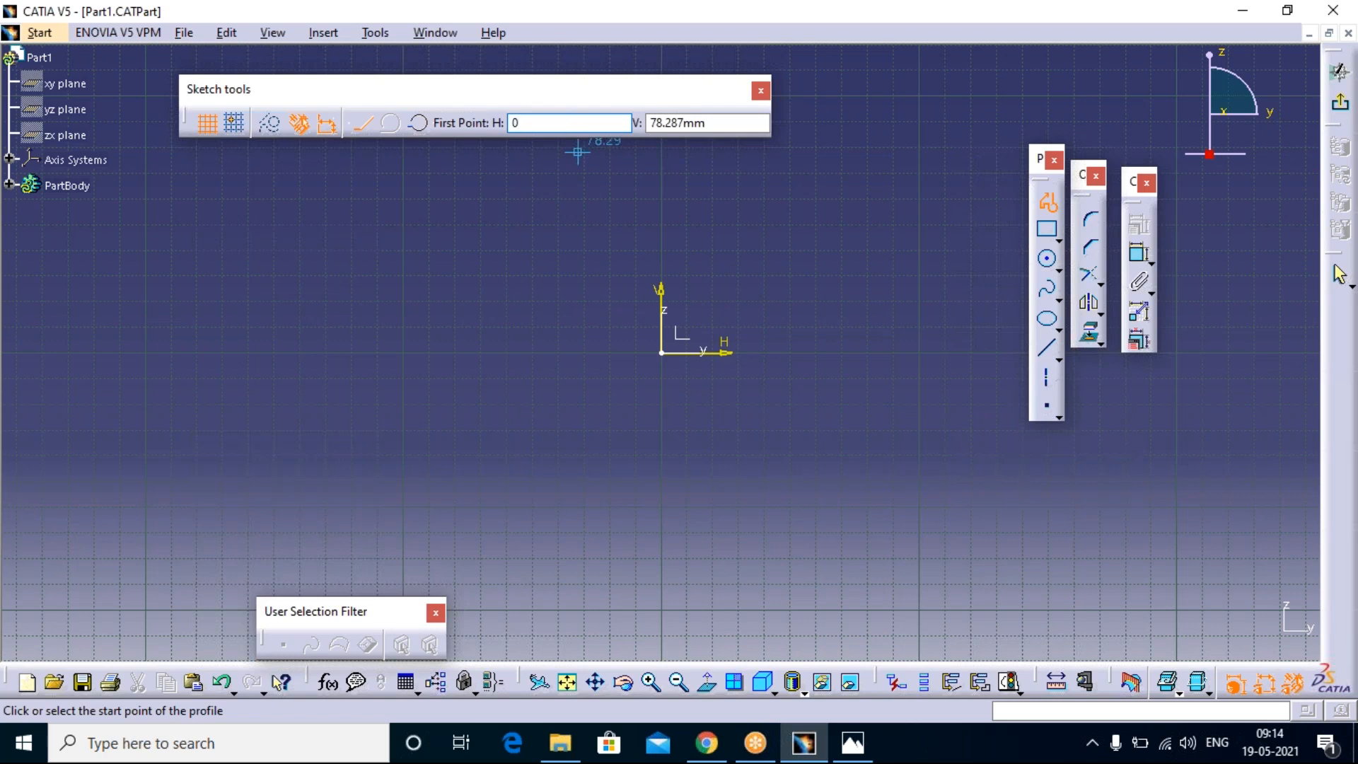
{"action": "key", "text": "Tab"}
{"action": "type", "text": "0"}
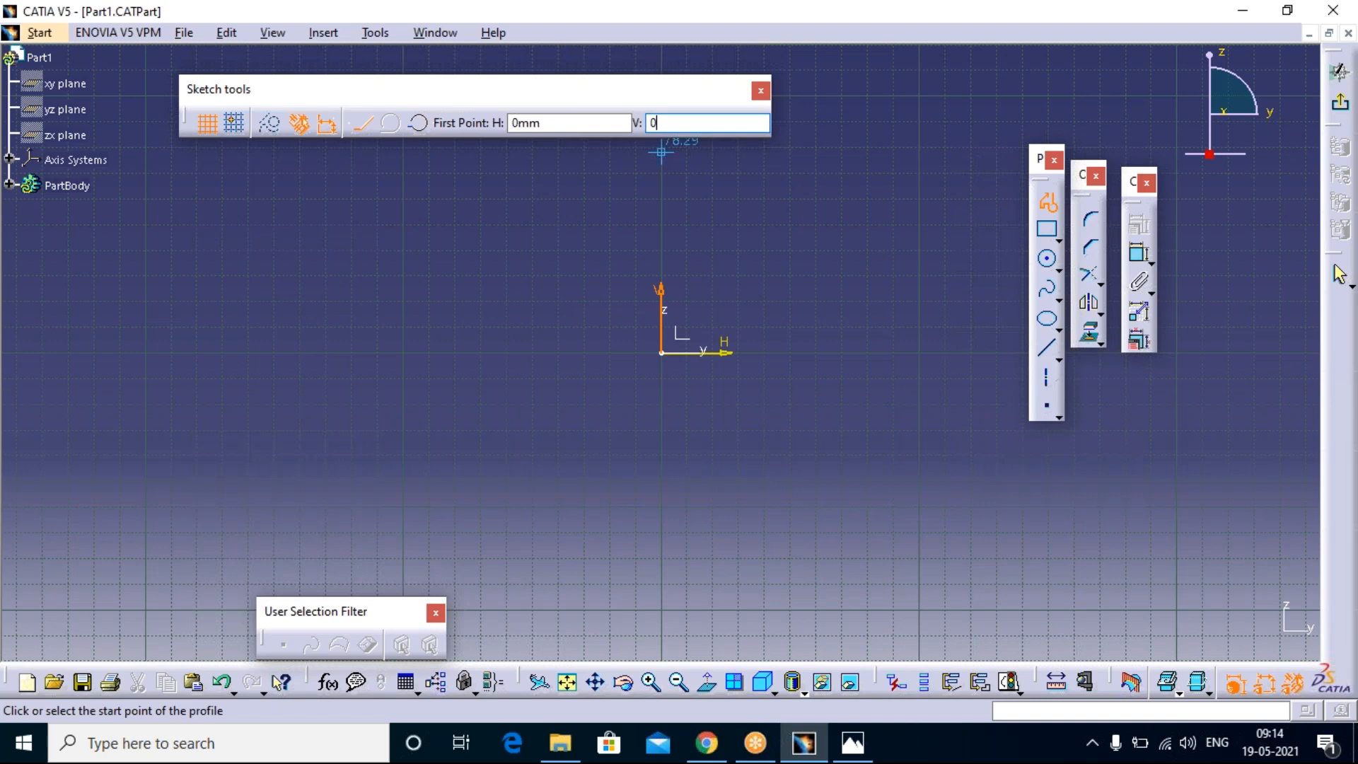
{"action": "key", "text": "Return"}
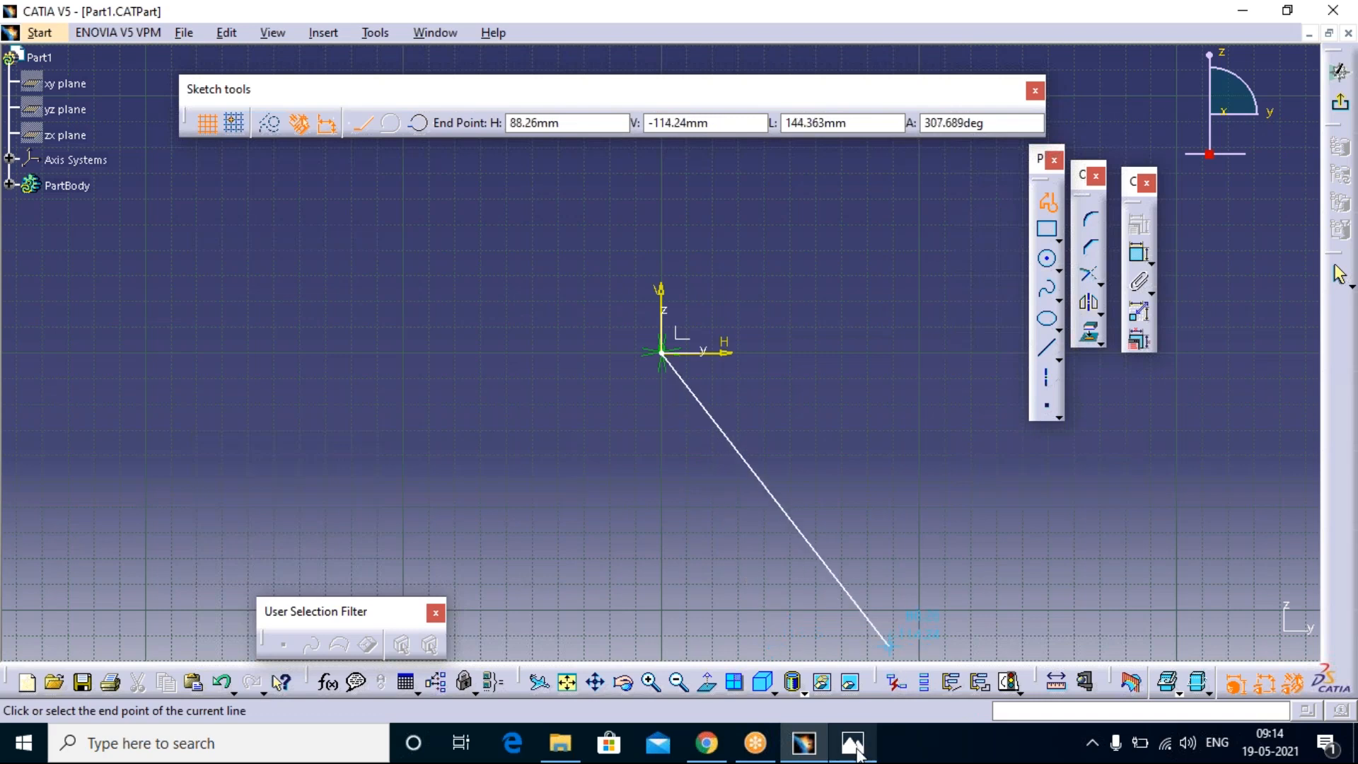
Step: Check the overall width in exercise drawing 2, then end the first profile line at H 1.5 mm, V 0 mm
{"action": "left_click", "coordinate": [854, 744]}
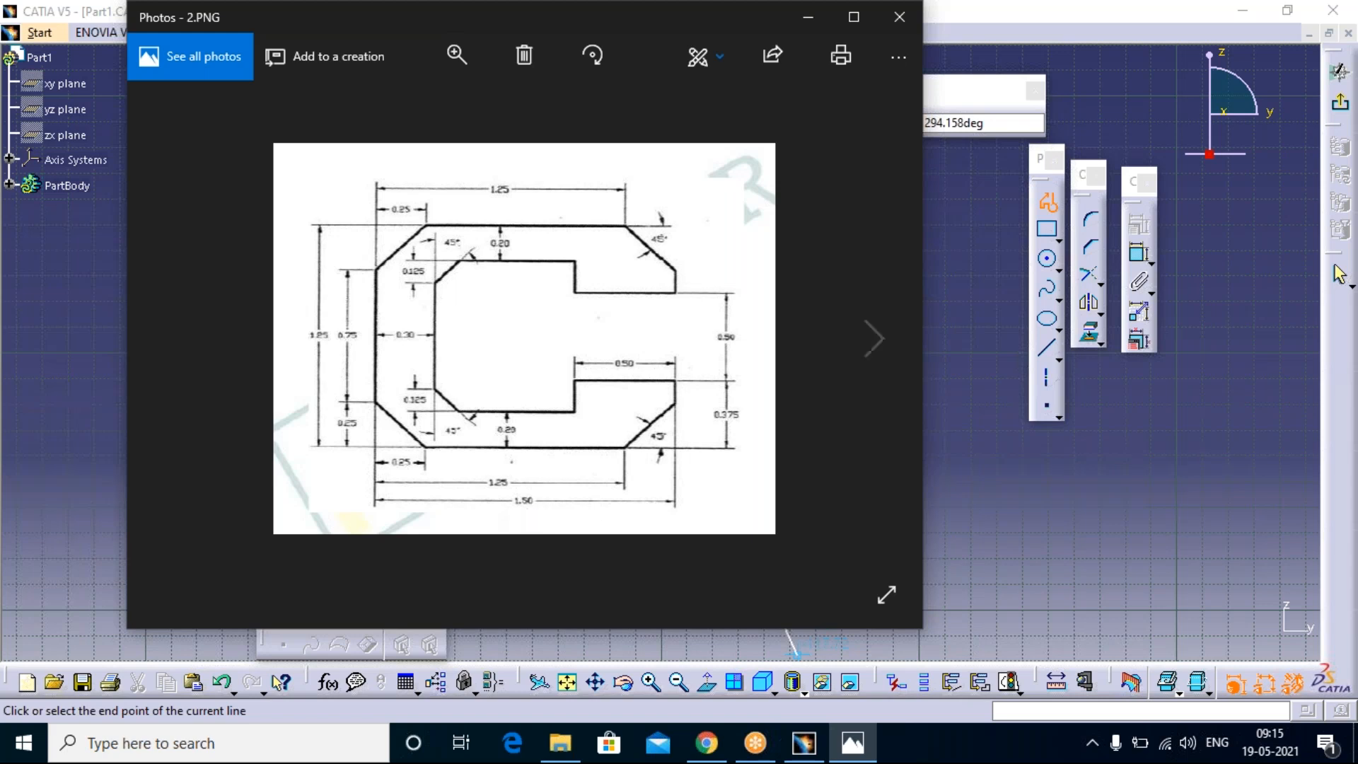
{"action": "left_click_drag", "start_coordinate": [328, 18], "coordinate": [325, 56]}
{"action": "left_click_drag", "start_coordinate": [238, 279], "coordinate": [242, 349]}
{"action": "left_click", "coordinate": [577, 123]}
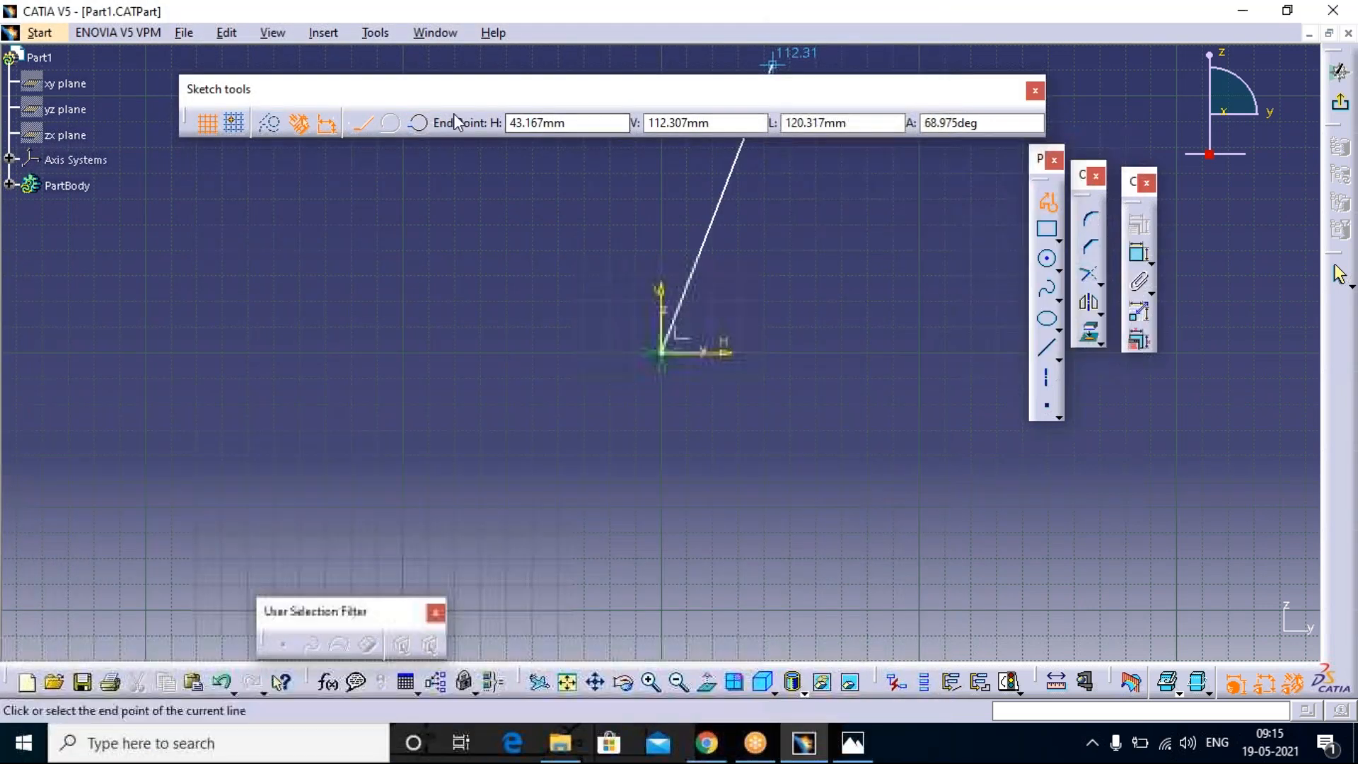
{"action": "left_click_drag", "start_coordinate": [579, 123], "coordinate": [511, 123]}
{"action": "type", "text": "1"}
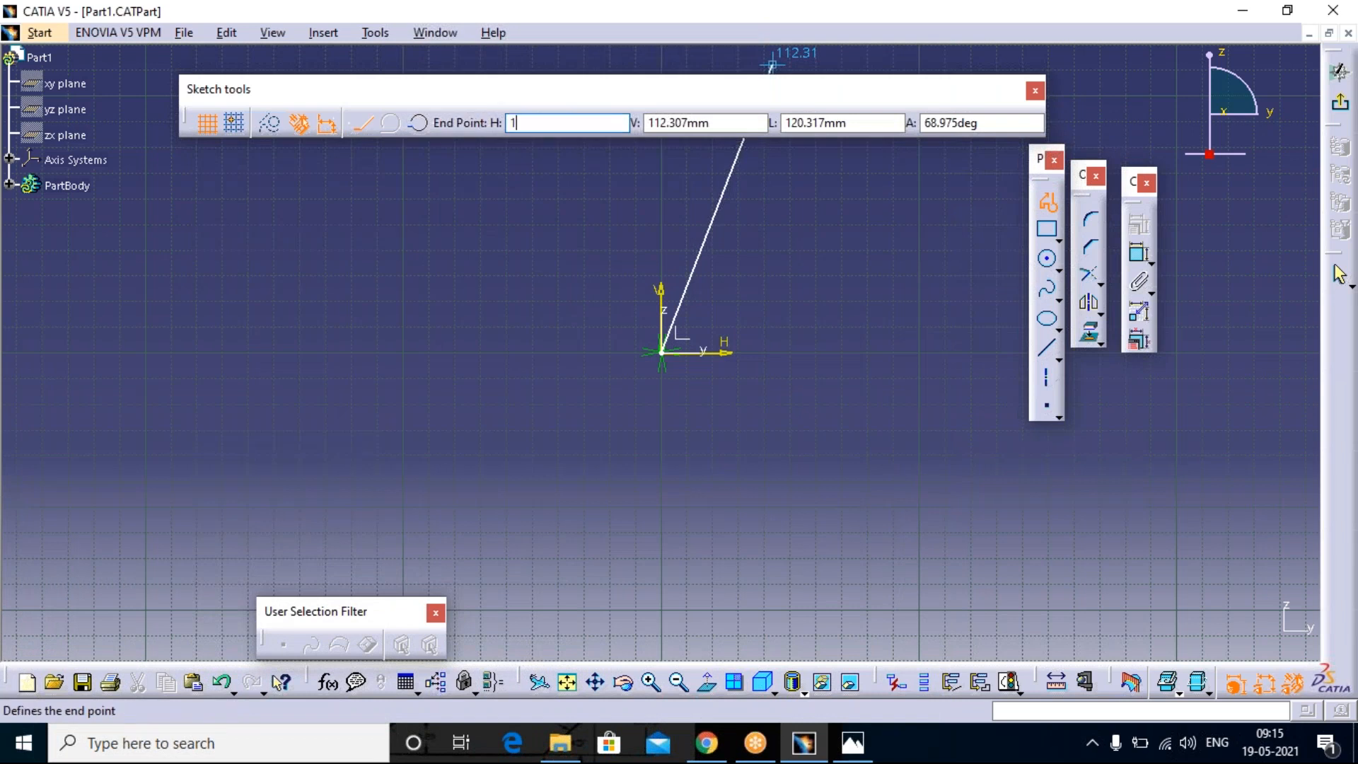
{"action": "type", "text": ".5"}
{"action": "key", "text": "Tab"}
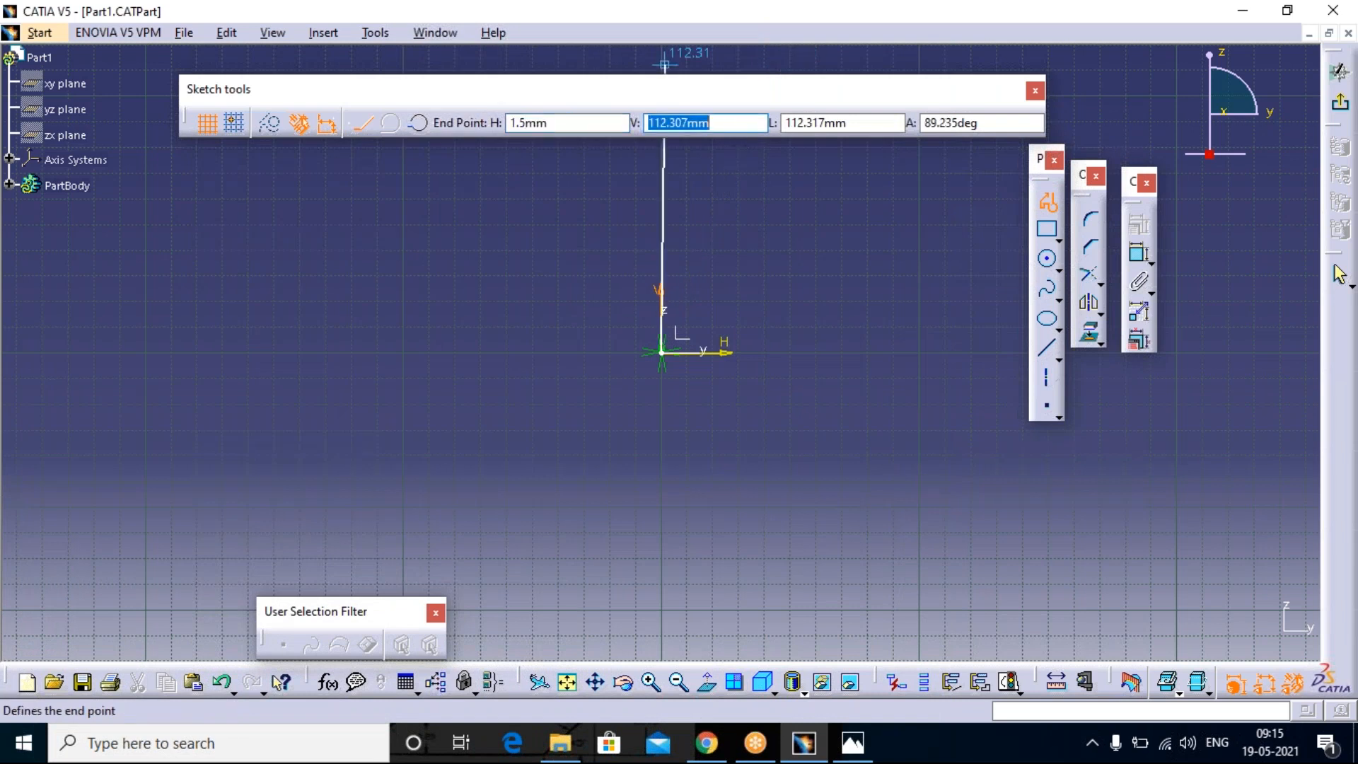
{"action": "type", "text": "0"}
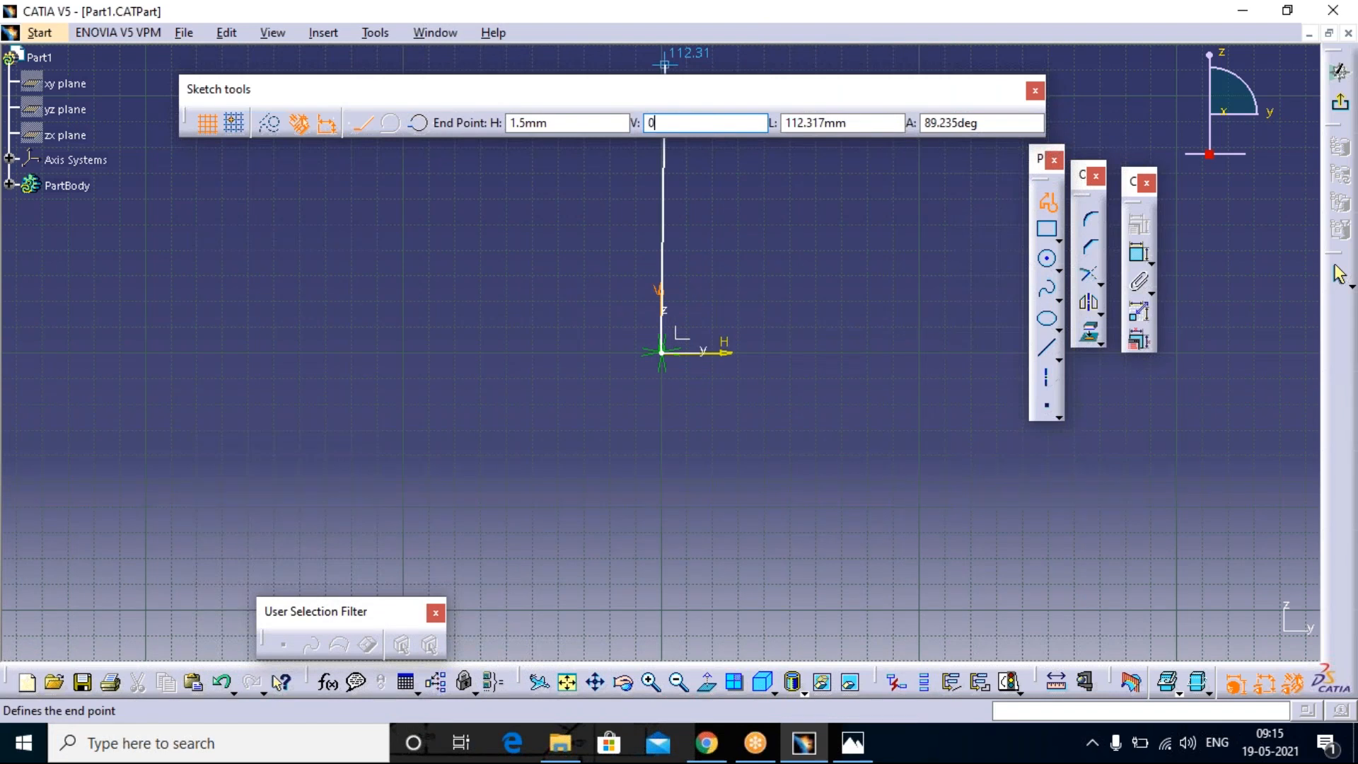
{"action": "key", "text": "Return"}
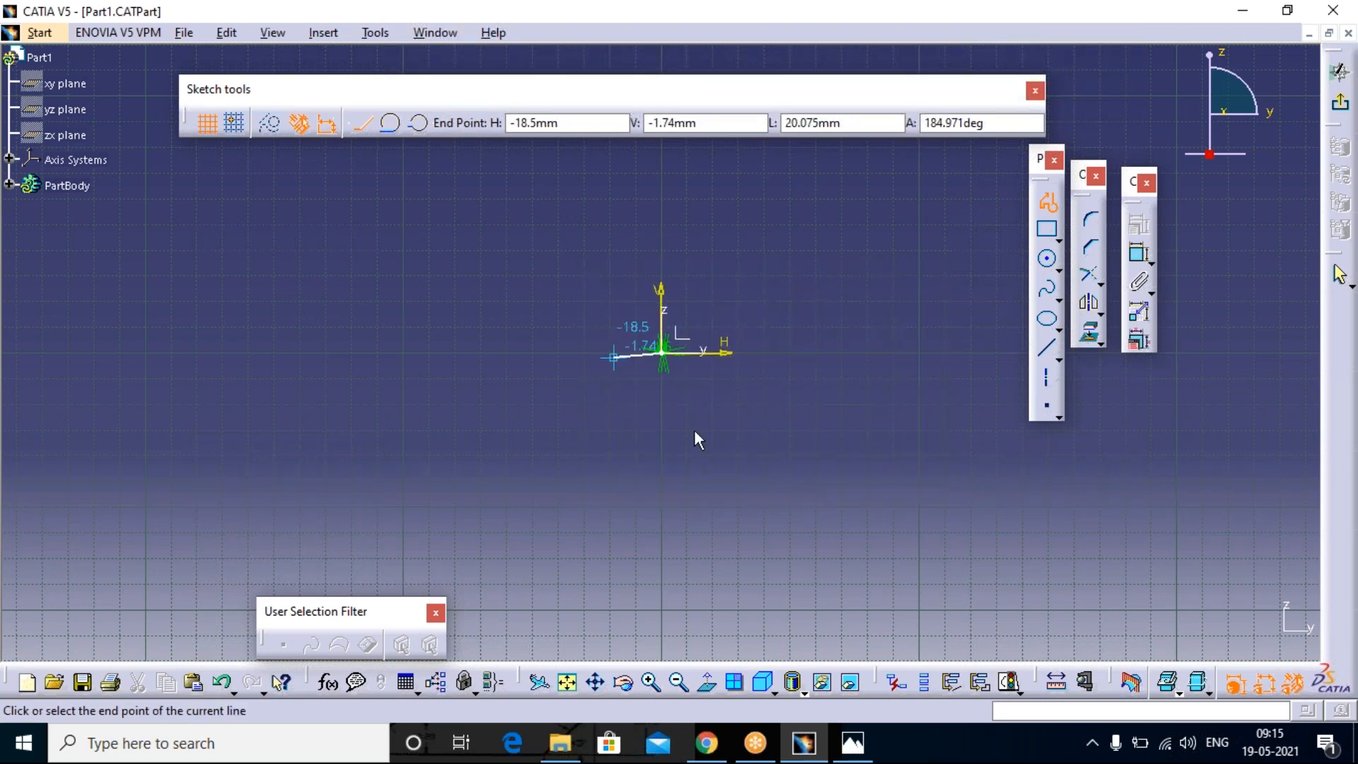
Step: Review drawing 2, then outline the lower arm with a vertical line about 0.22 mm high and a horizontal line back to about H 0.3 mm
{"action": "middle_click_drag", "start_coordinate": [664, 371], "coordinate": [688, 267]}
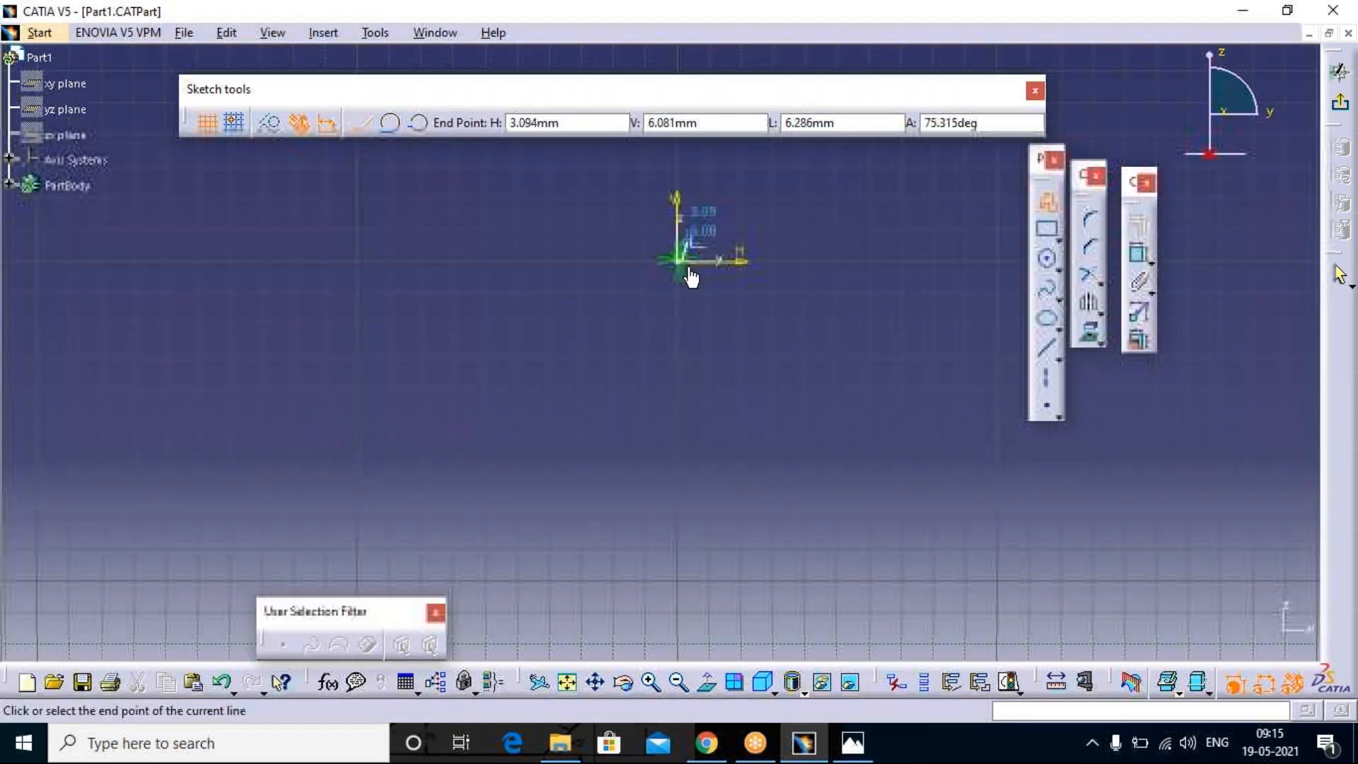
{"action": "left_click", "coordinate": [567, 681]}
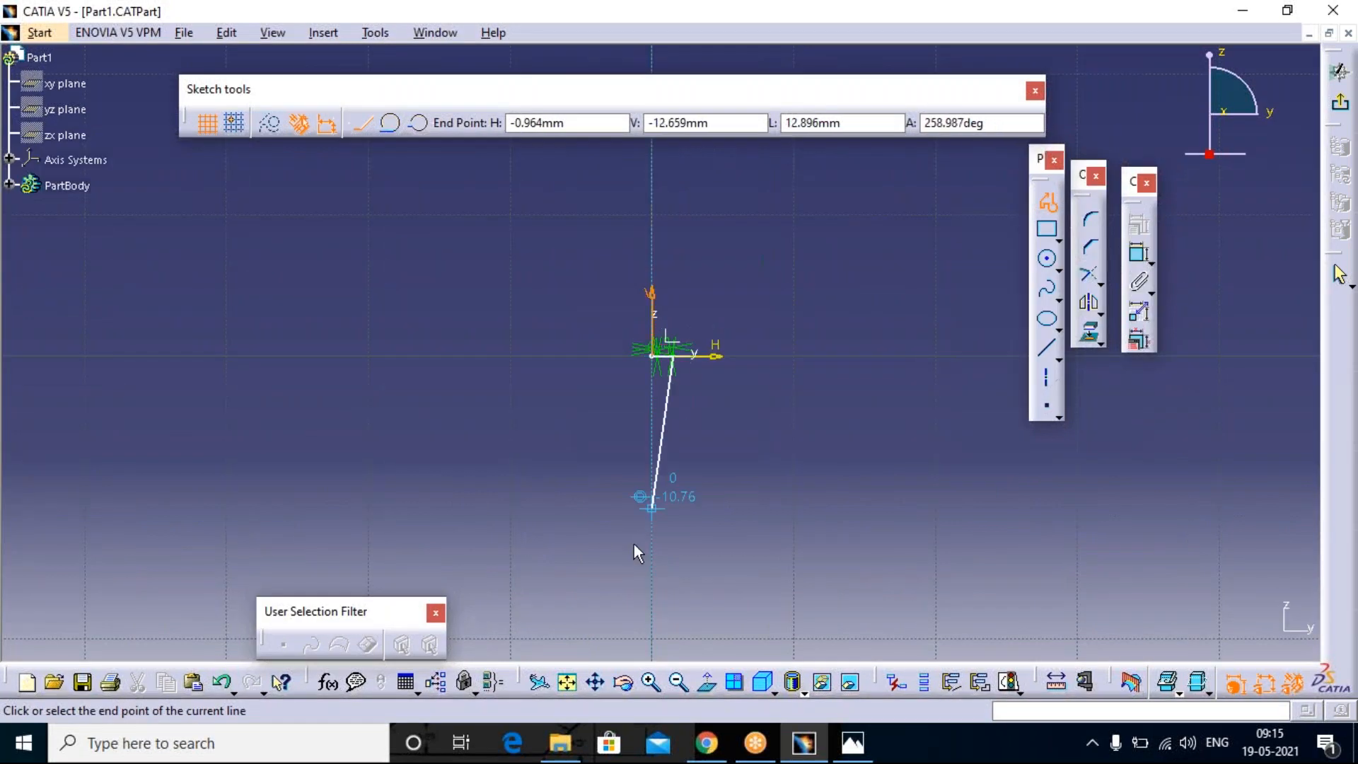
{"action": "middle_click_drag", "start_coordinate": [679, 394], "coordinate": [690, 150]}
{"action": "mouse_move", "coordinate": [719, 293]}
{"action": "middle_mouse_down"}
{"action": "mouse_move", "coordinate": [746, 158]}
{"action": "mouse_move", "coordinate": [746, 64]}
{"action": "middle_mouse_up"}
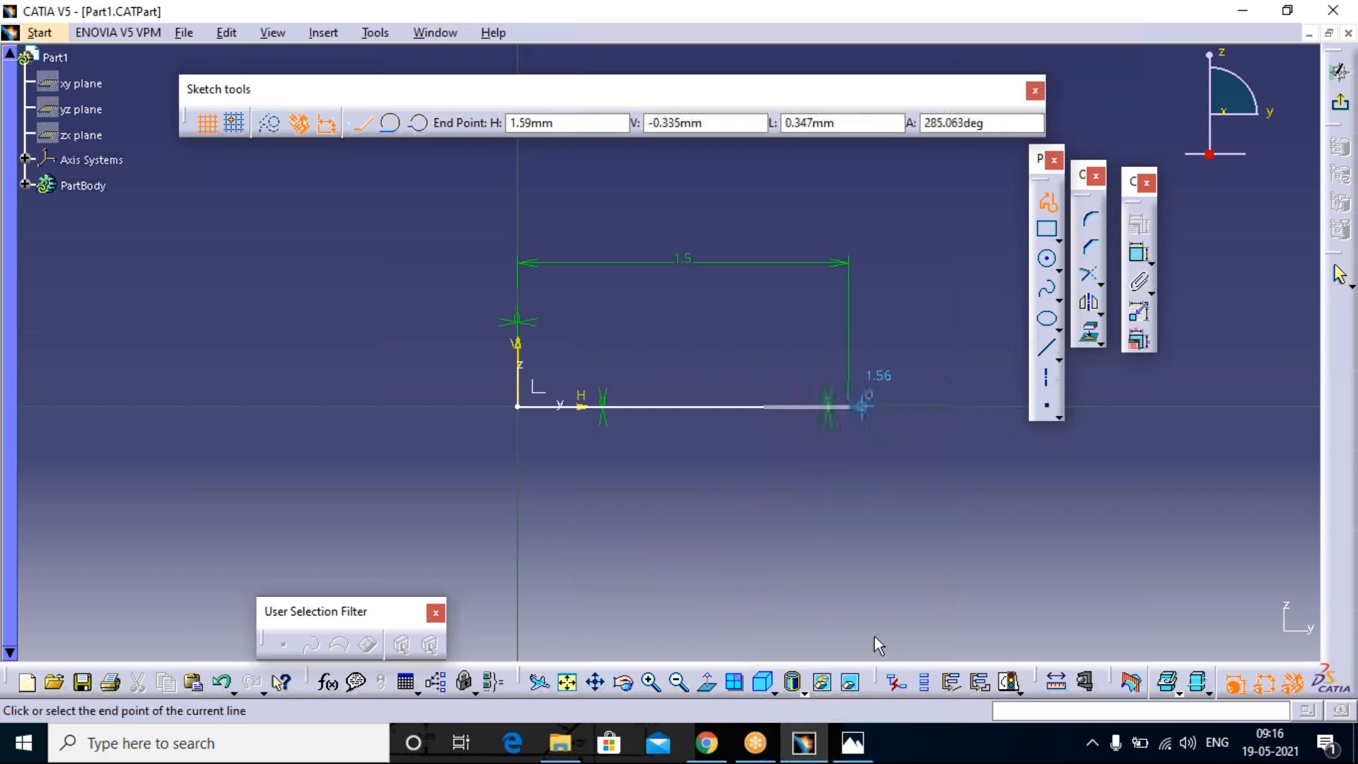
{"action": "left_click", "coordinate": [852, 743]}
{"action": "left_click_drag", "start_coordinate": [647, 320], "coordinate": [731, 122]}
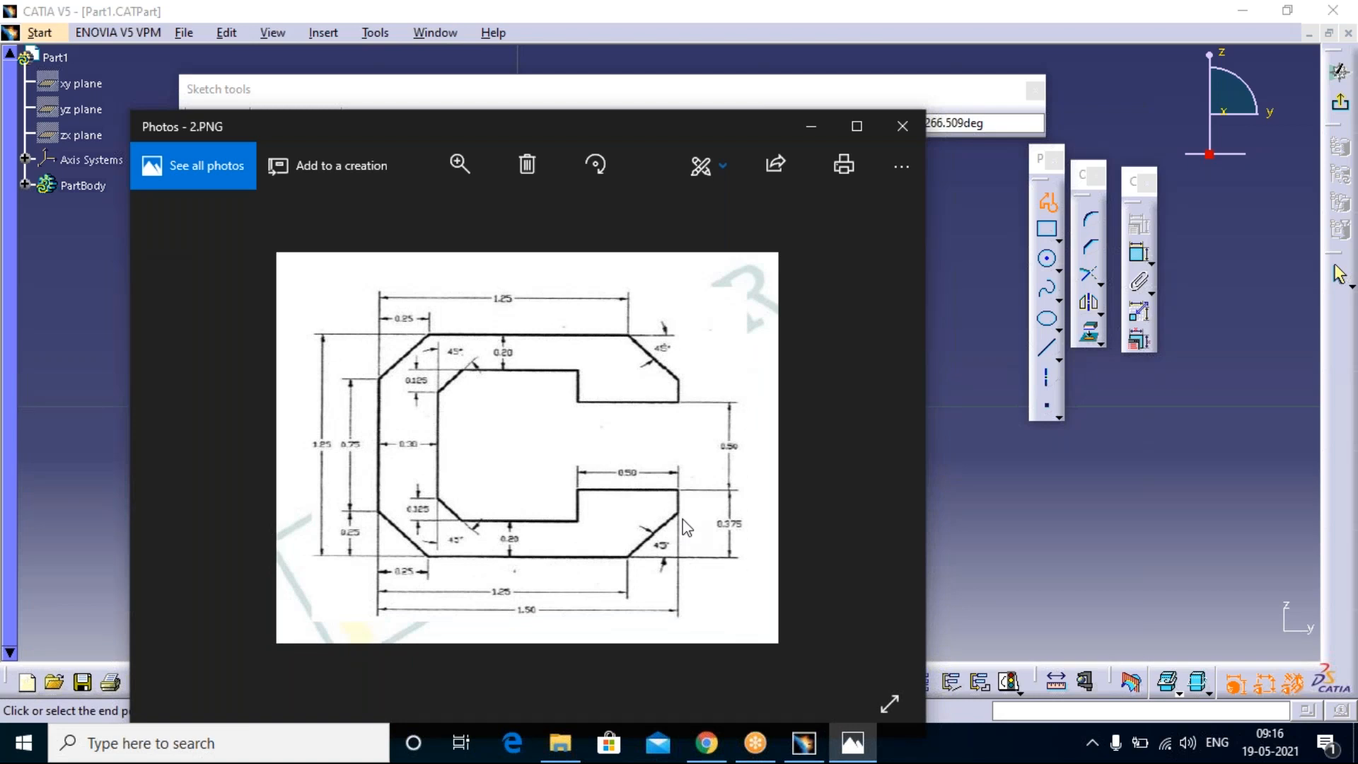
{"action": "left_click", "coordinate": [812, 126]}
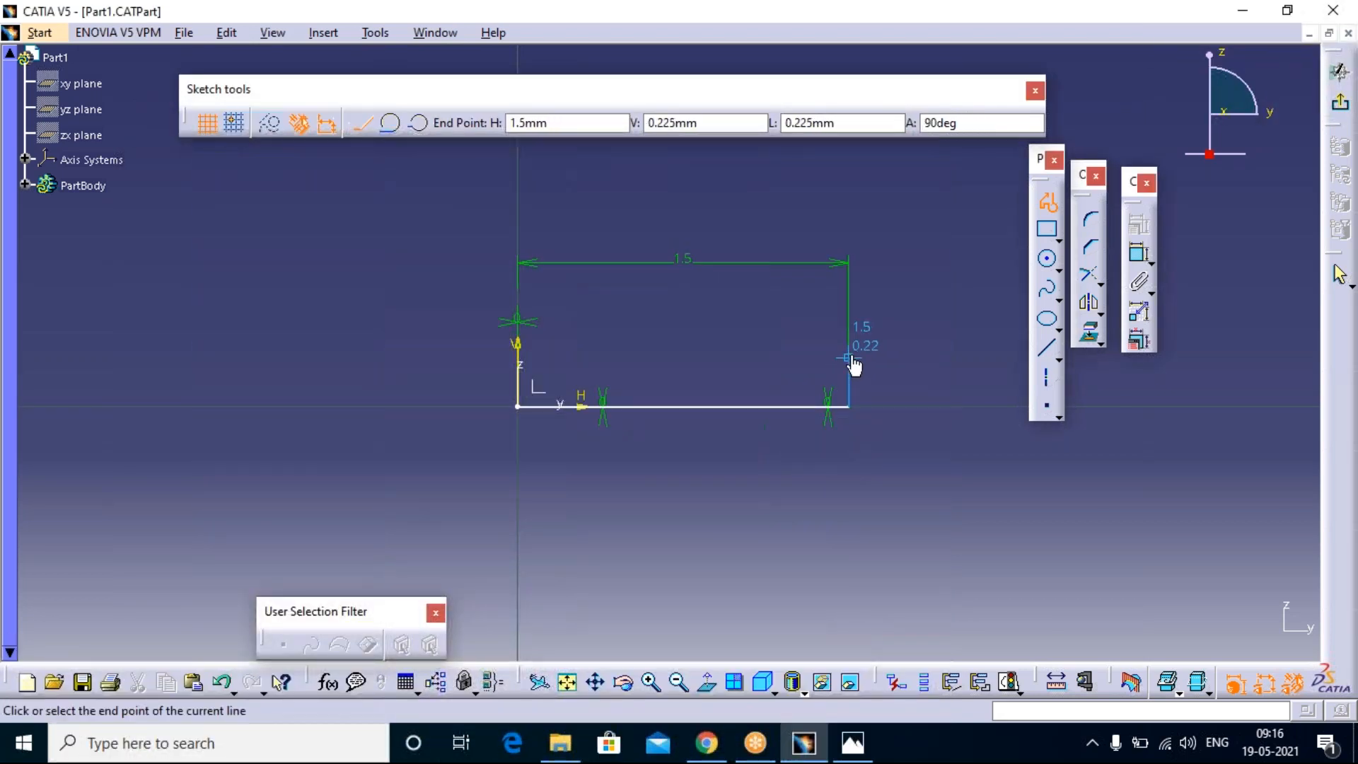
{"action": "left_click", "coordinate": [849, 358]}
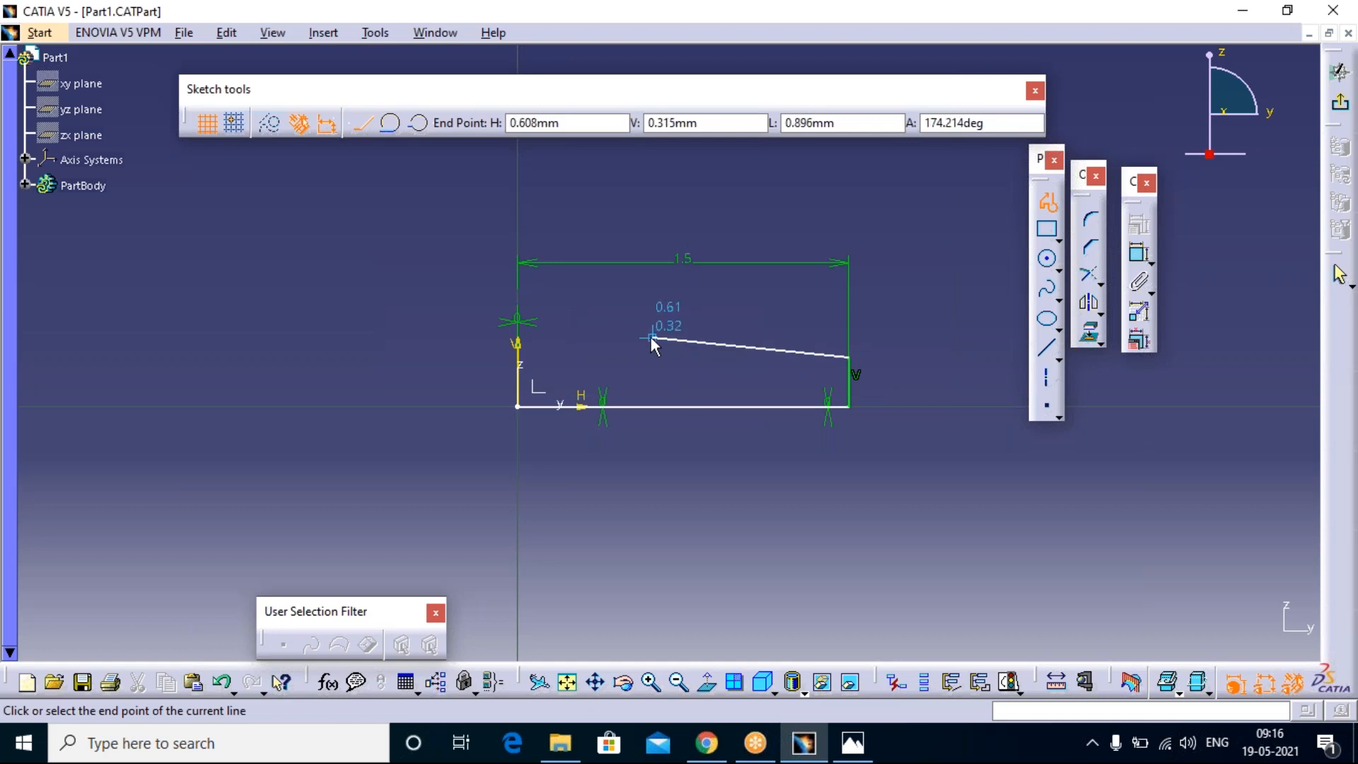
{"action": "left_click", "coordinate": [585, 358]}
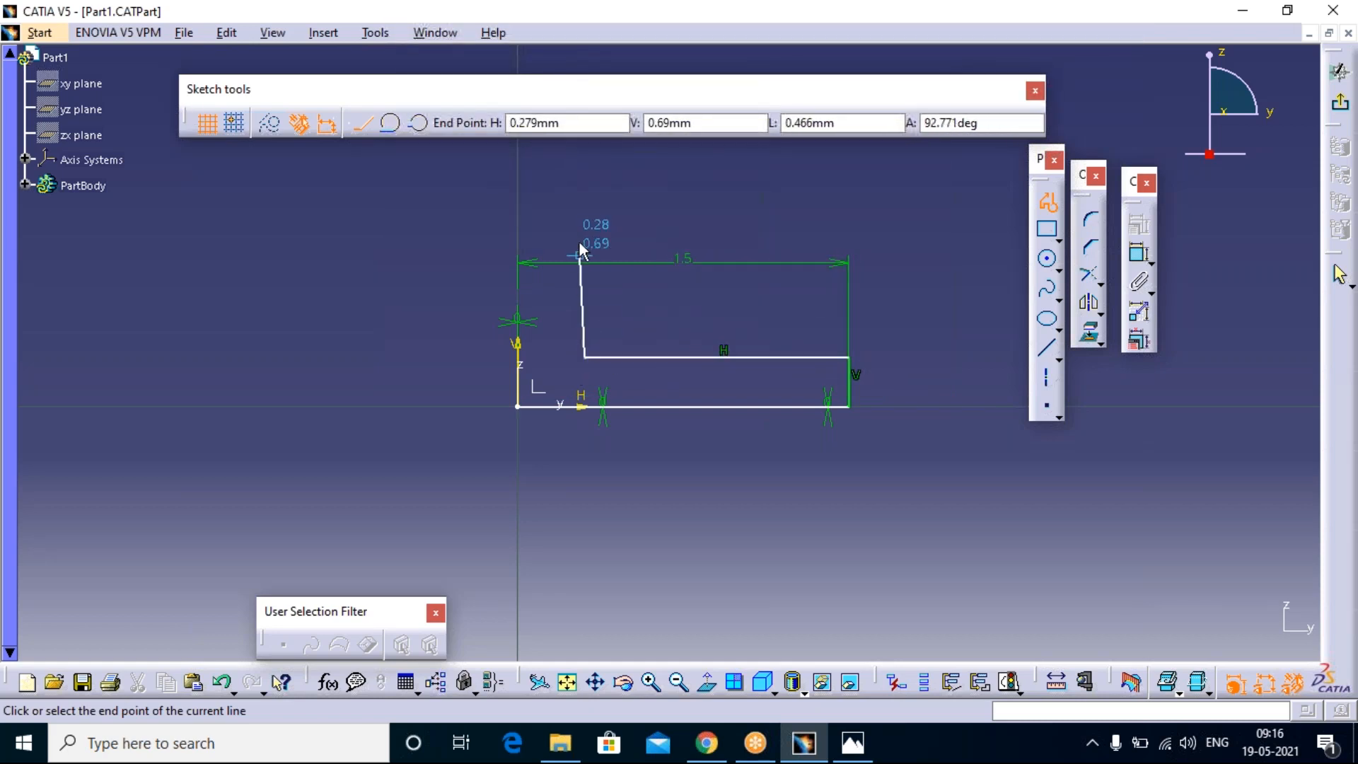
Step: Complete the C profile with an inner vertical about 0.7 mm long and an upper arm, closing it at the origin with an overall height about 1.16 mm
{"action": "left_click", "coordinate": [586, 201]}
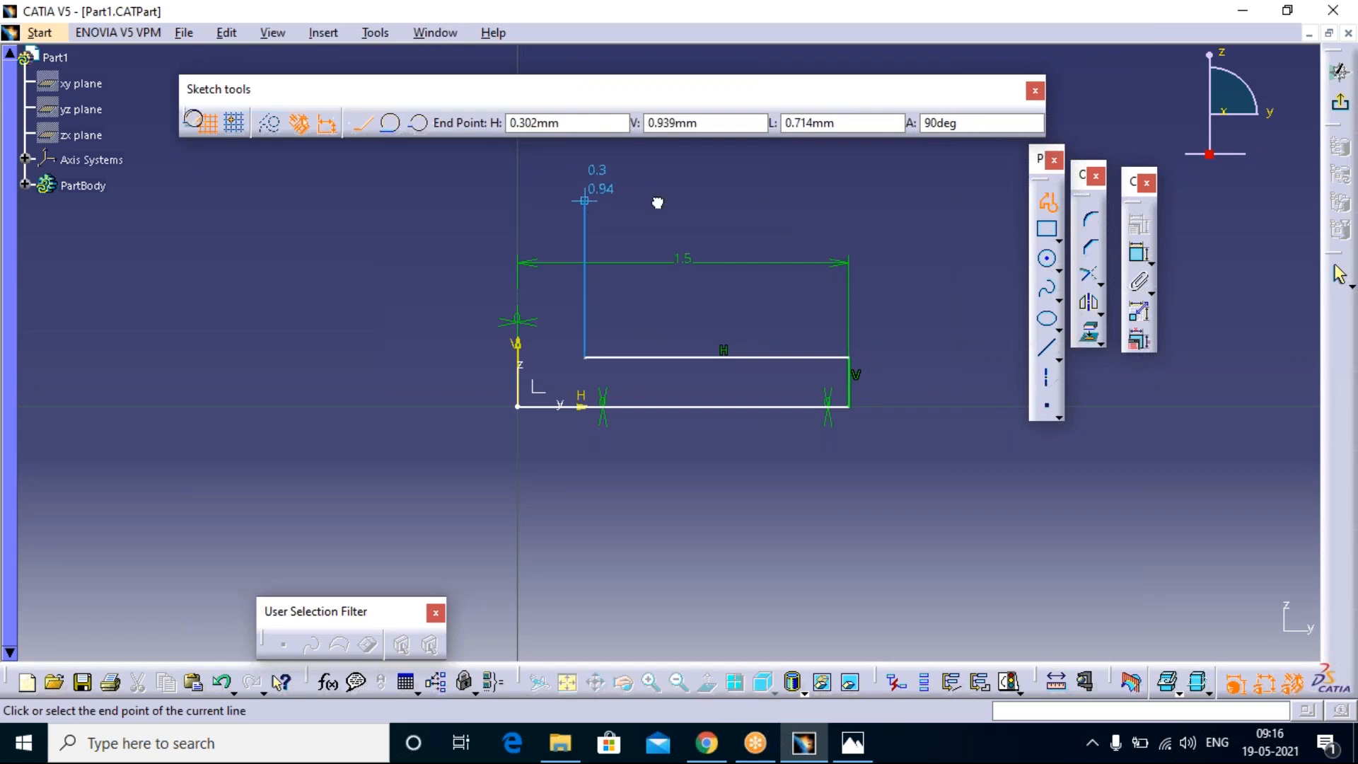
{"action": "left_click", "coordinate": [846, 203]}
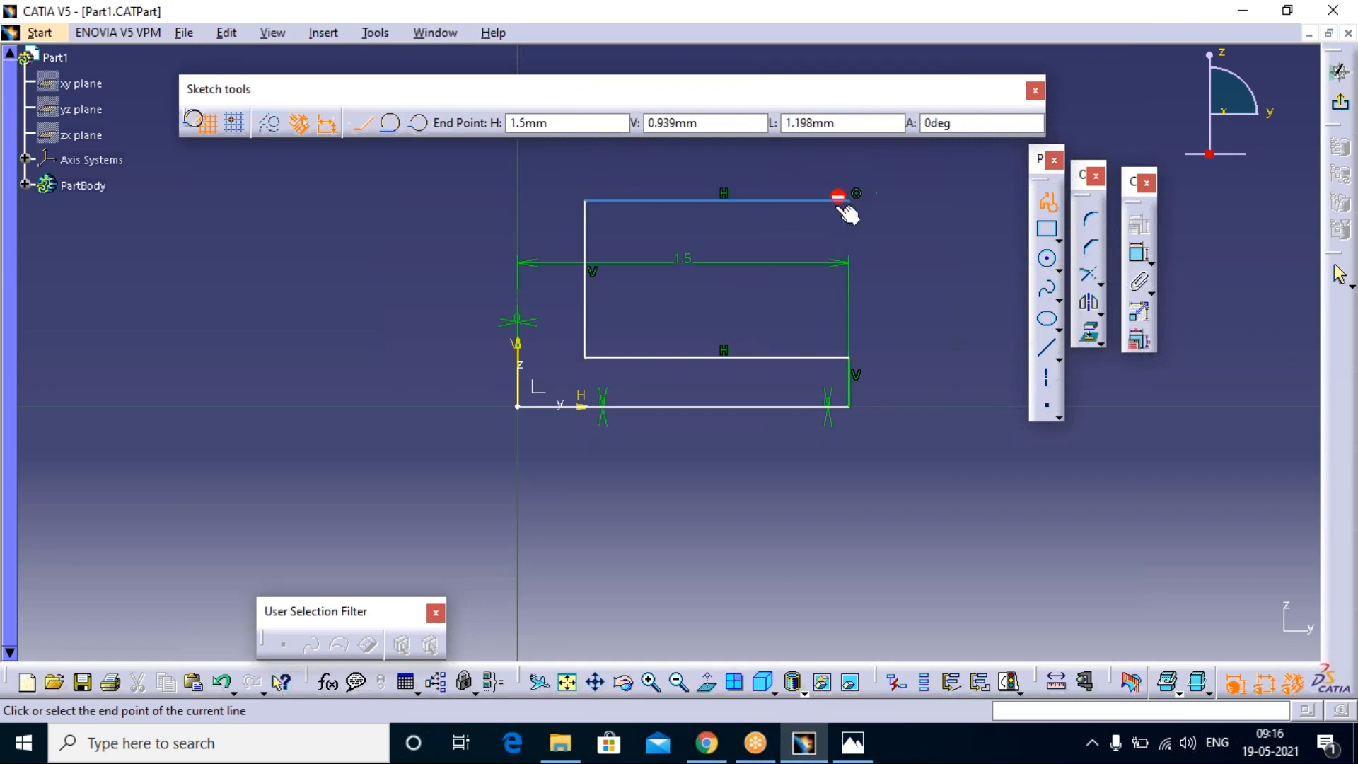
{"action": "left_click", "coordinate": [847, 153]}
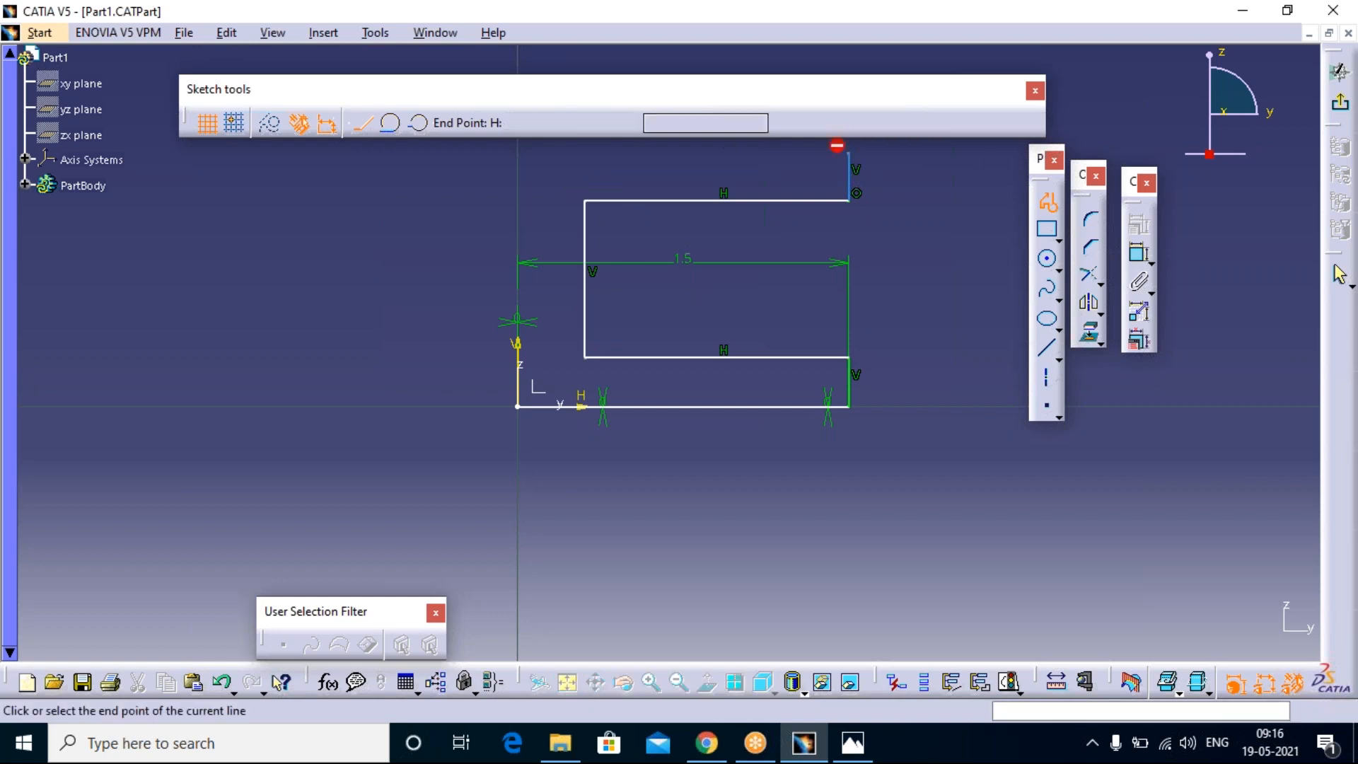
{"action": "left_click", "coordinate": [518, 152]}
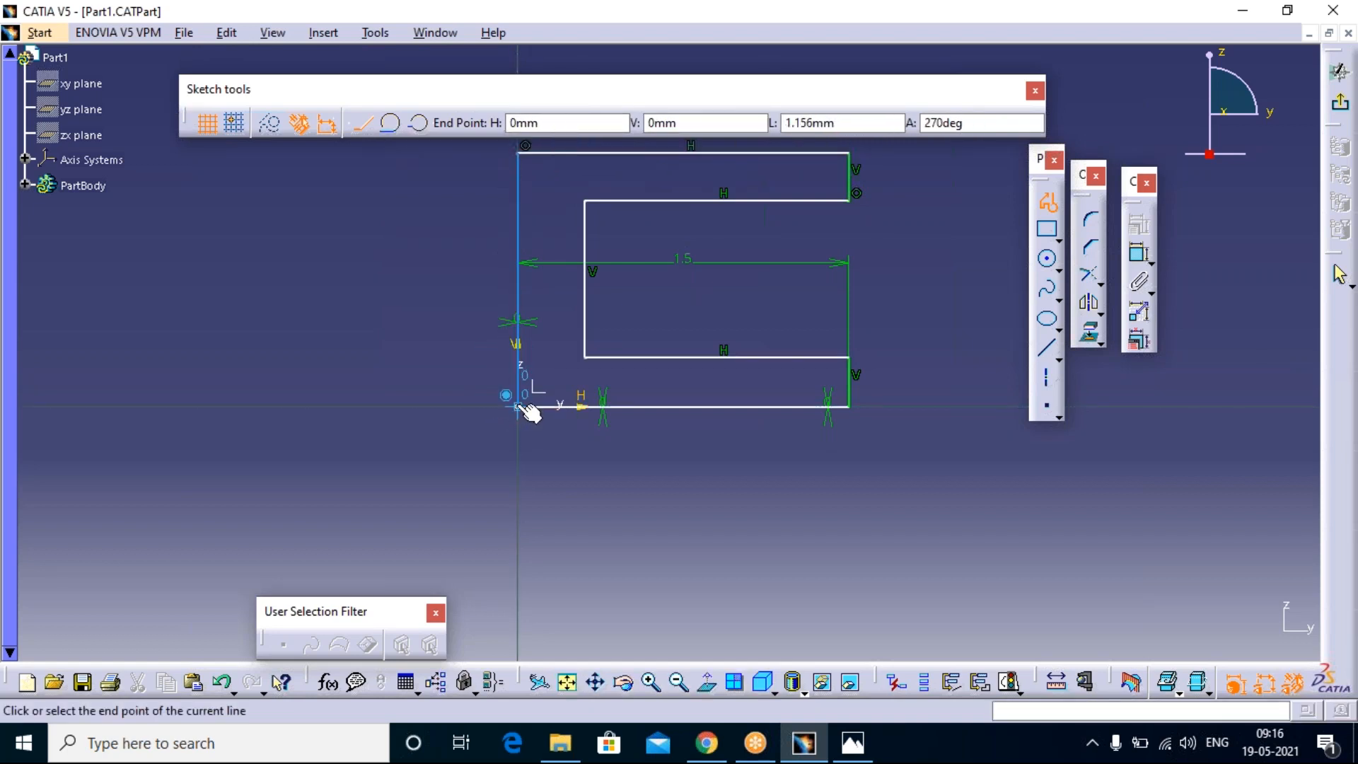
{"action": "left_click", "coordinate": [519, 407]}
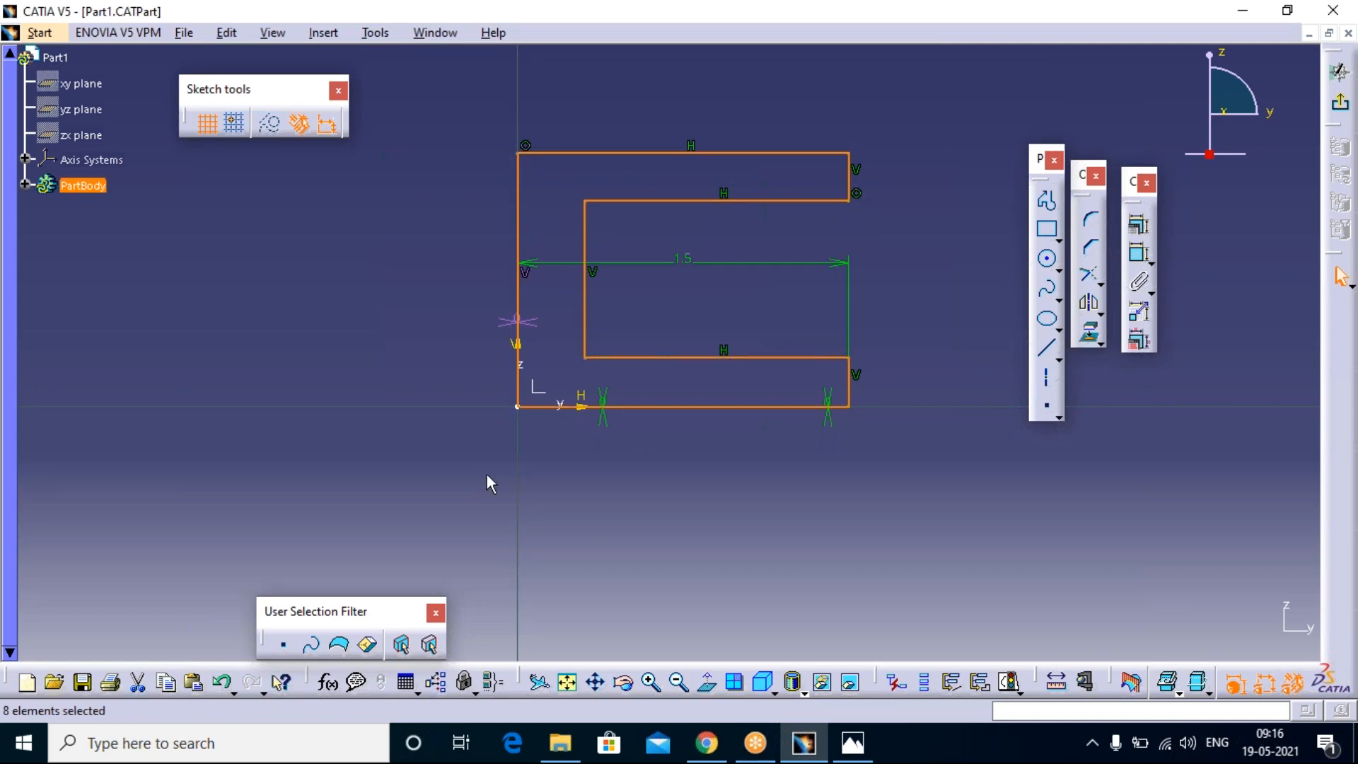
Step: Move the 1.5 mm width dimension below the profile and delete the offset constraint on the outer vertical line at the V axis
{"action": "left_click", "coordinate": [555, 565]}
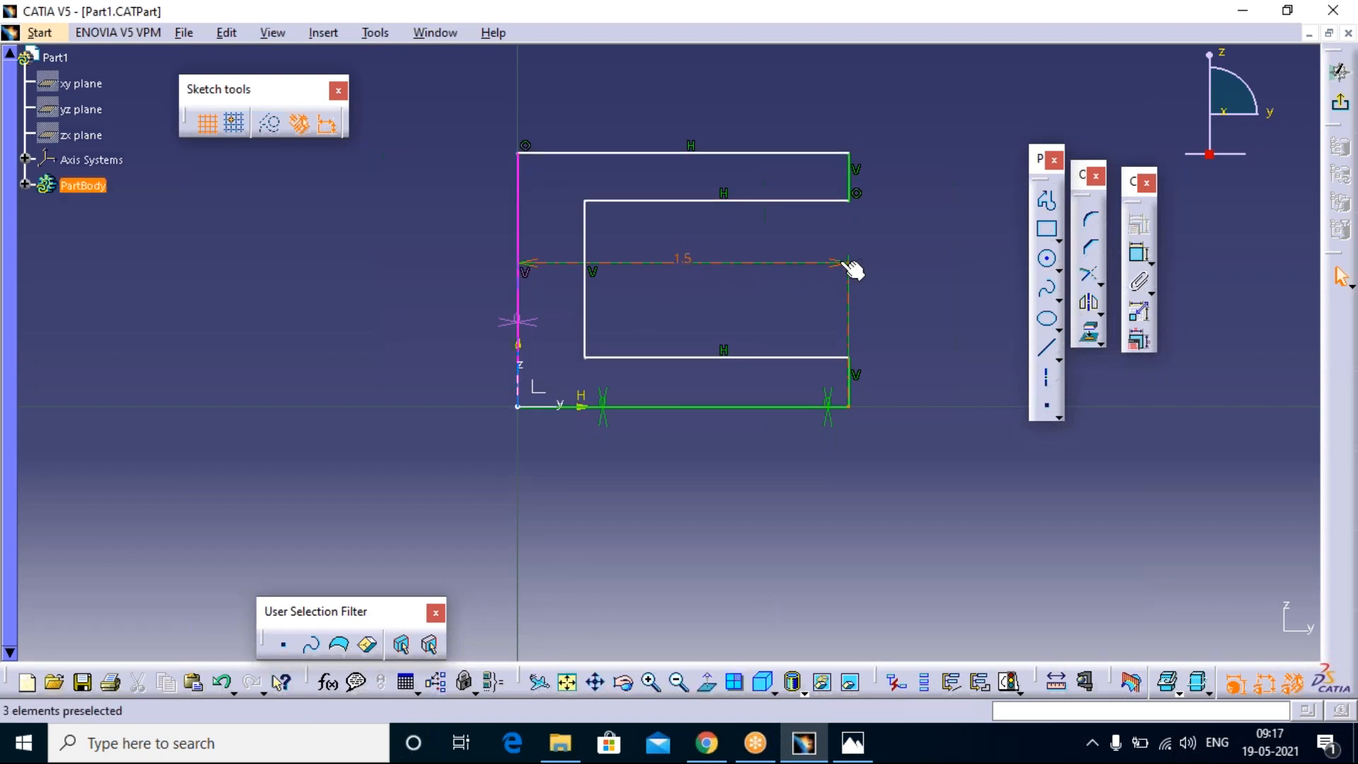
{"action": "mouse_move", "coordinate": [851, 263]}
{"action": "left_mouse_down"}
{"action": "mouse_move", "coordinate": [852, 397]}
{"action": "mouse_move", "coordinate": [833, 442]}
{"action": "left_mouse_up"}
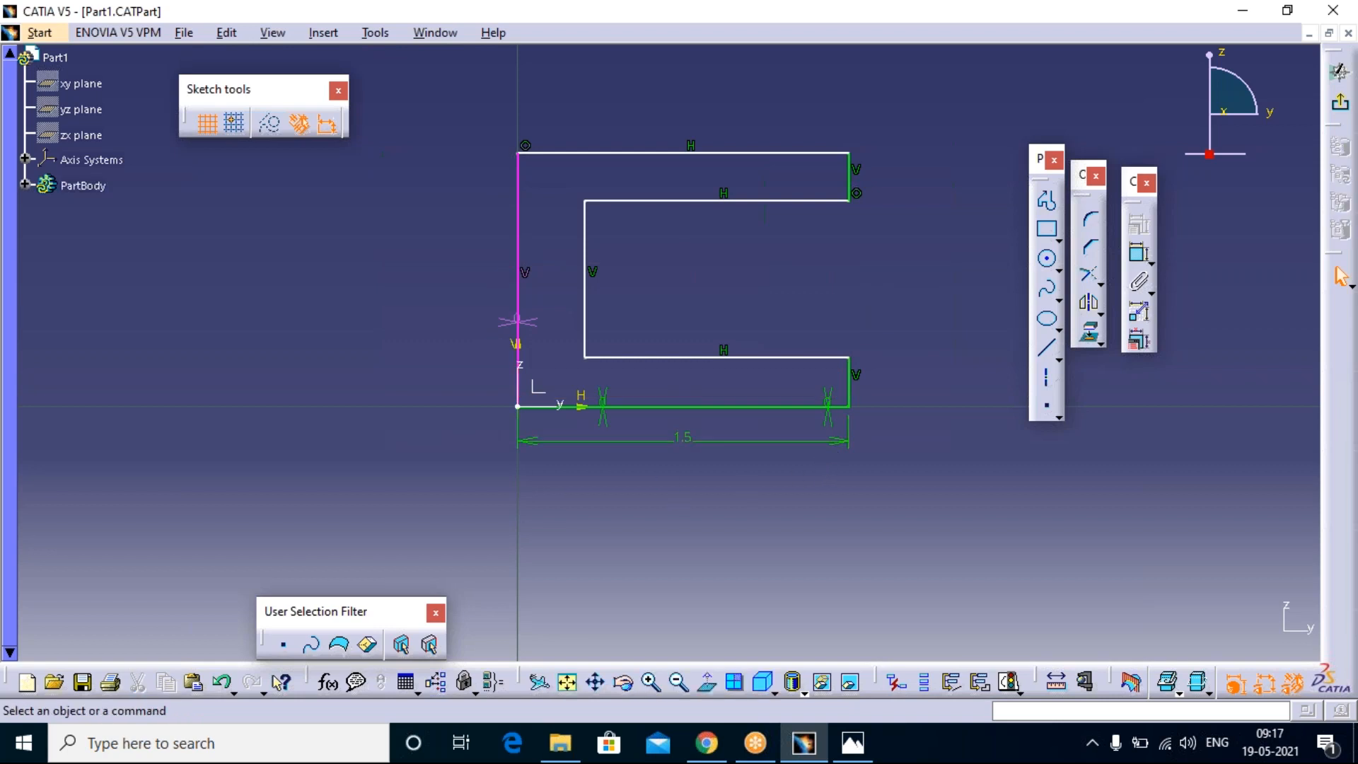
{"action": "left_click", "coordinate": [518, 322]}
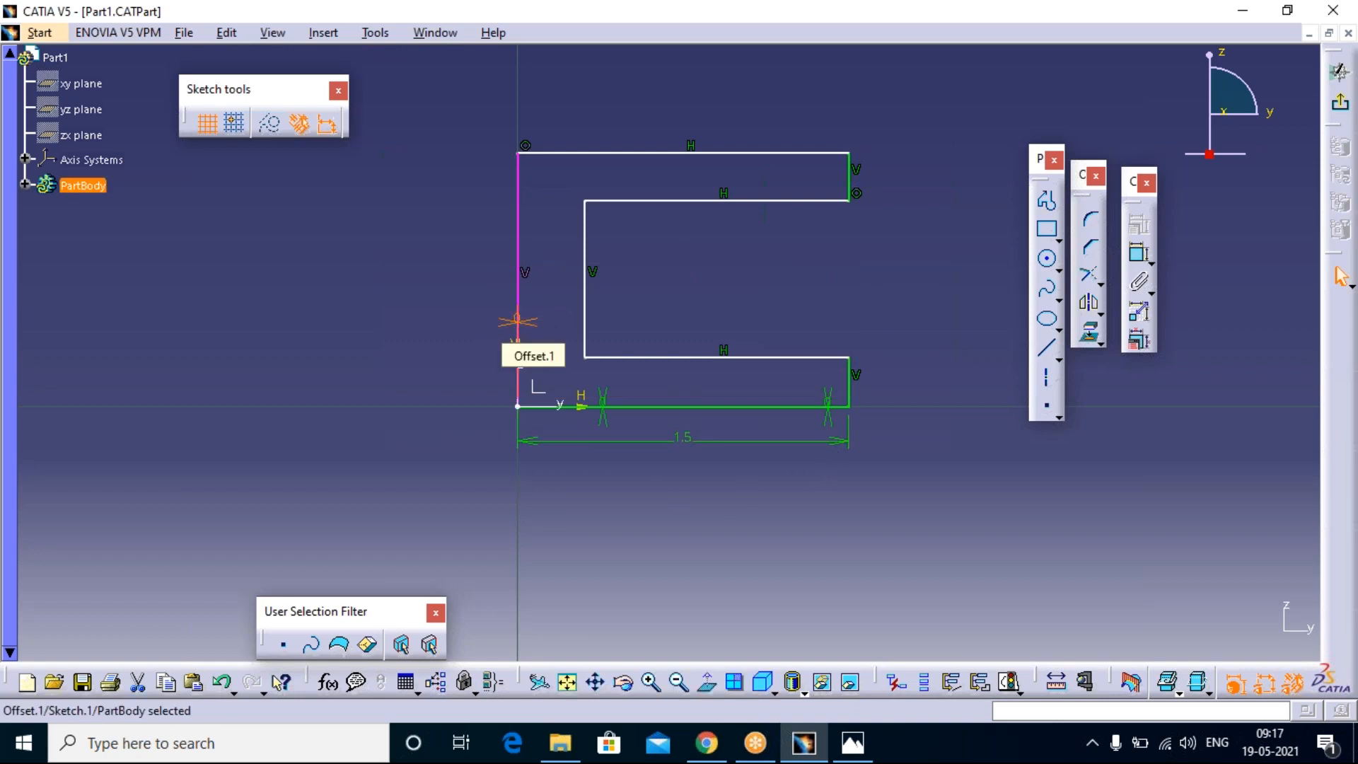
{"action": "key", "text": "Delete"}
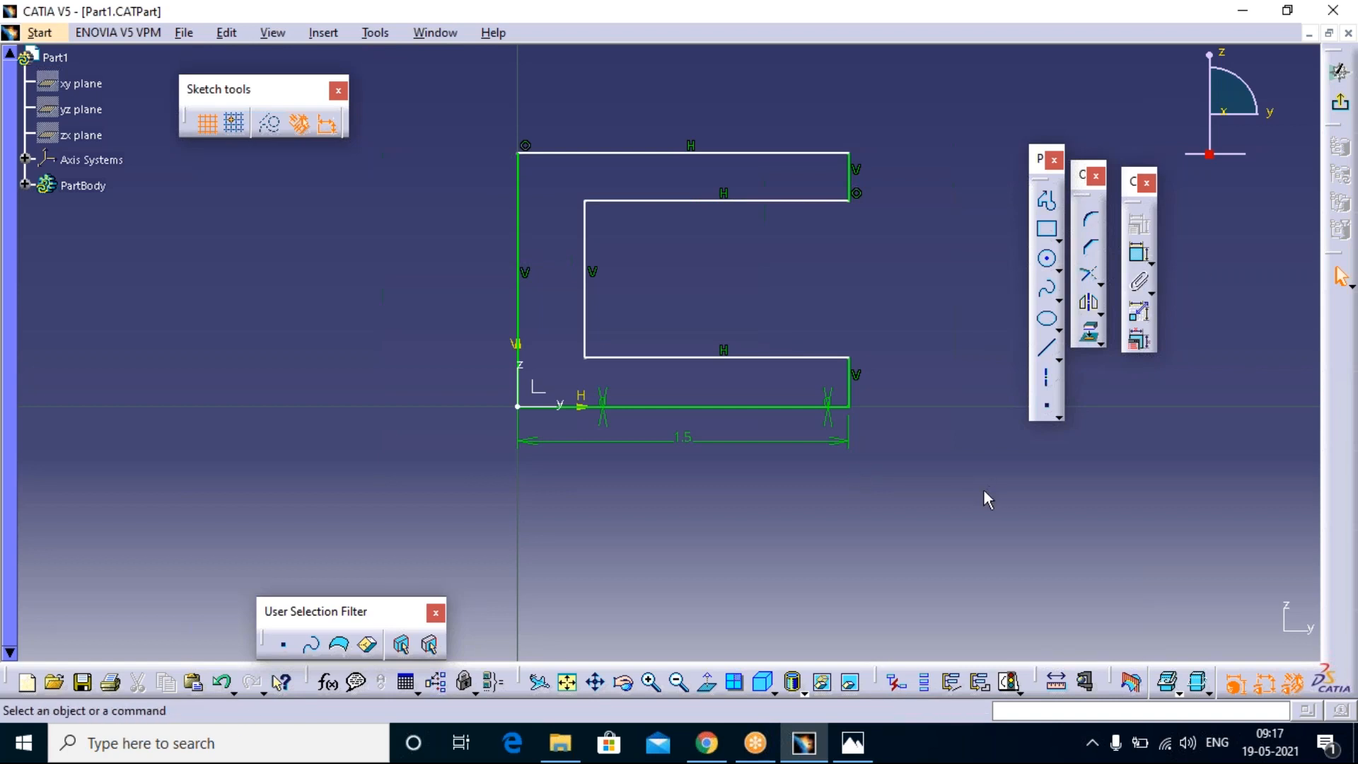
Step: Switch to the drawing 2.PNG in Photos, examine its lip and opening dimensions enlarged, and return to the CATIA sketch
{"action": "left_click", "coordinate": [1140, 258]}
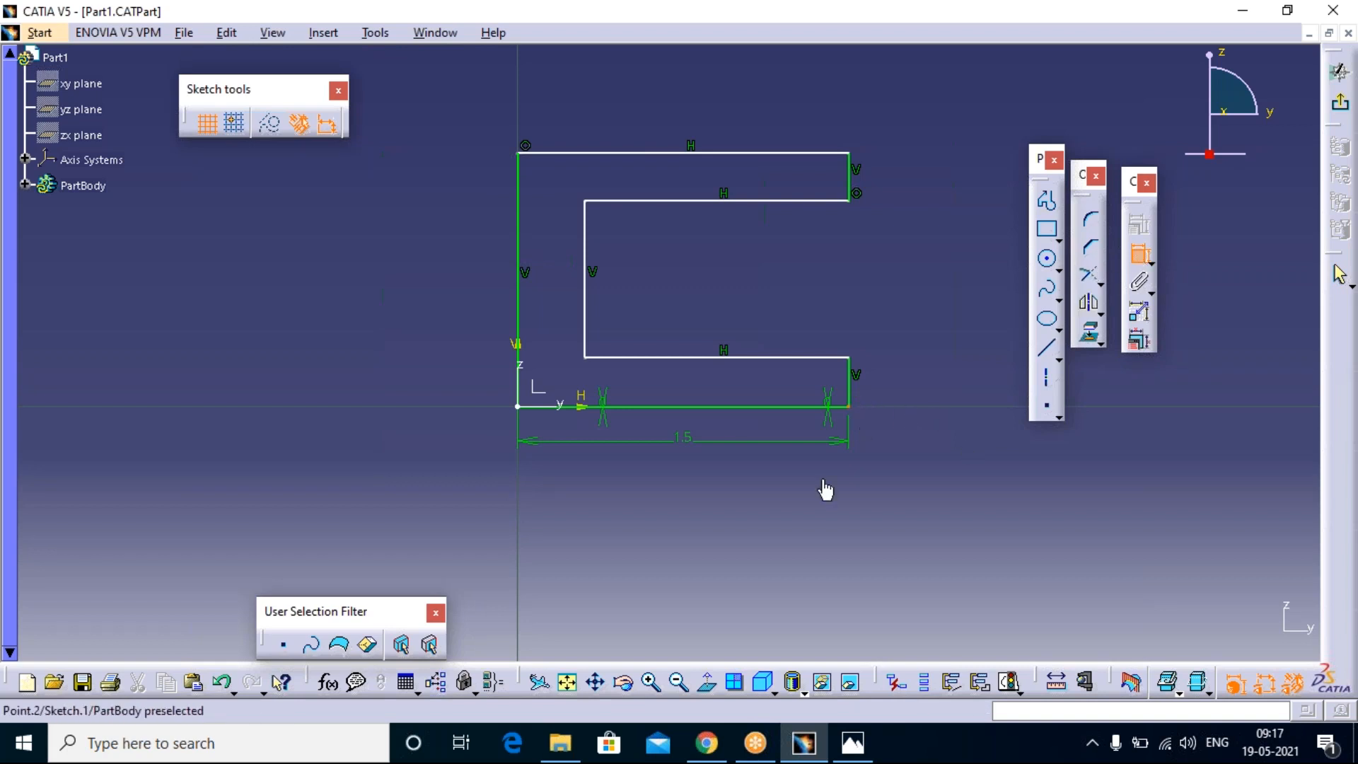
{"action": "left_click", "coordinate": [853, 743]}
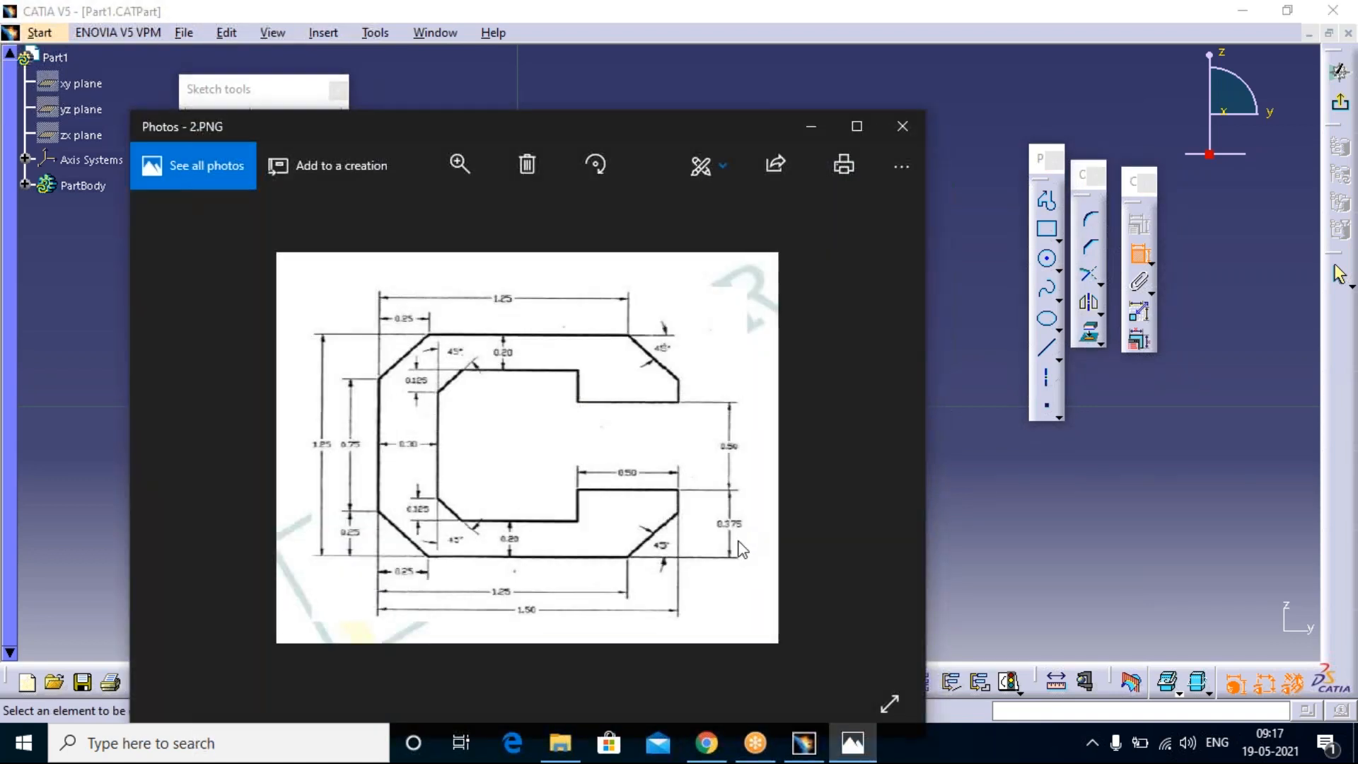
{"action": "mouse_move", "coordinate": [694, 126]}
{"action": "left_mouse_down"}
{"action": "mouse_move", "coordinate": [597, 119]}
{"action": "mouse_move", "coordinate": [530, 65]}
{"action": "left_mouse_up"}
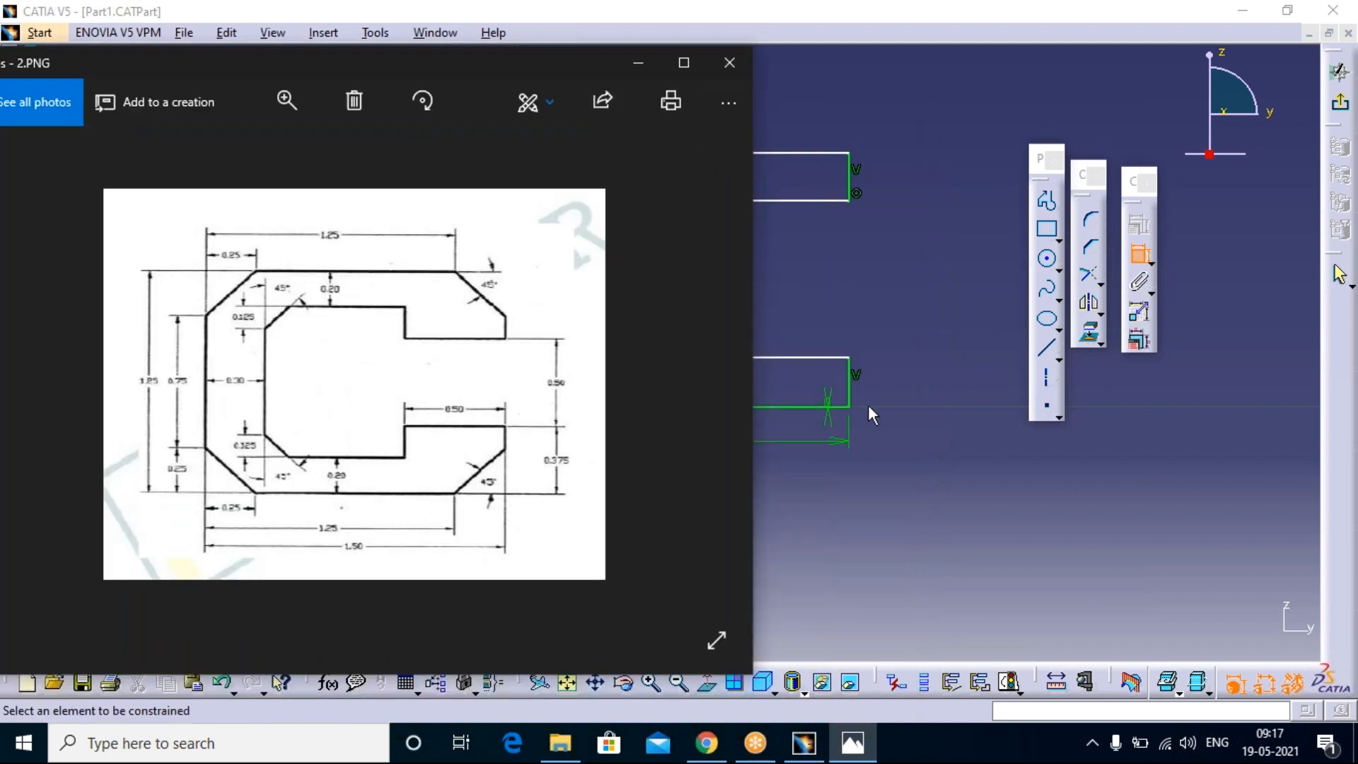
{"action": "left_click", "coordinate": [683, 64]}
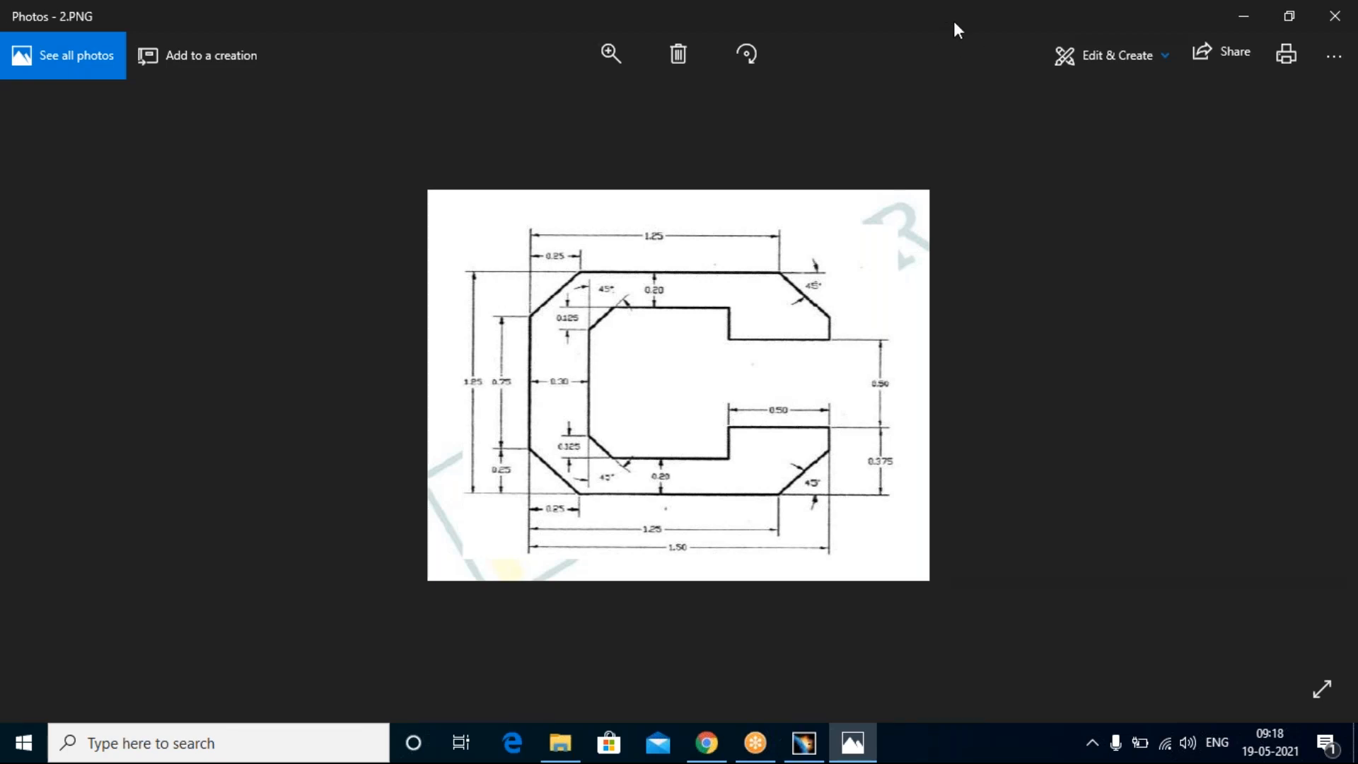
{"action": "left_click", "coordinate": [755, 17]}
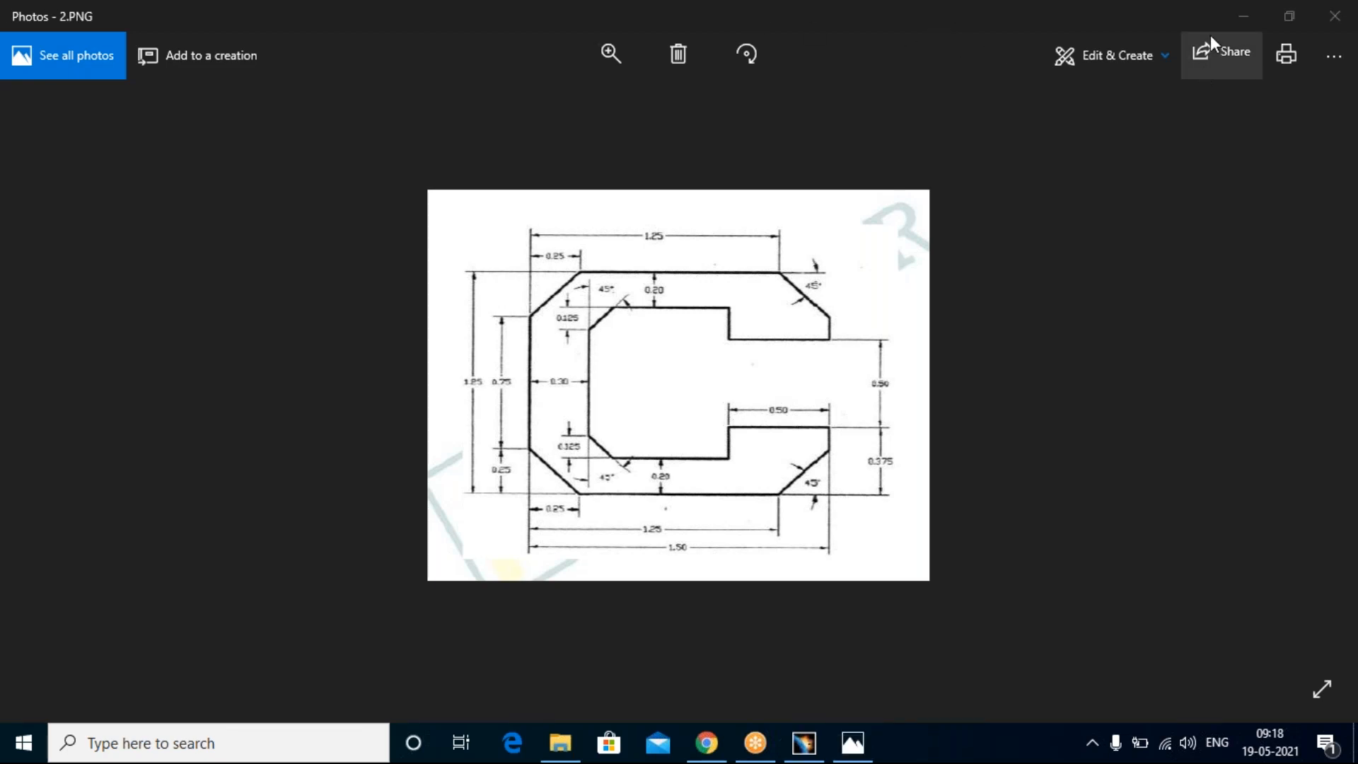
{"action": "left_click", "coordinate": [1246, 17]}
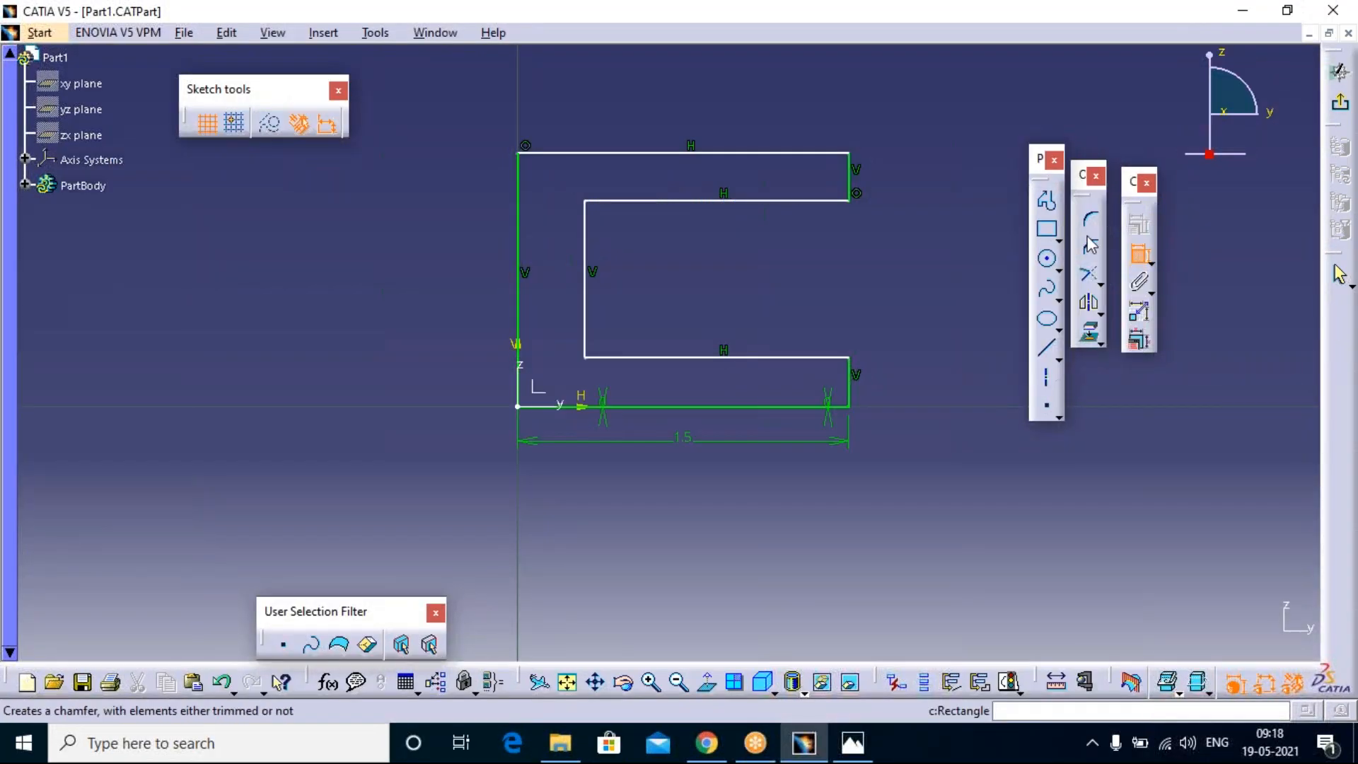
Step: Draw the upper lip from the upper arm's inner edge at about H 1.21 mm, about 0.17 mm down and across to H 1.5 mm
{"action": "left_click", "coordinate": [1048, 207]}
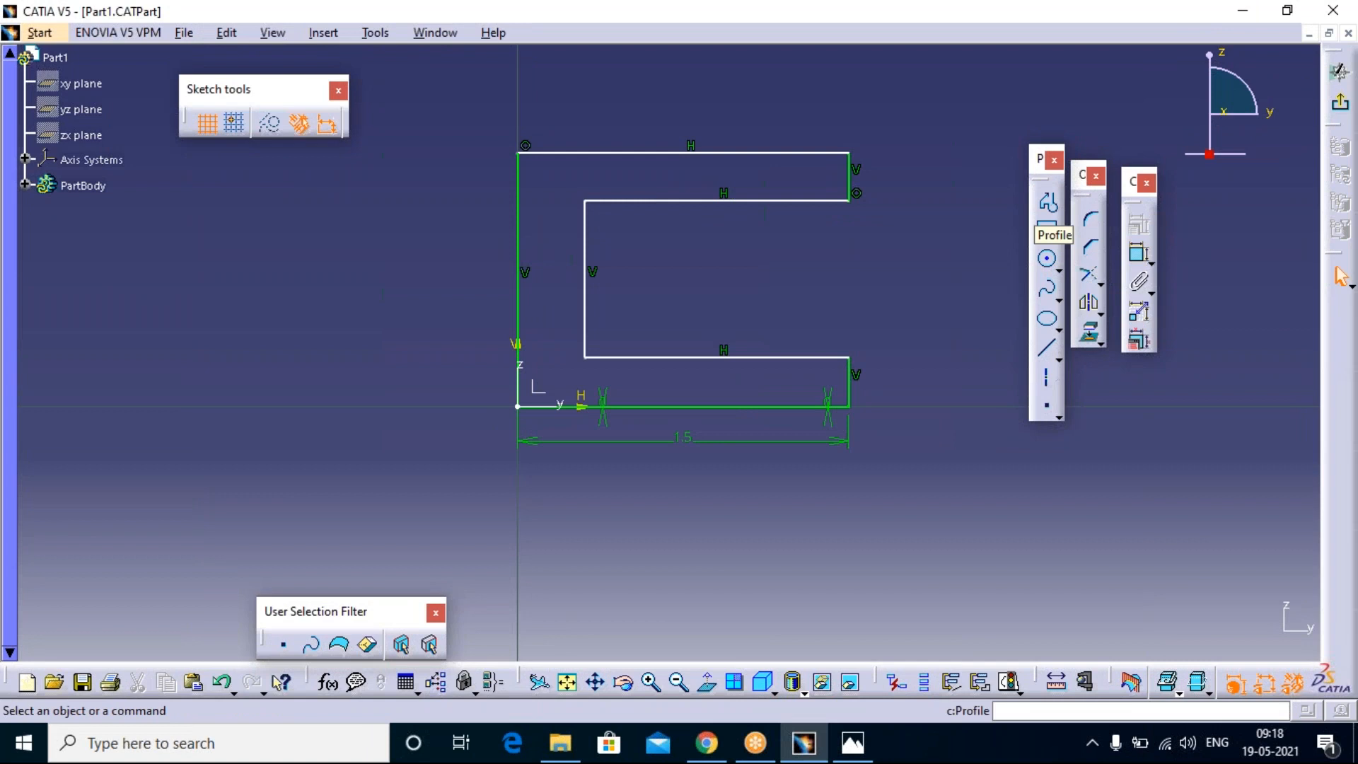
{"action": "left_click", "coordinate": [1048, 203]}
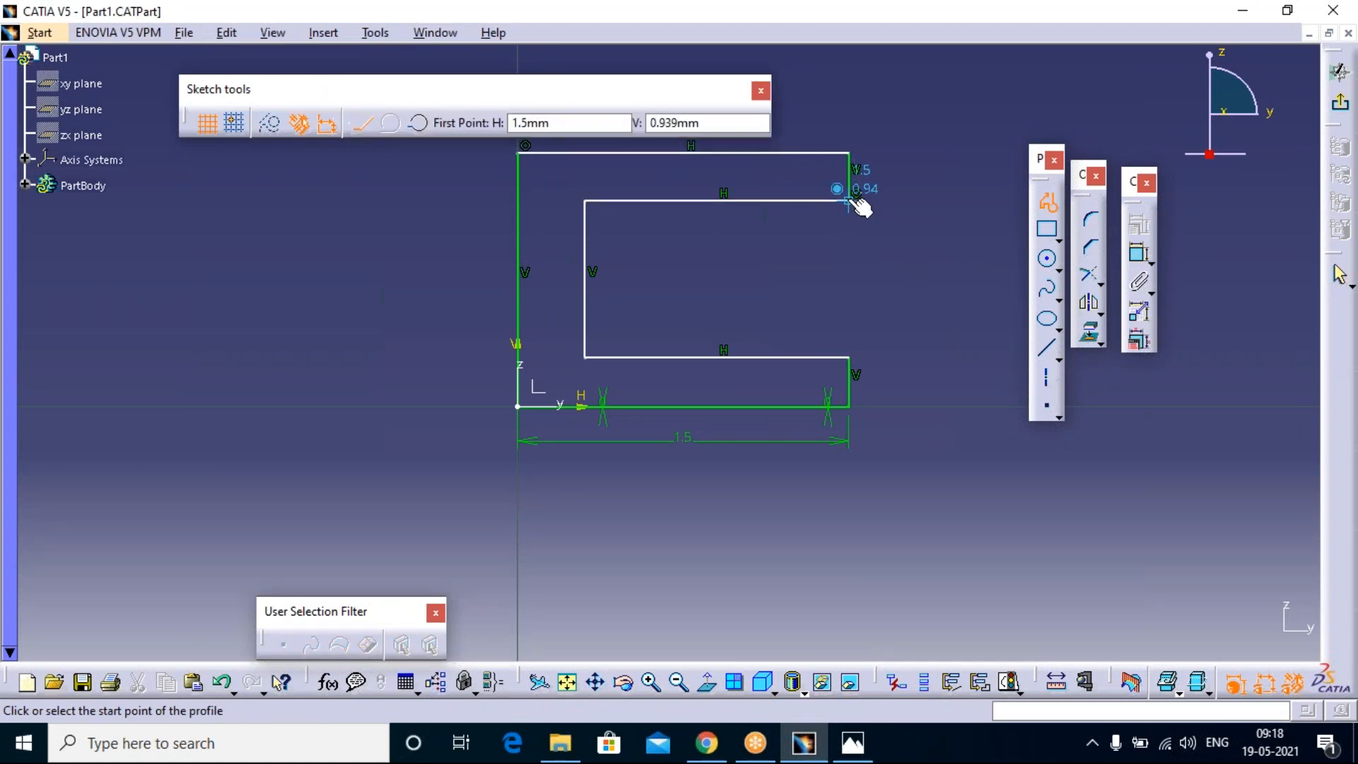
{"action": "left_click", "coordinate": [784, 201]}
{"action": "left_click", "coordinate": [785, 237]}
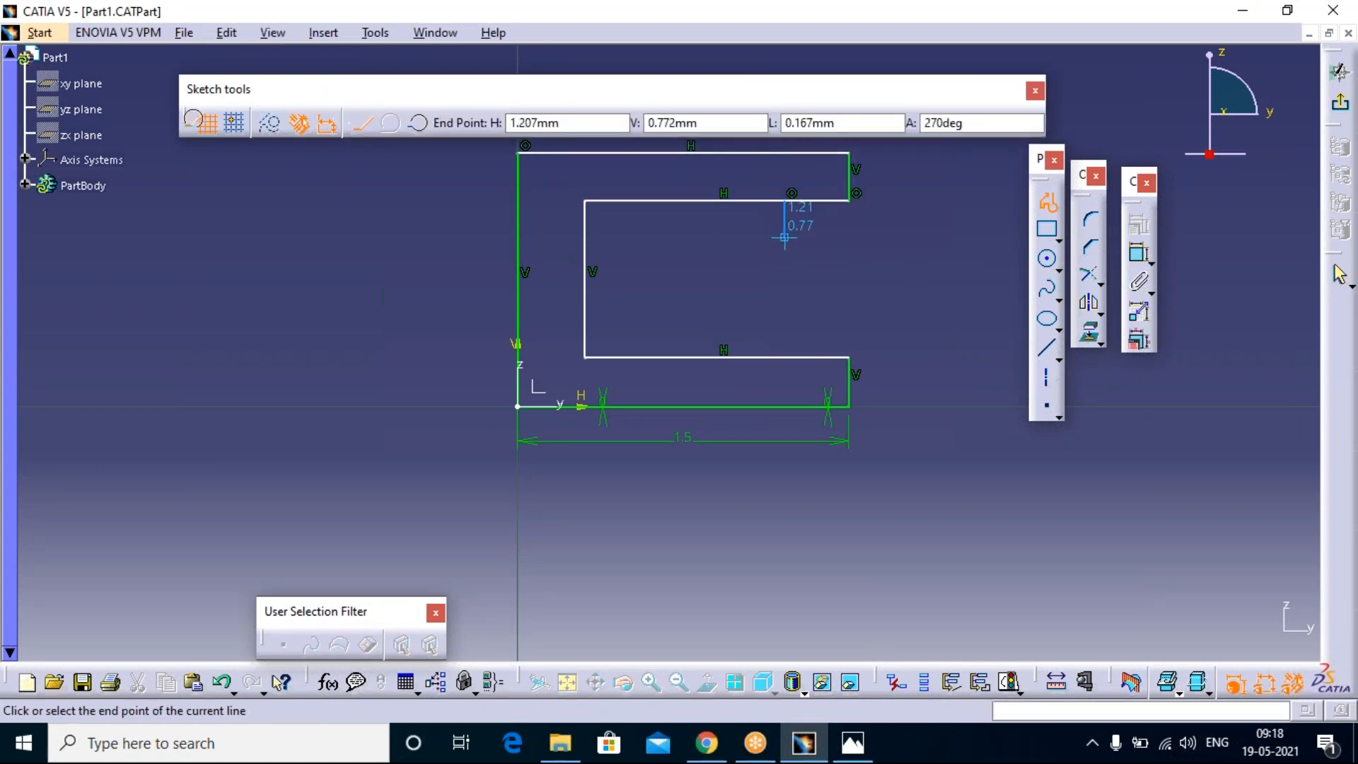
{"action": "left_click", "coordinate": [849, 236]}
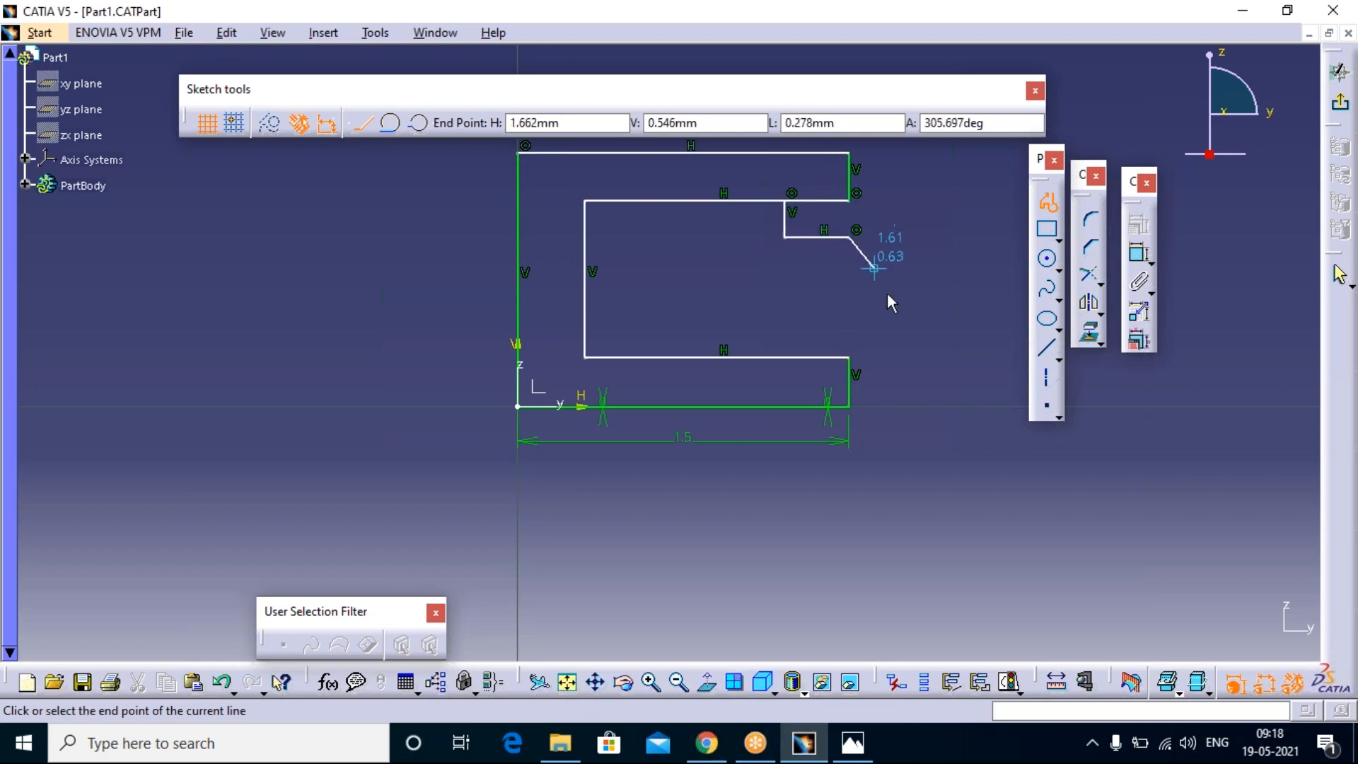
{"action": "key", "text": "Escape"}
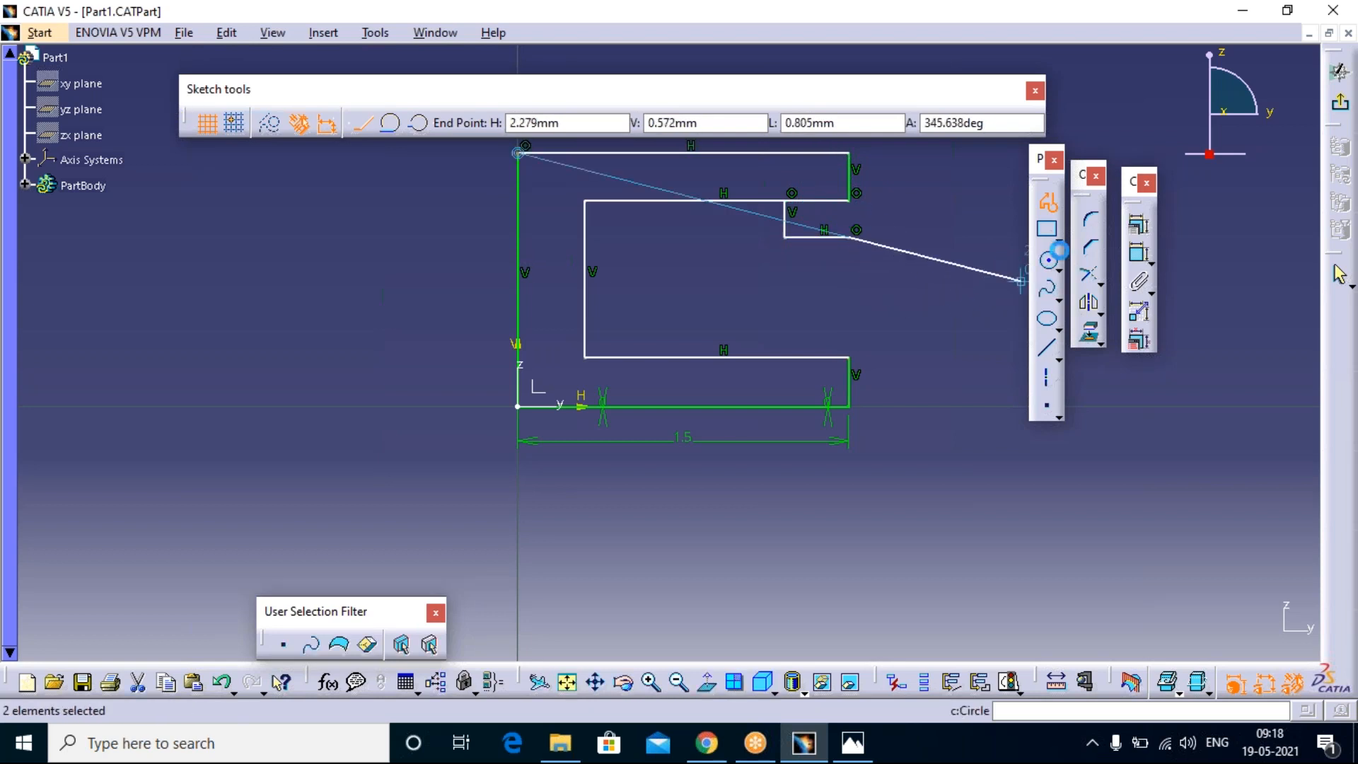
Step: Draw the lower lip from the lower arm's inner edge at about H 1.21 mm, about 0.15 mm up and across to H 1.5 mm
{"action": "left_click", "coordinate": [1048, 203]}
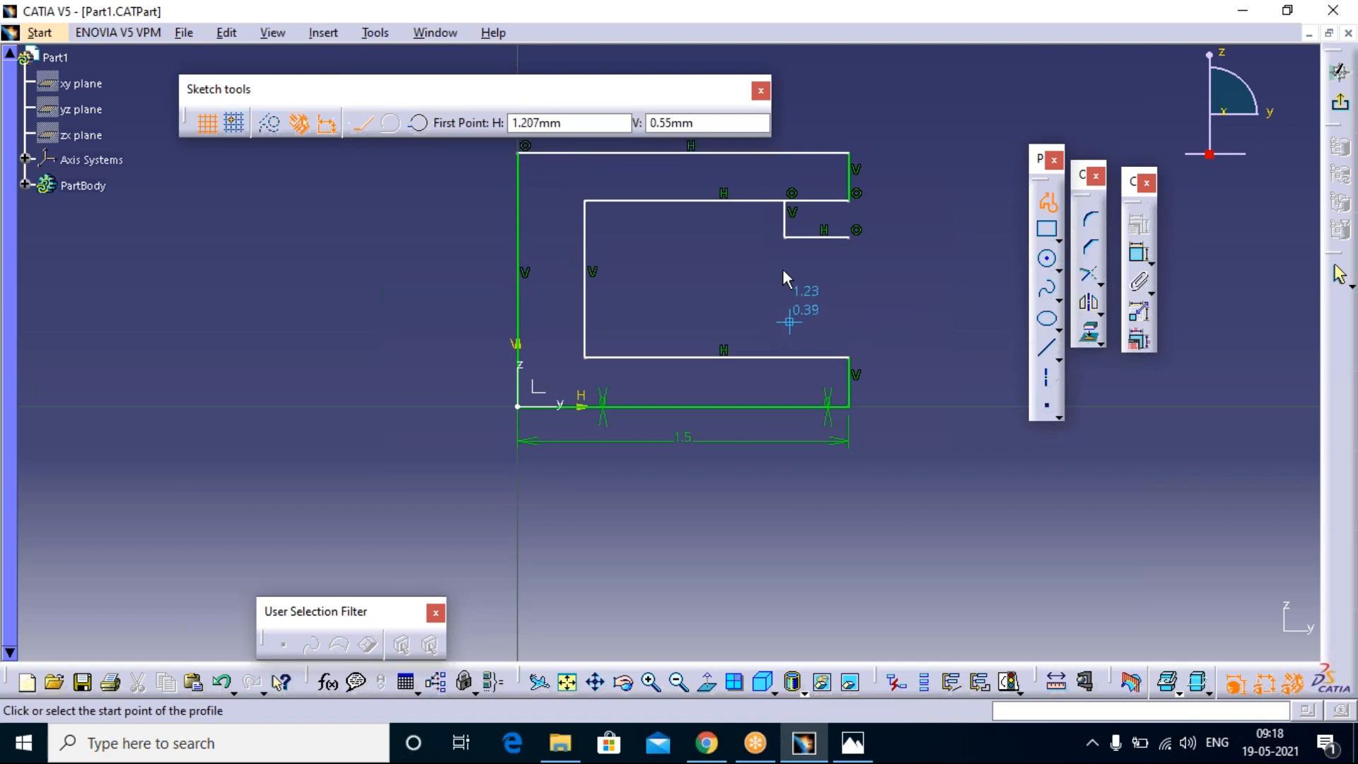
{"action": "left_click", "coordinate": [784, 357]}
{"action": "left_click", "coordinate": [785, 326]}
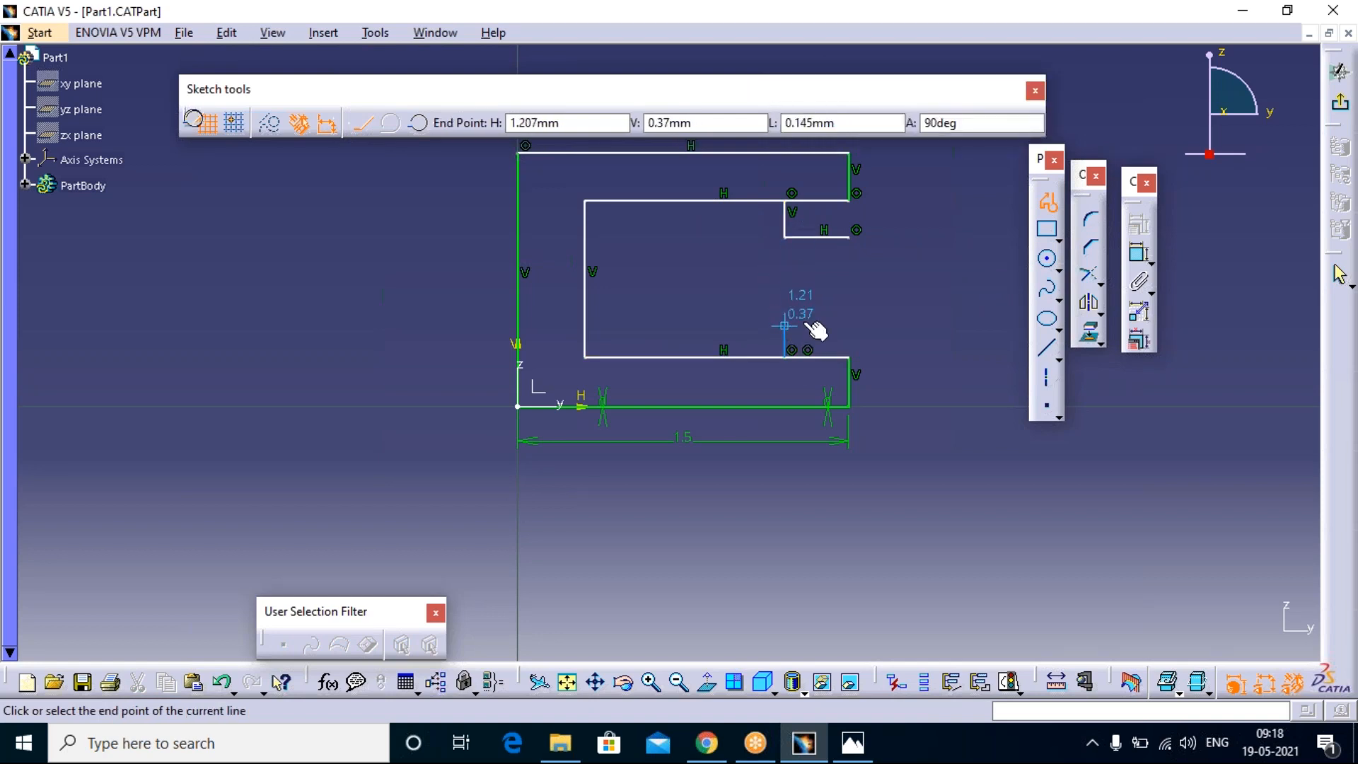
{"action": "left_click", "coordinate": [849, 325]}
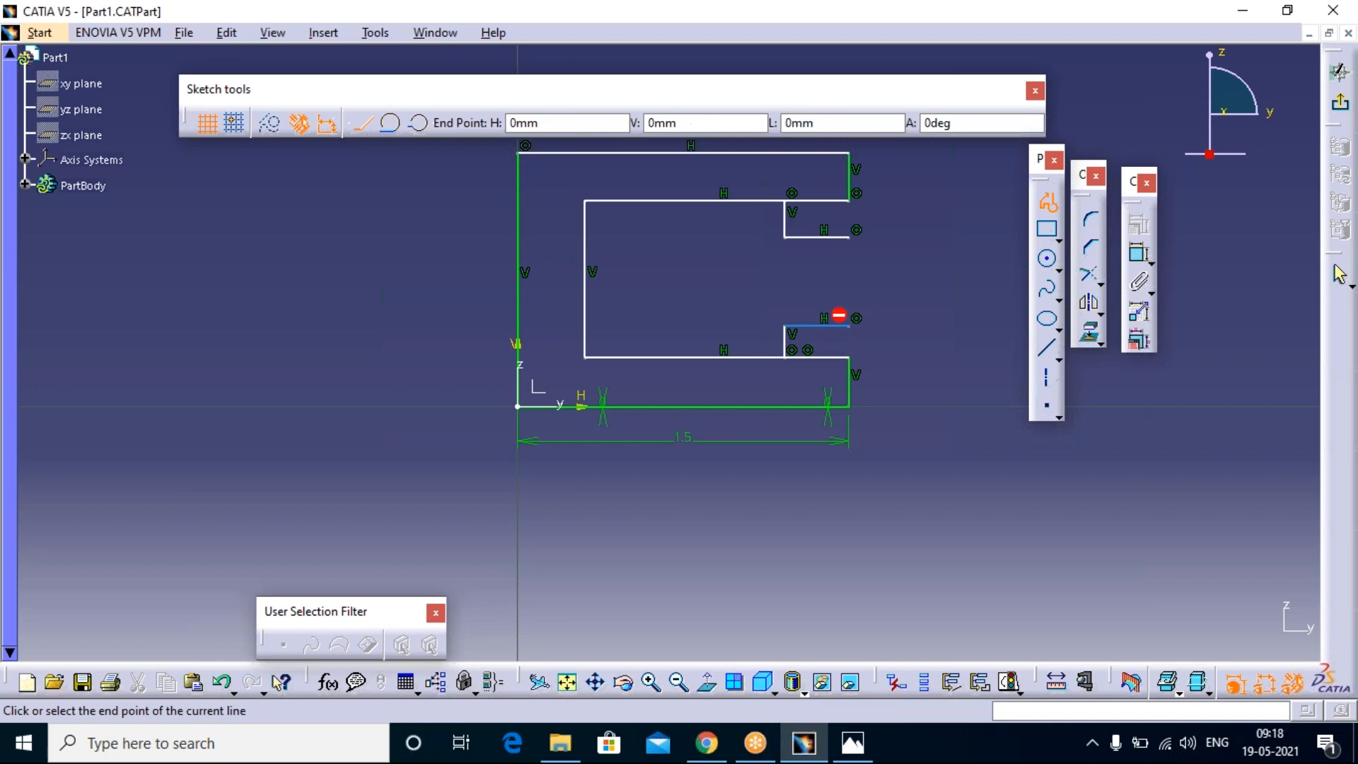
{"action": "double_click", "coordinate": [1004, 247]}
{"action": "key", "text": "Escape"}
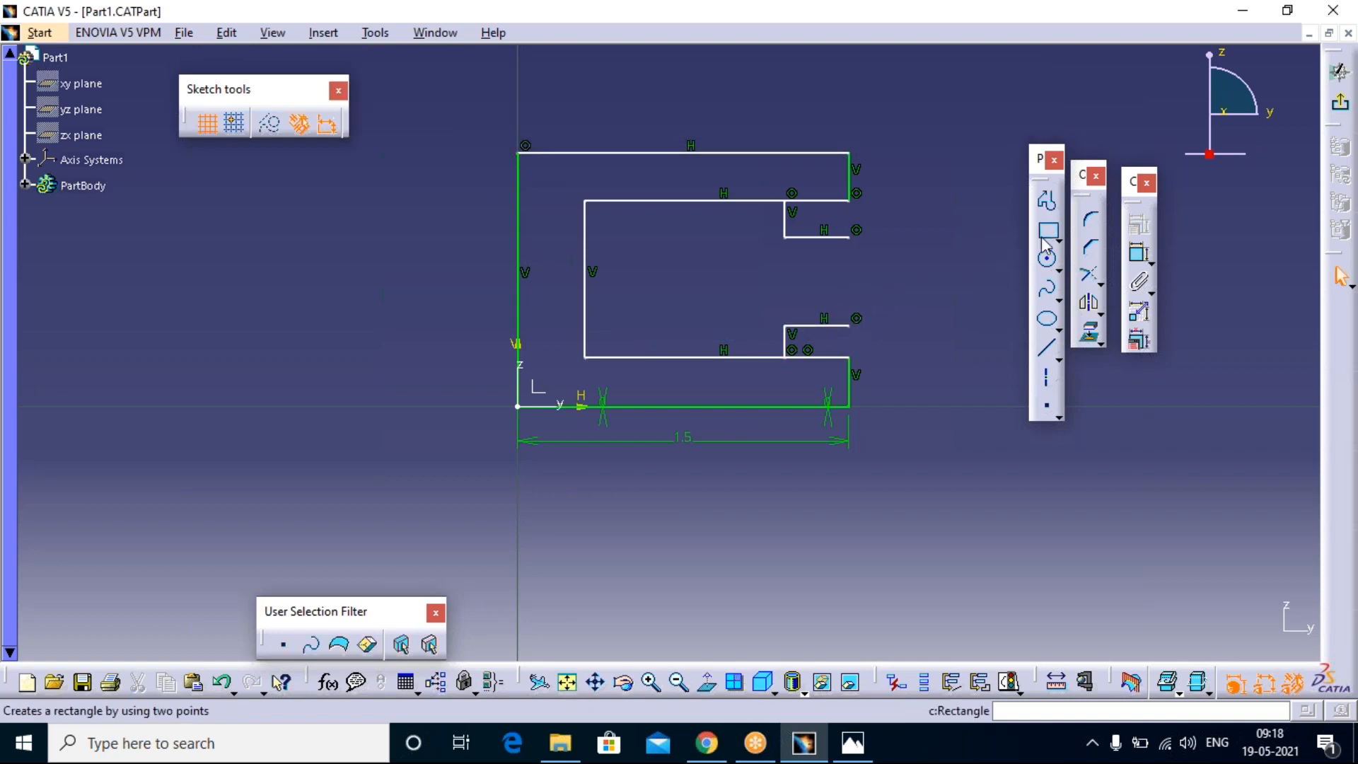
Step: Quick Trim the inner-edge segments of the upper and lower arms that extend beyond the lips' vertical lines
{"action": "left_click", "coordinate": [1101, 288]}
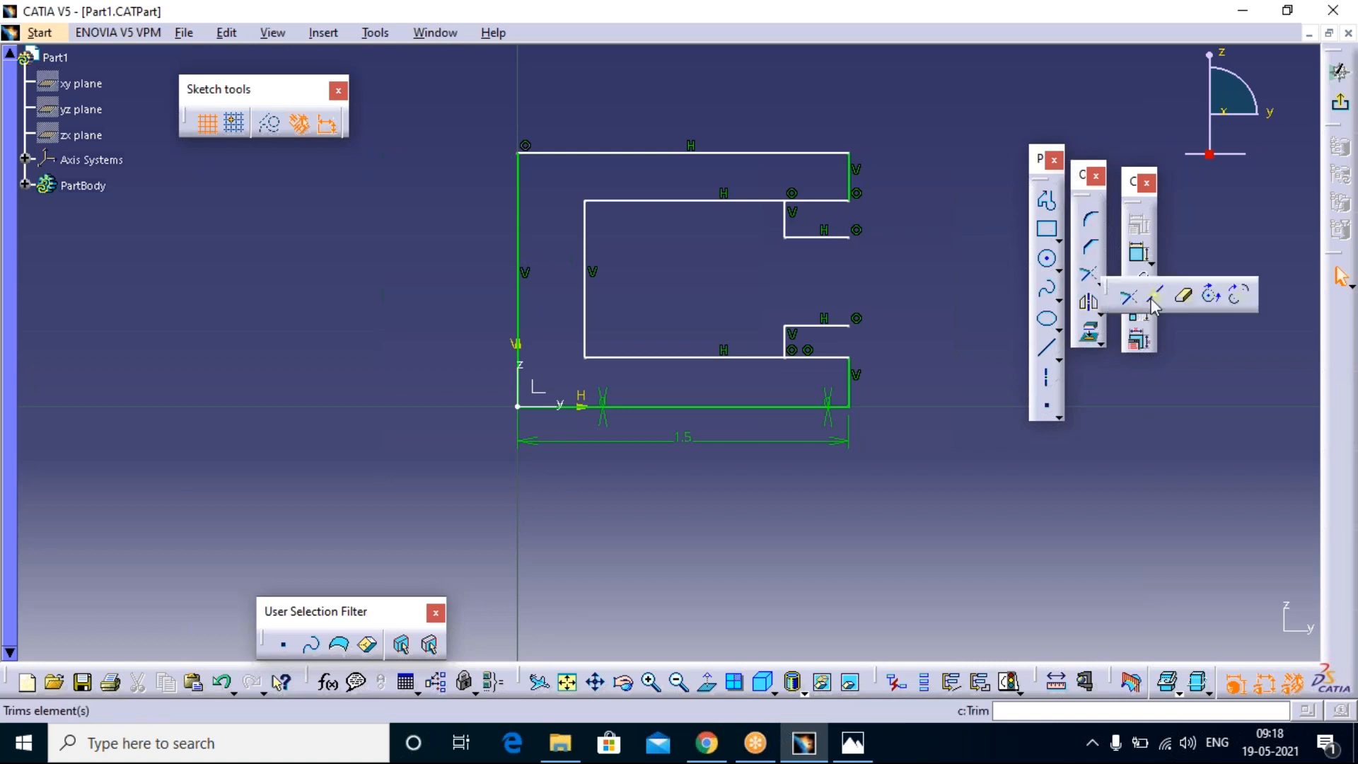
{"action": "left_click", "coordinate": [1186, 301]}
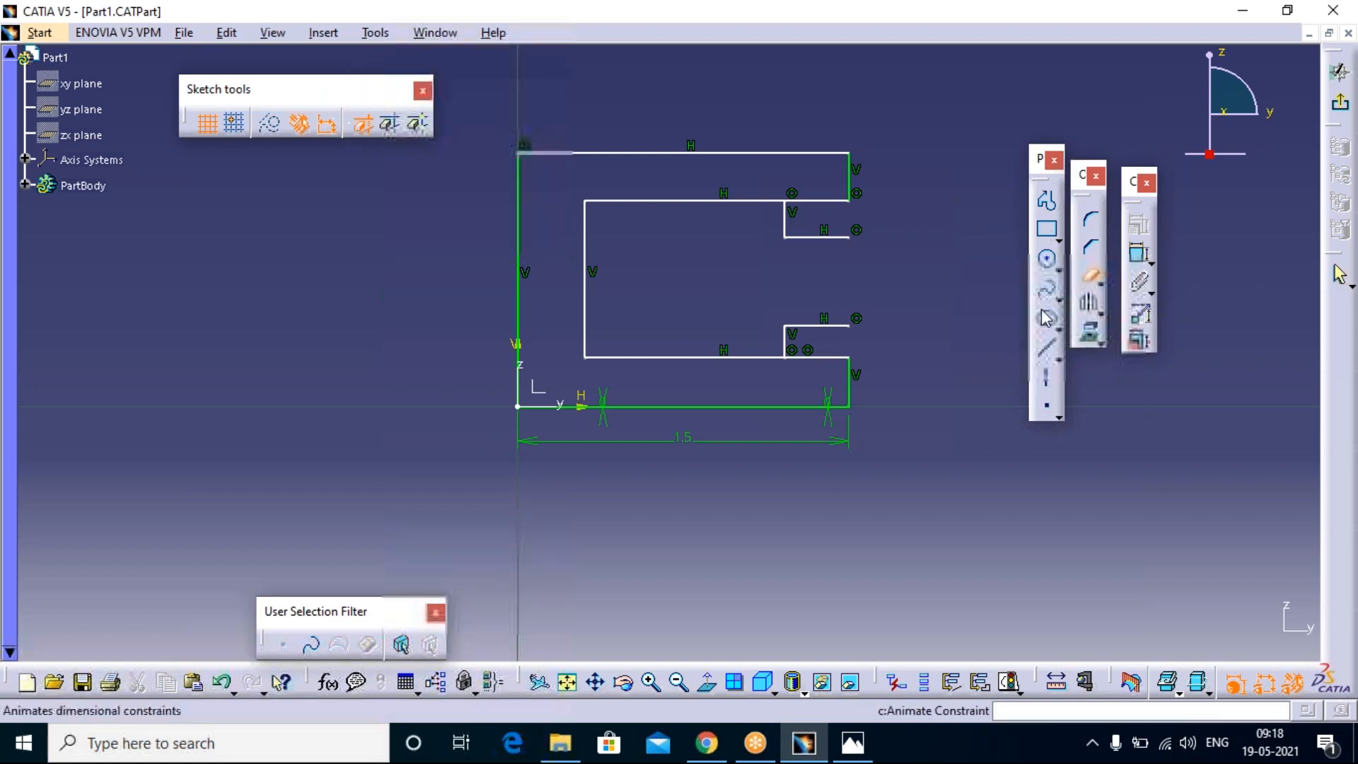
{"action": "left_click", "coordinate": [824, 201]}
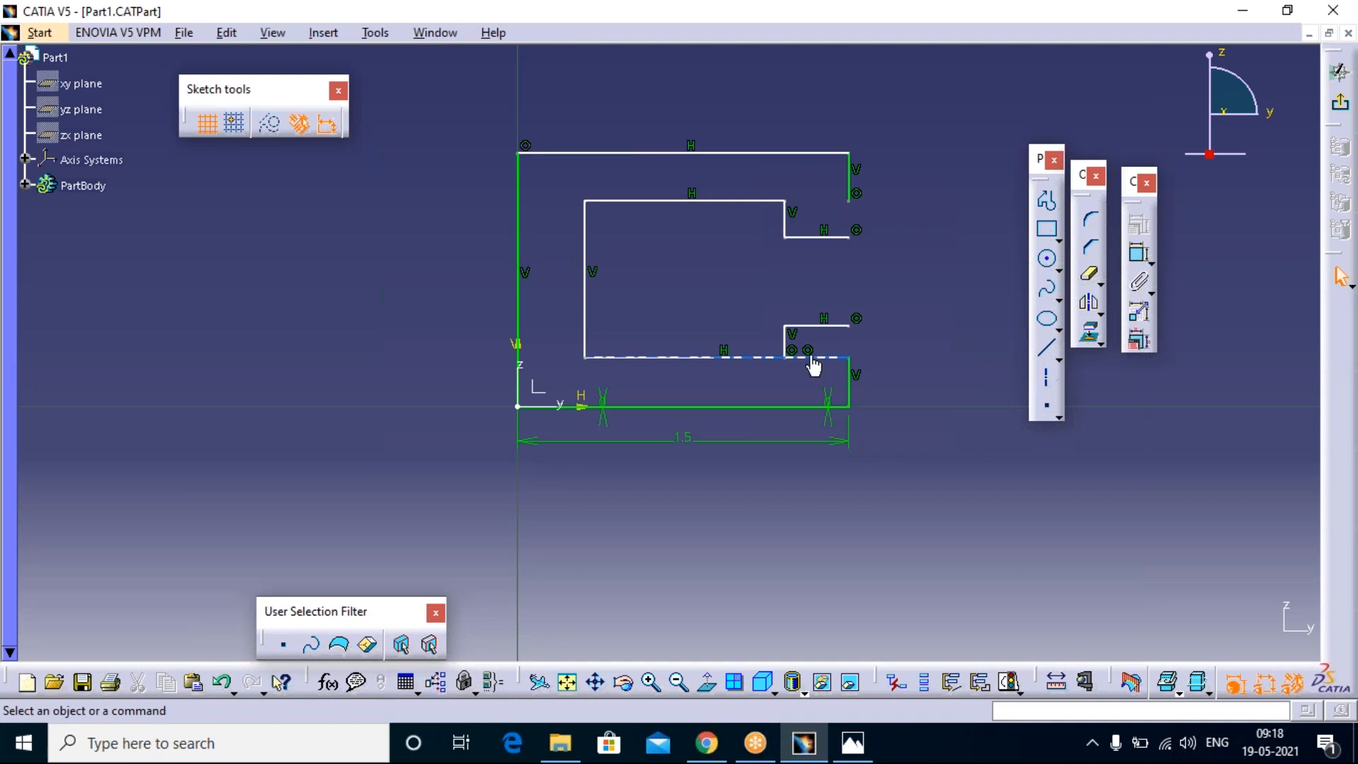
{"action": "left_click", "coordinate": [1089, 273]}
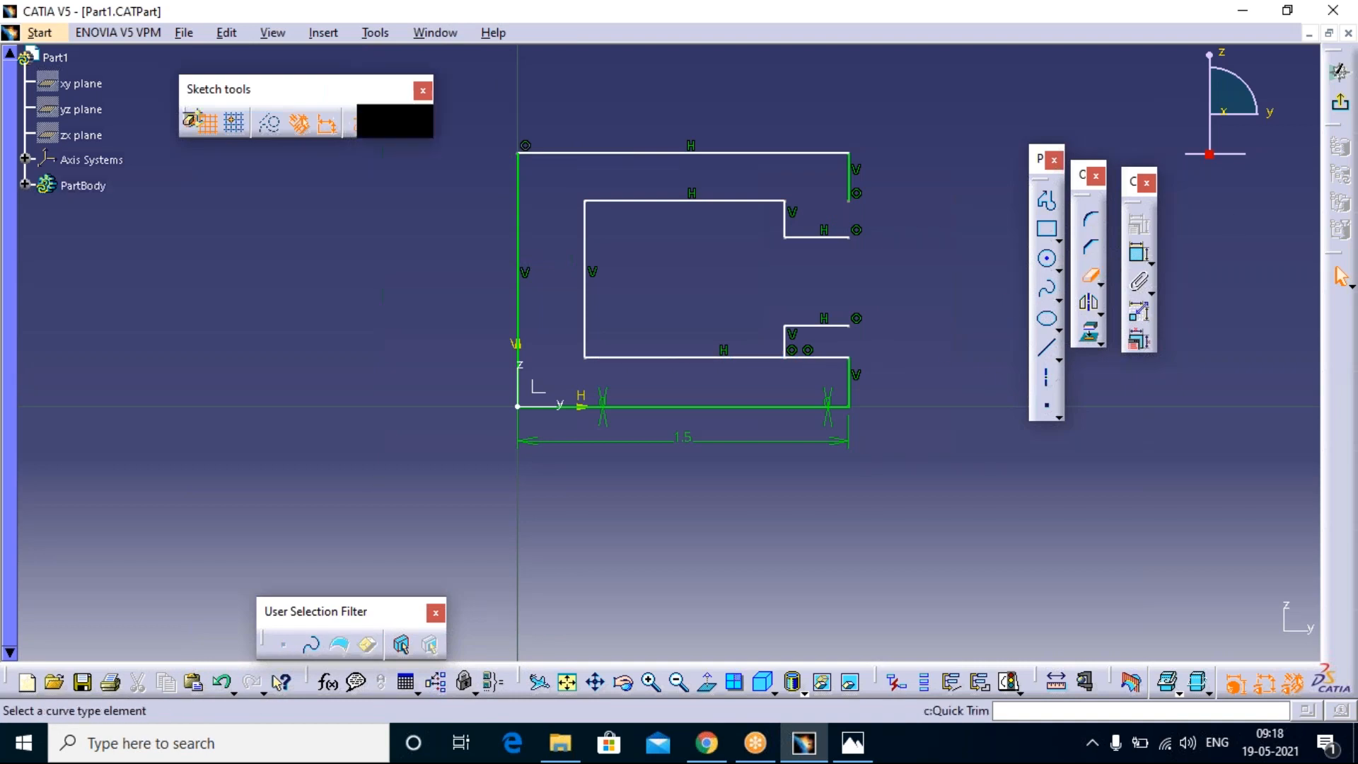
{"action": "left_click", "coordinate": [838, 363]}
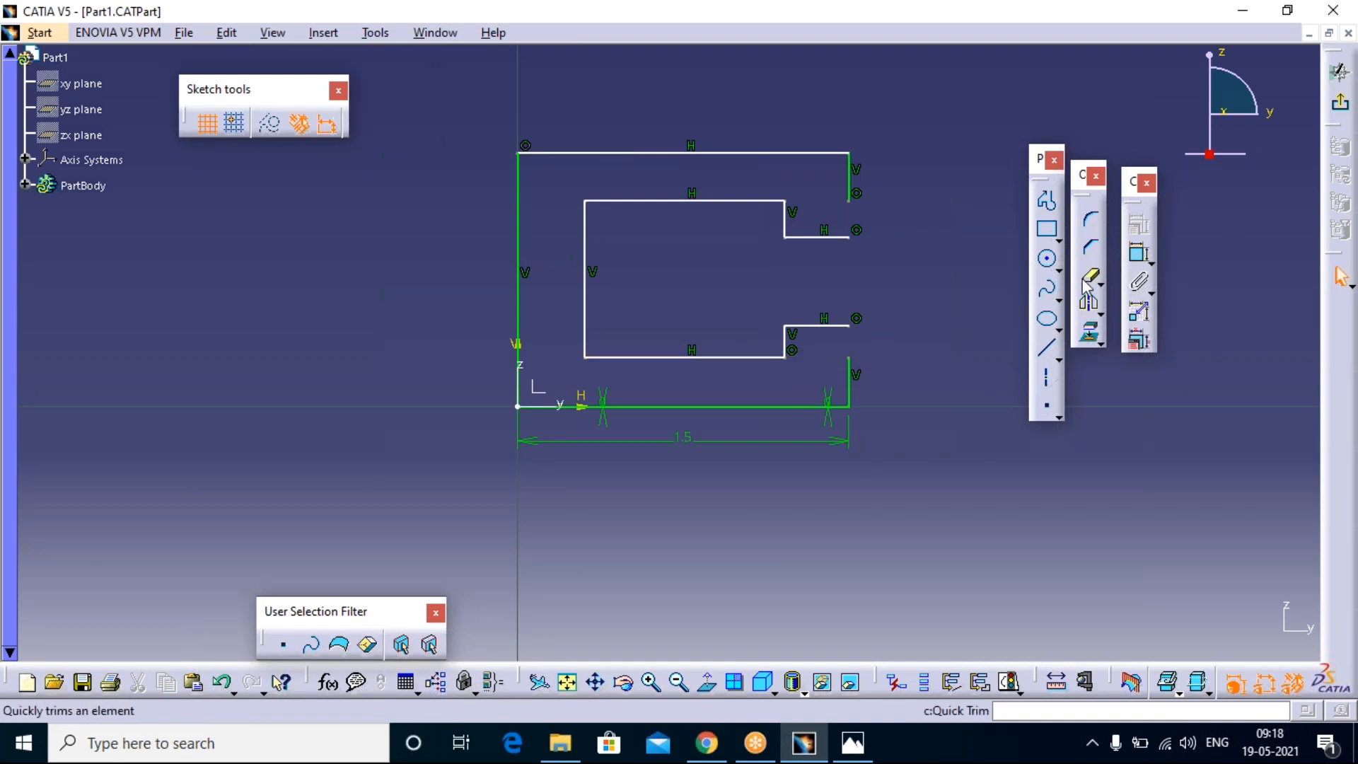
Step: Trim the outer vertical end lines of both arms to meet the lips' horizontal lines, closing the corners at H 1.5 mm
{"action": "left_click", "coordinate": [1100, 285]}
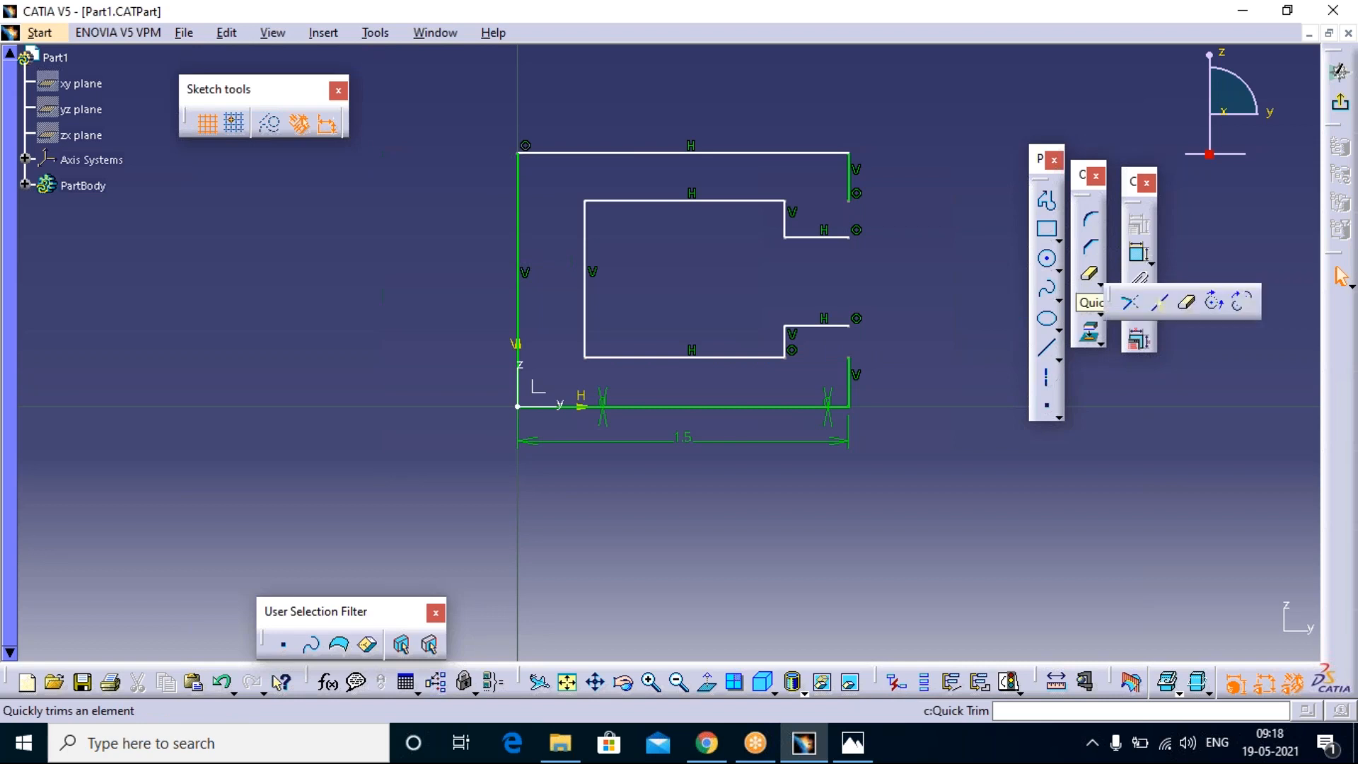
{"action": "left_click", "coordinate": [1132, 306]}
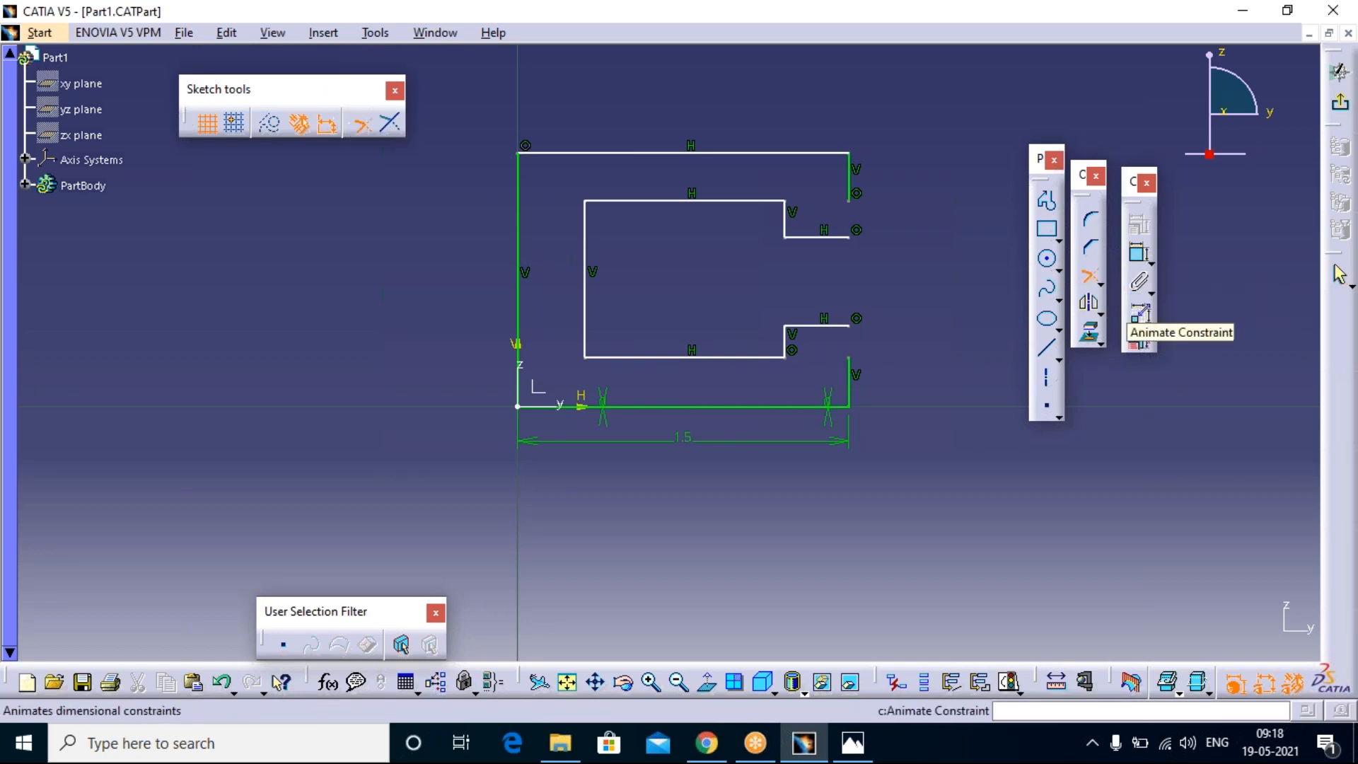
{"action": "left_click", "coordinate": [852, 338]}
{"action": "left_click", "coordinate": [857, 320]}
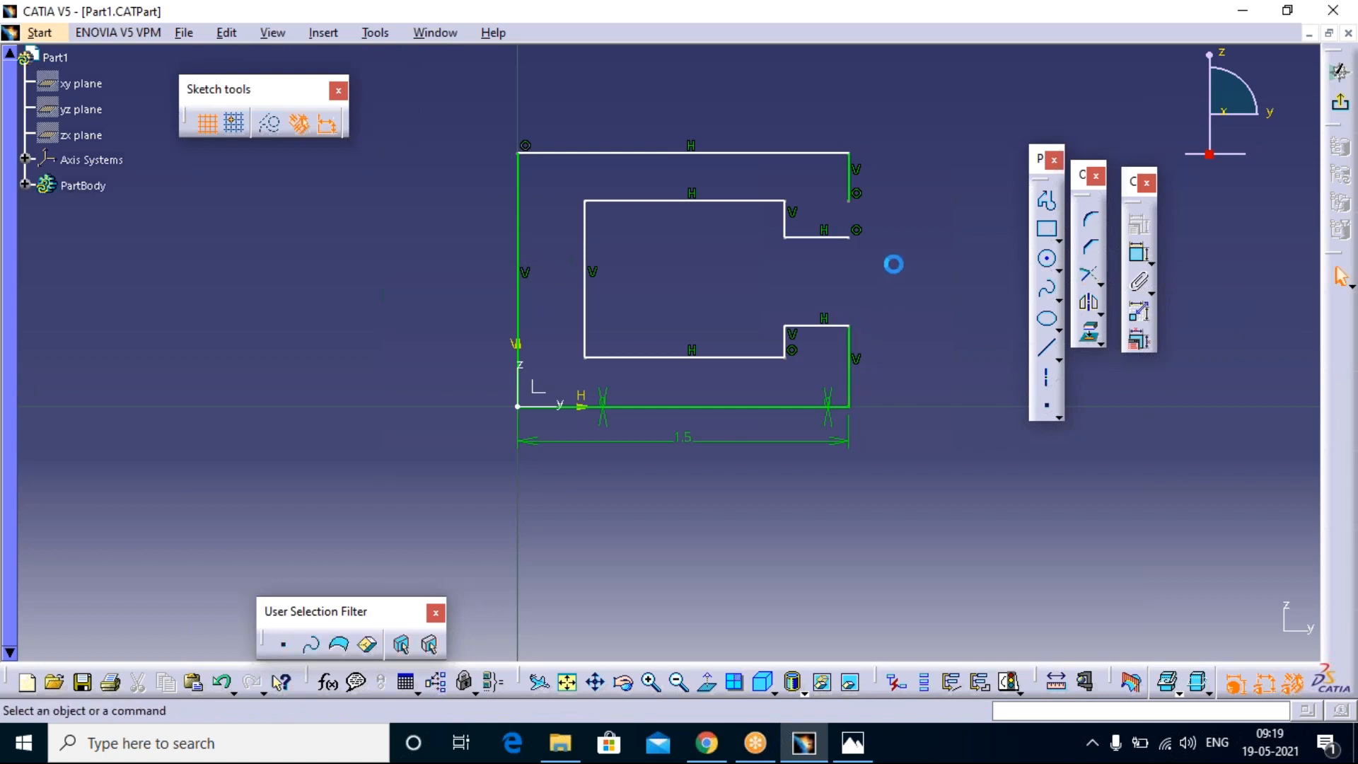
{"action": "left_click", "coordinate": [1090, 278]}
{"action": "left_click", "coordinate": [854, 193]}
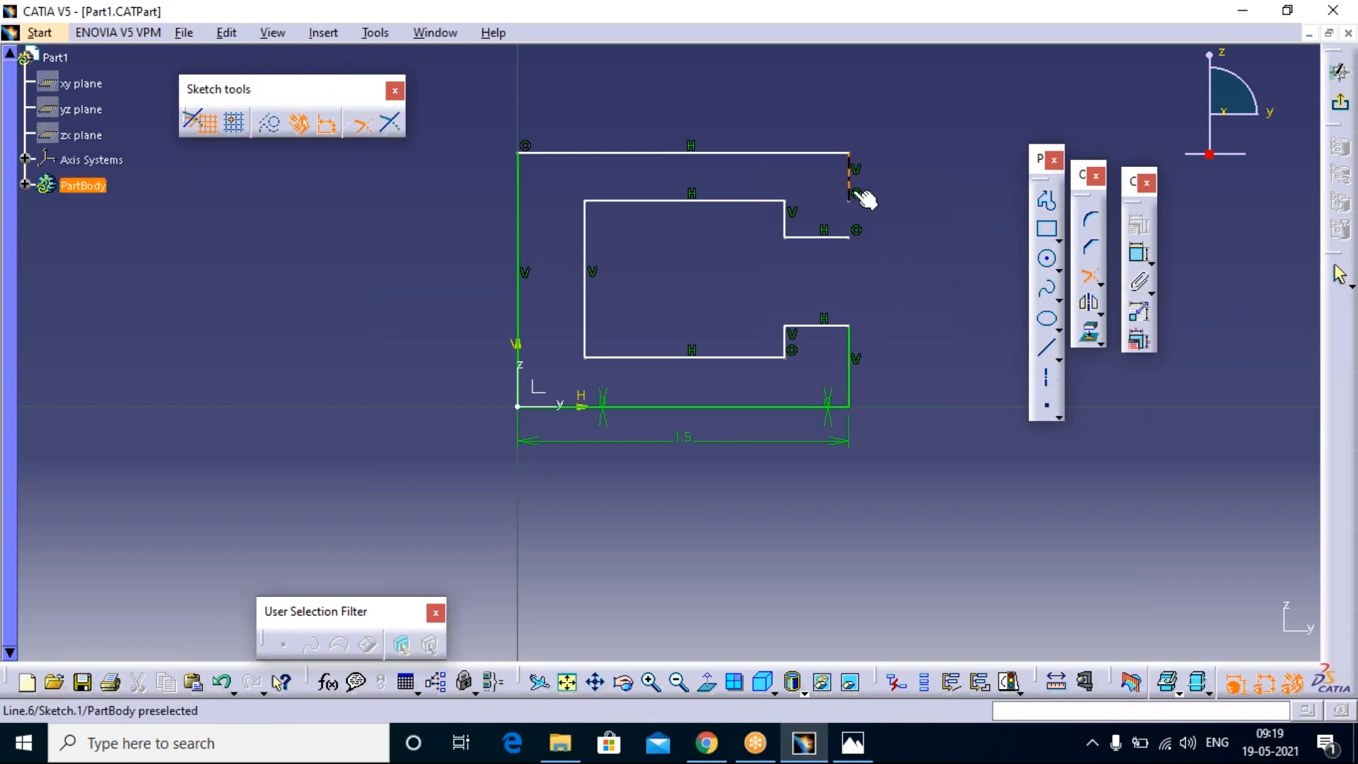
{"action": "left_click", "coordinate": [856, 239]}
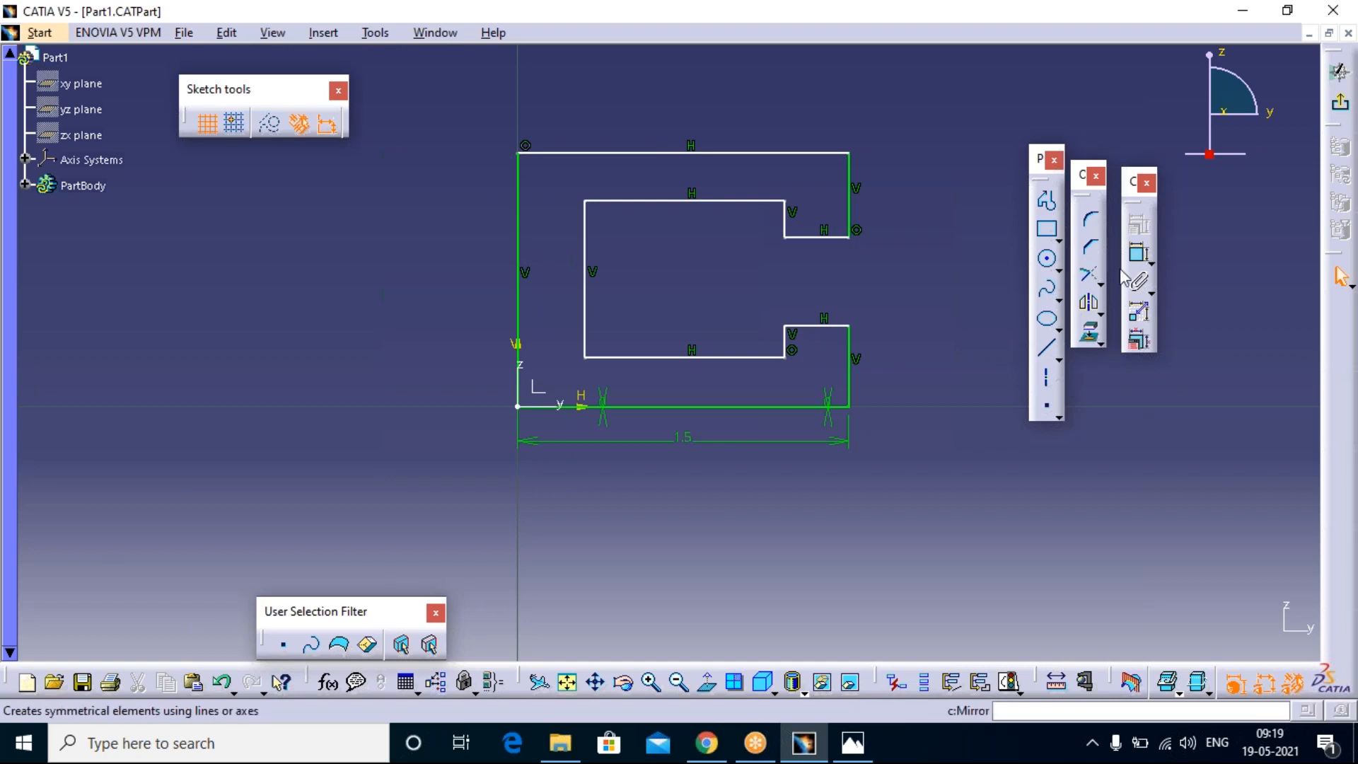
Step: Dimension the lower arm's outer vertical end line and set its length to 0.375 mm, as on the reference drawing
{"action": "left_click", "coordinate": [1139, 257]}
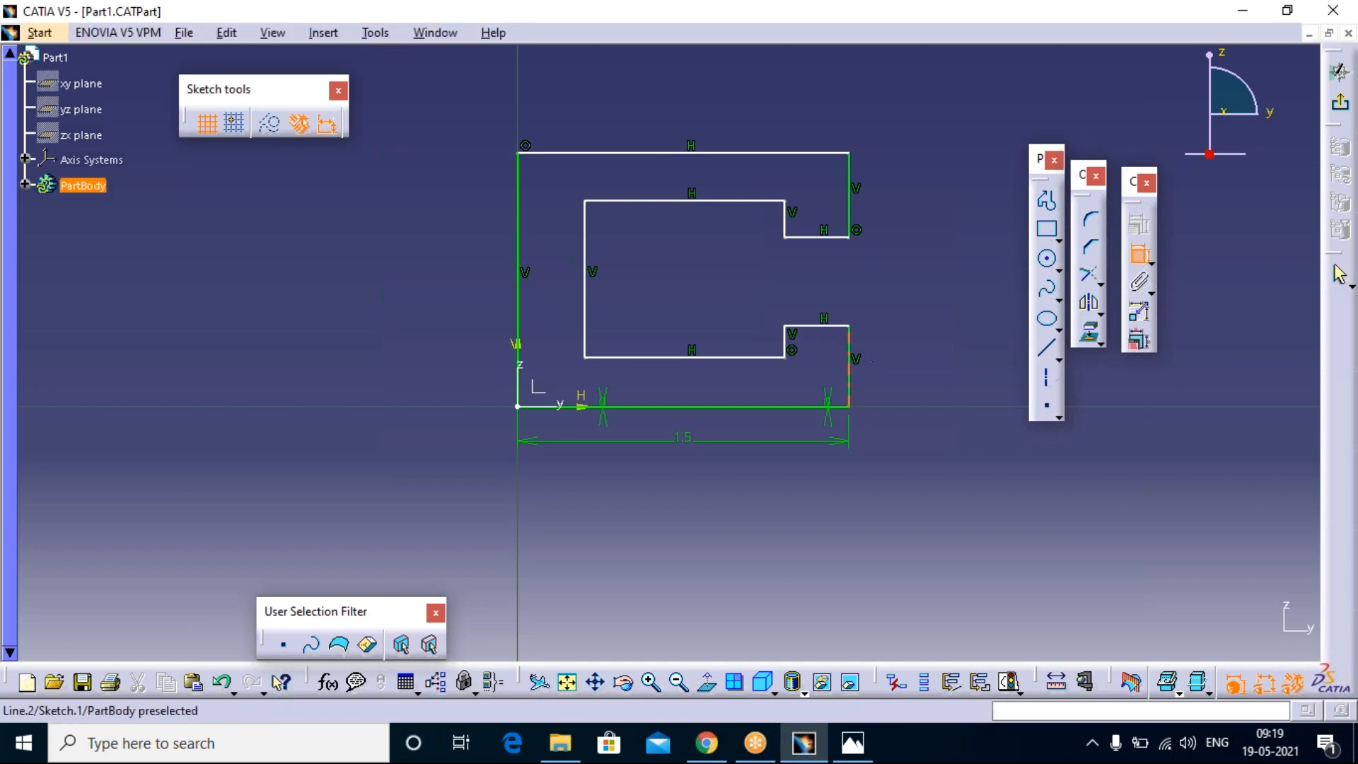
{"action": "left_click", "coordinate": [852, 375]}
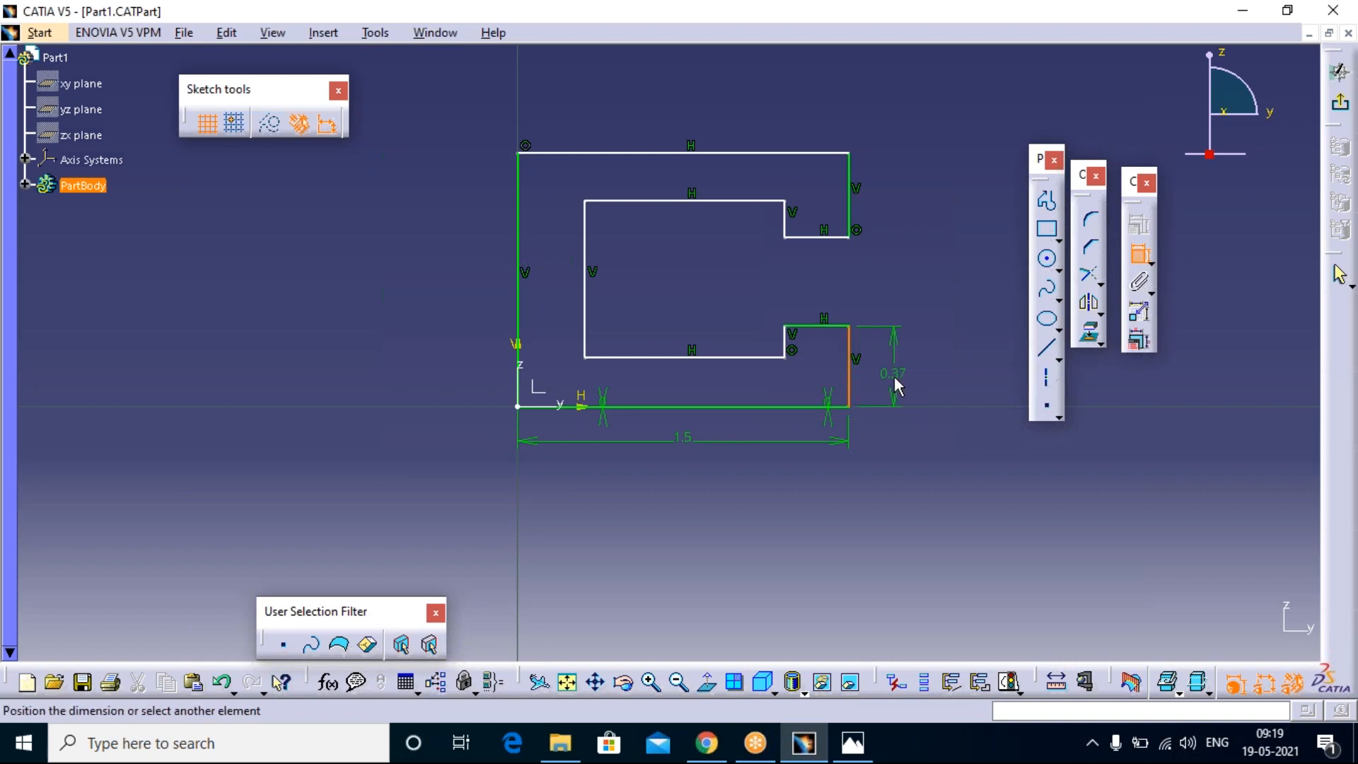
{"action": "left_click", "coordinate": [895, 382]}
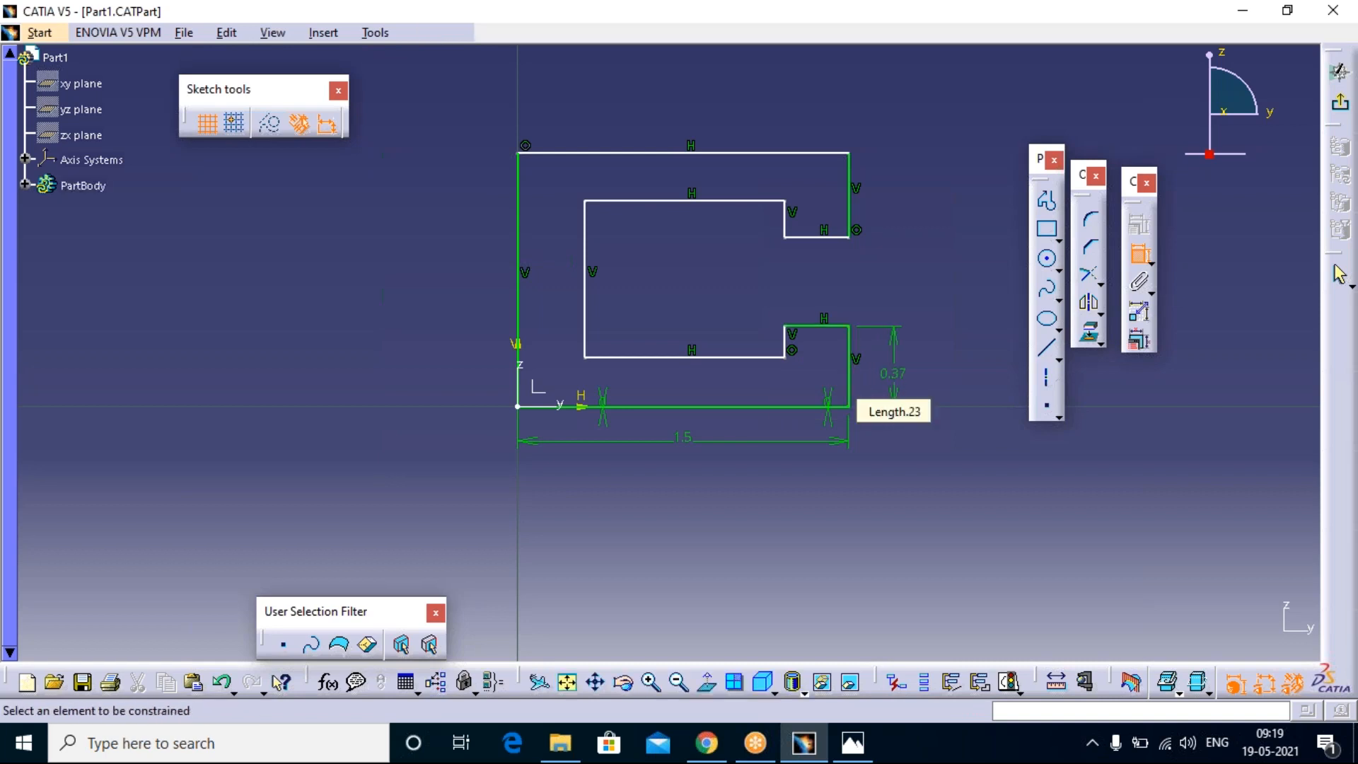
{"action": "key", "text": "alt+Tab"}
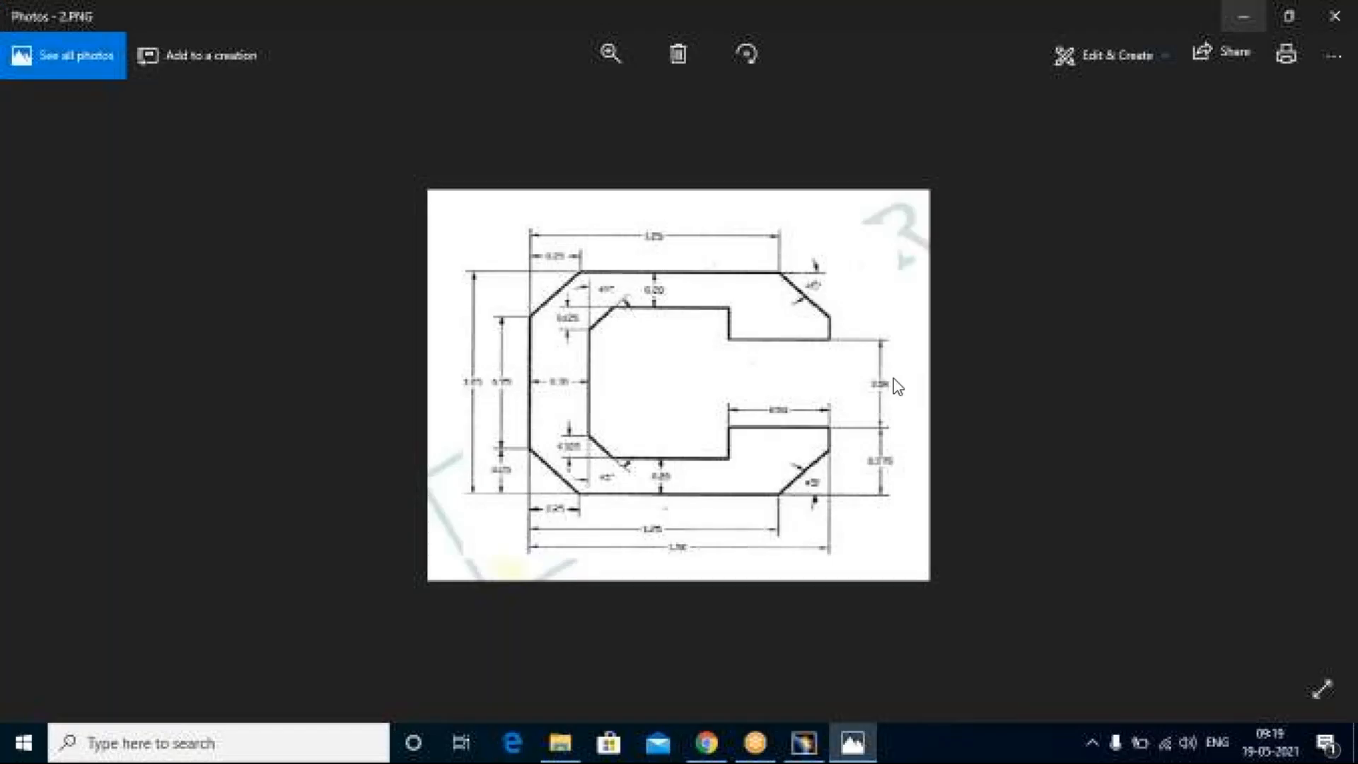
{"action": "key", "text": "alt+Tab"}
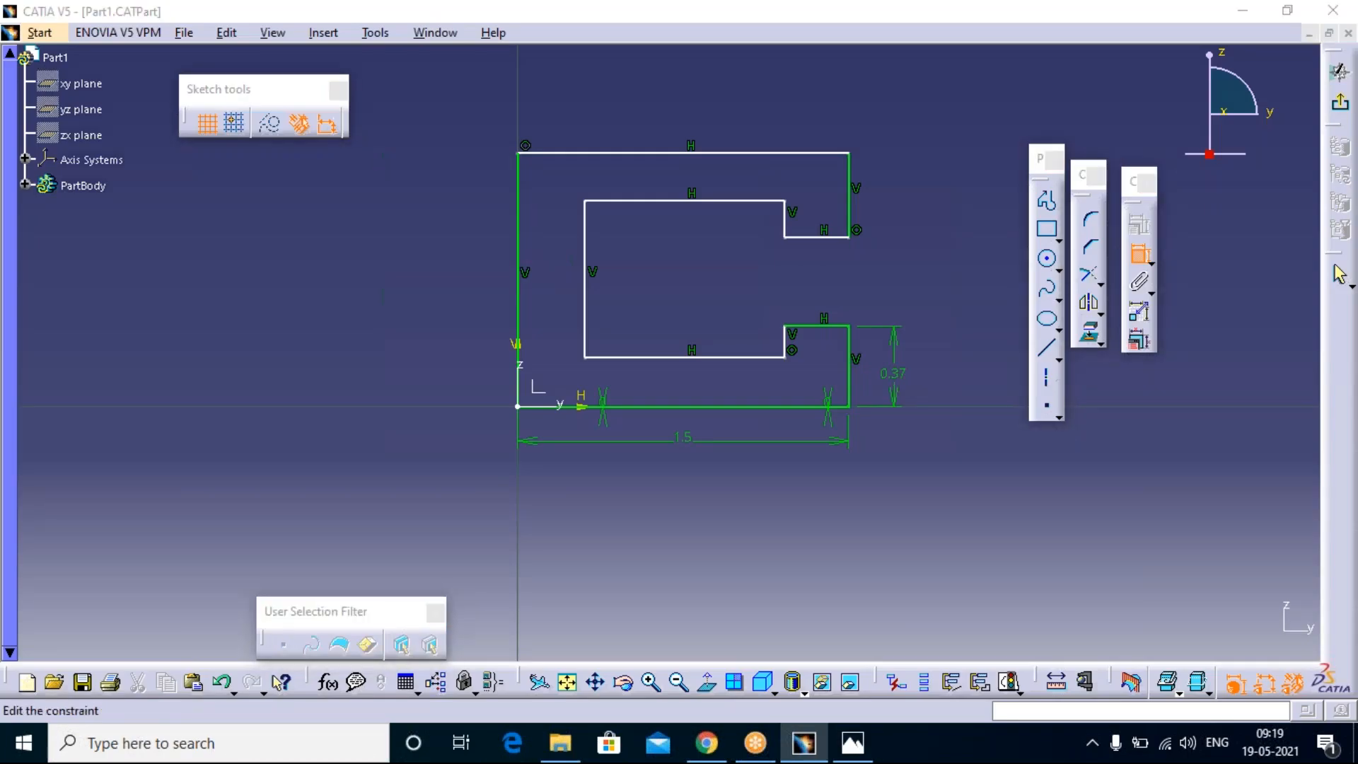
{"action": "double_click", "coordinate": [892, 375]}
{"action": "left_click", "coordinate": [343, 295]}
{"action": "type", "text": "5mm"}
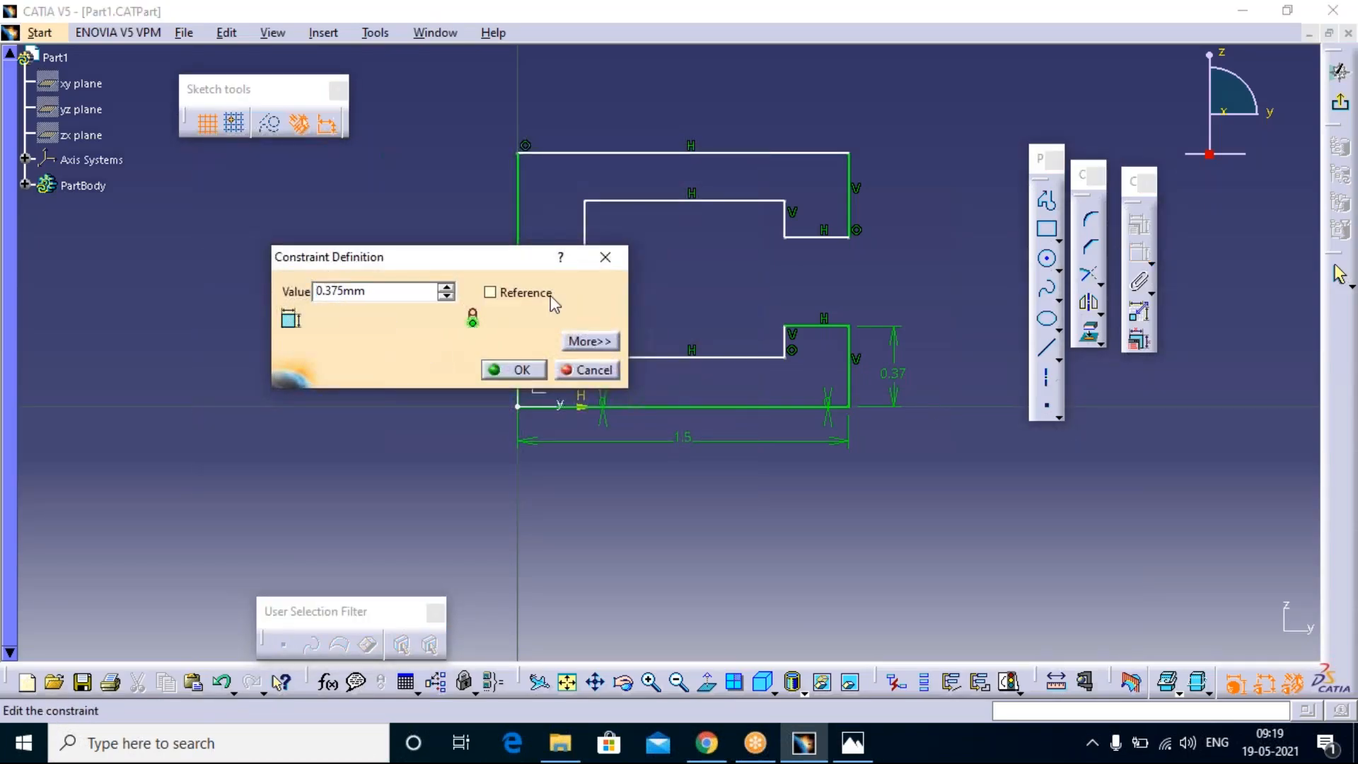
{"action": "left_click", "coordinate": [519, 369]}
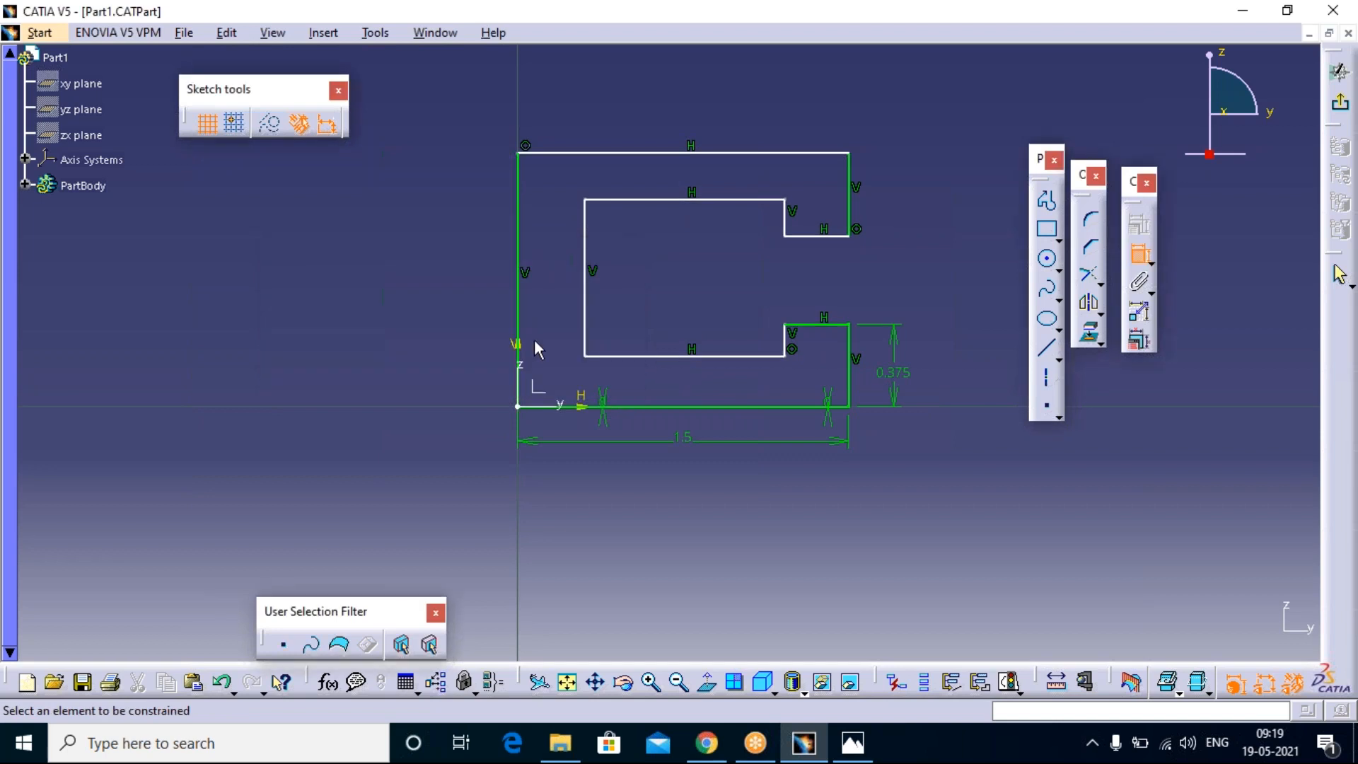
Step: Check the reference drawing, dimension the lower lip's horizontal edge and set its length to 0.5 mm
{"action": "key", "text": "alt+Tab"}
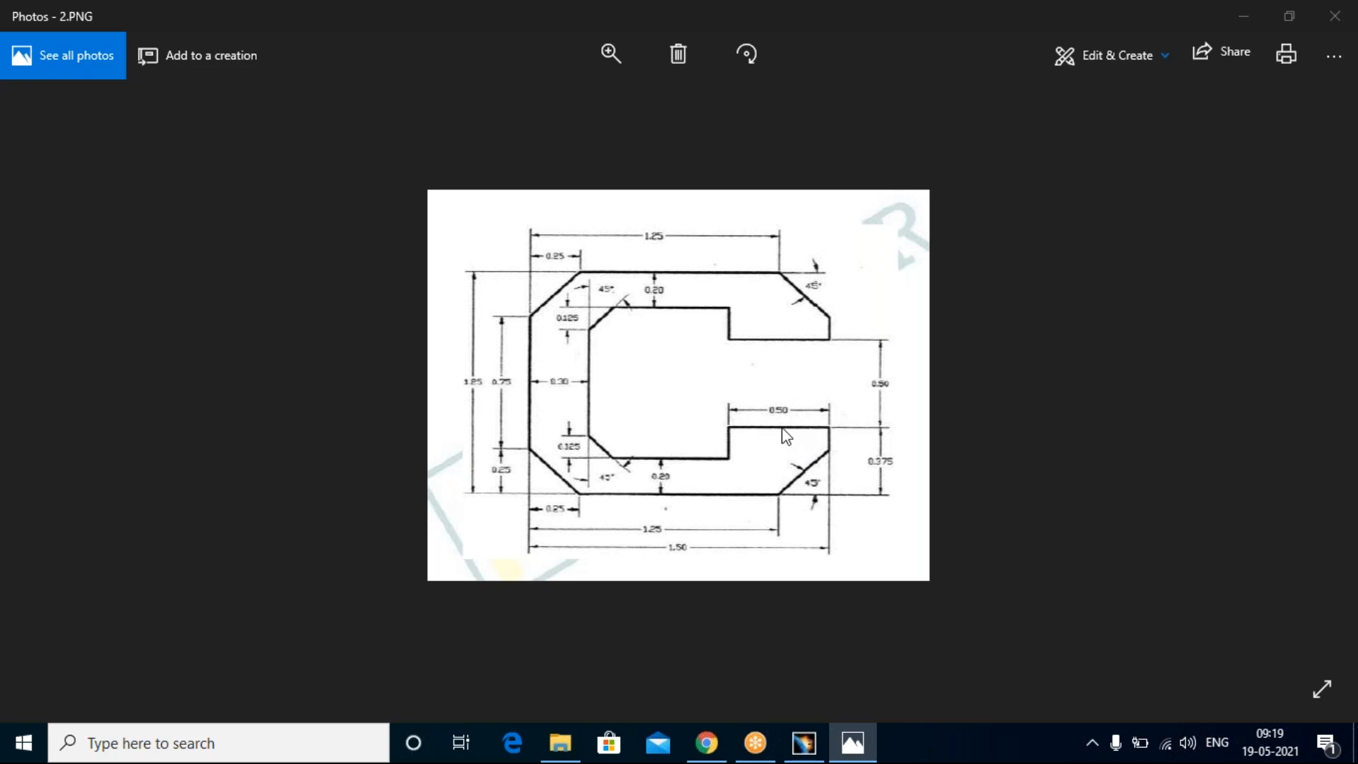
{"action": "key", "text": "alt+Tab"}
{"action": "left_click", "coordinate": [814, 325]}
{"action": "left_click", "coordinate": [814, 297]}
{"action": "double_click", "coordinate": [809, 296]}
{"action": "type", "text": "0.5"}
{"action": "key", "text": "Return"}
Step: Dimension the lower lip's short inner vertical edge, set it to 0.175 mm, and bring up the 2.PNG drawing in Photos
{"action": "key", "text": "alt+Tab"}
{"action": "left_click", "coordinate": [804, 742]}
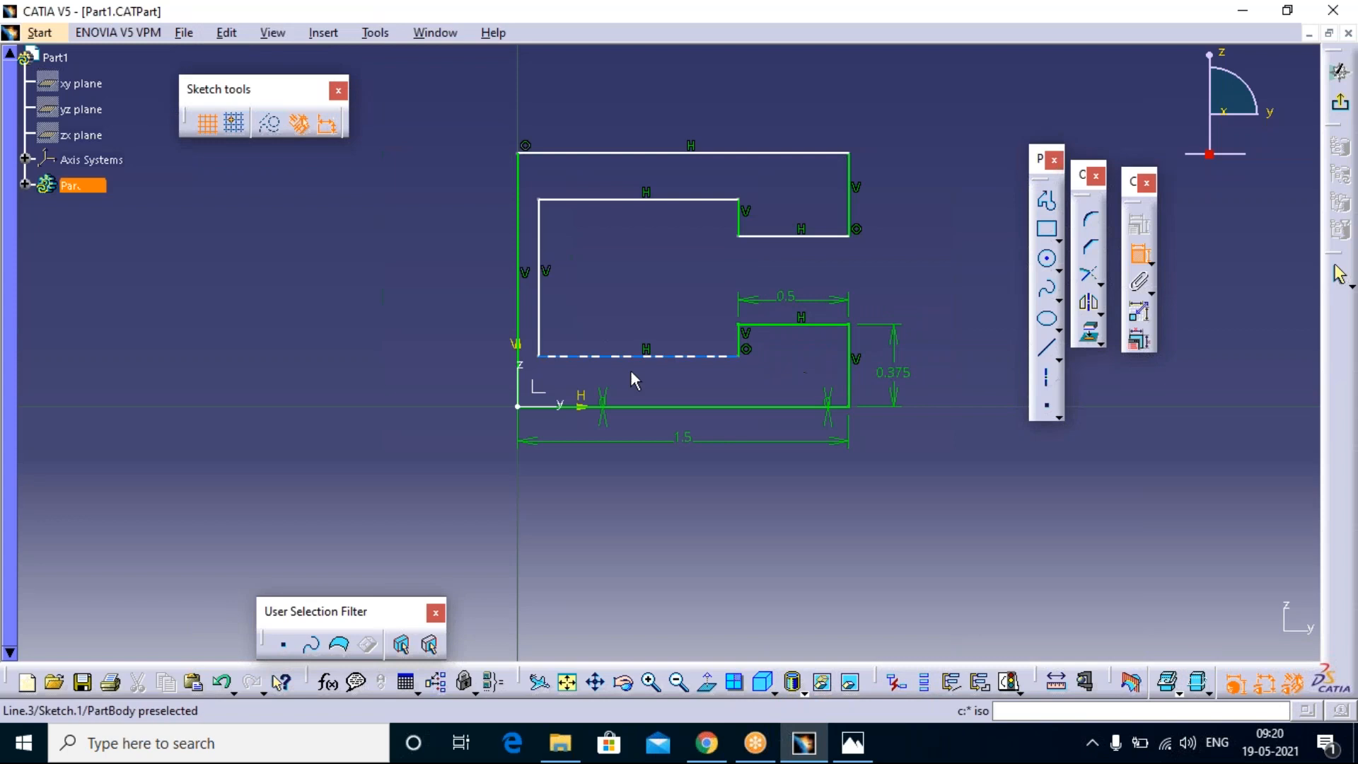
{"action": "left_click", "coordinate": [723, 341]}
{"action": "left_click", "coordinate": [717, 352]}
{"action": "double_click", "coordinate": [714, 343]}
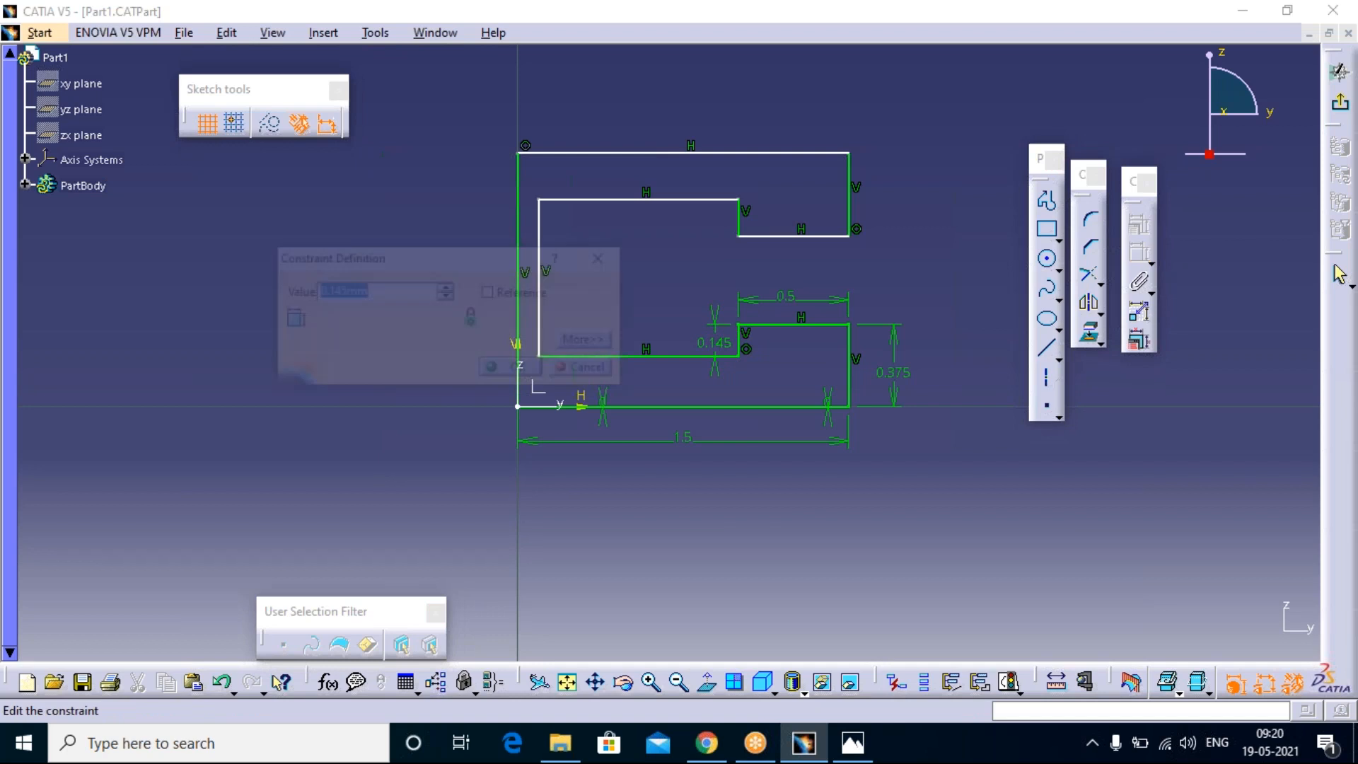
{"action": "left_click", "coordinate": [340, 292]}
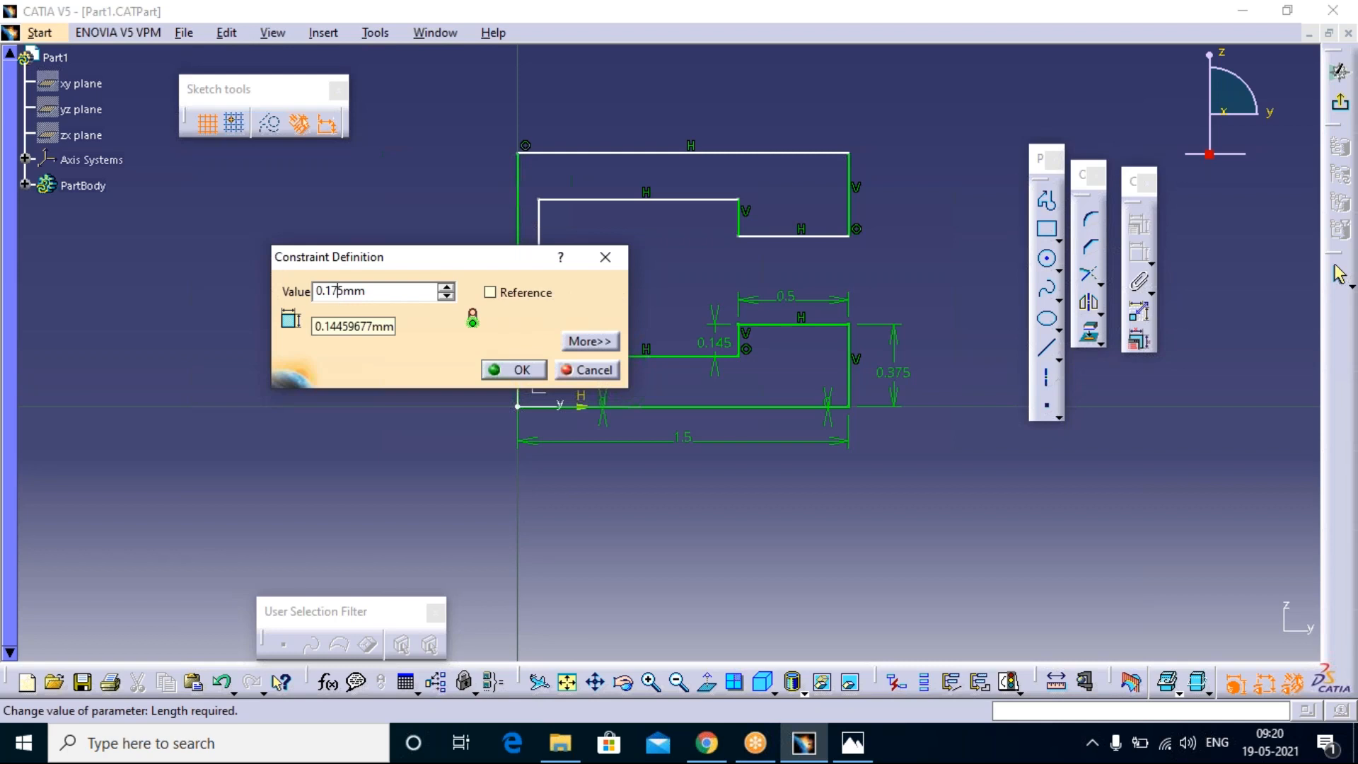
{"action": "left_click", "coordinate": [520, 370]}
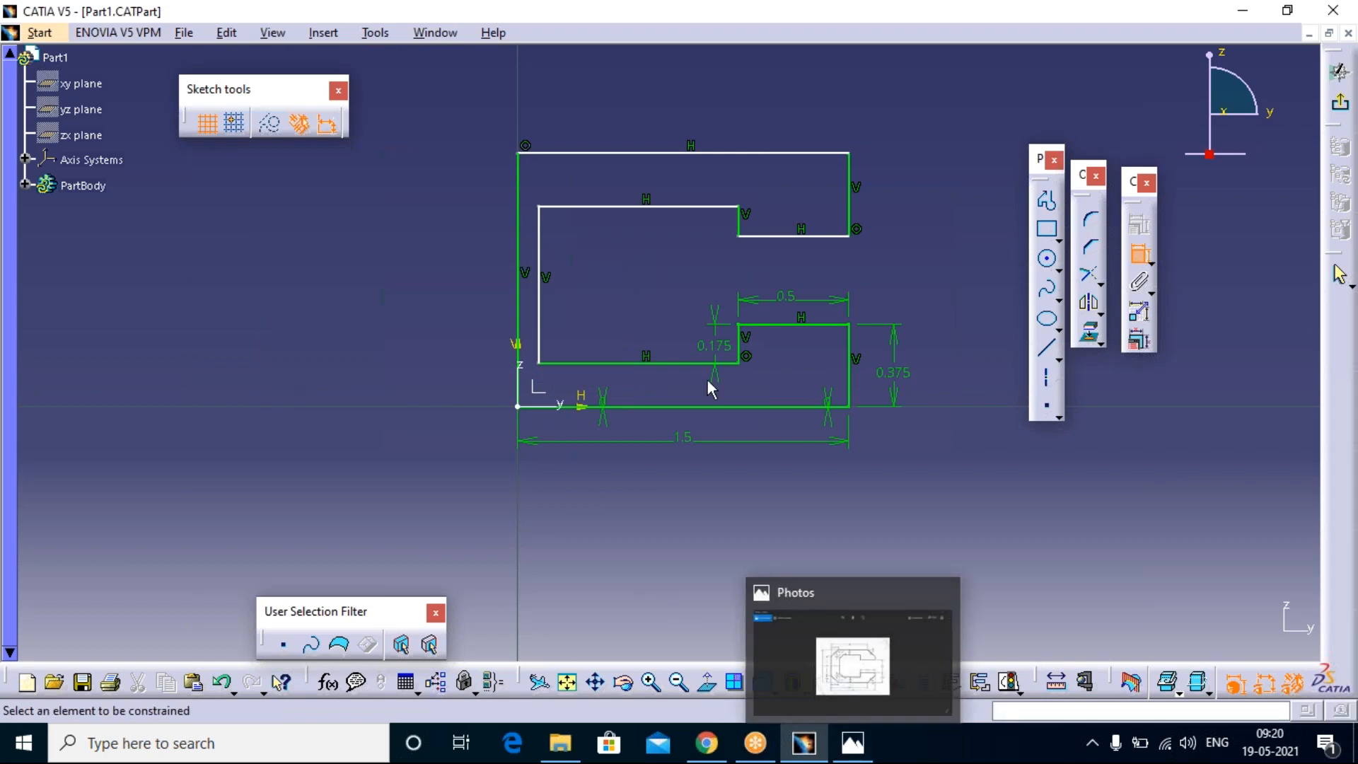
{"action": "left_click", "coordinate": [852, 743]}
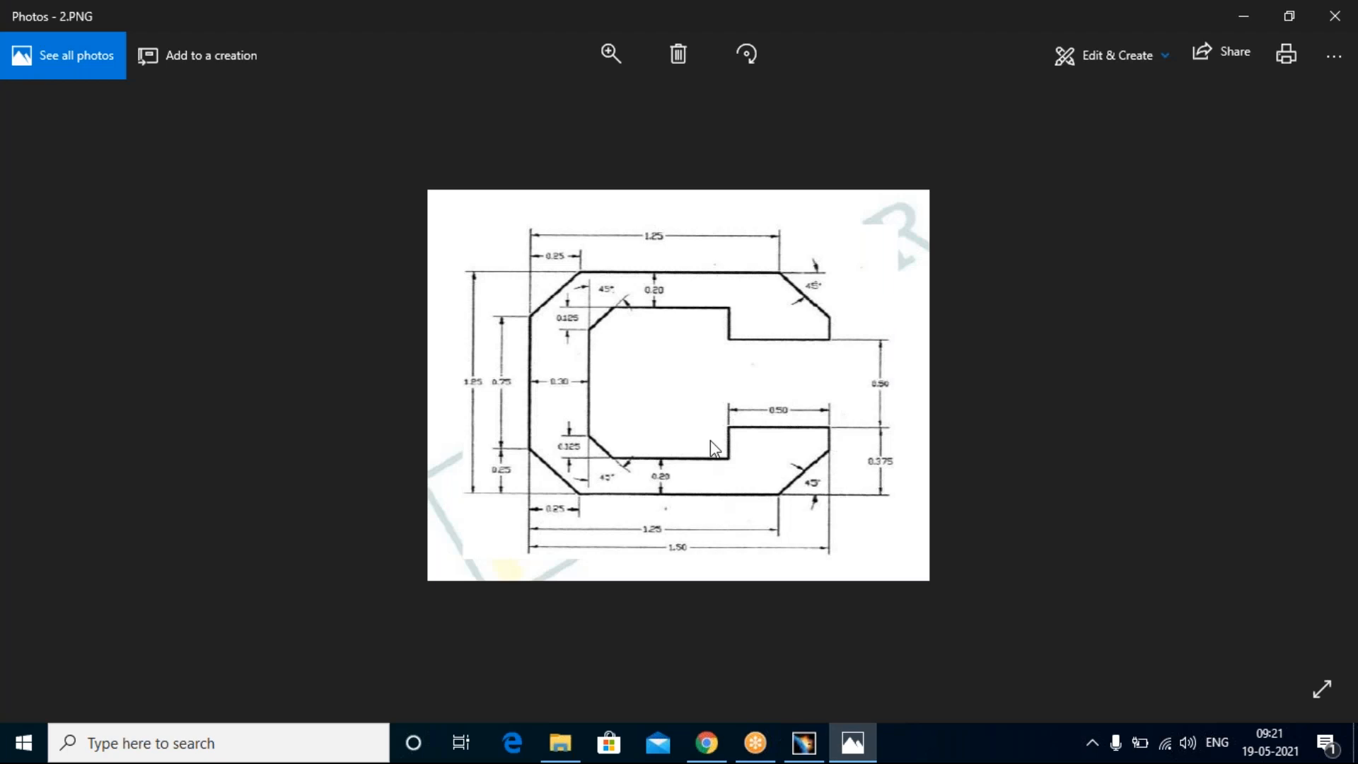
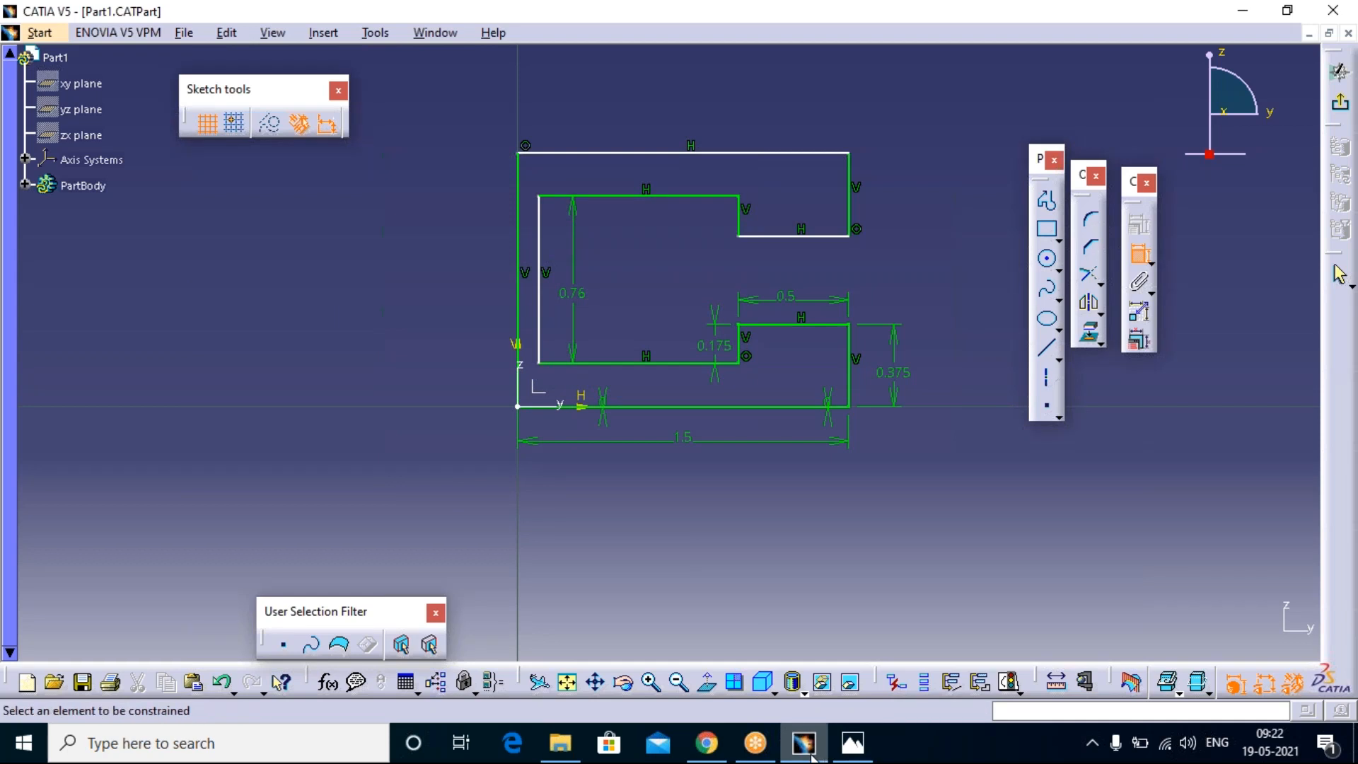
Step: Return to CATIA from the reference drawing, dimension the lower arm's inner horizontal edge and set its length to 0.7 mm
{"action": "left_click", "coordinate": [810, 752]}
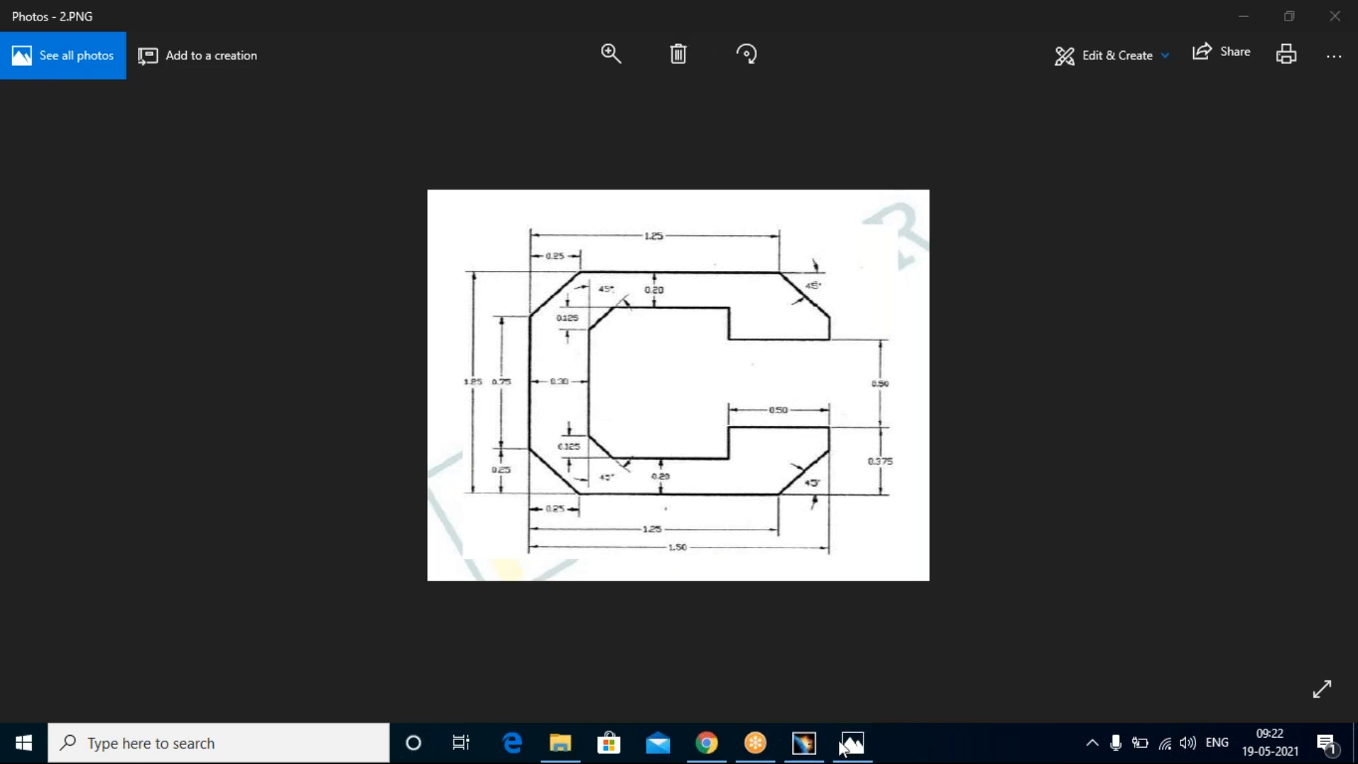
{"action": "mouse_move", "coordinate": [858, 751]}
{"action": "left_click", "coordinate": [806, 742]}
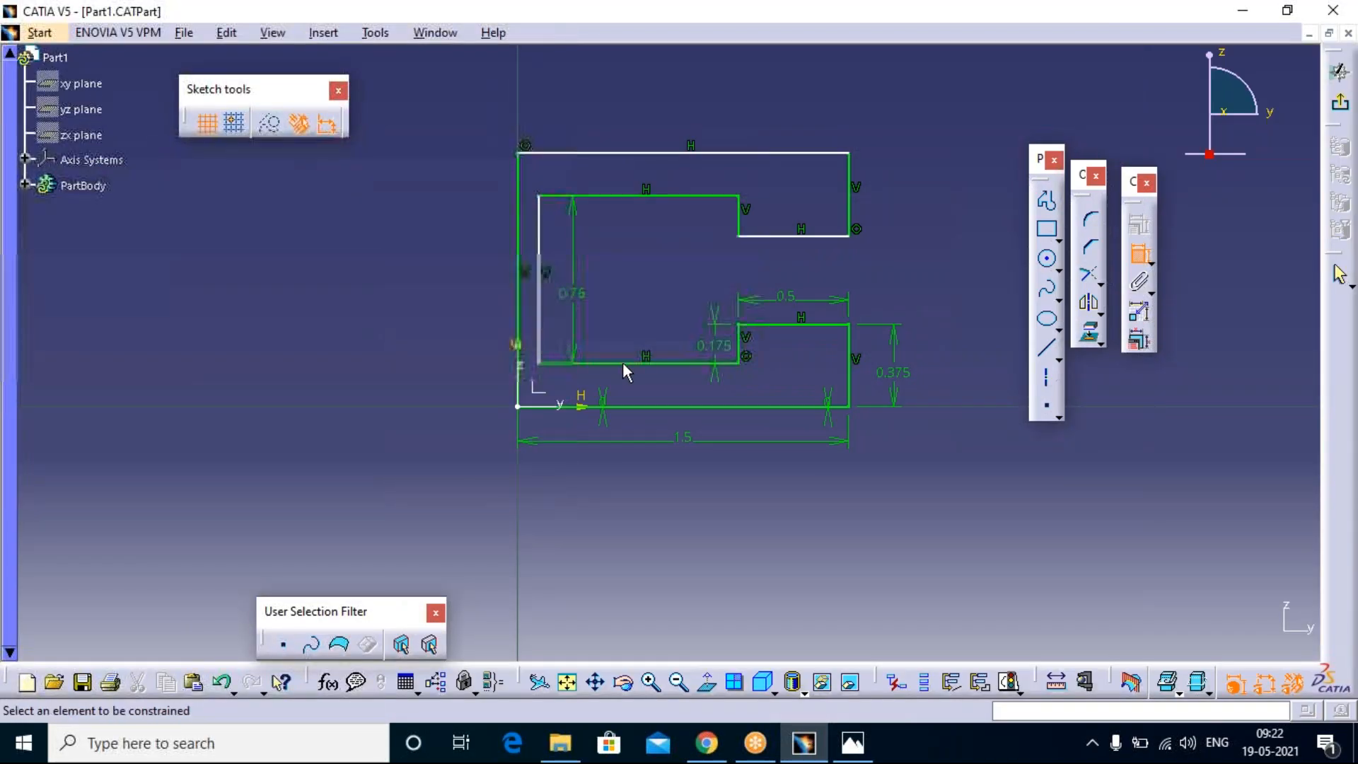
{"action": "left_click", "coordinate": [623, 361]}
{"action": "left_click", "coordinate": [622, 344]}
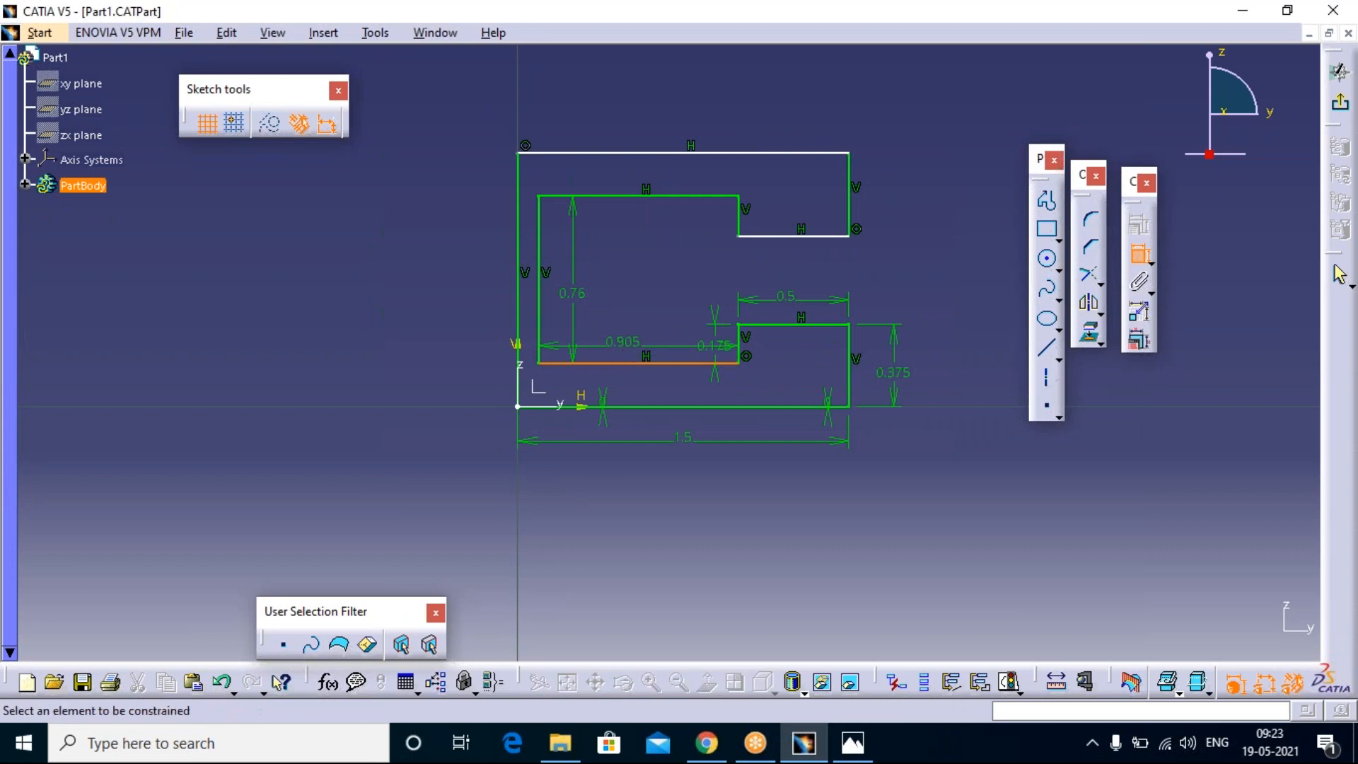
{"action": "double_click", "coordinate": [622, 341]}
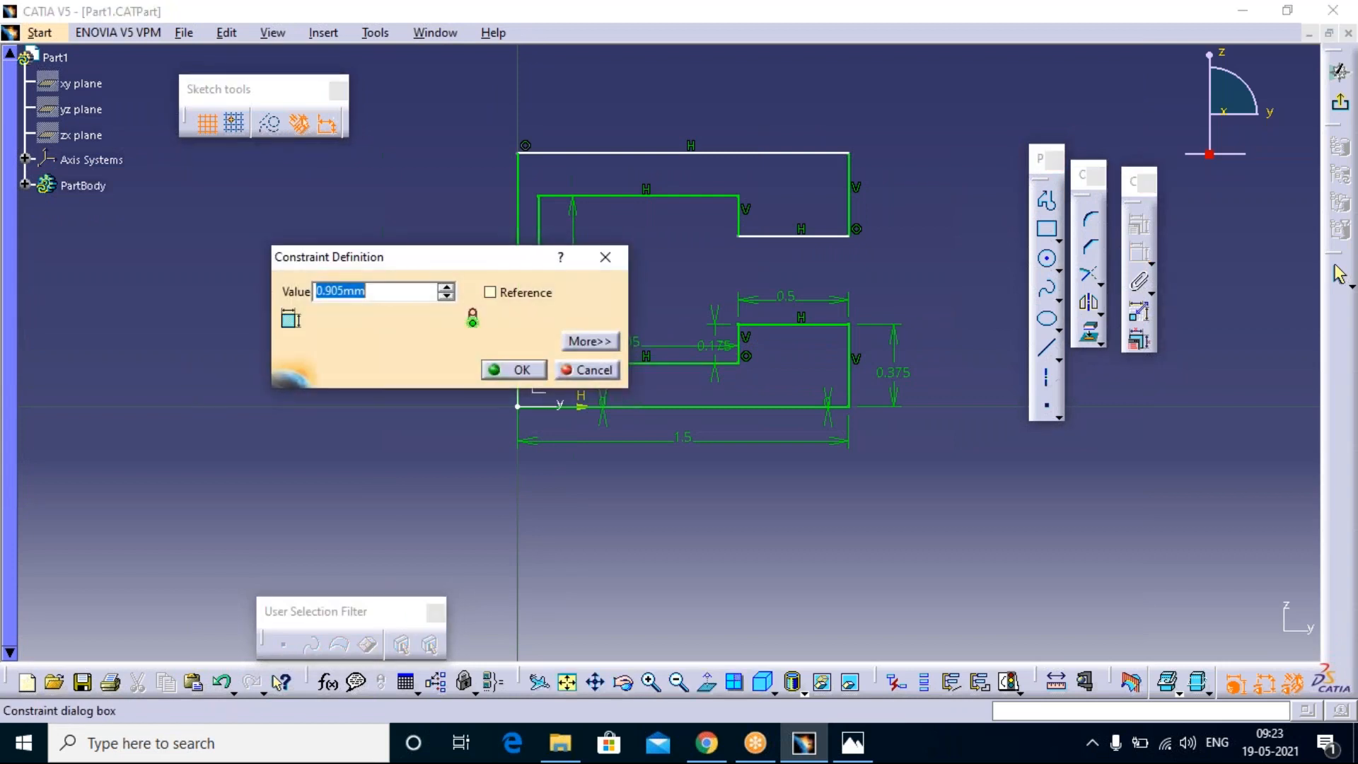
{"action": "type", "text": ".7"}
{"action": "left_click", "coordinate": [515, 370]}
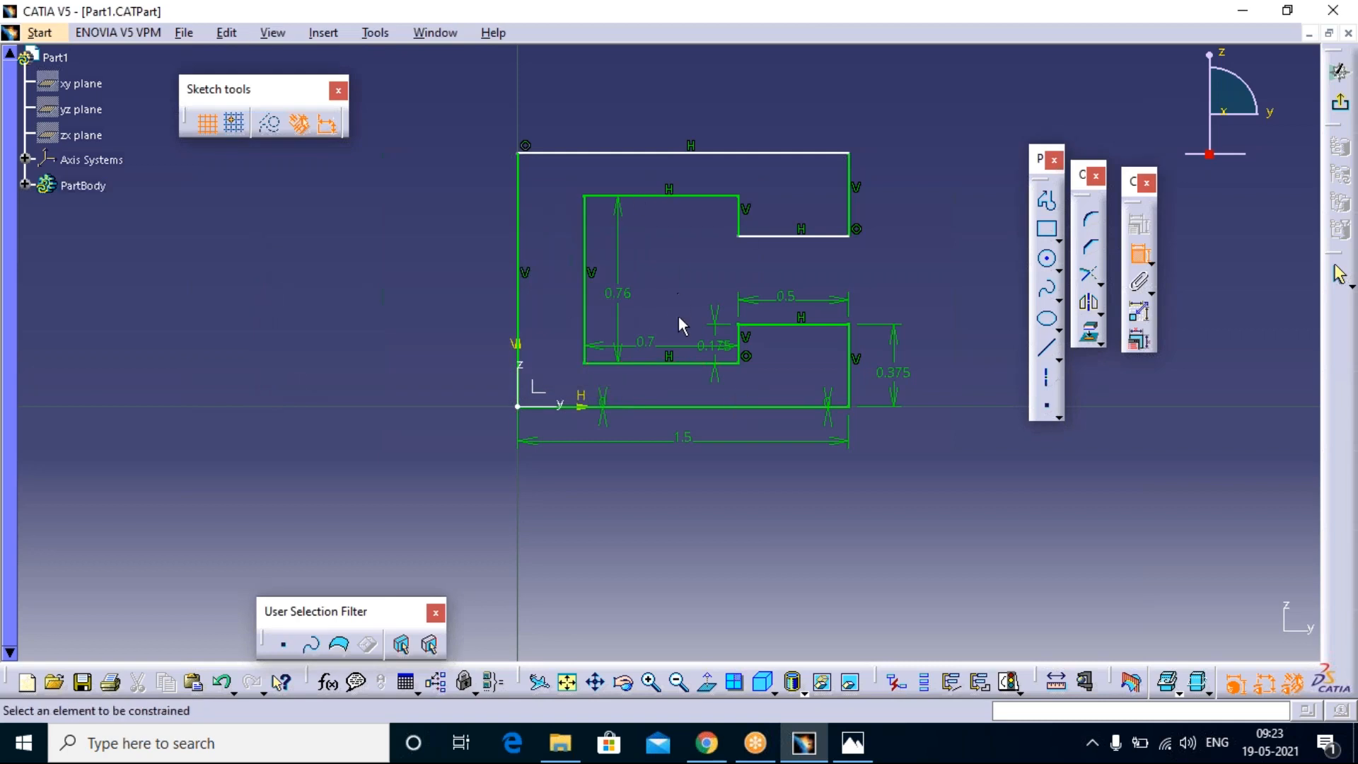
Step: Dimension the vertical gap between the upper and lower lips' horizontal edges and set it to 0.5 mm
{"action": "left_click", "coordinate": [845, 327]}
{"action": "left_click", "coordinate": [834, 244]}
{"action": "left_click", "coordinate": [907, 274]}
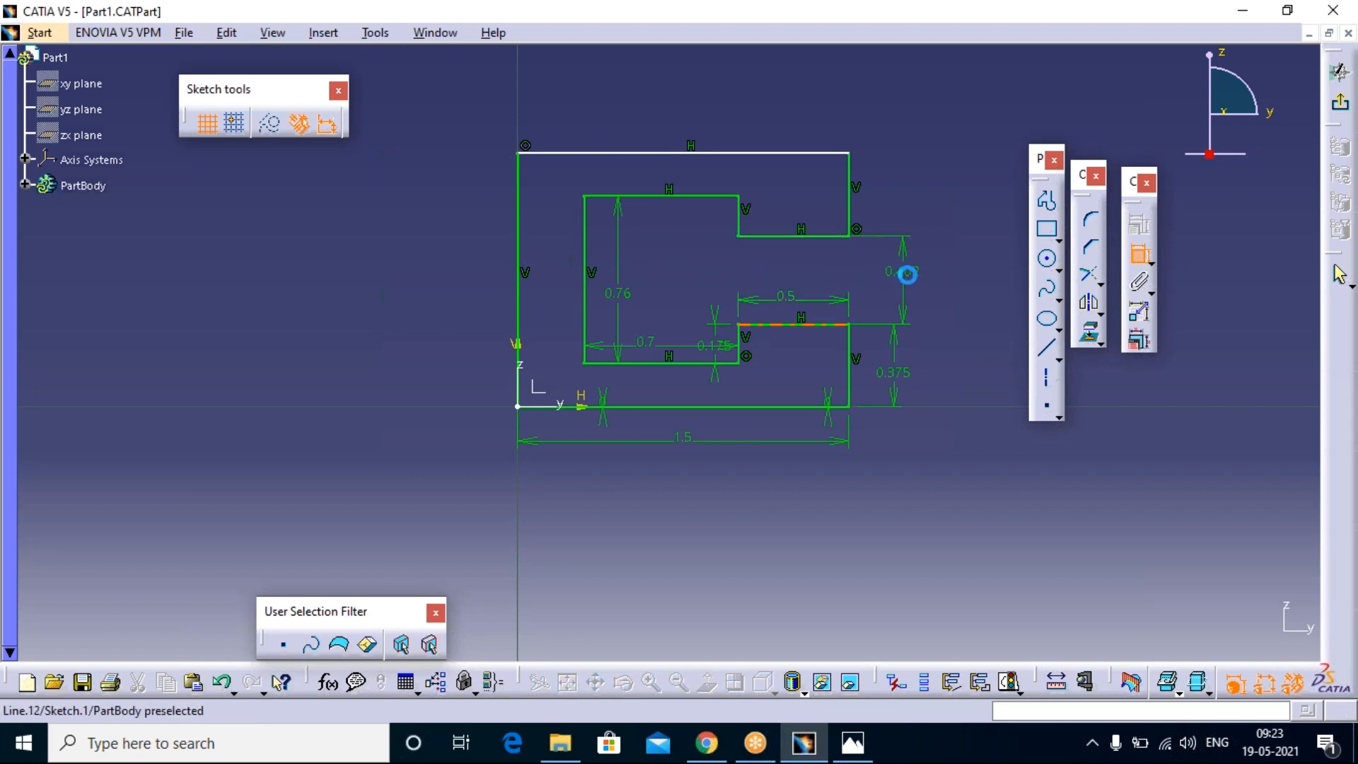
{"action": "double_click", "coordinate": [904, 273]}
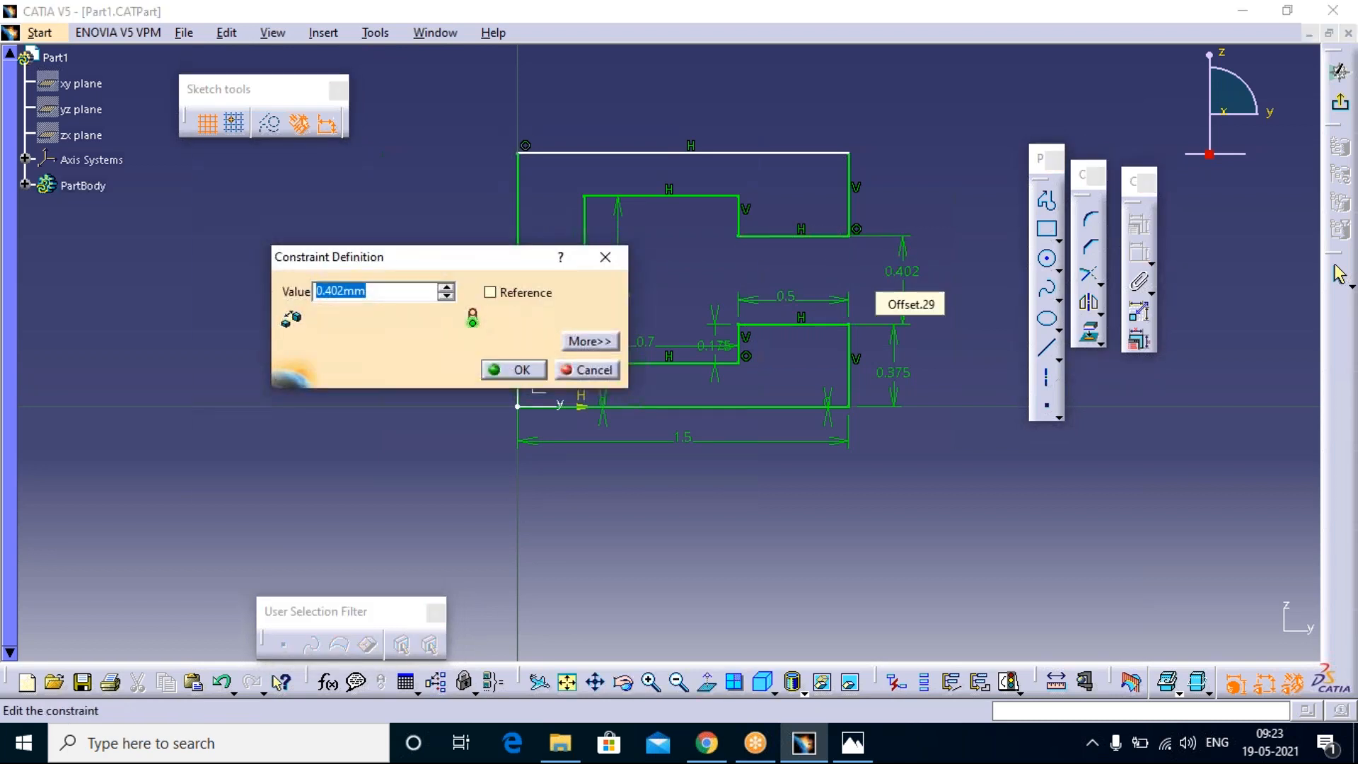
{"action": "type", "text": "."}
{"action": "left_click", "coordinate": [497, 371]}
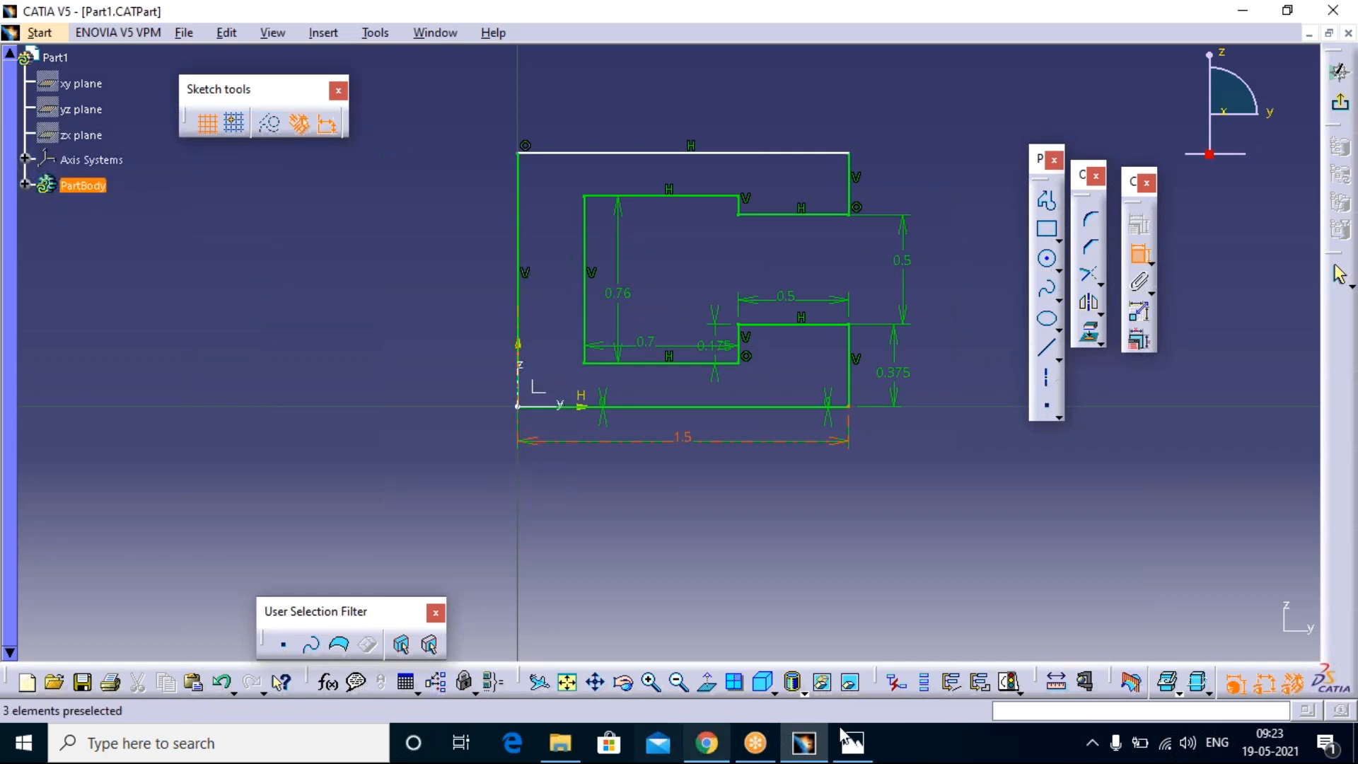
Step: Check the 2.PNG drawing, dimension the profile's long outer vertical line and set its length to 1.25 mm
{"action": "left_click", "coordinate": [860, 748]}
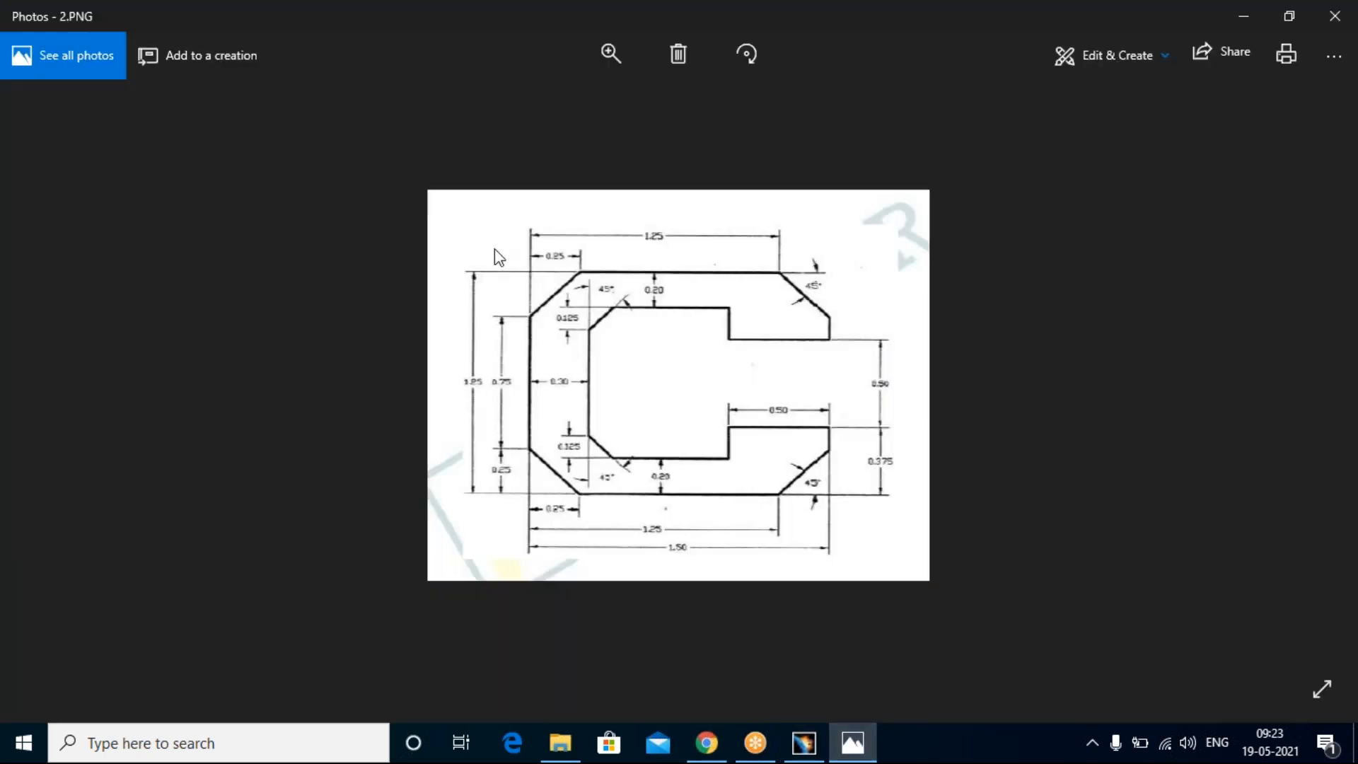
{"action": "left_click", "coordinate": [855, 744]}
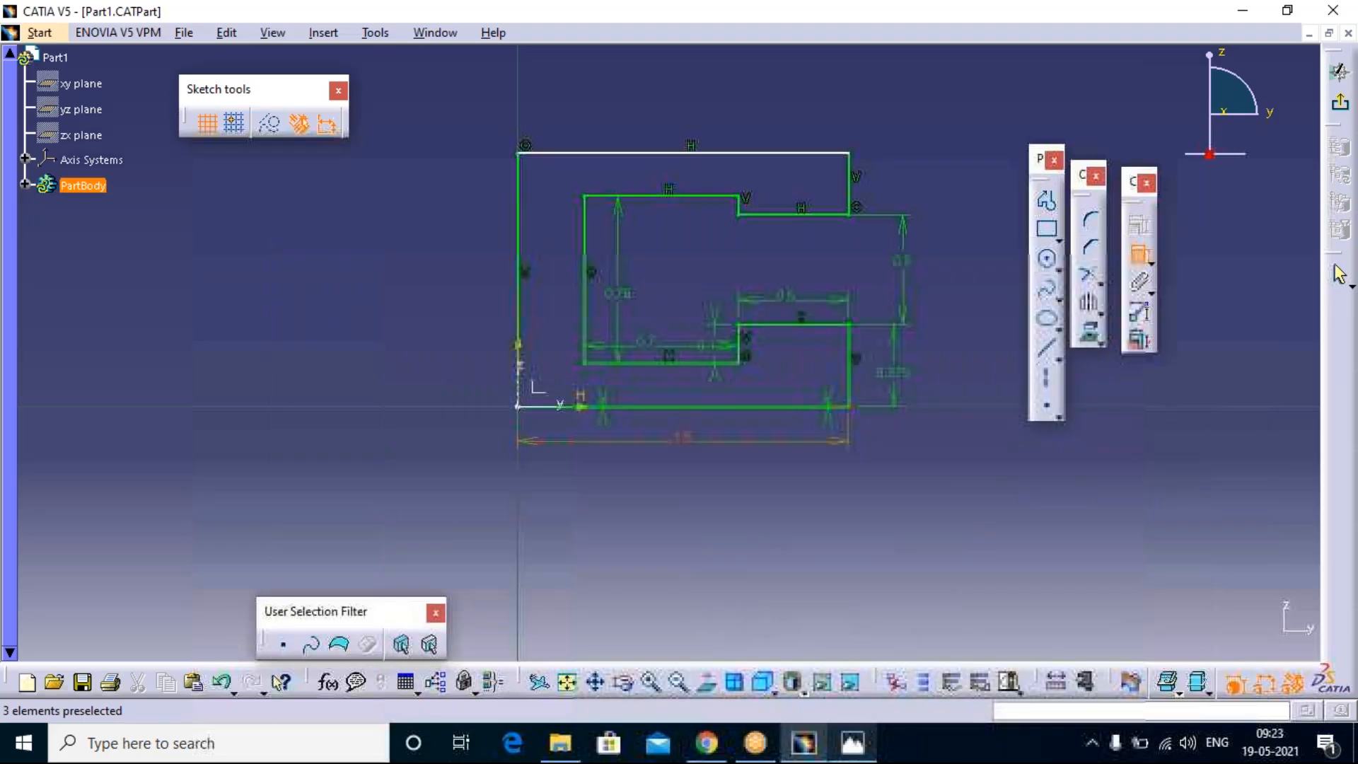
{"action": "left_click", "coordinate": [517, 272]}
{"action": "left_click", "coordinate": [477, 267]}
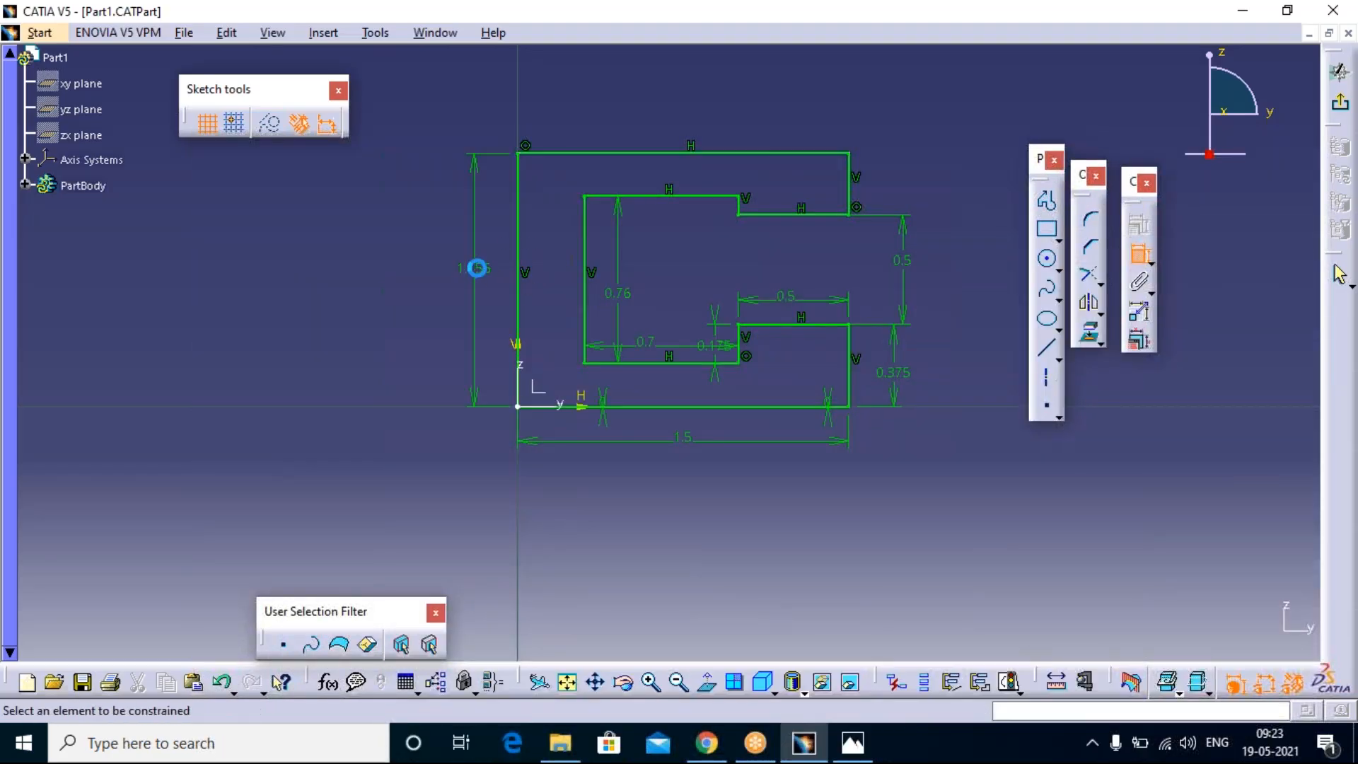
{"action": "double_click", "coordinate": [475, 267]}
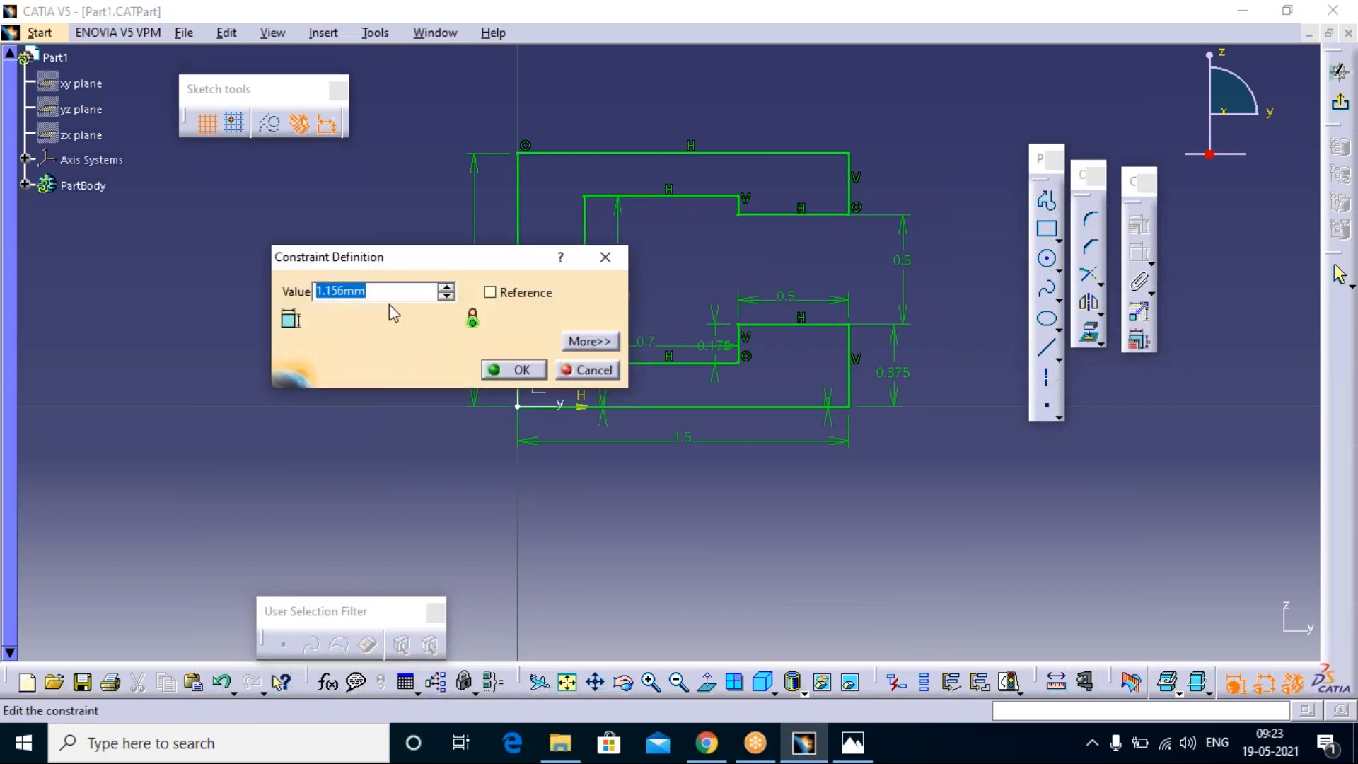
{"action": "left_click_drag", "start_coordinate": [344, 292], "coordinate": [329, 306]}
{"action": "type", "text": "25"}
{"action": "key", "text": "Return"}
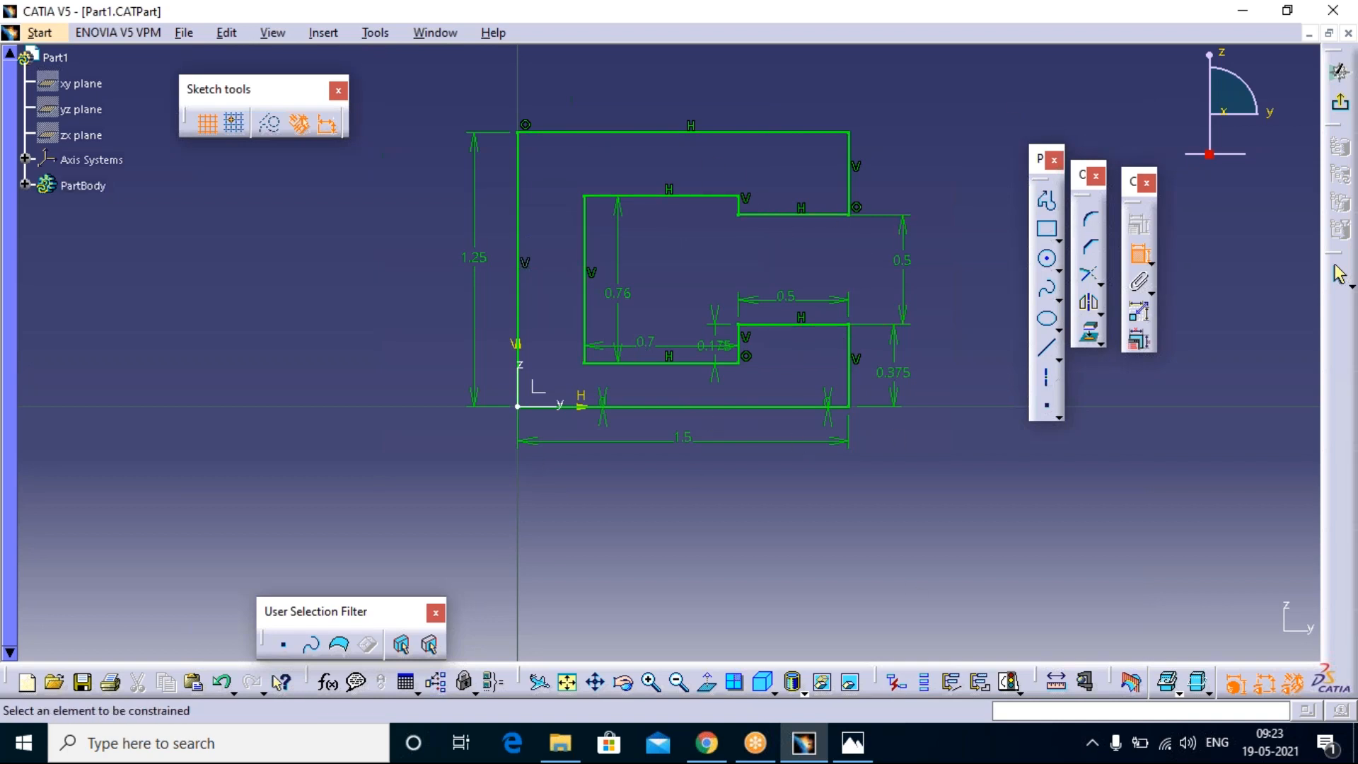
Step: Check the reference drawing and chamfer the upper arm's outer right corner at 45 degrees with a length of 0.25 mm, trimming both lines
{"action": "left_click", "coordinate": [849, 749]}
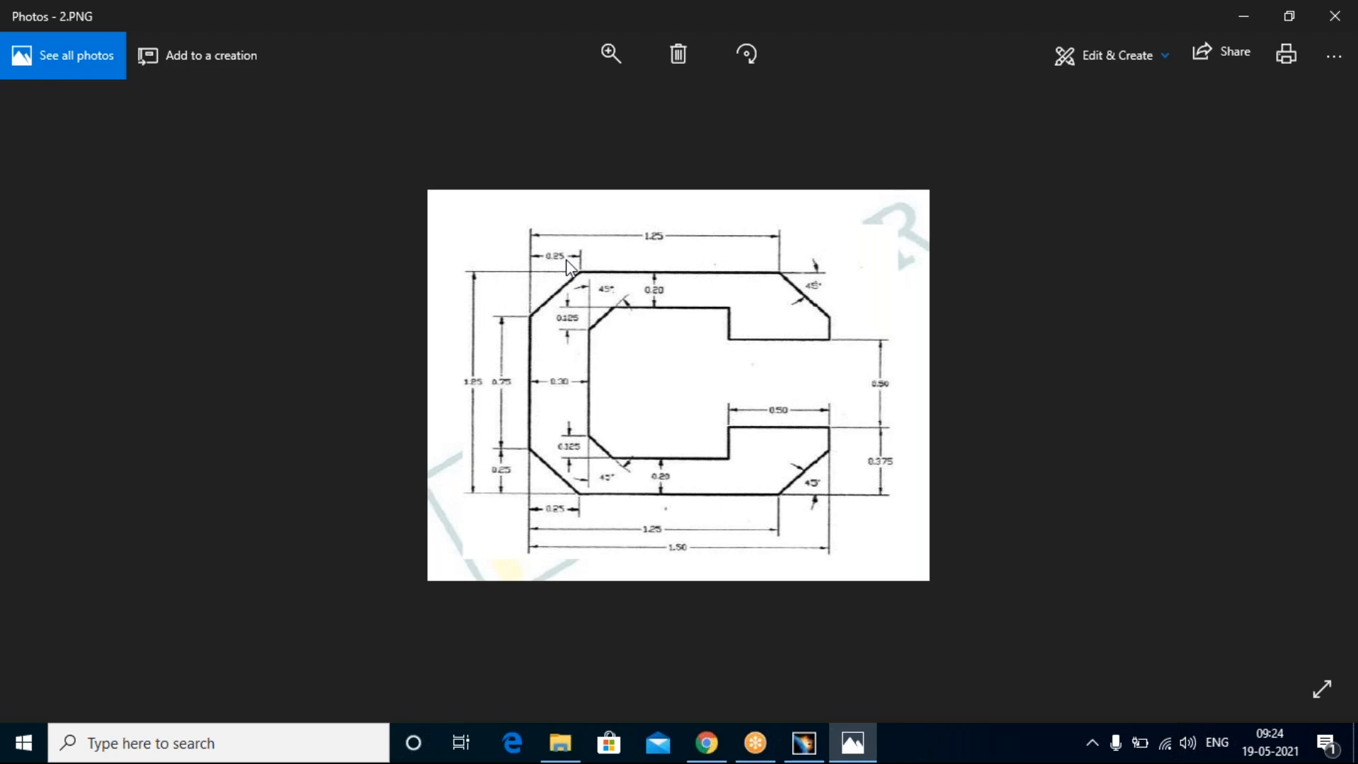
{"action": "left_click", "coordinate": [850, 753]}
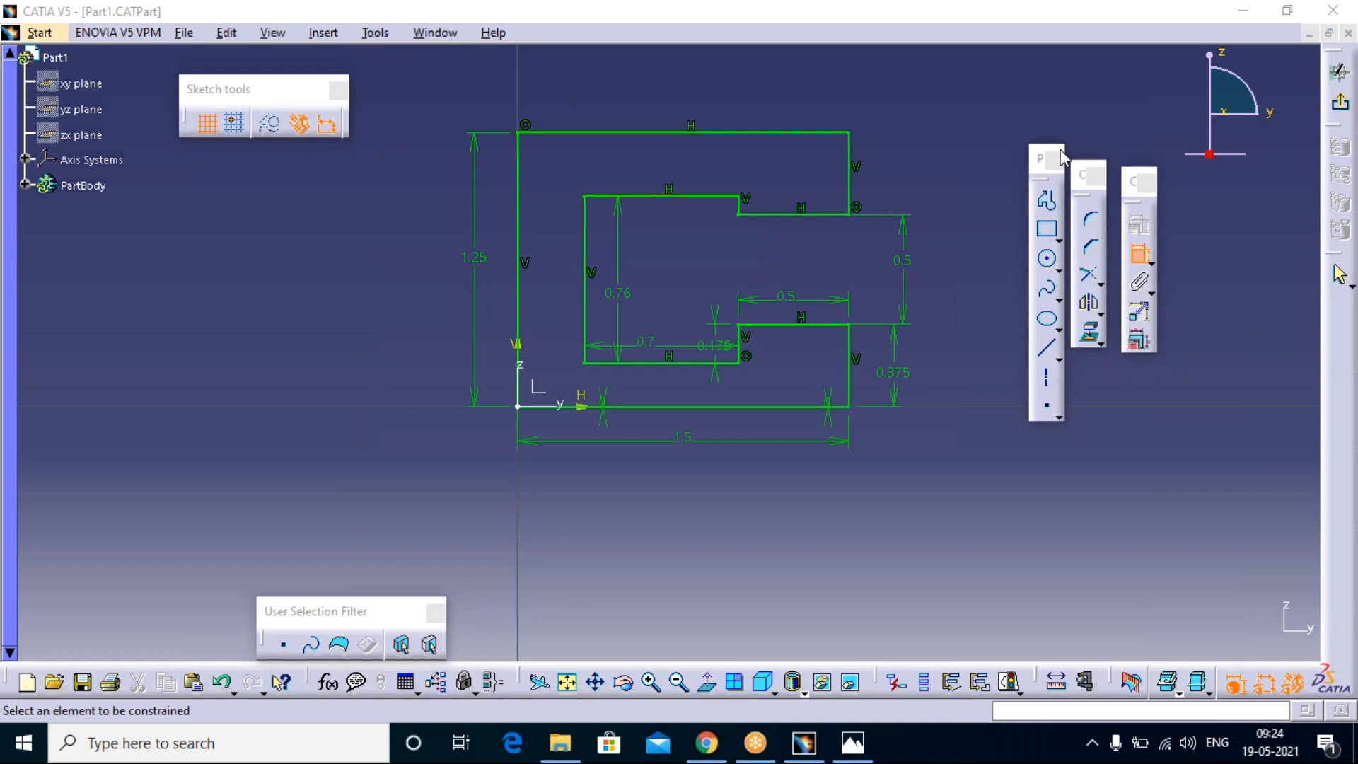
{"action": "left_click", "coordinate": [1086, 245]}
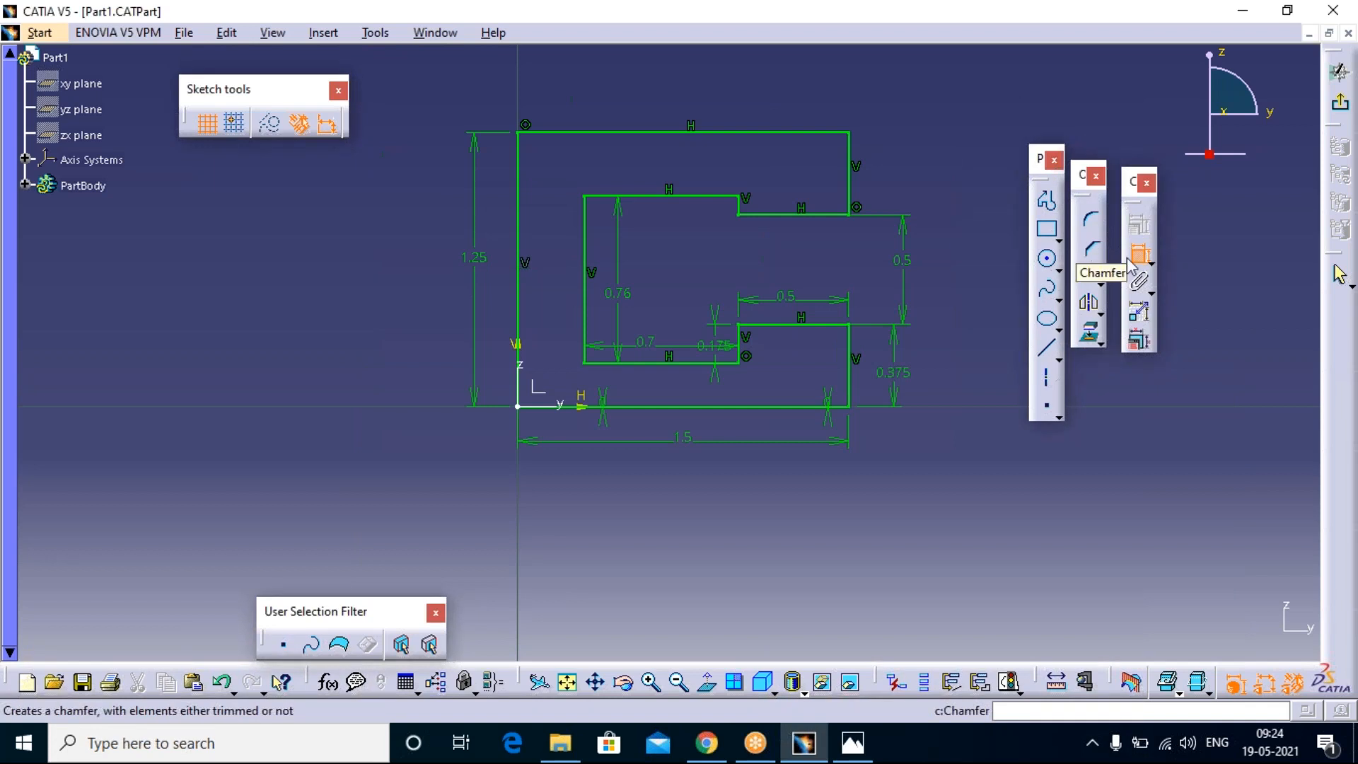
{"action": "left_click", "coordinate": [1089, 249]}
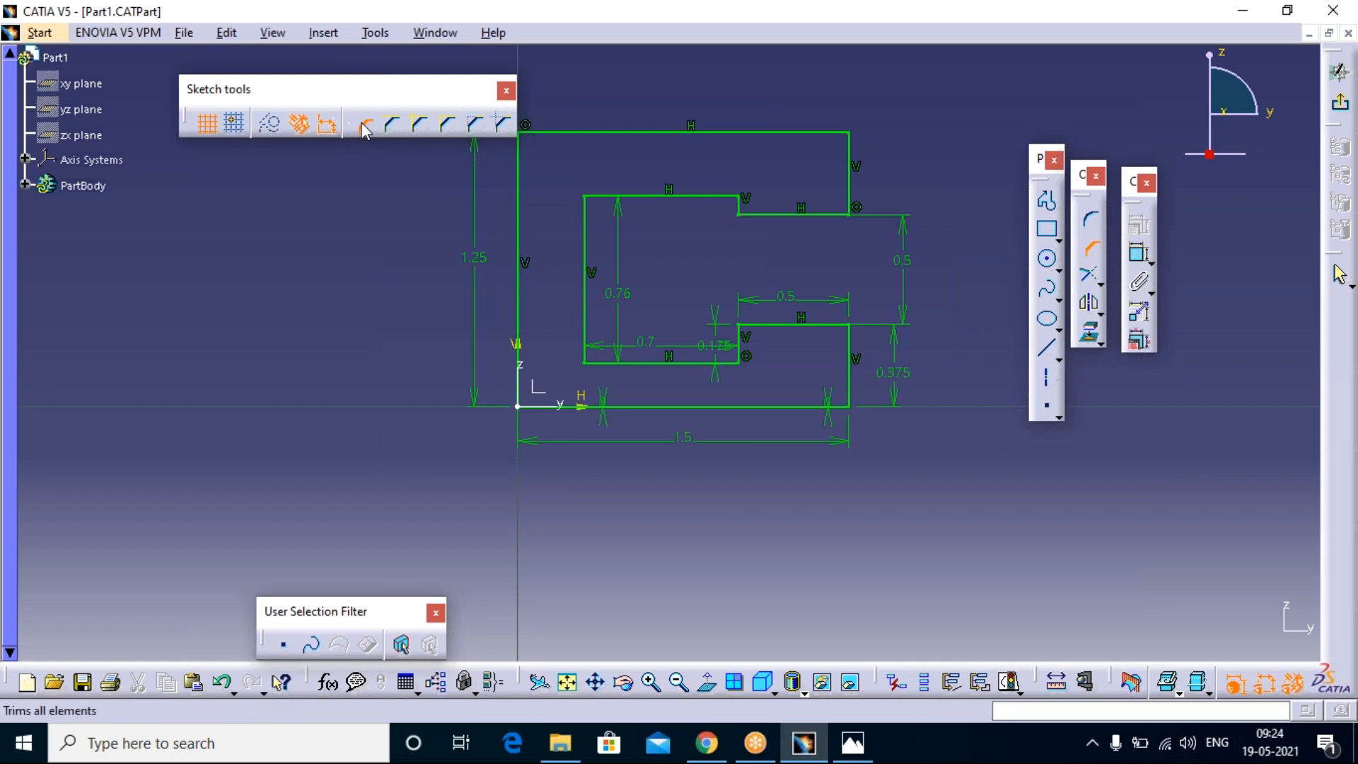
{"action": "left_click", "coordinate": [857, 157]}
{"action": "left_click", "coordinate": [843, 133]}
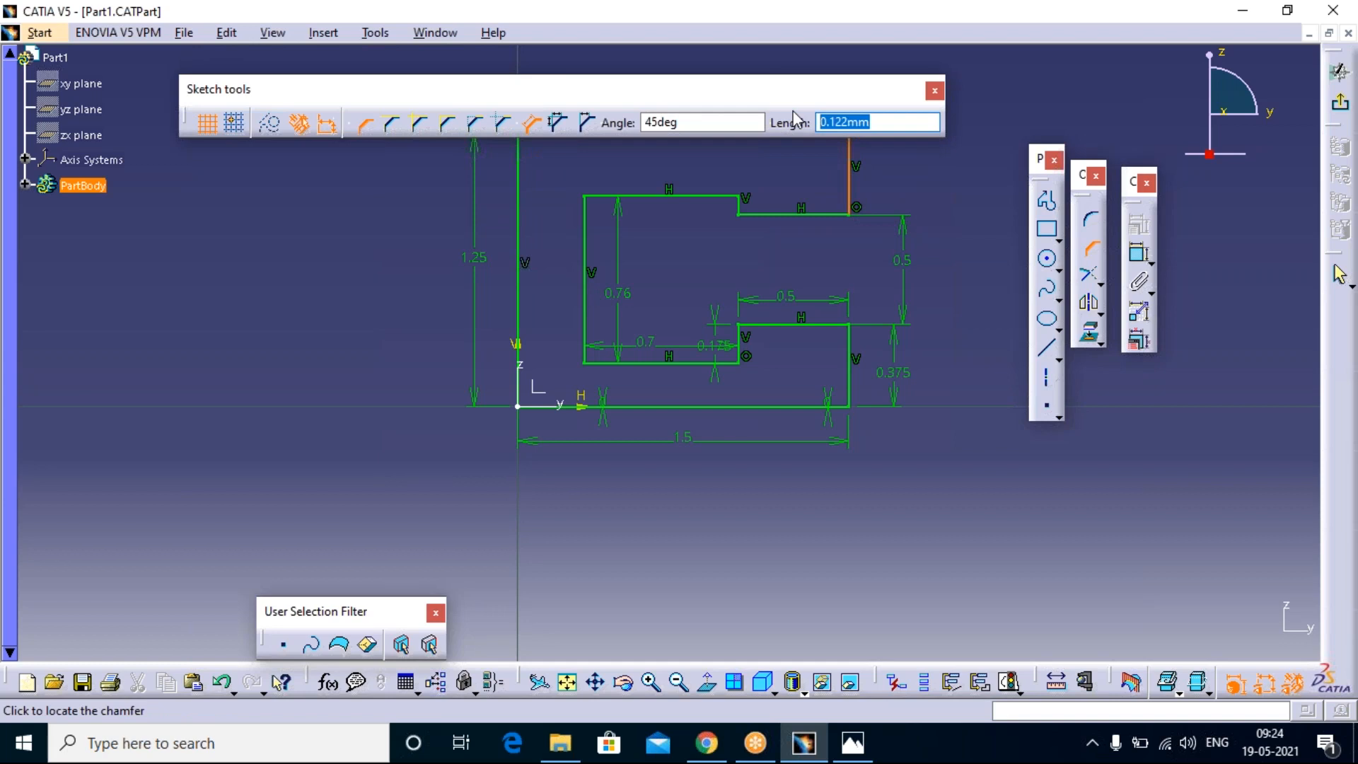
{"action": "type", "text": "."}
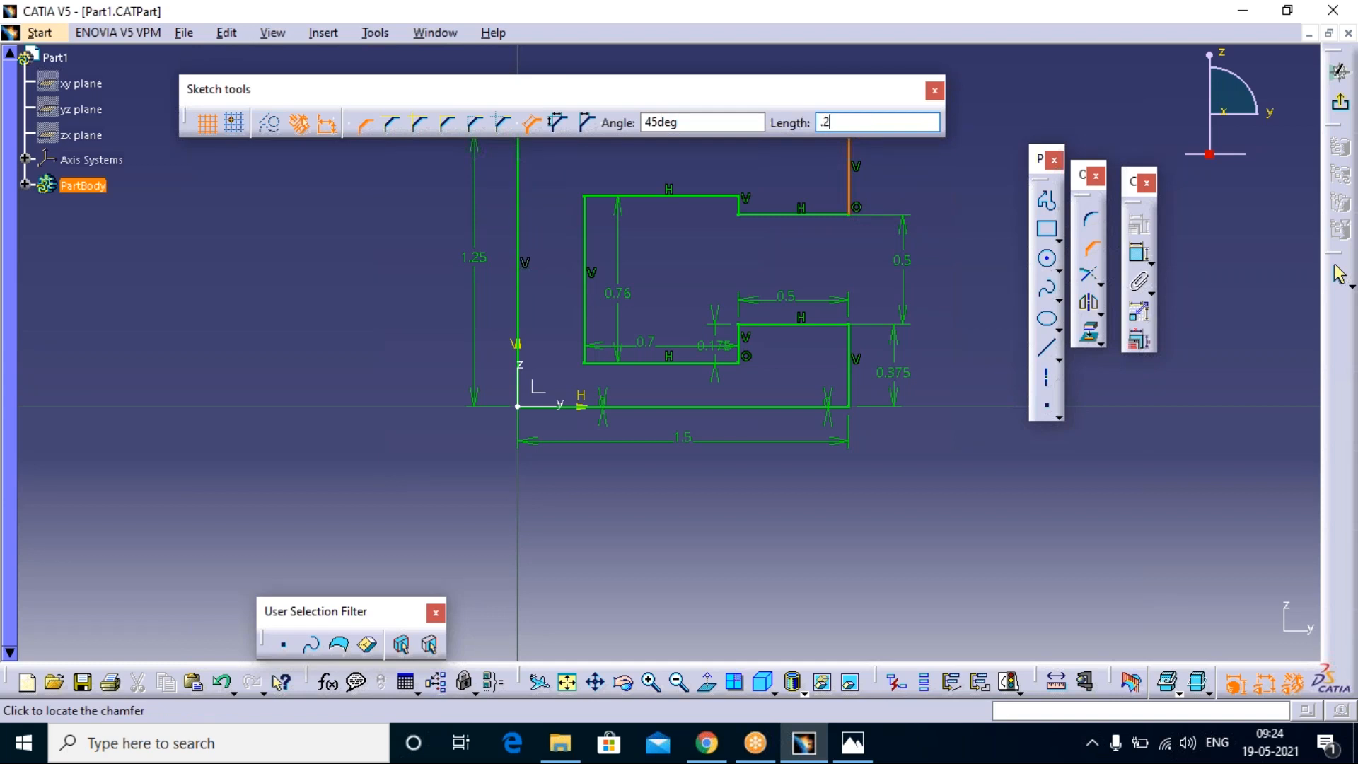
{"action": "type", "text": "25"}
{"action": "key", "text": "Return"}
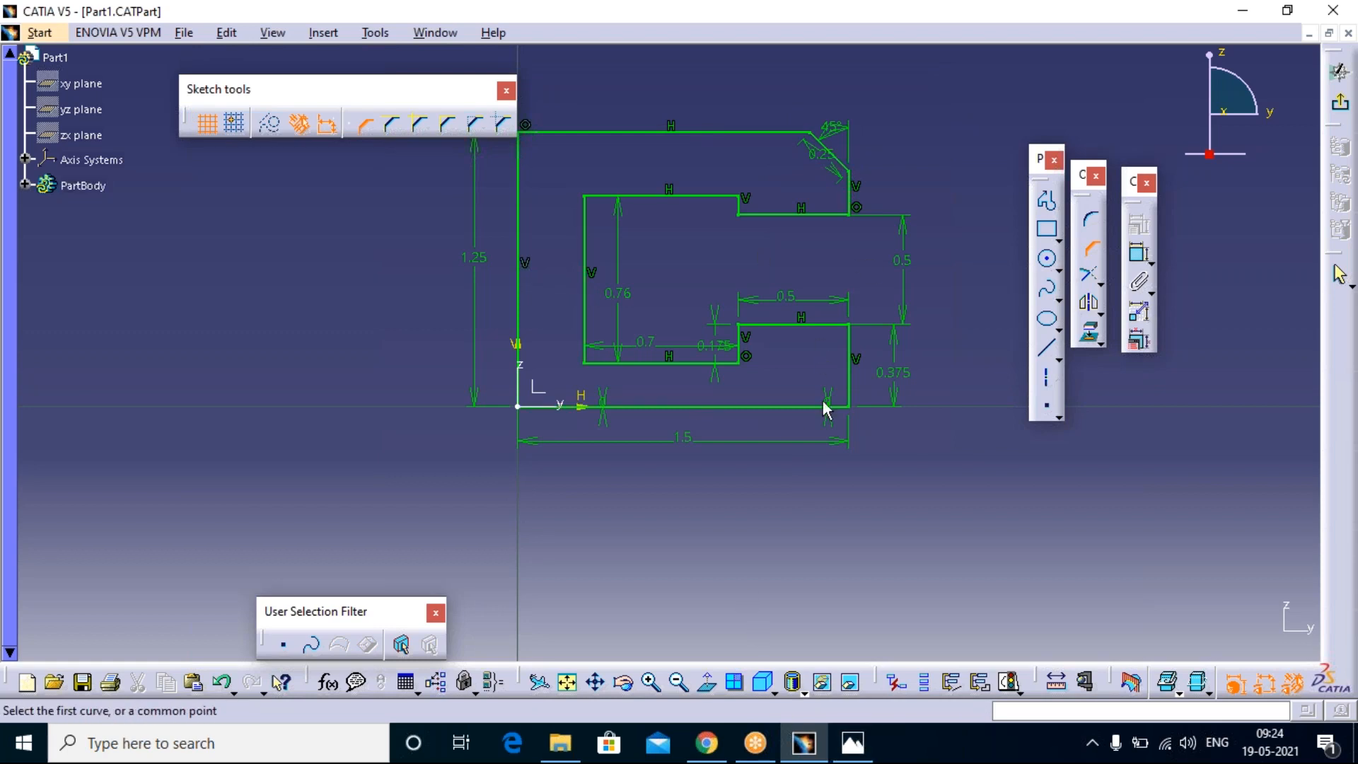
Step: Chamfer the profile's upper left outer corner by angle and first length, 45 degrees and 0.25 mm, converting the line's length into a distance
{"action": "left_click", "coordinate": [579, 133]}
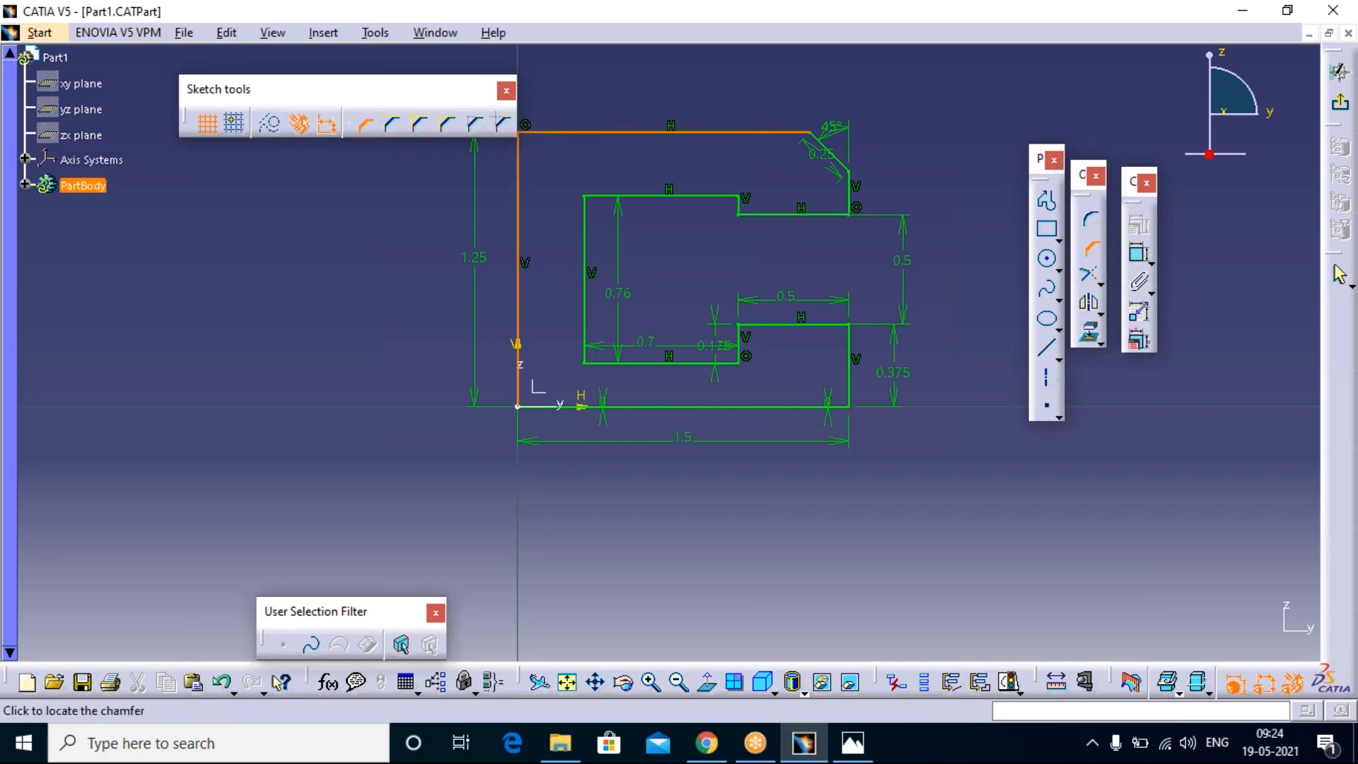
{"action": "left_click", "coordinate": [519, 171]}
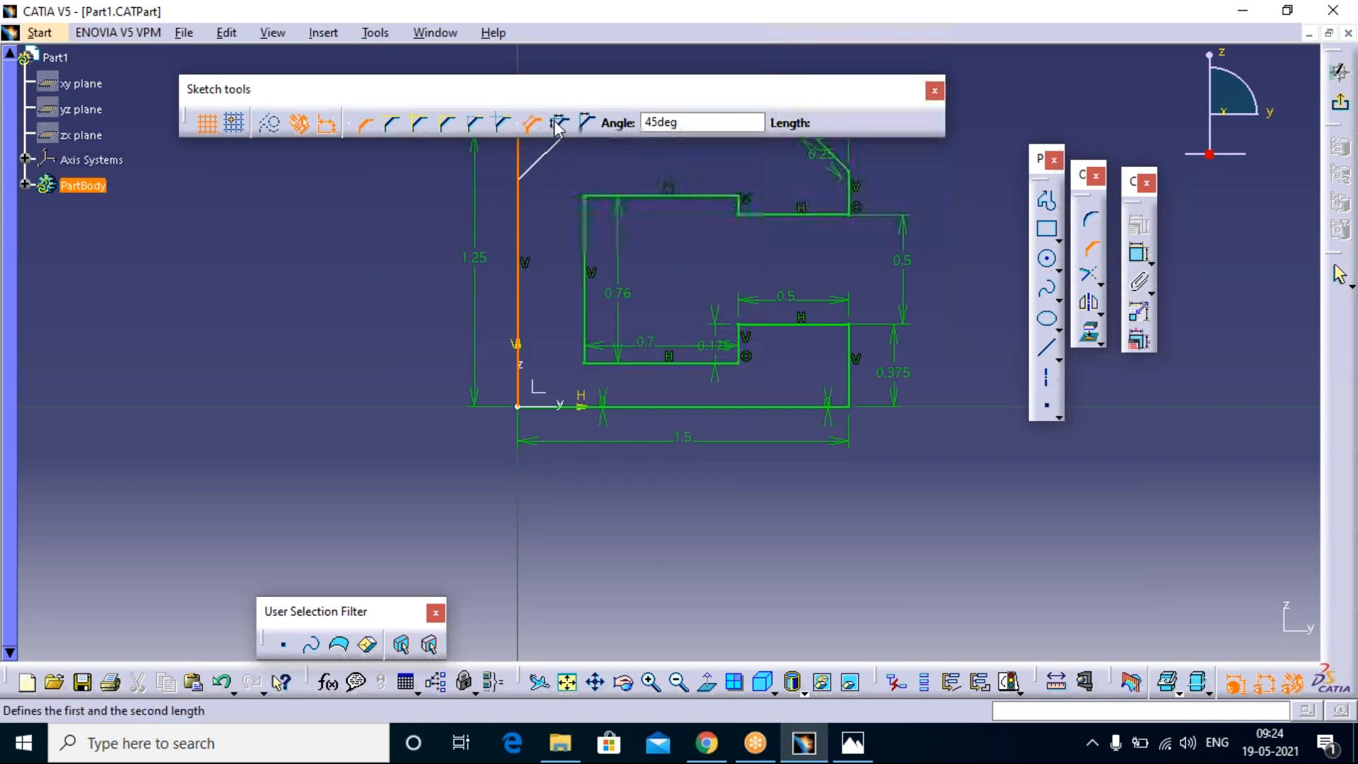
{"action": "left_click", "coordinate": [587, 125]}
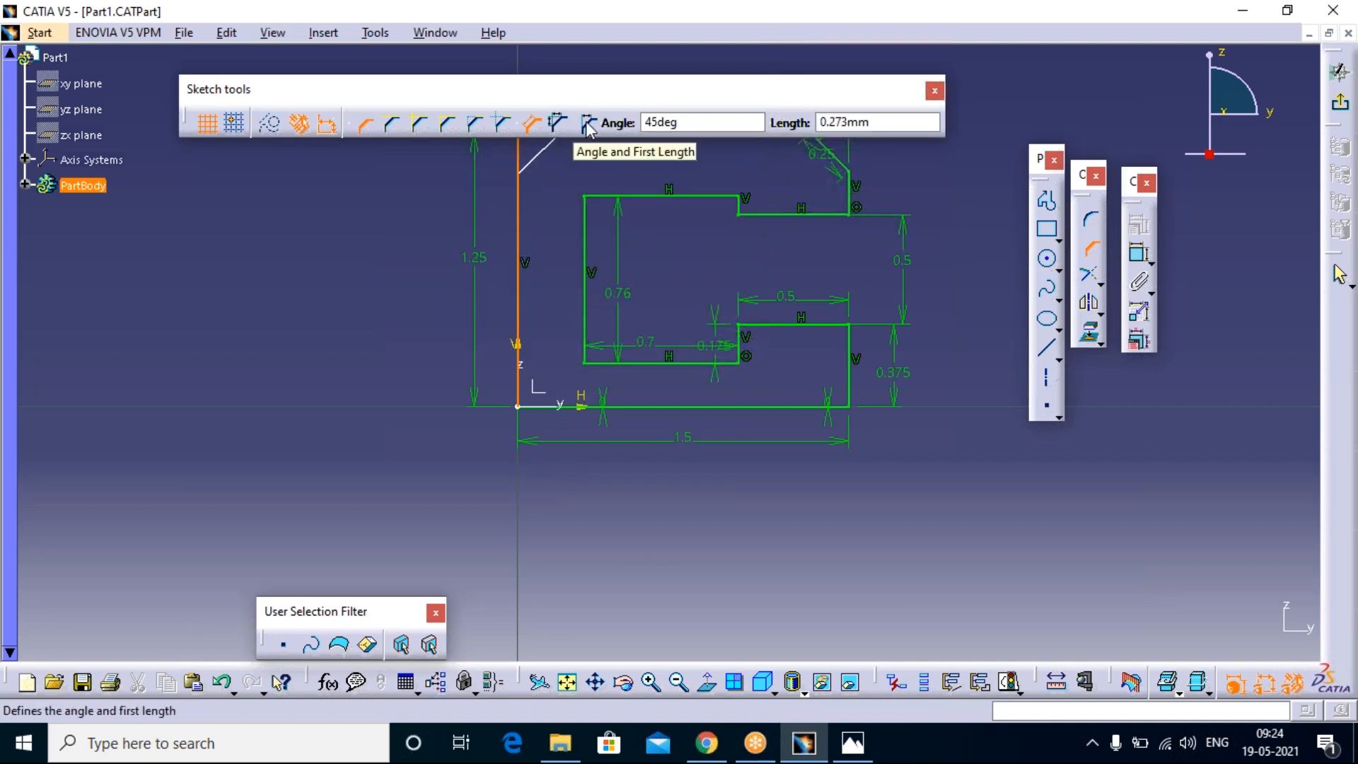
{"action": "left_click", "coordinate": [587, 125]}
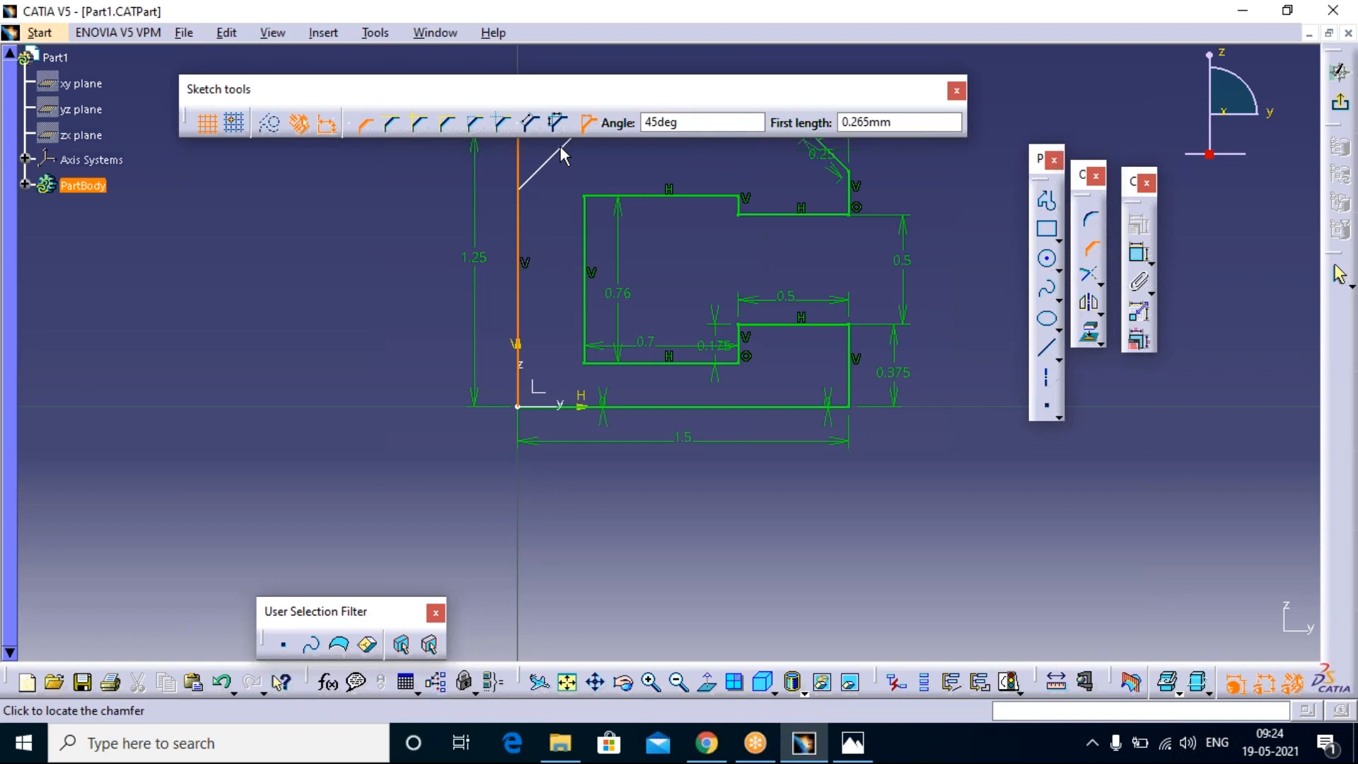
{"action": "left_click_drag", "start_coordinate": [893, 122], "coordinate": [841, 121]}
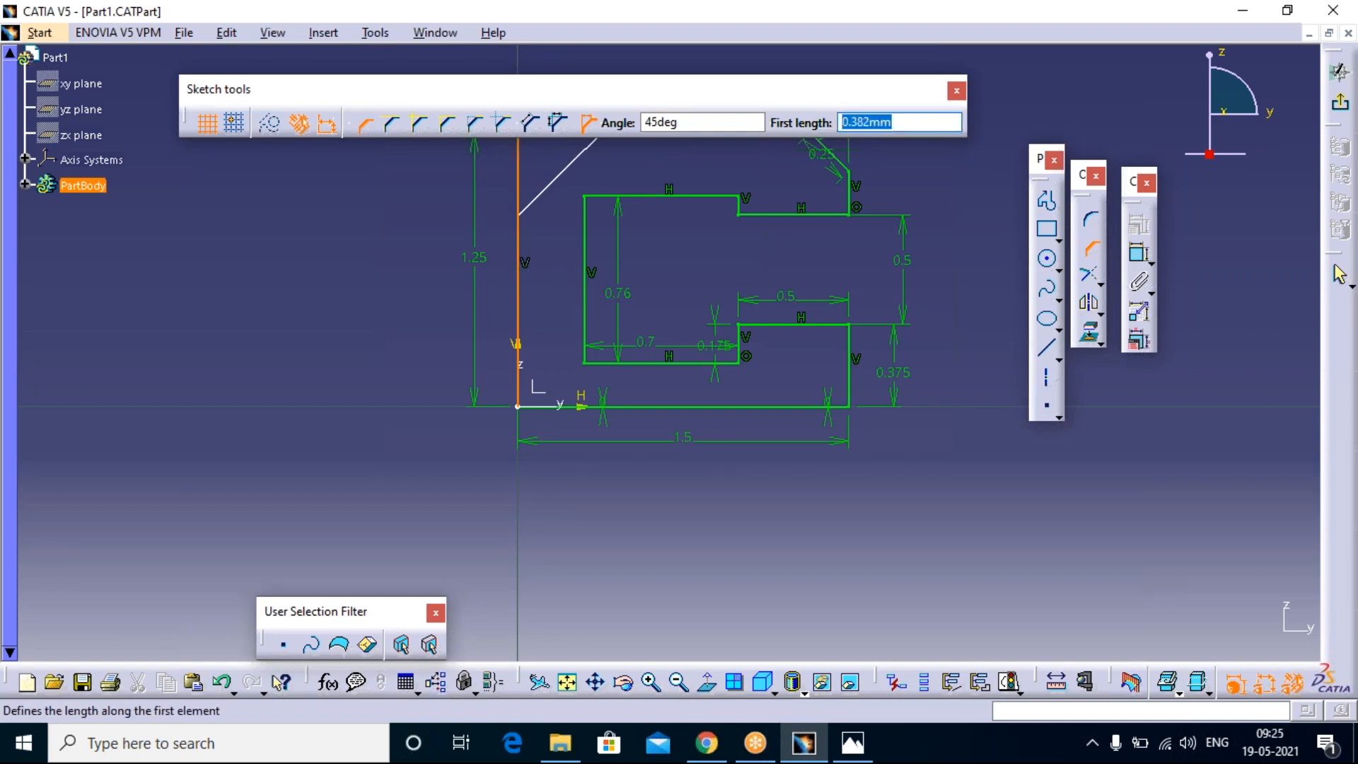
{"action": "type", "text": "."}
{"action": "key", "text": "Return"}
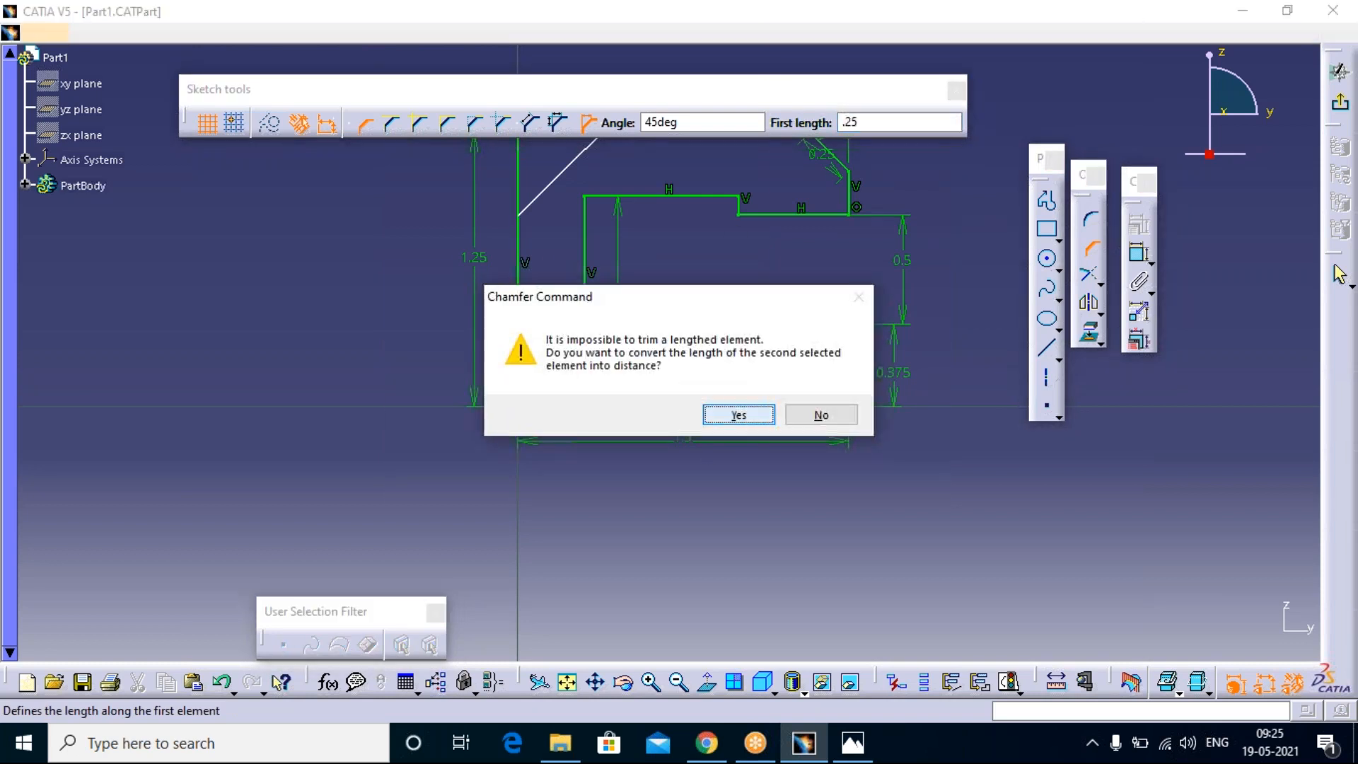
{"action": "left_click", "coordinate": [737, 416]}
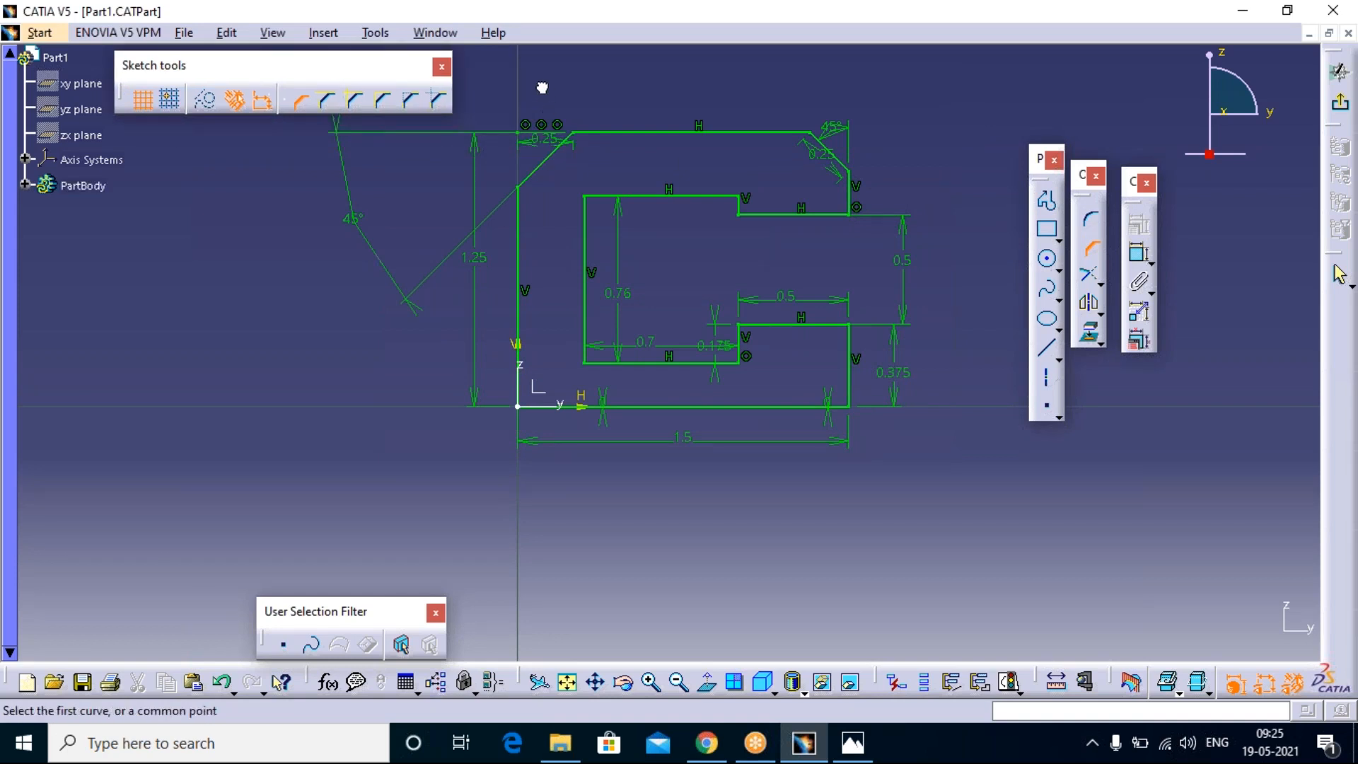
Step: Move the upper left chamfer's 0.25 mm dimension above the profile and remove the upper right chamfer's sloped length dimension
{"action": "left_click", "coordinate": [569, 139]}
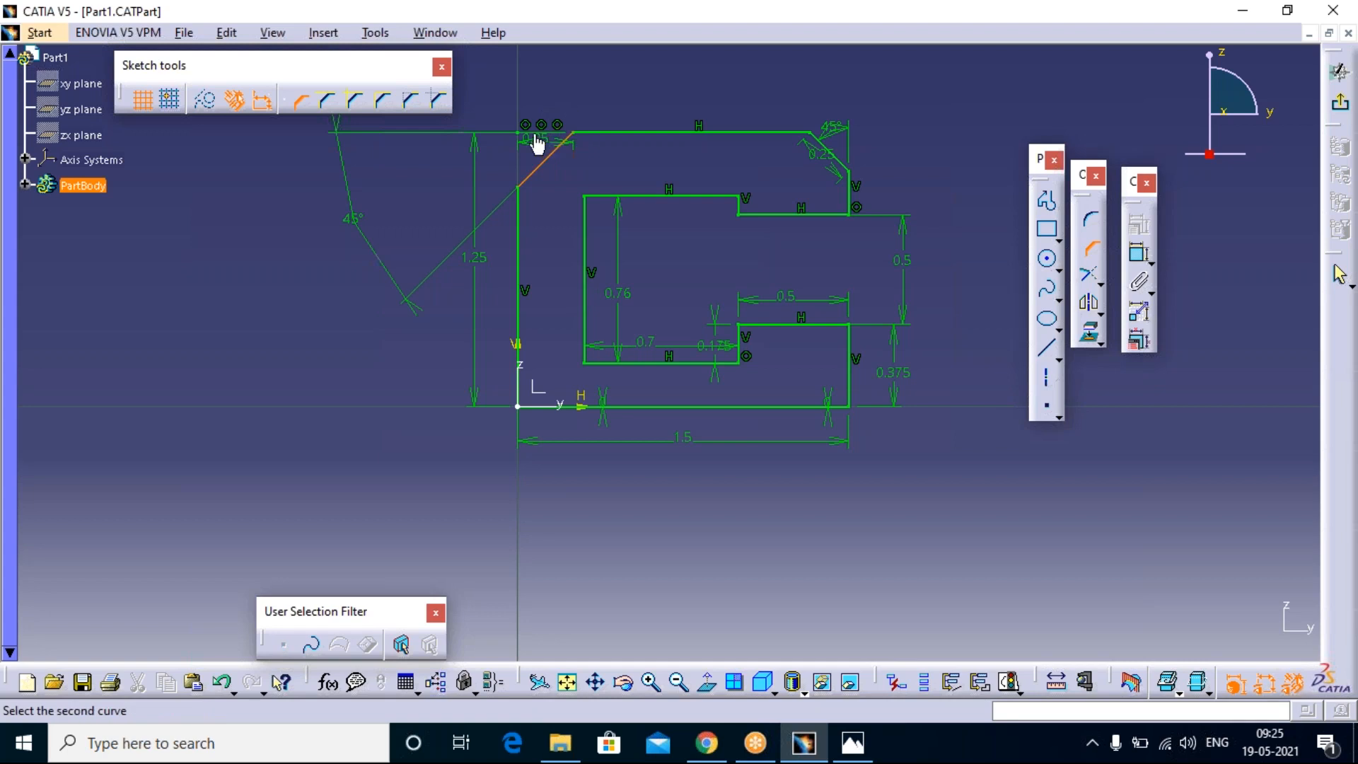
{"action": "left_click_drag", "start_coordinate": [526, 141], "coordinate": [543, 106]}
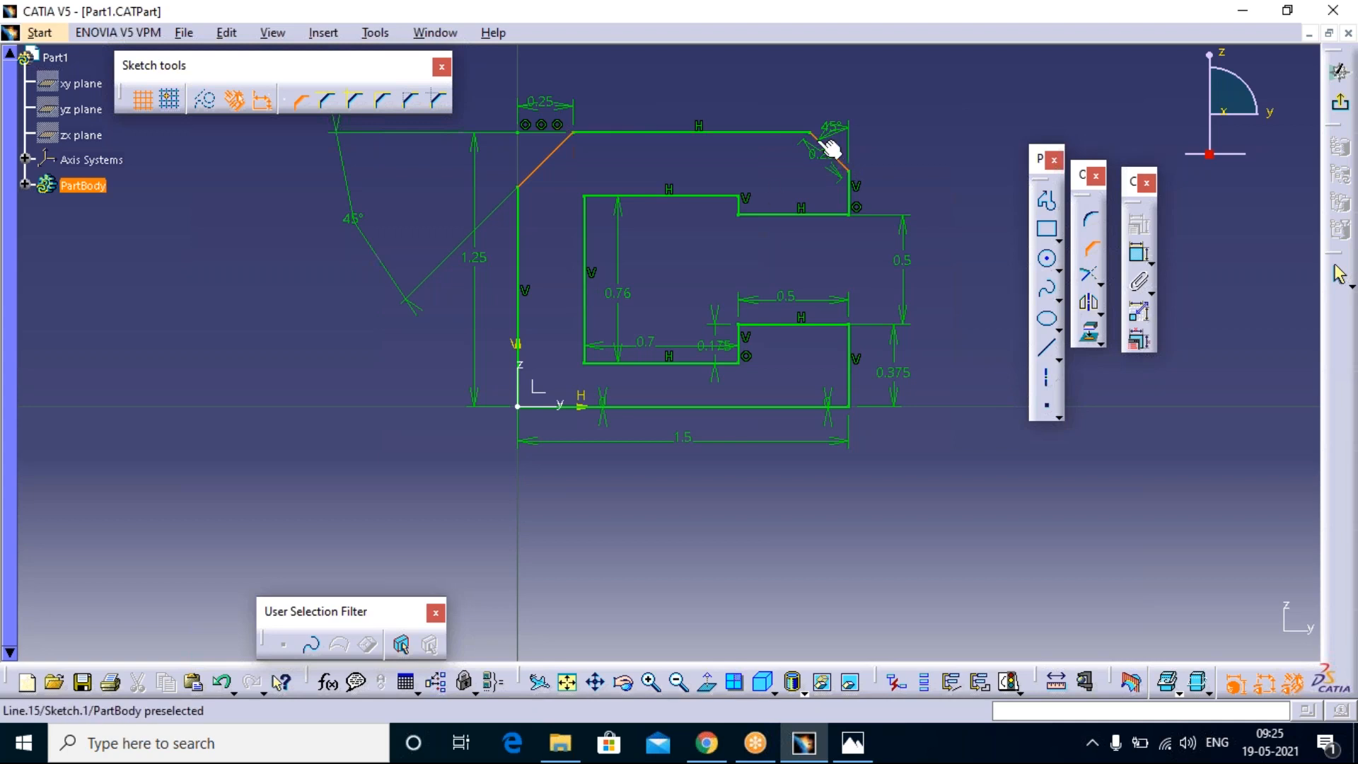
{"action": "left_click", "coordinate": [836, 157]}
{"action": "key", "text": "Escape"}
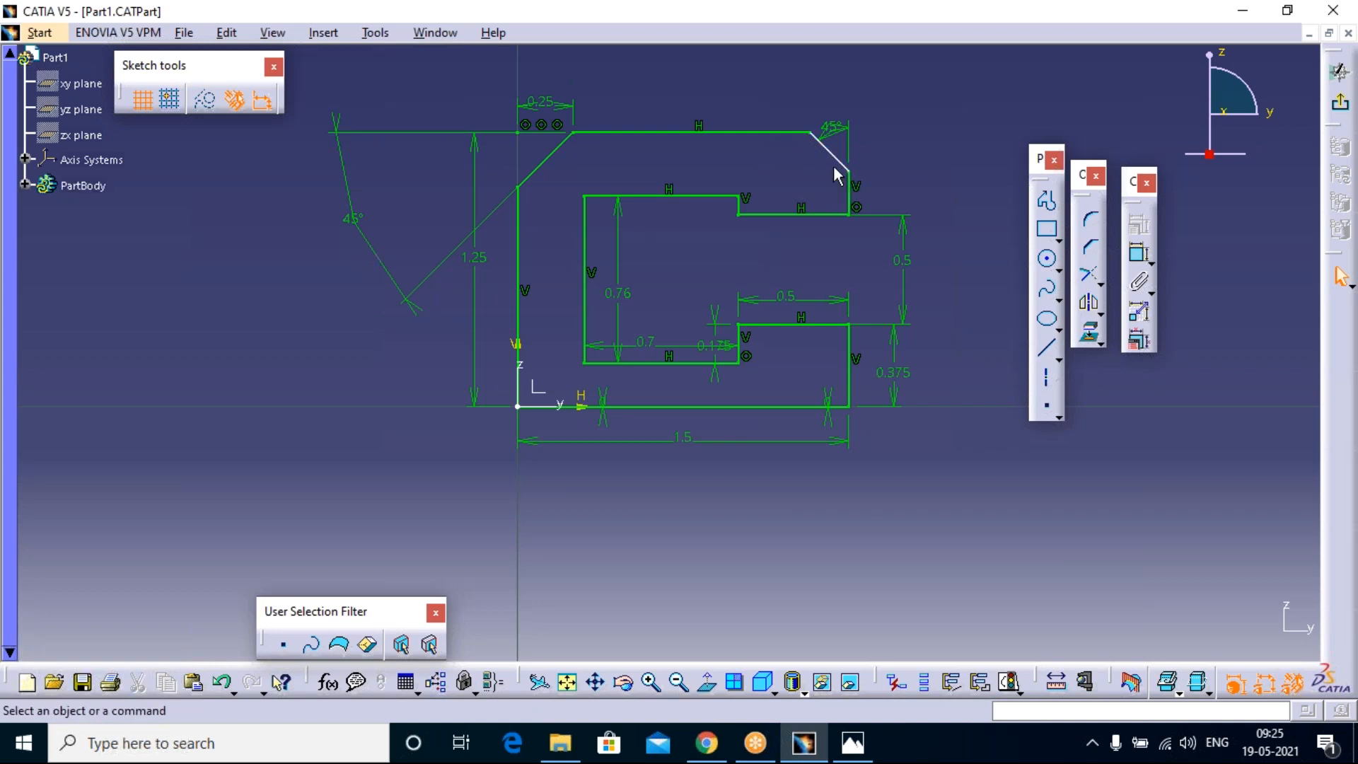
Step: Dimension the horizontal distance between the upper right chamfer's endpoints, place it above the profile and set it to 0.25 mm
{"action": "left_click", "coordinate": [1138, 253]}
{"action": "left_click", "coordinate": [849, 170]}
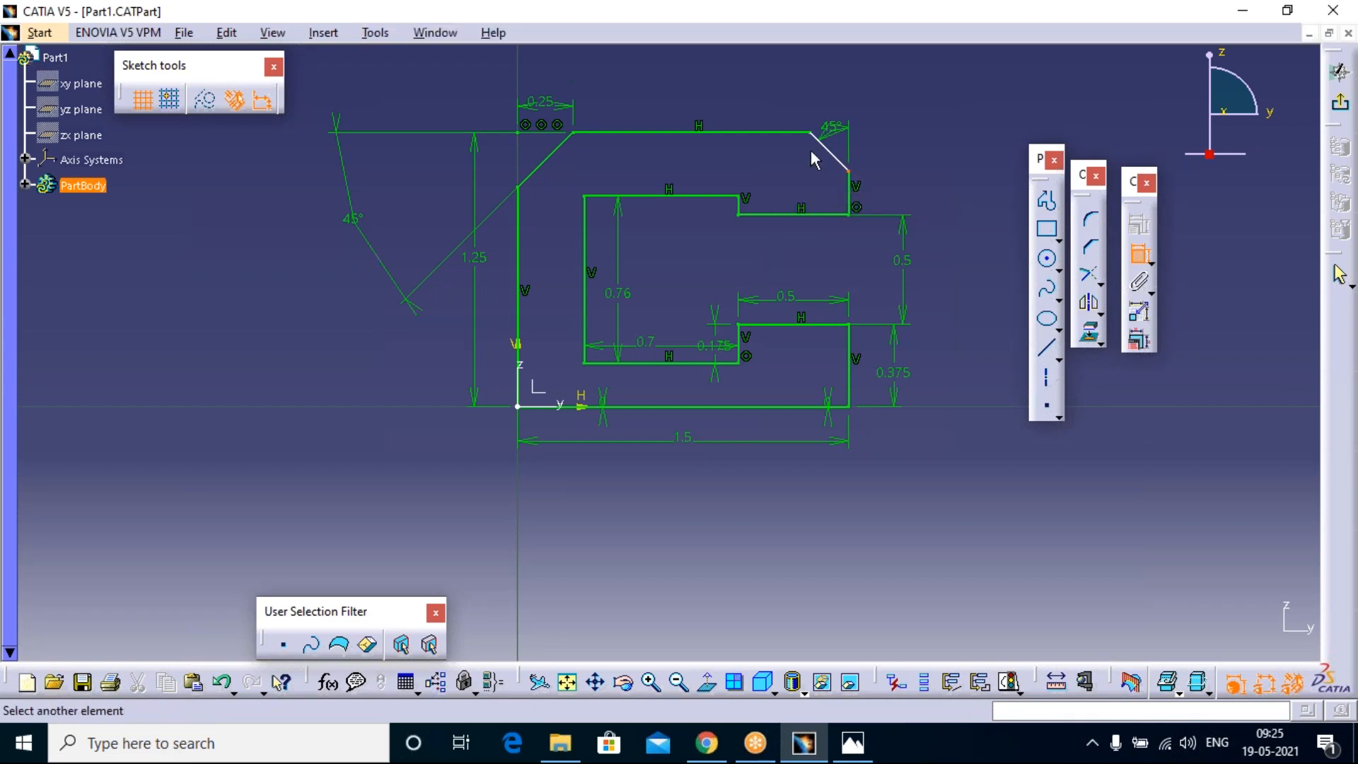
{"action": "left_click", "coordinate": [811, 132]}
{"action": "right_click", "coordinate": [839, 86]}
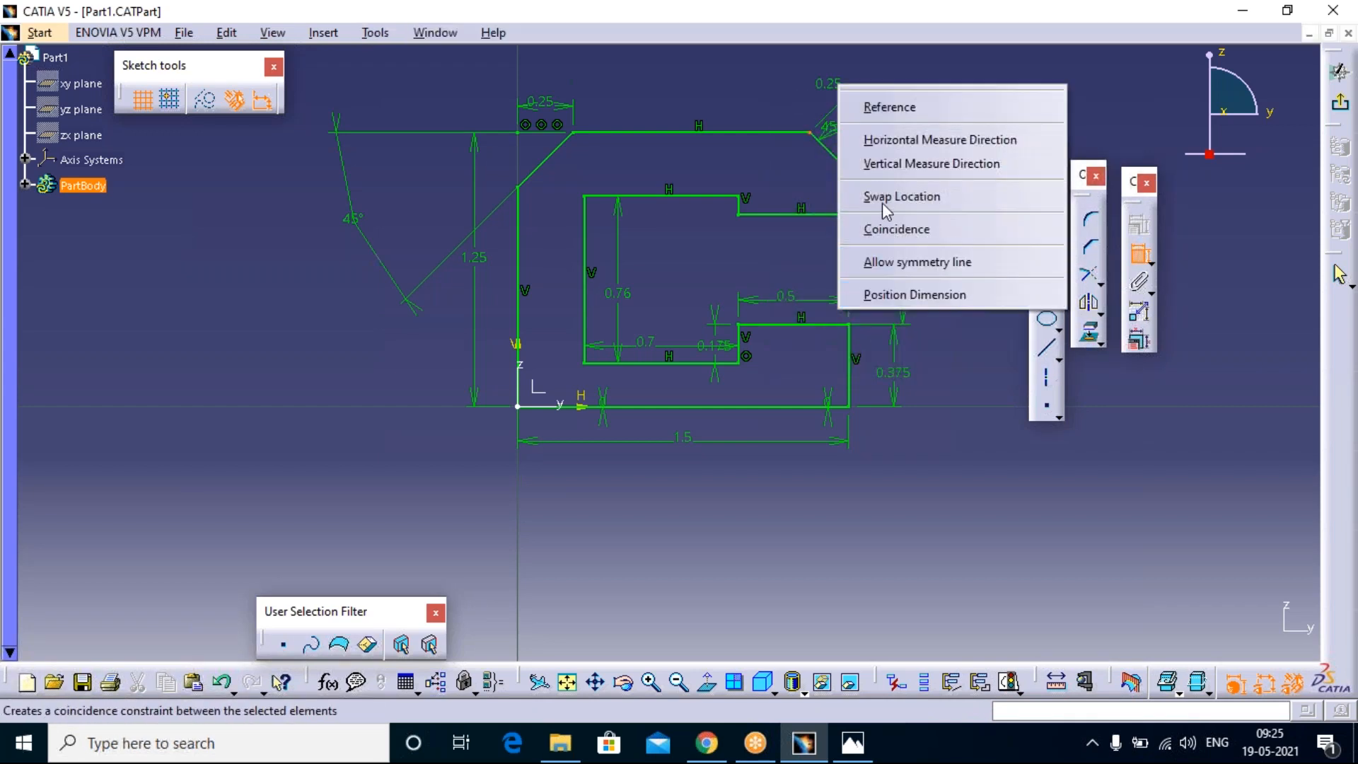
{"action": "left_click", "coordinate": [902, 140]}
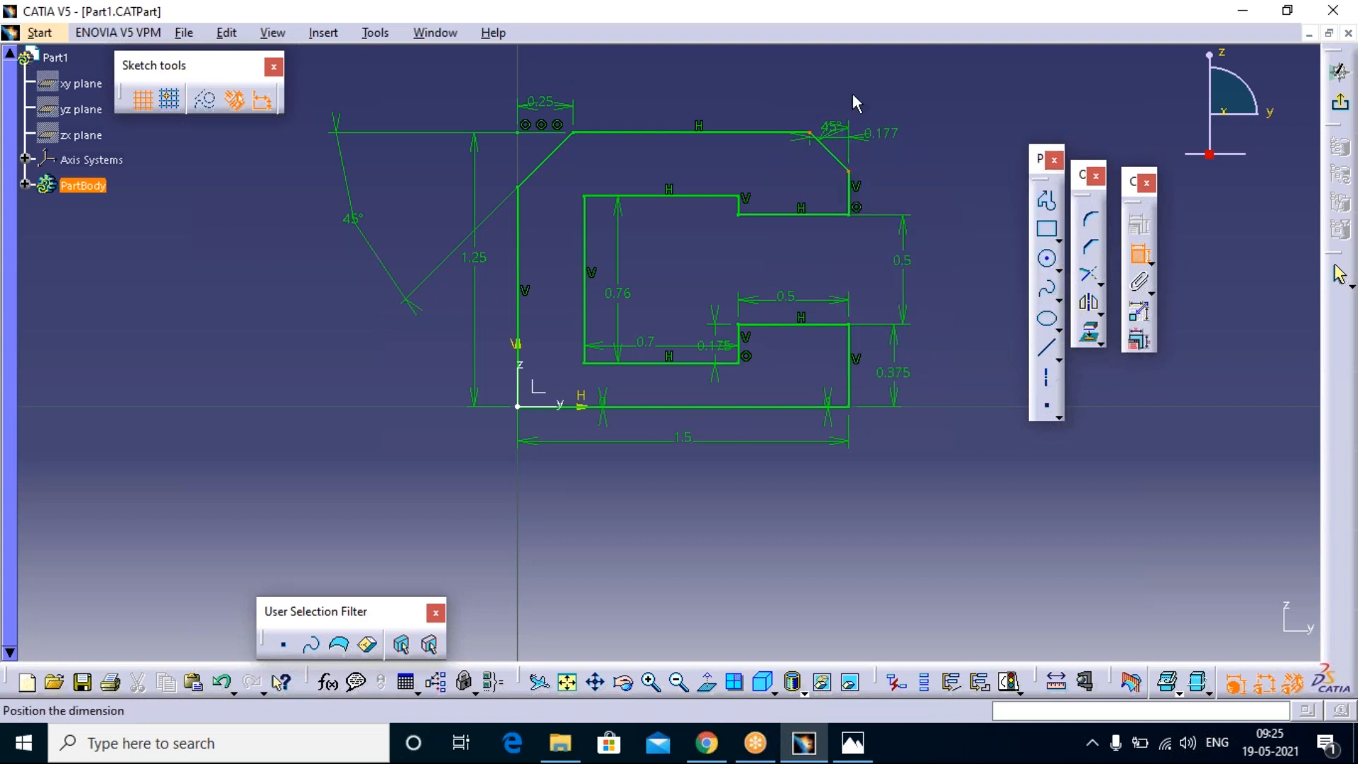
{"action": "double_click", "coordinate": [831, 106]}
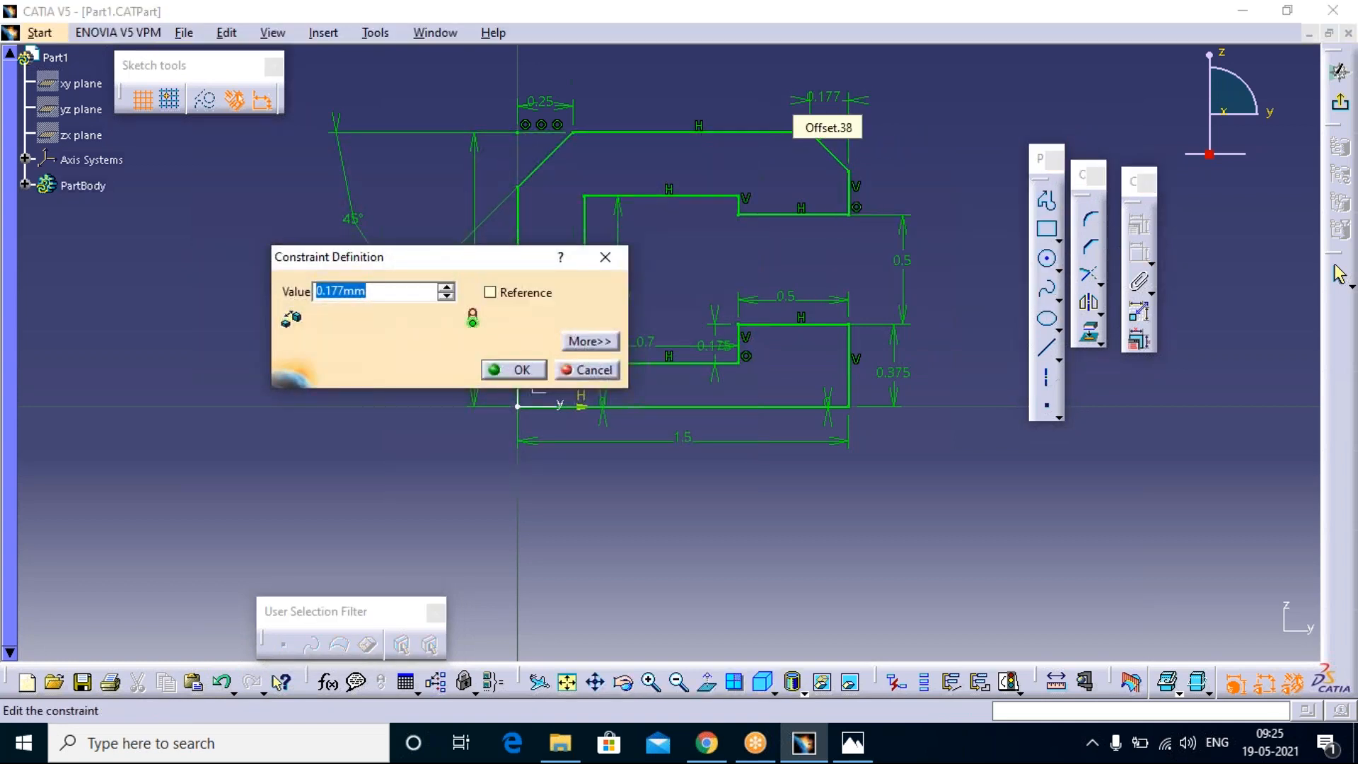
{"action": "type", "text": "25"}
{"action": "key", "text": "BackSpace"}
{"action": "key", "text": "BackSpace"}
{"action": "type", "text": ".25"}
{"action": "key", "text": "Return"}
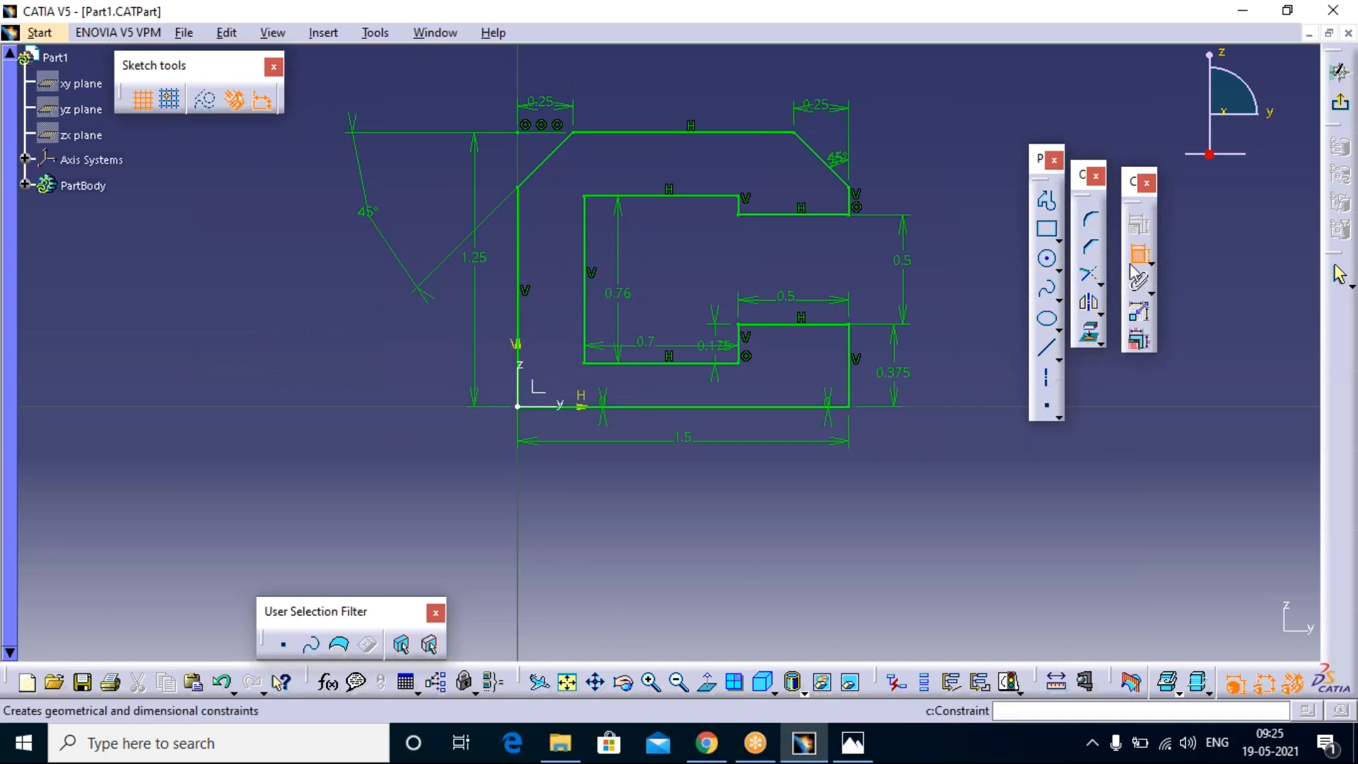
Step: Chamfer the profile's lower left outer corner at the origin with a 45 degree angle and a first length of 0.25 mm
{"action": "left_click", "coordinate": [1091, 248]}
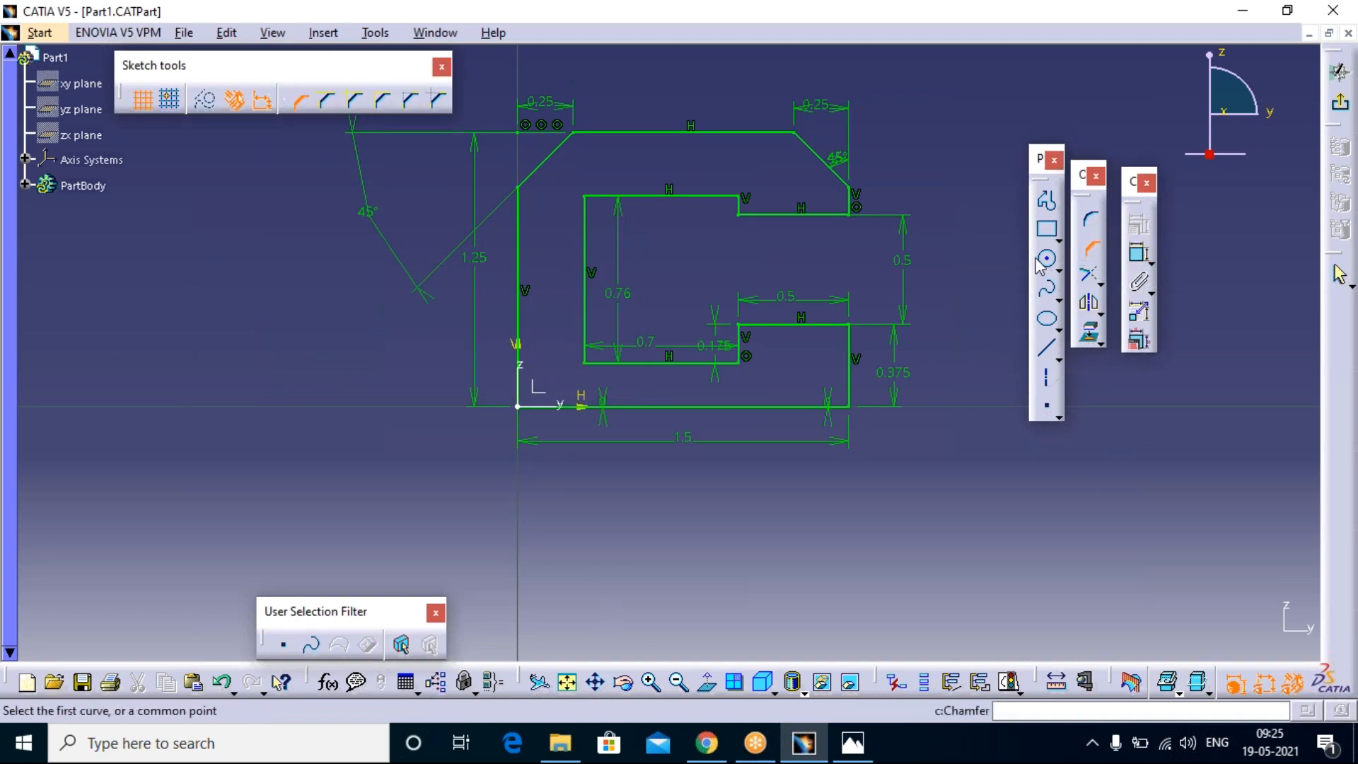
{"action": "left_click", "coordinate": [523, 330]}
{"action": "left_click", "coordinate": [597, 398]}
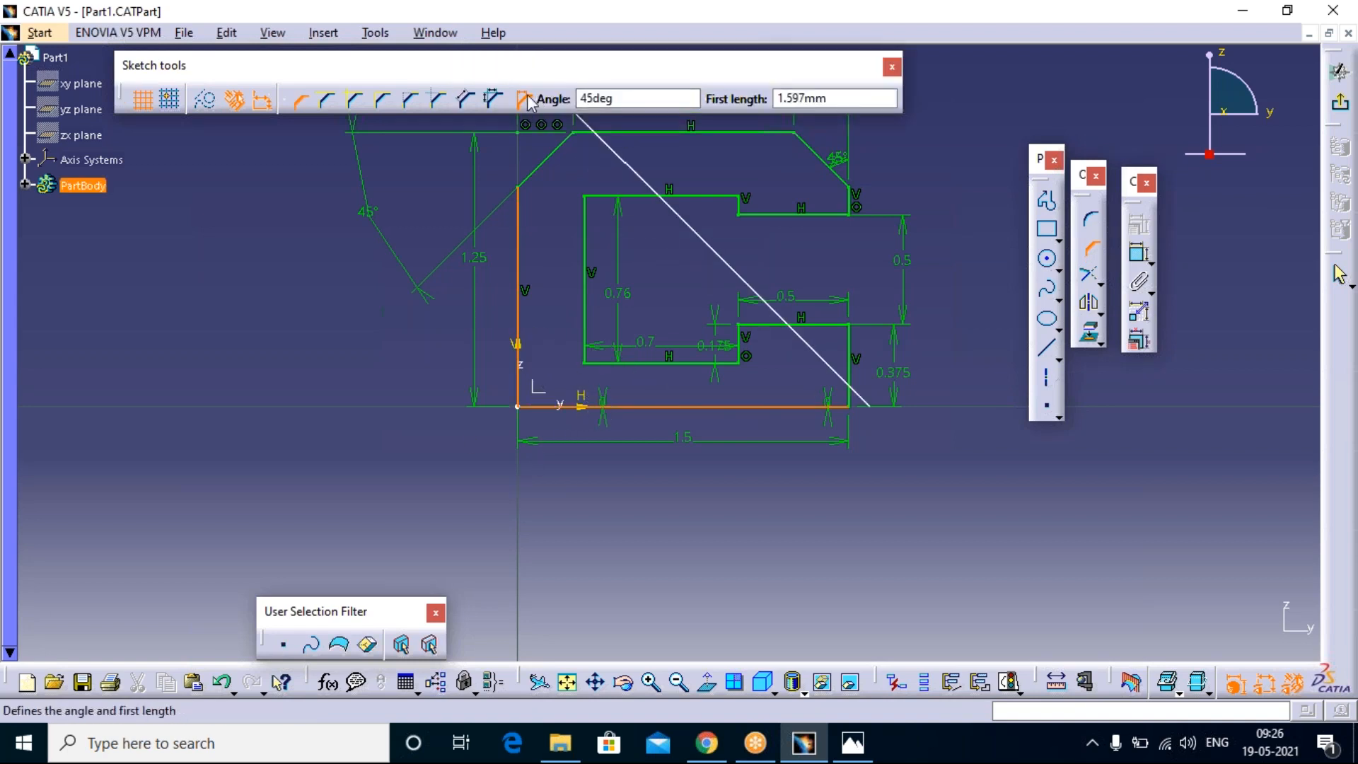
{"action": "left_click", "coordinate": [792, 99]}
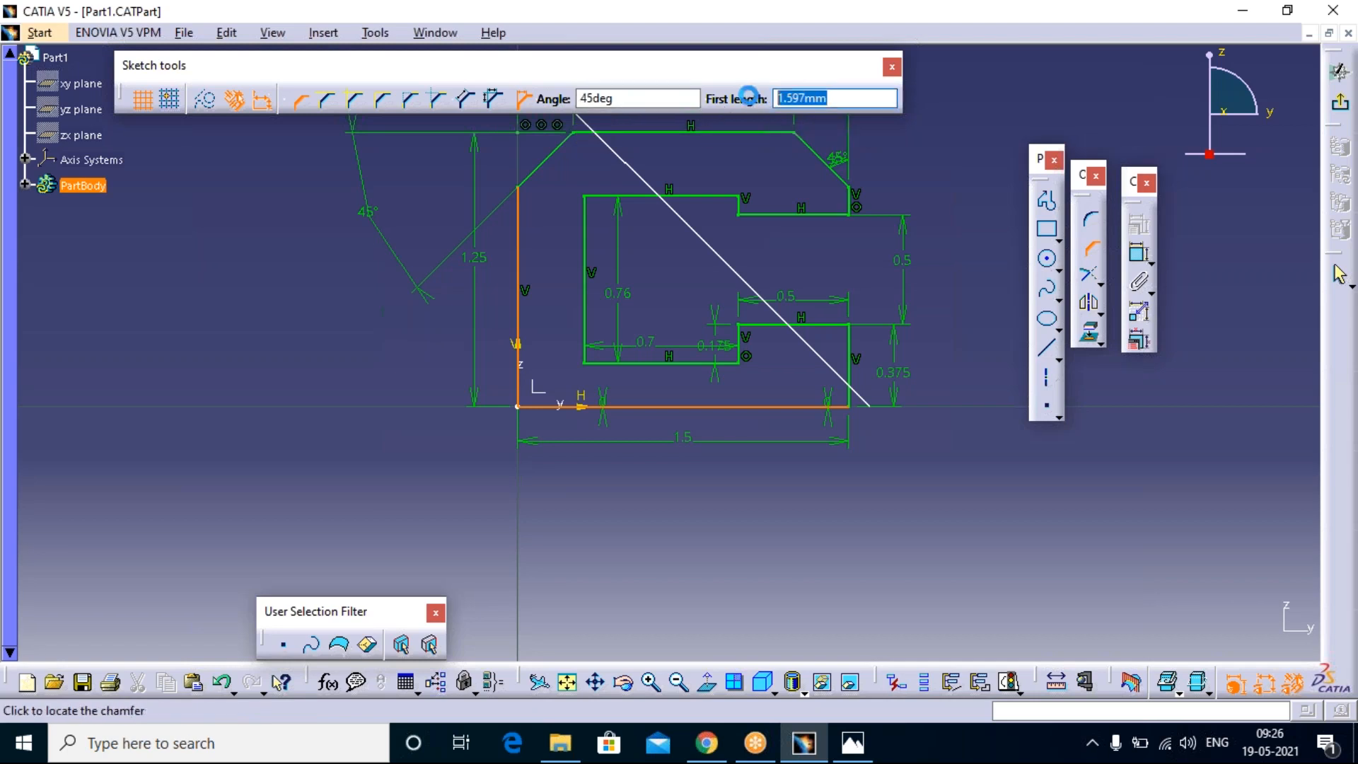
{"action": "key", "text": "BackSpace"}
{"action": "type", "text": ".25"}
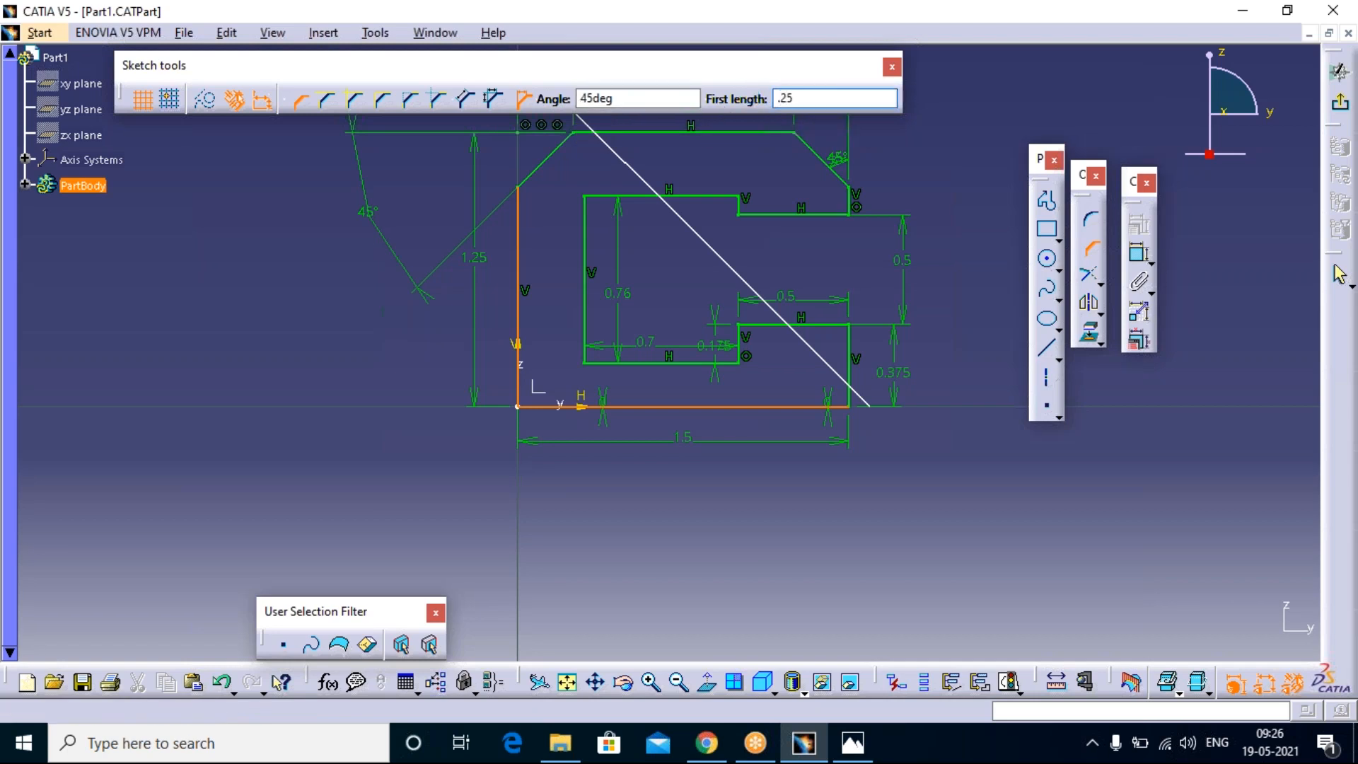
{"action": "key", "text": "Return"}
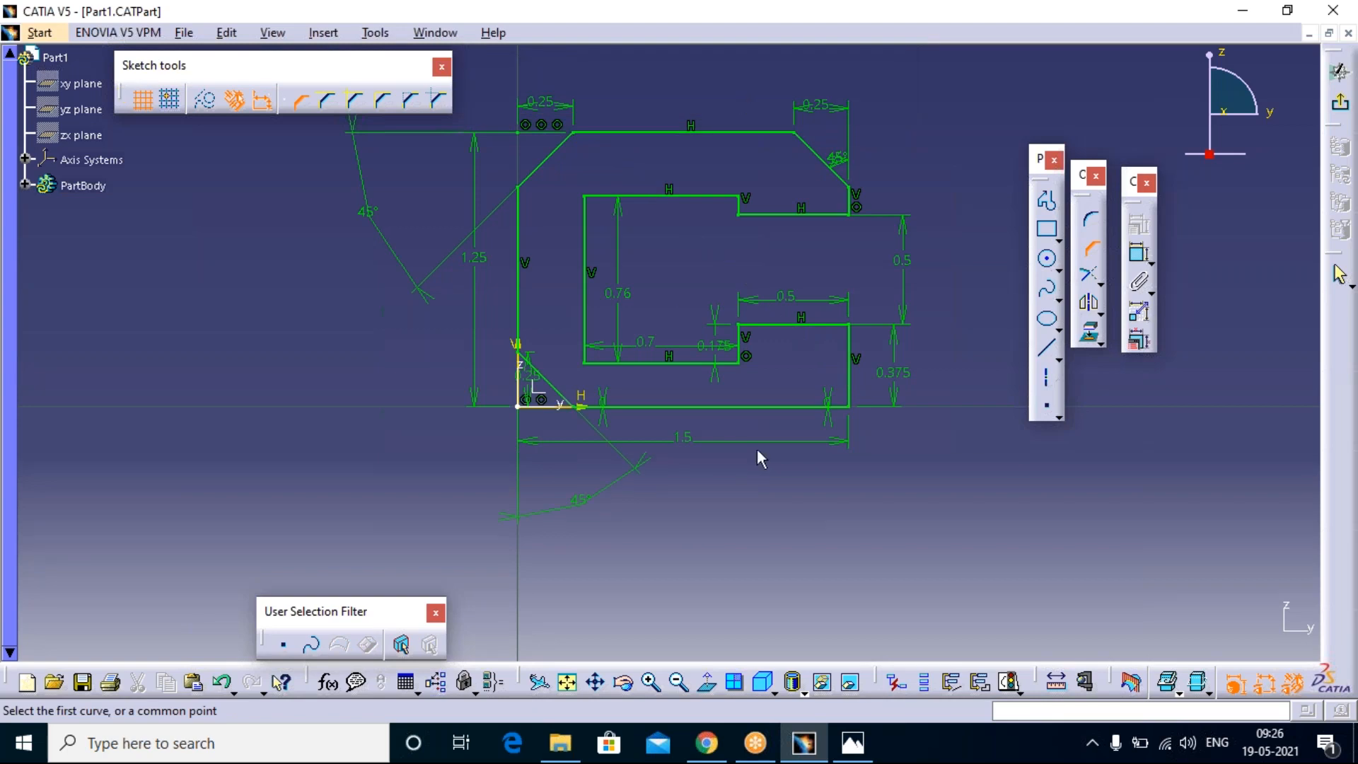
{"action": "left_click", "coordinate": [516, 359]}
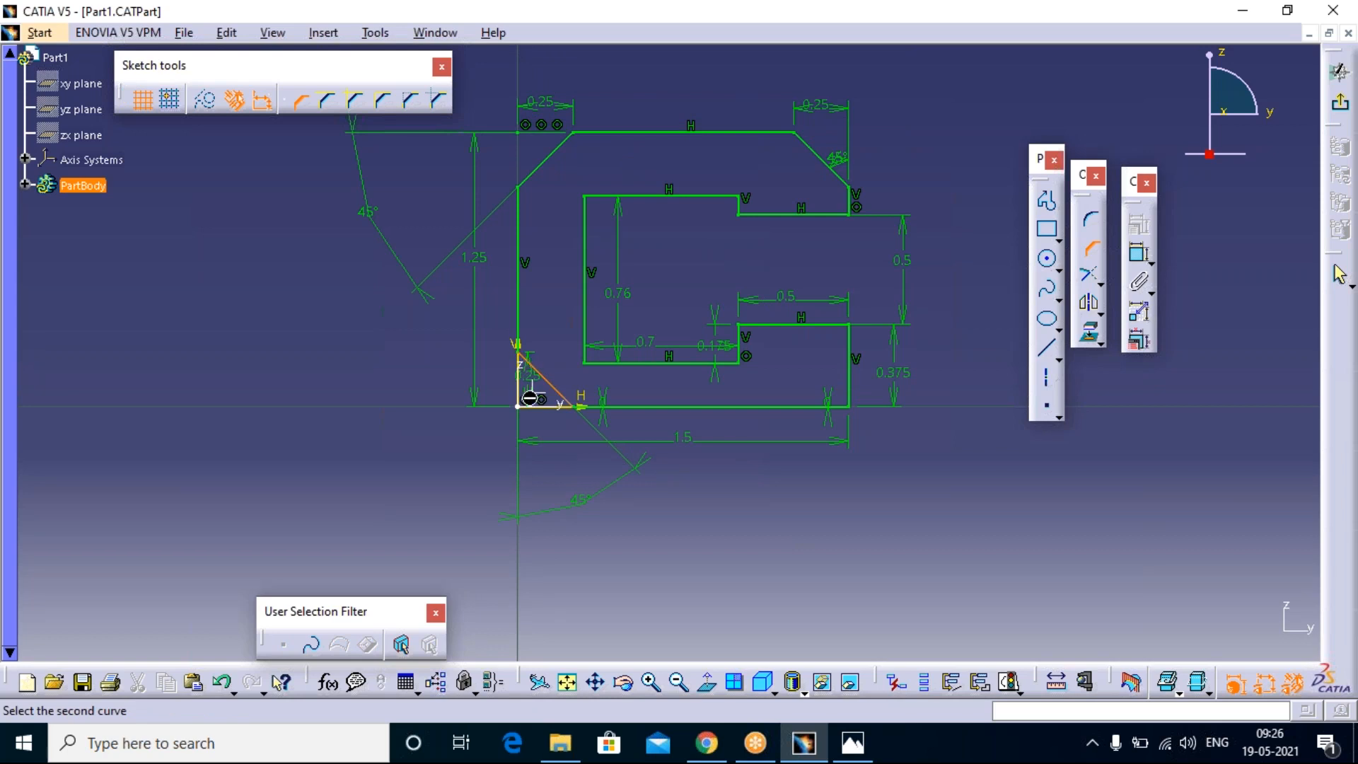
{"action": "left_click", "coordinate": [796, 408]}
{"action": "left_click", "coordinate": [865, 388]}
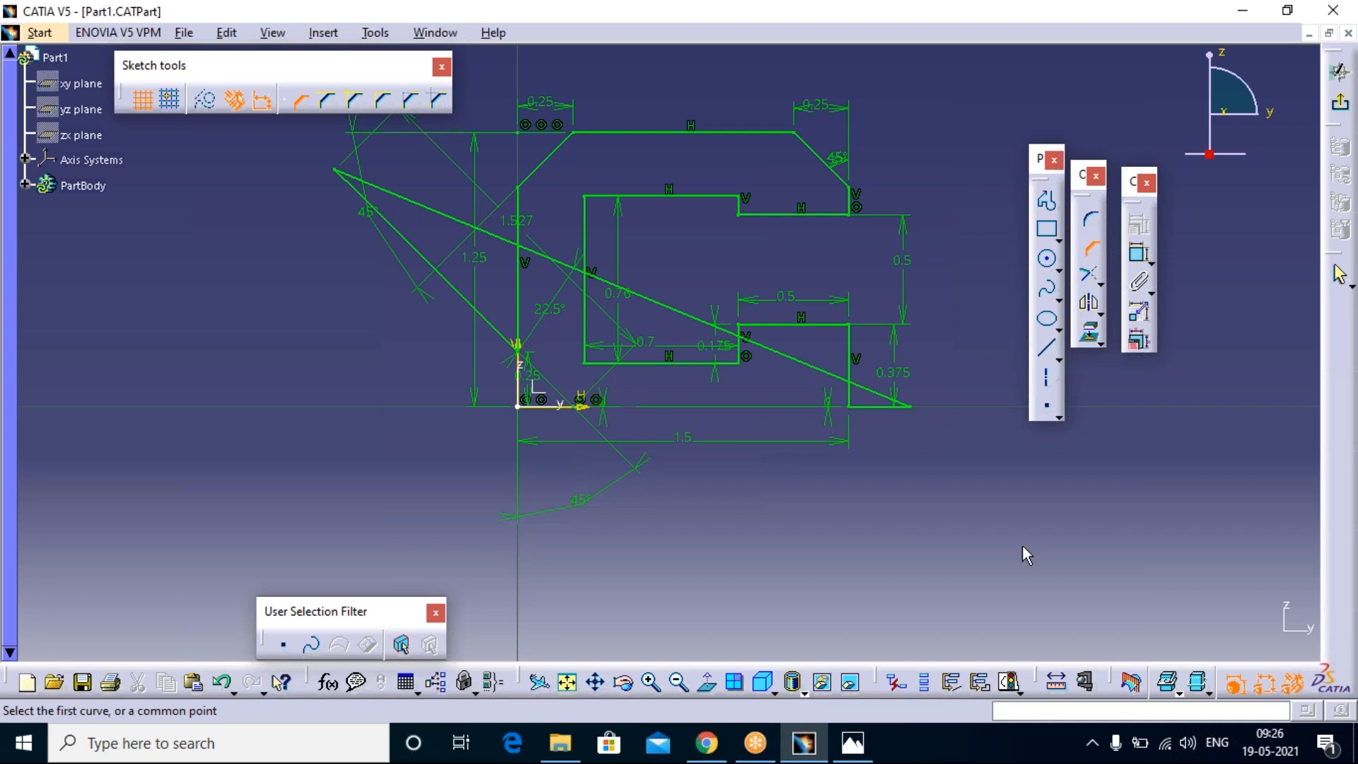
{"action": "left_click", "coordinate": [1090, 249]}
{"action": "key", "text": "ctrl+z"}
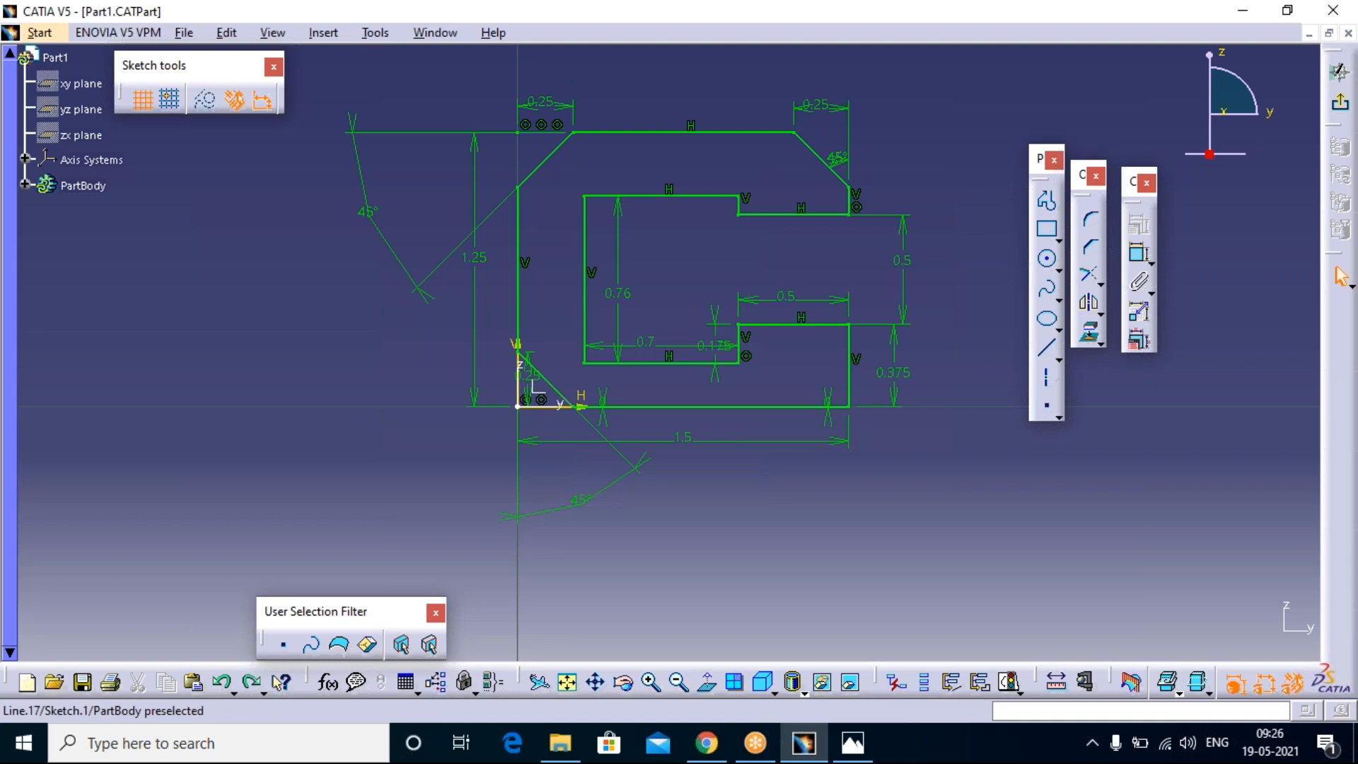
Step: Move the lower left chamfer's 0.25 mm vertical dimension outside the profile, beside its outer vertical edge
{"action": "left_click", "coordinate": [537, 389]}
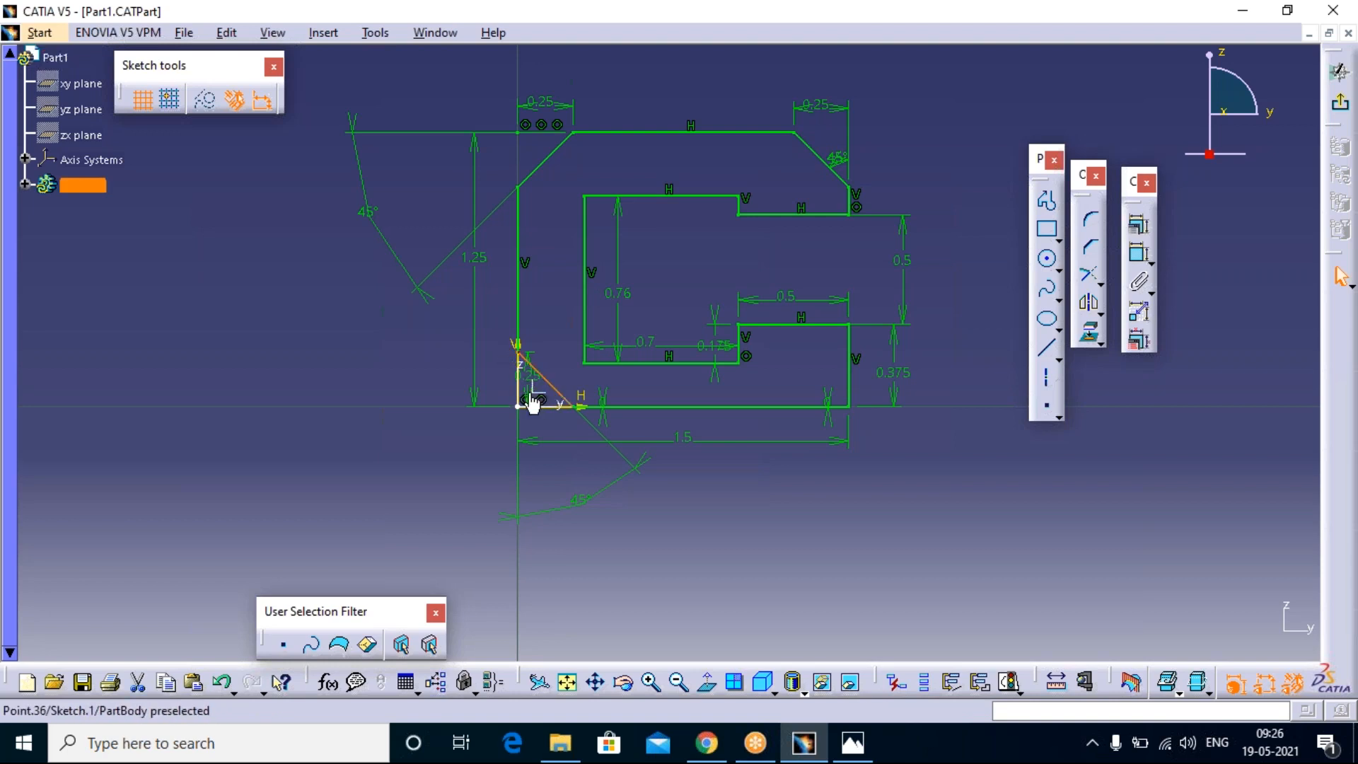
{"action": "left_click_drag", "start_coordinate": [529, 400], "coordinate": [495, 395]}
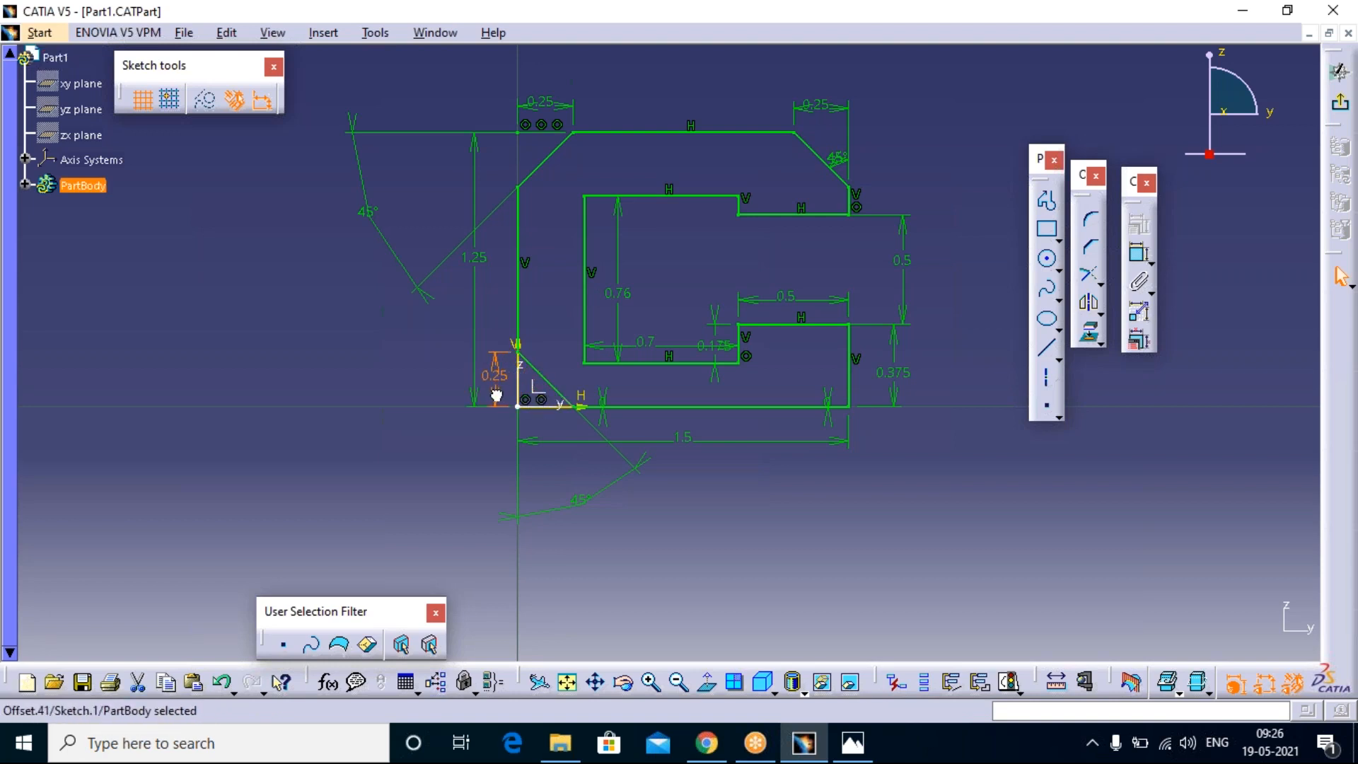
{"action": "left_click", "coordinate": [736, 509]}
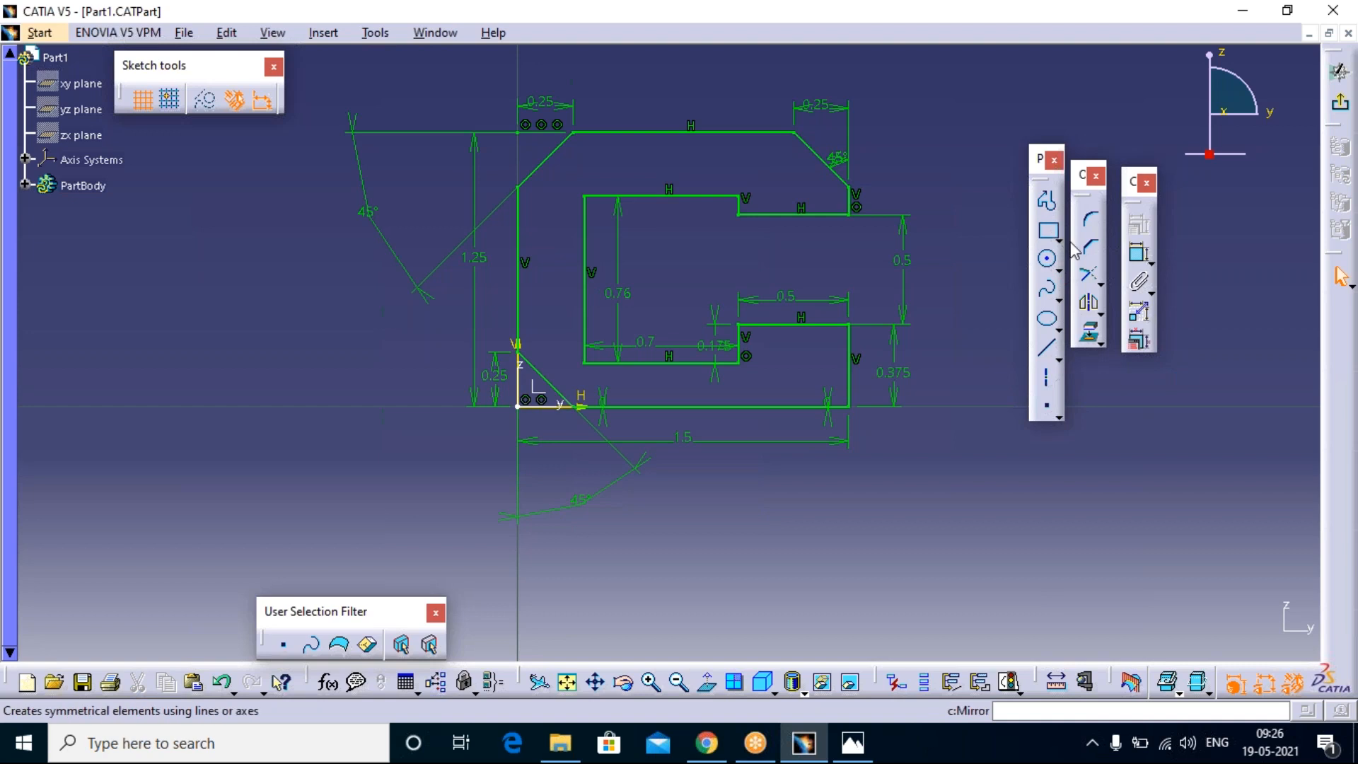
Step: Chamfer the lower arm's outer right corner at 45 degrees with a first length of 0.25 mm, converting the first line's length into a distance
{"action": "left_click", "coordinate": [1102, 244]}
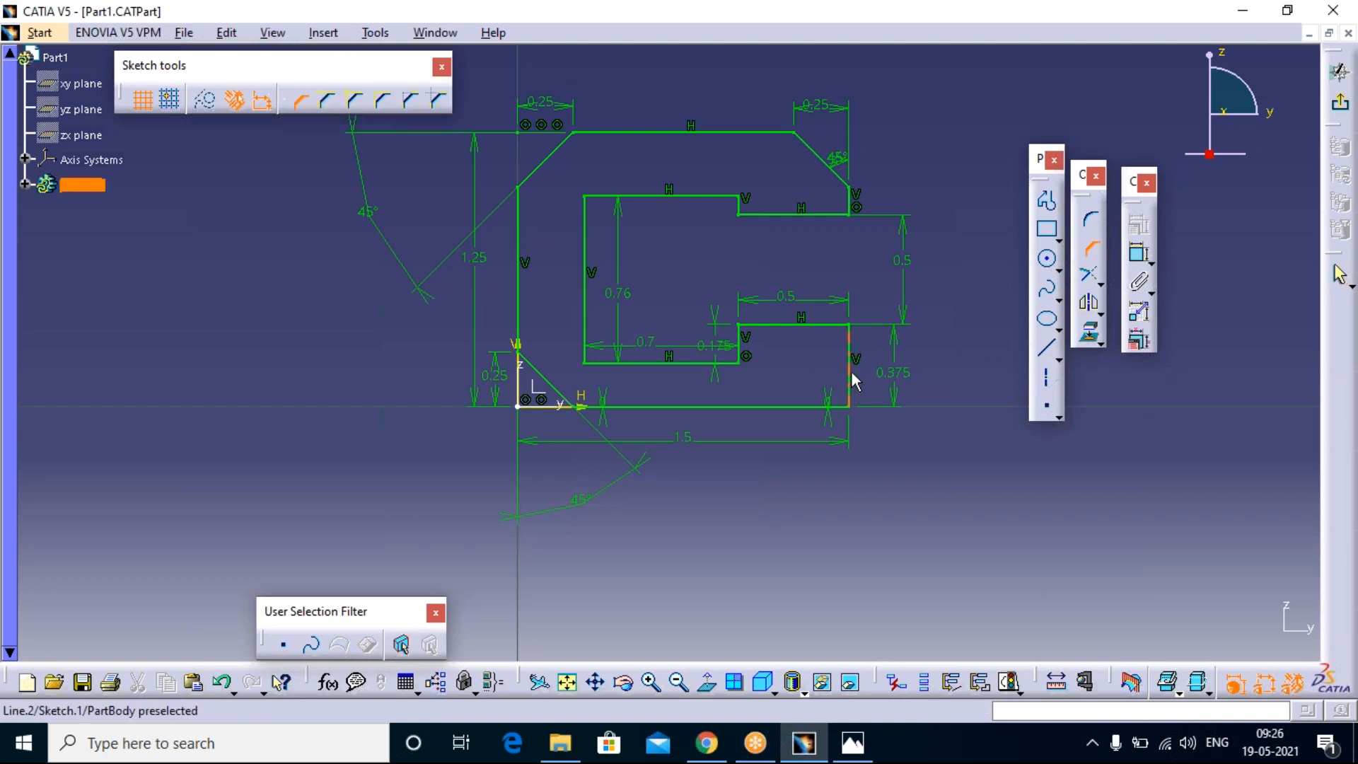
{"action": "left_click", "coordinate": [849, 371]}
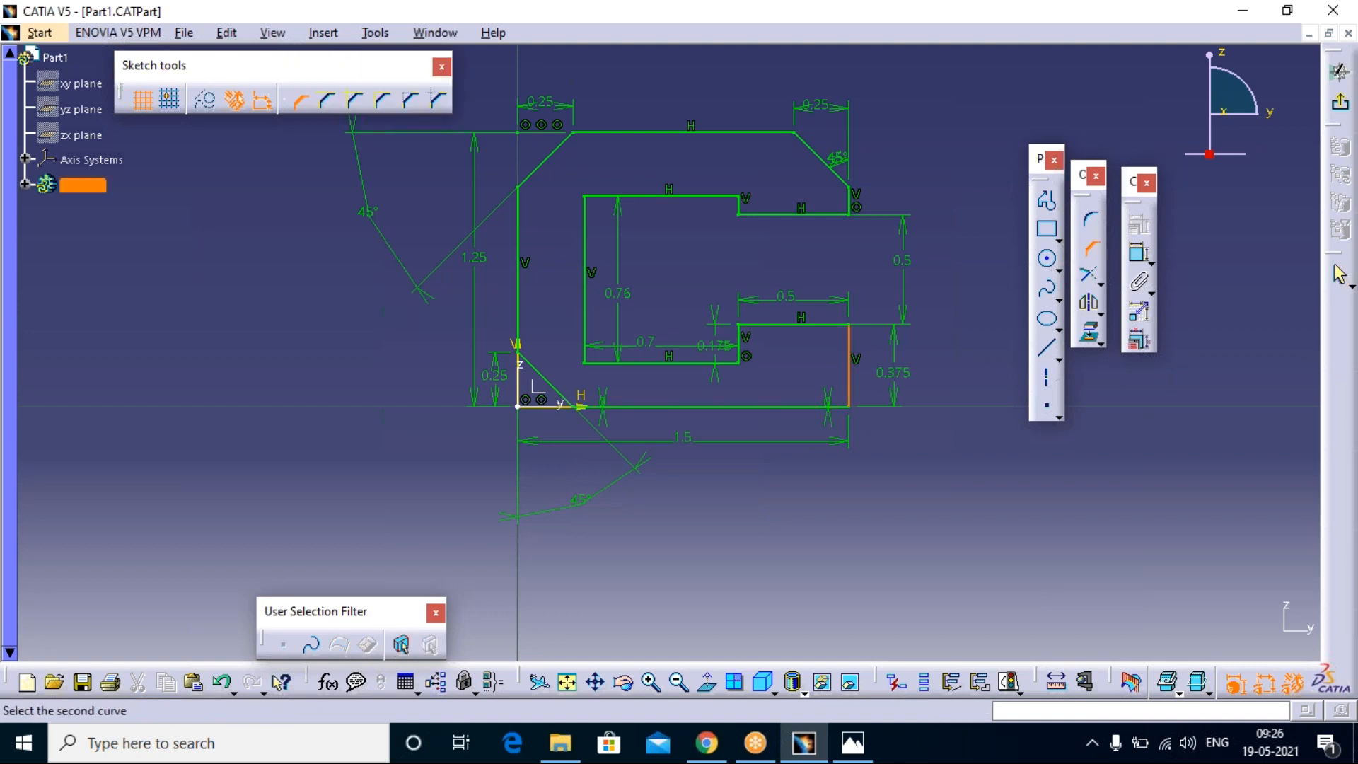
{"action": "left_click", "coordinate": [824, 407]}
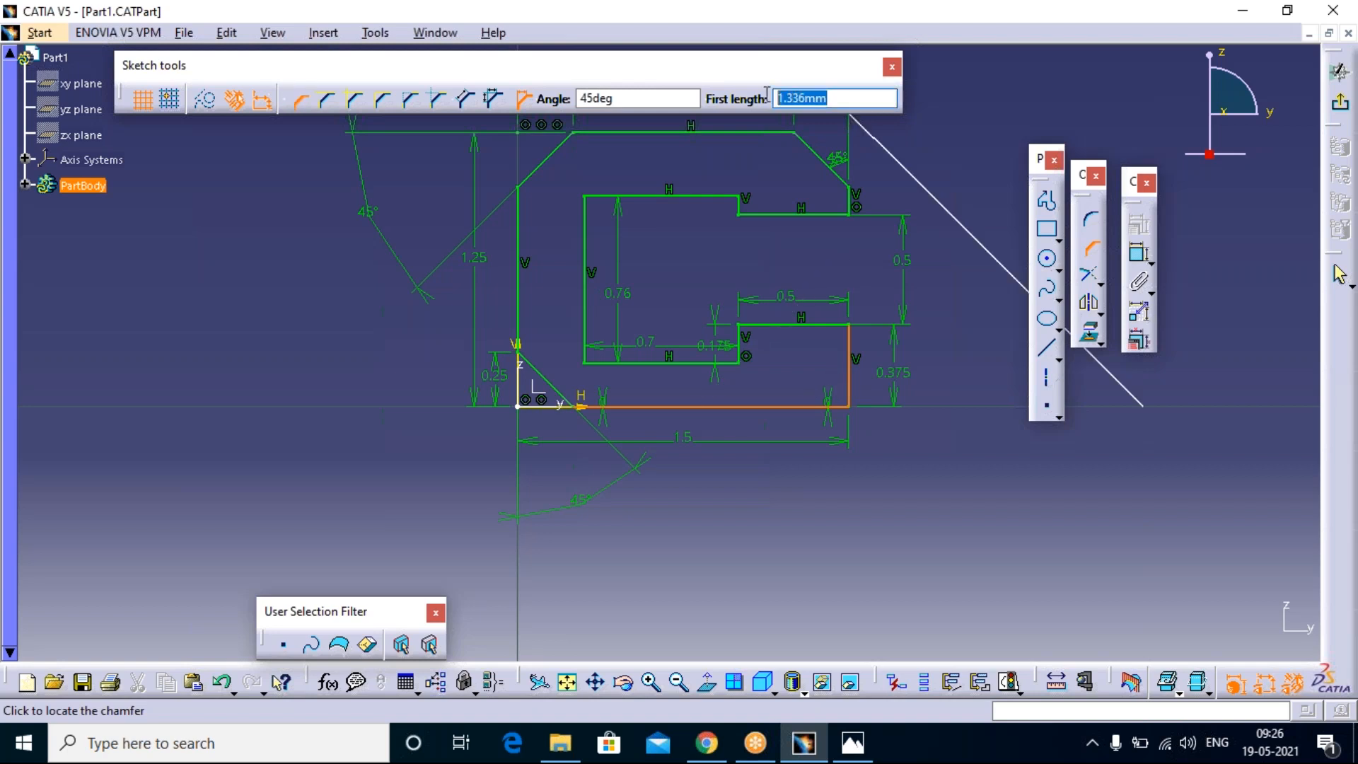
{"action": "type", "text": ".25"}
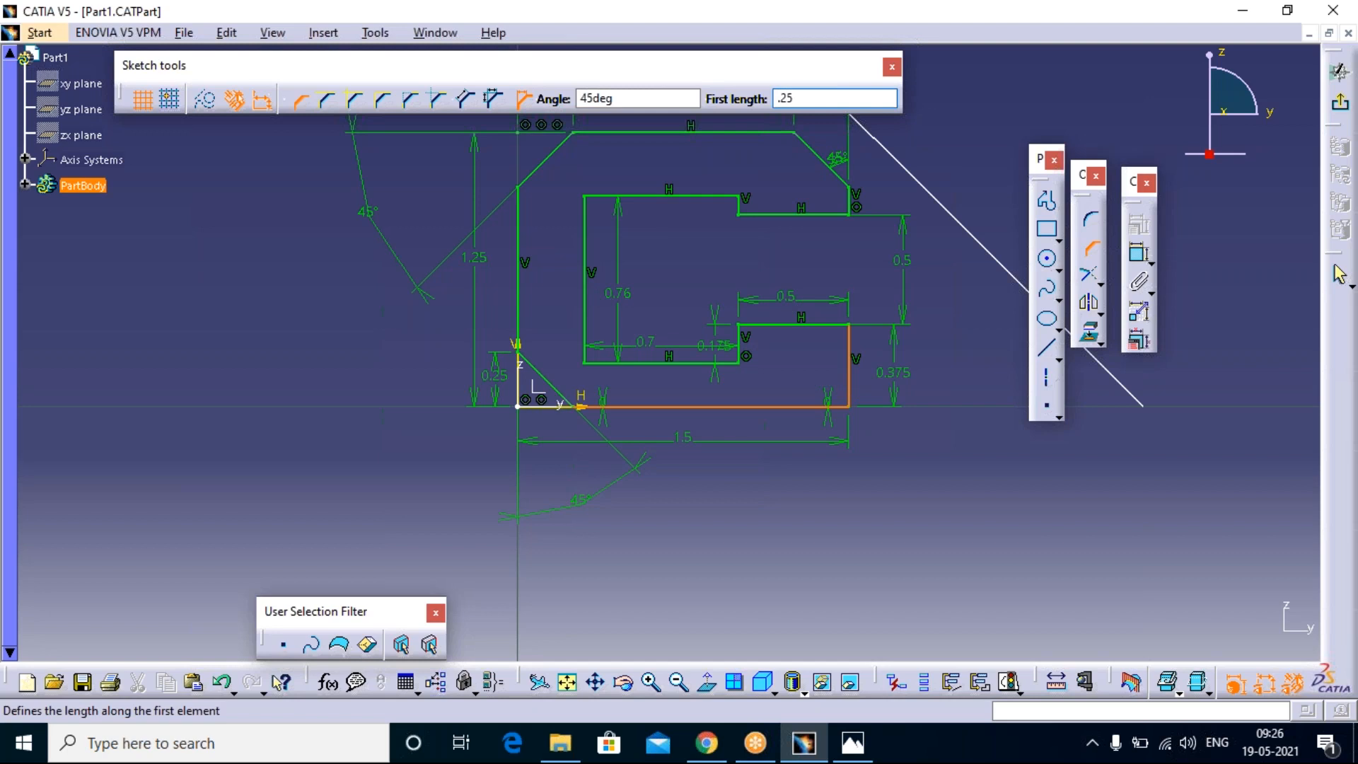
{"action": "key", "text": "Return"}
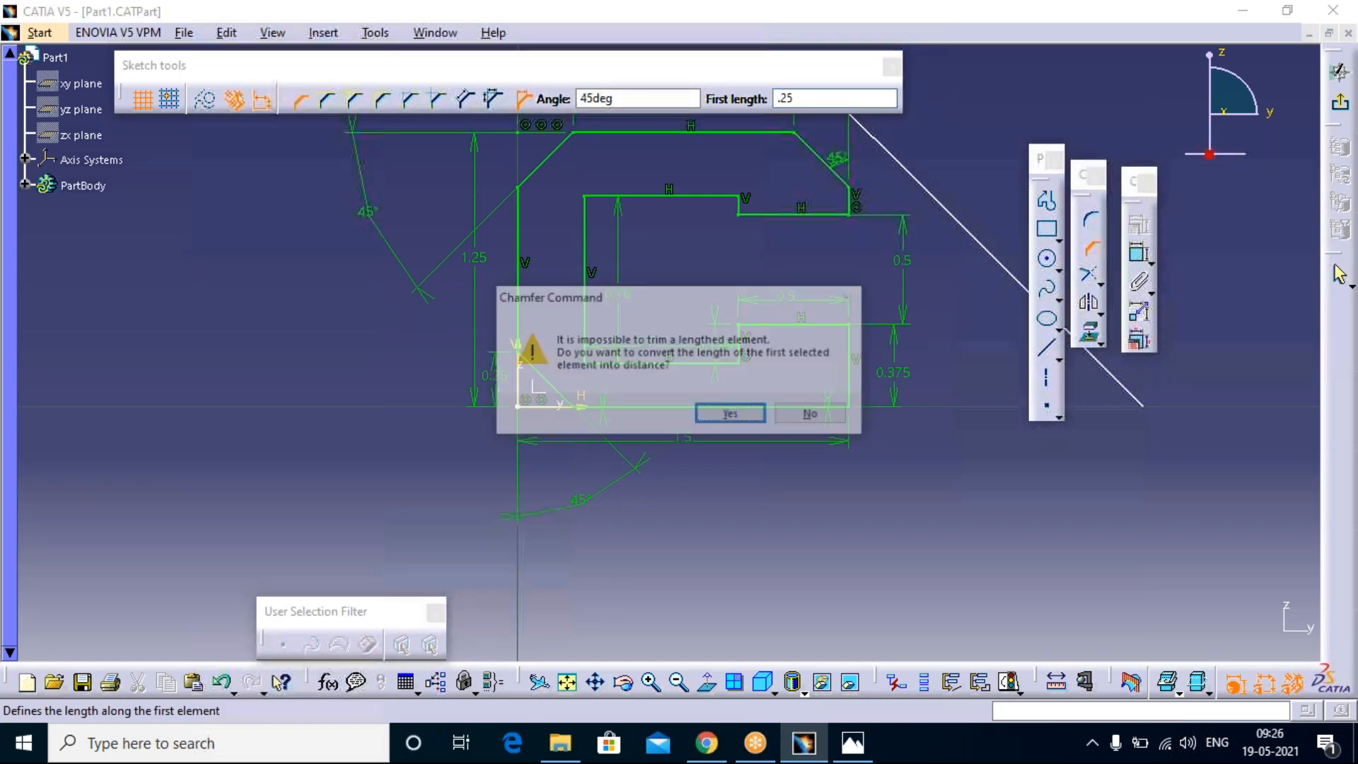
{"action": "left_click", "coordinate": [733, 415]}
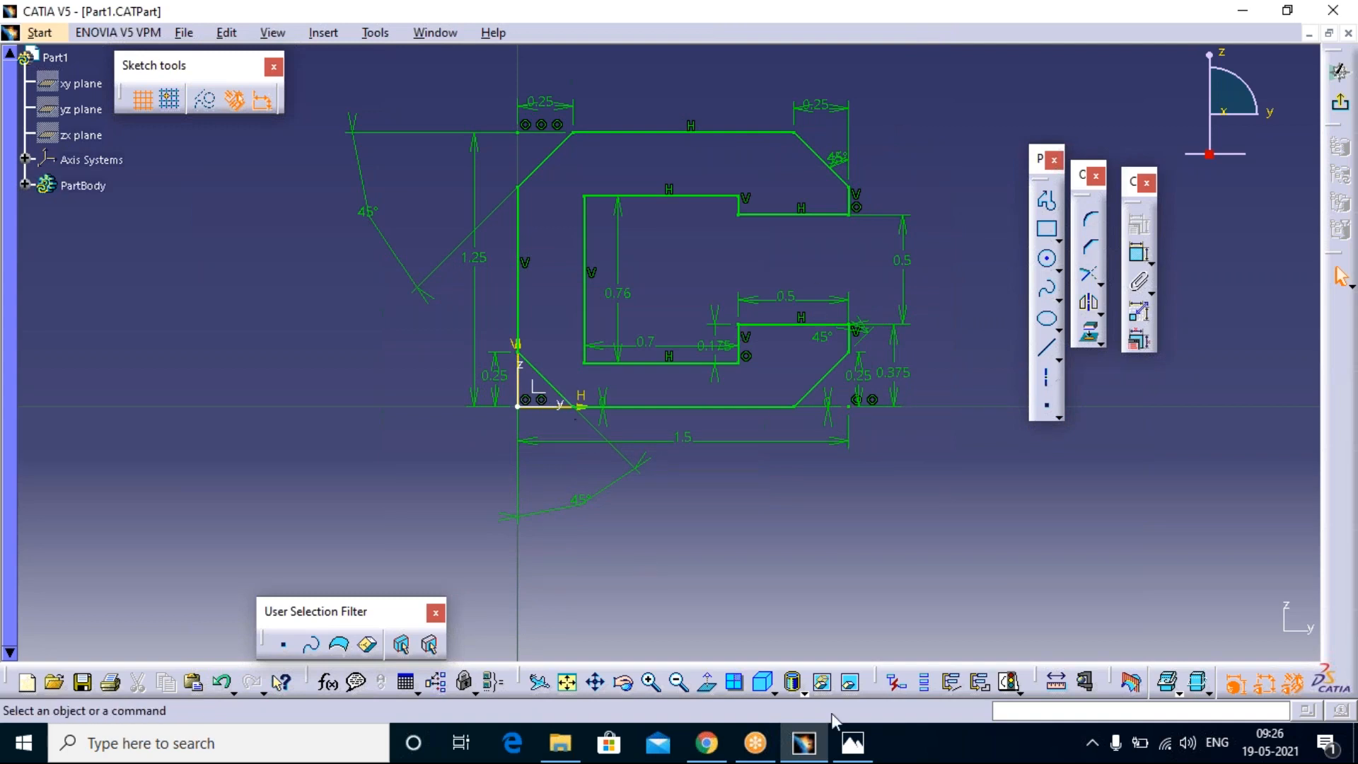
Step: Check the reference drawing and chamfer the inner upper left corner at 45 degrees and 0.125 mm, converting the first line's length into a distance
{"action": "left_click", "coordinate": [848, 749]}
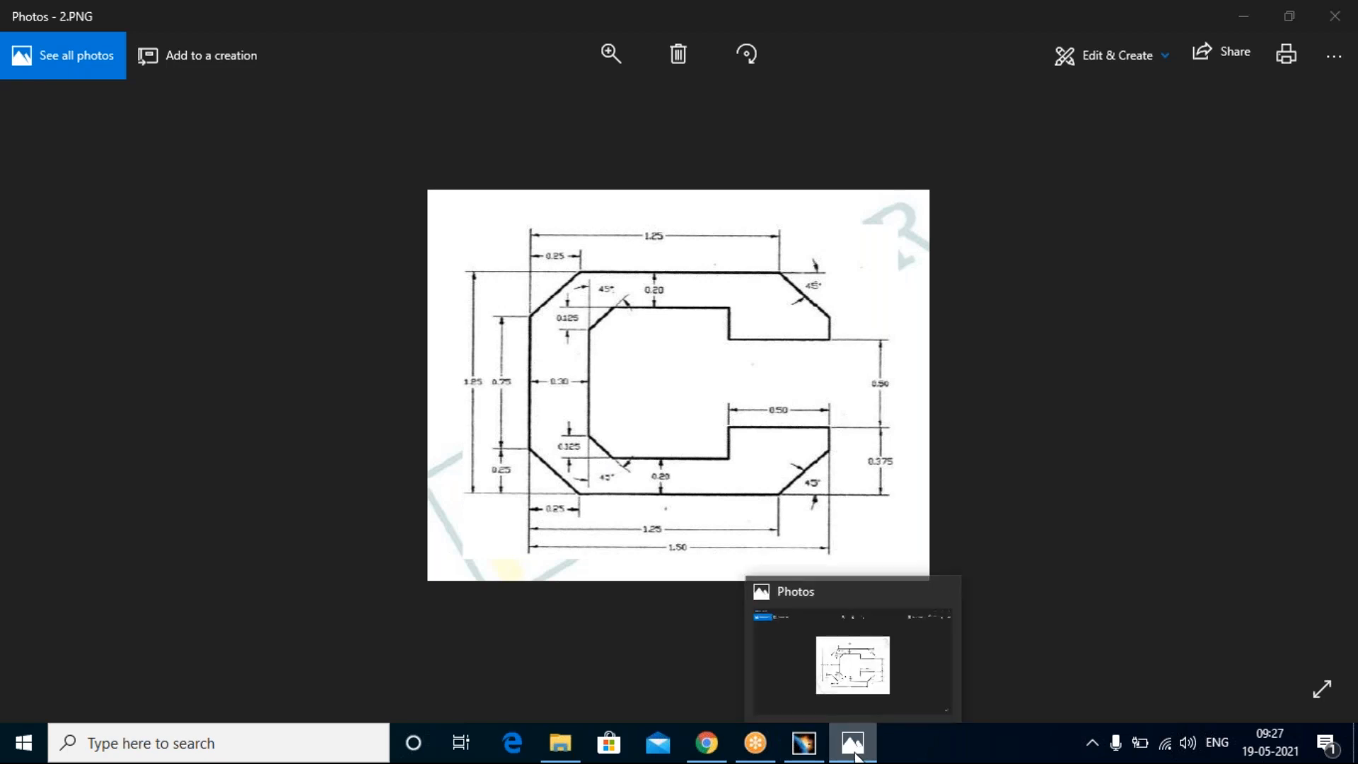
{"action": "left_click", "coordinate": [855, 747]}
{"action": "left_click", "coordinate": [1089, 248]}
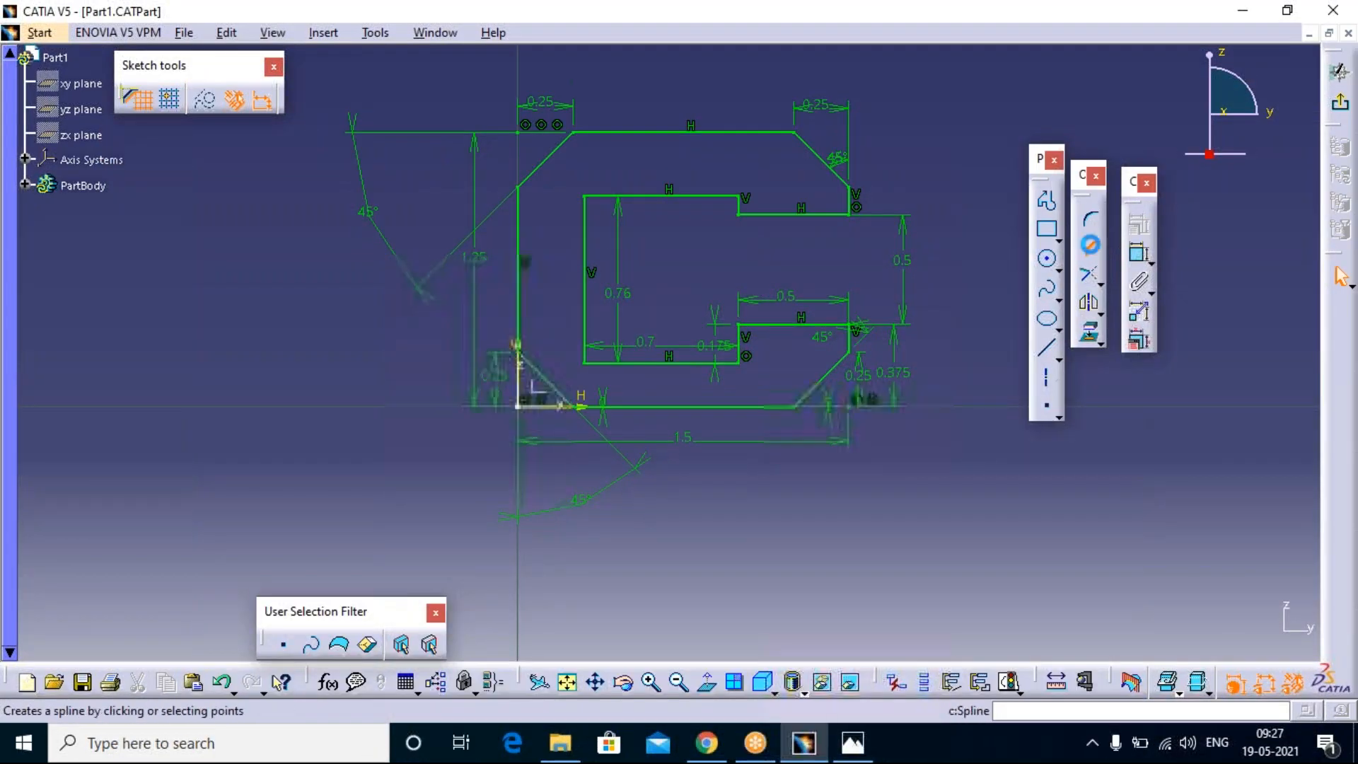
{"action": "left_click", "coordinate": [587, 220]}
{"action": "left_click", "coordinate": [622, 195]}
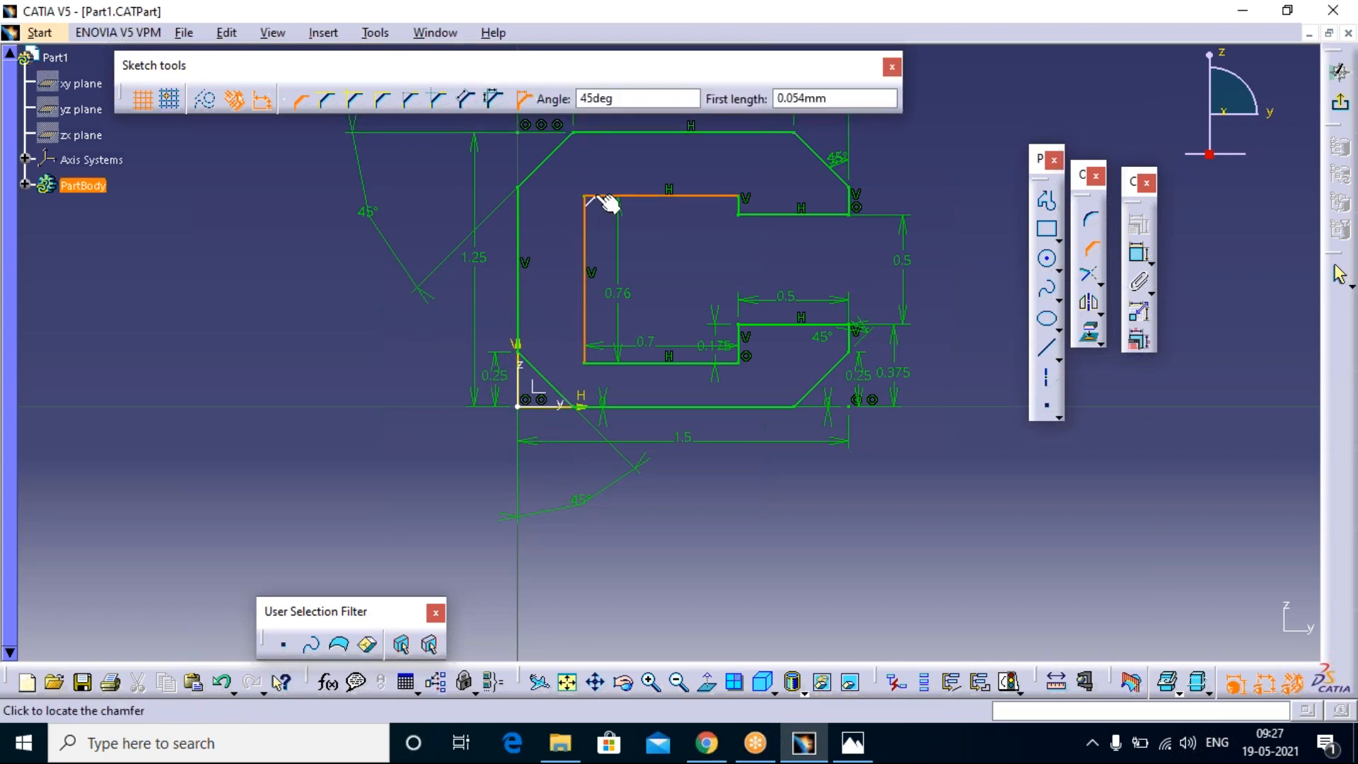
{"action": "left_click", "coordinate": [778, 99]}
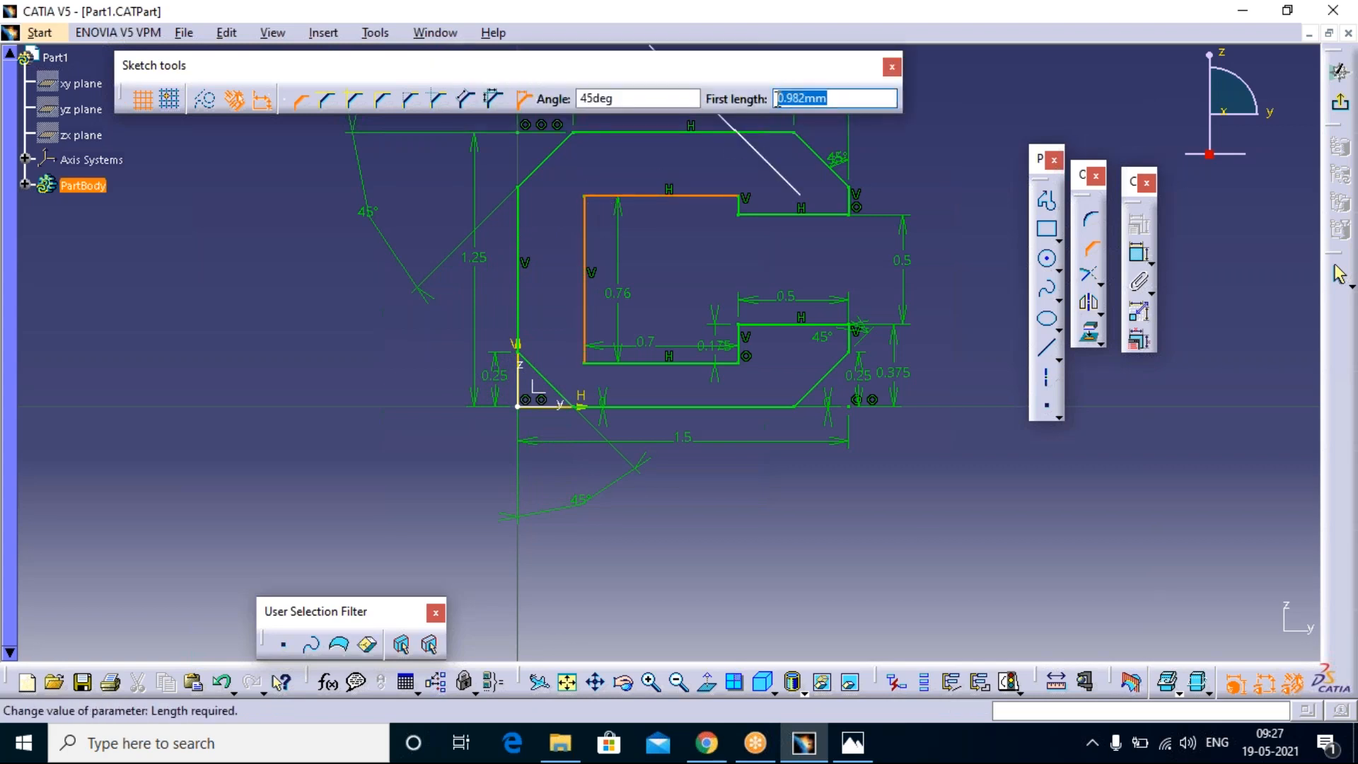
{"action": "type", "text": ".125"}
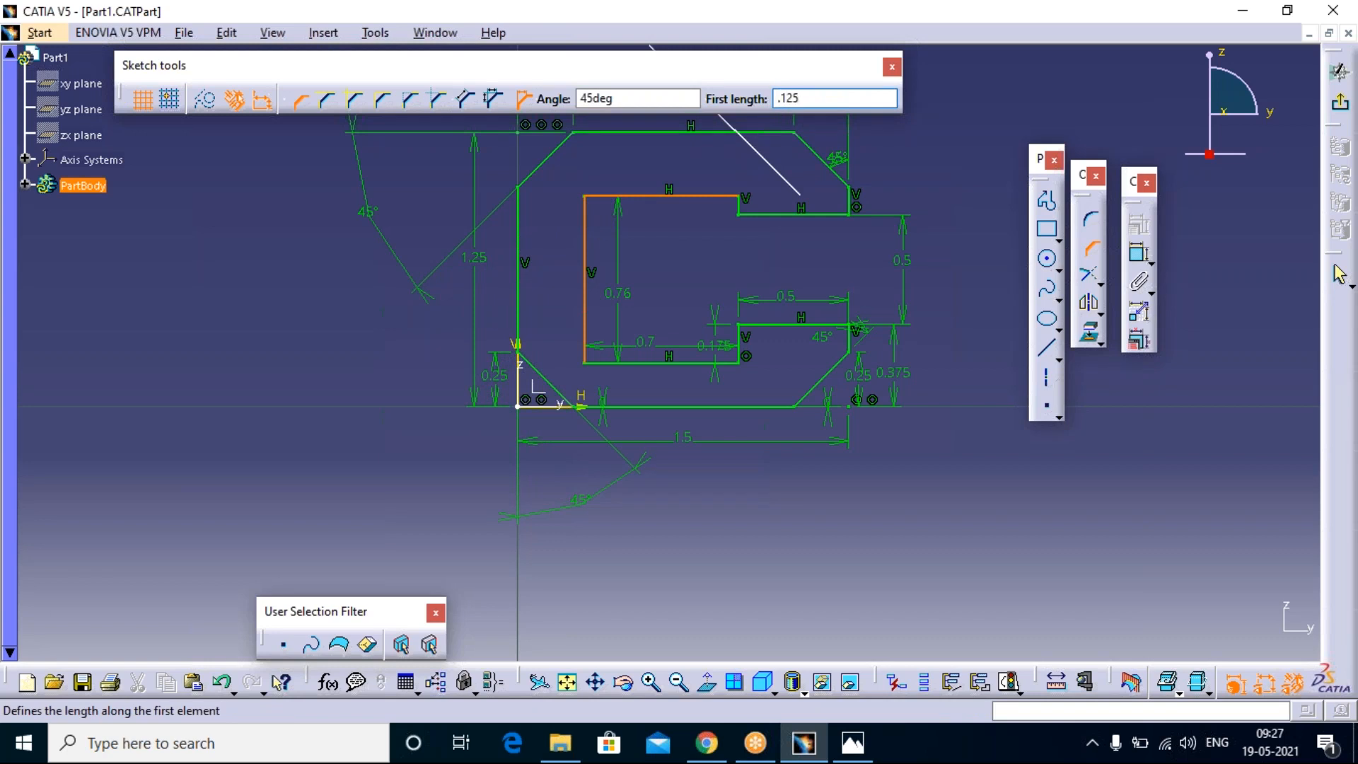
{"action": "key", "text": "Return"}
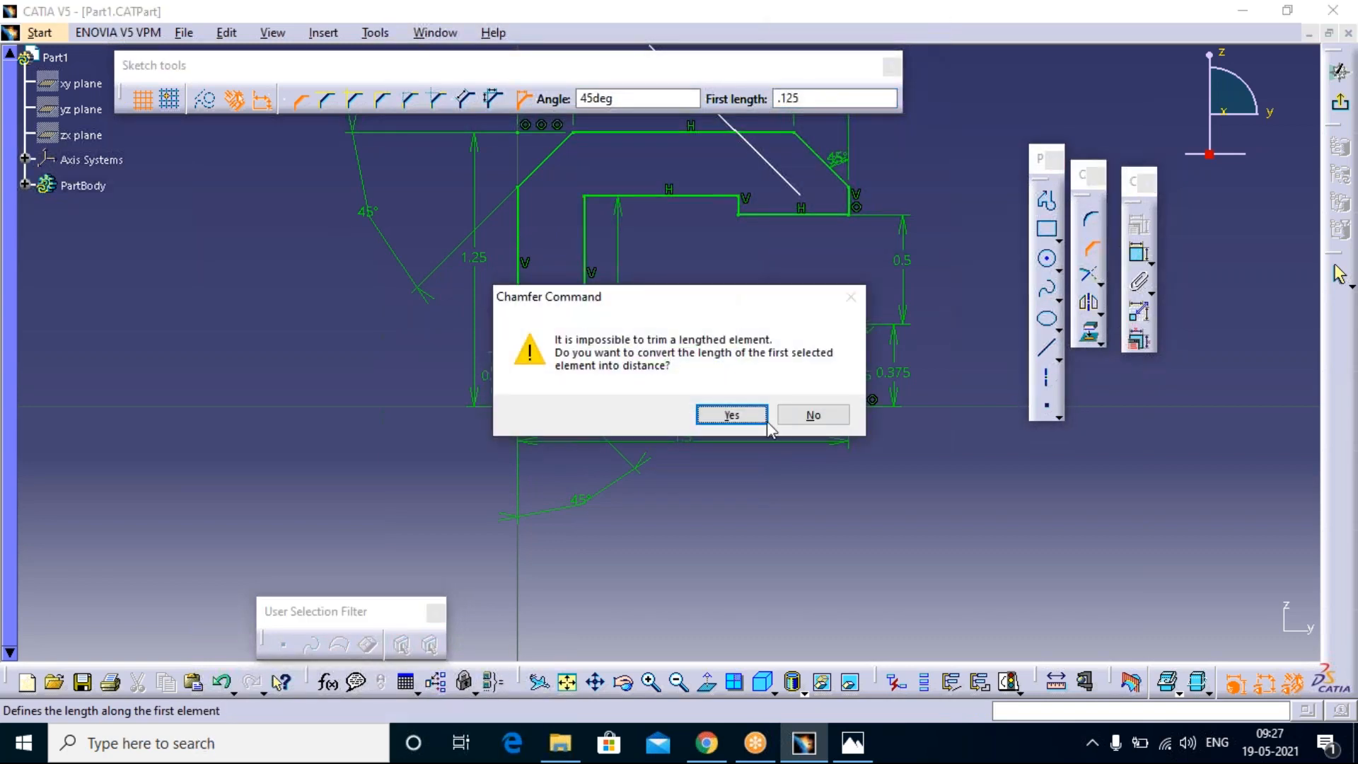
{"action": "left_click", "coordinate": [733, 415]}
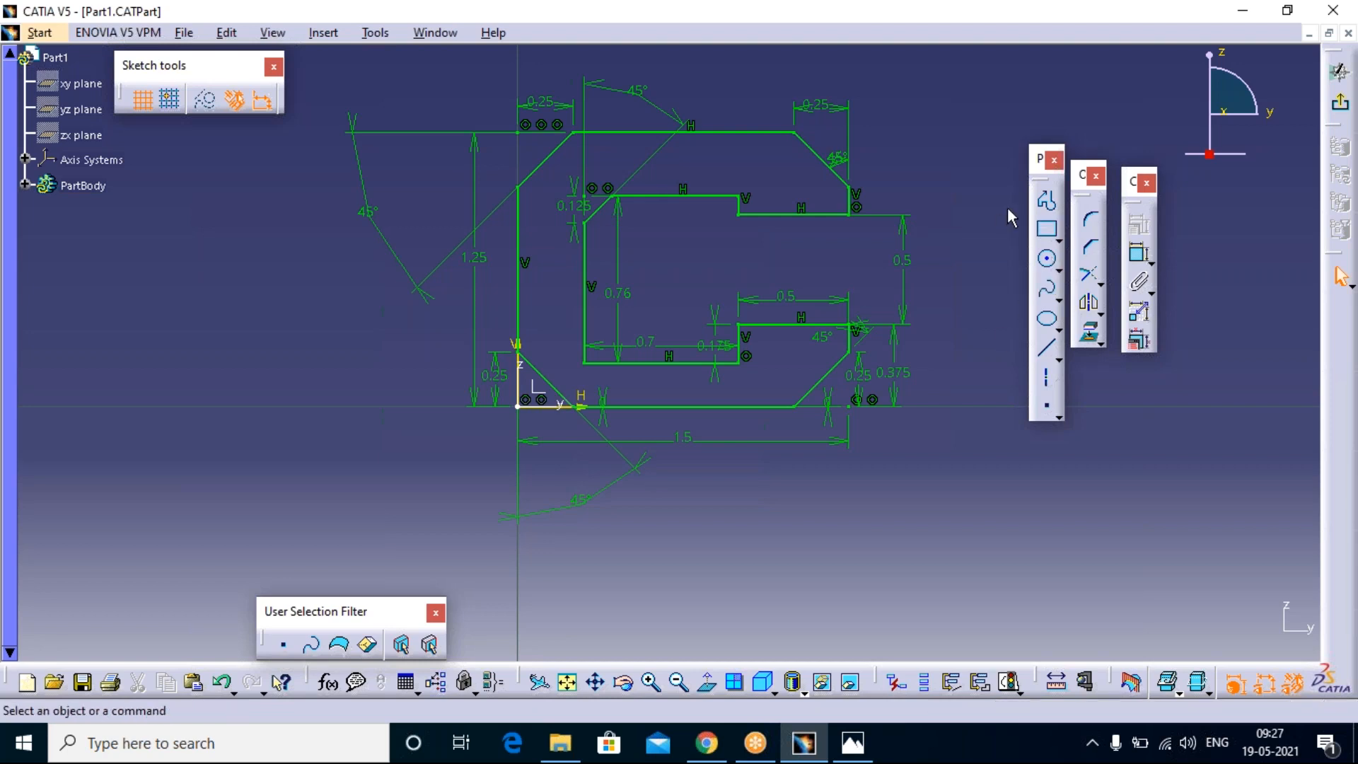
Step: Chamfer the inner lower left corner at 45 degrees with a first length of 0.125 mm, converting the second line's length into a distance
{"action": "left_click", "coordinate": [1091, 248]}
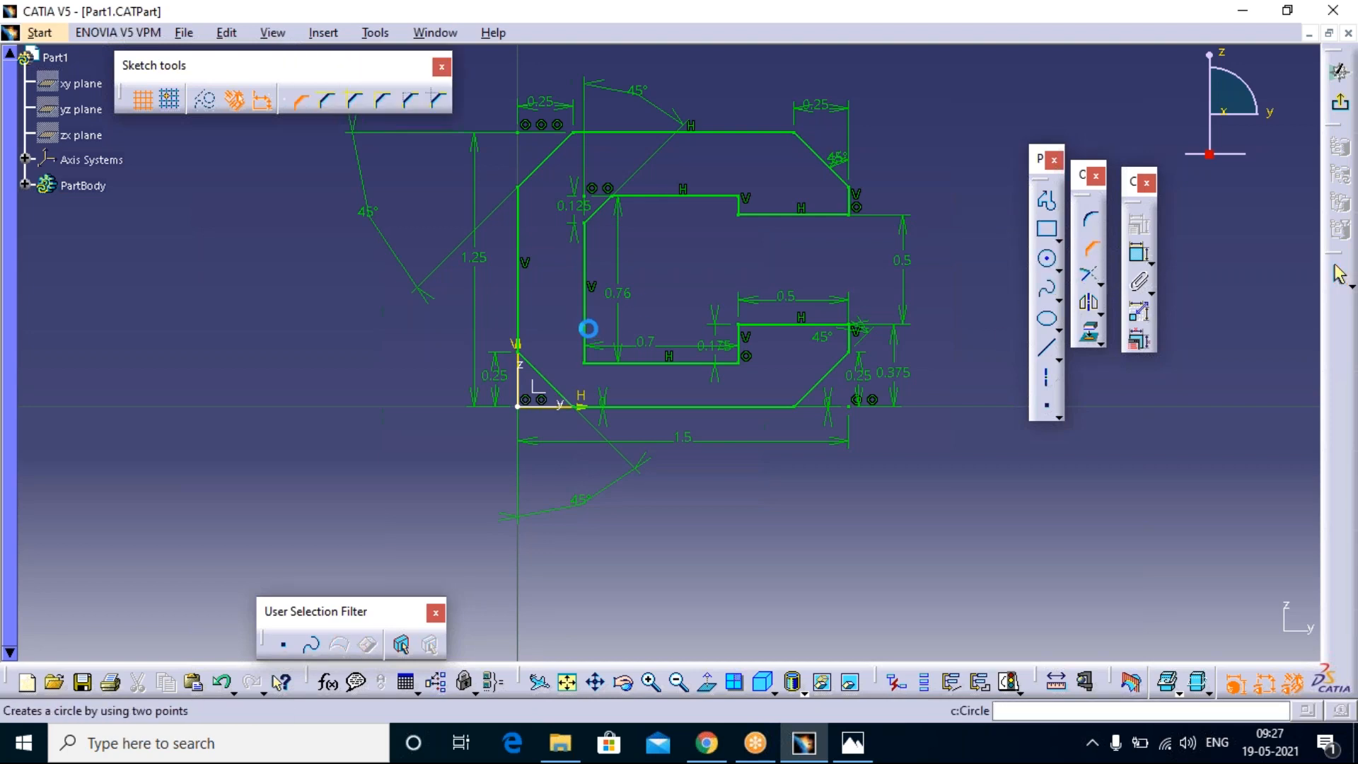
{"action": "left_click", "coordinate": [585, 337]}
{"action": "left_click", "coordinate": [606, 363]}
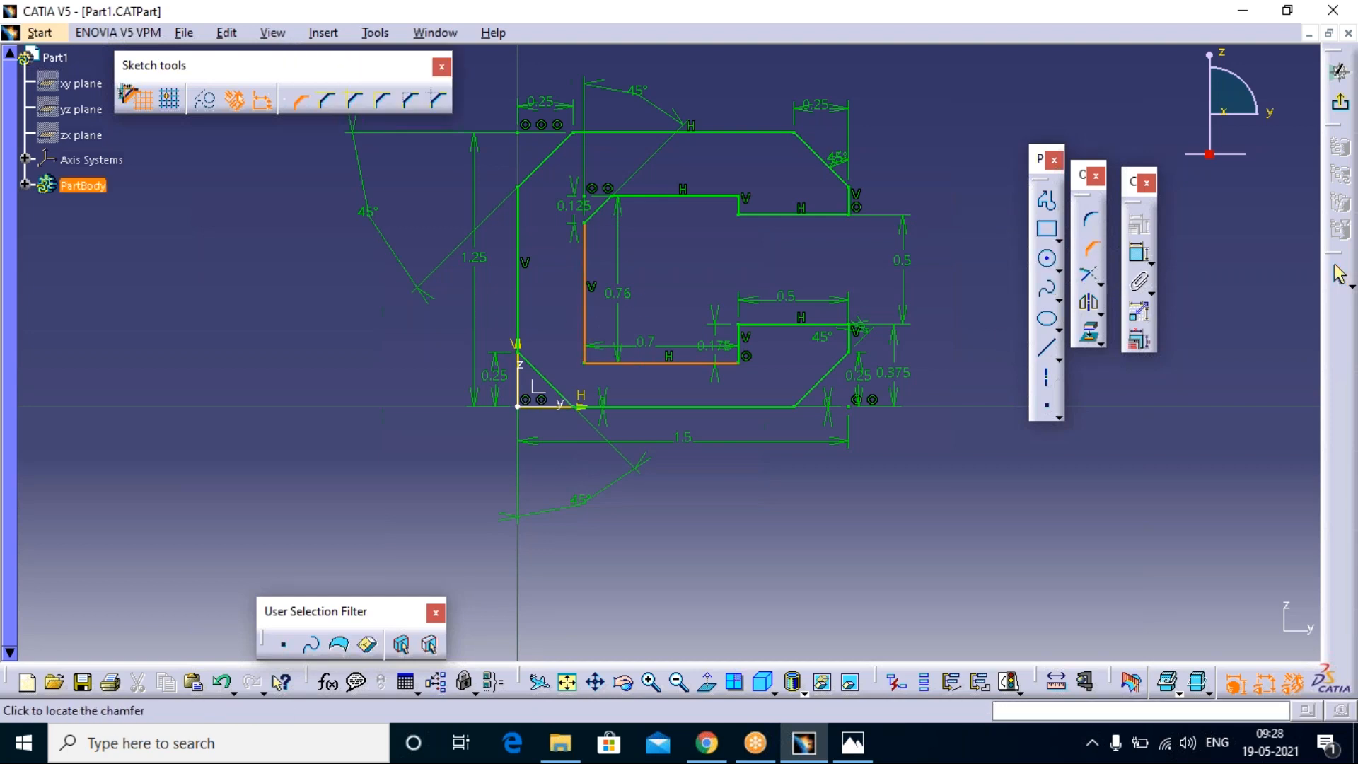
{"action": "left_click_drag", "start_coordinate": [855, 99], "coordinate": [761, 100]}
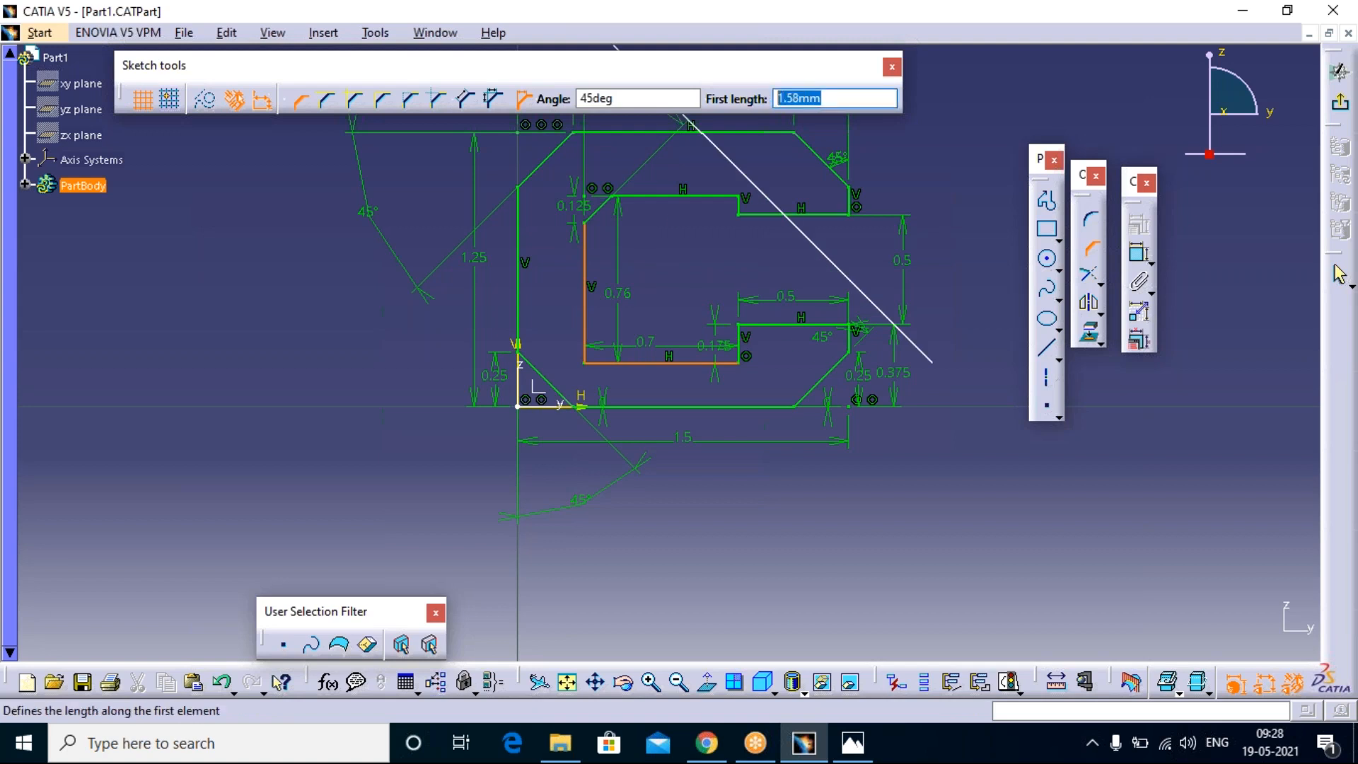
{"action": "type", "text": ".125"}
{"action": "key", "text": "Return"}
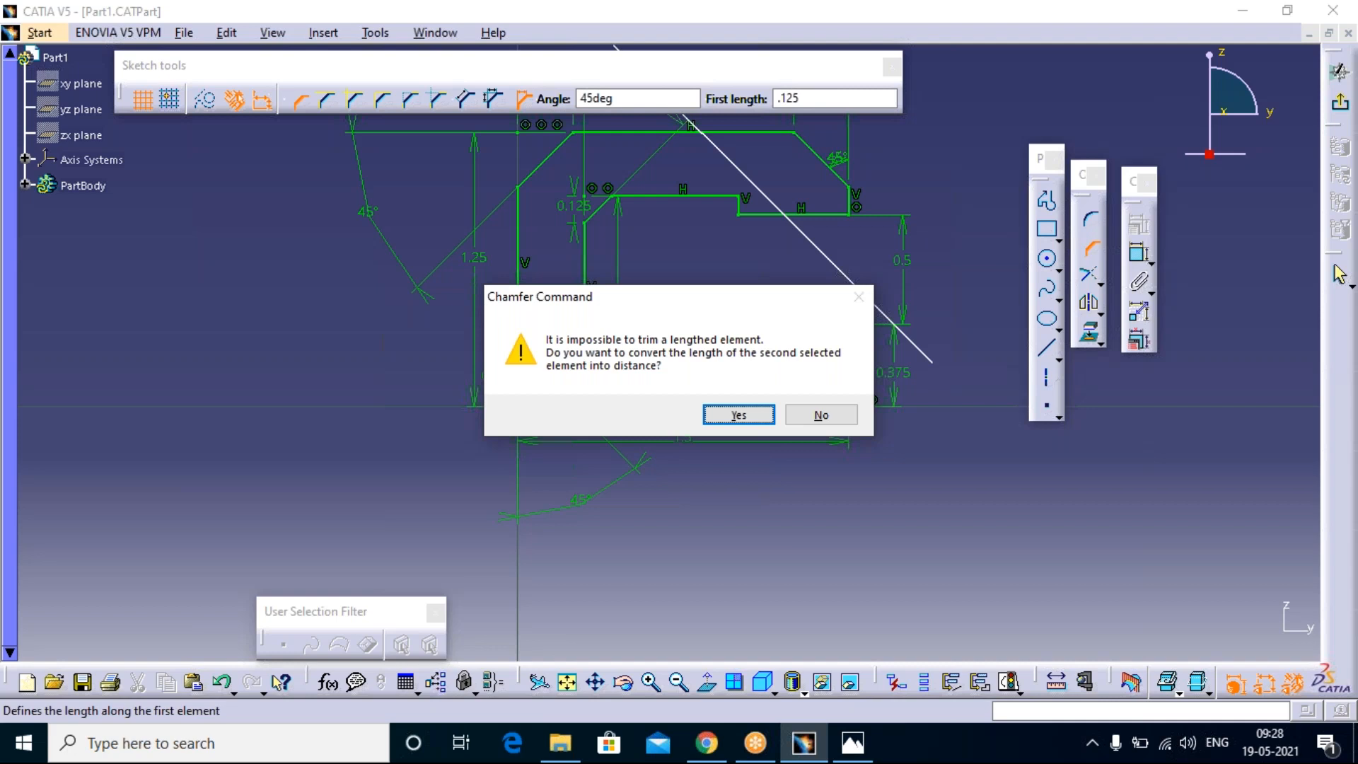
{"action": "left_click", "coordinate": [739, 416]}
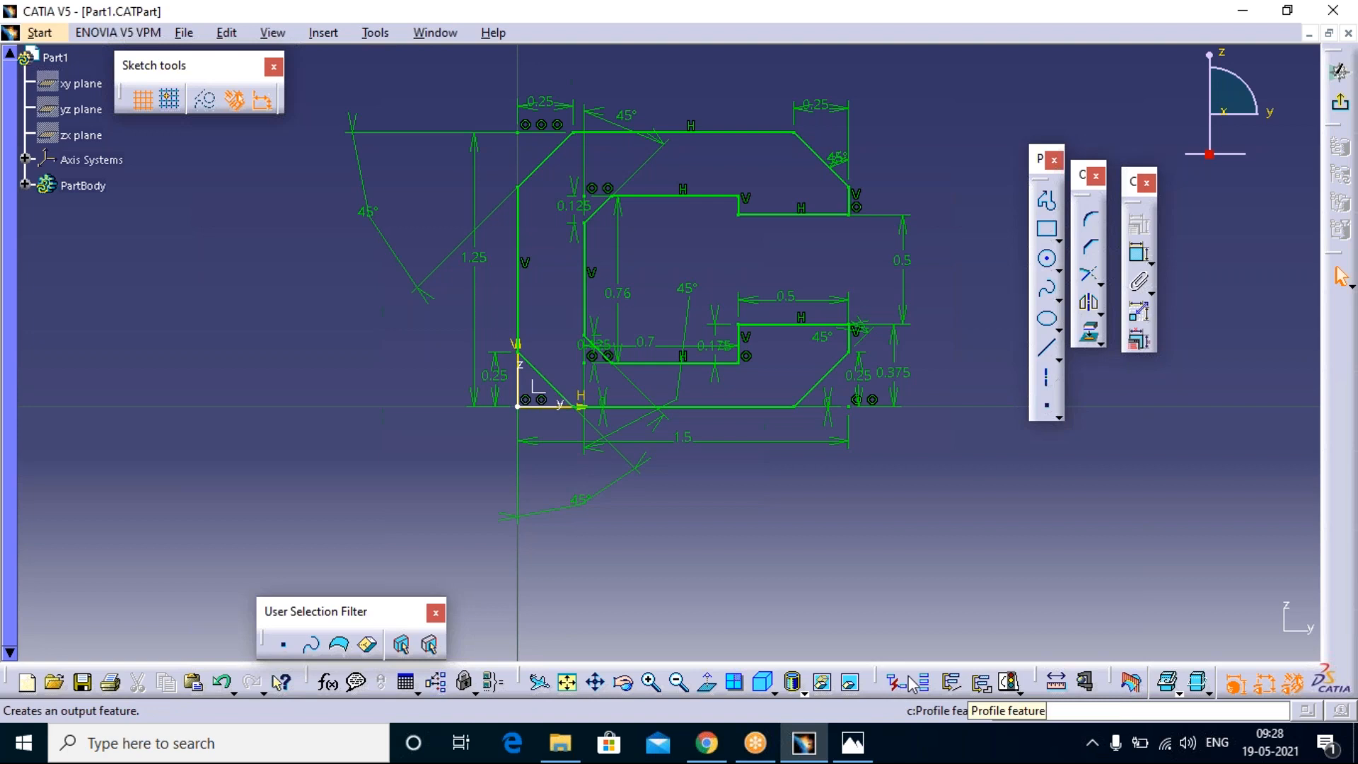
Step: Run a Sketch Analysis on the finished profile and examine its geometry check and the diagnostic solving status of the elements and constraints
{"action": "left_click_drag", "start_coordinate": [877, 681], "coordinate": [872, 613]}
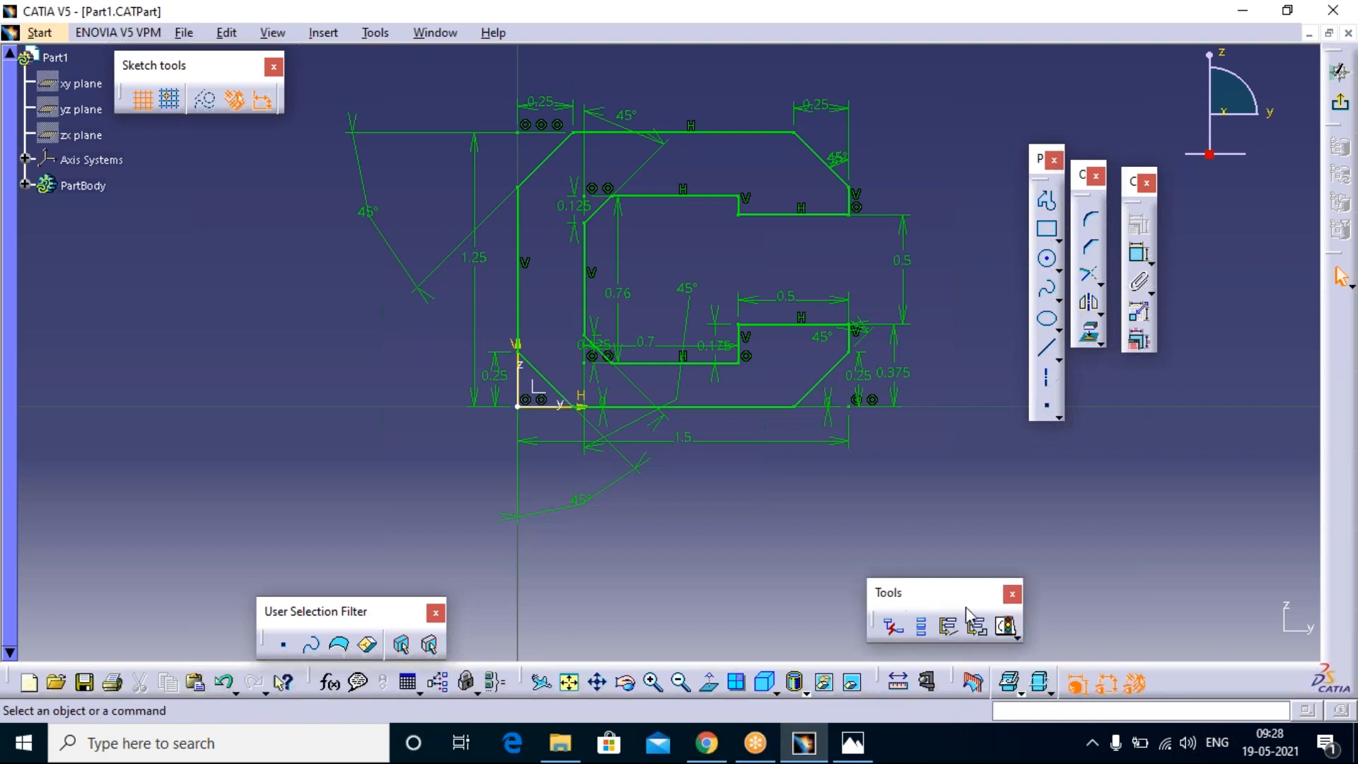
{"action": "left_click", "coordinate": [1015, 634]}
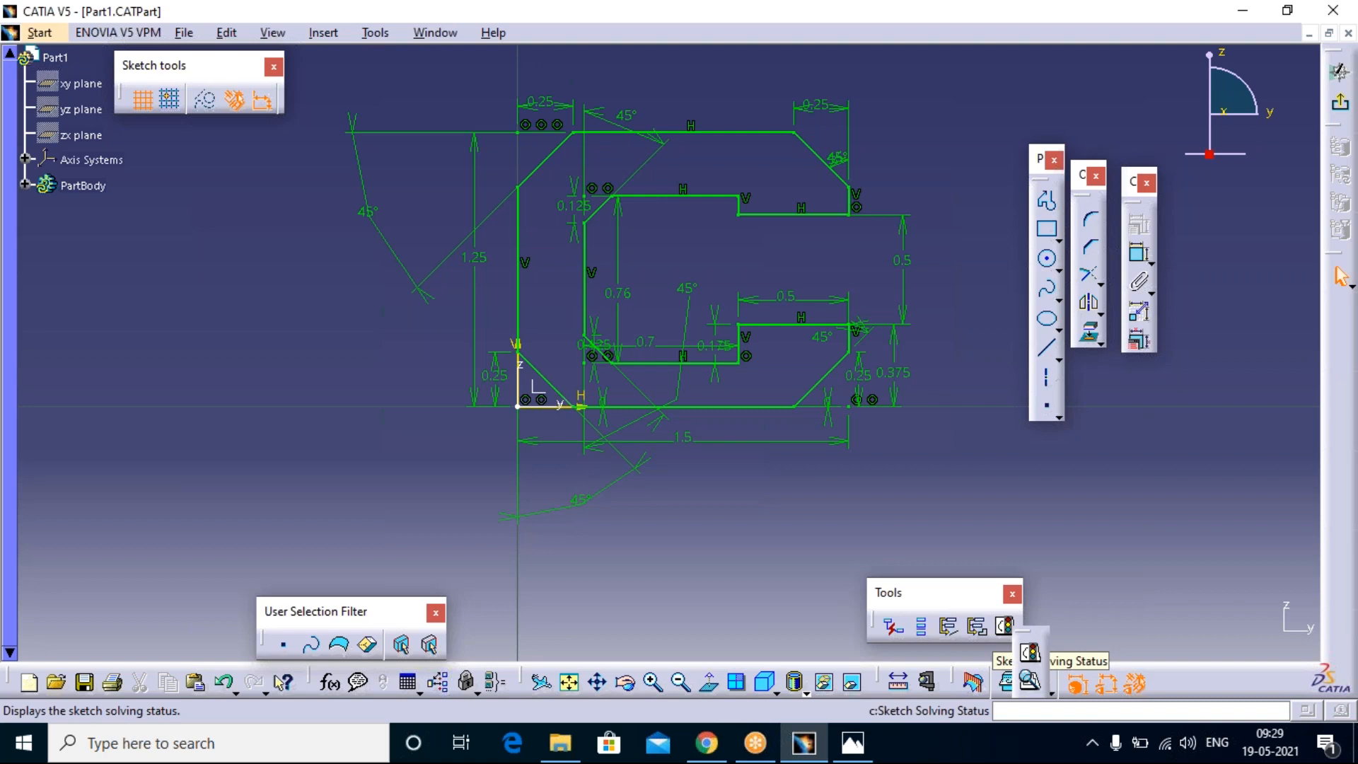
{"action": "left_click", "coordinate": [1031, 683]}
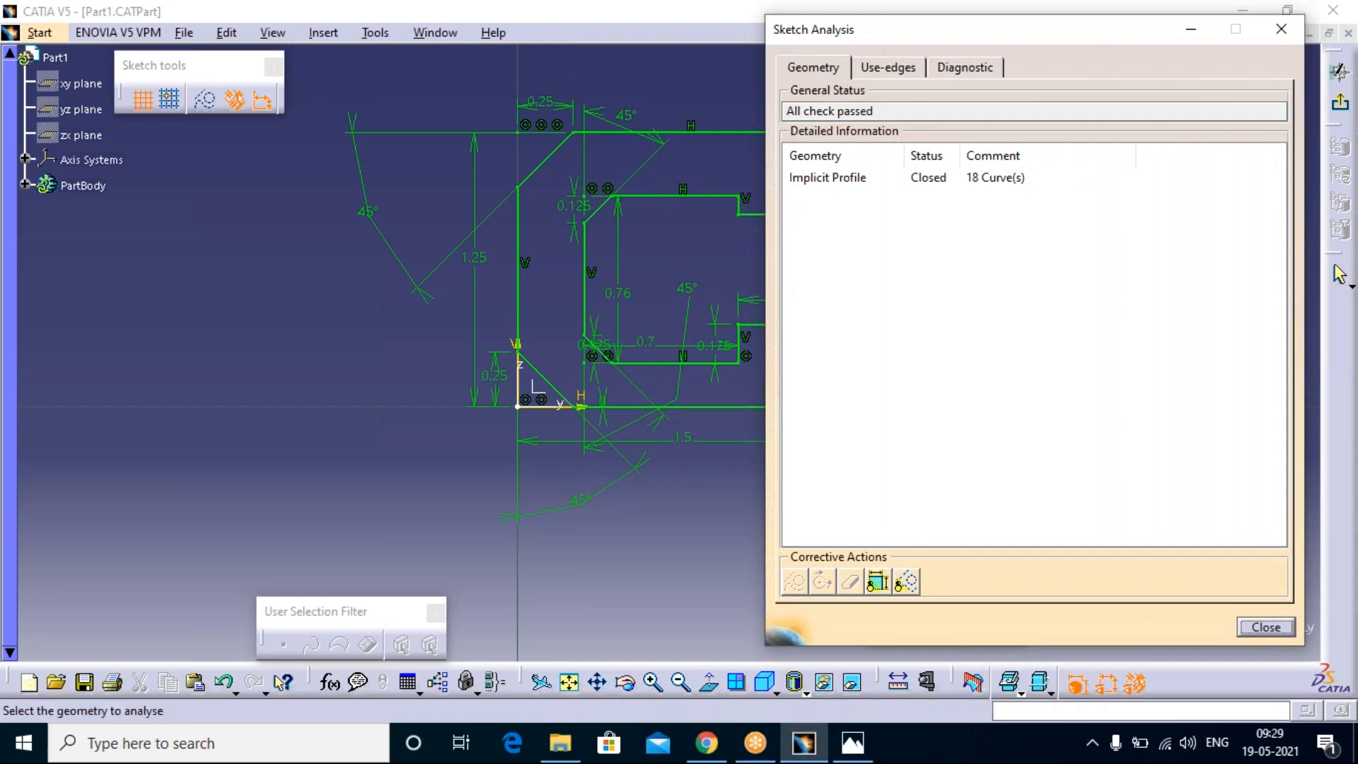
{"action": "mouse_move", "coordinate": [852, 41]}
{"action": "left_mouse_down"}
{"action": "mouse_move", "coordinate": [667, 64]}
{"action": "mouse_move", "coordinate": [661, 80]}
{"action": "mouse_move", "coordinate": [677, 80]}
{"action": "mouse_move", "coordinate": [584, 73]}
{"action": "left_mouse_up"}
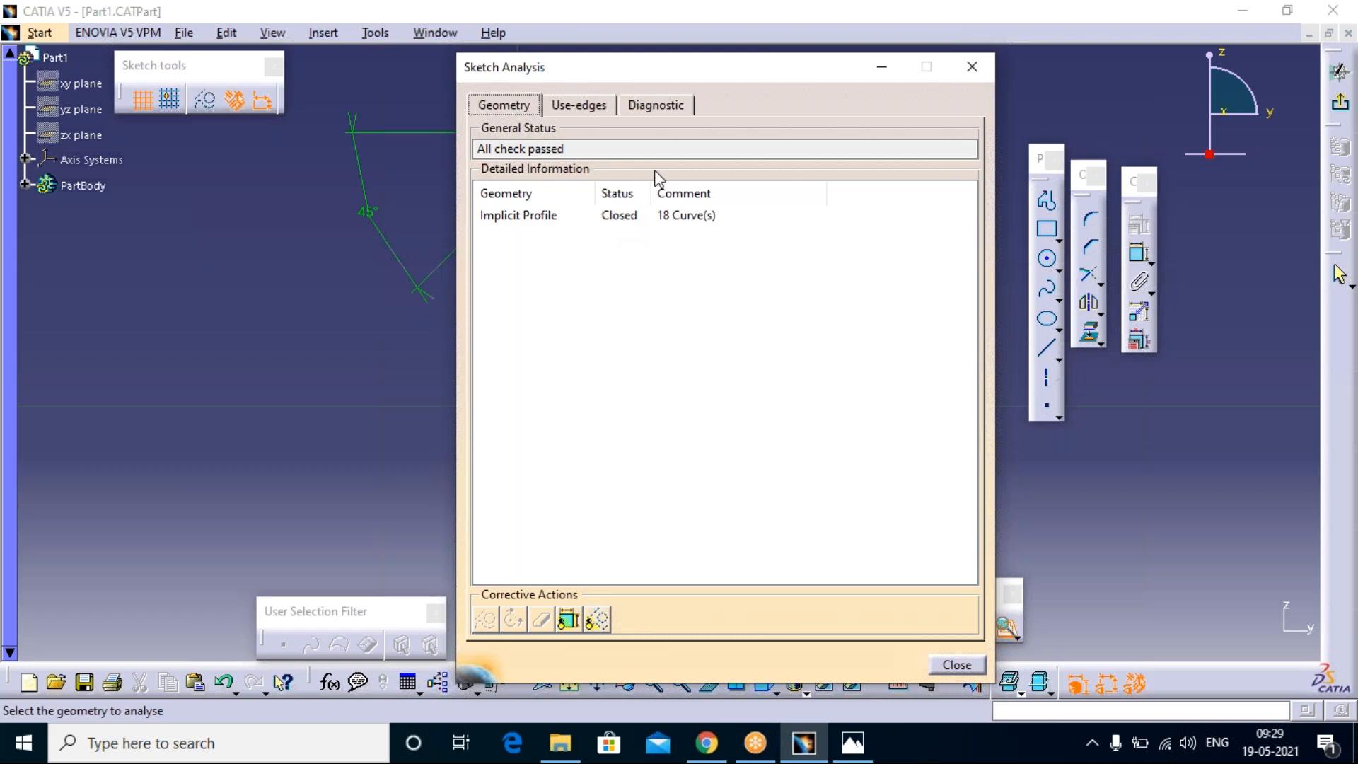
{"action": "left_click", "coordinate": [656, 104]}
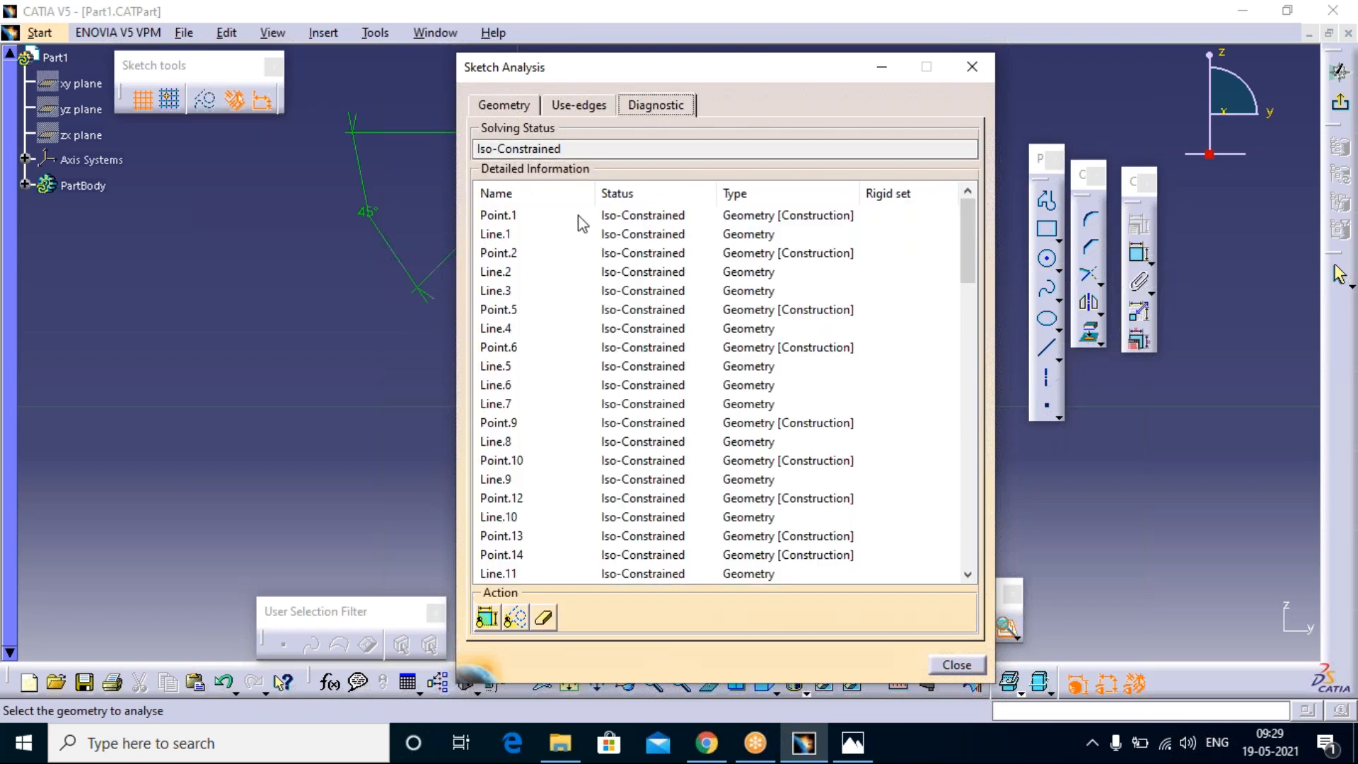
{"action": "scroll", "coordinate": [615, 304], "scroll_direction": "down", "scroll_amount": 12}
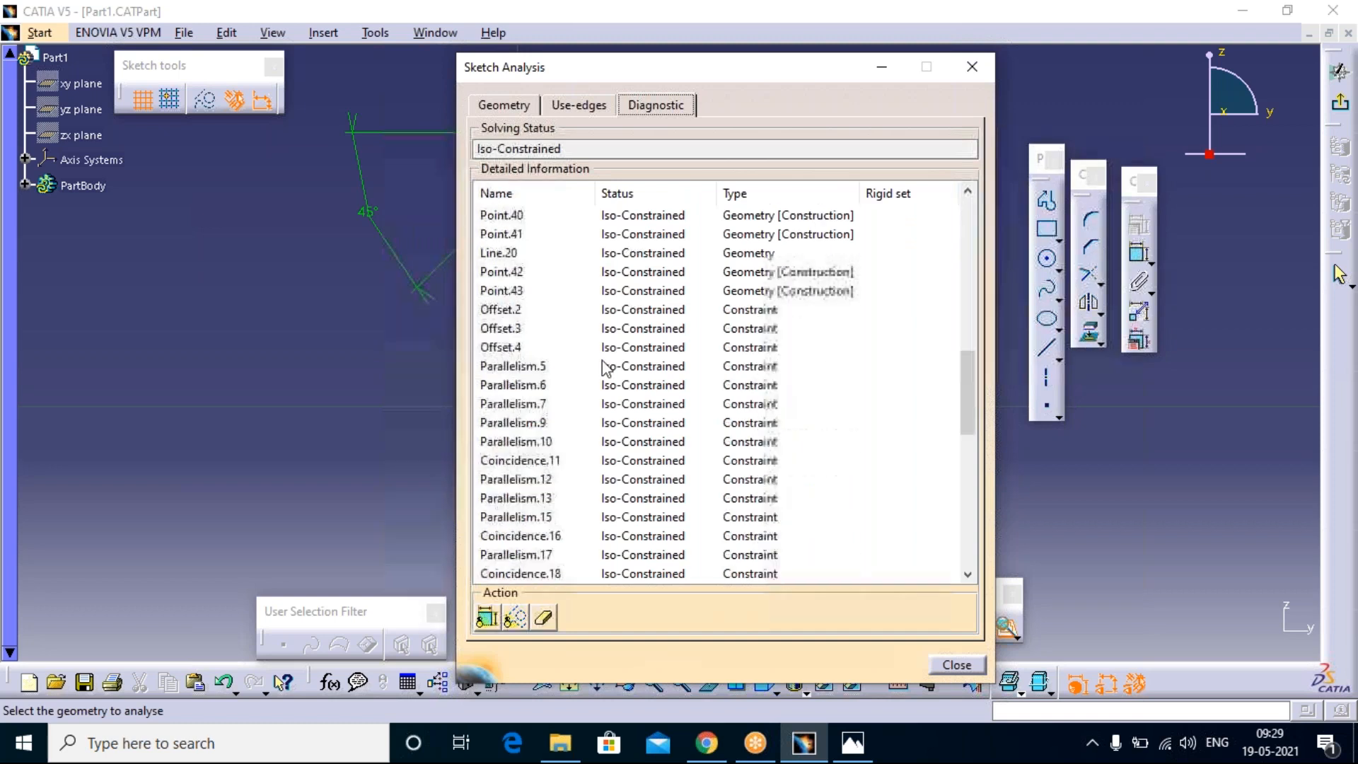
Step: Review the remaining constraint entries in the Sketch Analysis diagnostic and close the analysis
{"action": "scroll", "coordinate": [608, 424], "scroll_direction": "down", "scroll_amount": 13}
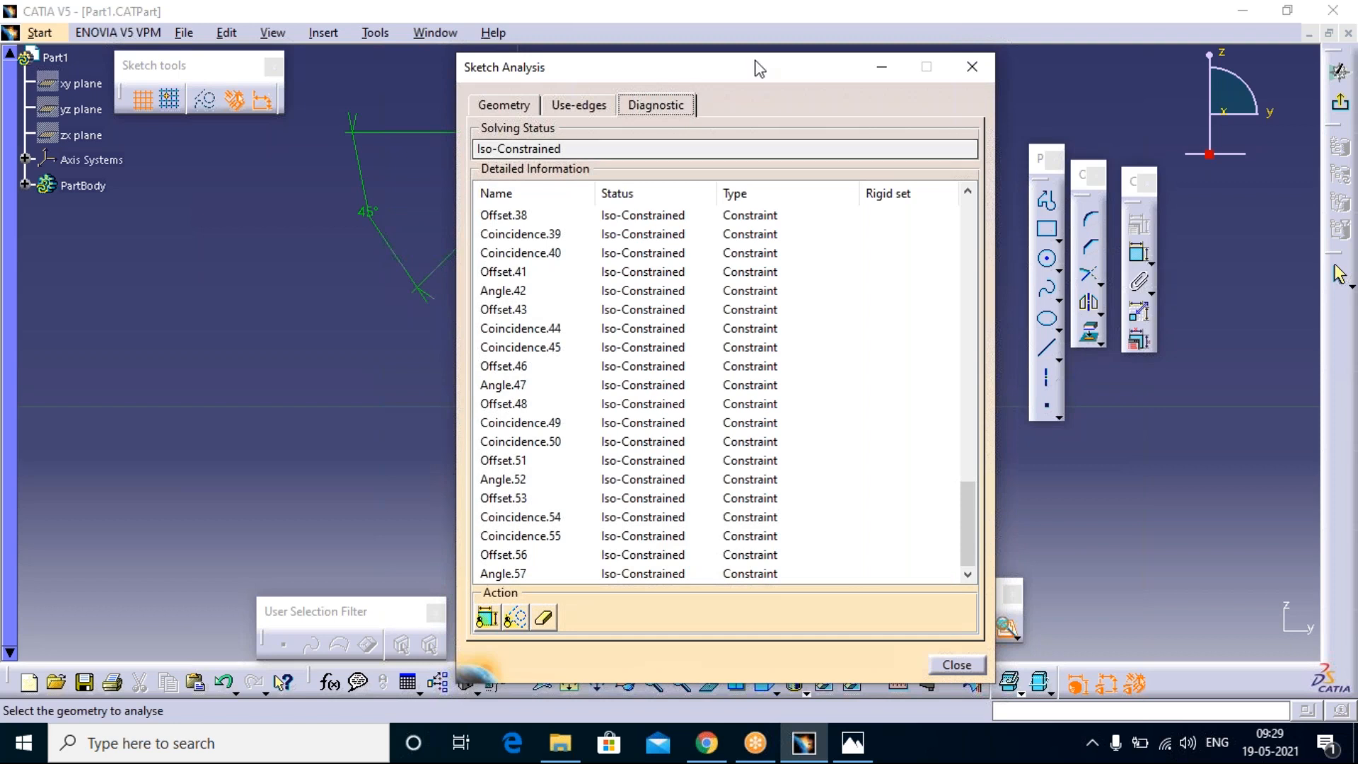
{"action": "mouse_move", "coordinate": [754, 71]}
{"action": "left_mouse_down"}
{"action": "mouse_move", "coordinate": [636, 122]}
{"action": "mouse_move", "coordinate": [584, 88]}
{"action": "left_mouse_up"}
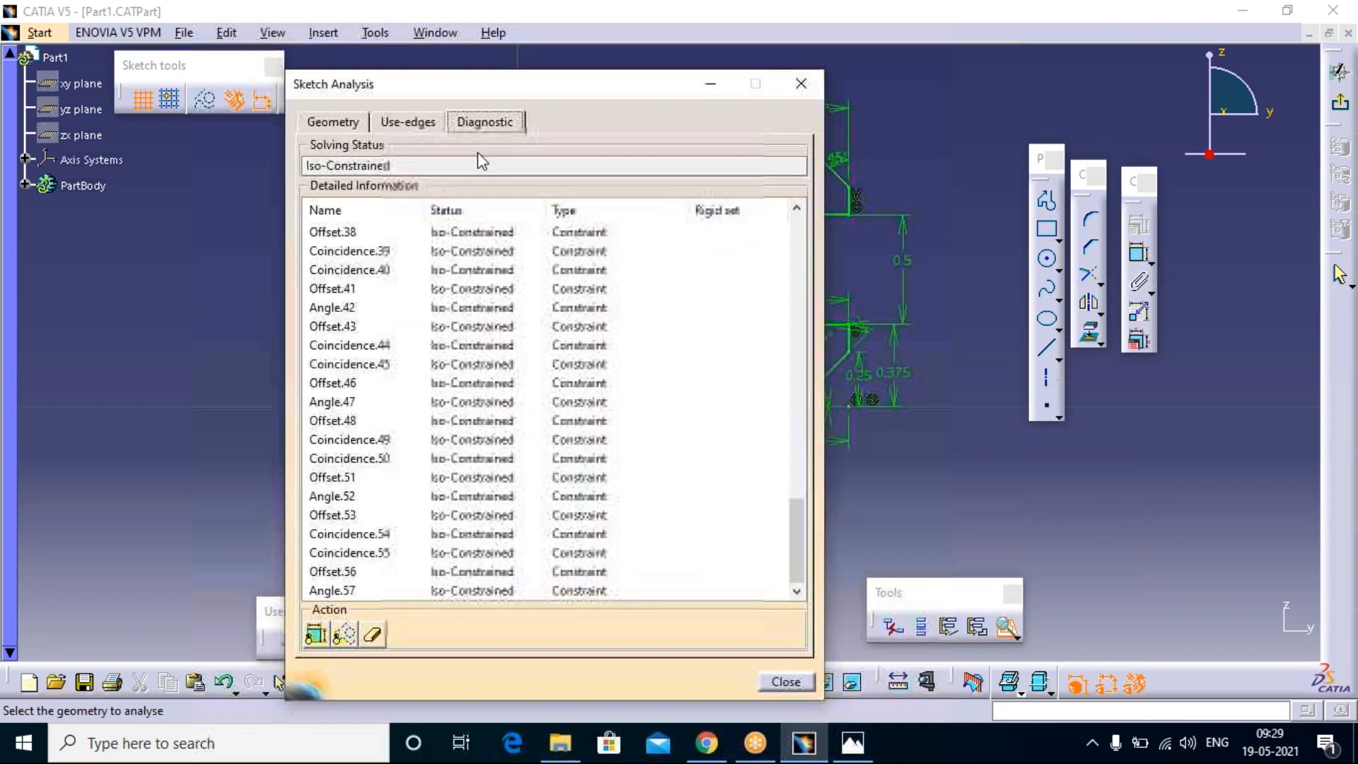
{"action": "left_click", "coordinate": [800, 84]}
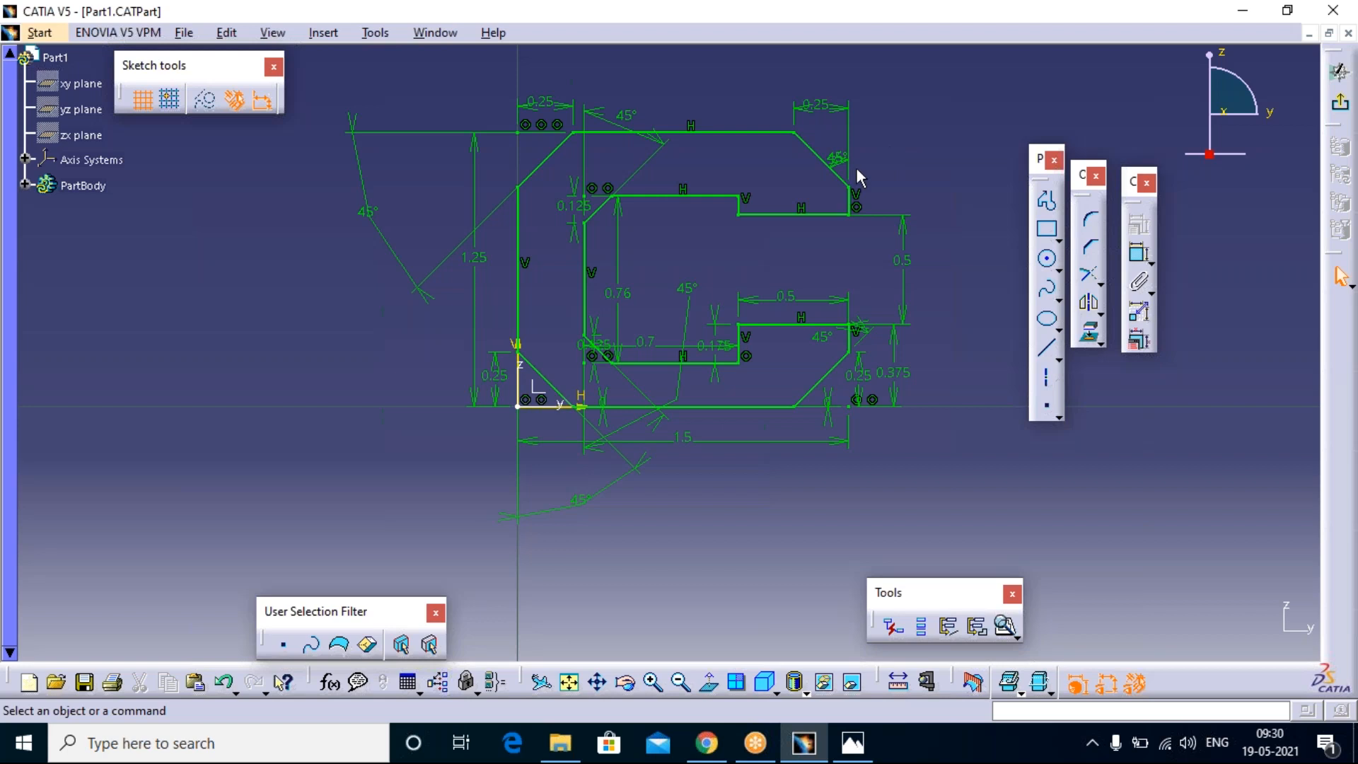
Step: Check the overall Sketch Solving Status of the C-shaped profile and close the status window
{"action": "left_click", "coordinate": [1016, 631]}
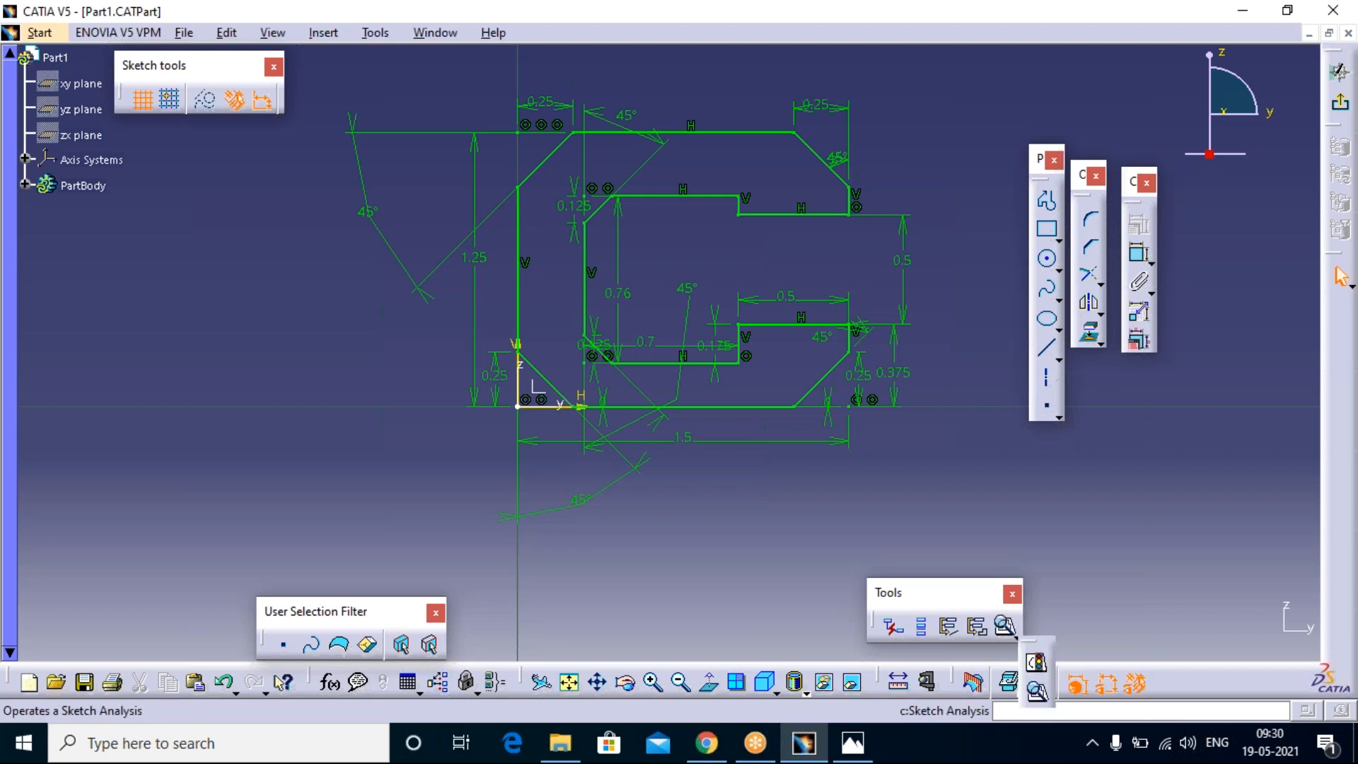
{"action": "left_click", "coordinate": [1040, 663]}
{"action": "mouse_move", "coordinate": [1130, 568]}
{"action": "left_mouse_down"}
{"action": "mouse_move", "coordinate": [987, 548]}
{"action": "mouse_move", "coordinate": [782, 490]}
{"action": "mouse_move", "coordinate": [269, 315]}
{"action": "mouse_move", "coordinate": [252, 283]}
{"action": "left_mouse_up"}
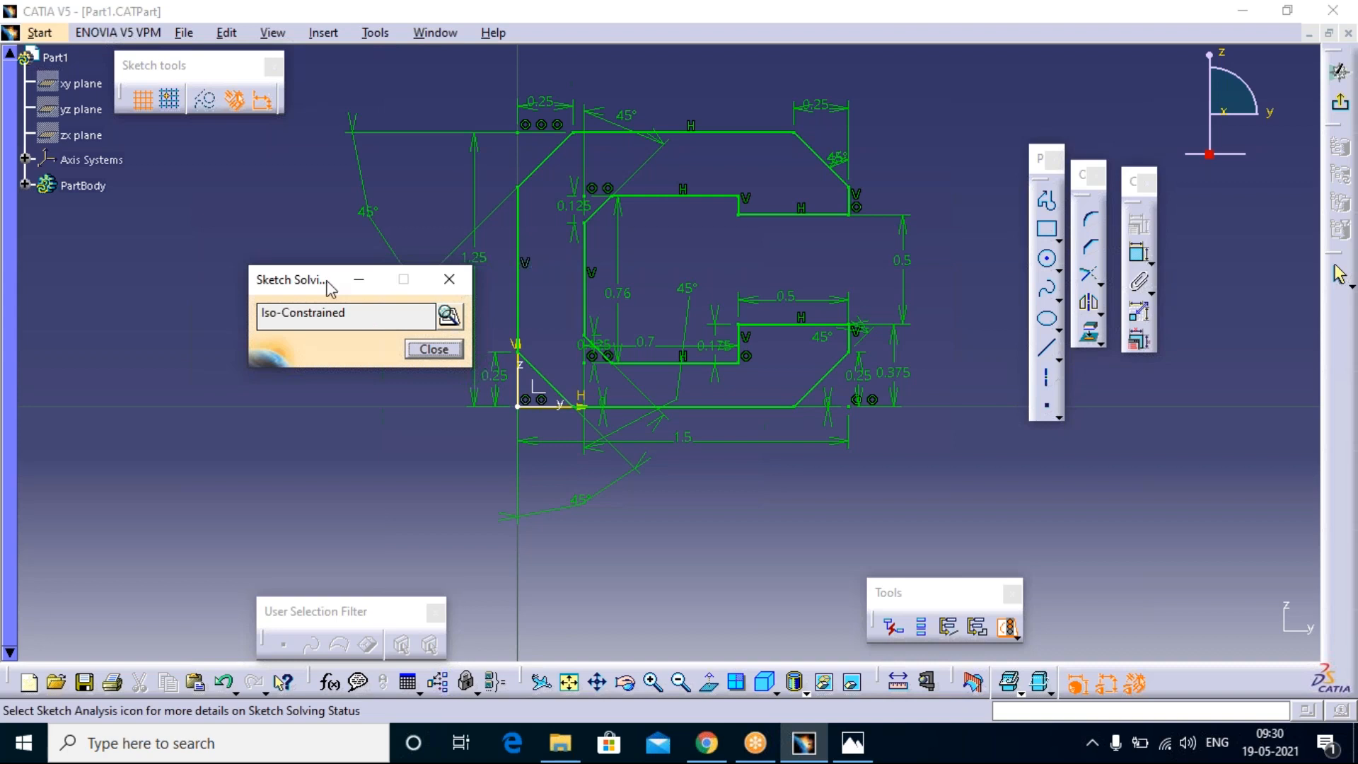
{"action": "left_click_drag", "start_coordinate": [312, 285], "coordinate": [222, 247]}
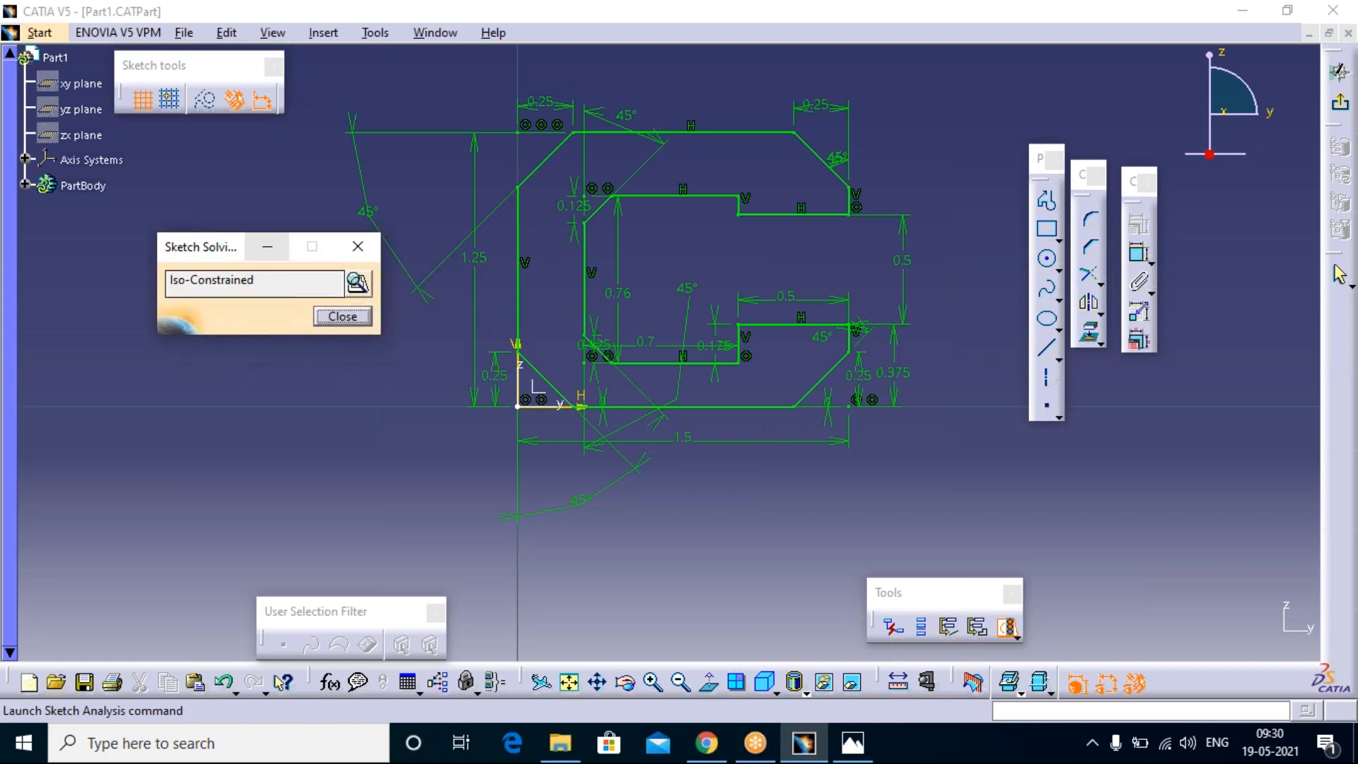
{"action": "left_click", "coordinate": [357, 248]}
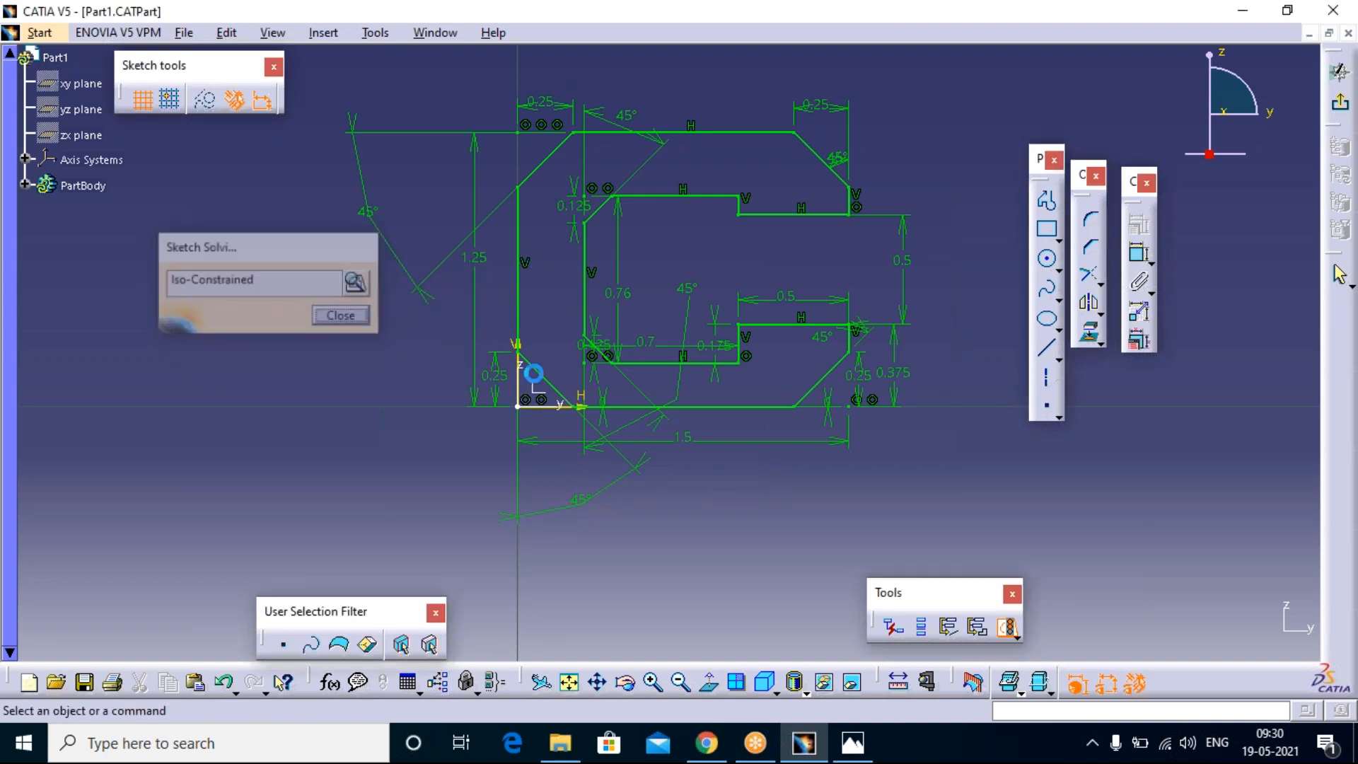
Step: Delete the 0.5 mm gap dimension between the two arm ends and recheck the Sketch Solving Status
{"action": "left_click", "coordinate": [908, 272]}
{"action": "key", "text": "Delete"}
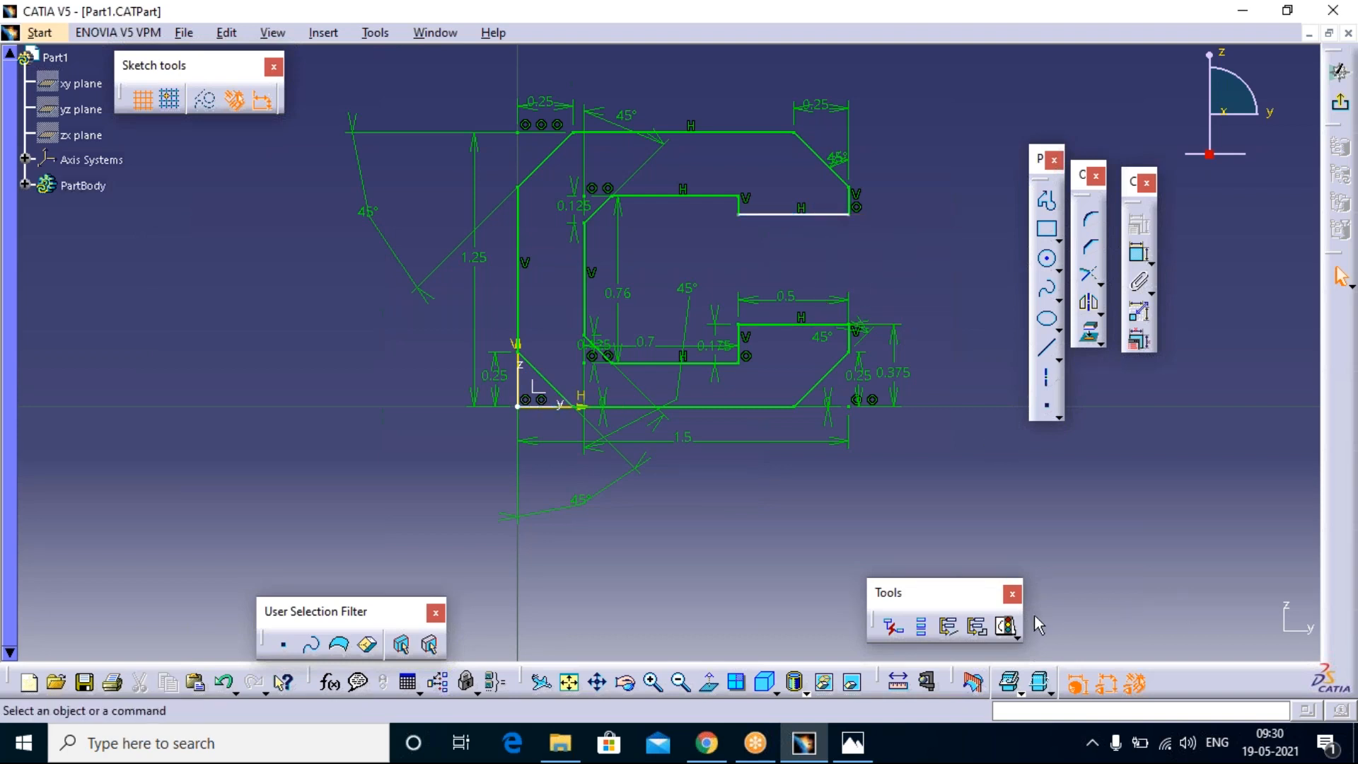
{"action": "left_click", "coordinate": [1007, 629]}
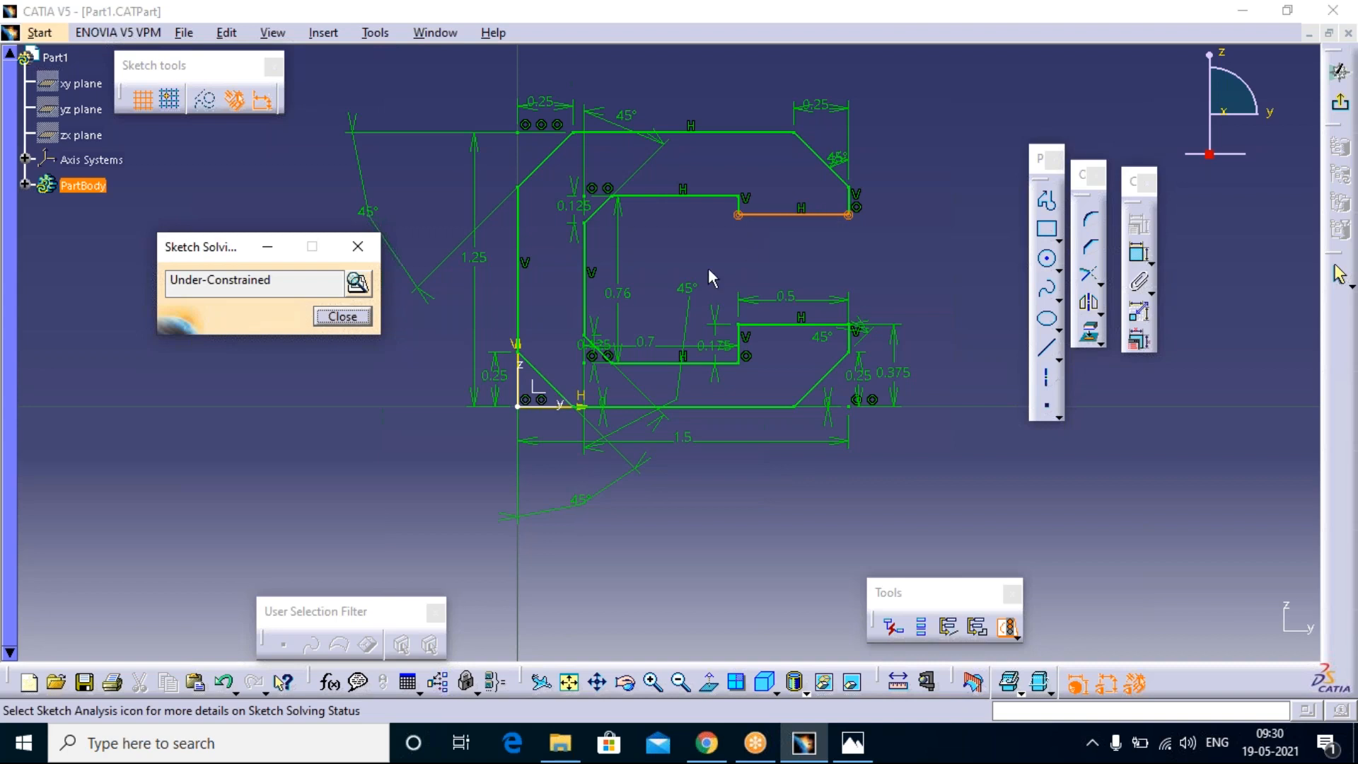
{"action": "left_click", "coordinate": [358, 249]}
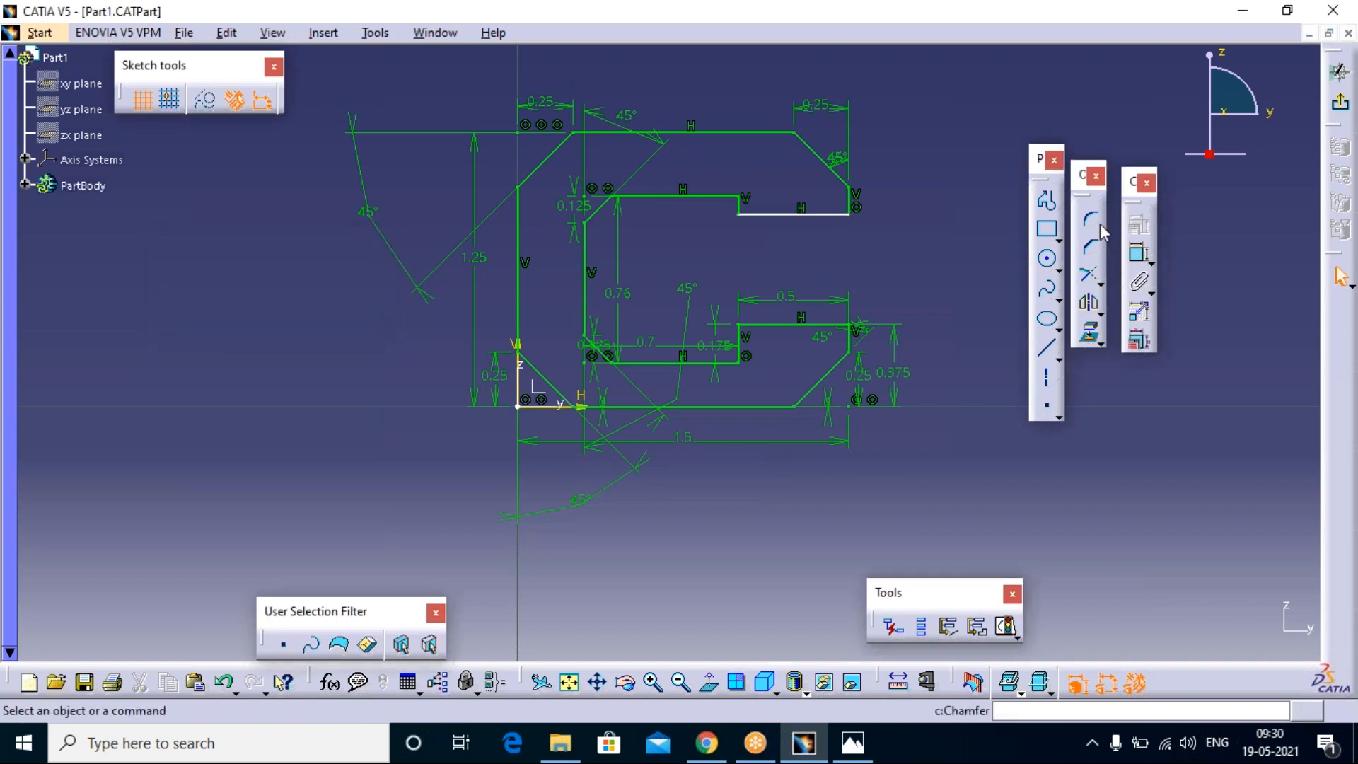
Step: Dimension the vertical gap between the facing horizontal edges of the upper and lower arm ends
{"action": "left_click", "coordinate": [1140, 255]}
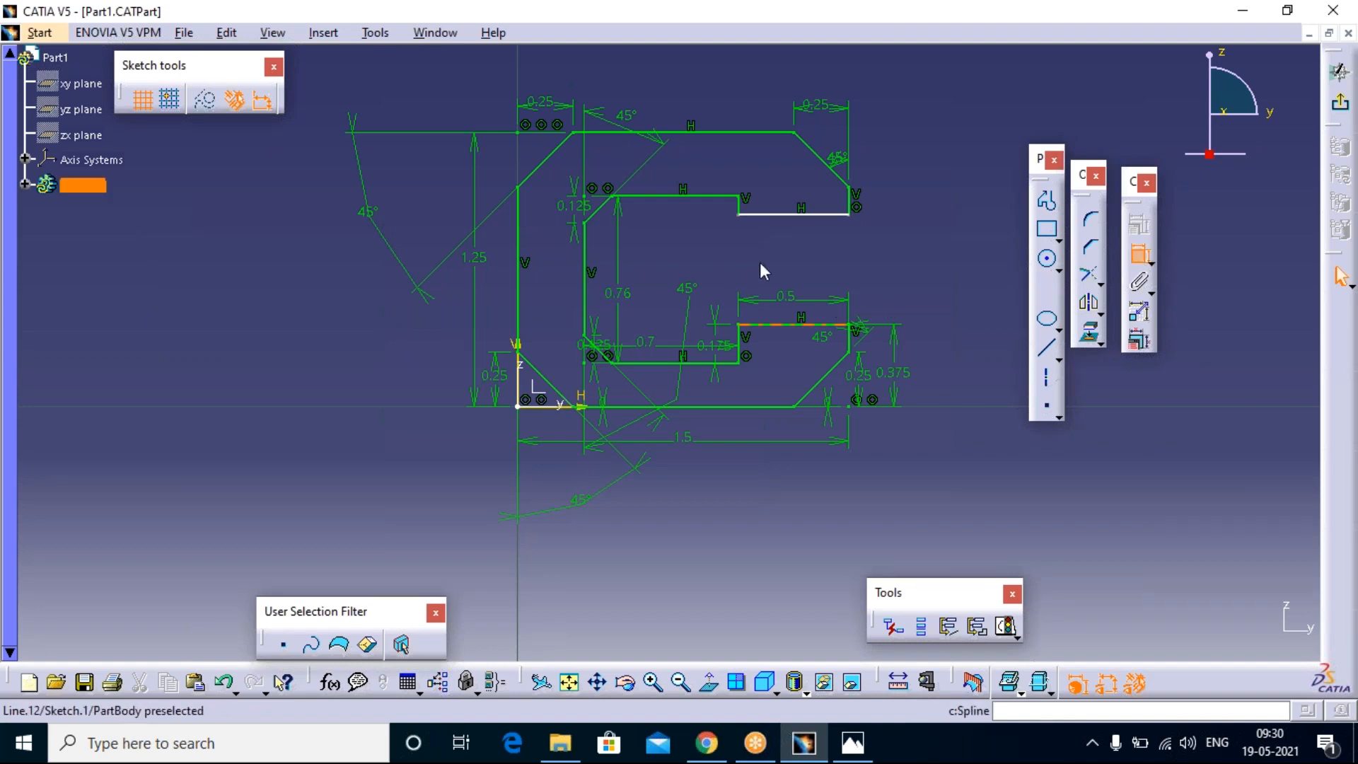
{"action": "left_click", "coordinate": [814, 213]}
{"action": "left_click", "coordinate": [814, 326]}
{"action": "left_click", "coordinate": [893, 292]}
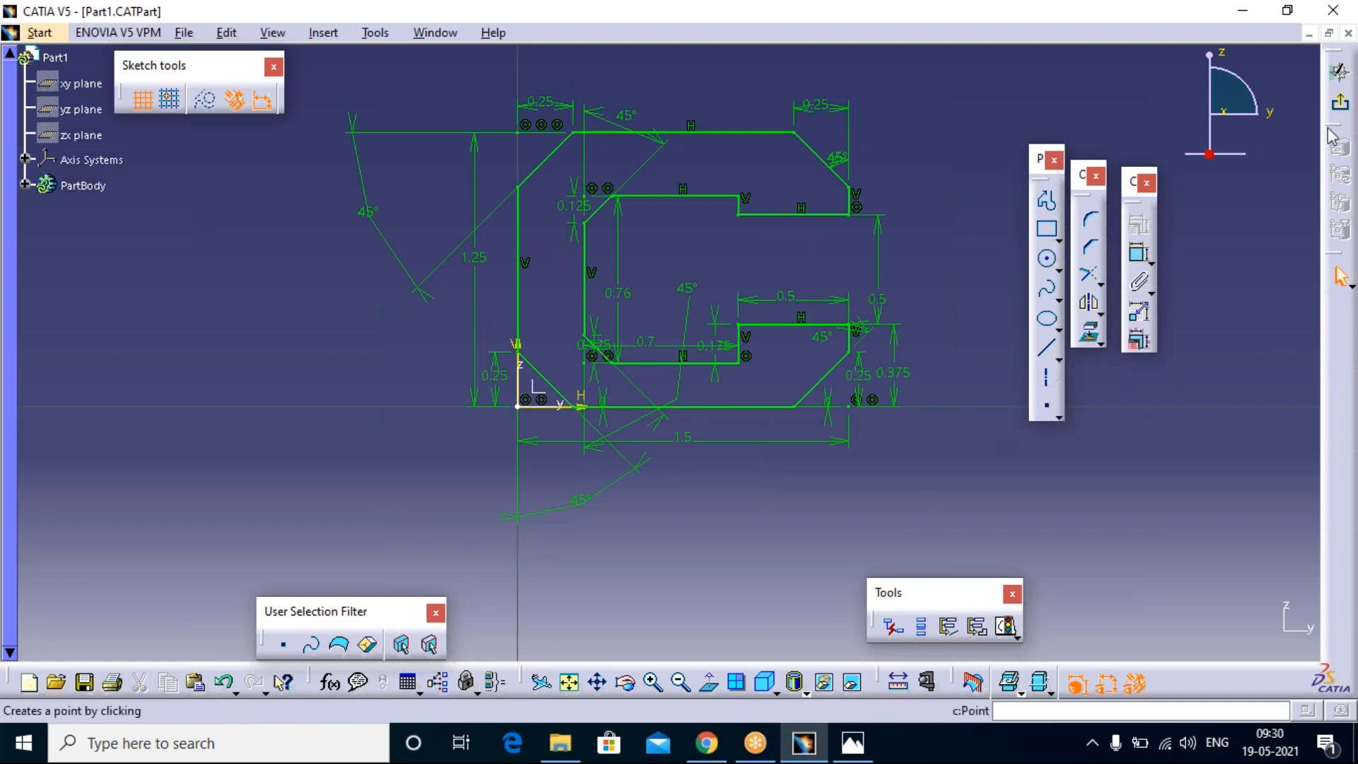
Step: Exit the sketch and pad the C-shaped profile, previewing a 5 mm length before setting it to 2 mm
{"action": "left_click", "coordinate": [1341, 108]}
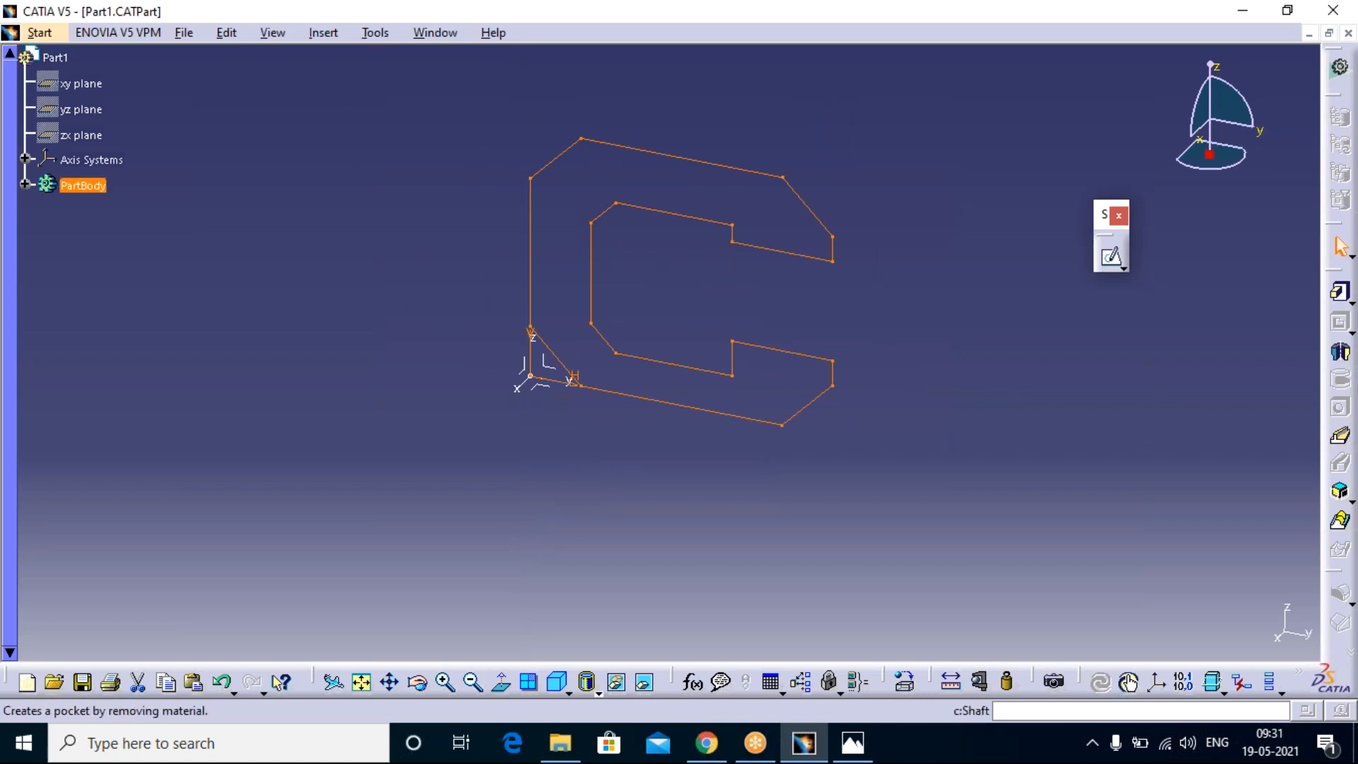
{"action": "left_click", "coordinate": [1340, 291]}
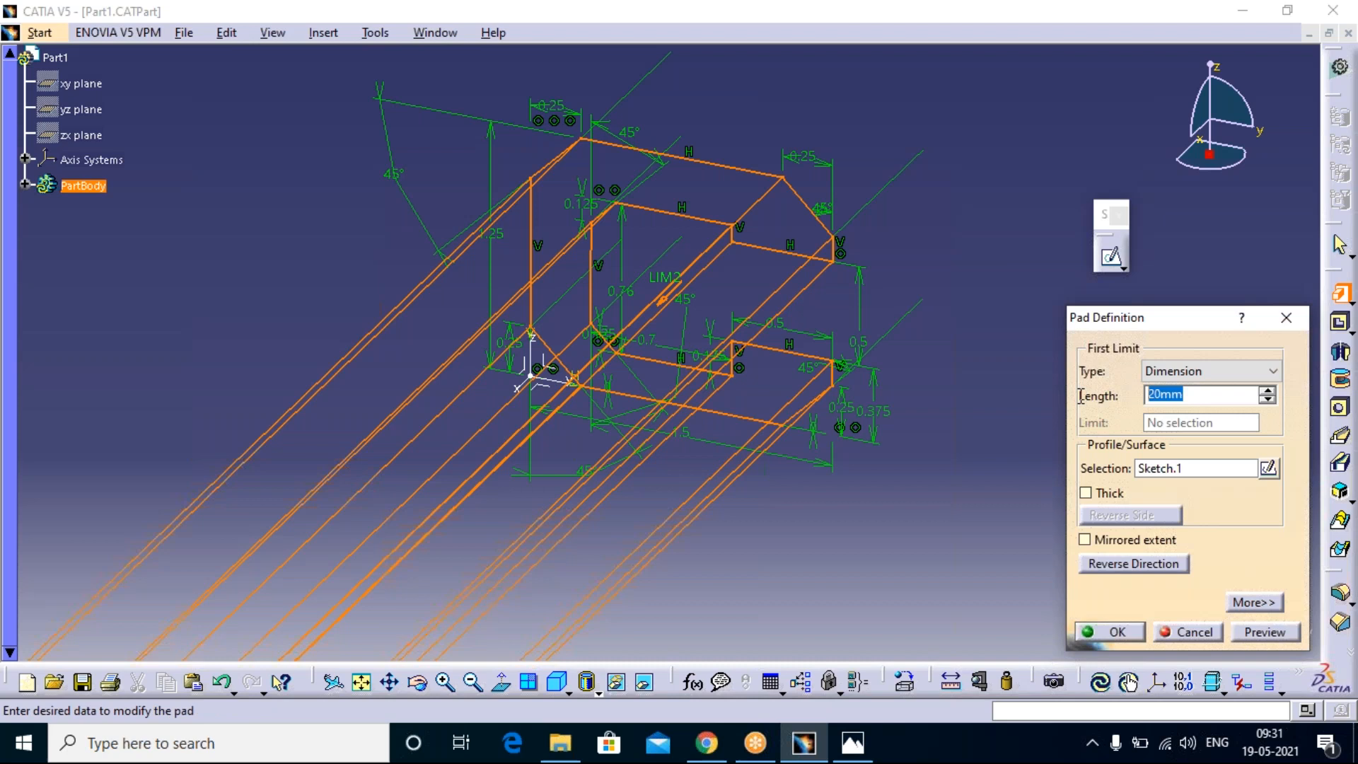
{"action": "type", "text": "5"}
{"action": "left_click", "coordinate": [1276, 636]}
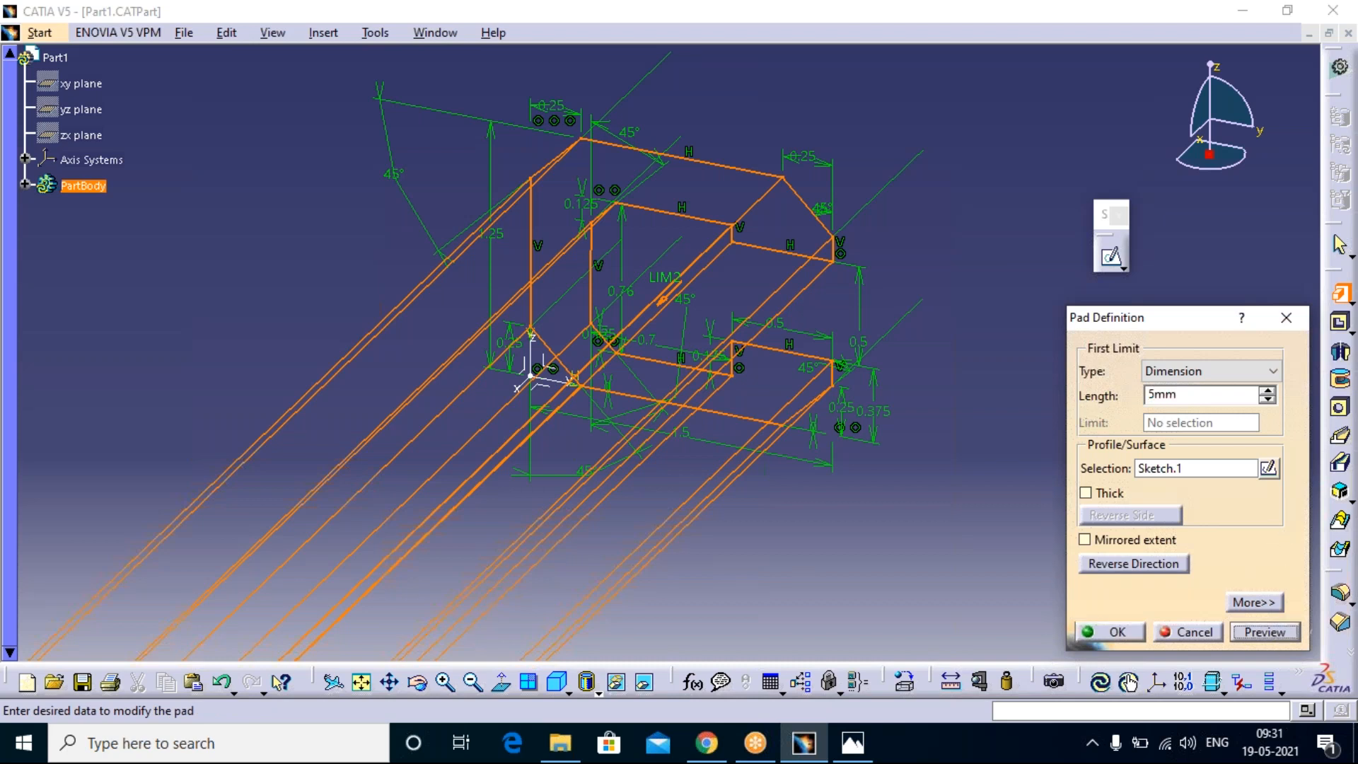
{"action": "left_click_drag", "start_coordinate": [1157, 396], "coordinate": [1141, 398]}
{"action": "type", "text": "2"}
{"action": "left_click", "coordinate": [1132, 631]}
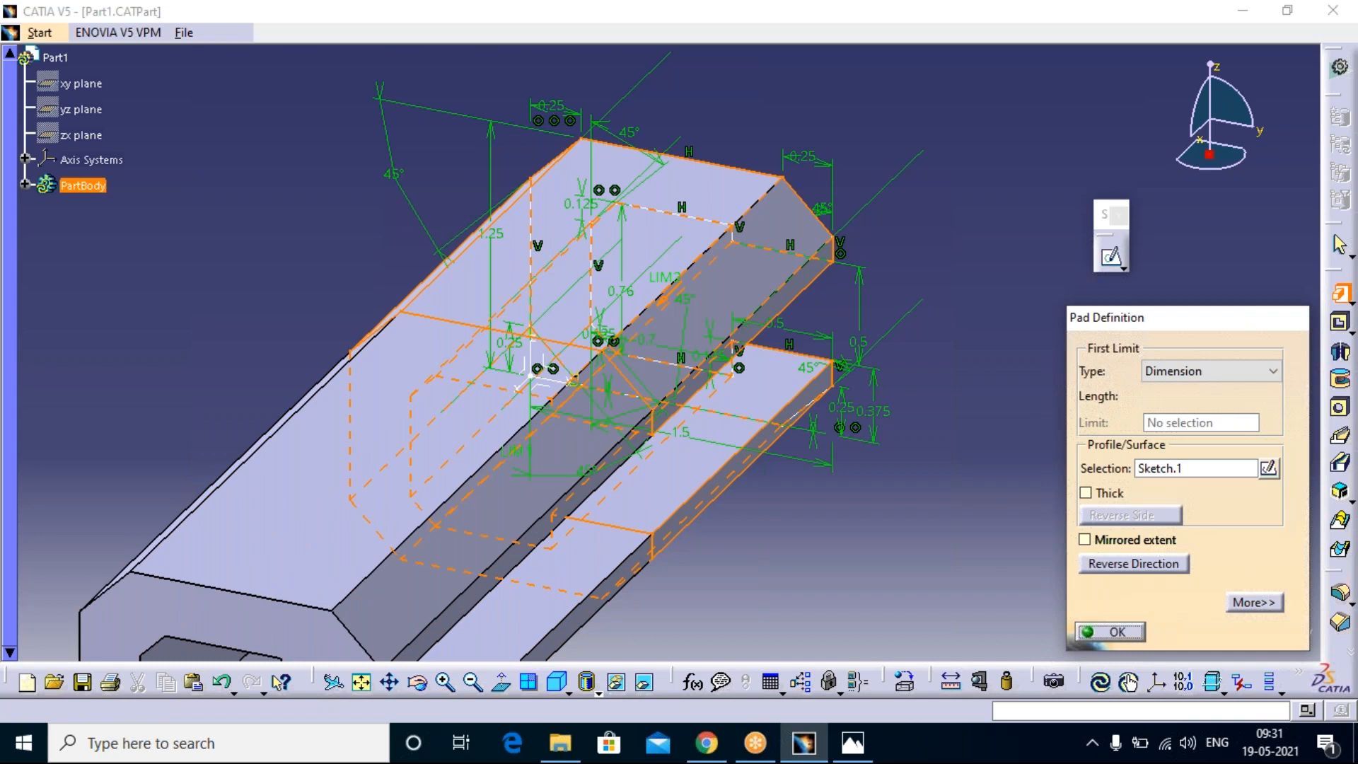
Step: Inspect the C-shaped pad from several angles to examine its thickness and chamfered corners
{"action": "middle_click_drag", "start_coordinate": [812, 446], "coordinate": [813, 325]}
{"action": "middle_click_drag", "start_coordinate": [872, 410], "coordinate": [998, 610]}
{"action": "middle_click_drag", "start_coordinate": [720, 654], "coordinate": [838, 481]}
{"action": "middle_click_drag", "start_coordinate": [543, 531], "coordinate": [526, 622]}
{"action": "middle_click_drag", "start_coordinate": [615, 491], "coordinate": [506, 581]}
{"action": "scroll", "coordinate": [506, 581], "scroll_direction": "up", "scroll_amount": 3}
{"action": "left_click", "coordinate": [418, 683]}
{"action": "left_click_drag", "start_coordinate": [451, 533], "coordinate": [596, 490]}
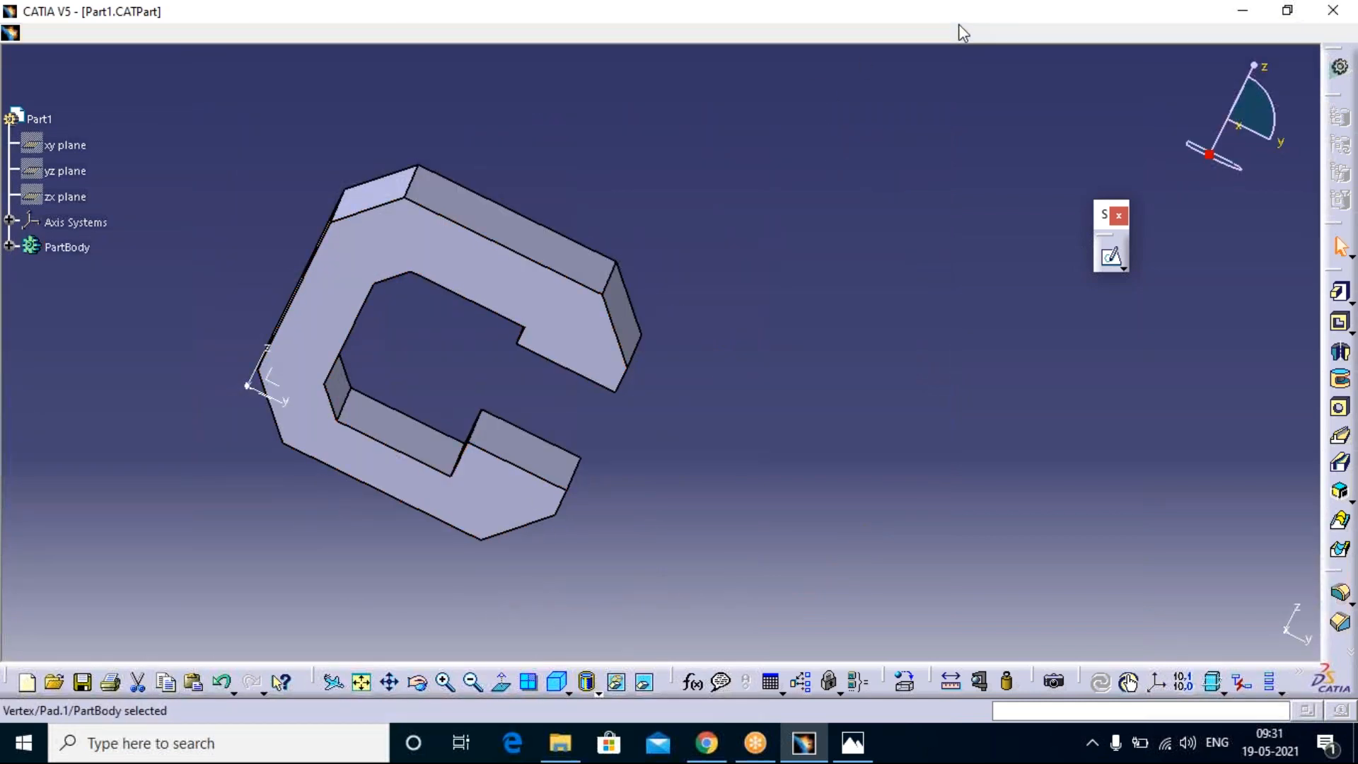
{"action": "left_click", "coordinate": [958, 42]}
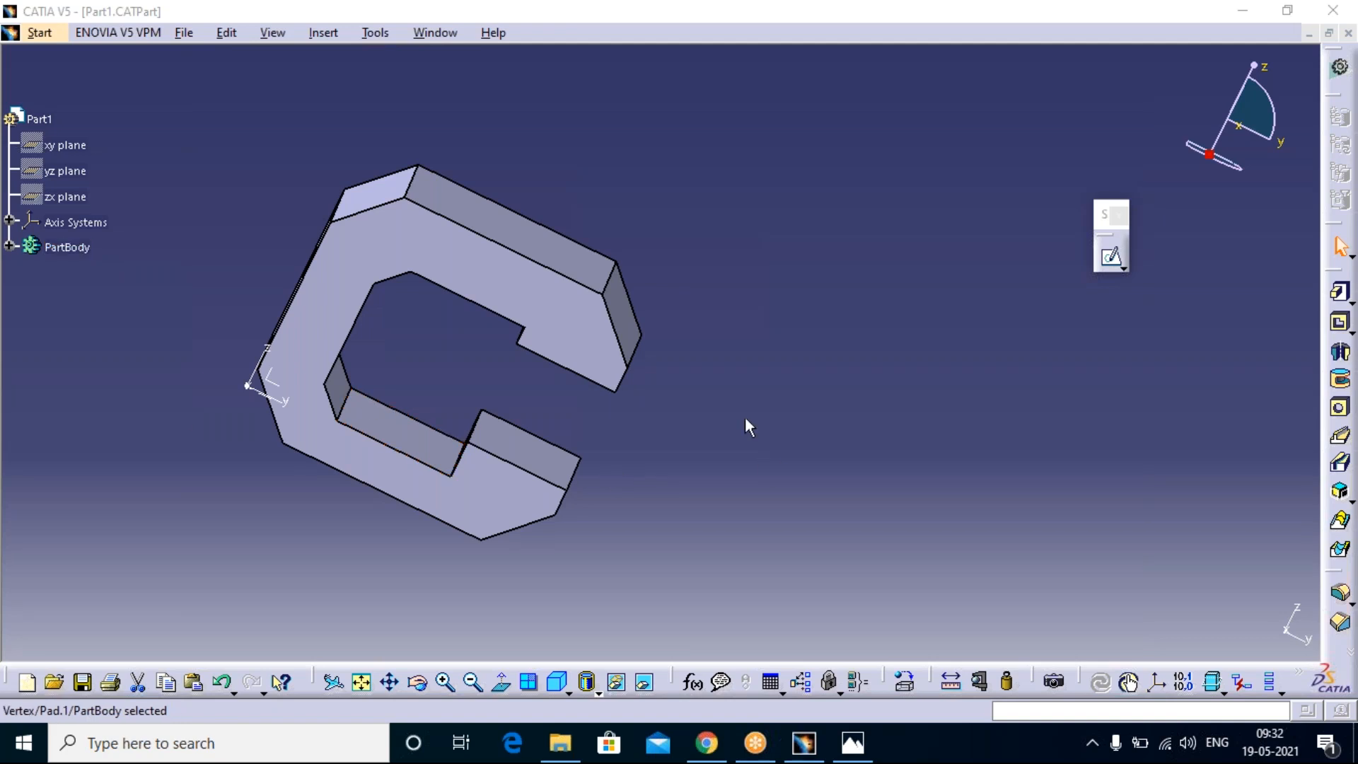
Step: Expand PartBody in the specification tree and undo the pad, leaving only the sketch
{"action": "left_click", "coordinate": [55, 355]}
{"action": "left_click", "coordinate": [9, 245]}
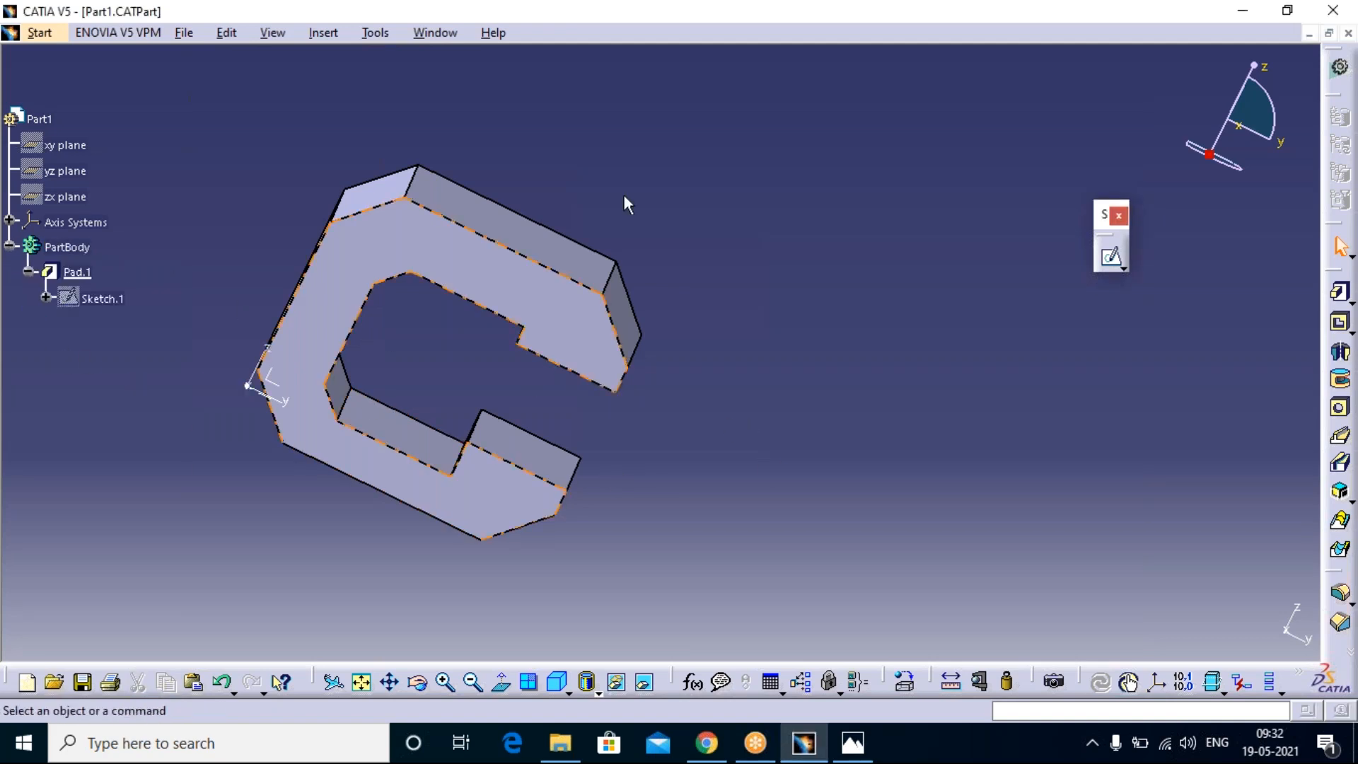
{"action": "key", "text": "ctrl+z"}
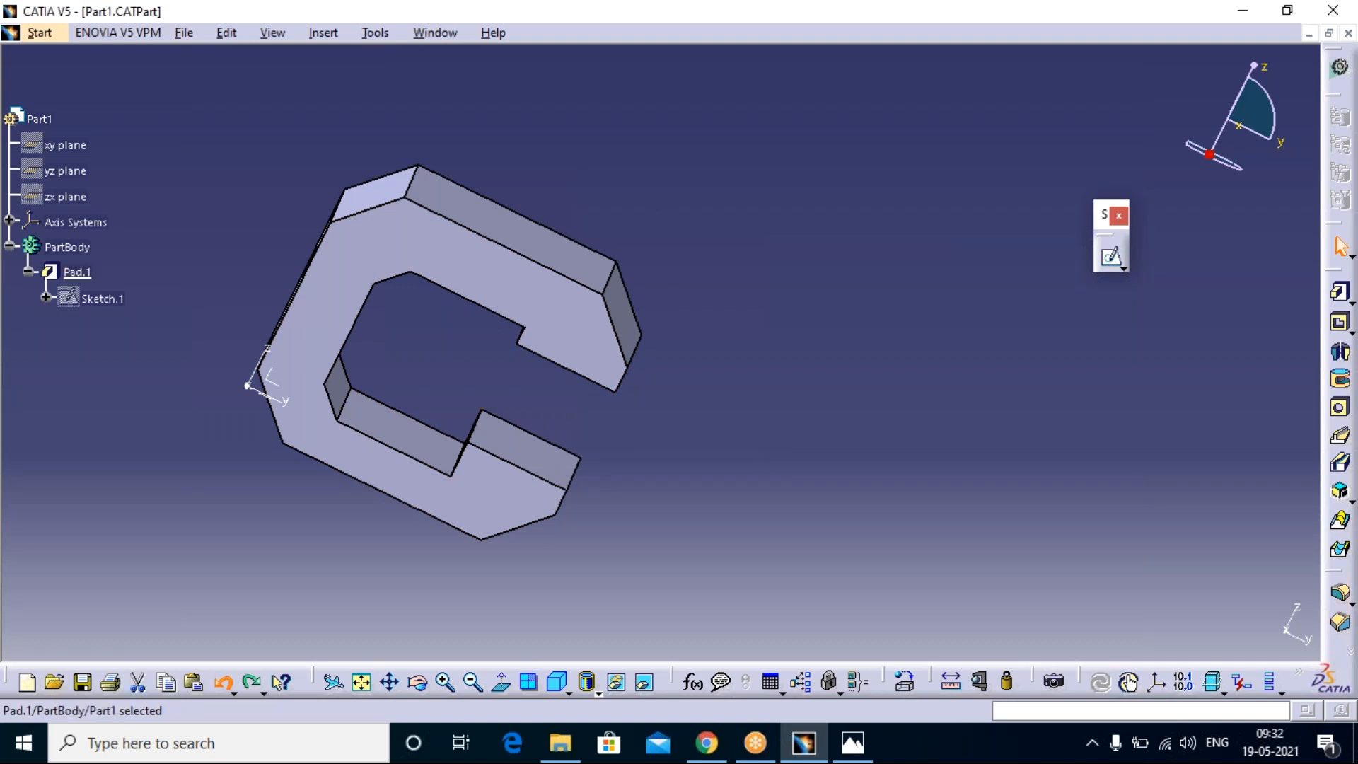
{"action": "key", "text": "ctrl+z"}
{"action": "left_click", "coordinate": [880, 426]}
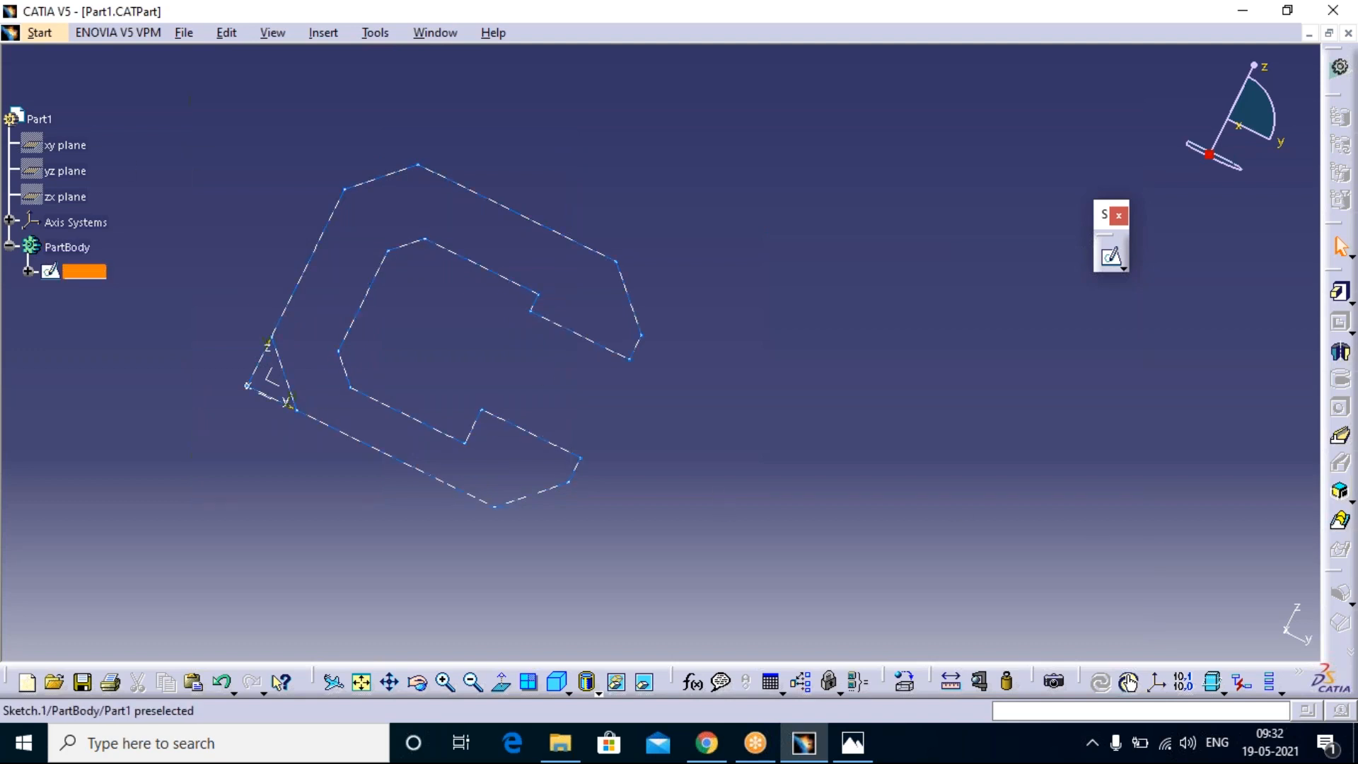
Step: Reopen Sketch.1 for editing, float the Workbench and Product View Result toolbars in the drawing area, and exit the sketch
{"action": "double_click", "coordinate": [84, 273]}
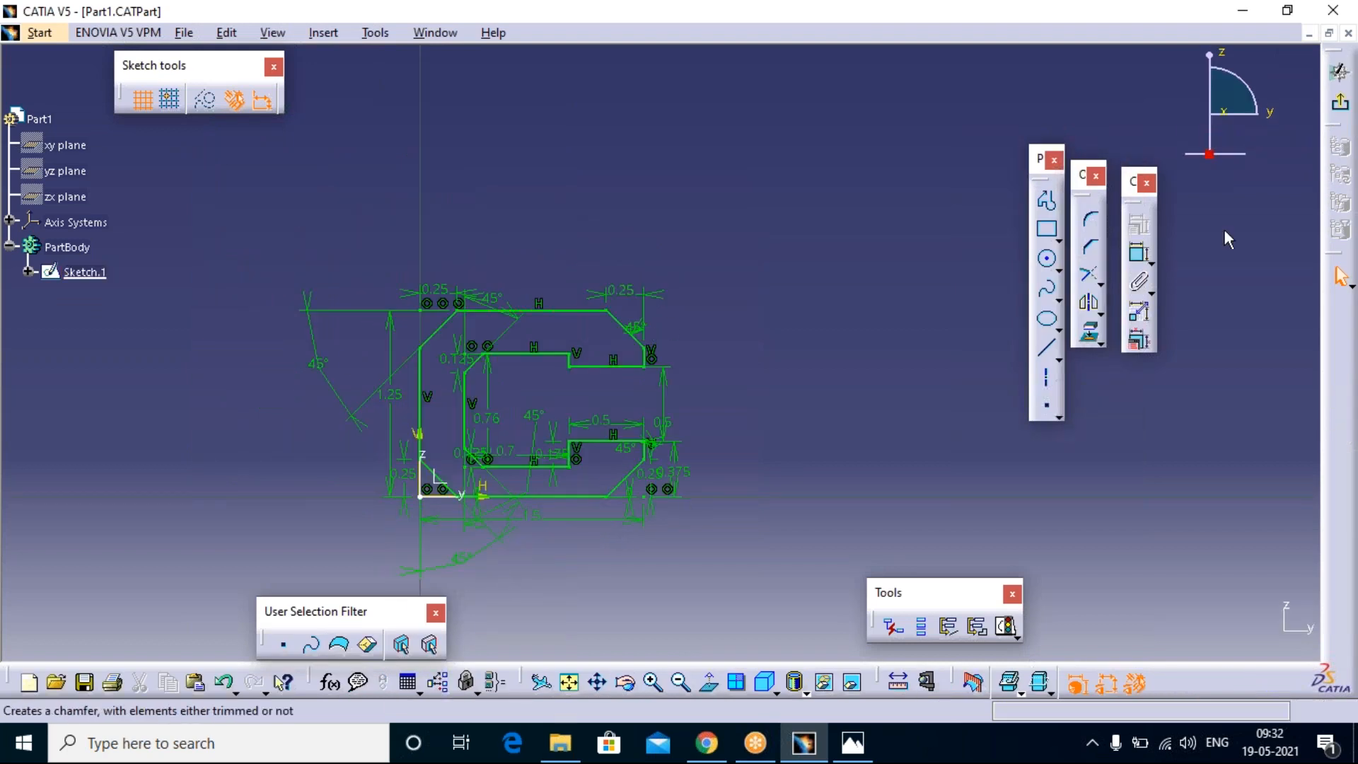
{"action": "double_click", "coordinate": [1328, 88]}
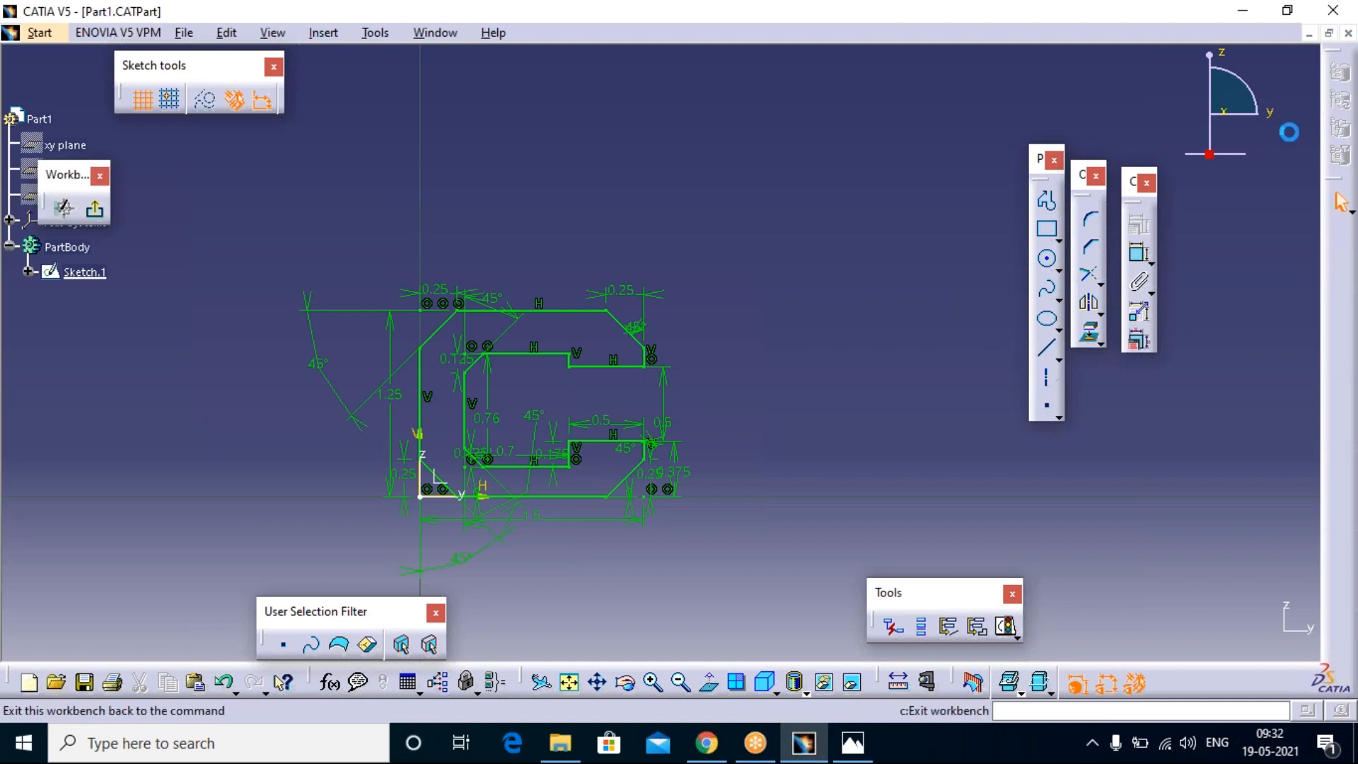
{"action": "right_click", "coordinate": [1331, 386]}
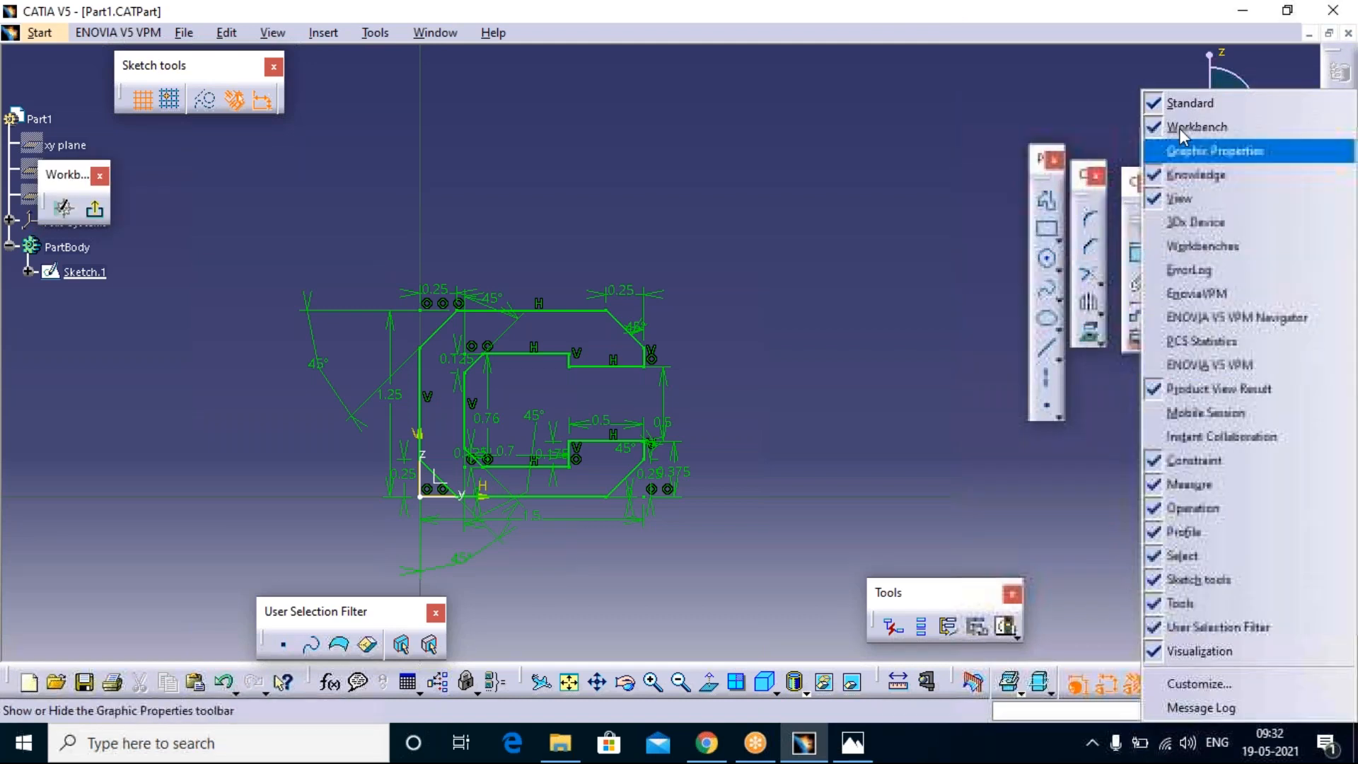
{"action": "left_click", "coordinate": [1078, 116]}
{"action": "left_click_drag", "start_coordinate": [1341, 201], "coordinate": [1230, 292]}
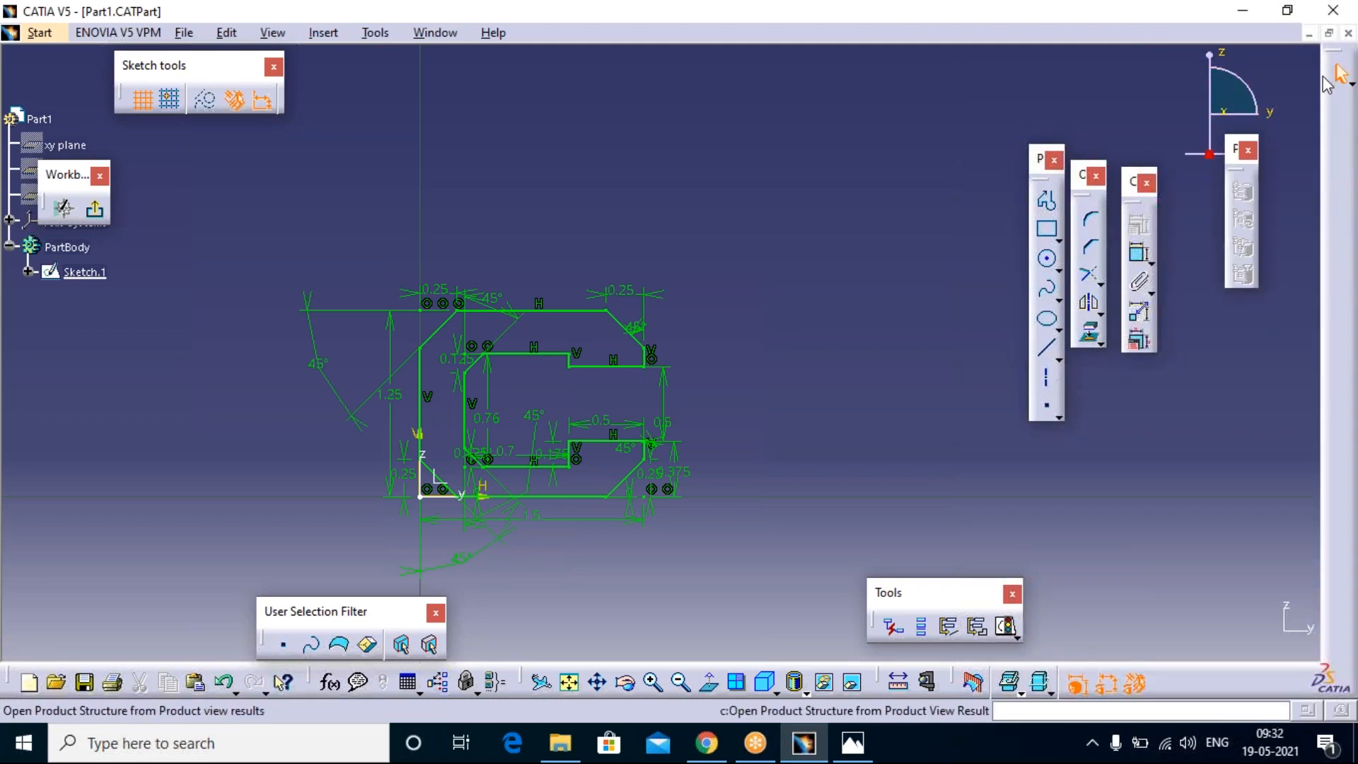
{"action": "key", "text": "alt+Tab"}
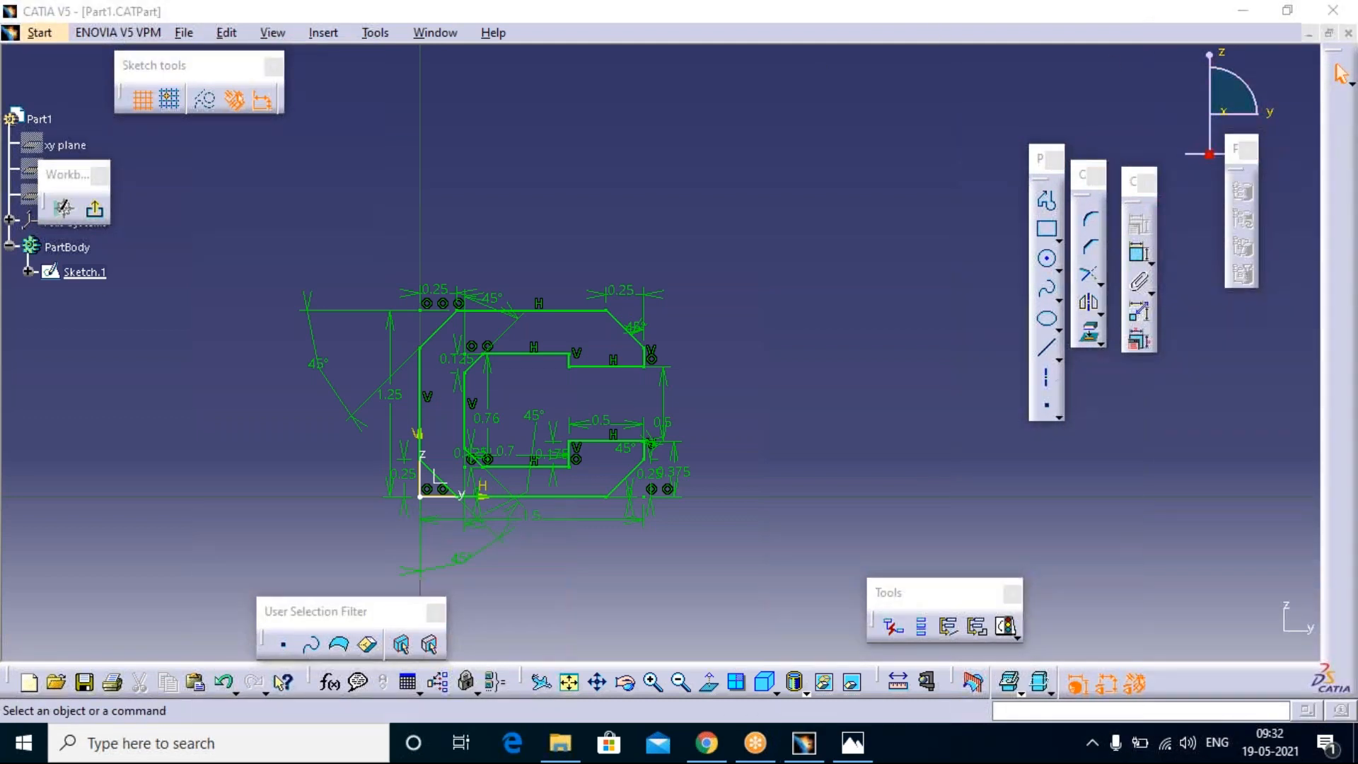
{"action": "right_click", "coordinate": [1351, 160]}
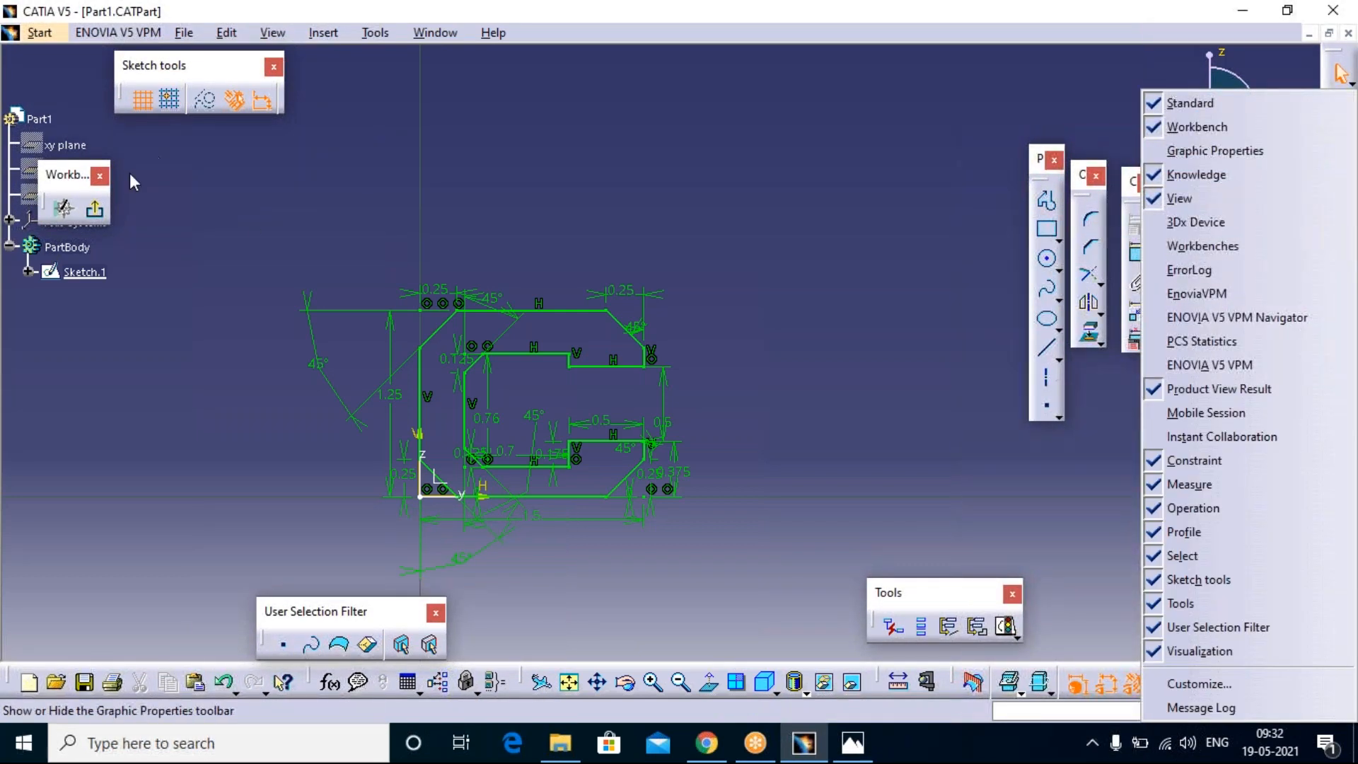
{"action": "left_click_drag", "start_coordinate": [66, 179], "coordinate": [901, 177]}
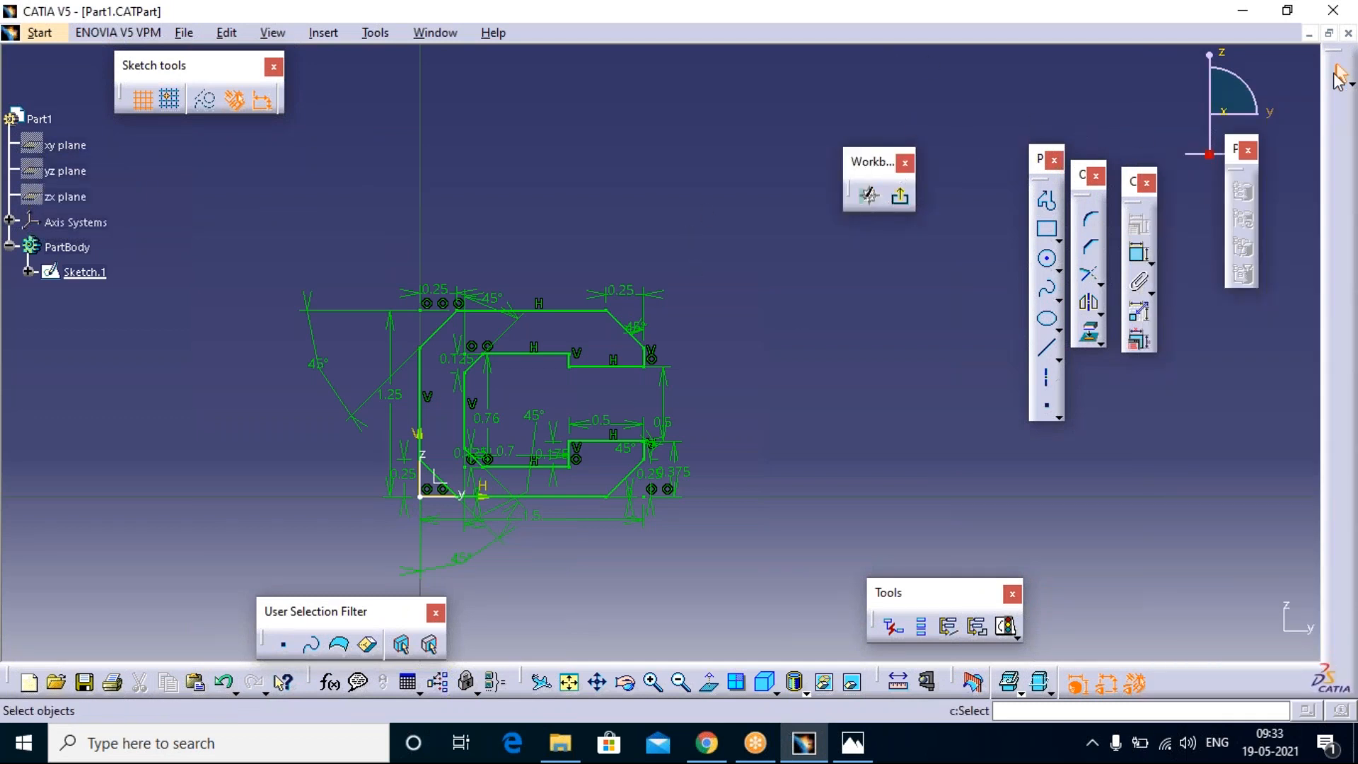
{"action": "left_click", "coordinate": [899, 203]}
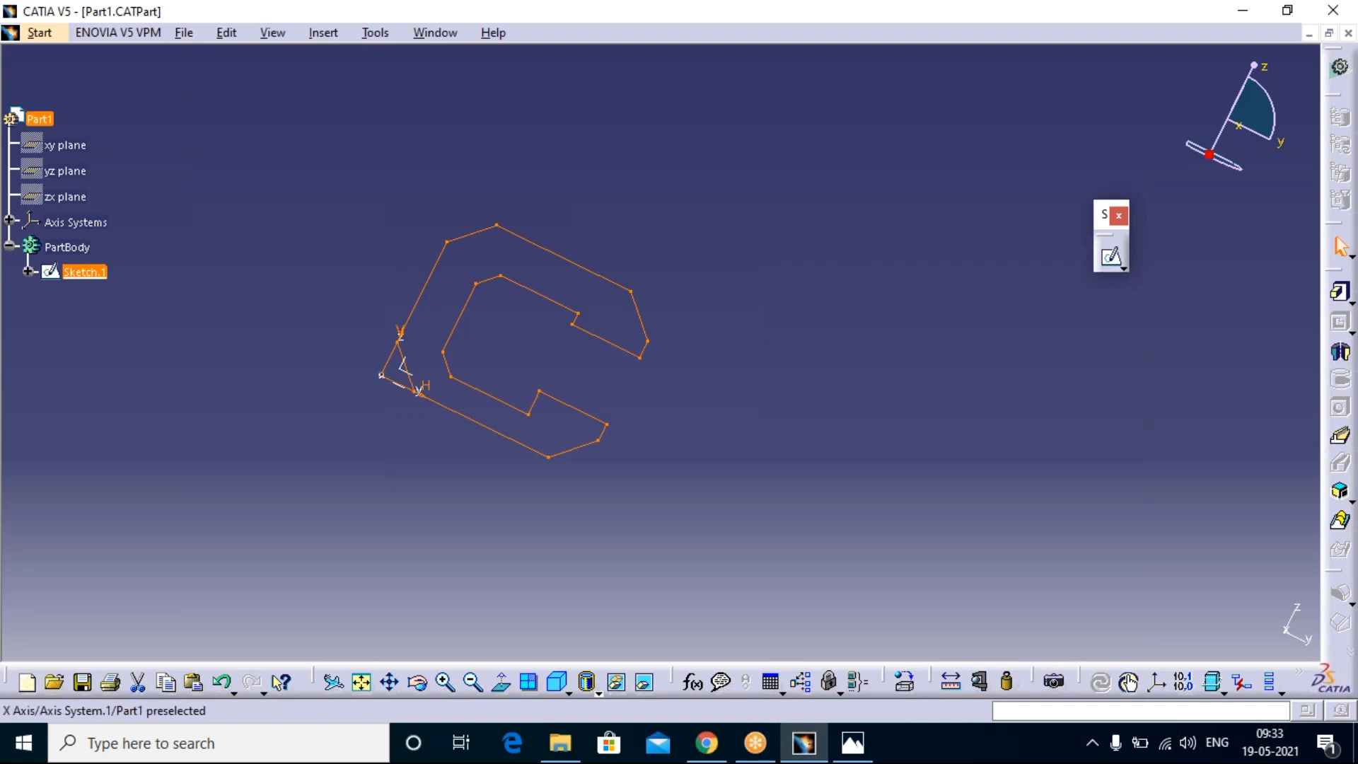
Step: Float the toolbar holding the Pad tool in the drawing area and pad the C-shaped sketch 2 mm
{"action": "left_click_drag", "start_coordinate": [1326, 277], "coordinate": [1012, 203]}
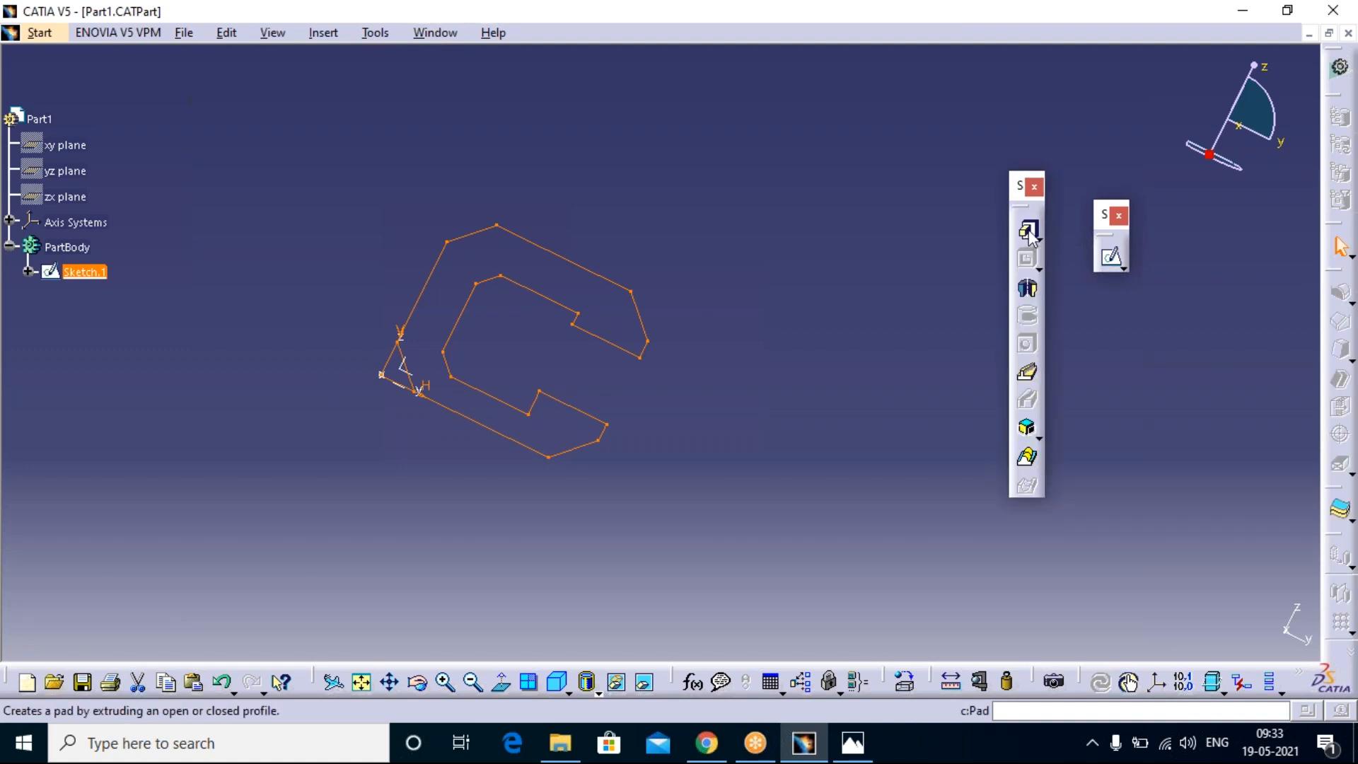
{"action": "left_click", "coordinate": [1029, 231]}
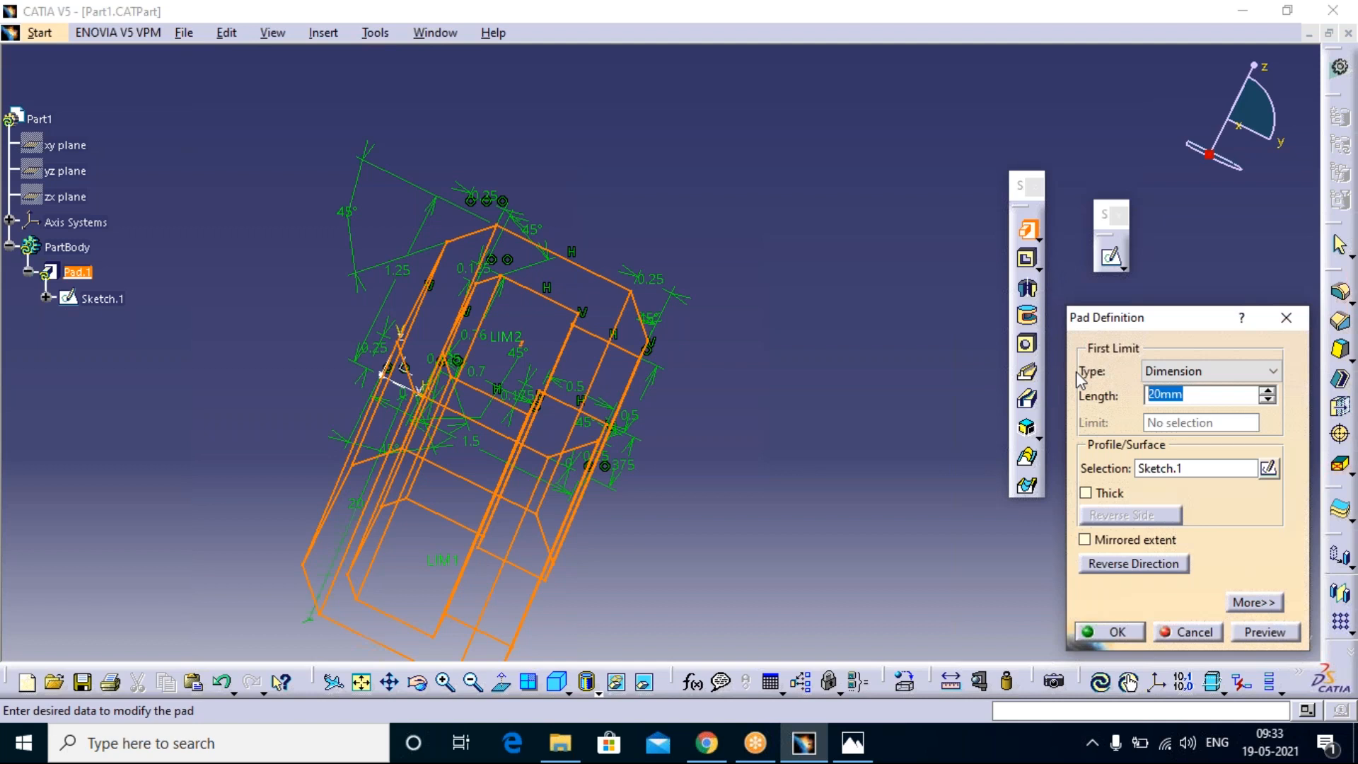
{"action": "type", "text": "2"}
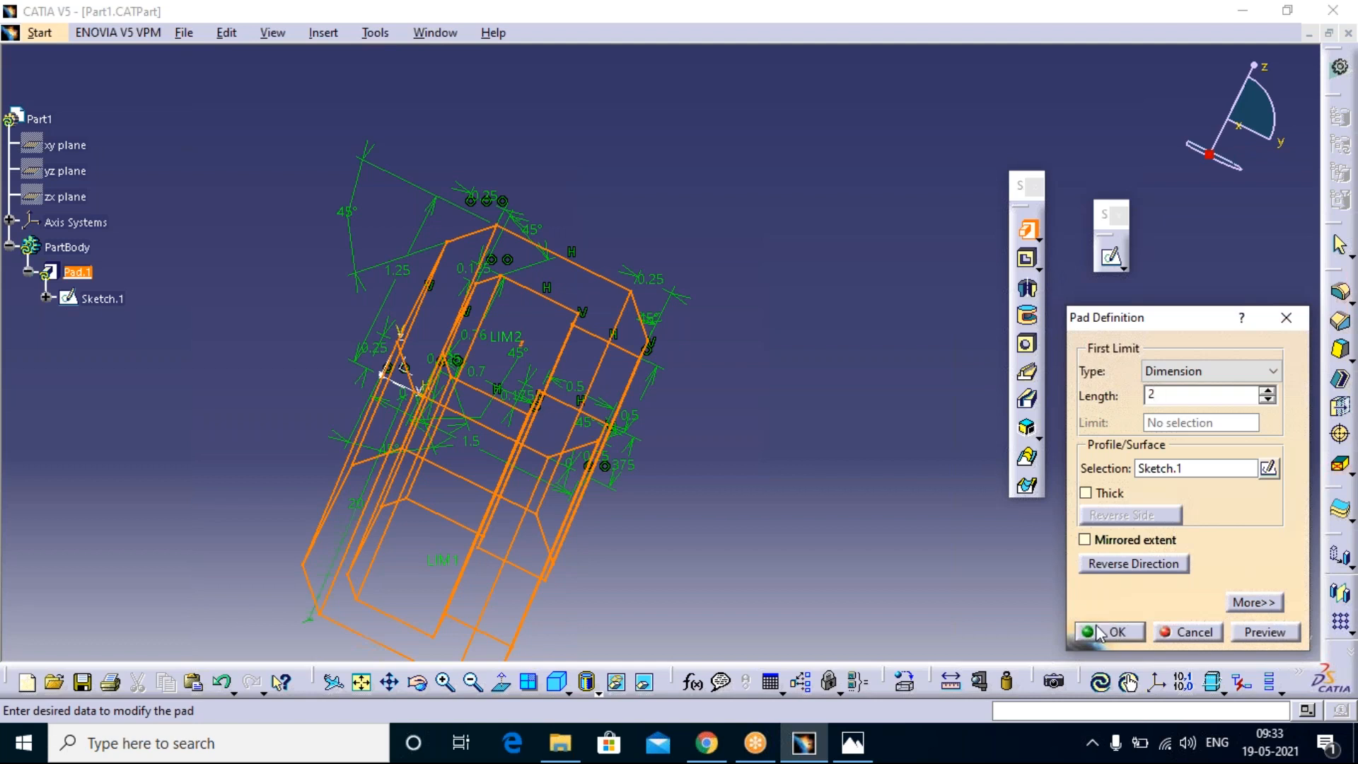
{"action": "left_click", "coordinate": [1134, 633]}
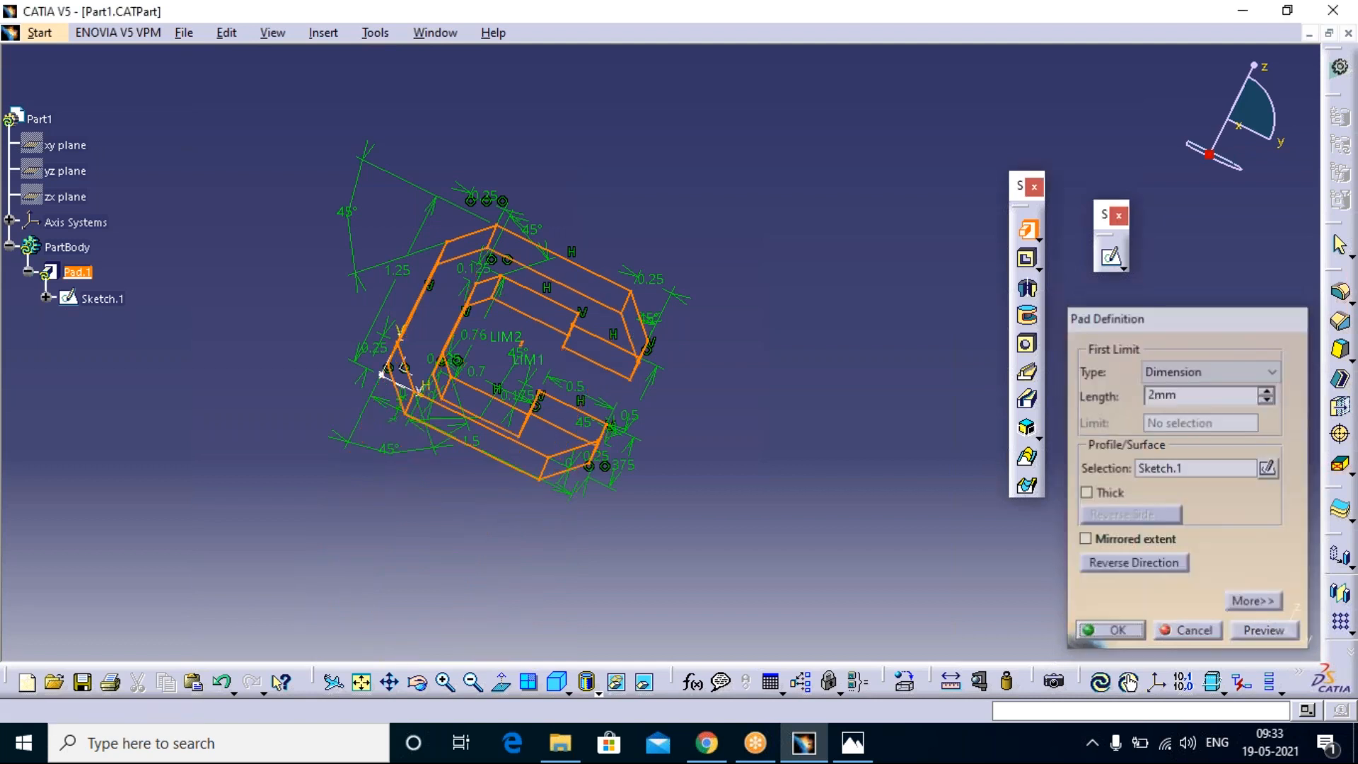
{"action": "middle_click_drag", "start_coordinate": [724, 292], "coordinate": [639, 336]}
{"action": "middle_click_drag", "start_coordinate": [442, 358], "coordinate": [511, 408]}
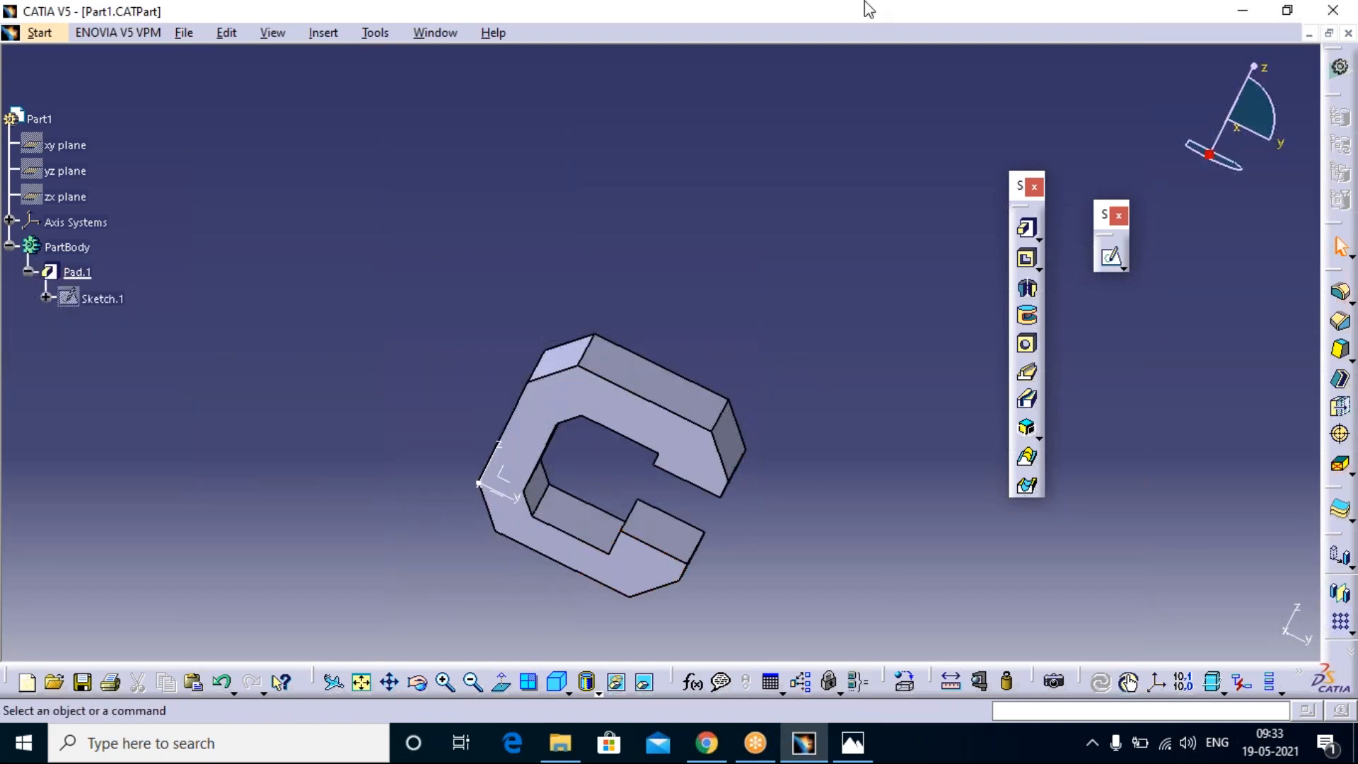
{"action": "left_click", "coordinate": [803, 26]}
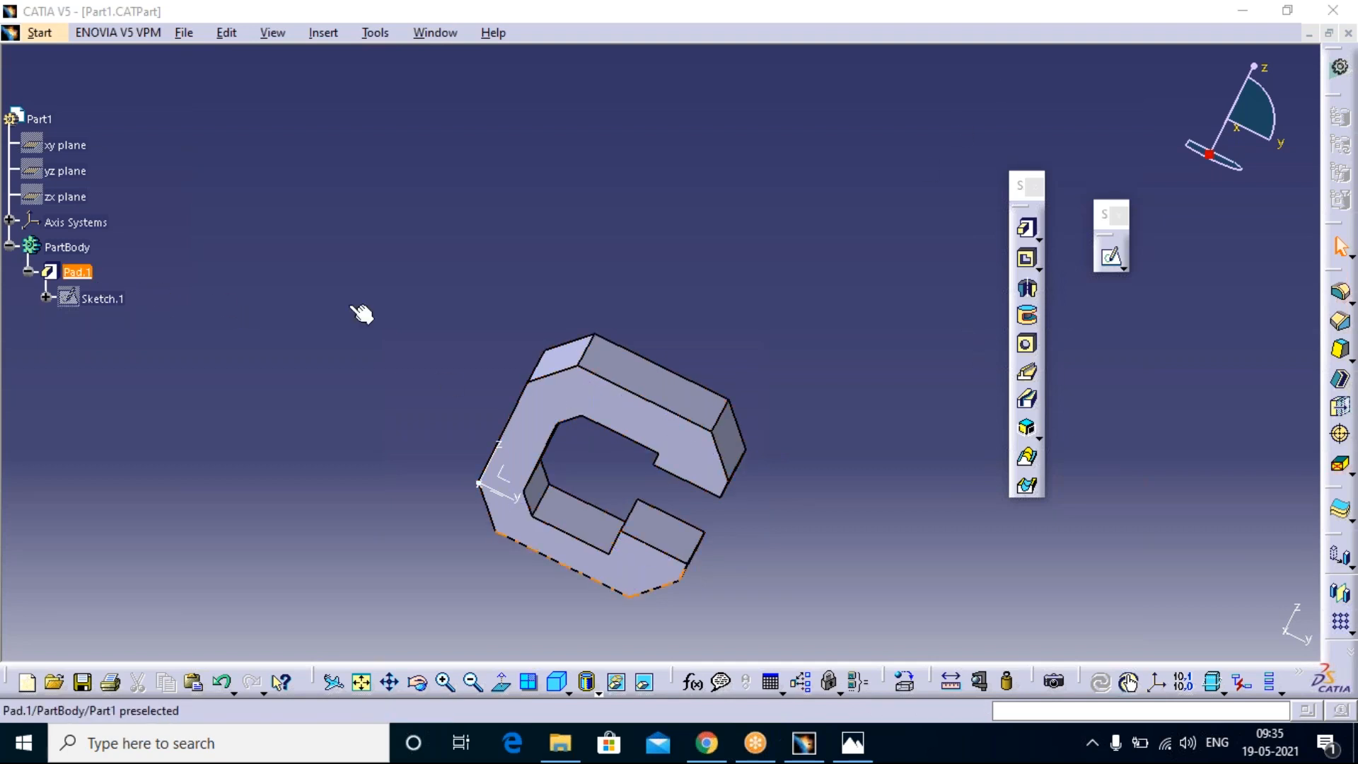
Step: Reopen Sketch.1 under Pad.1 for editing and minimize the part's document window
{"action": "left_click", "coordinate": [396, 300]}
{"action": "key", "text": "ctrl+z"}
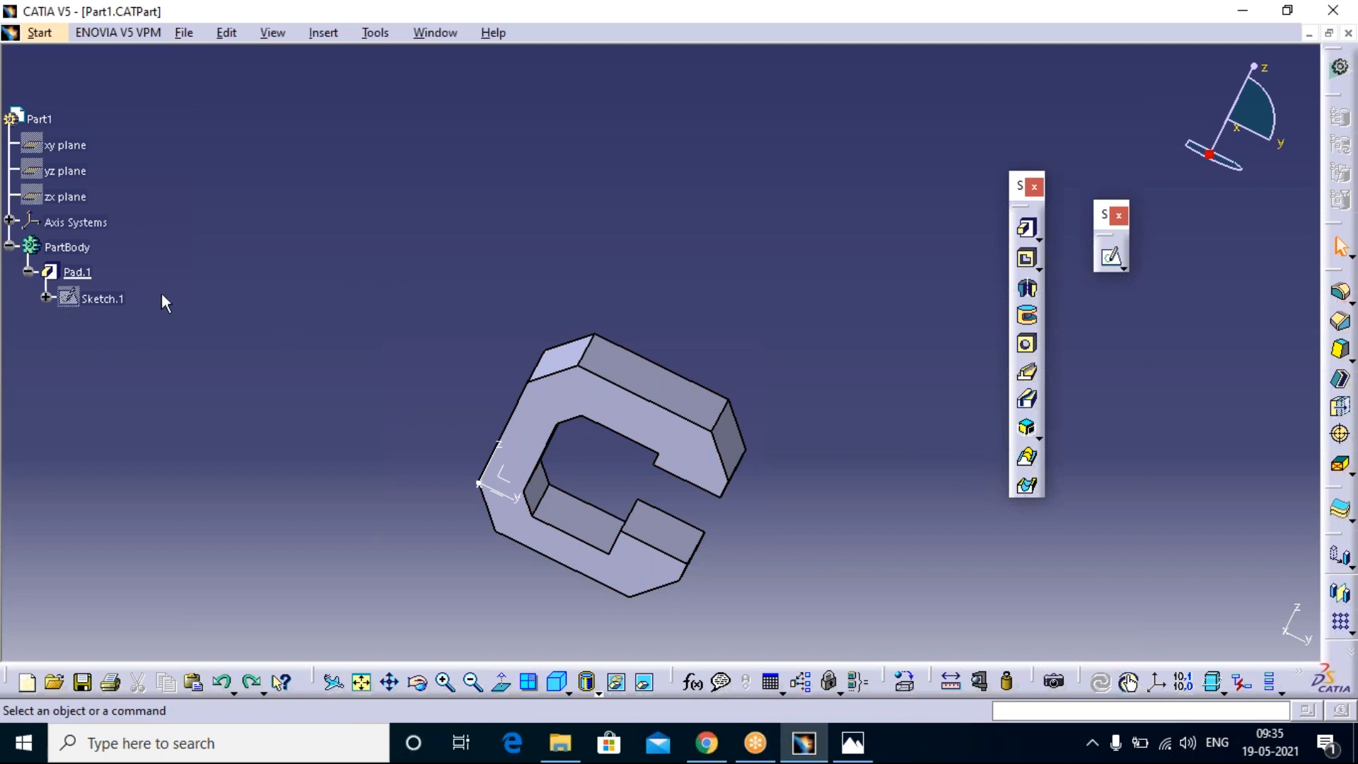
{"action": "left_click", "coordinate": [102, 299]}
{"action": "double_click", "coordinate": [103, 299]}
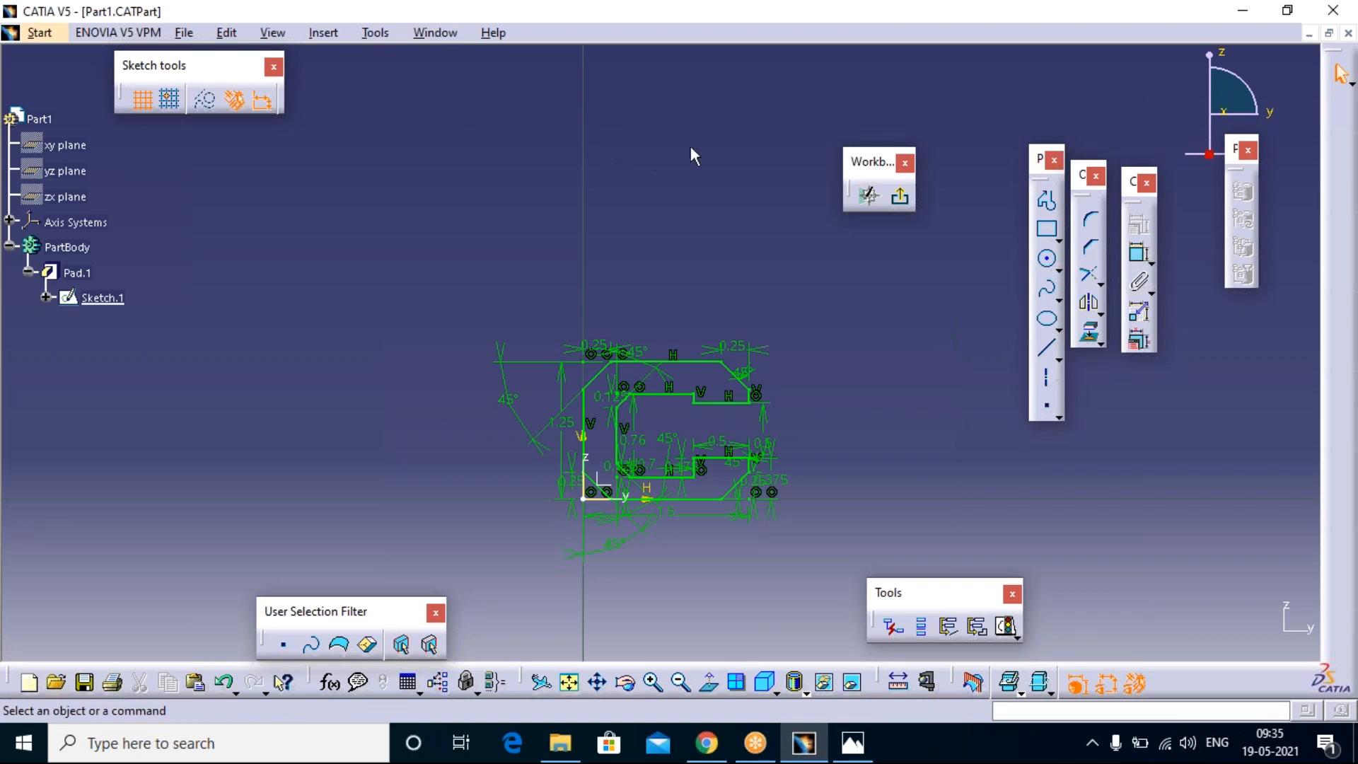
{"action": "left_click", "coordinate": [928, 33]}
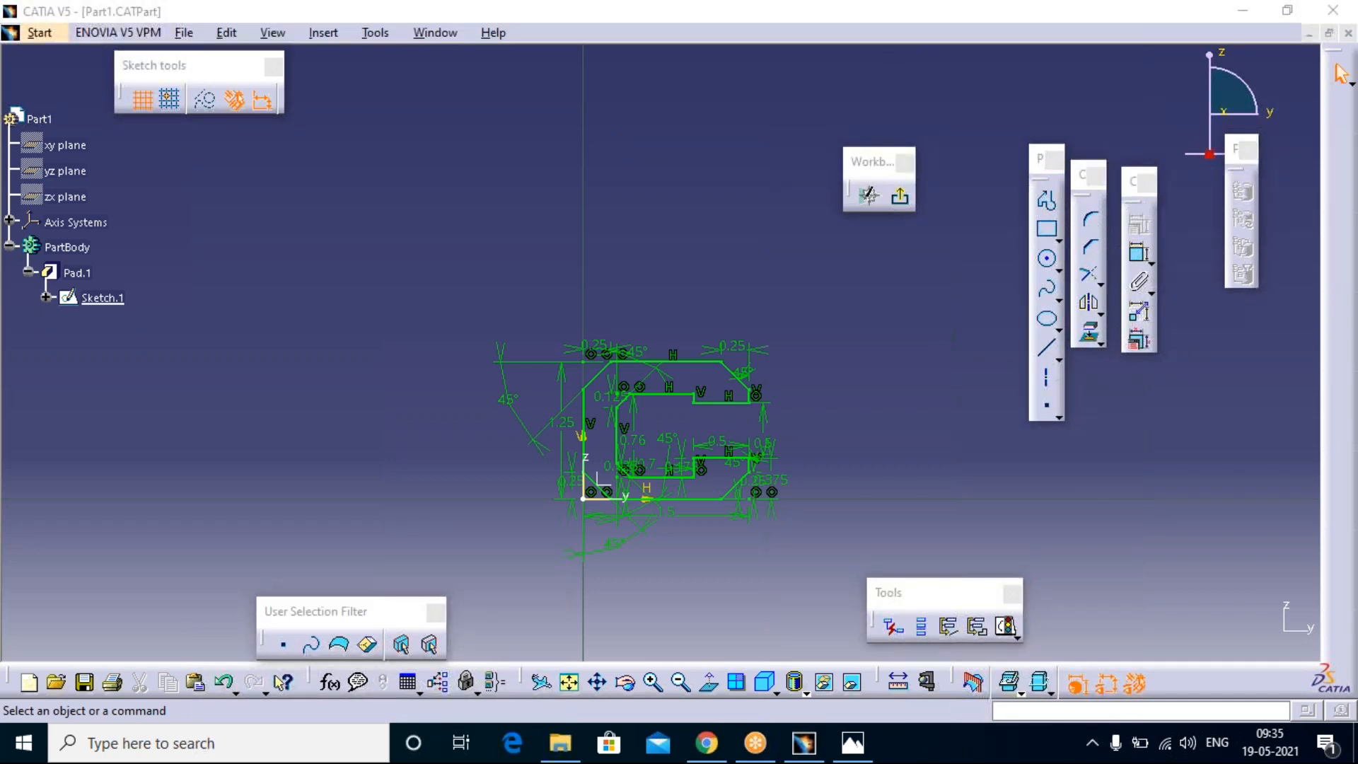
{"action": "left_click", "coordinate": [1310, 35]}
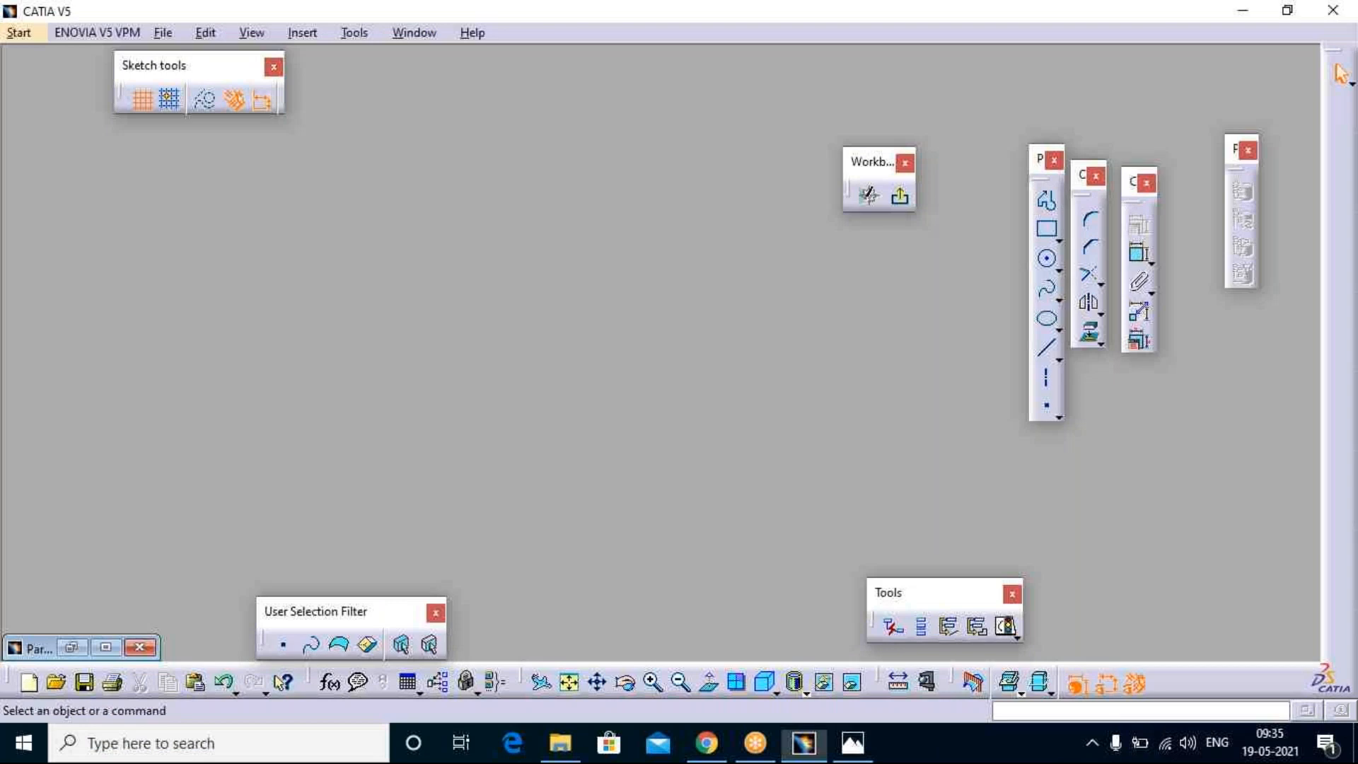
Step: Switch to the Part Design workbench and restore the minimized part document with nothing selected
{"action": "left_click", "coordinate": [23, 39]}
{"action": "left_click", "coordinate": [49, 56]}
{"action": "left_click", "coordinate": [22, 36]}
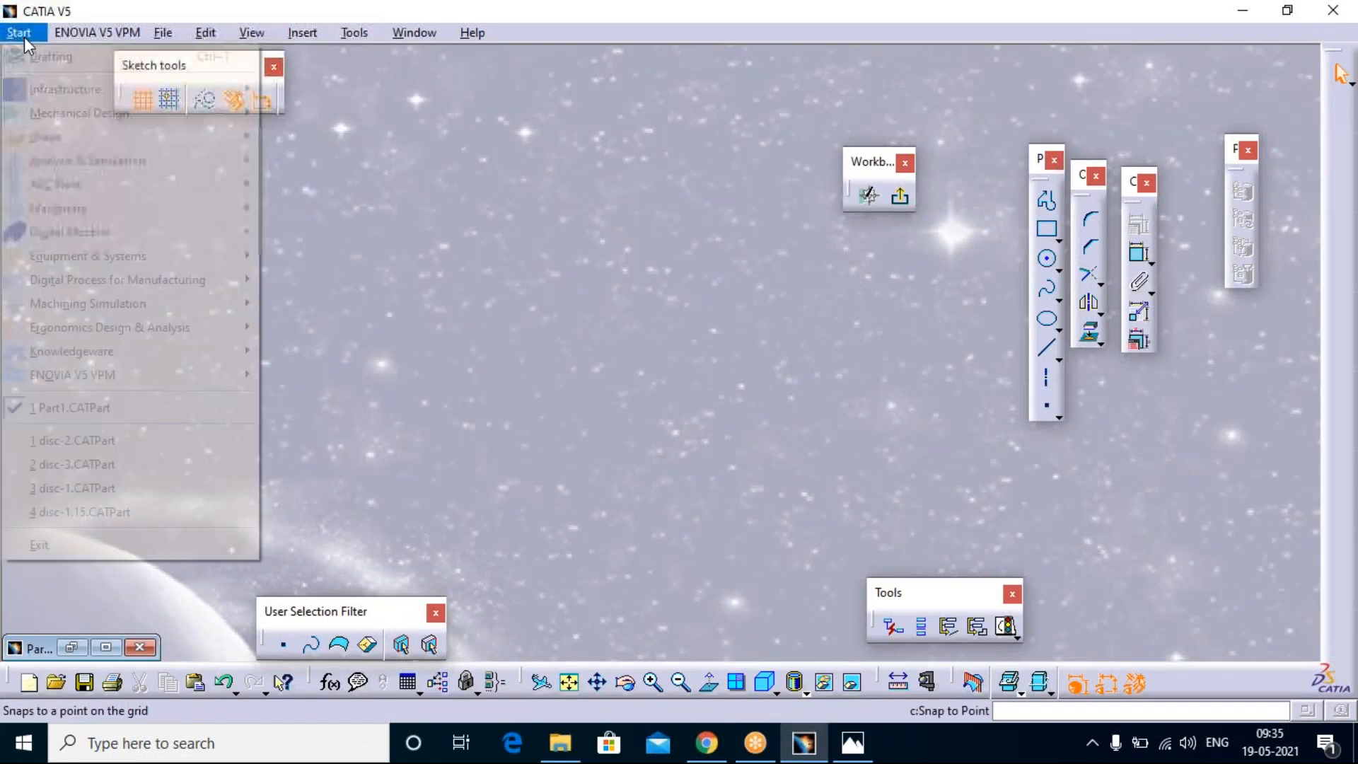
{"action": "mouse_move", "coordinate": [53, 116]}
{"action": "left_click", "coordinate": [311, 113]}
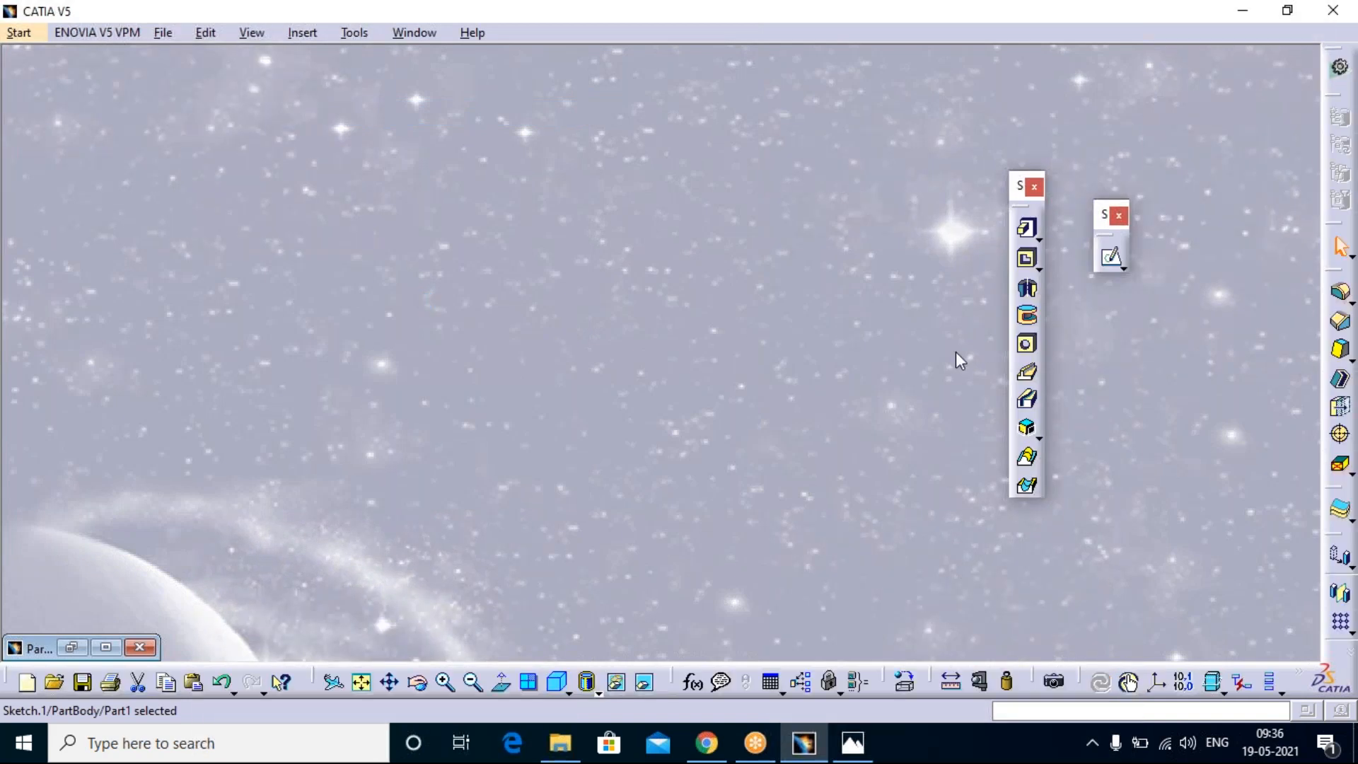
{"action": "left_click", "coordinate": [105, 648]}
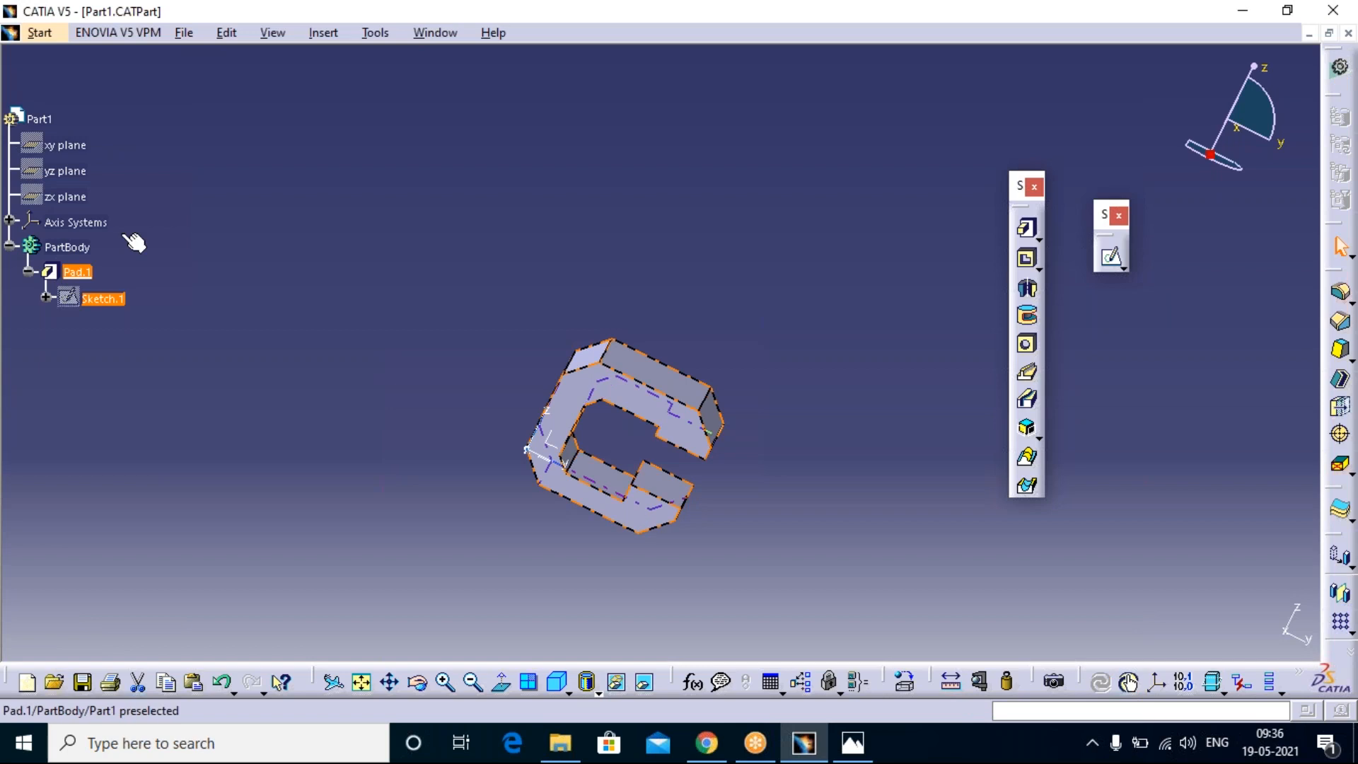
{"action": "left_click", "coordinate": [184, 177]}
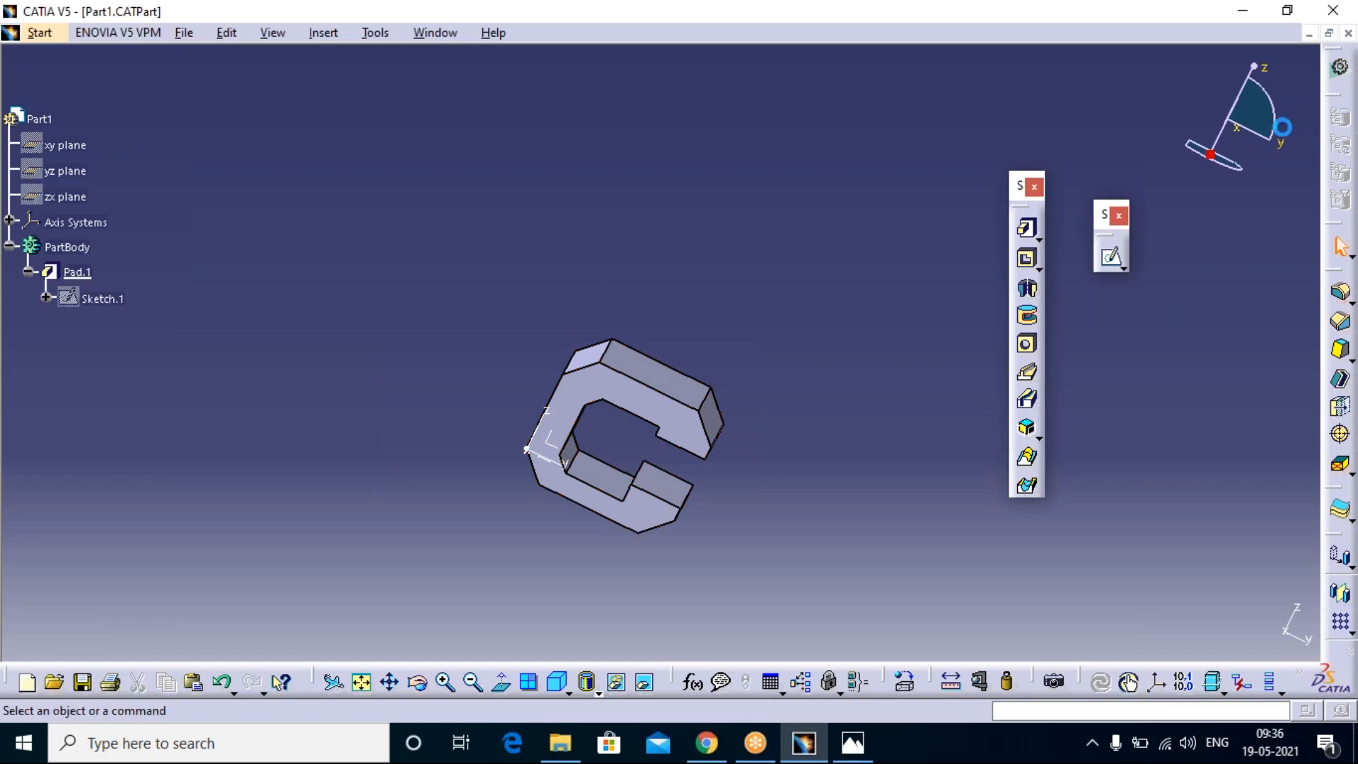
Step: Start a new sketch on the front face of the C-shaped pad
{"action": "left_click", "coordinate": [1112, 259]}
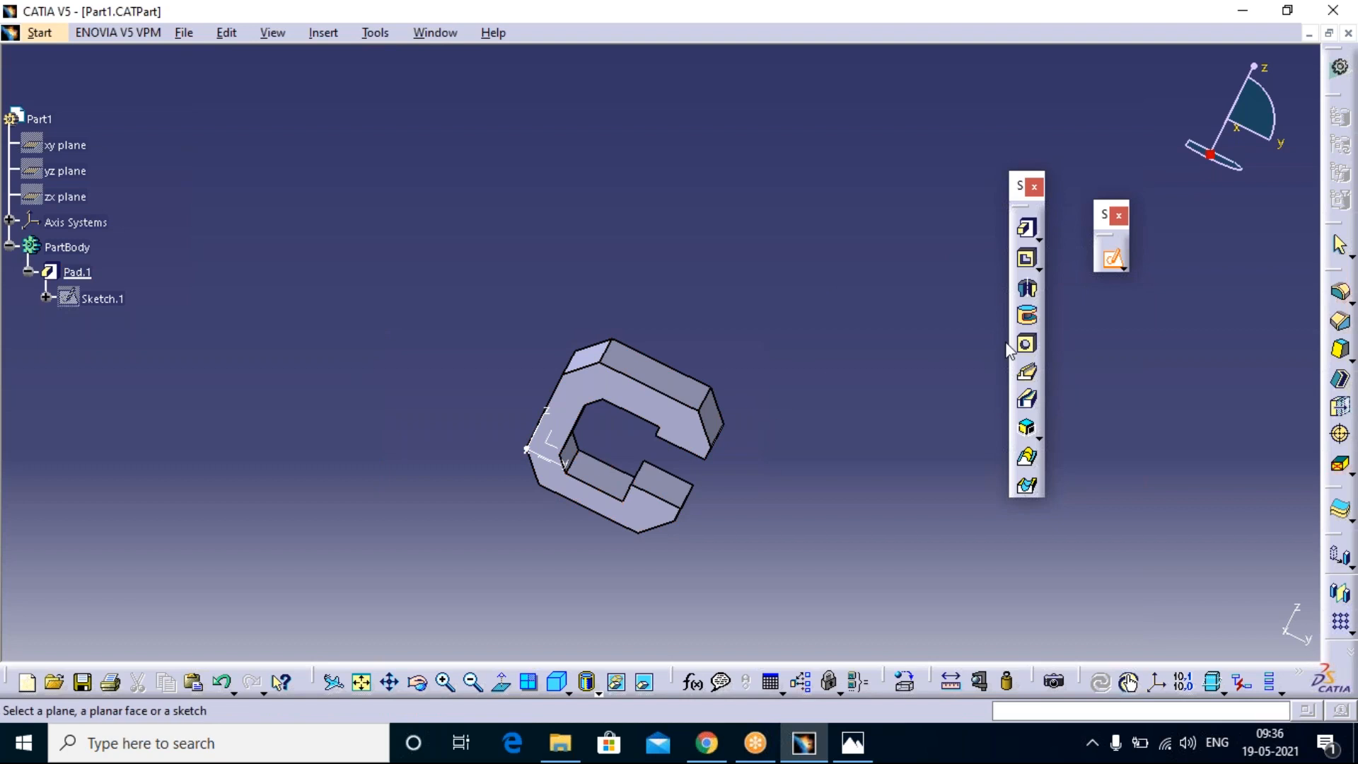
{"action": "scroll", "coordinate": [875, 348], "scroll_direction": "up", "scroll_amount": 1}
{"action": "middle_click_drag", "start_coordinate": [869, 341], "coordinate": [760, 423]}
{"action": "scroll", "coordinate": [745, 444], "scroll_direction": "up", "scroll_amount": 1}
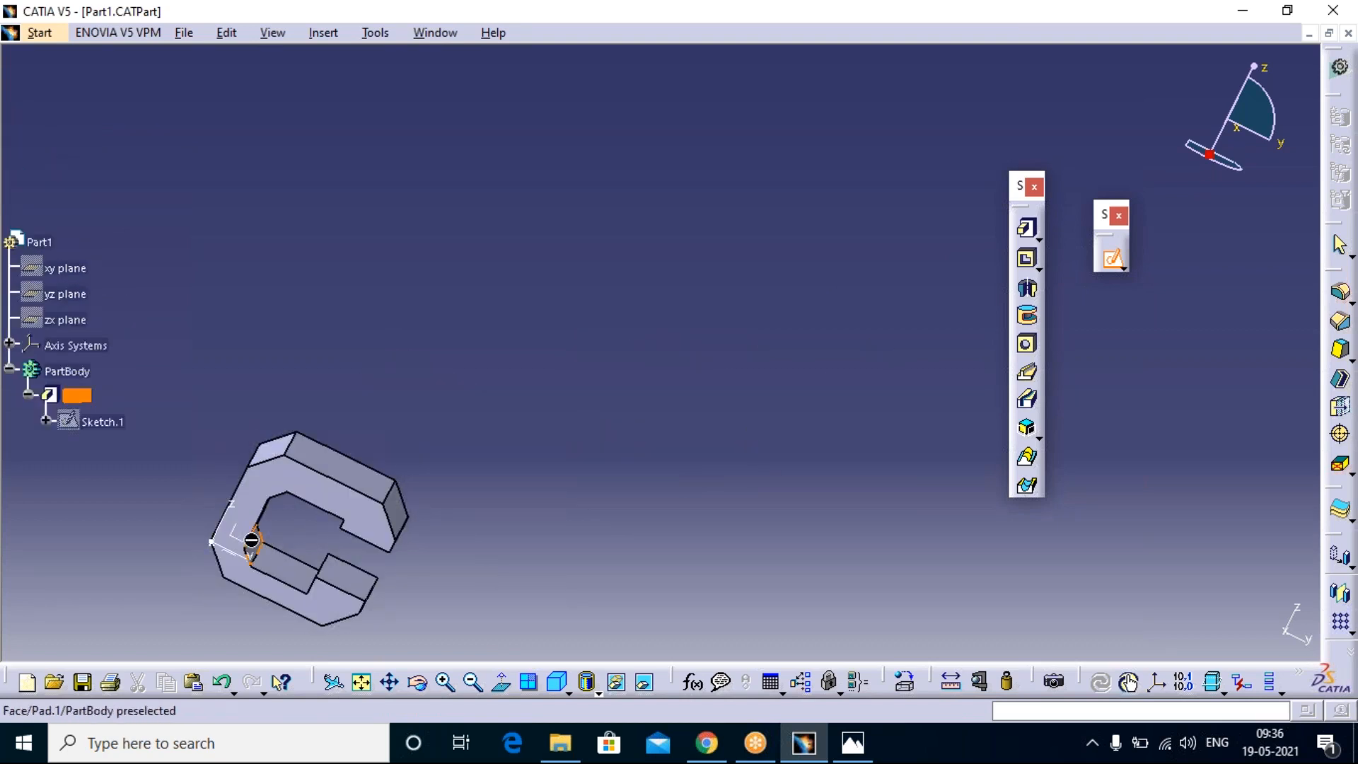
{"action": "left_click", "coordinate": [258, 546]}
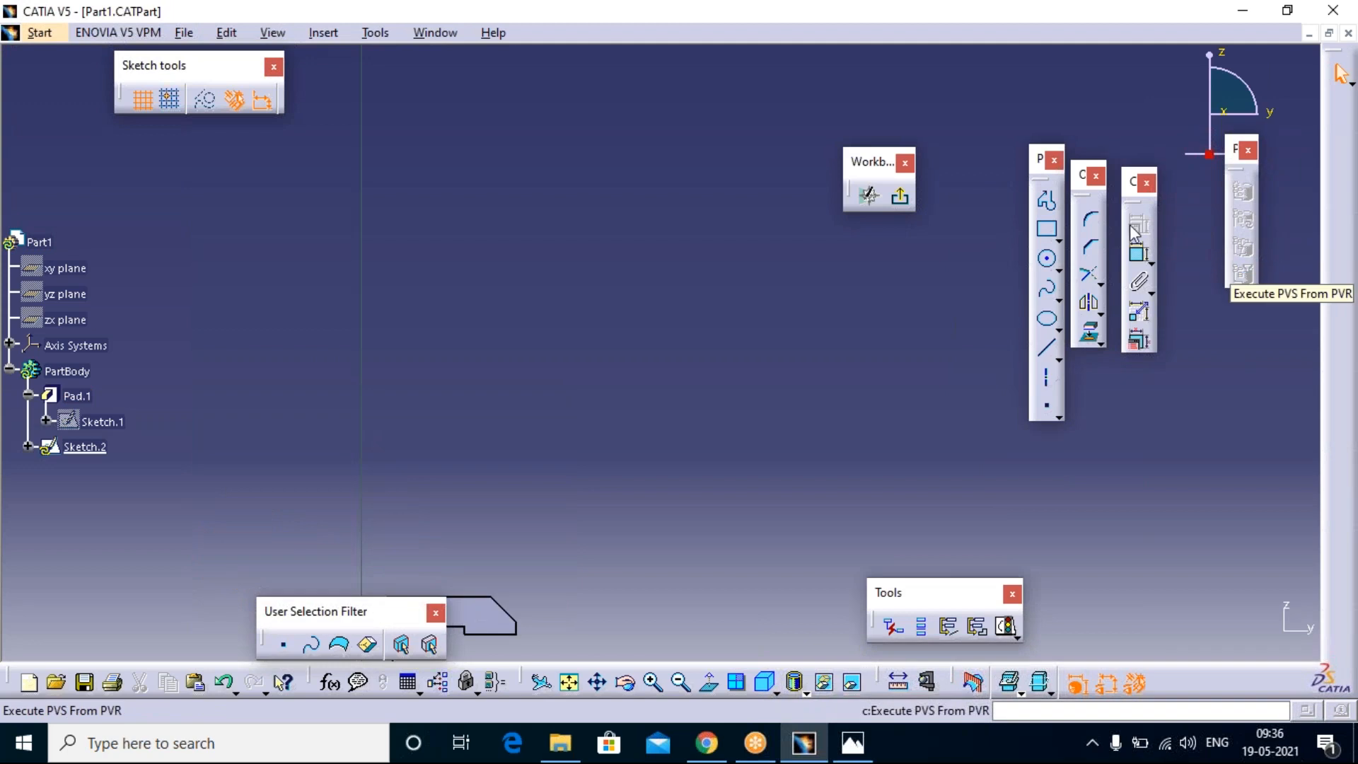
Step: Draw a rectangle in the empty area above the C-shaped pad and offset it outward into a larger concentric rectangle
{"action": "left_click", "coordinate": [1046, 228]}
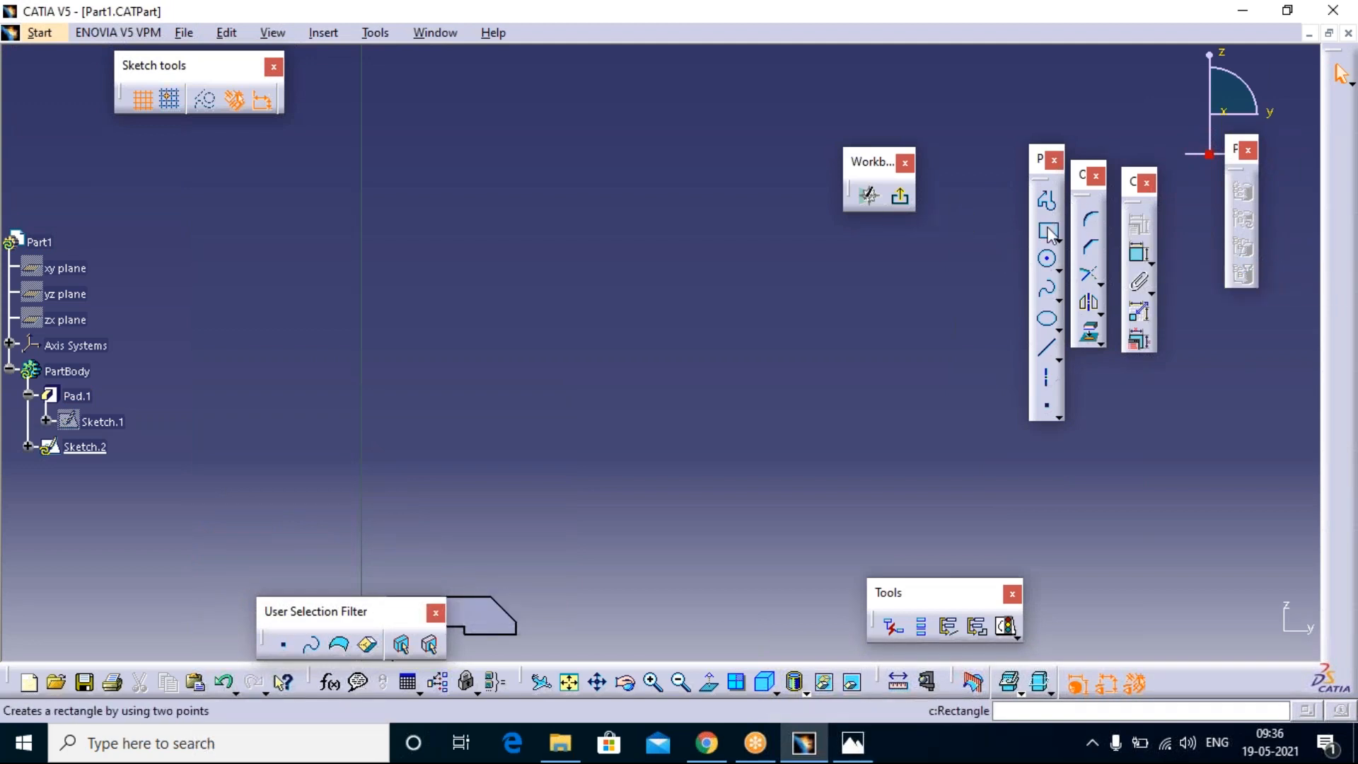
{"action": "left_click", "coordinate": [560, 252]}
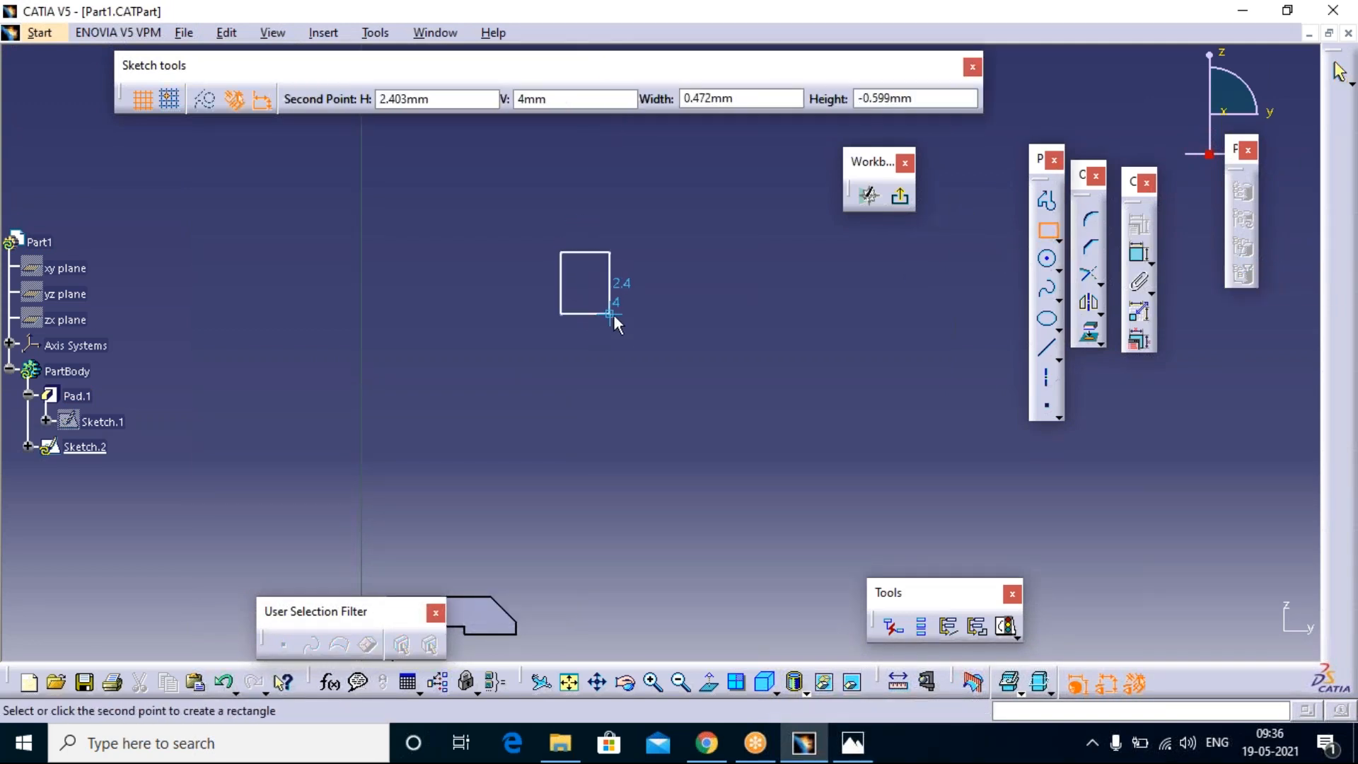
{"action": "left_click", "coordinate": [713, 367]}
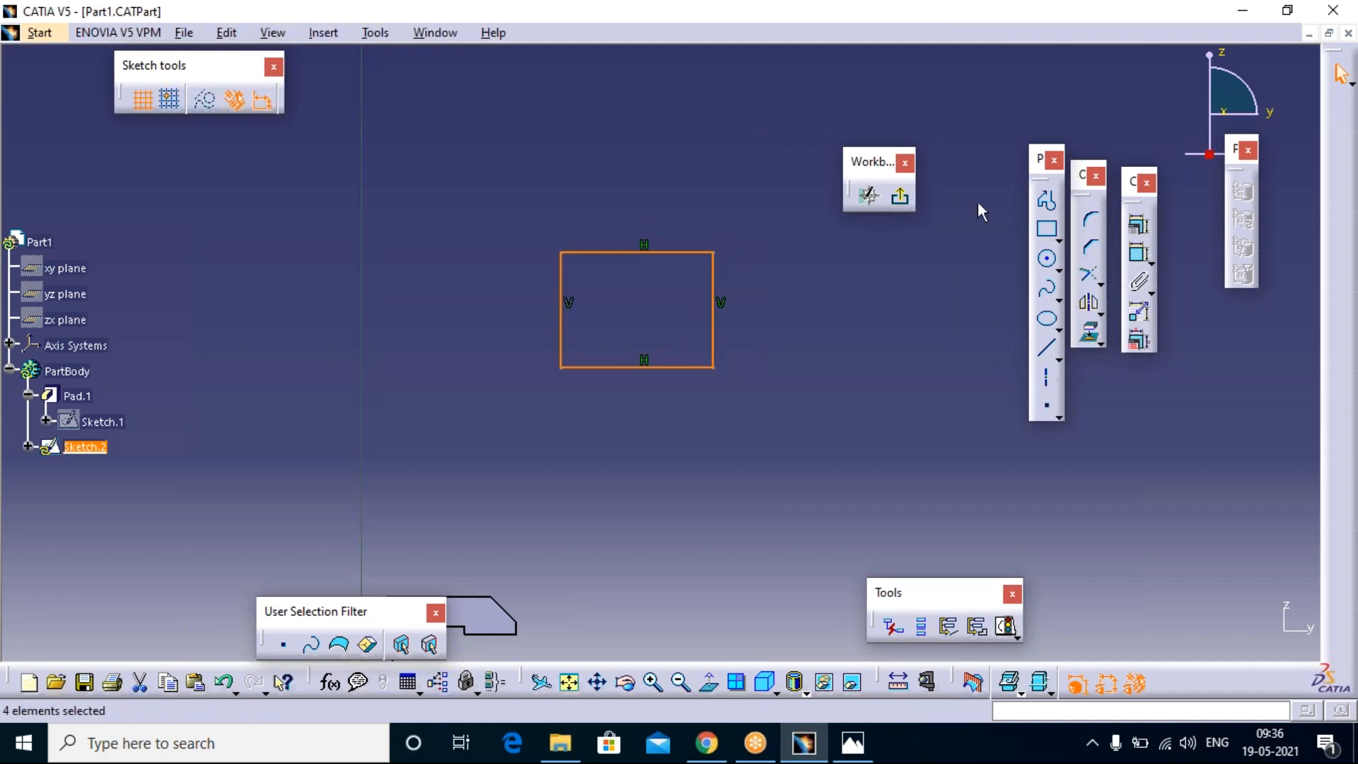
{"action": "left_click", "coordinate": [1098, 311]}
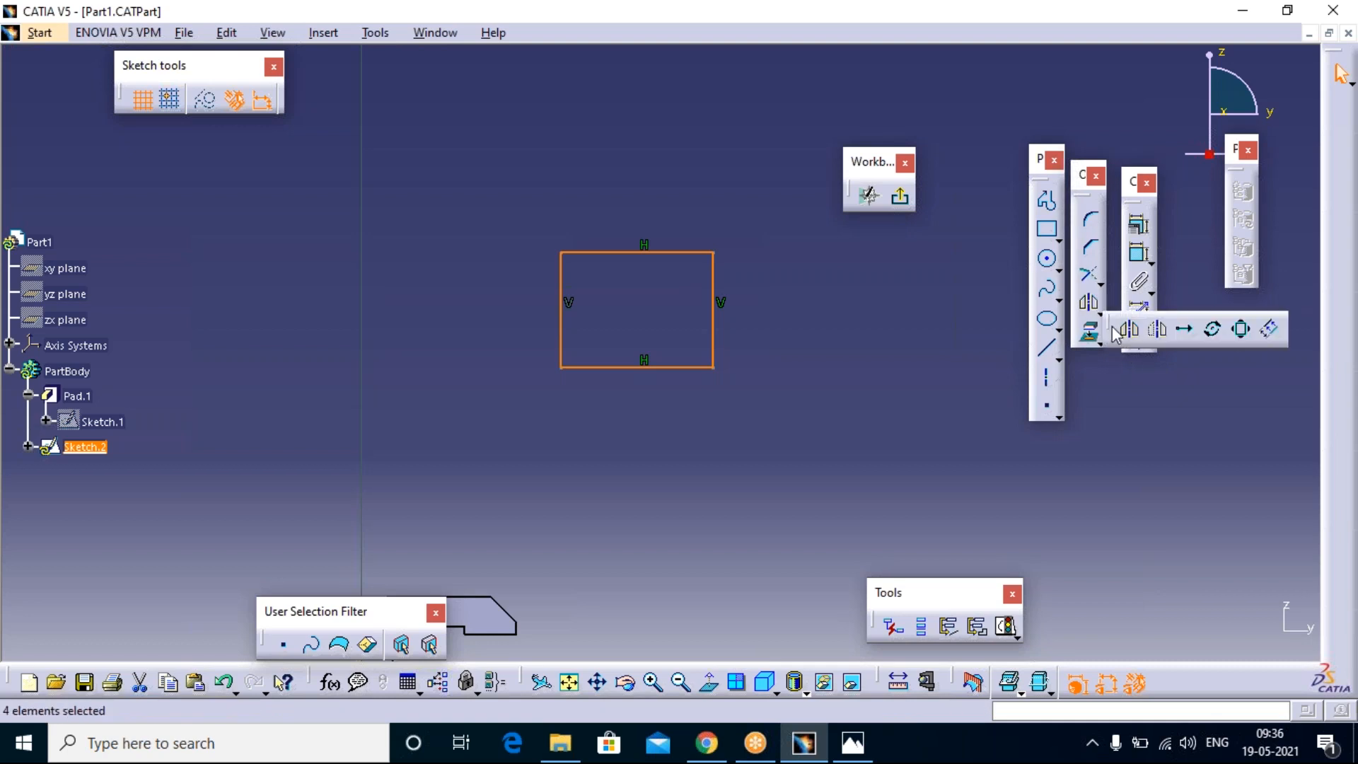
{"action": "left_click", "coordinate": [1270, 331]}
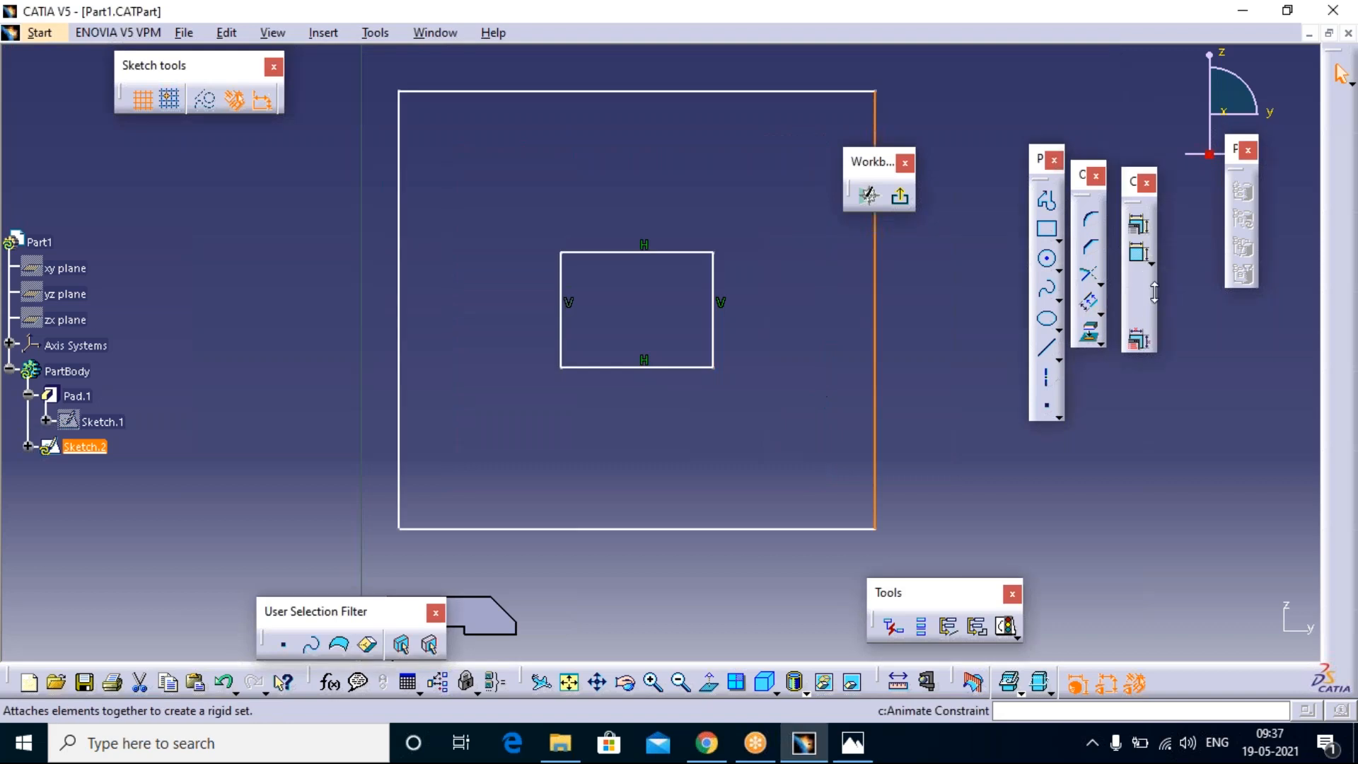
Step: Offset the outer rectangle's right edge outward by about 0.49 mm and round the lower end with an arc of about 2.55 mm radius
{"action": "left_click", "coordinate": [1090, 305]}
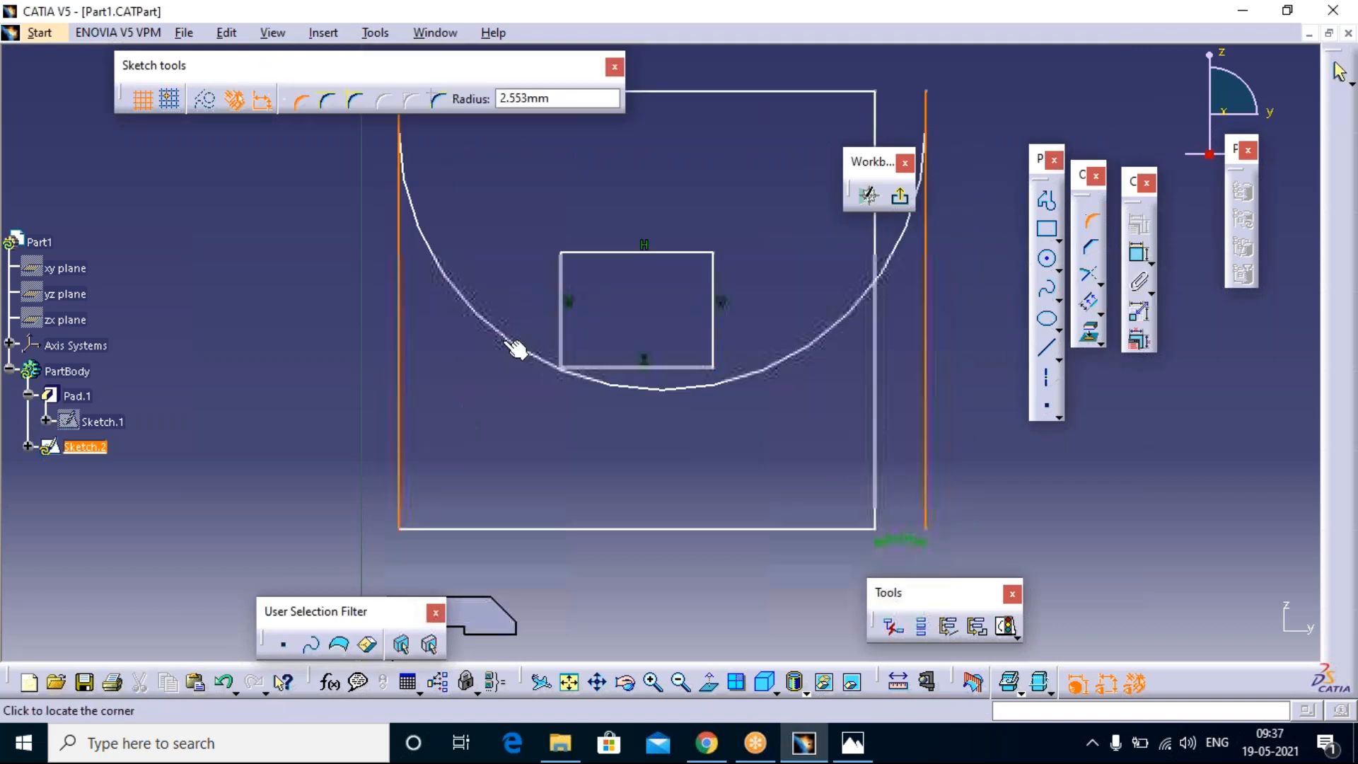
{"action": "left_click", "coordinate": [479, 446]}
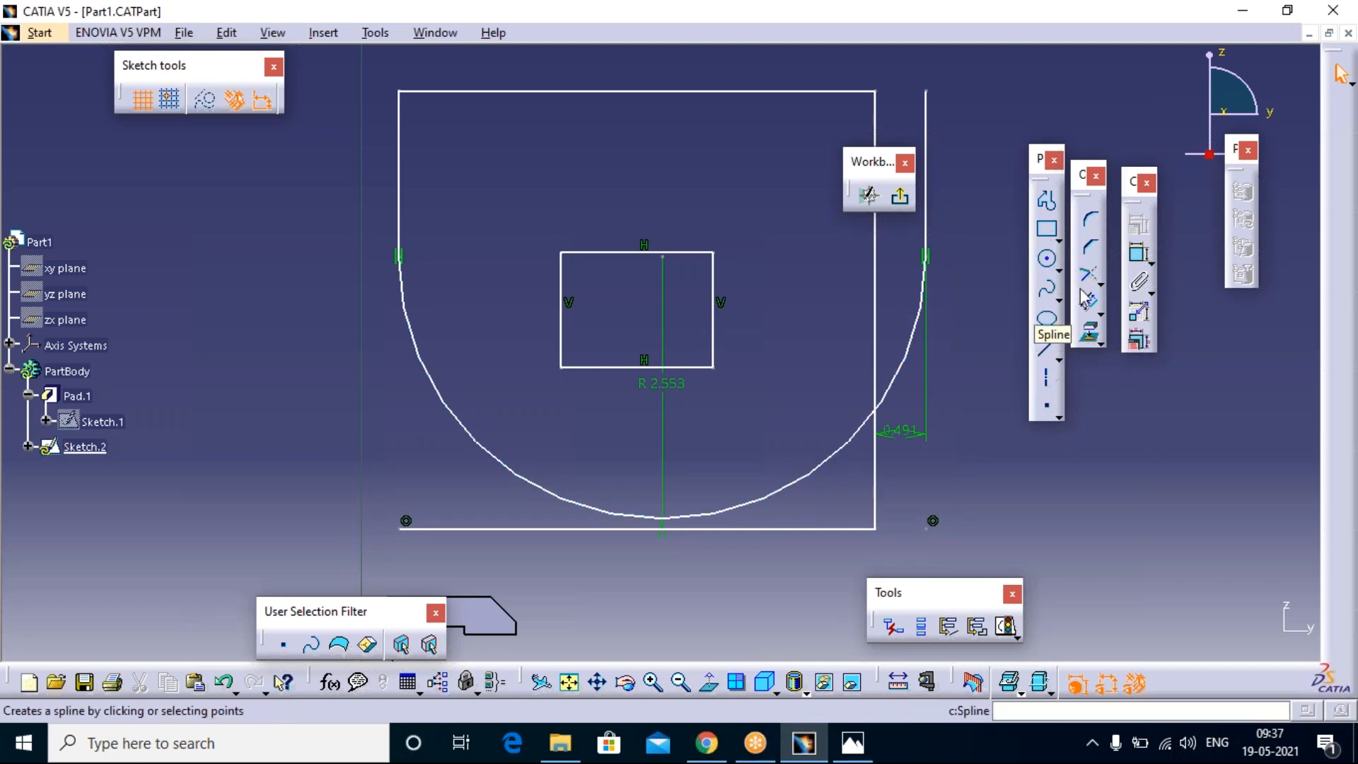
Step: Offset the left vertical line inward together with its connected arc, using tangent propagation
{"action": "left_click", "coordinate": [1089, 309]}
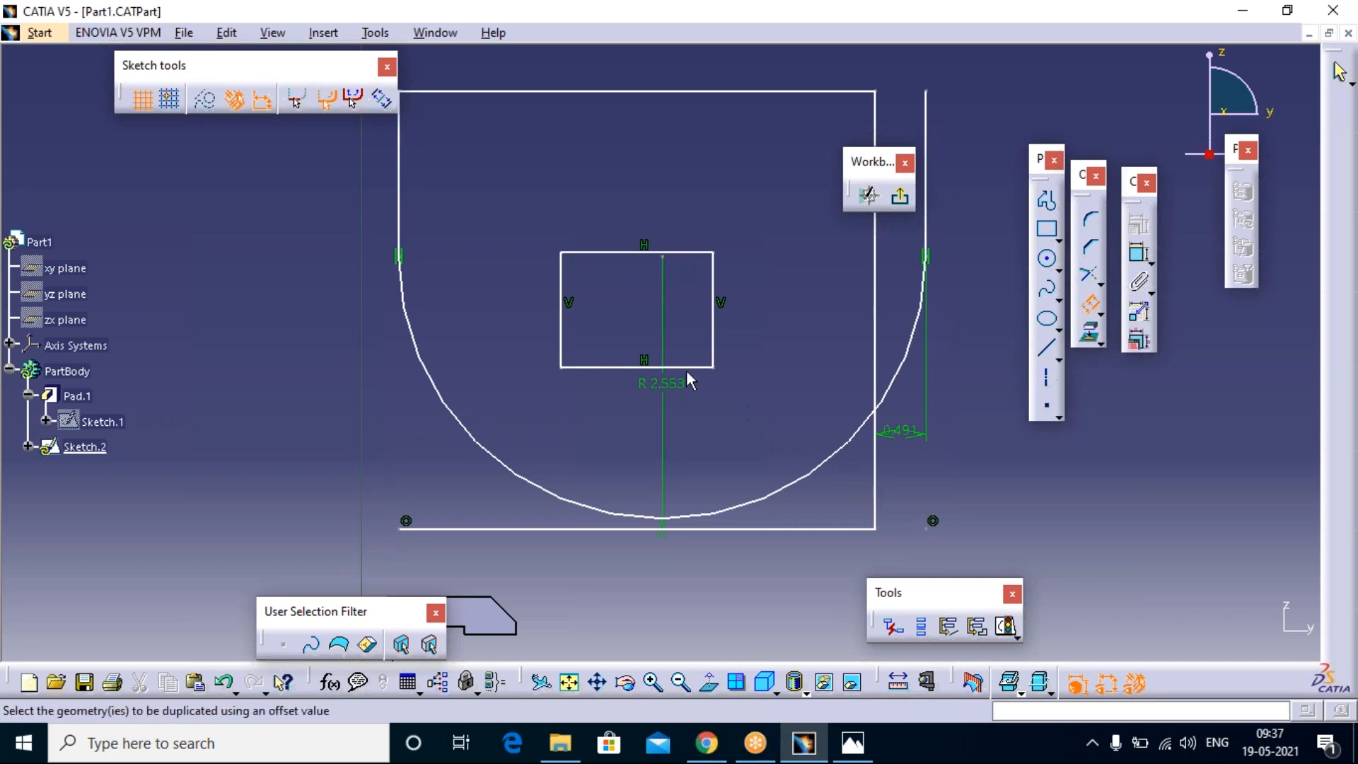
{"action": "left_click", "coordinate": [406, 175]}
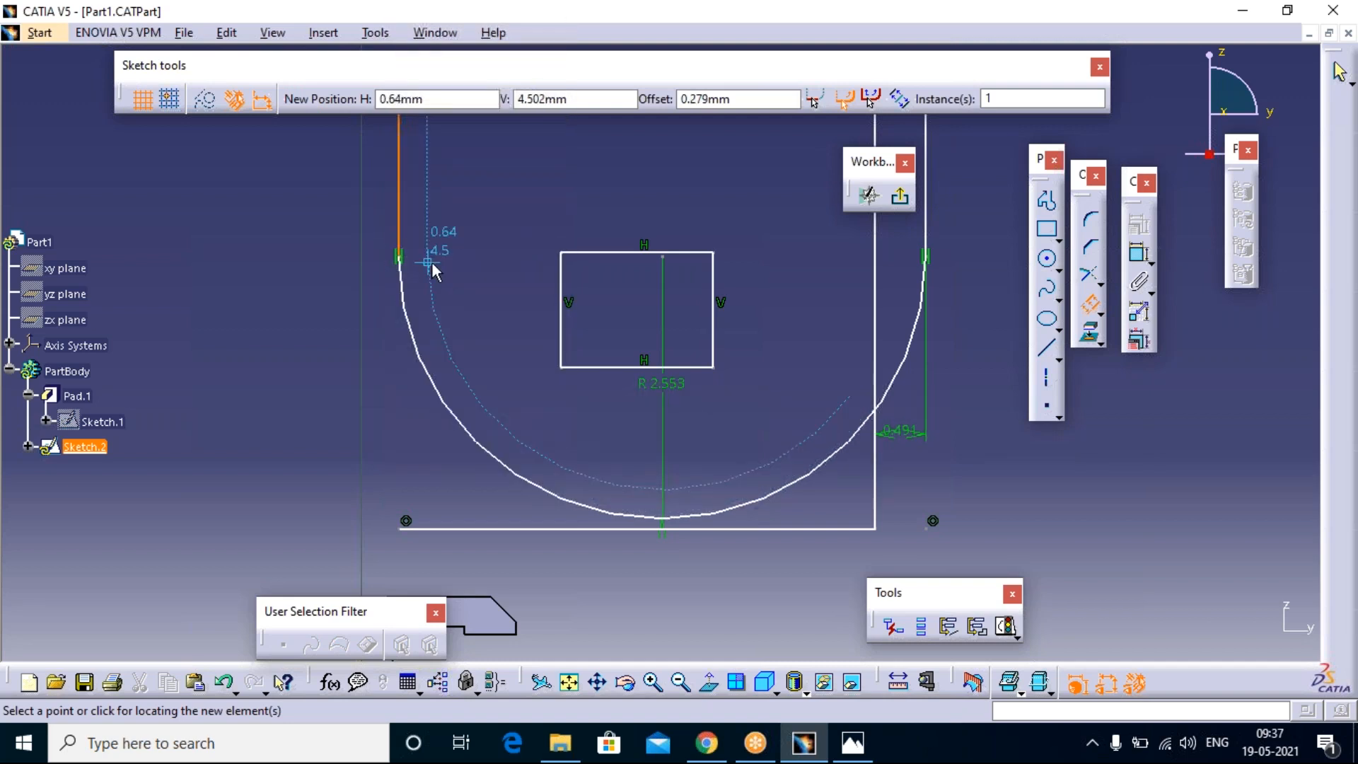
{"action": "left_click", "coordinate": [430, 262]}
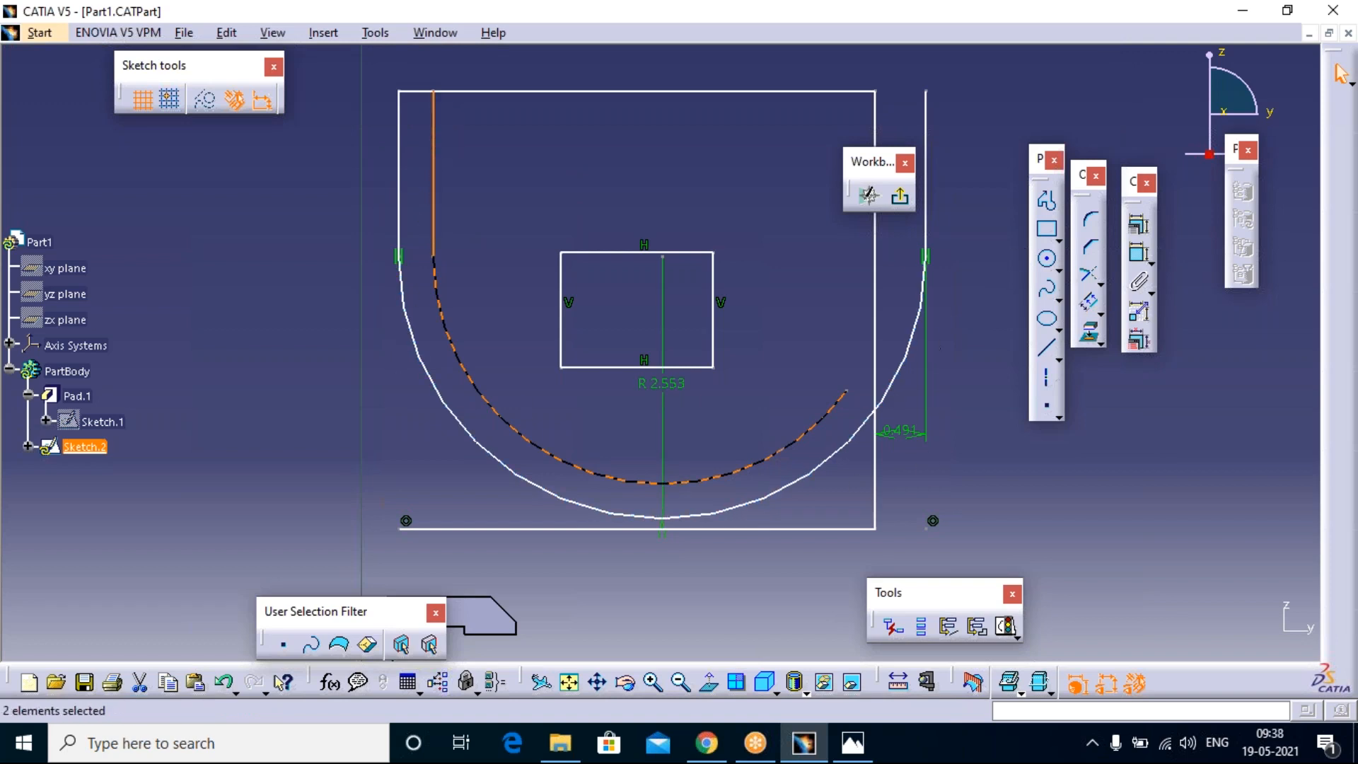
{"action": "left_click", "coordinate": [992, 290]}
Step: Offset the small inner rectangle outward as a complete loop from one edge, using point propagation
{"action": "left_click", "coordinate": [1089, 302]}
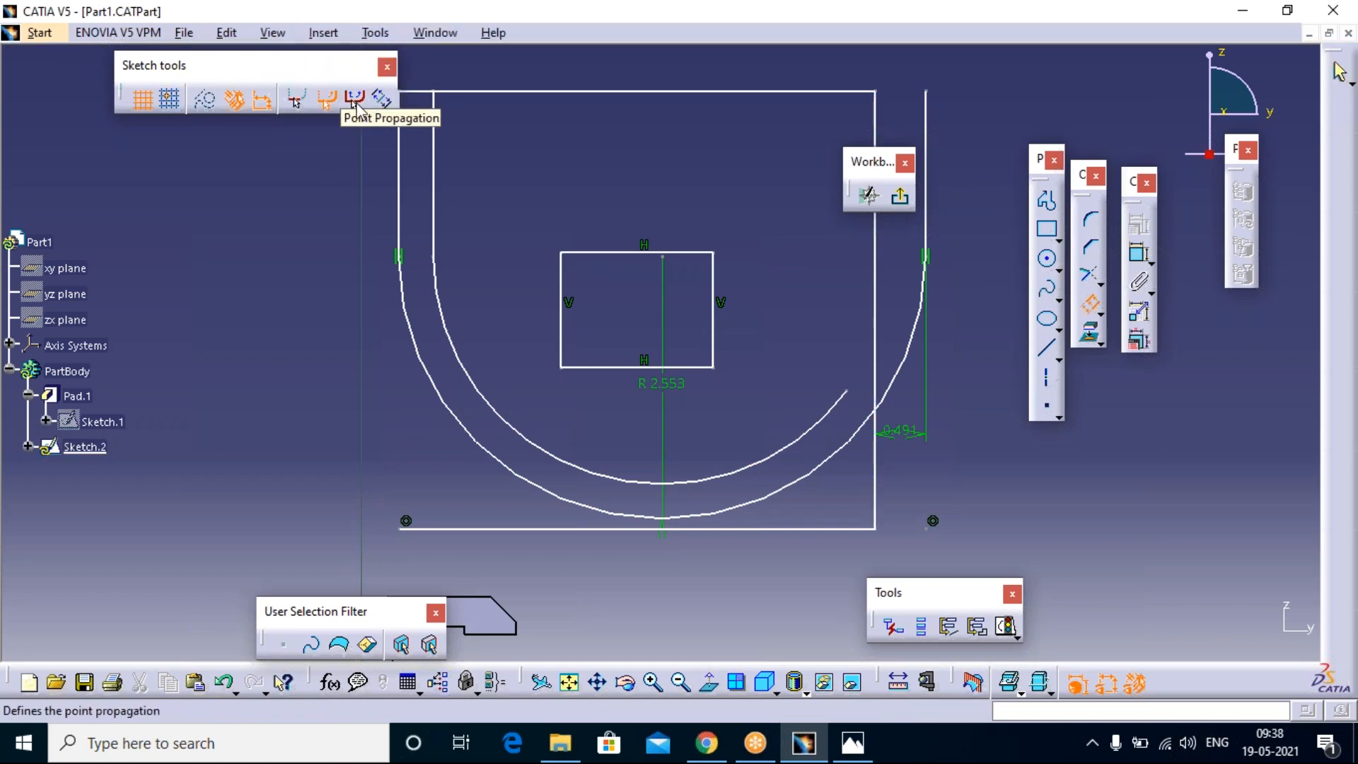
{"action": "left_click", "coordinate": [355, 106]}
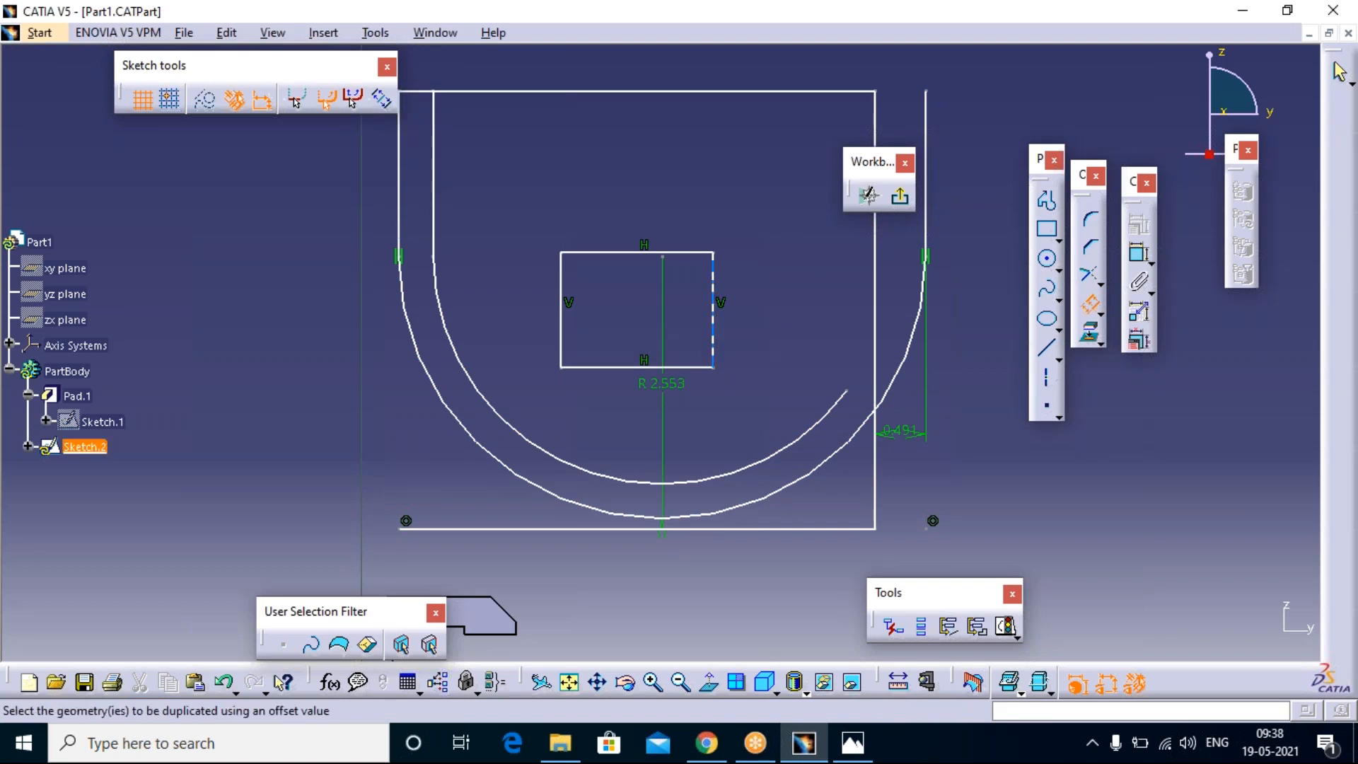
{"action": "left_click", "coordinate": [713, 314]}
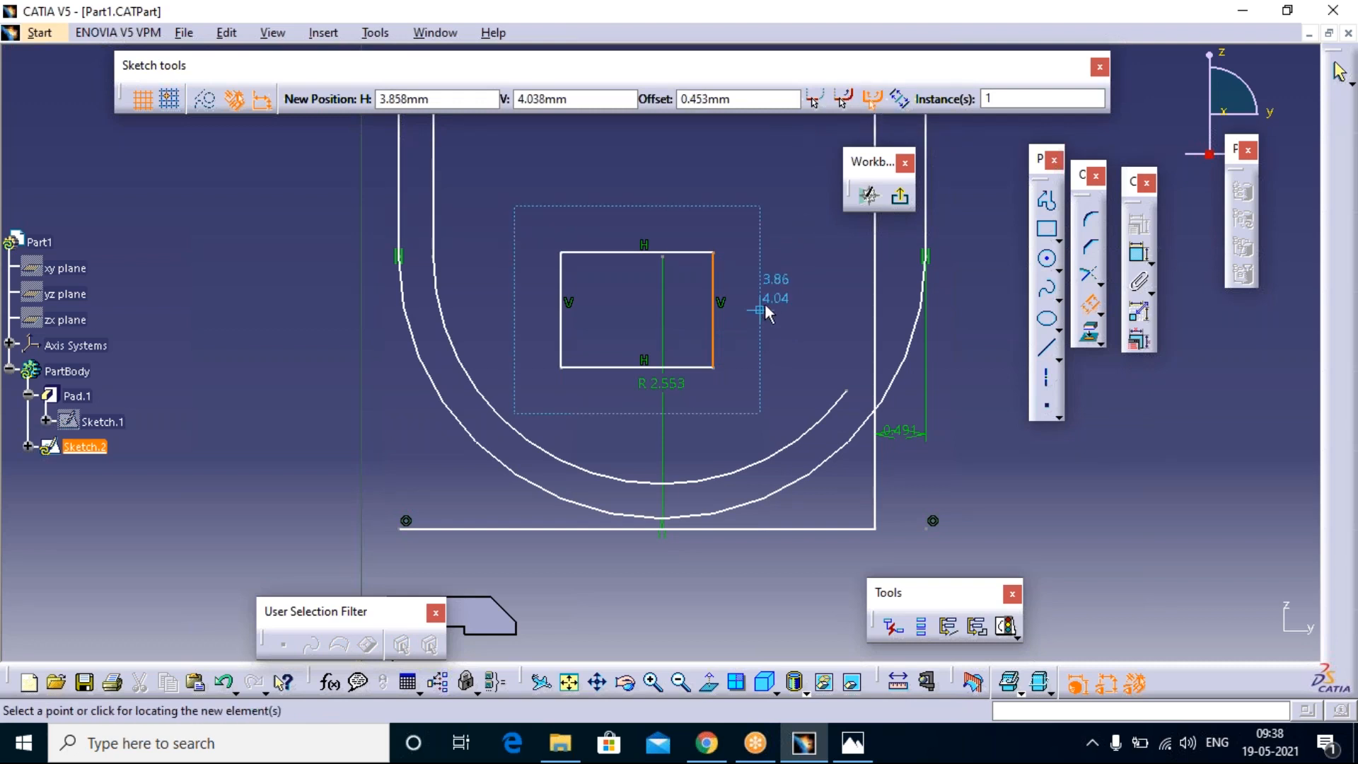
{"action": "left_click", "coordinate": [777, 301]}
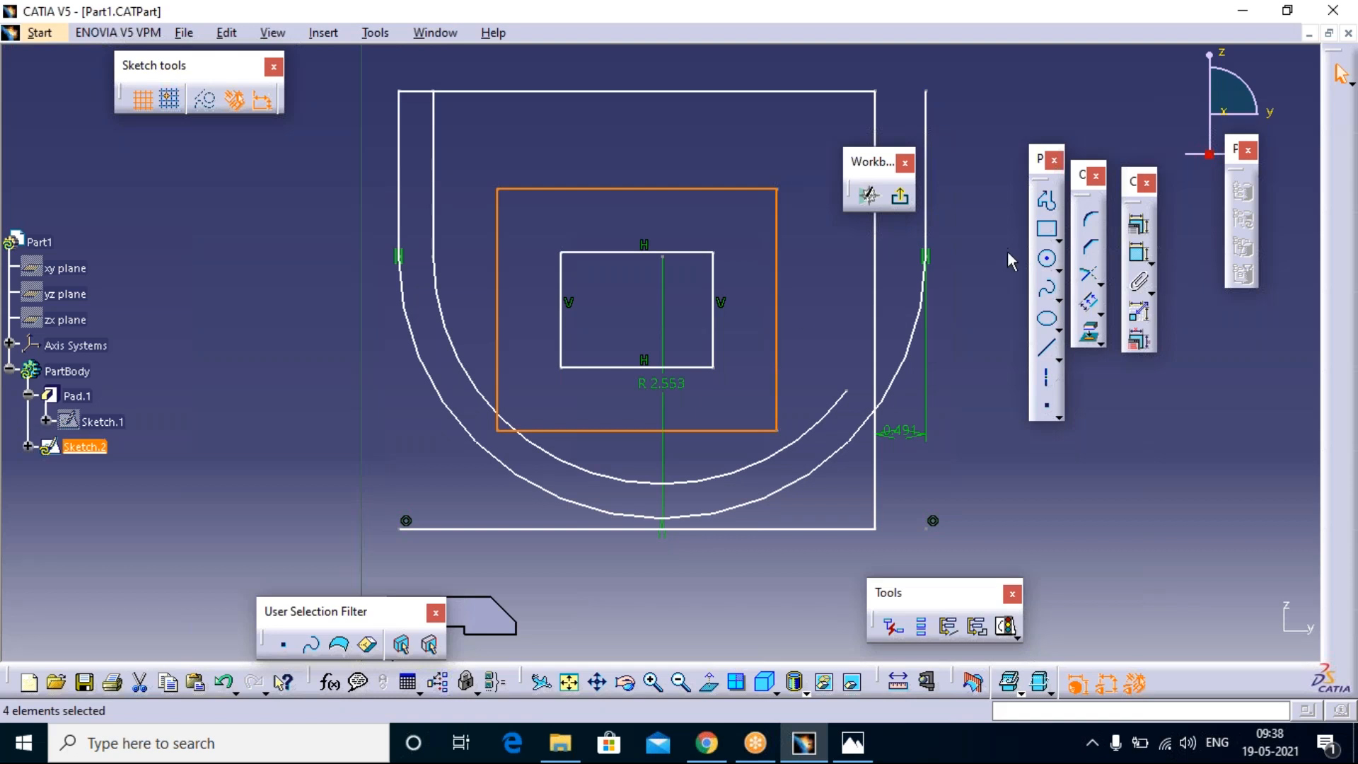
{"action": "left_click", "coordinate": [976, 337]}
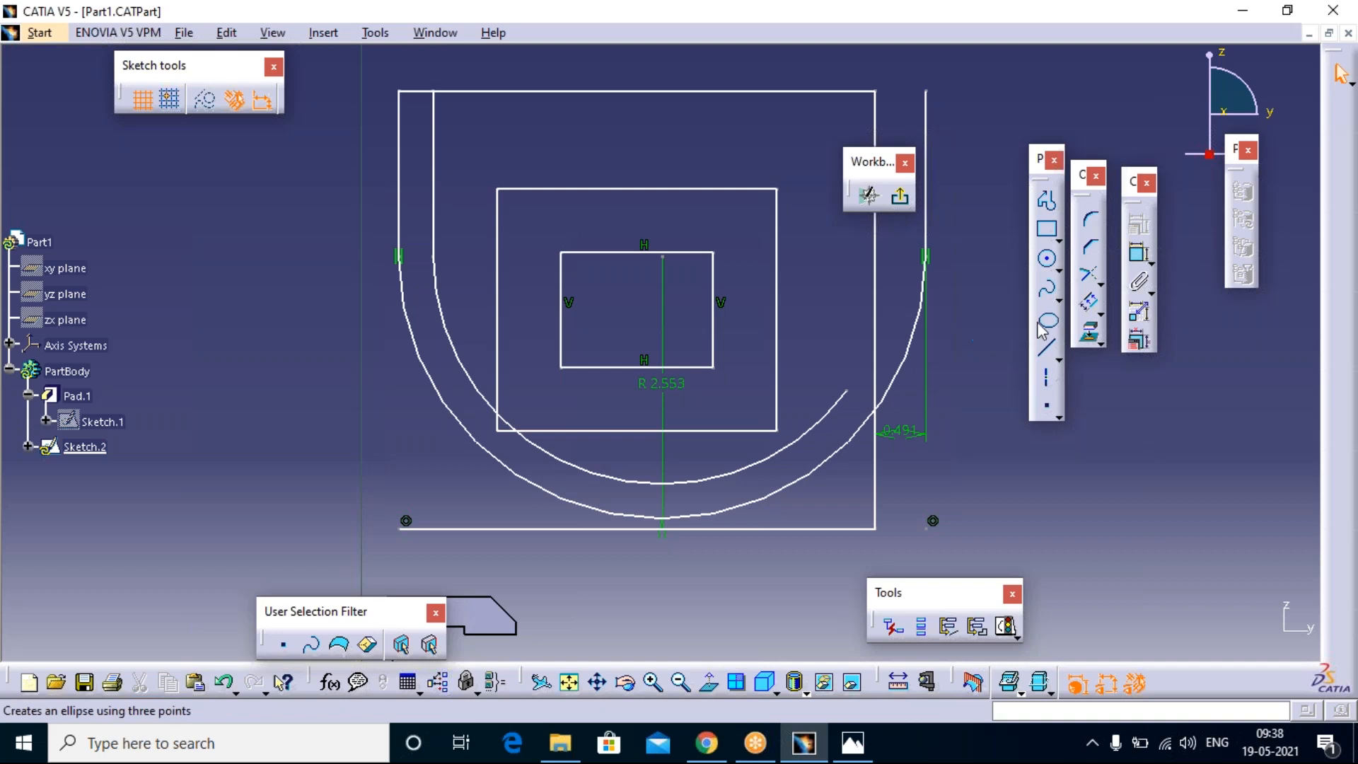
Step: Offset the small inner rectangle both inward and outward at once with the Both Side Offset option
{"action": "left_click", "coordinate": [1090, 305]}
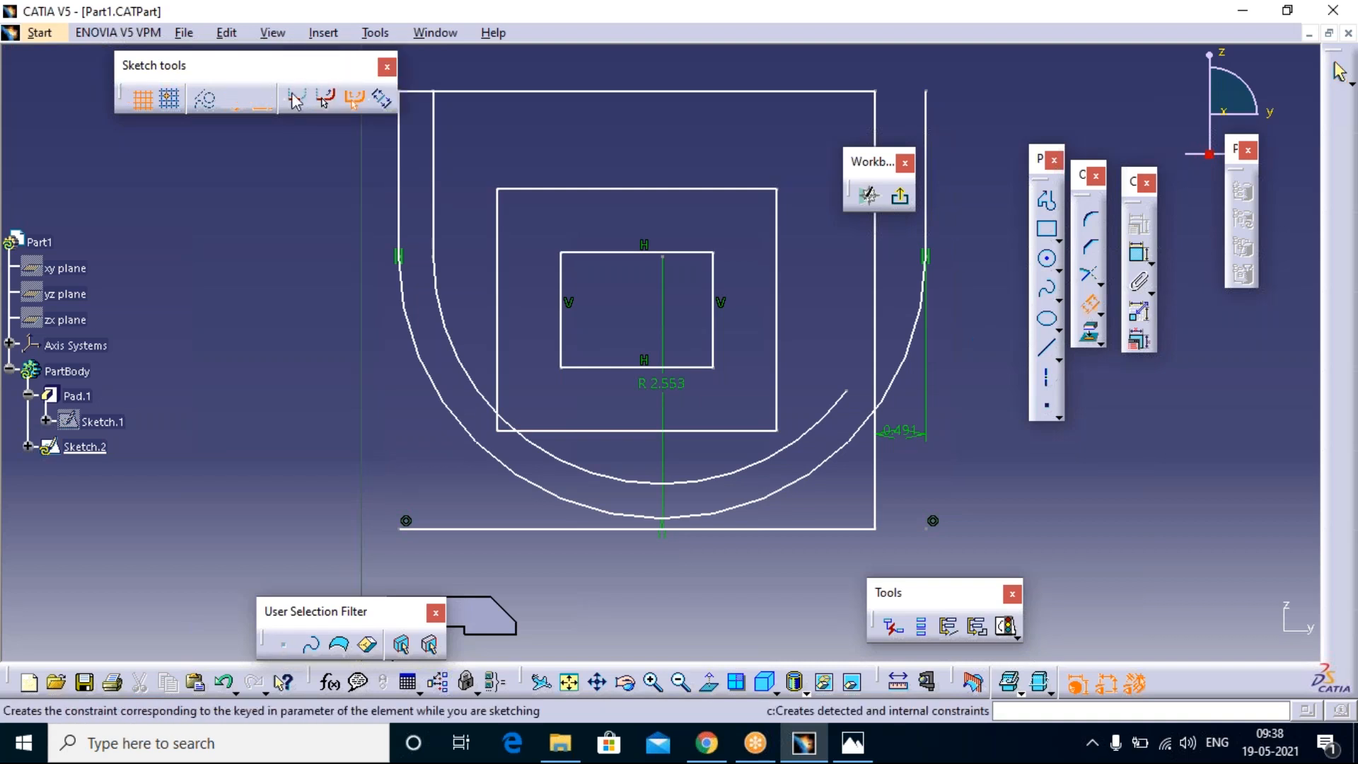
{"action": "left_click", "coordinate": [386, 104]}
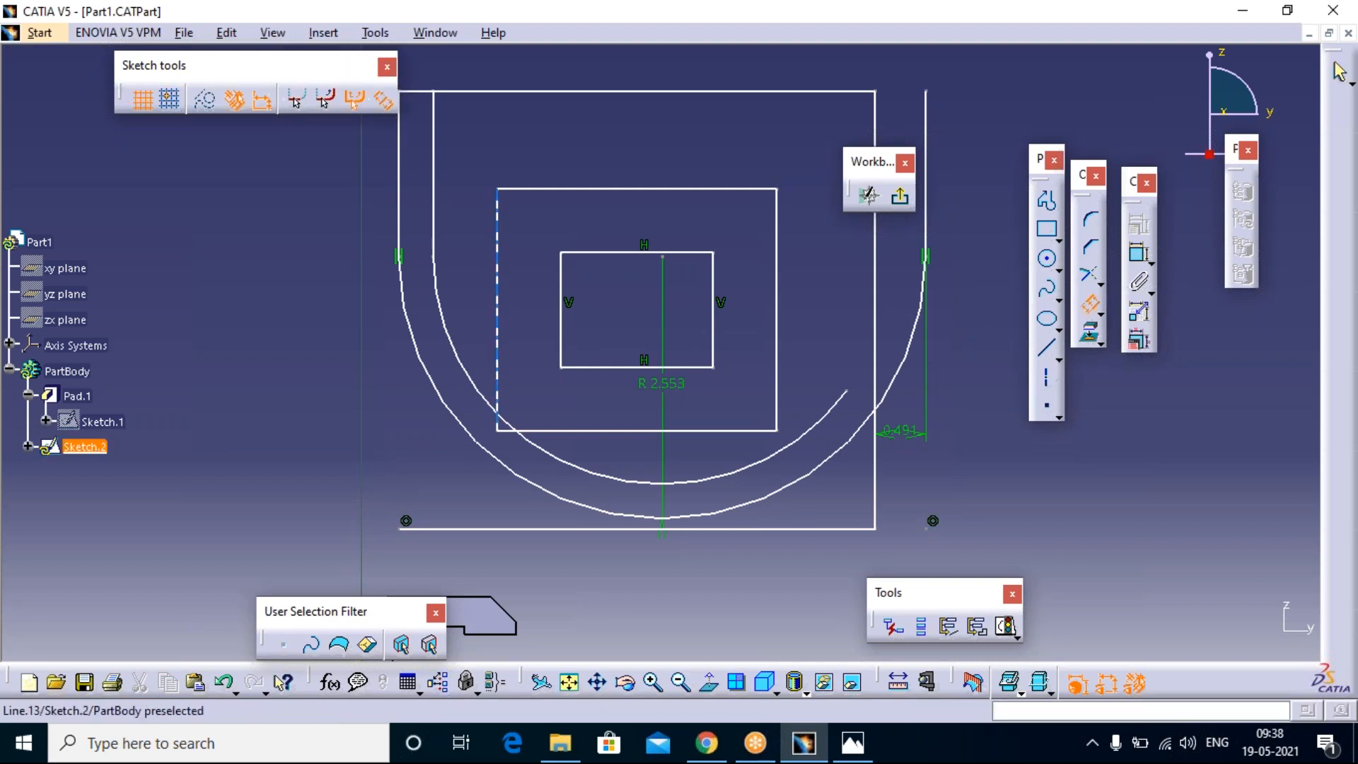
{"action": "left_click", "coordinate": [680, 253]}
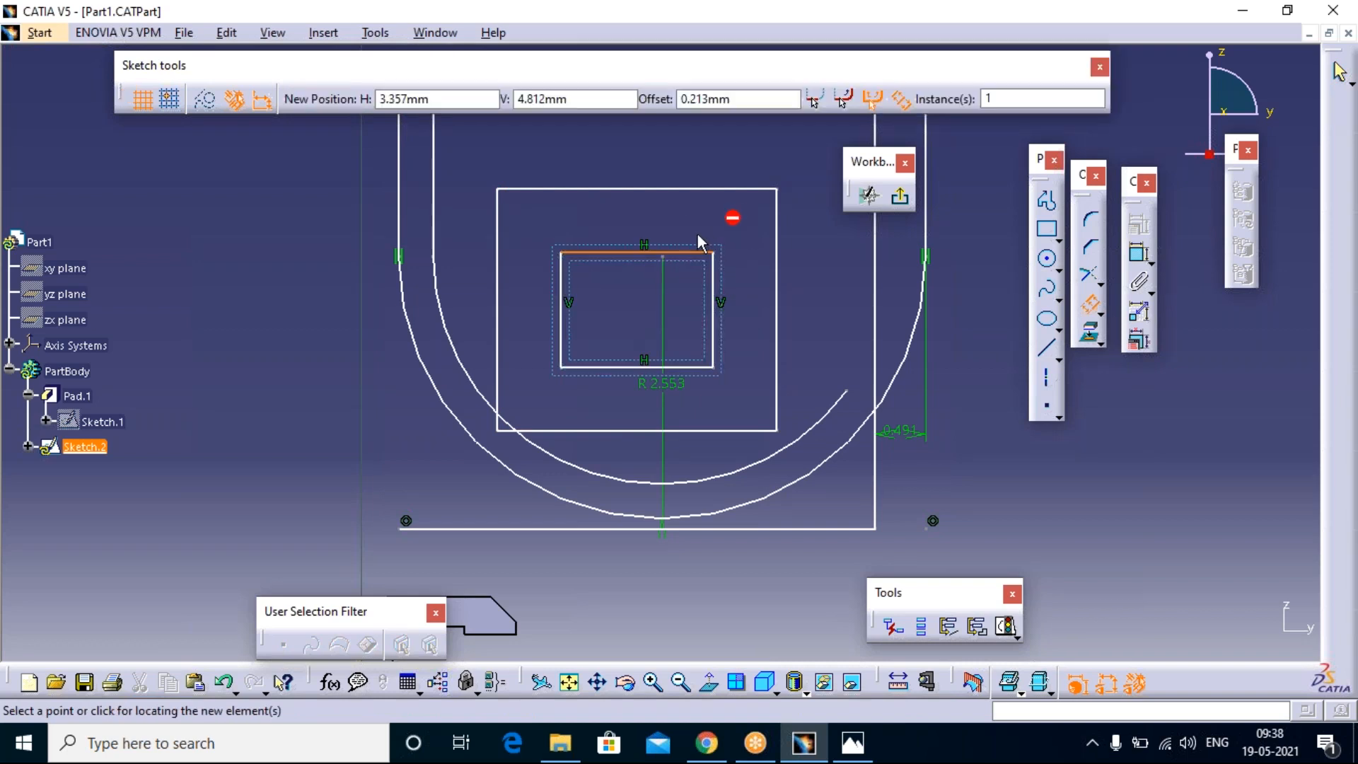
{"action": "left_click", "coordinate": [684, 234]}
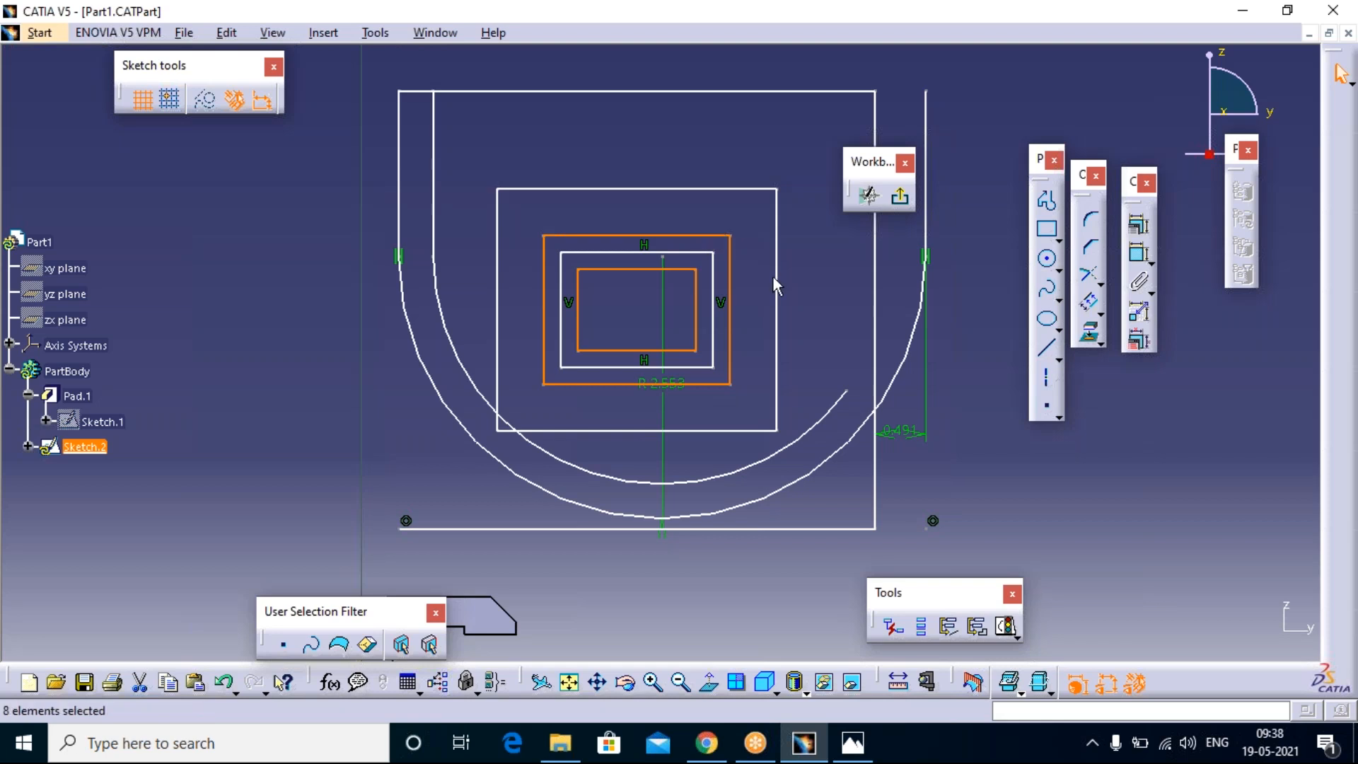
Step: Offset the middle rectangle to both sides with 2 instances at a spacing of about 0.06 mm
{"action": "left_click", "coordinate": [776, 228]}
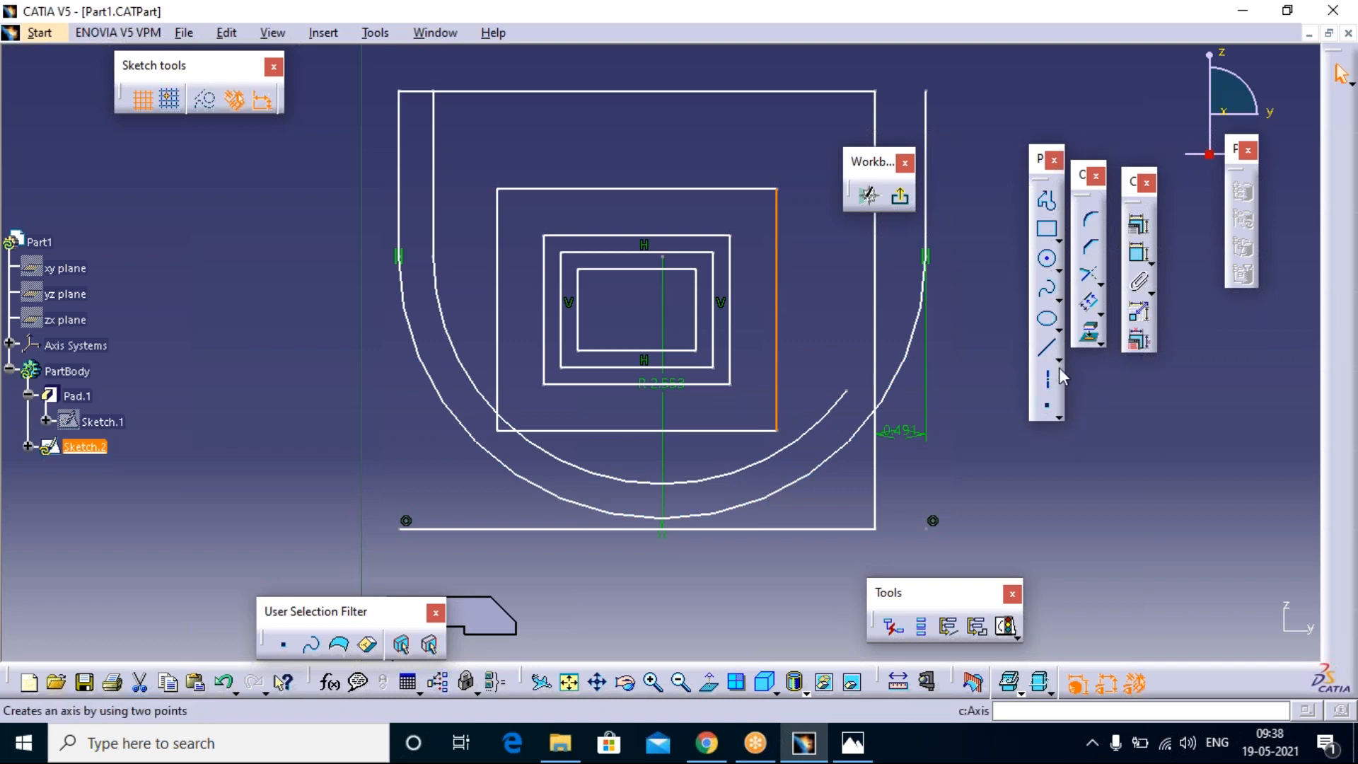
{"action": "left_click", "coordinate": [1089, 305]}
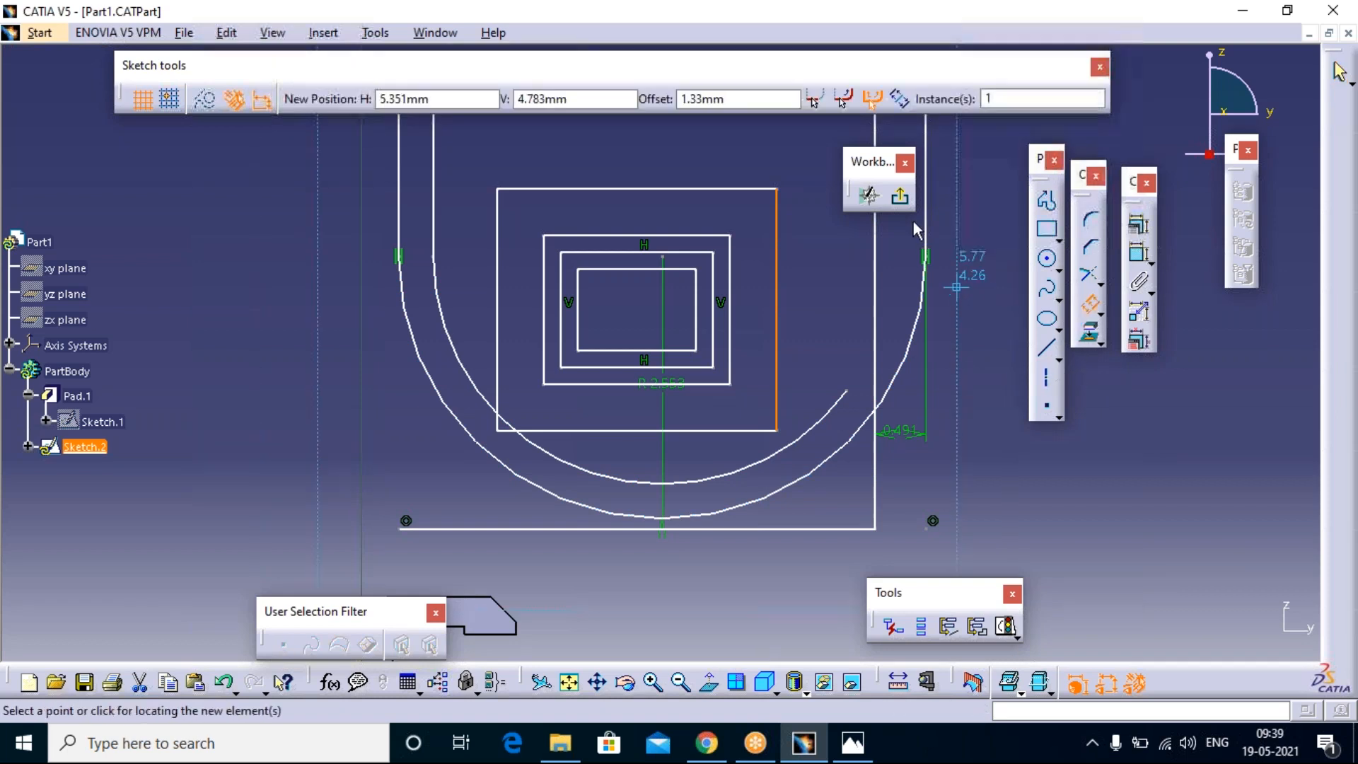
{"action": "left_click", "coordinate": [1035, 98]}
{"action": "key", "text": "BackSpace"}
{"action": "type", "text": "2"}
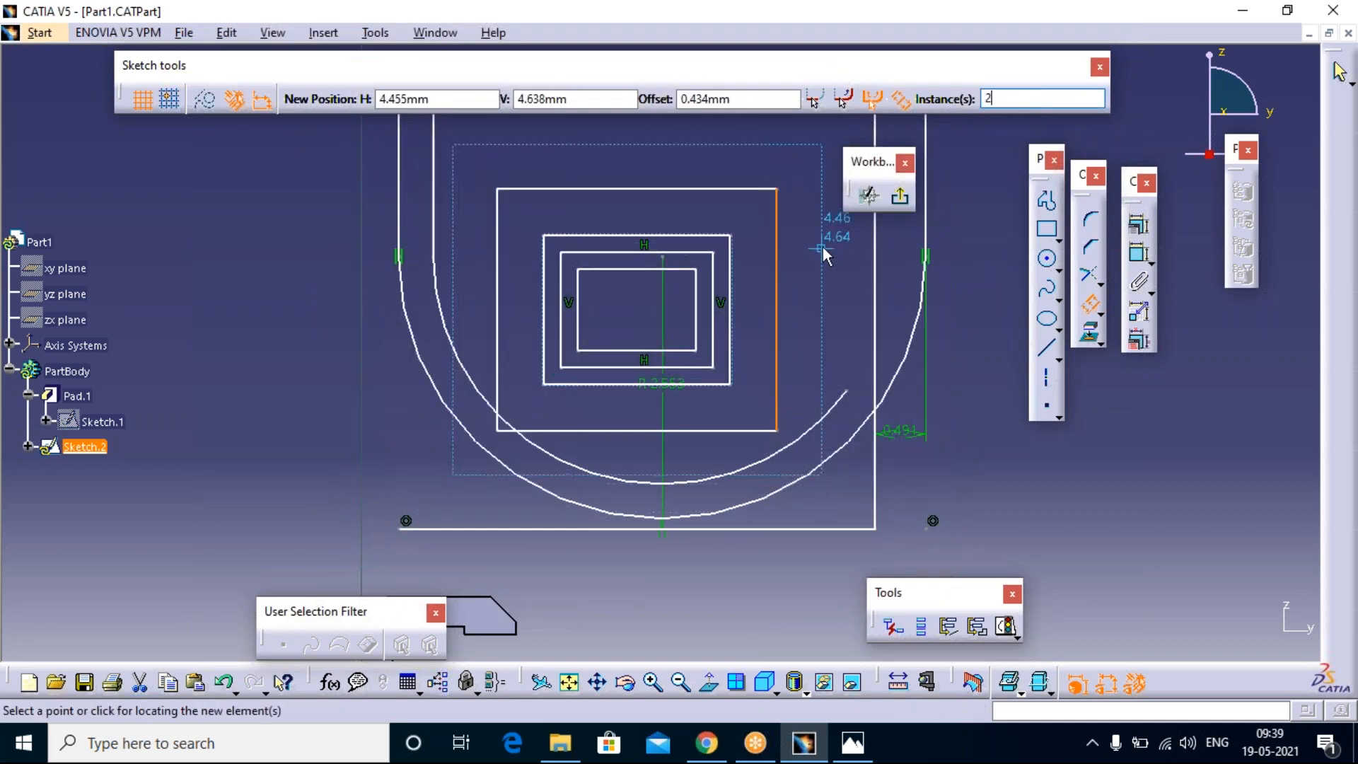
{"action": "left_click", "coordinate": [784, 265]}
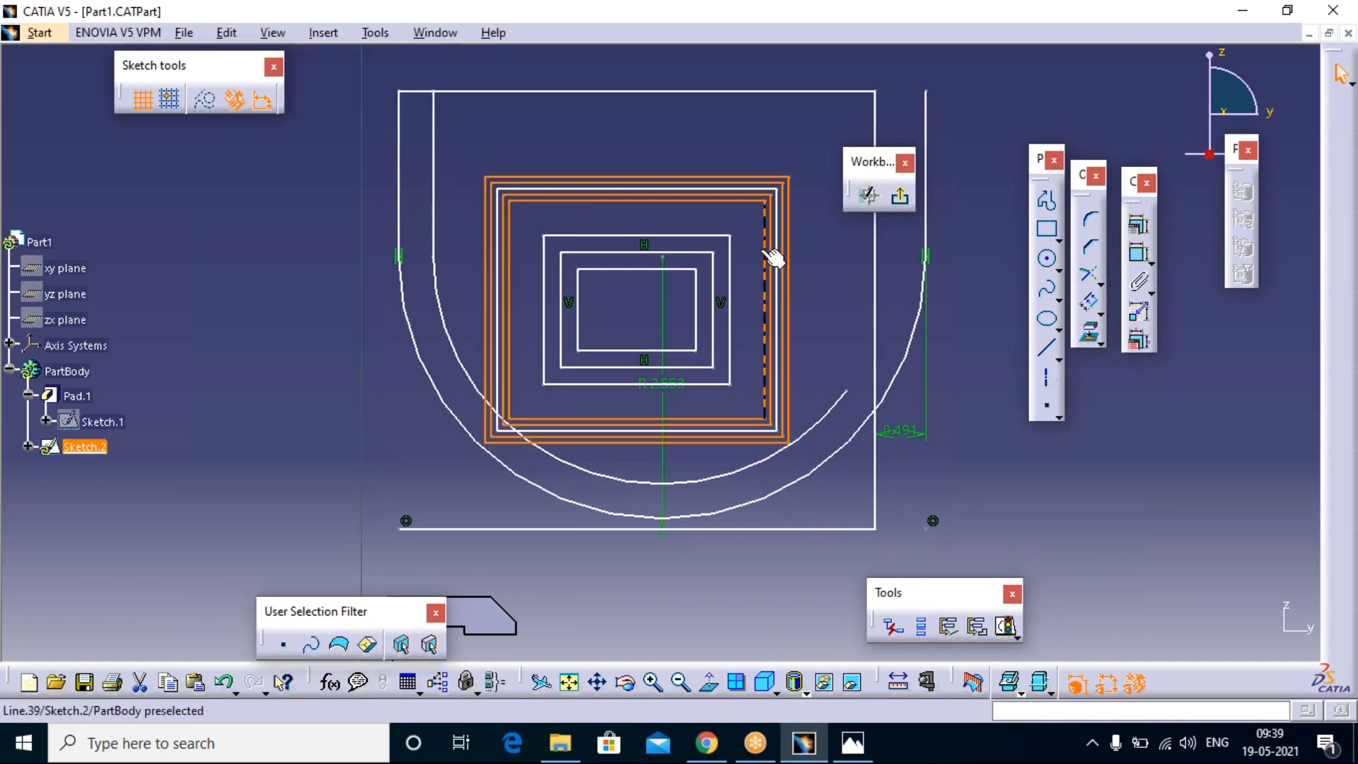
{"action": "left_click", "coordinate": [812, 275]}
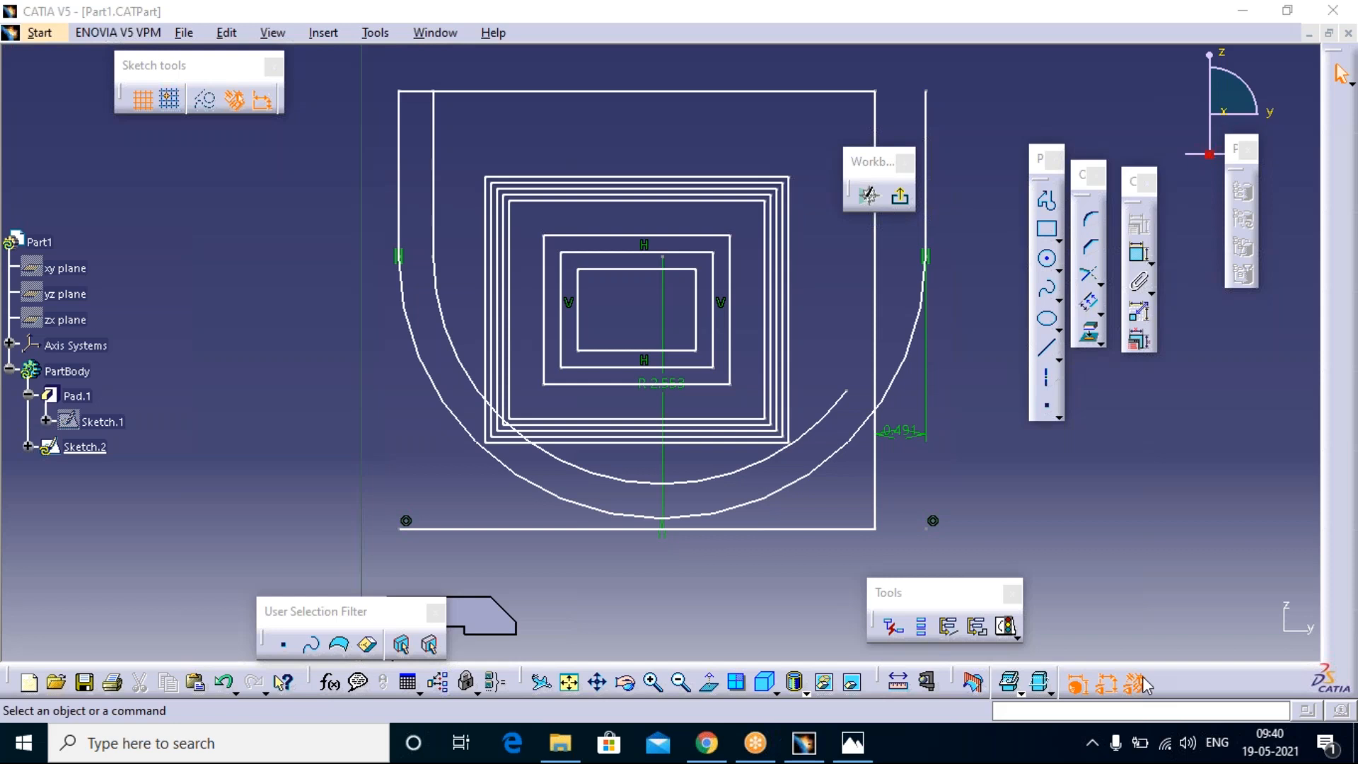
{"action": "left_click", "coordinate": [1011, 524]}
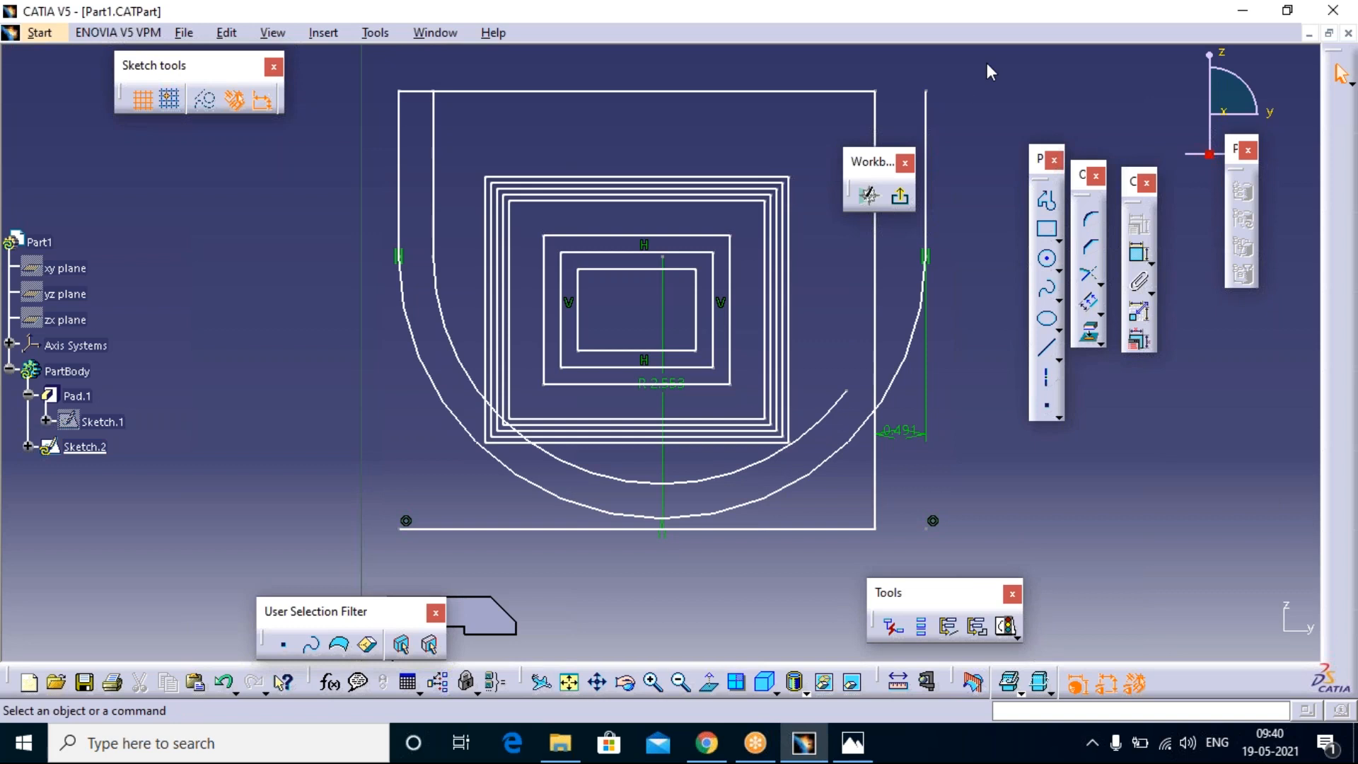
{"action": "left_click", "coordinate": [1012, 83]}
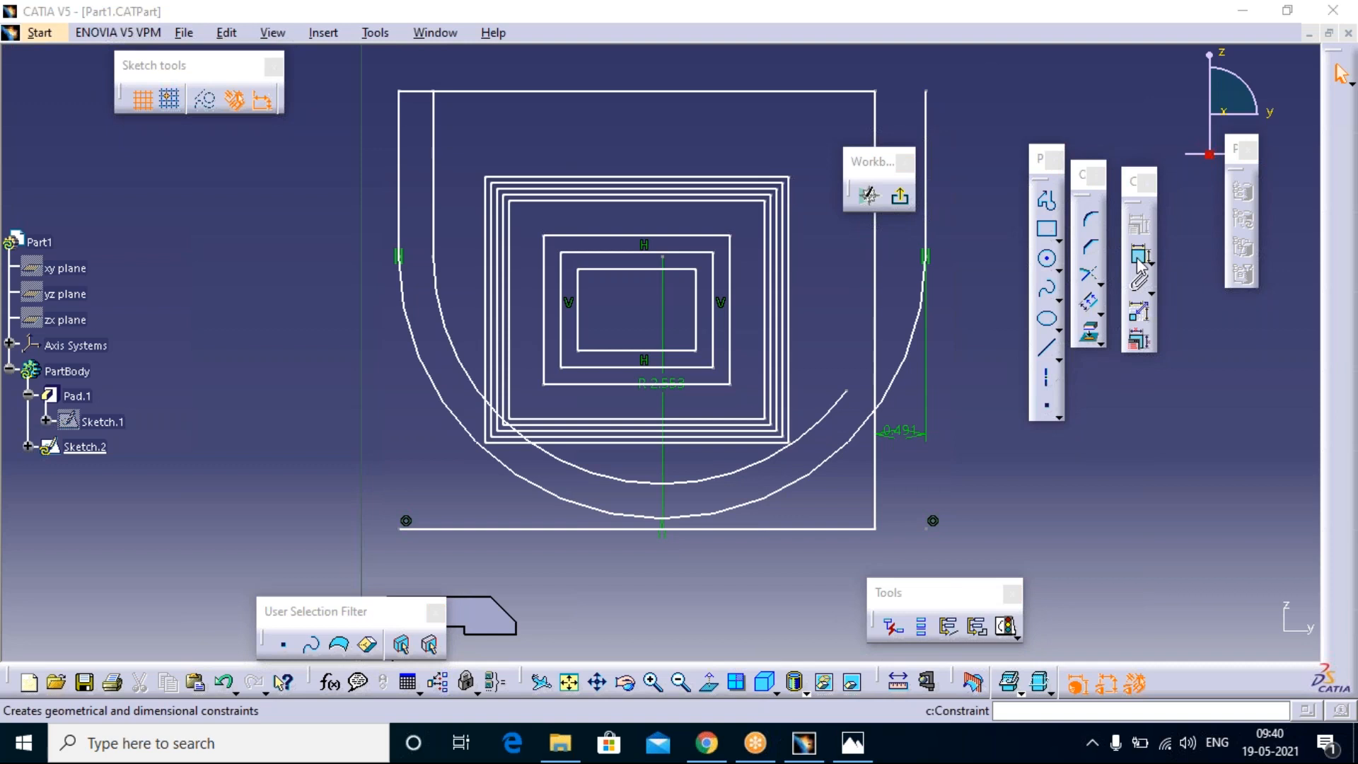
Step: Dimension the outermost right vertical line's length and the large outer arc's radius, keeping the Constraint command active for repeated use
{"action": "left_click", "coordinate": [1137, 259]}
{"action": "left_click", "coordinate": [1137, 258]}
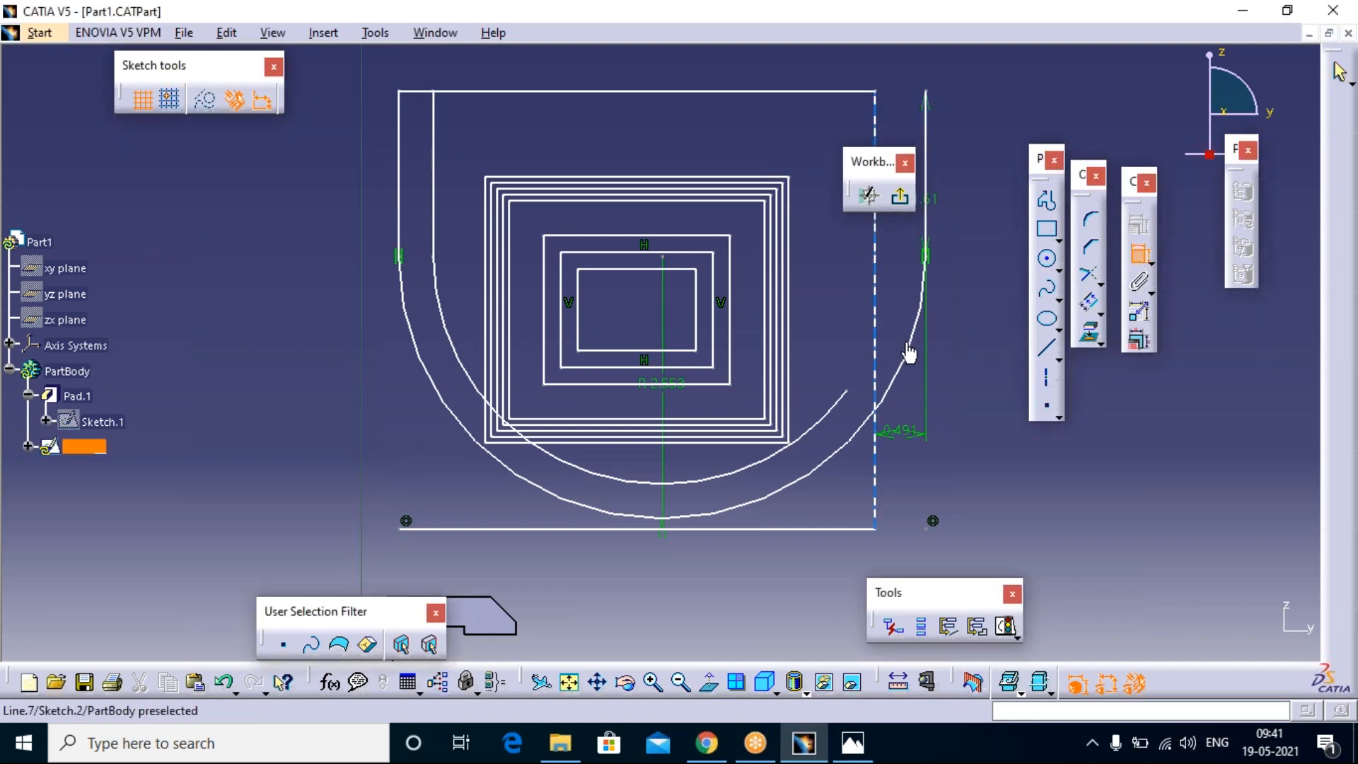
{"action": "left_click", "coordinate": [911, 358]}
{"action": "left_click", "coordinate": [906, 357]}
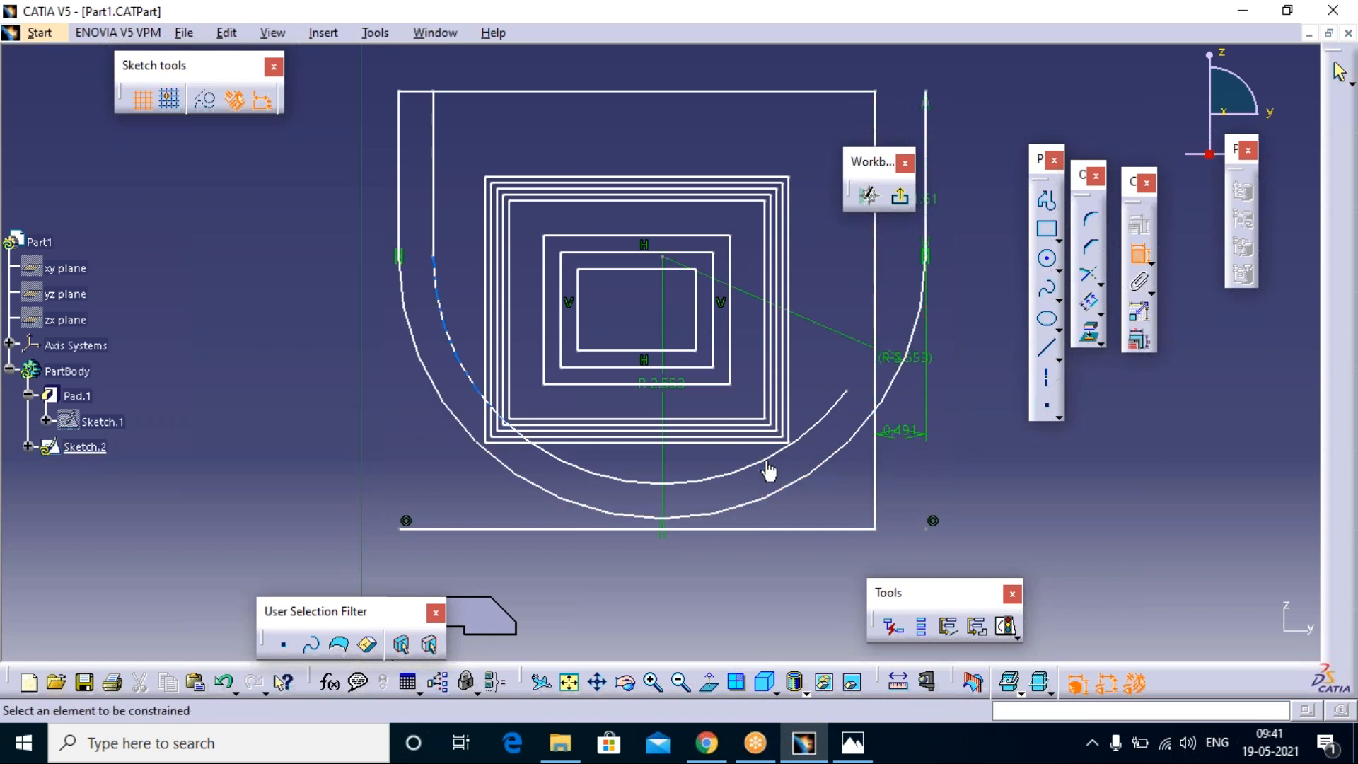
Step: Dimension the lengths of the bottom horizontal line, the long vertical line meeting it and the largest nested rectangle's right edge
{"action": "left_click", "coordinate": [838, 527]}
{"action": "left_click", "coordinate": [774, 573]}
{"action": "left_click", "coordinate": [877, 482]}
{"action": "left_click", "coordinate": [924, 486]}
{"action": "left_click", "coordinate": [788, 216]}
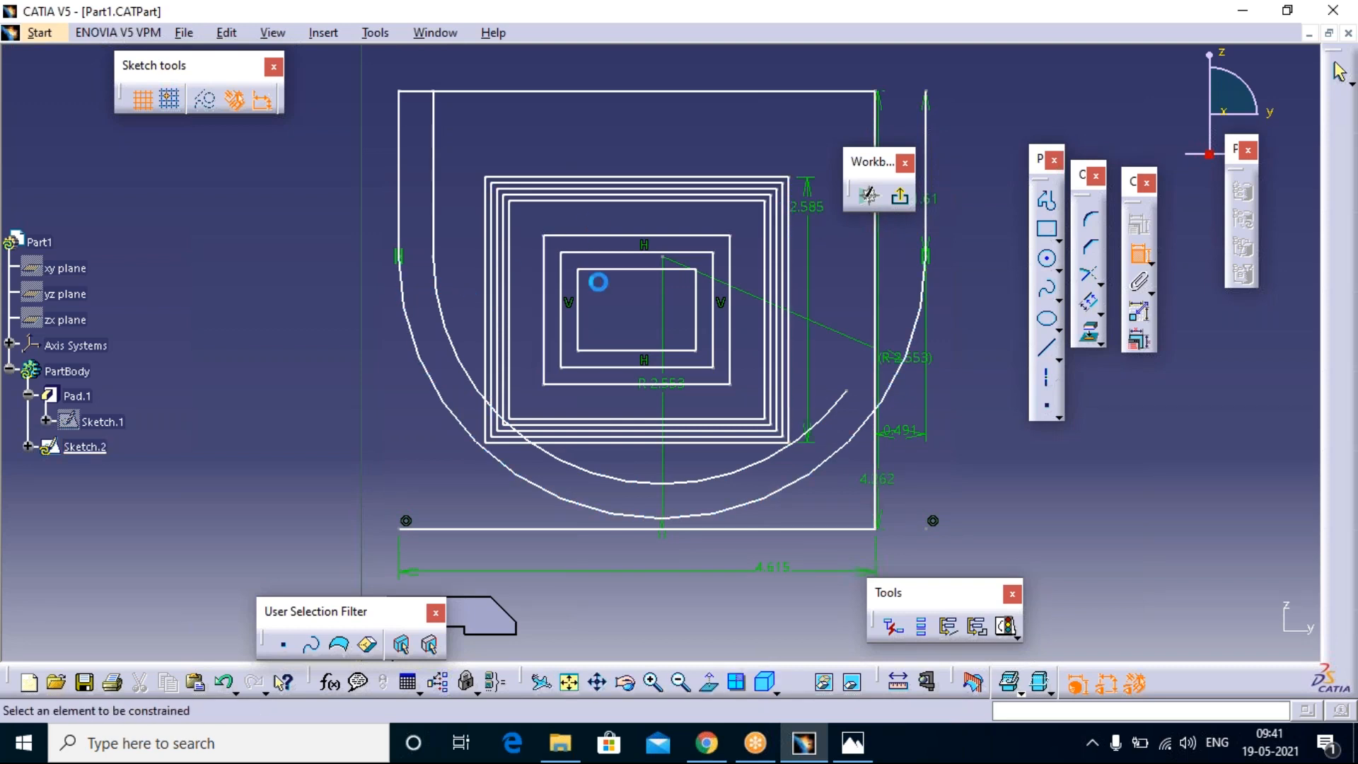
{"action": "left_click", "coordinate": [966, 30]}
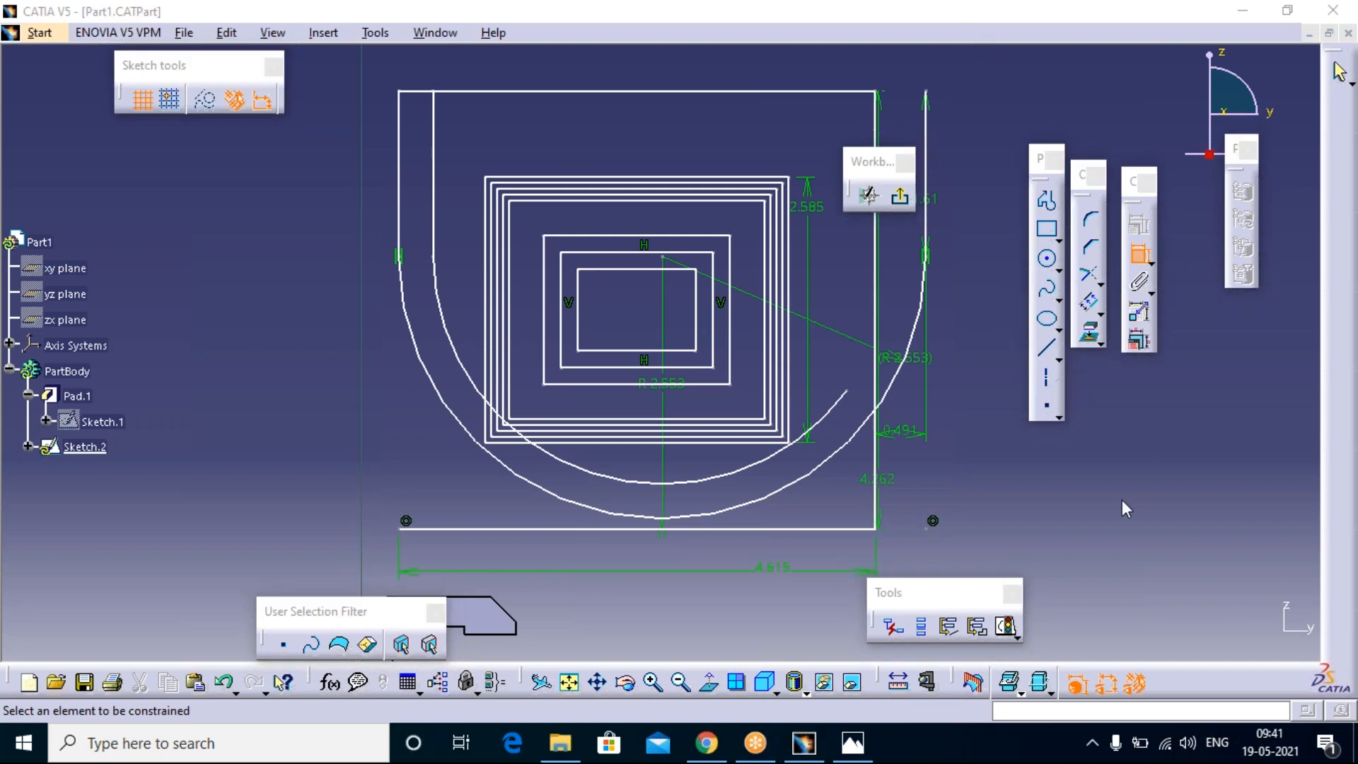